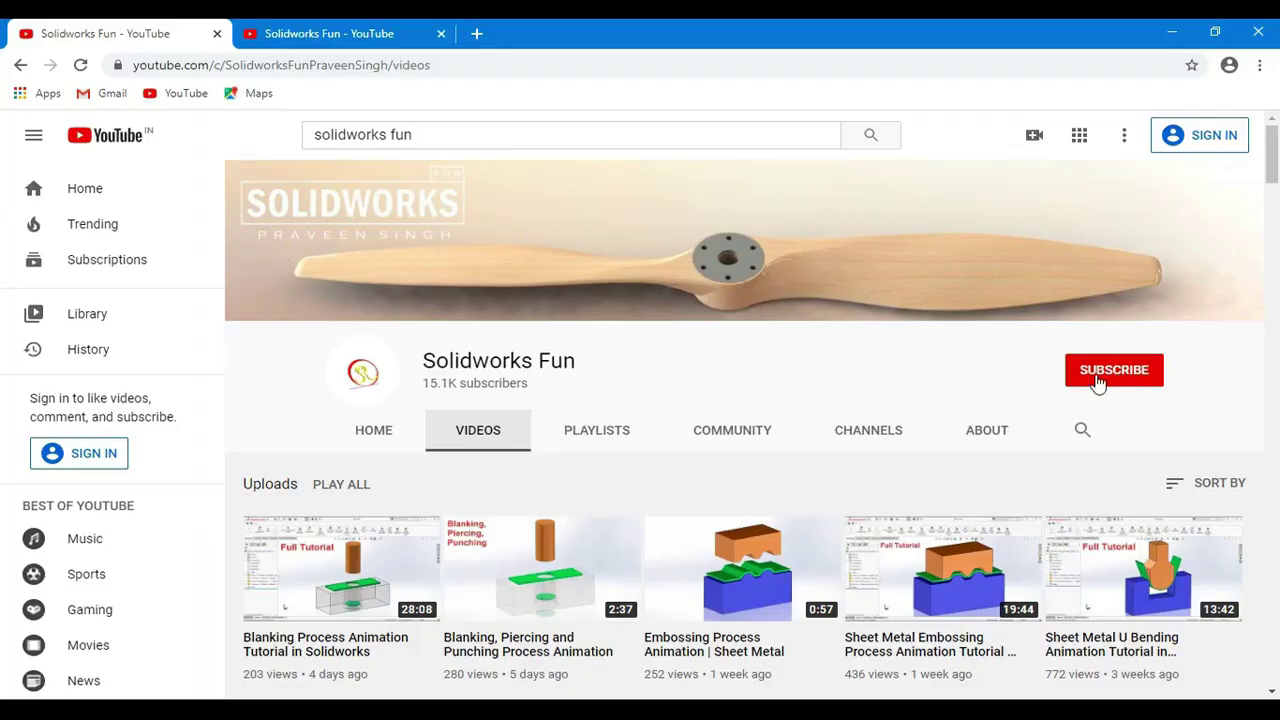
Step: Scroll through the channel's uploaded videos, then view its Playlists in the other tab
mouse_move(1275, 176)
left_mouse_down()
mouse_move(1270, 555)
mouse_move(1241, 648)
left_mouse_up()
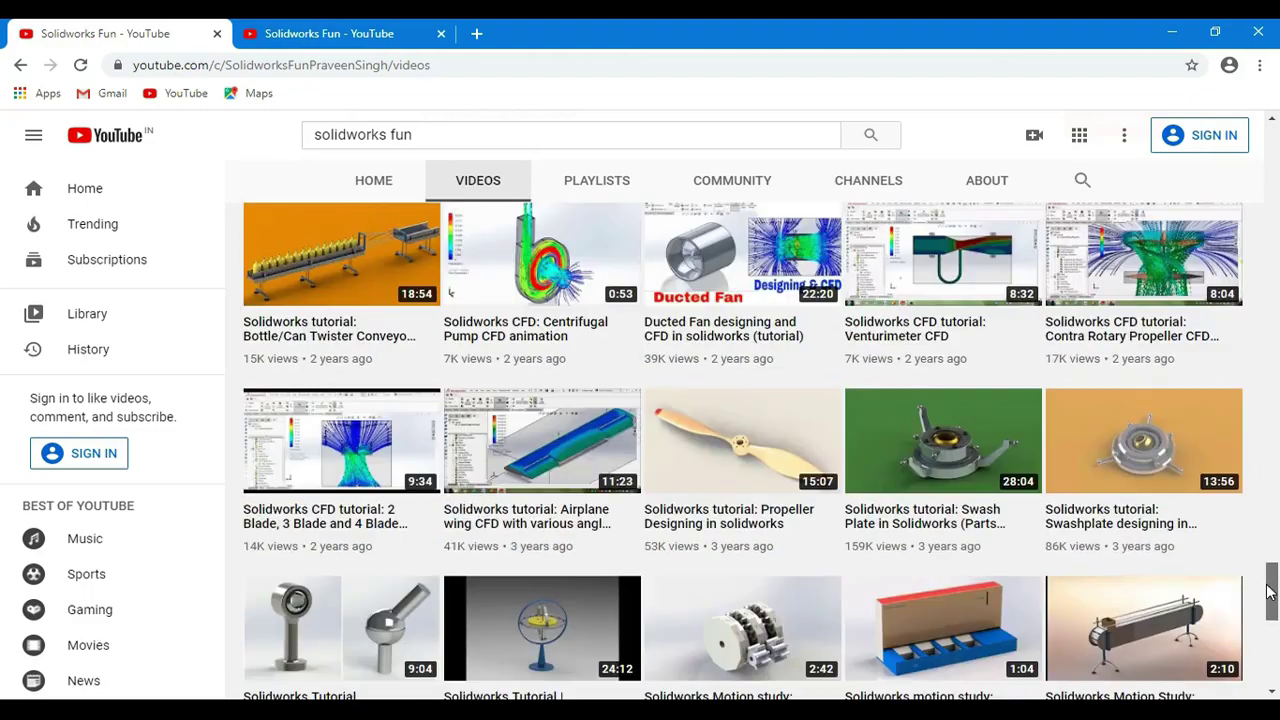
key("ctrl+Tab")
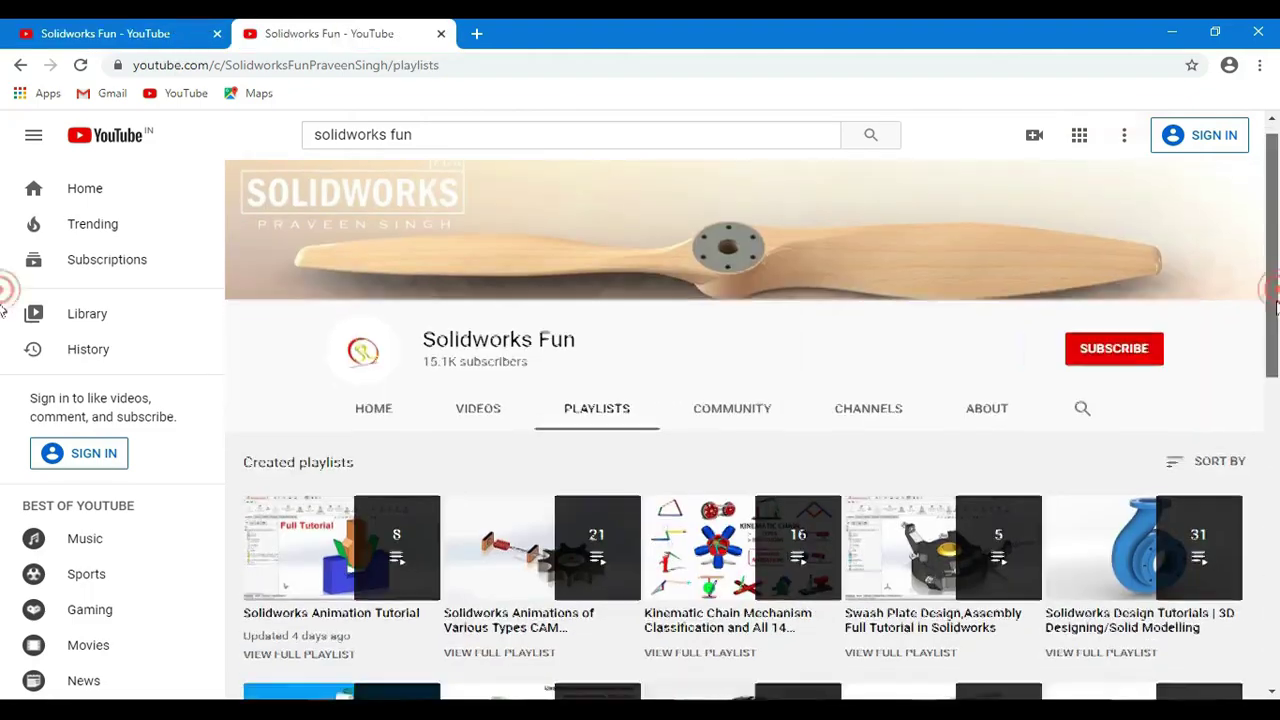
left_click_drag(1273, 285, 1273, 497)
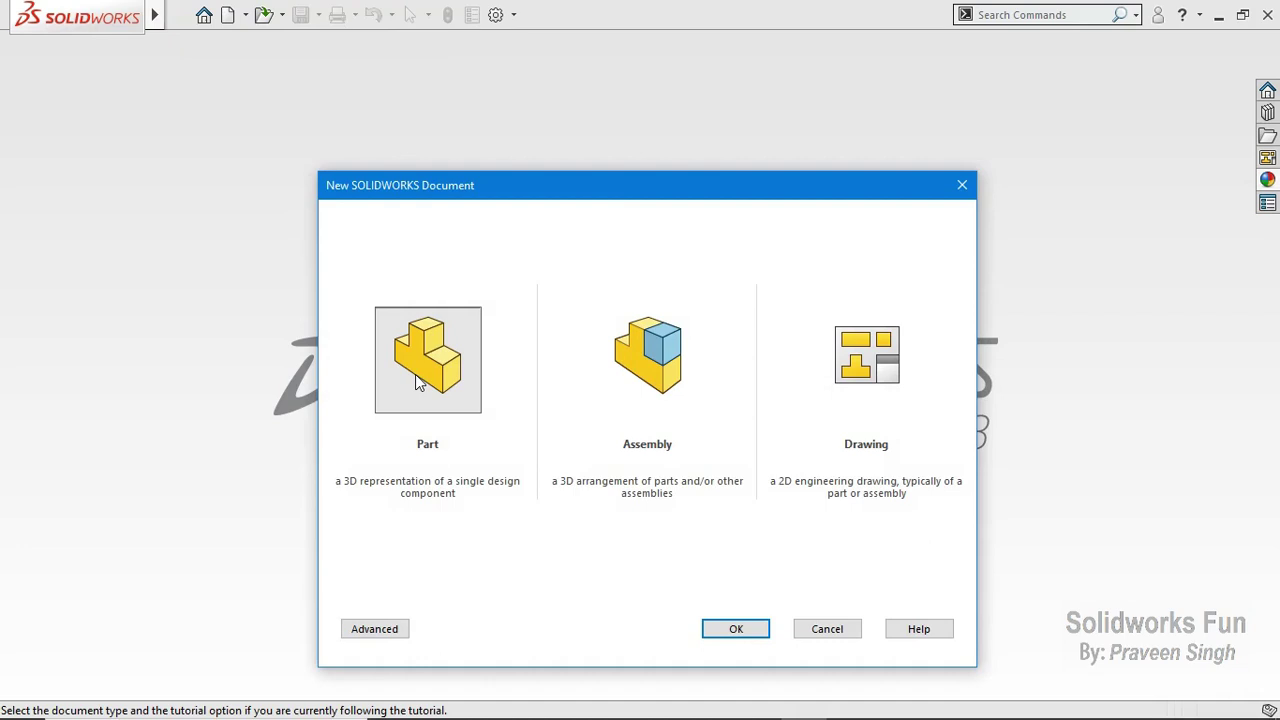
Step: Create a new part document and save it as 'Path'
left_click(418, 385)
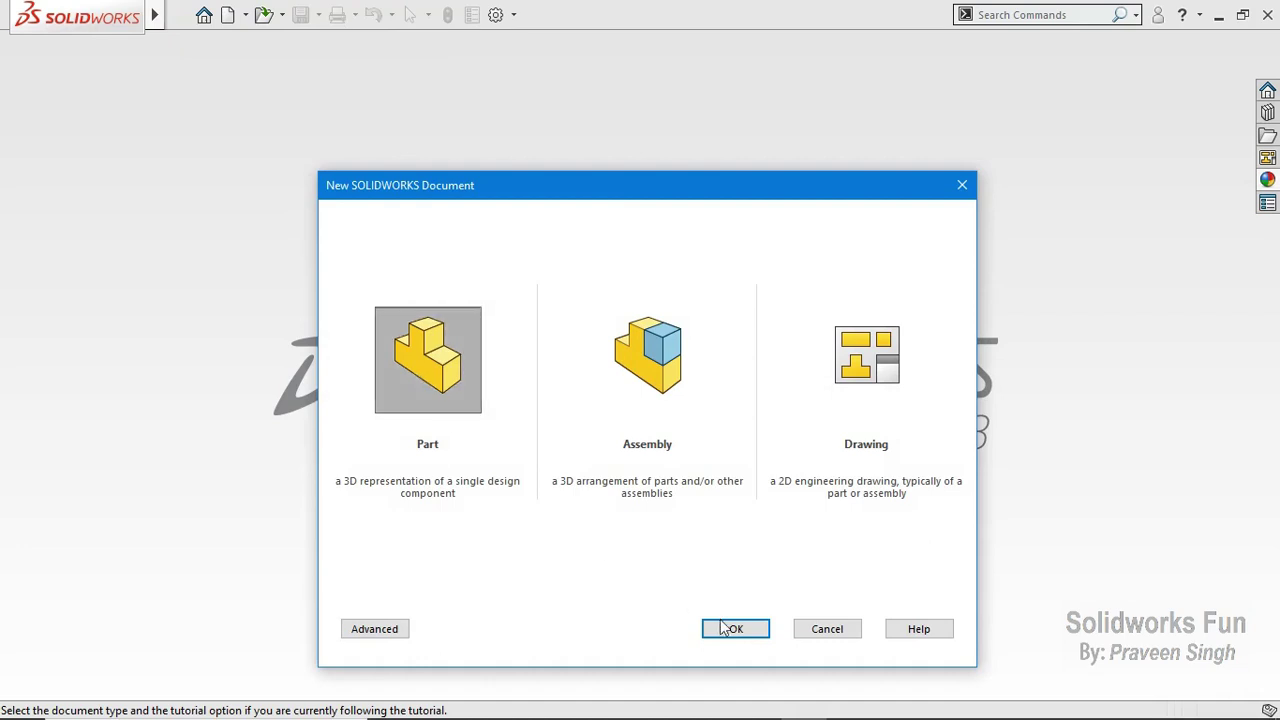
left_click(730, 628)
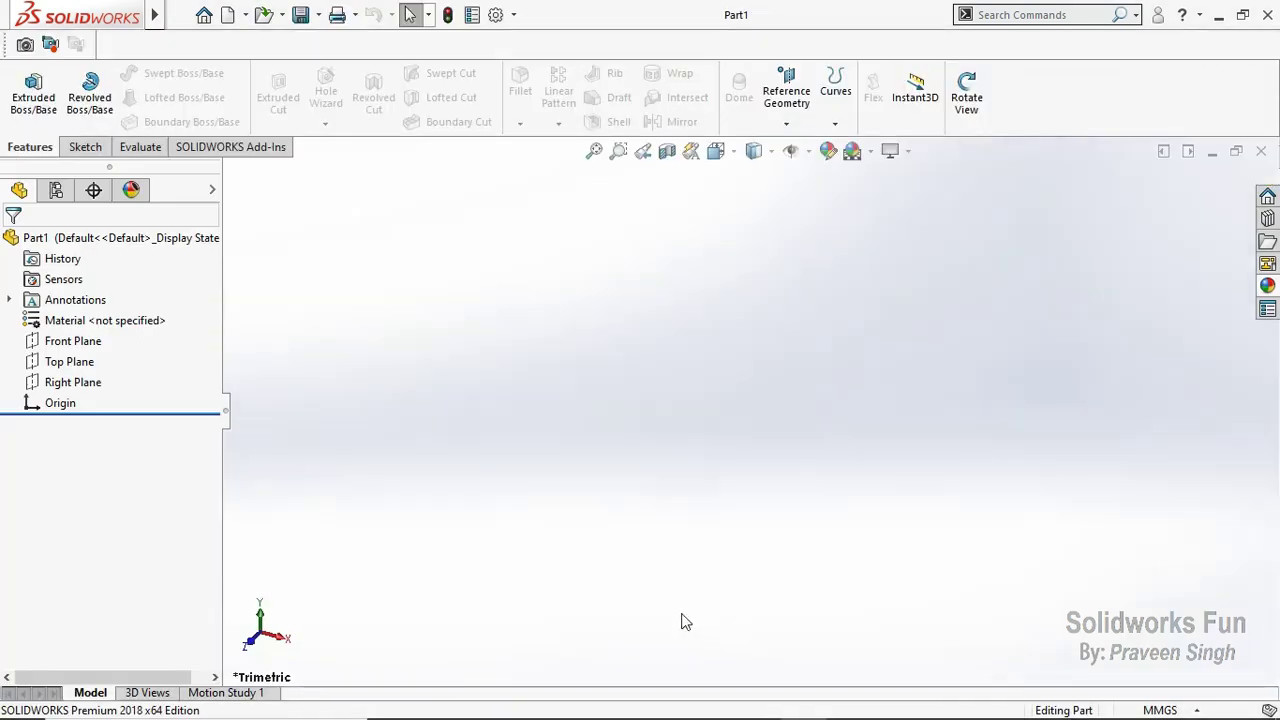
key("ctrl+s")
type("Path")
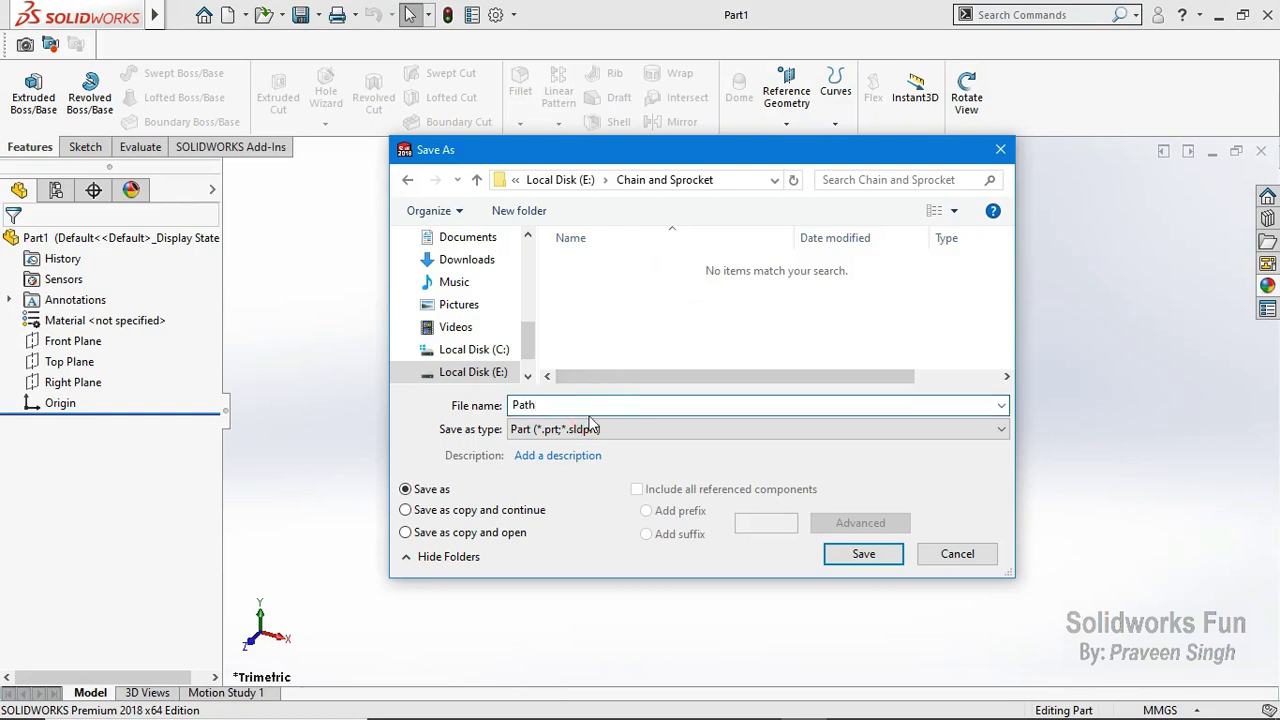
left_click(890, 560)
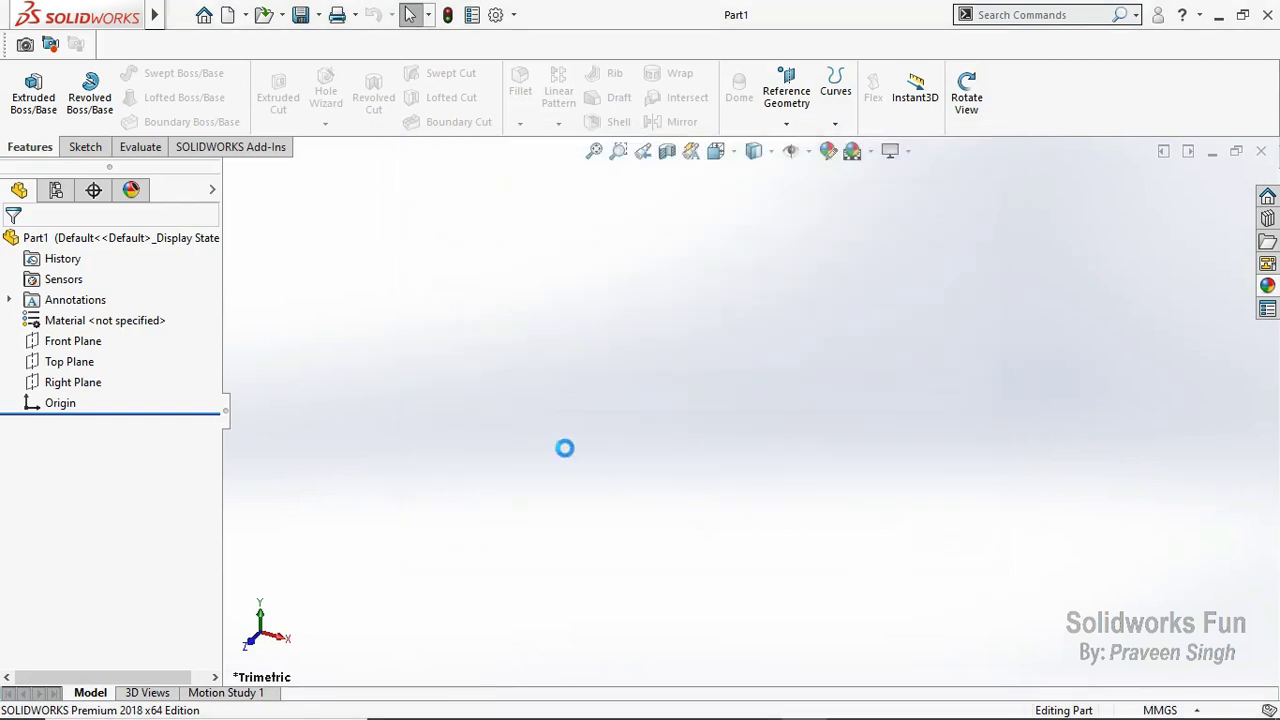
Step: Start a Front Plane sketch and draw a 12-sided polygon centred on the origin
left_click(80, 341)
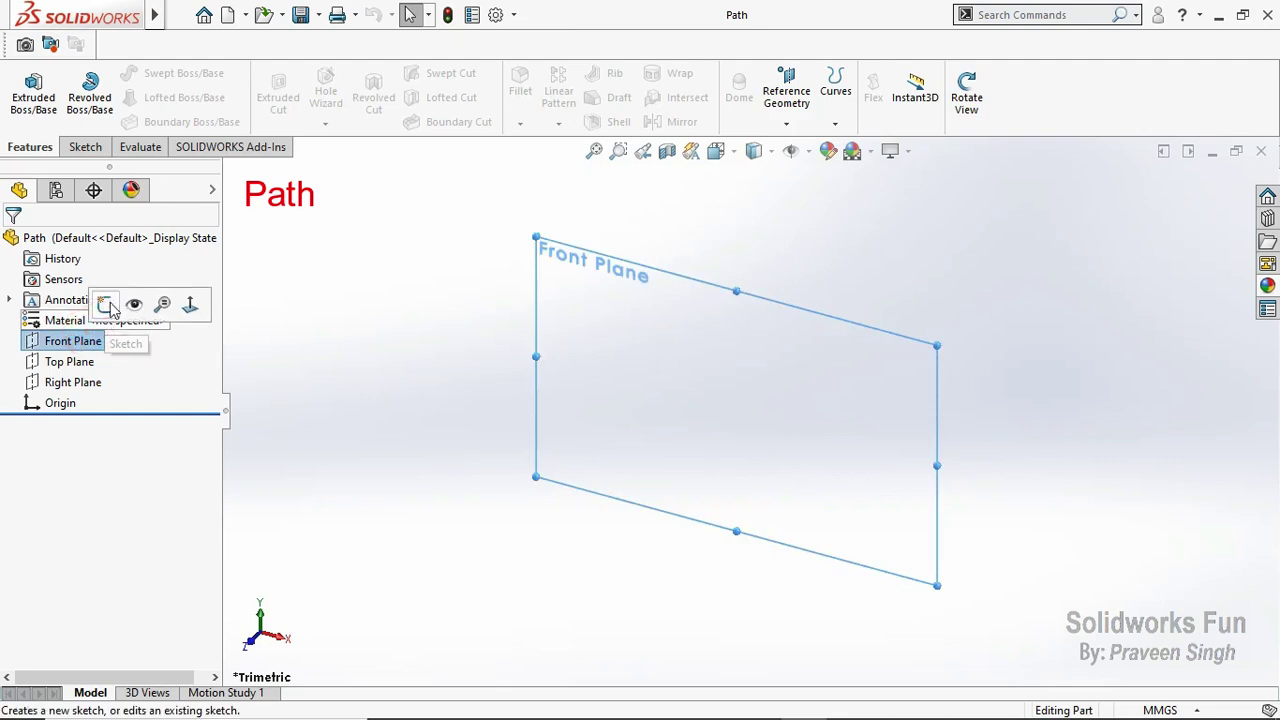
left_click(101, 303)
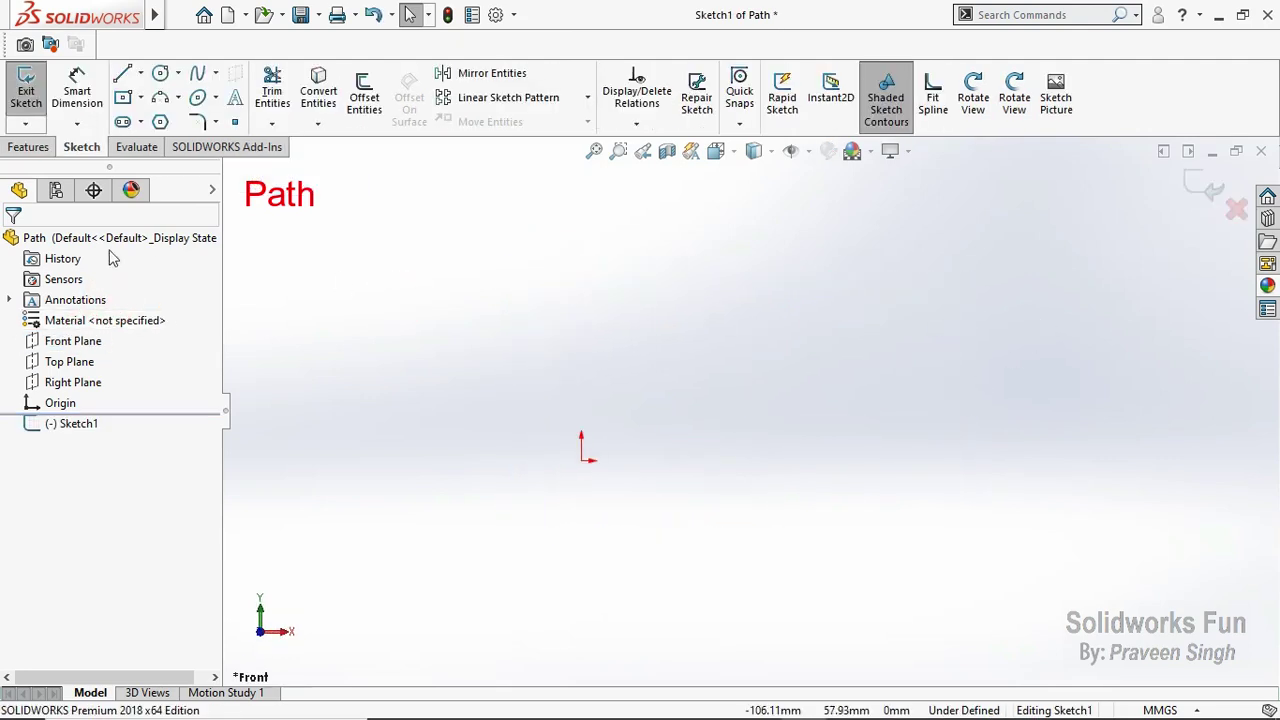
left_click(160, 121)
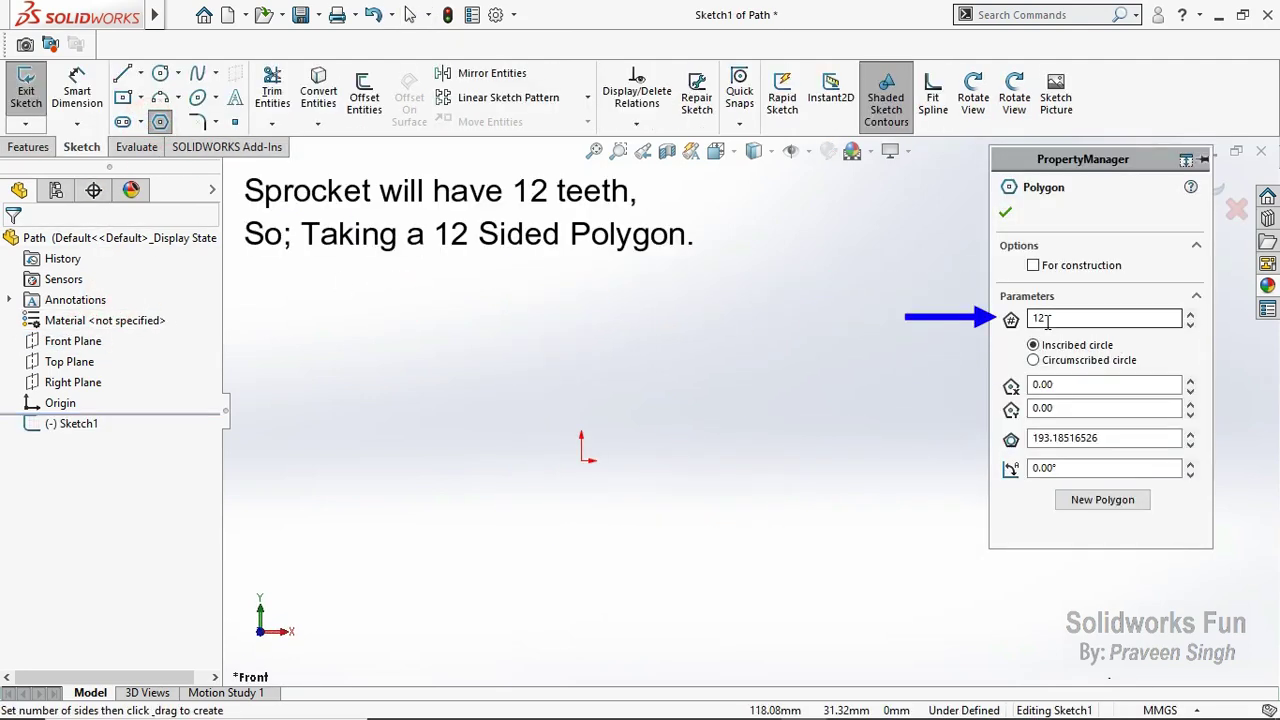
left_click_drag(1047, 318, 1033, 318)
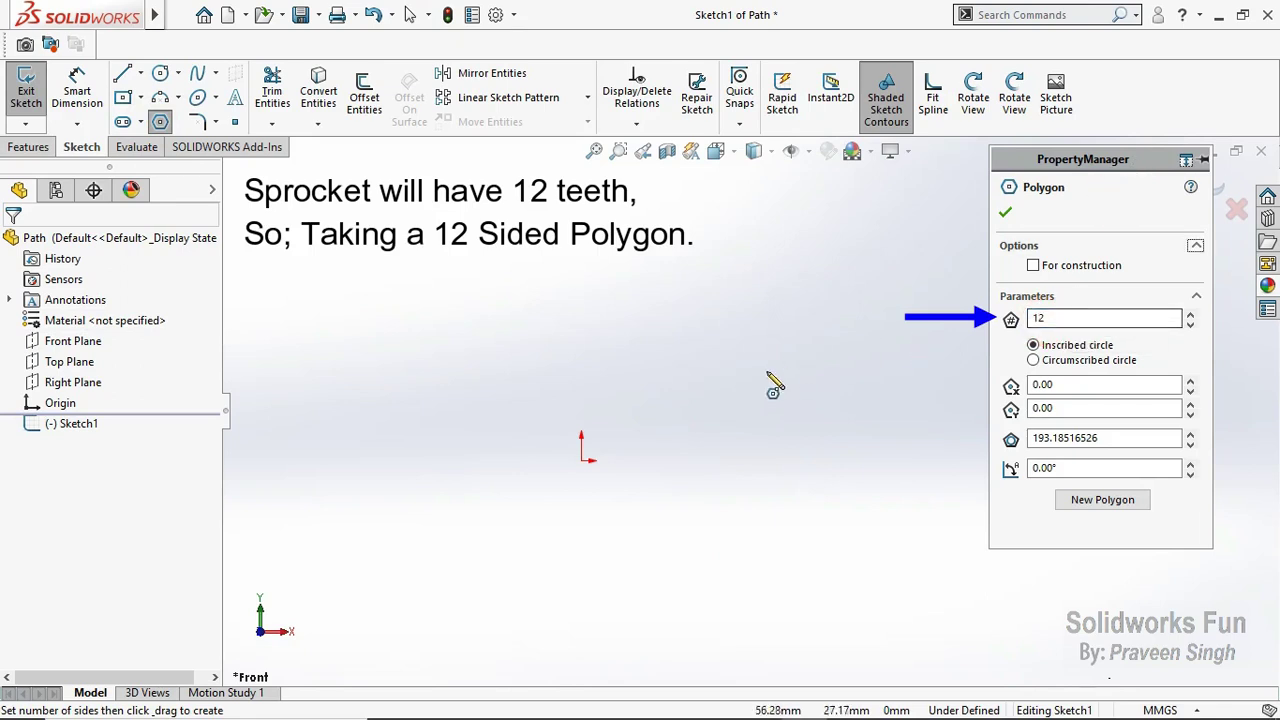
left_click(581, 459)
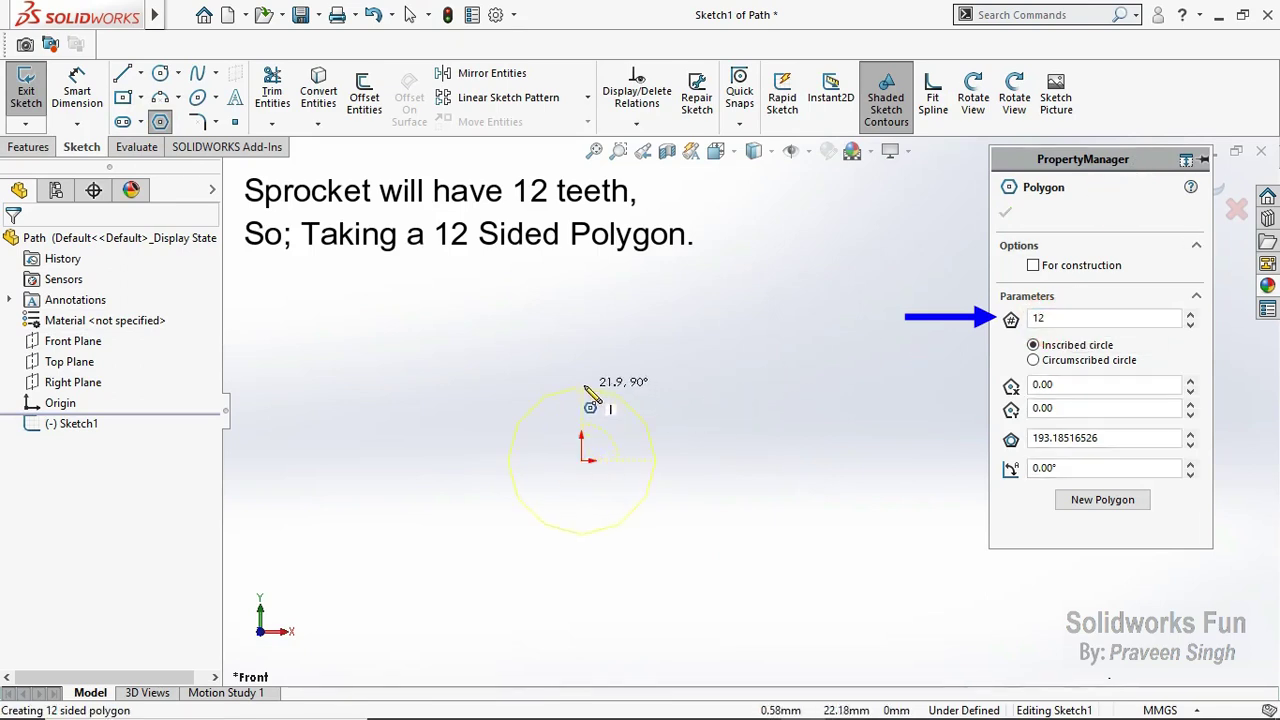
left_click(579, 352)
key("Escape")
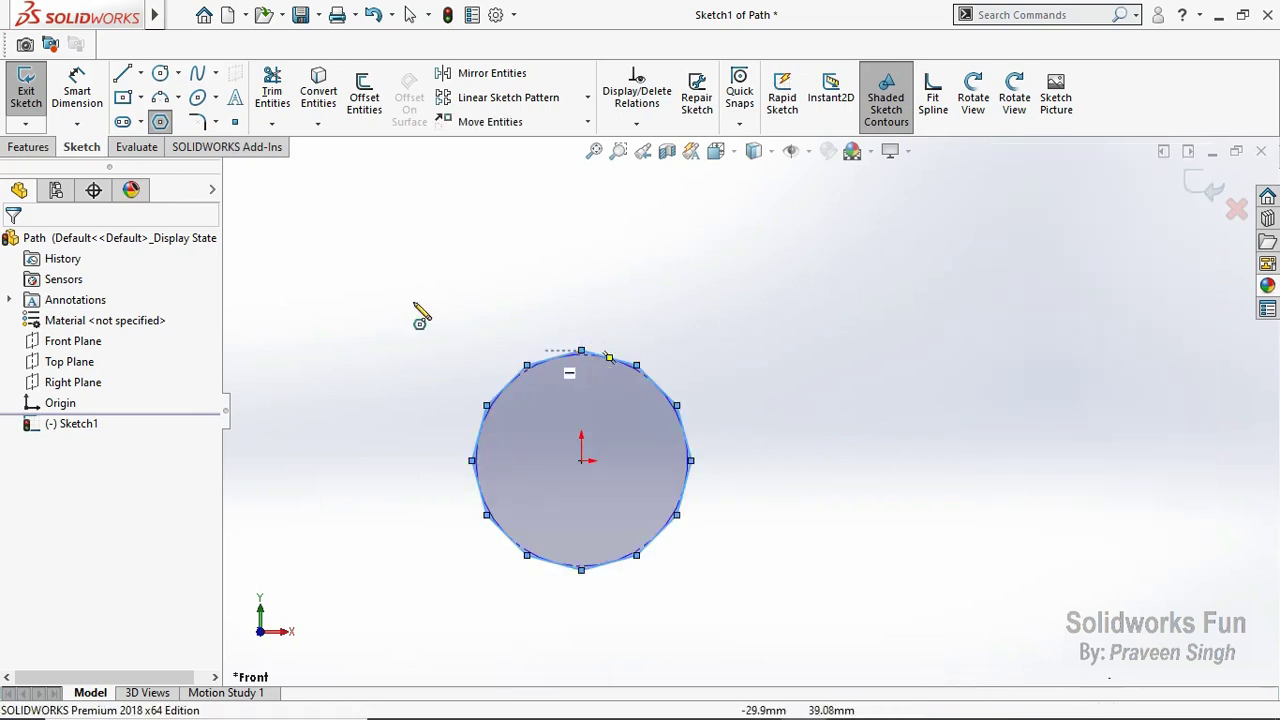
Step: Add a Vertical relation between the polygon's top vertex and its centre
left_click(586, 362)
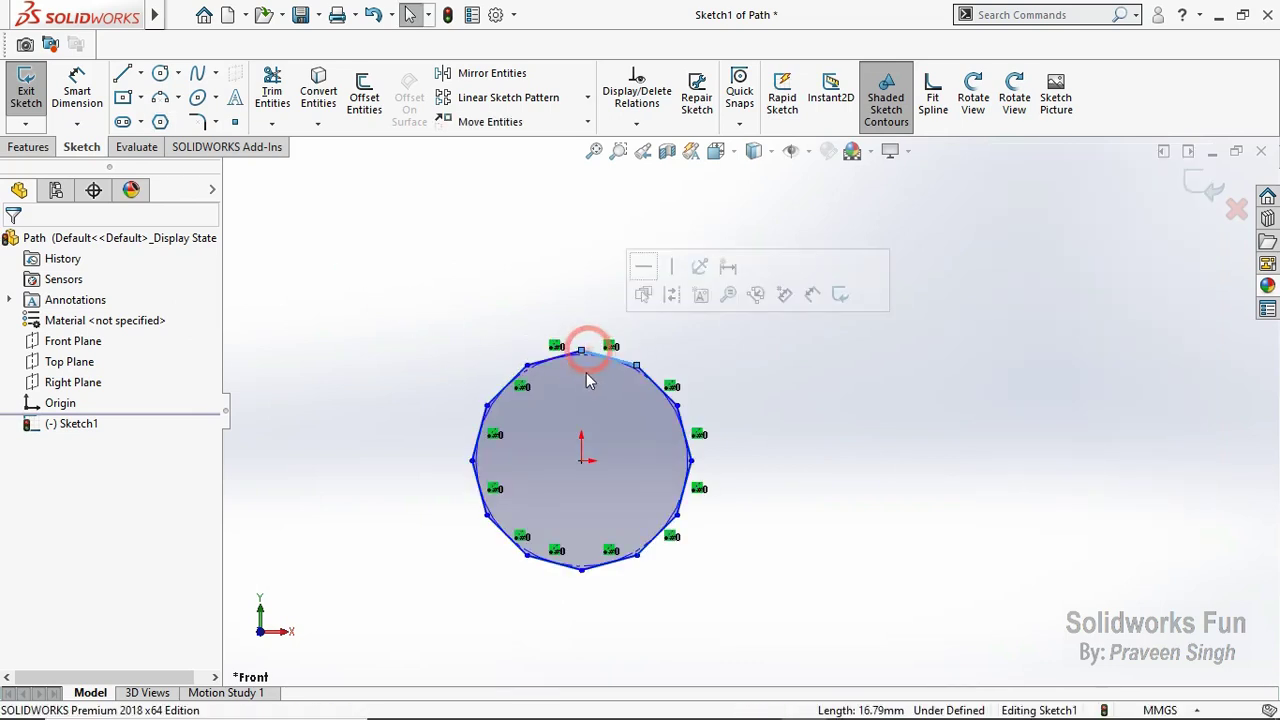
left_click(581, 352)
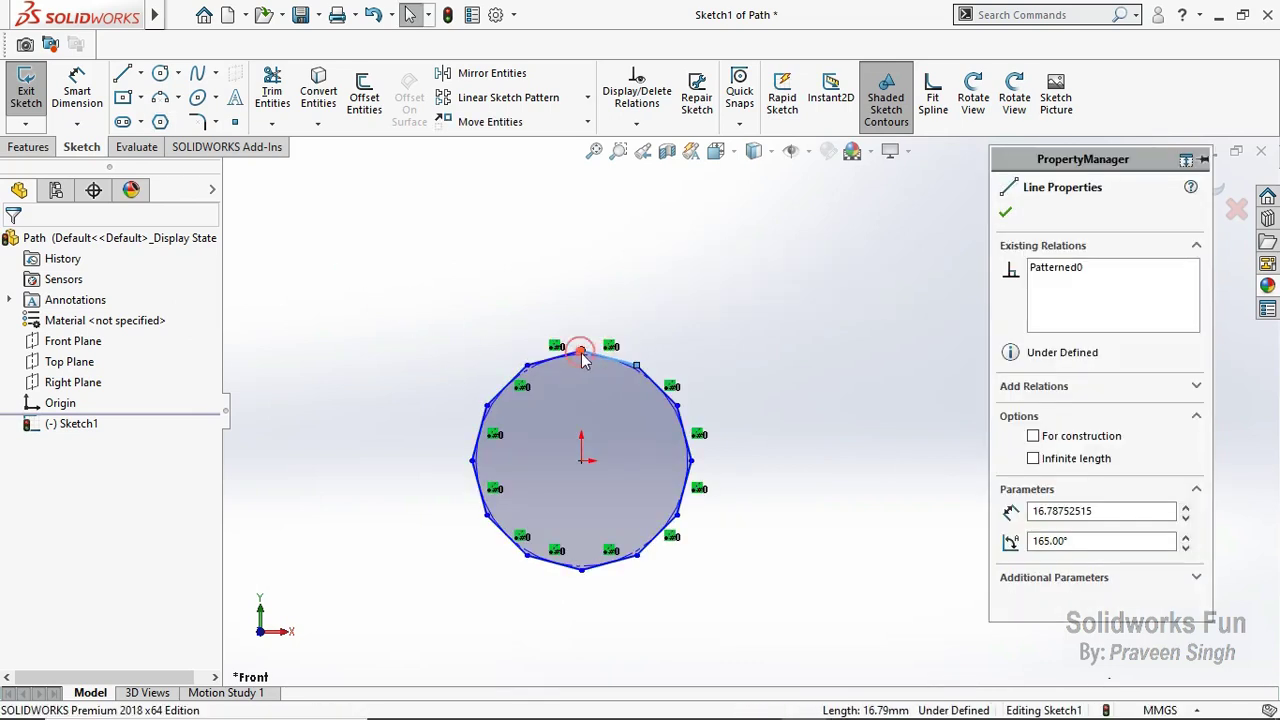
left_click(581, 460, "ctrl")
left_click(664, 381)
left_click(814, 471)
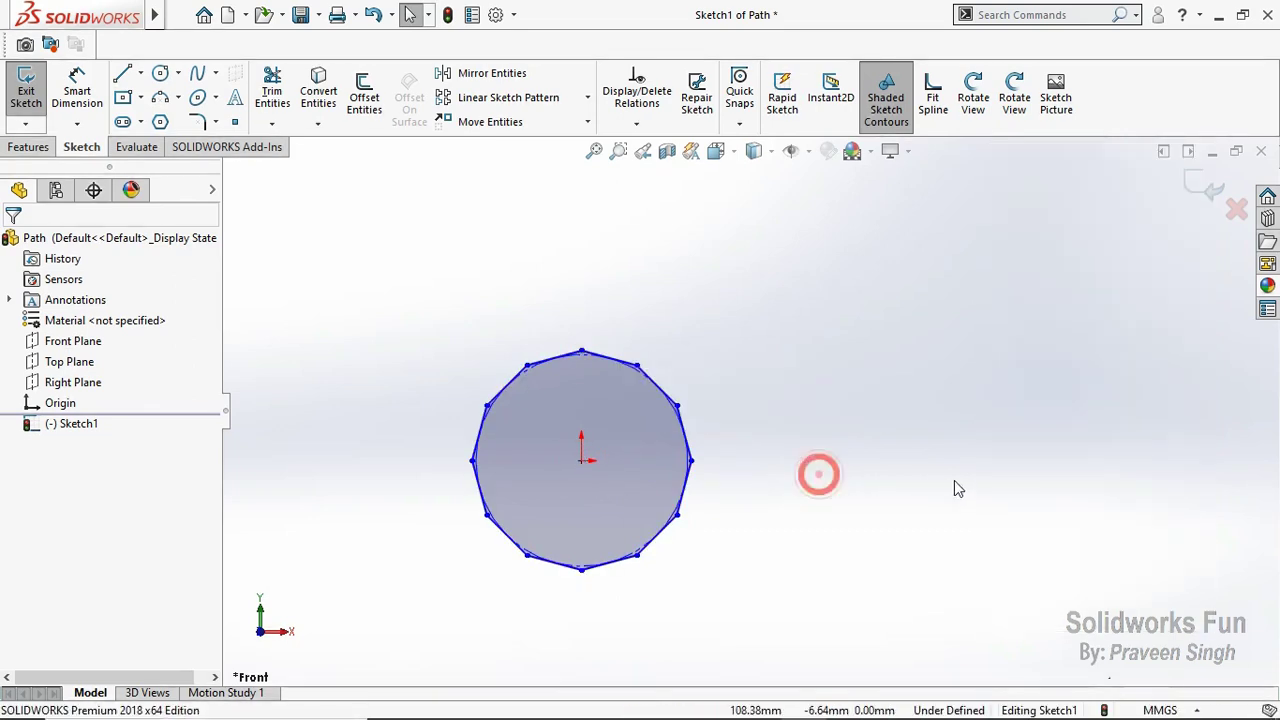
Step: Draw a second 12-sided polygon to the right, its centre level with the first
left_click(160, 121)
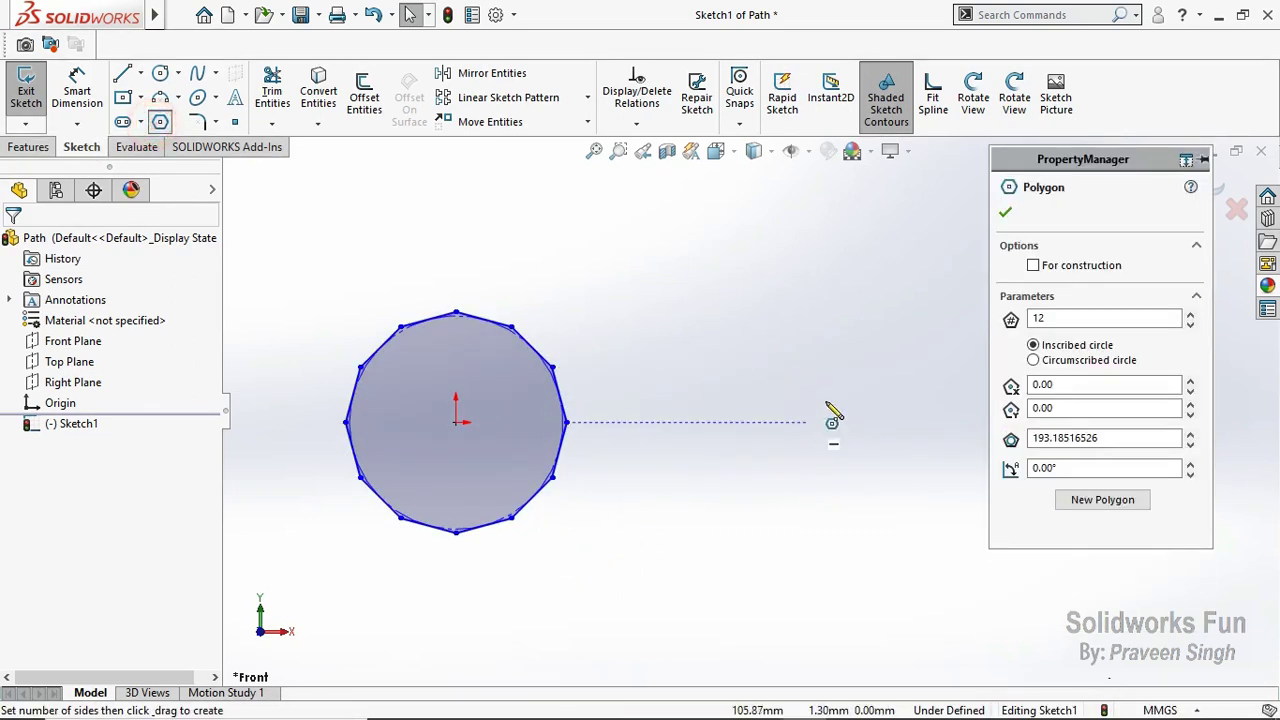
left_click(848, 247)
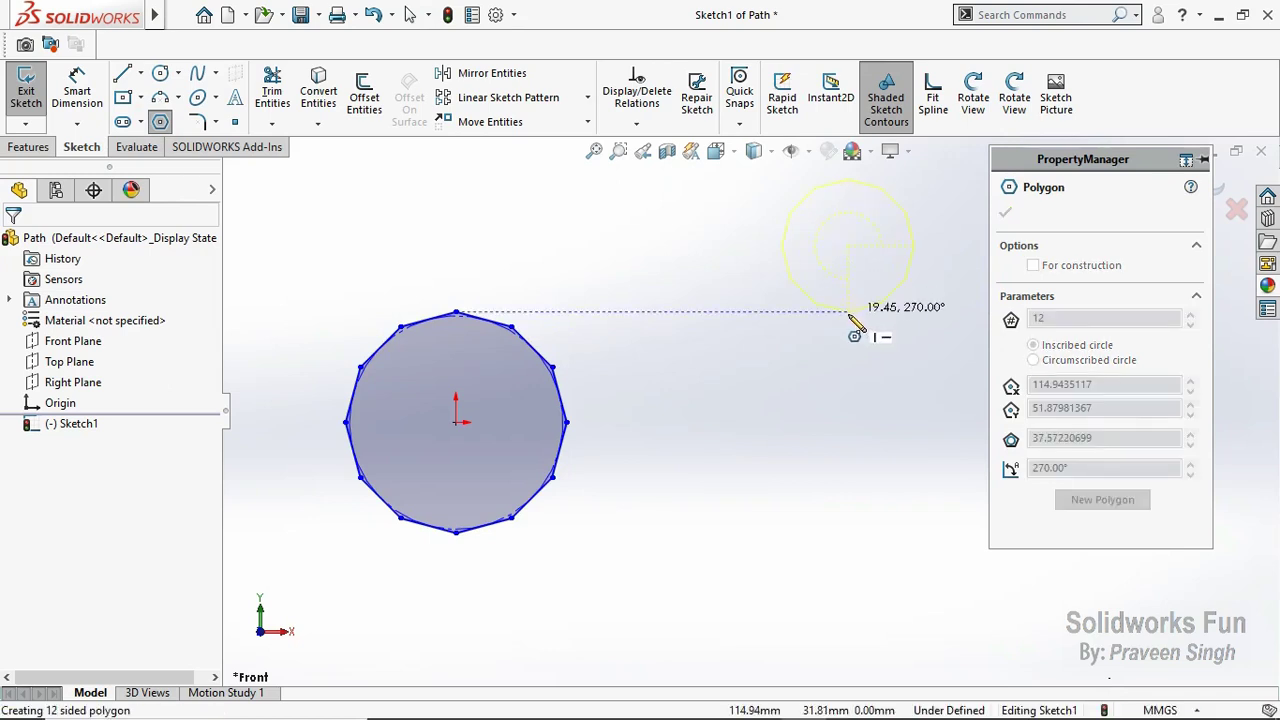
left_click(848, 324)
key("Escape")
left_click(848, 245)
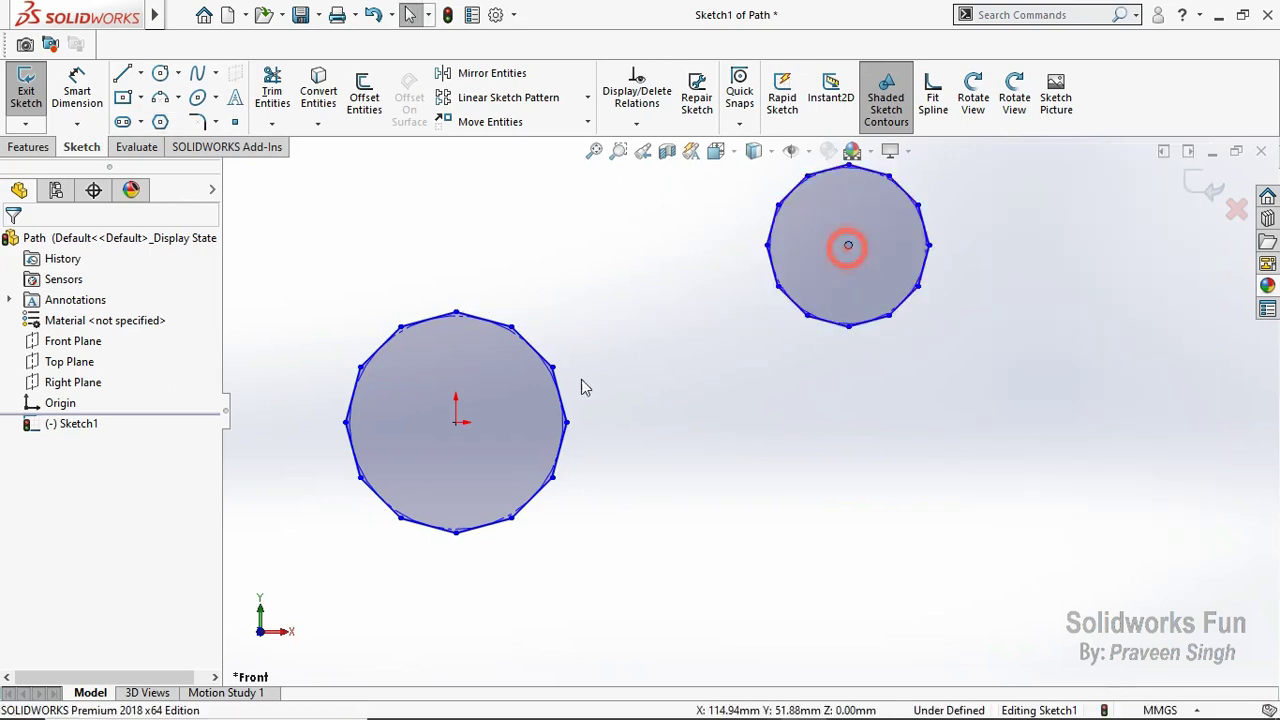
left_click(456, 422, "ctrl")
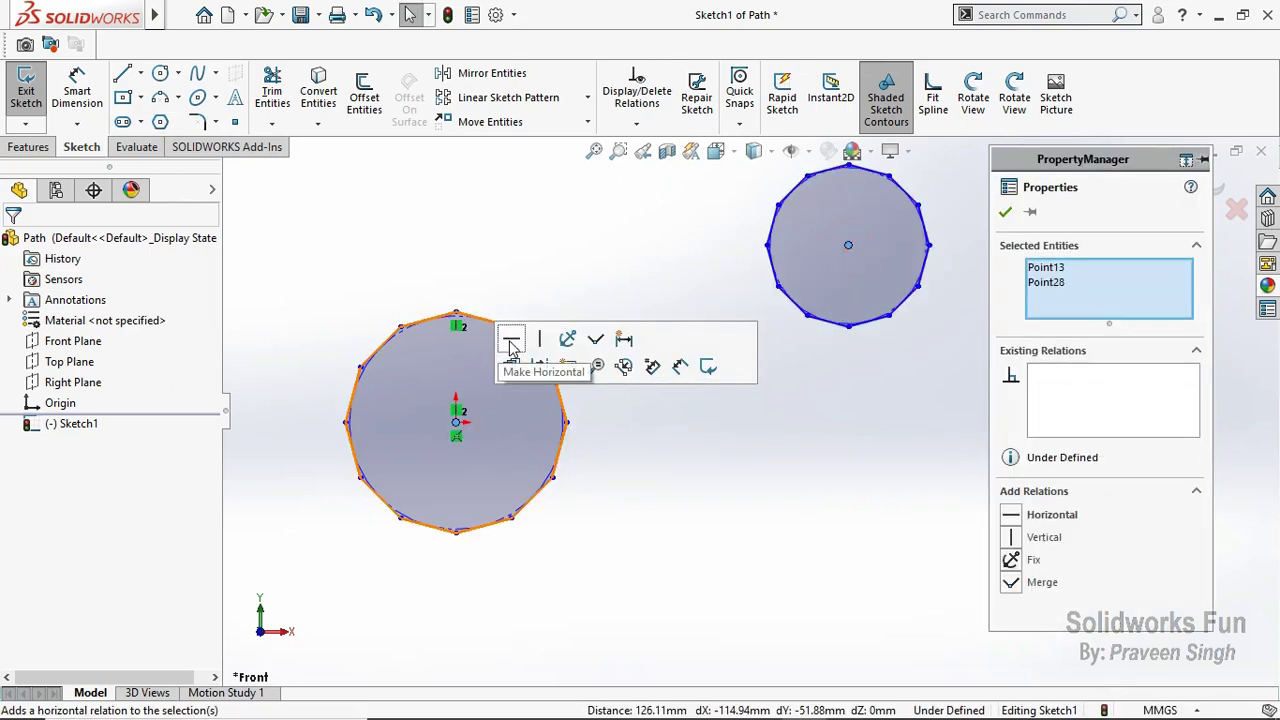
left_click(507, 347)
left_click(780, 292)
Step: Make its top vertex vertical above its centre and its edges equal to the left polygon's
left_click(848, 344)
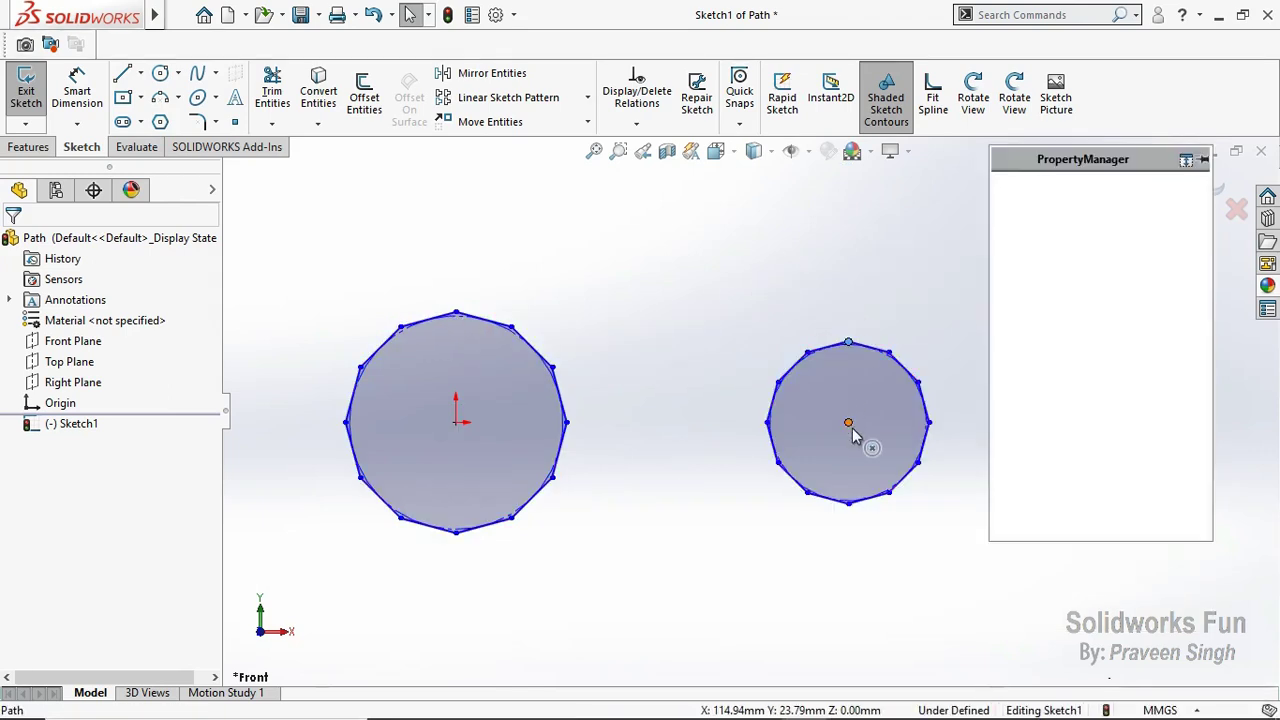
left_click(848, 422, "ctrl")
left_click(931, 342)
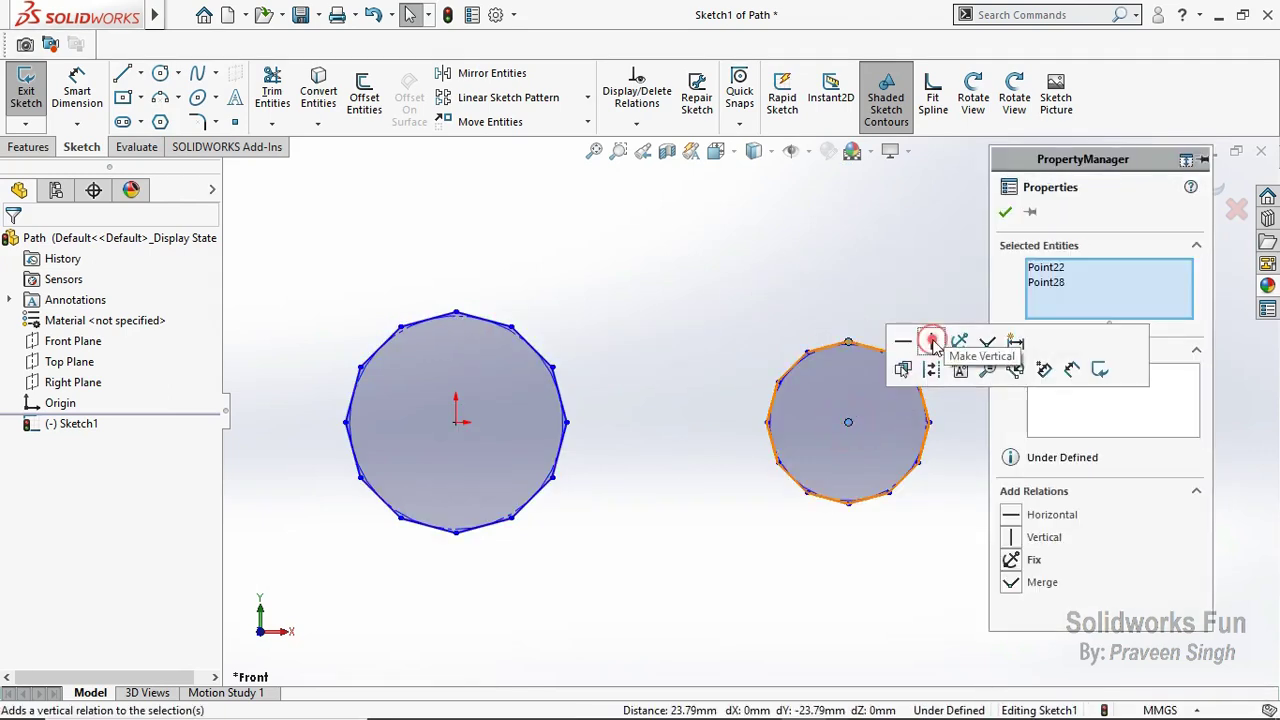
left_click(849, 307)
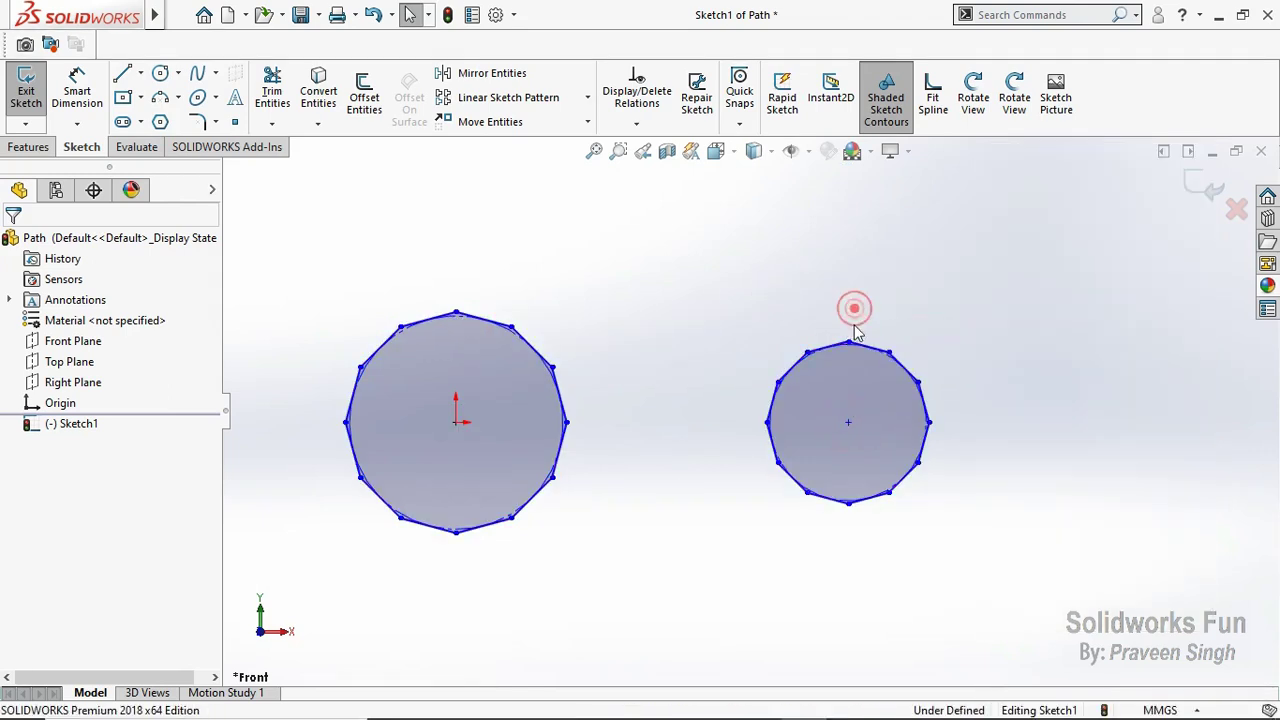
left_click(430, 328)
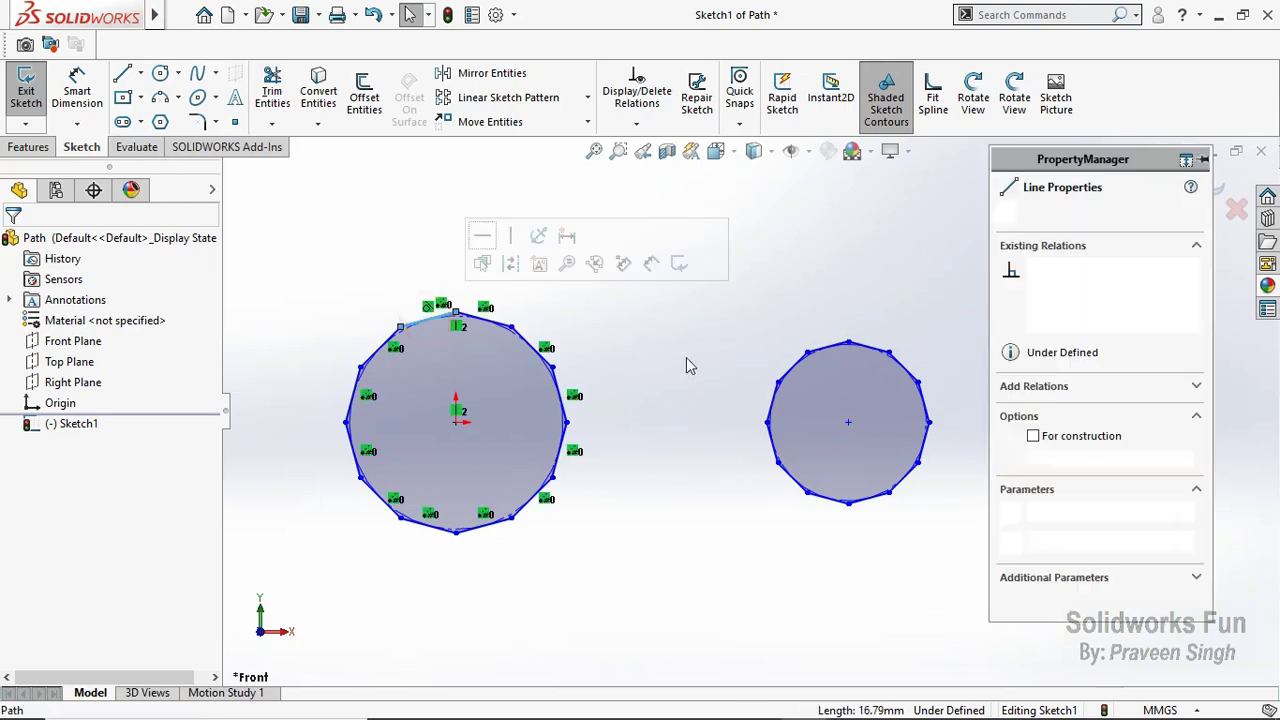
left_click(817, 358, "ctrl")
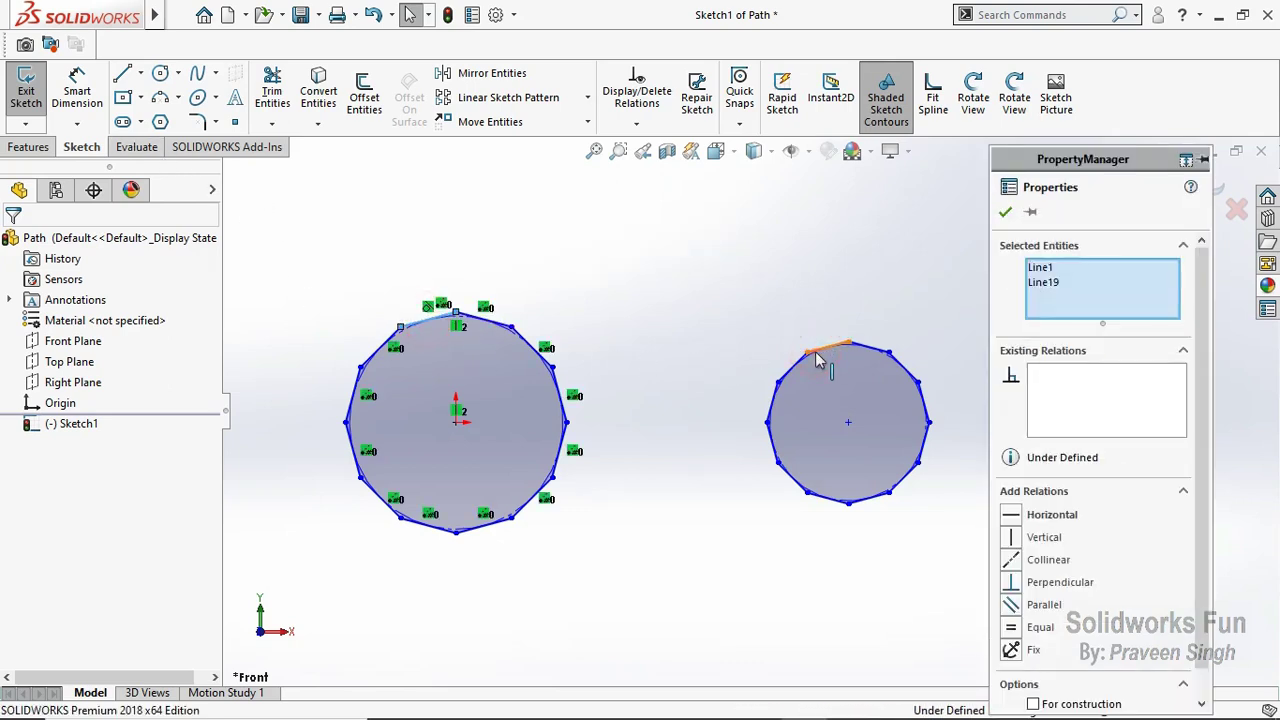
left_click(1011, 270)
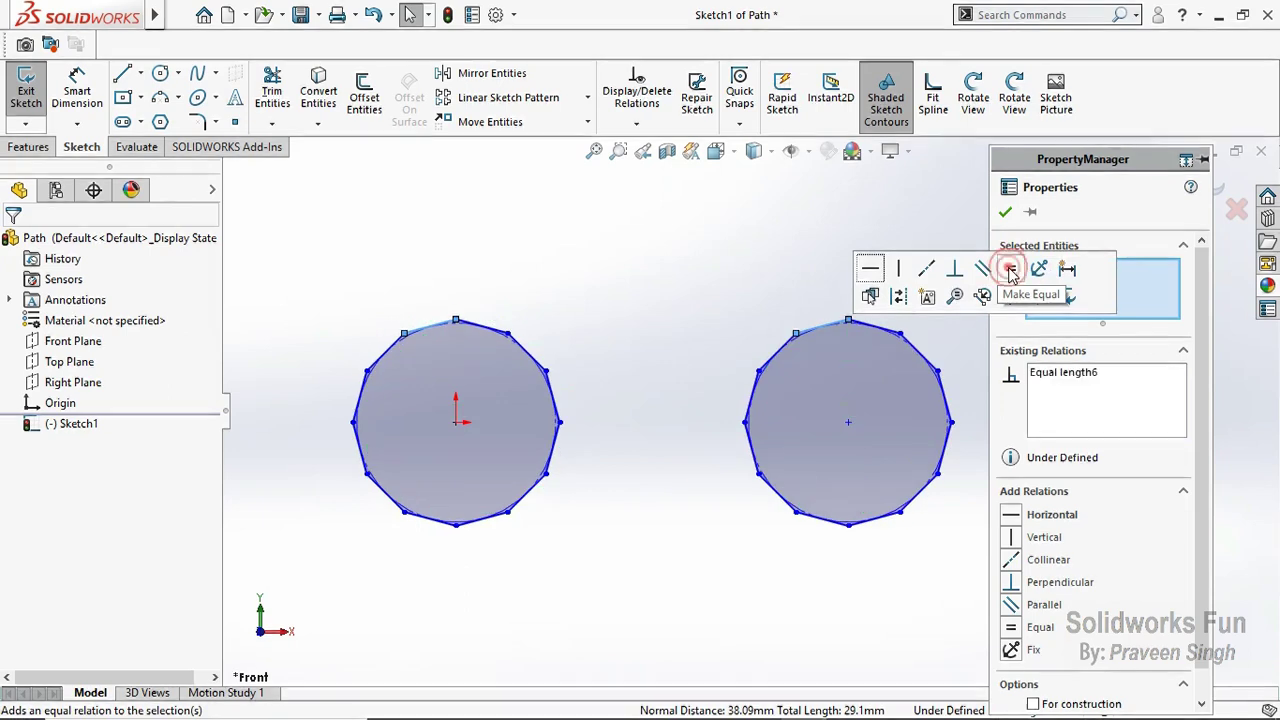
left_click(526, 287)
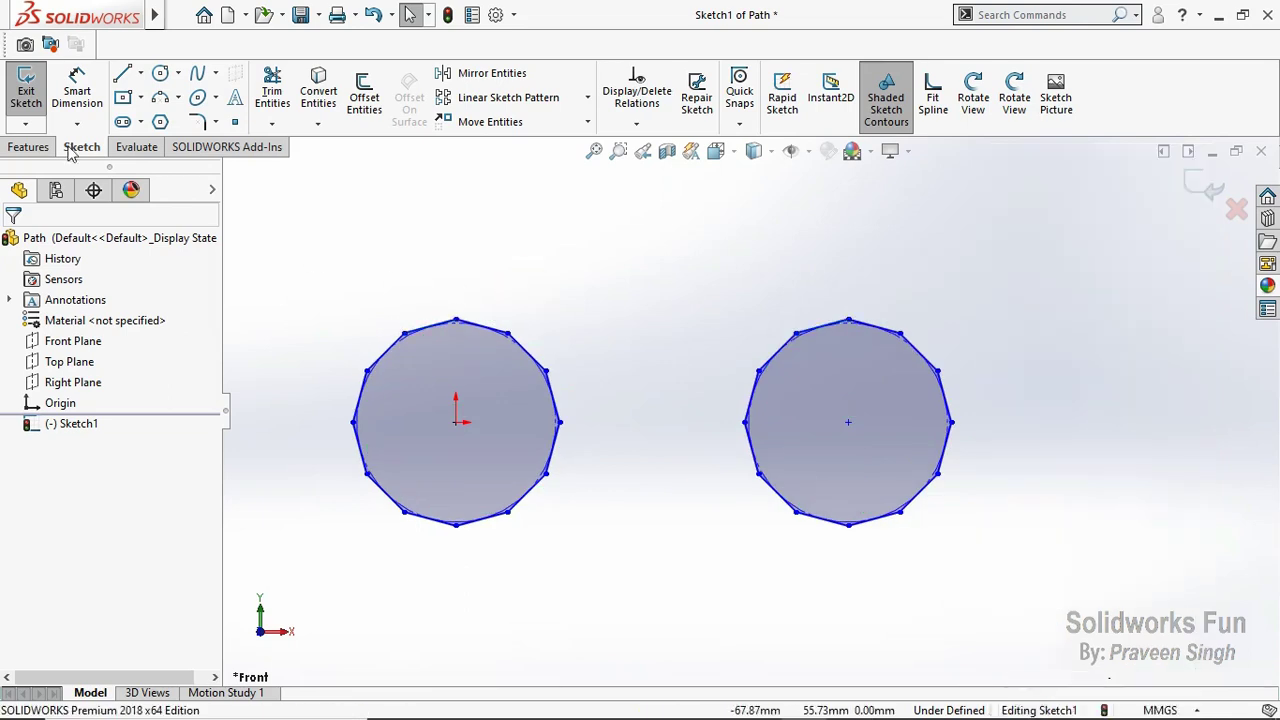
Step: Dimension the left polygon's side to 20 mm, then check the right polygon's edges
left_click(77, 90)
left_click(358, 345)
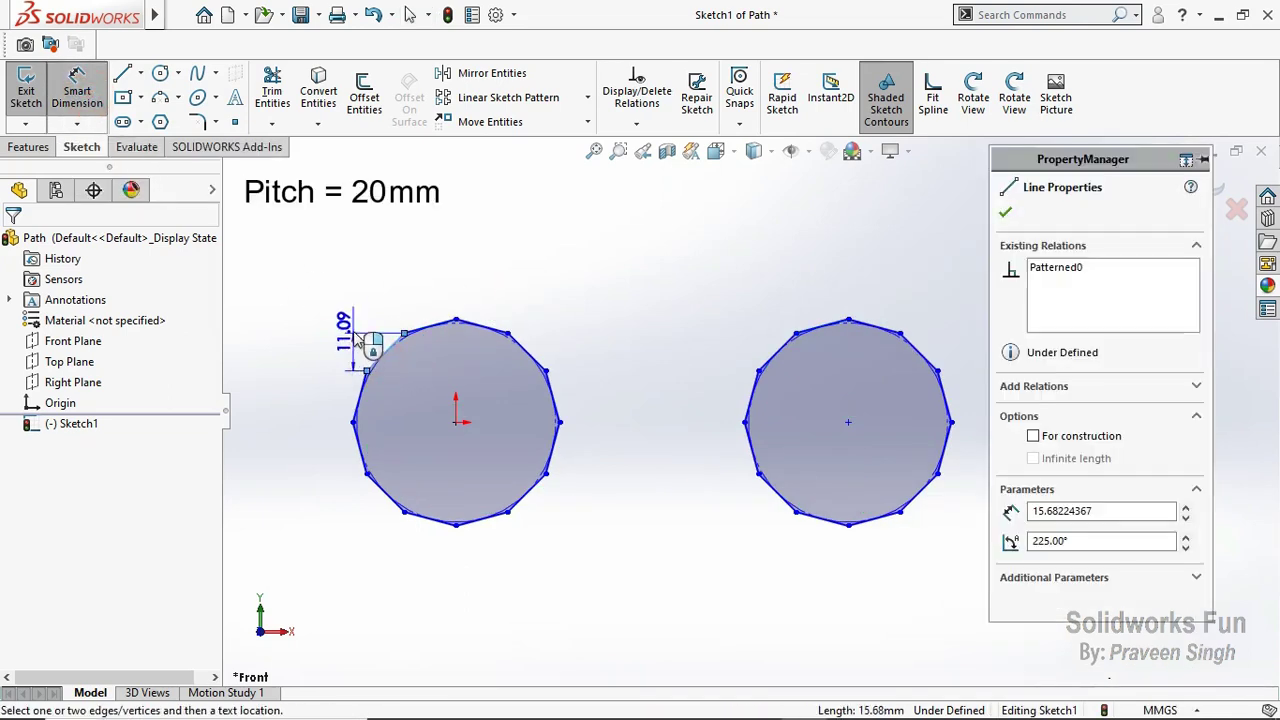
left_click(360, 332)
type("2")
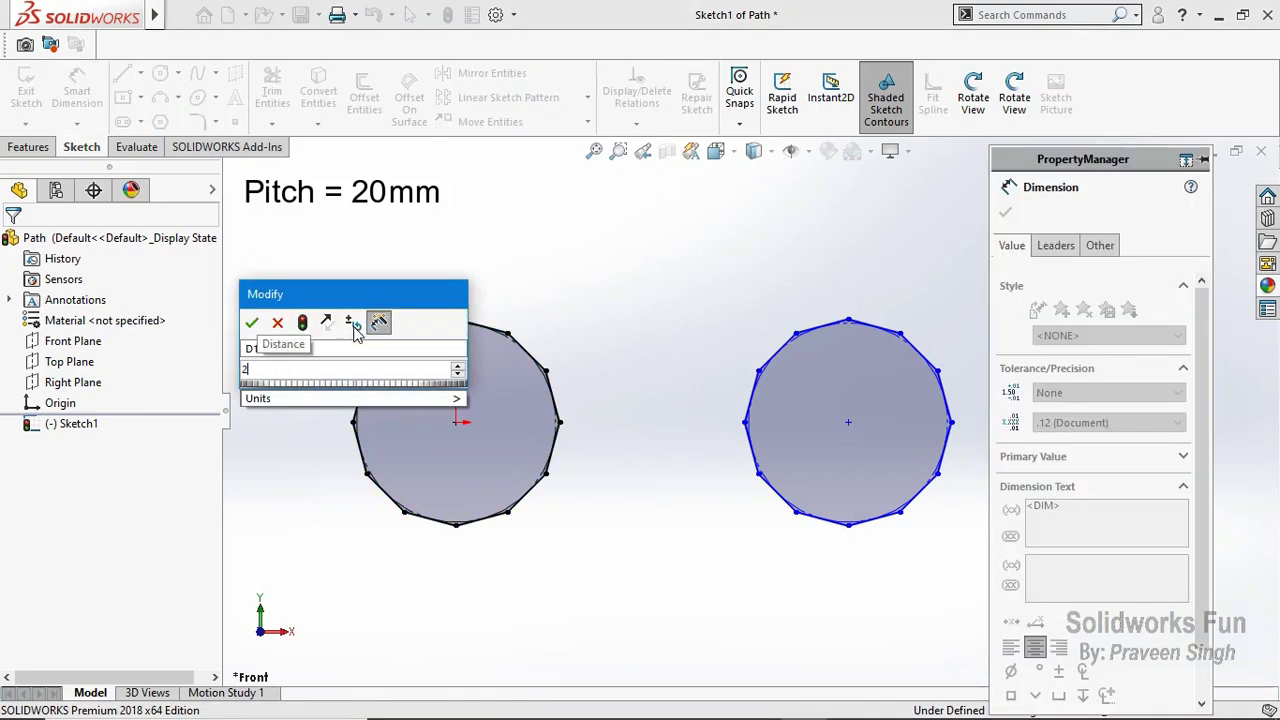
type("0")
left_click(251, 322)
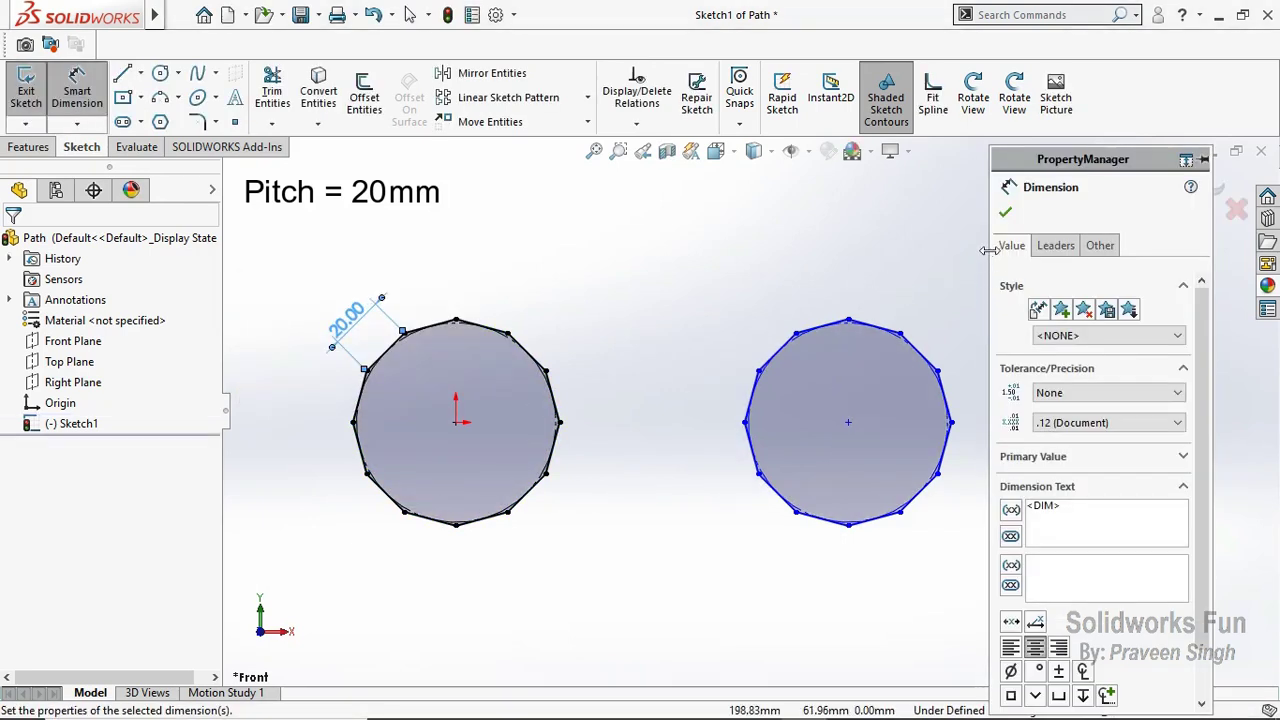
left_click(1006, 214)
left_click(868, 333)
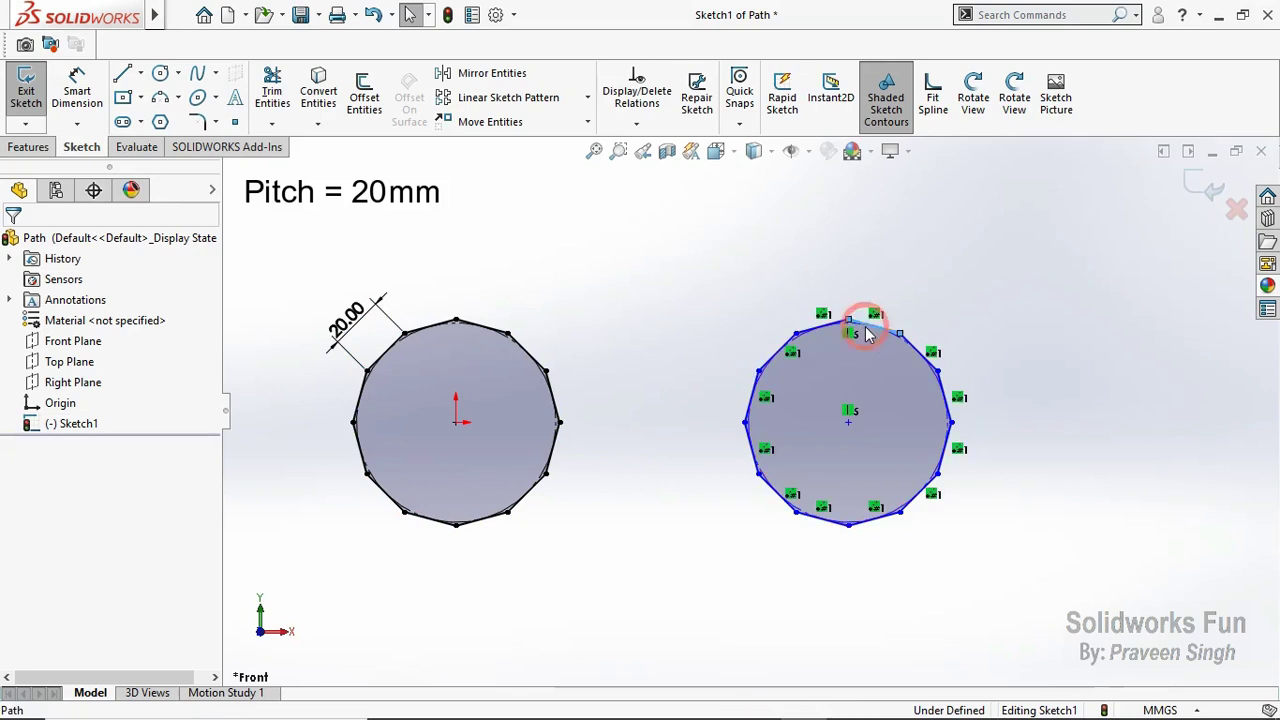
left_click(643, 291)
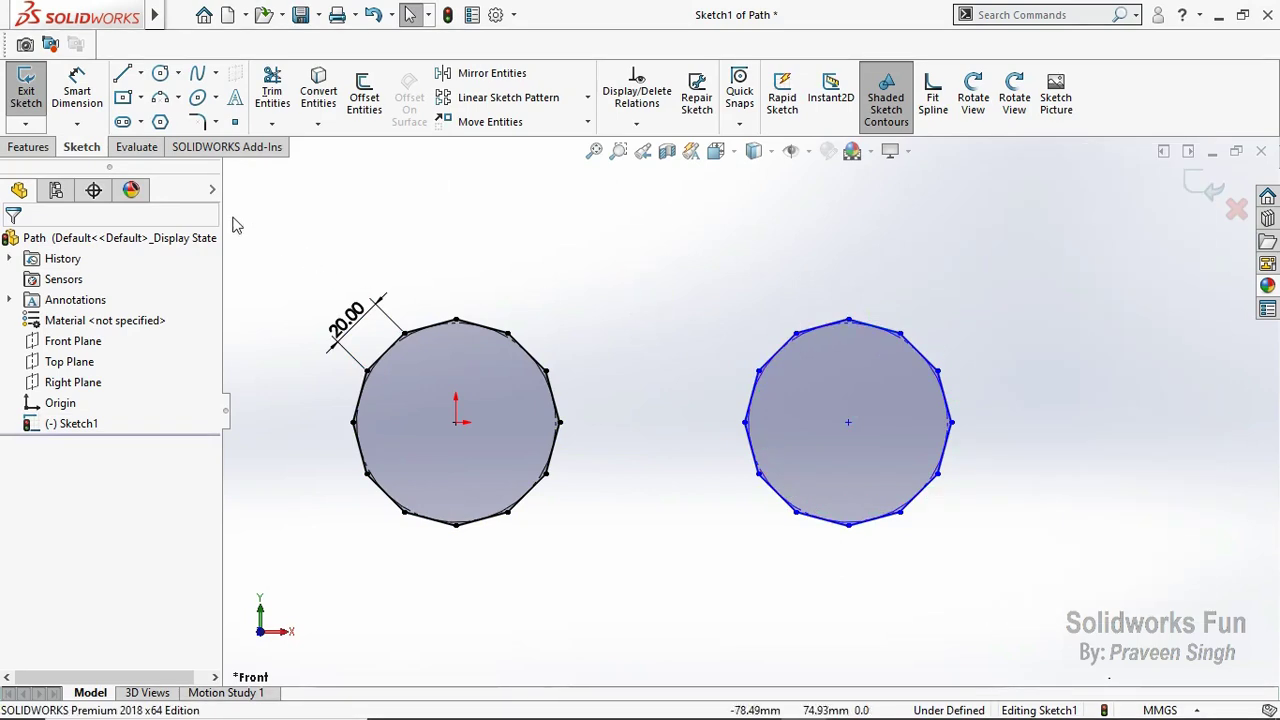
Step: Join the polygons' top vertices with a line dimensioned 200 mm
left_click(123, 76)
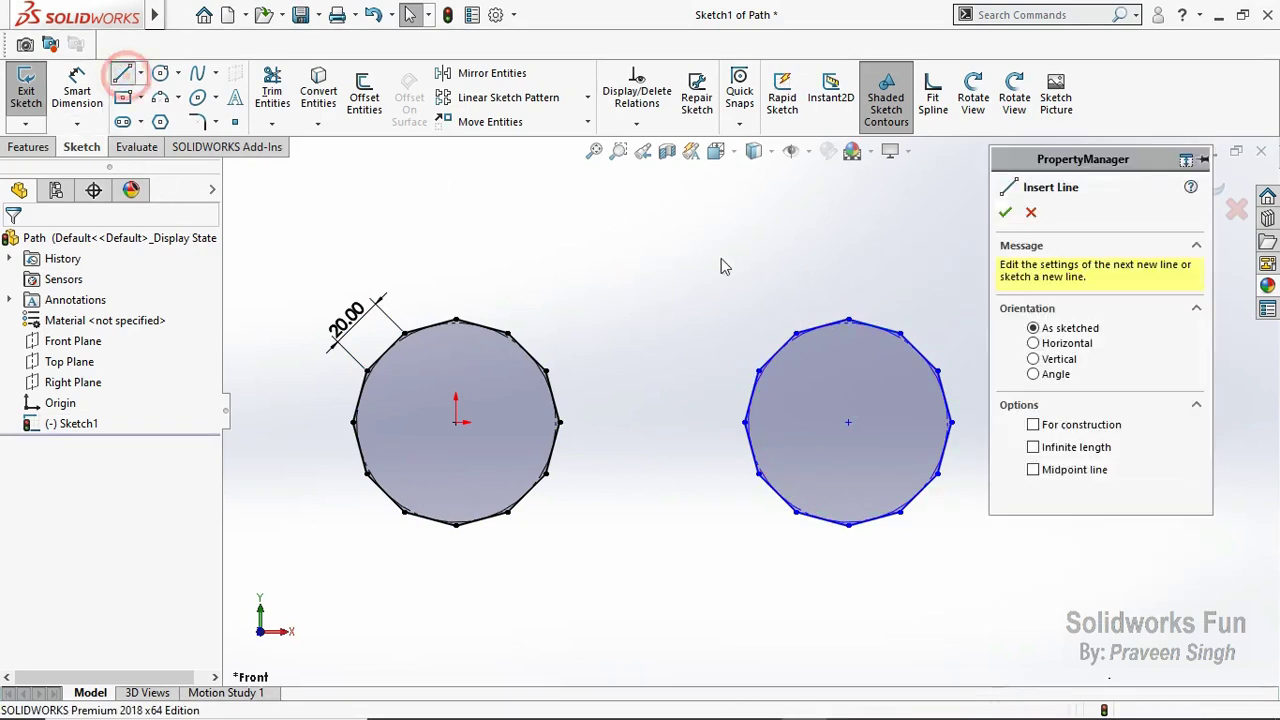
left_click(848, 321)
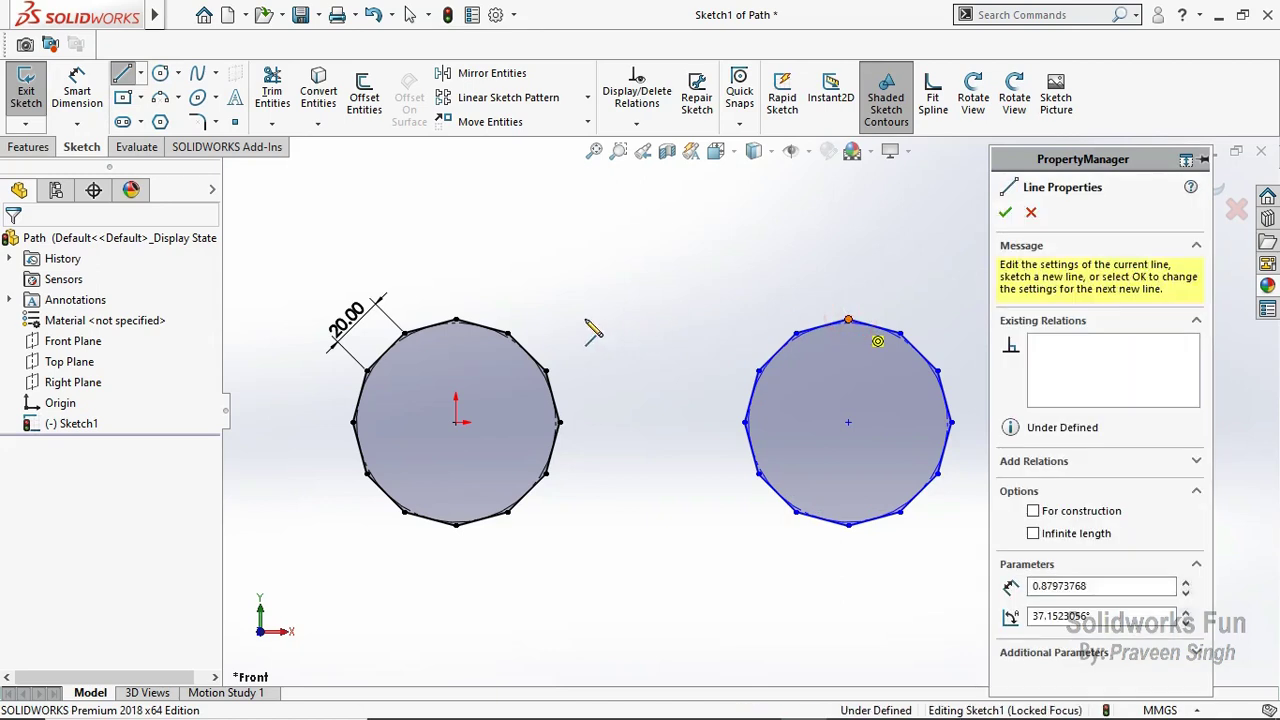
left_click(456, 320)
key("Escape")
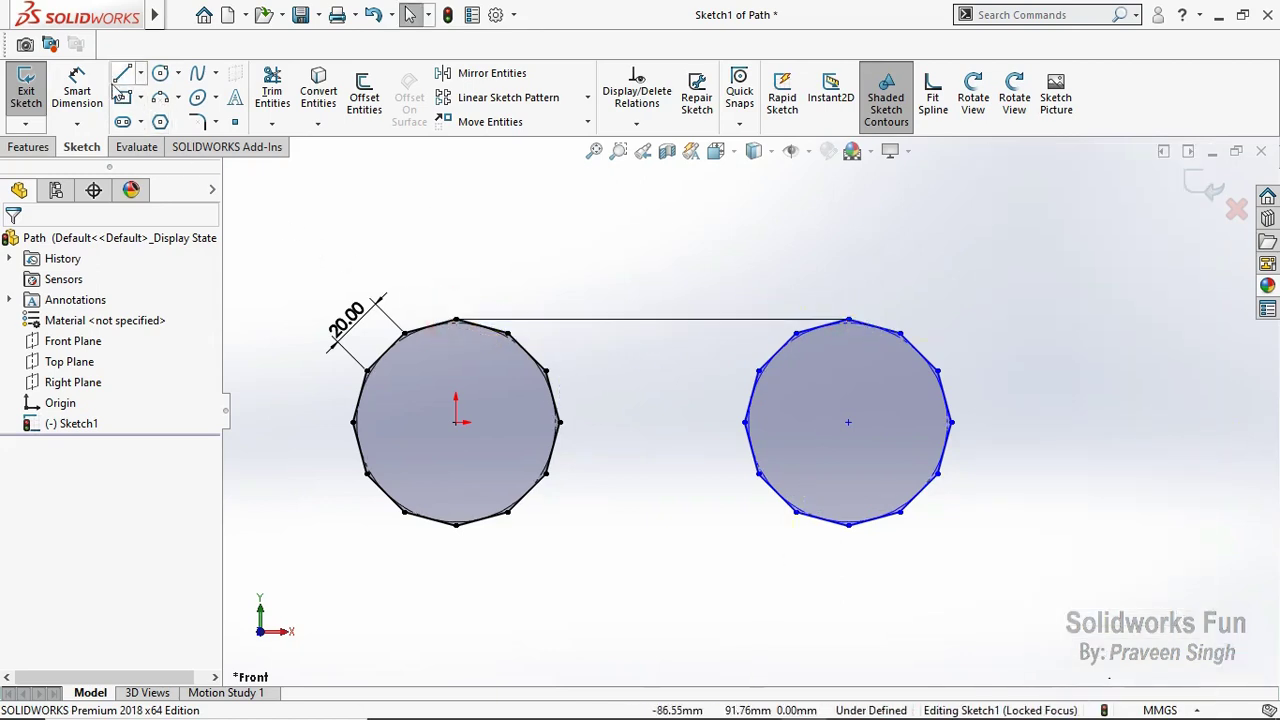
left_click(80, 90)
left_click(570, 320)
left_click(600, 298)
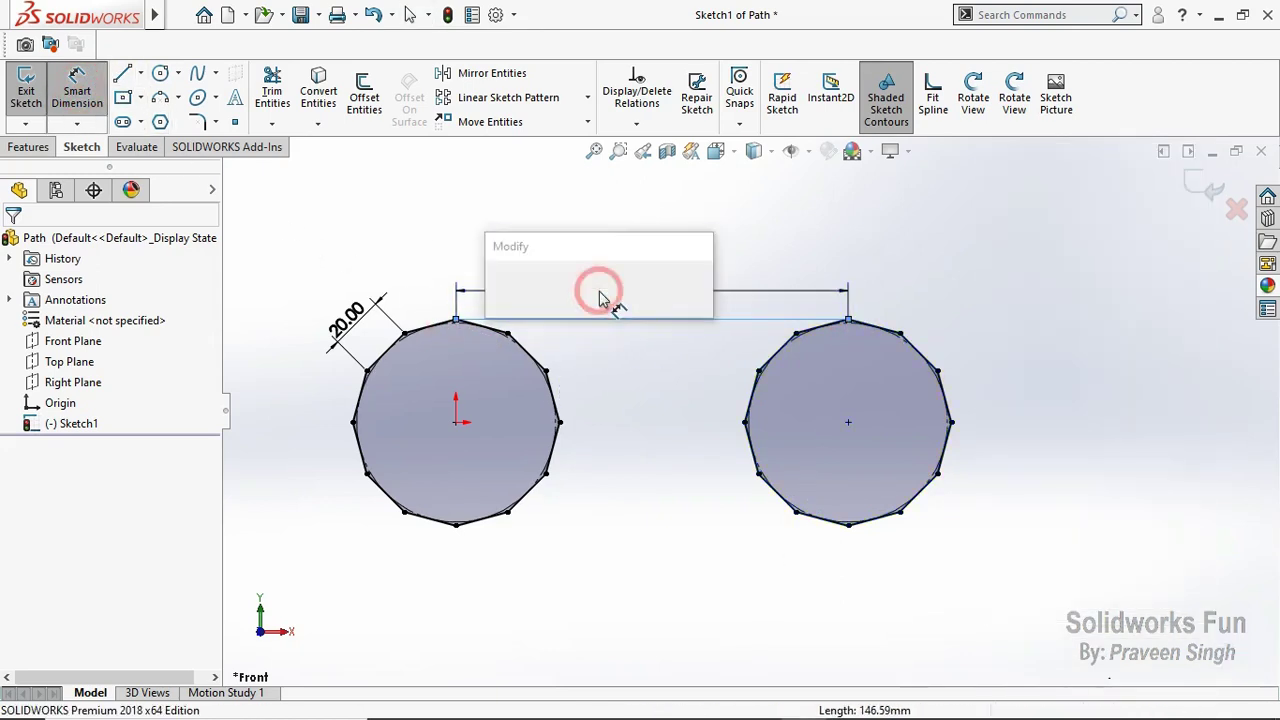
type("200")
left_click(499, 283)
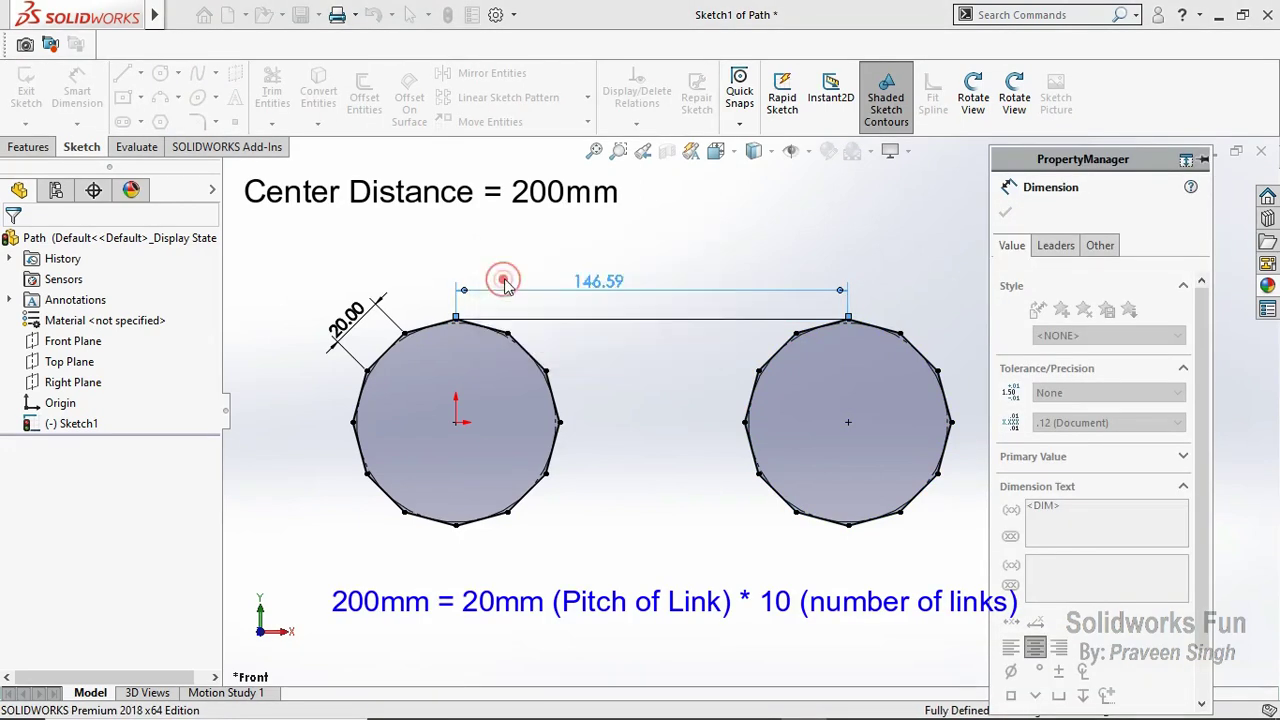
left_click(1005, 212)
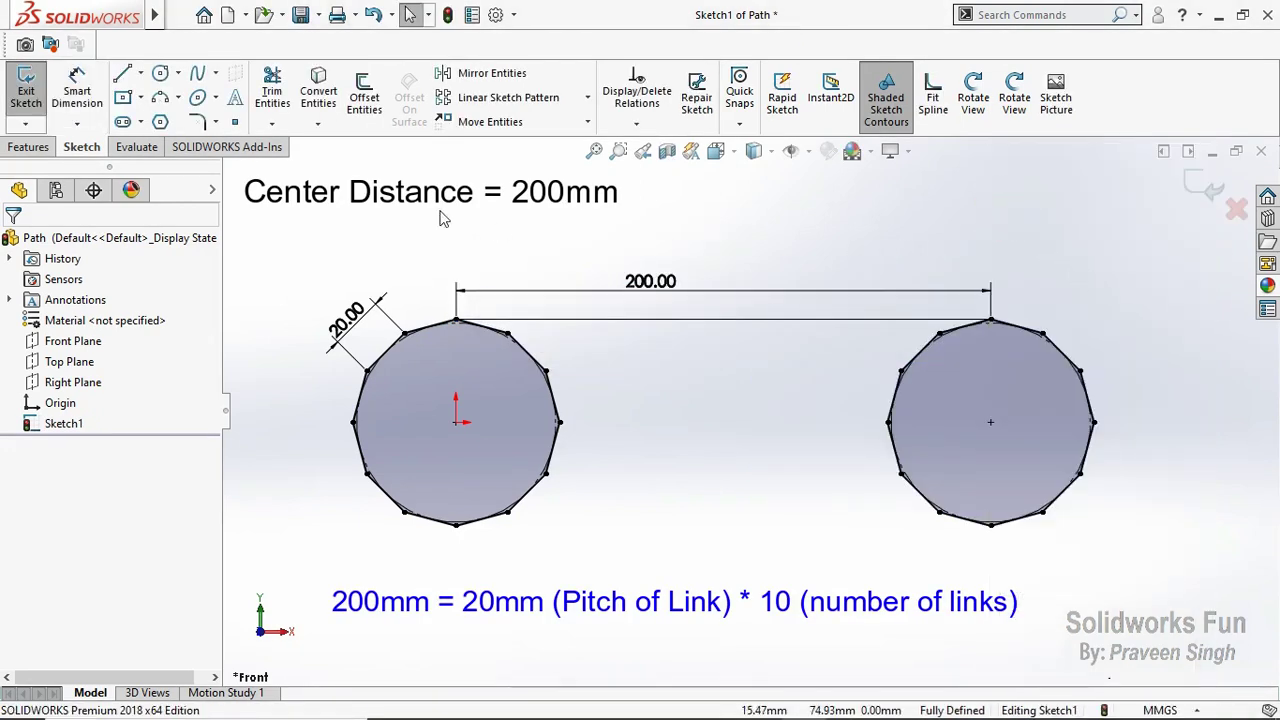
Step: Join the bottom vertices with a second line and exit the sketch
key("l")
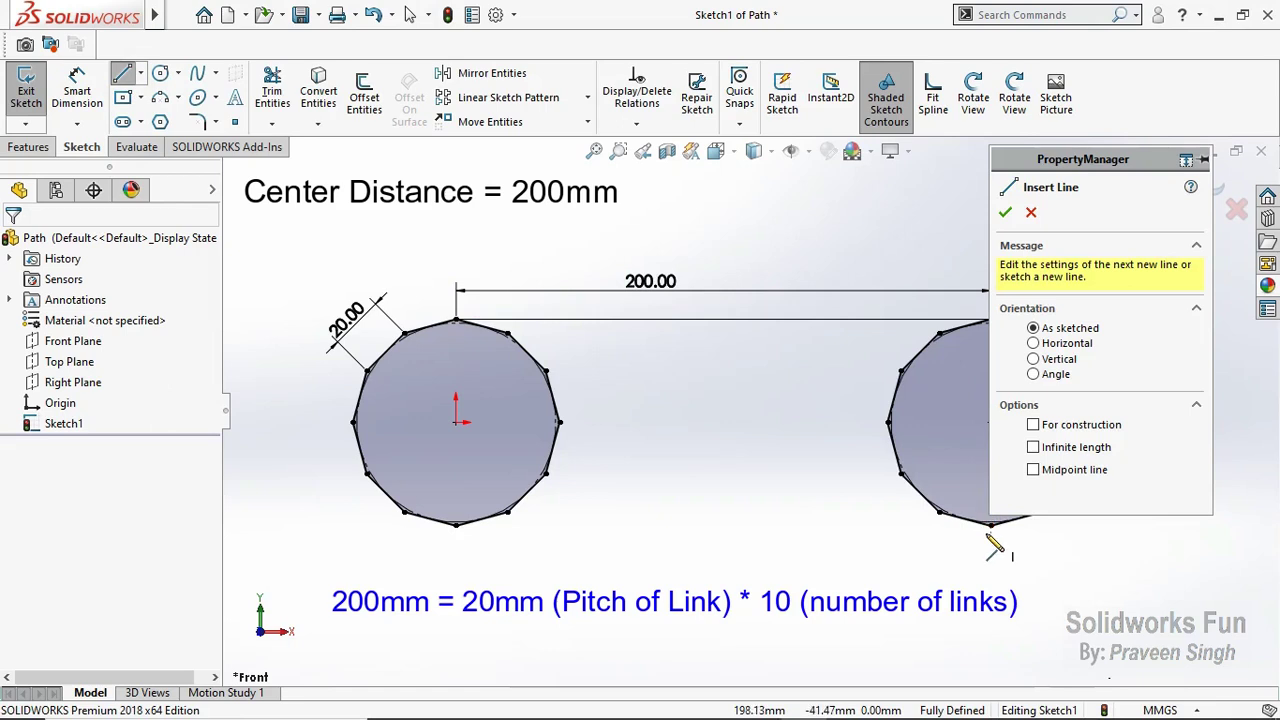
left_click(991, 526)
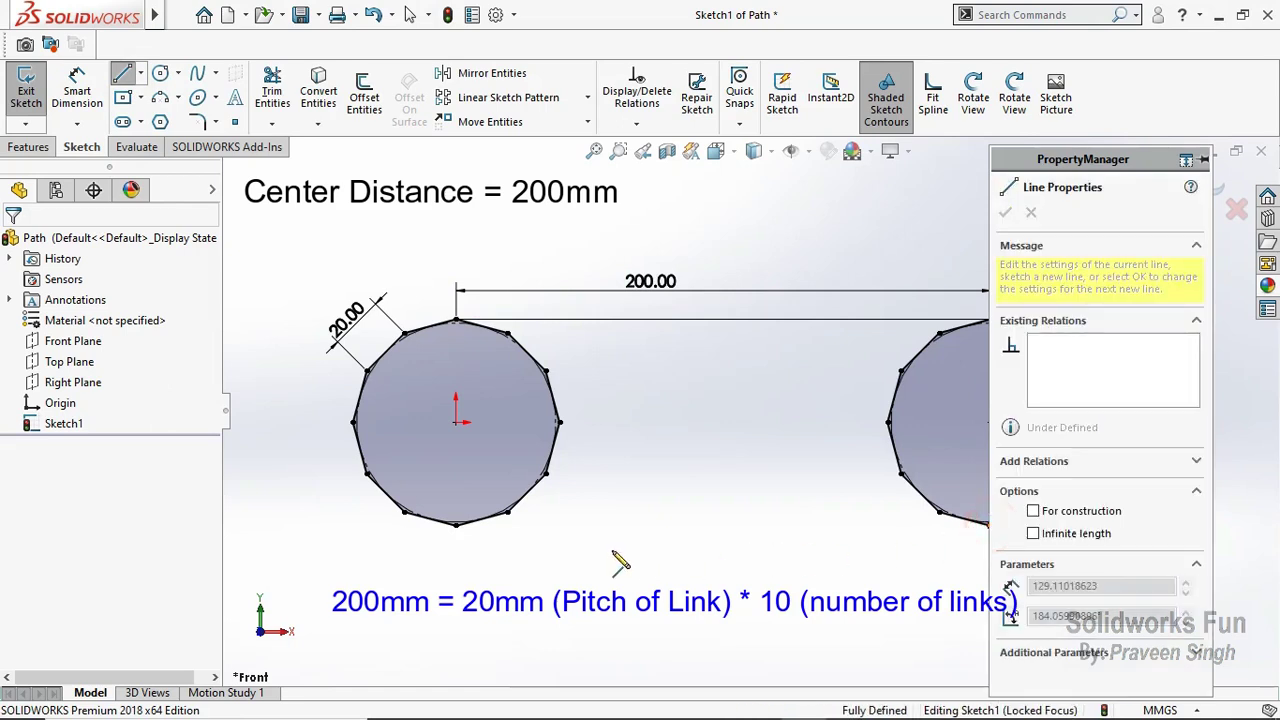
left_click(456, 525)
key("Escape")
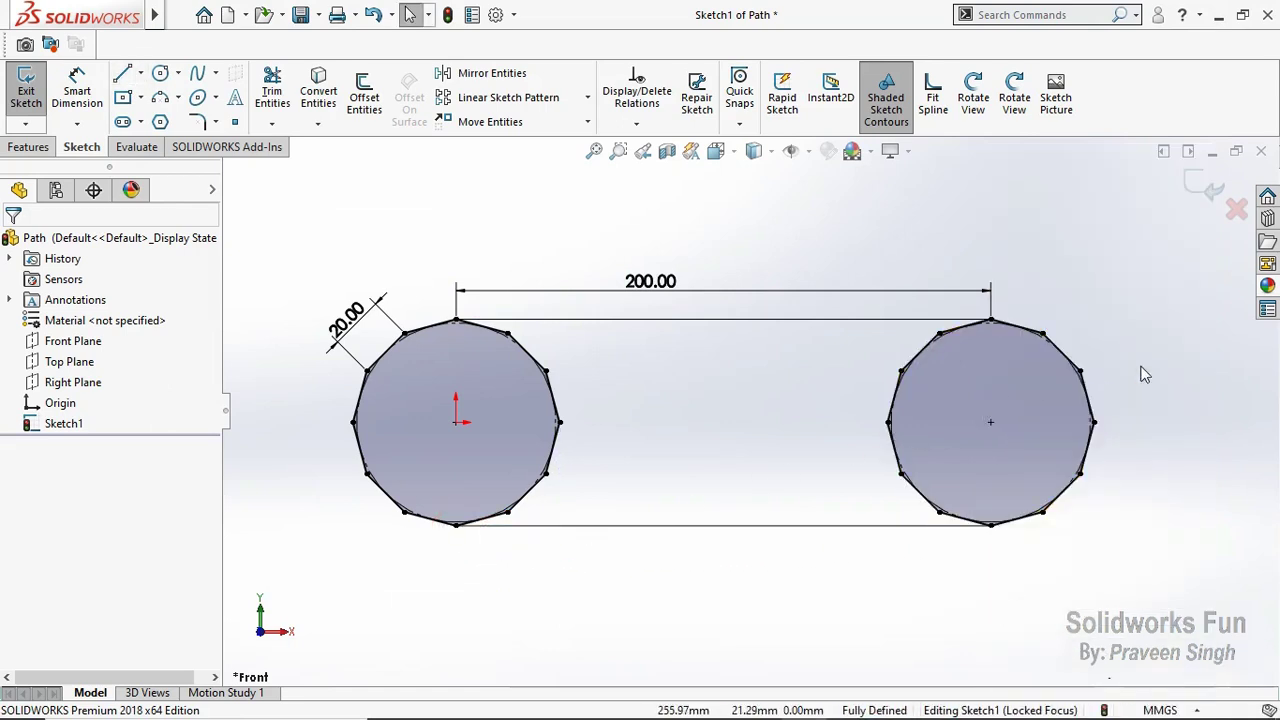
left_click(1200, 187)
left_click(695, 226)
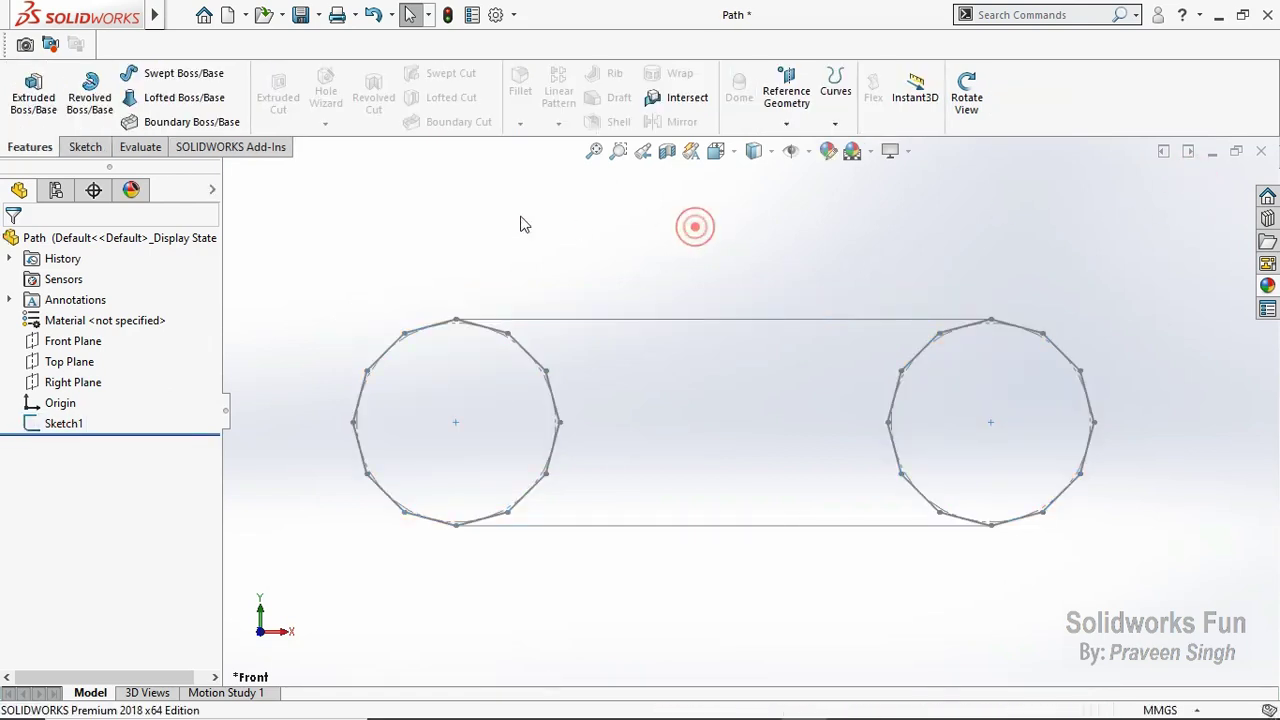
Step: Start a new Front Plane sketch and convert the two connecting lines into it
left_click(300, 14)
left_click(86, 340)
left_click(60, 317)
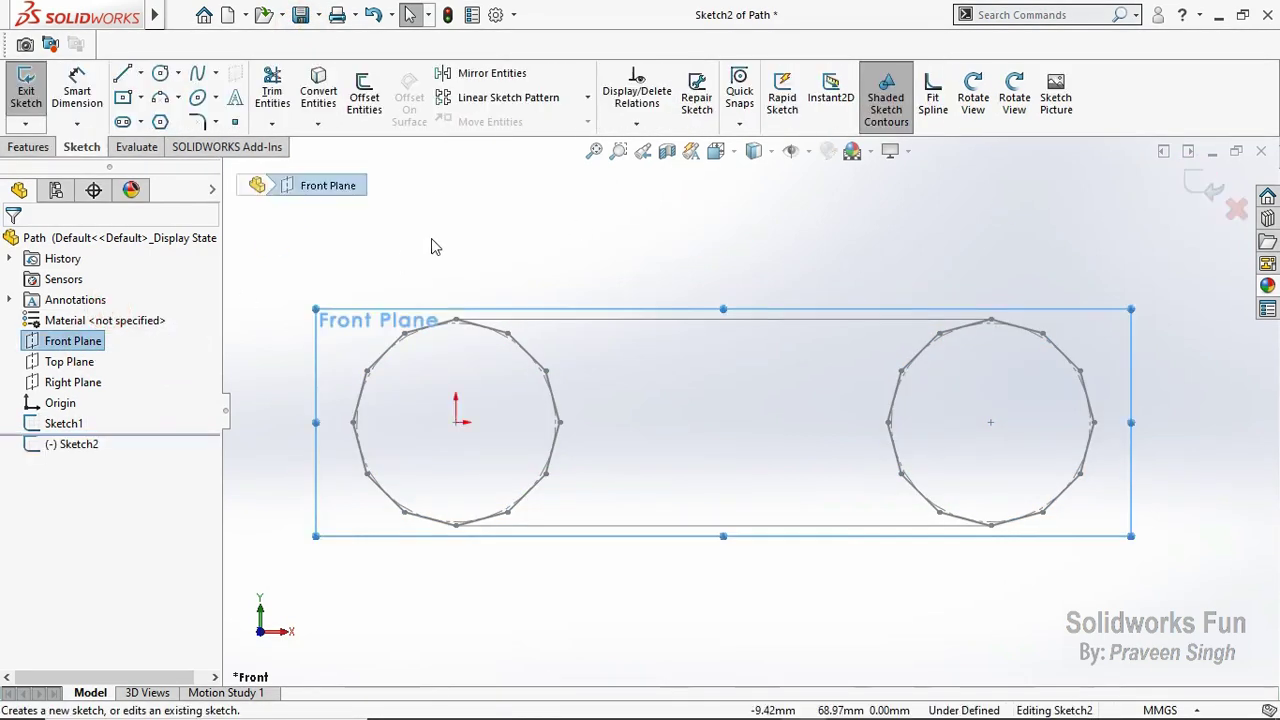
left_click(566, 320)
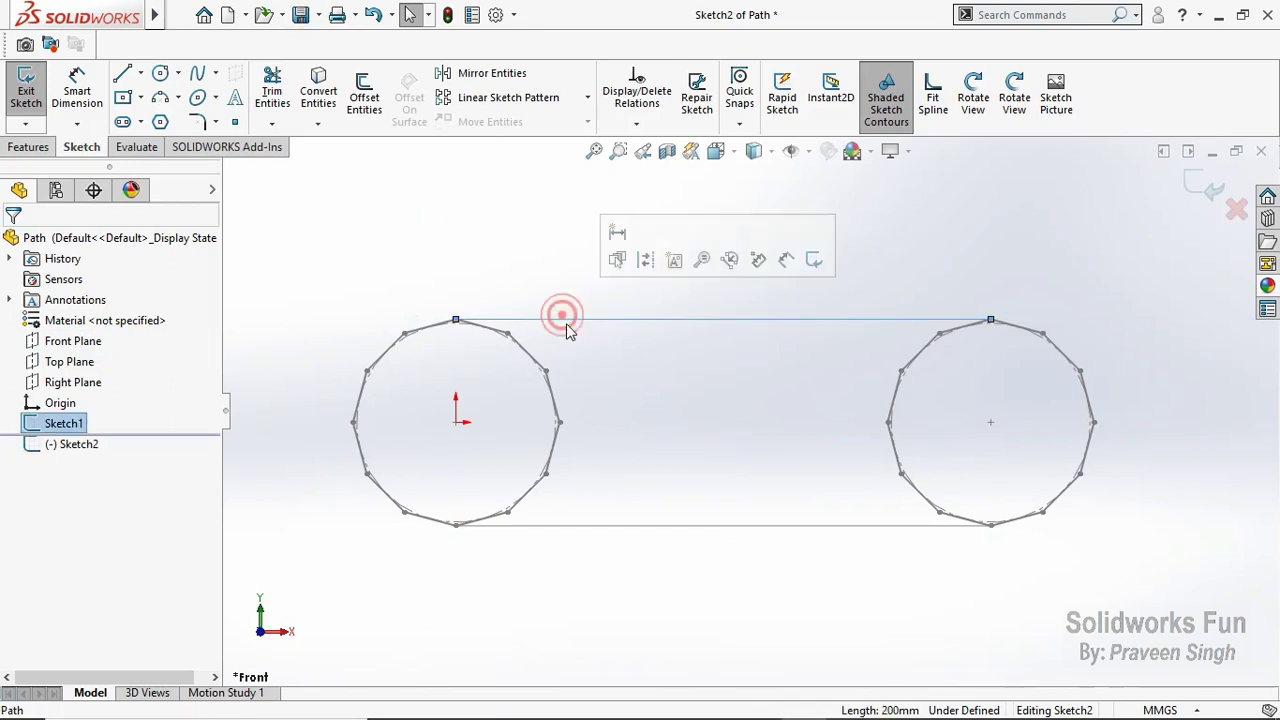
left_click(604, 527, "ctrl")
left_click(318, 92)
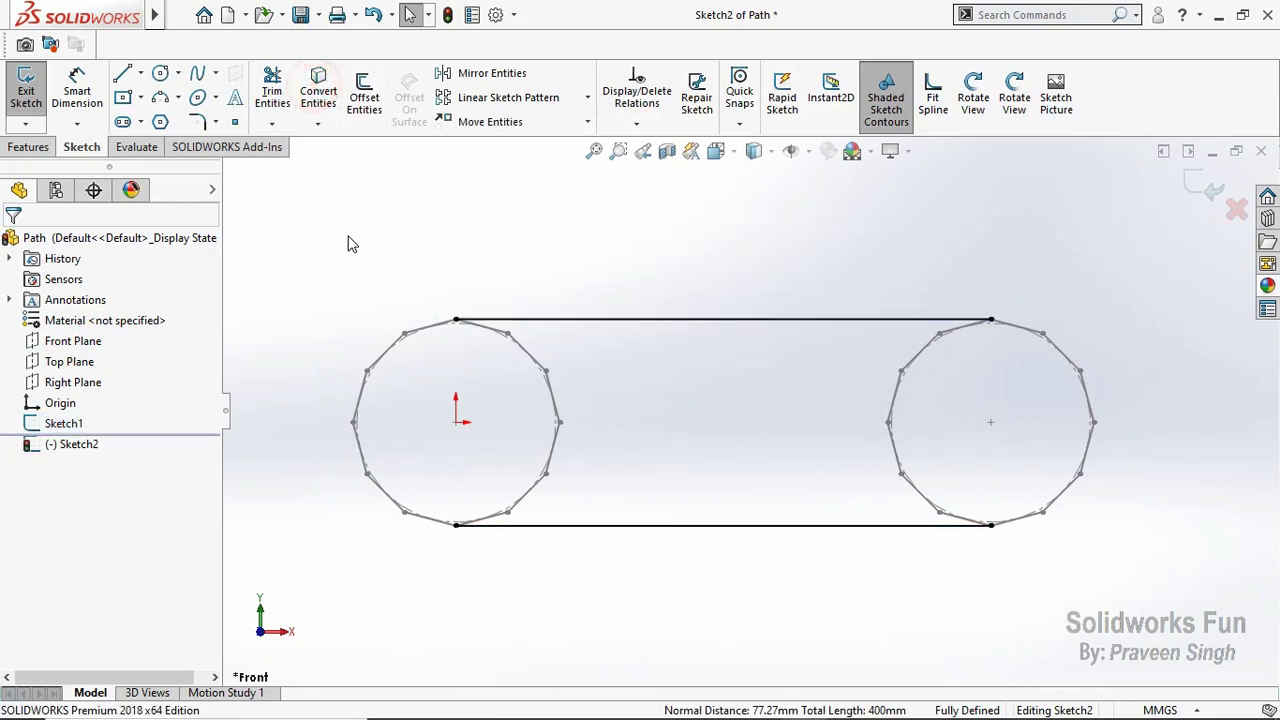
Step: Cap the left end with a 3-point arc whose centre coincides with the origin
left_click(160, 97)
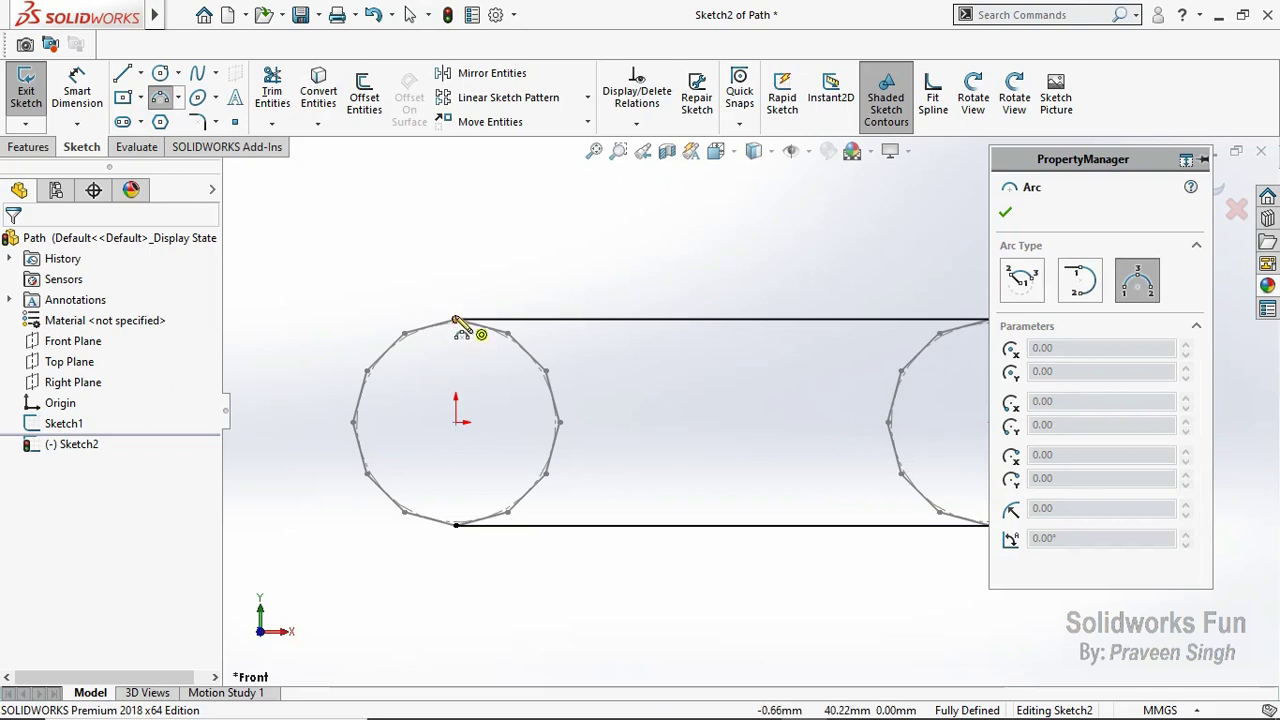
left_click(456, 320)
left_click(456, 525)
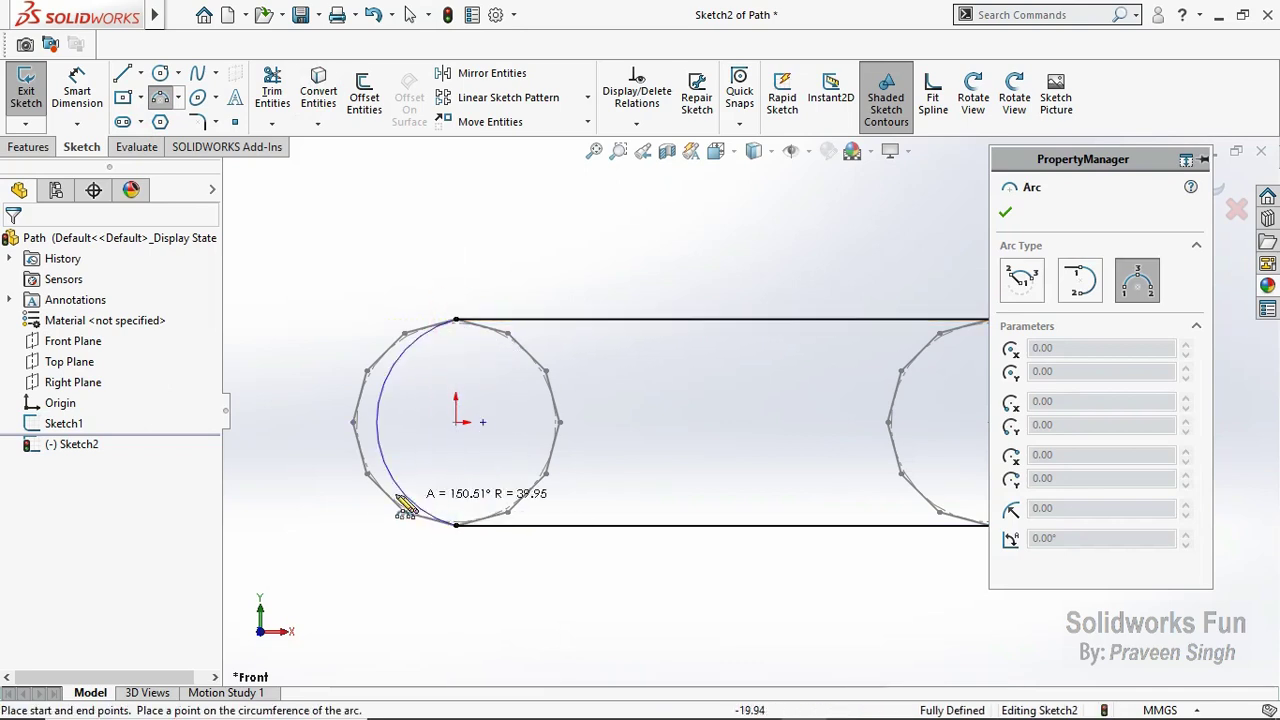
left_click(345, 488)
key("Escape")
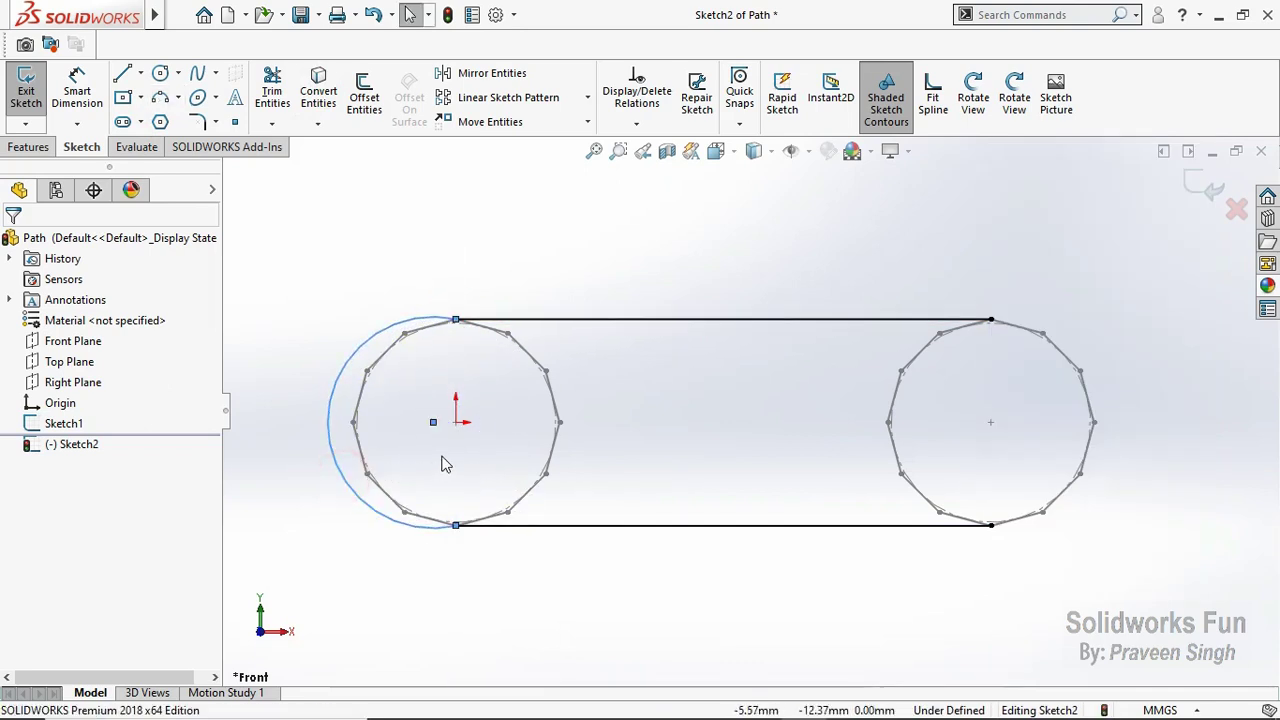
left_click(433, 421)
left_click(455, 421, "ctrl")
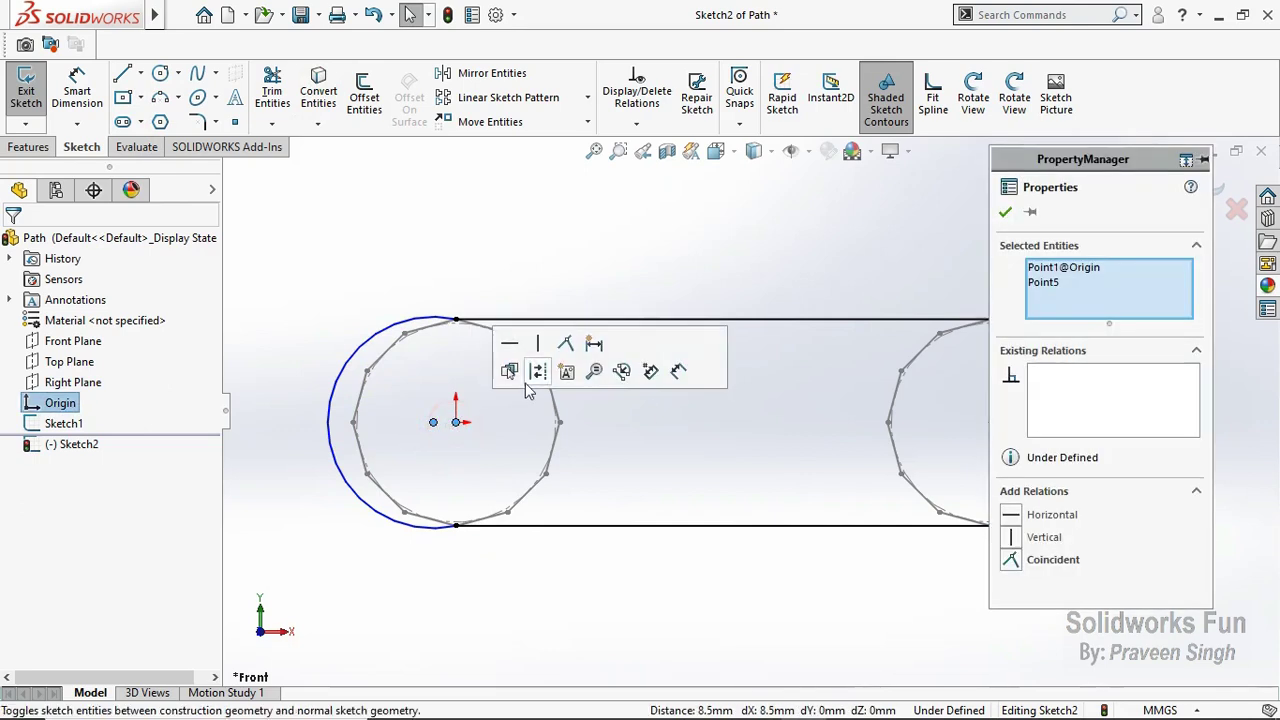
left_click(565, 343)
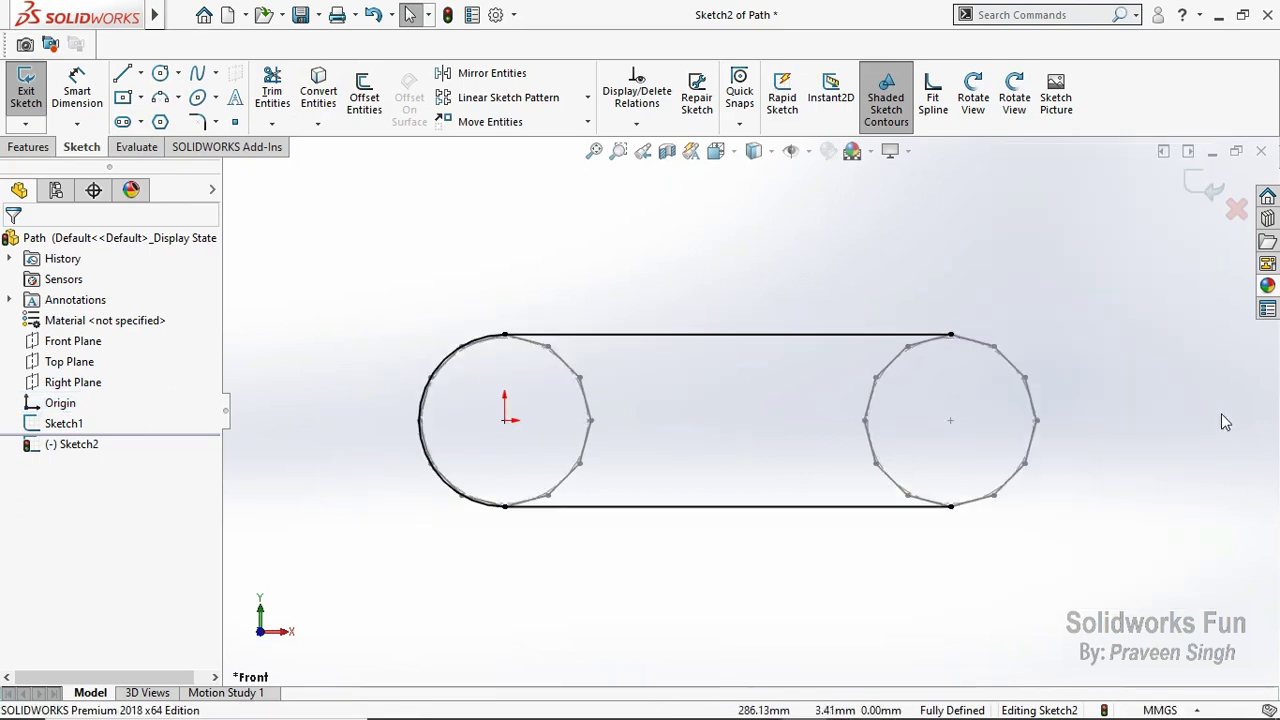
Step: Cap the right end with a 3-point arc centred on the right polygon's centre
left_click(160, 97)
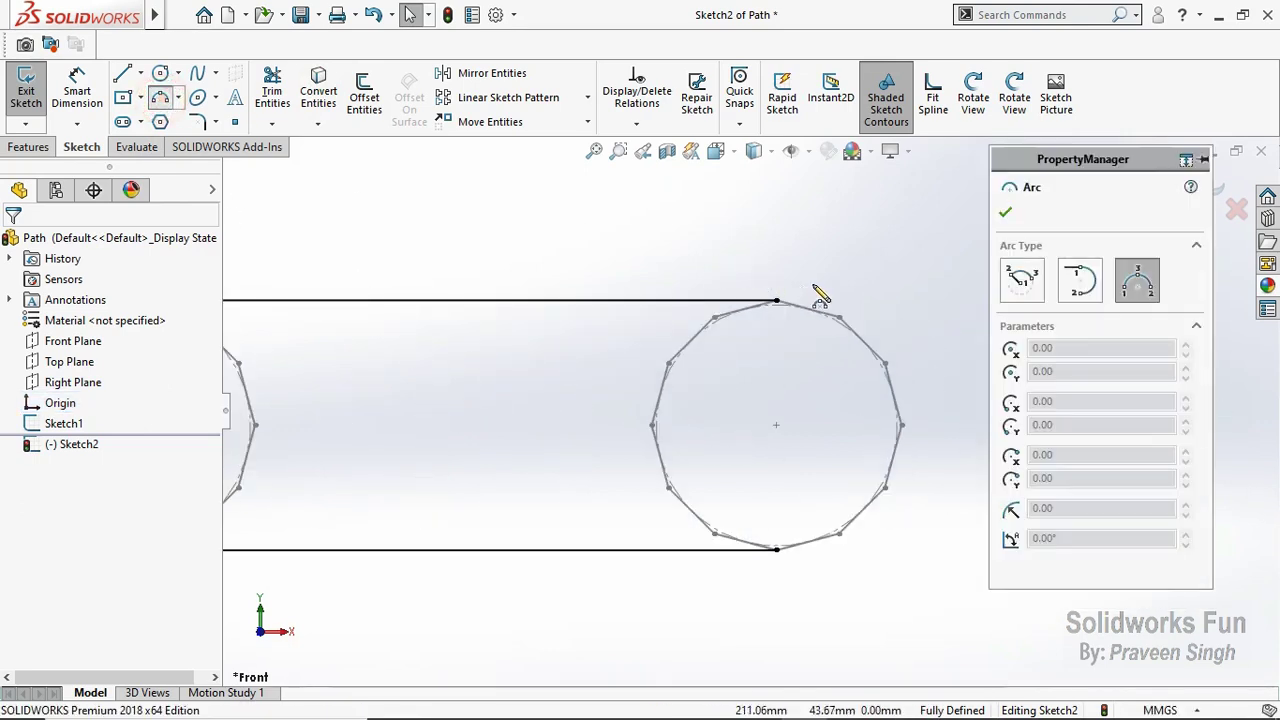
left_click(776, 300)
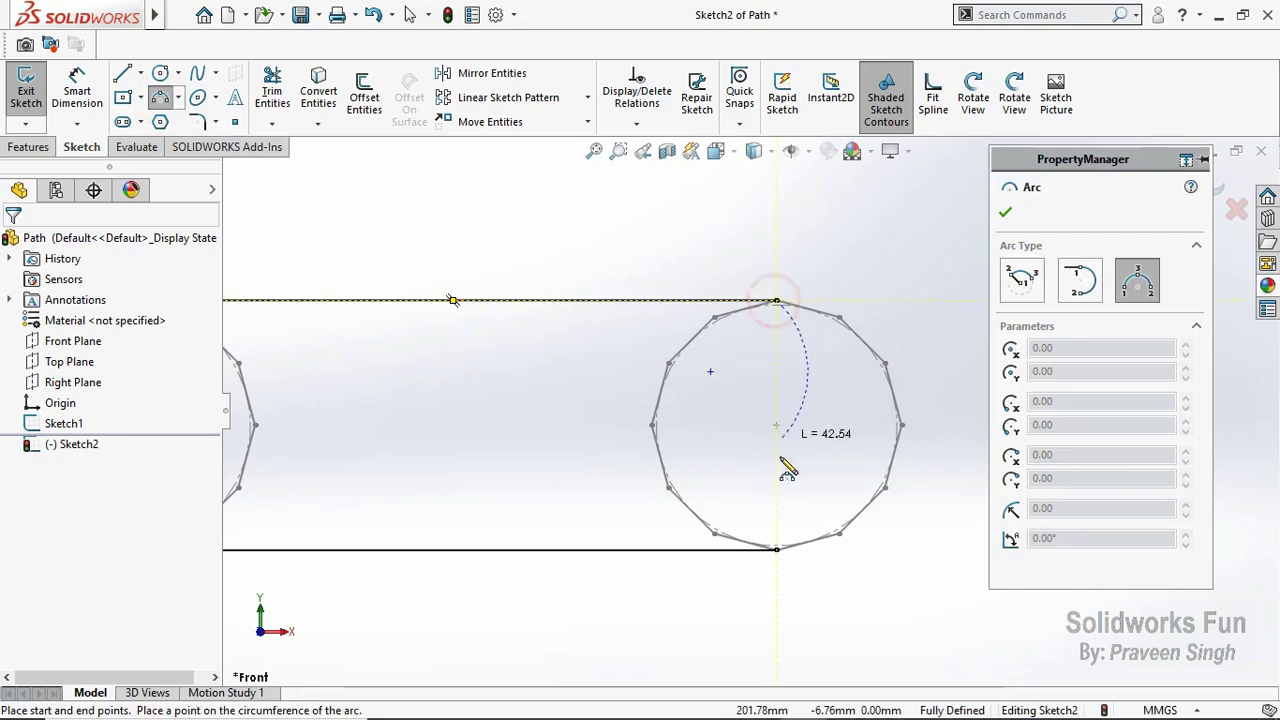
left_click(776, 548)
left_click(932, 448)
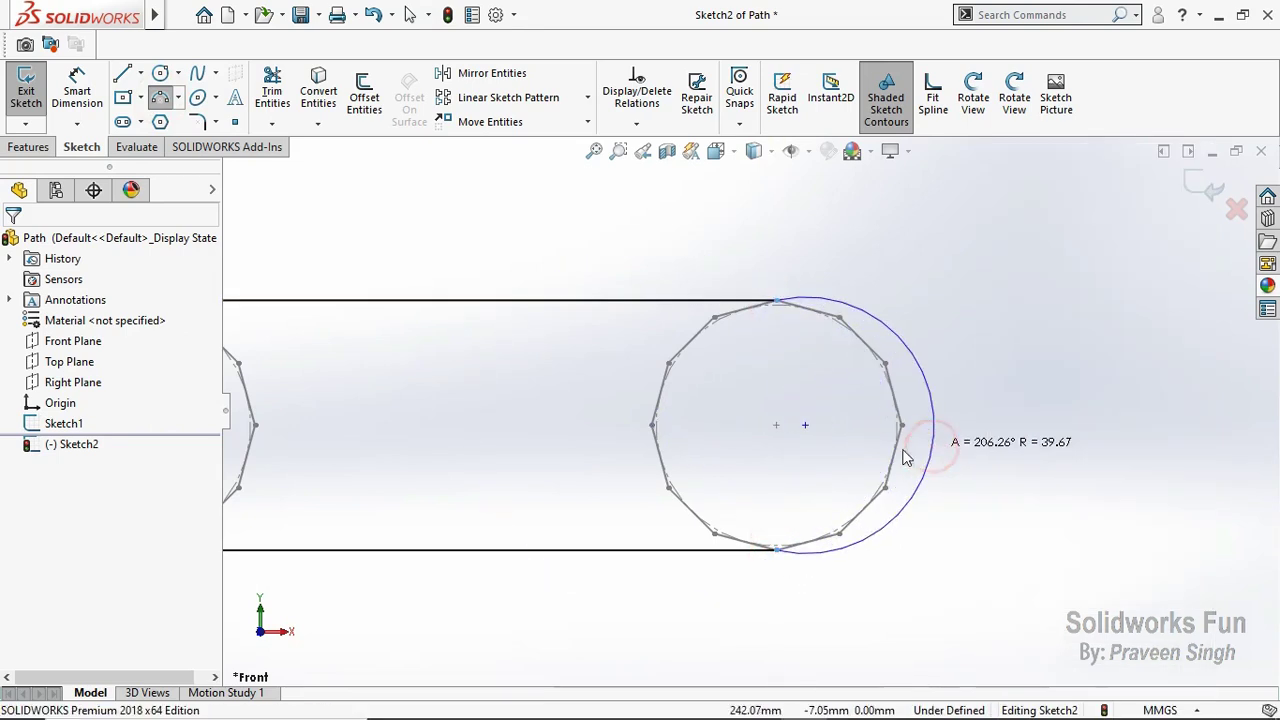
key("Escape")
left_click(828, 446)
left_click(774, 262)
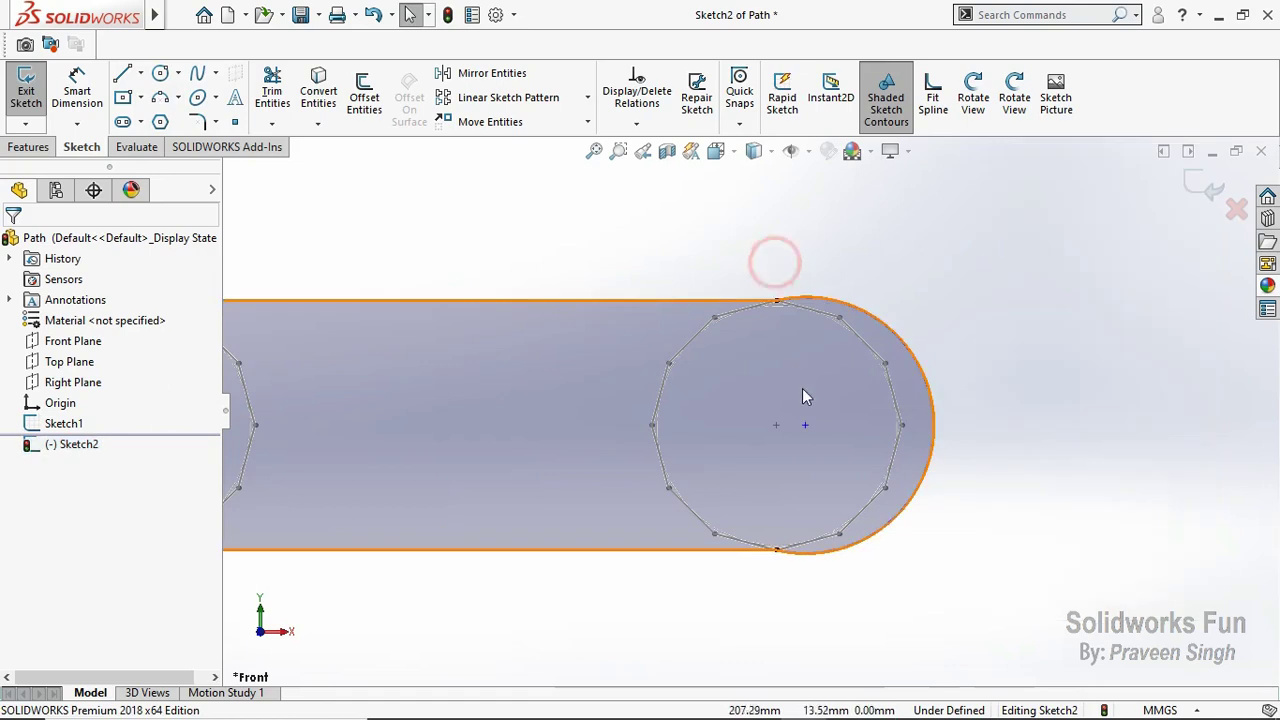
left_click(806, 427)
left_click(777, 426, "ctrl")
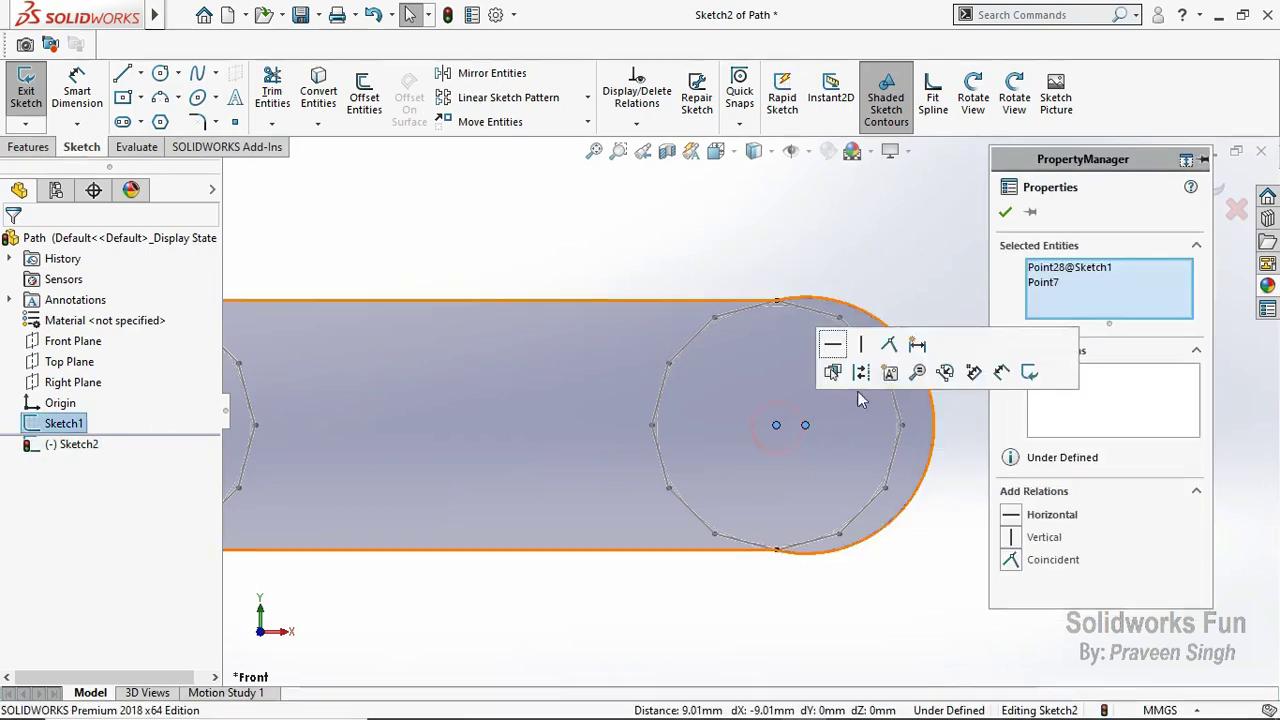
left_click(890, 345)
left_click(861, 218)
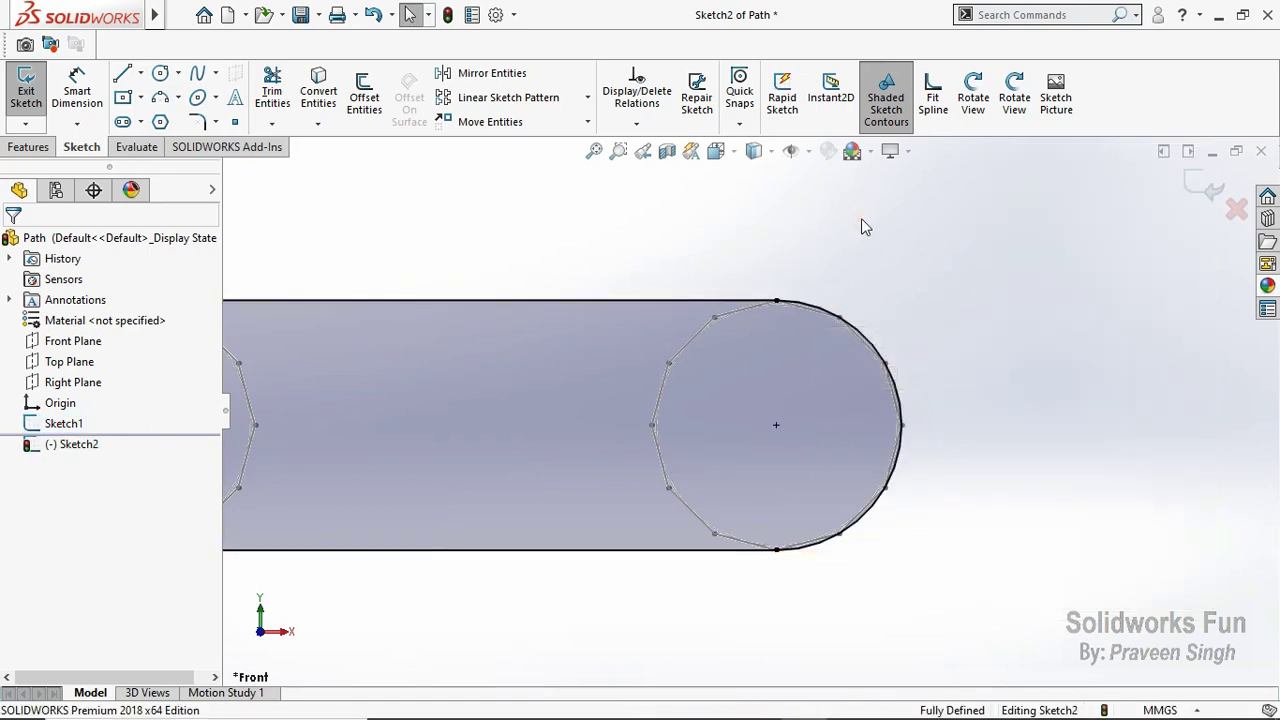
Step: Fit the slot sketch in view and hide Sketch1
key("f")
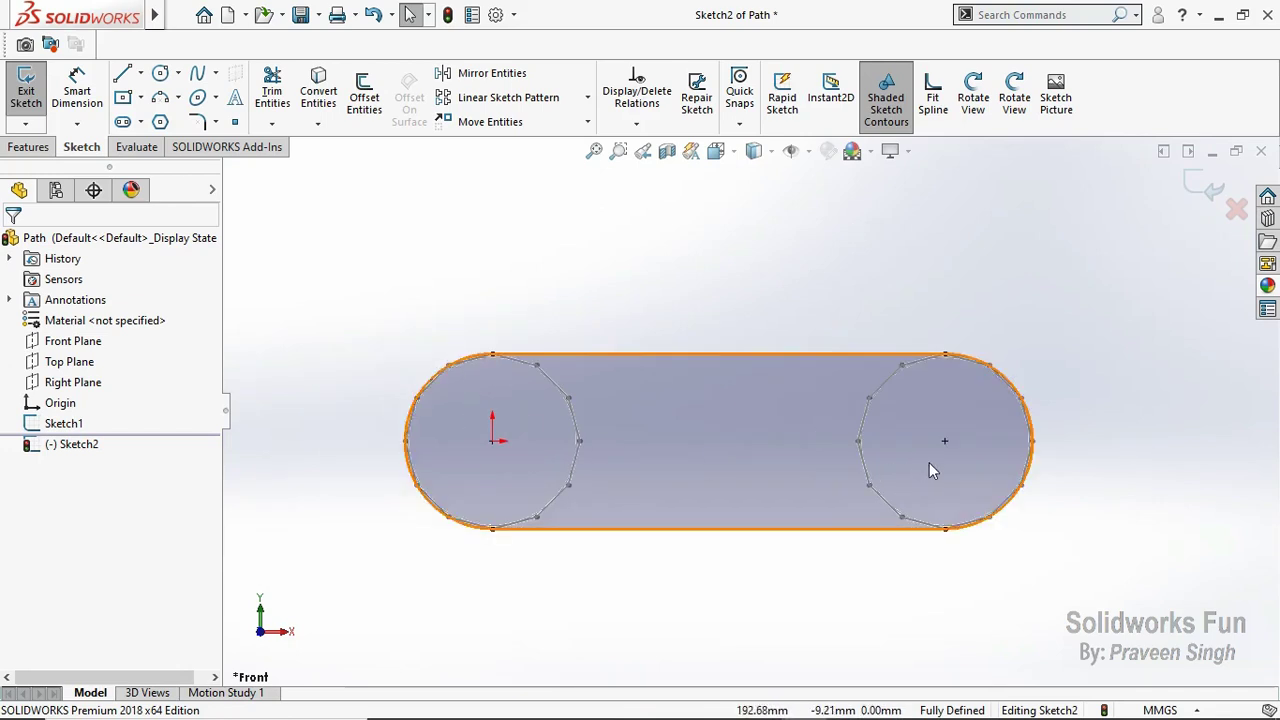
scroll(929, 462, "down", 1)
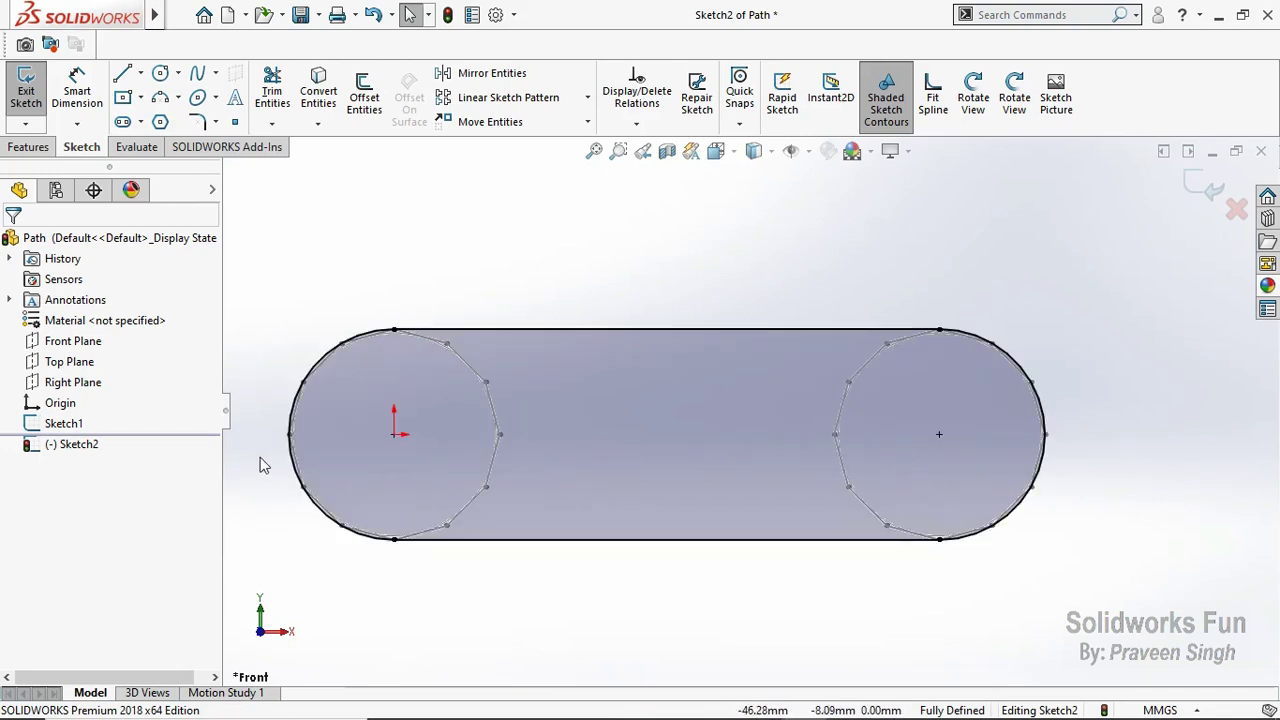
left_click(83, 428)
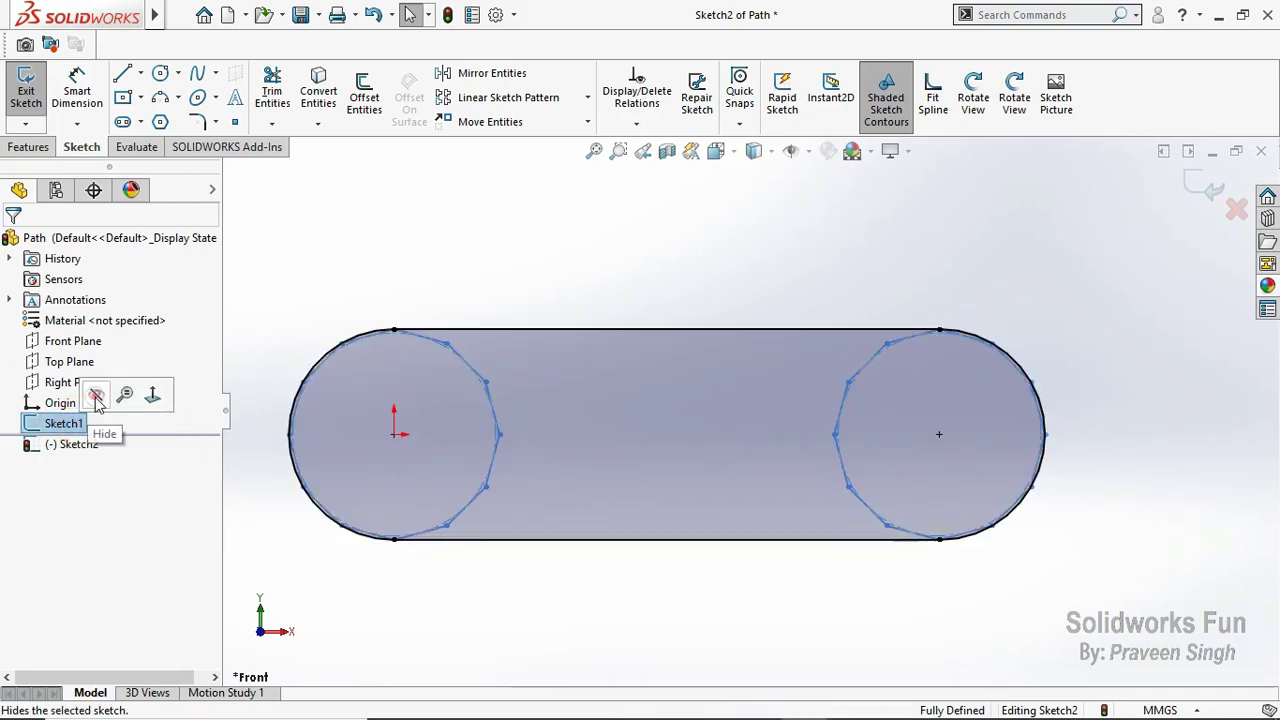
left_click(96, 396)
left_click(452, 252)
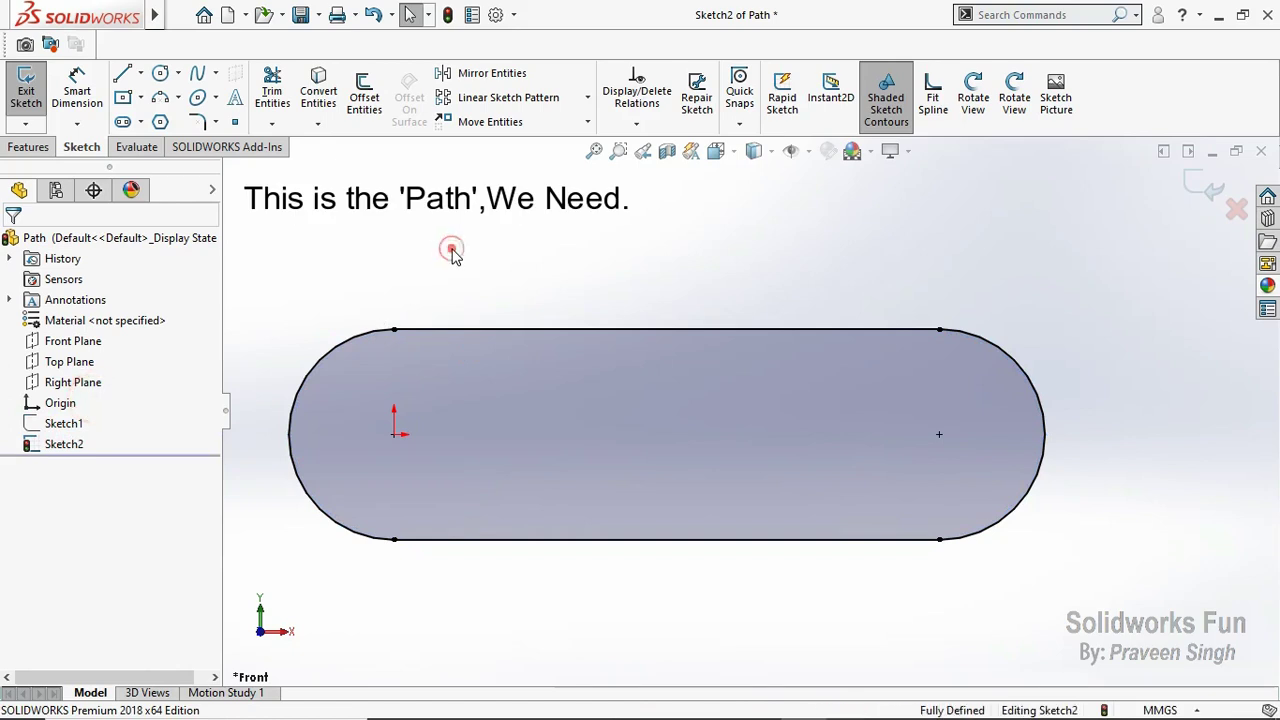
Step: Exit the slot sketch, save the Path part and close its window
left_click(1203, 188)
left_click(951, 231)
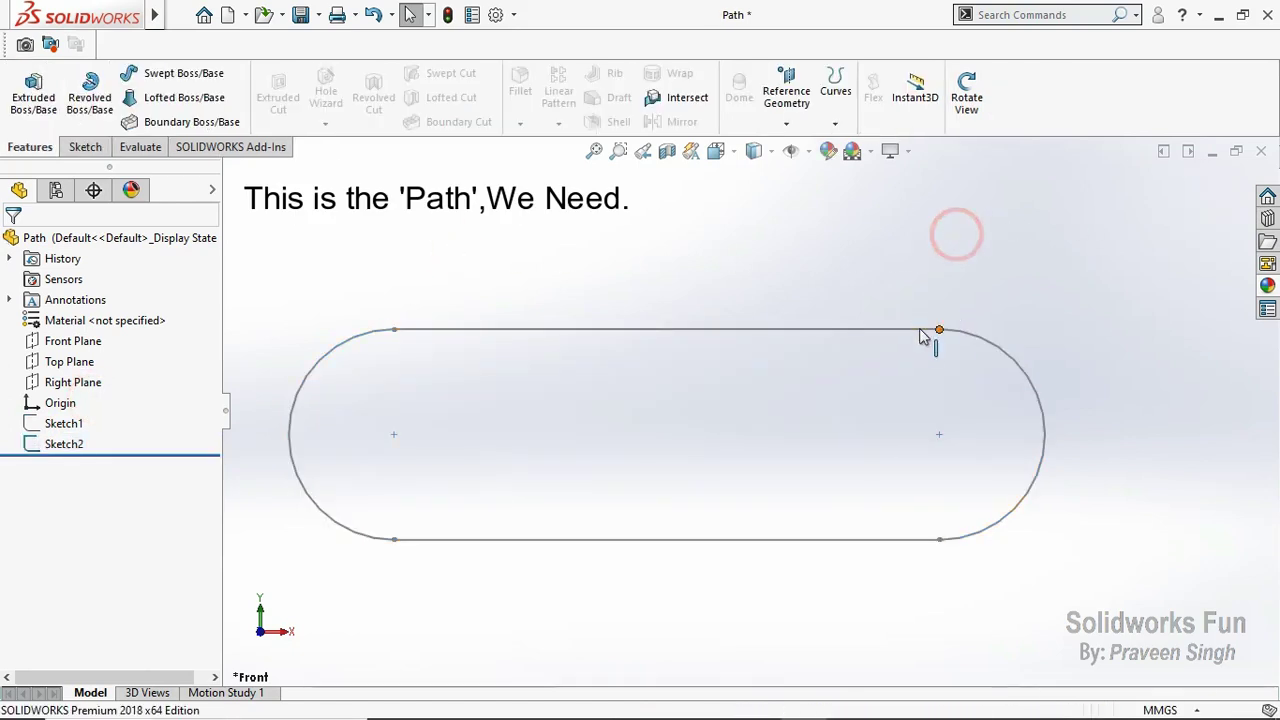
left_click(918, 330)
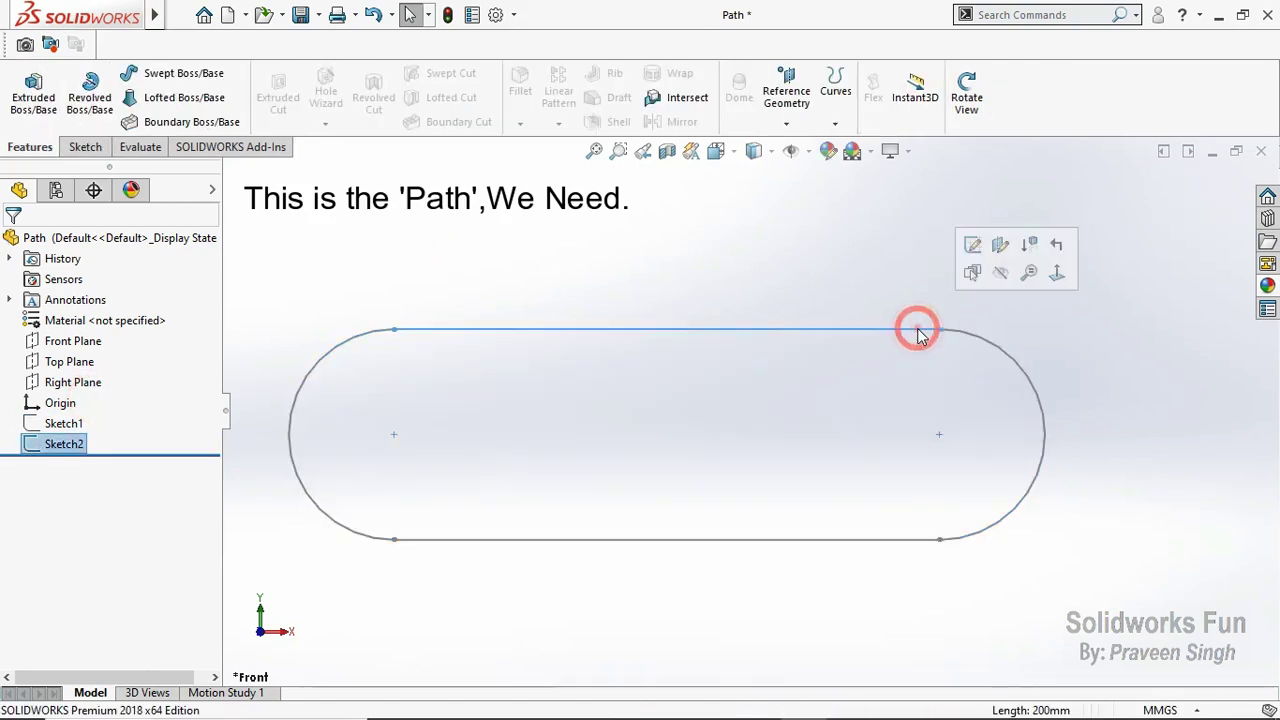
left_click(814, 540)
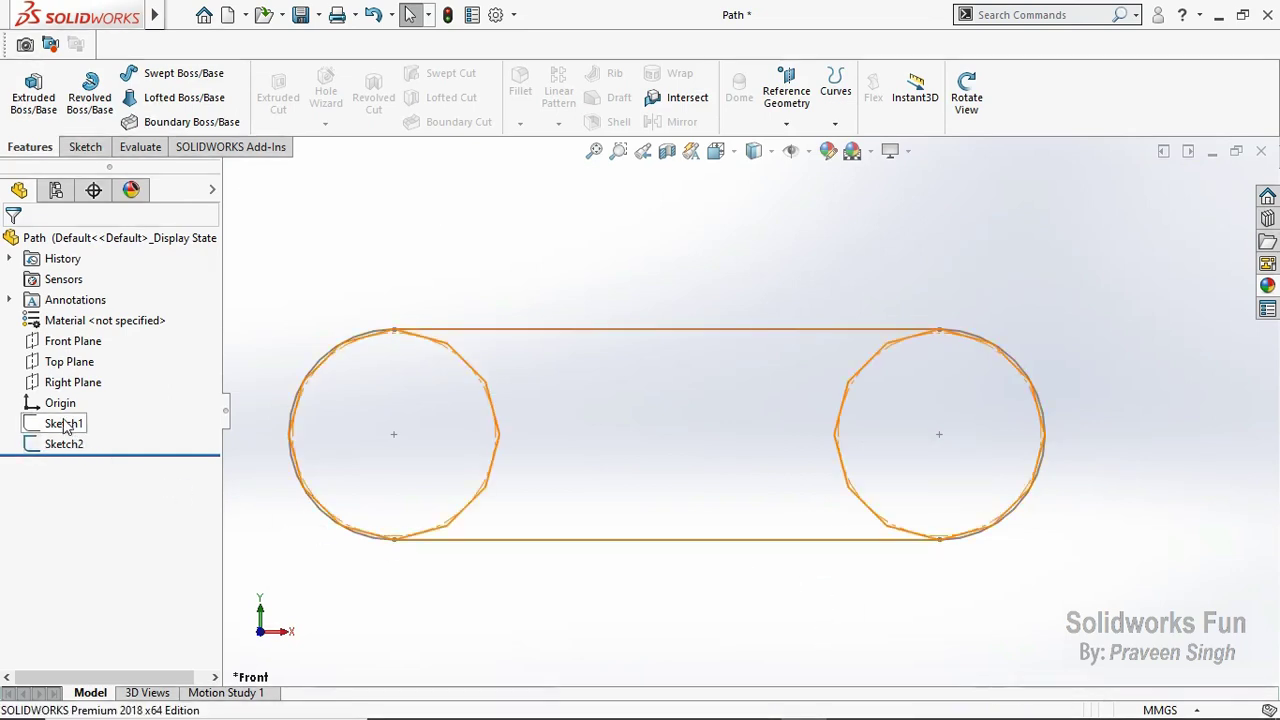
left_click(300, 14)
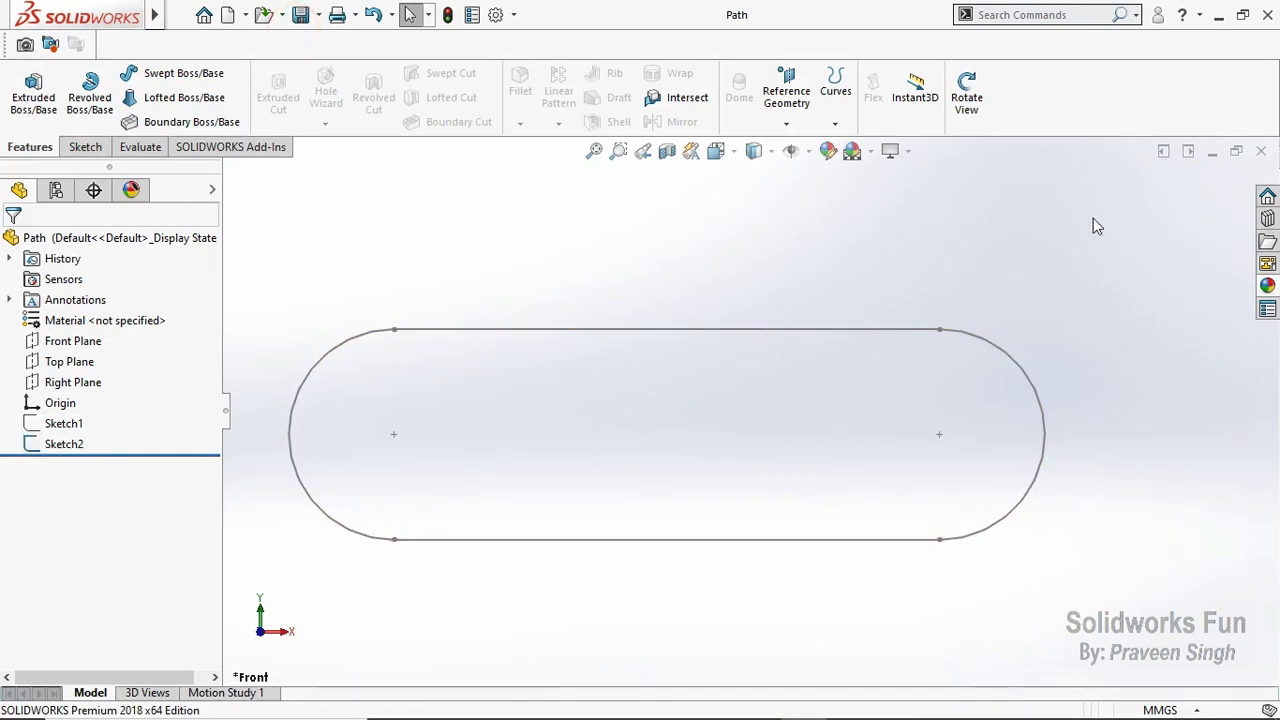
left_click(1261, 152)
Step: Save the blank part as 'Inner Link' in the Chain and Sprocket folder
key("ctrl+s")
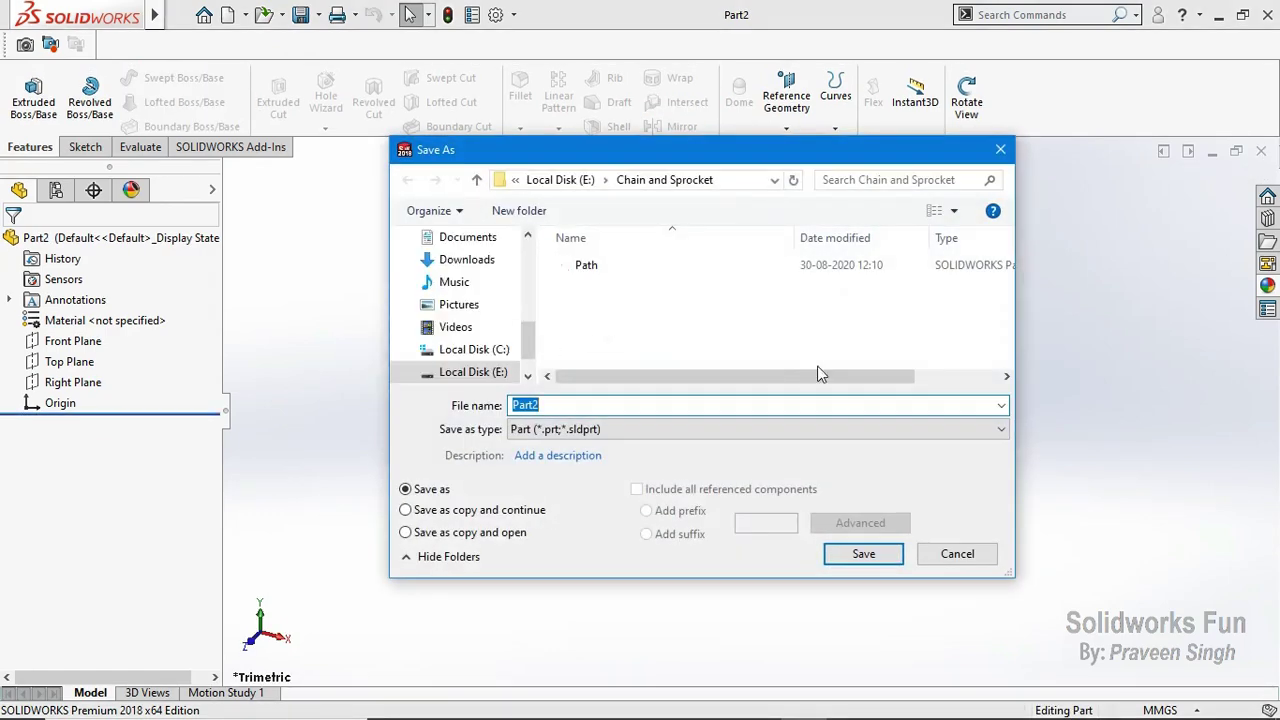
left_click(955, 211)
left_click(1090, 103)
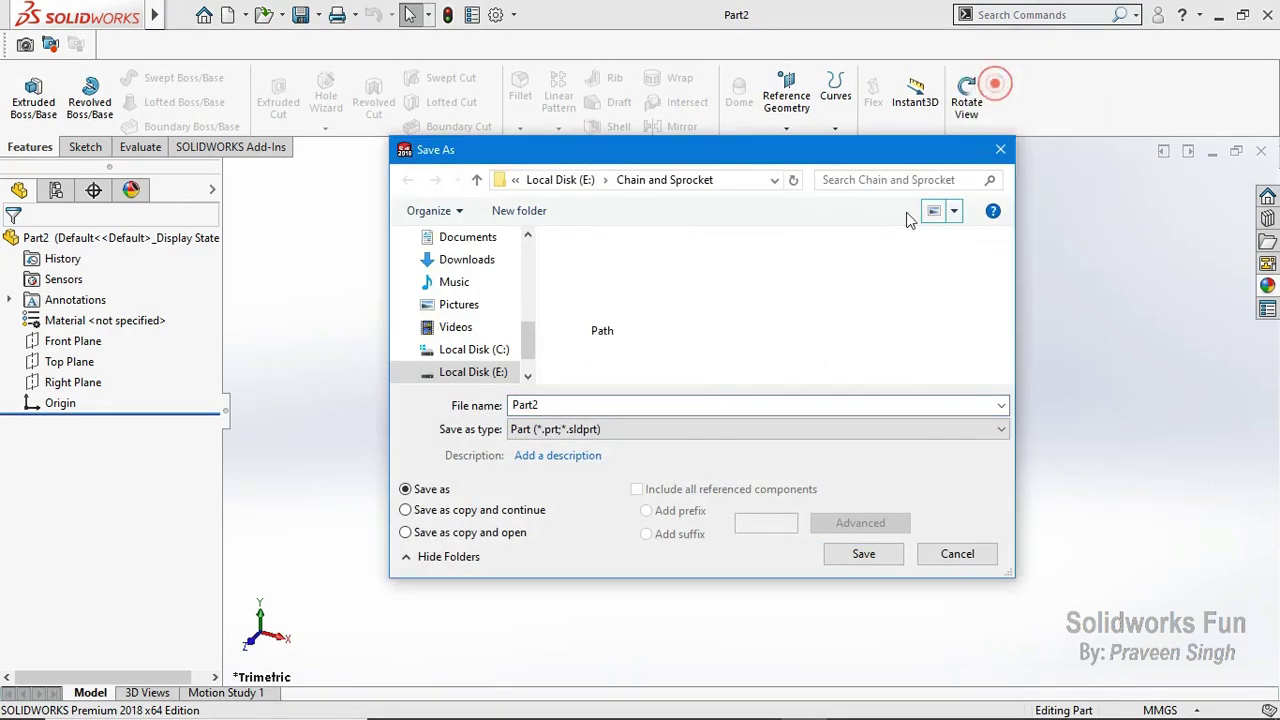
left_click(623, 408)
type("Inner Link")
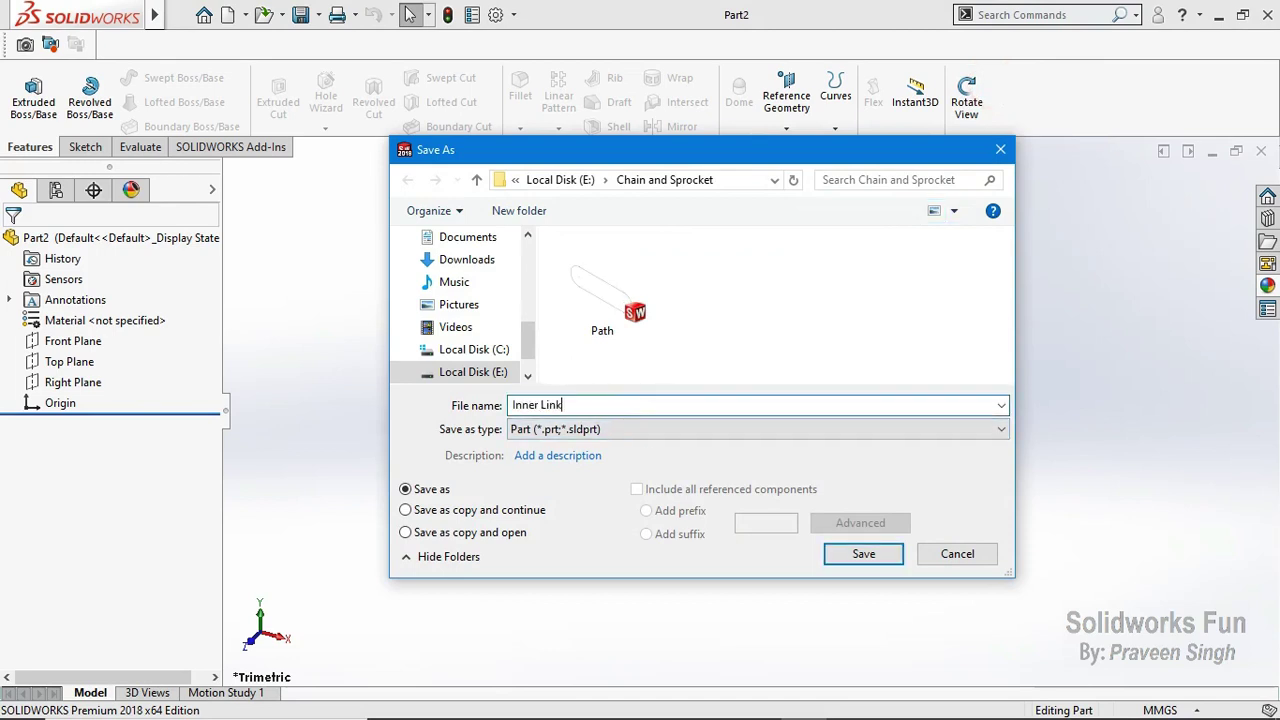
left_click(864, 554)
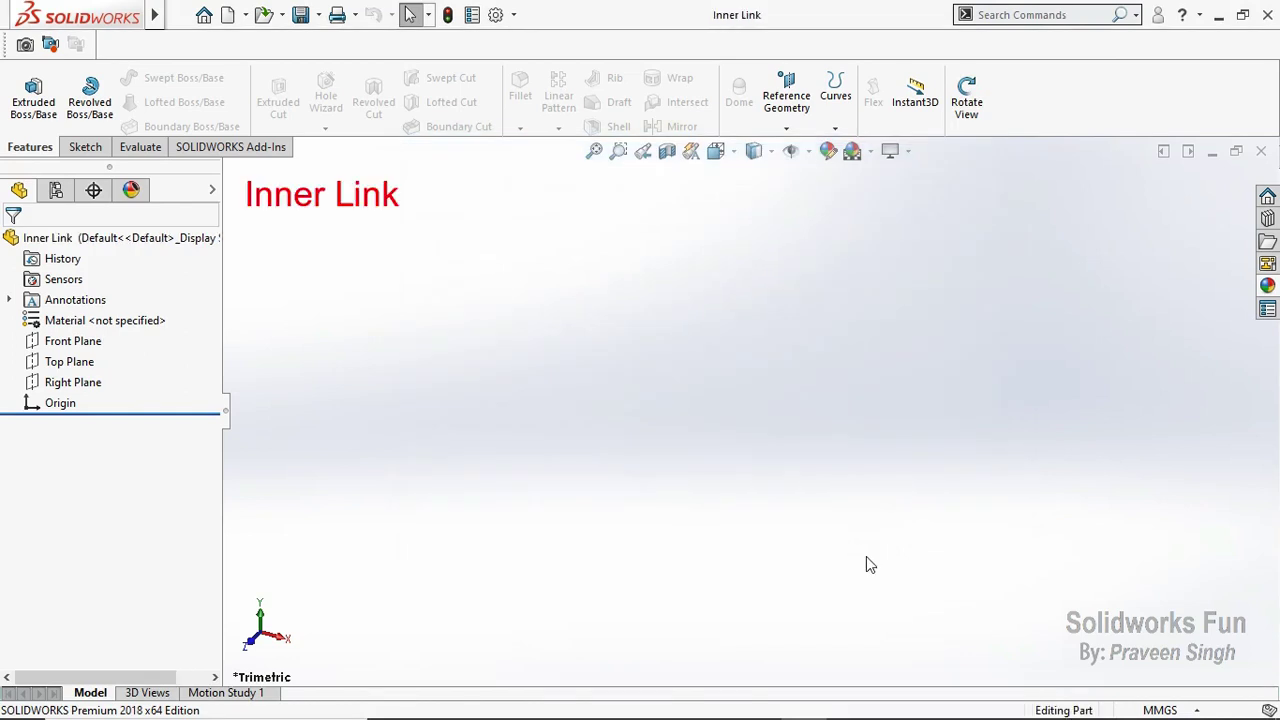
Step: Start a Front Plane sketch and draw two circles, the first centred on the origin
left_click(62, 341)
left_click(105, 313)
left_click(314, 314)
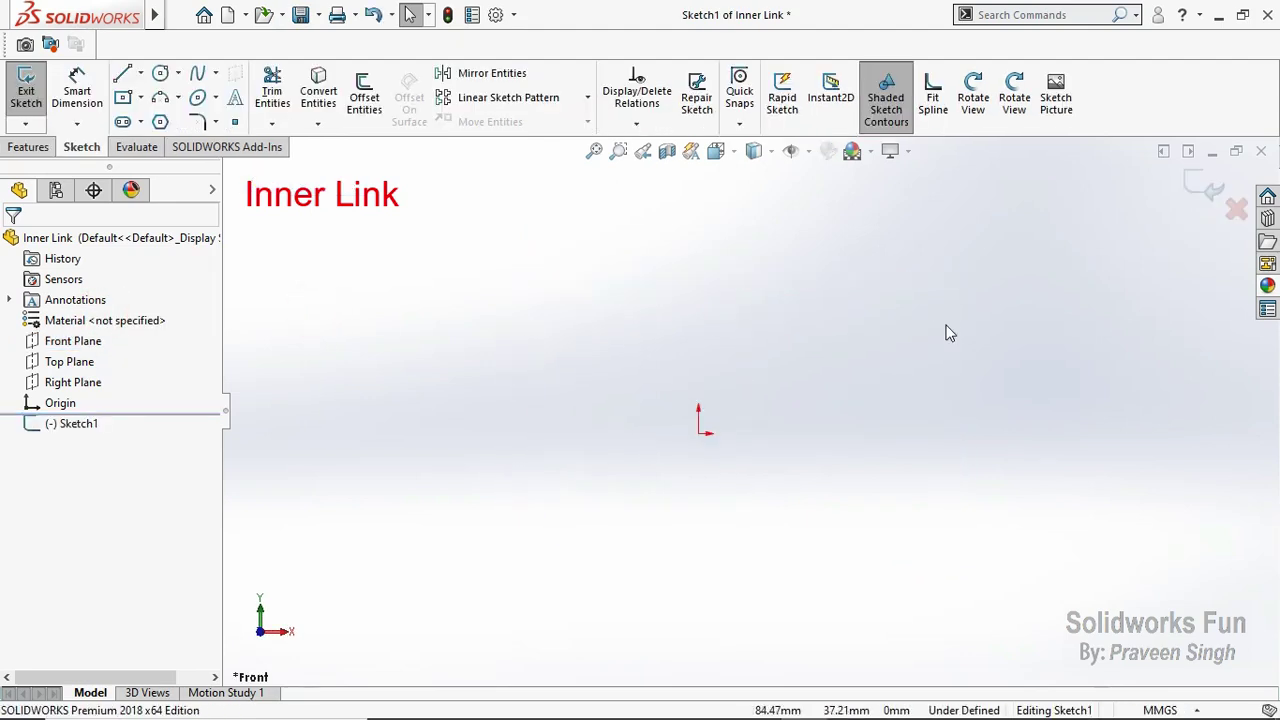
left_click(162, 74)
left_click(563, 445)
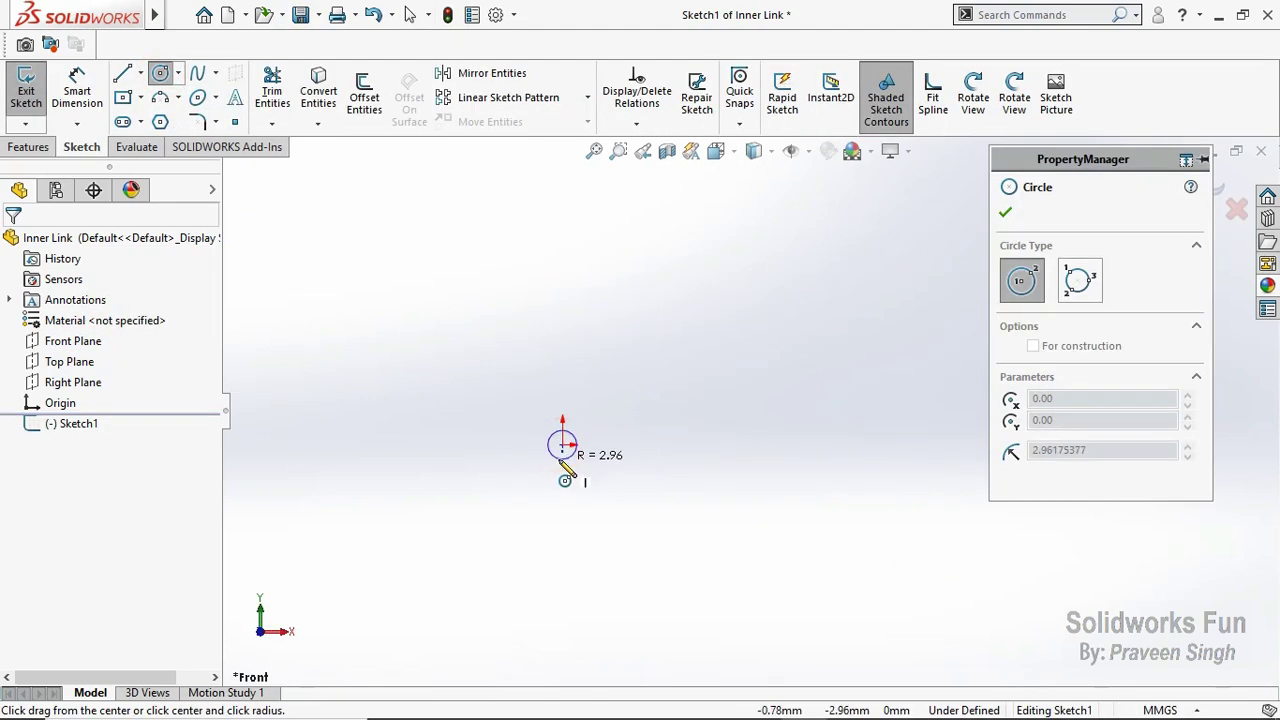
left_click(584, 447)
left_click(677, 445)
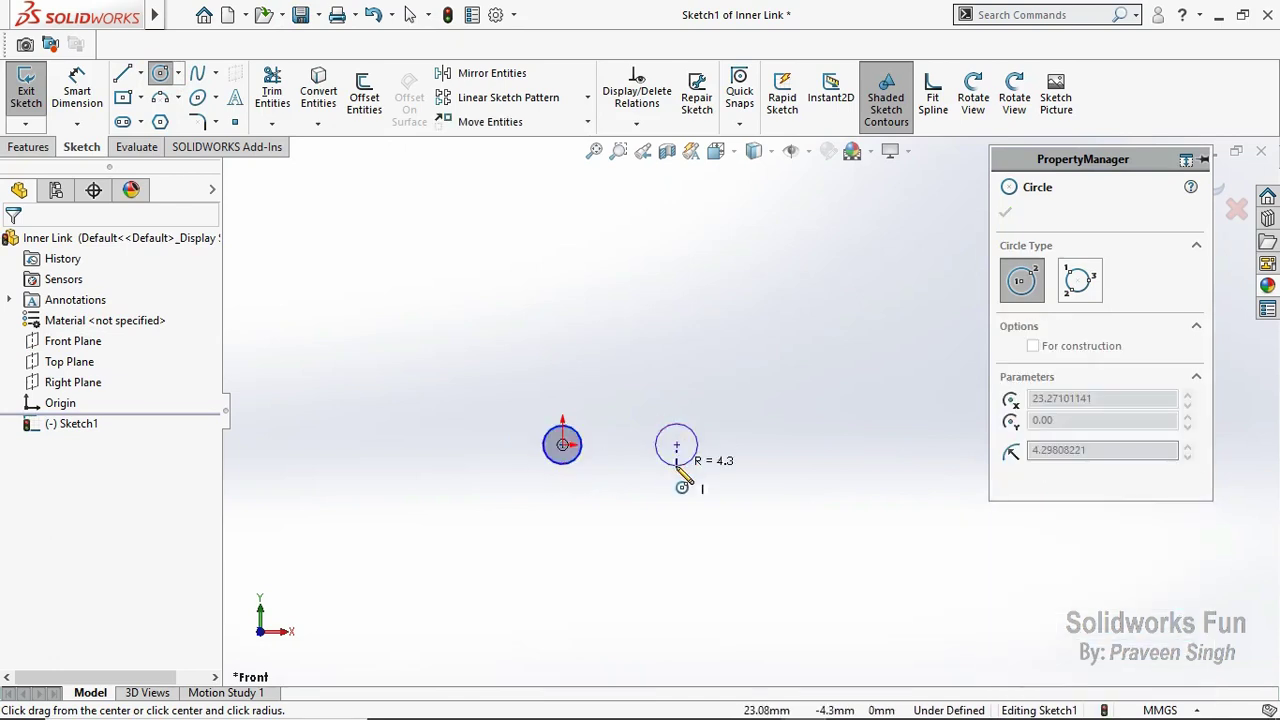
left_click(685, 466)
key("Escape")
Step: Align the circle centres horizontally and make the two circles equal in size
left_click(677, 445)
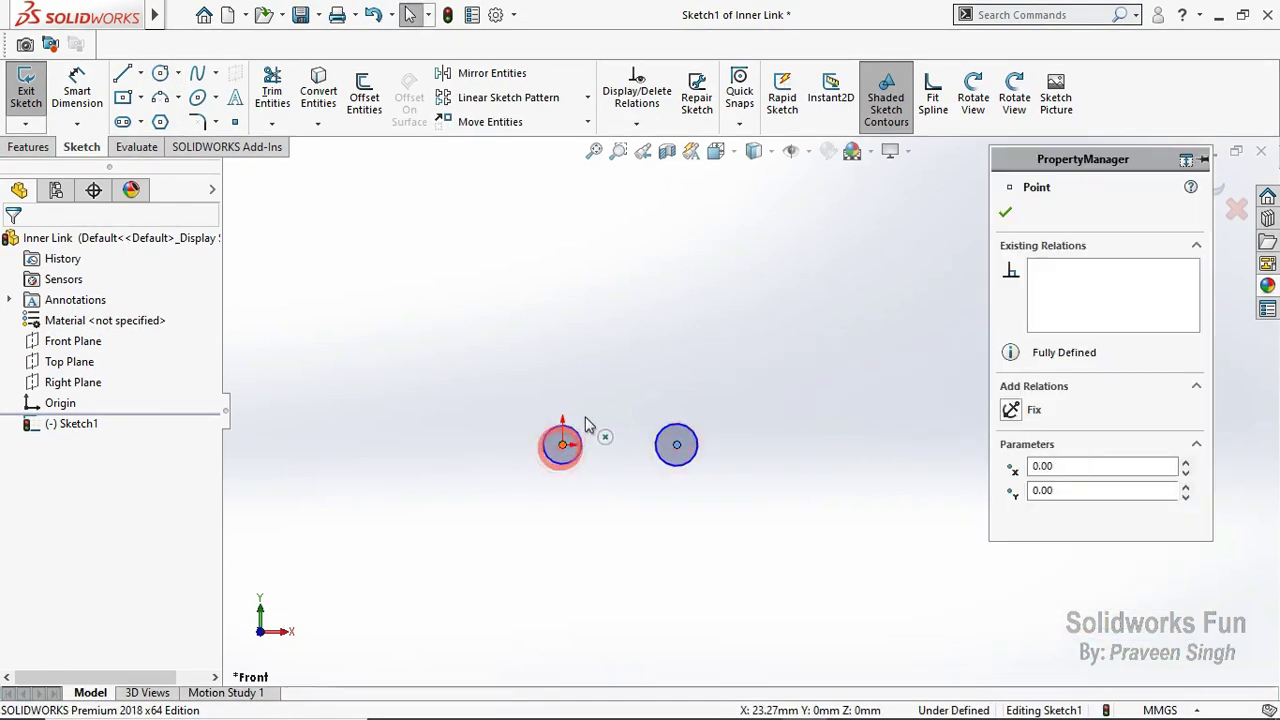
left_click(563, 445, "ctrl")
left_click(615, 365)
left_click(566, 378)
left_click(662, 444)
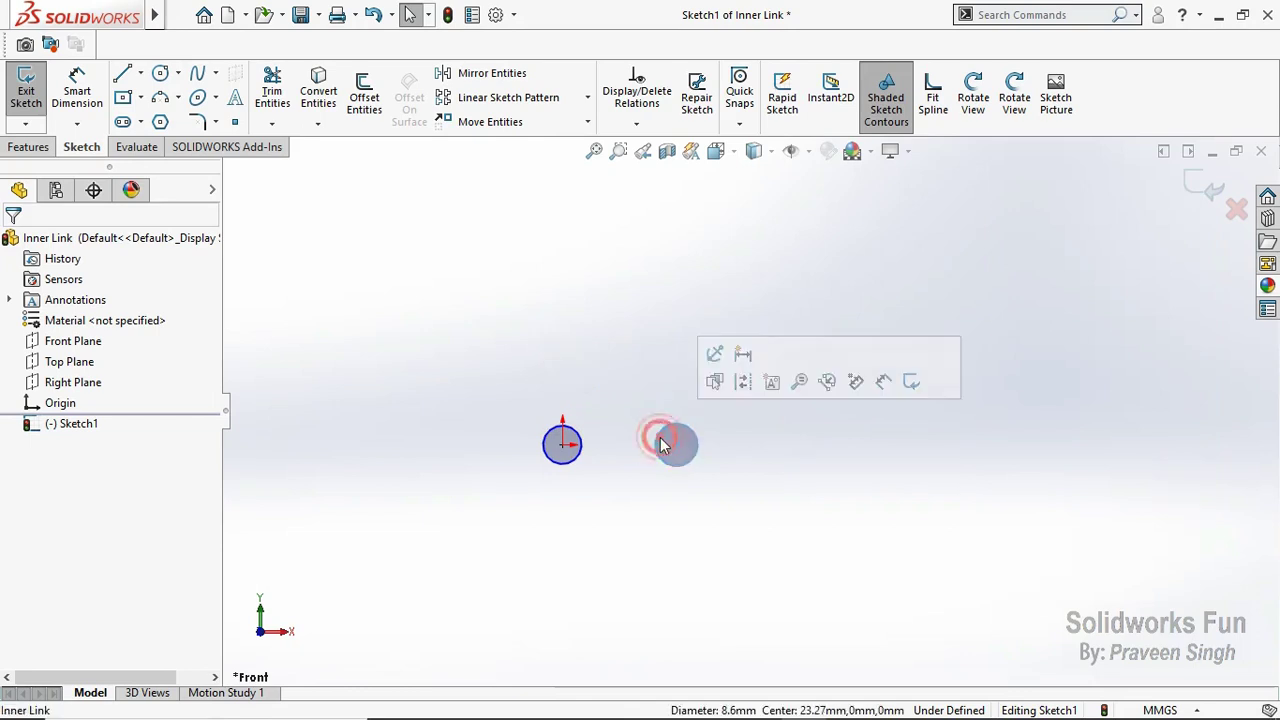
left_click(580, 457)
left_click(583, 463, "ctrl")
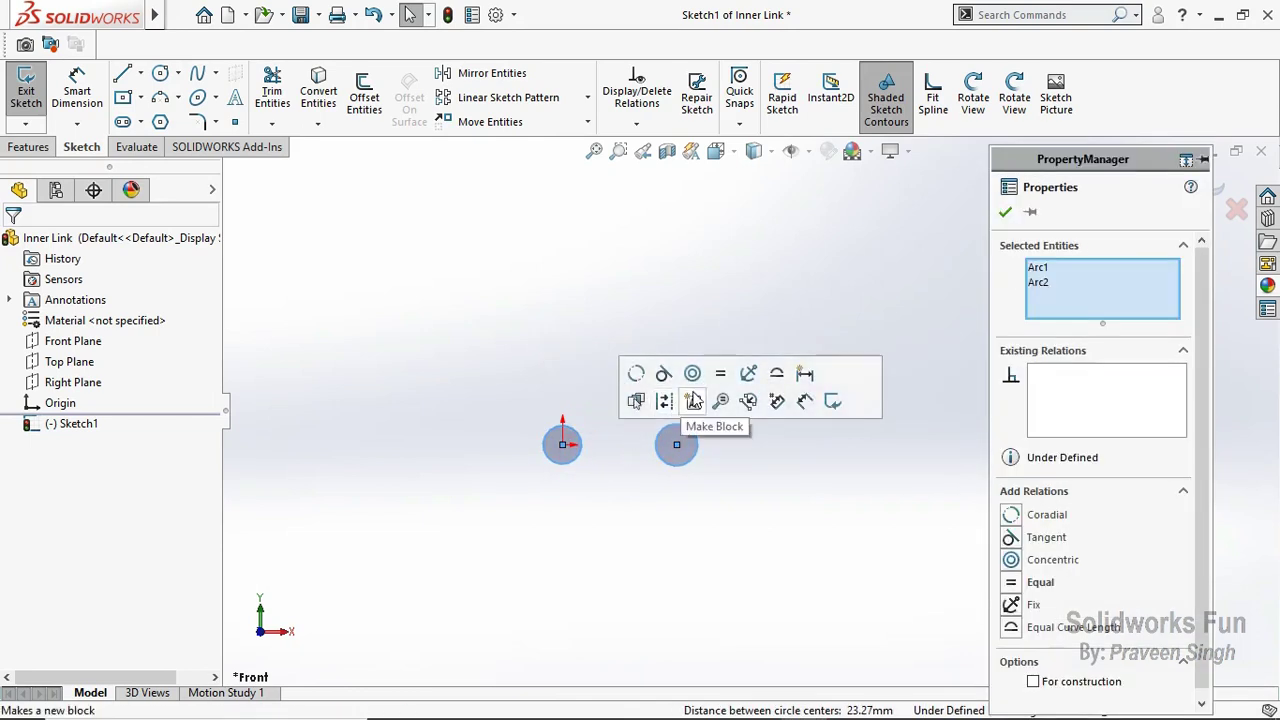
left_click(720, 373)
left_click(652, 480)
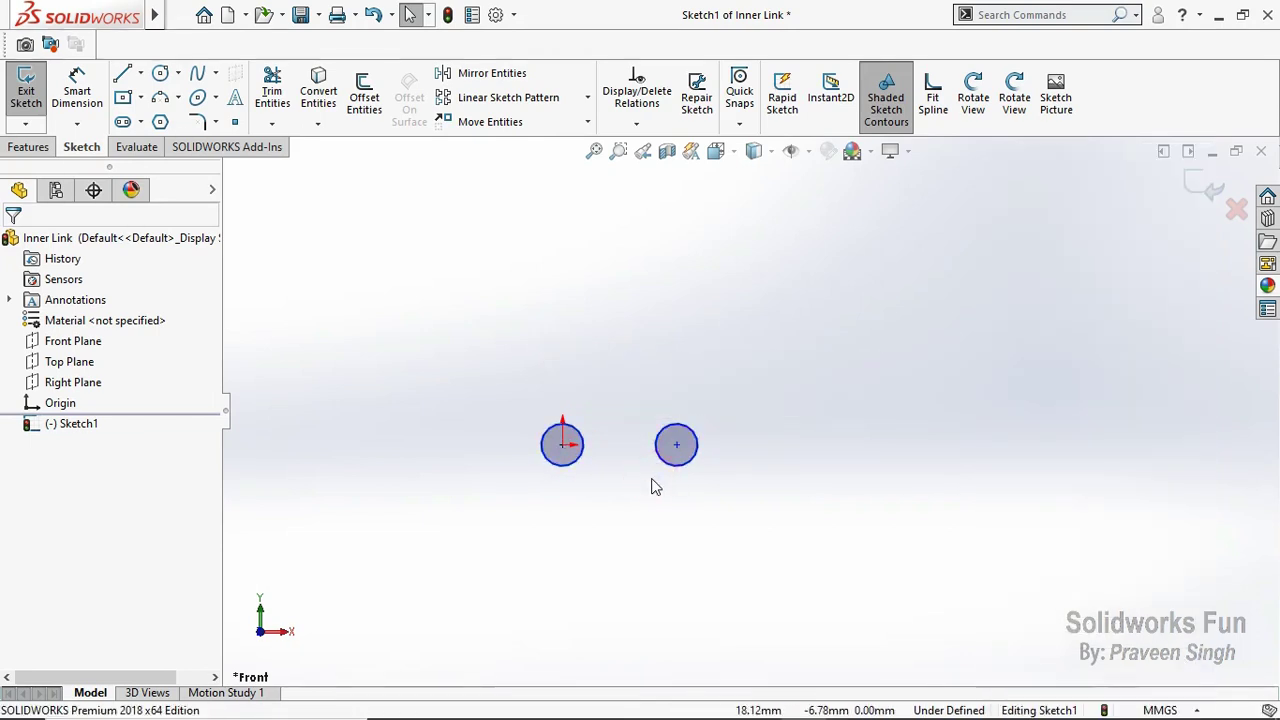
Step: Dimension the centre distance to 20 mm and the circle diameter to 5 mm
left_click(77, 92)
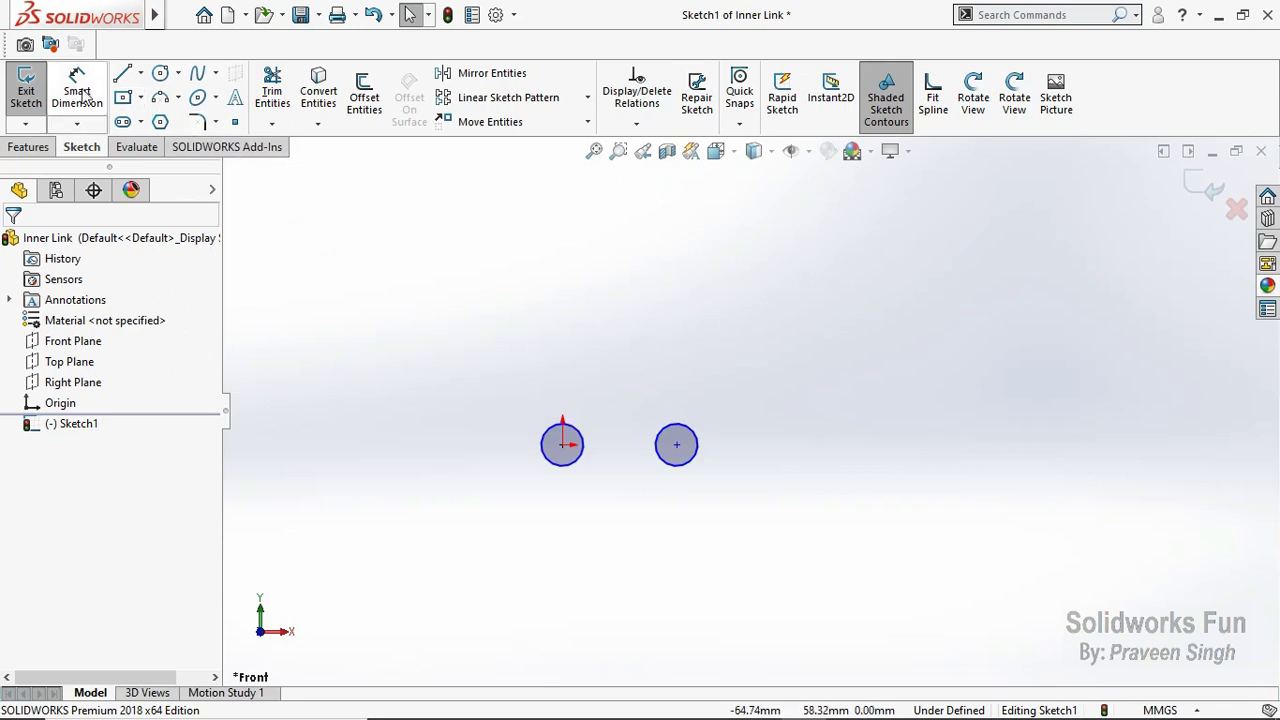
left_click(563, 445)
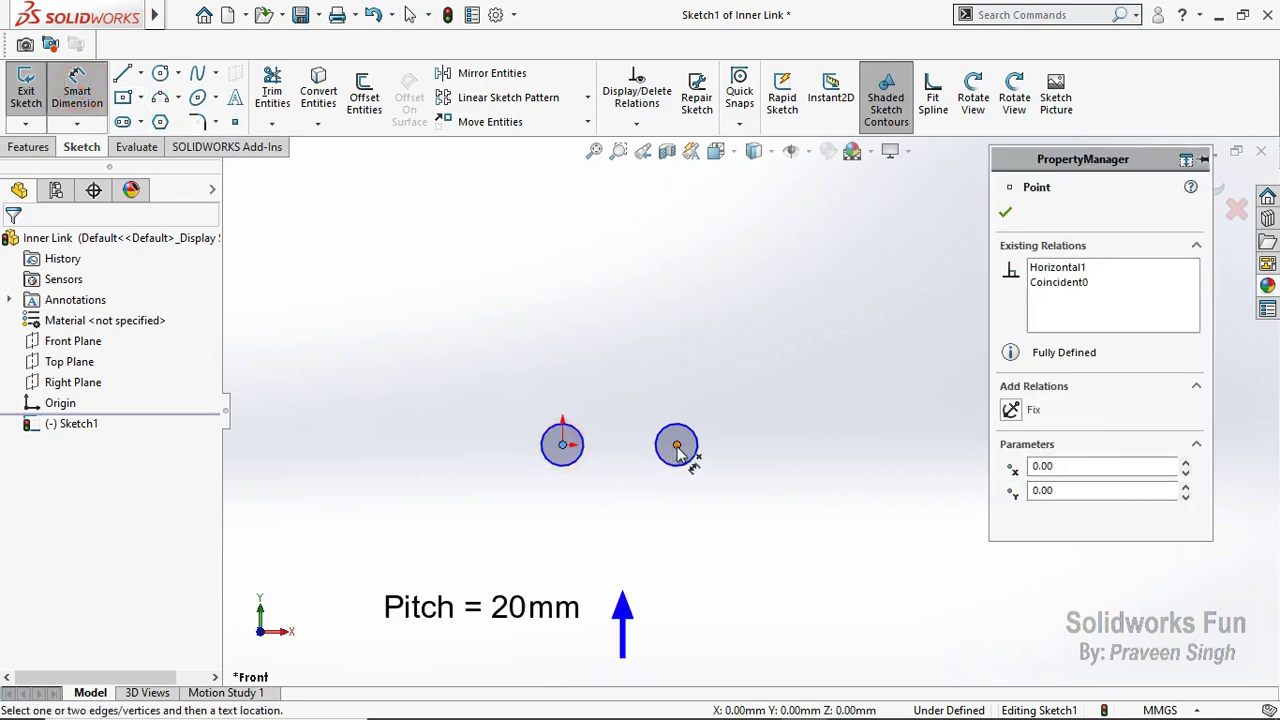
left_click(676, 445)
left_click(632, 508)
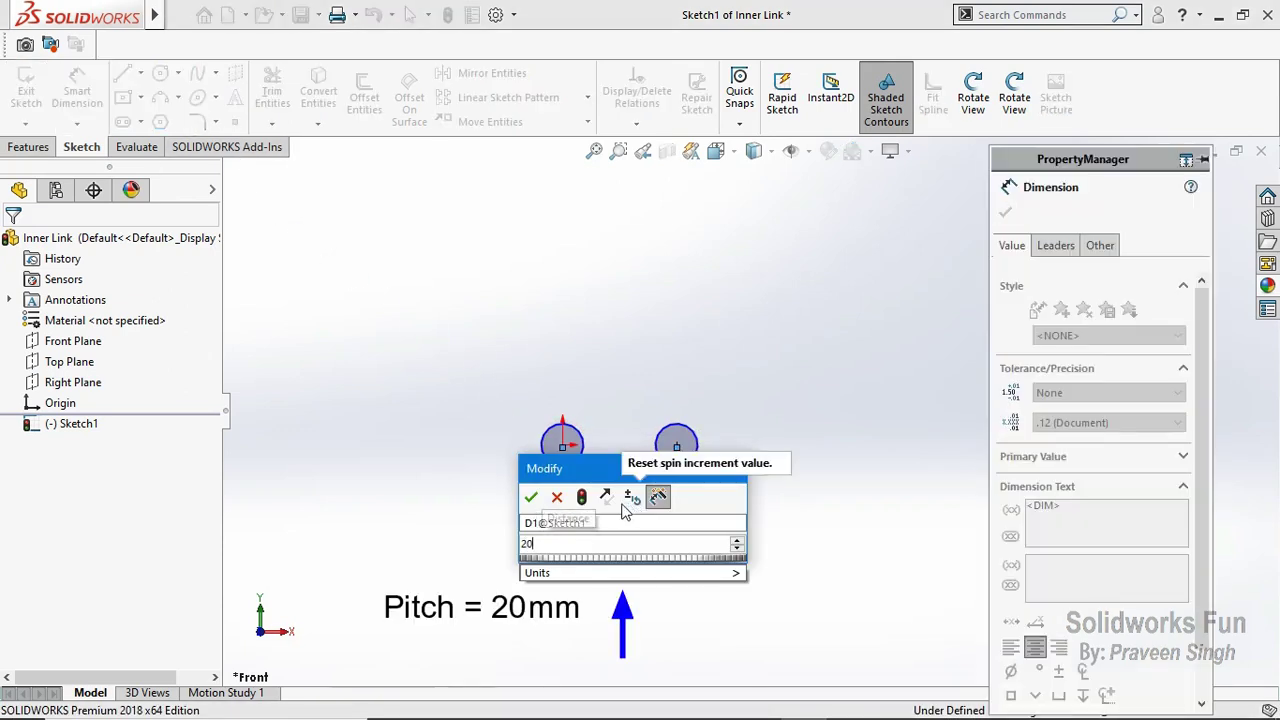
type("20")
left_click(530, 500)
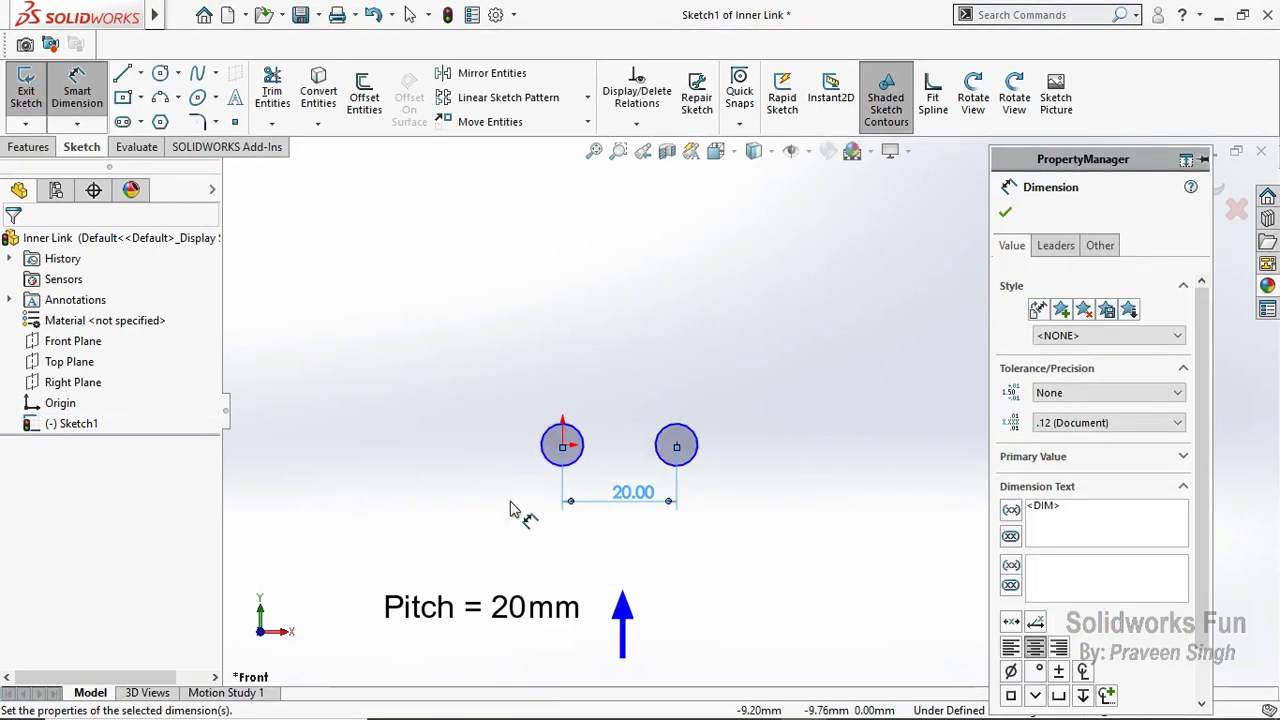
left_click(546, 467)
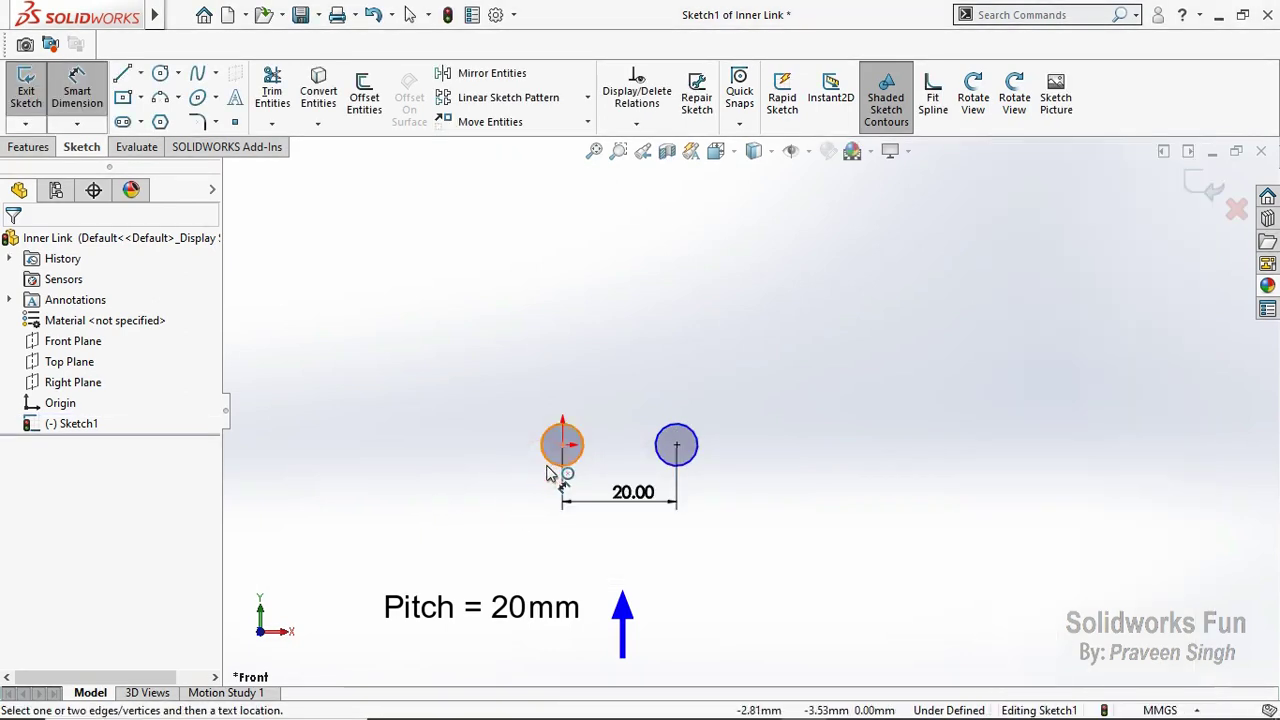
left_click(549, 470)
left_click(497, 503)
type("5")
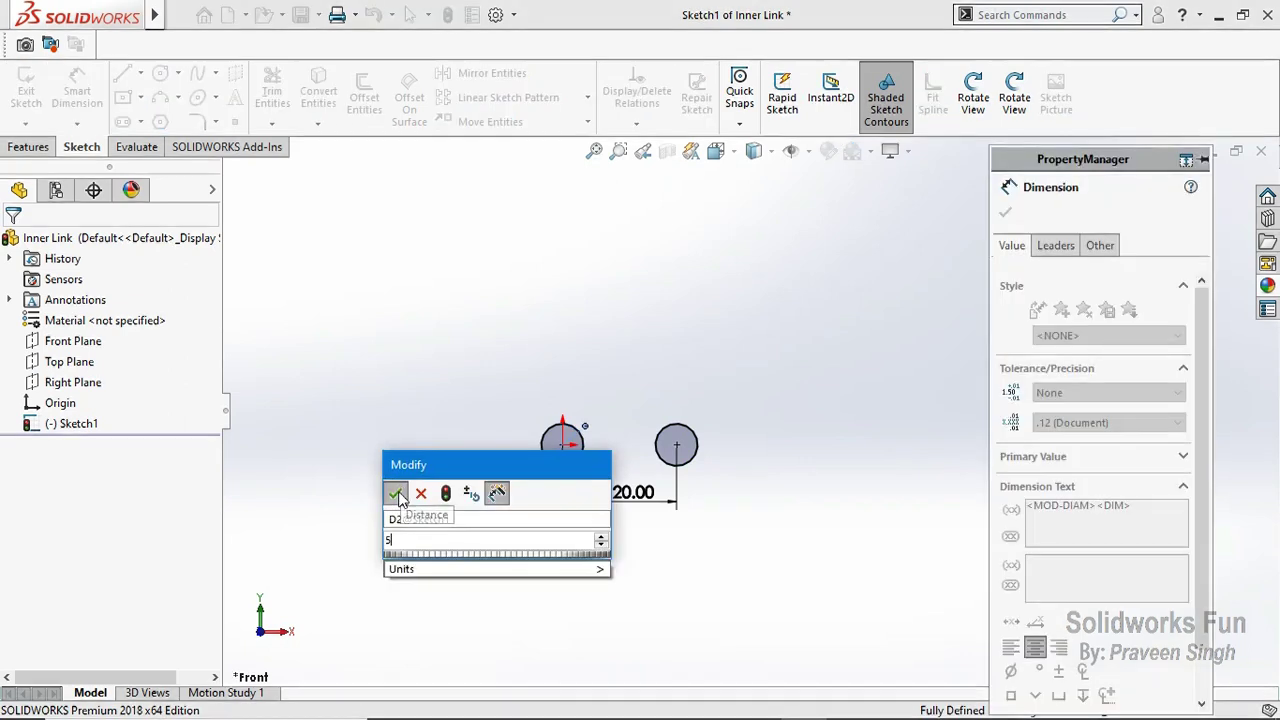
left_click(397, 491)
left_click(1005, 212)
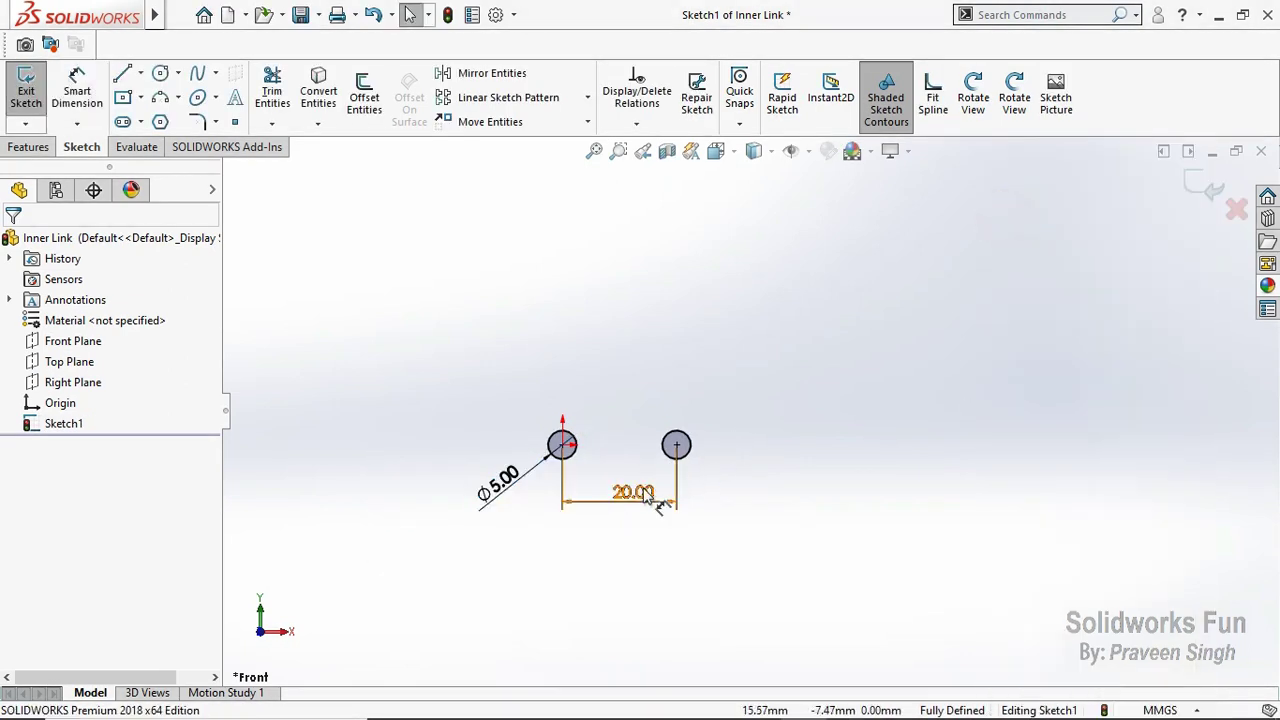
scroll(594, 488, "up", 3)
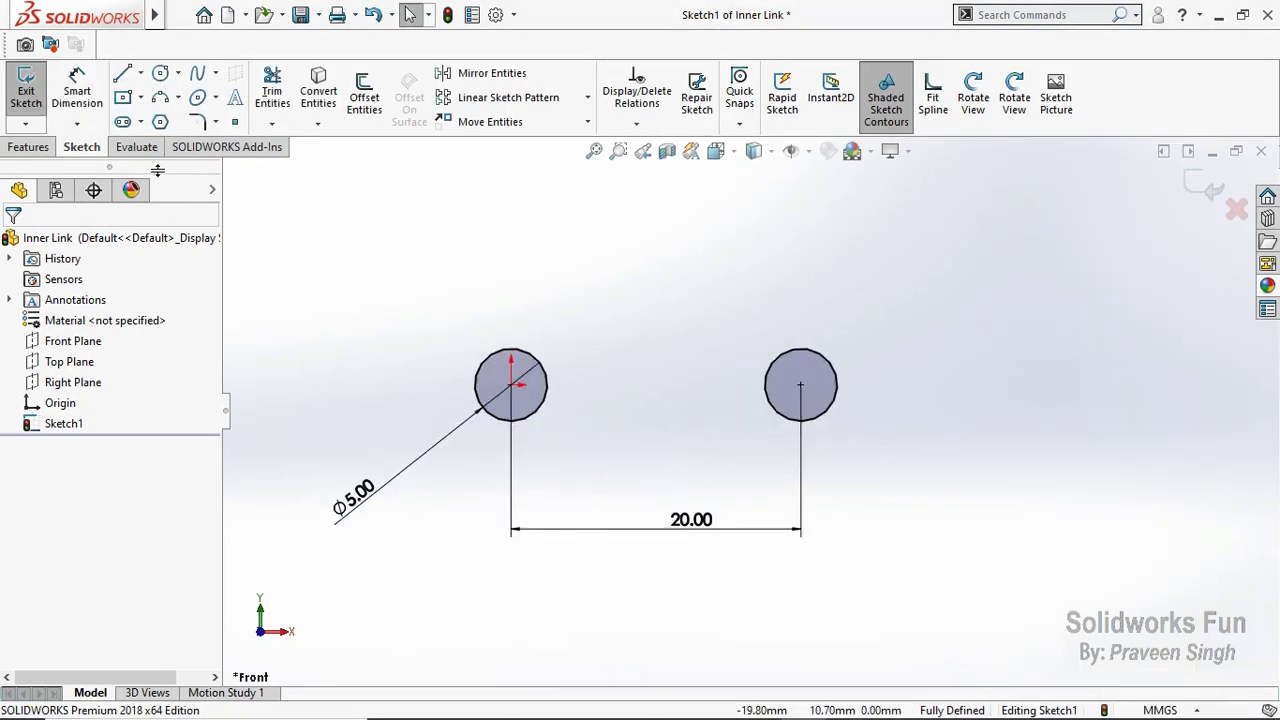
left_click(160, 74)
Step: Draw an outer circle around each hole and make the two circles equal
left_click(511, 384)
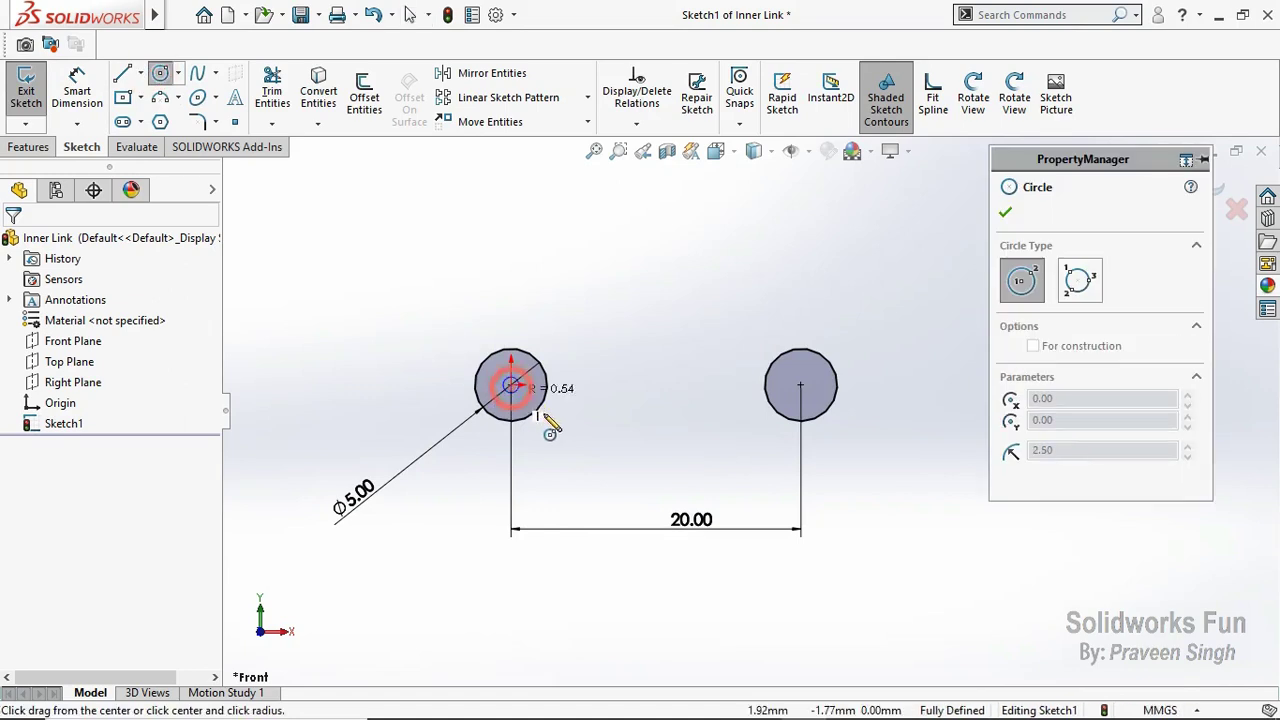
left_click(557, 424)
left_click(800, 384)
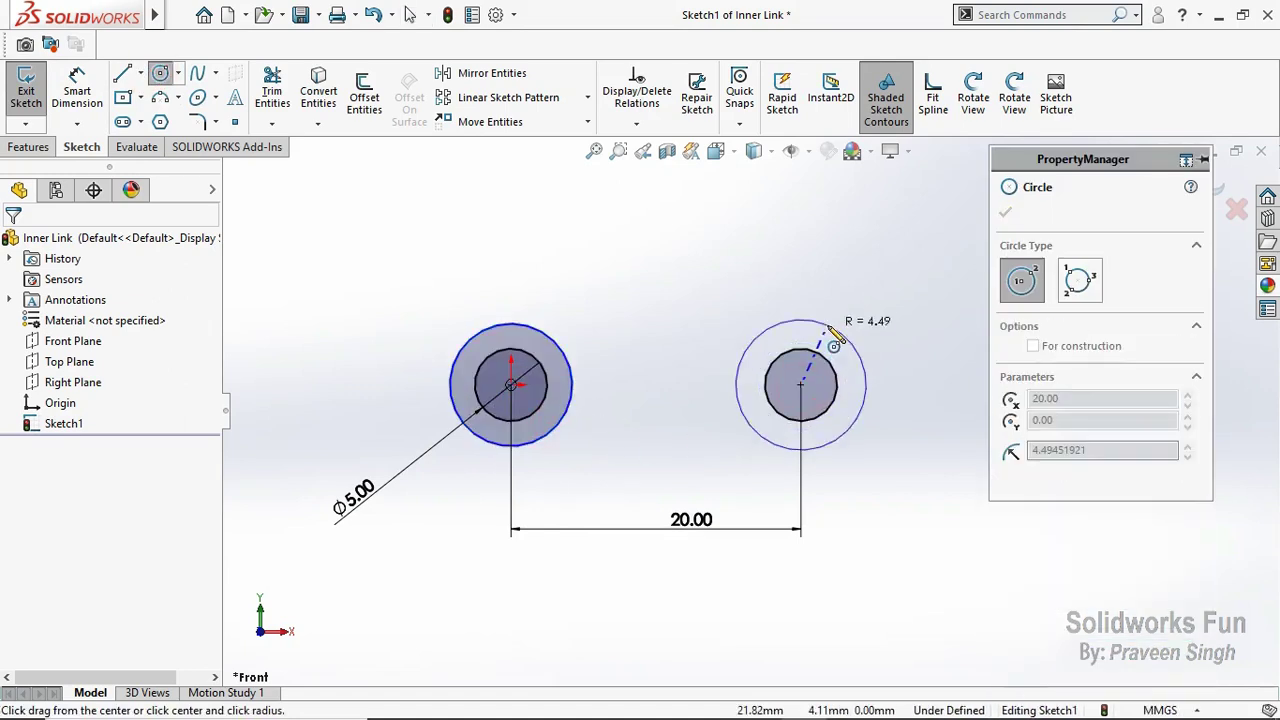
left_click(808, 320)
key("Escape")
left_click(562, 345, "ctrl")
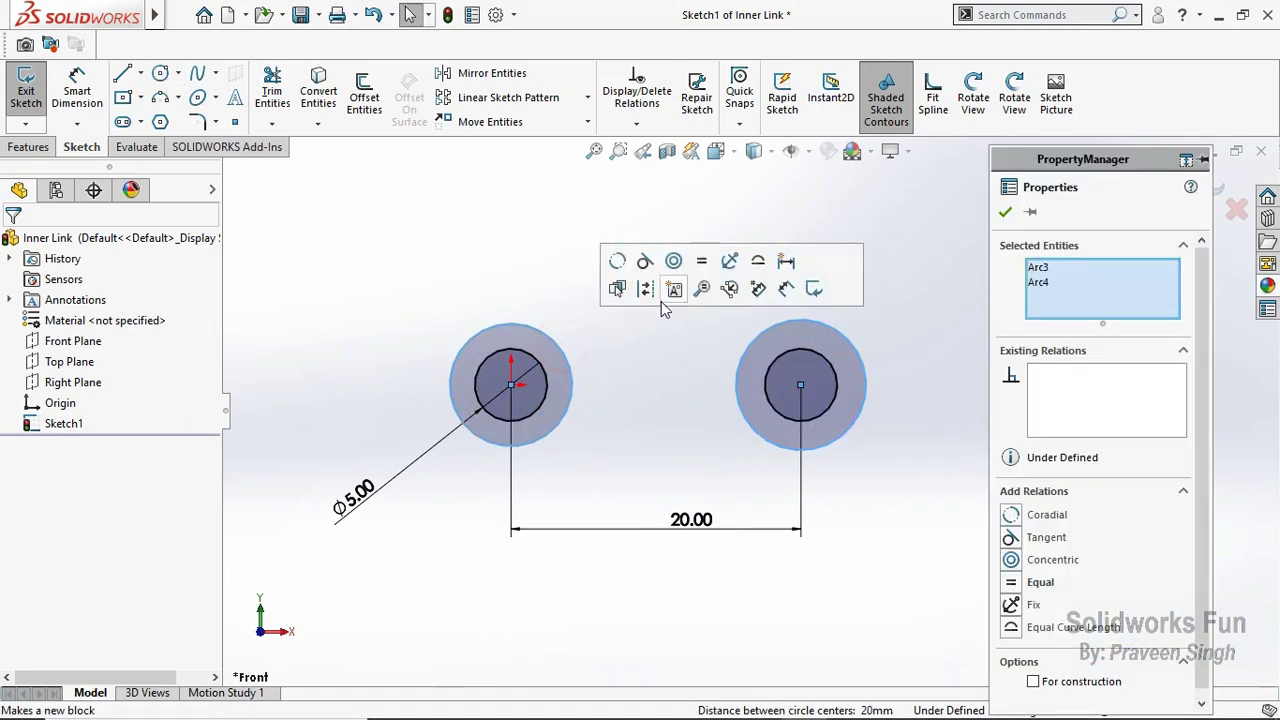
left_click(701, 264)
left_click(645, 380)
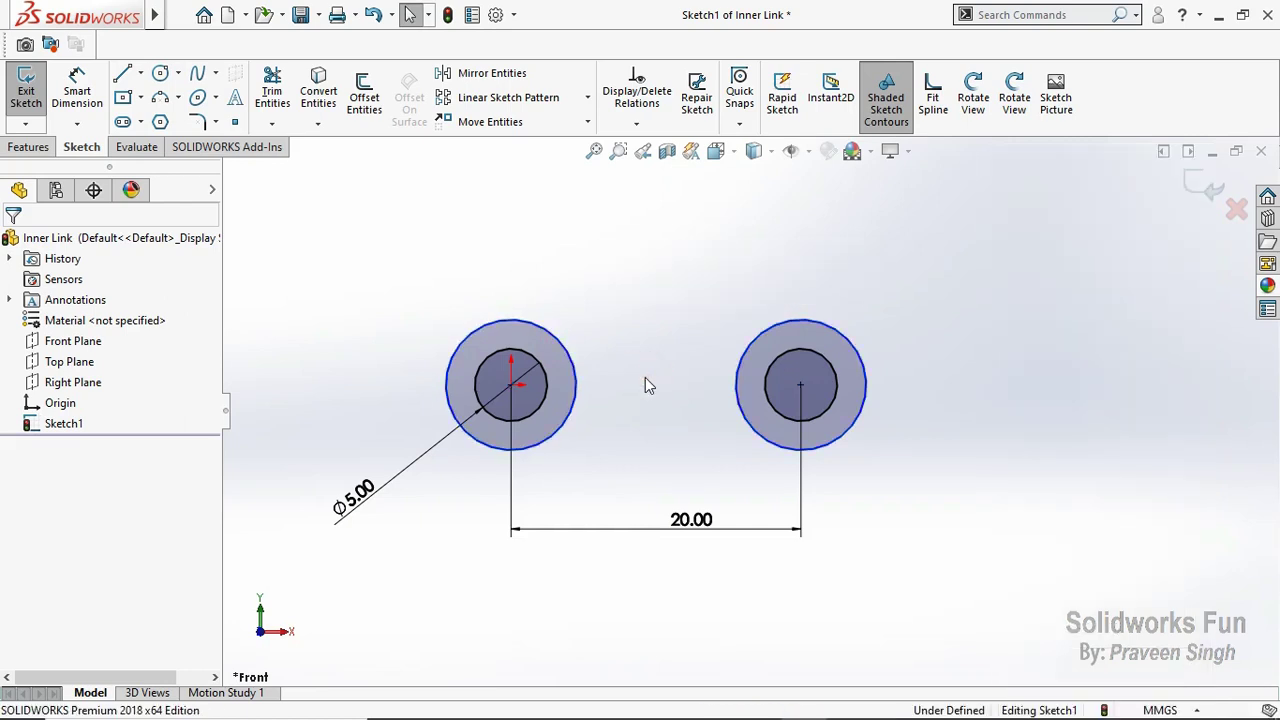
Step: Dimension the left outer circle to a 12 mm diameter
left_click(77, 92)
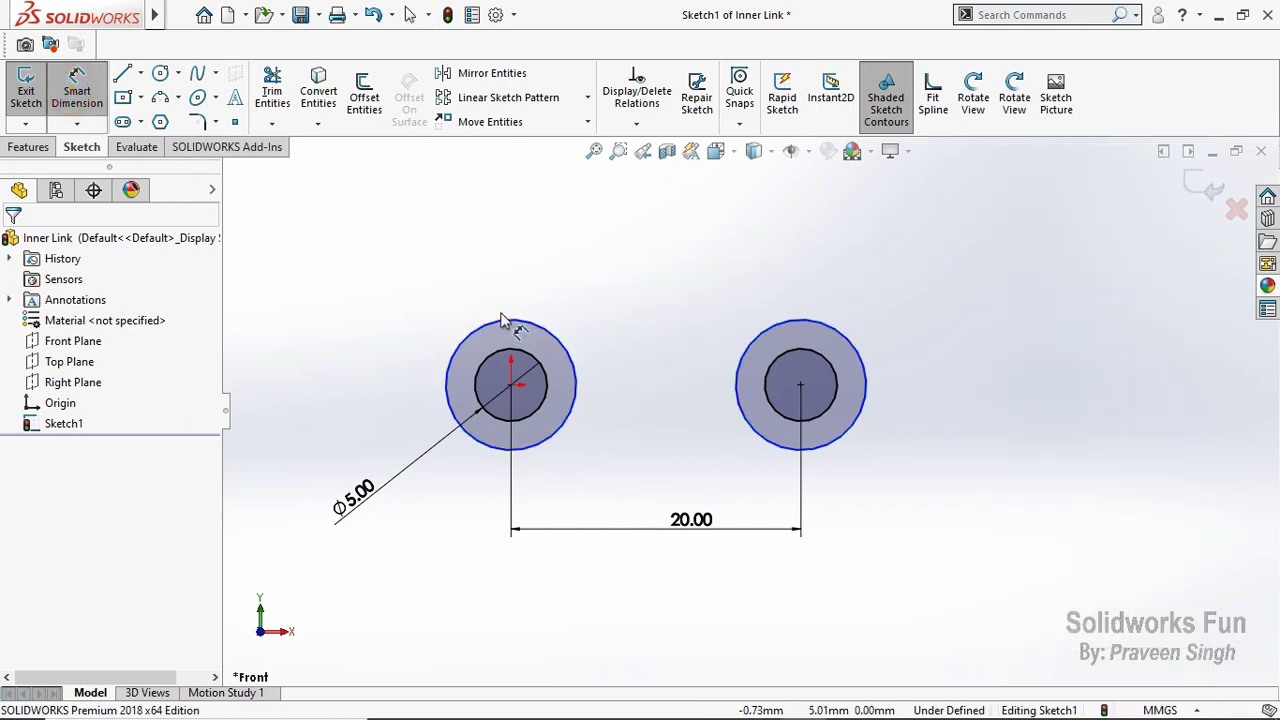
left_click(503, 320)
left_click(482, 278)
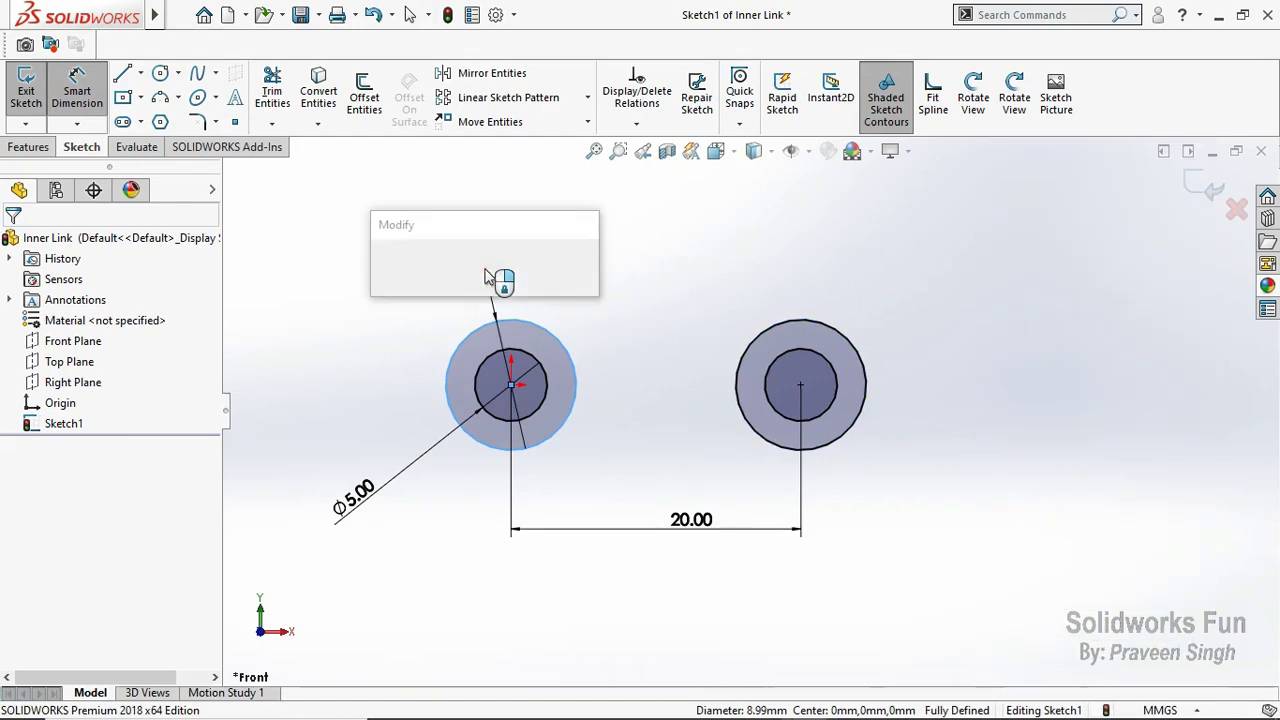
type("12")
key("Return")
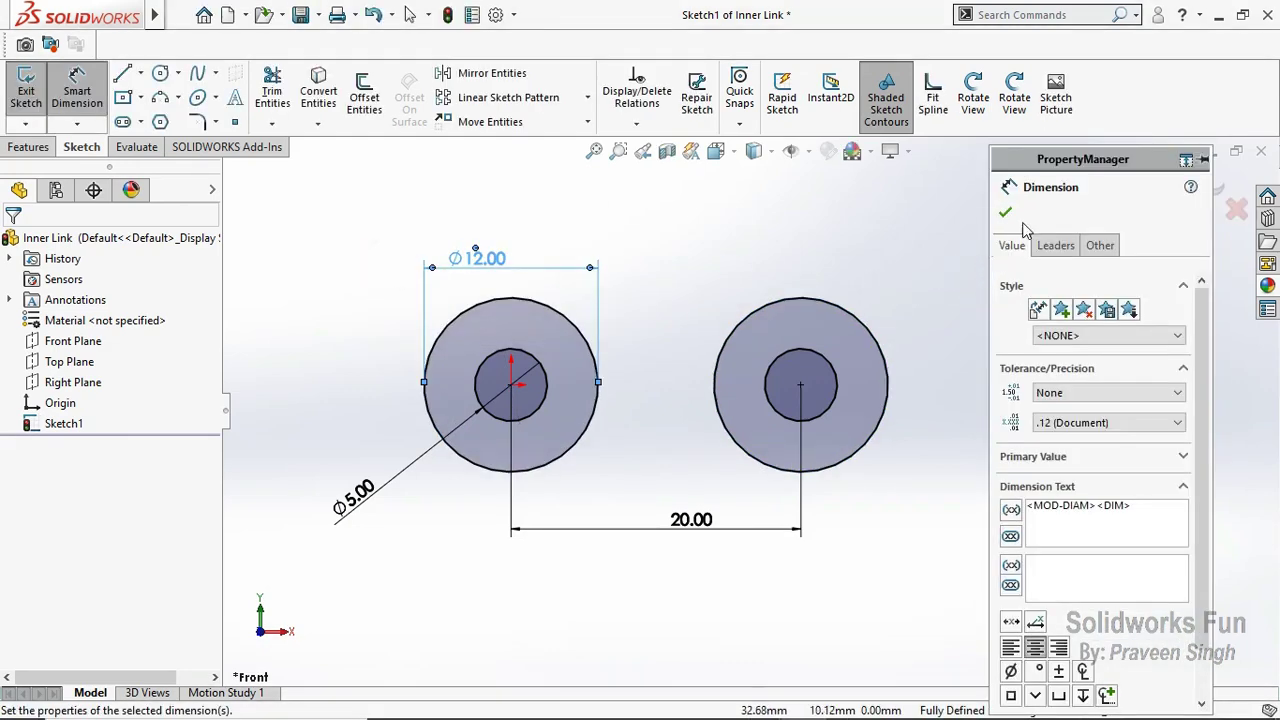
left_click(1006, 216)
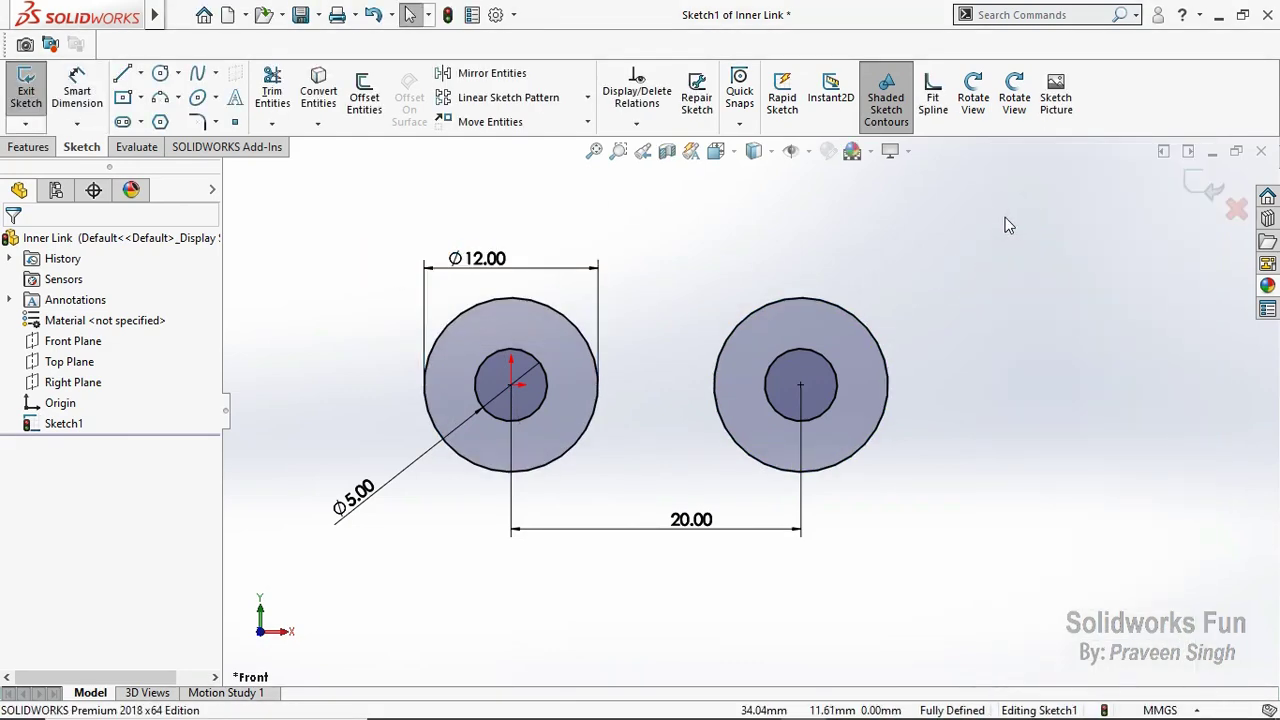
Step: Draw three-point arcs above and below the two outer circles
left_click(160, 97)
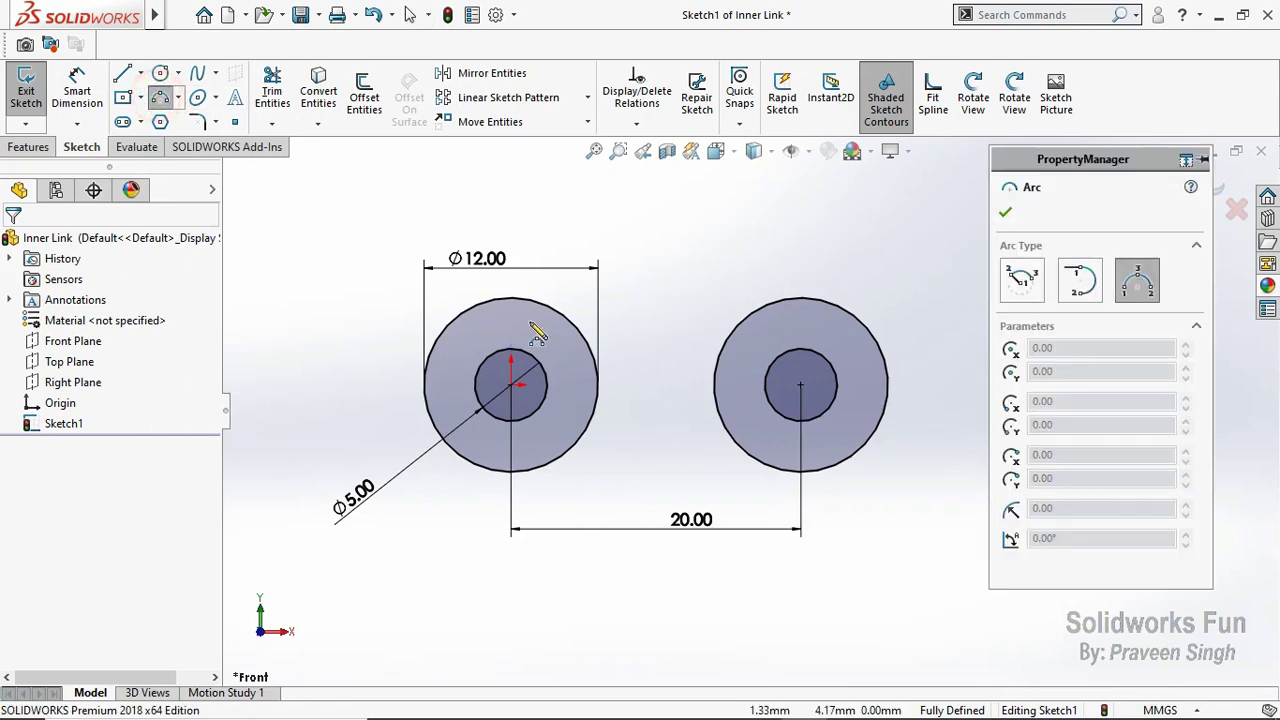
left_click(511, 238)
left_click(749, 248)
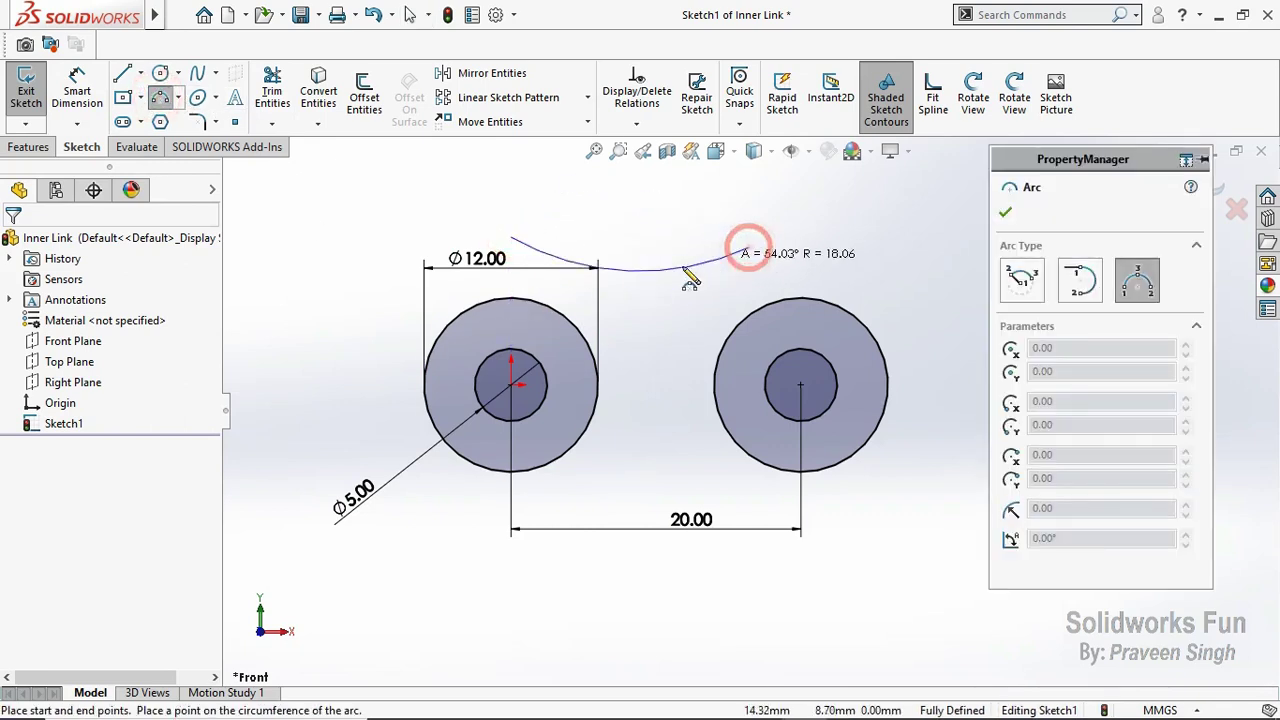
left_click(635, 268)
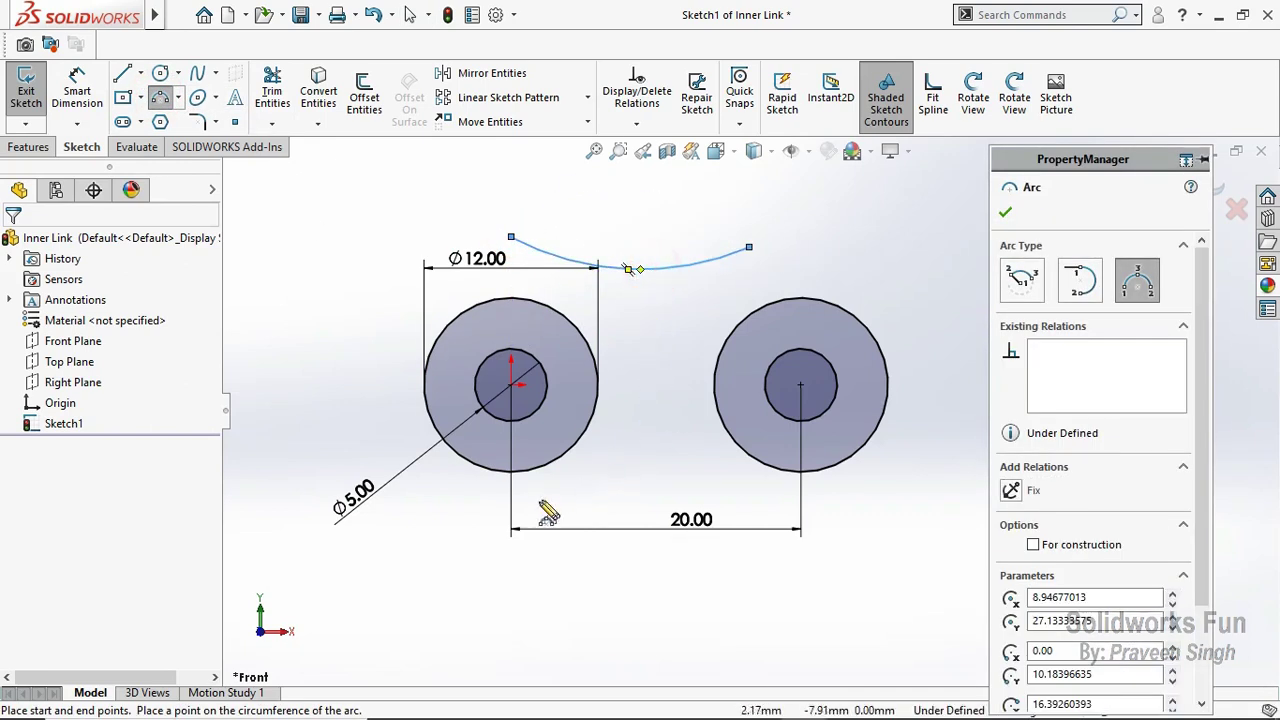
left_click(512, 560)
left_click(786, 570)
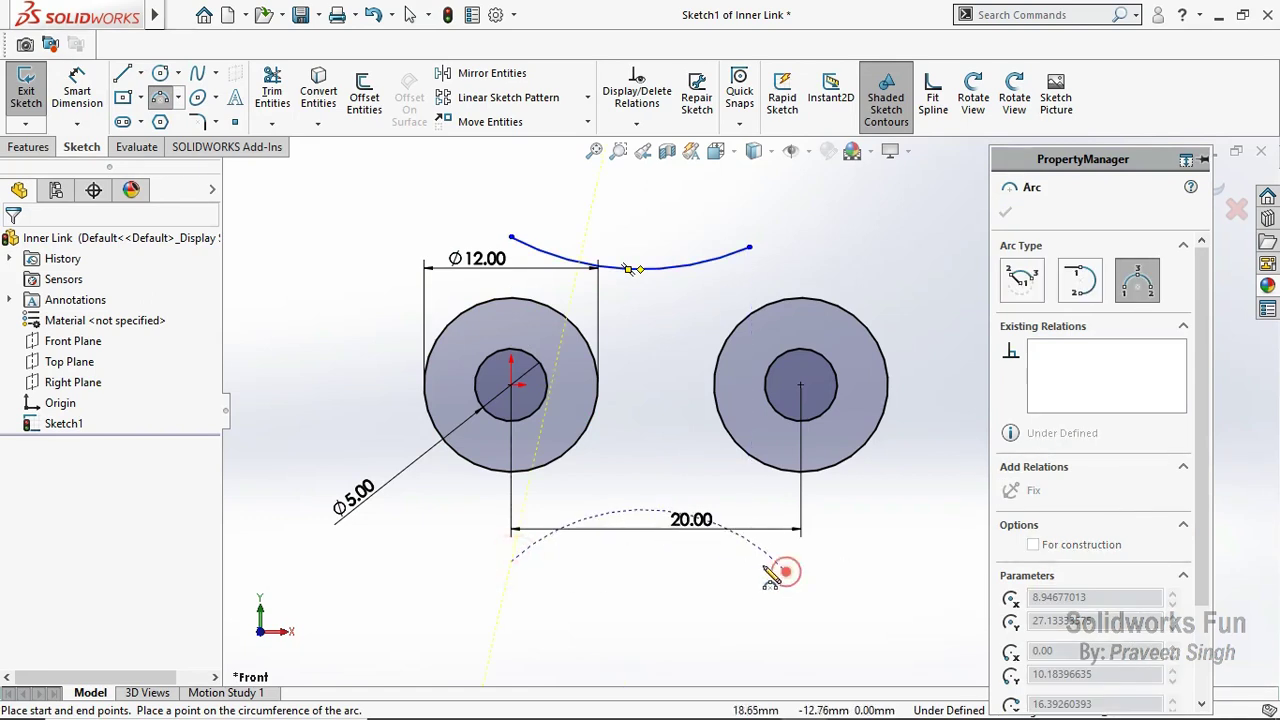
left_click(683, 560)
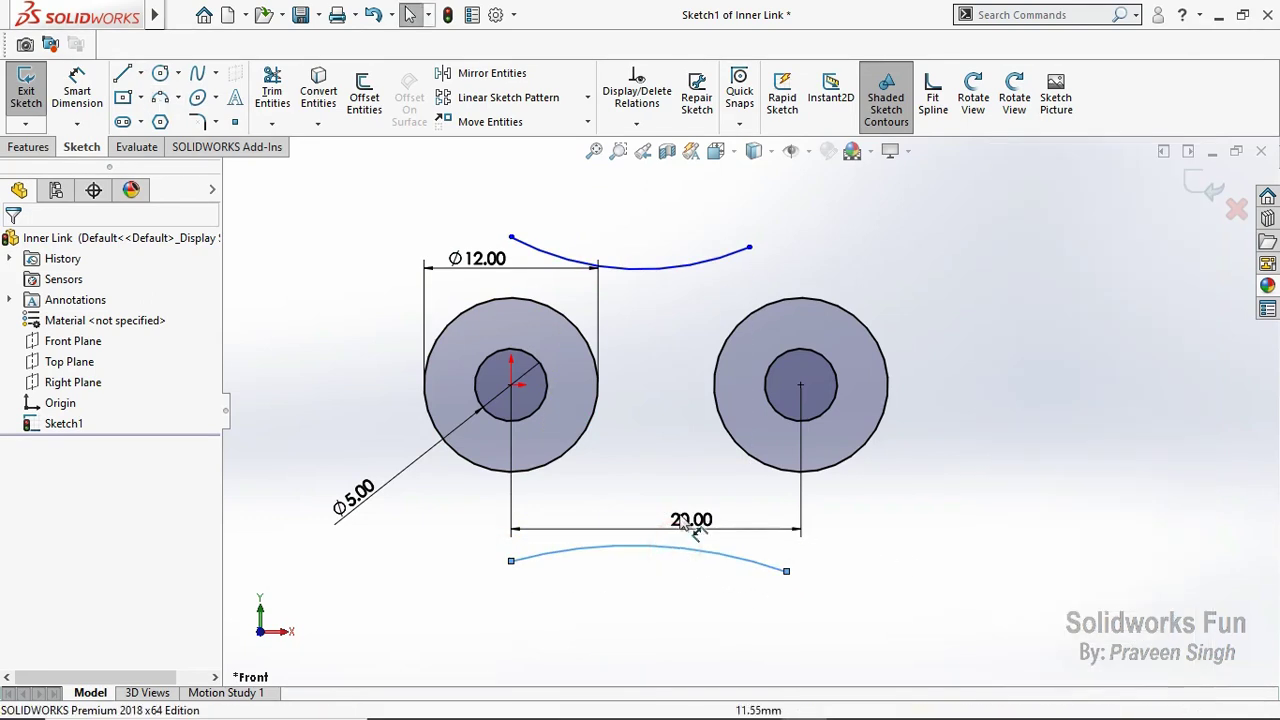
Step: Make both ends of the top arc coincident with the outer circles
left_click(749, 247)
left_click(779, 299, "ctrl")
left_click(870, 217)
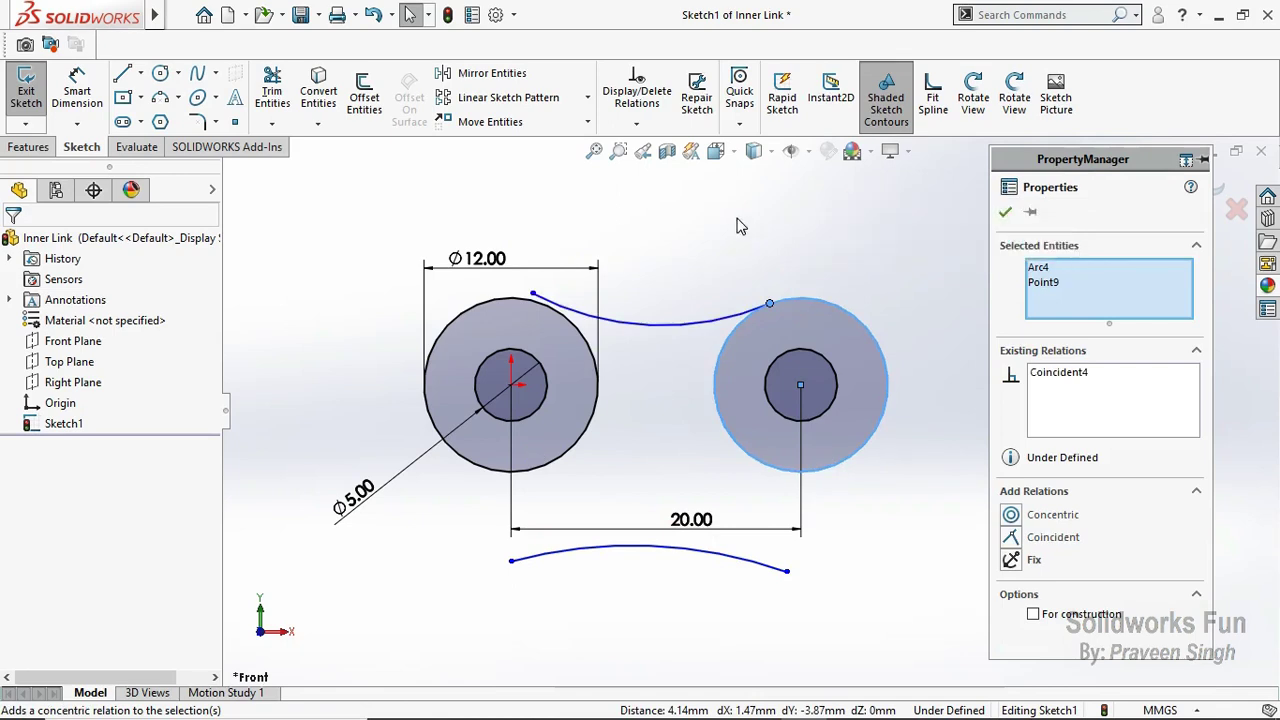
left_click_drag(511, 238, 537, 305)
left_click(531, 298)
left_click(545, 303, "ctrl")
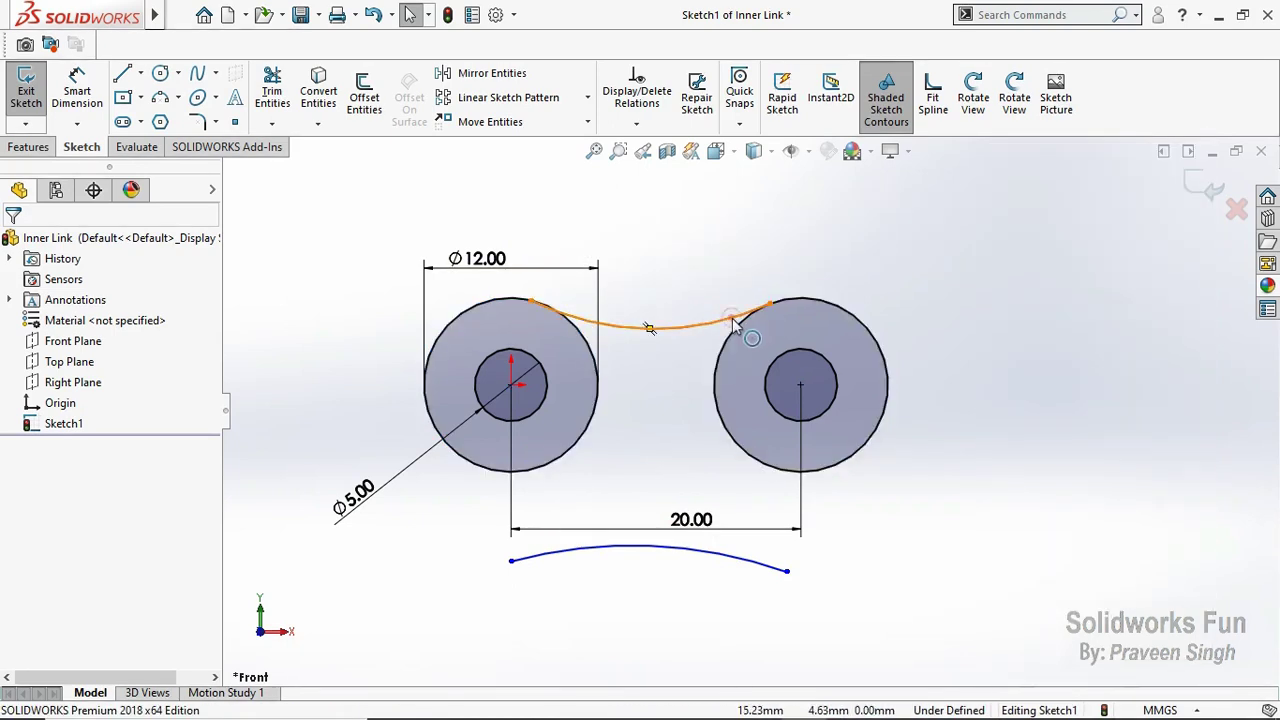
Step: Make the top arc tangent to both the right and left outer circles
left_click(650, 327)
left_click(787, 290, "ctrl")
left_click(808, 257)
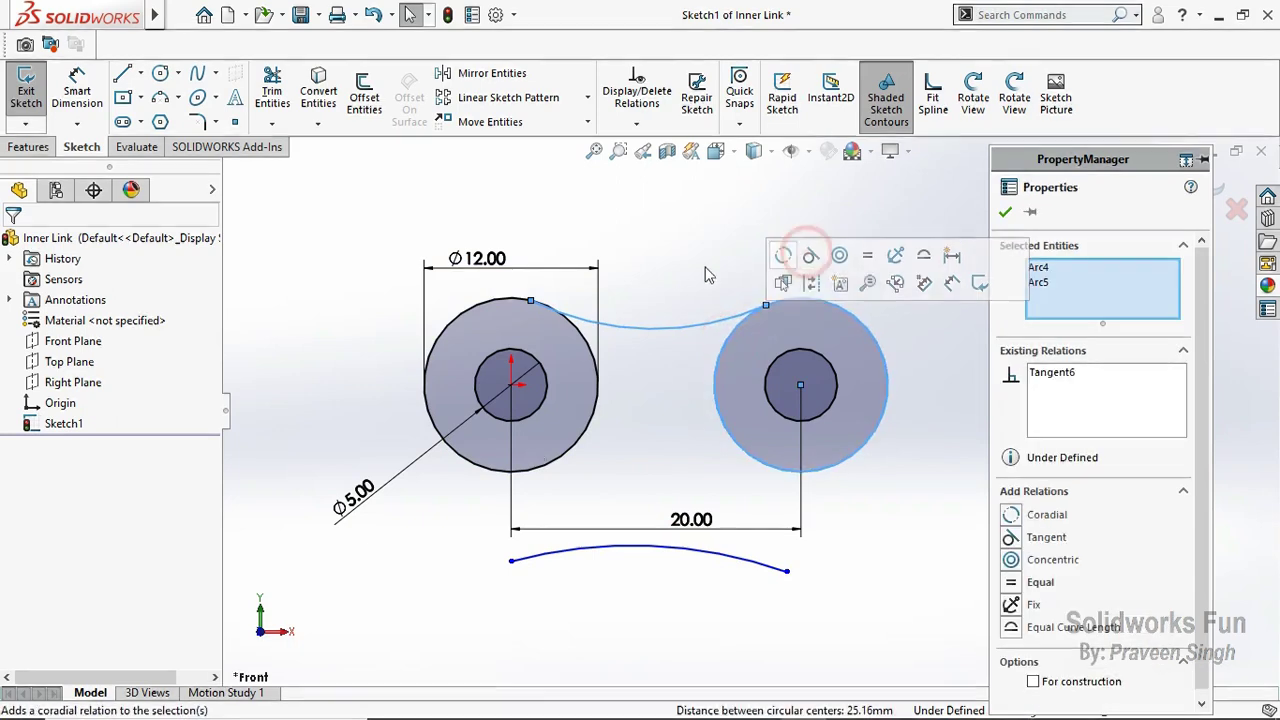
left_click(588, 323)
left_click(592, 340, "ctrl")
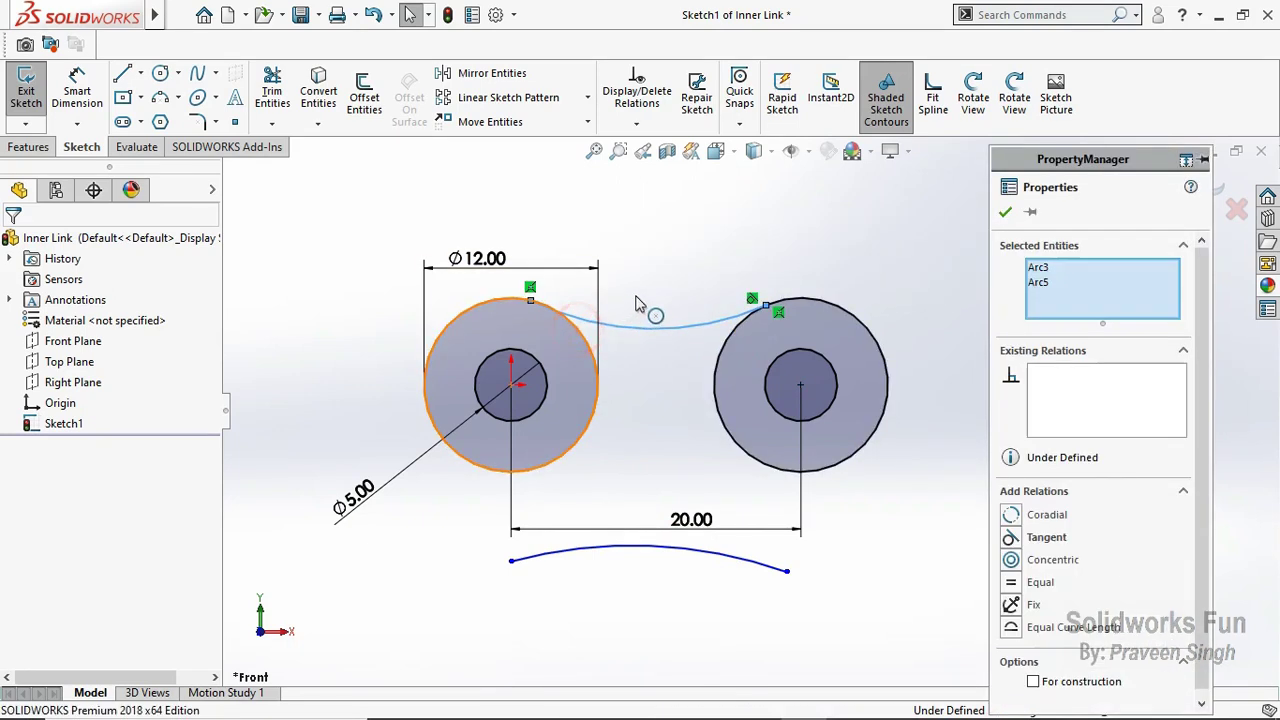
left_click(655, 377)
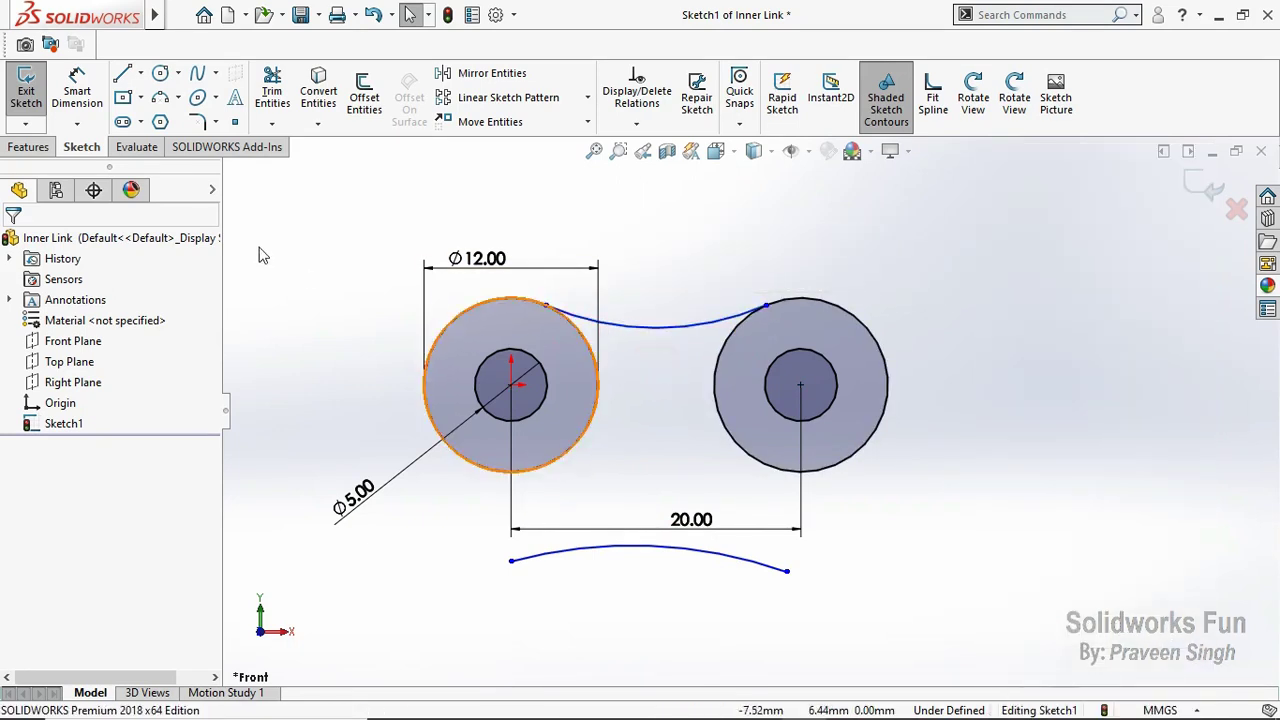
Step: Make both ends of the bottom arc coincident with the outer circles
left_click(490, 475)
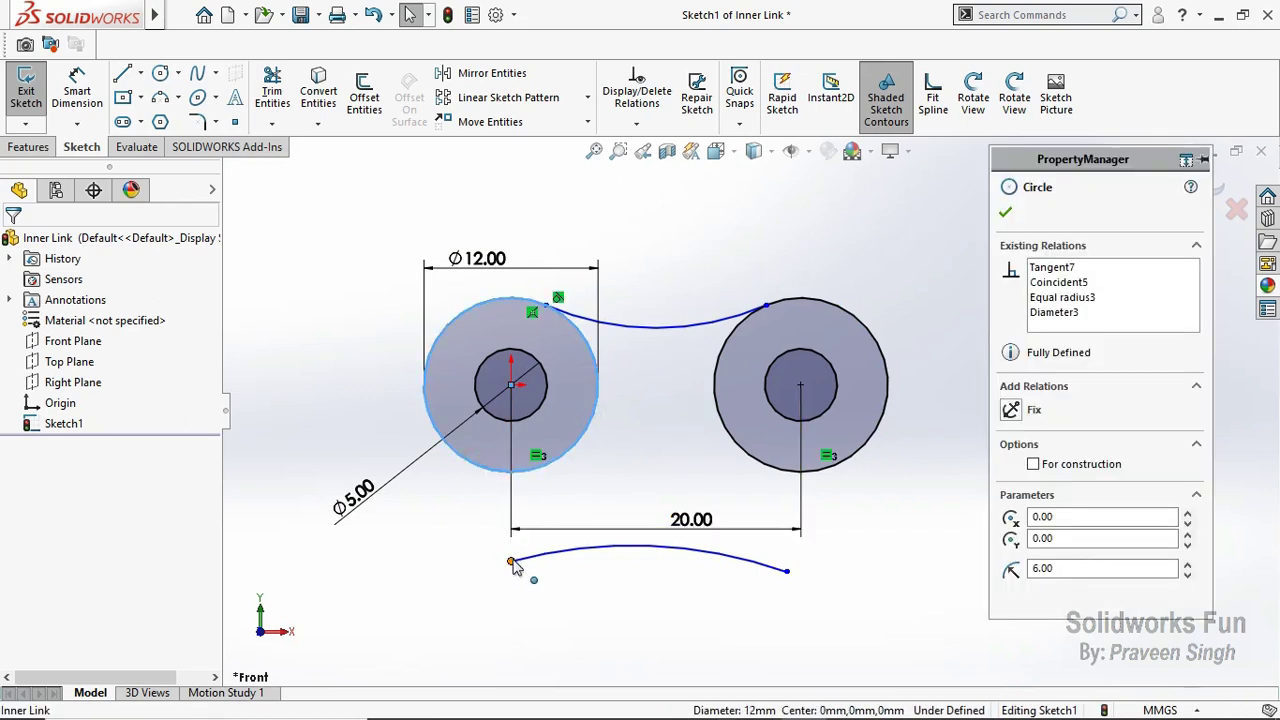
left_click(511, 560, "ctrl")
left_click(596, 477)
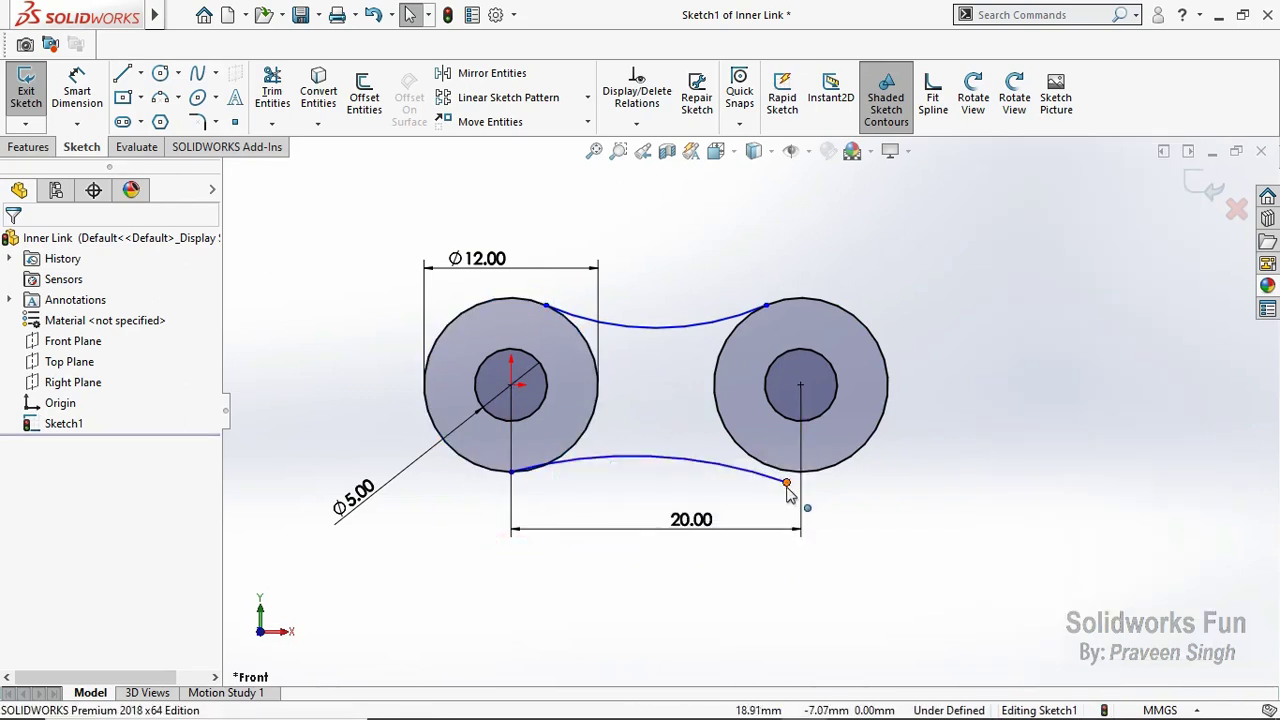
left_click(787, 483)
left_click(822, 481, "ctrl")
left_click(973, 386)
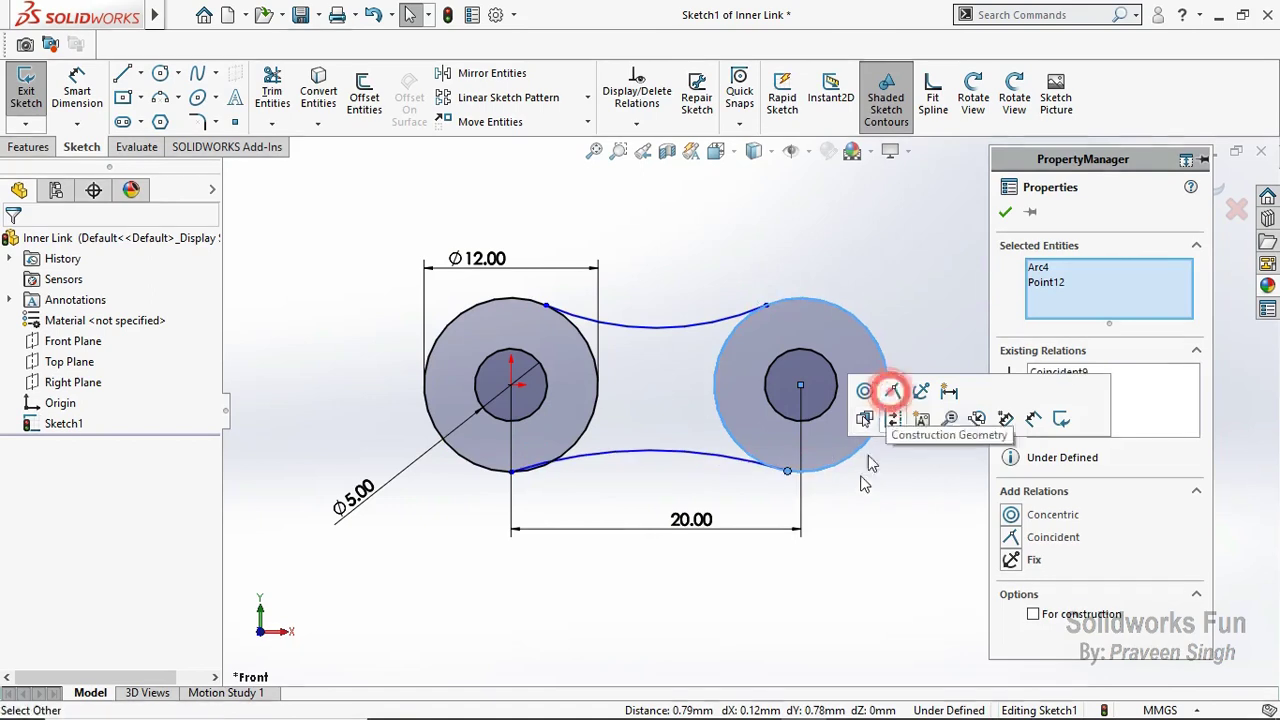
left_click(859, 503)
Step: Make the bottom arc tangent to both the right and left outer circles
left_click(730, 463)
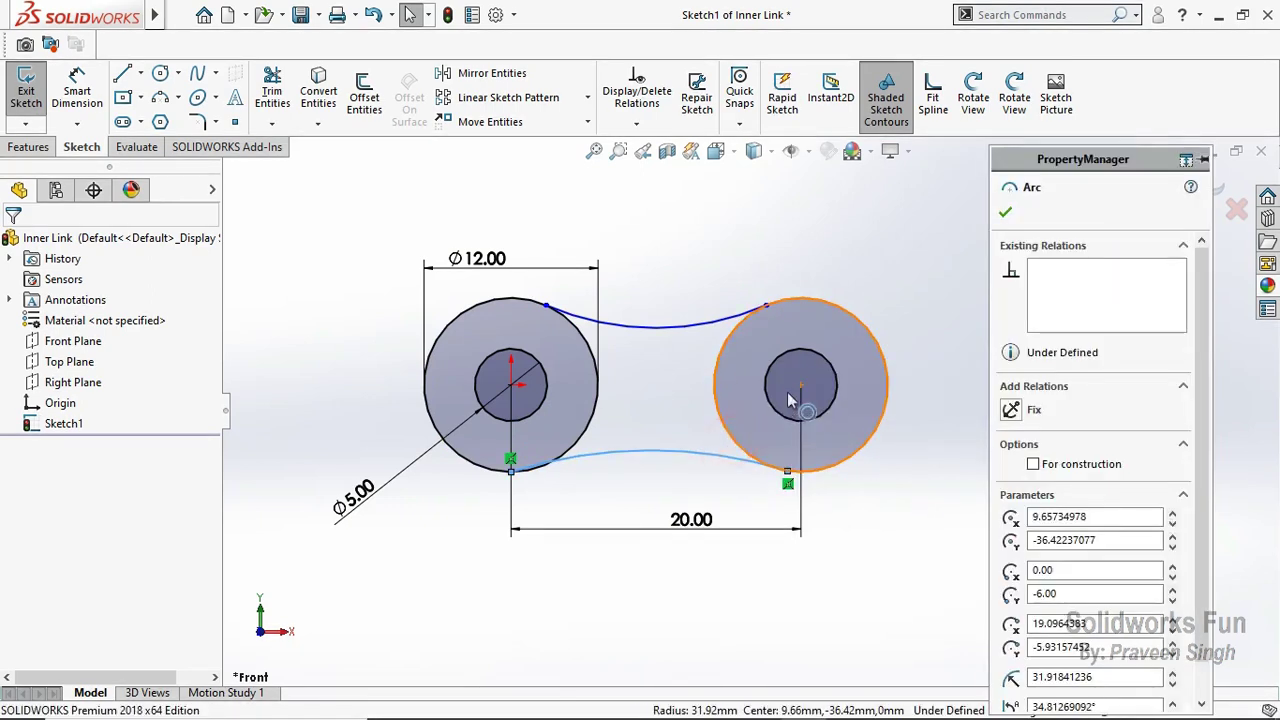
left_click(790, 468, "ctrl")
left_click(816, 364)
left_click(614, 403)
left_click(581, 439)
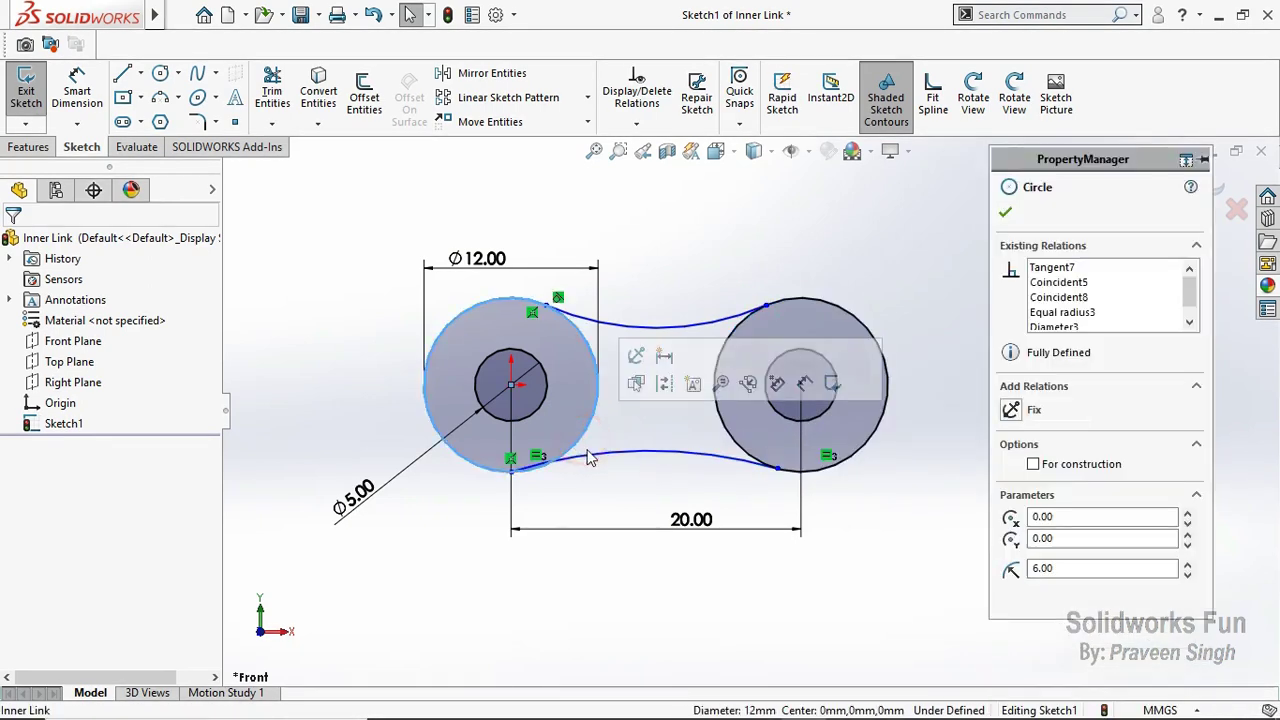
left_click(600, 457, "ctrl")
left_click(670, 366)
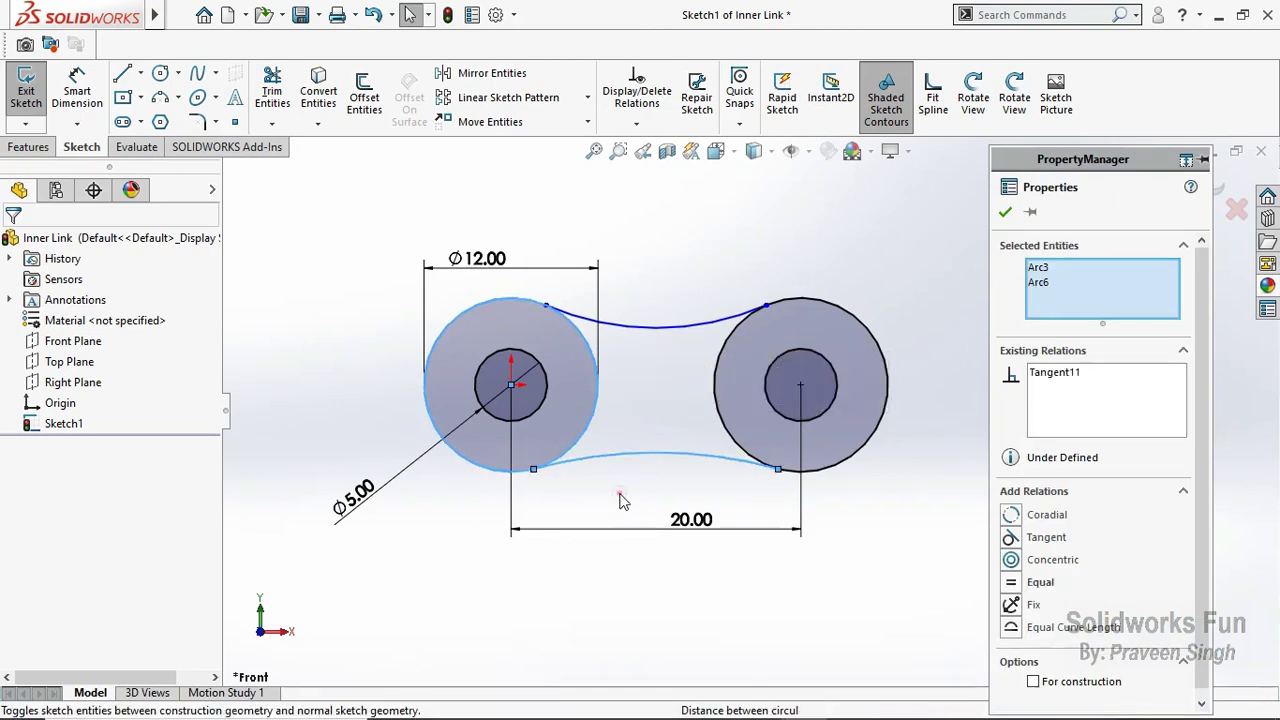
left_click(619, 501)
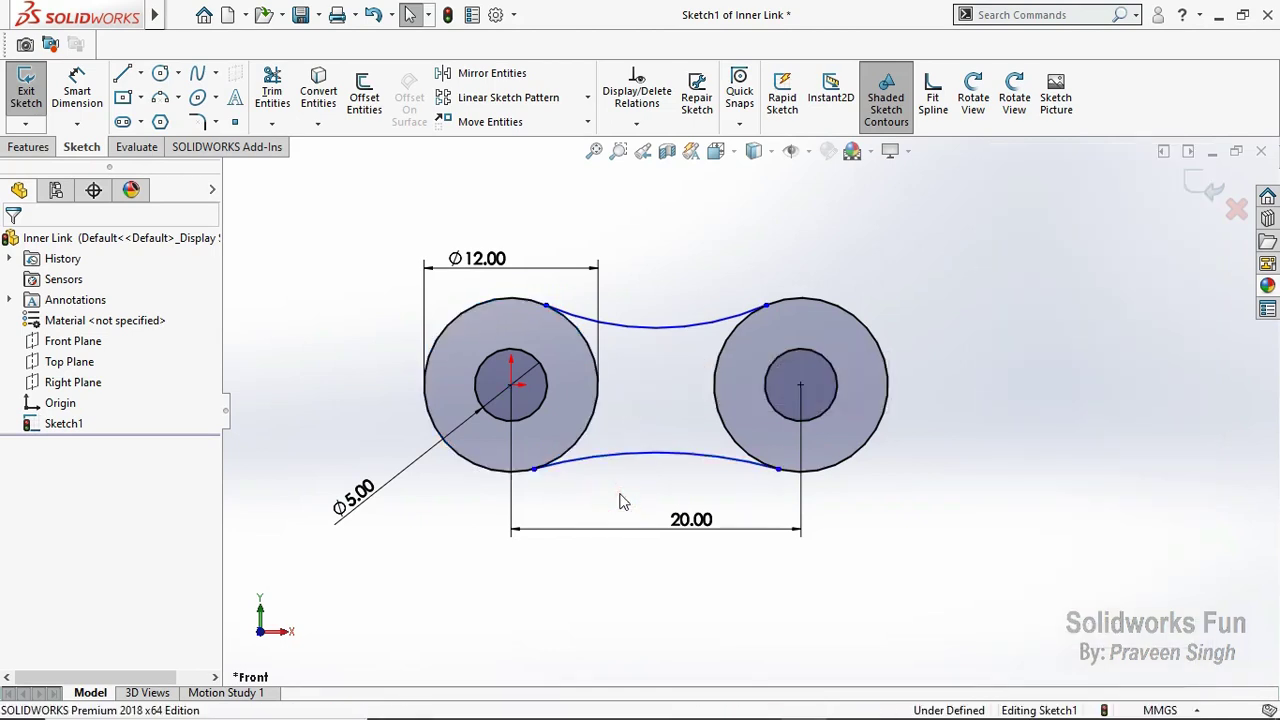
Step: Dimension the top arc to an 18 mm radius
left_click(77, 92)
left_click(613, 330)
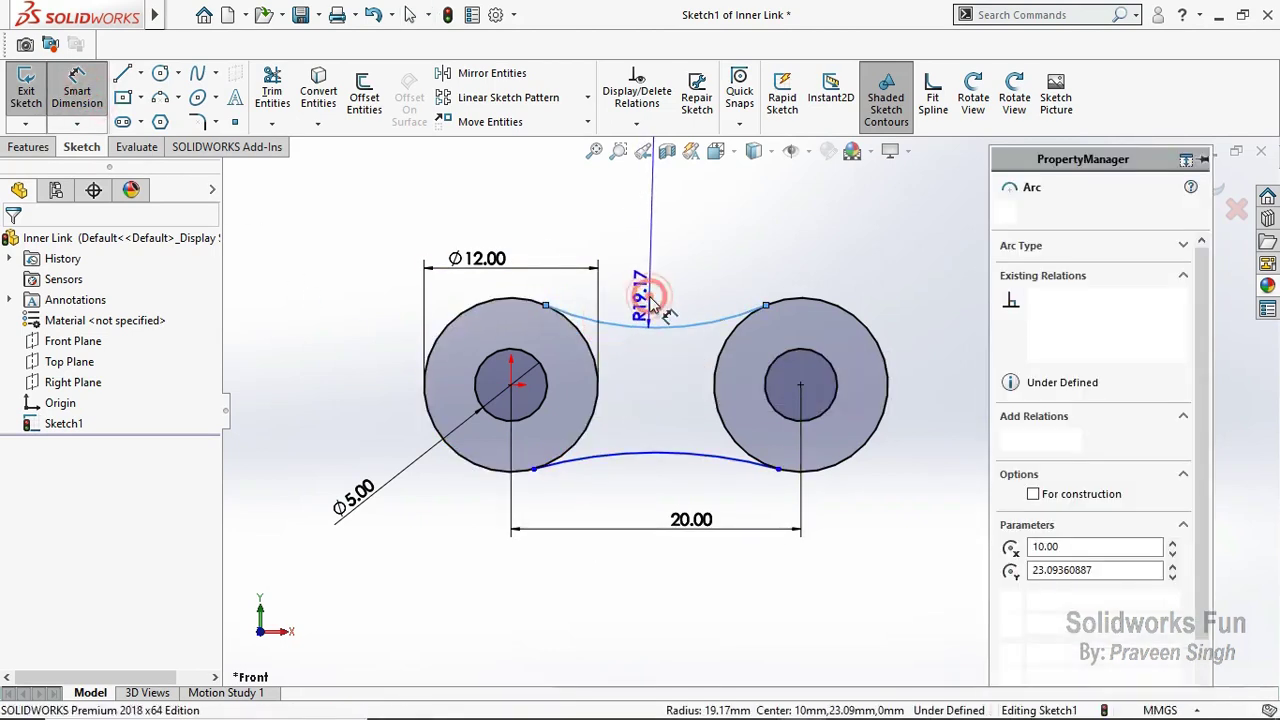
left_click(650, 290)
type("18")
left_click(548, 292)
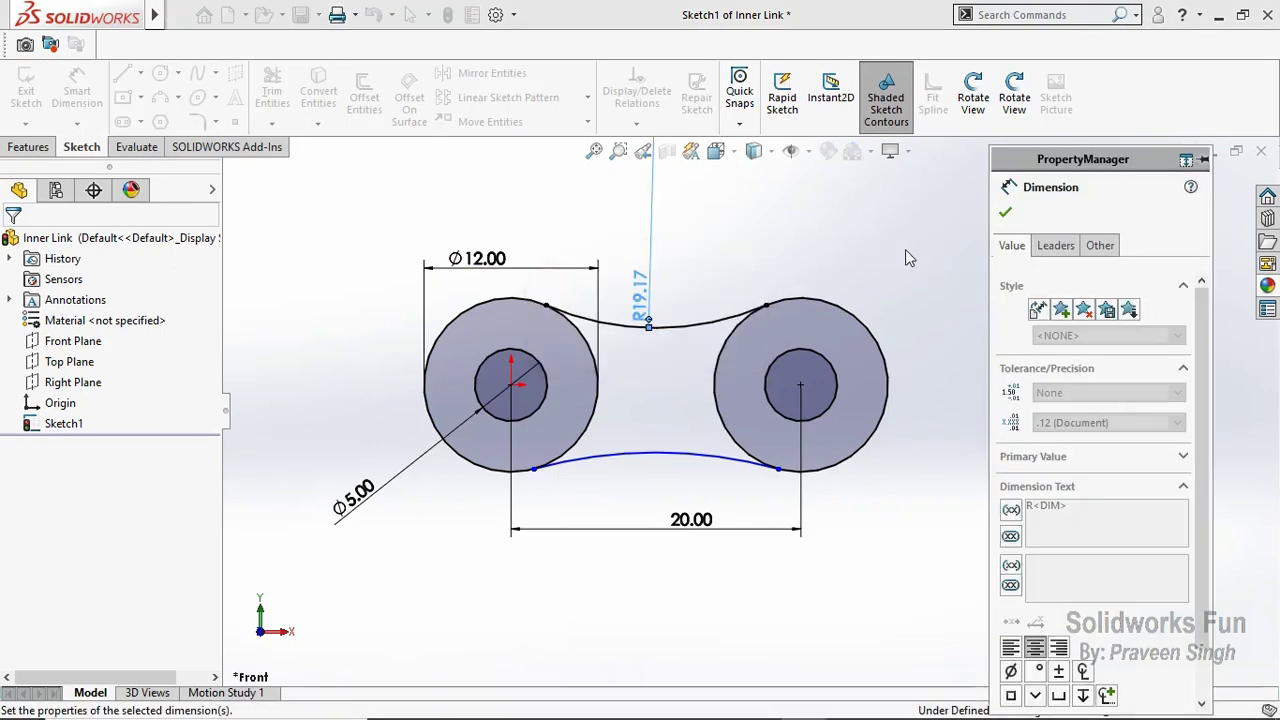
key("Escape")
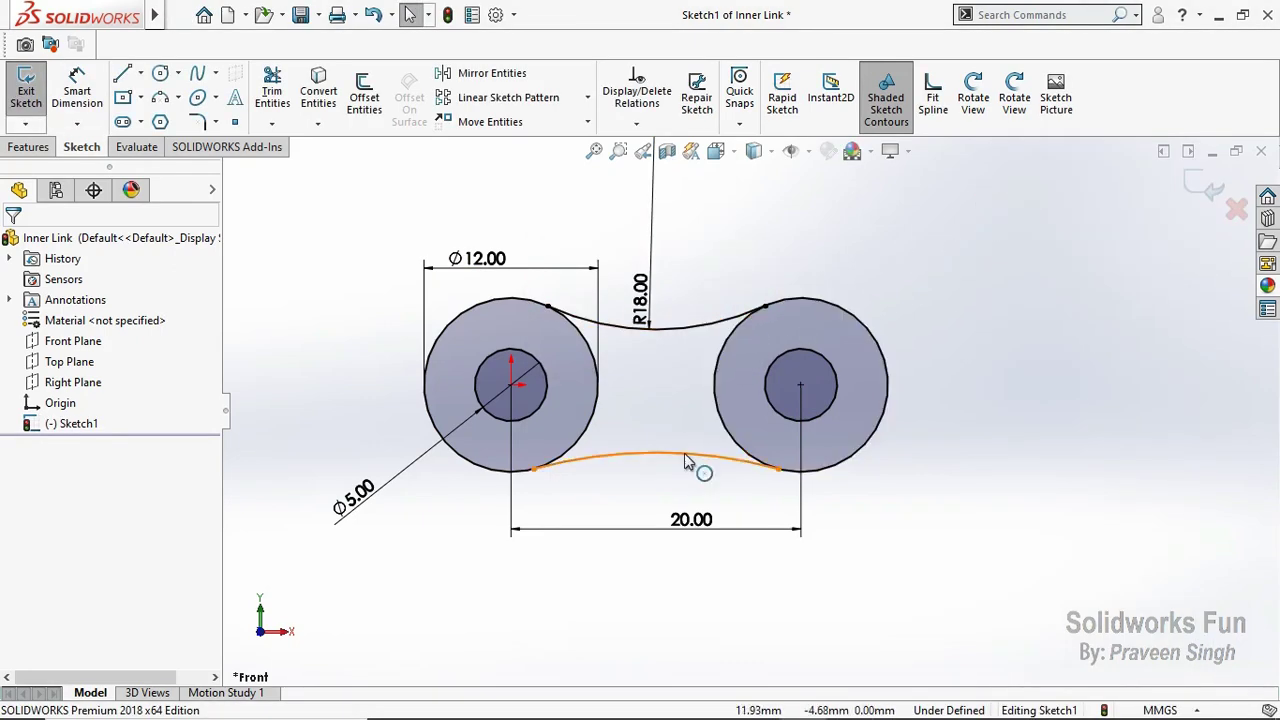
Step: Make the bottom arc equal to the top arc and move the R18.00 dimension higher
left_click(688, 456)
left_click(688, 326, "ctrl")
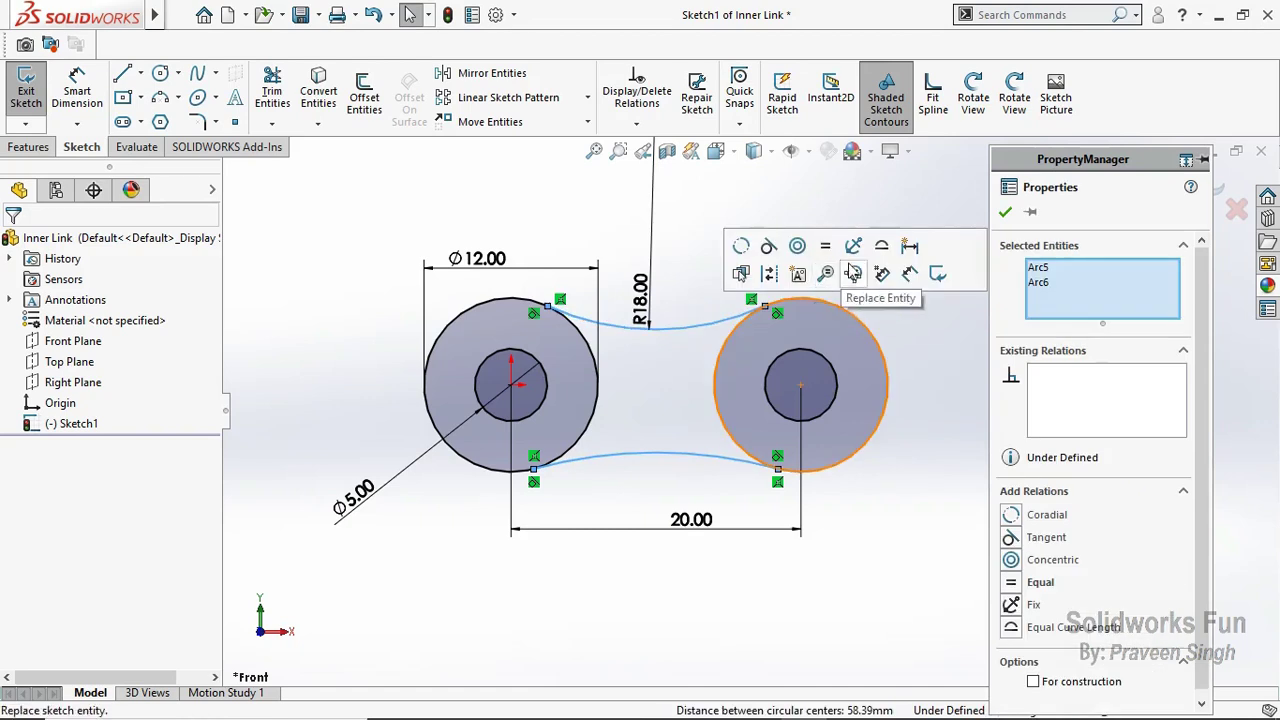
left_click(833, 250)
key("Escape")
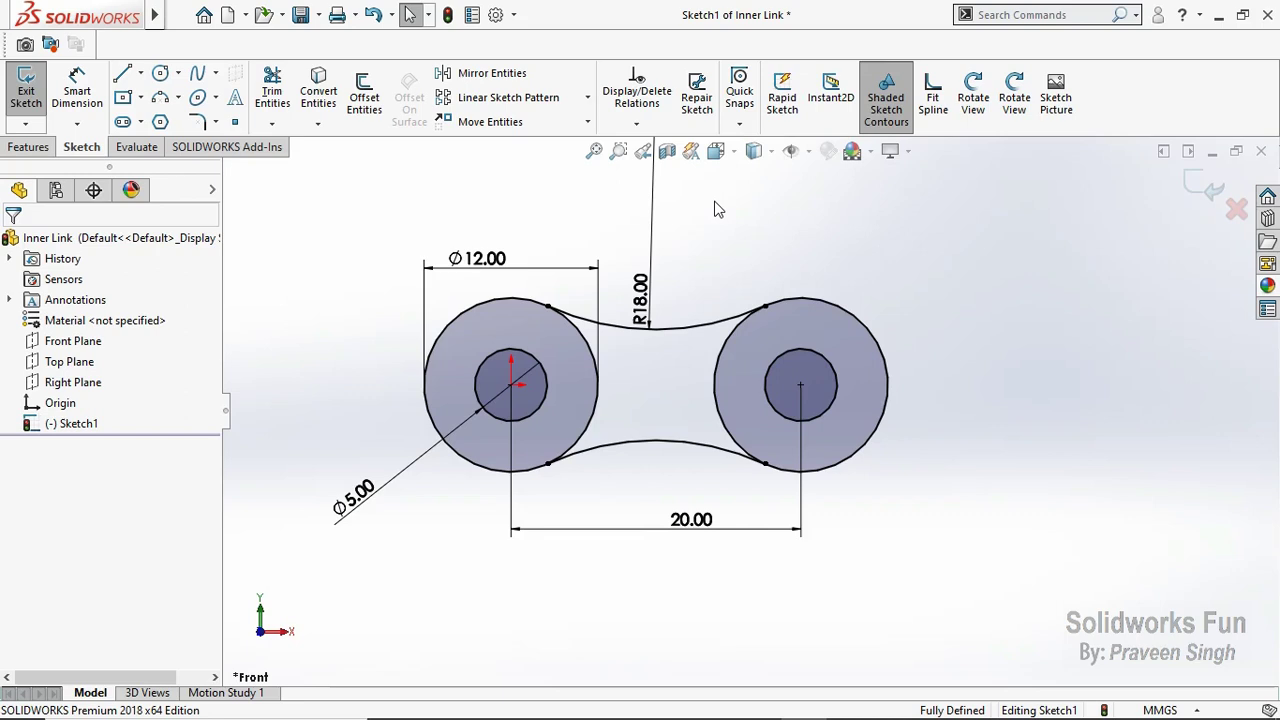
scroll(715, 210, "down", 2)
scroll(1080, 247, "up", 1)
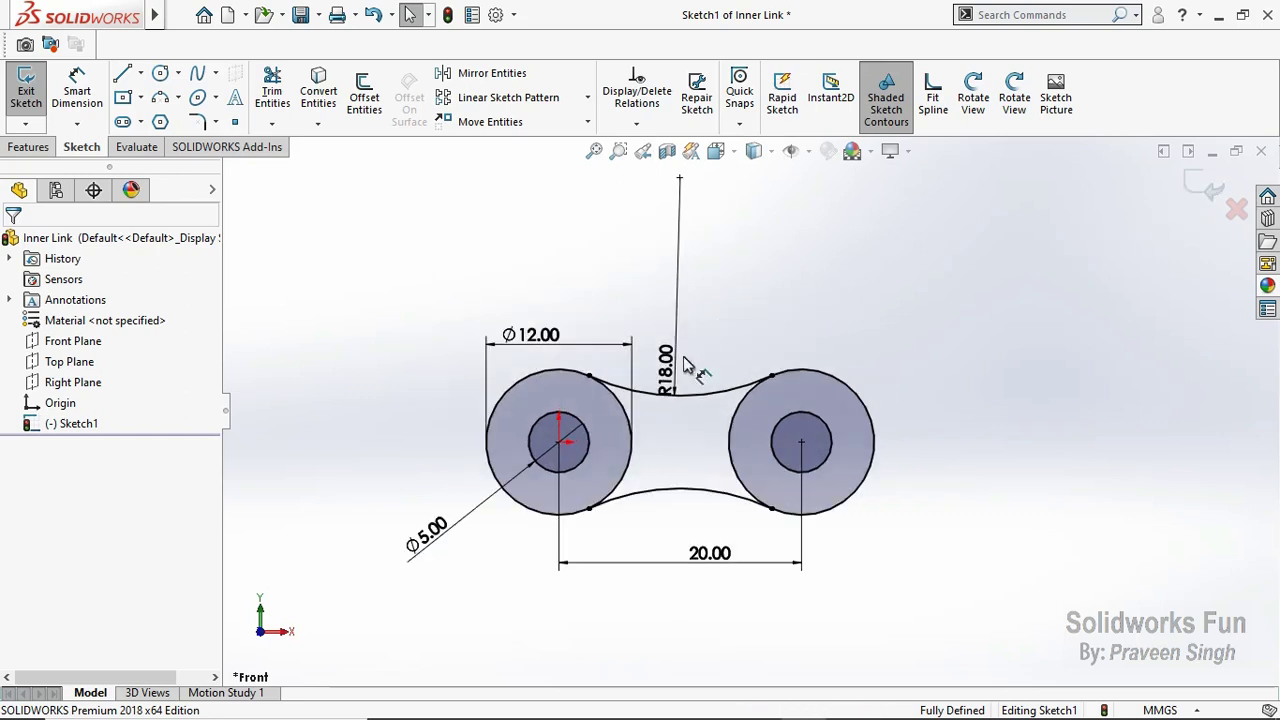
left_click_drag(669, 363, 672, 338)
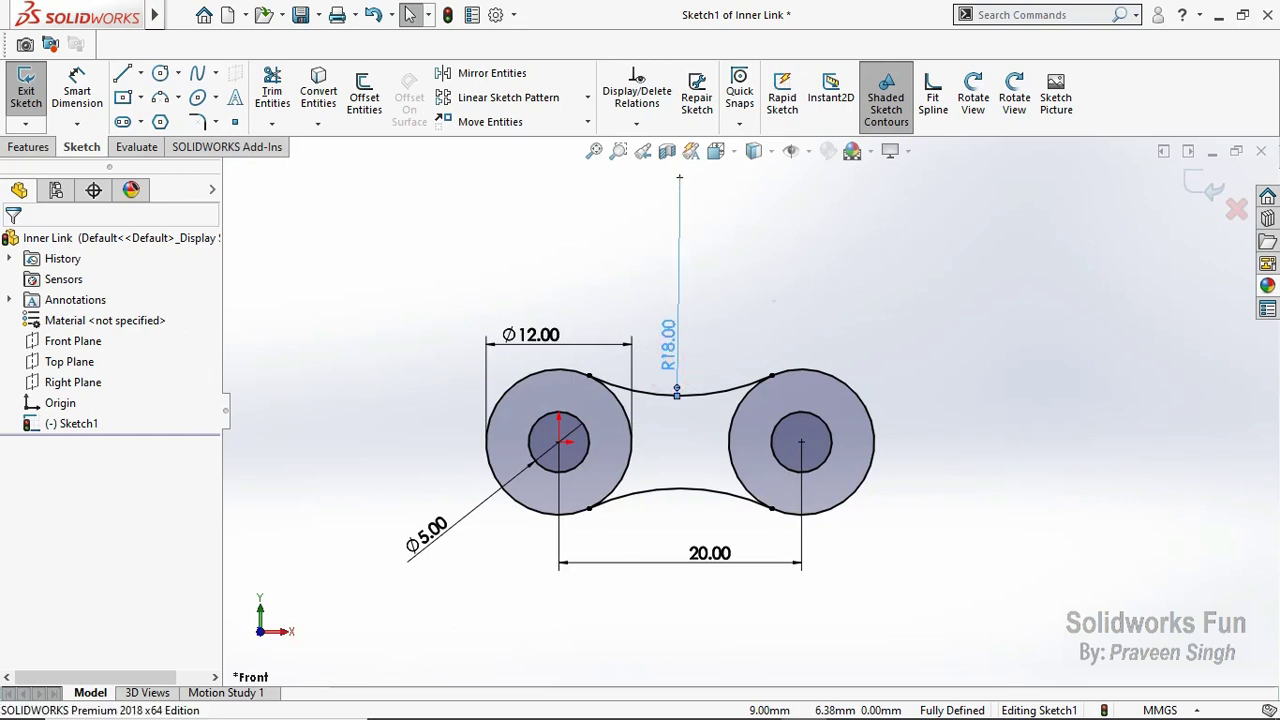
Step: Exit Sketch1, save the Inner Link, and start a new sketch on the Front Plane
left_click(1207, 195)
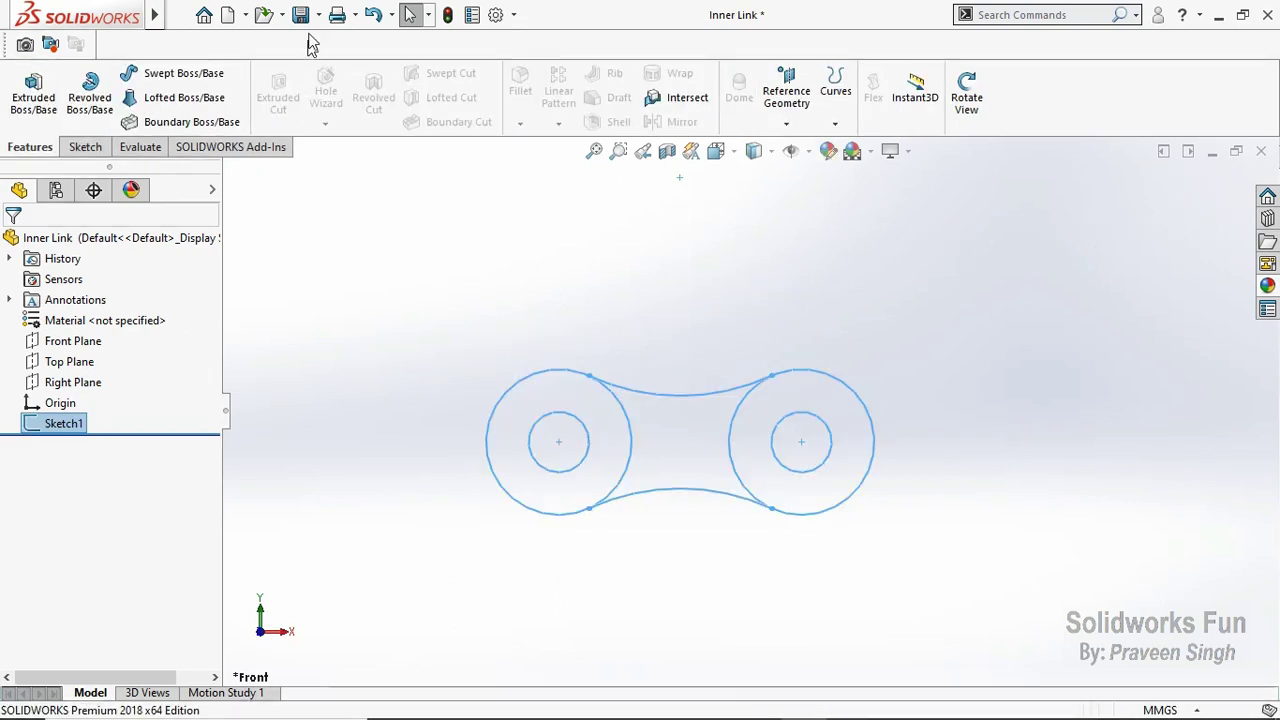
left_click(302, 14)
left_click(398, 290)
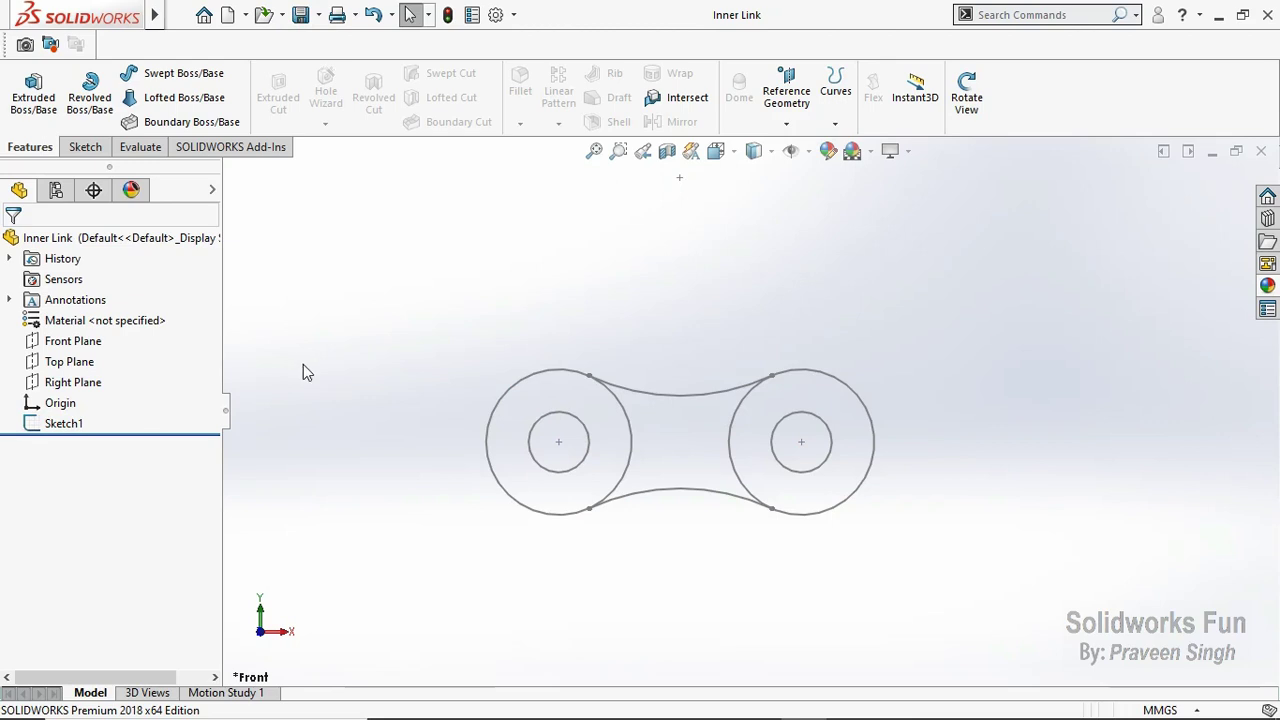
left_click(98, 342)
left_click(116, 309)
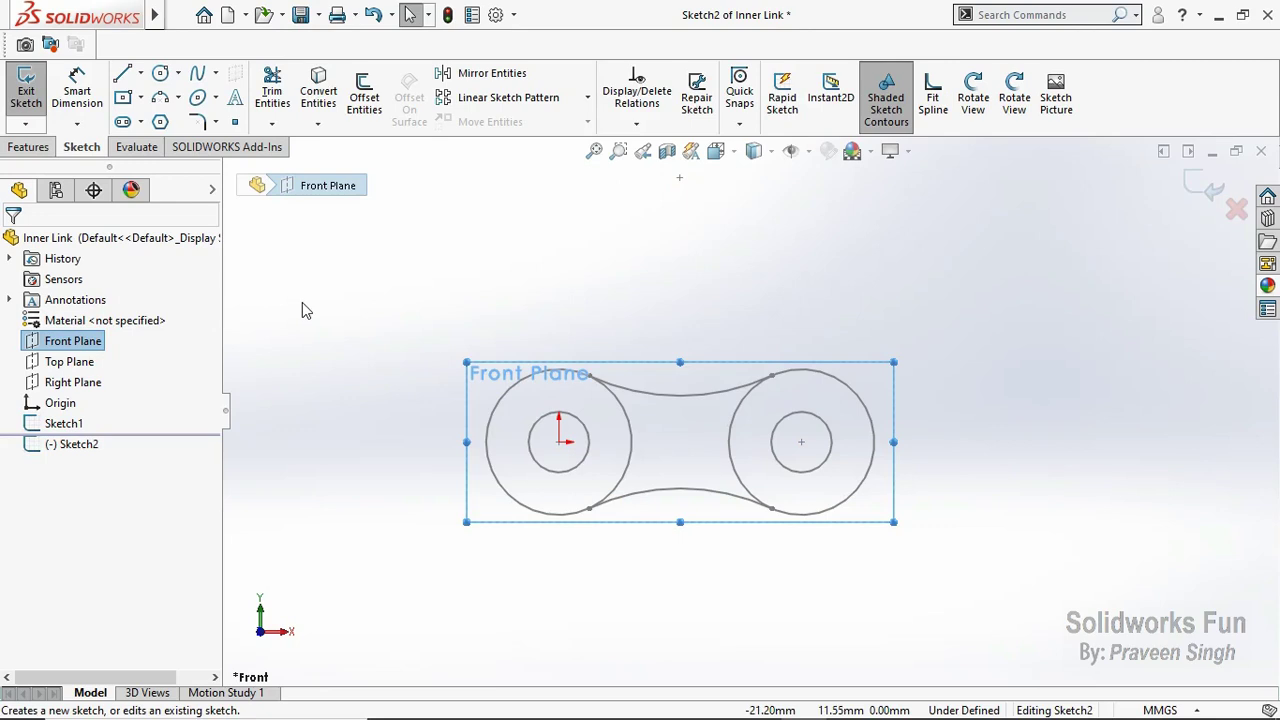
Step: Draw a circle at each hole centre and make the two circles equal
left_click(160, 75)
left_click(559, 441)
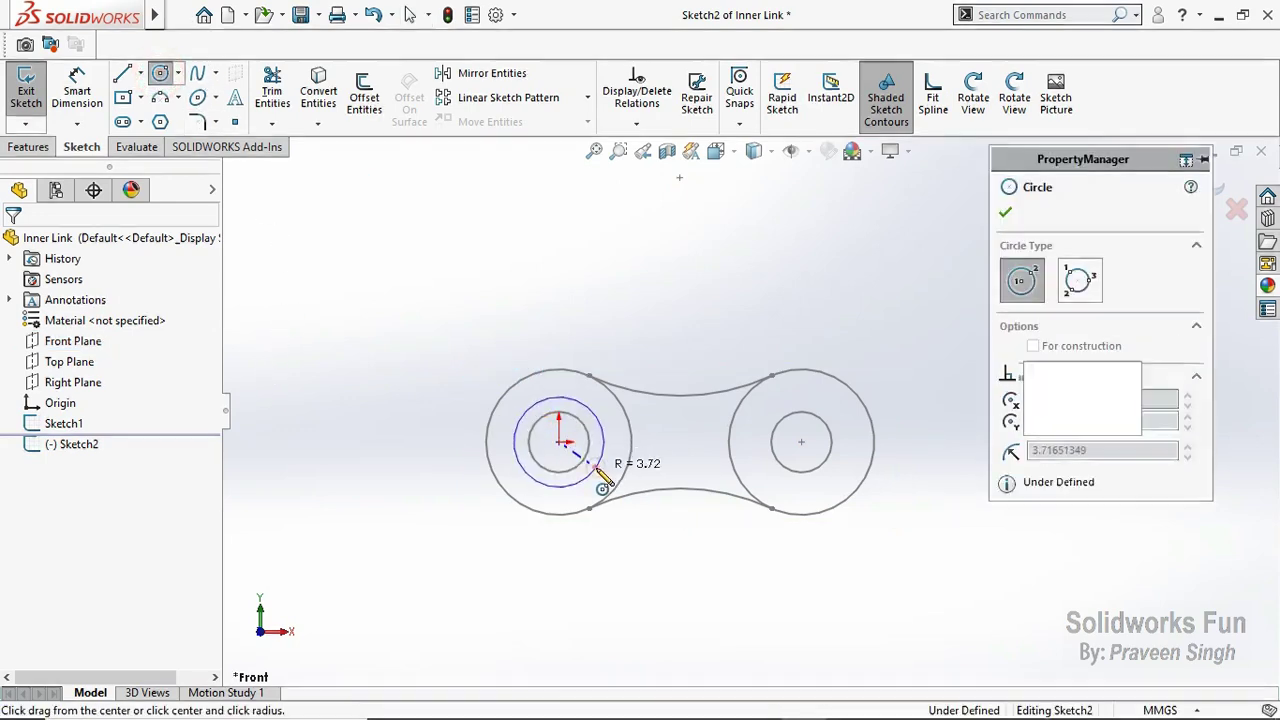
left_click(596, 468)
left_click(801, 441)
left_click(770, 485)
key("Escape")
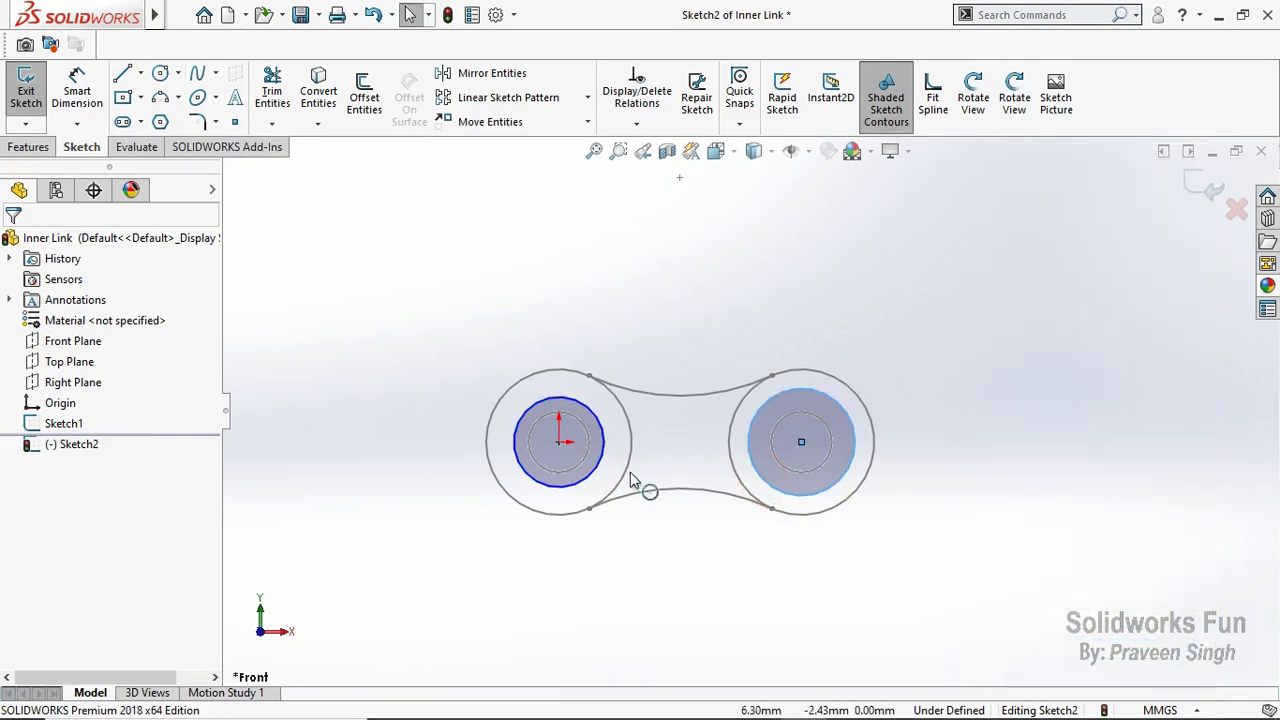
left_click(598, 477, "ctrl")
left_click(737, 384)
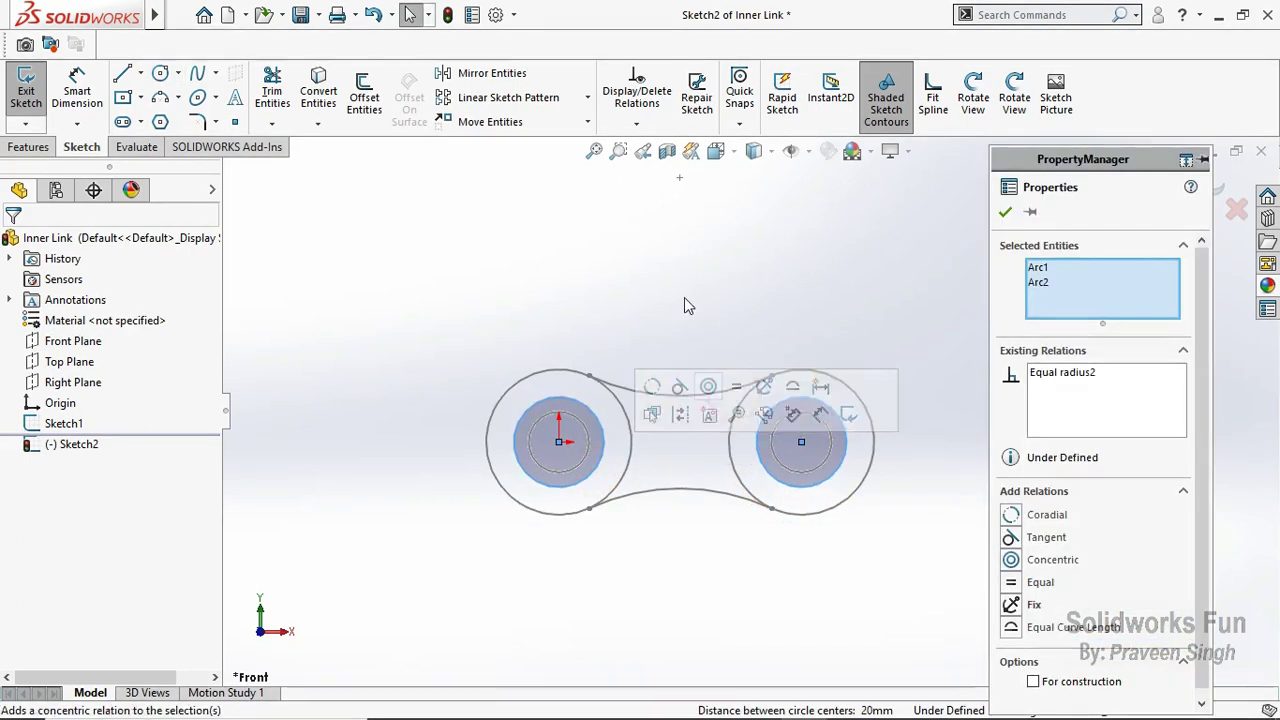
left_click(684, 297)
Step: Convert both inner hole circles into the current sketch
left_click(600, 434)
left_click(775, 460, "ctrl")
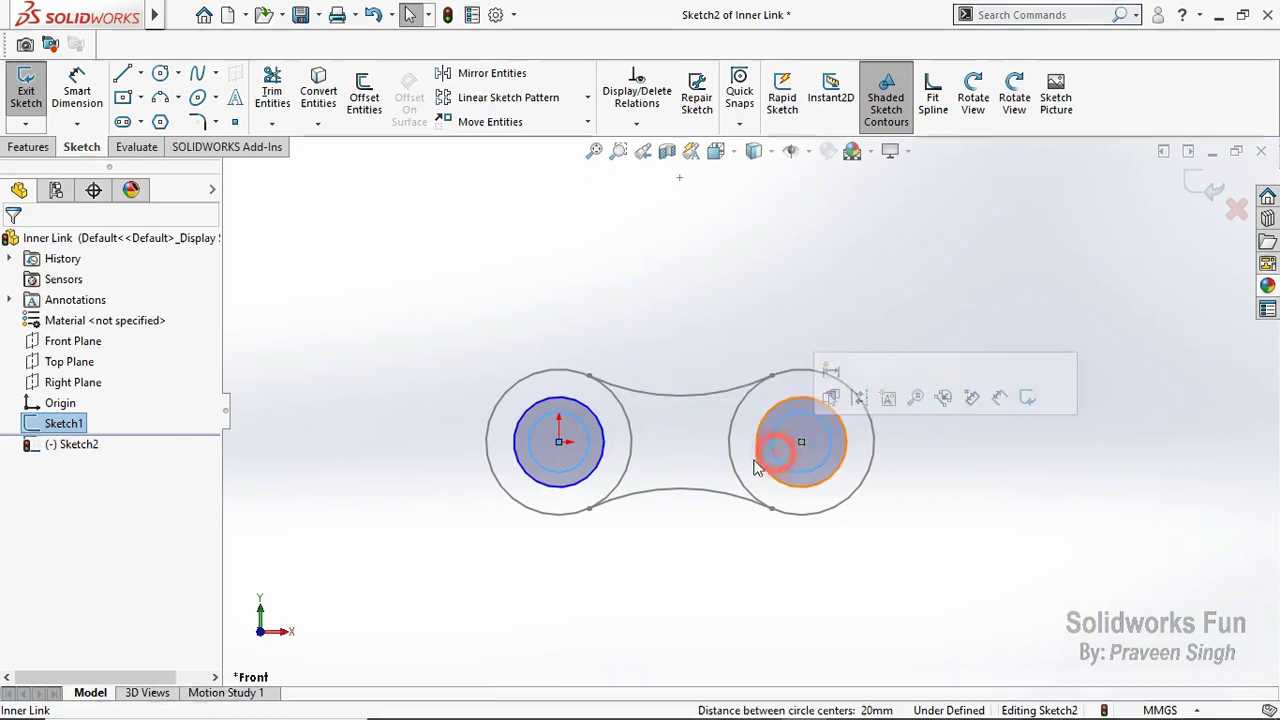
left_click(318, 92)
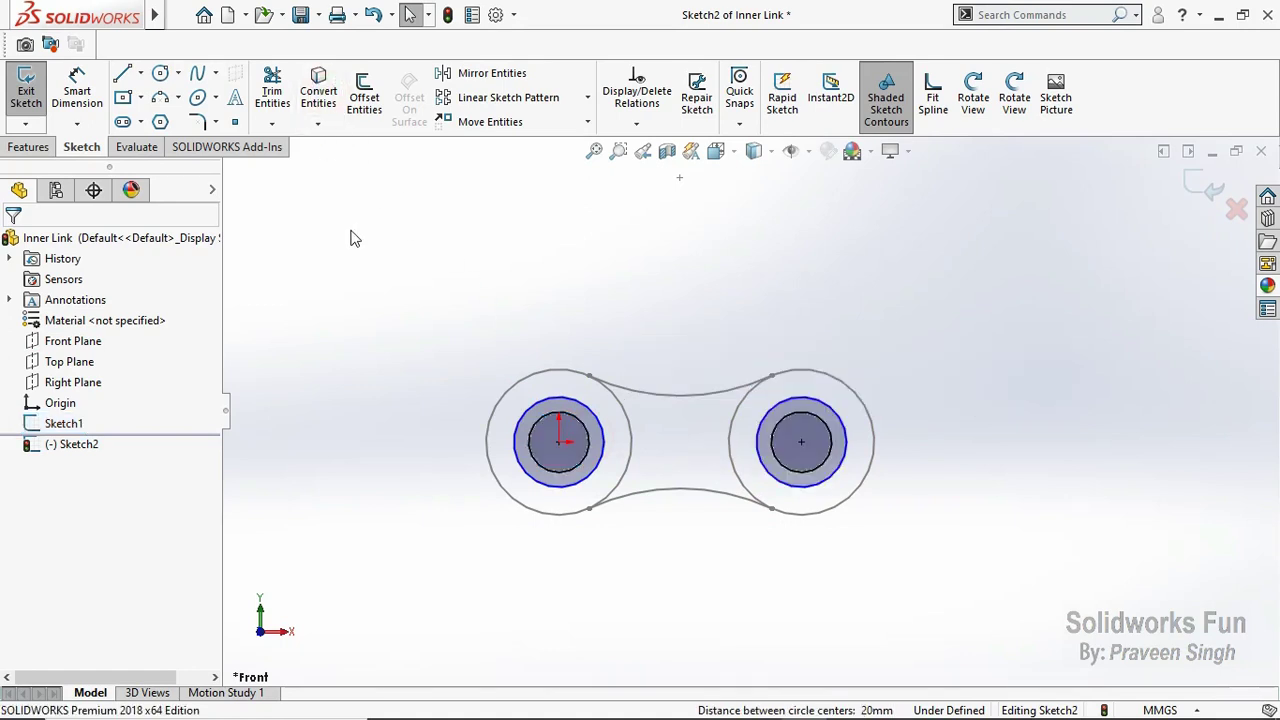
Step: Dimension the outer circle to an 8 mm diameter and reposition the Ø8.00 label
left_click(78, 98)
left_click(563, 405)
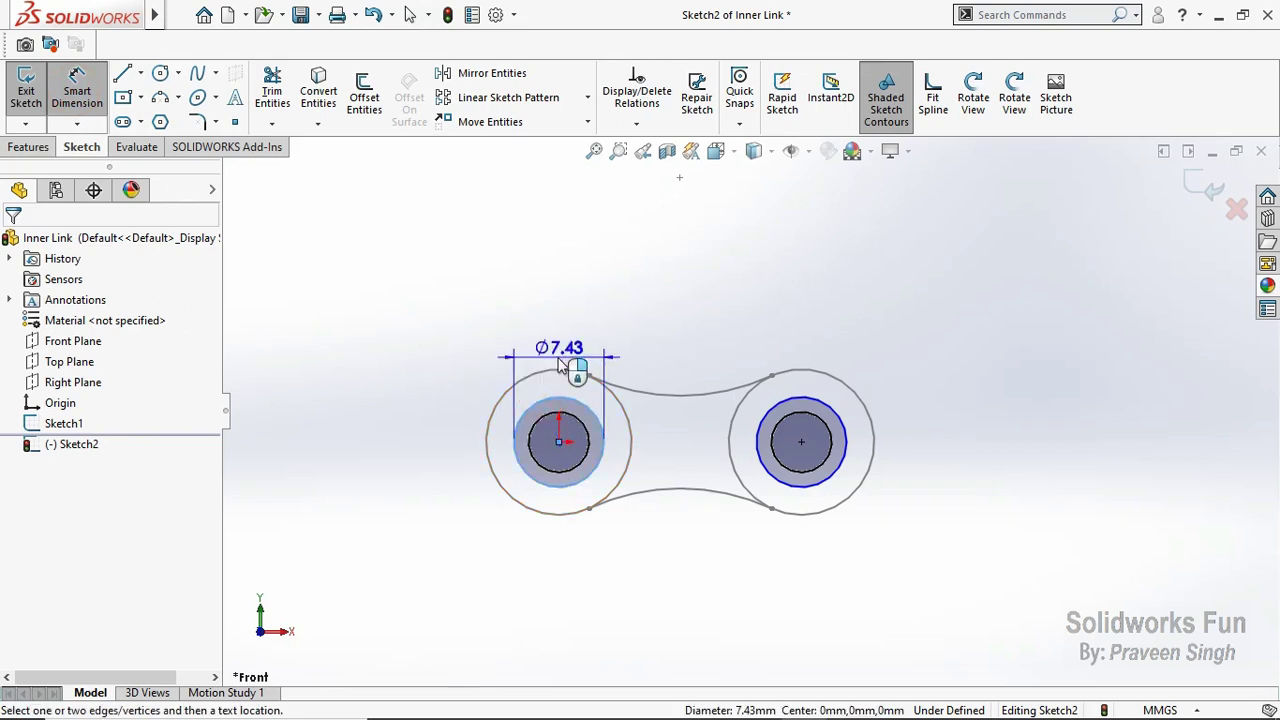
left_click(563, 366)
type("8")
key("Return")
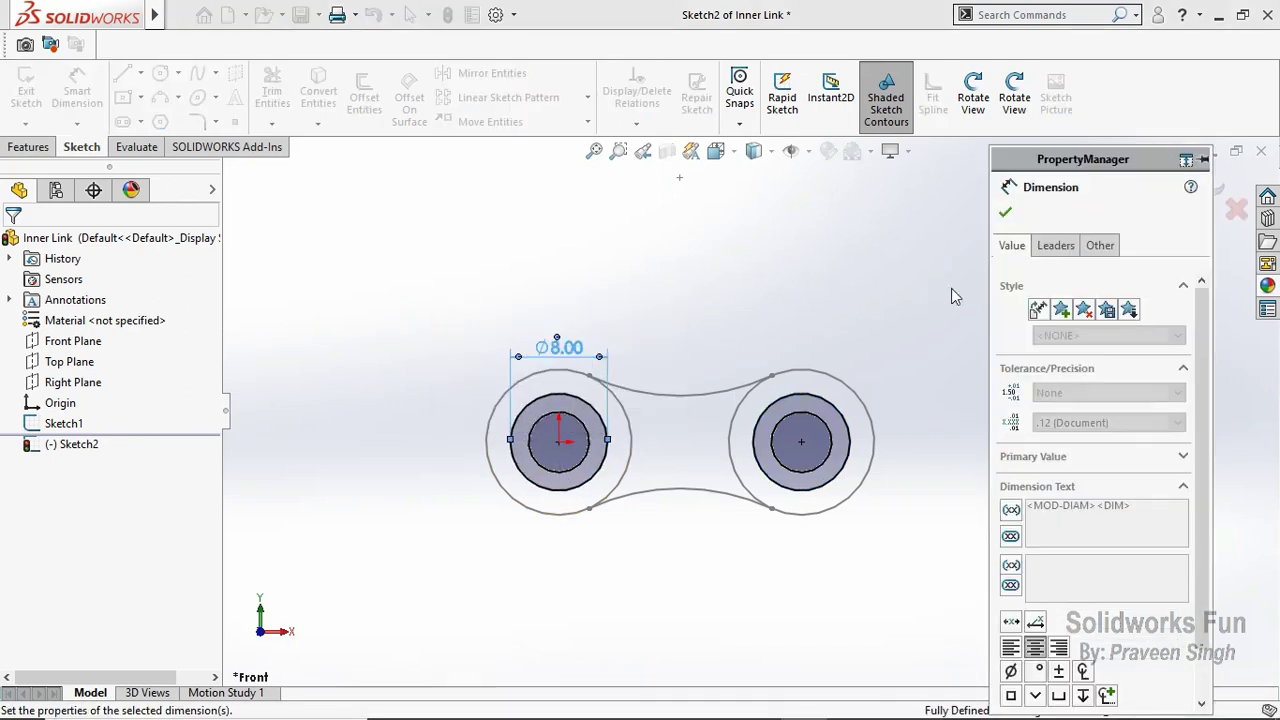
left_click(1005, 212)
left_click_drag(583, 365, 565, 330)
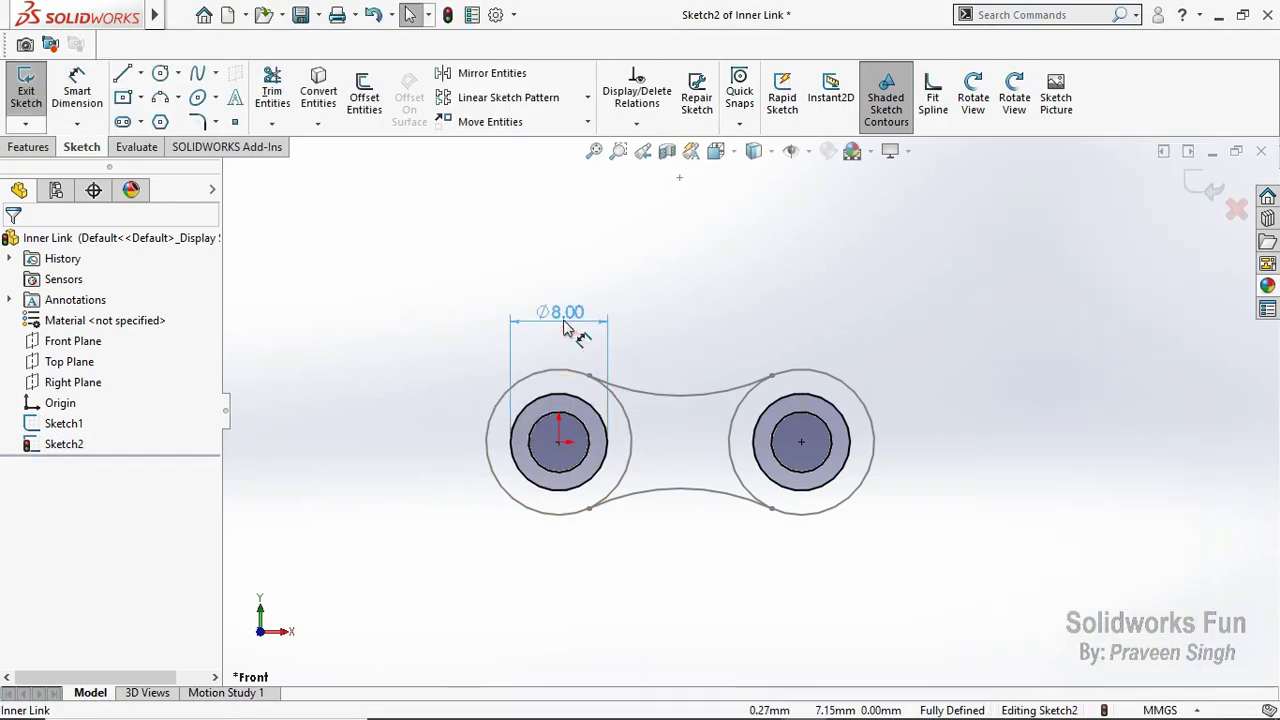
left_click(700, 299)
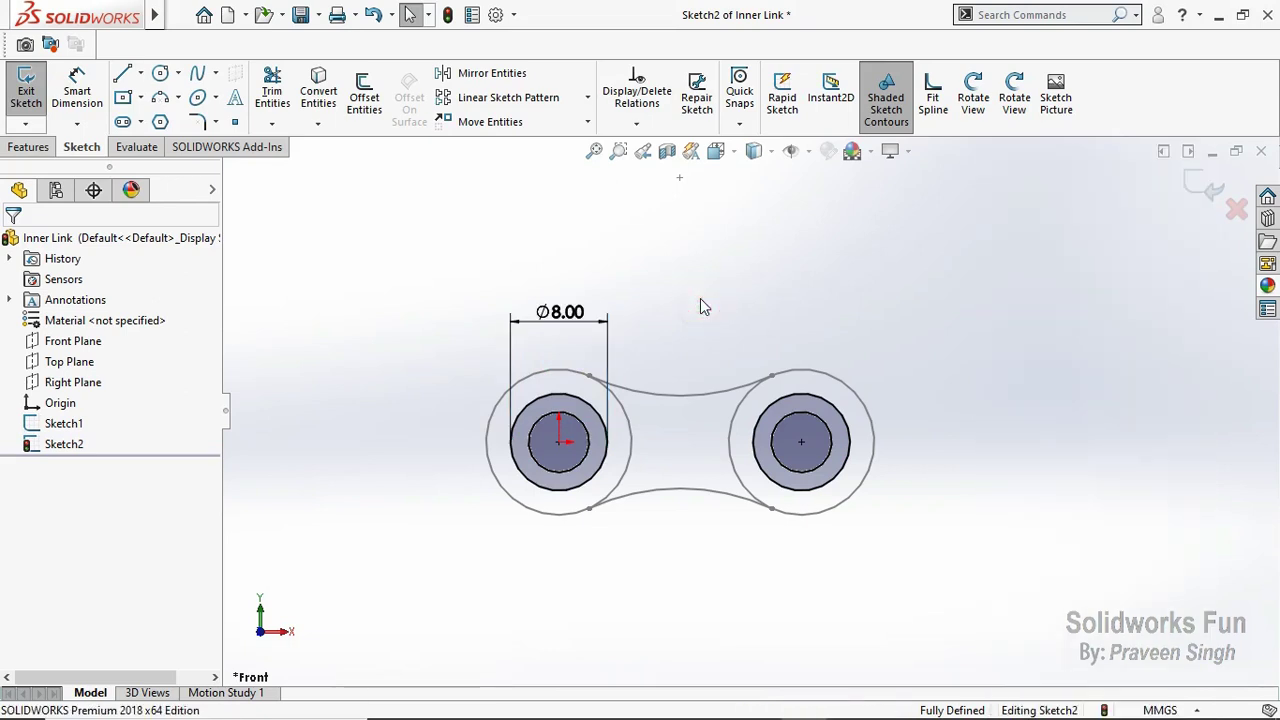
Step: Extrude the Sketch2 rings as a boss, 3 mm in Direction 1 and 3 mm in Direction 2
left_click(28, 147)
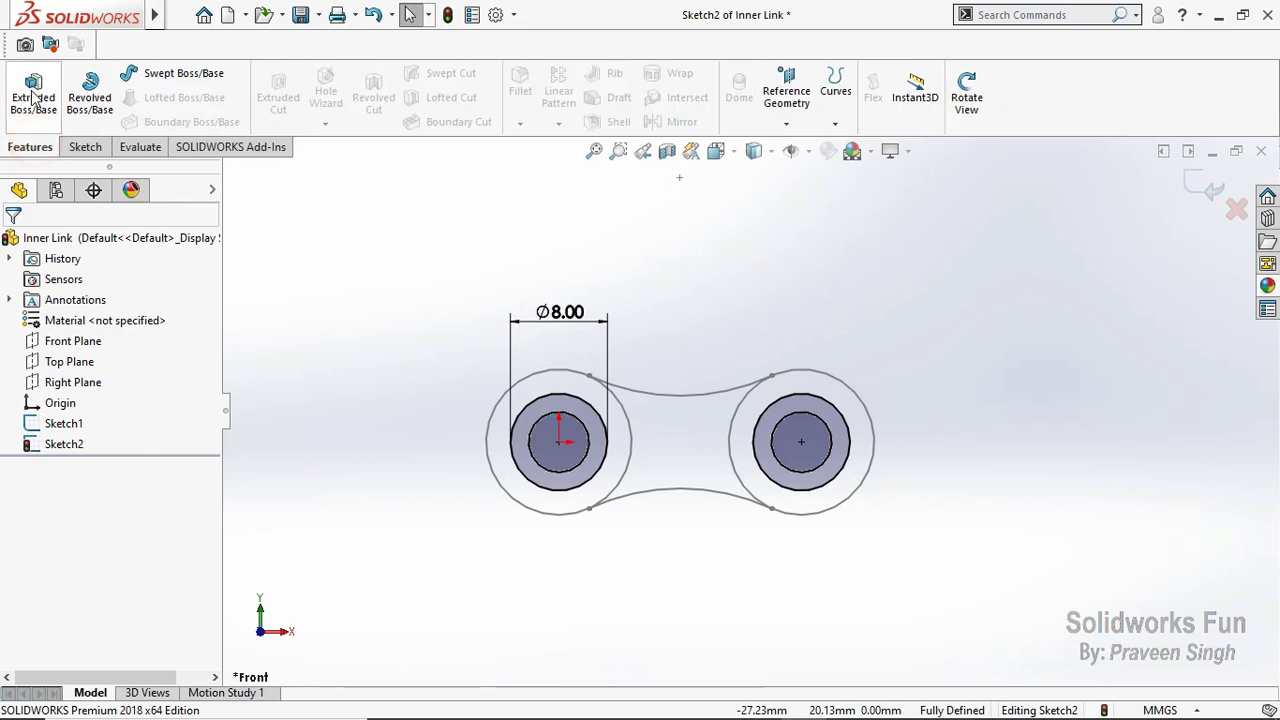
left_click(33, 92)
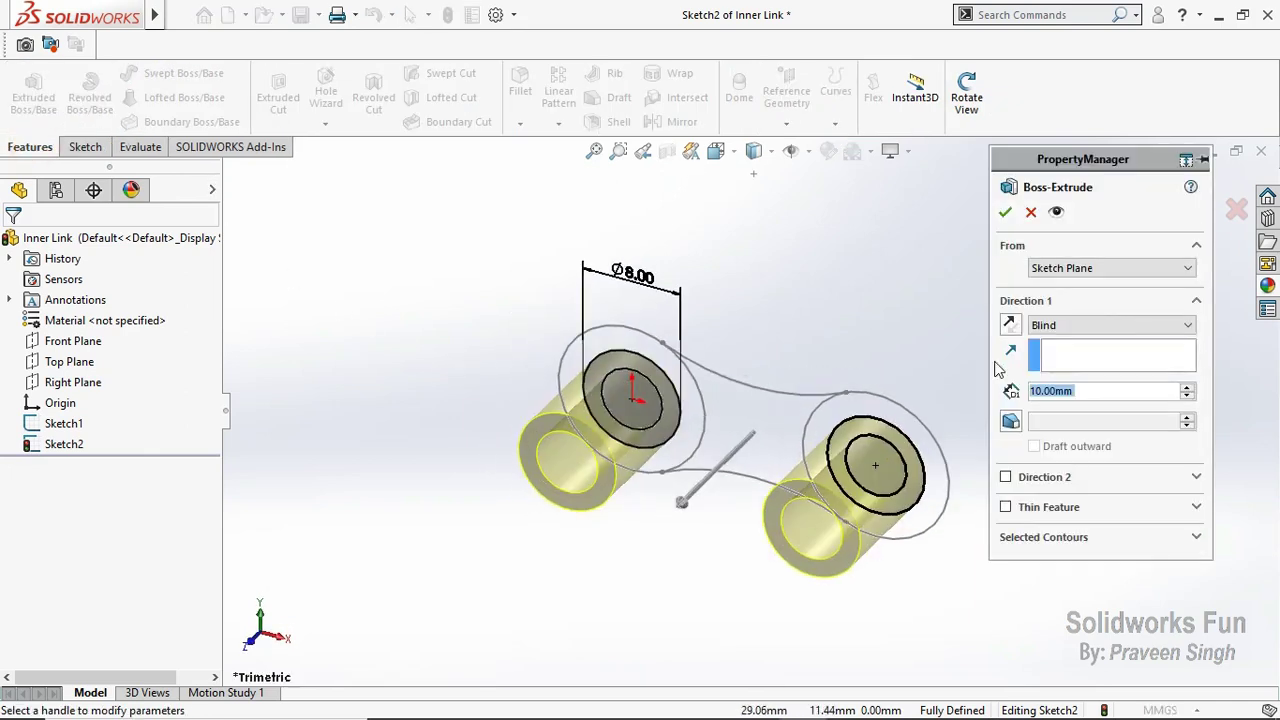
type("3")
key("Return")
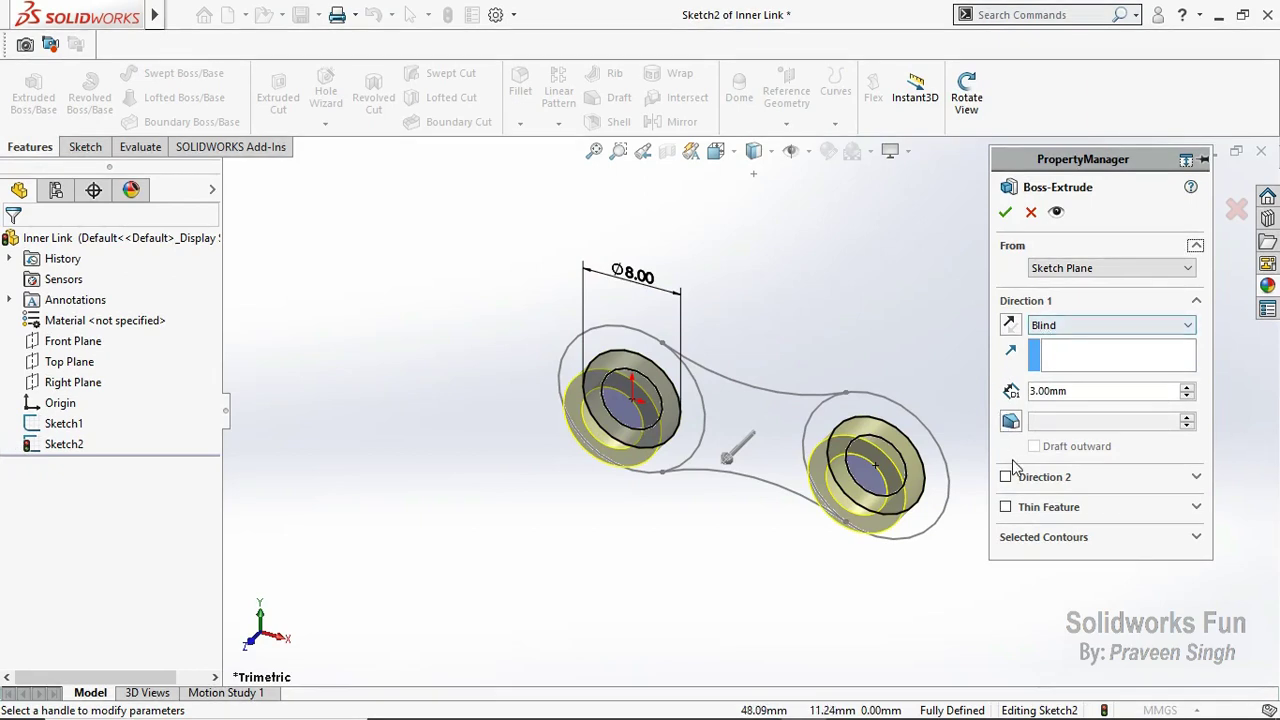
left_click(1005, 477)
type("3")
key("Return")
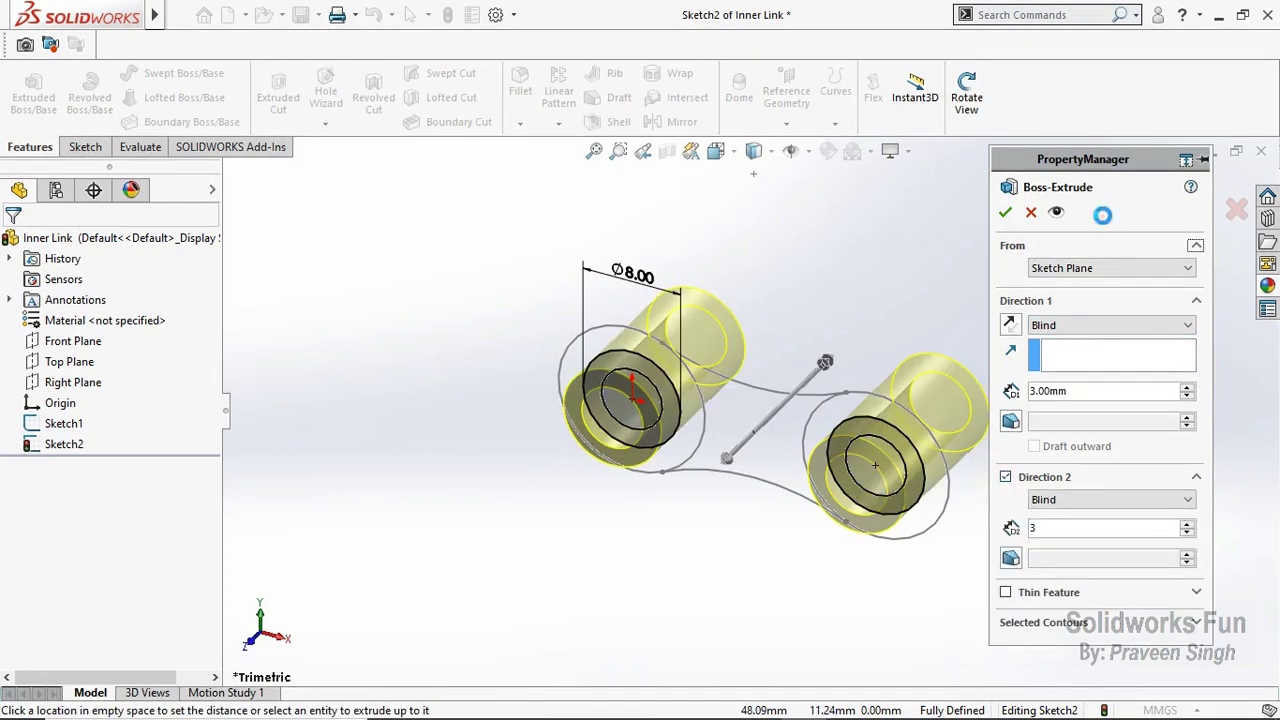
middle_click_drag(700, 450, 545, 460)
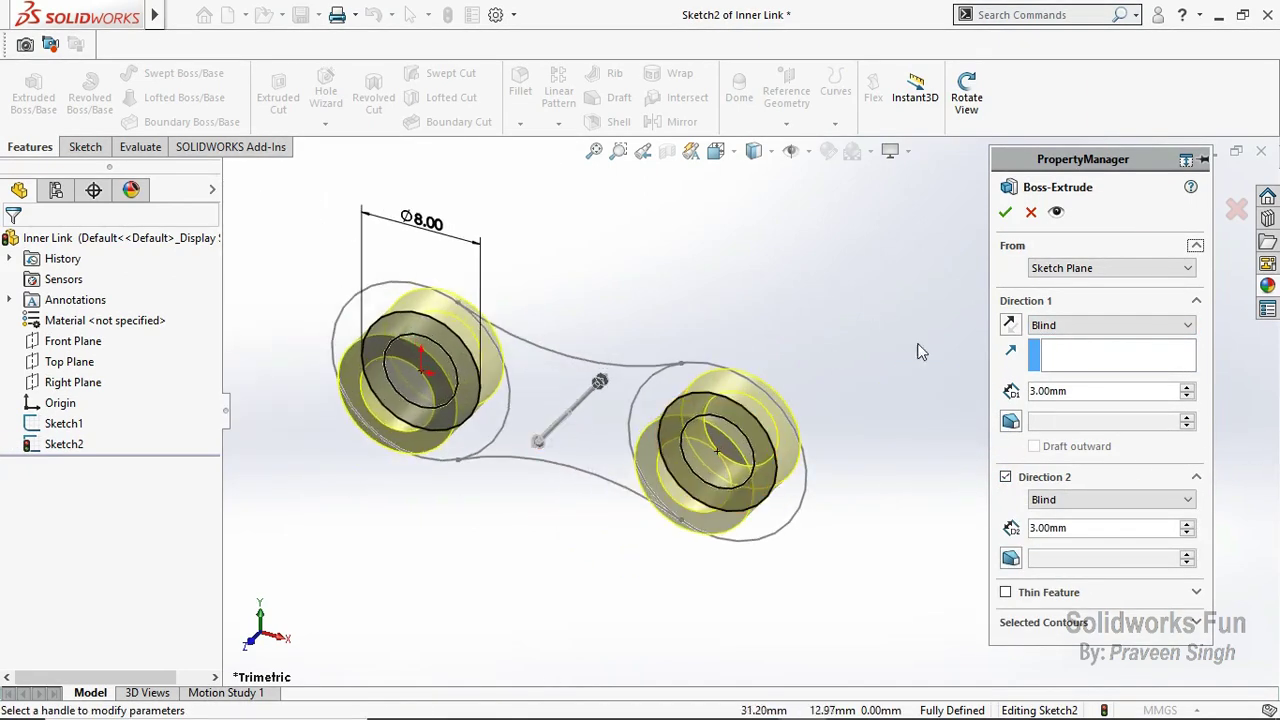
left_click(1006, 213)
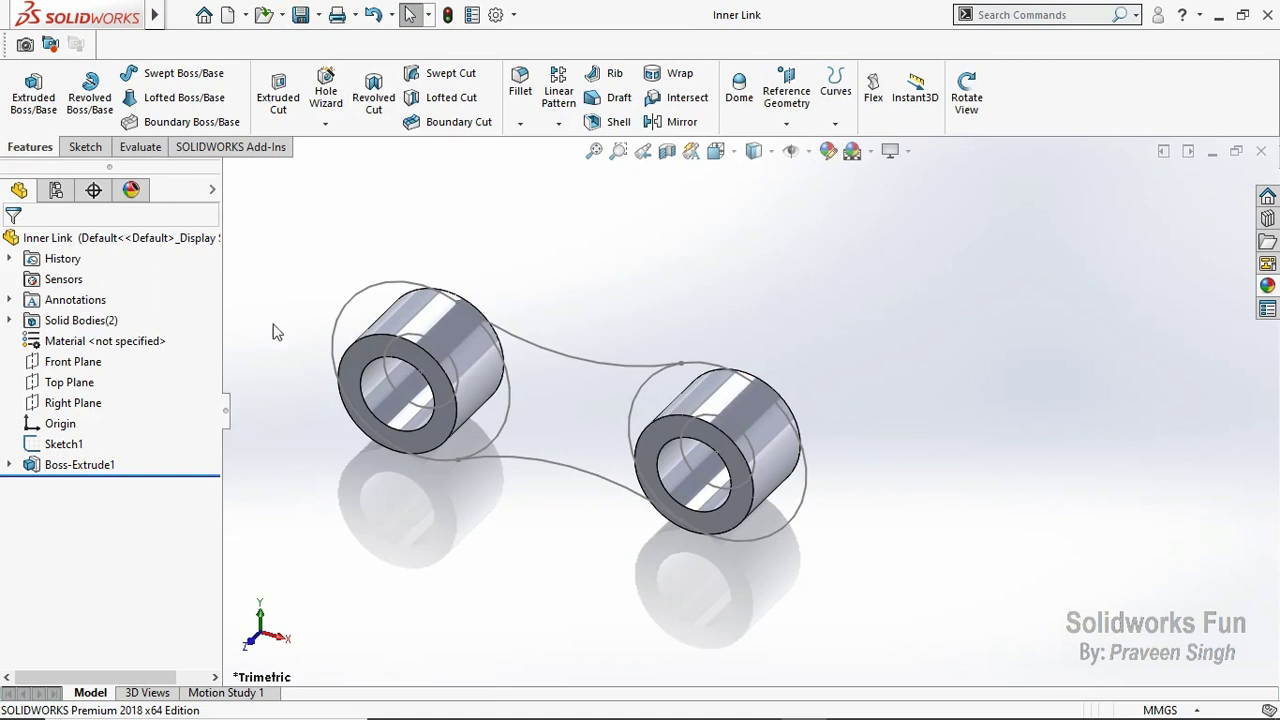
Step: Sketch on the front boss face, converting and trimming the Sketch1 link outline
left_click(365, 370)
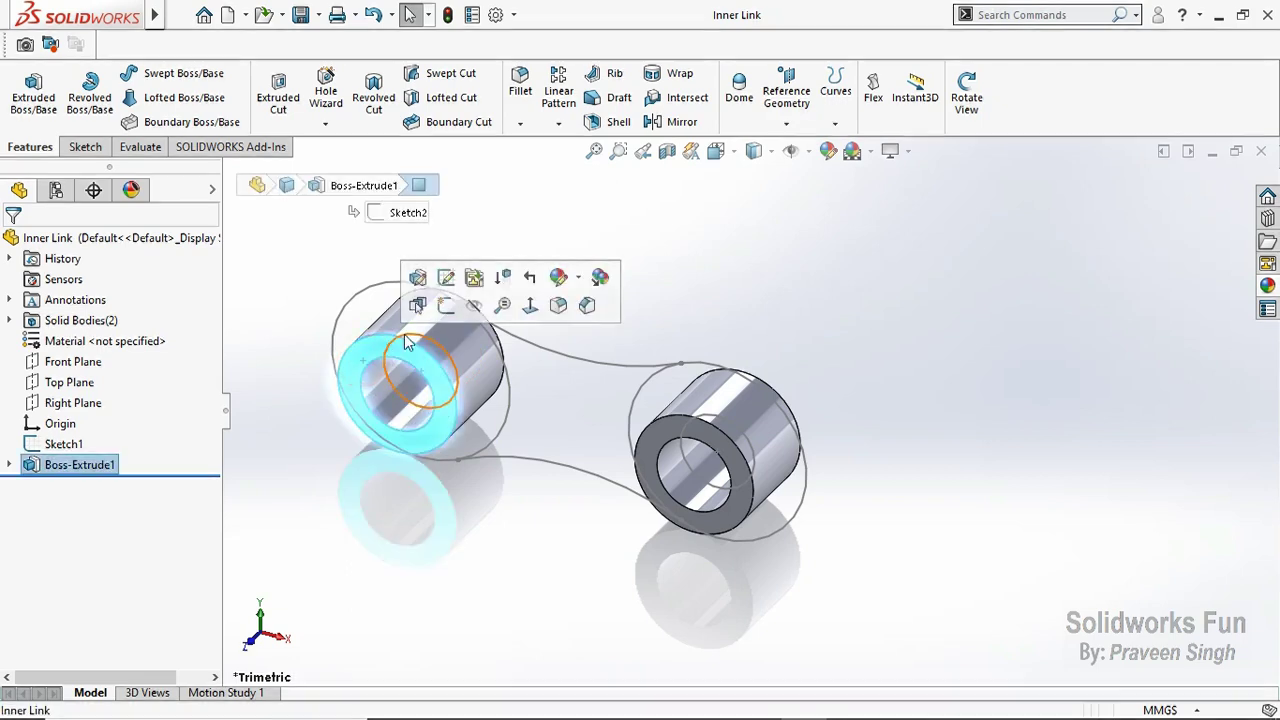
left_click(443, 307)
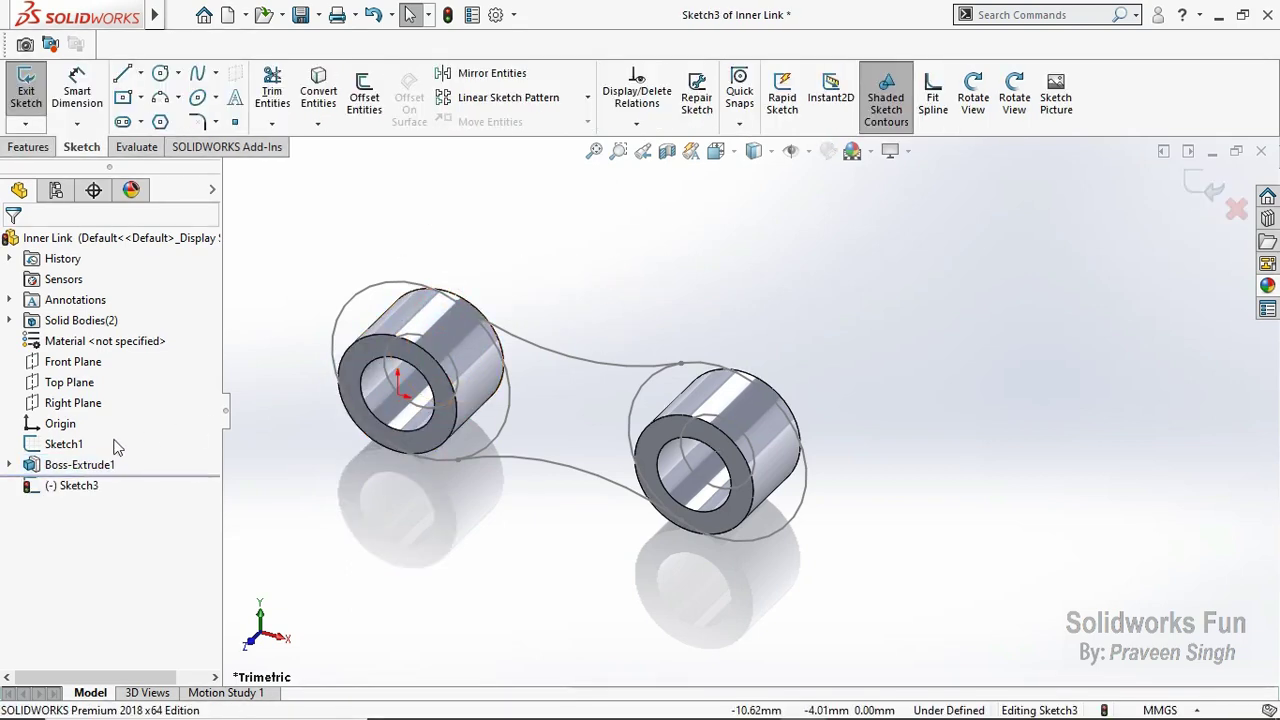
left_click(66, 443)
left_click(313, 100)
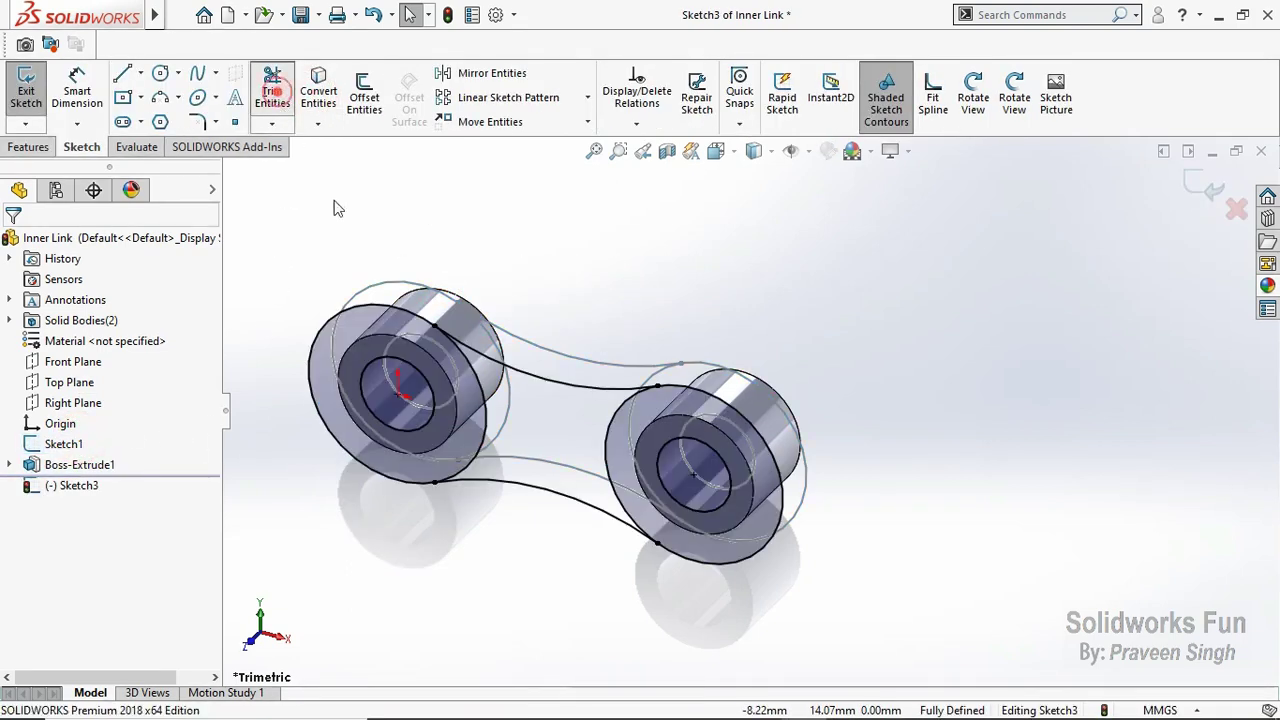
left_click(272, 90)
left_click(610, 432)
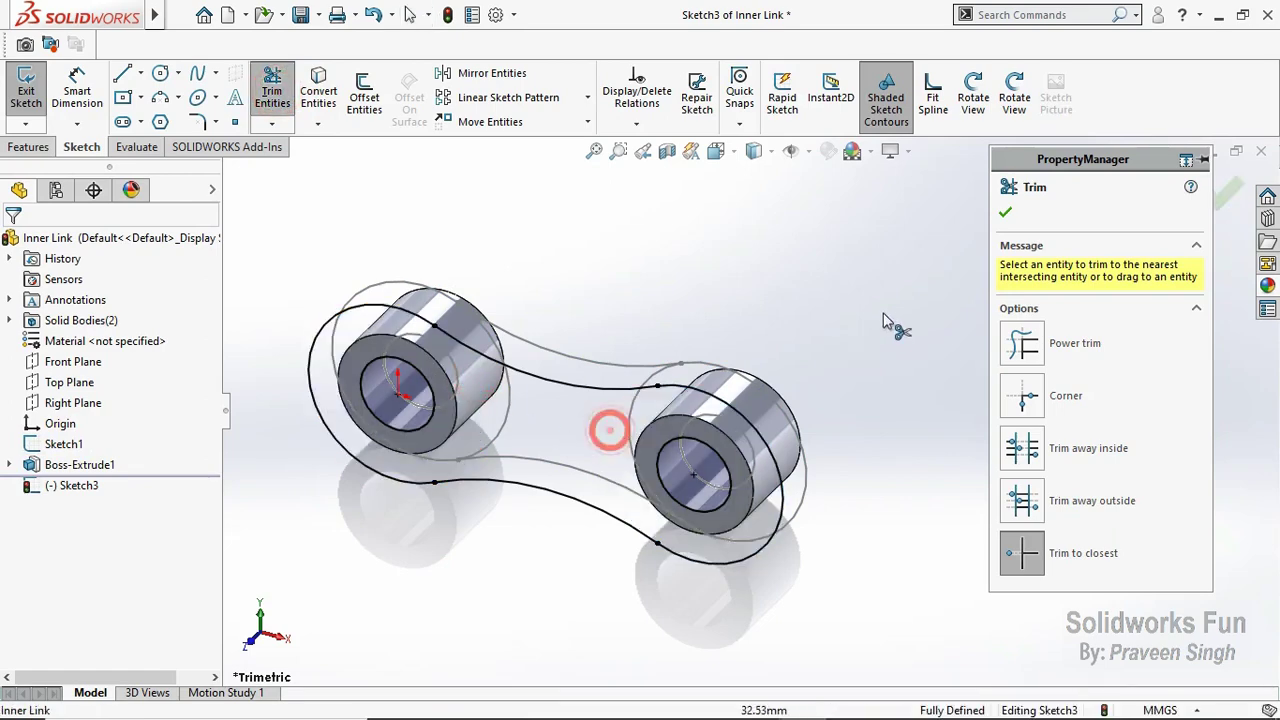
left_click(1005, 212)
Step: Extrude the outline into a 1.25 mm plate and save the part
left_click(30, 147)
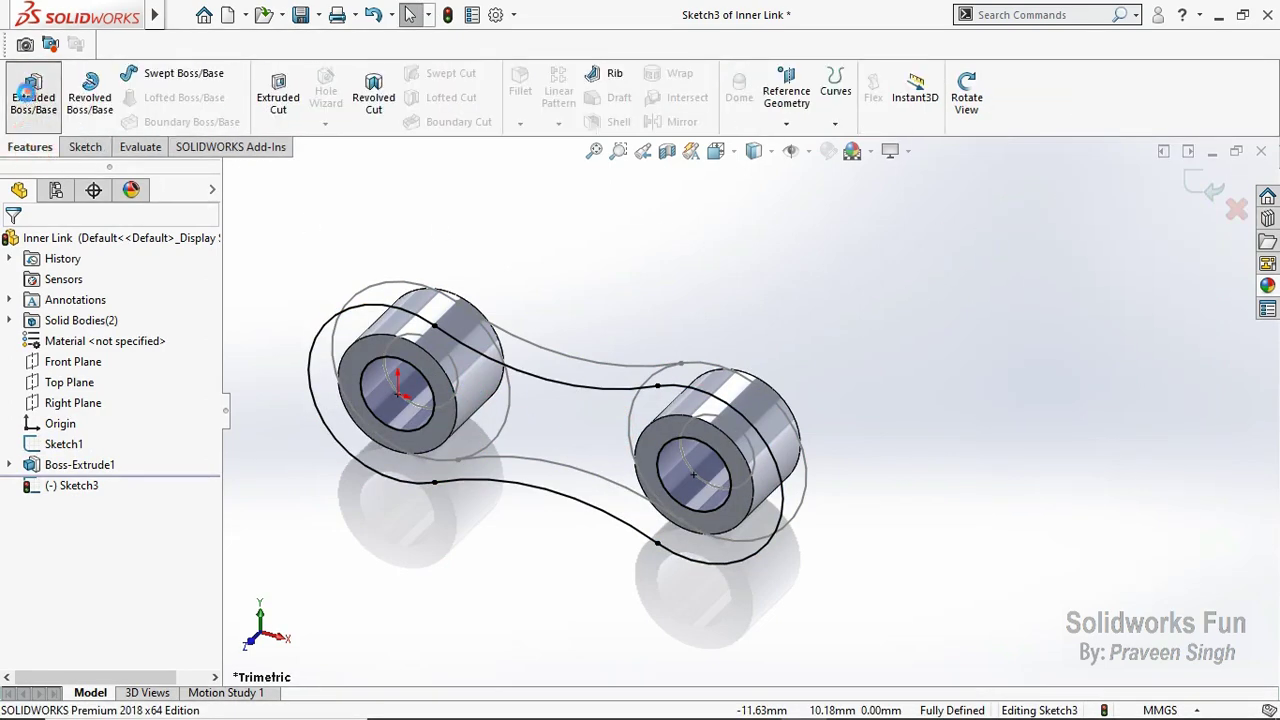
left_click(33, 95)
type("1.25")
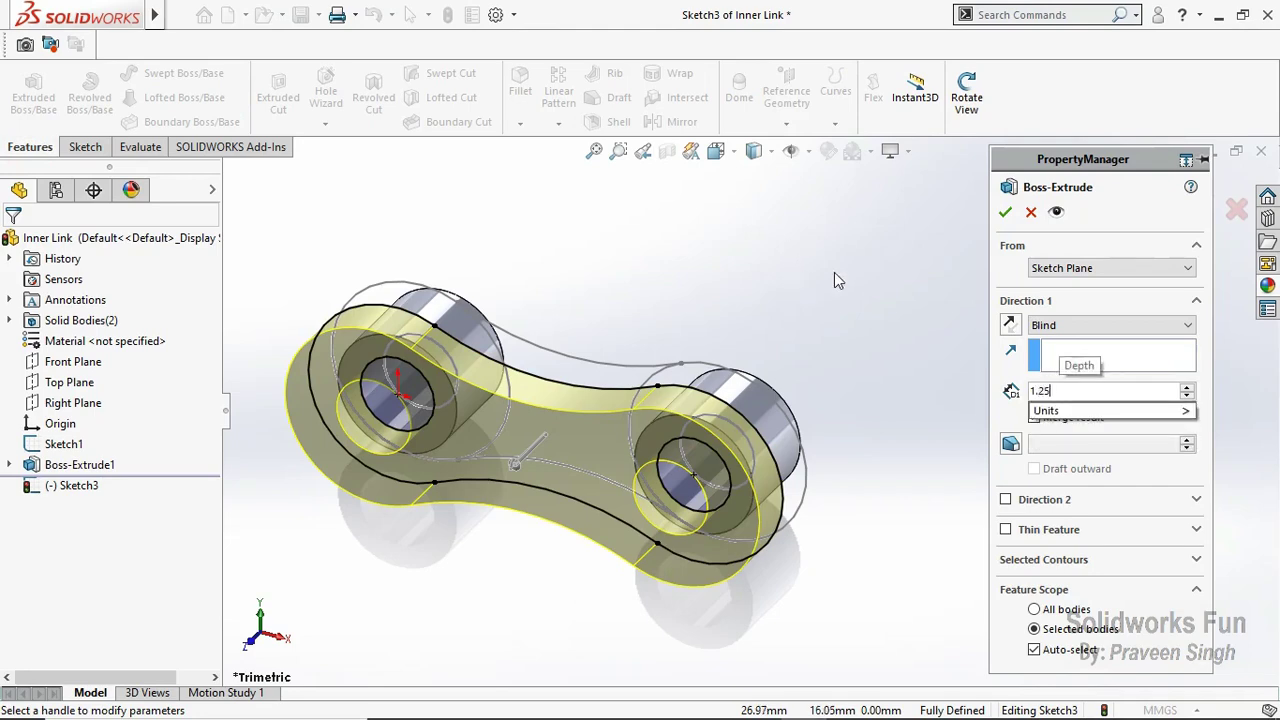
key("Return")
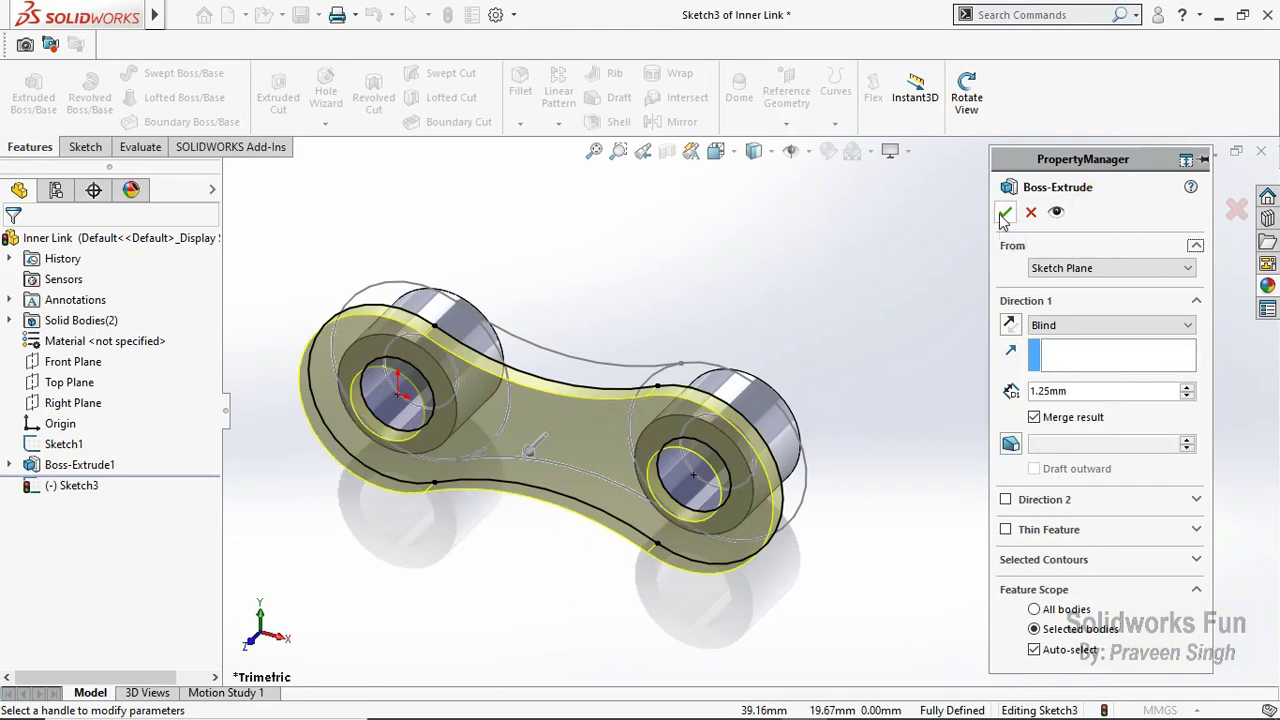
left_click(1003, 216)
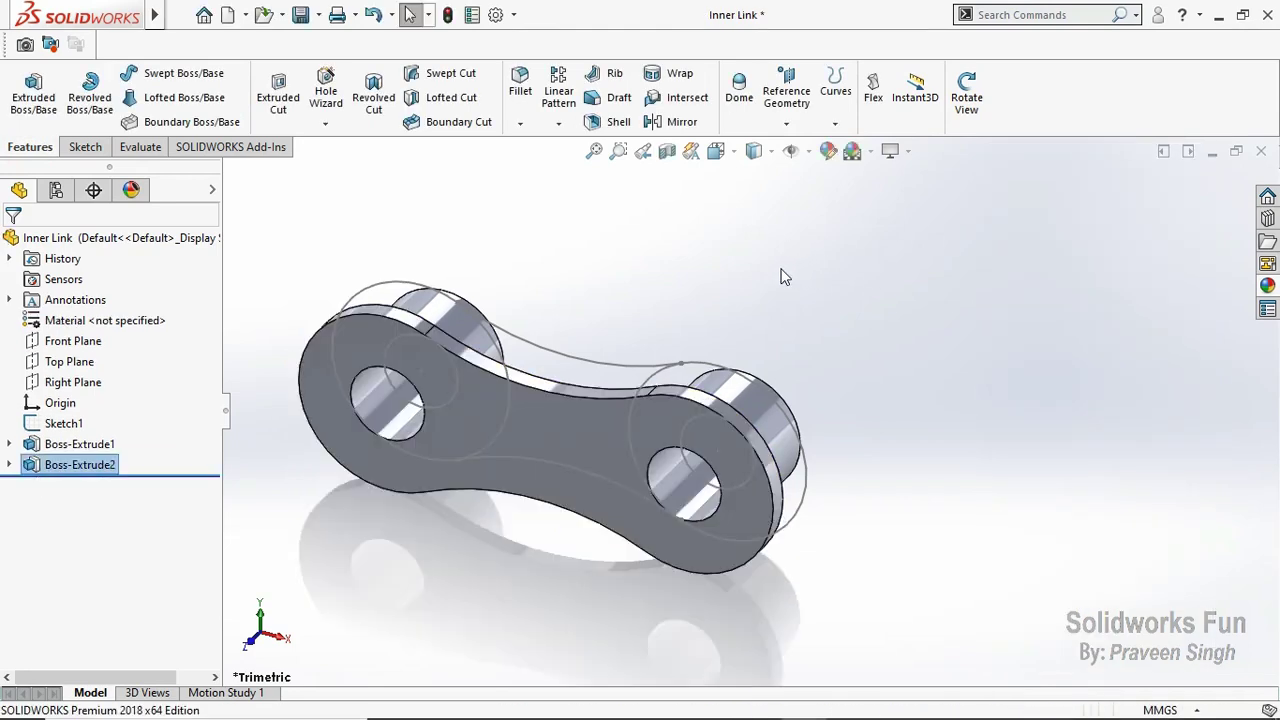
left_click(300, 20)
Step: Orbit to the back boss face and sketch on it, converting the Sketch3 plate outline
left_click(966, 95)
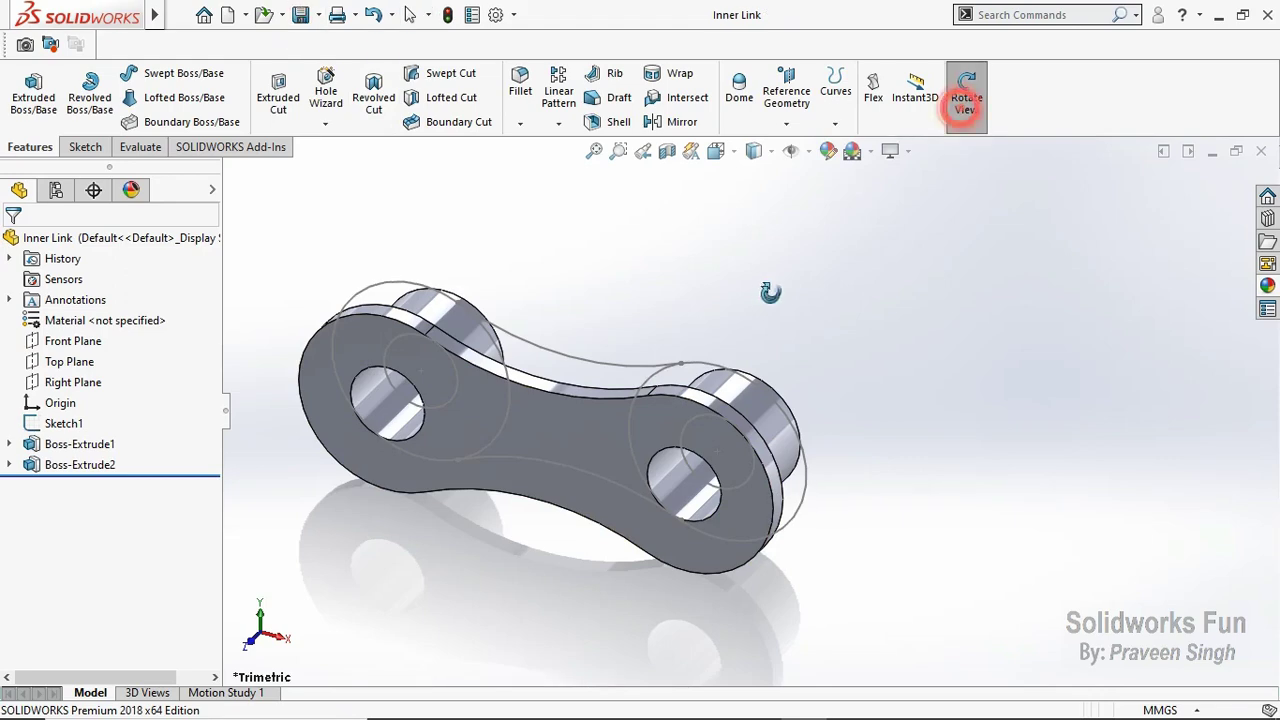
left_click_drag(771, 288, 904, 180)
key("Escape")
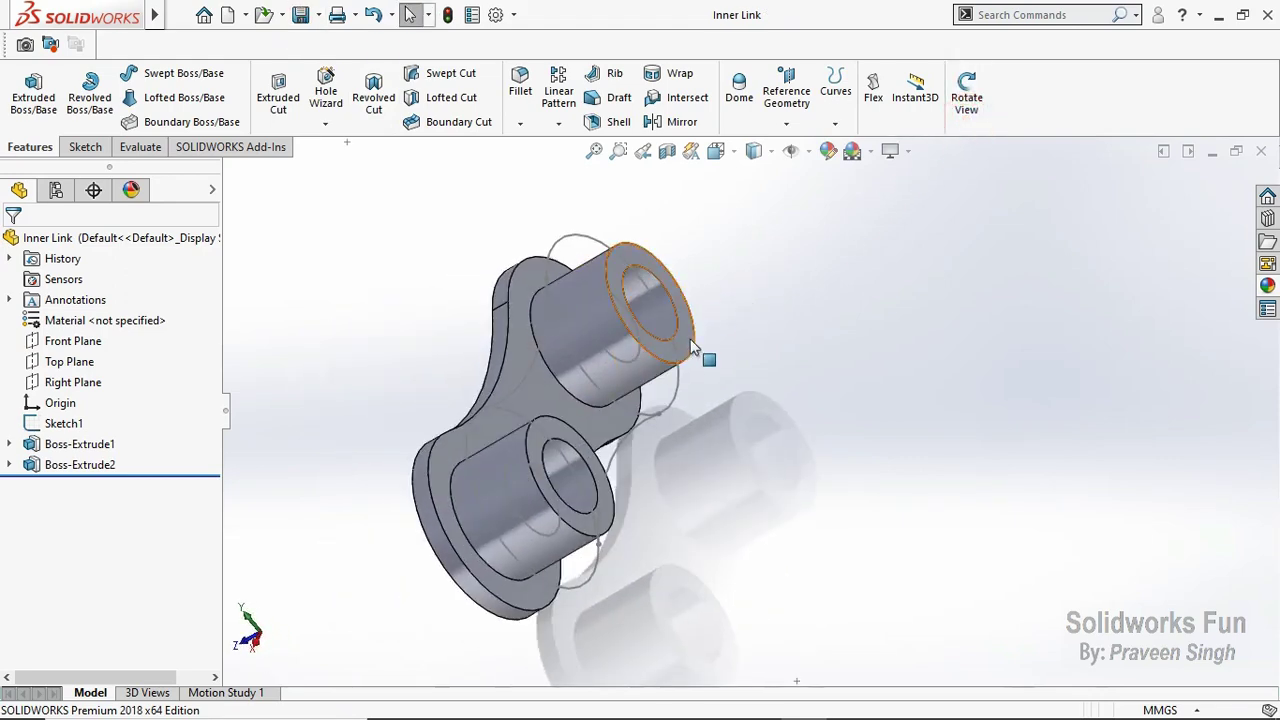
left_click(695, 345)
left_click(767, 290)
left_click(394, 386)
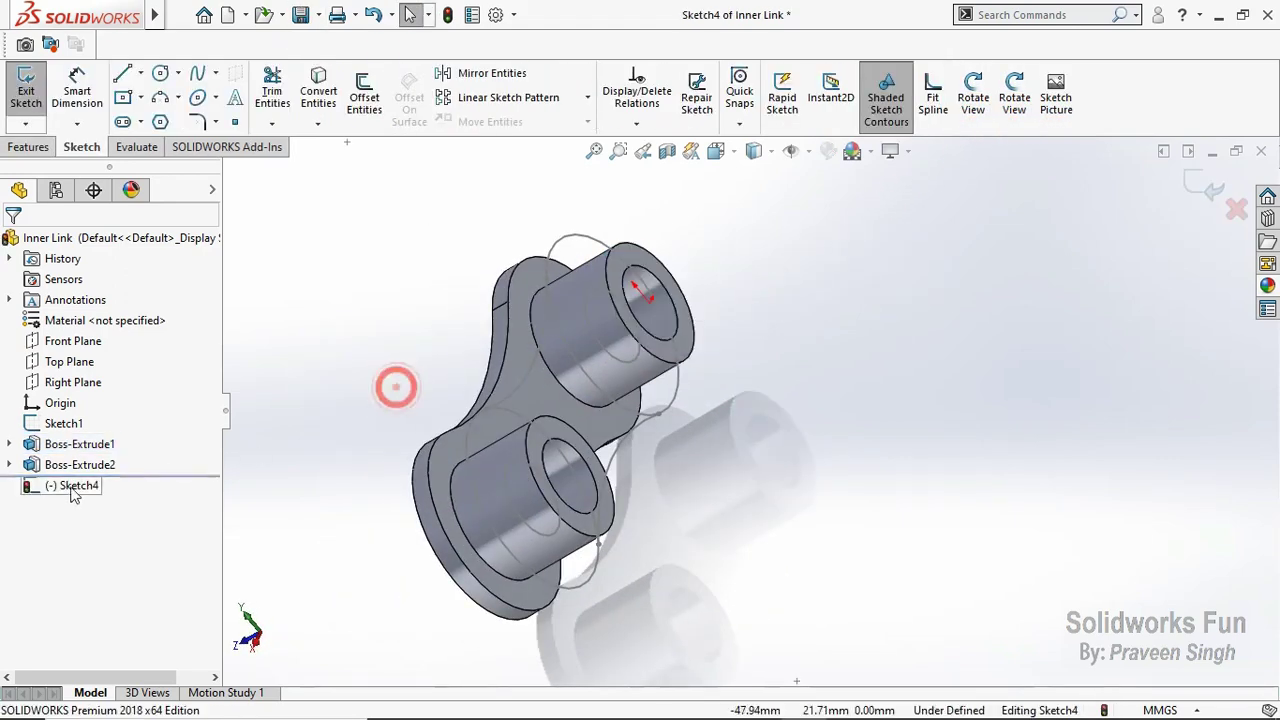
left_click(9, 464)
left_click(85, 485)
left_click(333, 100)
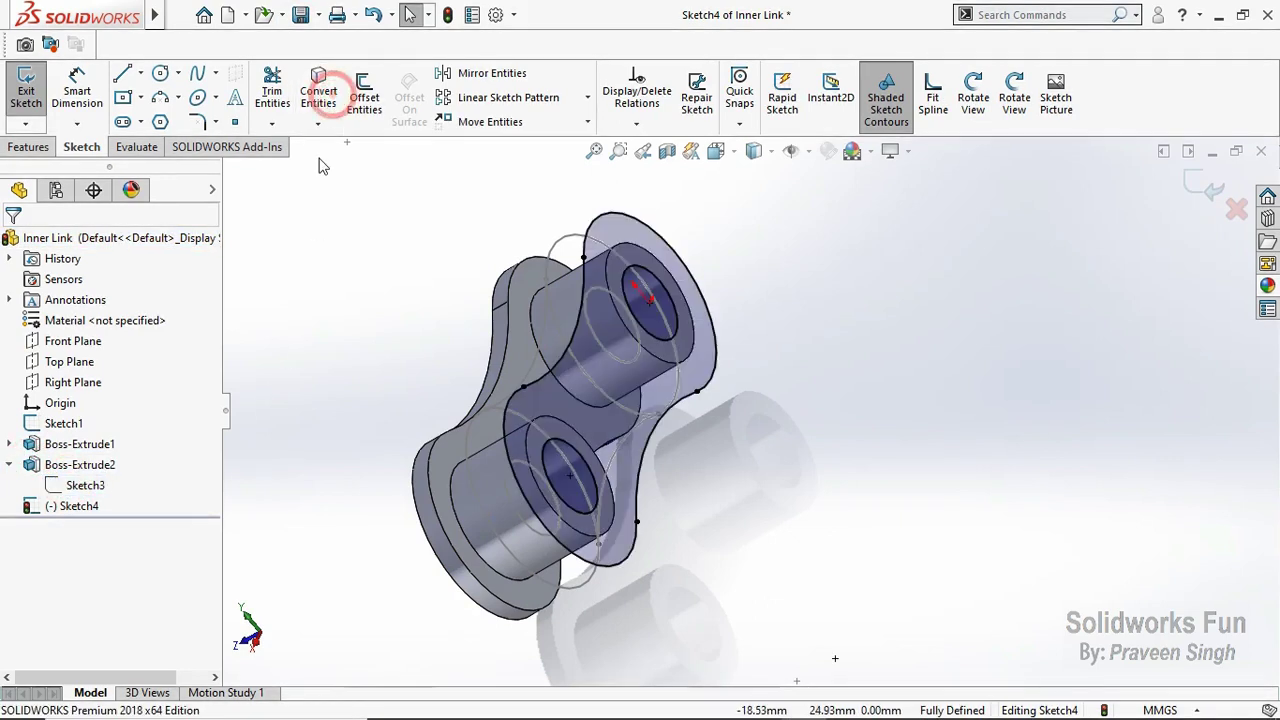
Step: Extrude the copied outline into the second link plate
left_click(28, 147)
left_click(33, 95)
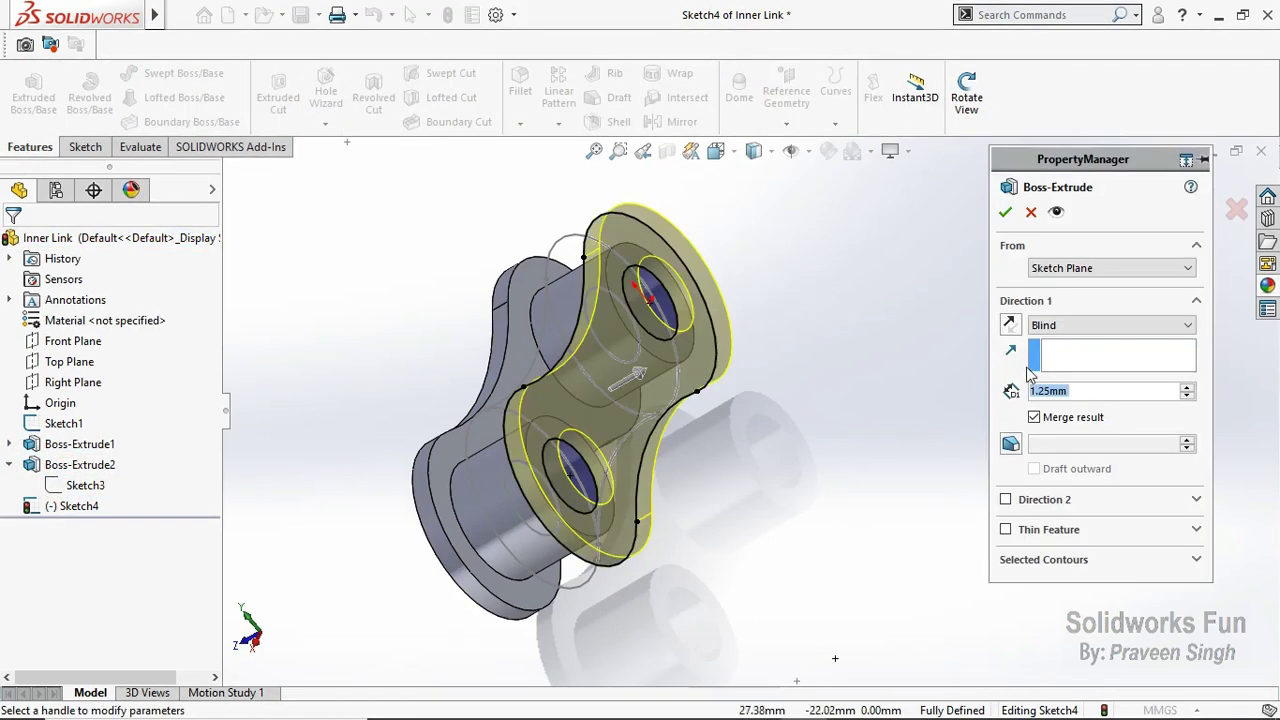
left_click(1005, 212)
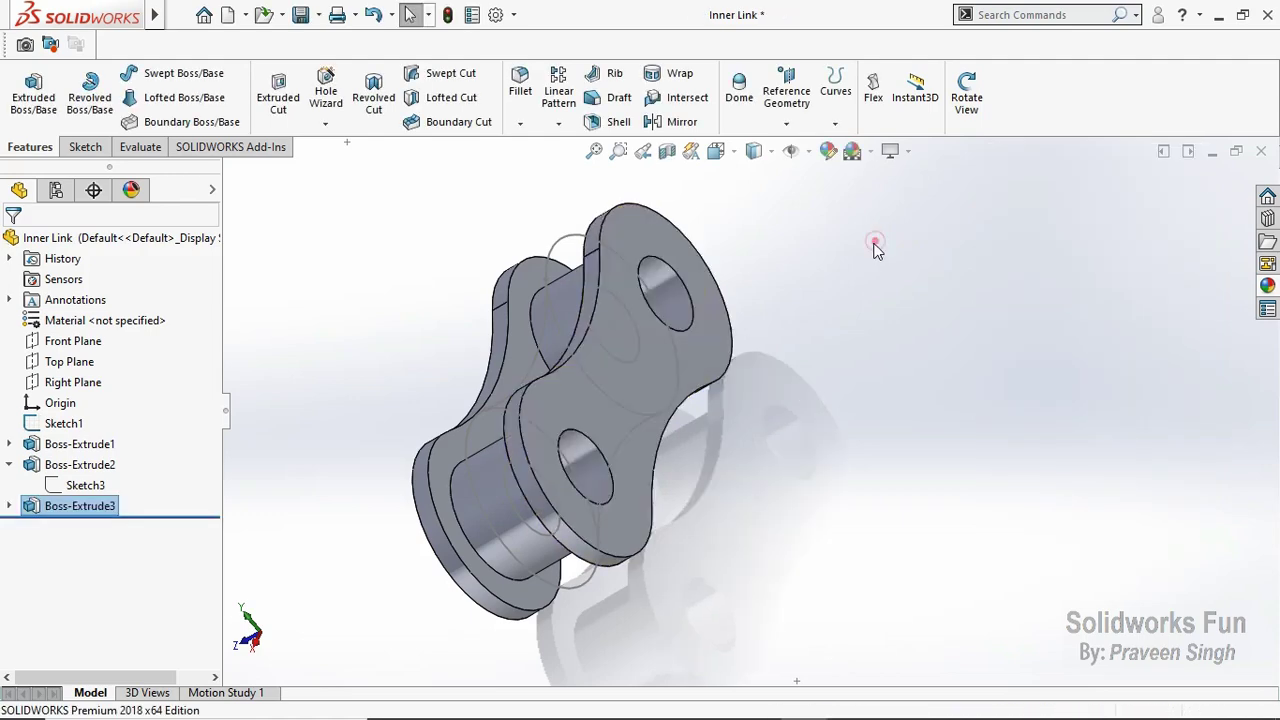
left_click(9, 465)
Step: Orbit the view to see the whole link and save the part
left_click(966, 95)
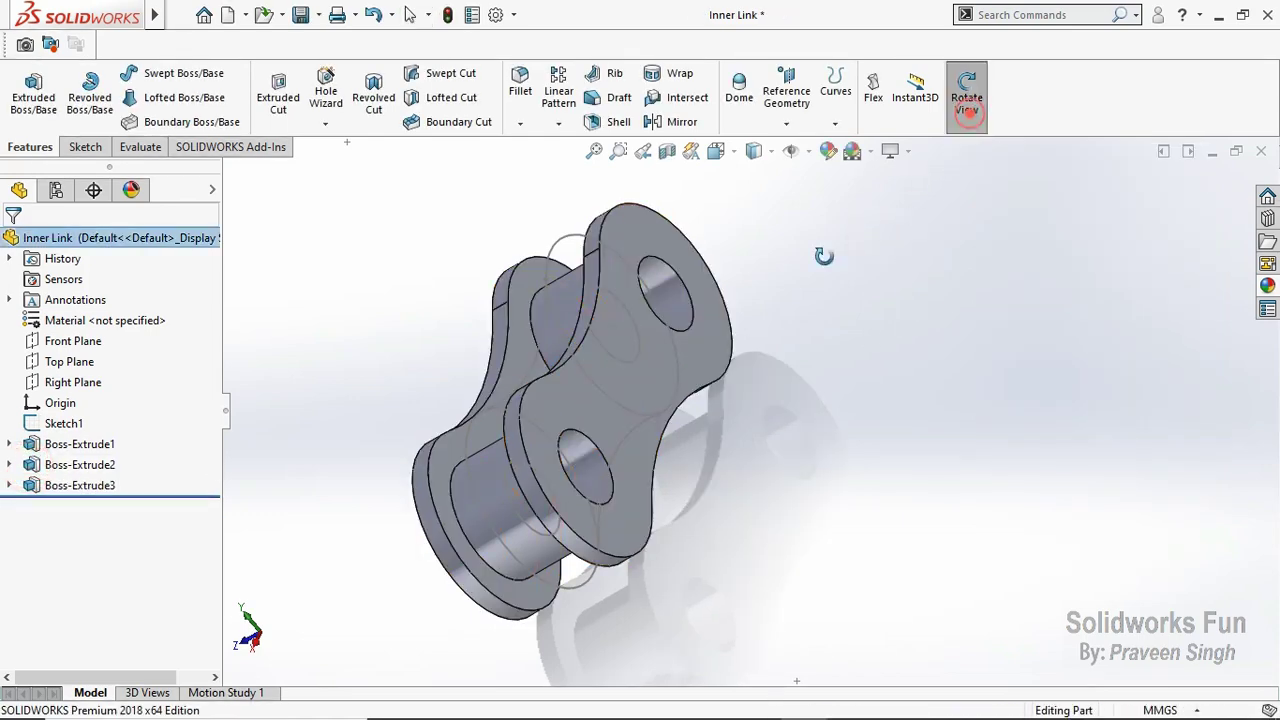
mouse_move(823, 251)
left_mouse_down()
mouse_move(871, 289)
mouse_move(755, 286)
left_mouse_up()
left_click(300, 16)
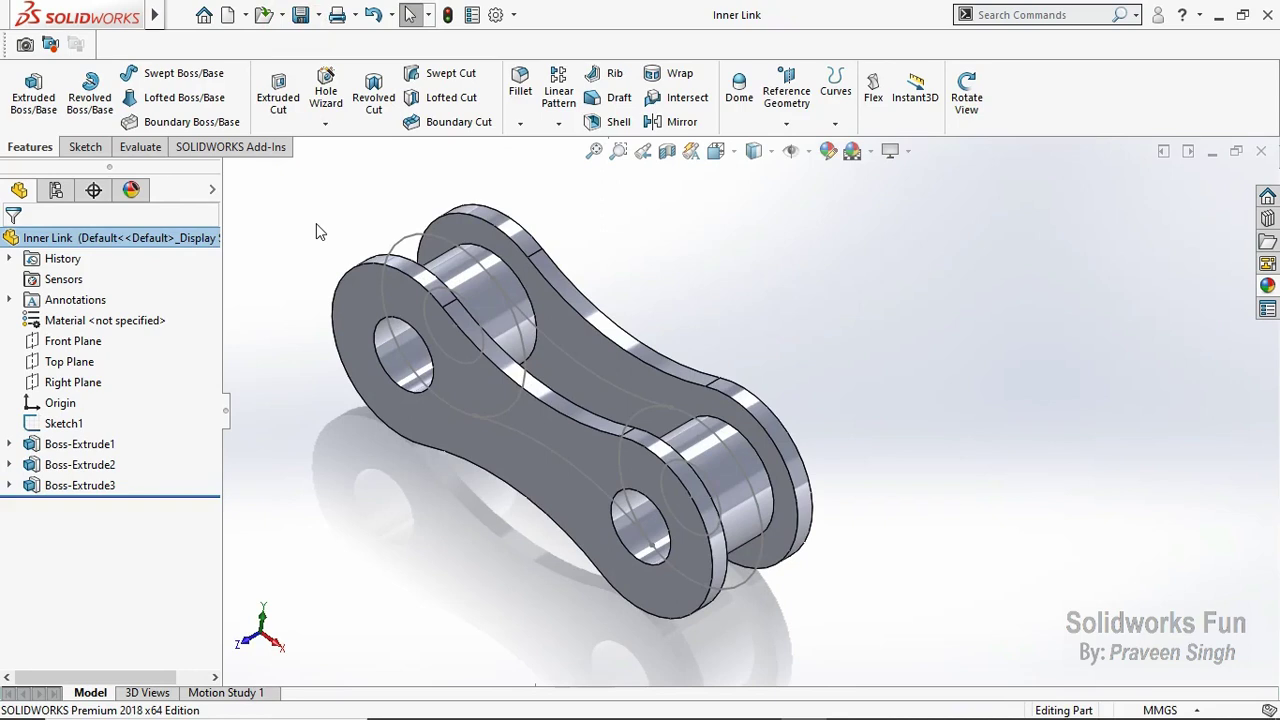
Step: Apply a 0.15 mm fillet to both plate faces and both pin-hole faces, then save
left_click(520, 123)
left_click(540, 146)
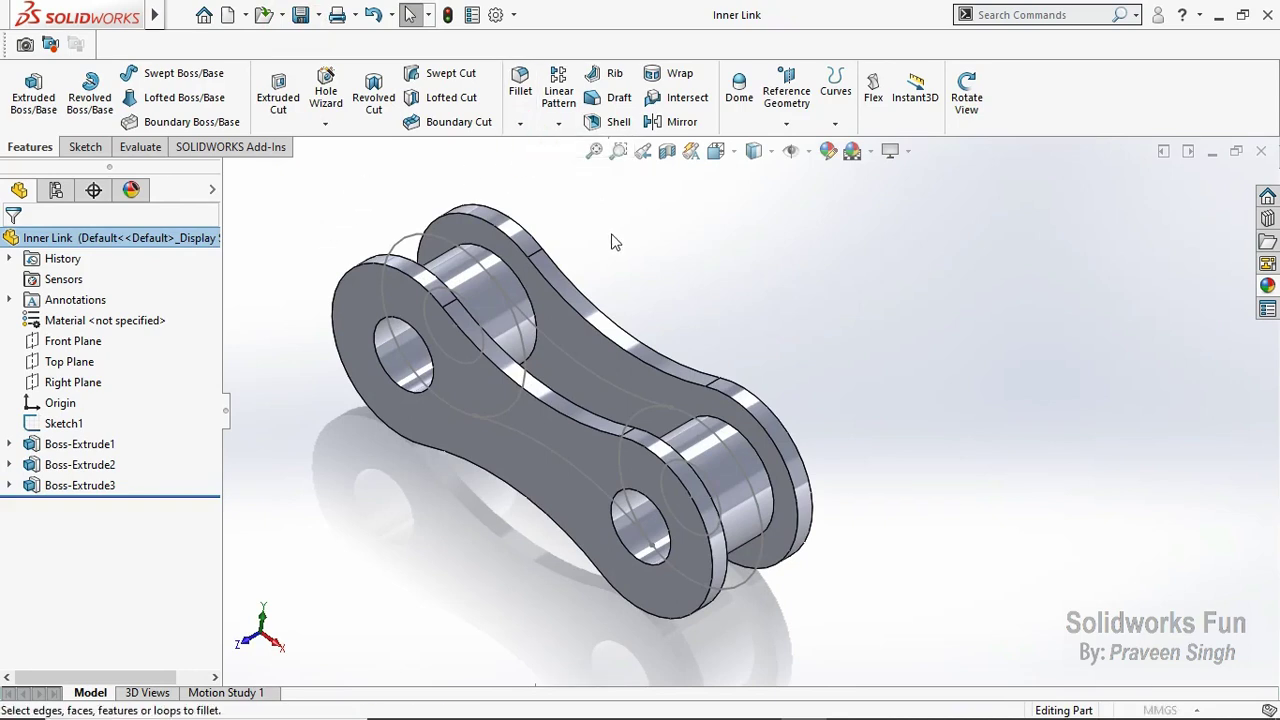
type("0.15")
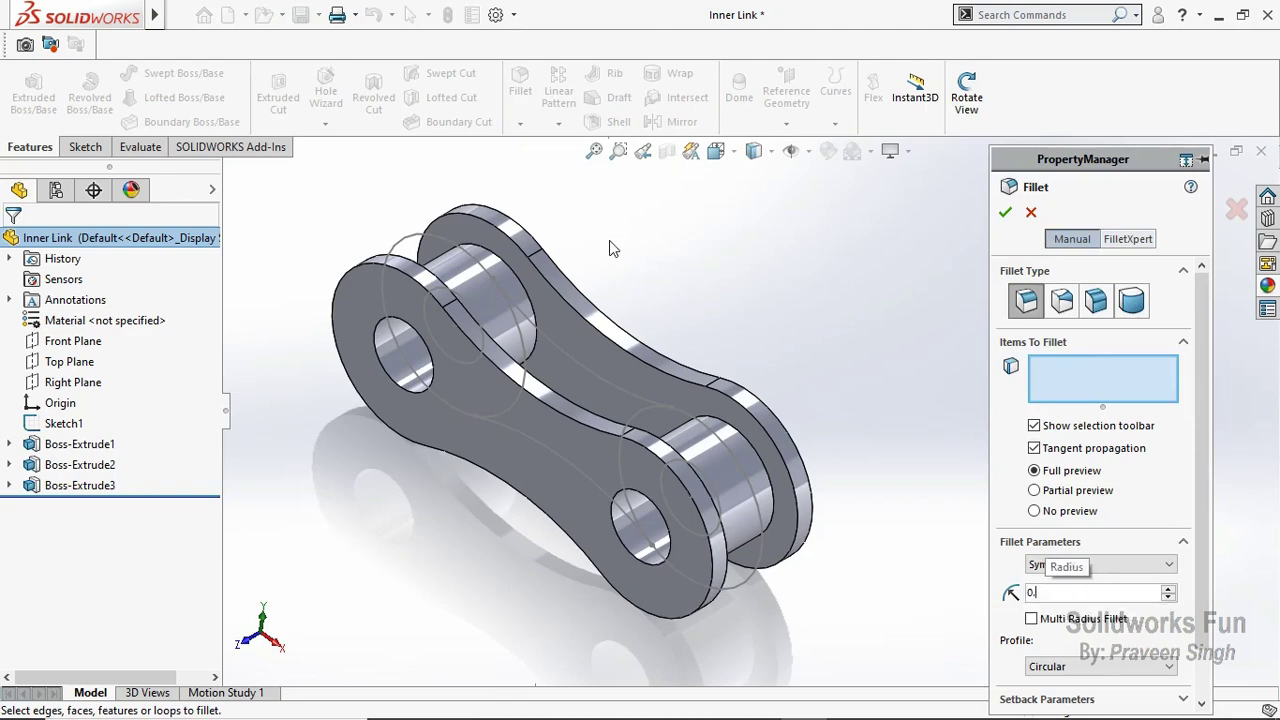
left_click(786, 279)
left_click_drag(1027, 158, 962, 108)
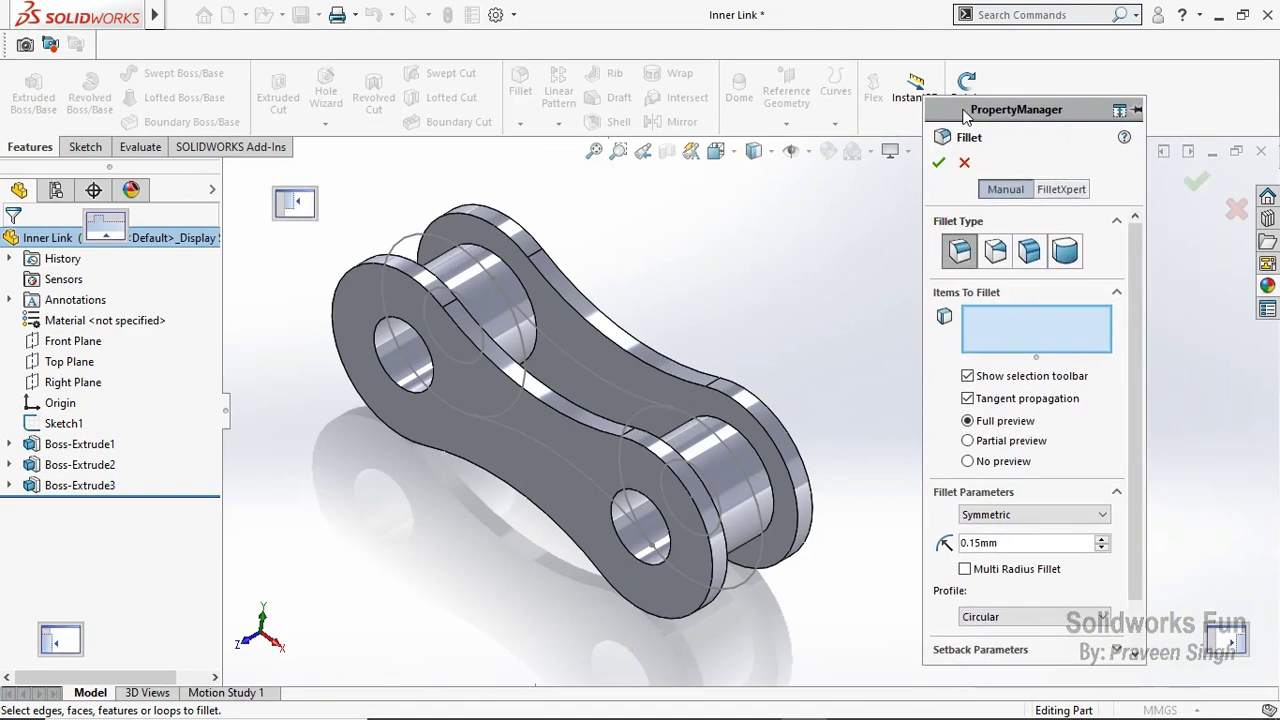
left_click(481, 354)
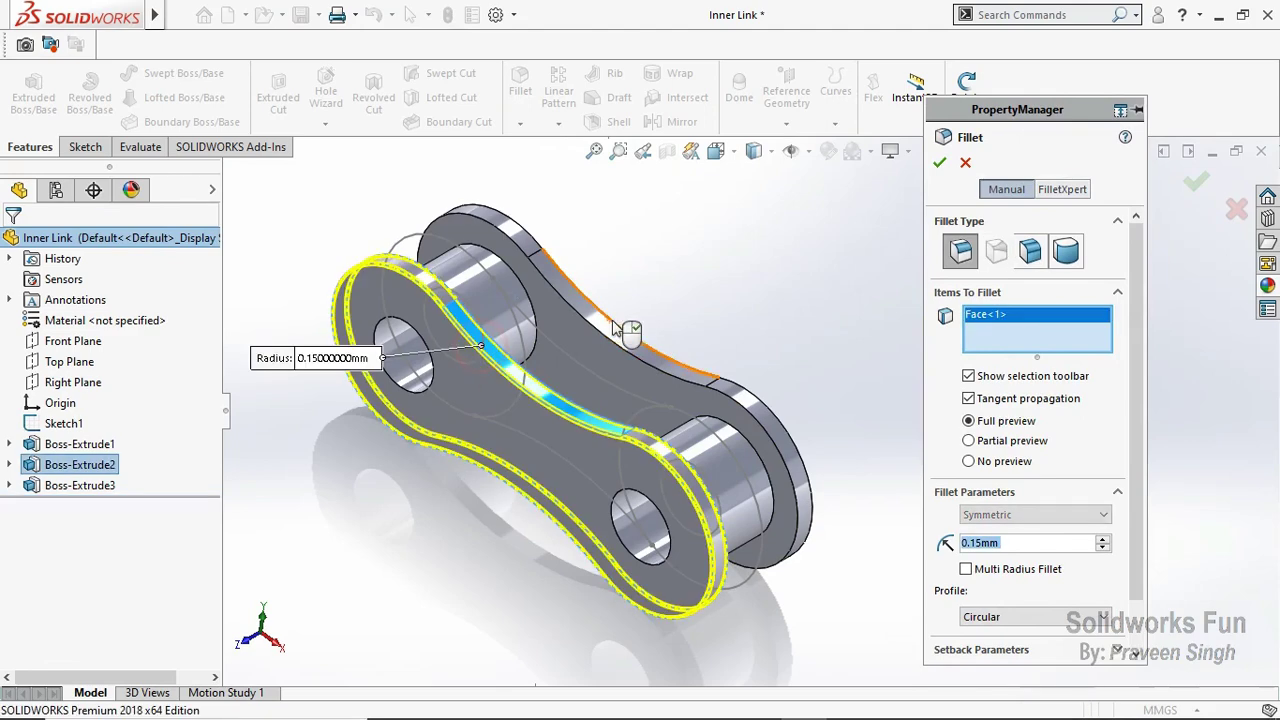
left_click(527, 332)
left_click(415, 390)
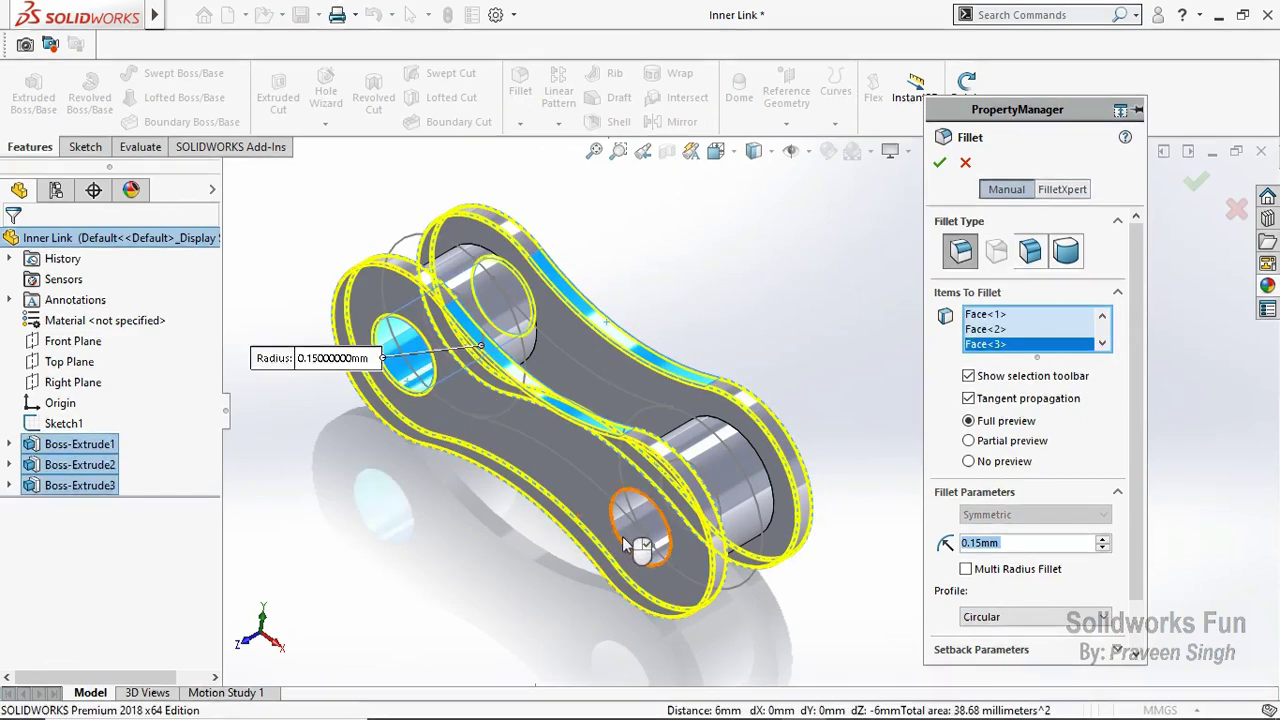
left_click(628, 537)
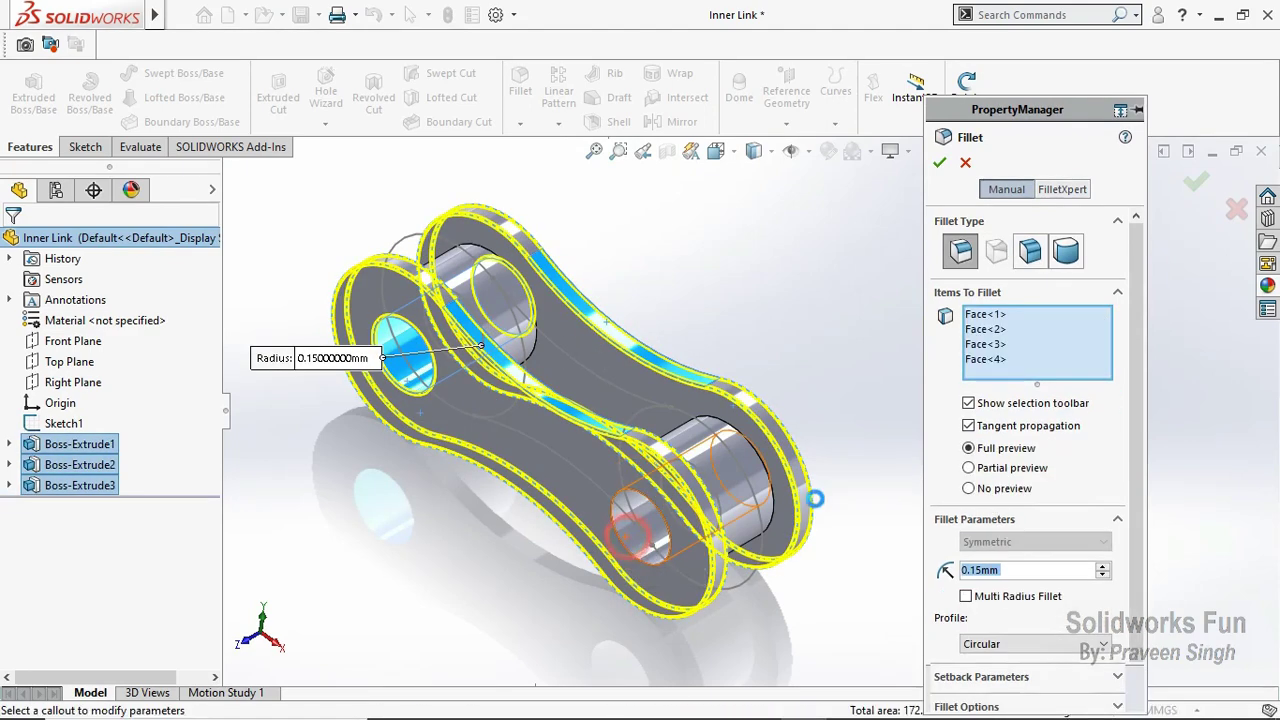
left_click(940, 155)
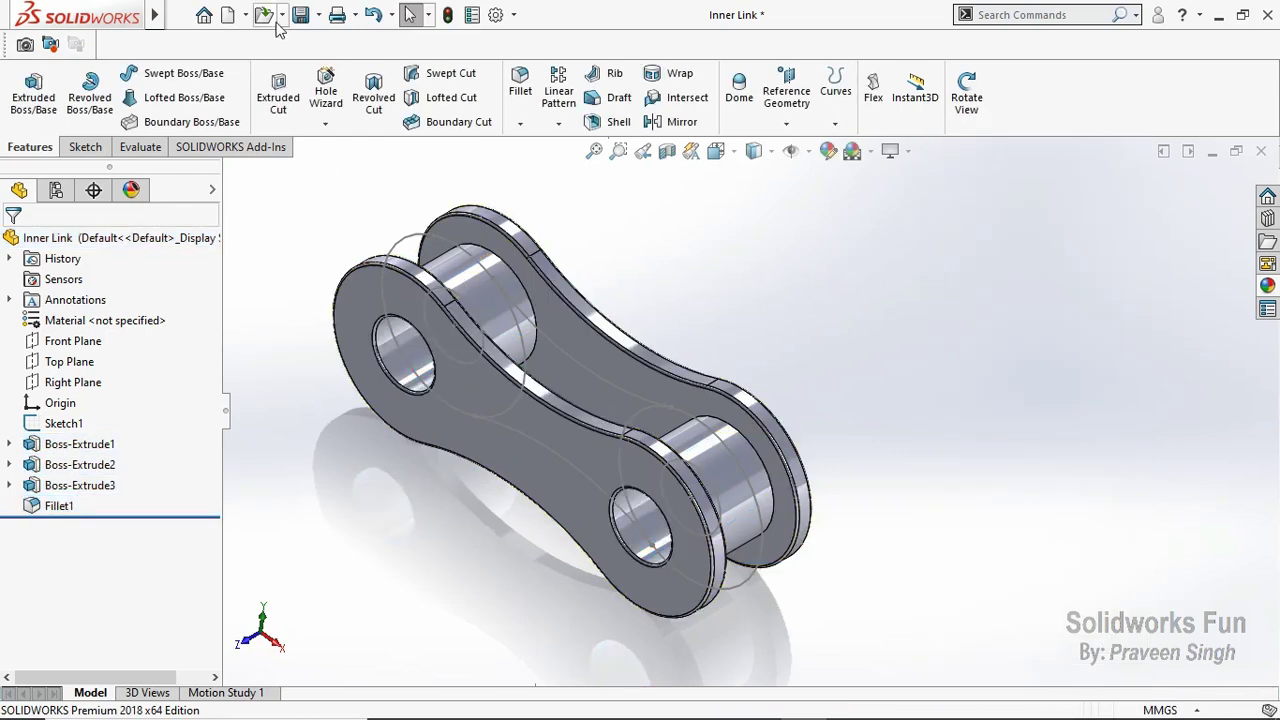
left_click(300, 16)
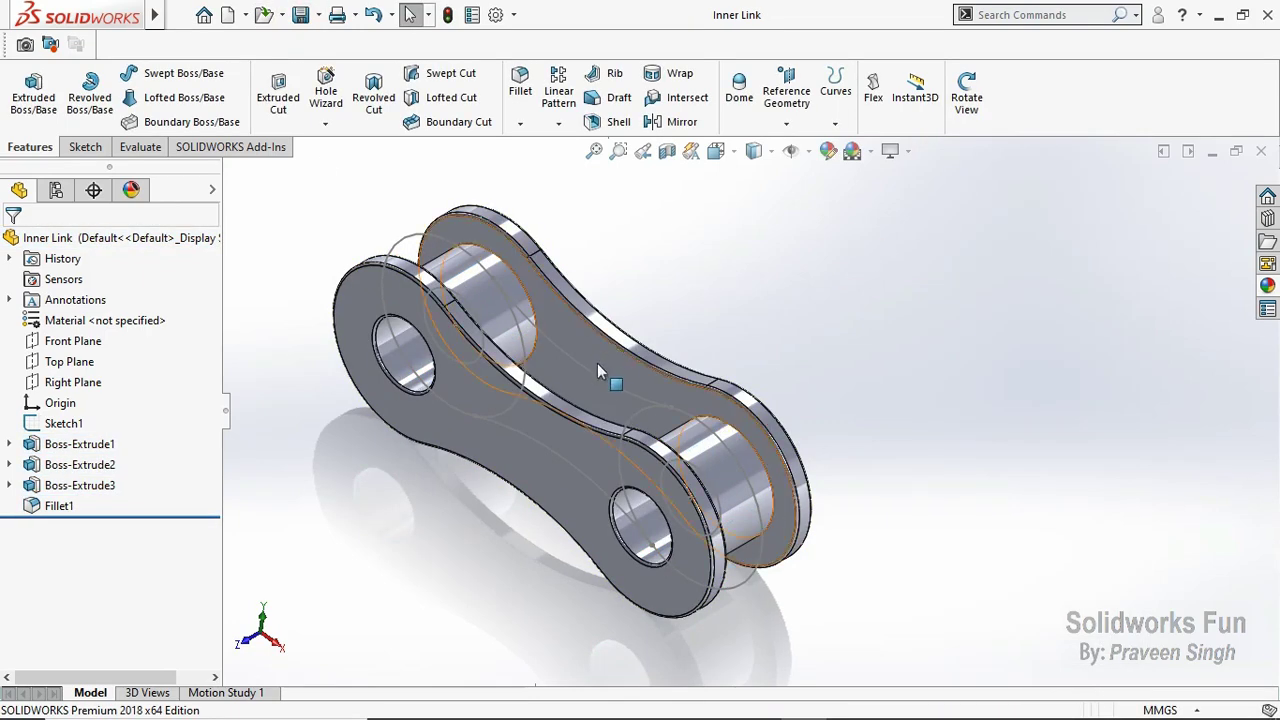
Step: Create a reference plane midway between the two inner plate faces
left_click(513, 437)
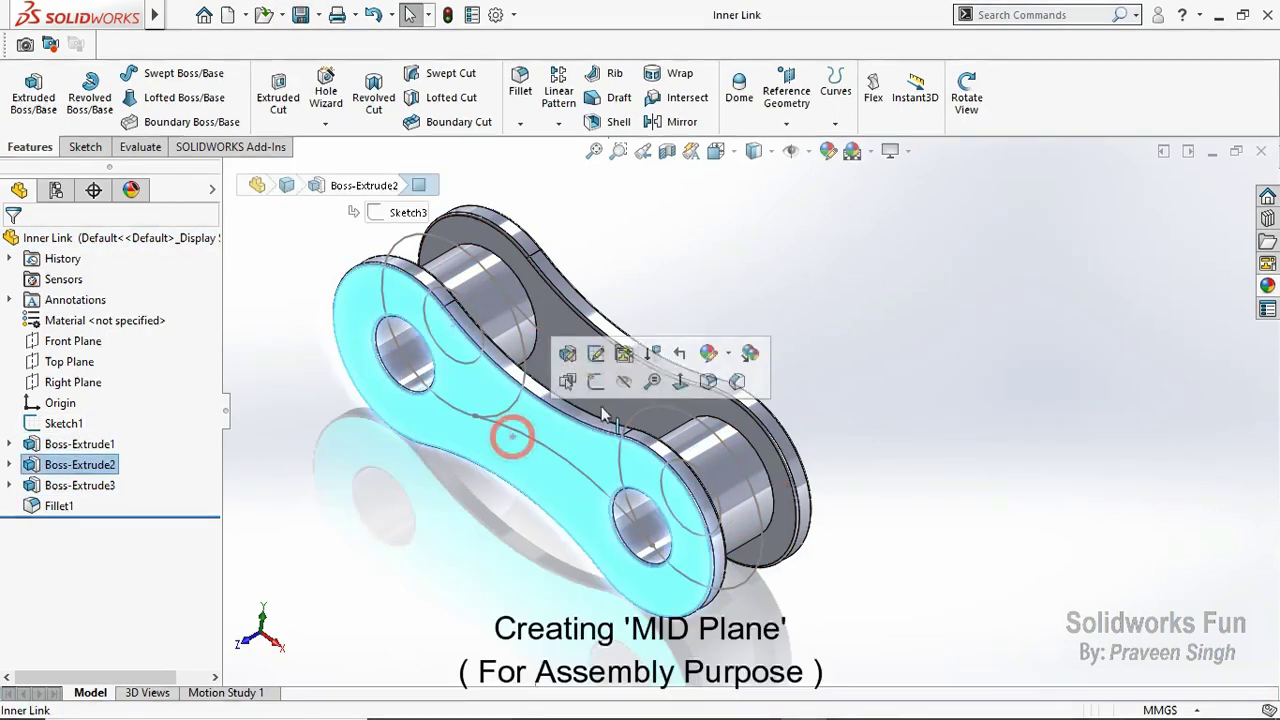
left_click(980, 112)
left_click_drag(838, 252, 780, 264)
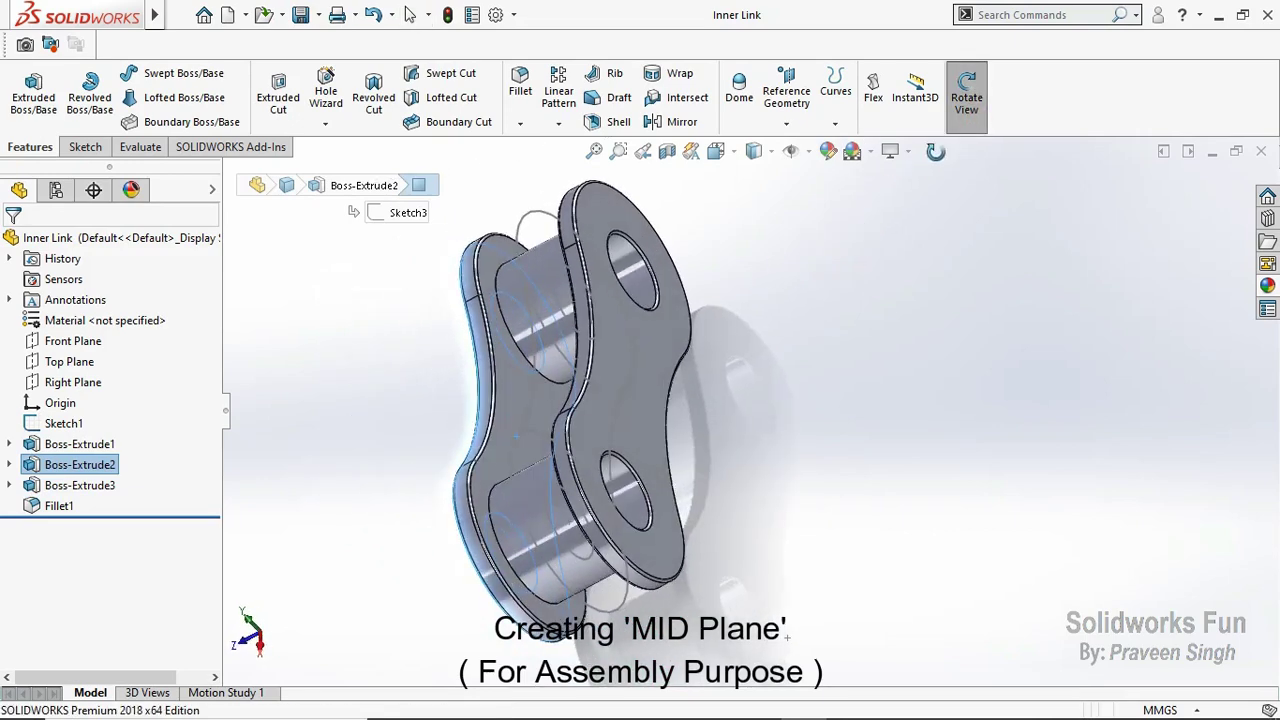
left_click(975, 110)
left_click(674, 335, "ctrl")
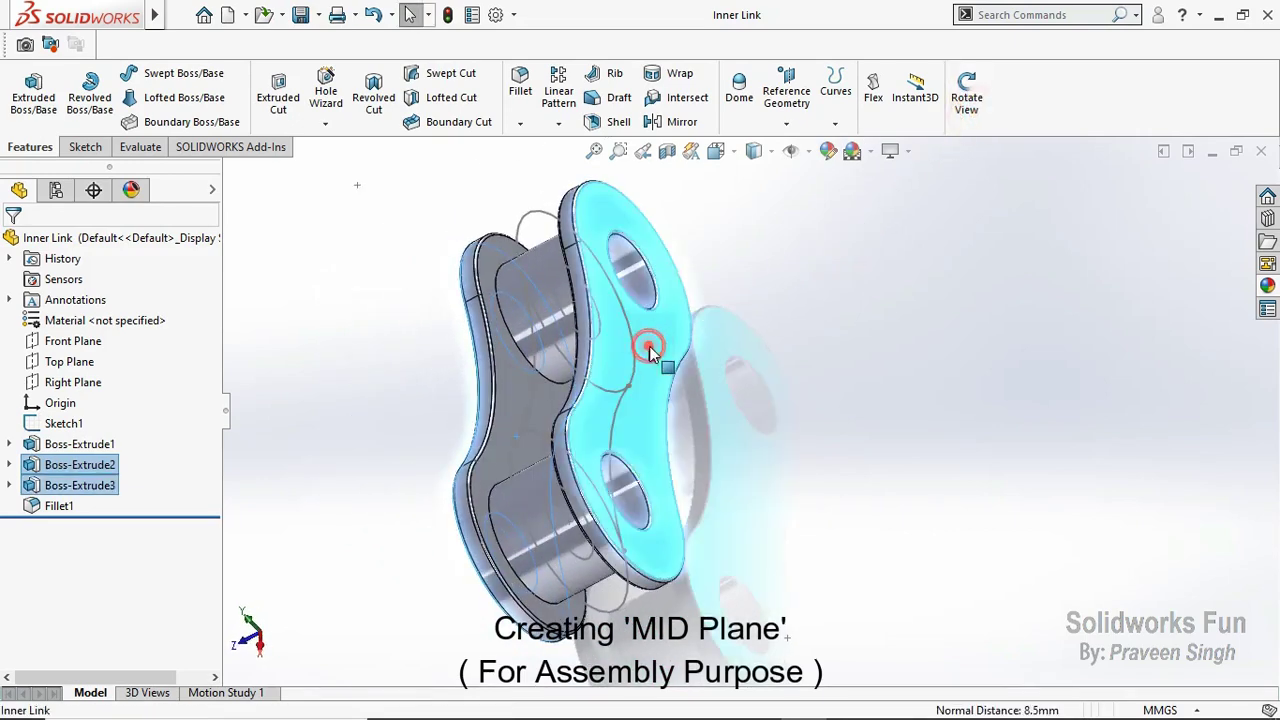
left_click(786, 95)
left_click(795, 150)
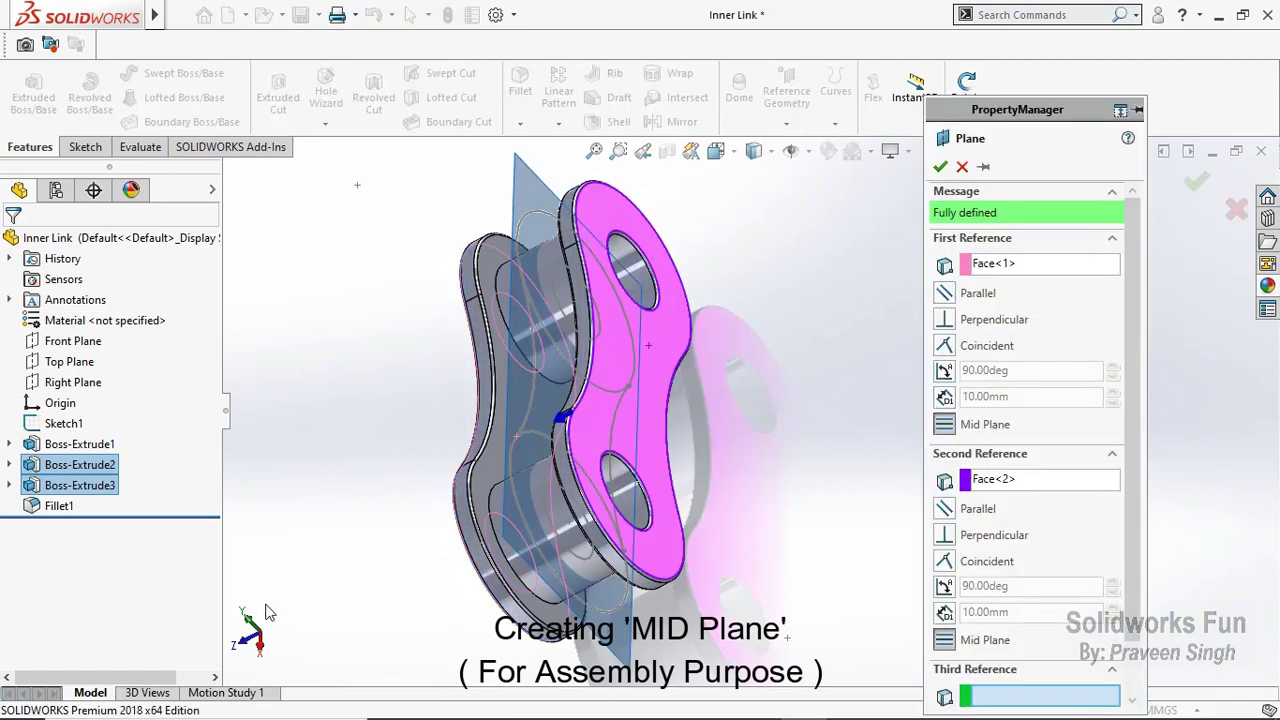
key("ctrl+5")
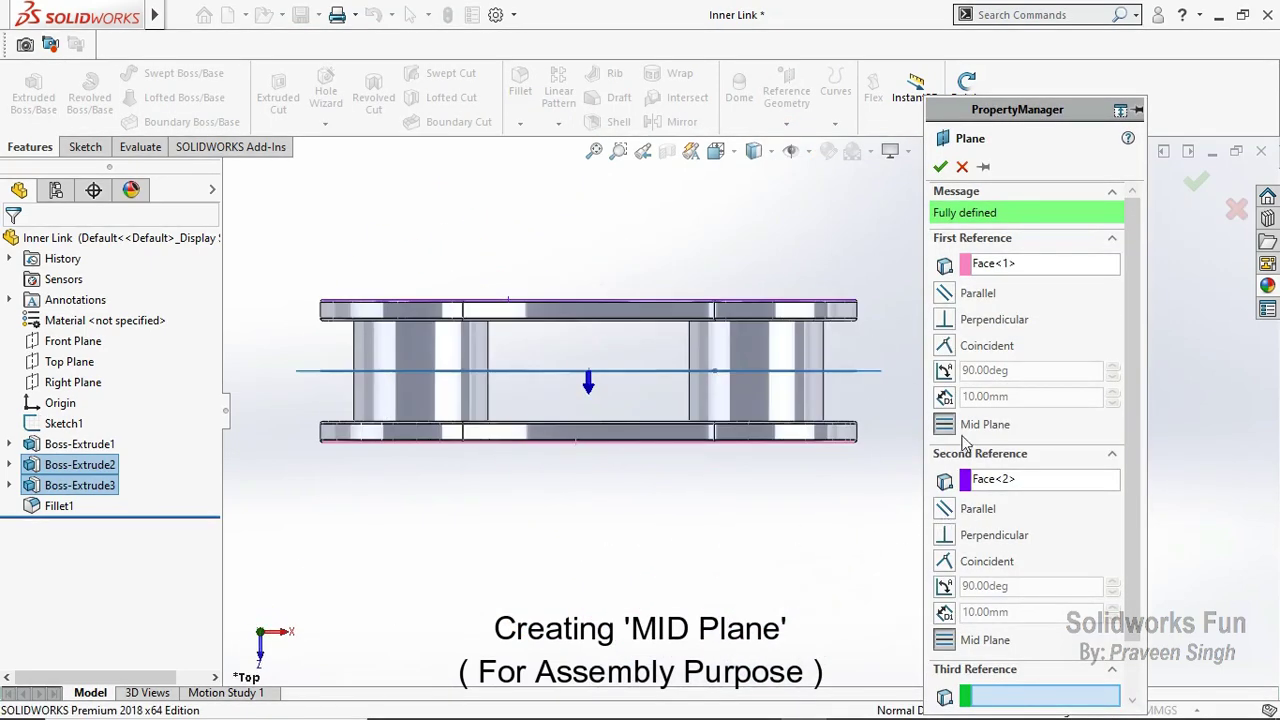
left_click(940, 166)
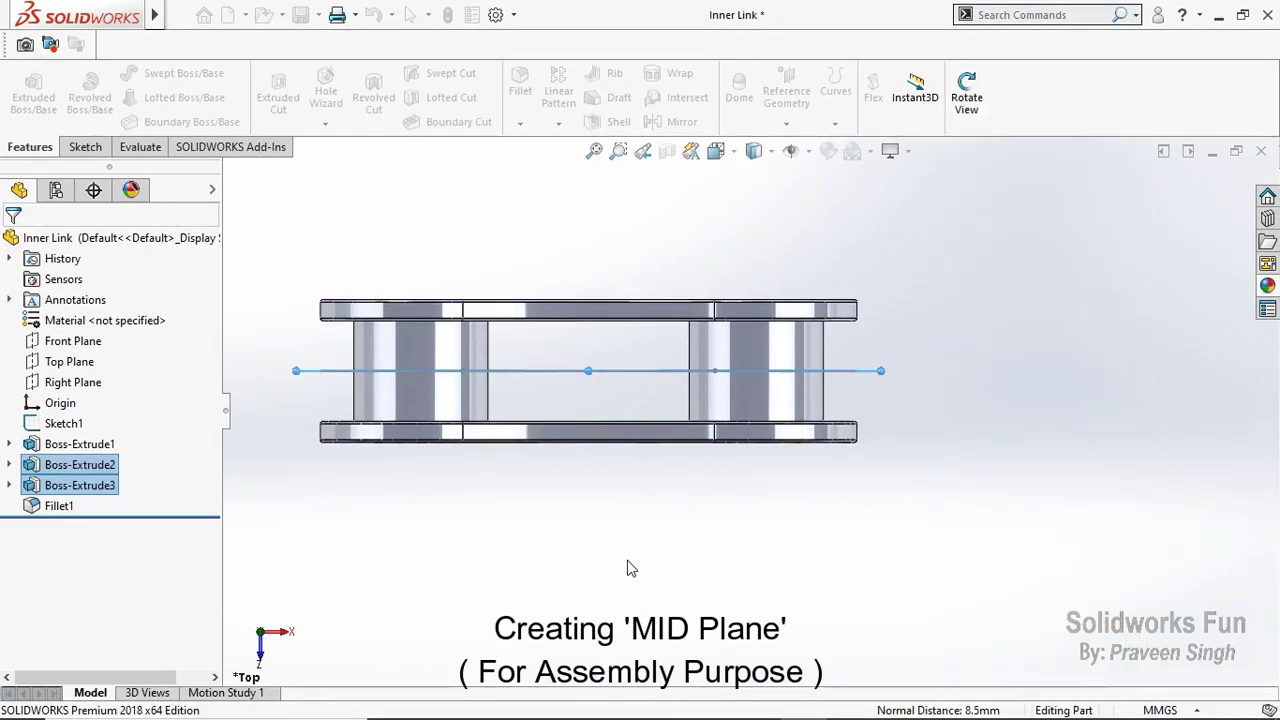
Step: Rename Plane1 to 'MID Plane' and start a new sketch on it
left_click(261, 656)
left_click(88, 527)
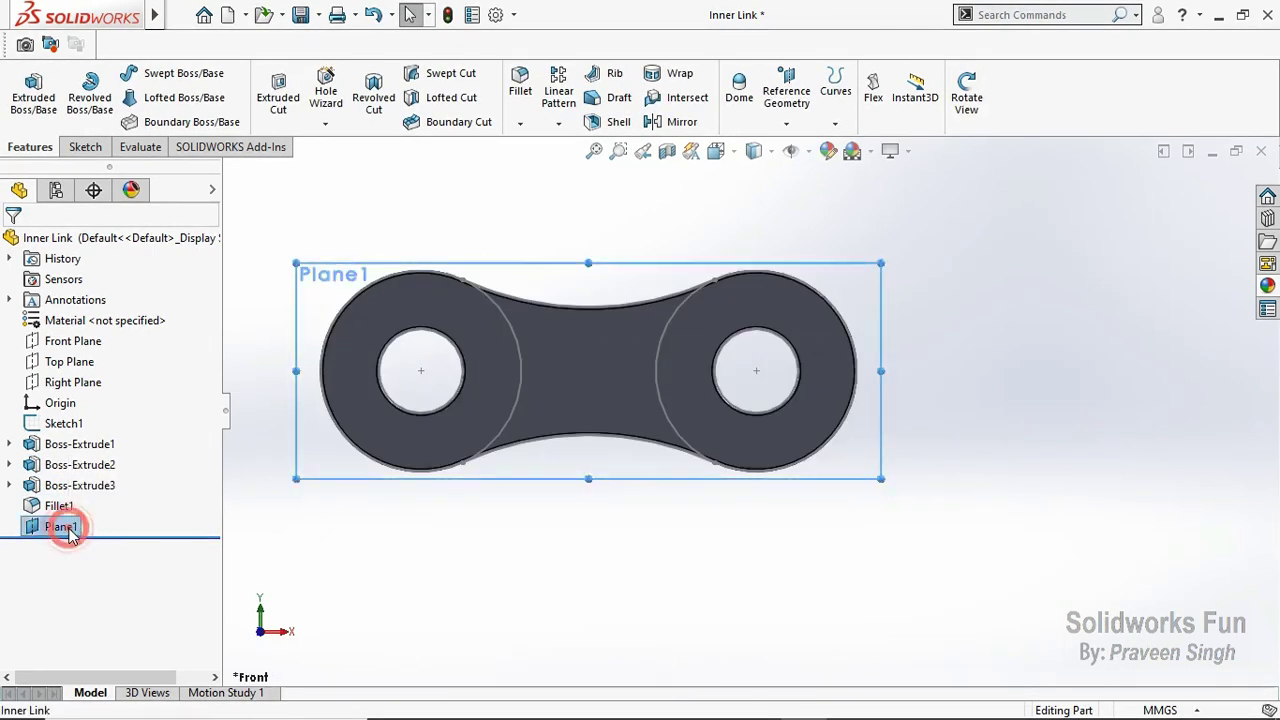
left_click(70, 530)
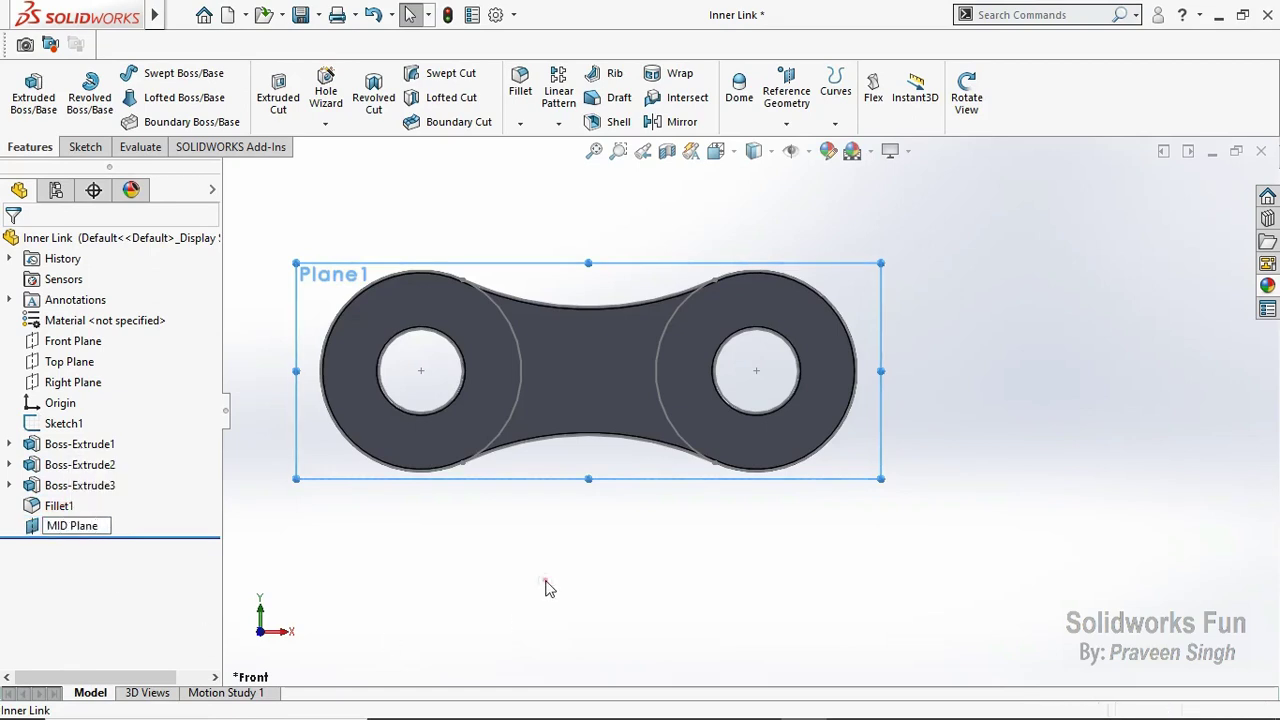
key("Return")
left_click(84, 536)
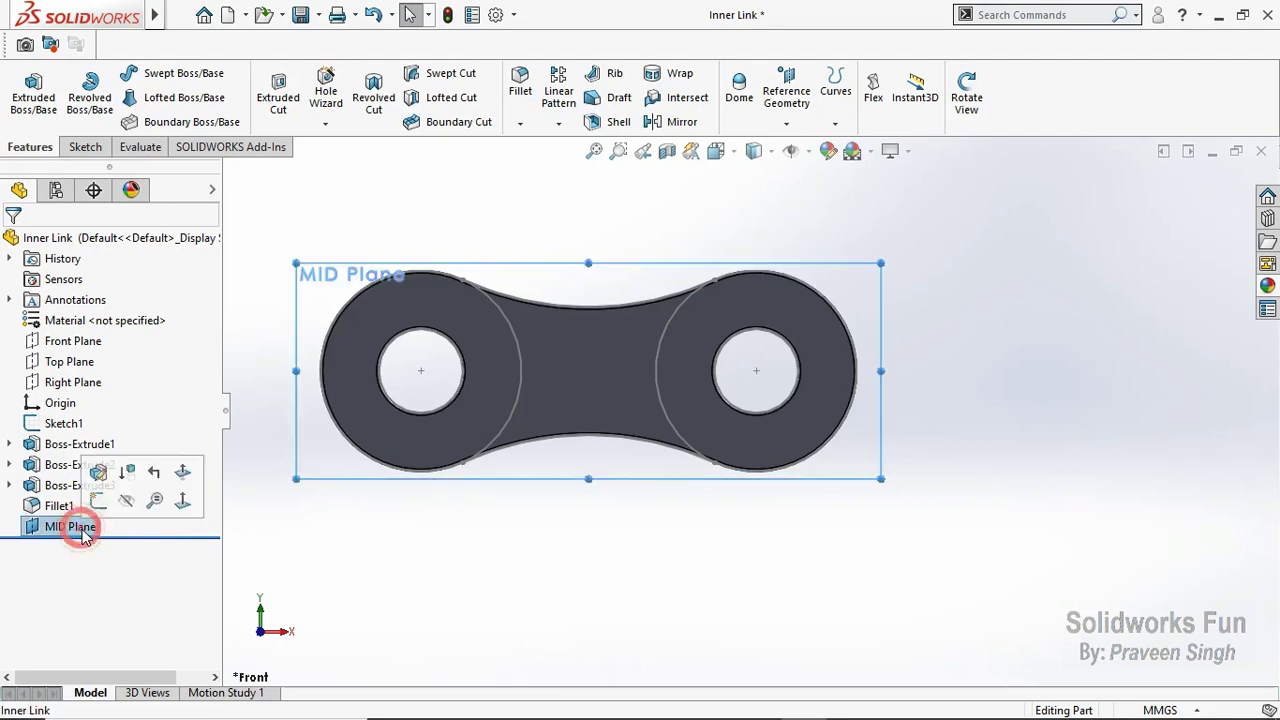
left_click(107, 503)
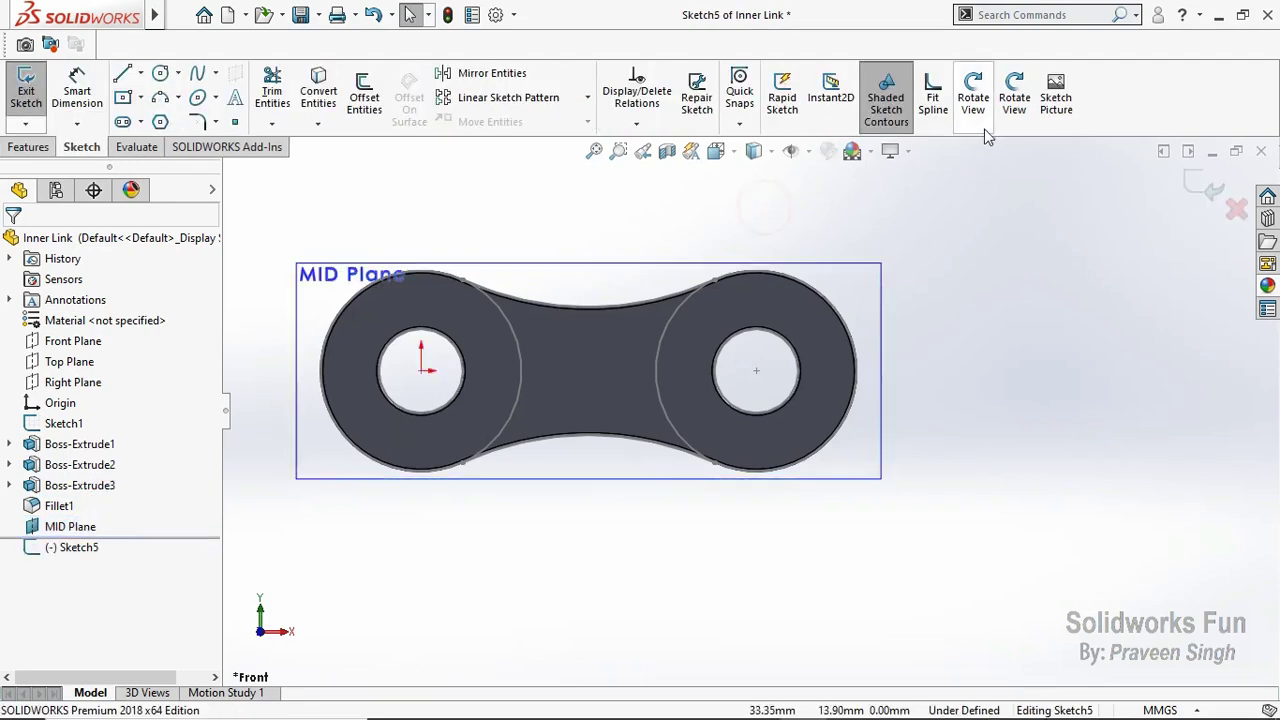
left_click(973, 97)
mouse_move(934, 208)
left_mouse_down()
mouse_move(941, 375)
mouse_move(935, 335)
left_mouse_up()
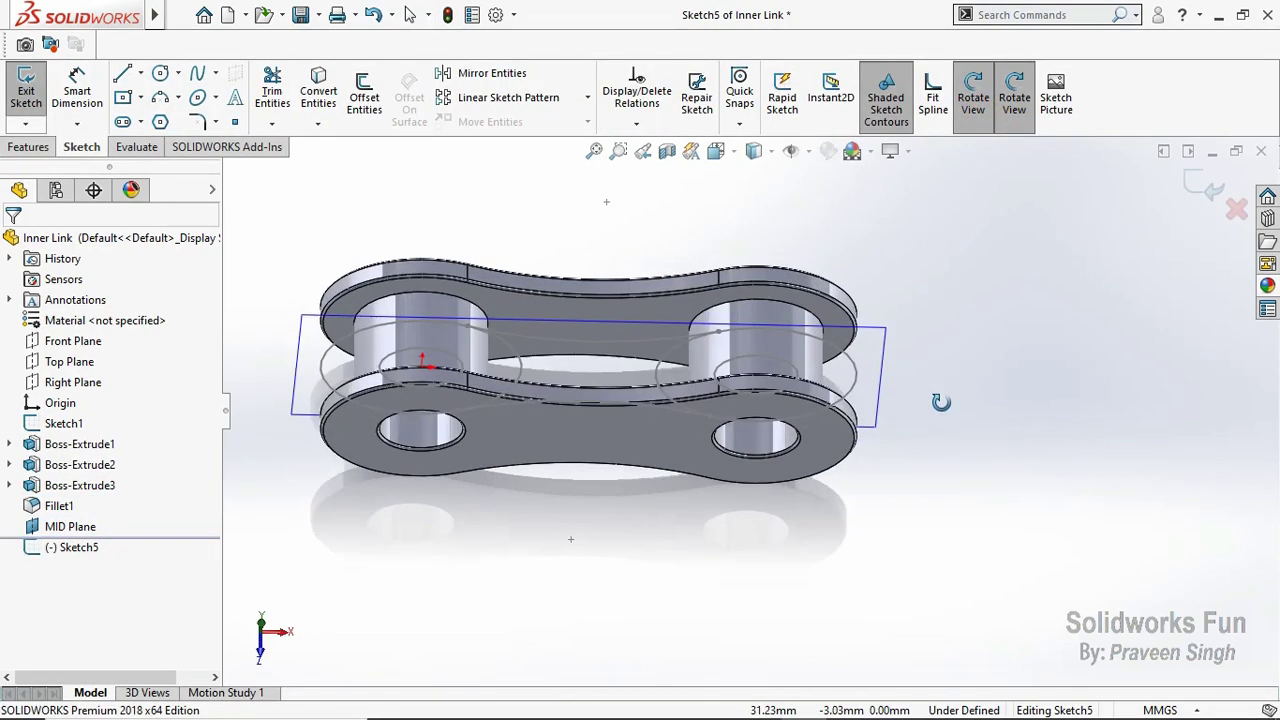
Step: Convert both pin circular edges into two 5 mm sketch circles on MID Plane
left_click(973, 90)
left_click(792, 372)
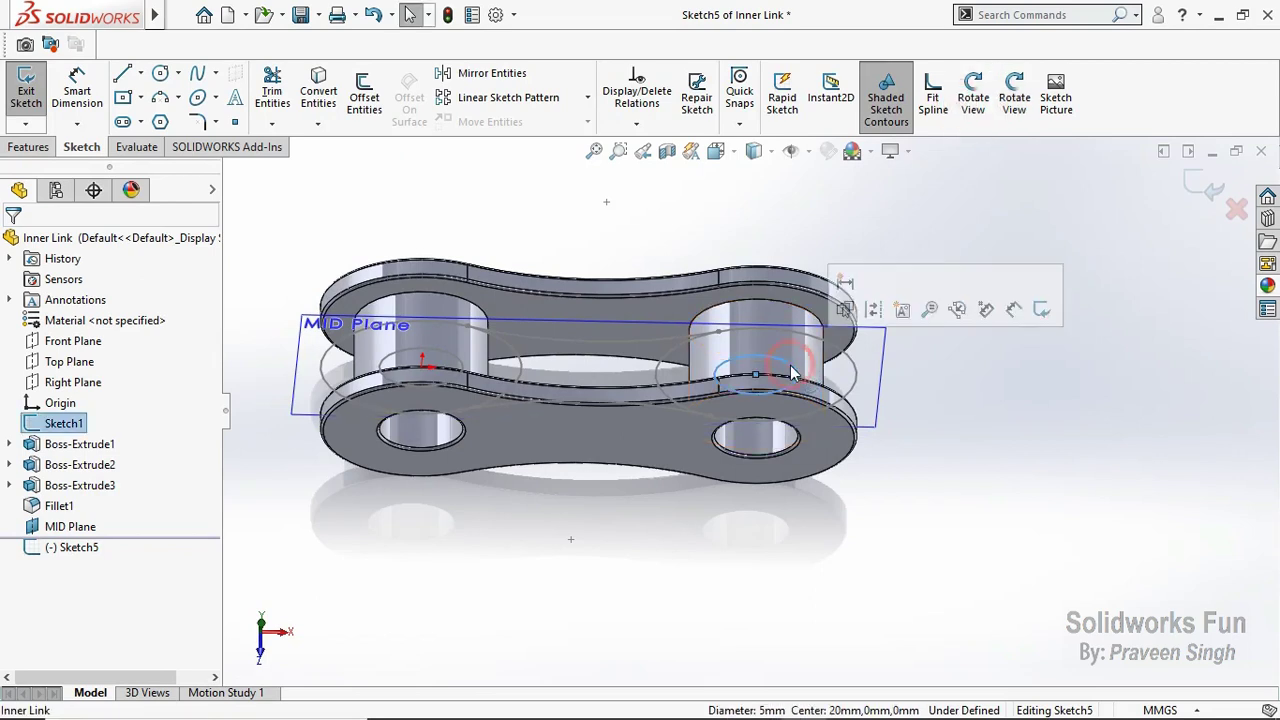
left_click(455, 366, "ctrl")
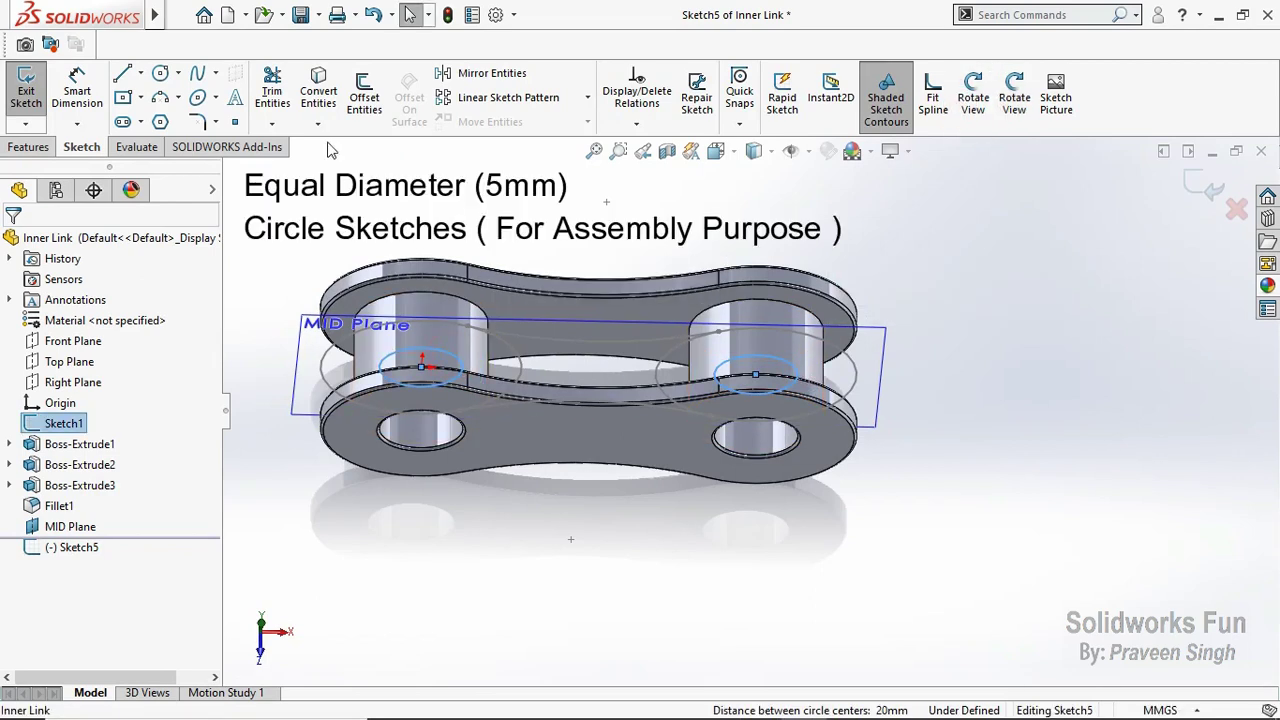
left_click(318, 82)
Step: Hide Sketch1, exit the circle sketch and save the Inner Link part
left_click(87, 428)
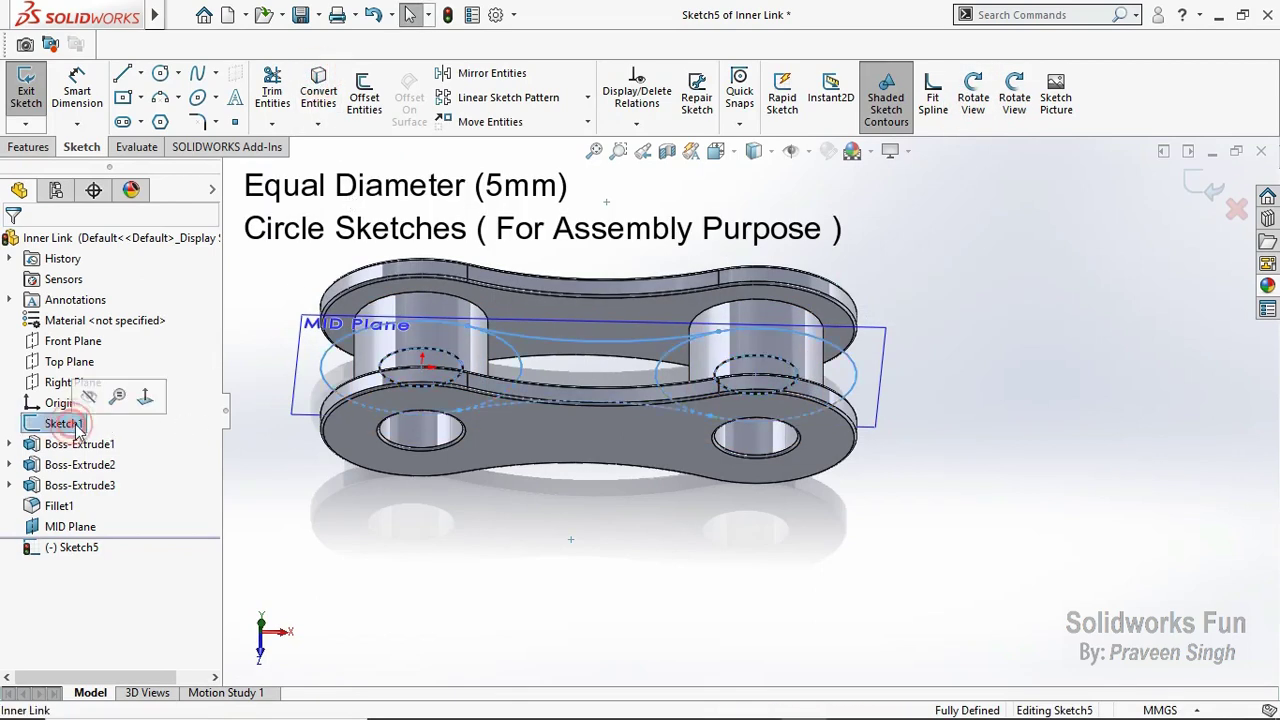
left_click(108, 392)
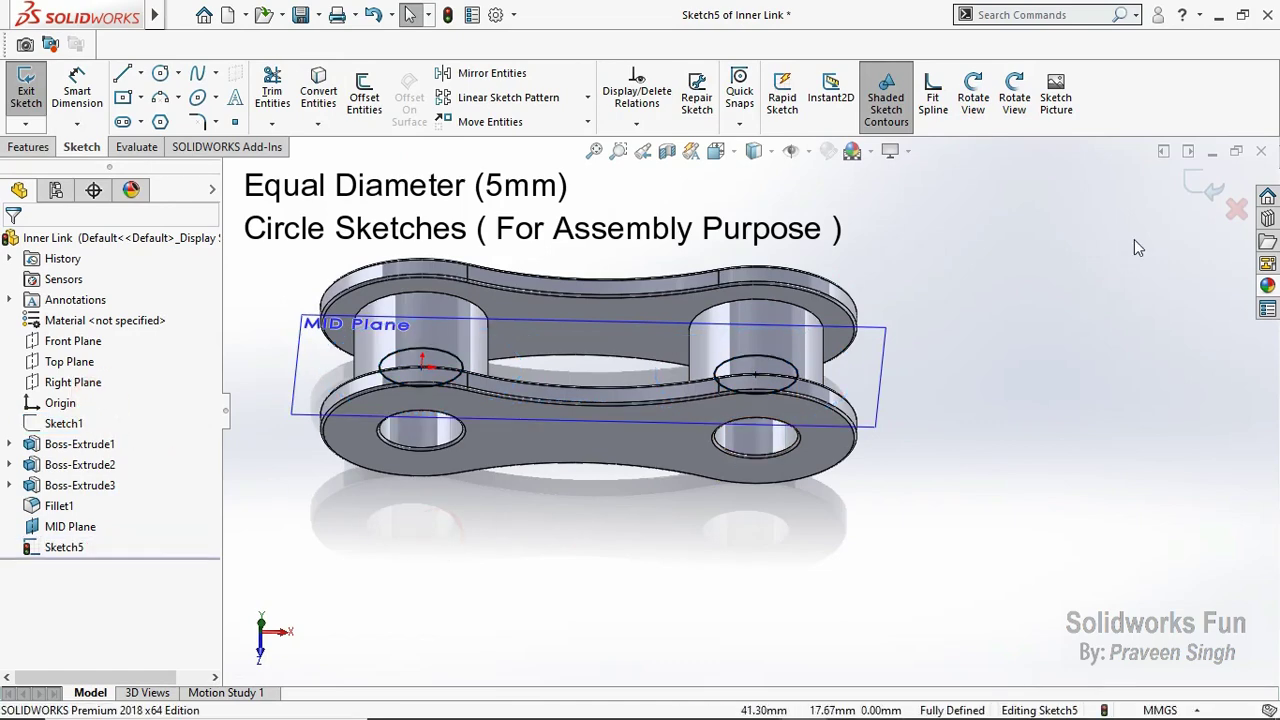
left_click(1205, 187)
left_click(966, 95)
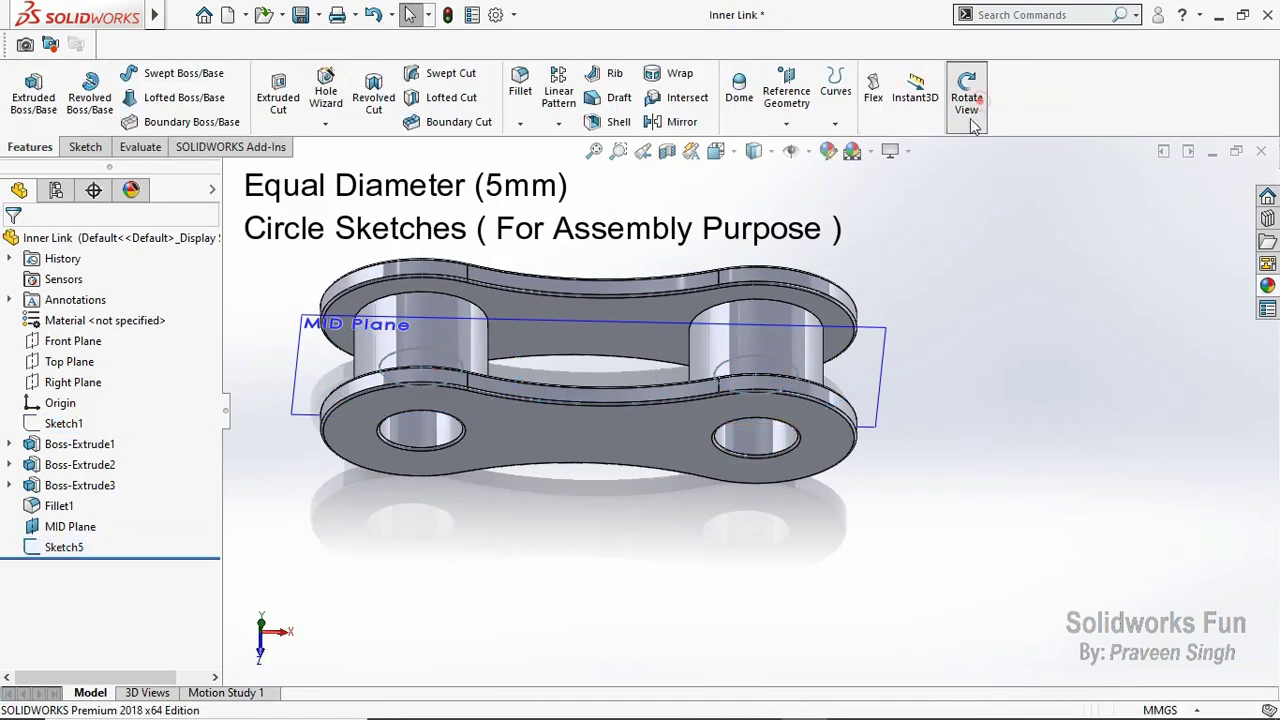
mouse_move(677, 457)
left_mouse_down()
mouse_move(565, 262)
mouse_move(450, 230)
left_mouse_up()
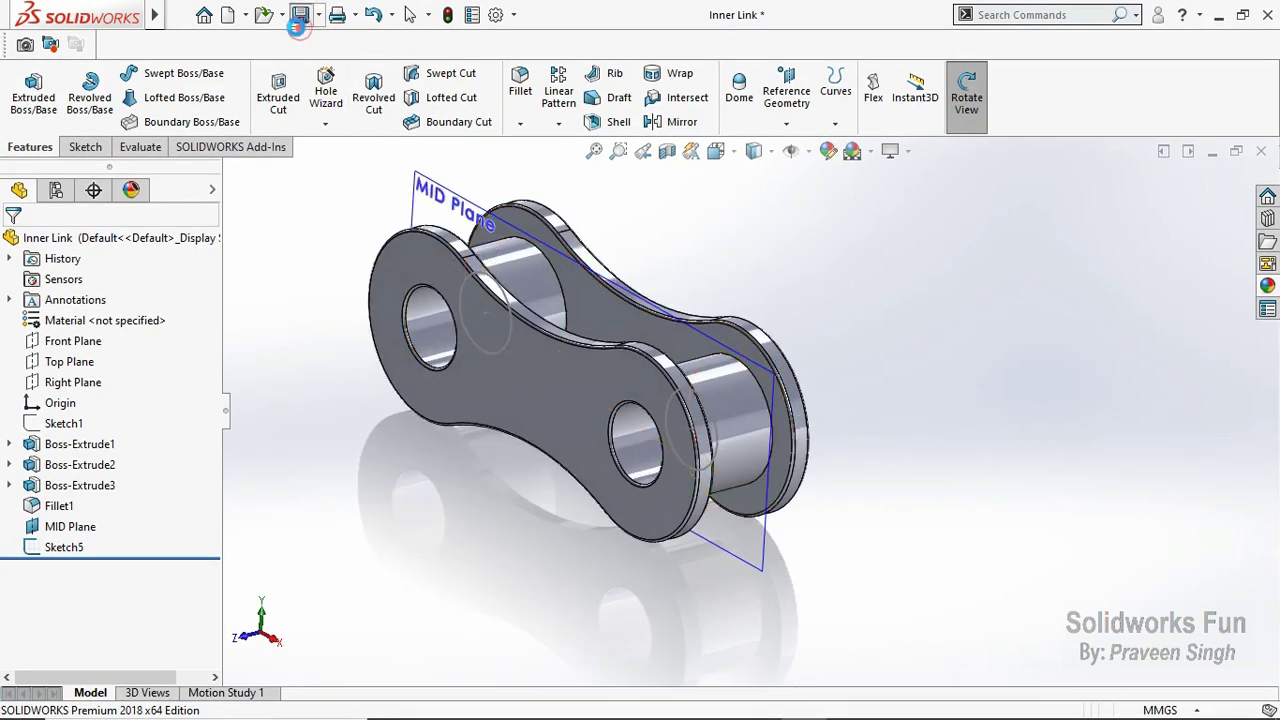
left_click(298, 20)
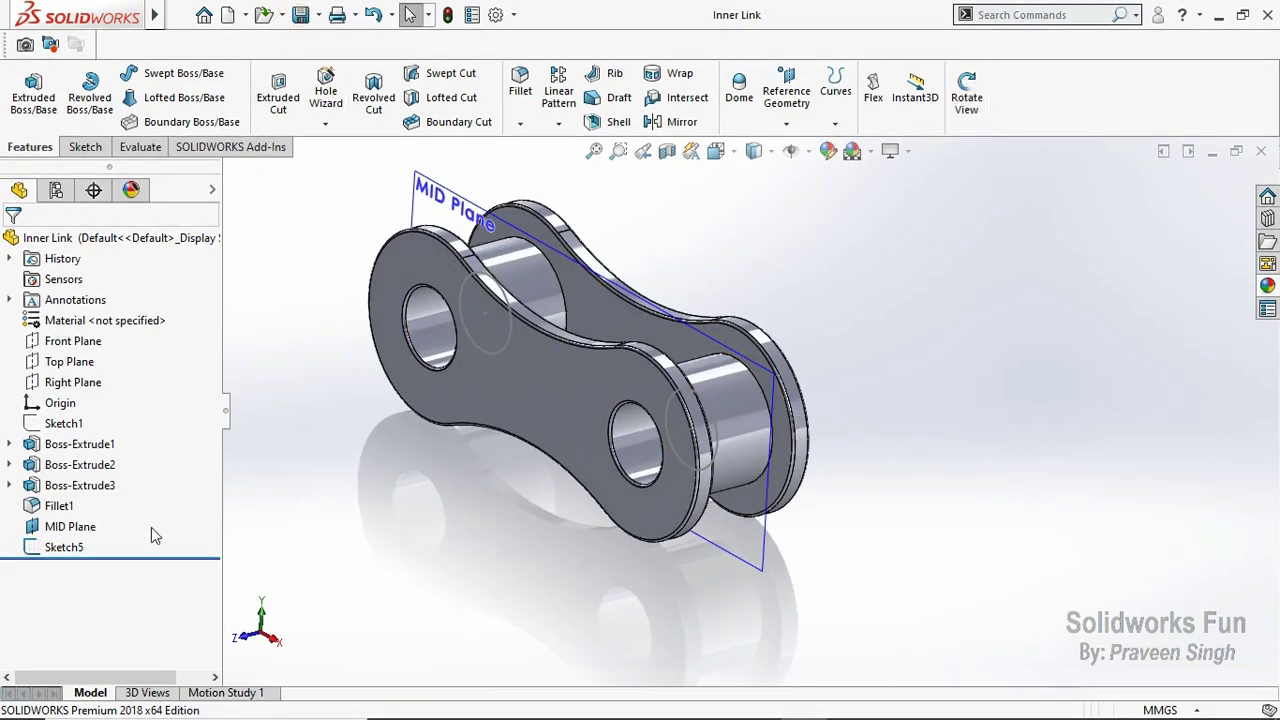
left_click(1264, 286)
Step: Apply an aluminum metal appearance to the link and save the part
left_click(1016, 212)
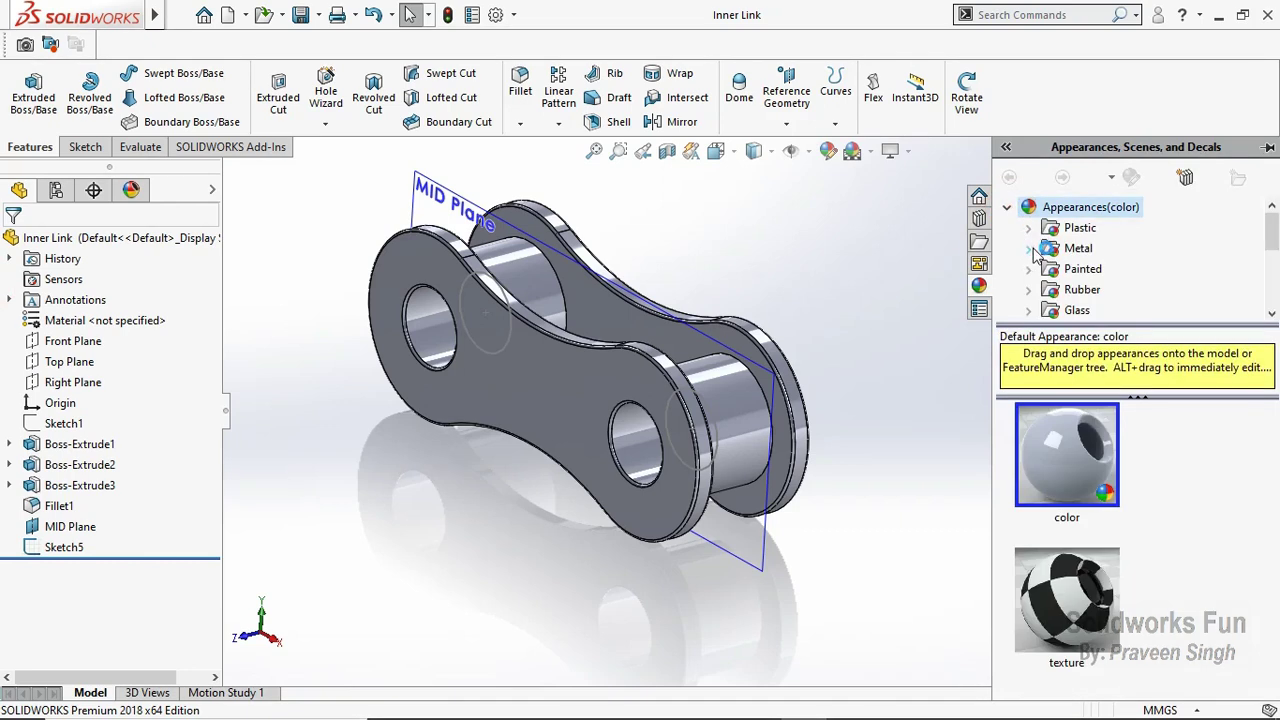
left_click(1040, 248)
left_click(1078, 270)
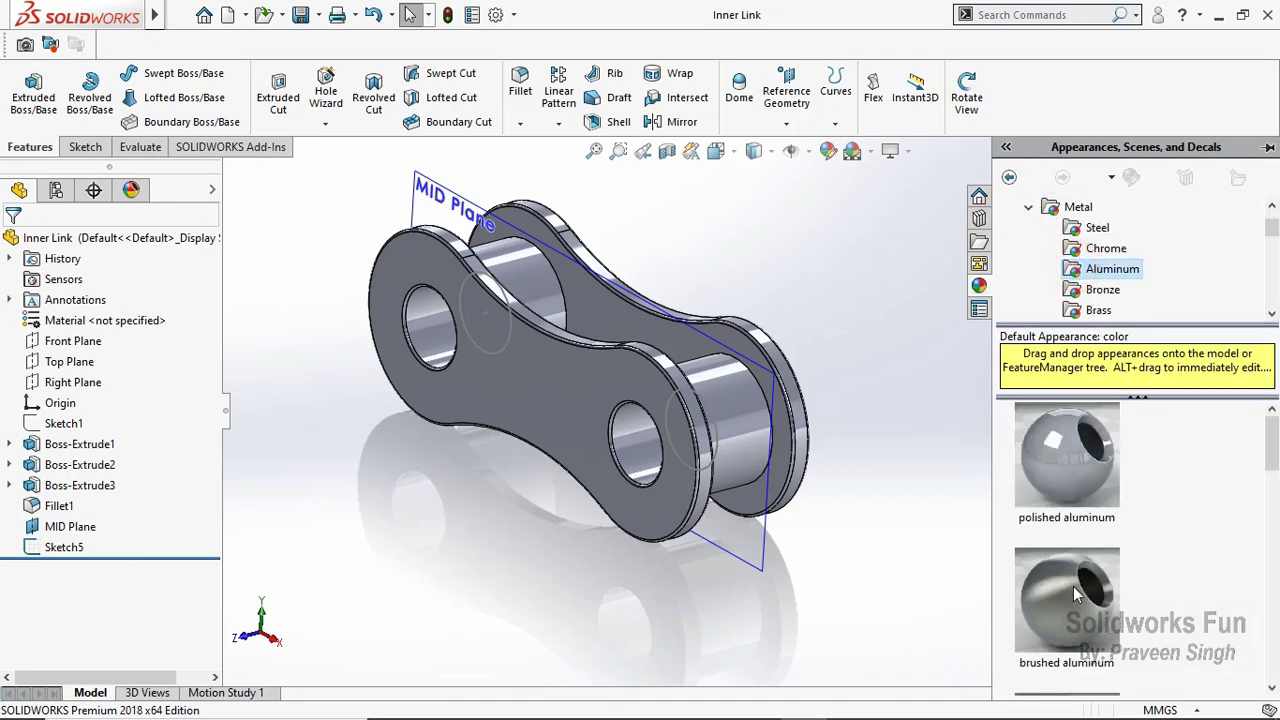
left_click_drag(1108, 555, 660, 530)
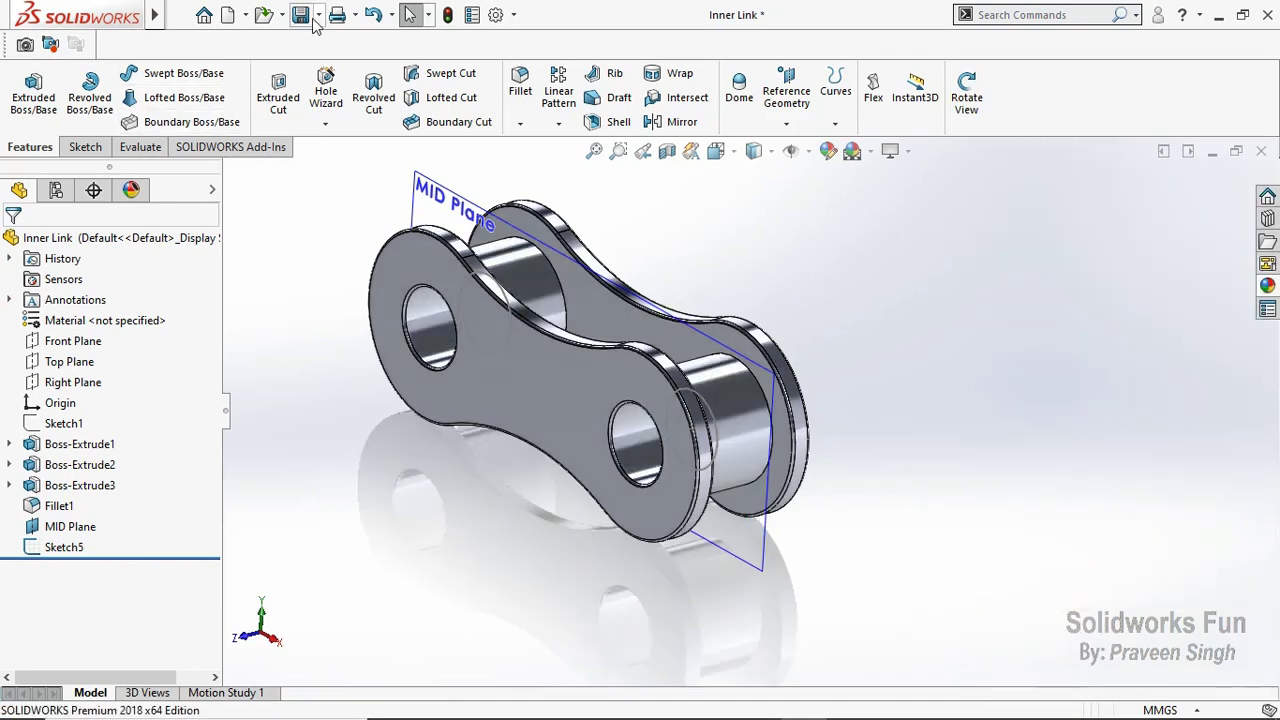
left_click(301, 15)
Step: Hide MID Plane, view the link from the front and save
left_click(80, 527)
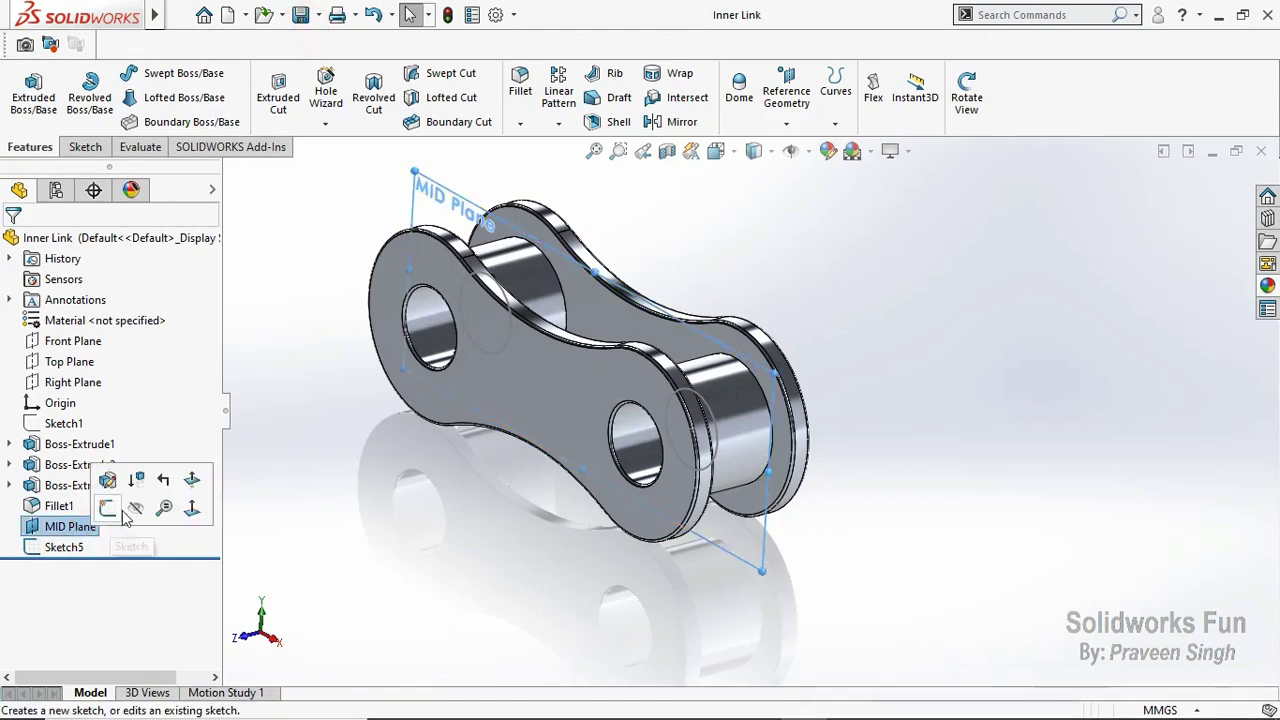
left_click(128, 508)
left_click(255, 643)
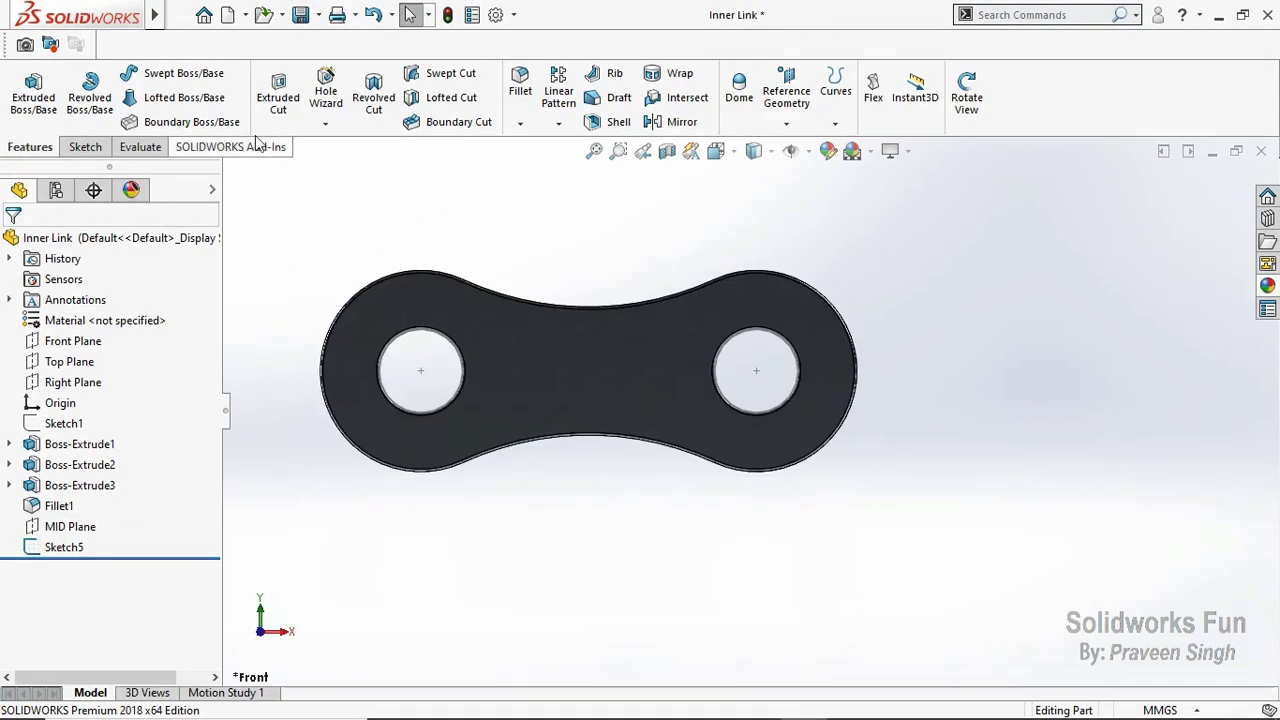
left_click(302, 24)
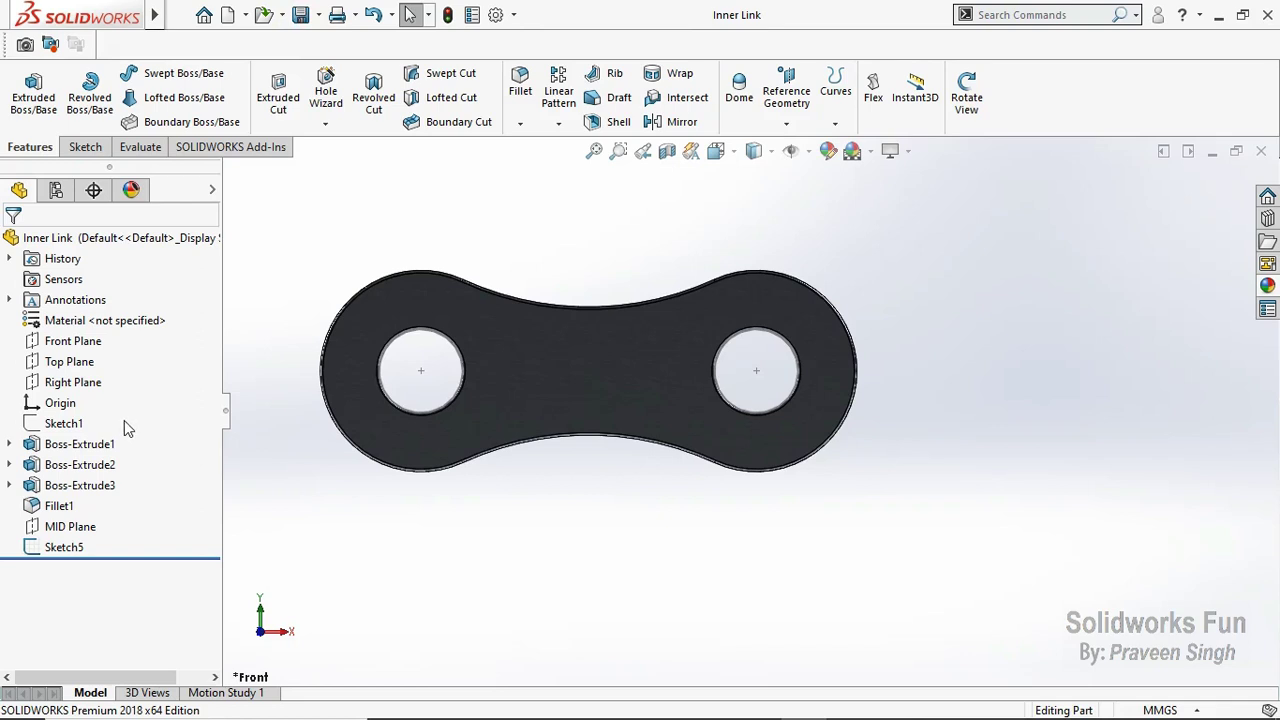
Step: Group Sketch1, the three extrusions and Fillet1 into a new Folder1 and save
left_click_drag(124, 422, 64, 510)
right_click(64, 508)
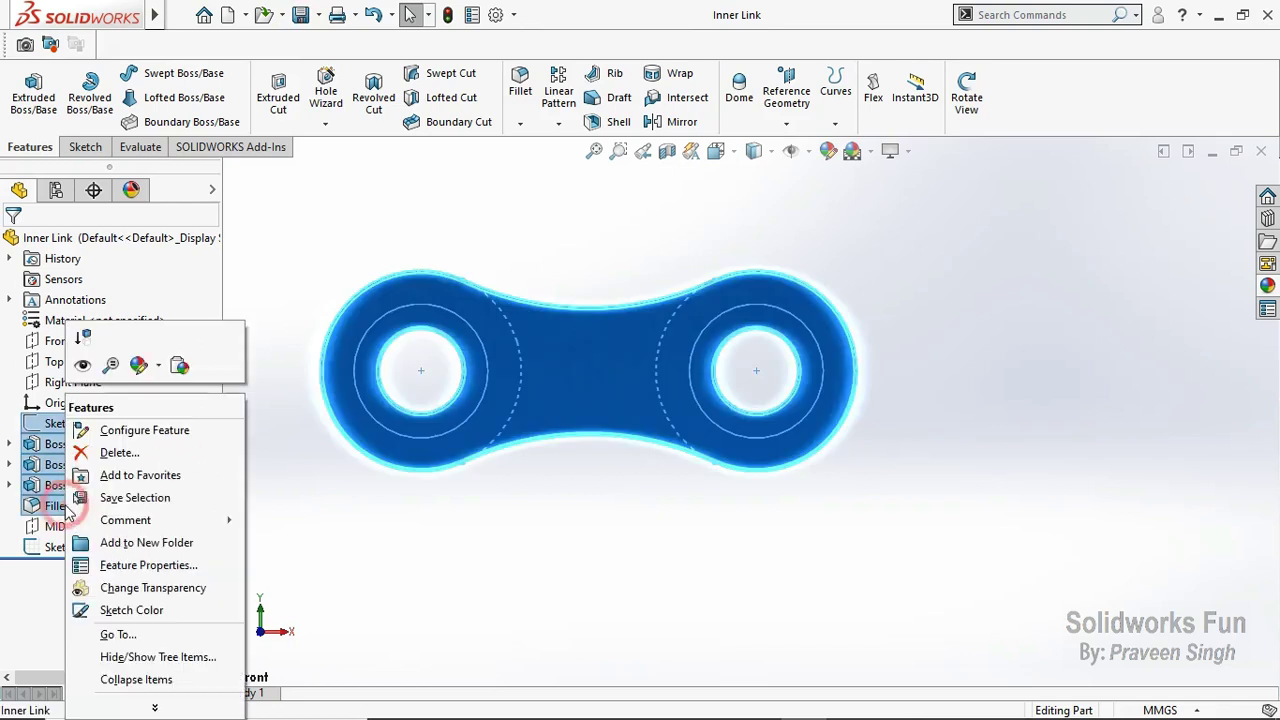
left_click(133, 542)
left_click(432, 566)
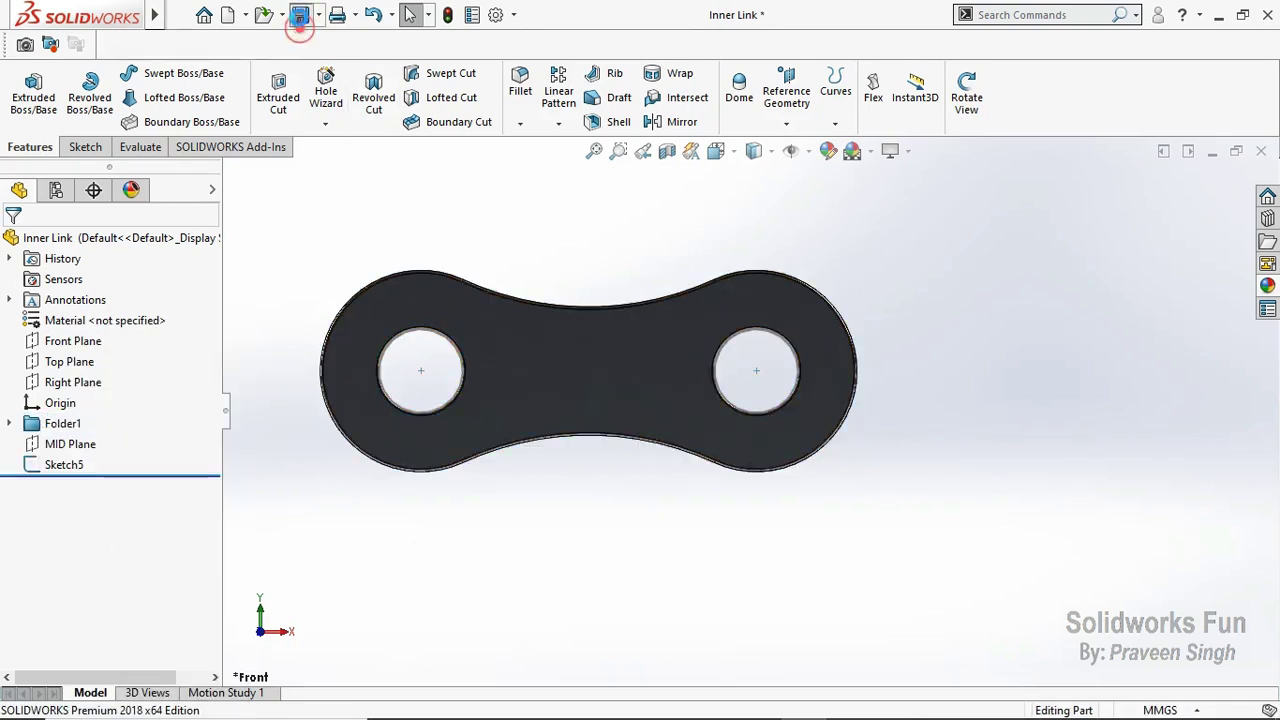
left_click(300, 17)
left_click(983, 118)
mouse_move(971, 214)
left_mouse_down()
mouse_move(1037, 291)
mouse_move(1100, 229)
mouse_move(924, 315)
left_mouse_up()
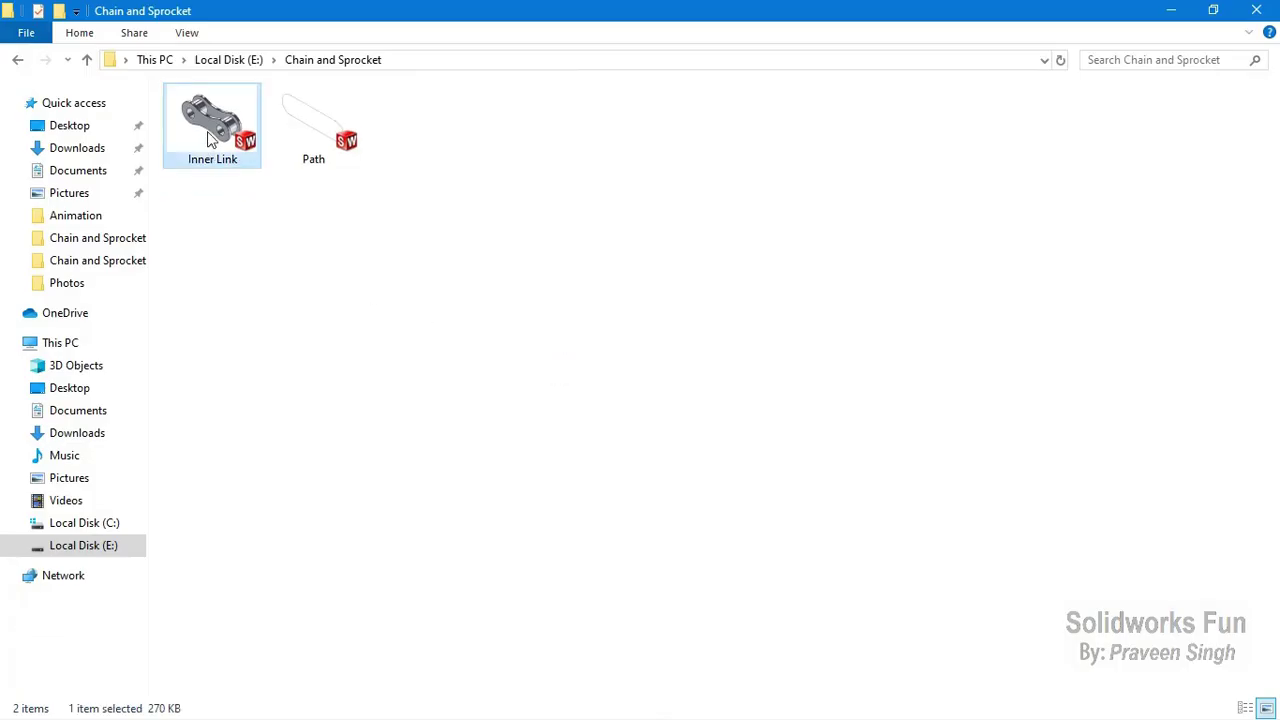
Step: Copy the Inner Link file and paste a duplicate into the same folder
right_click(210, 140)
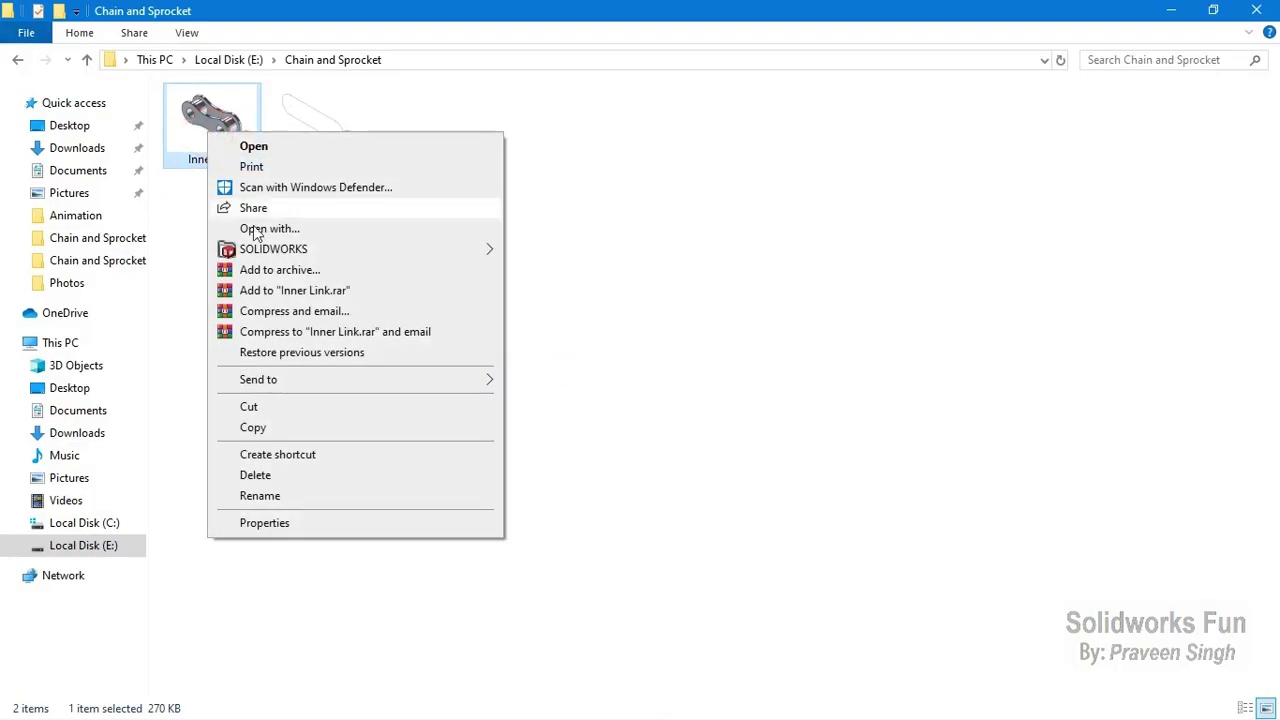
left_click(299, 428)
right_click(510, 262)
left_click(560, 389)
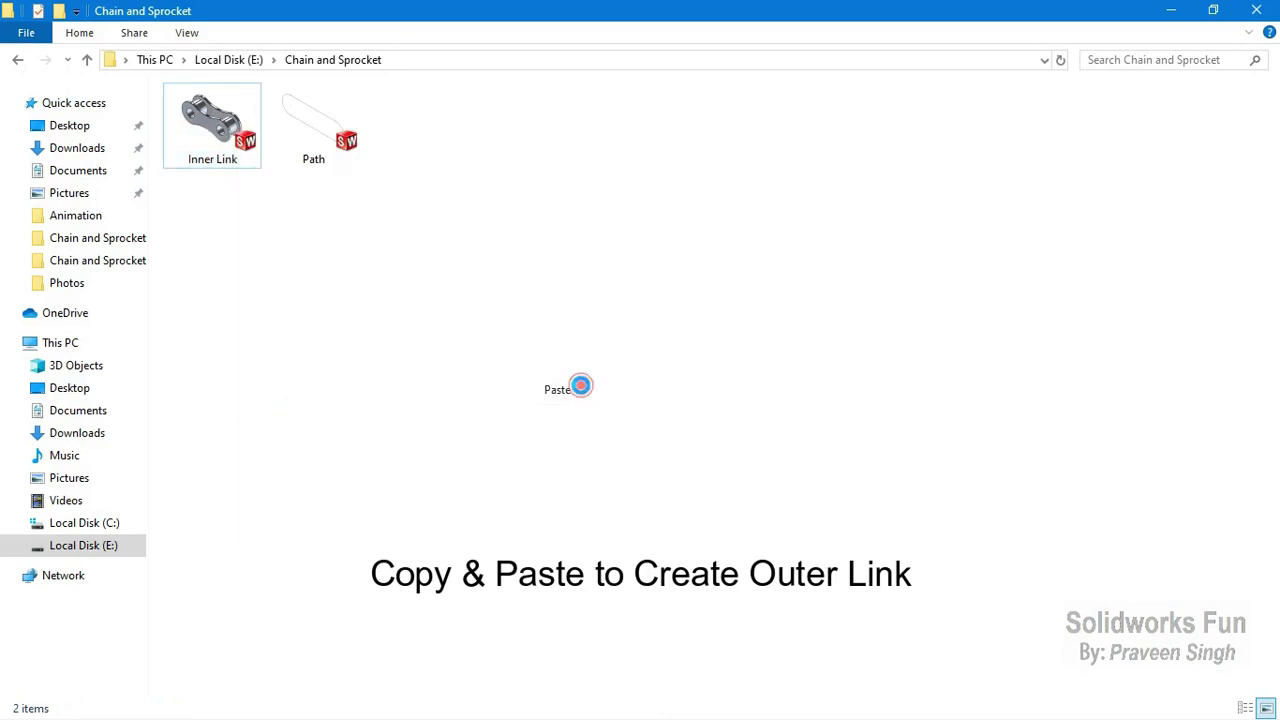
Step: Rename the copy to 'Outer Link' and open it in SOLIDWORKS
right_click(224, 152)
left_click(305, 514)
type("Outer Lin")
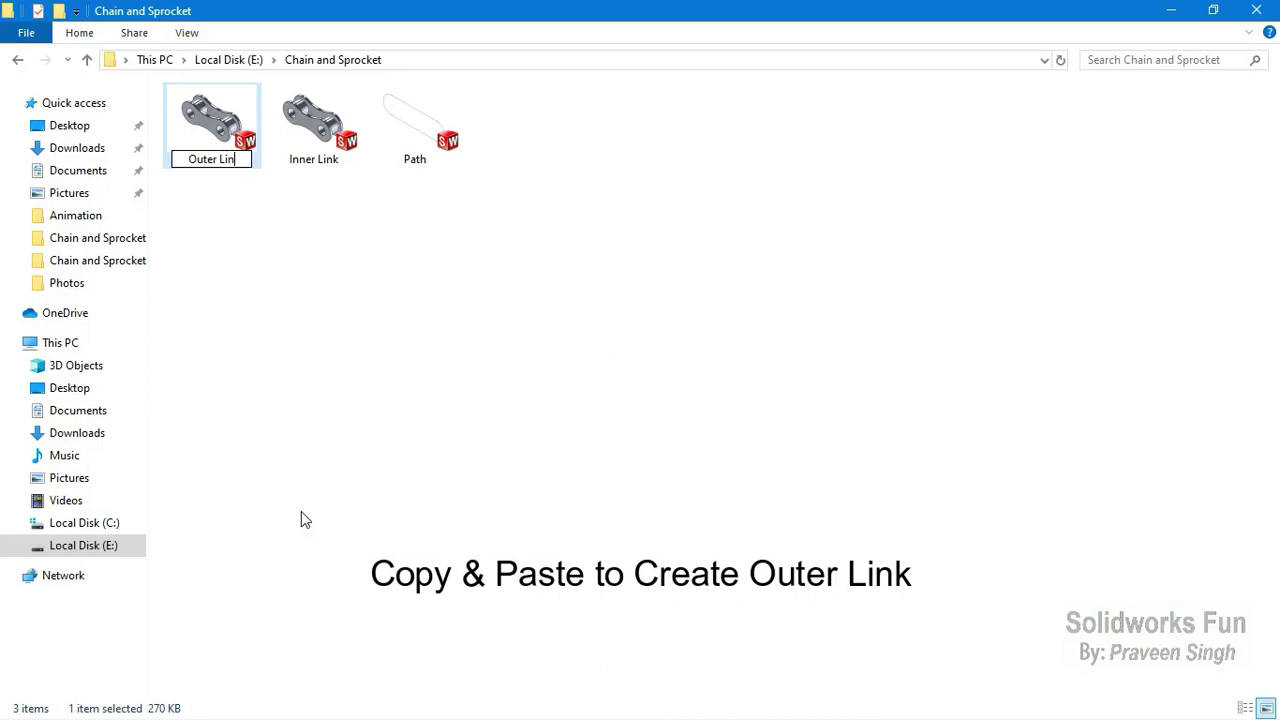
type("k")
key("Return")
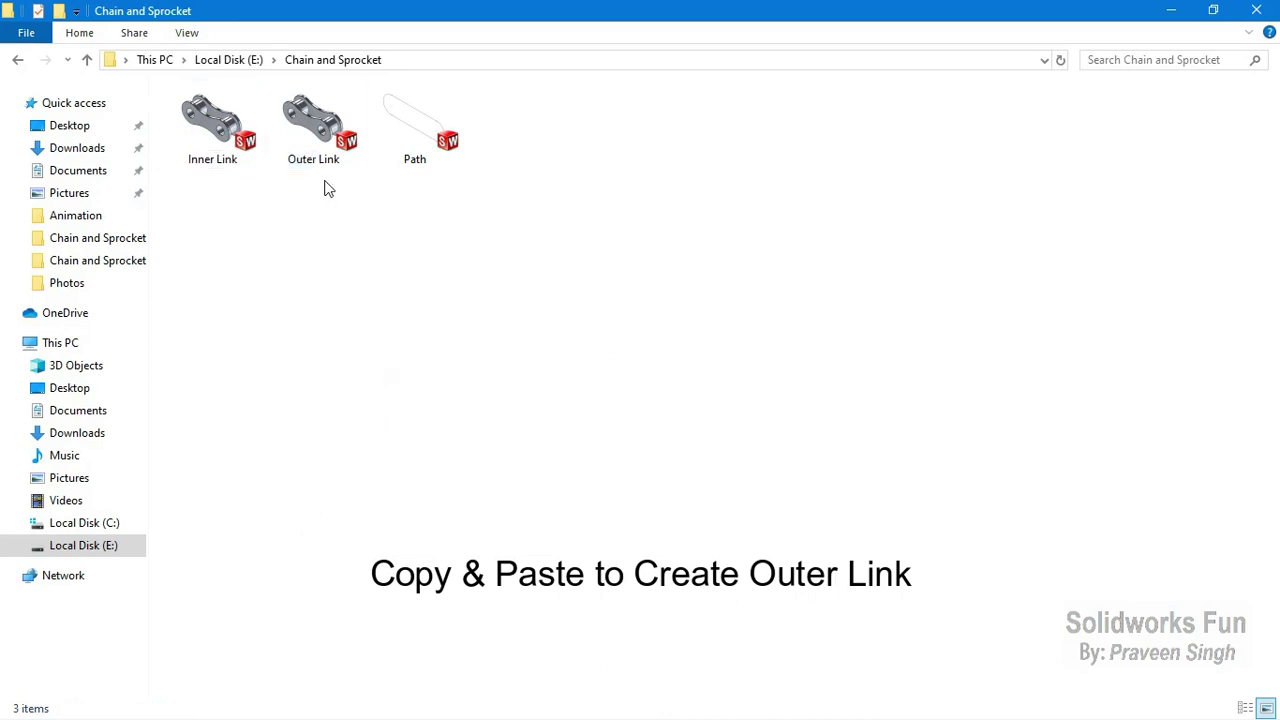
right_click(324, 128)
left_click(344, 148)
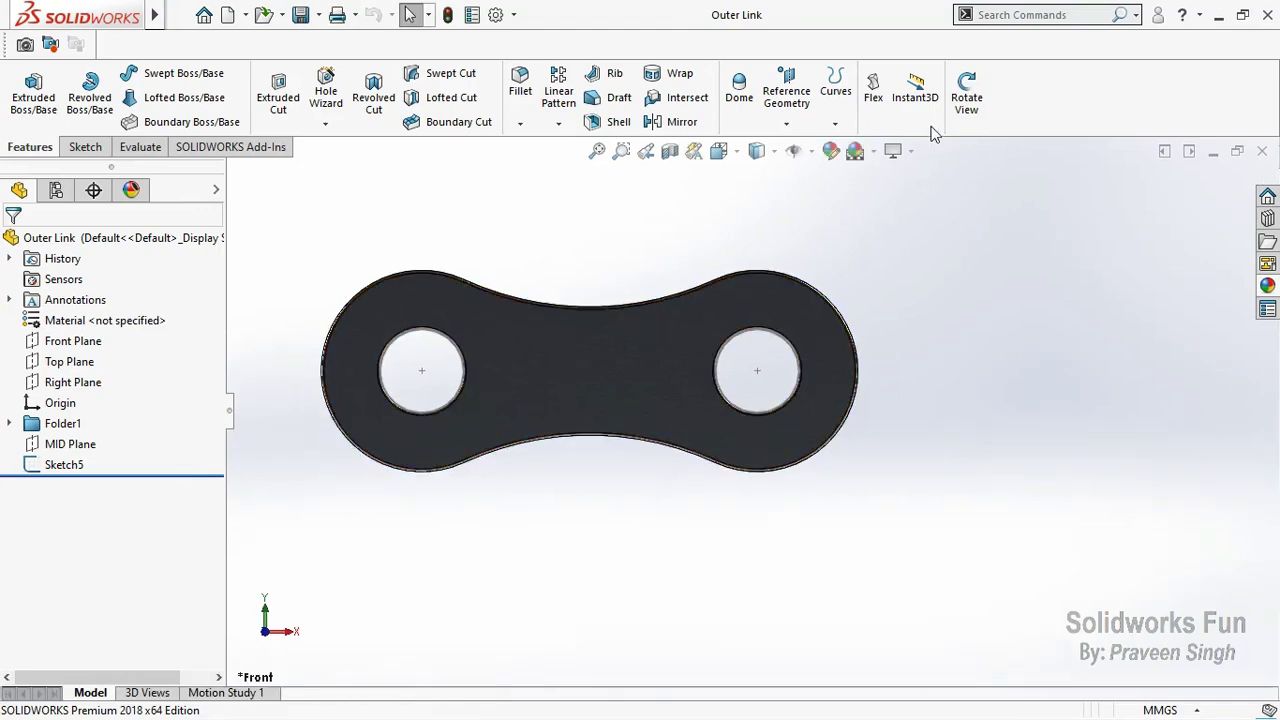
Step: Delete MID Plane with Sketch5, then delete Folder1
left_click(966, 97)
left_click_drag(926, 197, 877, 334)
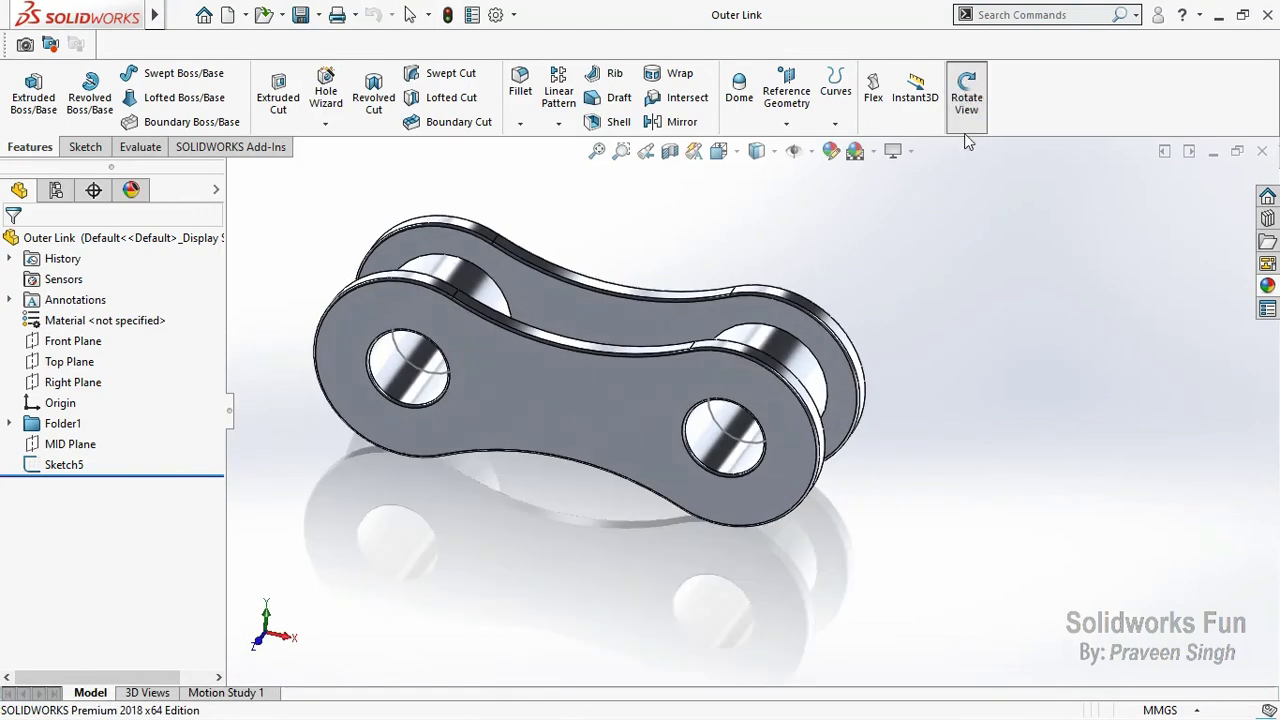
left_click(966, 127)
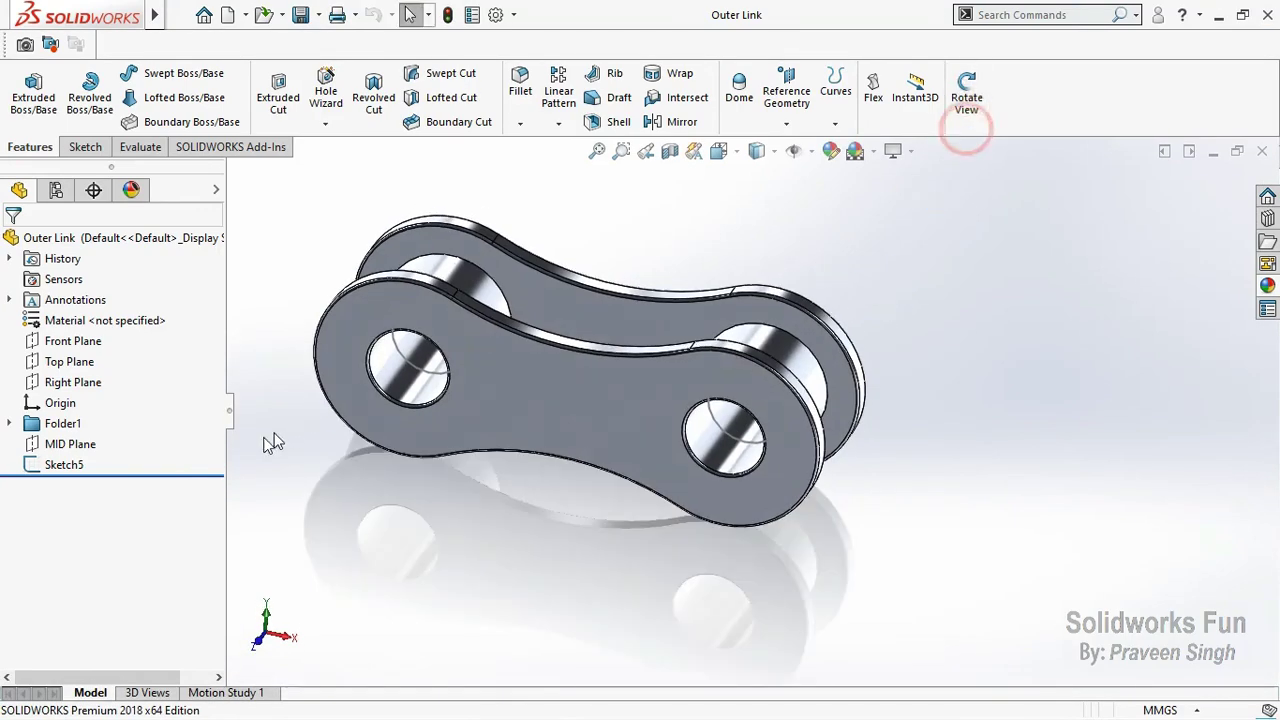
right_click(65, 444)
left_click(150, 428)
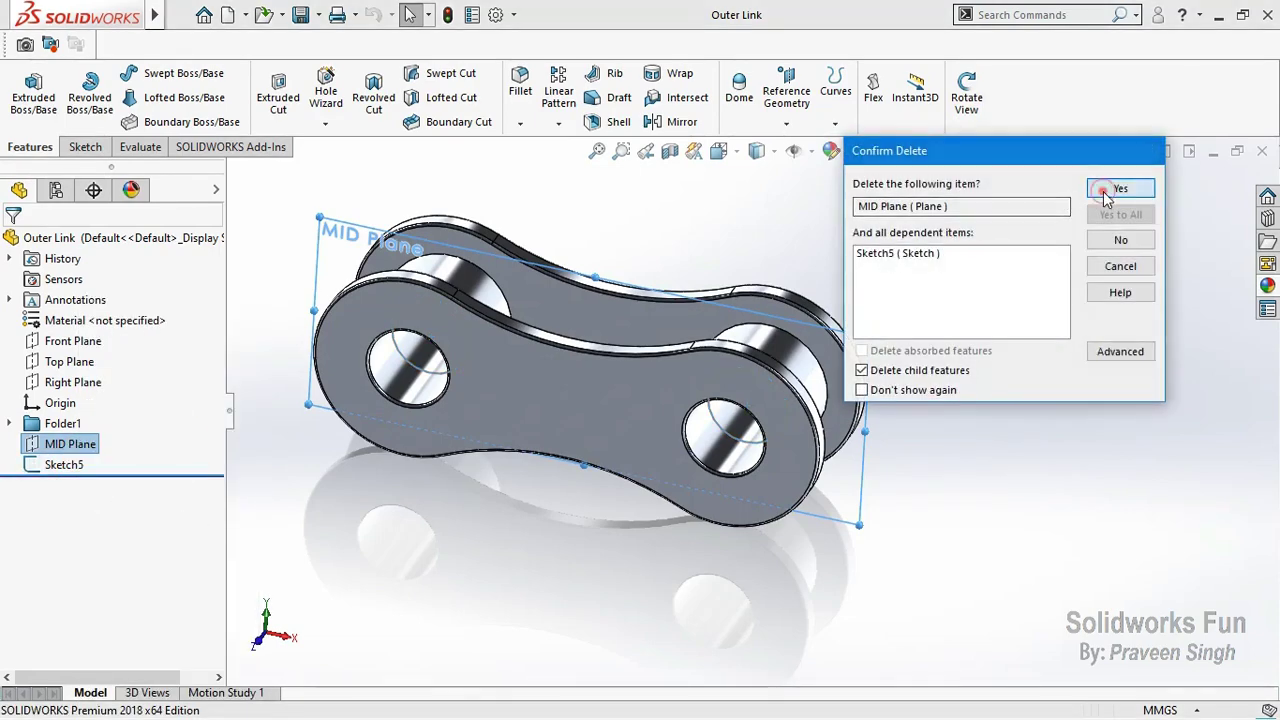
left_click(1119, 189)
right_click(62, 424)
left_click(110, 442)
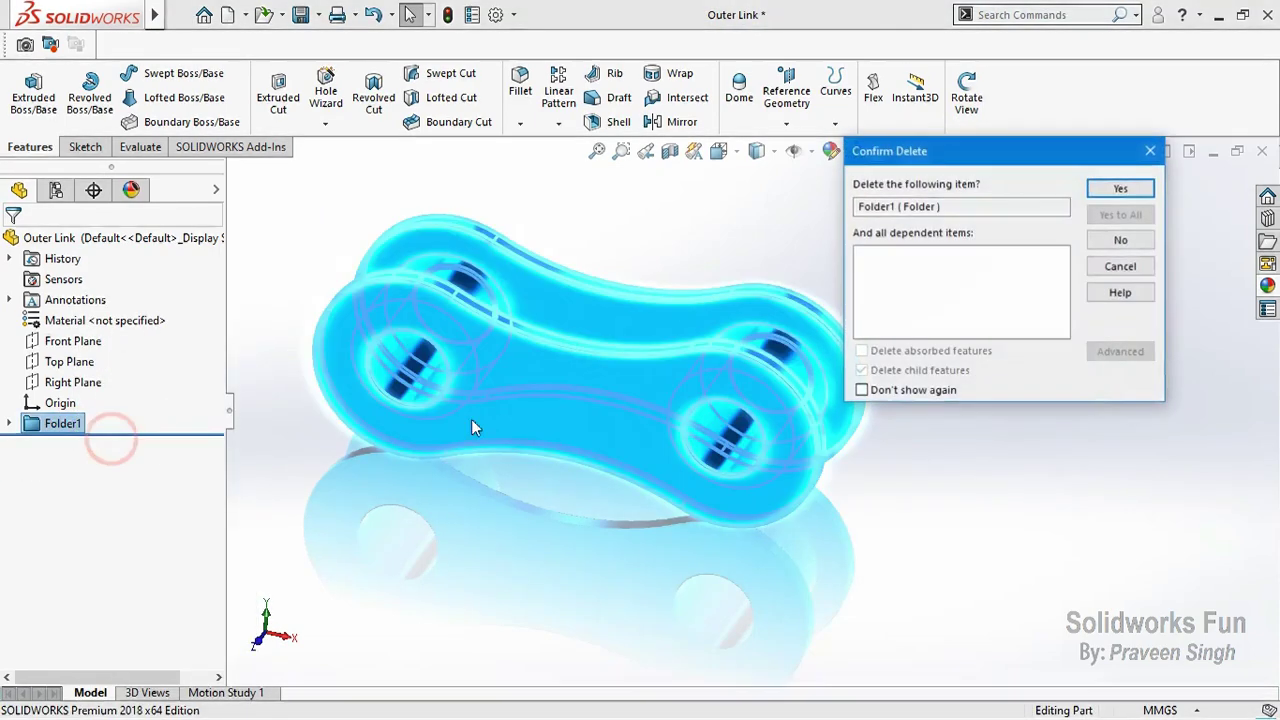
left_click(1116, 188)
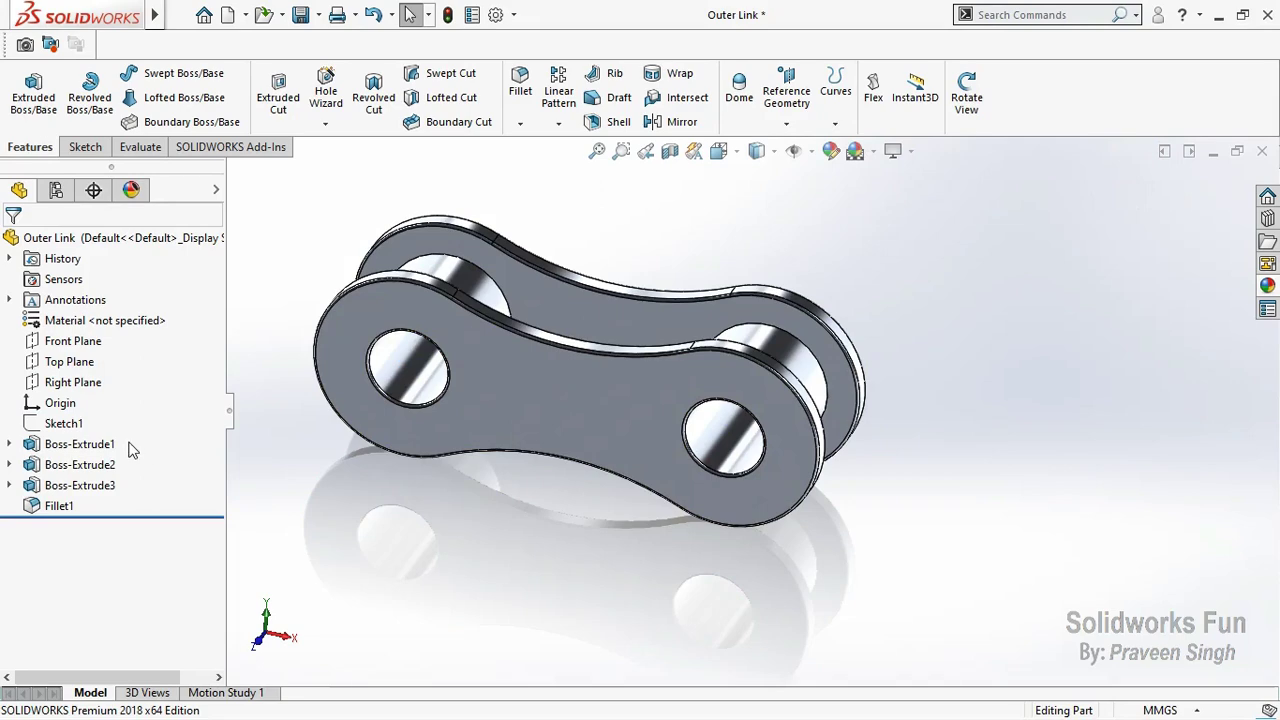
Step: Delete the three extrusions and Fillet1 with absorbed features, and show Sketch1
left_click_drag(65, 507, 64, 510)
right_click(64, 490)
left_click(129, 457)
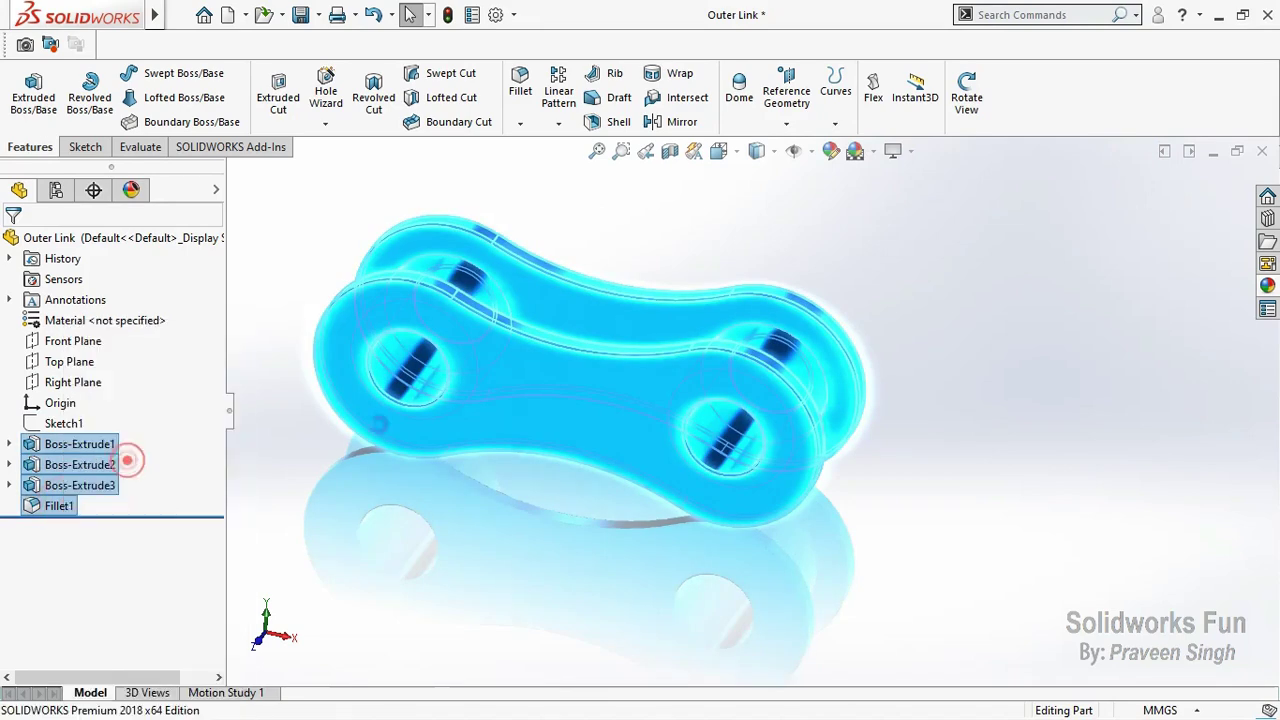
left_click(864, 348)
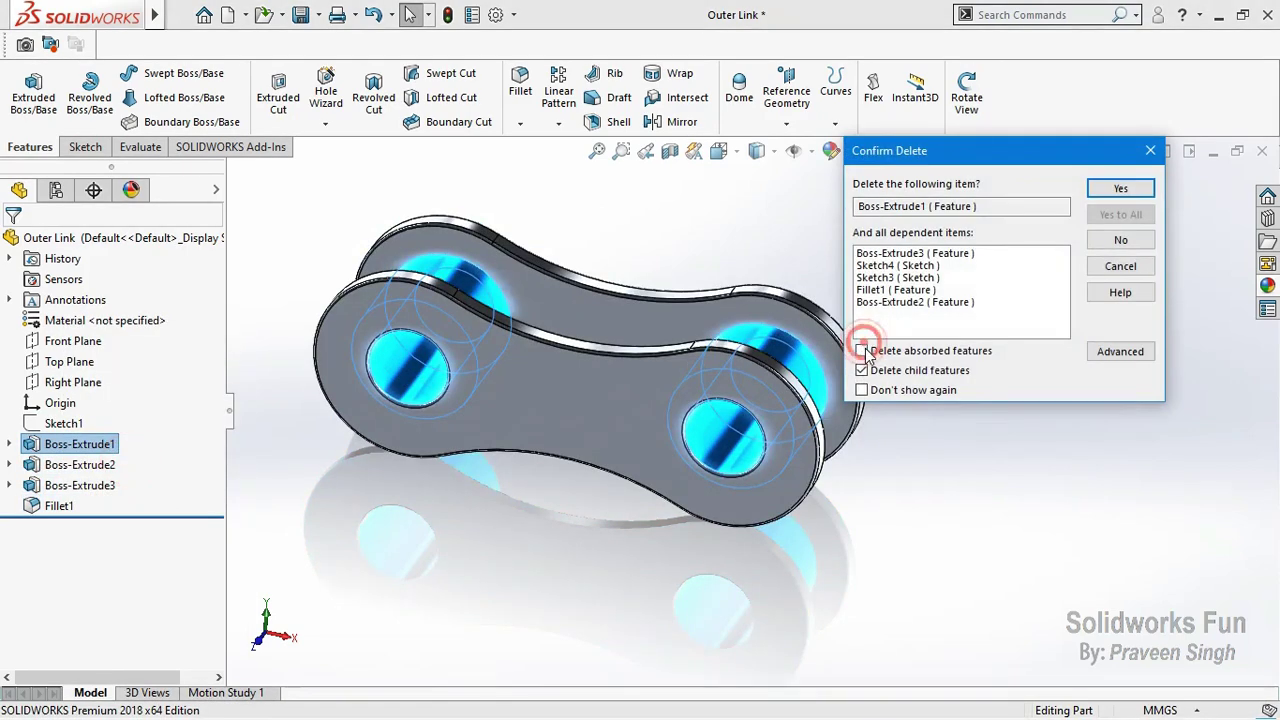
left_click(1119, 189)
left_click(78, 423)
left_click(90, 367)
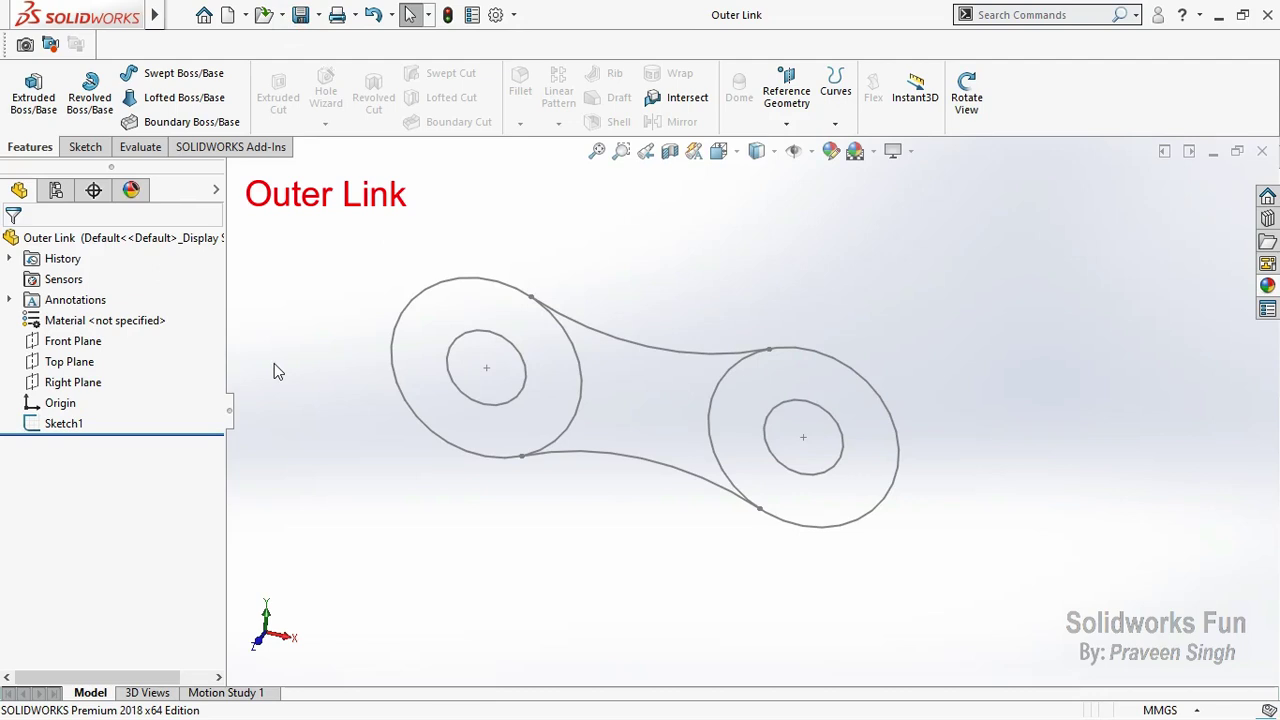
Step: Start a Front Plane sketch and convert Sketch1's curves into it
left_click(98, 342)
left_click(114, 313)
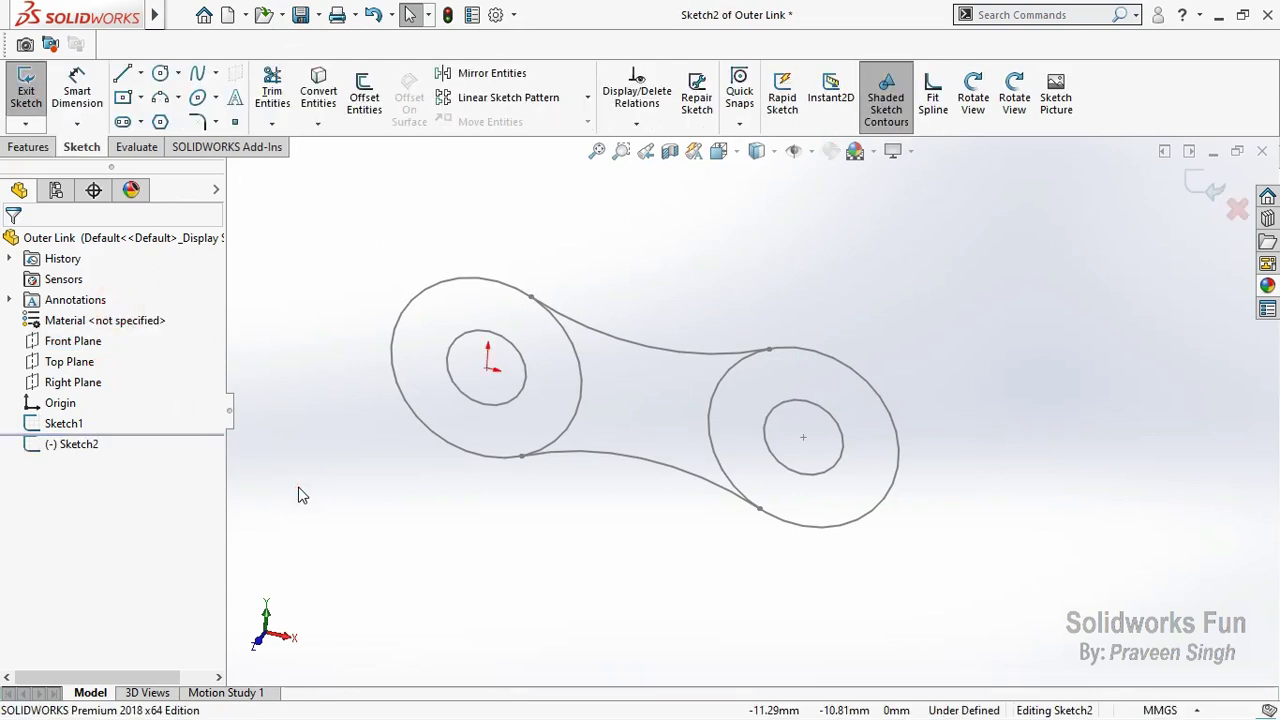
left_click(80, 423)
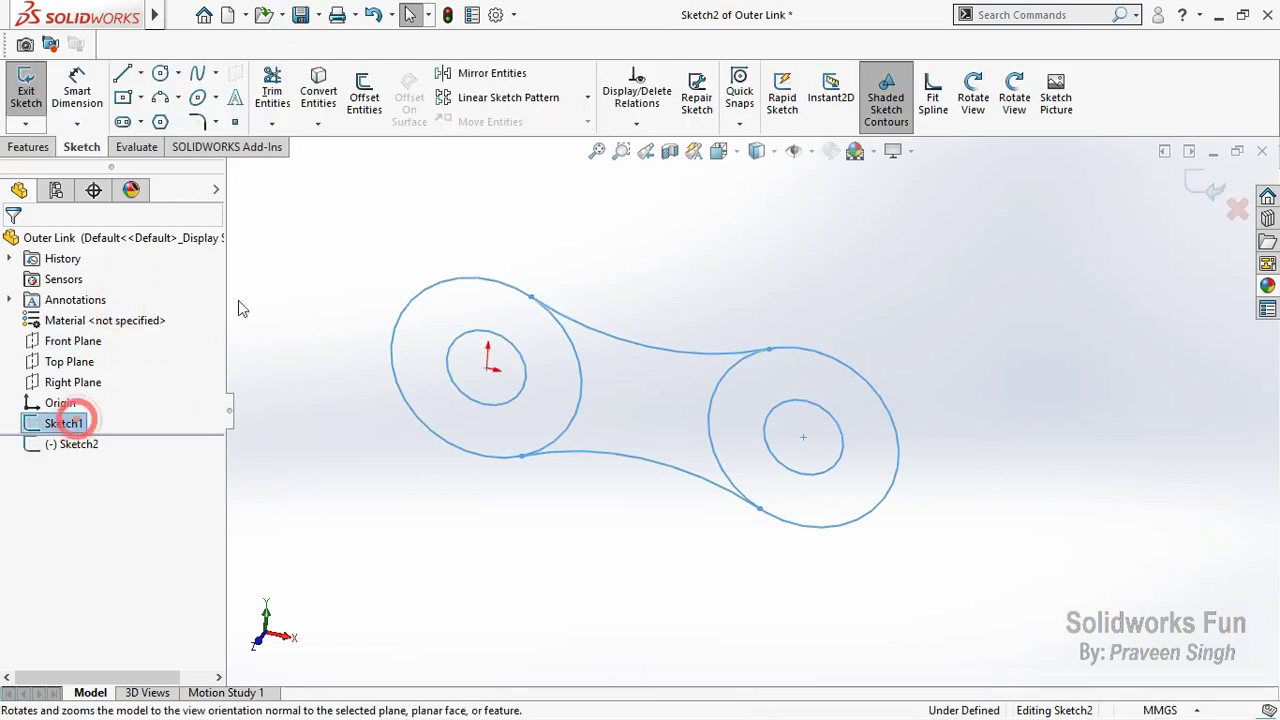
left_click(316, 82)
Step: Trim the inner arcs and small-circle segments at both ends of the link
left_click(272, 88)
left_click(580, 378)
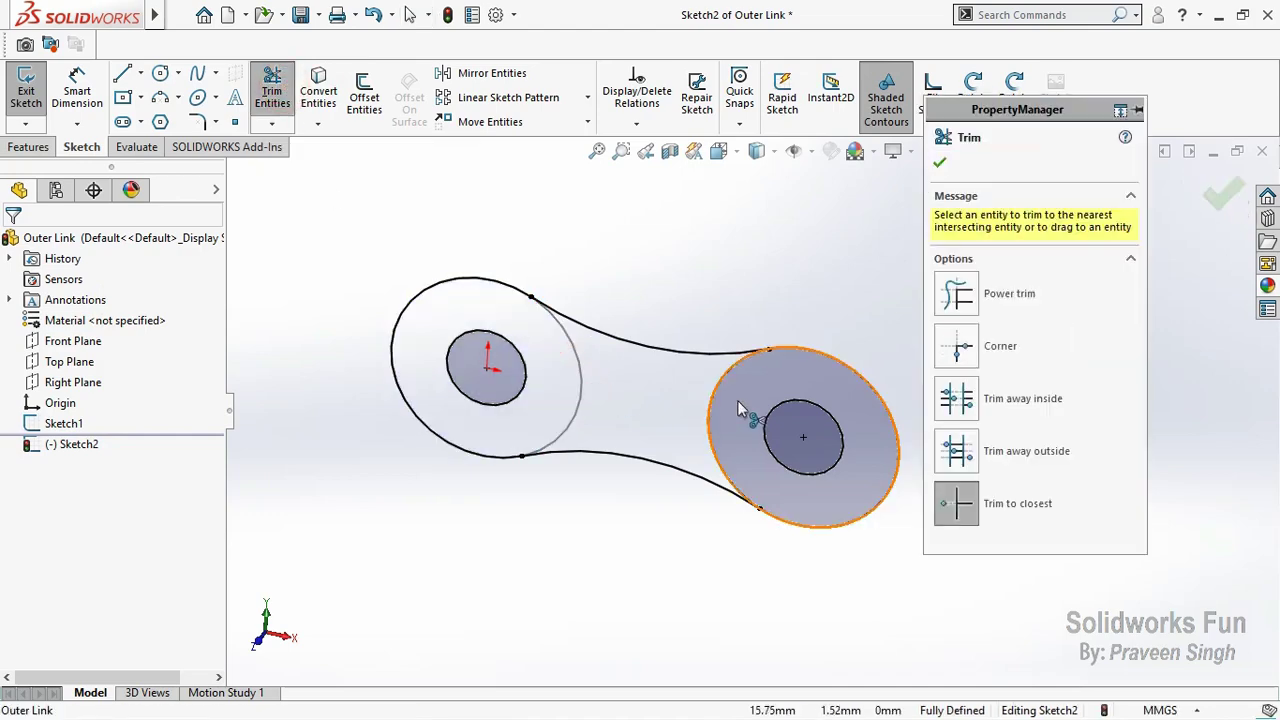
left_click(710, 397)
key("Escape")
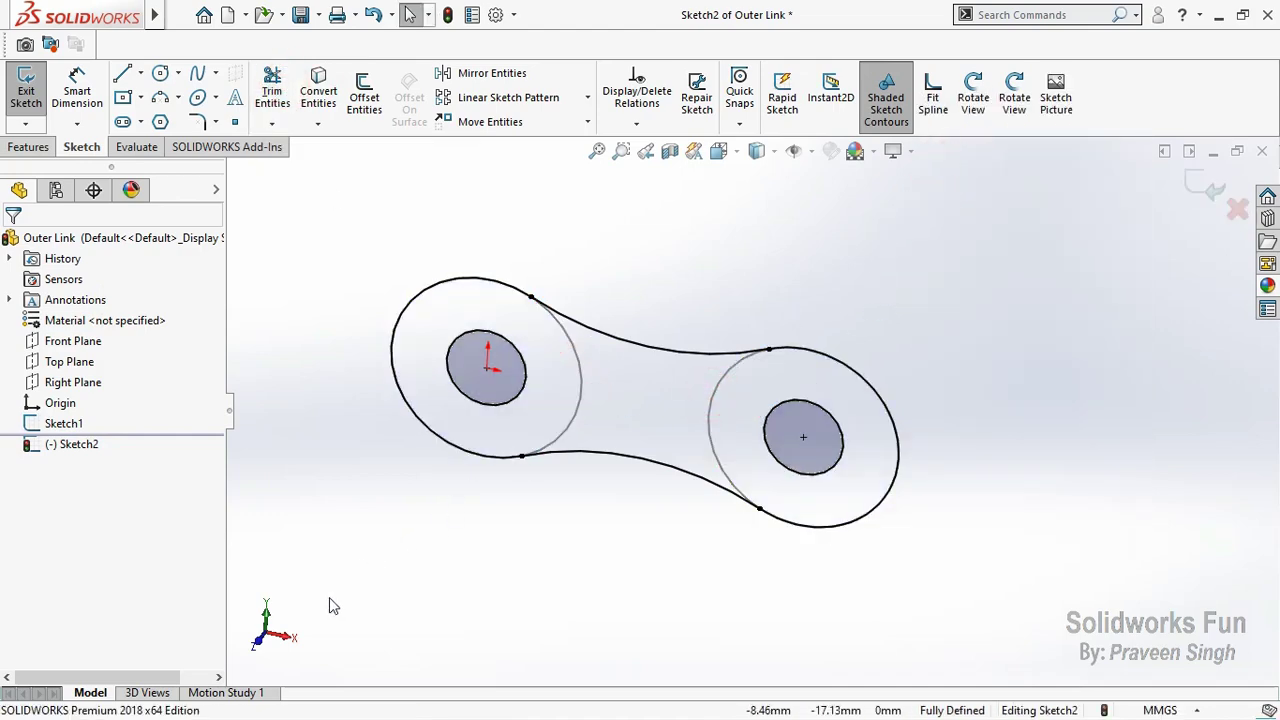
left_click(262, 648)
left_click(272, 88)
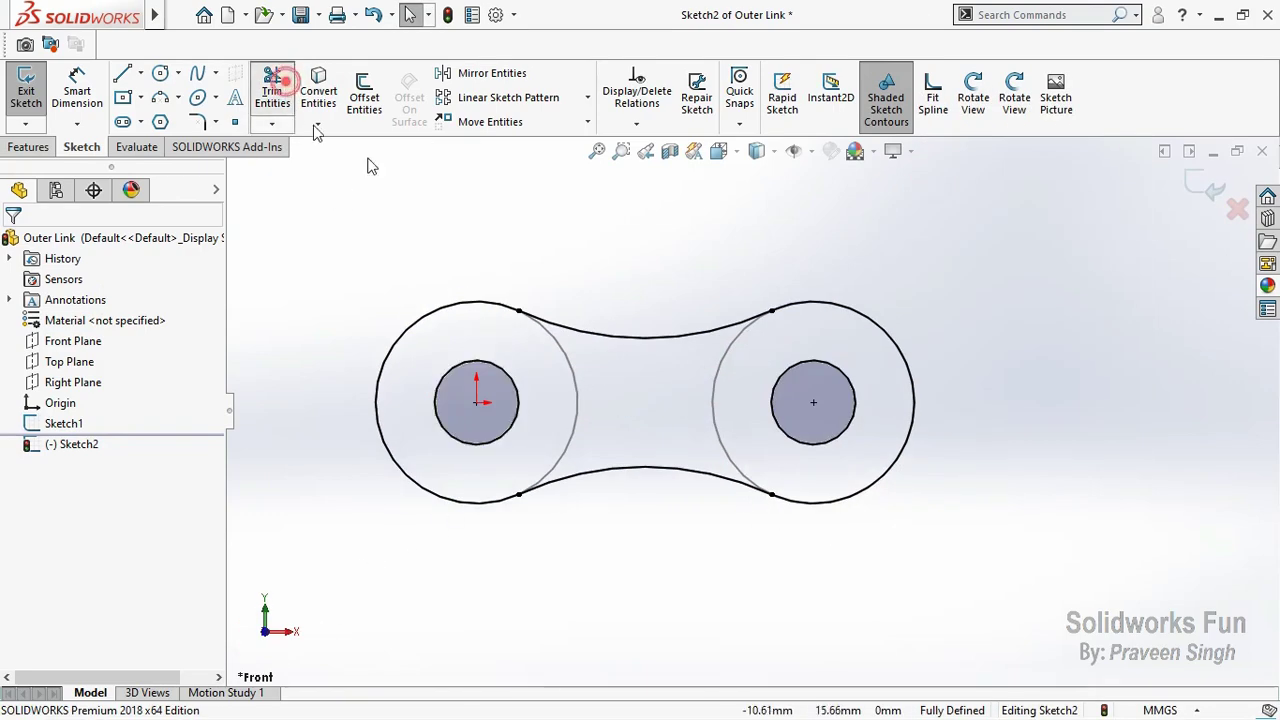
left_click(509, 380)
left_click(771, 374)
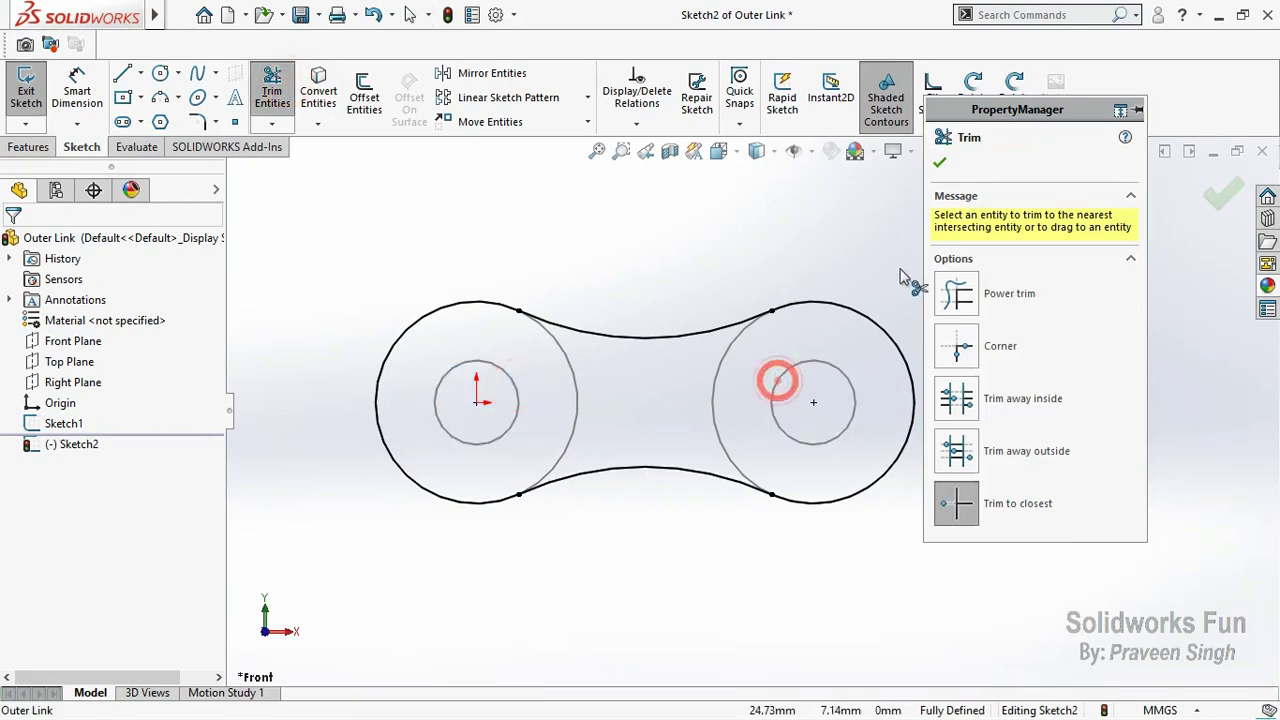
left_click(939, 164)
Step: Offset the left small circle inward by 0.15 mm
left_click(364, 95)
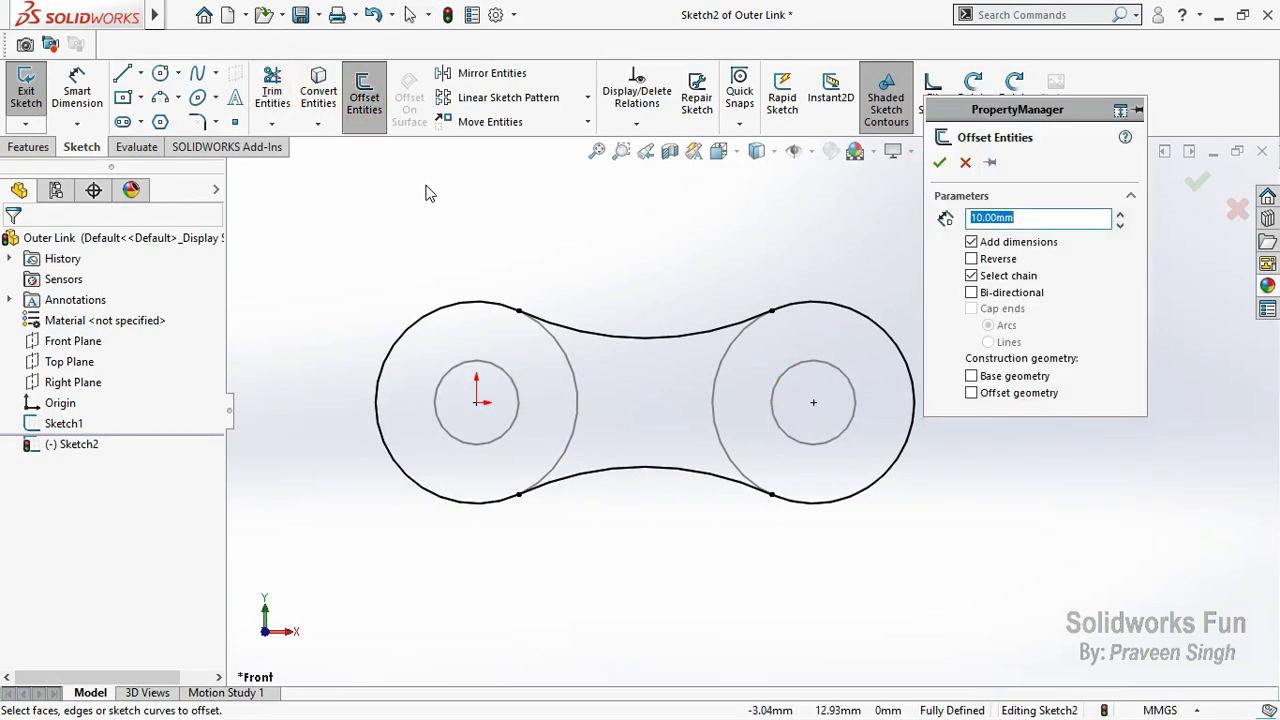
type("0.15")
key("Return")
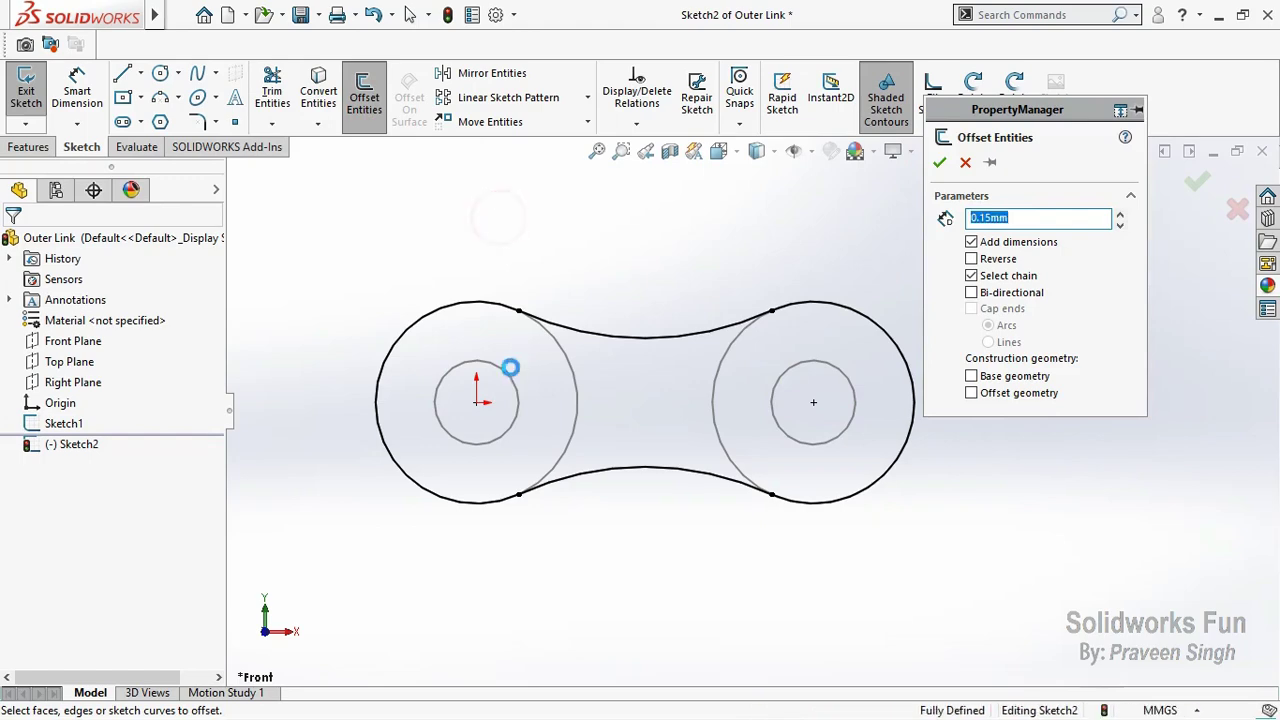
left_click(505, 368)
scroll(530, 395, "down", 3)
left_click(971, 259)
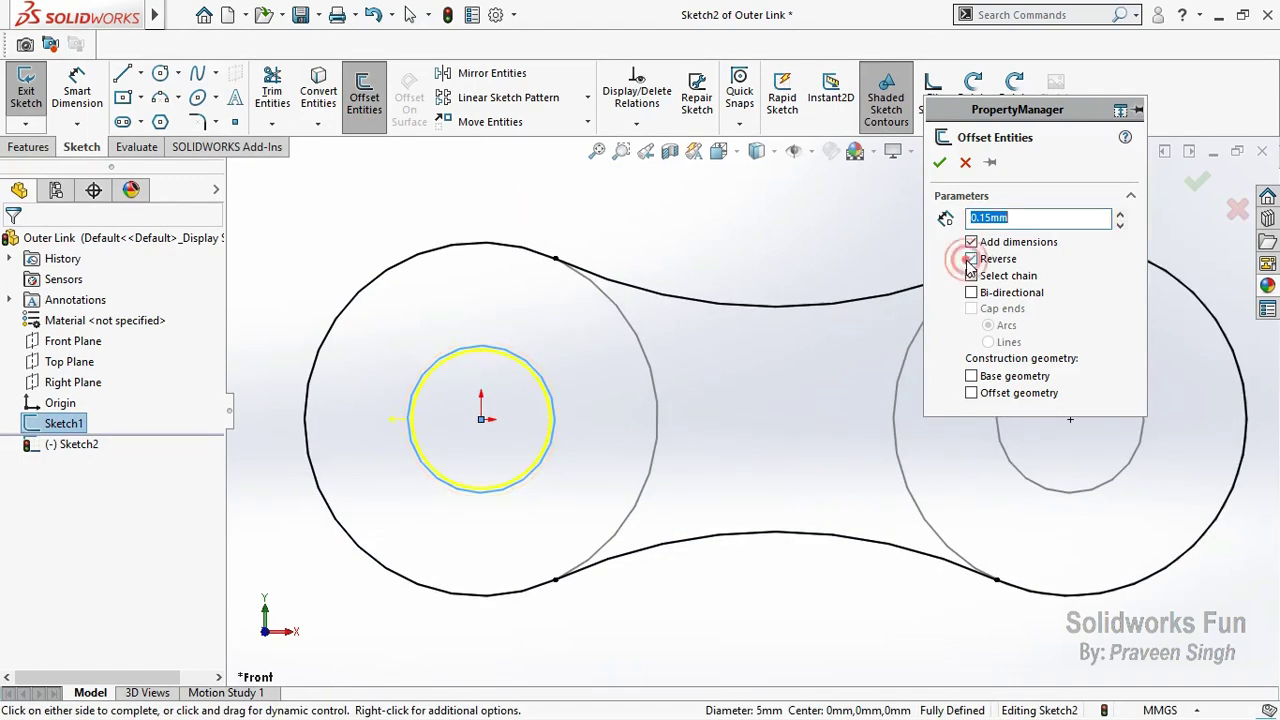
left_click(940, 164)
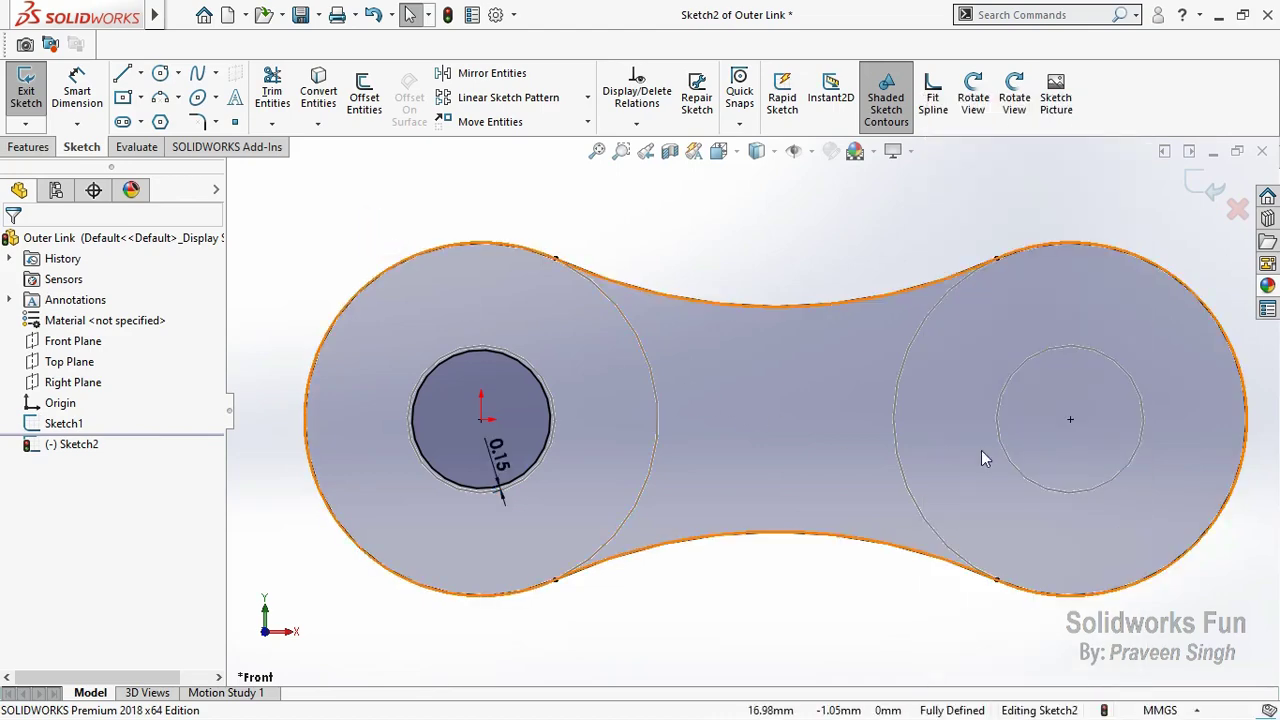
Step: Offset the right small circle by 0.15 mm, zoom to fit and exit the sketch
scroll(1010, 430, "down", 2)
left_click(826, 482)
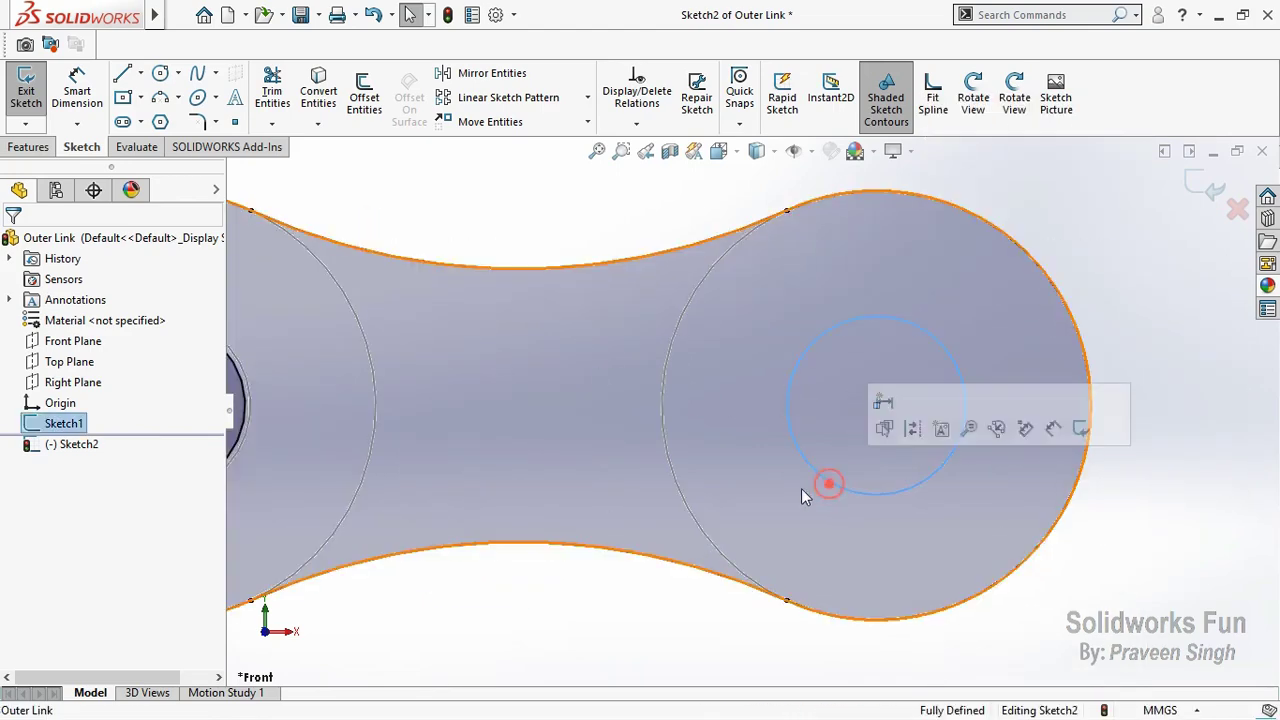
left_click(364, 100)
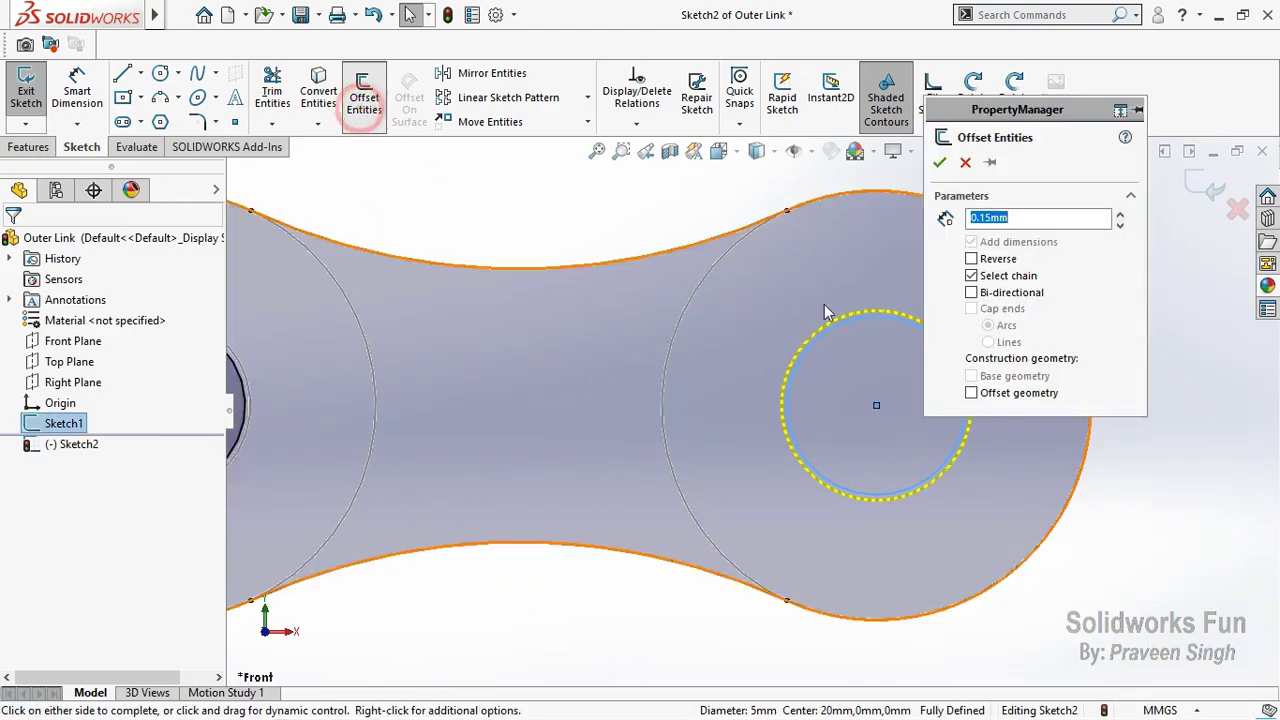
left_click(937, 158)
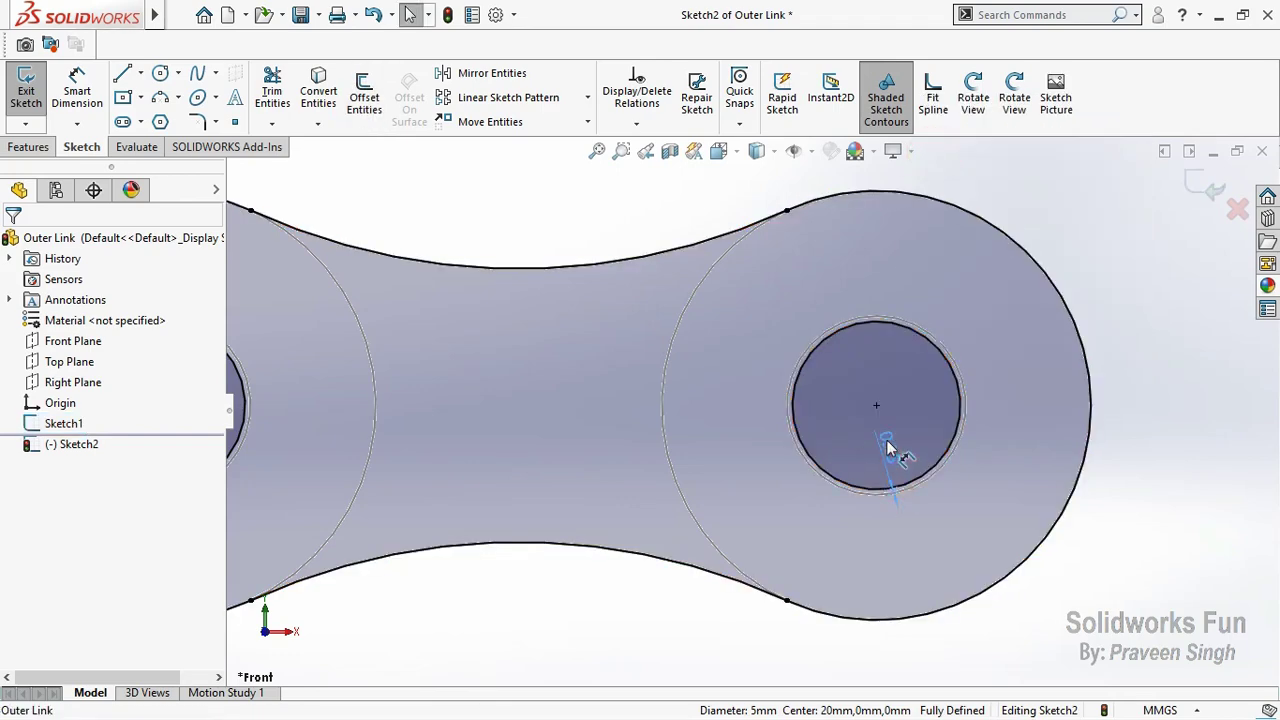
left_click(627, 200)
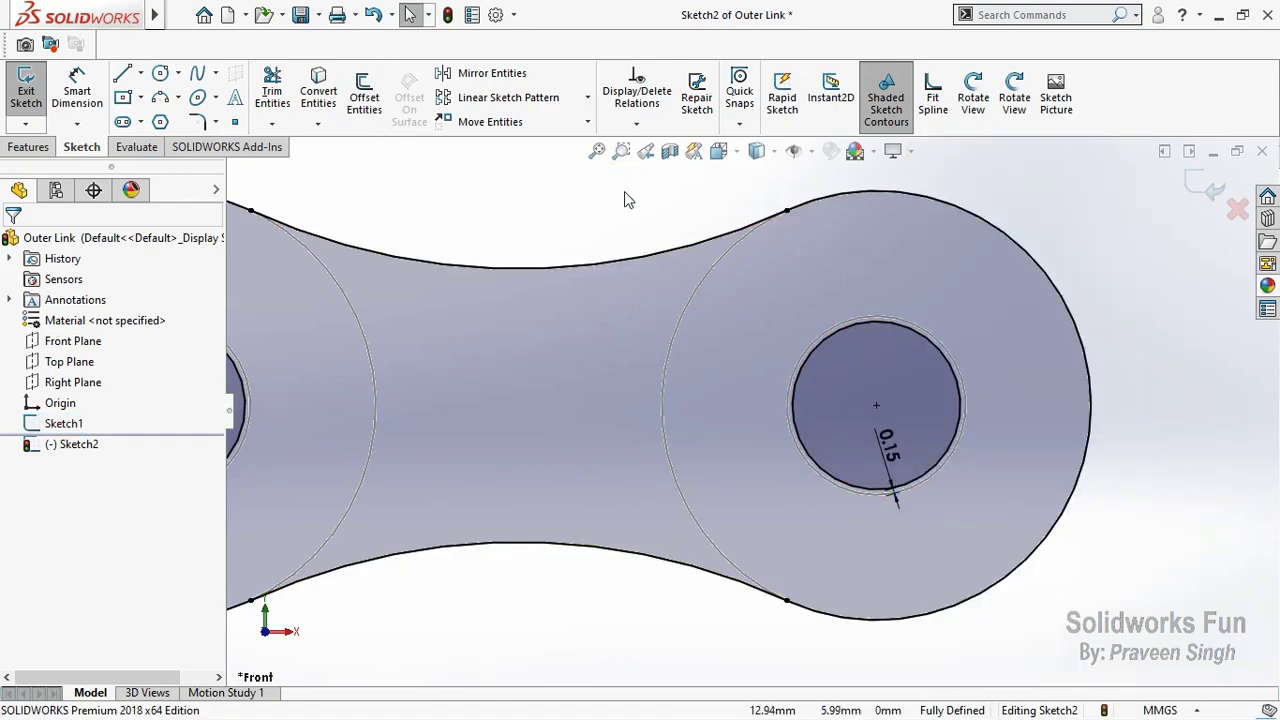
key("f")
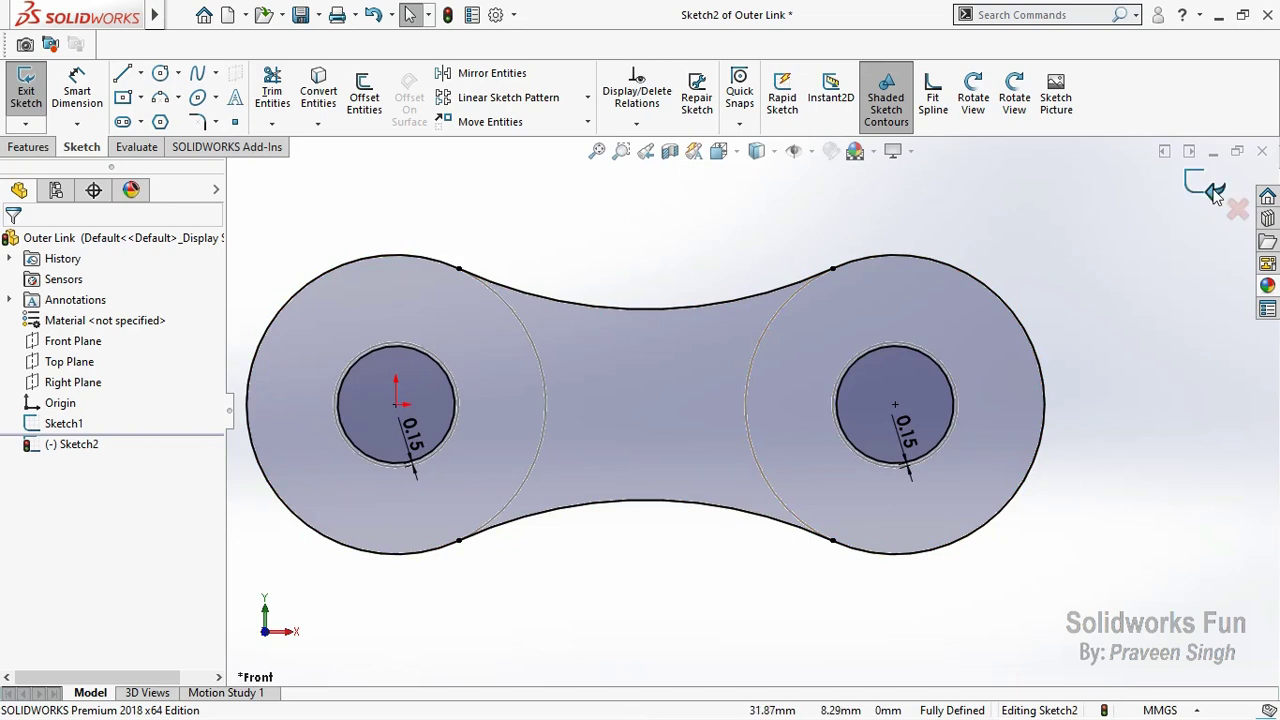
left_click(1214, 193)
Step: Extrude Sketch2 into a 1.25 mm blind plate starting at a 4.75 mm offset
left_click(966, 97)
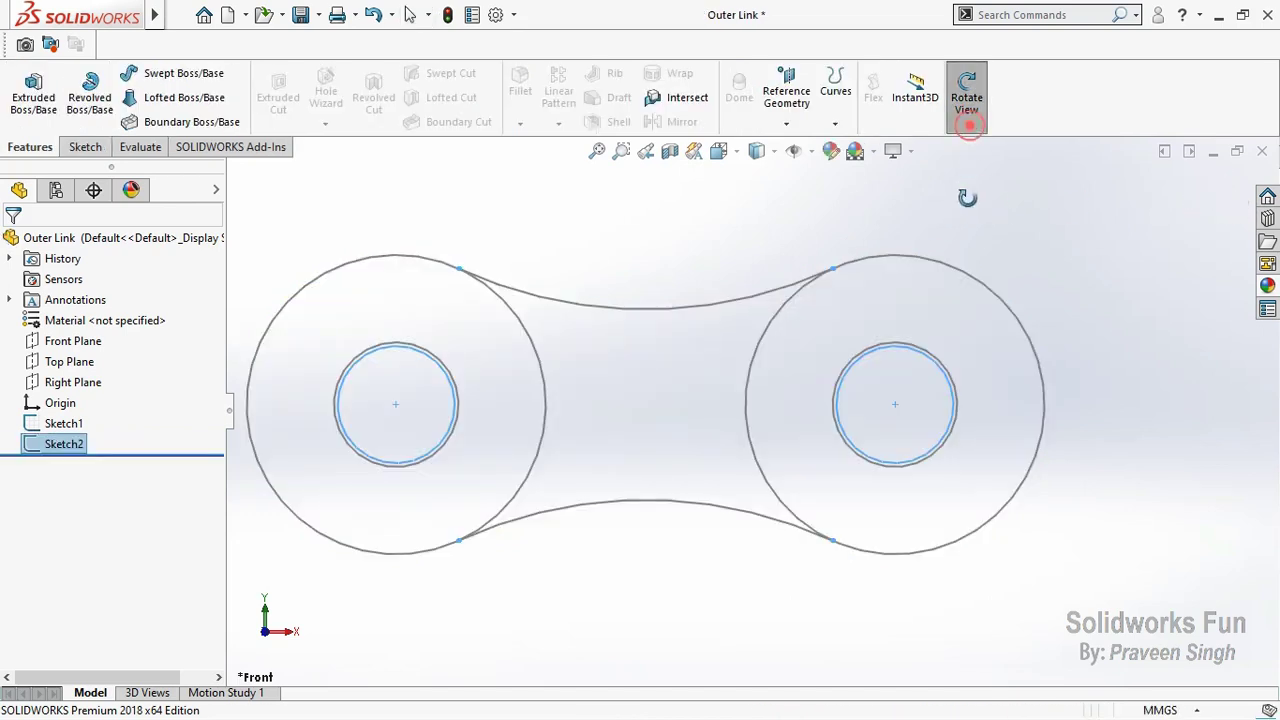
left_click_drag(966, 197, 917, 283)
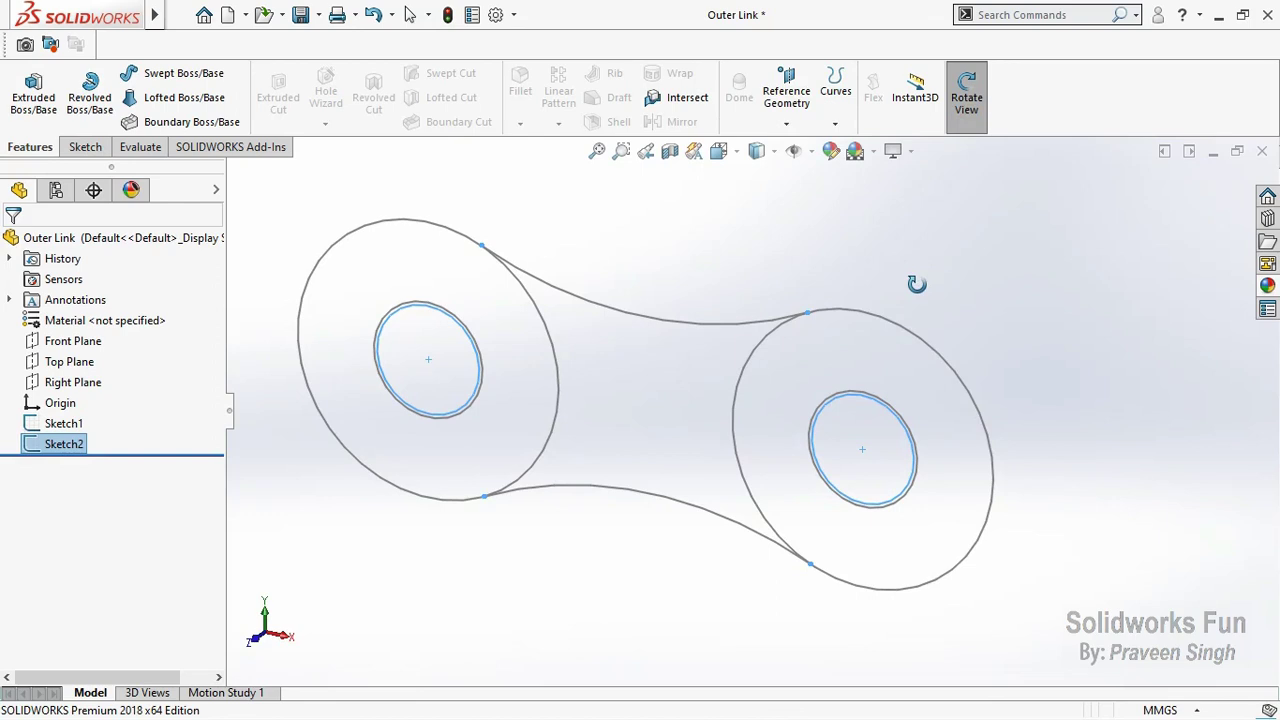
left_click(38, 100)
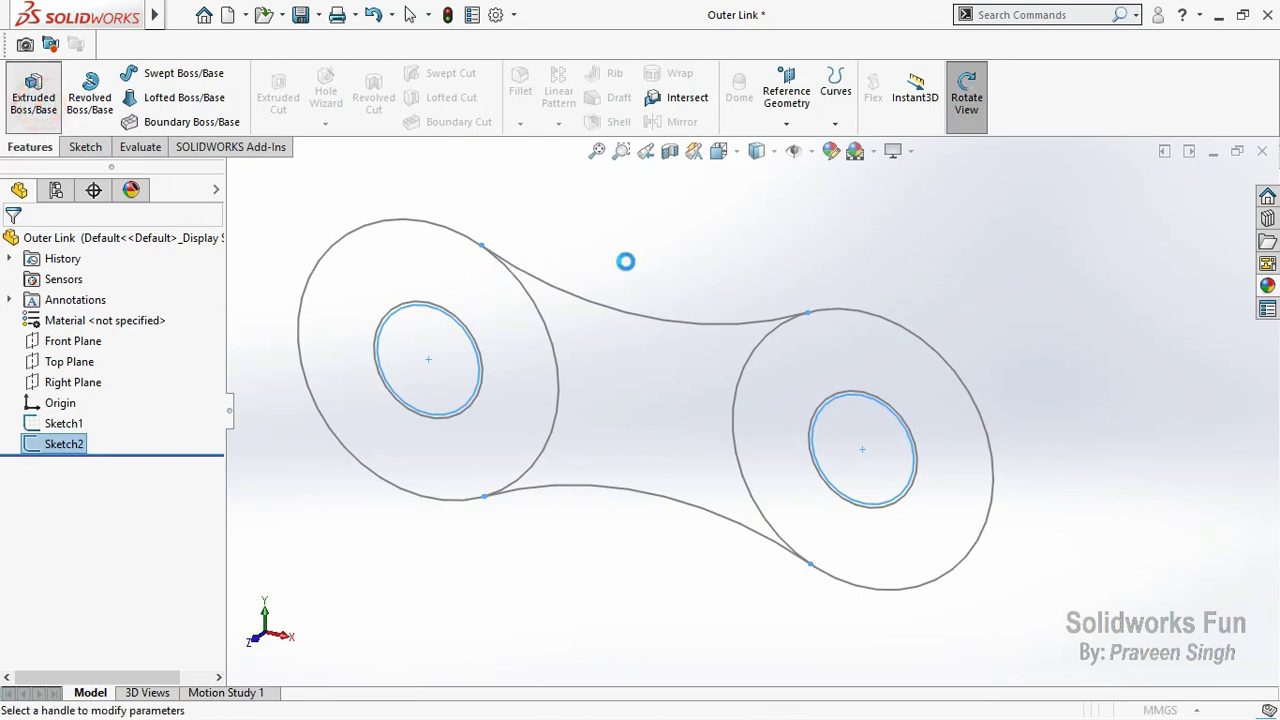
left_click(1024, 220)
left_click(1015, 276)
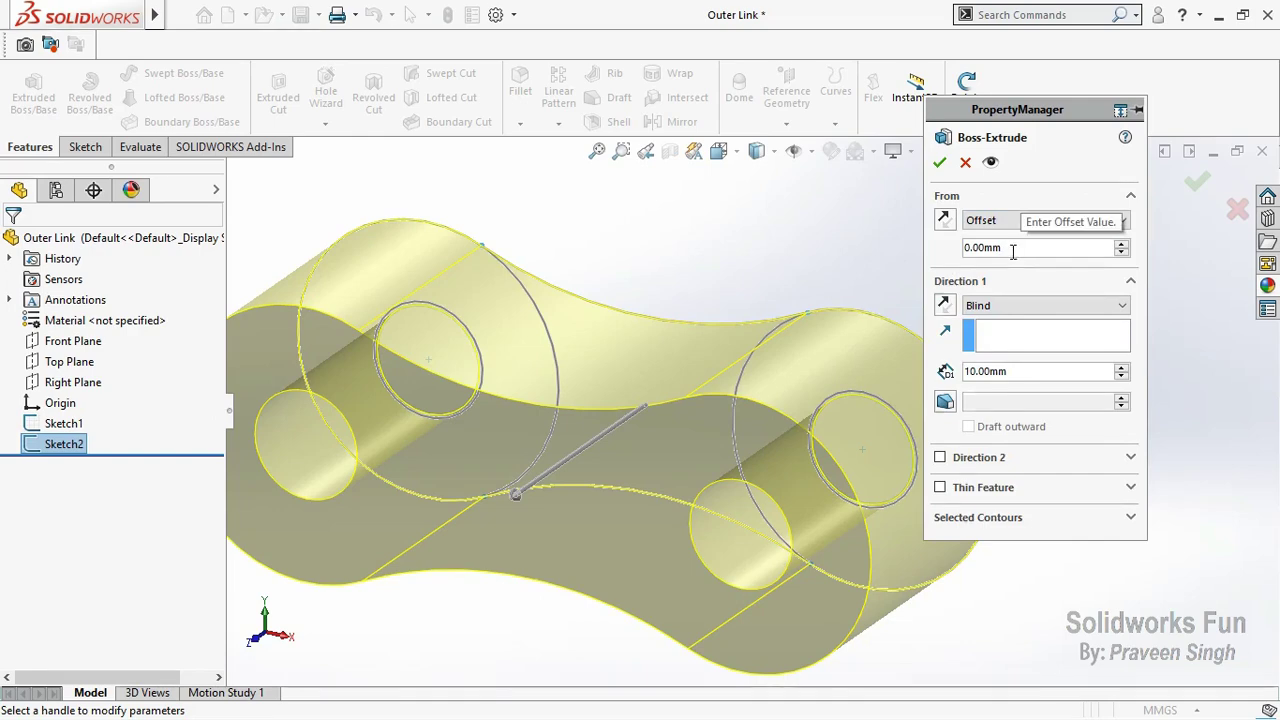
double_click(1012, 250)
type("4.75")
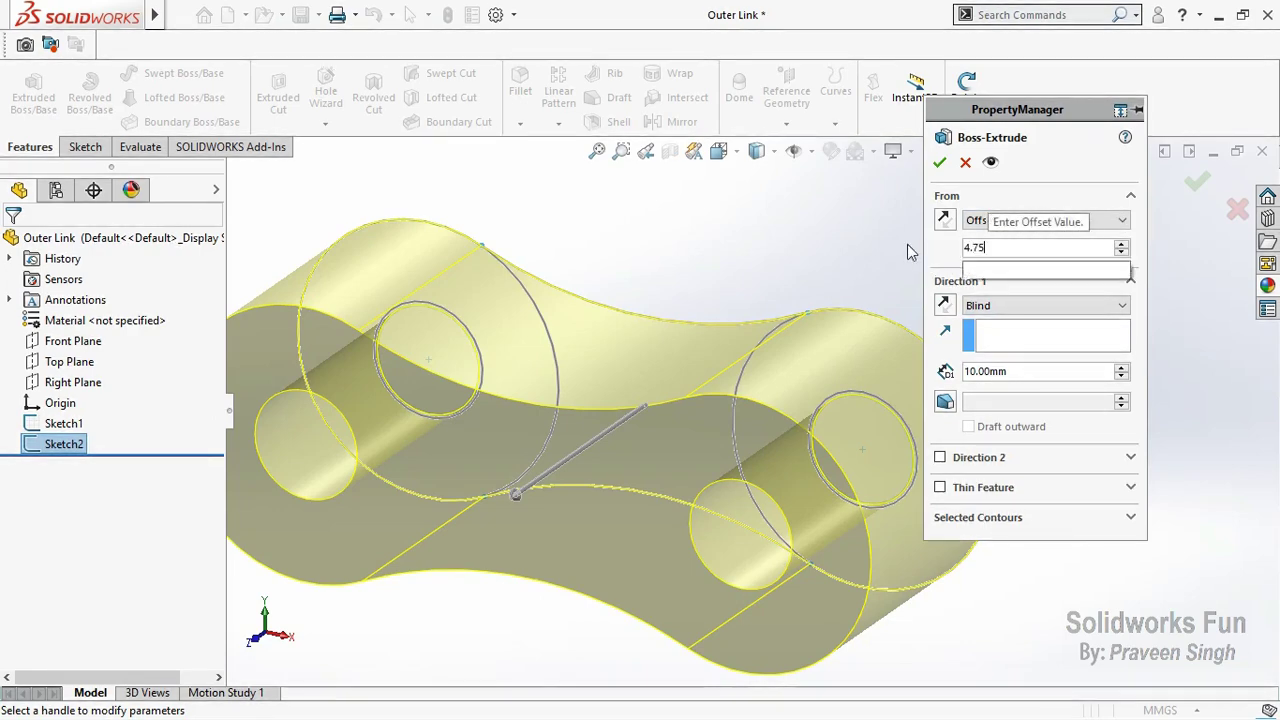
left_click(1074, 172)
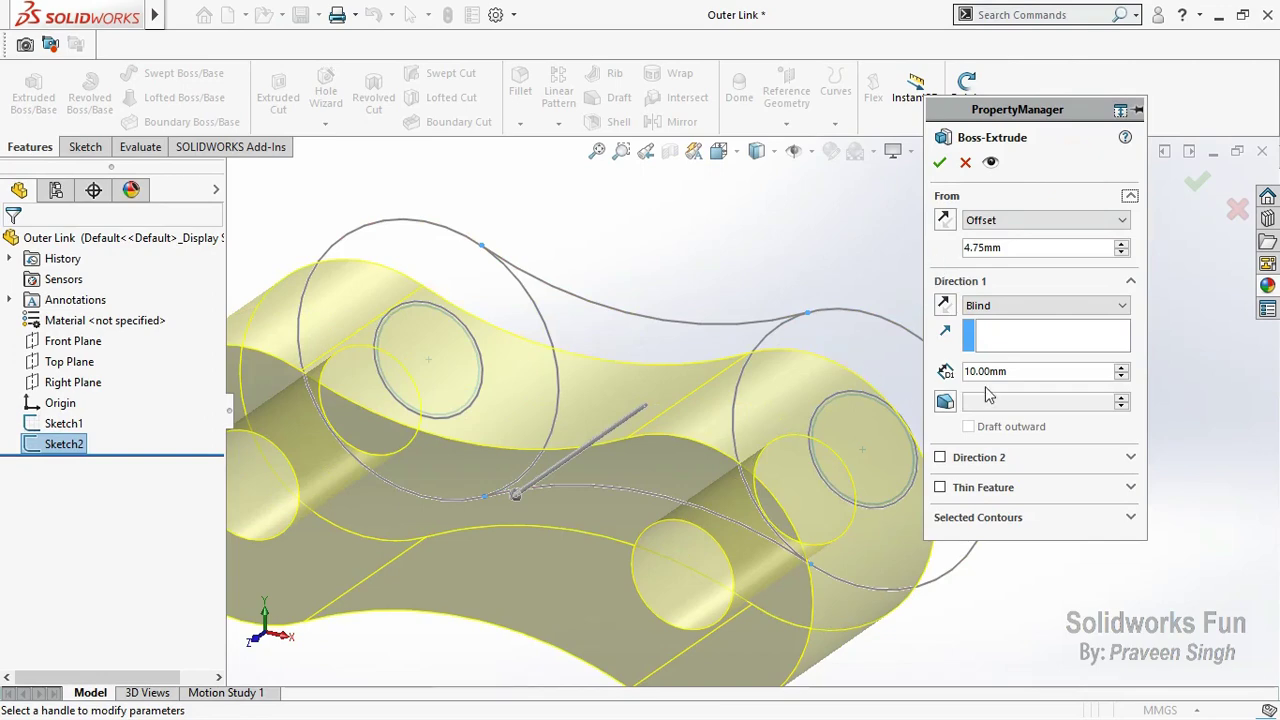
double_click(1013, 372)
type("1.25")
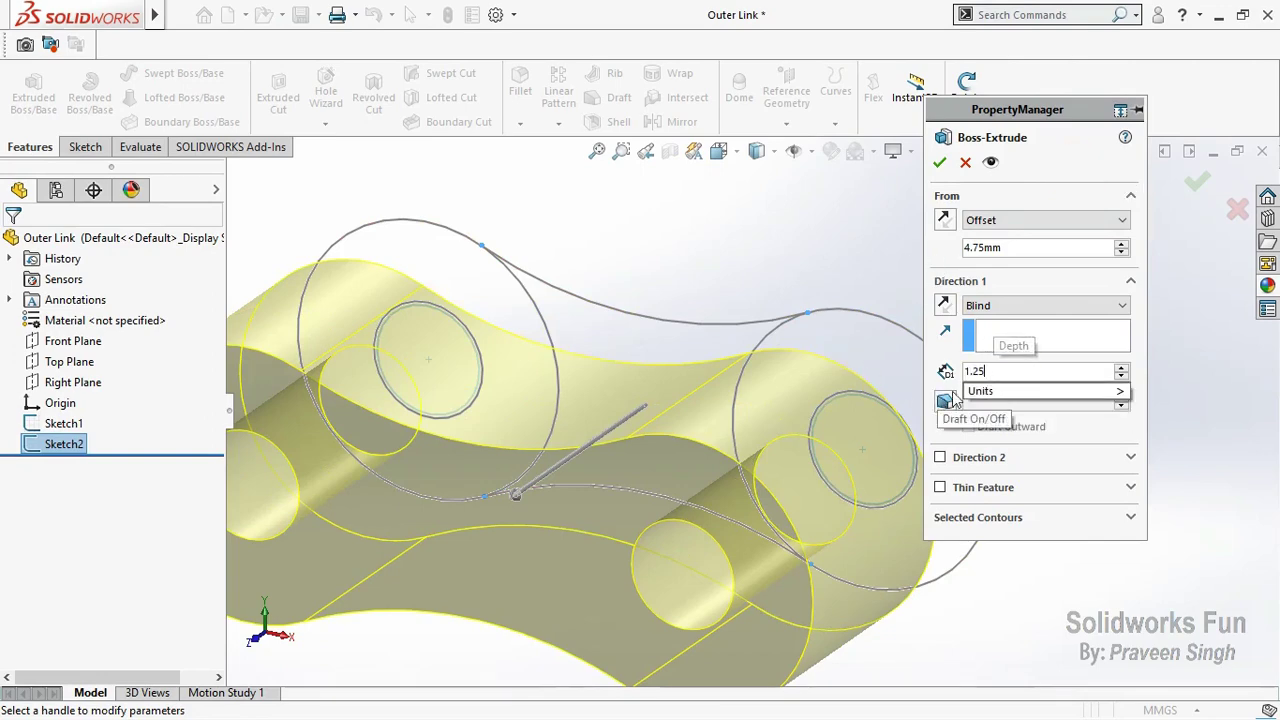
left_click(1030, 177)
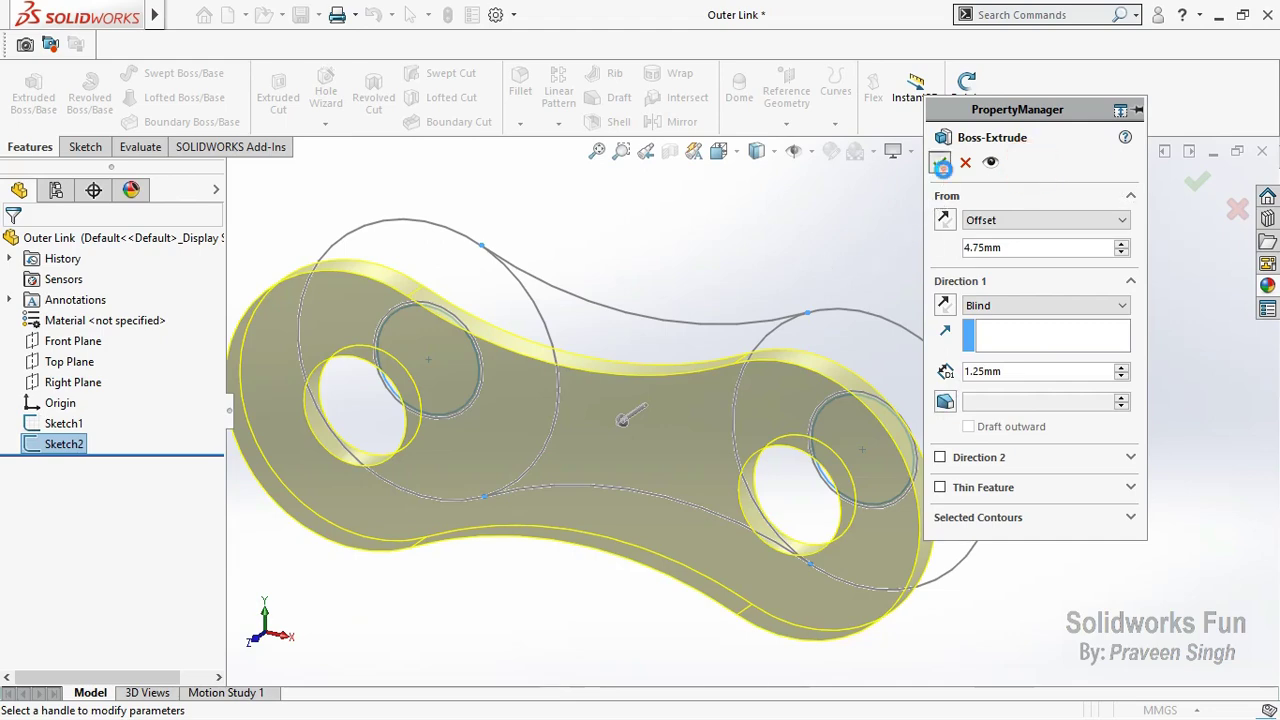
left_click(941, 165)
left_click(967, 97)
mouse_move(880, 229)
left_mouse_down()
mouse_move(909, 271)
mouse_move(905, 315)
mouse_move(548, 334)
left_mouse_up()
Step: Start a Front Plane sketch and convert Sketch2's outline into it
left_click(72, 341)
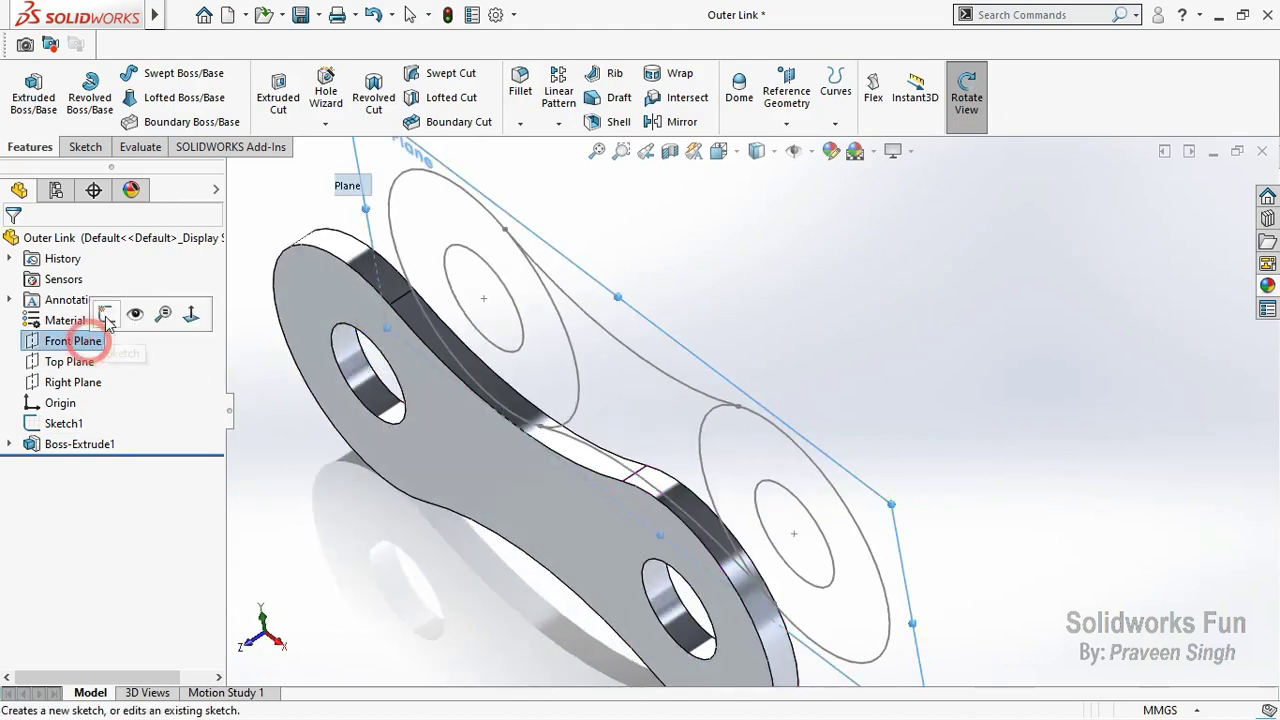
left_click(134, 314)
left_click(9, 444)
left_click(80, 464)
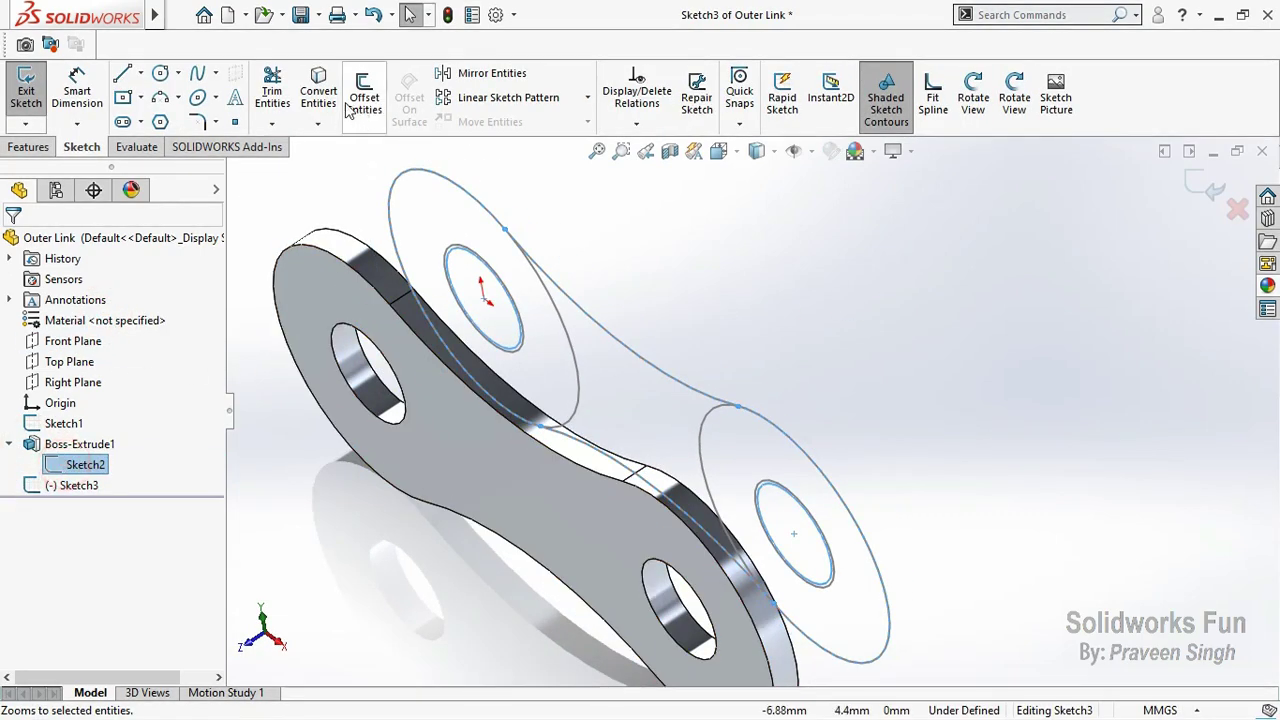
left_click(318, 92)
Step: Extrude the copied outline 1.25 mm from a reversed 4.75 mm offset, pointing outward
left_click(28, 147)
left_click(33, 92)
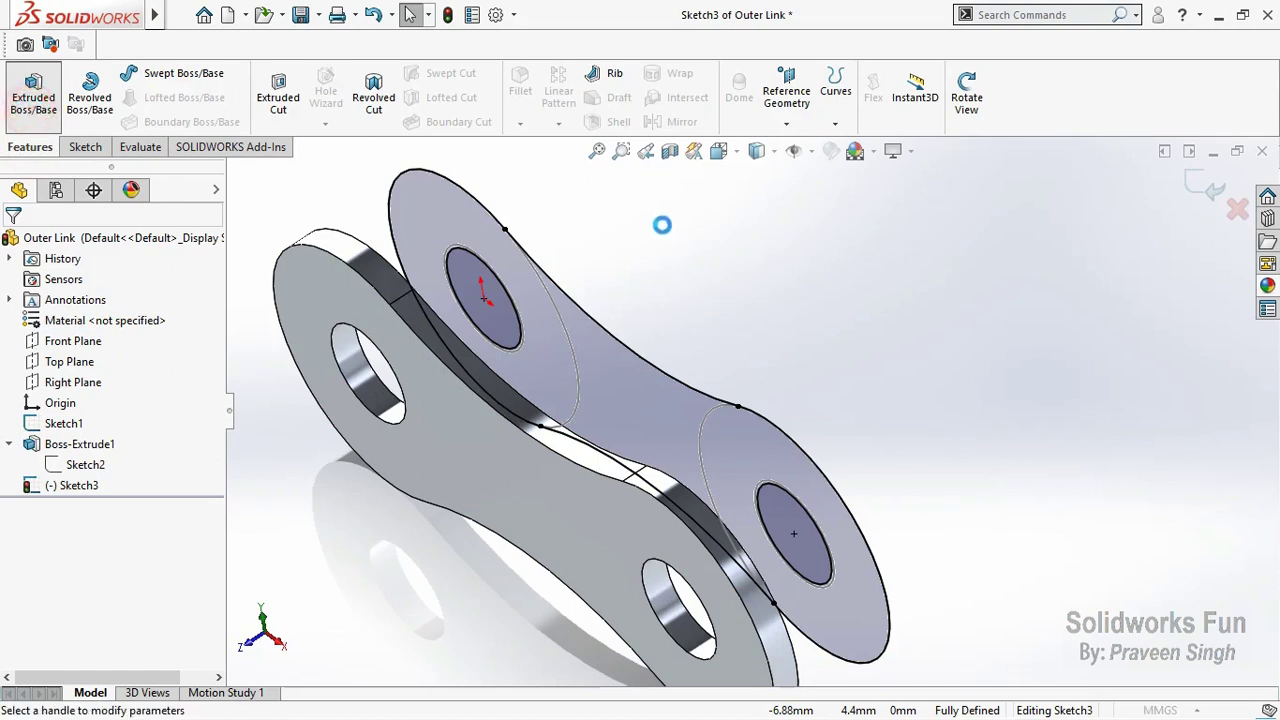
left_click(1008, 225)
left_click(991, 270)
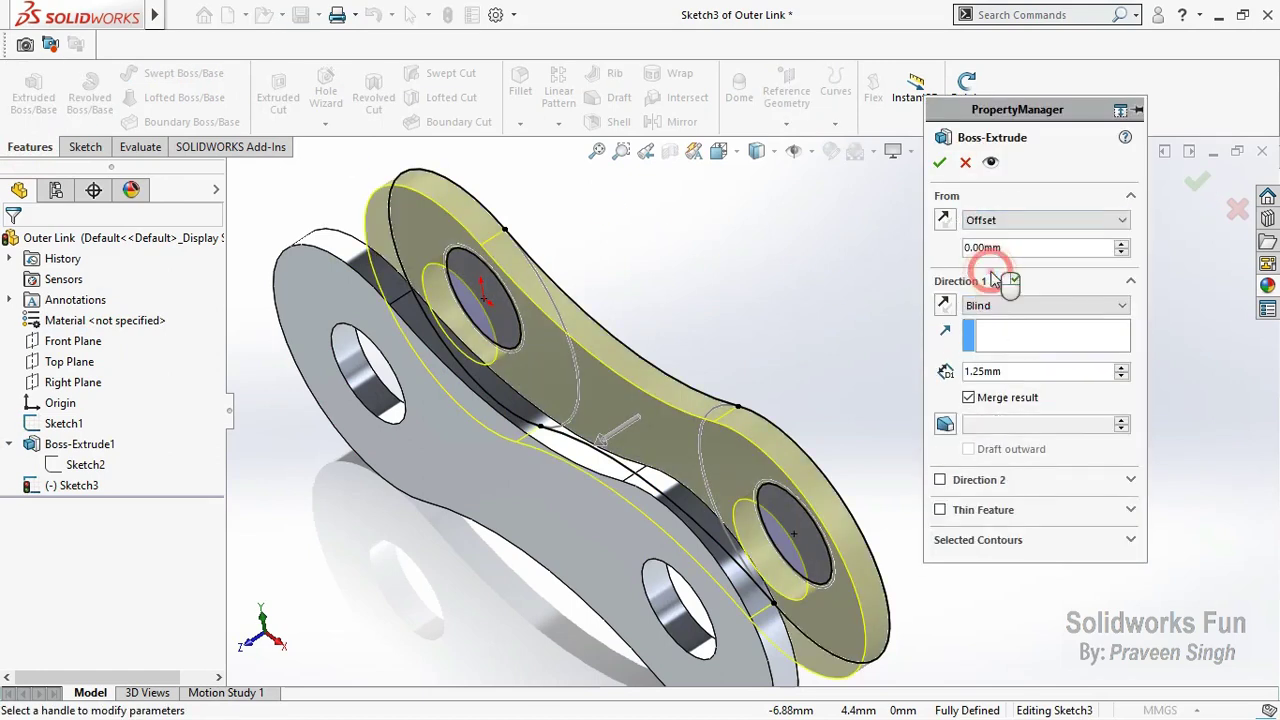
double_click(1004, 248)
type("4.7")
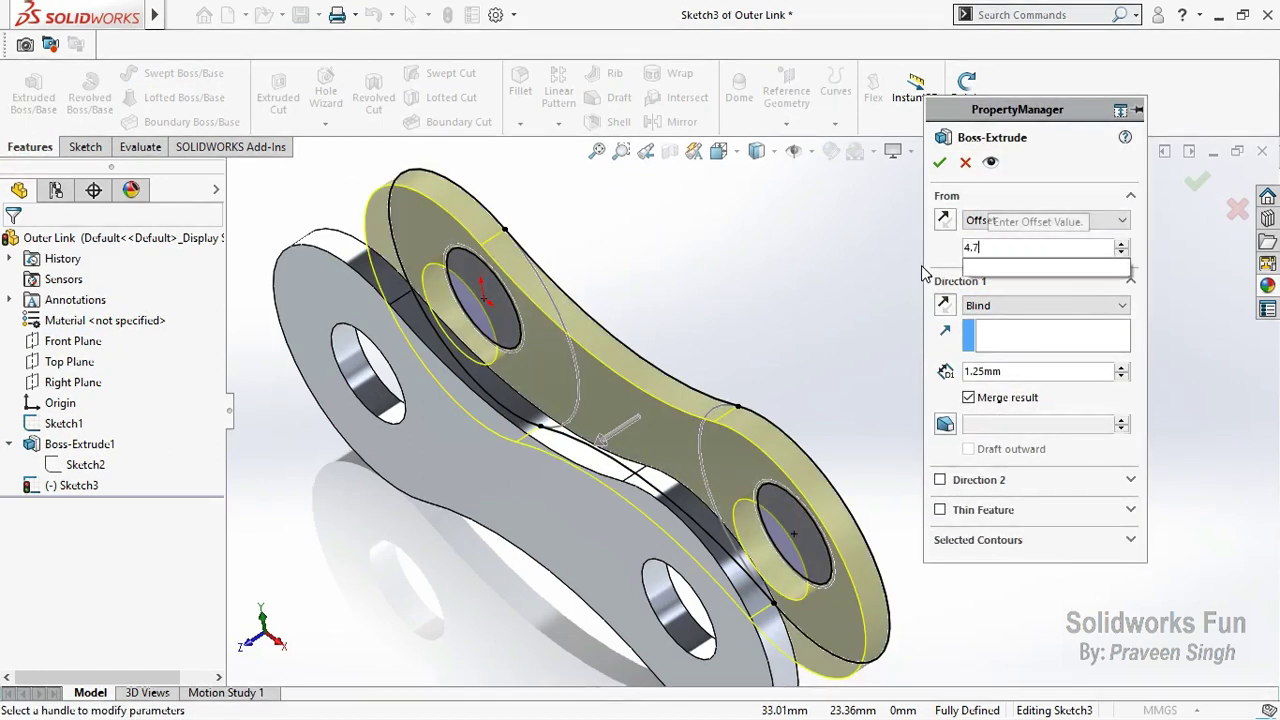
type("5")
left_click(1058, 172)
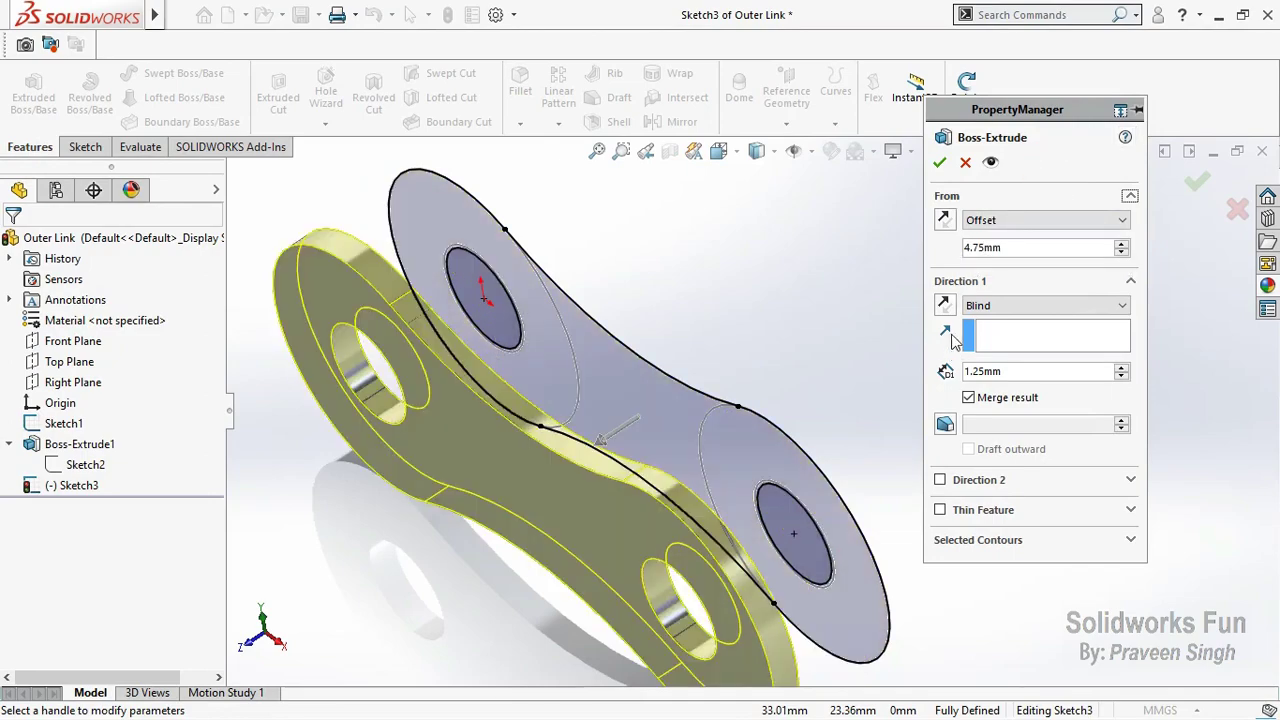
left_click(943, 219)
key("ctrl+4")
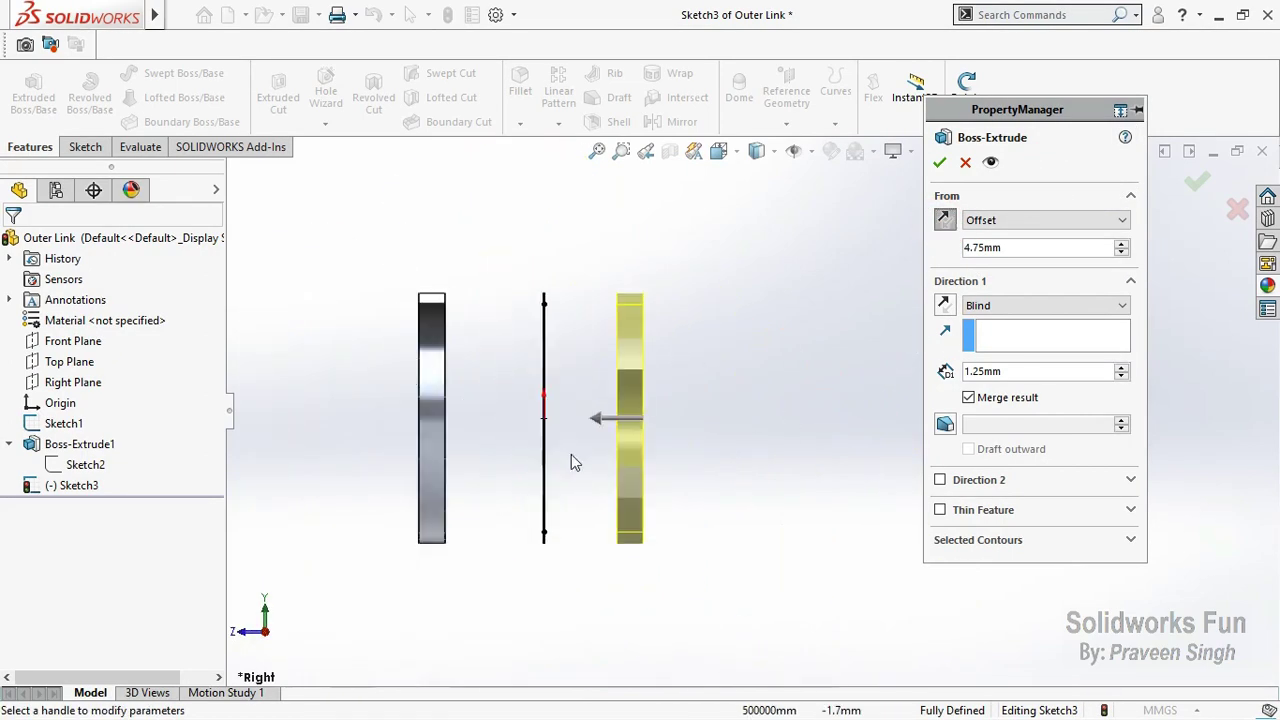
left_click(945, 305)
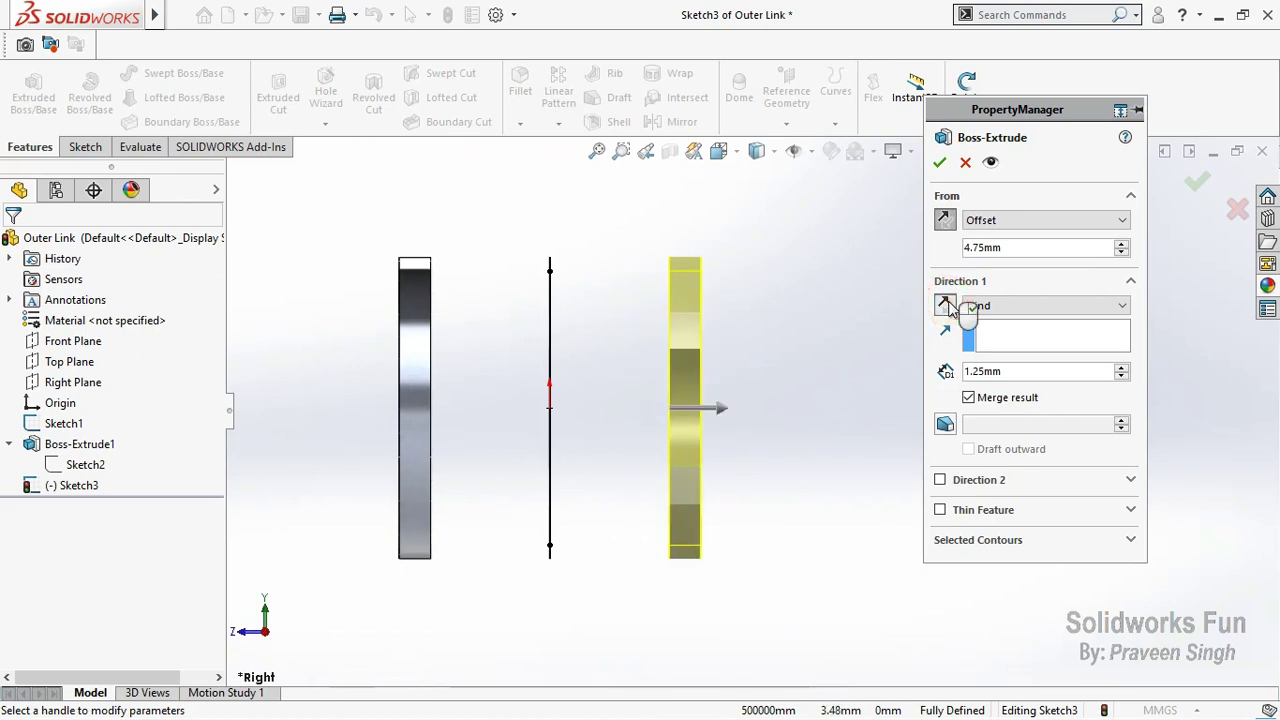
left_click(942, 163)
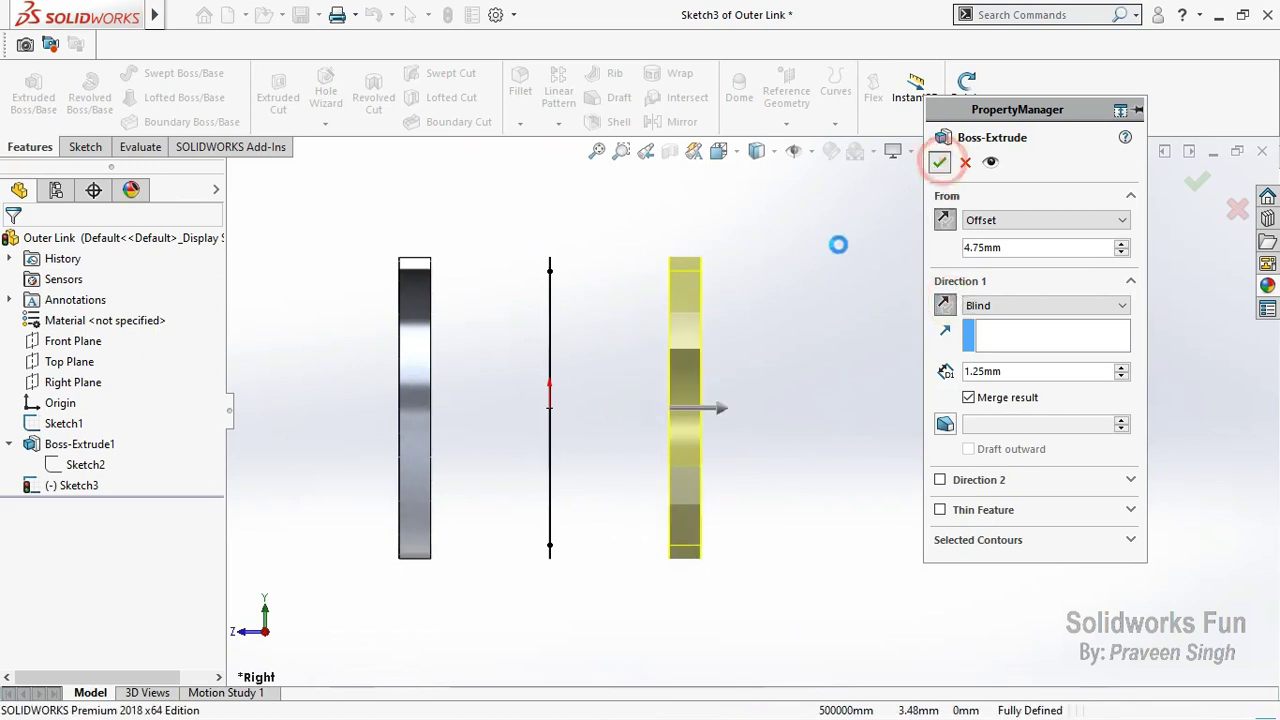
left_click(967, 100)
left_click_drag(677, 280, 531, 363)
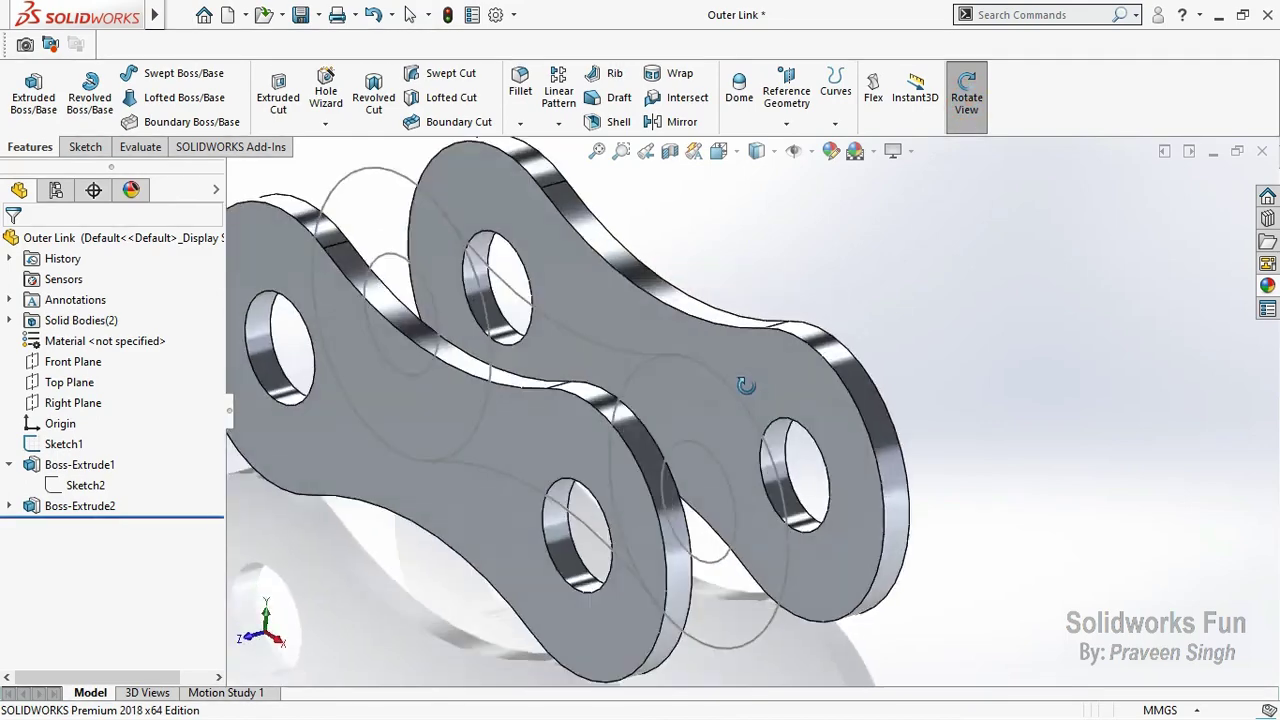
Step: Save the Outer Link and sketch on the Front Plane, converting both hole edges into circles
left_click(300, 15)
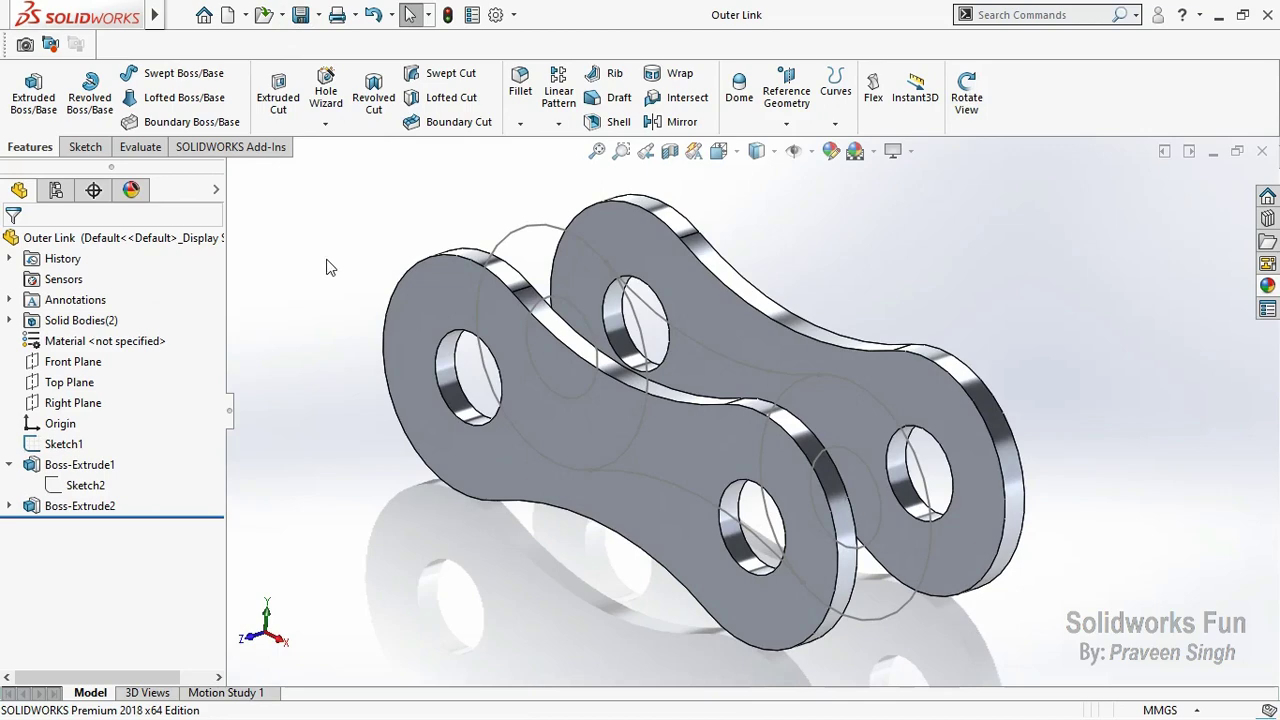
left_click(73, 361)
left_click(88, 338)
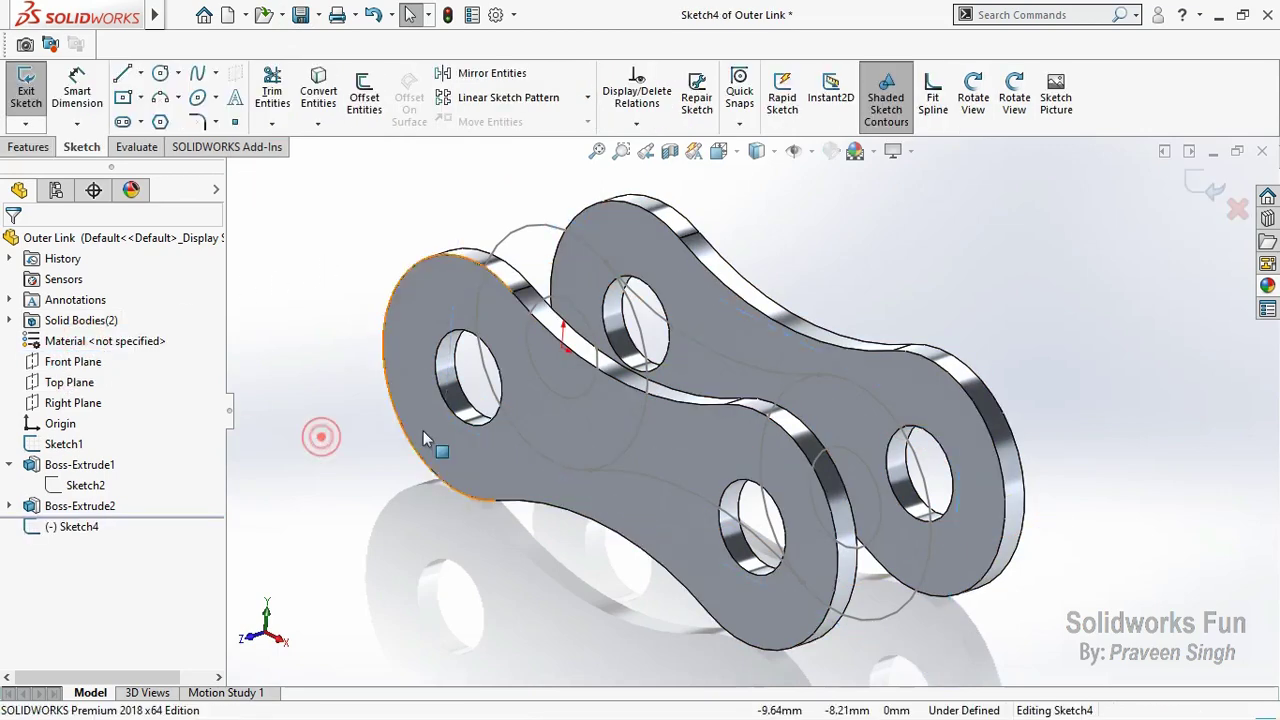
left_click(466, 424)
left_click(729, 552, "ctrl")
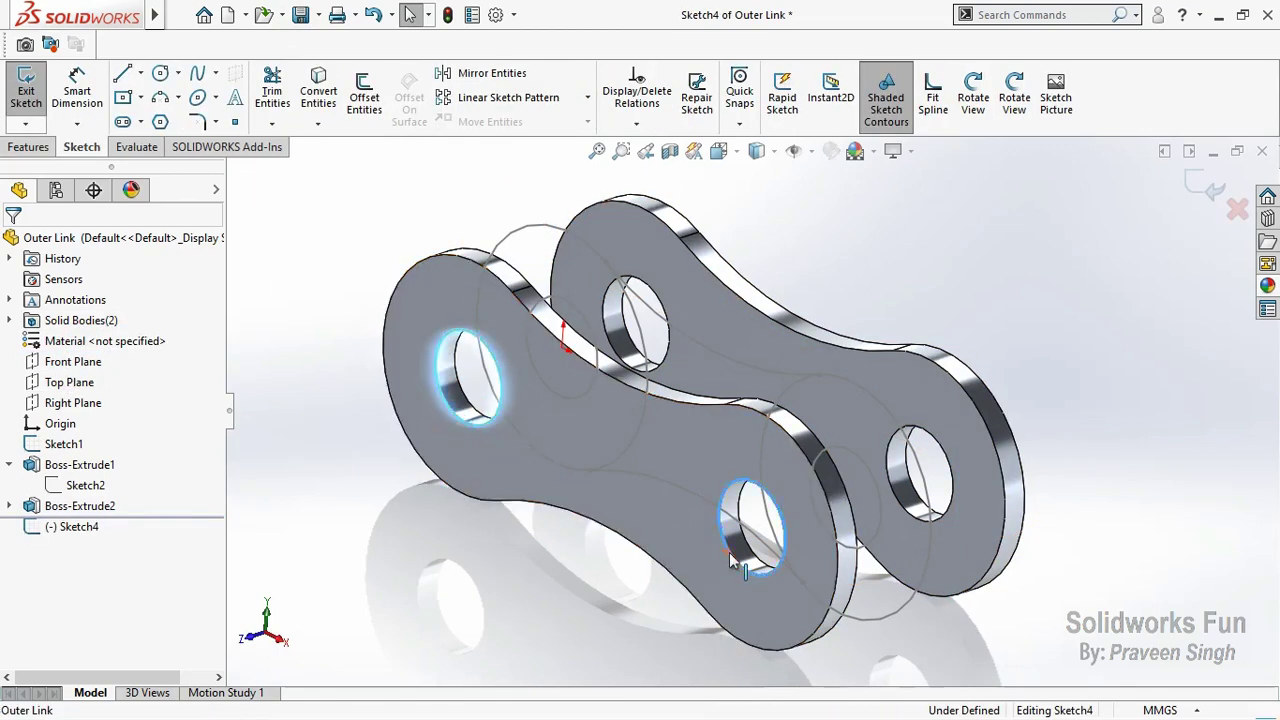
left_click(318, 90)
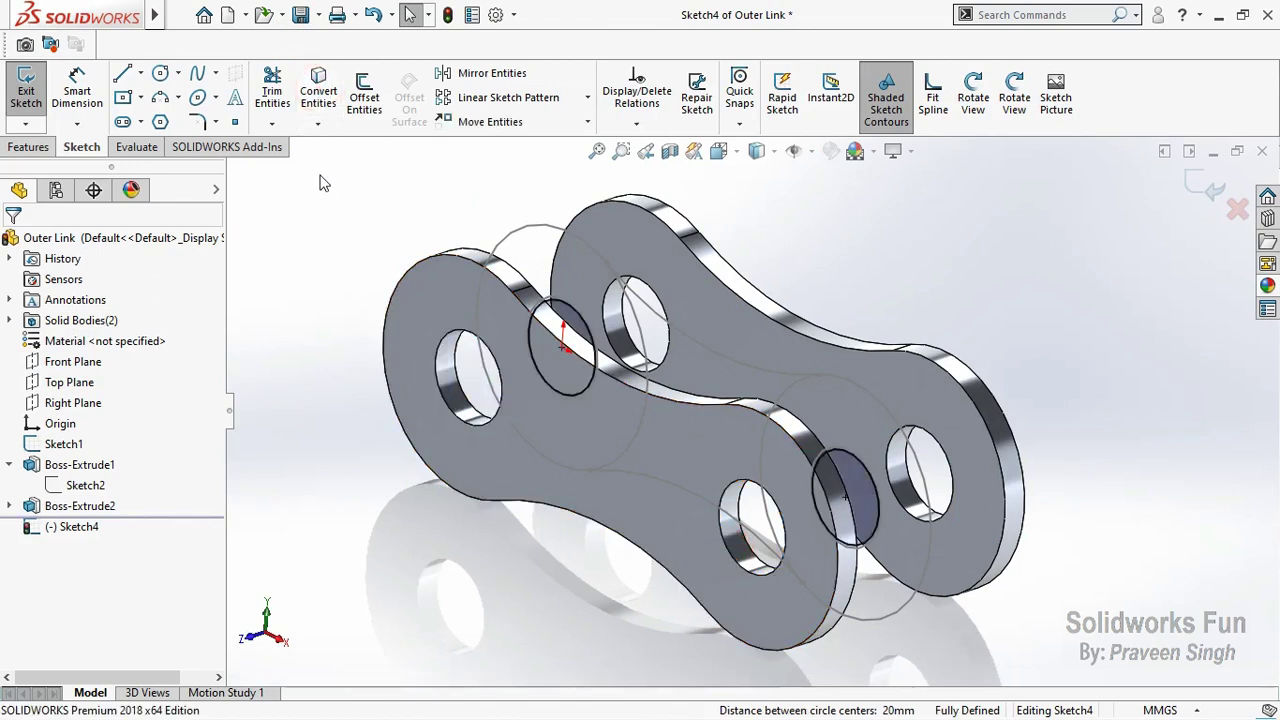
Step: Extrude the two hole circles 6.35 mm in both directions to form the pins
left_click(28, 147)
left_click(33, 92)
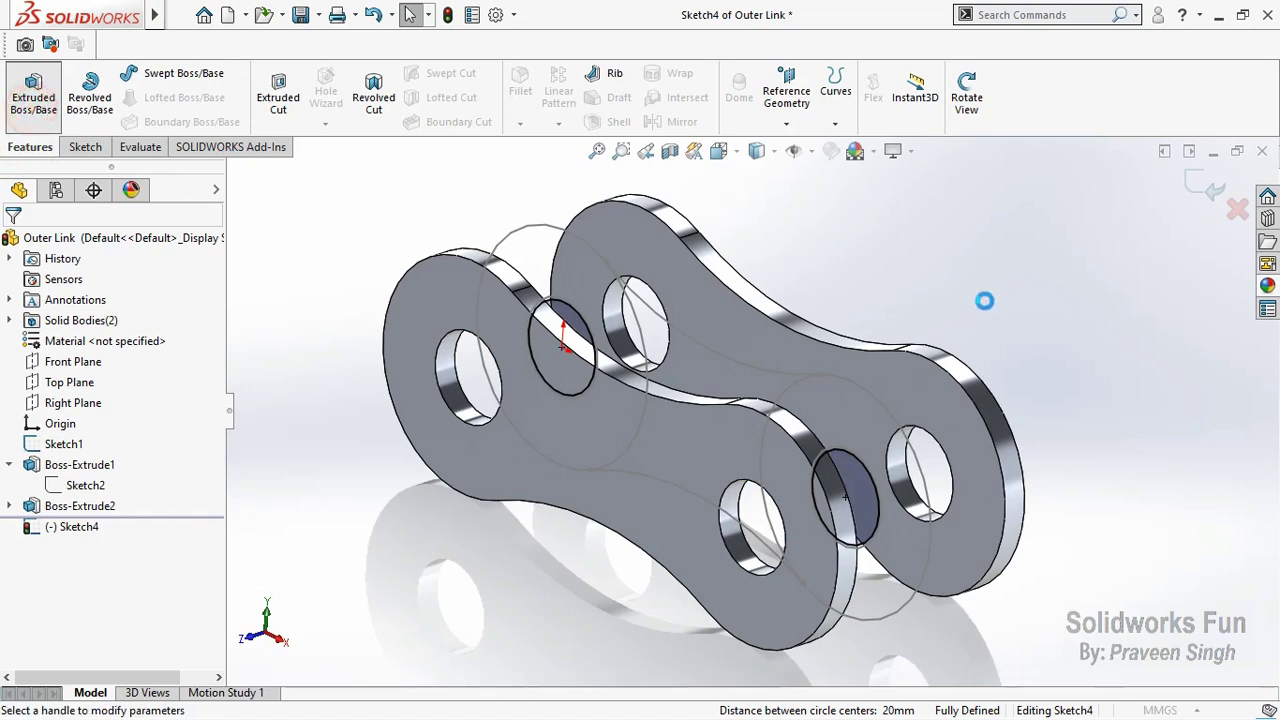
type("6.35")
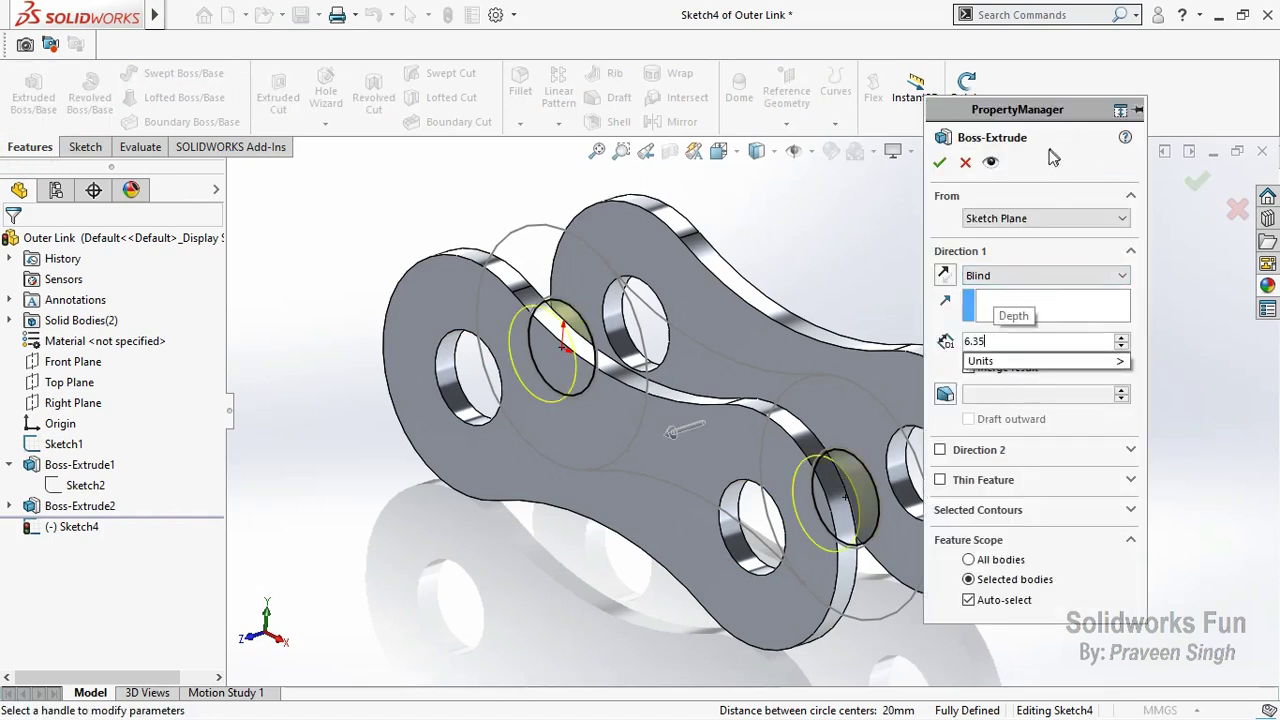
left_click(1047, 153)
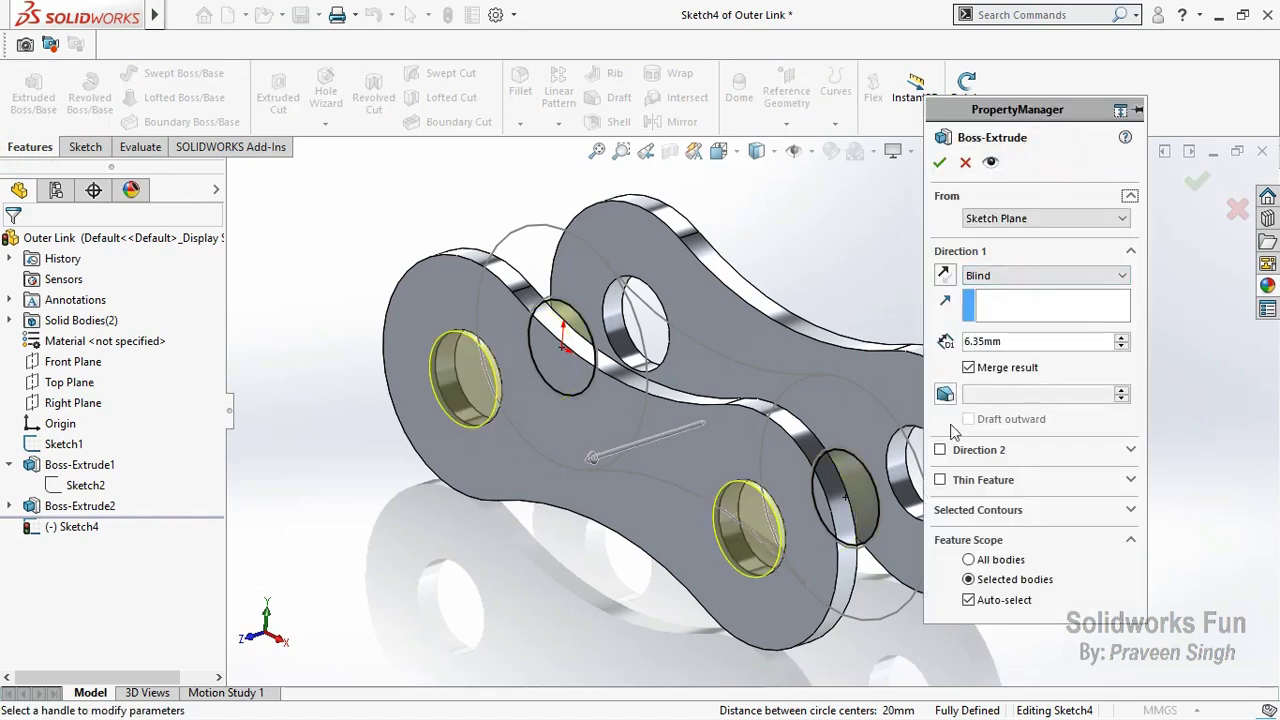
left_click(940, 450)
type("6.")
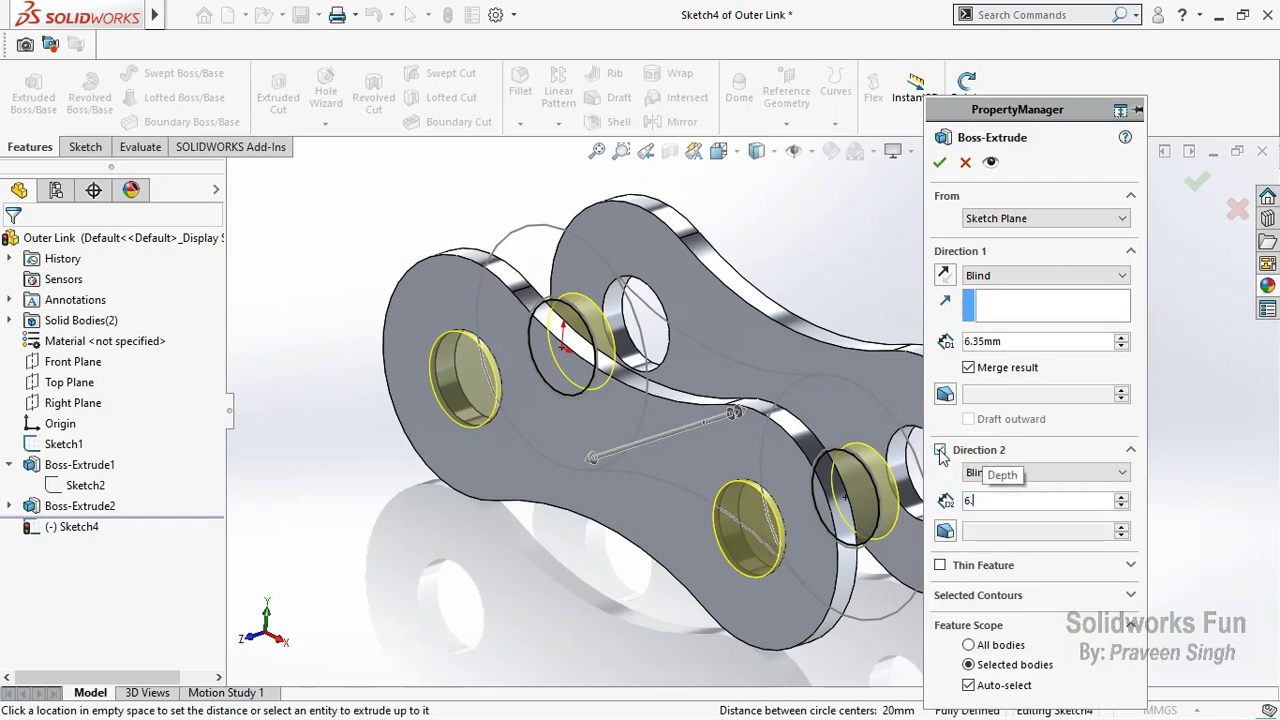
type("35")
left_click(1042, 184)
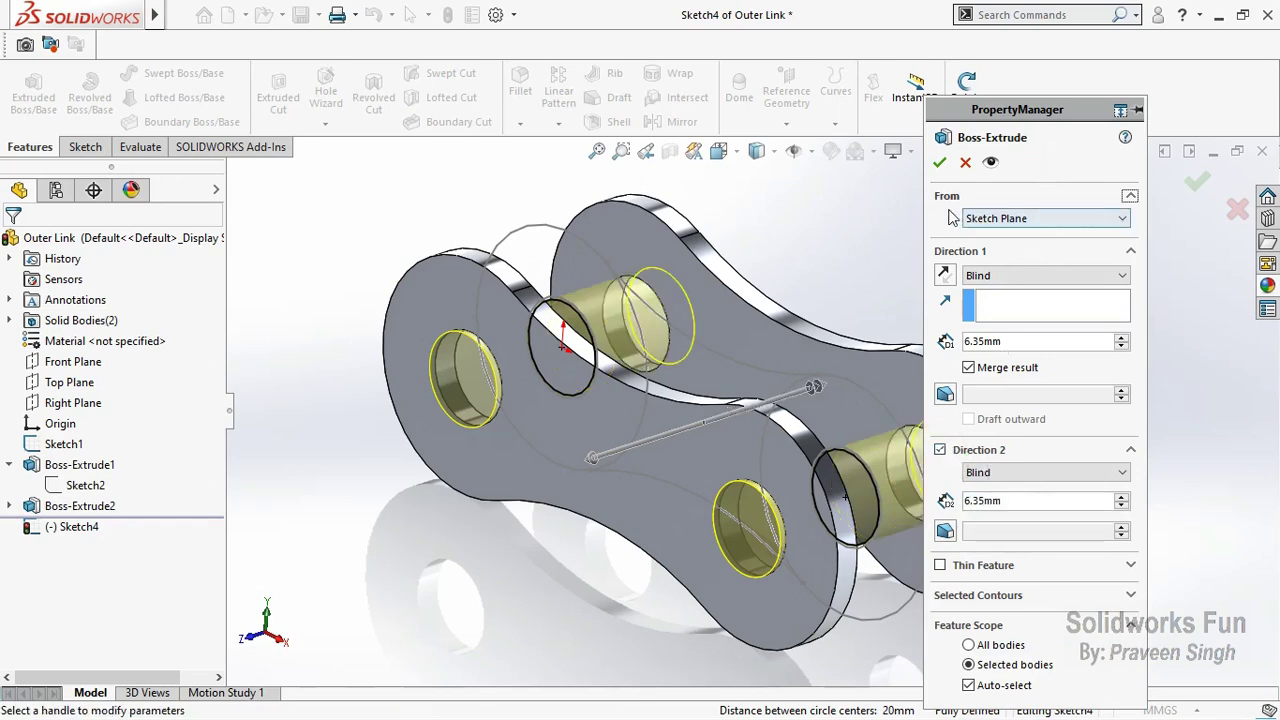
left_click(940, 163)
left_click(887, 207)
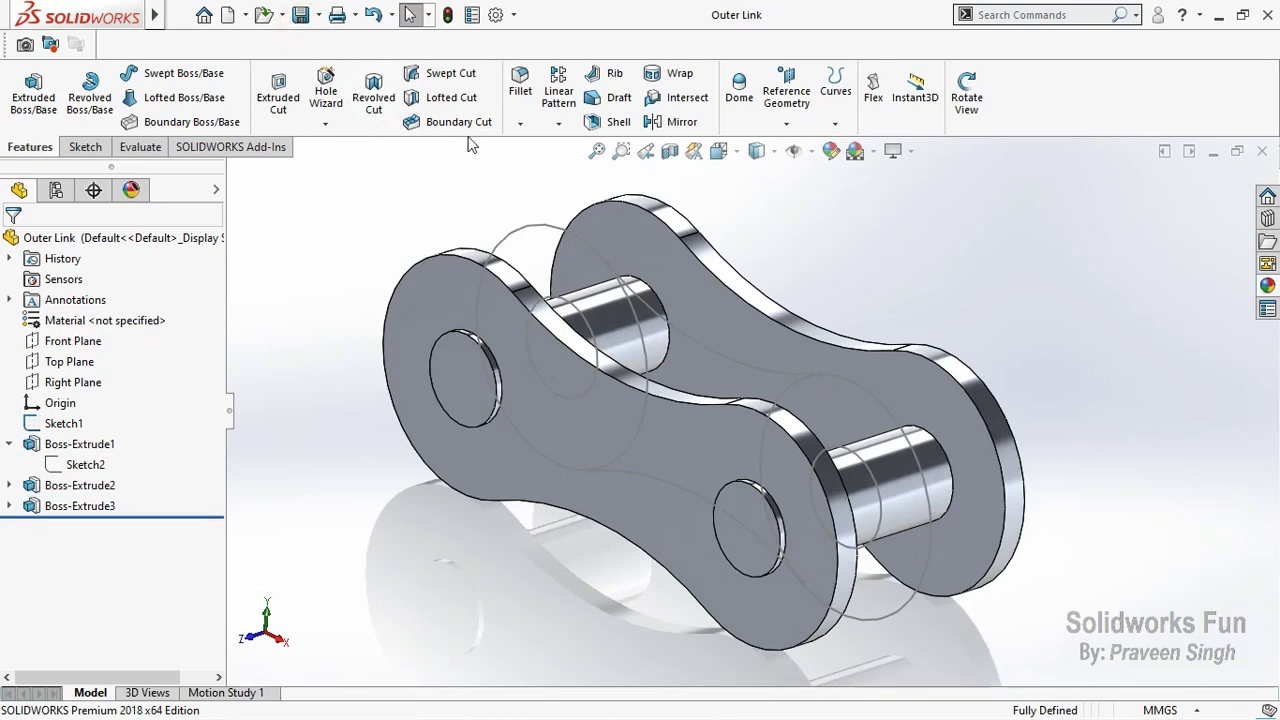
Step: Start a 0.15 mm fillet on both plate faces and the two front pin-hole faces
left_click(520, 125)
left_click(545, 147)
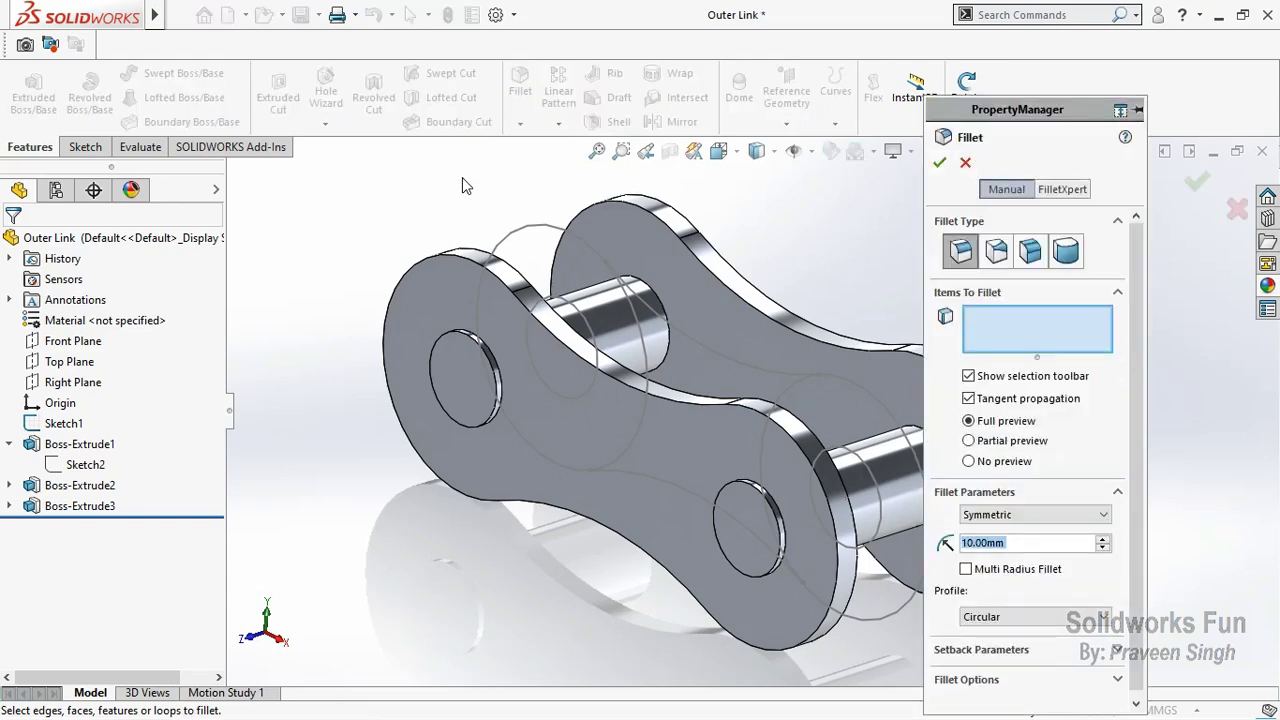
type("0.15")
left_click(439, 209)
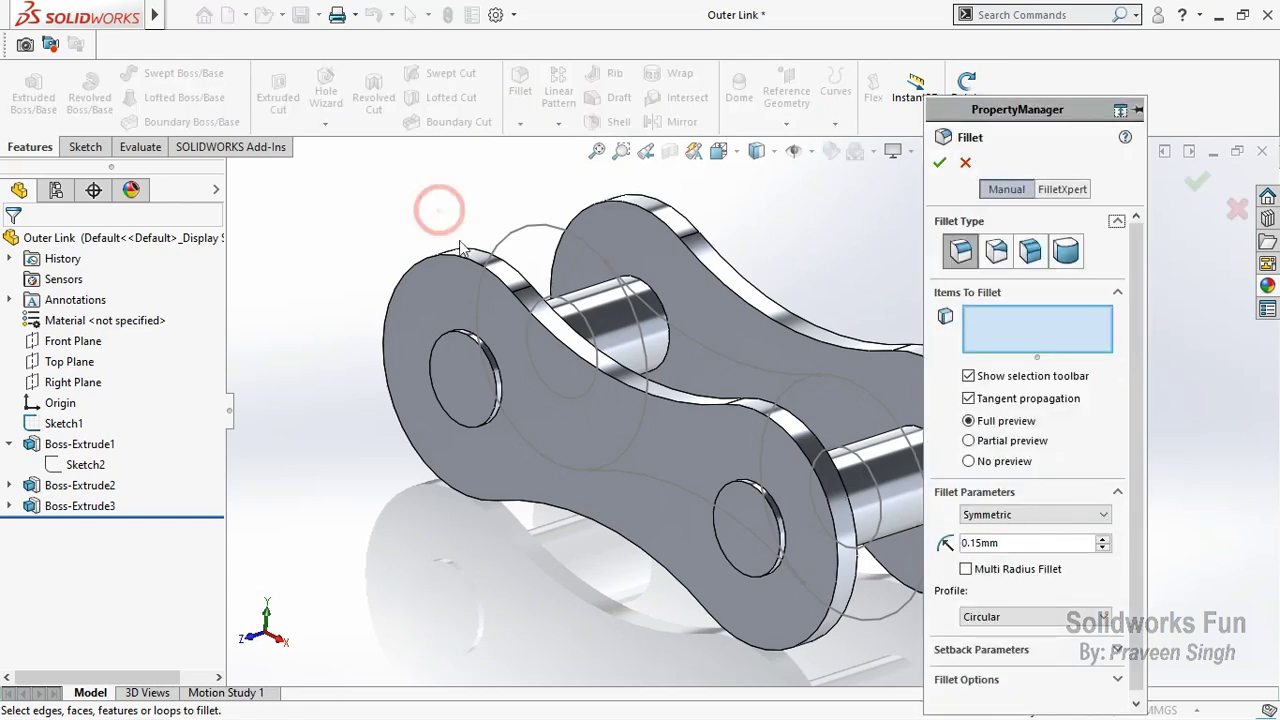
left_click(465, 260)
left_click(685, 235)
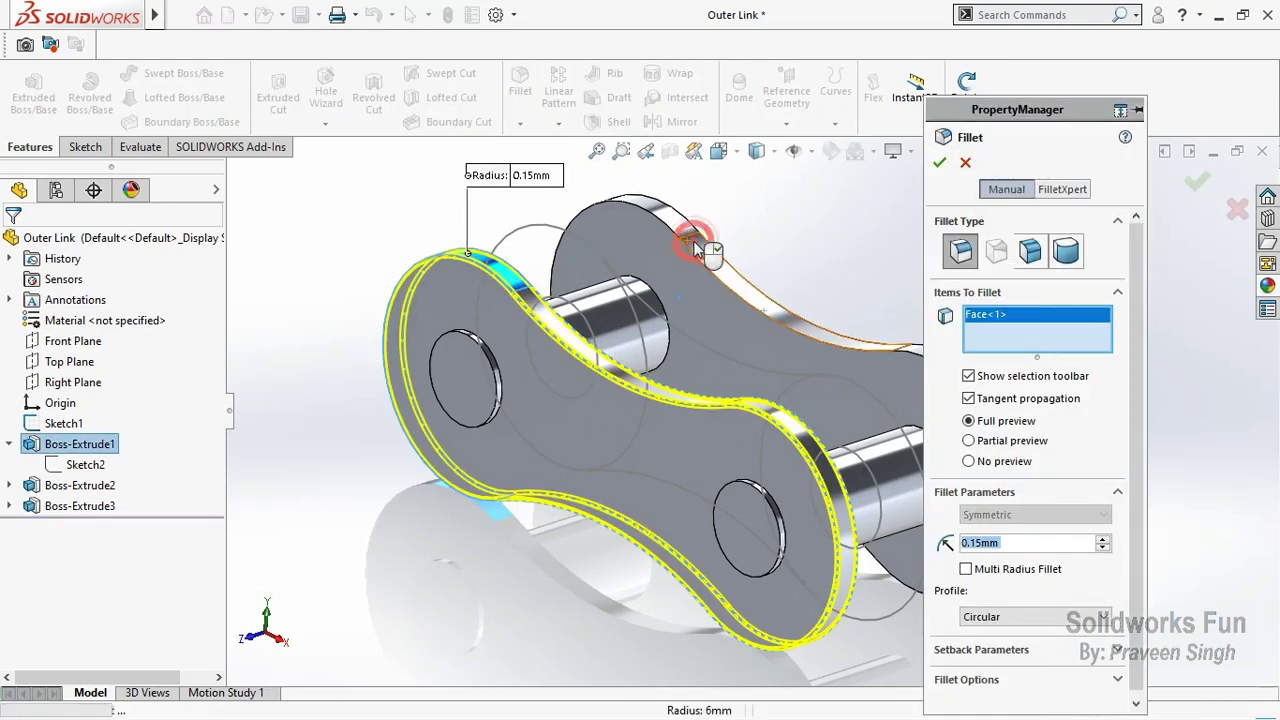
left_click(505, 380)
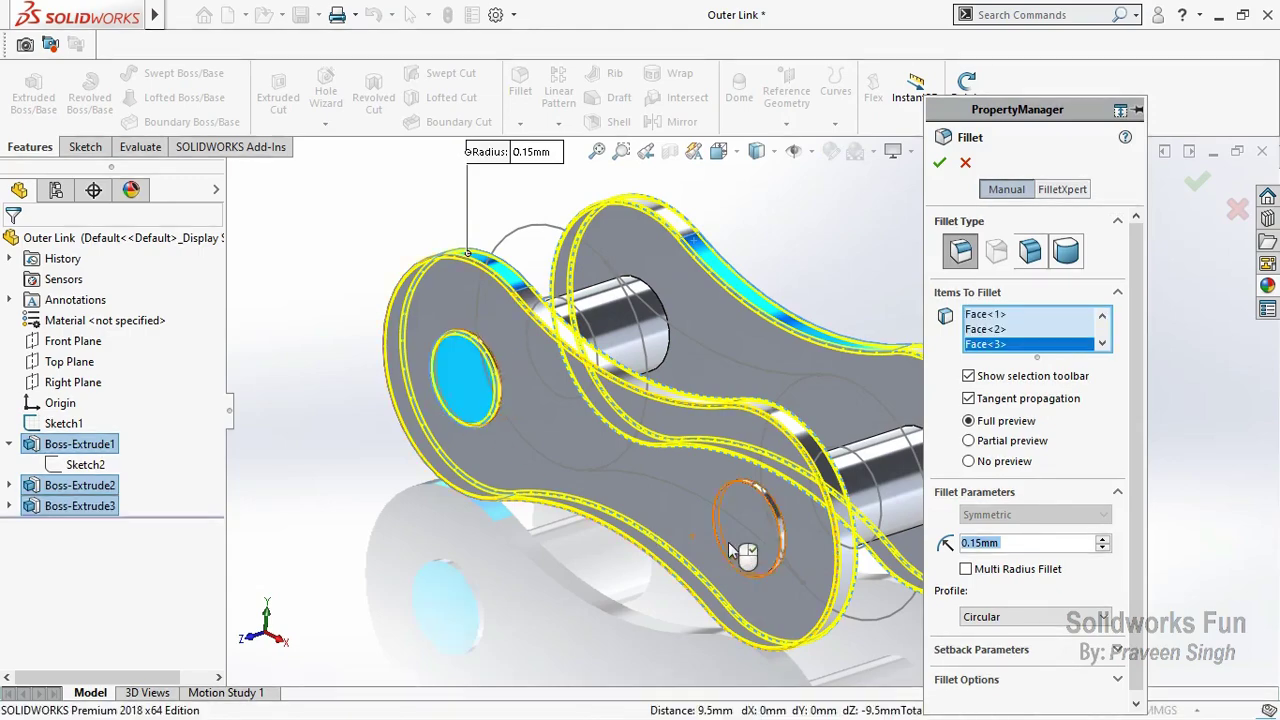
left_click(733, 550)
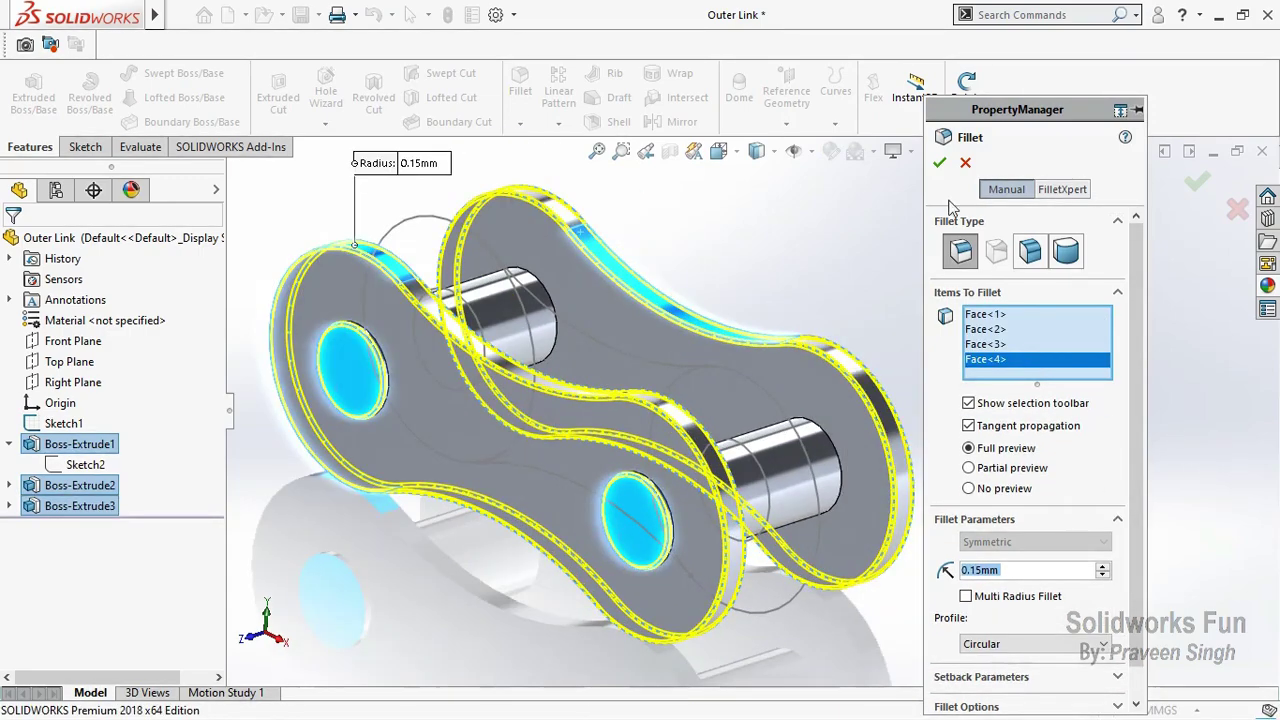
Step: Add the back plate's two hole faces, apply the fillet, and view from the front
middle_click_drag(803, 263, 880, 160)
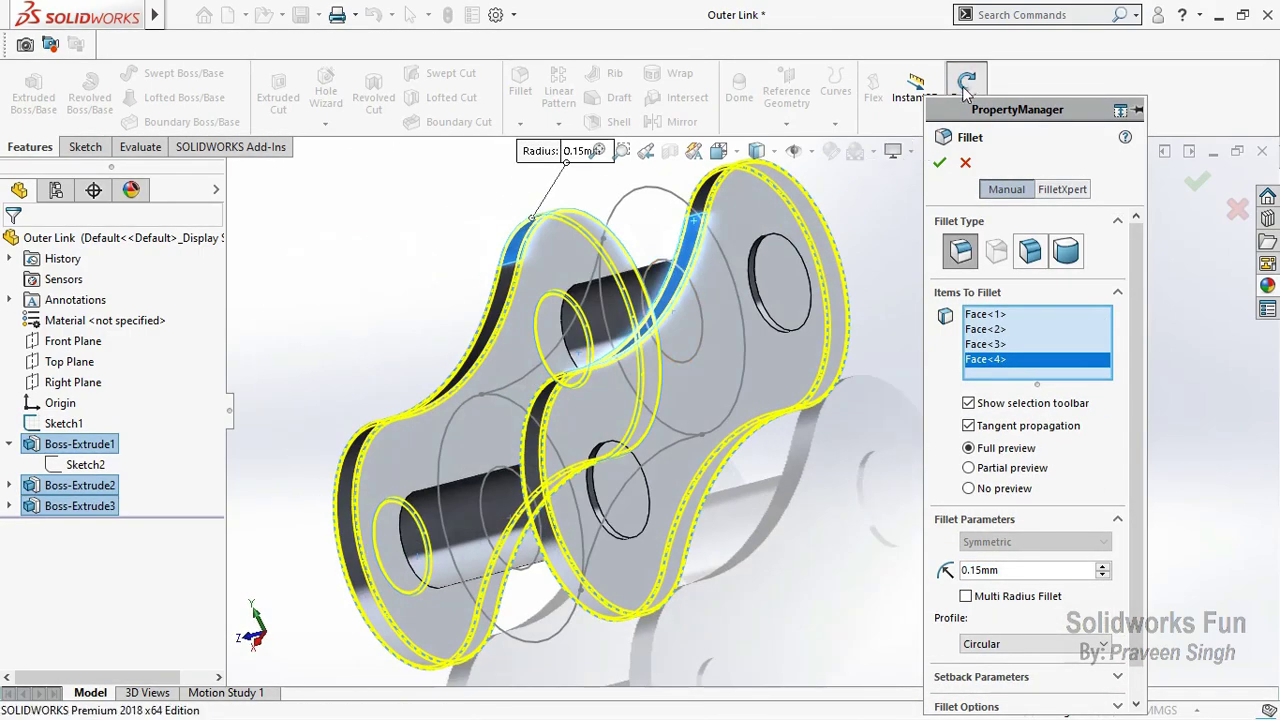
left_click(800, 280)
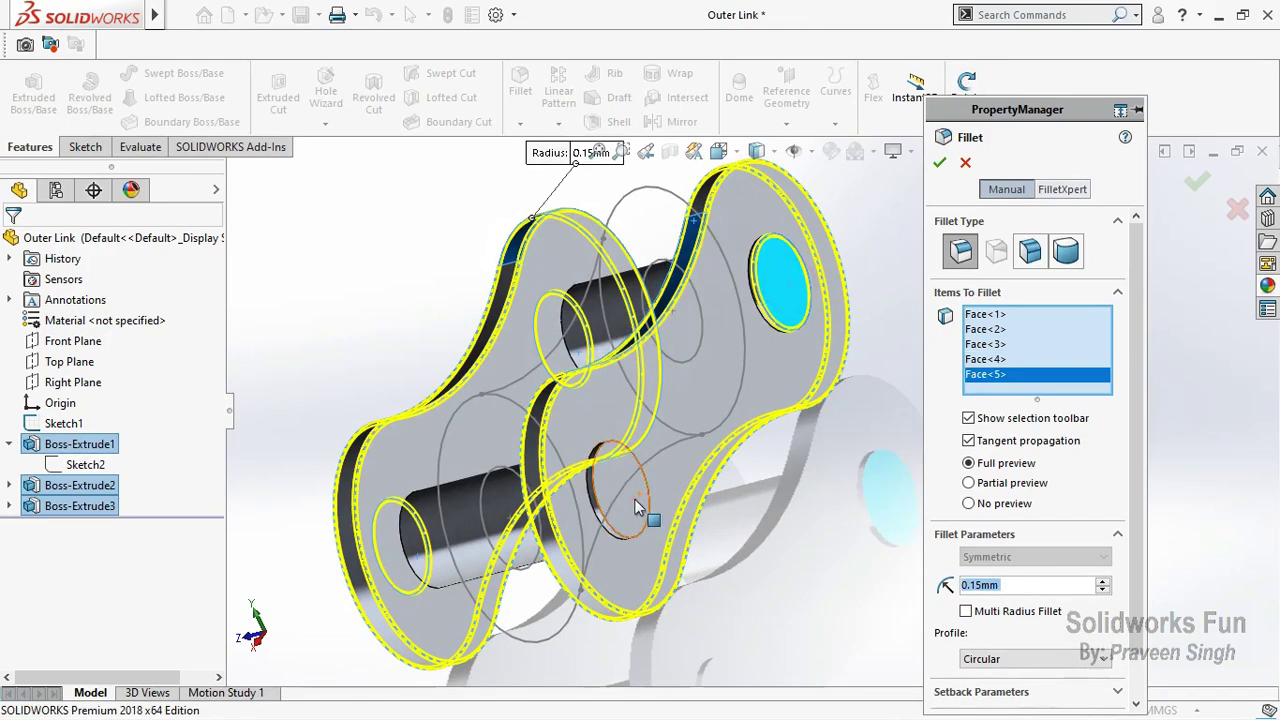
left_click(636, 507)
left_click(939, 162)
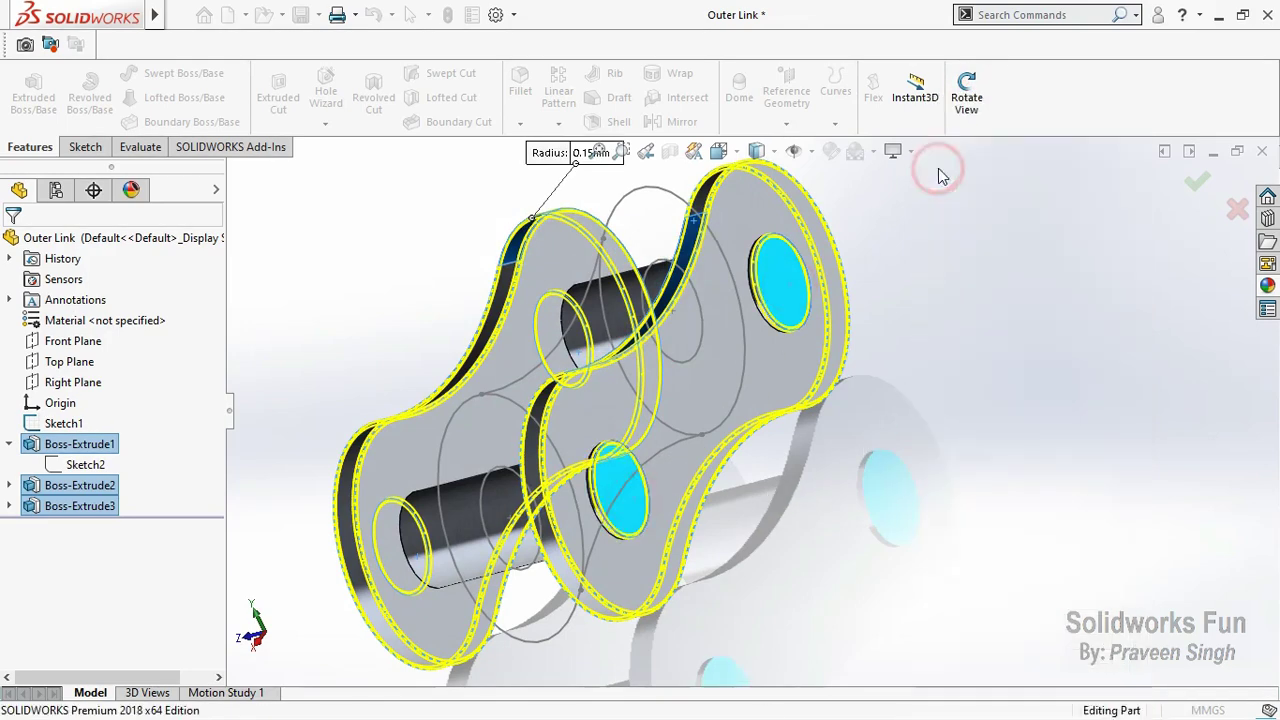
left_click(250, 634)
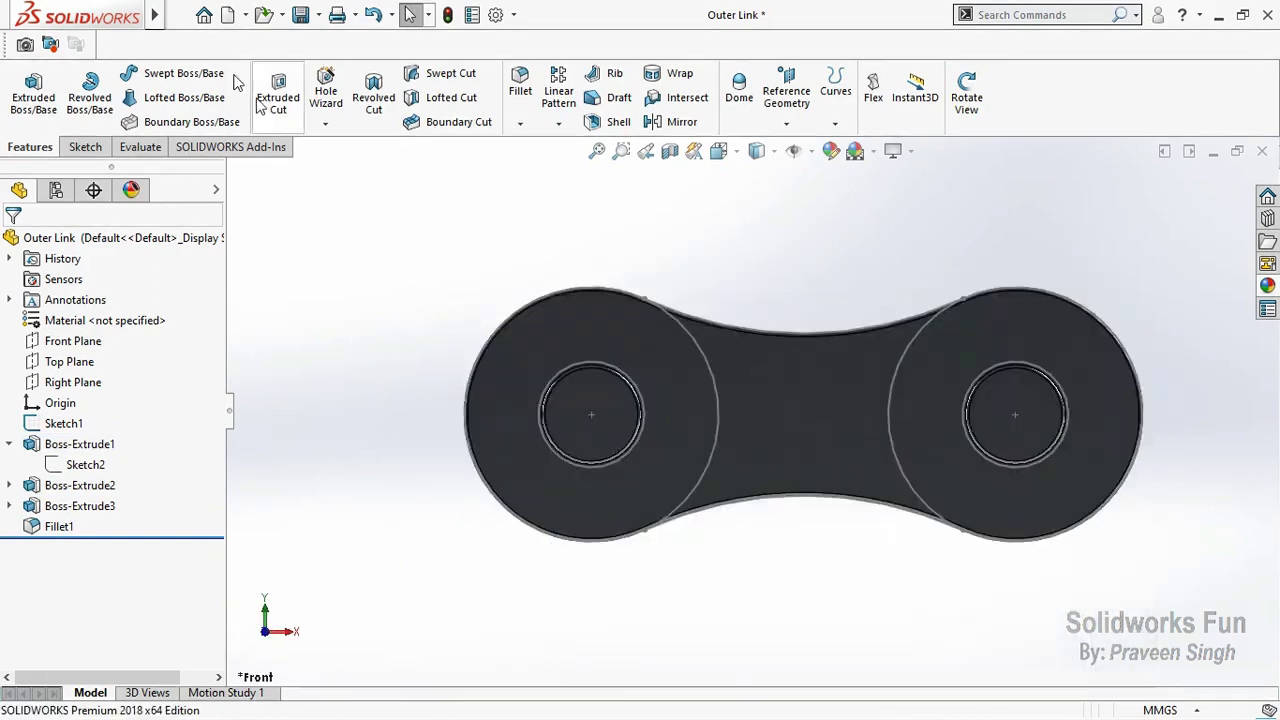
Step: Save the filleted Outer Link and rotate it back into a 3D oblique view
left_click(302, 15)
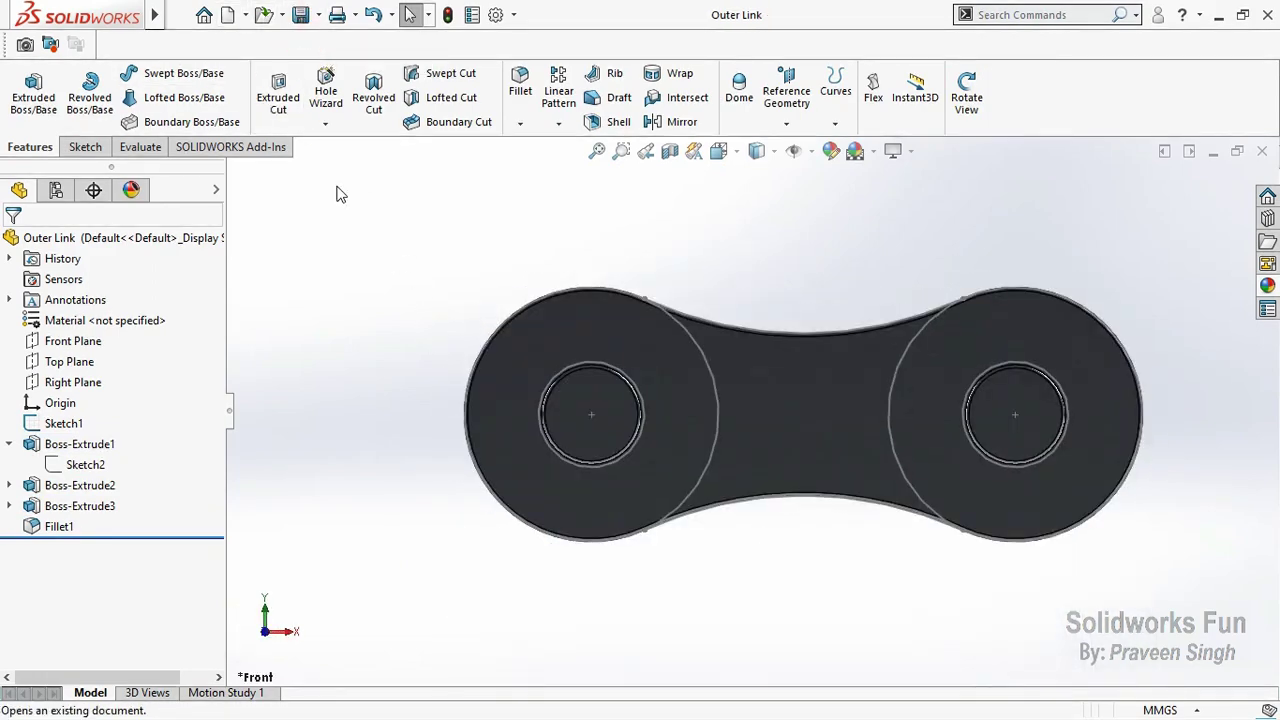
left_click(985, 118)
left_click_drag(903, 249, 1060, 354)
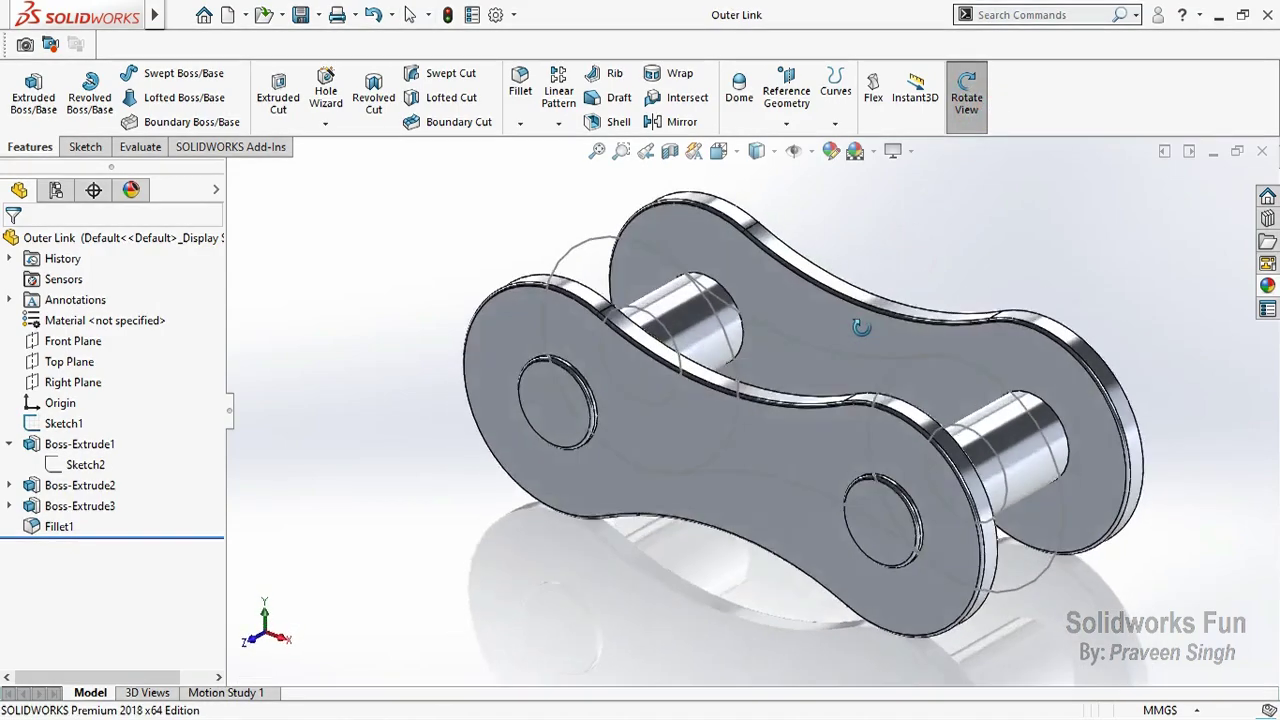
Step: Create a reference plane midway between the two link plate faces
key("Escape")
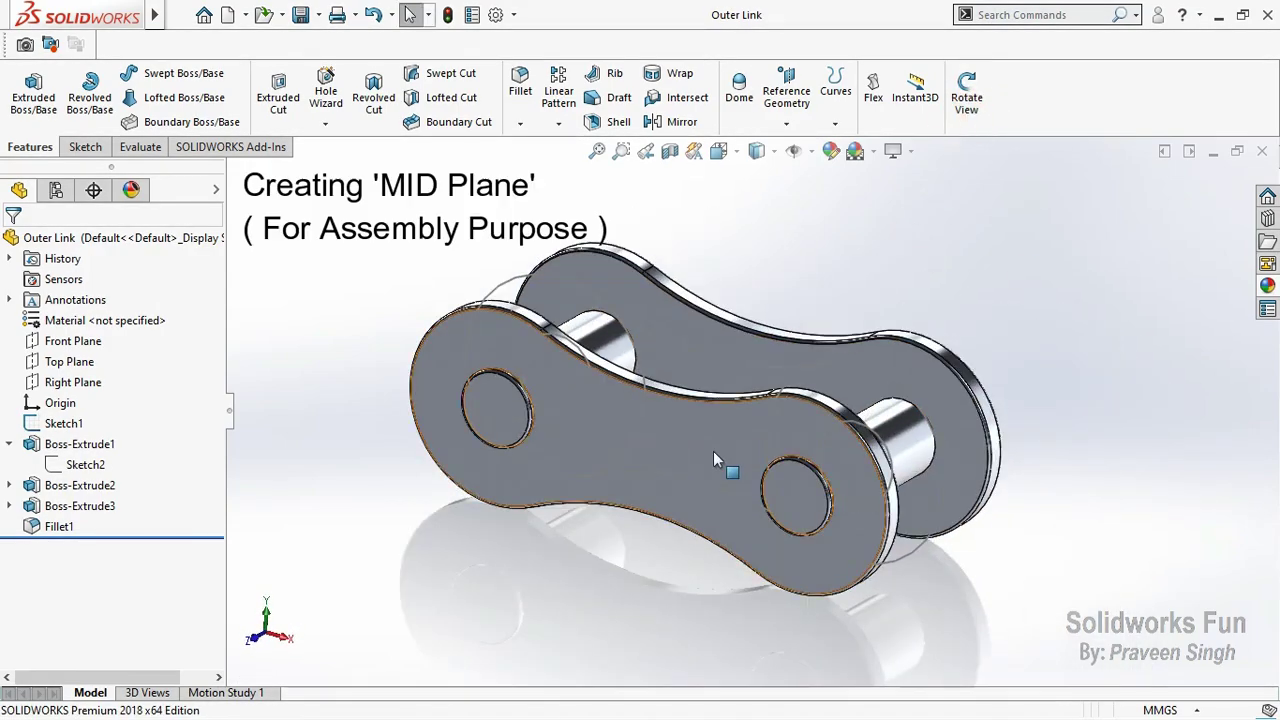
left_click(713, 451)
left_click_drag(934, 214, 857, 266)
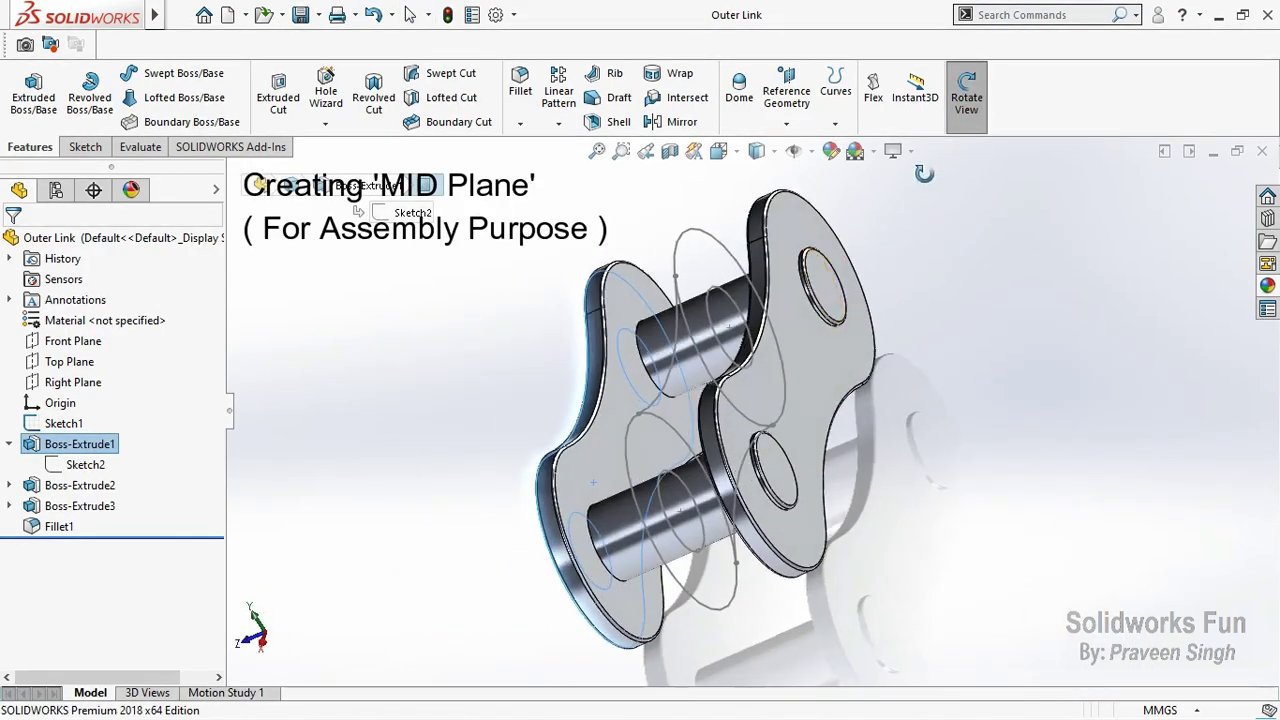
left_click(966, 118)
left_click(828, 362)
left_click(890, 400, "ctrl")
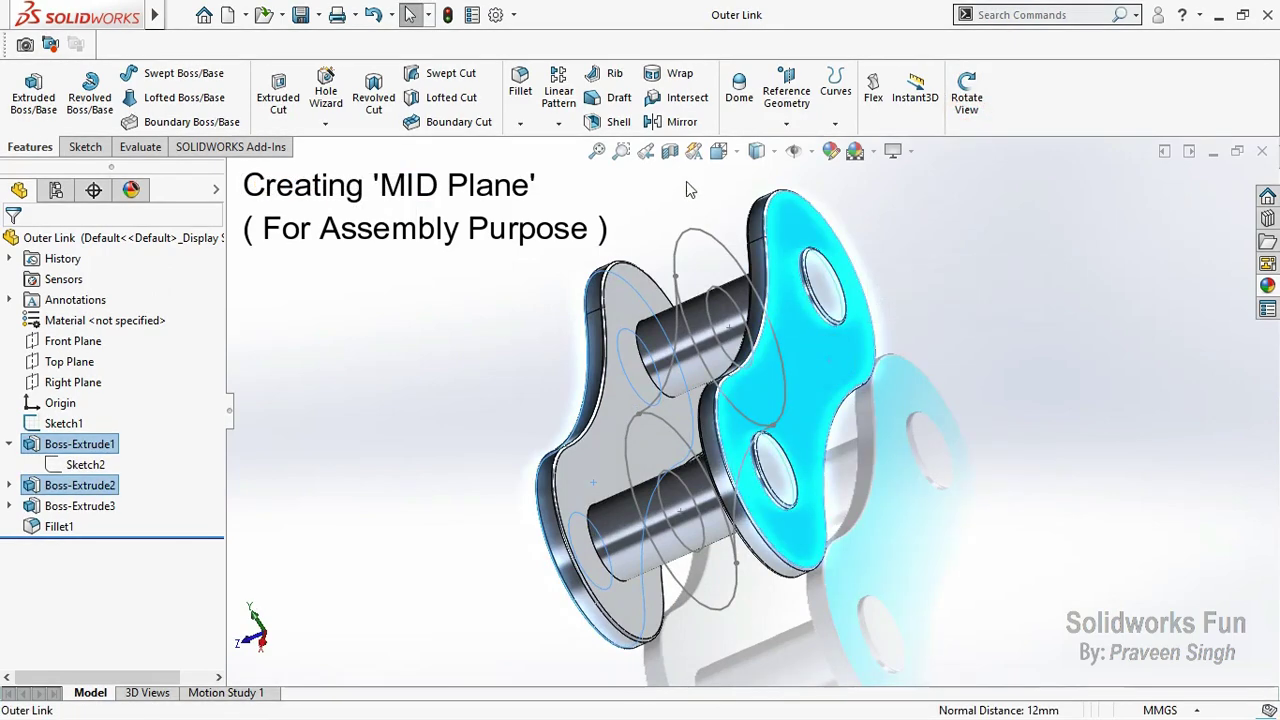
left_click(786, 95)
left_click(790, 143)
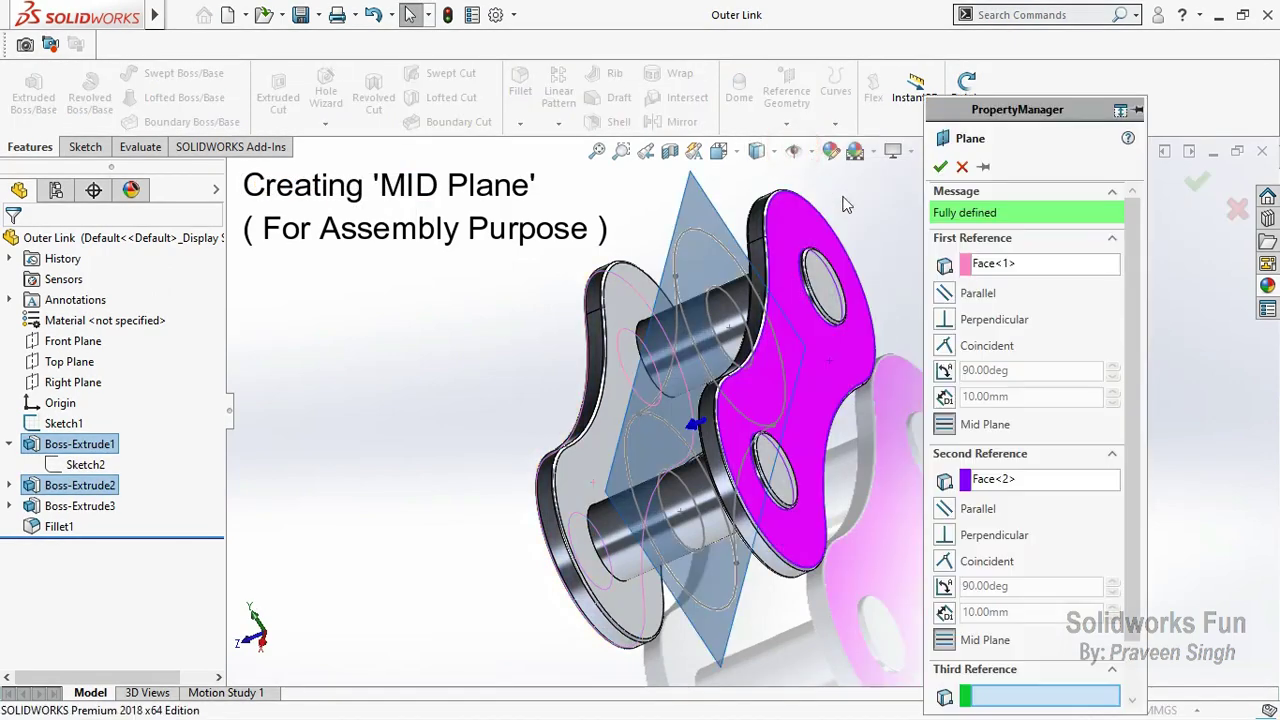
left_click(940, 166)
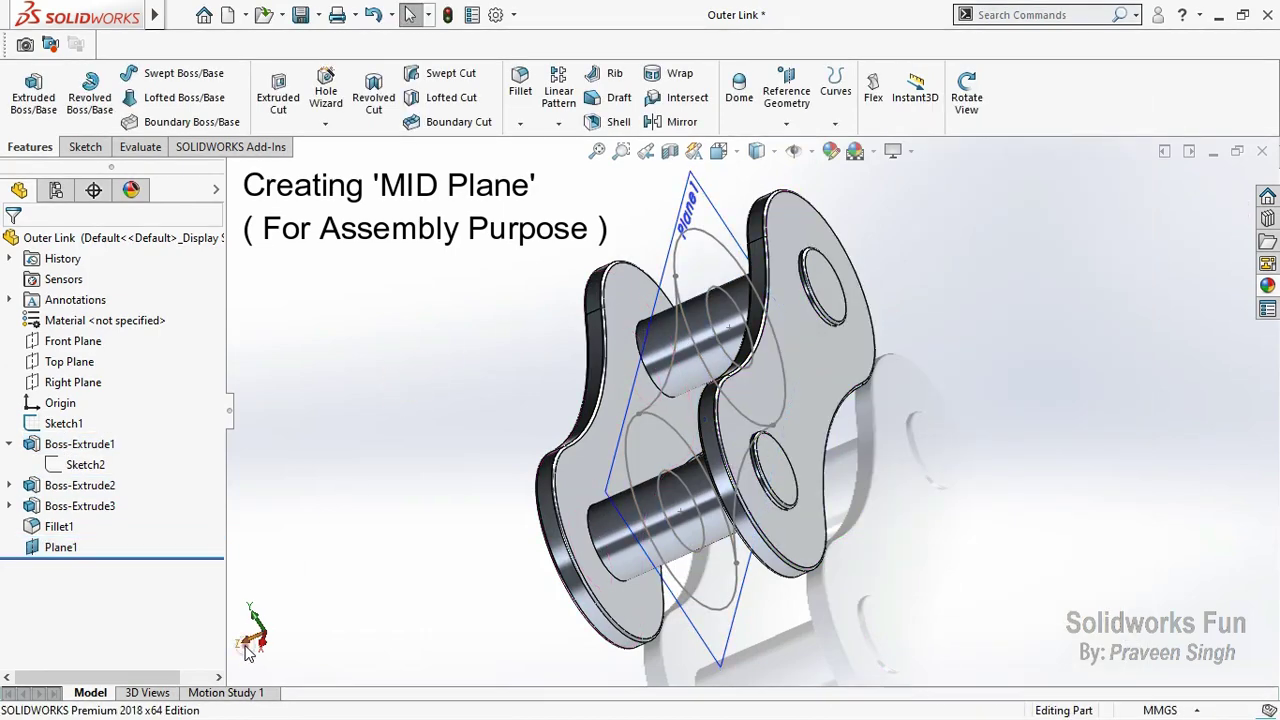
Step: Rename the new Plane1 to MID Plane
left_click(248, 648)
left_click(68, 550)
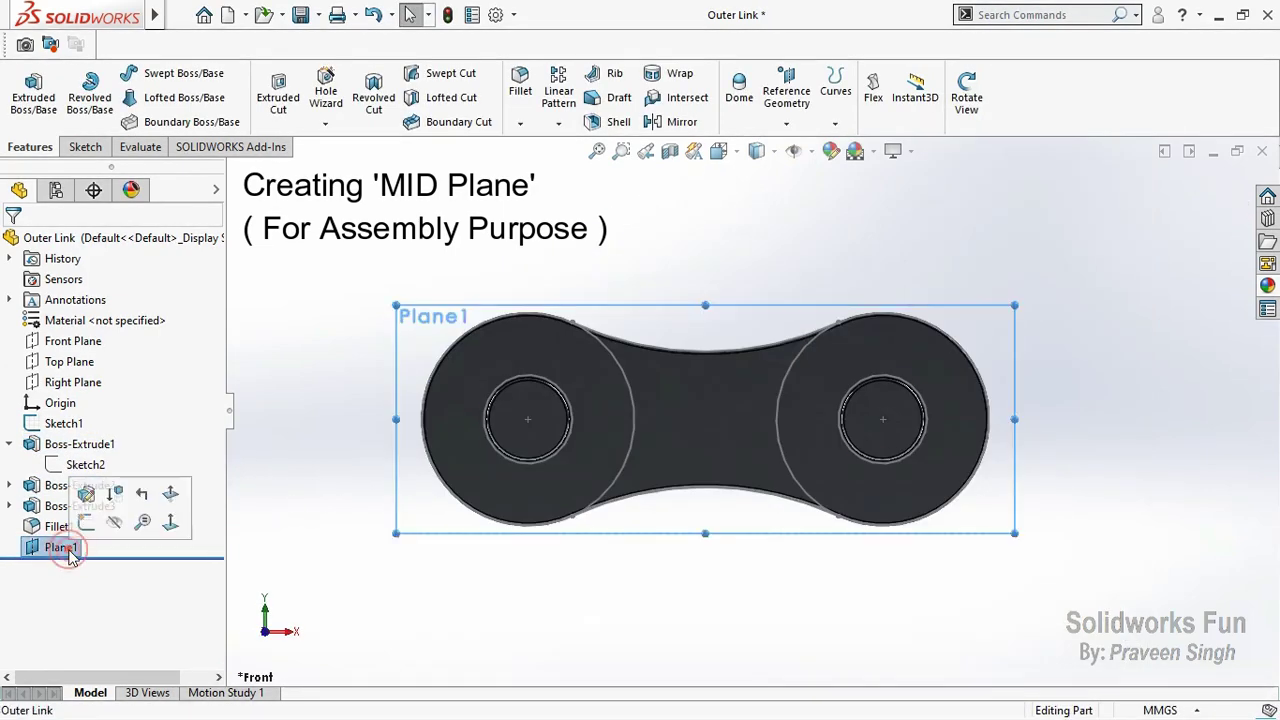
left_click(70, 552)
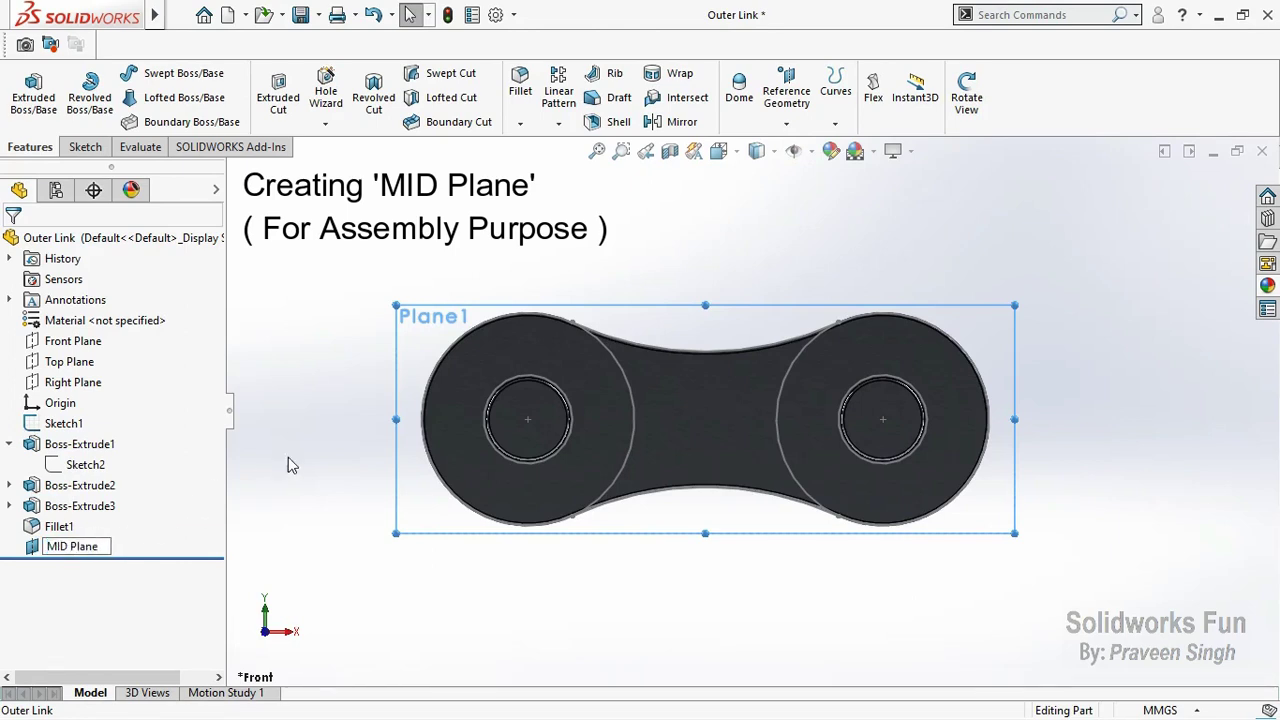
left_click(331, 431)
left_click(8, 444)
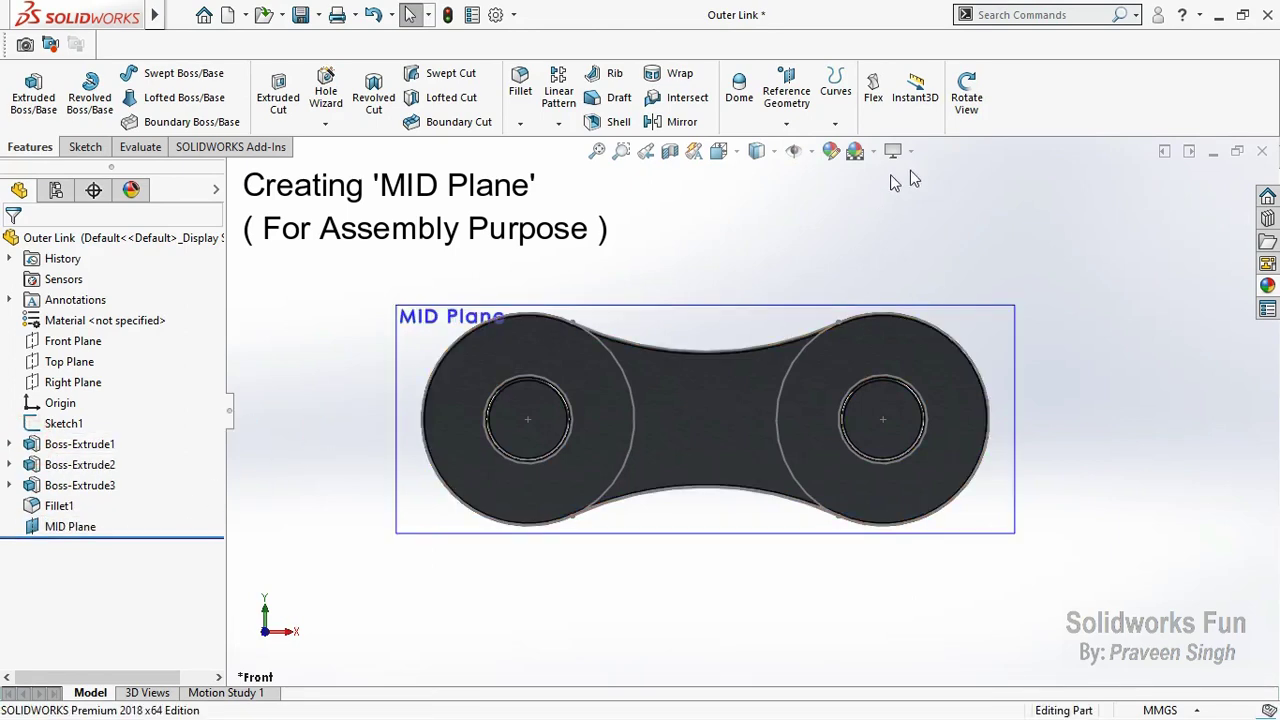
Step: Start a new sketch on MID Plane in a 3D view
left_click(966, 95)
left_click_drag(920, 203, 880, 420)
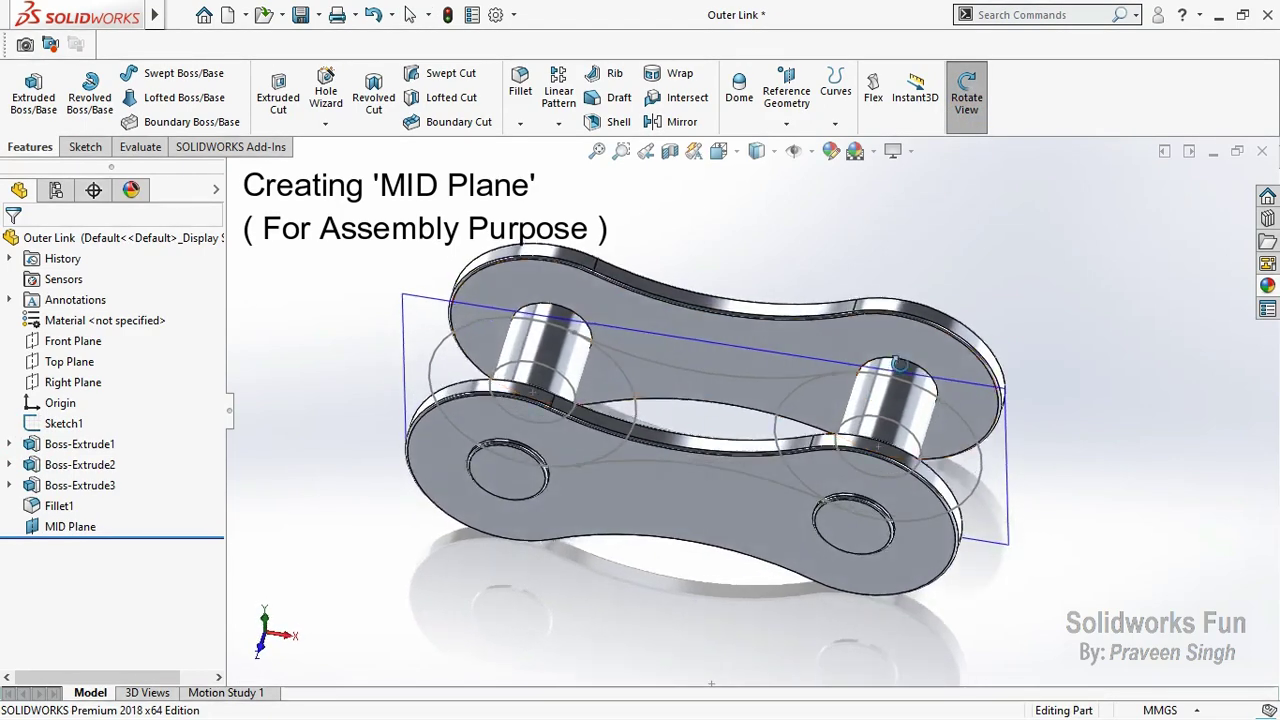
left_click(86, 528)
left_click(105, 500)
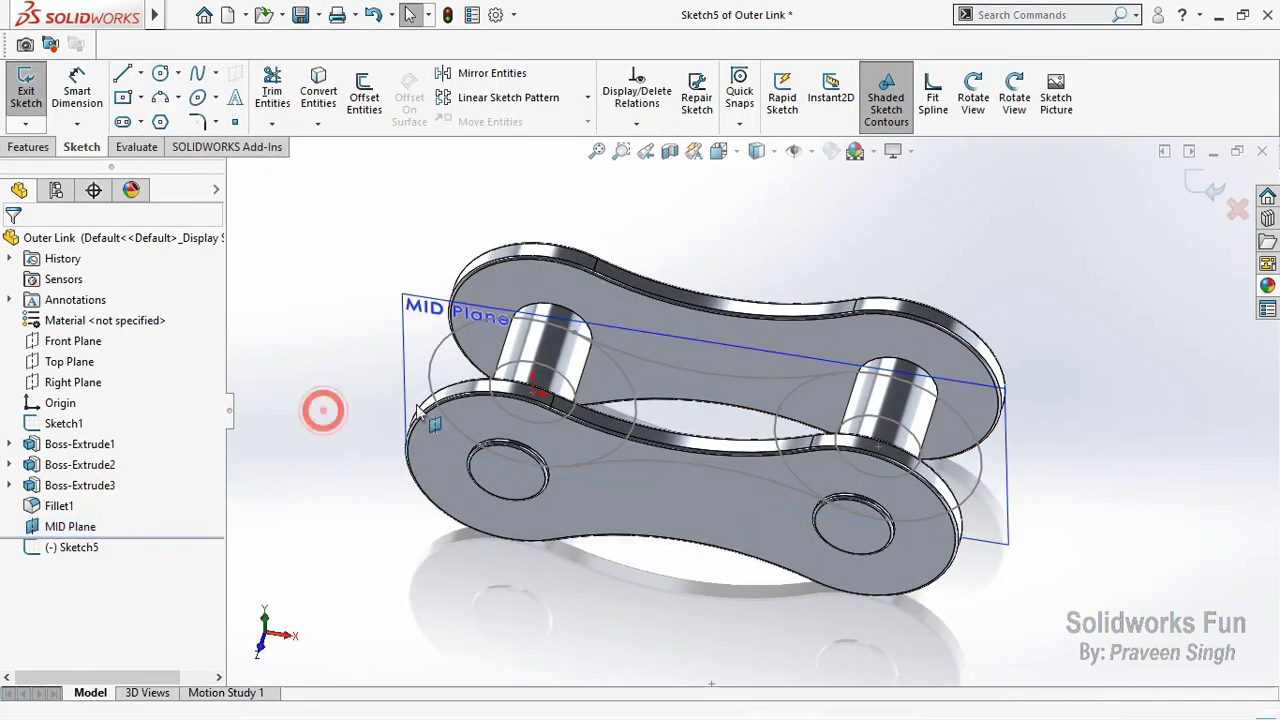
Step: Draw circles at the origin and the right pin on MID Plane, then exit the sketch
left_click(533, 392)
left_click(878, 446)
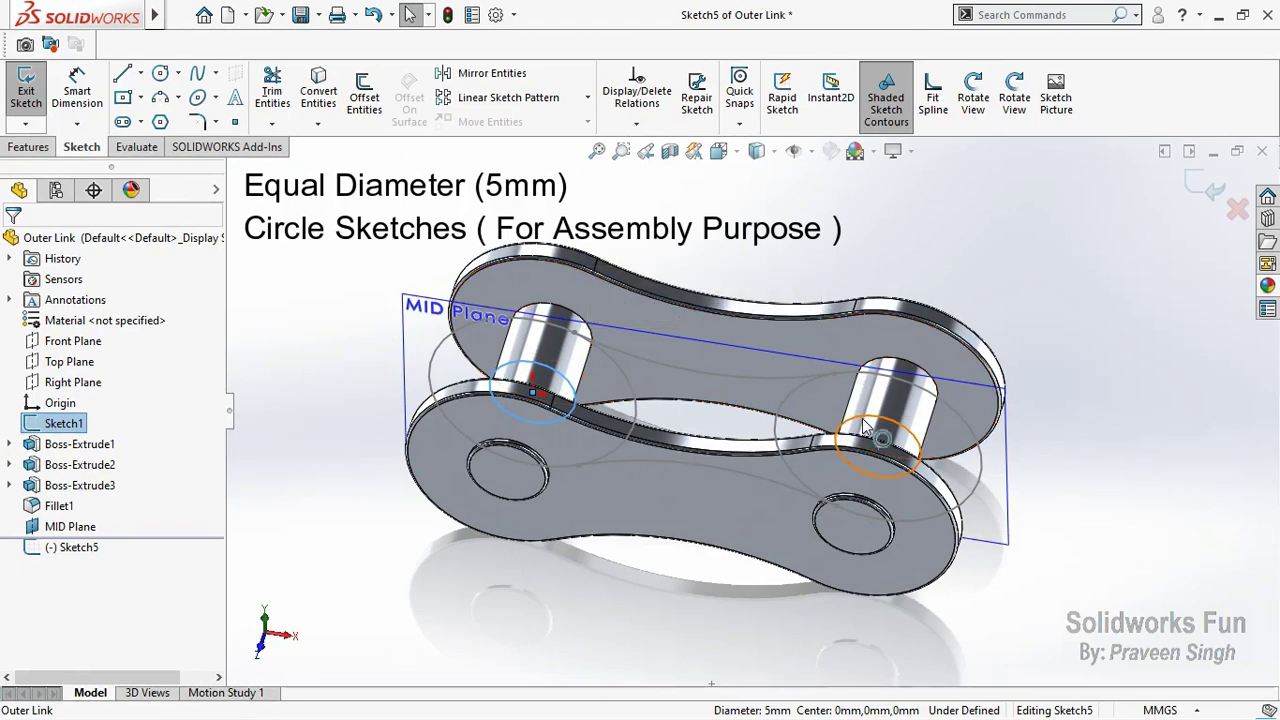
left_click(905, 432)
key("Escape")
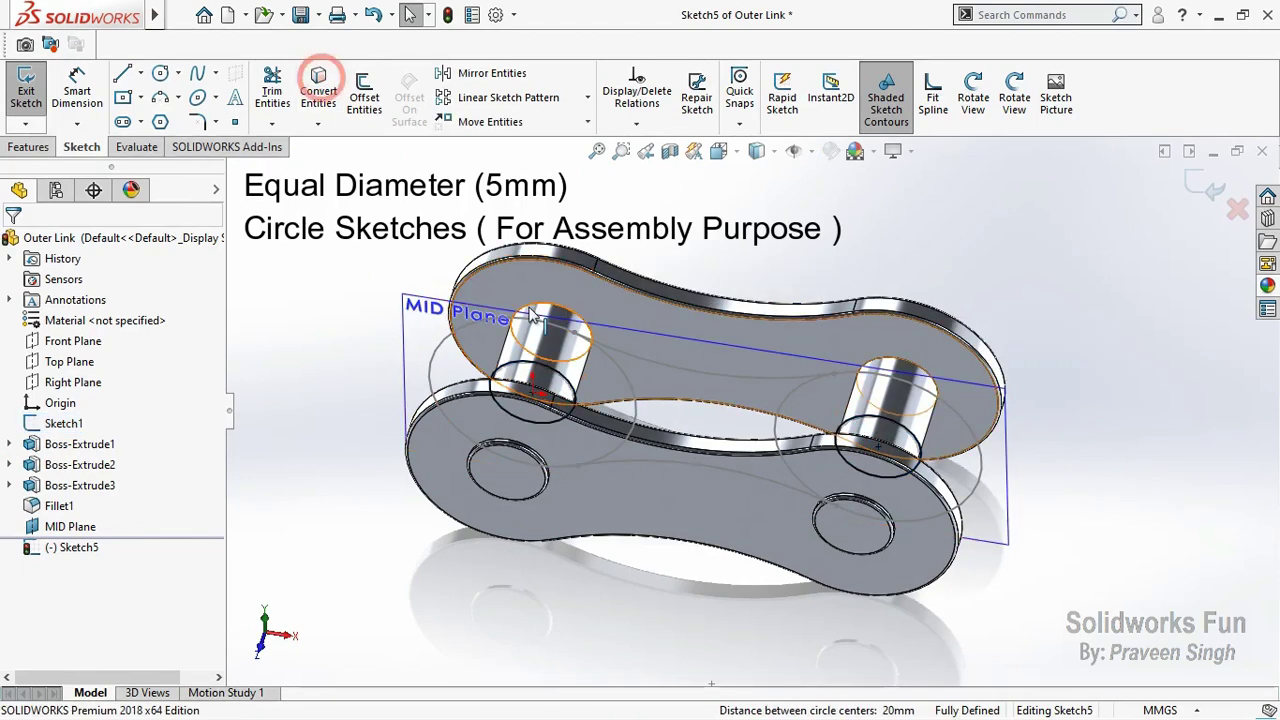
left_click(551, 373)
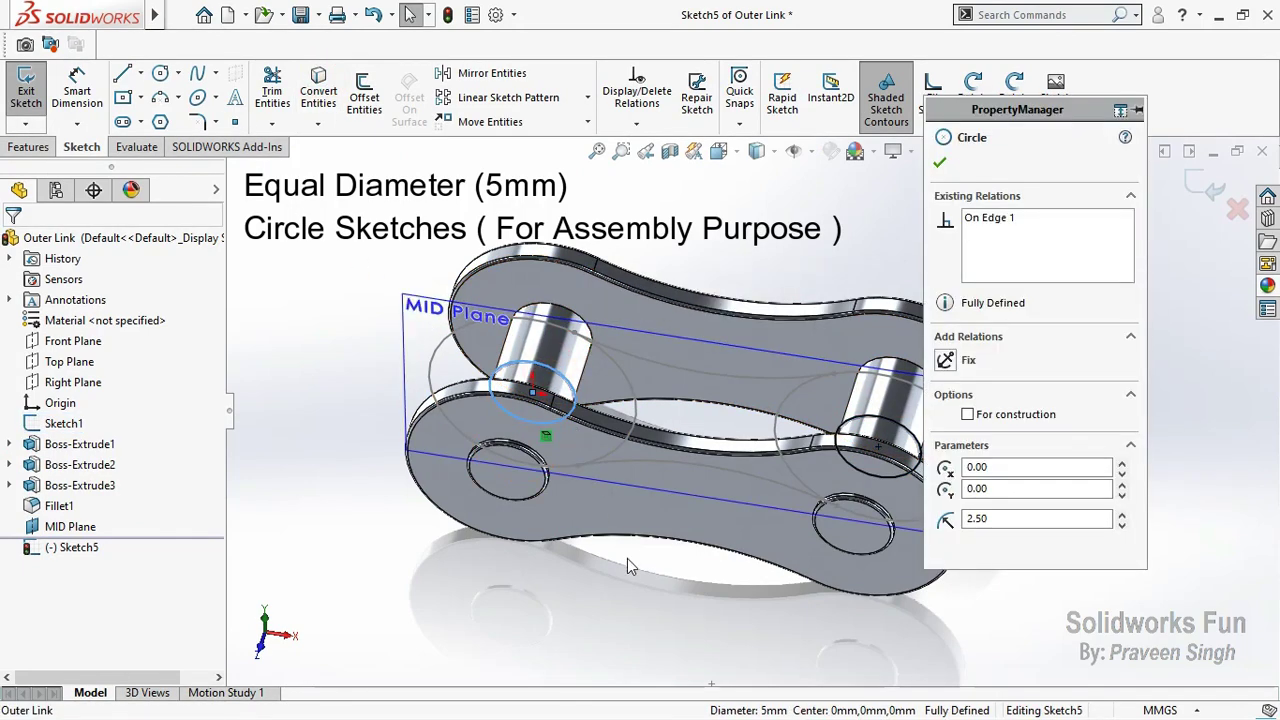
key("Escape")
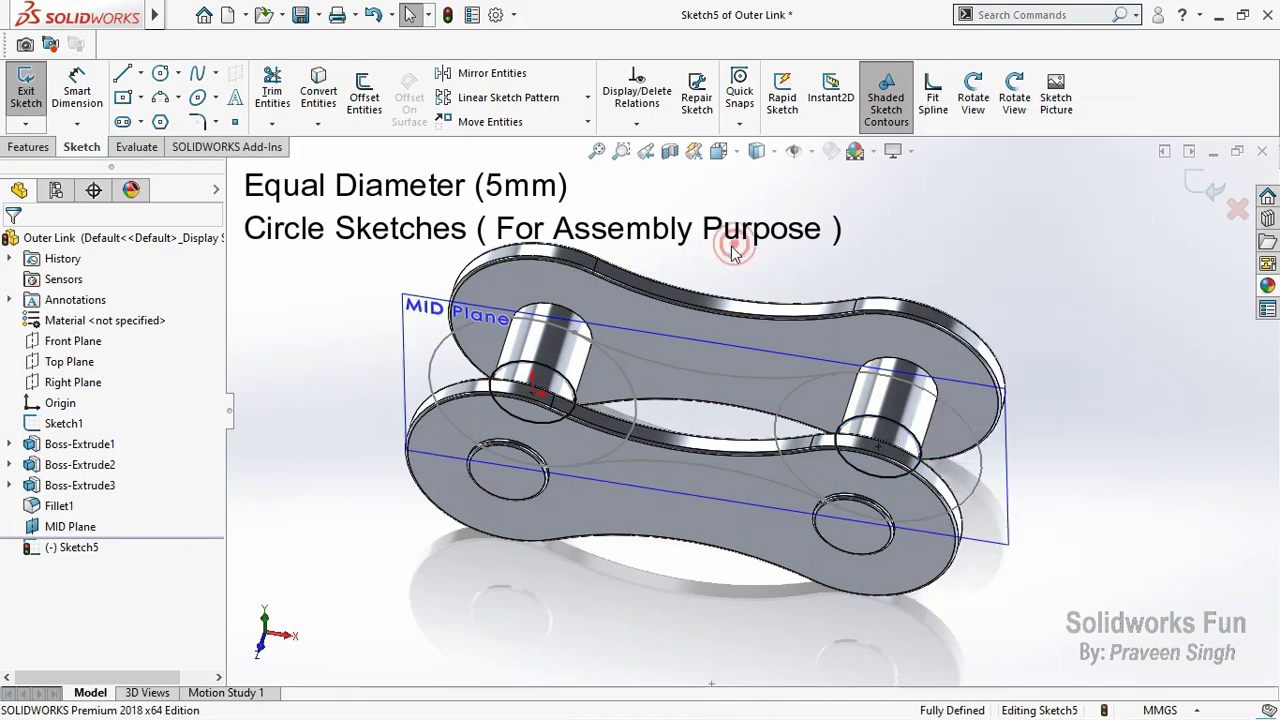
left_click(1205, 180)
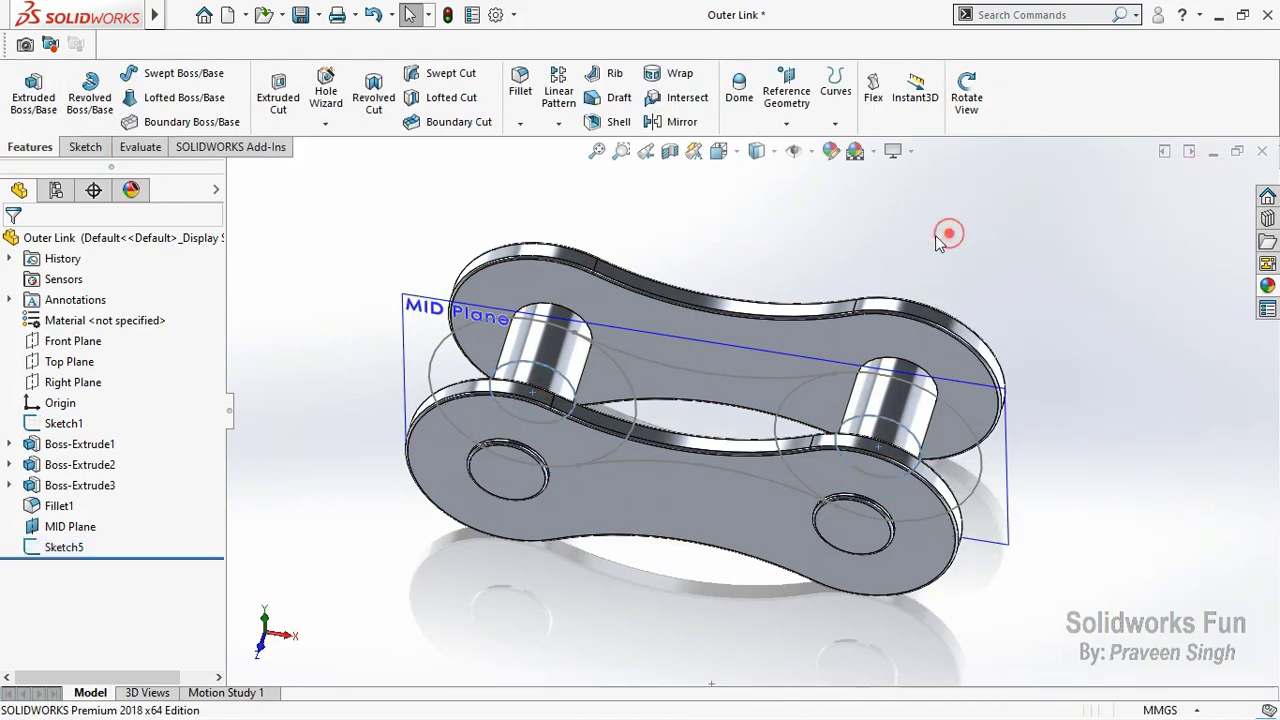
Step: Hide Sketch1's reference circles and reorient the view
left_click(64, 423)
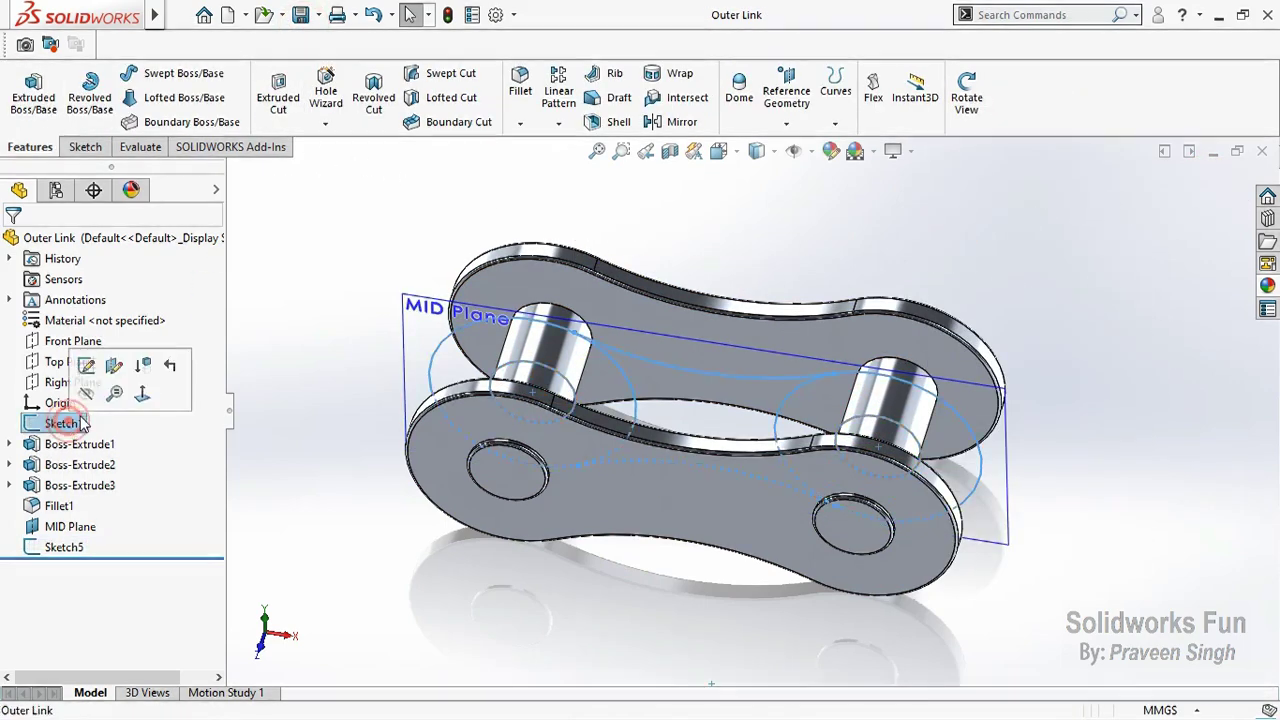
left_click(94, 398)
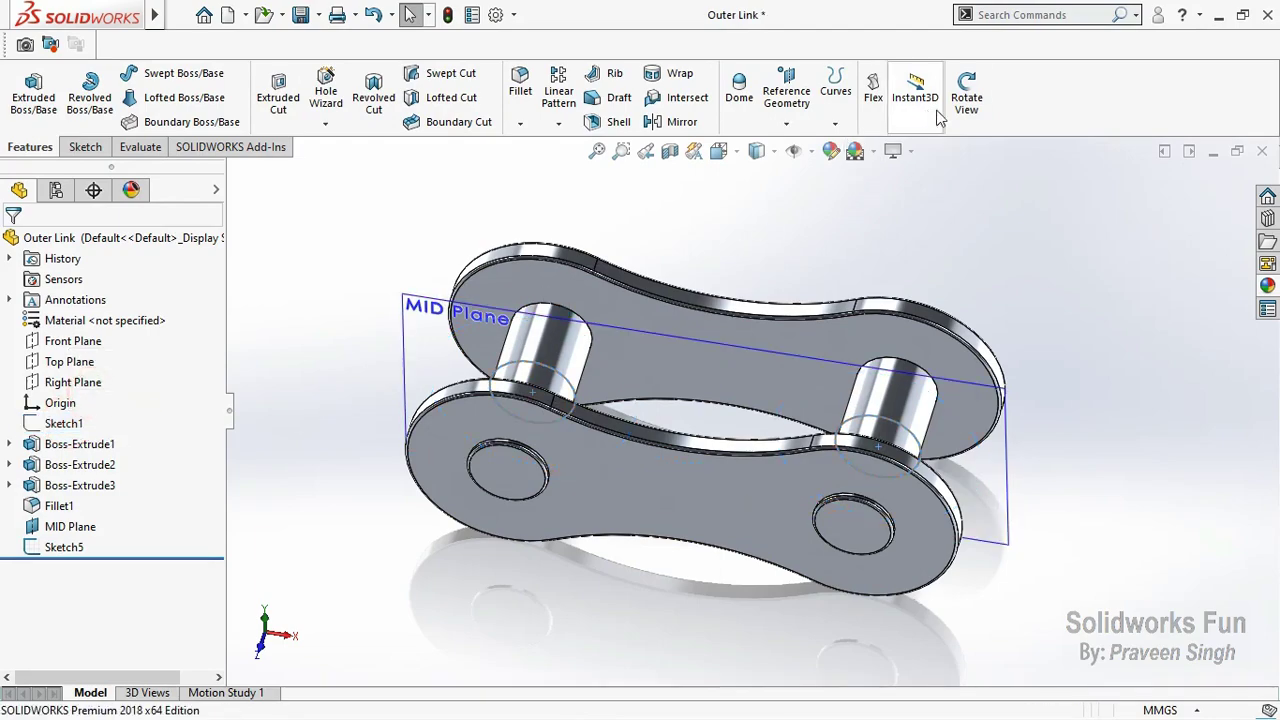
left_click(966, 97)
left_click_drag(700, 420, 650, 480)
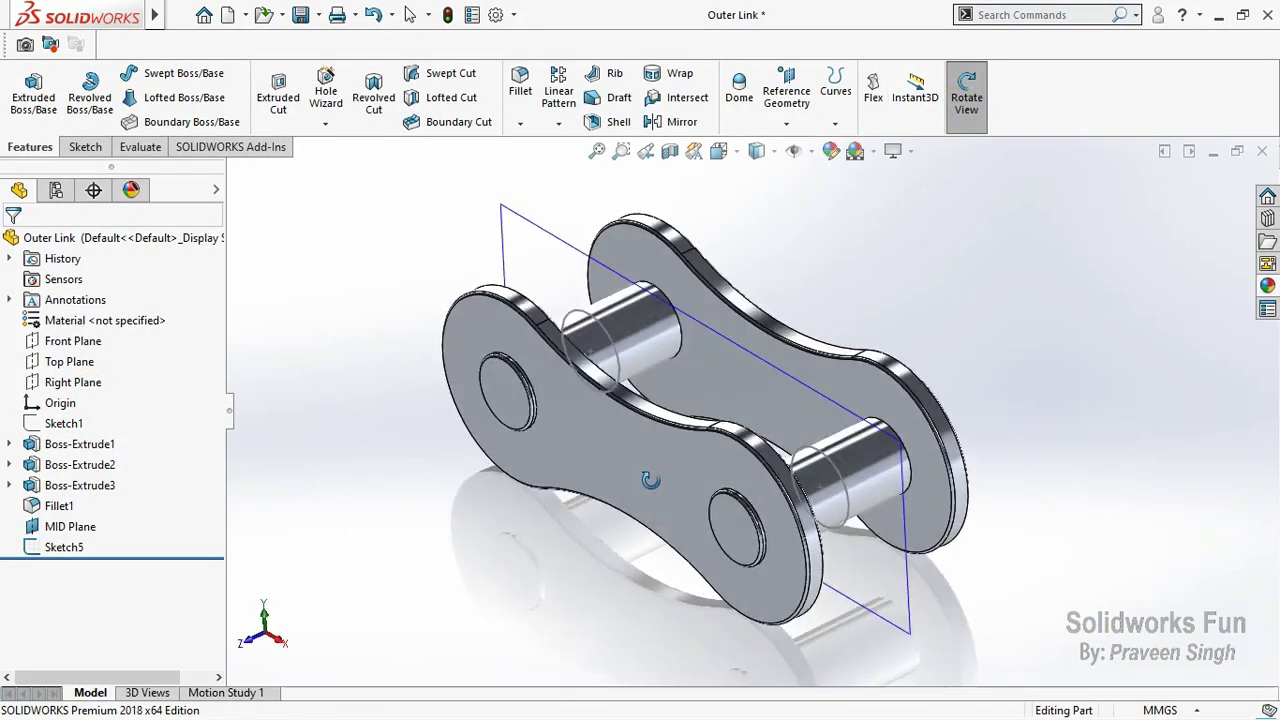
left_click(966, 100)
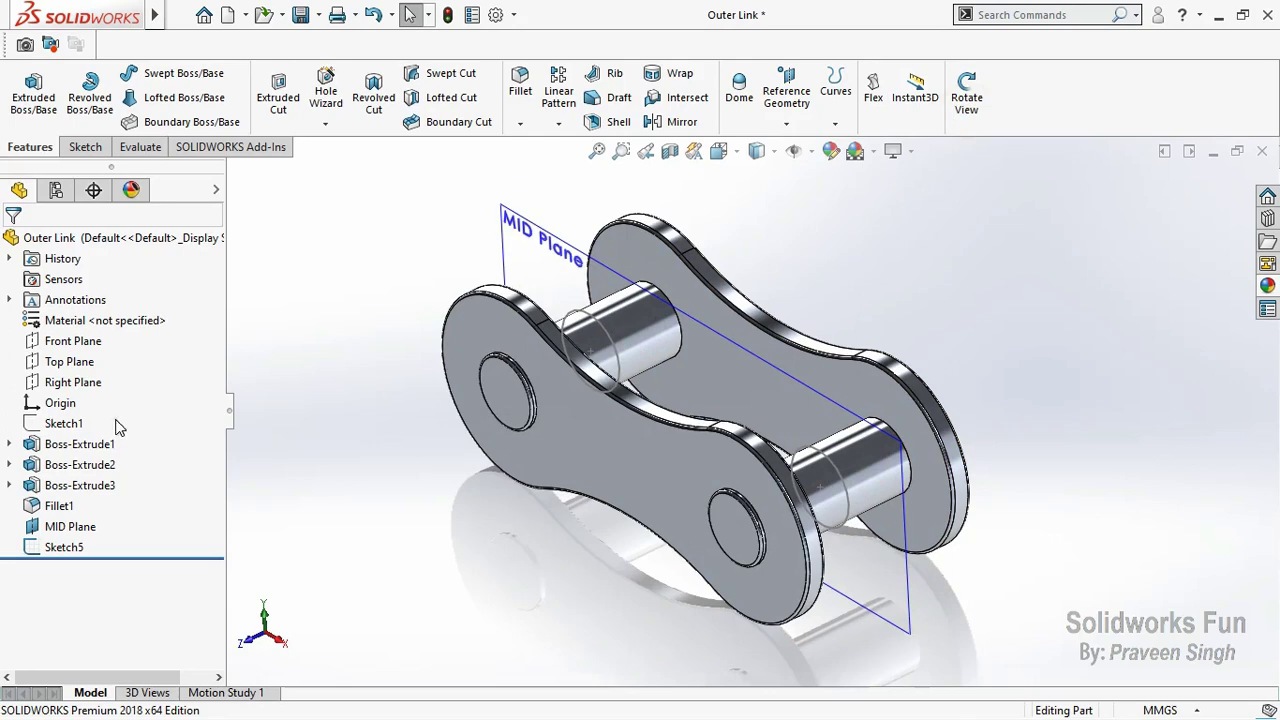
Step: Group Sketch1 through Fillet1 into Folder1 and hide MID Plane
left_click(64, 423)
left_click(59, 505, "shift")
right_click(60, 505)
left_click(145, 539)
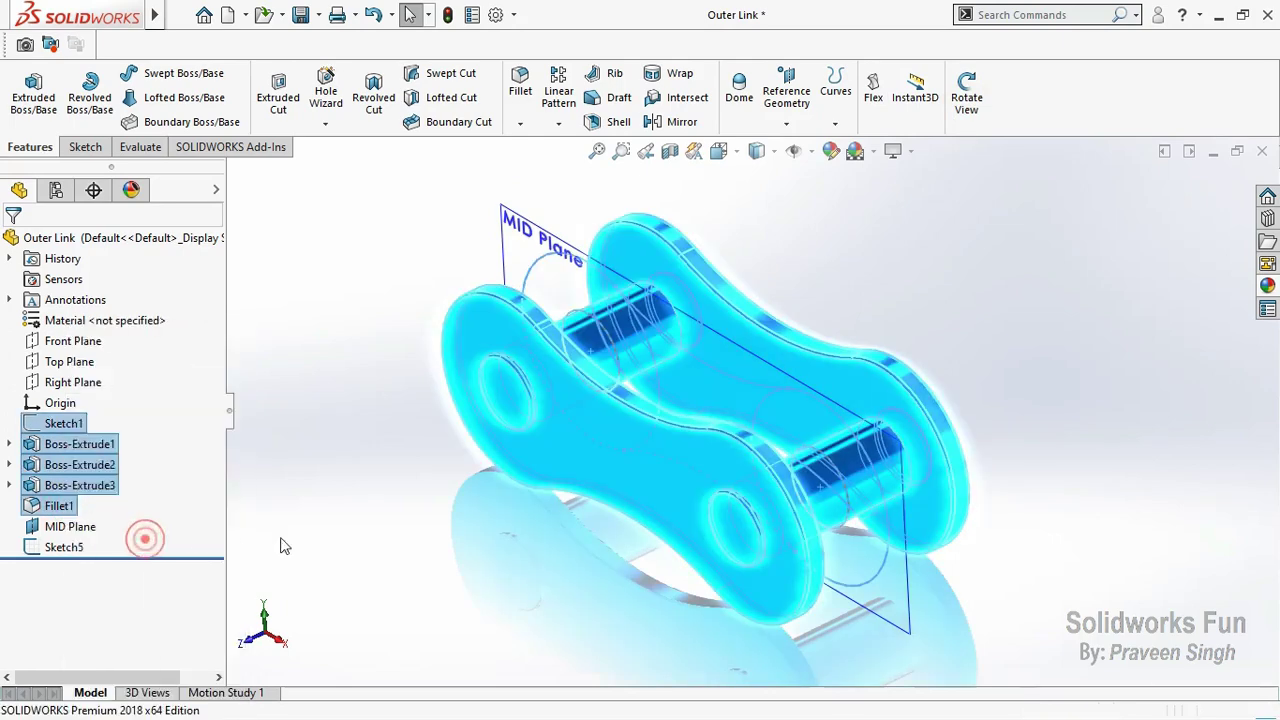
left_click(351, 517)
left_click(70, 444)
left_click(123, 423)
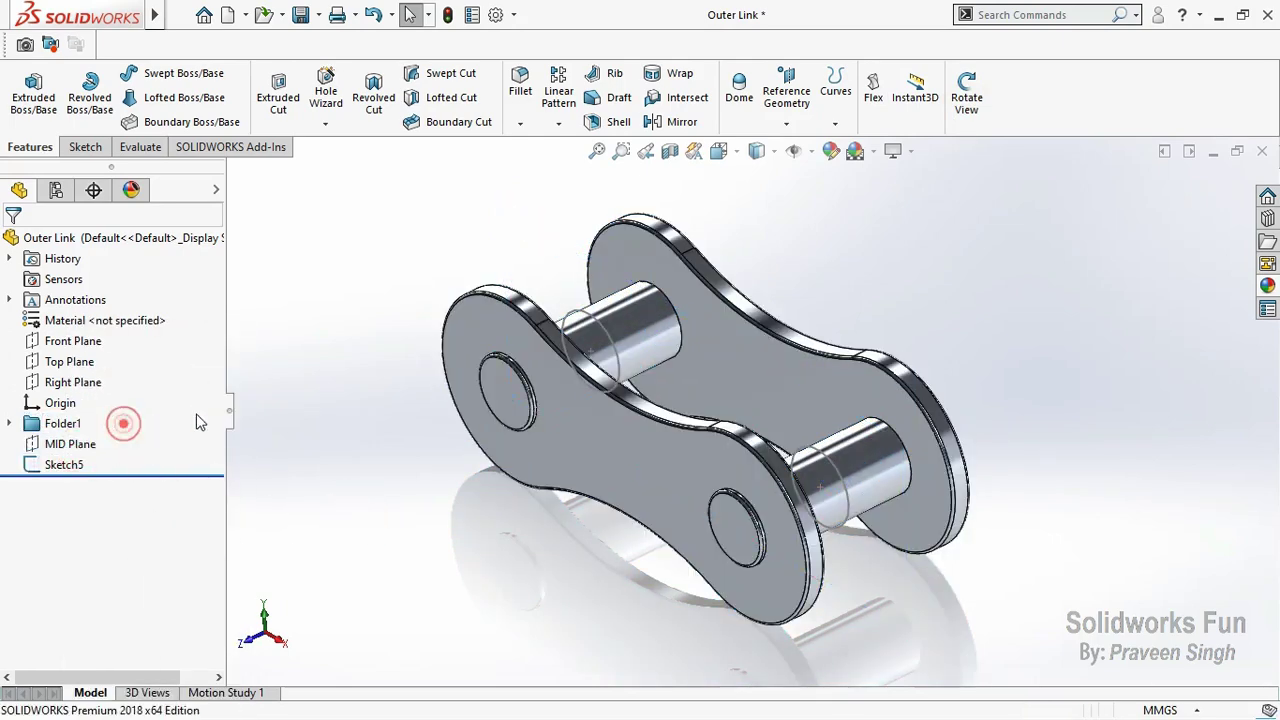
Step: Save Outer Link, save the new part as Sprocket, and start a sketch on its Front Plane
left_click(298, 20)
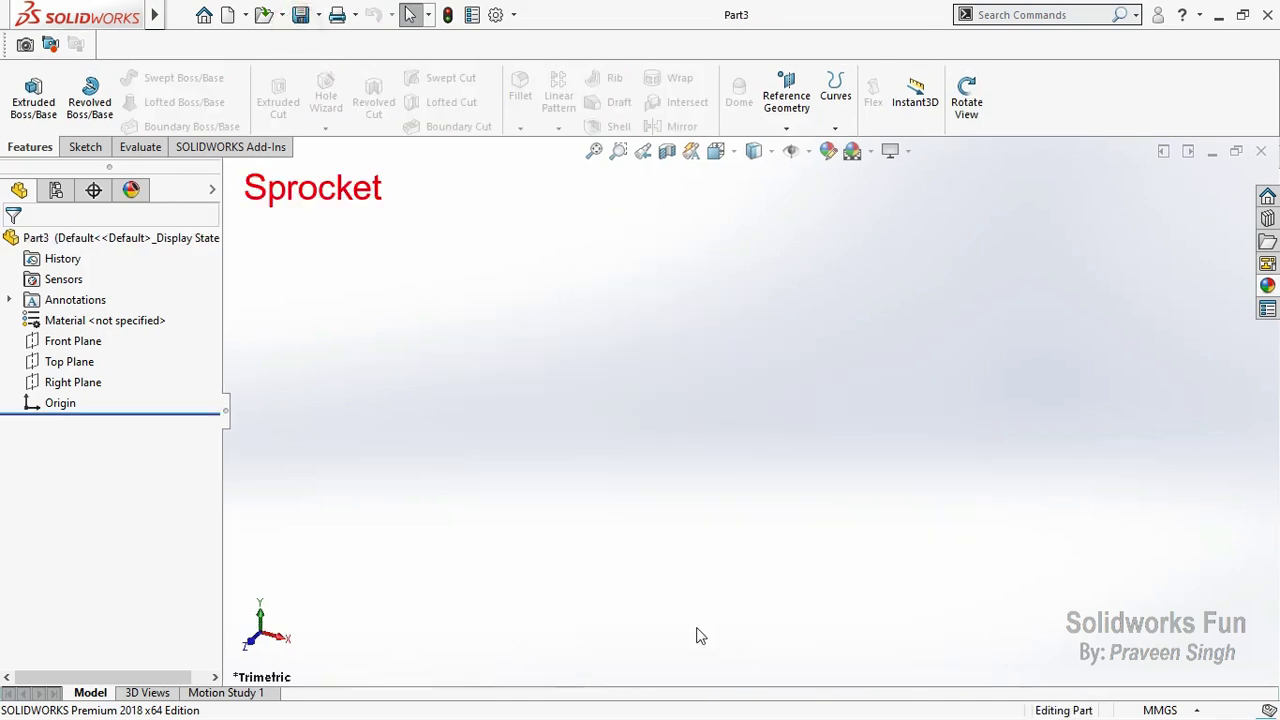
key("ctrl+s")
type("Sprocket")
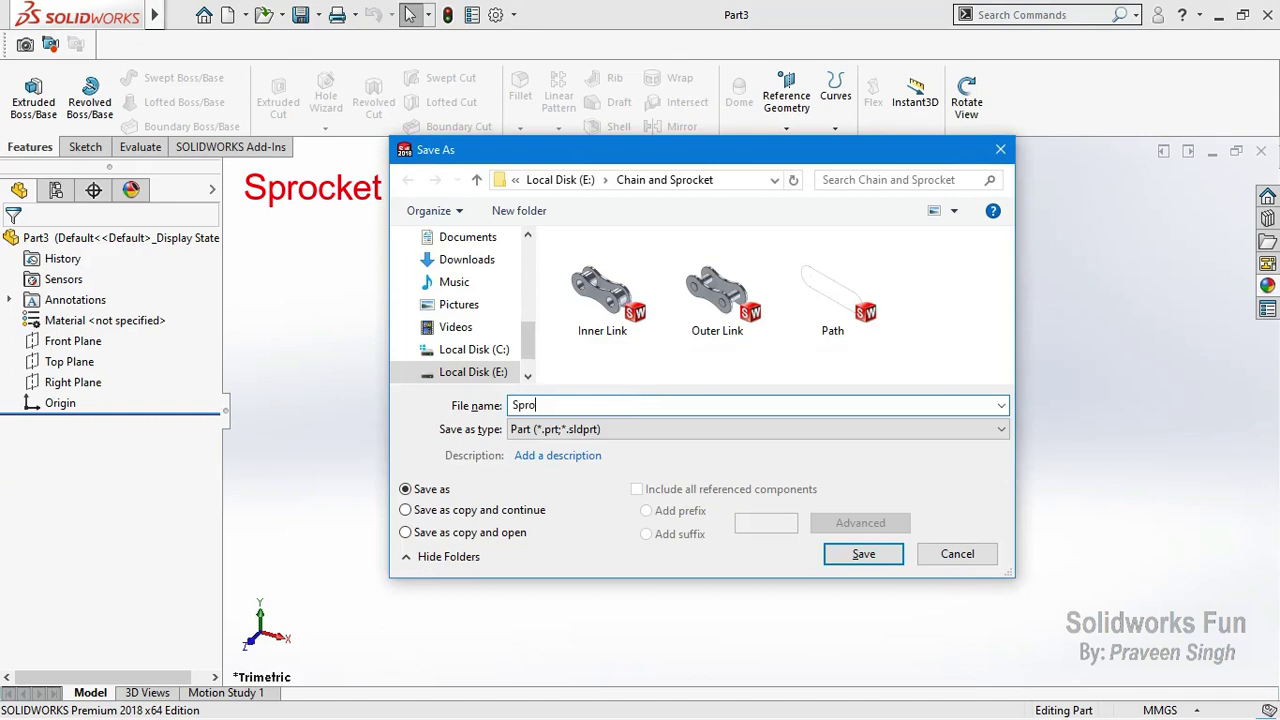
left_click(866, 568)
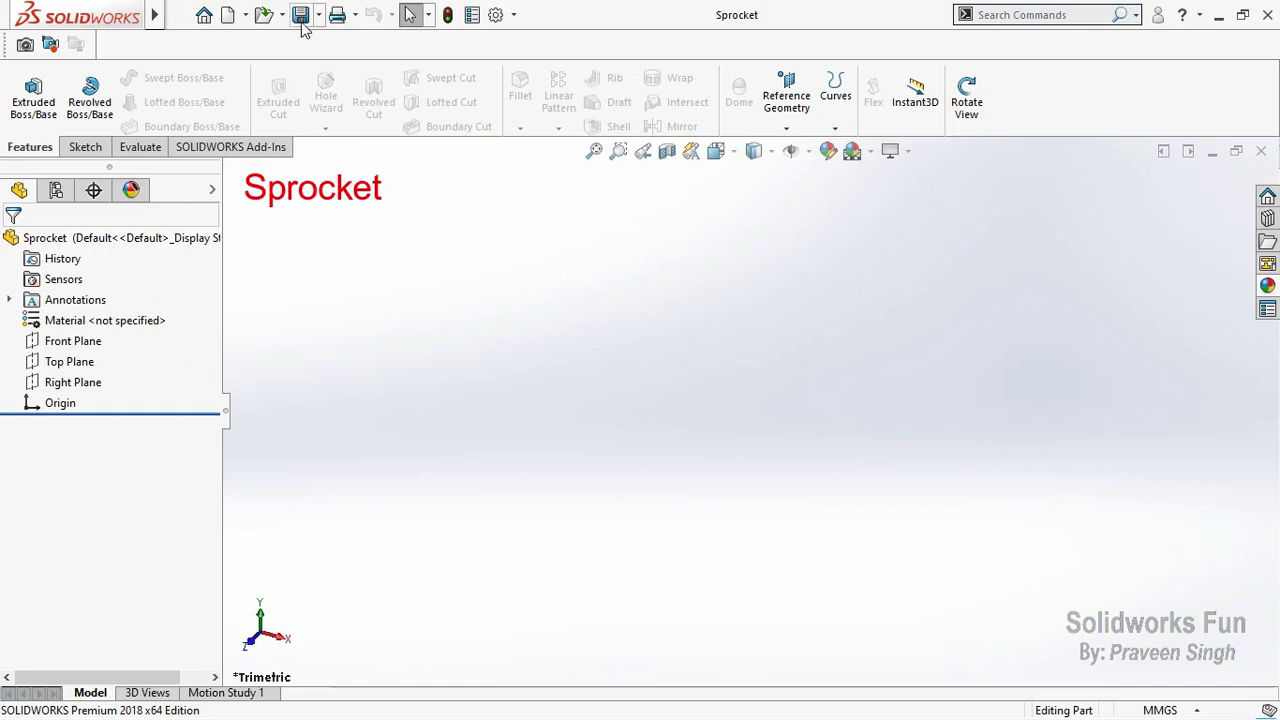
left_click(73, 341)
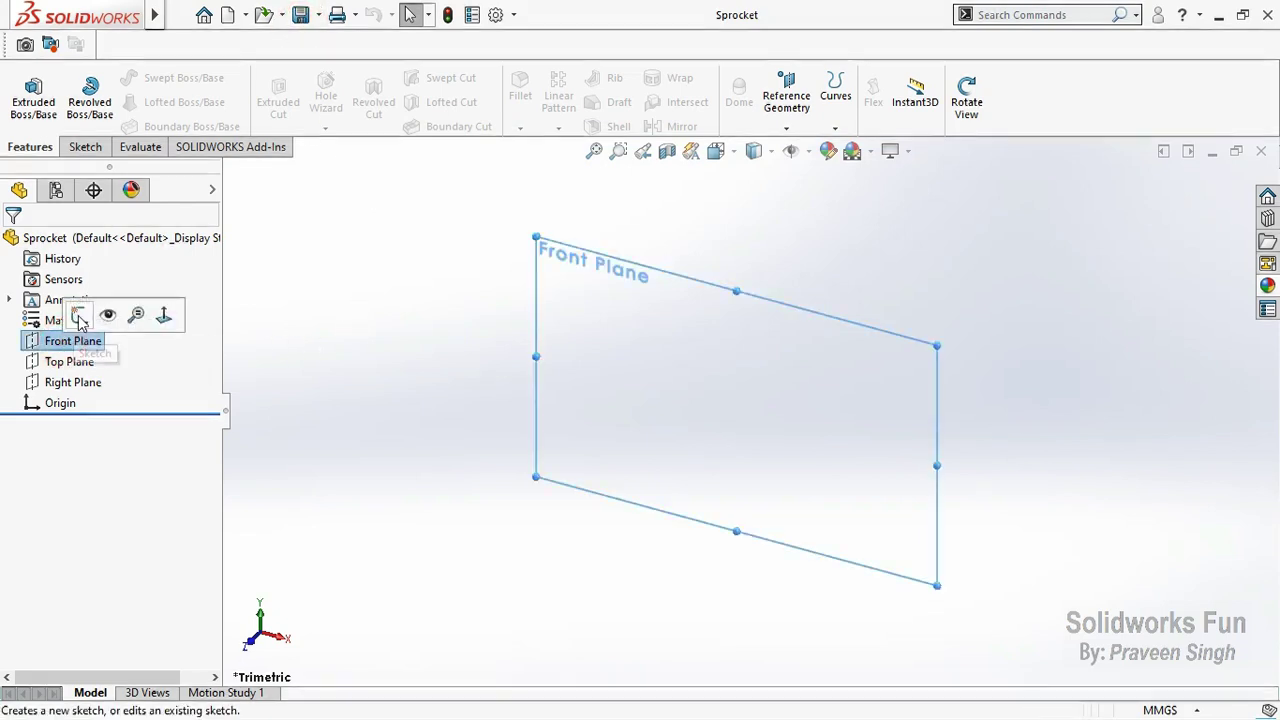
left_click(80, 314)
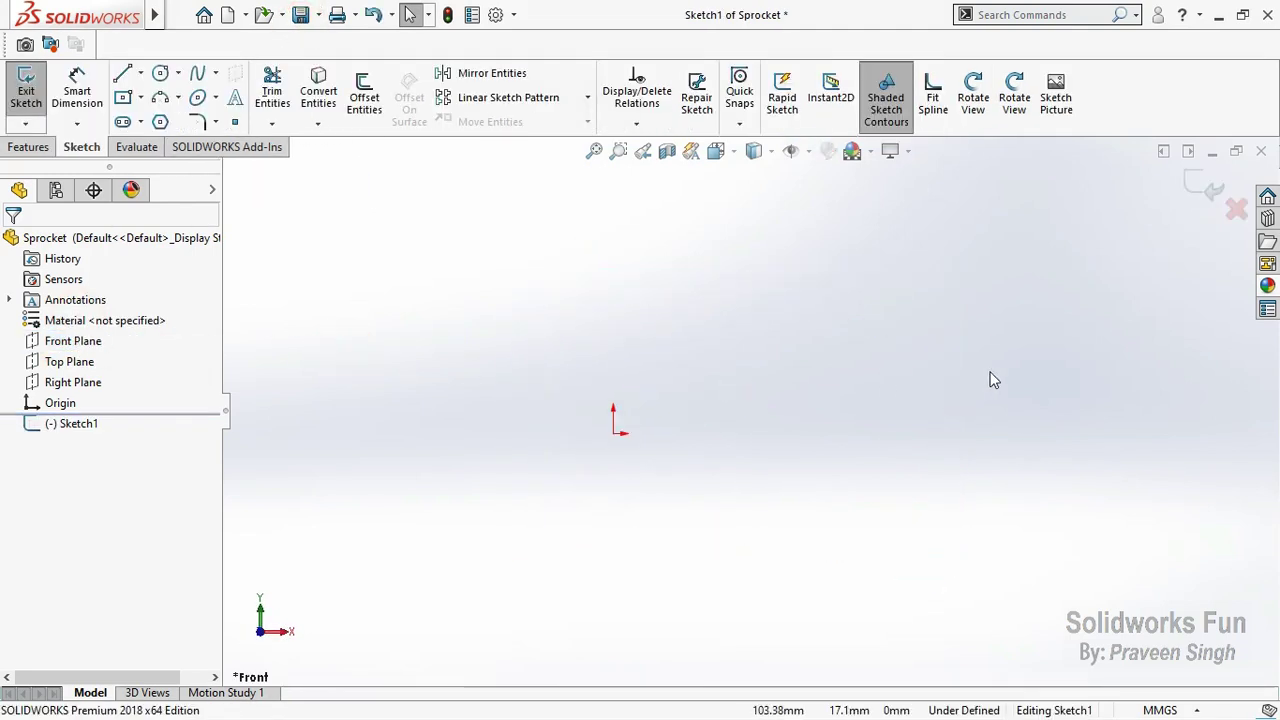
Step: Draw a 12-sided polygon centred on the origin
left_click(160, 122)
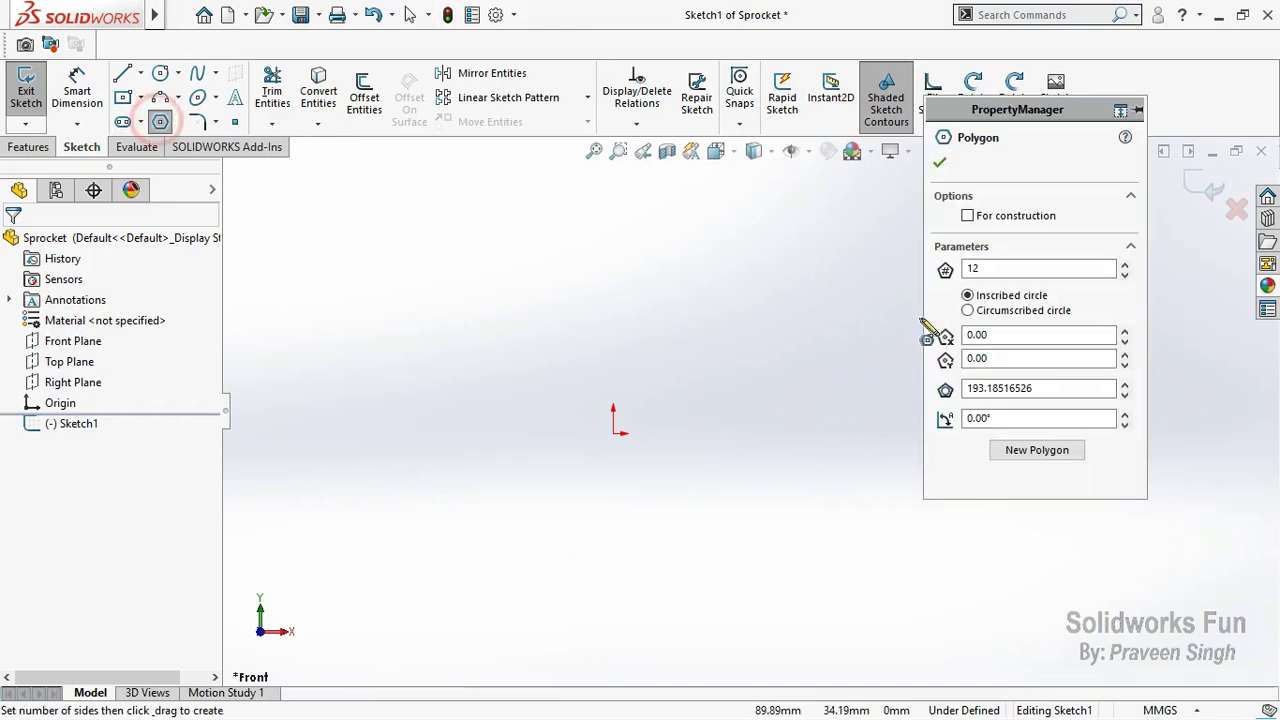
double_click(975, 270)
type("1")
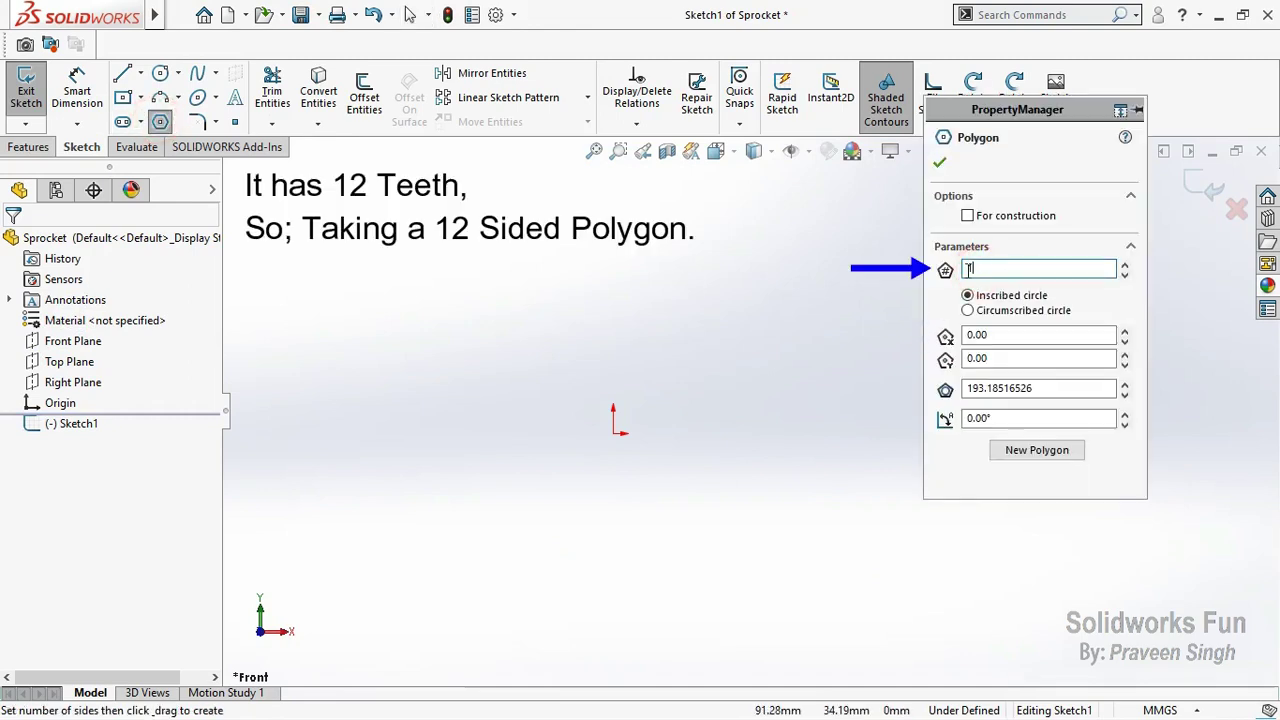
type("2")
left_click(1028, 158)
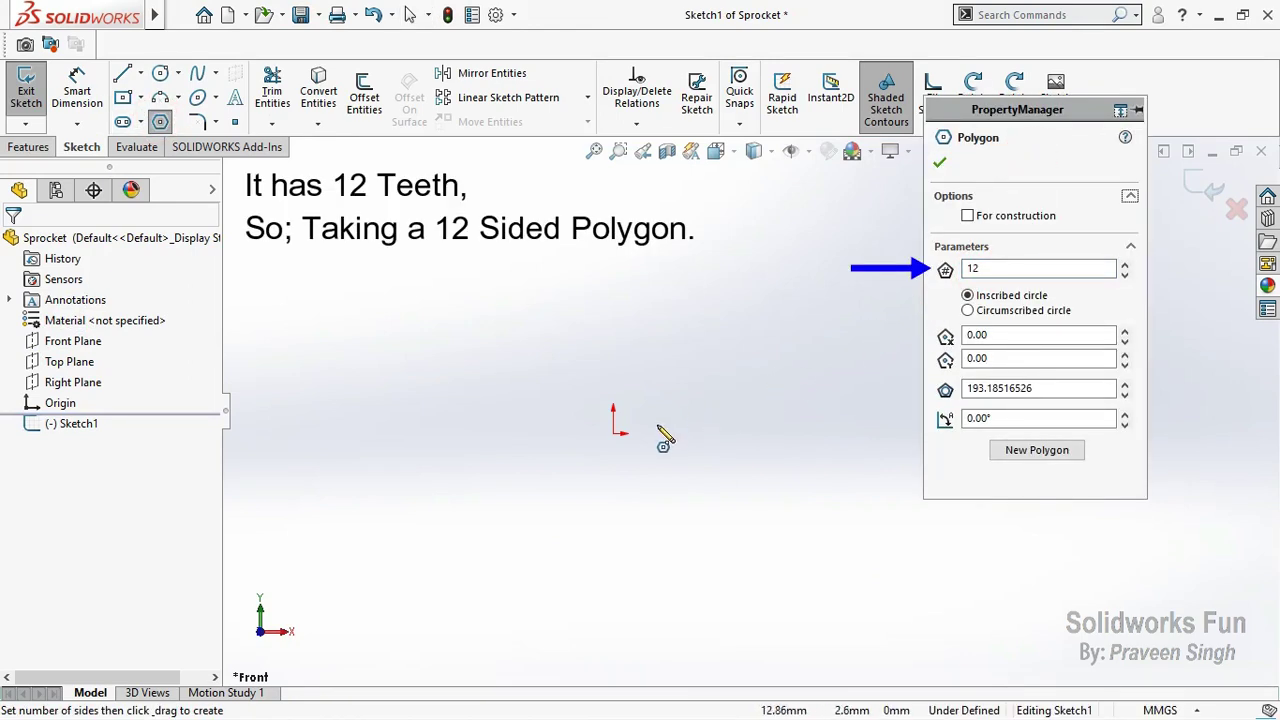
left_click(613, 433)
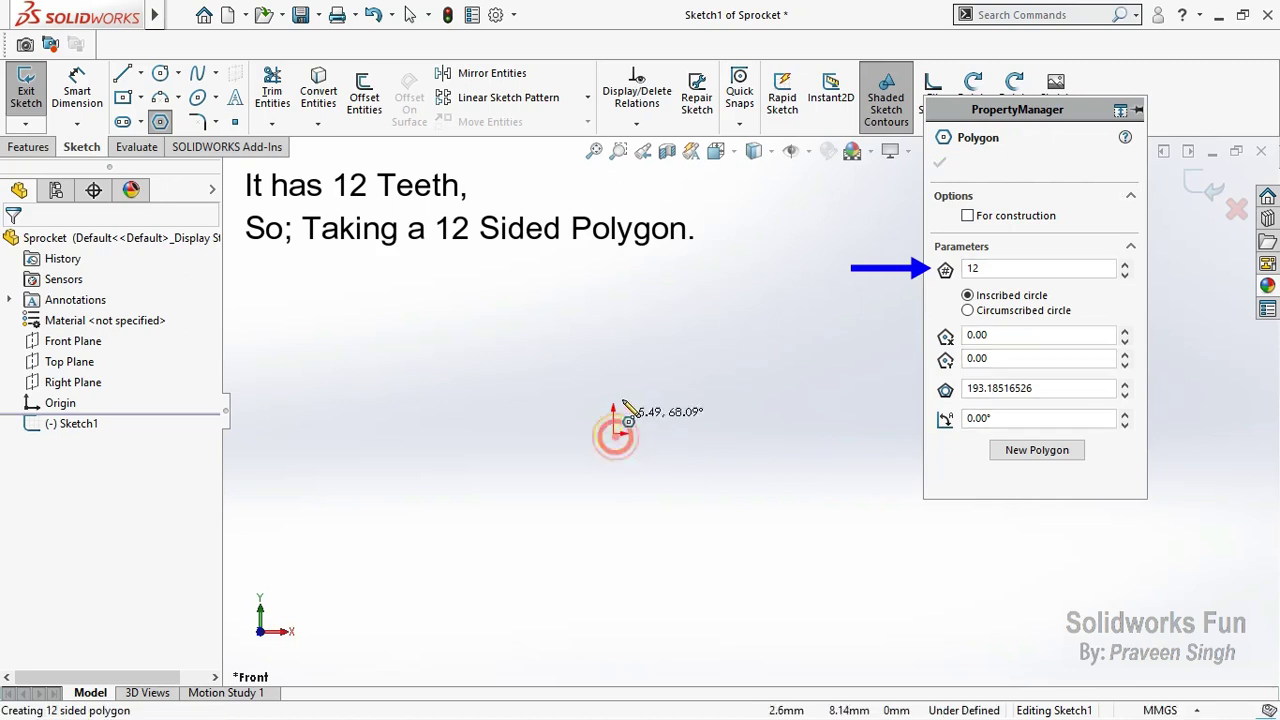
left_click(656, 346)
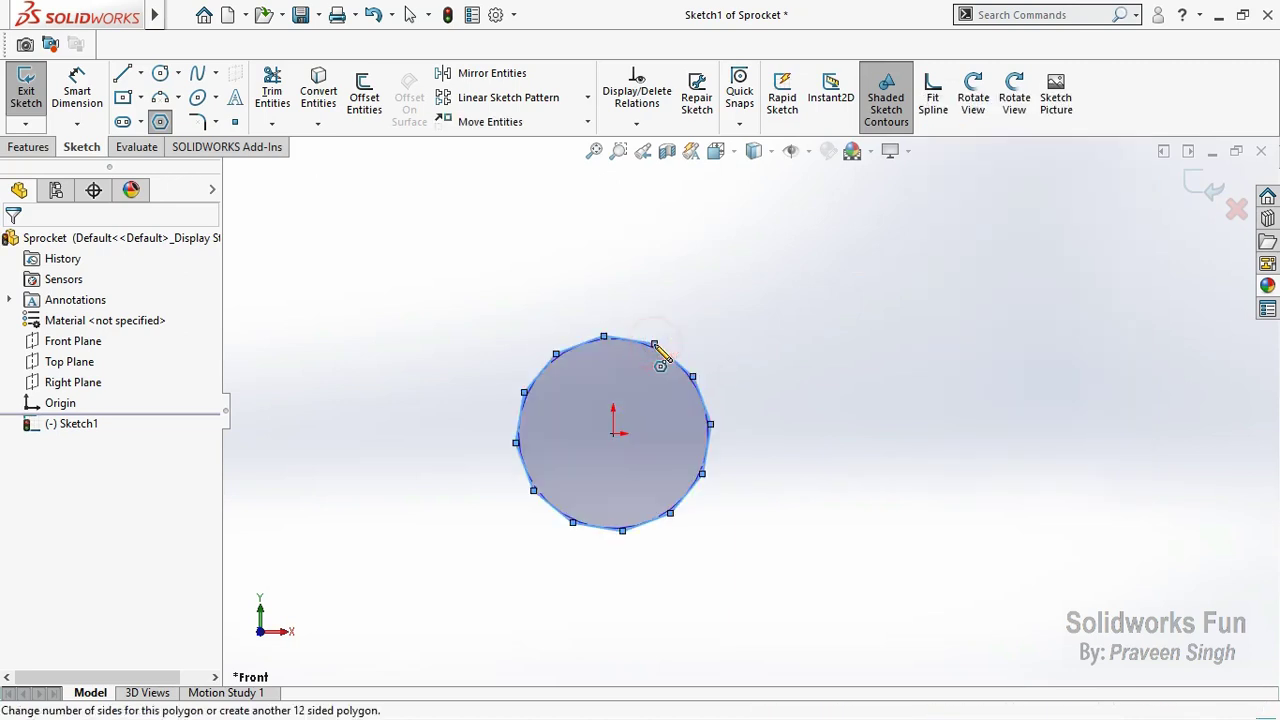
key("Escape")
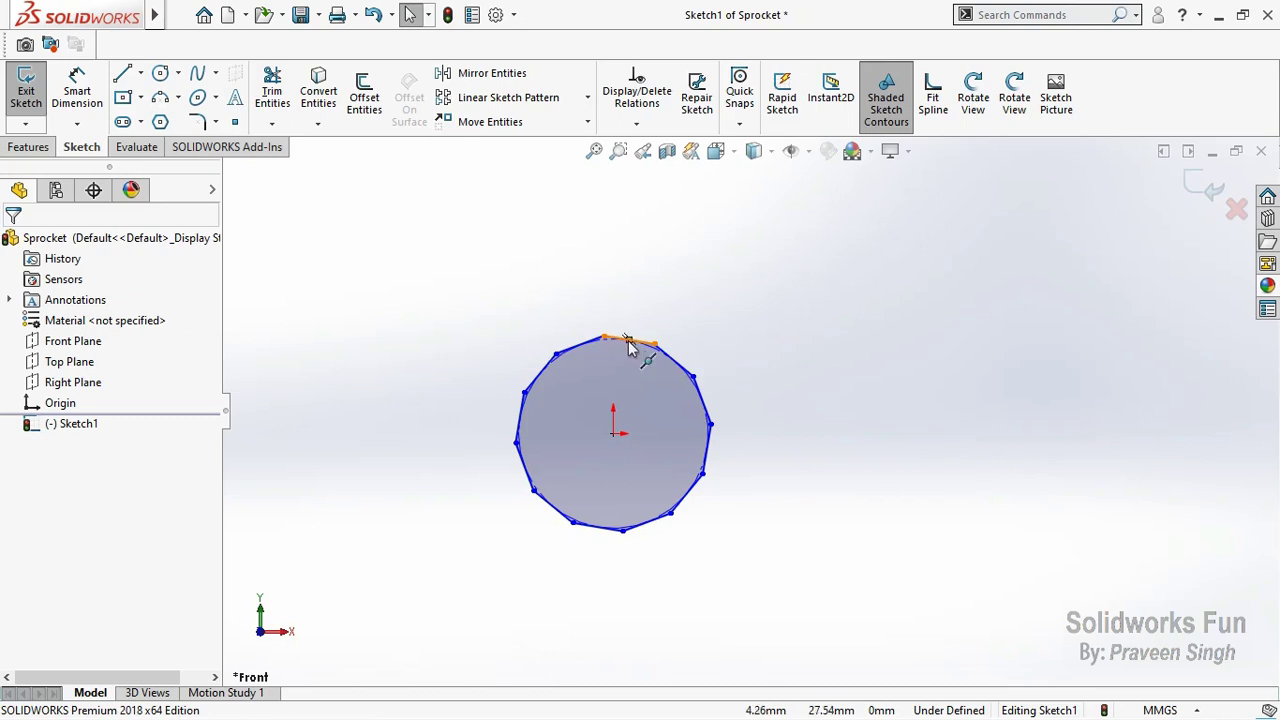
Step: Make the polygon's top vertex vertical to its centre point
left_click(627, 339)
left_click(614, 433, "ctrl")
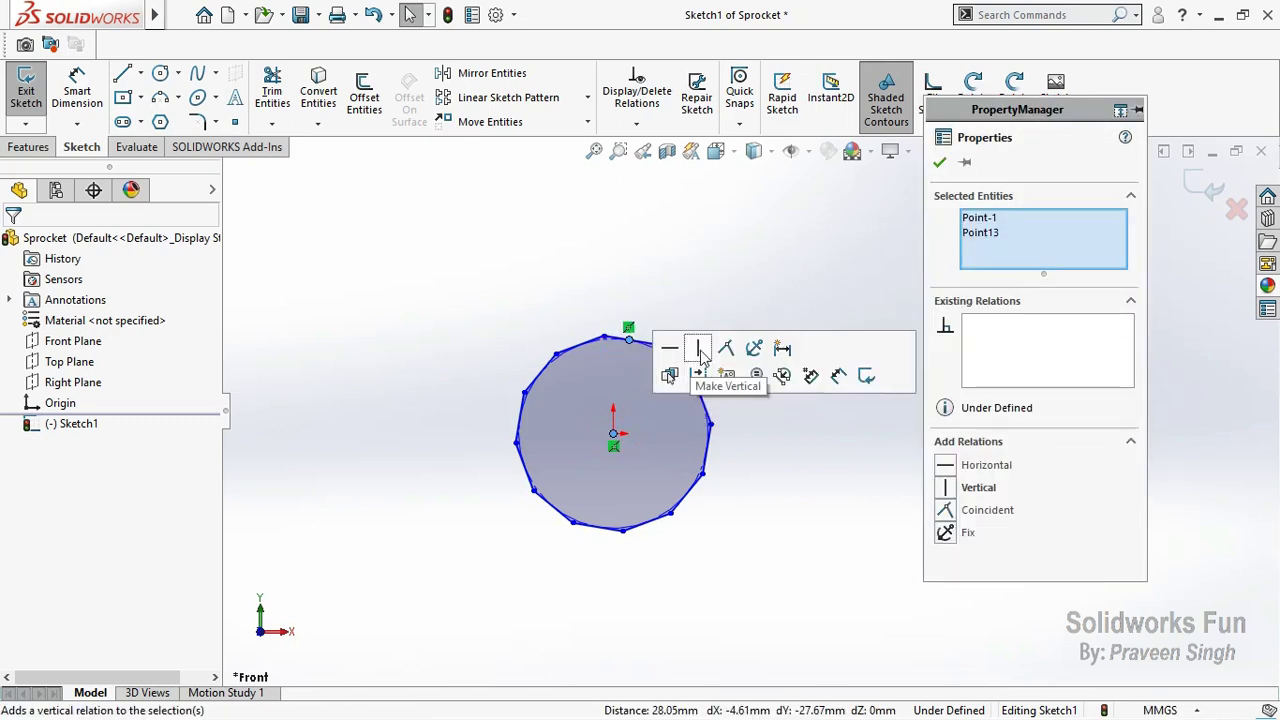
left_click(703, 358)
left_click(672, 276)
Step: Dimension one polygon side to 20 mm
left_click(77, 95)
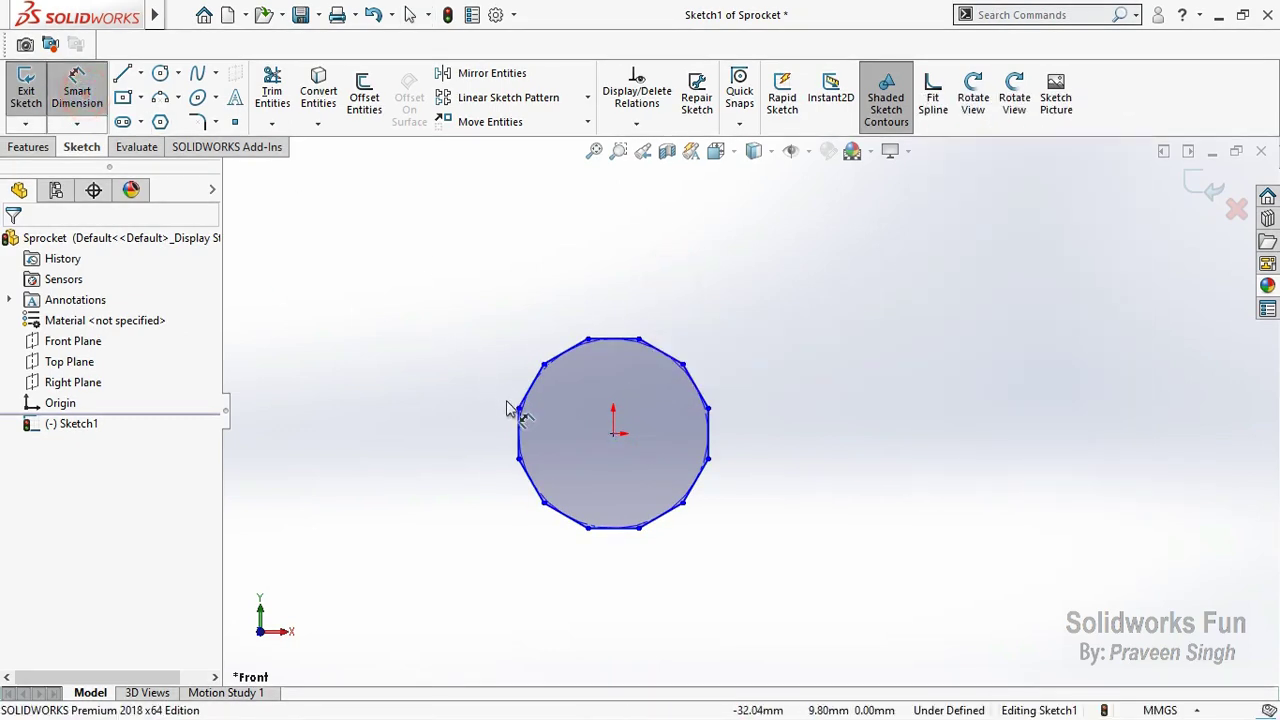
left_click(526, 403)
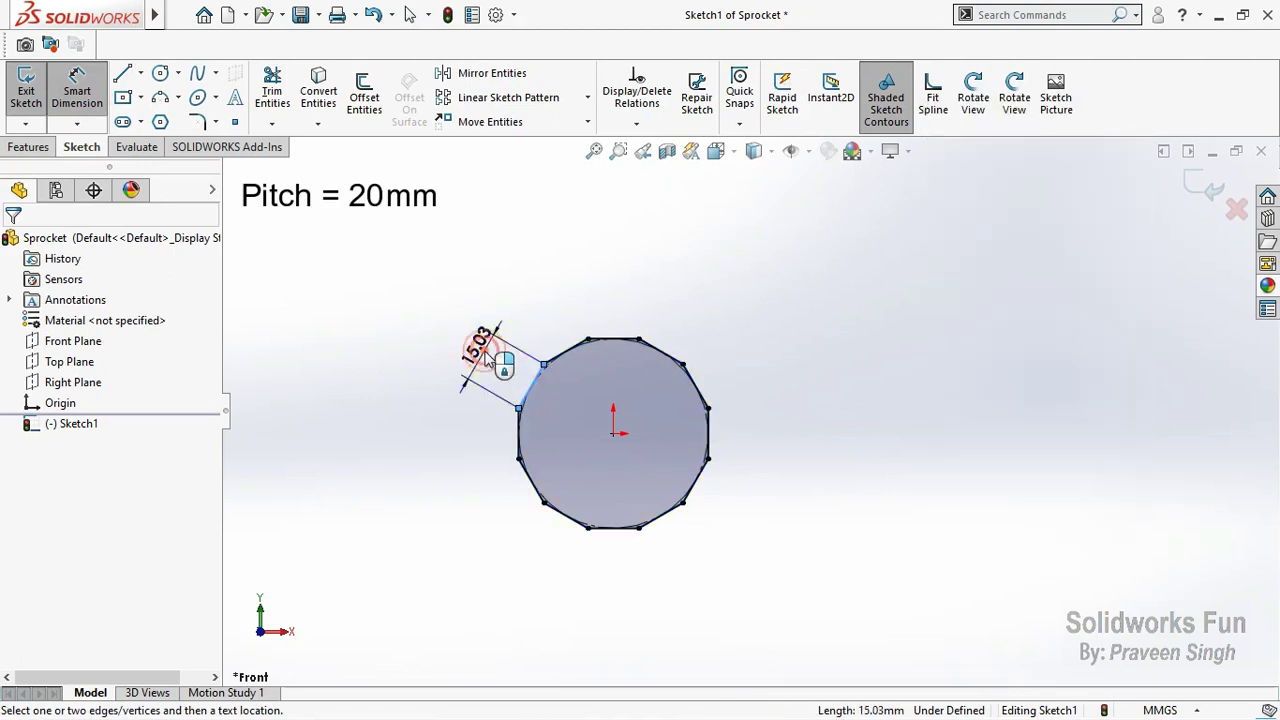
left_click(485, 358)
type("20")
left_click(386, 346)
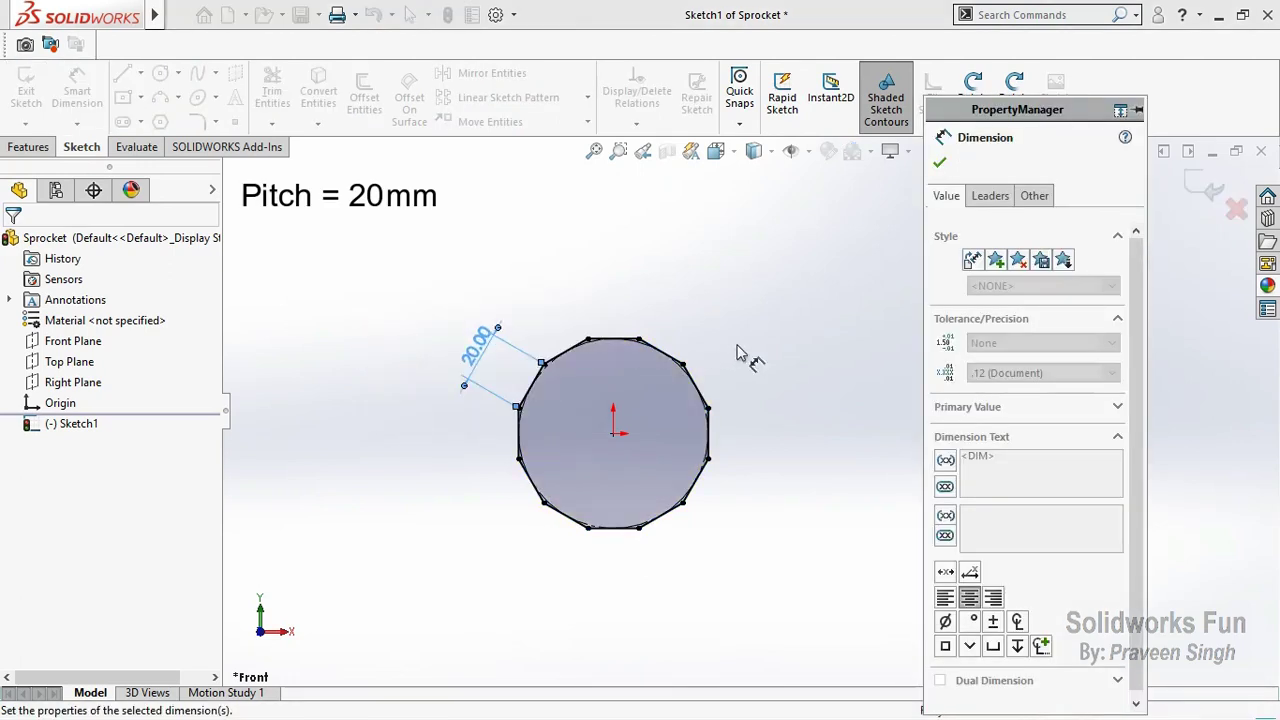
left_click(939, 162)
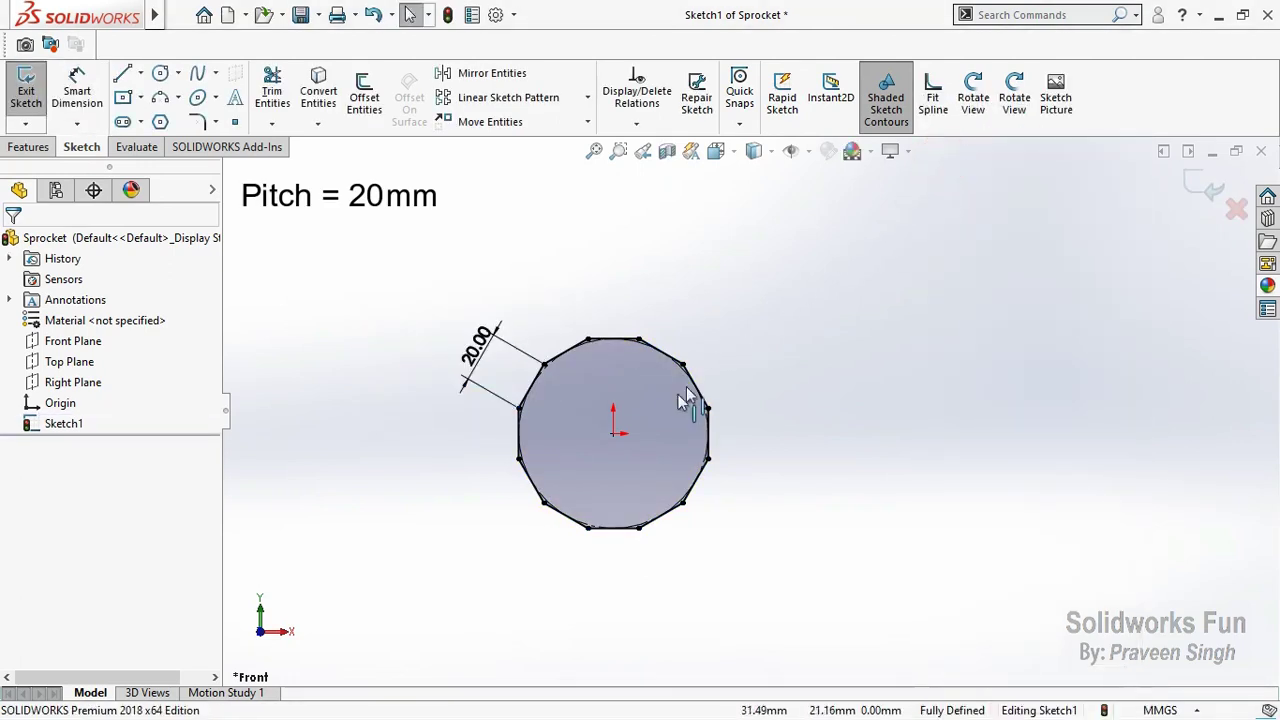
scroll(622, 457, "down", 1)
scroll(636, 300, "down", 1)
scroll(614, 469, "down", 1)
scroll(614, 469, "down", 1)
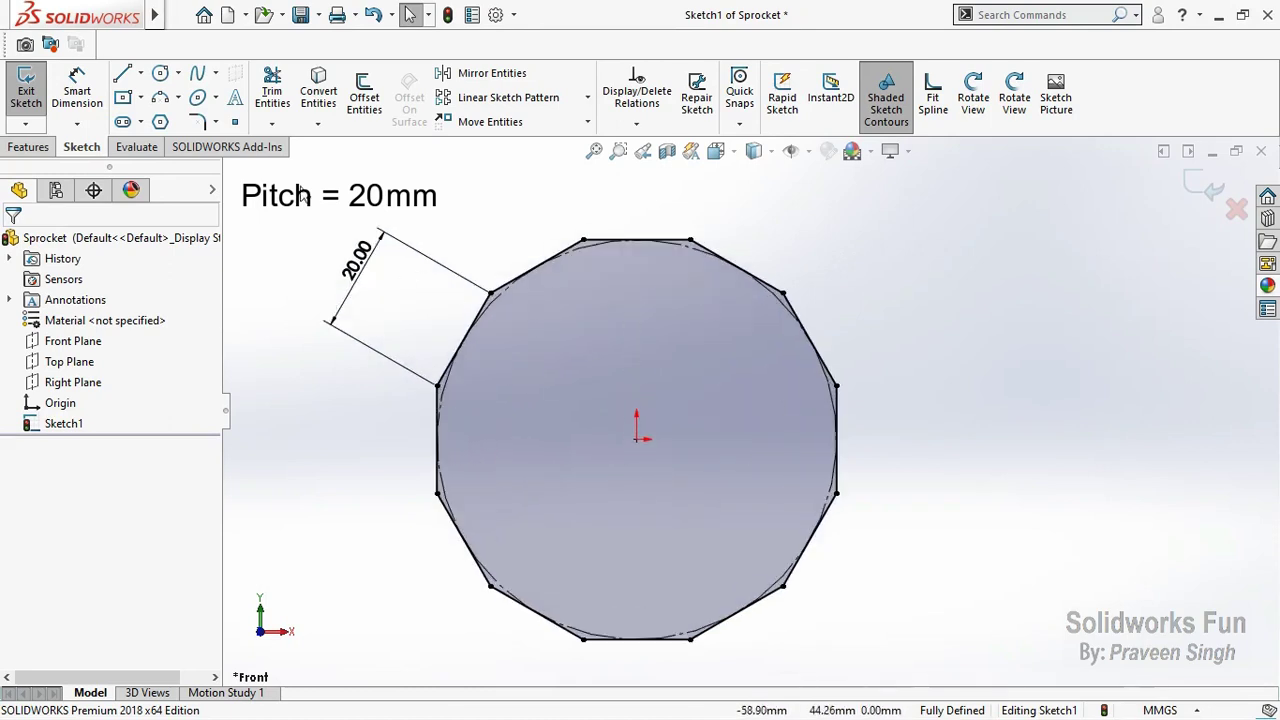
left_click(161, 76)
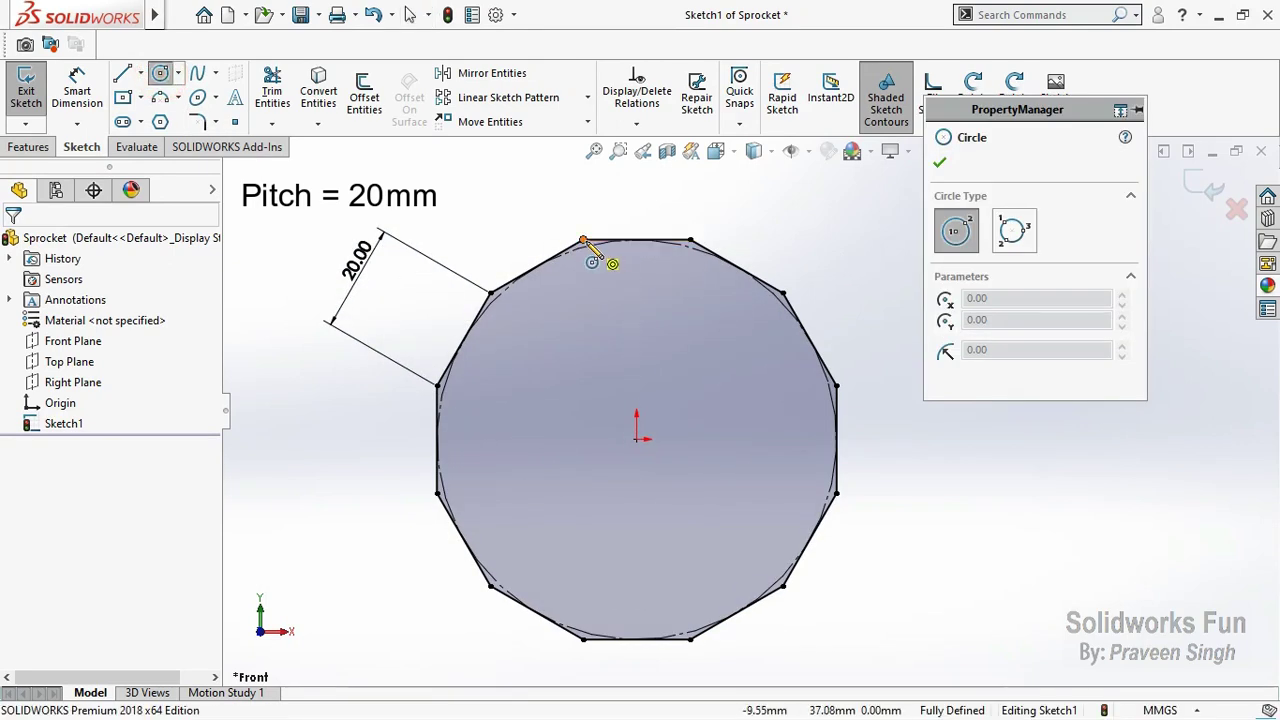
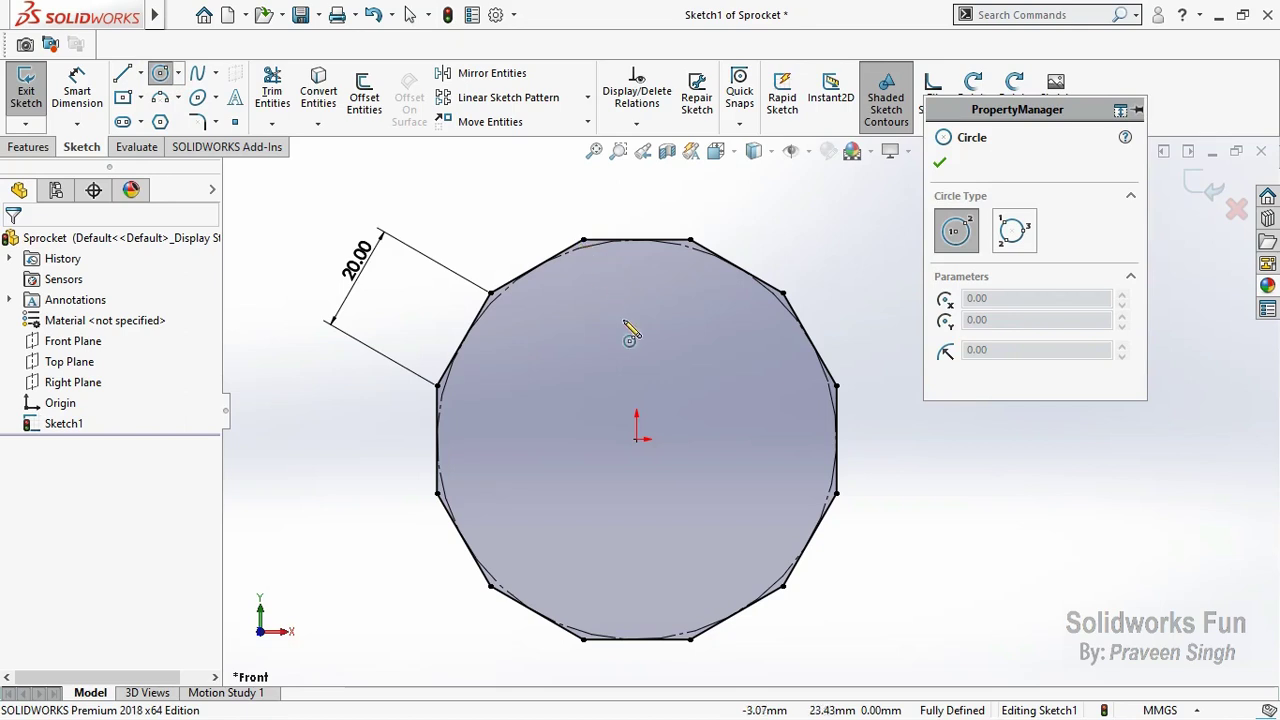
Step: Draw a circle centred on the origin and dimension its diameter to 64.5
left_click(637, 440)
left_click(660, 339)
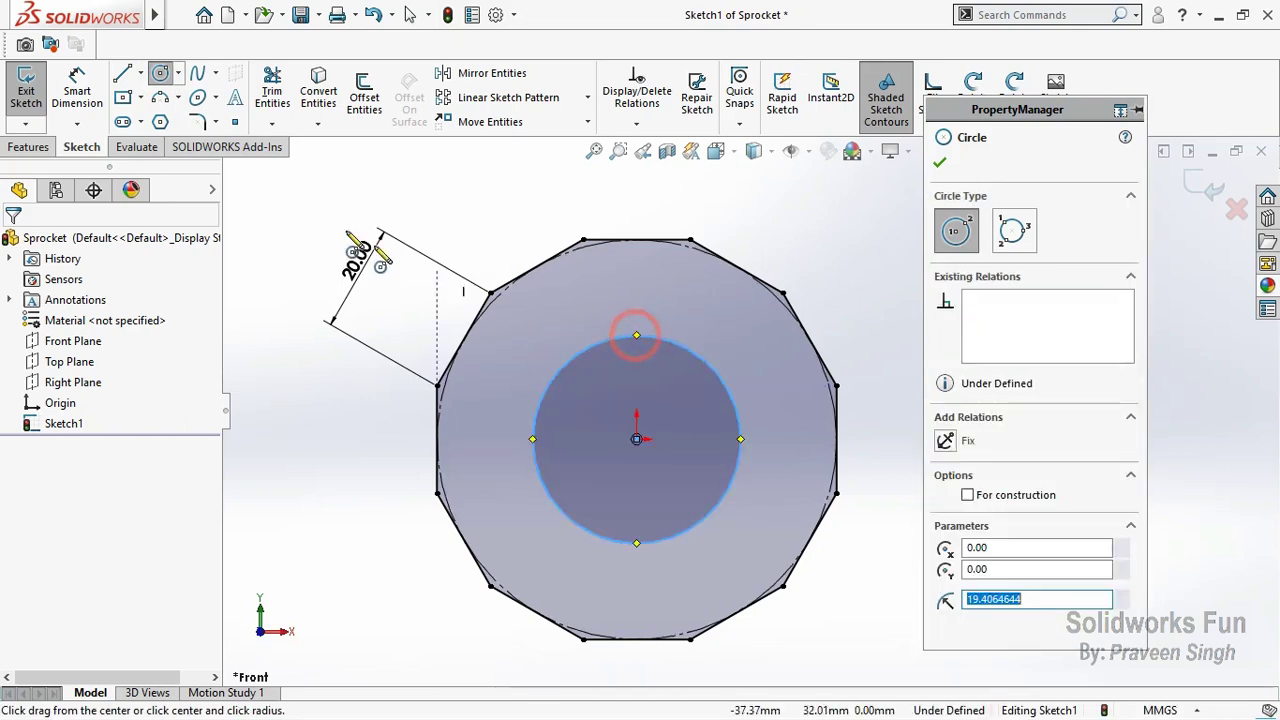
left_click(77, 92)
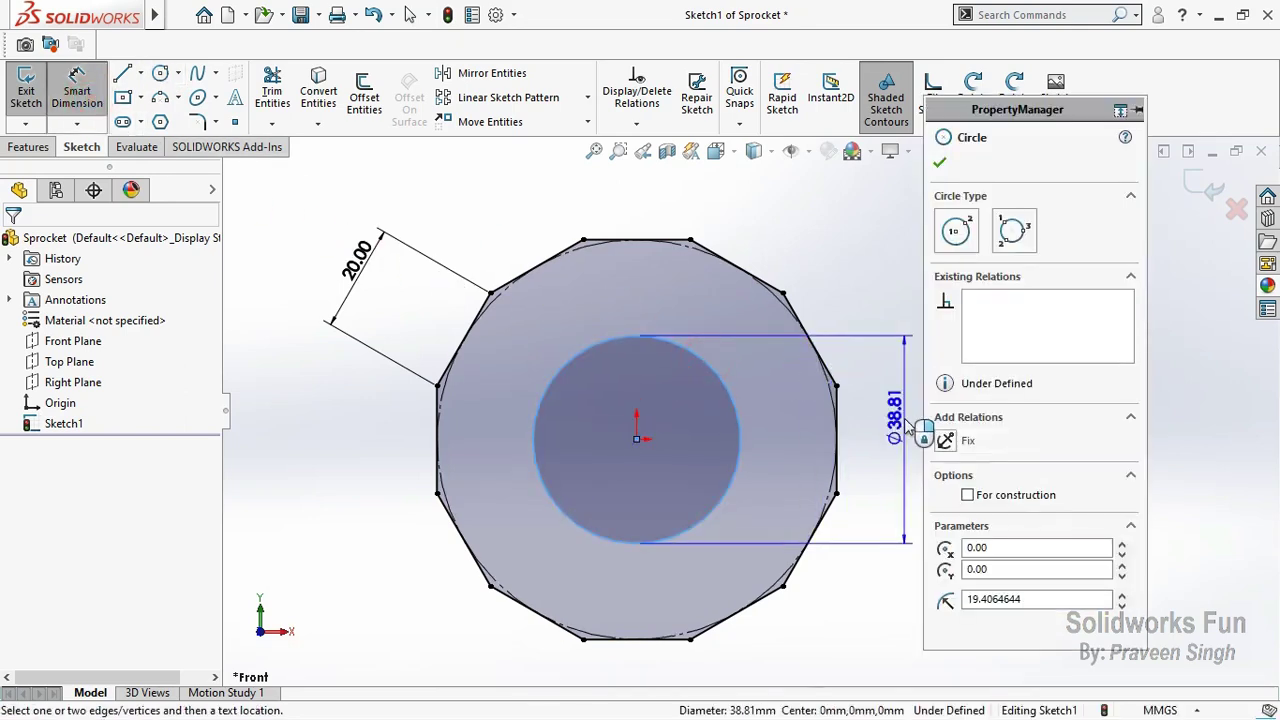
left_click(714, 367)
left_click(890, 425)
type("64.5")
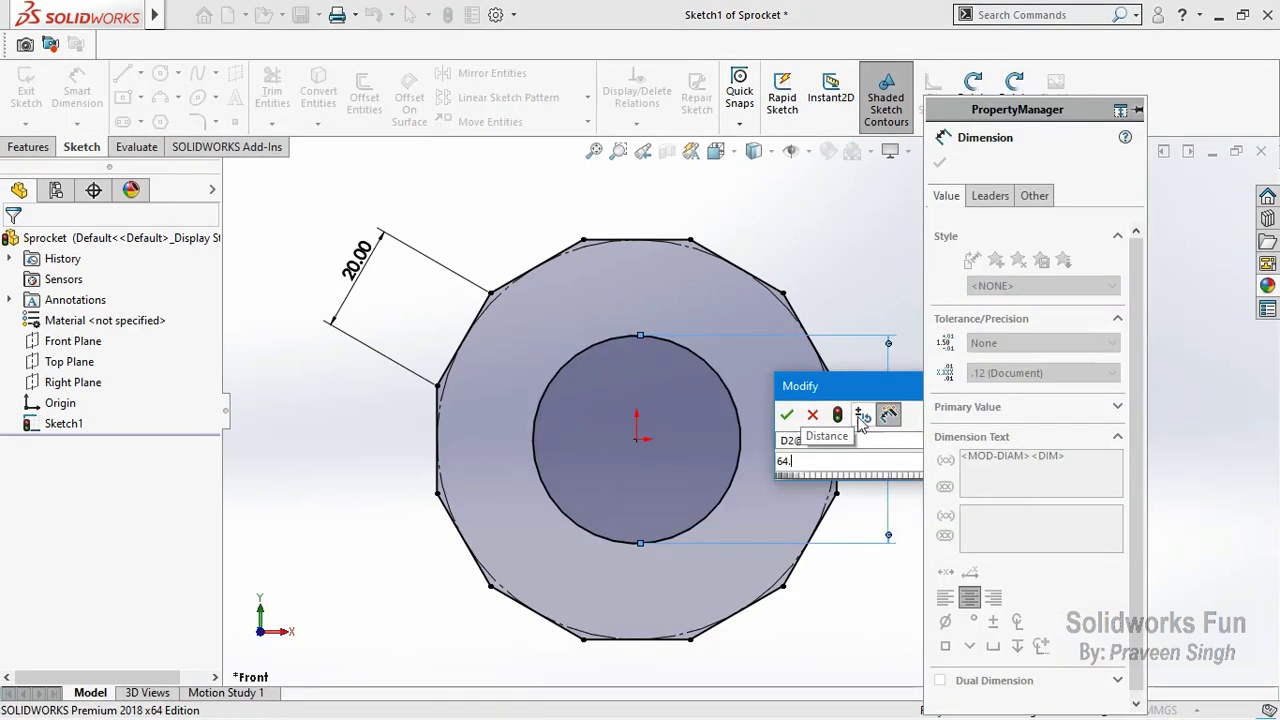
left_click(789, 414)
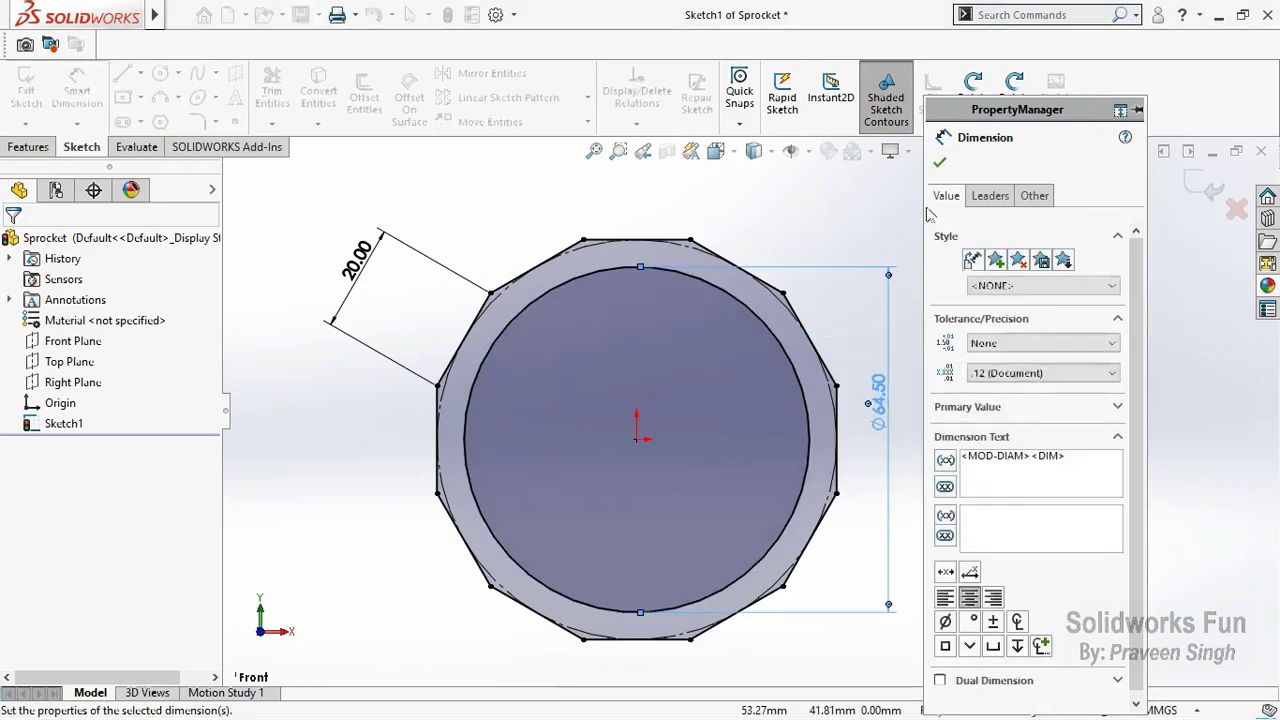
key("Escape")
Step: Convert the Ø64.50 circle to construction geometry
left_click(791, 346)
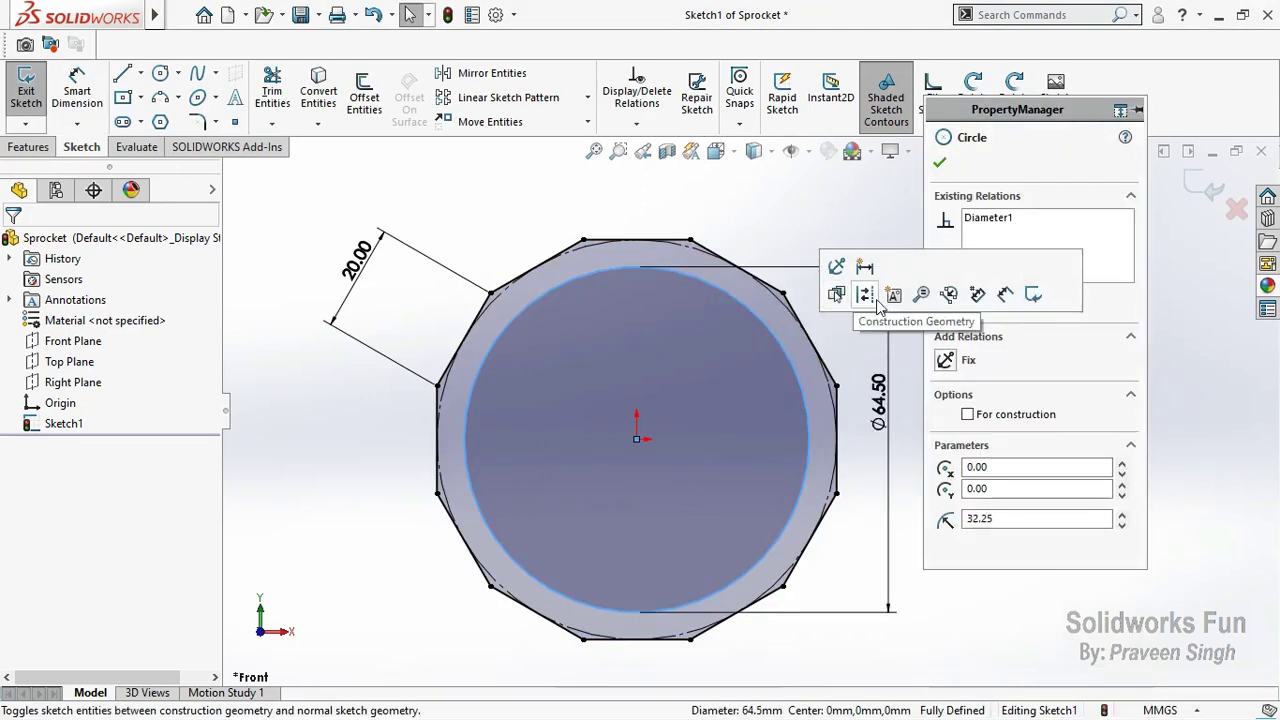
left_click(865, 293)
left_click(823, 213)
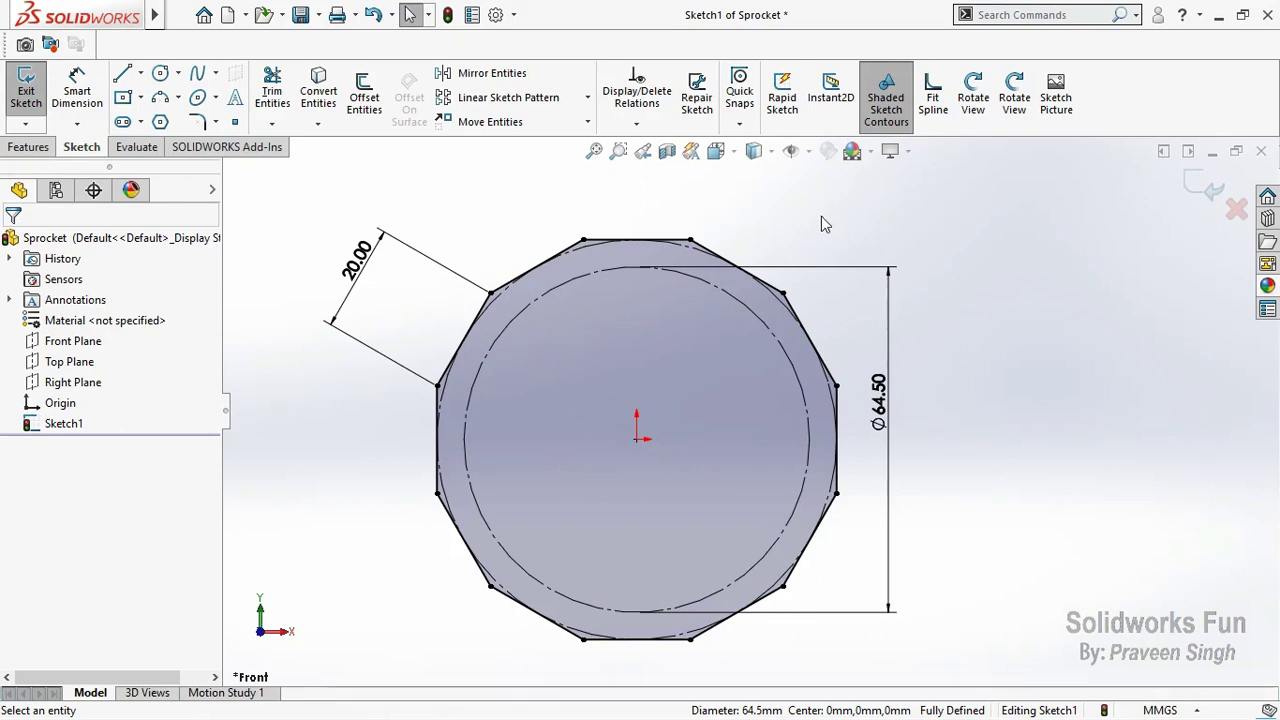
Step: Exit the first sketch and start a new sketch on the Front Plane
left_click(1205, 188)
left_click(345, 240)
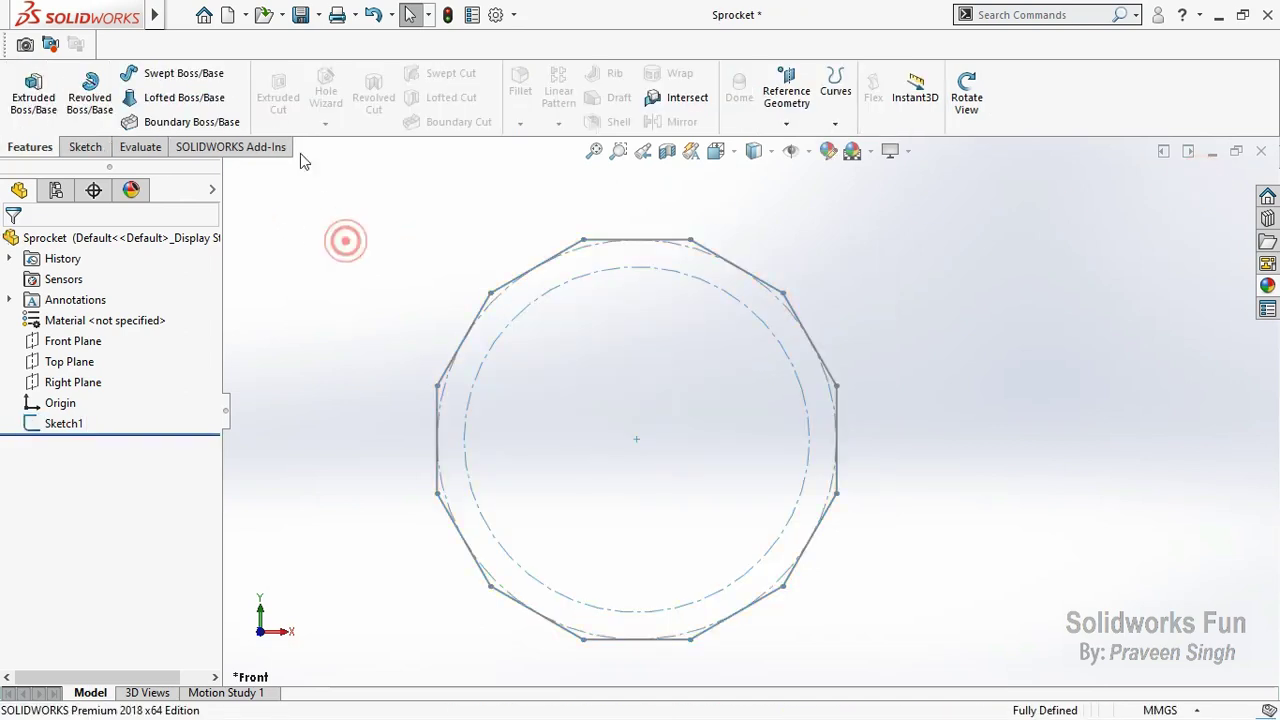
left_click(90, 341)
left_click(86, 324)
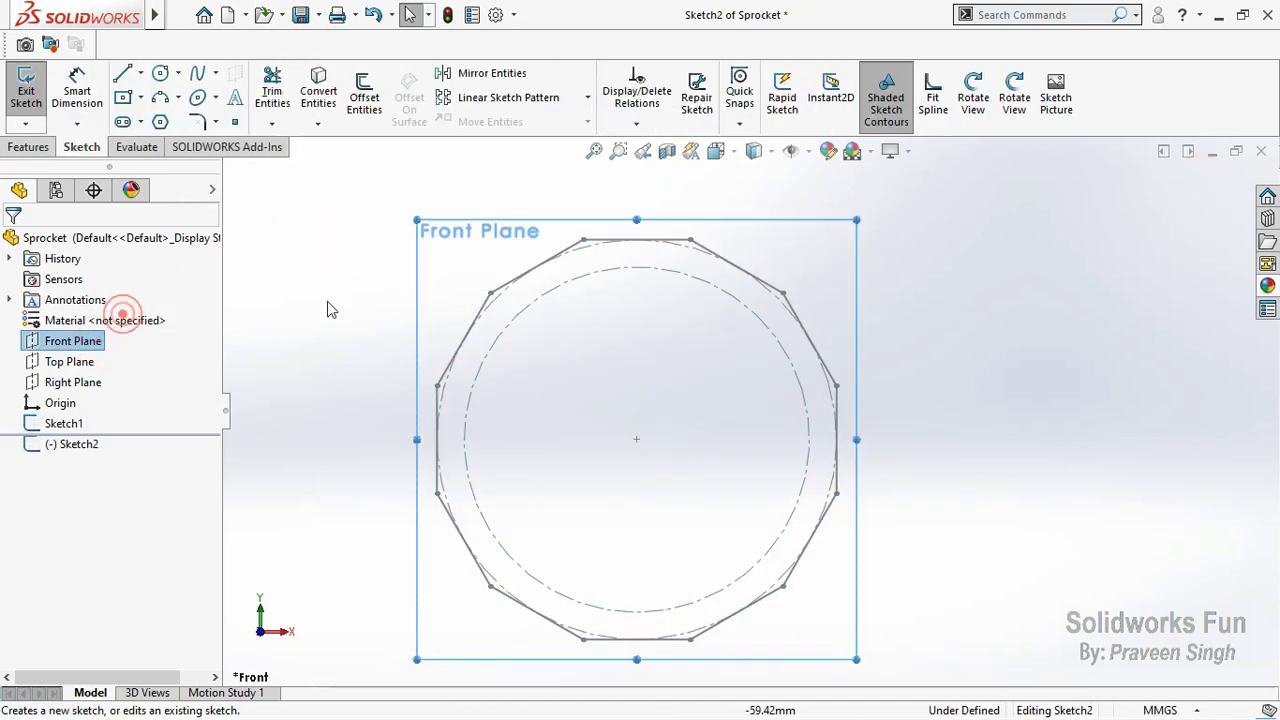
left_click(329, 303)
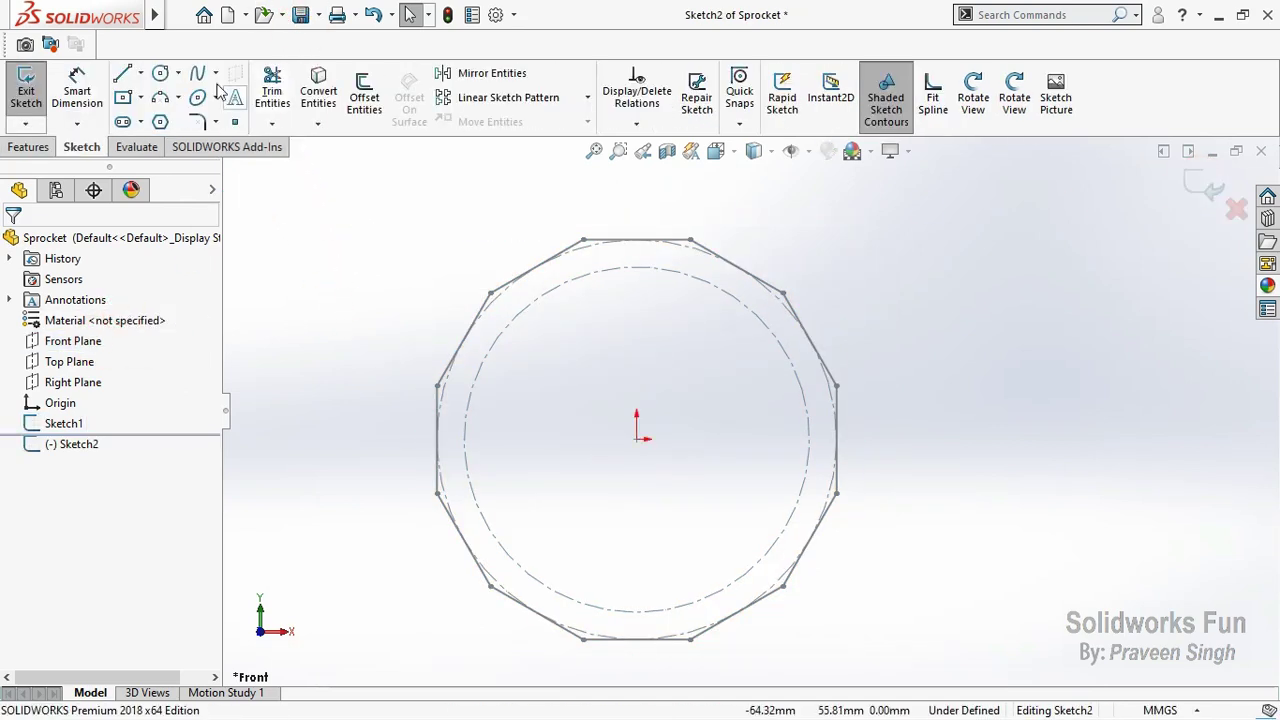
Step: Draw two small circles centred on the polygon's top-left and top-right vertices
left_click(159, 71)
left_click(583, 240)
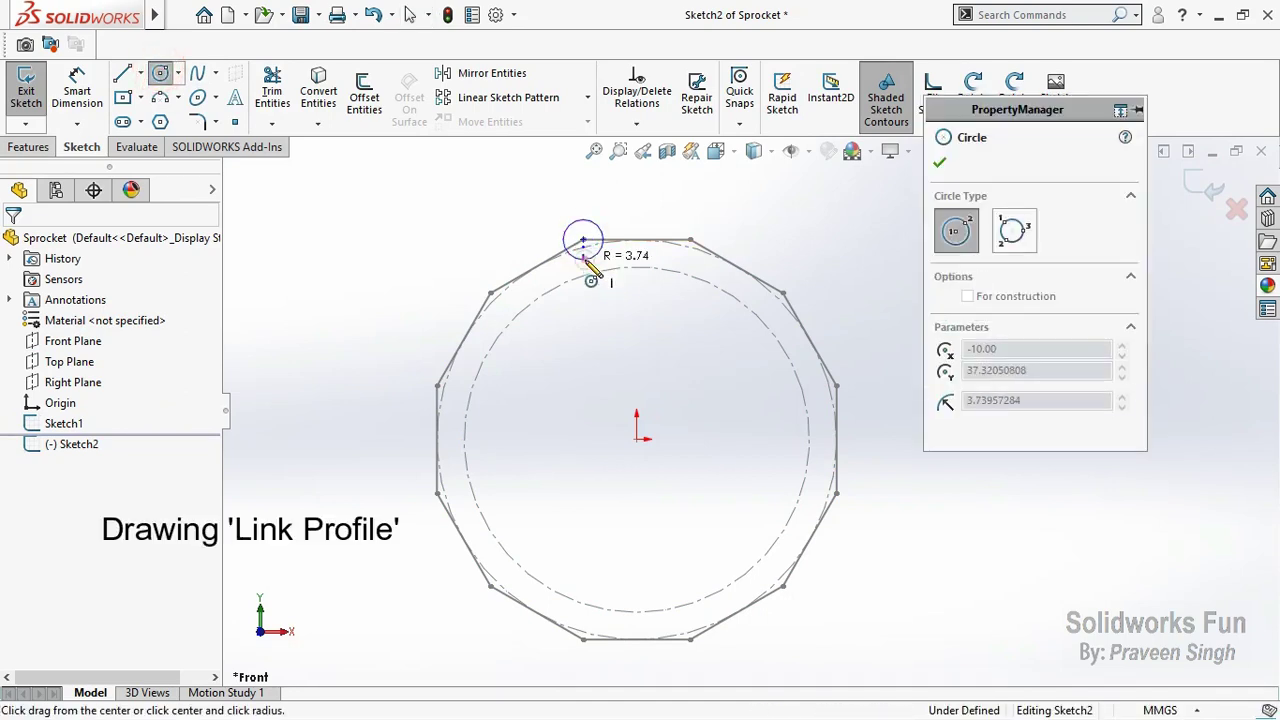
left_click(600, 256)
left_click(690, 240)
left_click(702, 258)
key("Escape")
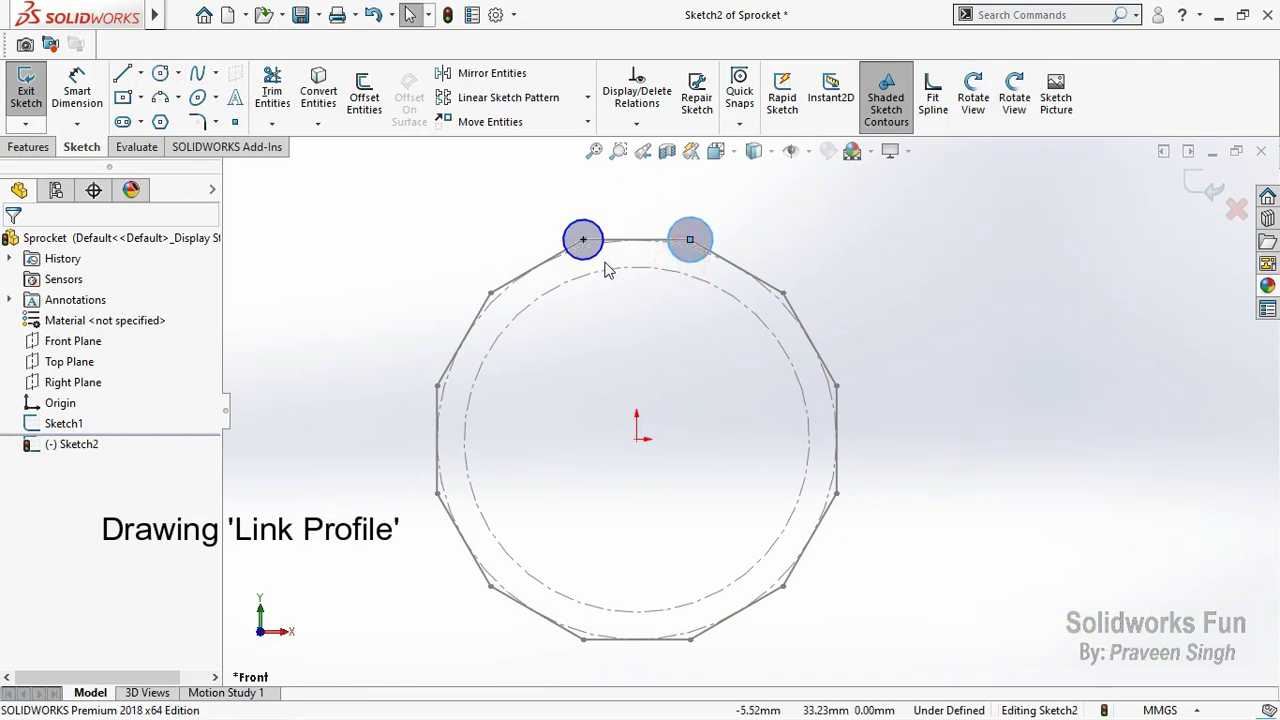
Step: Make the two small circles equal and dimension one to Ø5
left_click(593, 262, "ctrl")
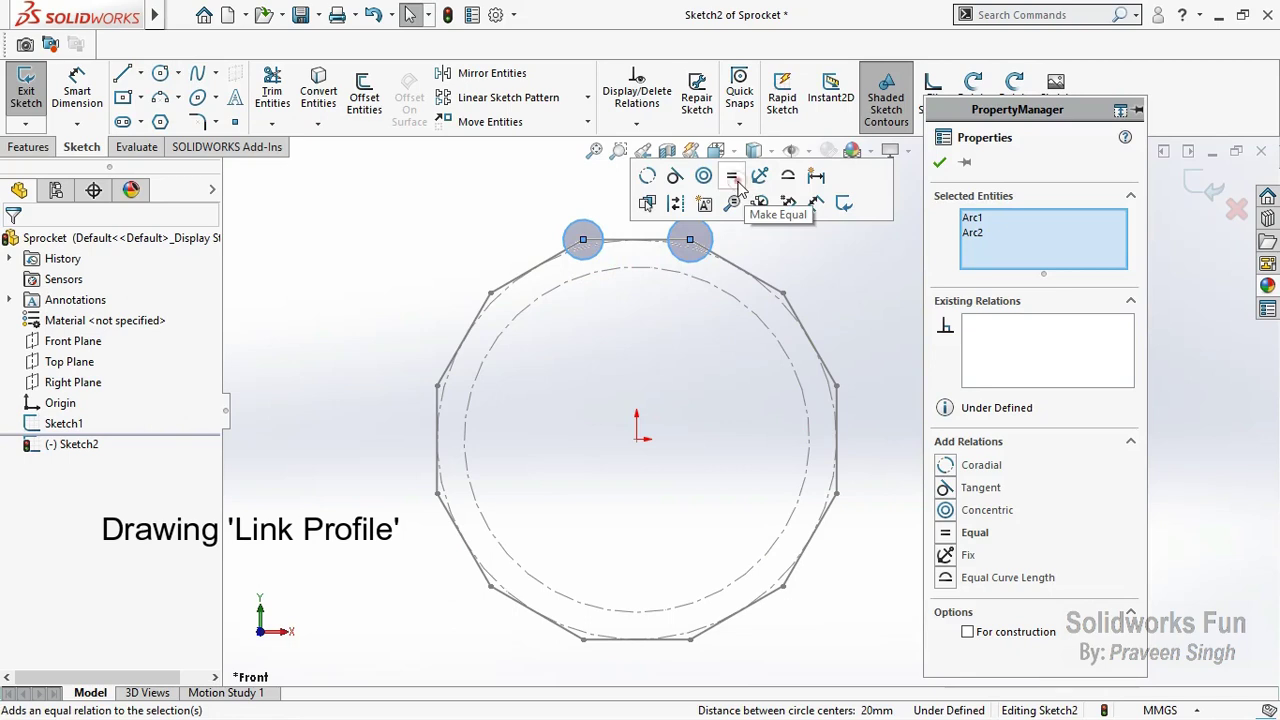
left_click(736, 180)
left_click(447, 217)
left_click(93, 90)
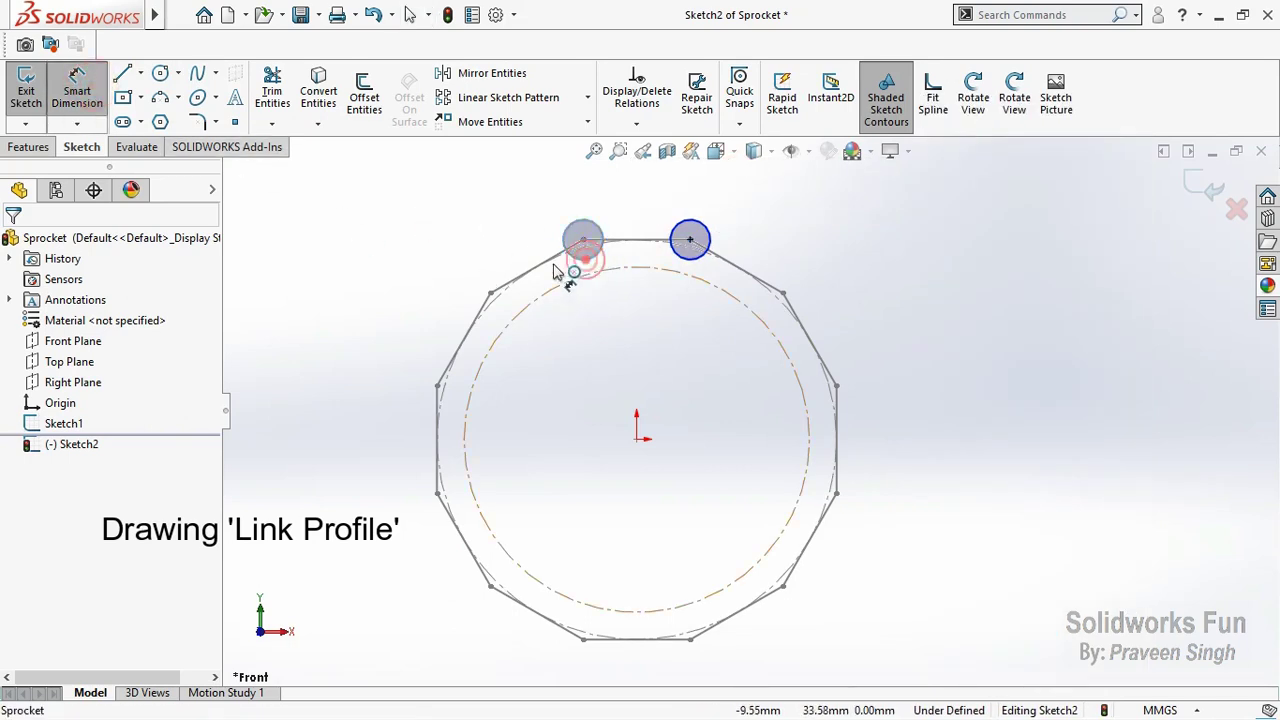
left_click(566, 254)
left_click(465, 200)
type("5")
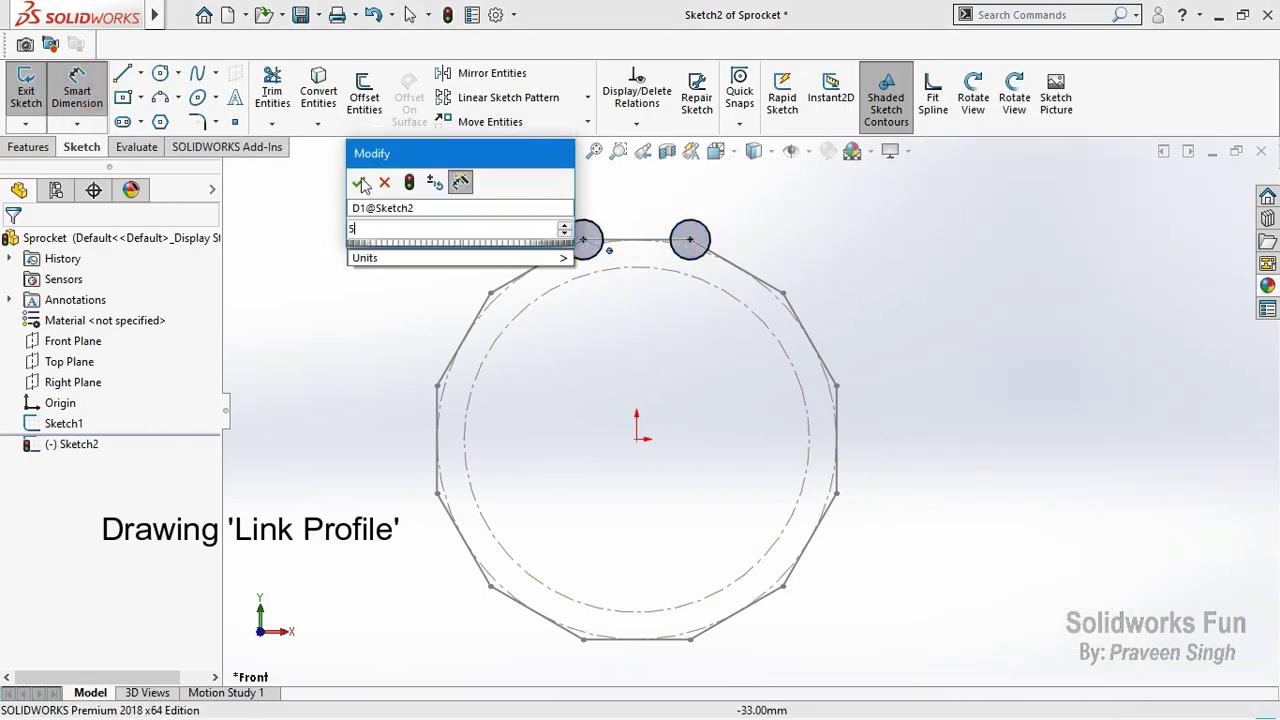
left_click(360, 182)
Step: Draw a larger circle concentric with each Ø5 circle
left_click(160, 72)
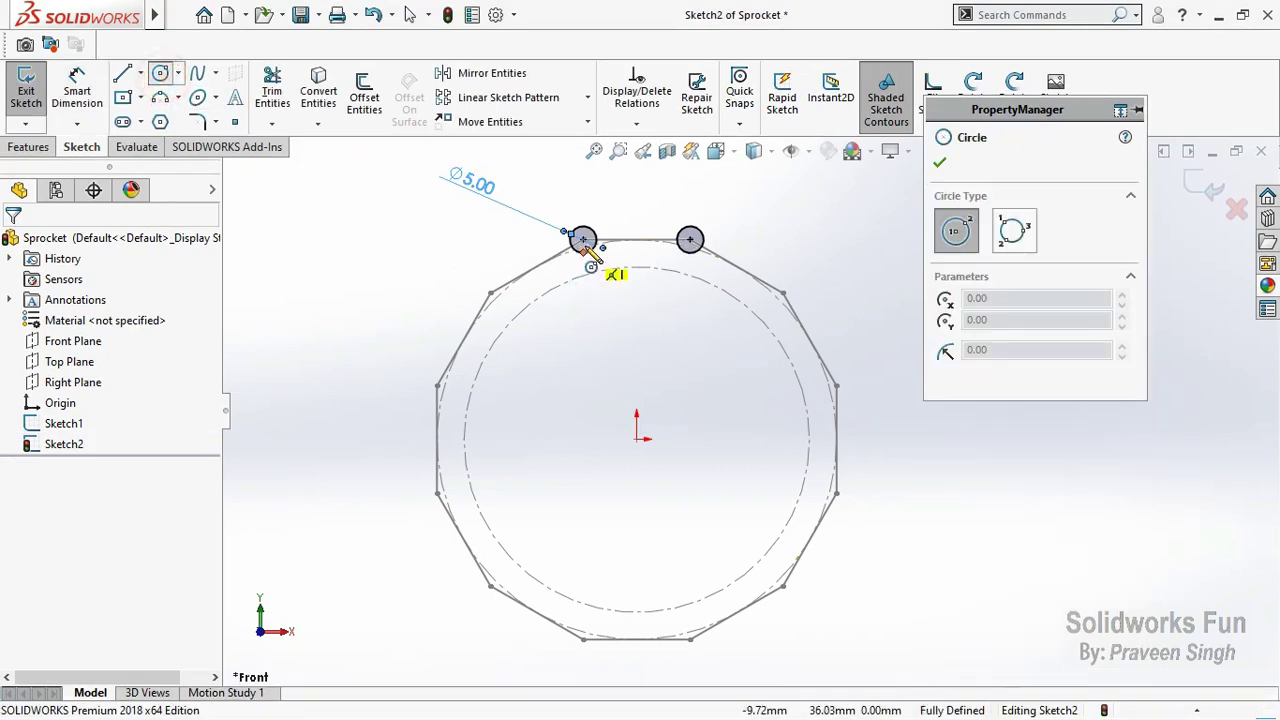
left_click_drag(583, 240, 583, 272)
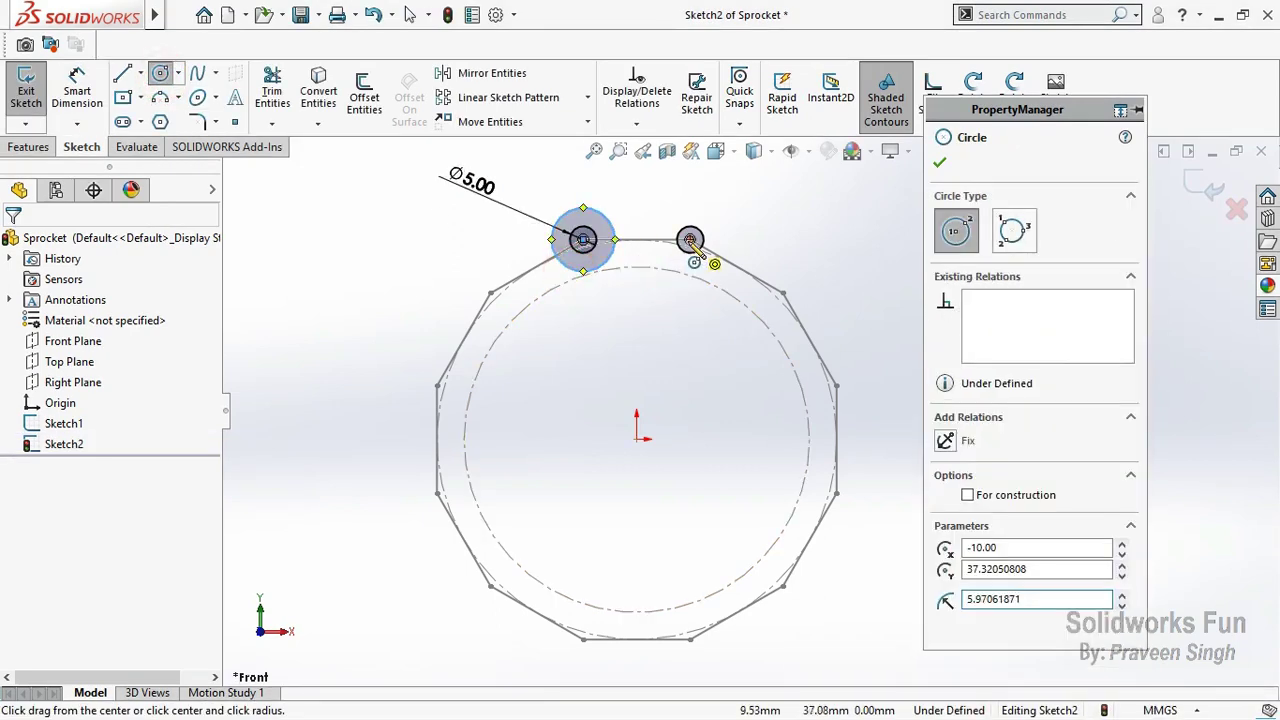
left_click_drag(690, 240, 716, 265)
key("Escape")
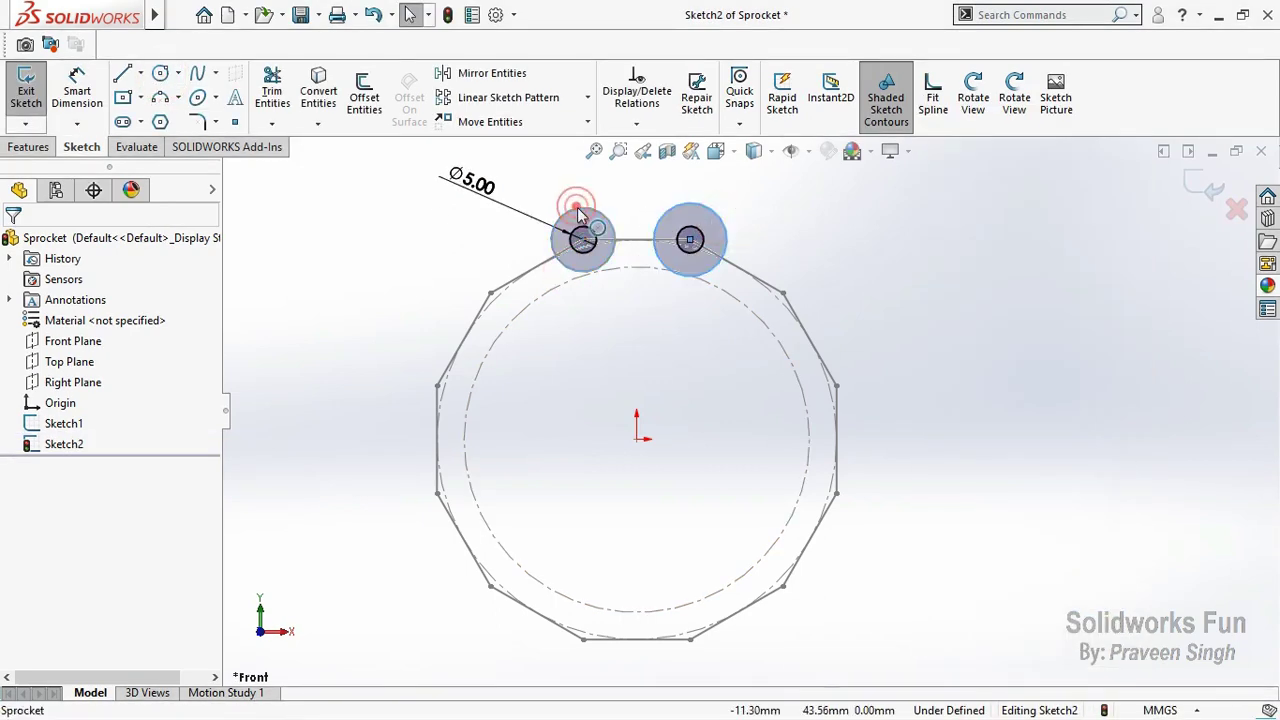
Step: Make the two larger circles equal and dimension the right one to Ø12
left_click(578, 212, "ctrl")
left_click(714, 126)
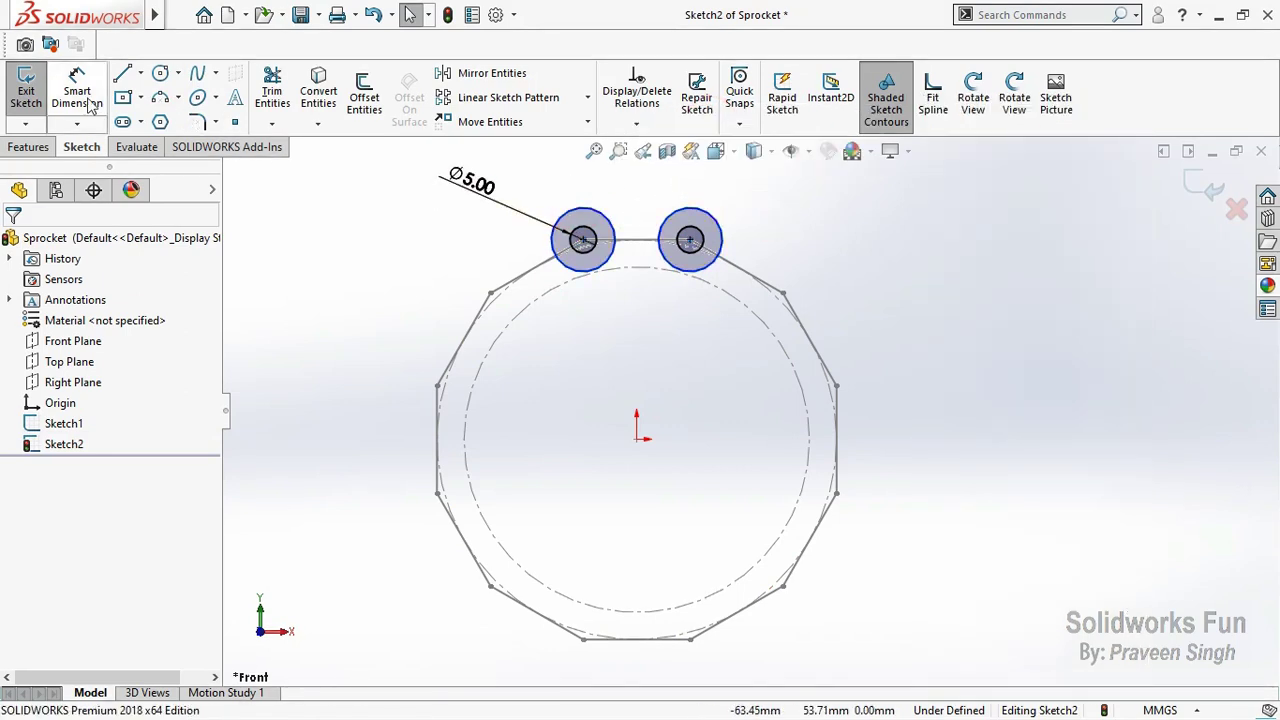
left_click(86, 103)
left_click(682, 232)
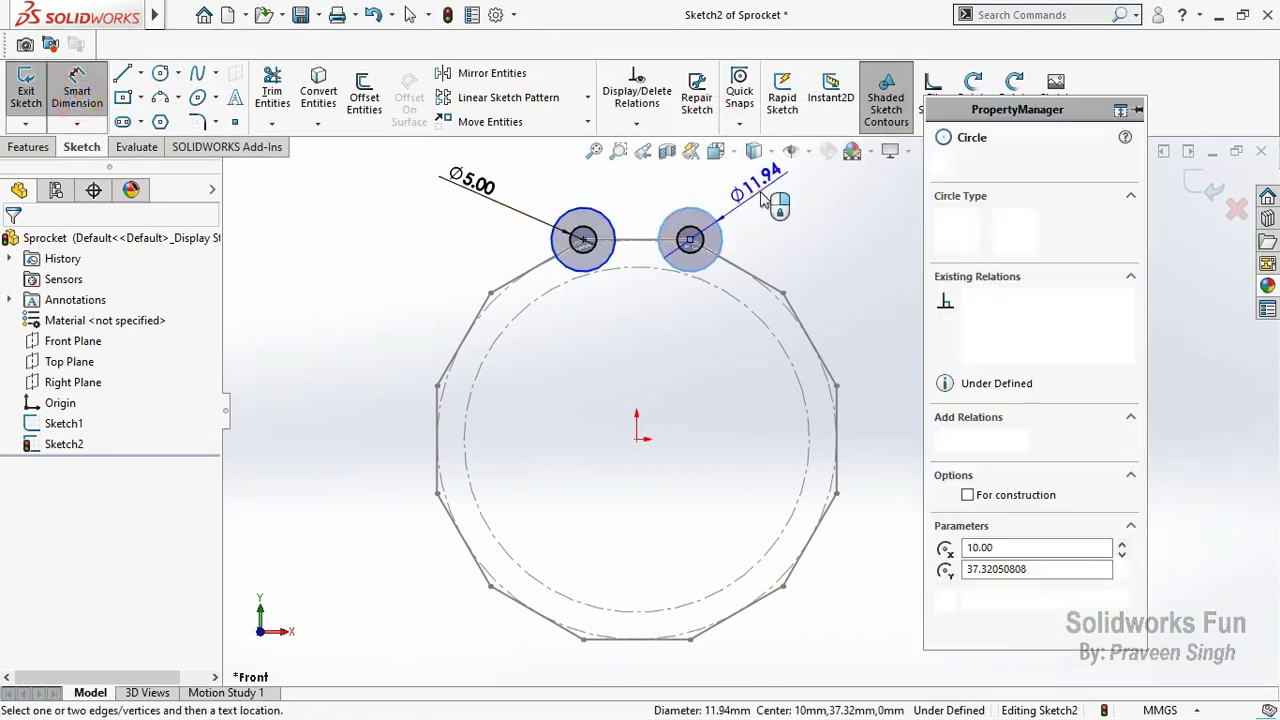
left_click(770, 198)
key("Return")
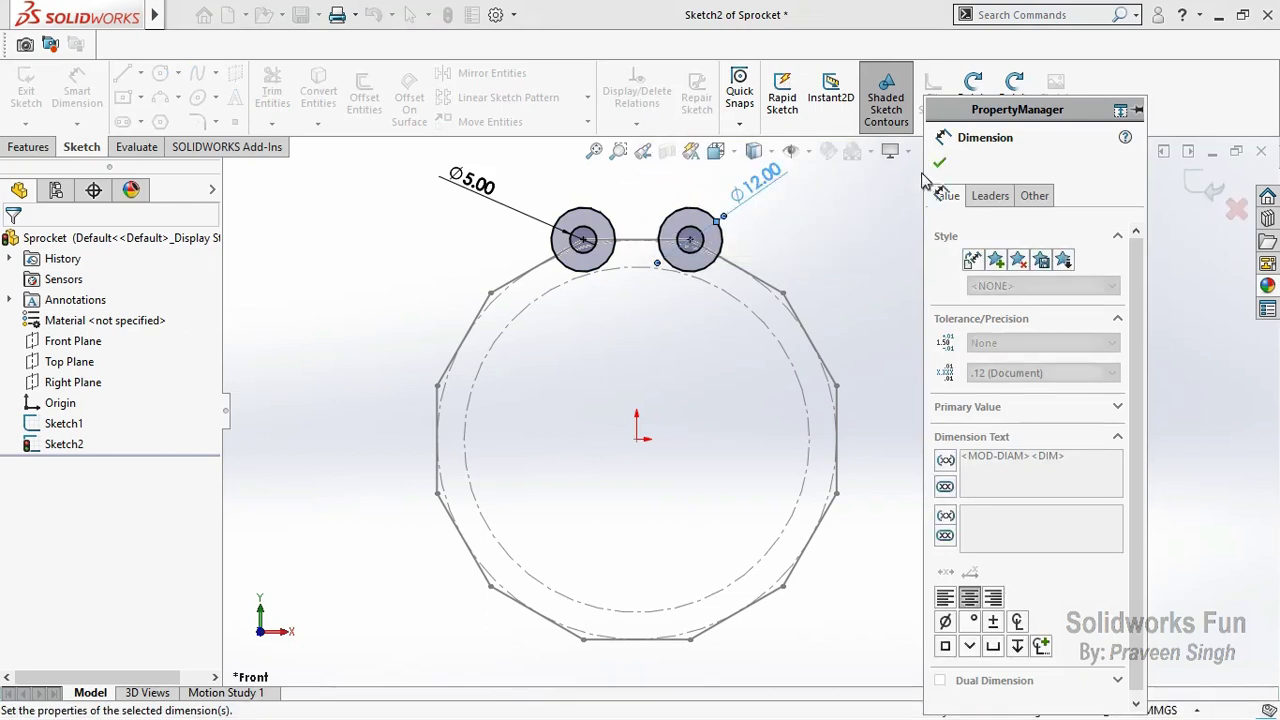
key("Escape")
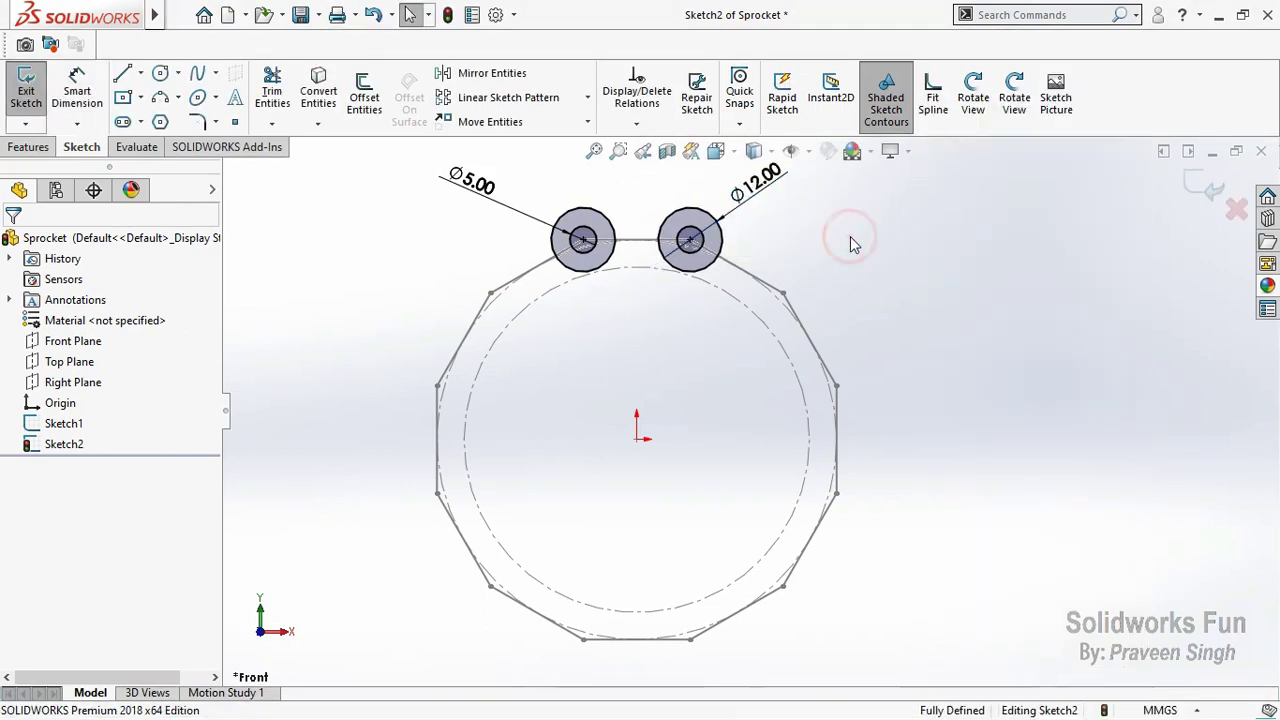
Step: Draw two three-point arcs between the Ø12 circles, one below and one above
left_click(160, 97)
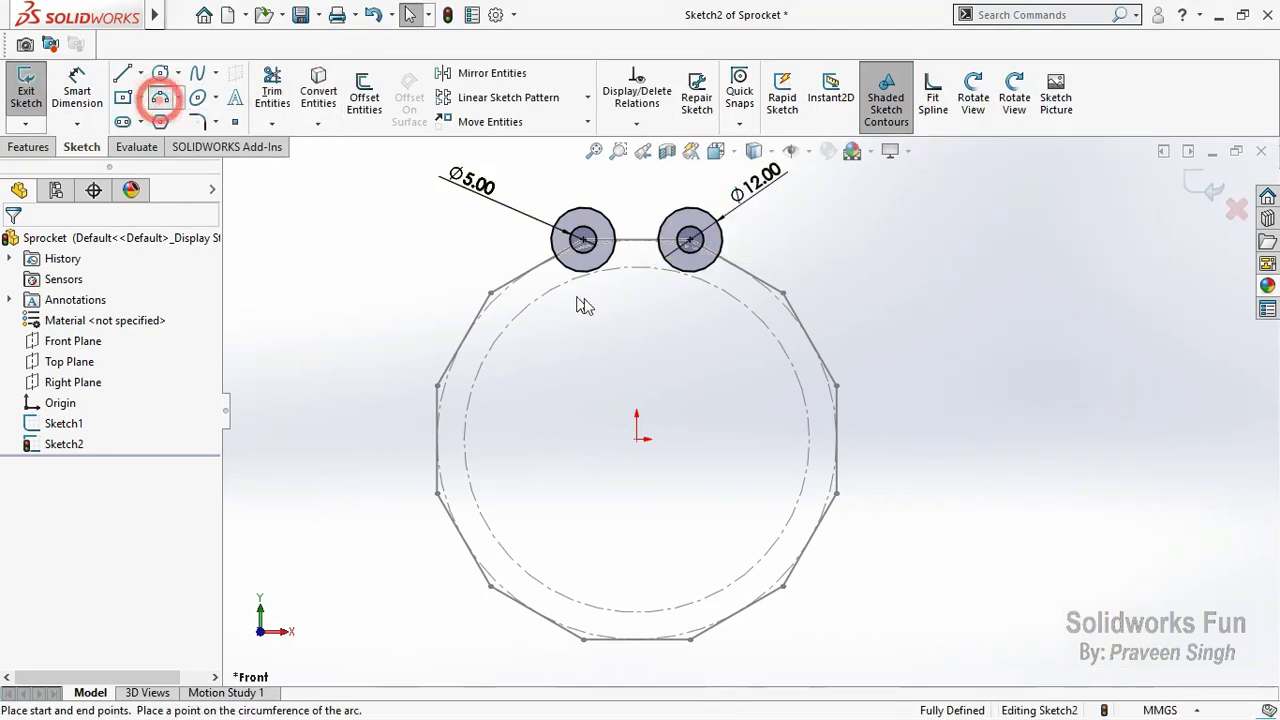
left_click(576, 302)
left_click(699, 307)
left_click(642, 295)
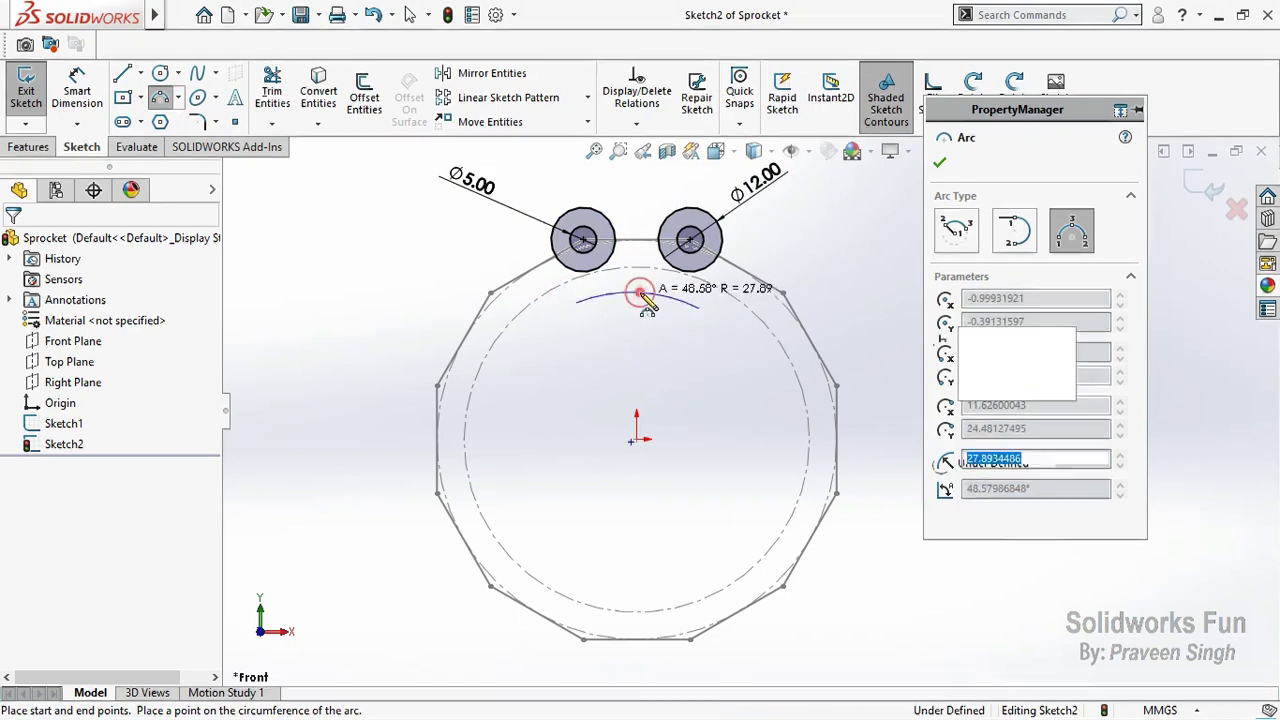
left_click(571, 176)
left_click(690, 187)
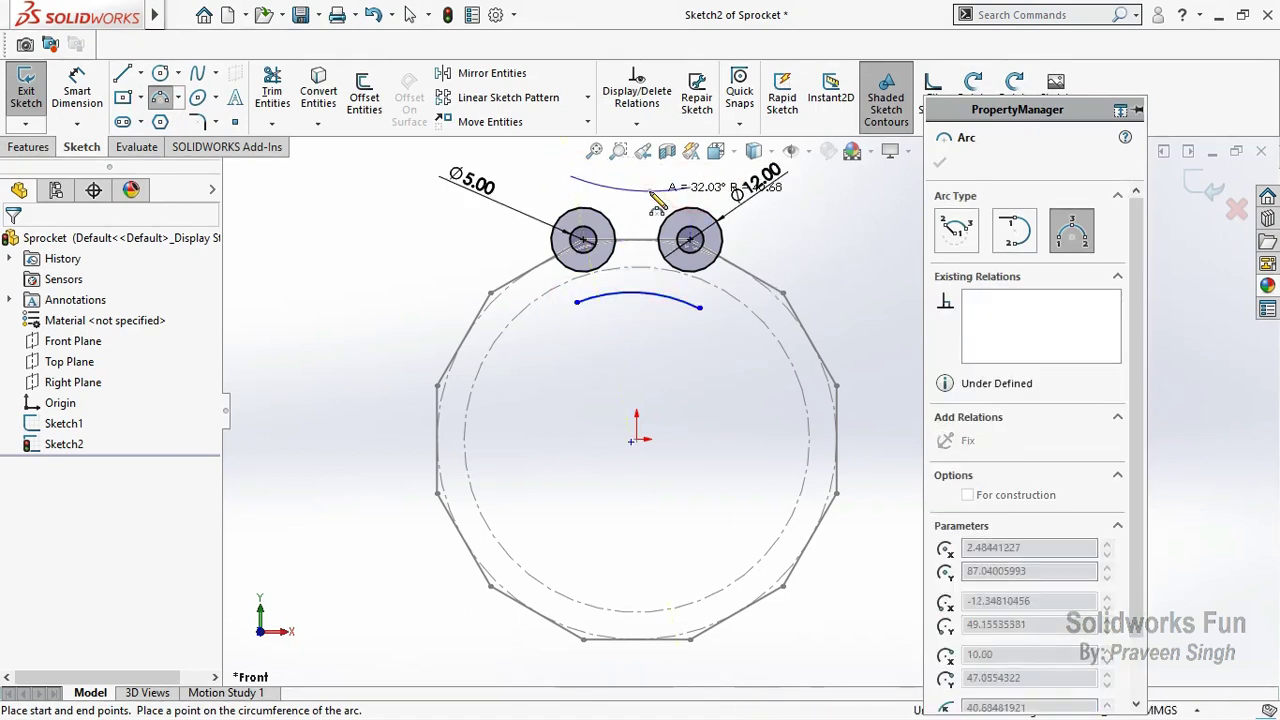
key("Escape")
Step: Make both lower-arc endpoints coincident with the left and right Ø12 circles
left_click(700, 308)
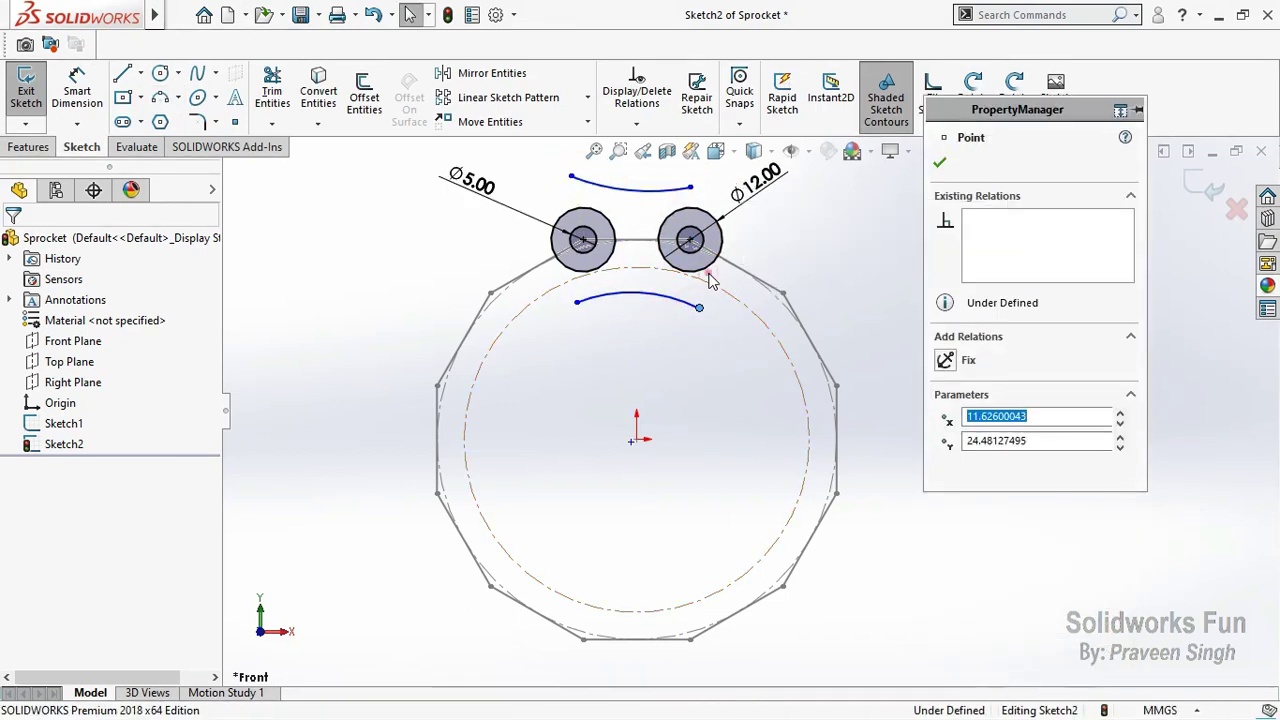
left_click(702, 268, "ctrl")
left_click(787, 186)
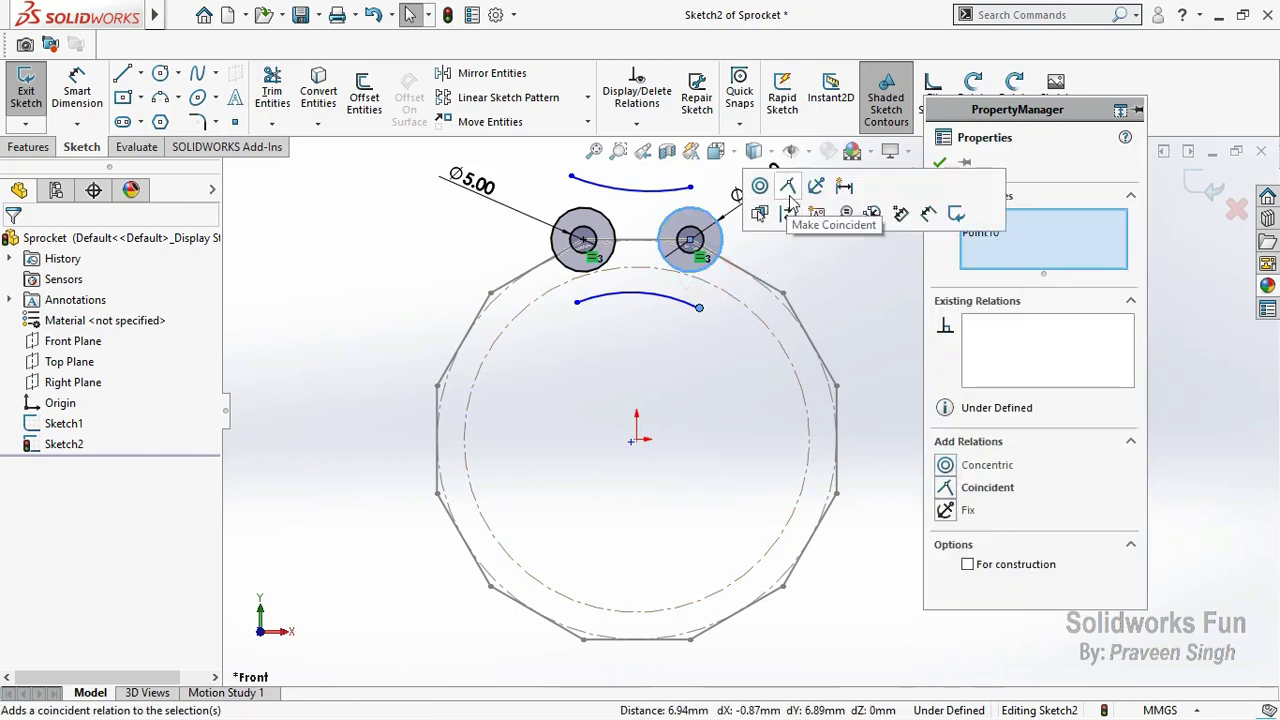
left_click(689, 323)
left_click(572, 272)
left_click(578, 271, "ctrl")
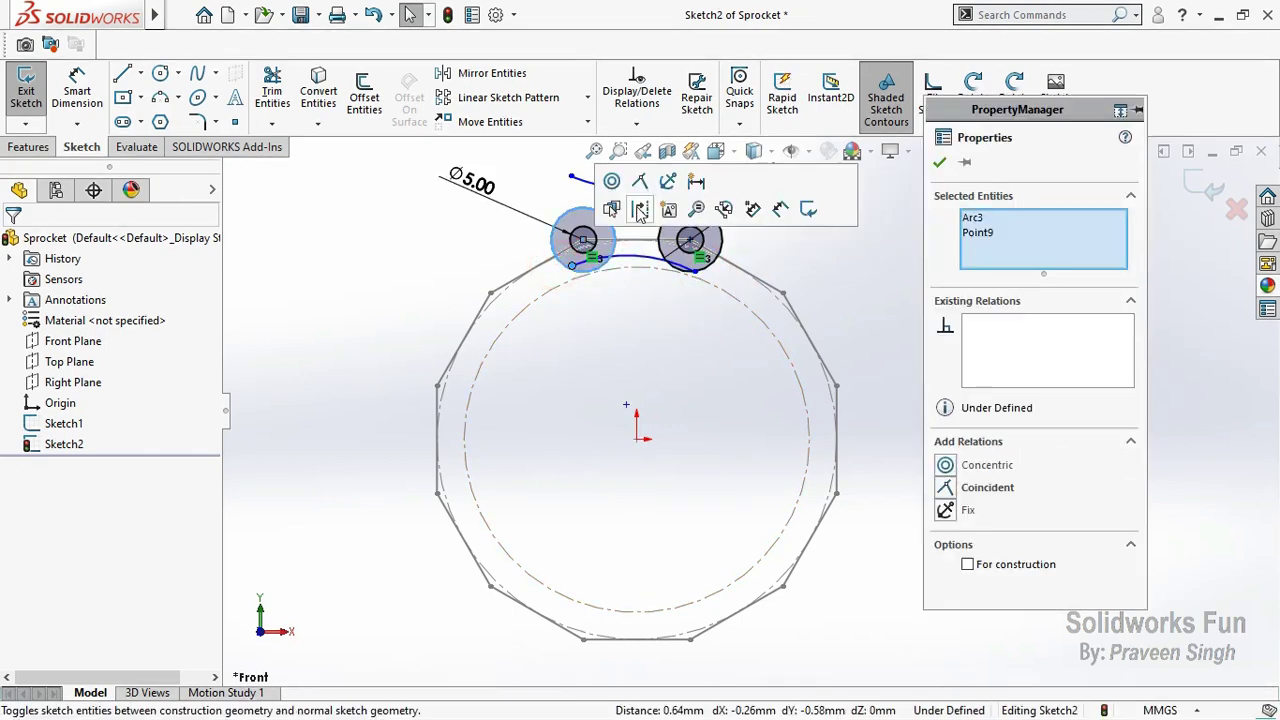
left_click(655, 210)
Step: Add a Tangent relation between the lower arc and the right Ø12 circle
left_click(620, 262)
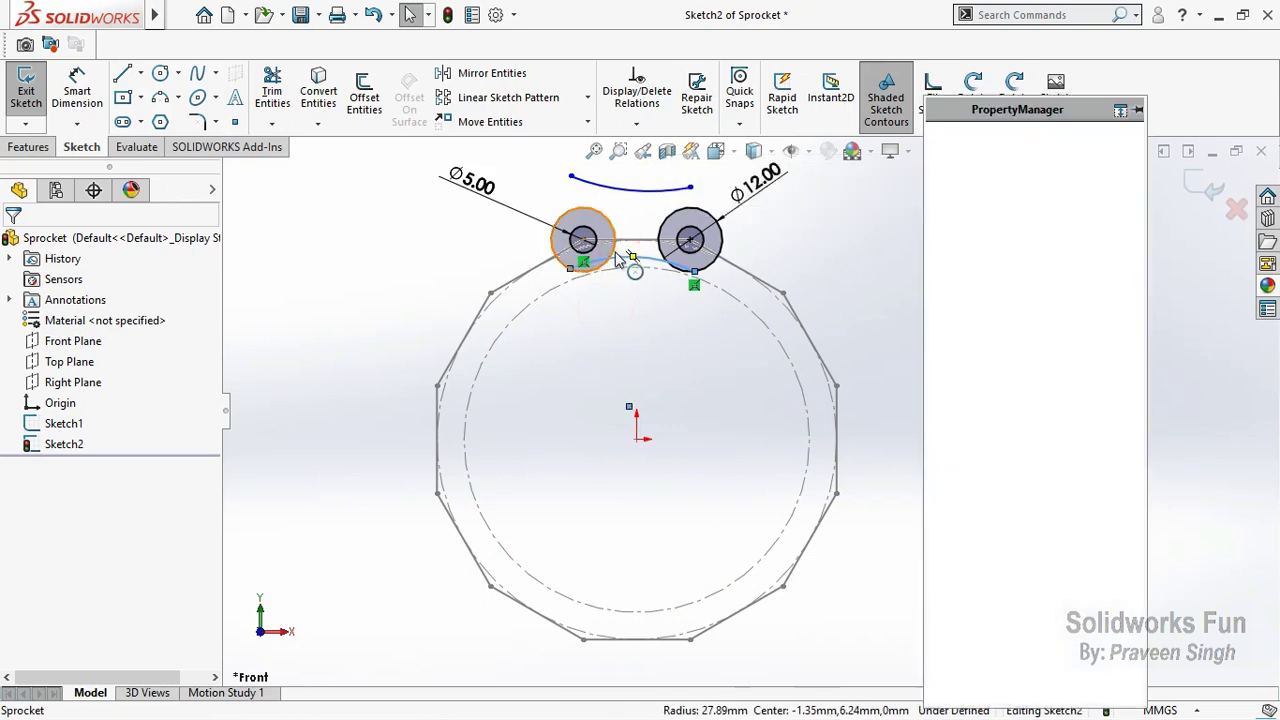
left_click(605, 252, "ctrl")
left_click(657, 323)
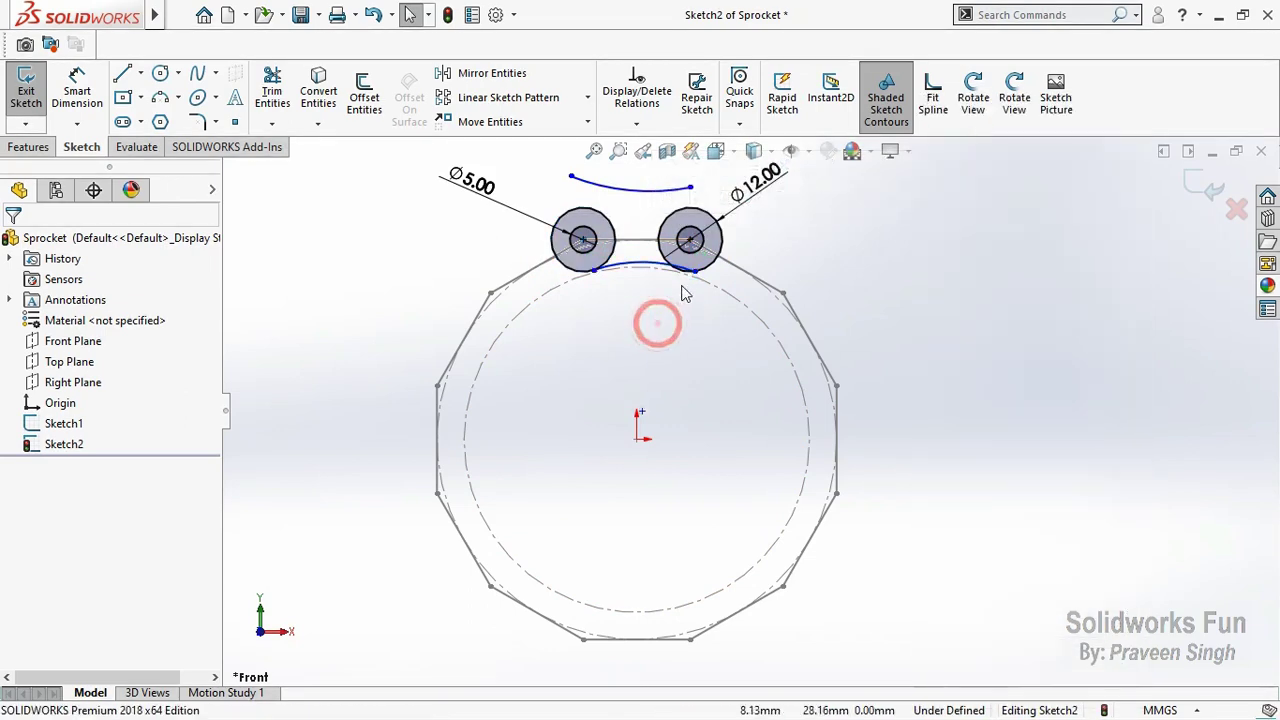
left_click(668, 268)
left_click(651, 266, "ctrl")
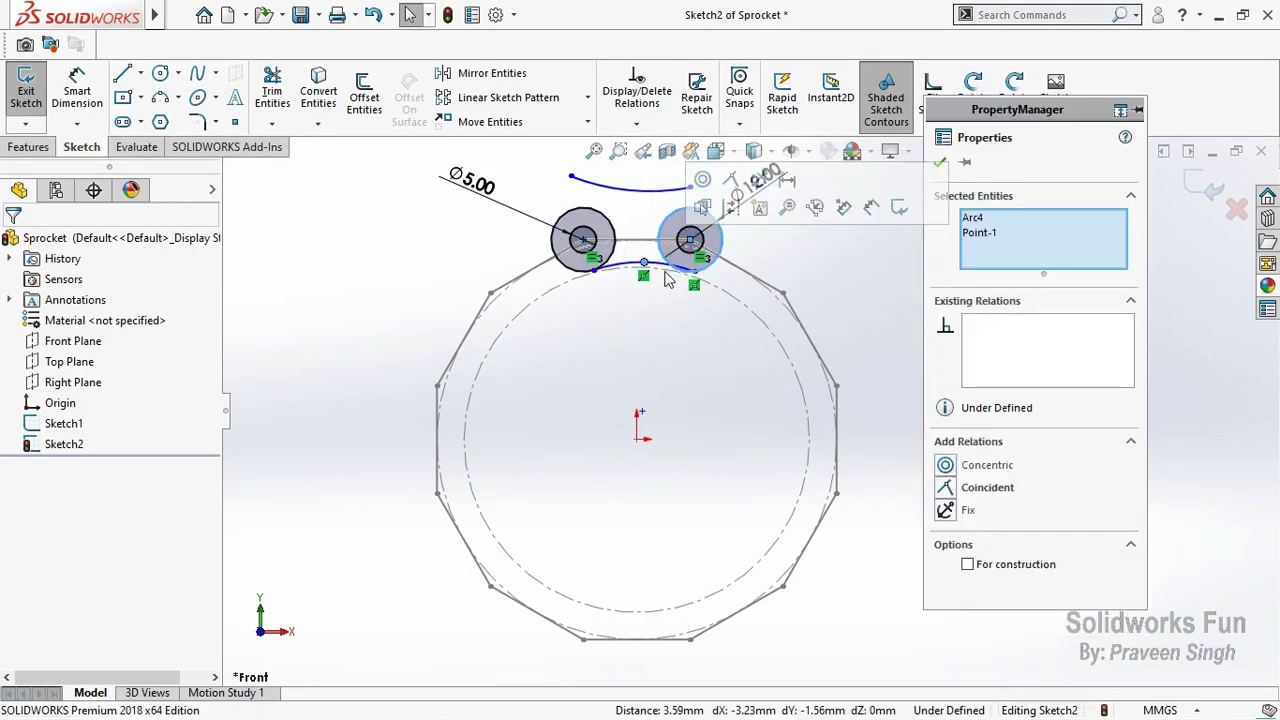
left_click(655, 279)
left_click(655, 266)
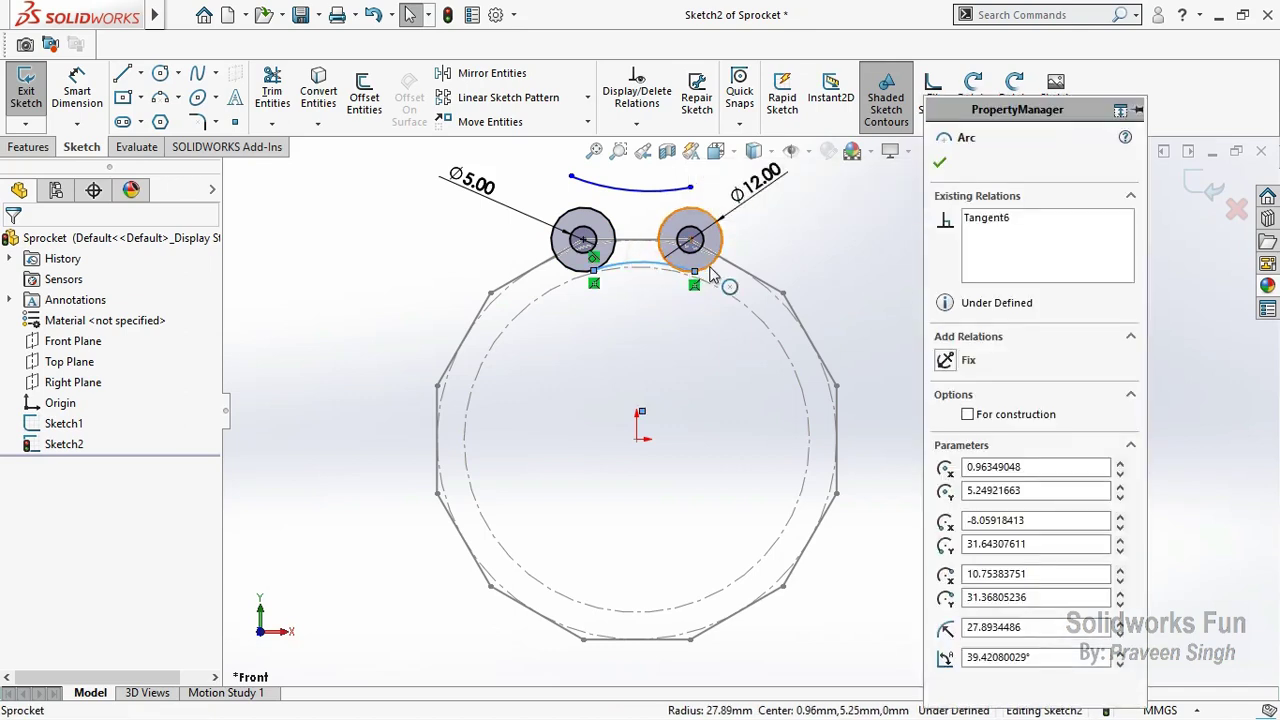
left_click(705, 266, "ctrl")
left_click(793, 189)
key("Escape")
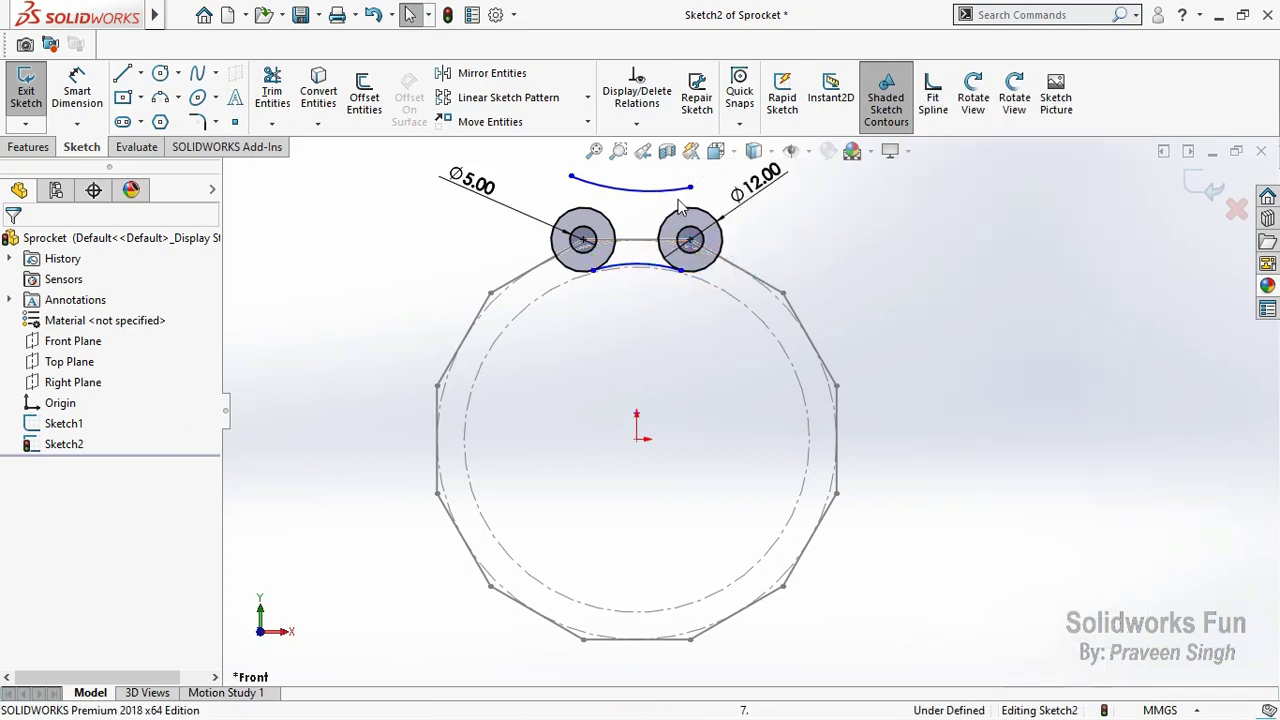
Step: Make the top arc's endpoints coincident with the right and left circles
left_click(691, 187)
left_click(714, 218, "ctrl")
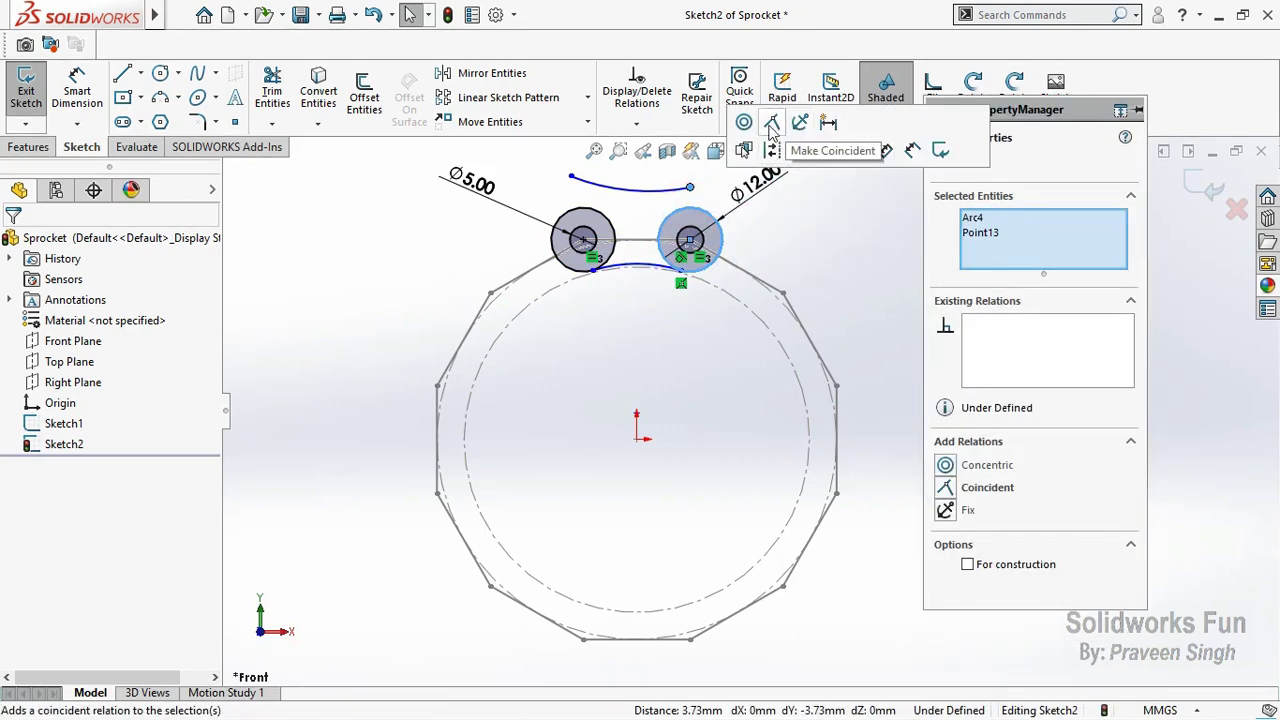
left_click(768, 124)
left_click(669, 311)
left_click(571, 198)
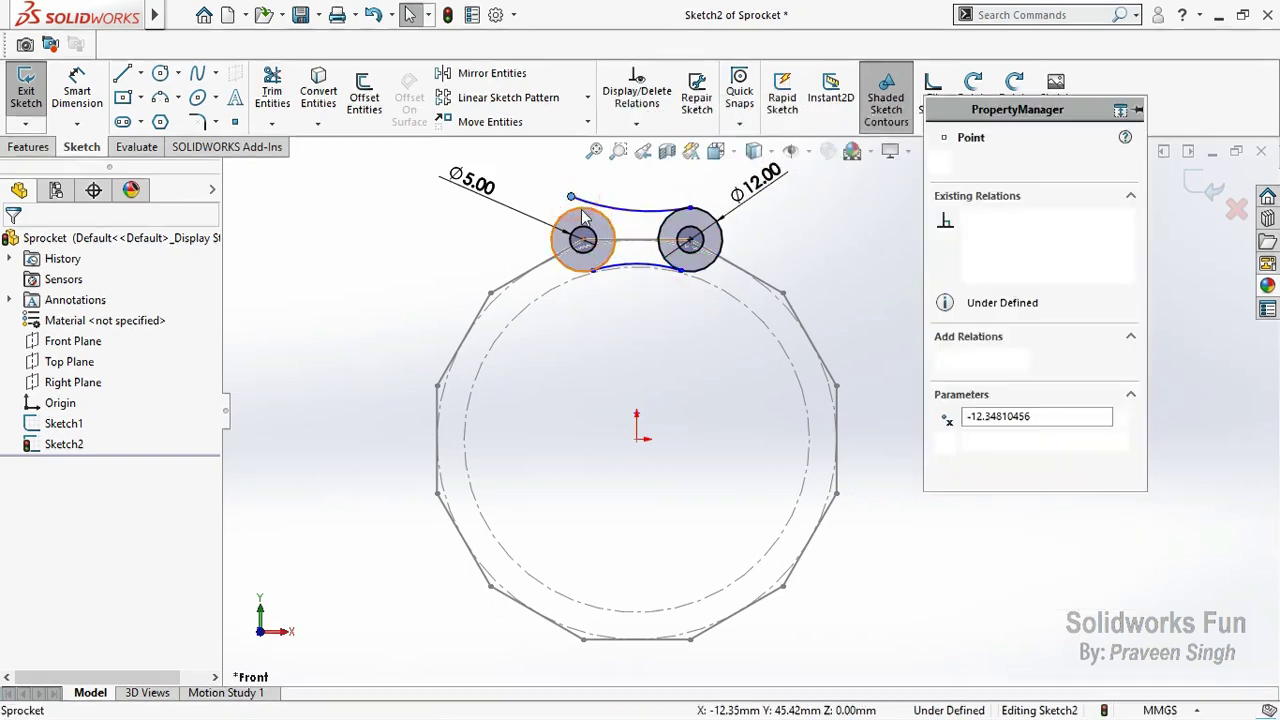
left_click(610, 218, "ctrl")
left_click(631, 193)
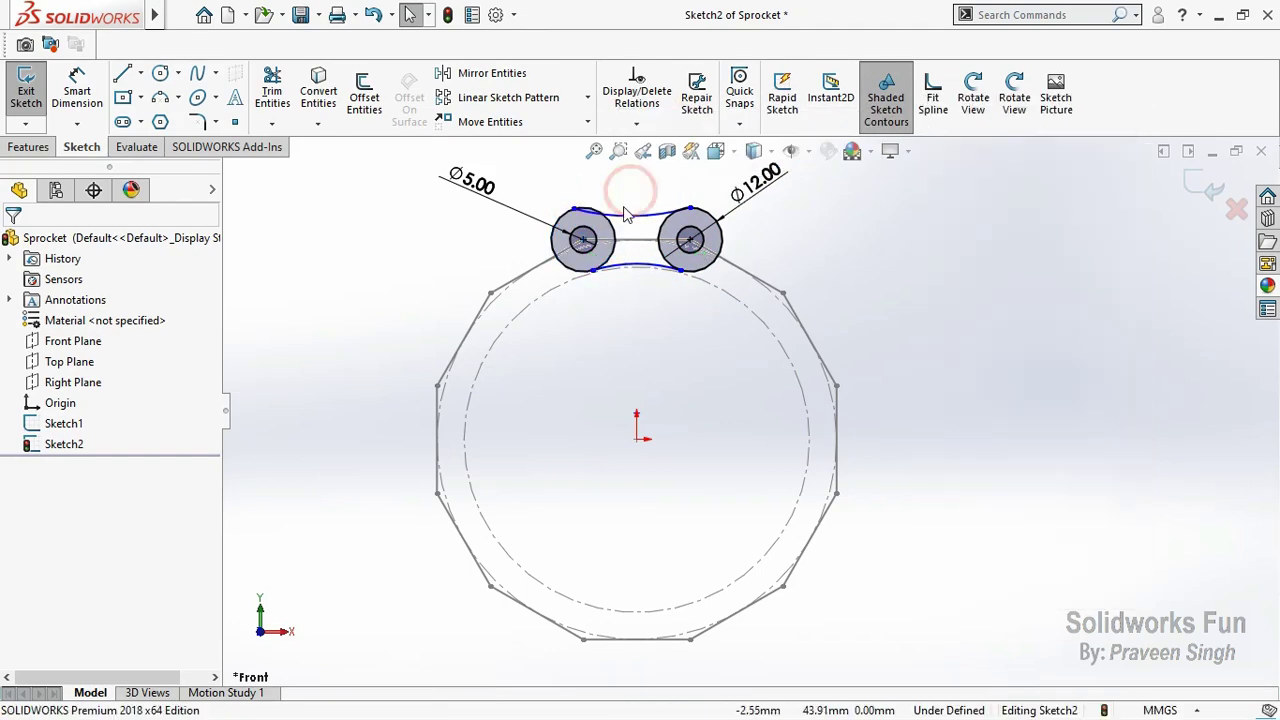
Step: Make the top arc tangent to both Ø12 circles
left_click(622, 218)
left_click(610, 218, "ctrl")
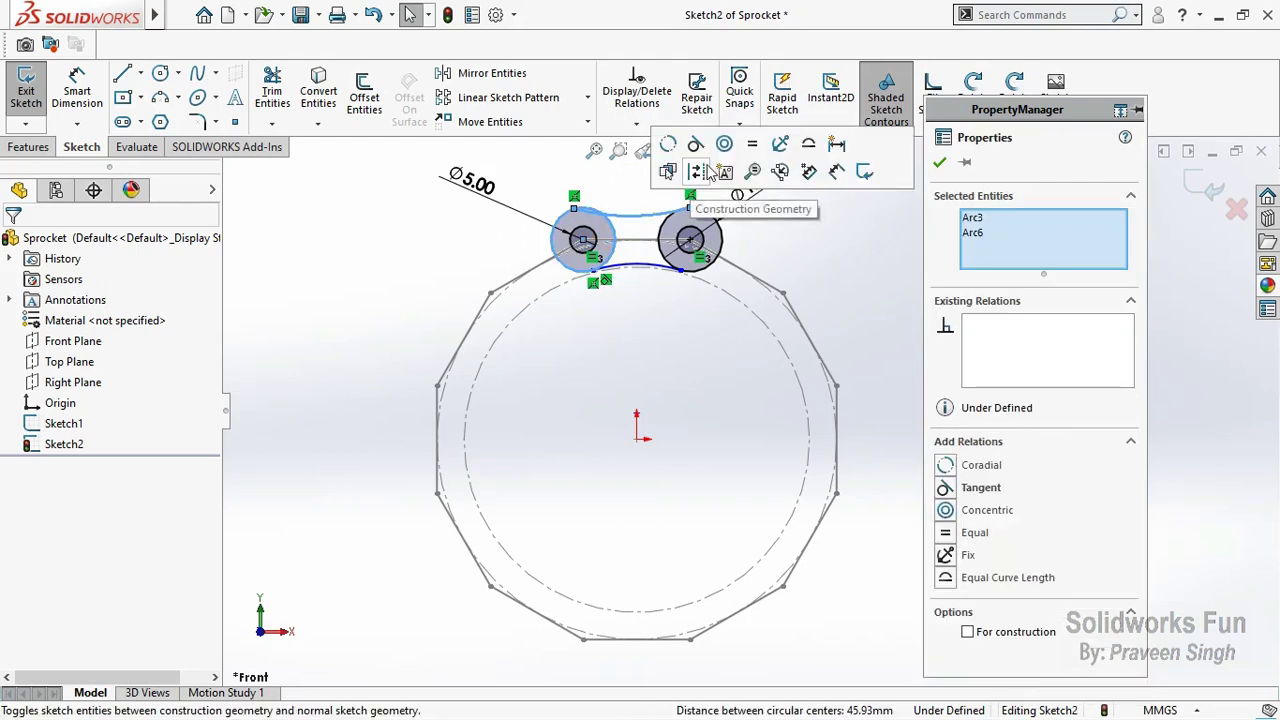
left_click(615, 192)
left_click(647, 210)
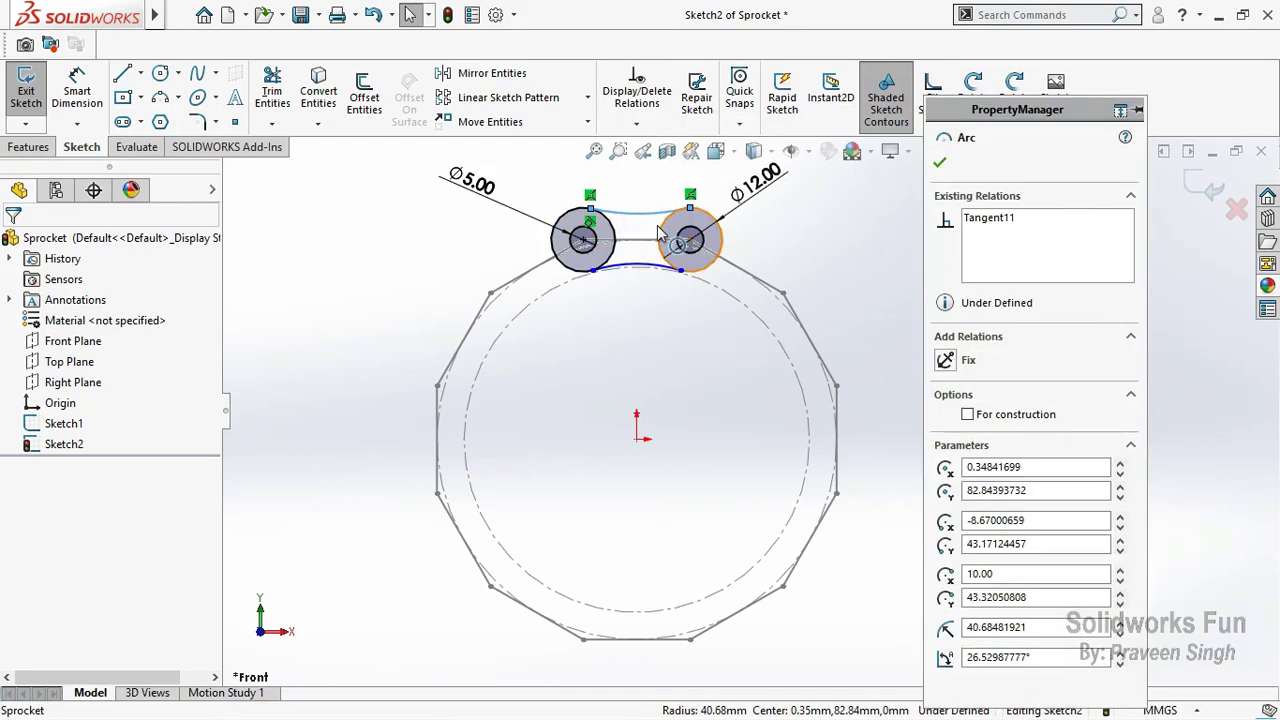
left_click(667, 228, "ctrl")
left_click(665, 322)
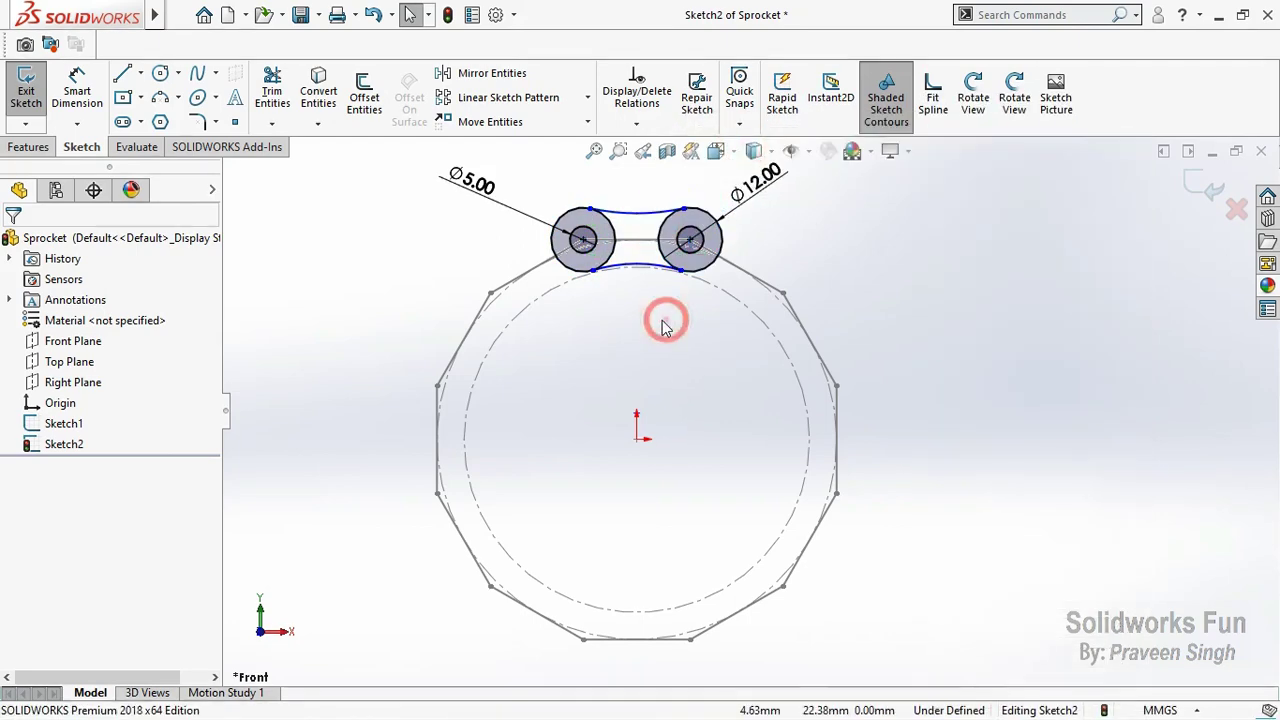
Step: Dimension the lower arc's radius to 18
left_click(77, 92)
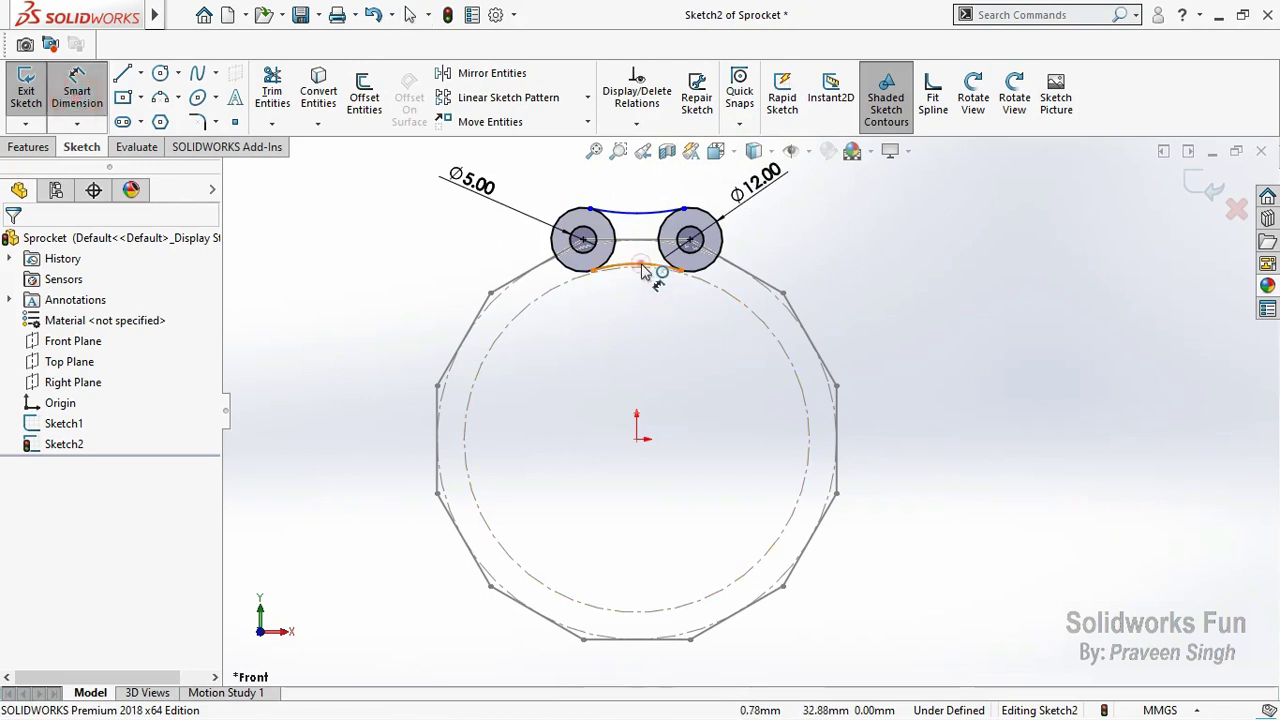
left_click(643, 272)
left_click(638, 314)
type("18")
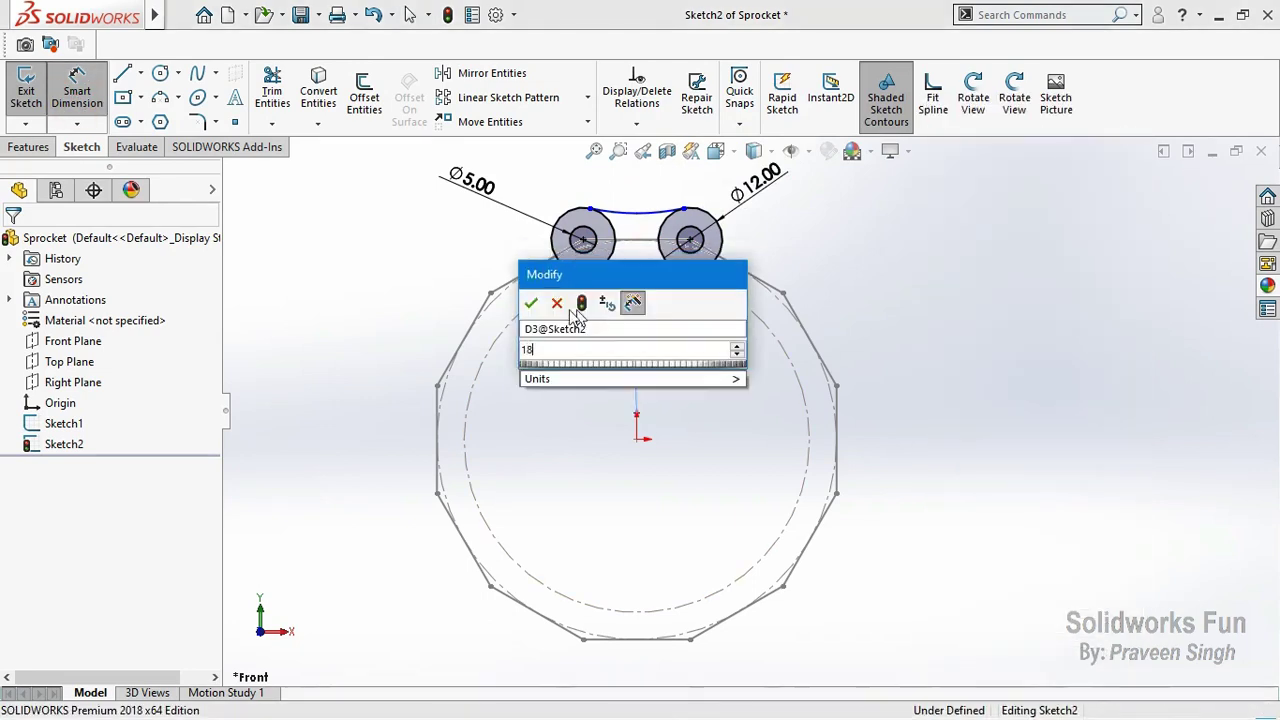
left_click(531, 303)
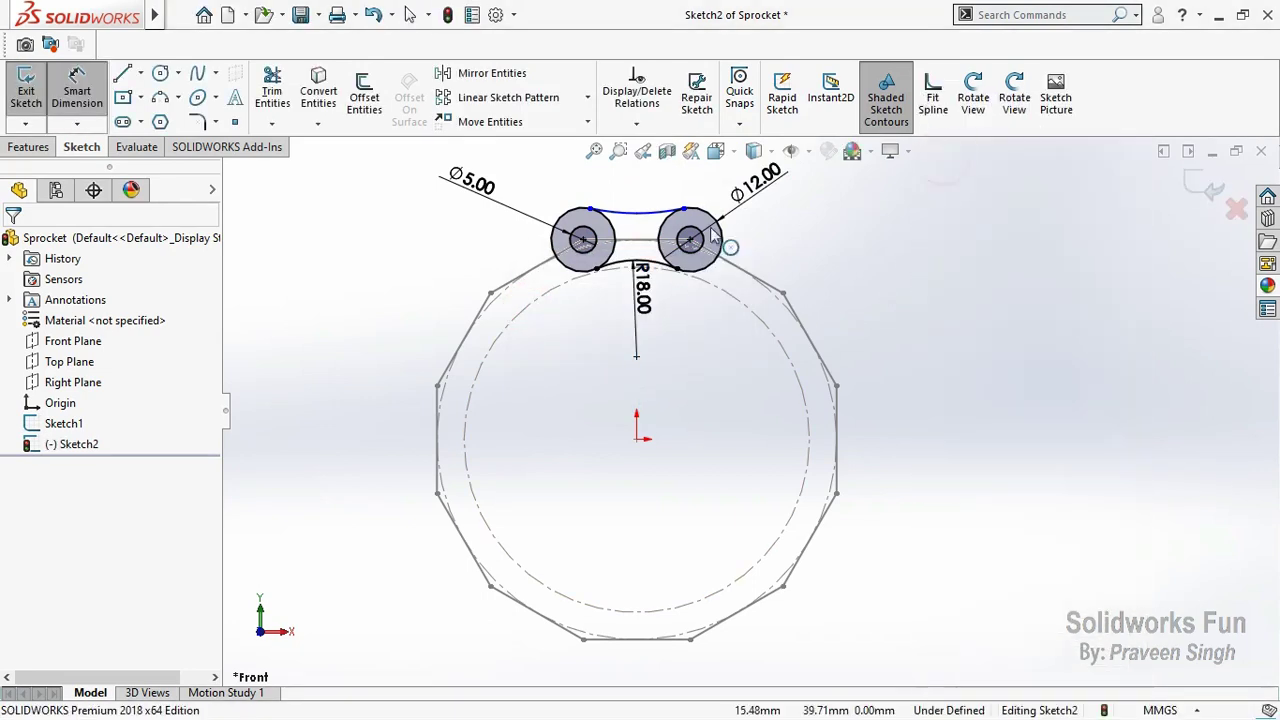
key("Escape")
Step: Make the two arcs equal in radius and exit Sketch2
left_click(640, 263)
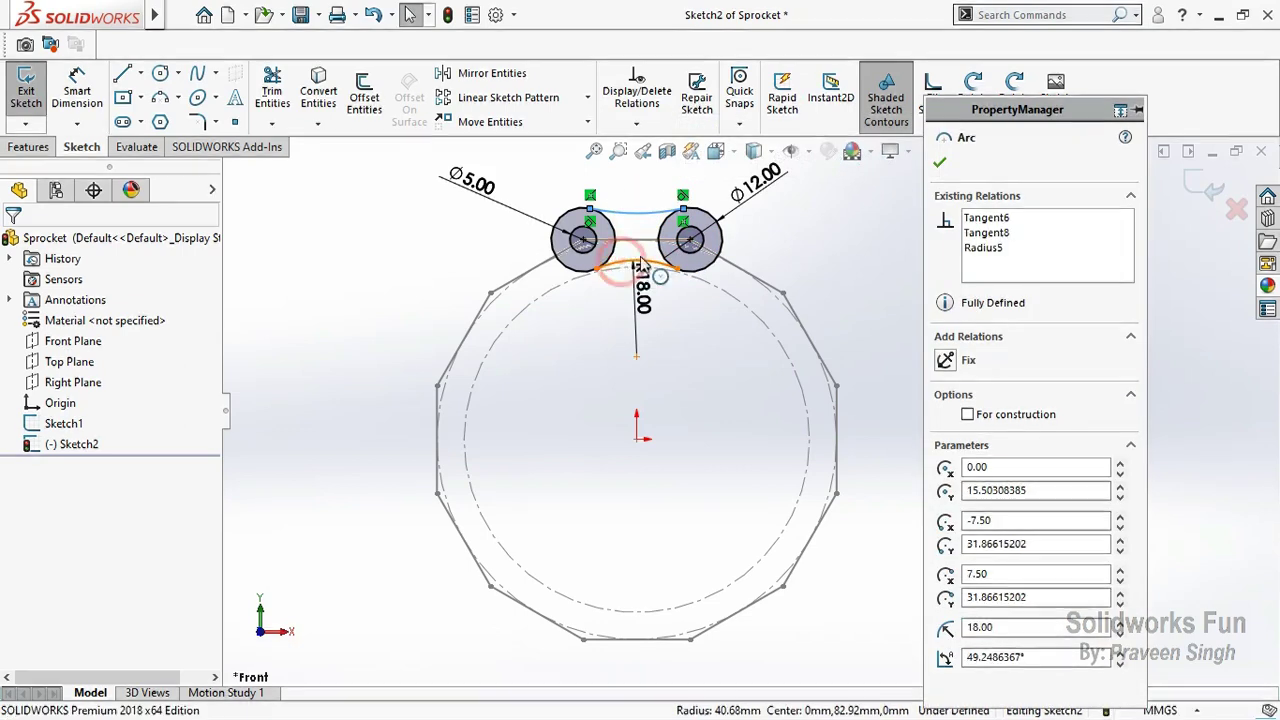
left_click(715, 250, "ctrl")
left_click(760, 187)
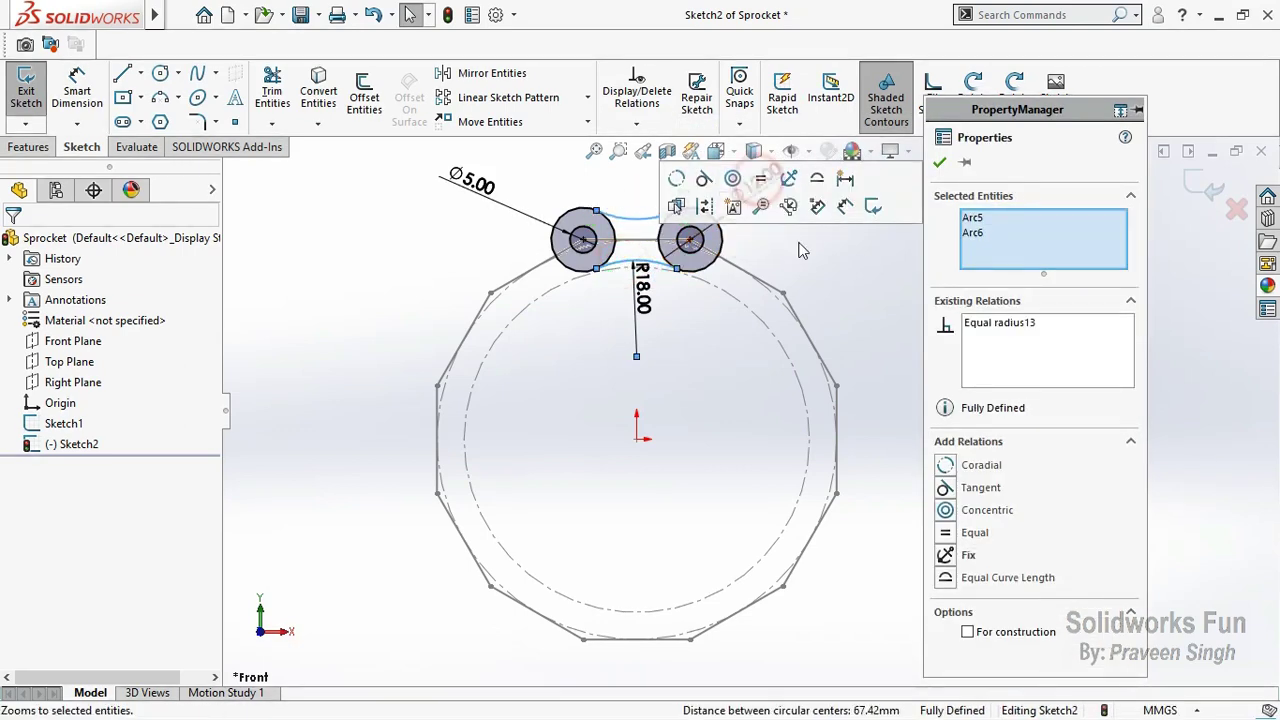
left_click(781, 257)
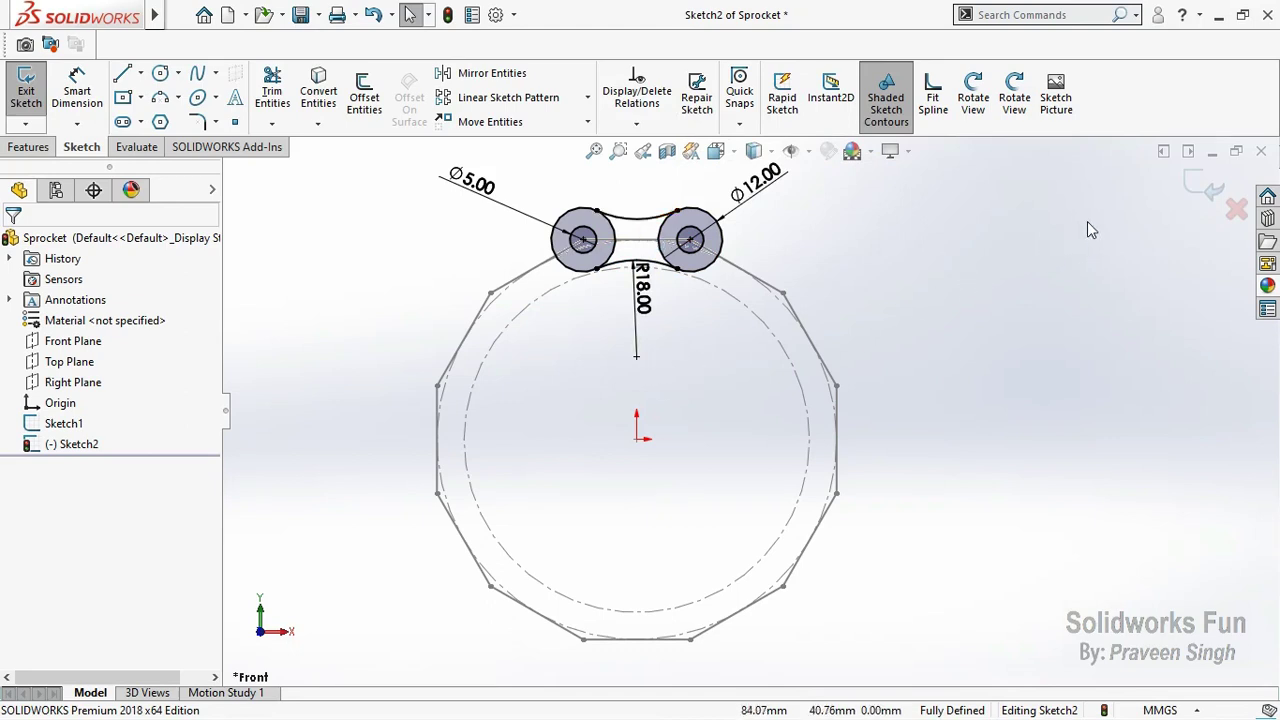
left_click(1203, 186)
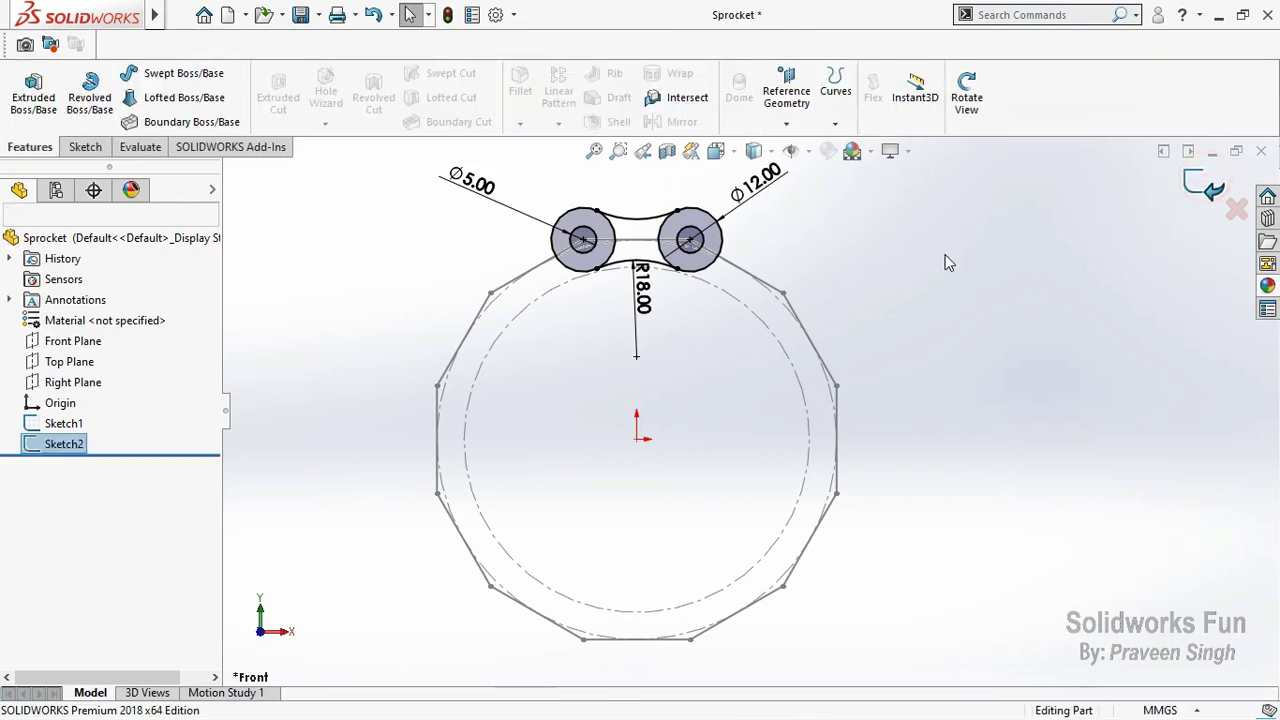
left_click(944, 253)
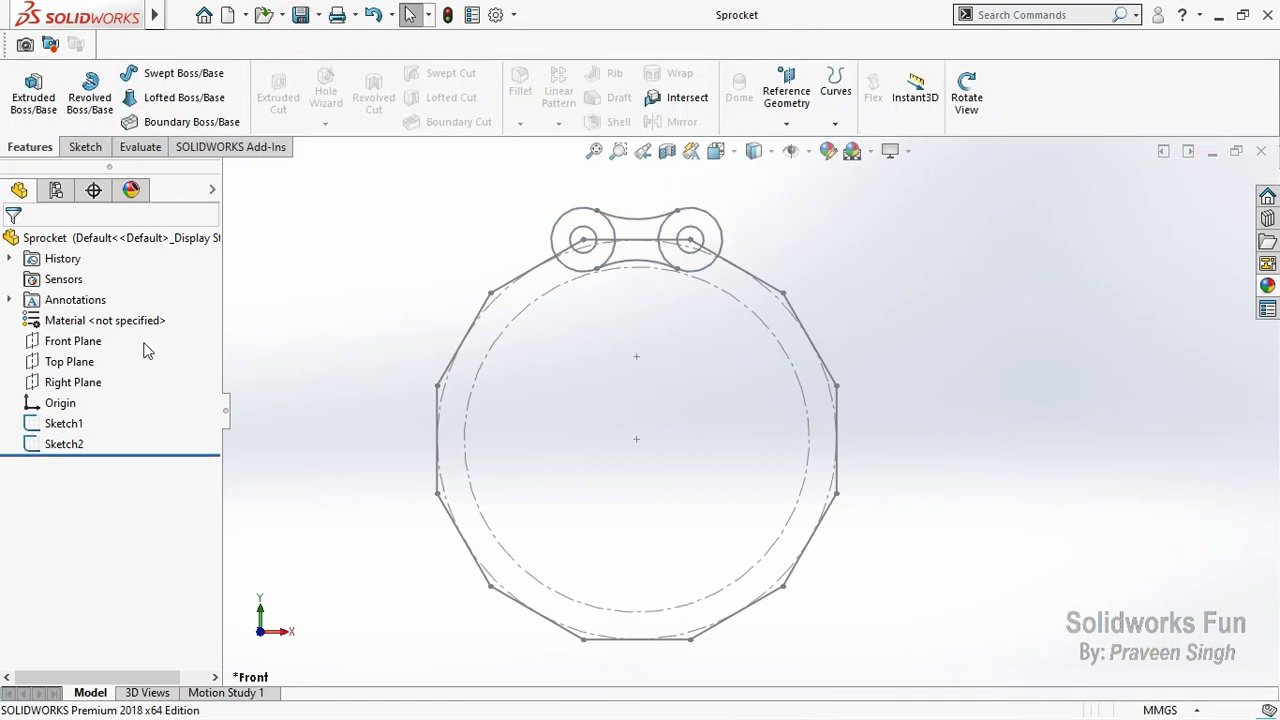
Step: Start a Front Plane sketch with a centerline from the origin to the left circle's centre
left_click(77, 340)
left_click(117, 306)
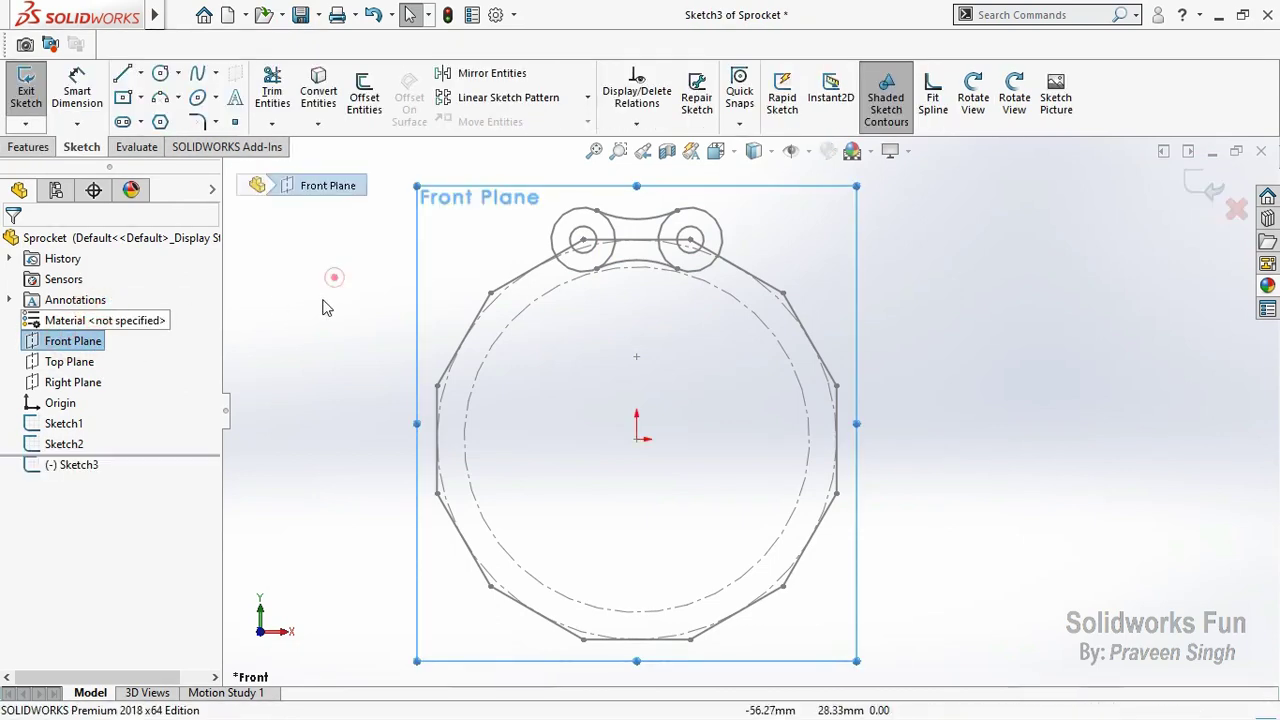
left_click(140, 73)
left_click(160, 116)
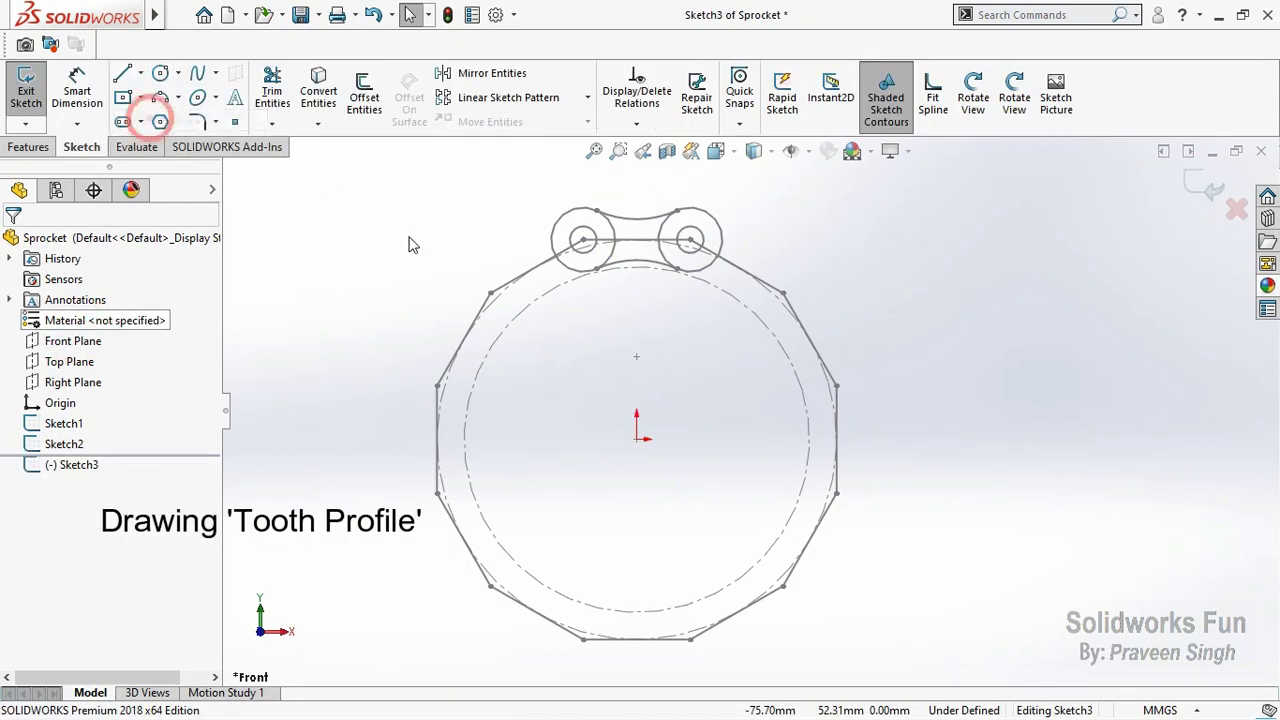
left_click(640, 442)
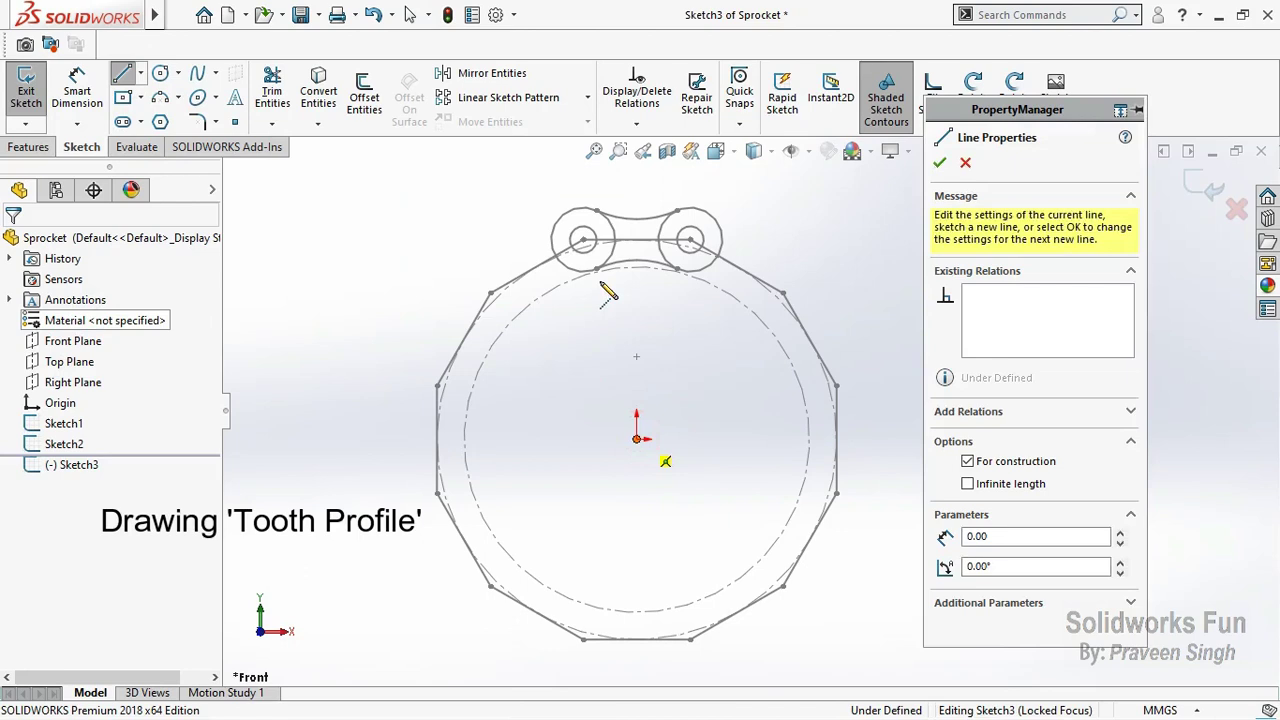
double_click(584, 239)
Step: Draw a vertical centerline from the origin up past the circle centres
left_click(140, 73)
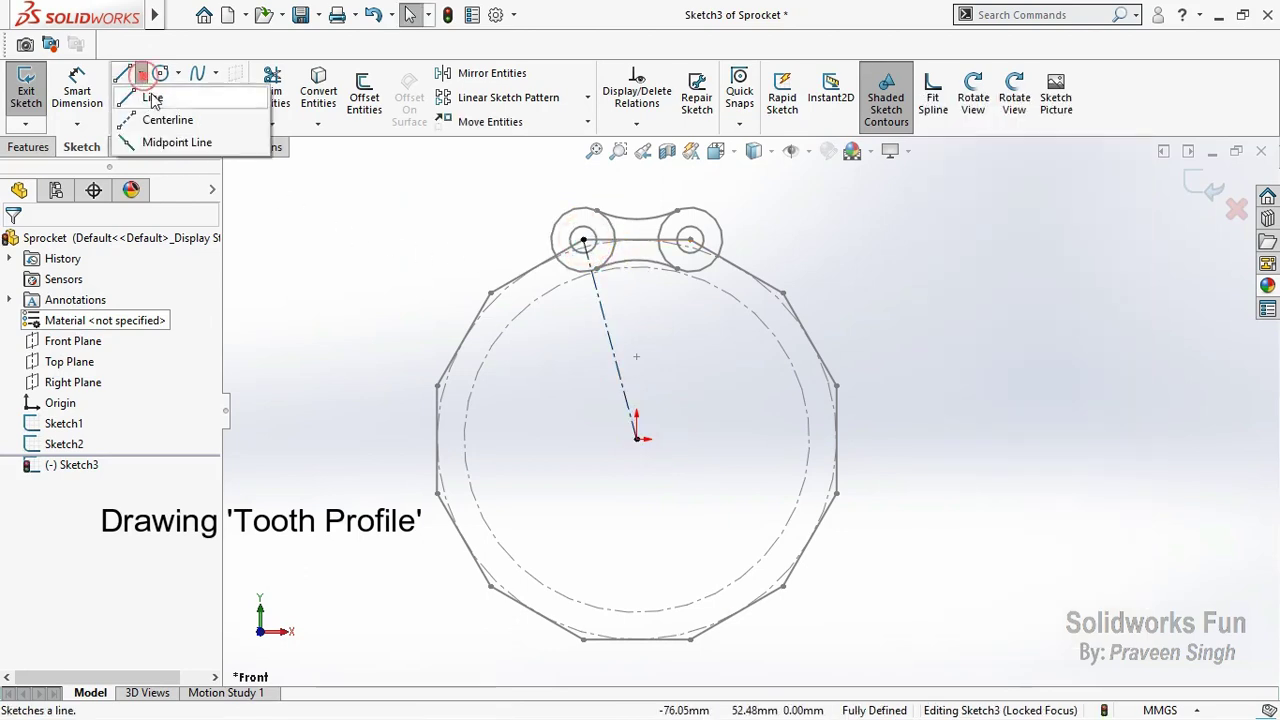
left_click(160, 118)
left_click(636, 438)
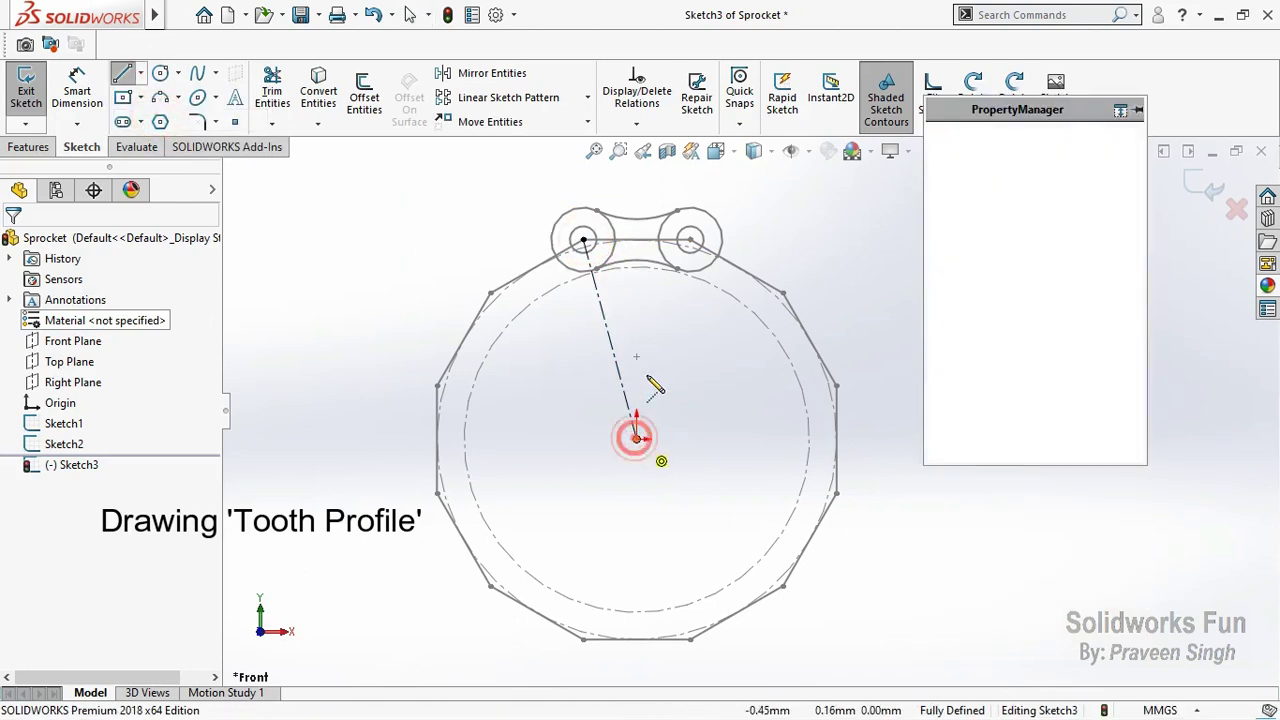
left_click(637, 241)
double_click(637, 193)
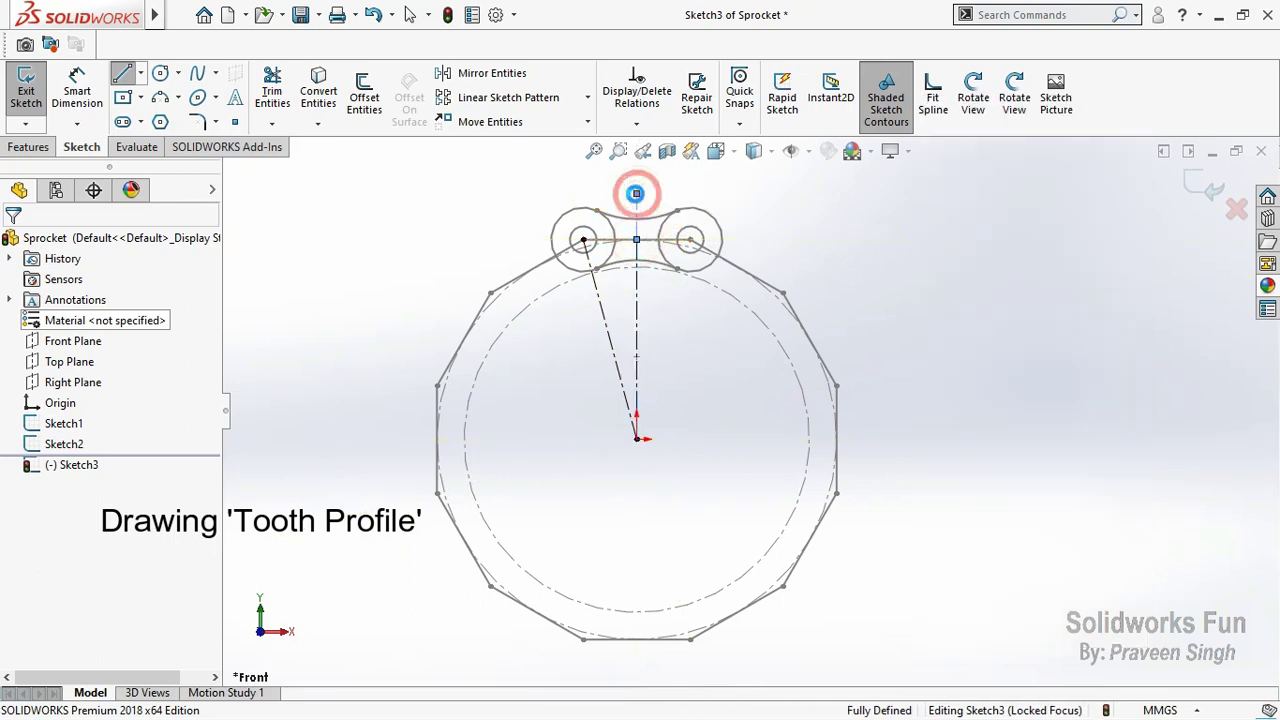
Step: Dimension the vertical centerline's upper segment to 6 mm
left_click(77, 88)
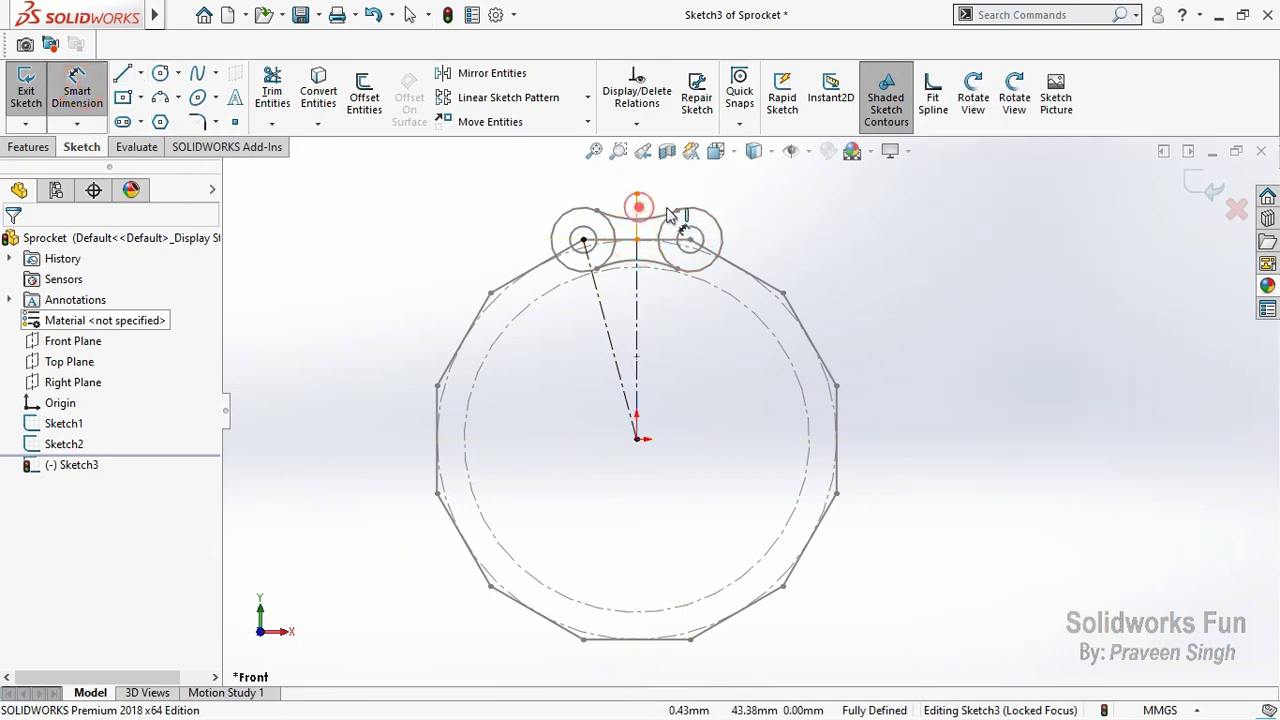
left_click(640, 210)
left_click(770, 210)
type("6")
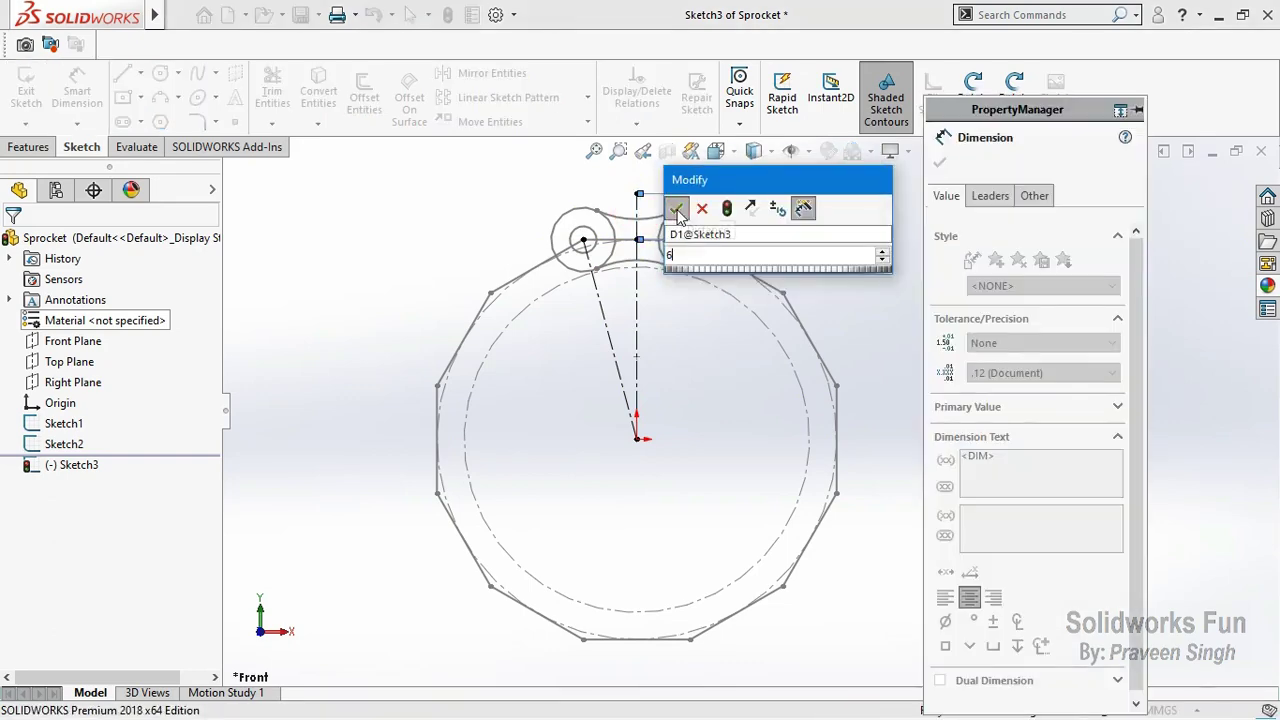
left_click(676, 209)
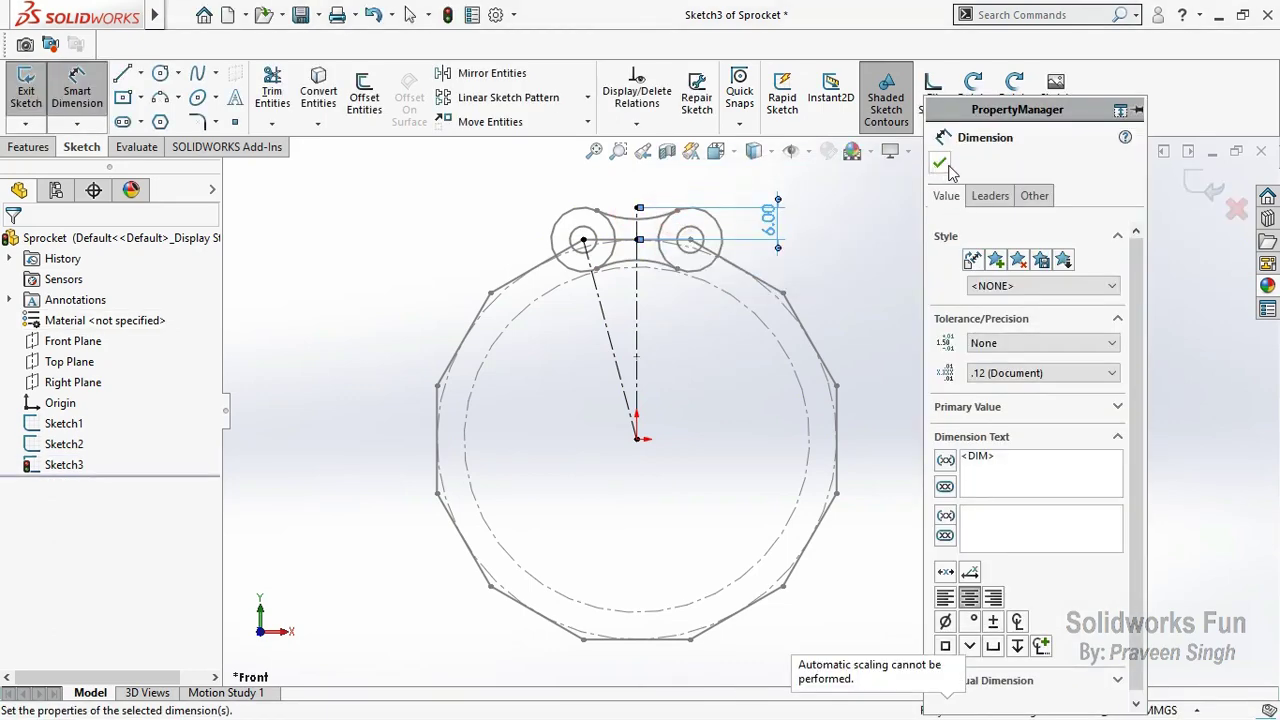
left_click(940, 165)
scroll(660, 270, "down", 3)
Step: Add a short horizontal centerline whose midpoint is coincident with the vertical centerline's top
scroll(666, 251, "down", 2)
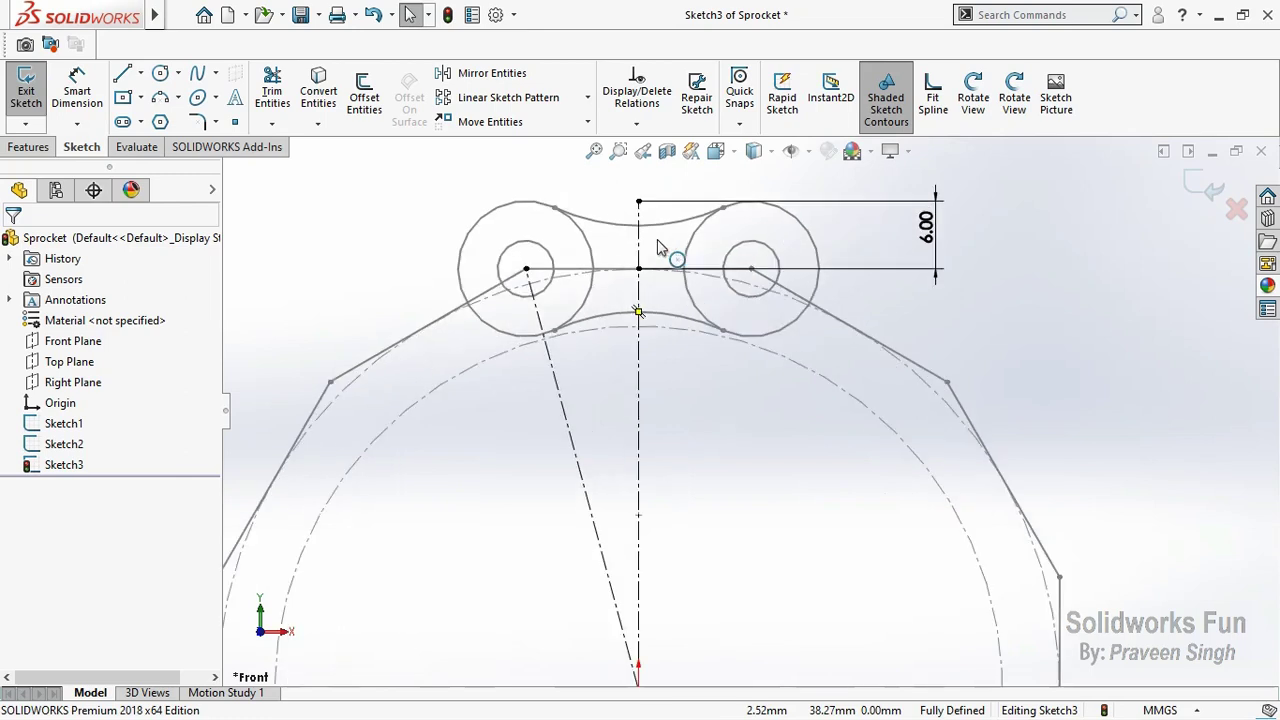
left_click(140, 73)
left_click(165, 117)
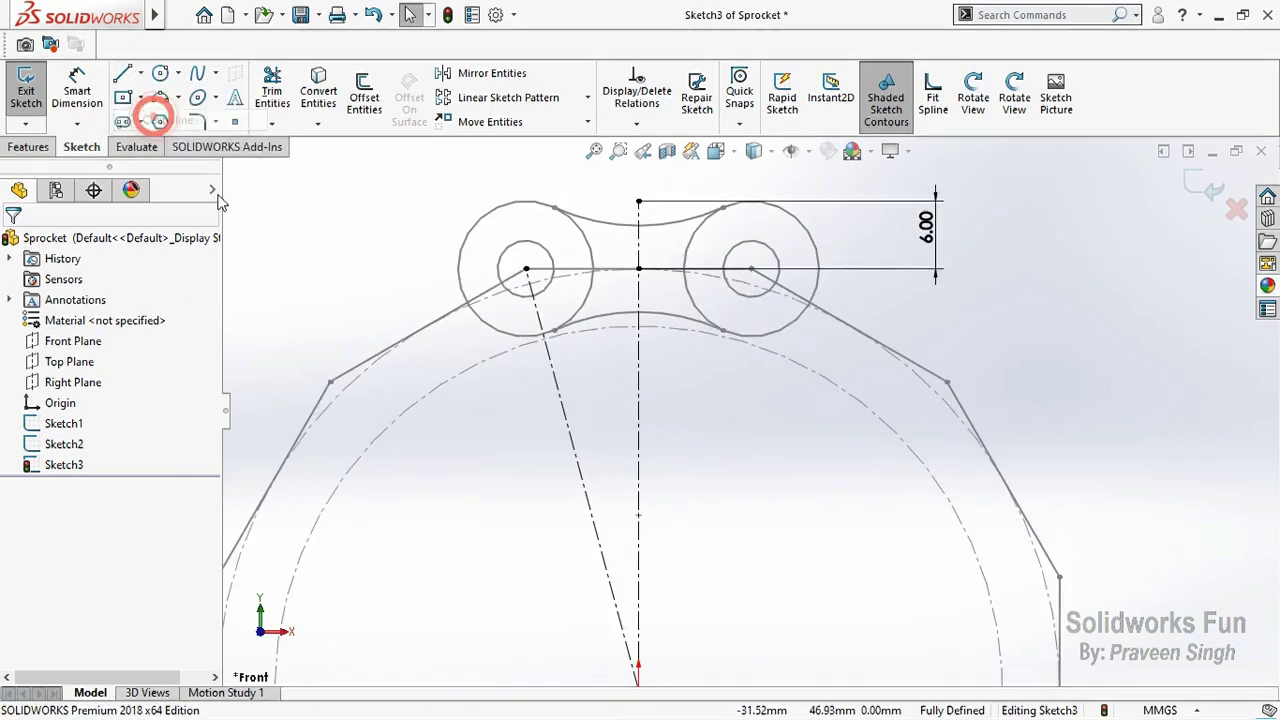
left_click(576, 176)
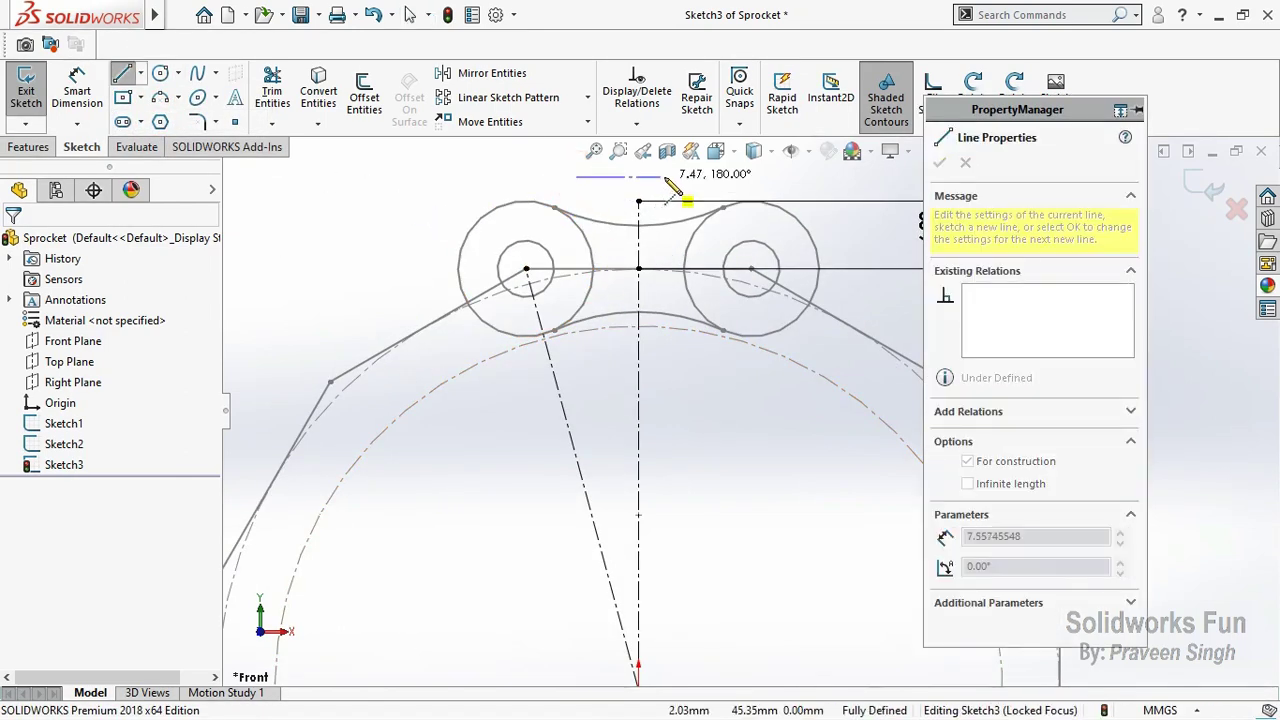
left_click(666, 176)
key("Escape")
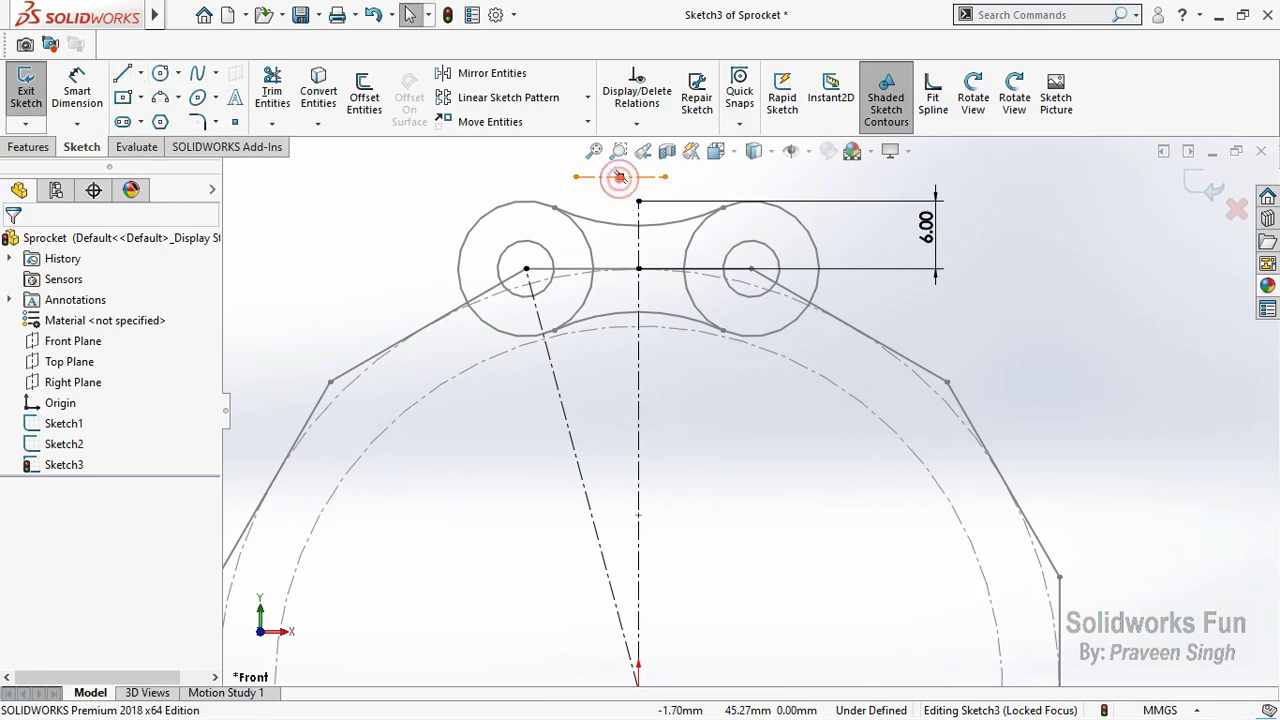
left_click(619, 177)
left_click(638, 201, "ctrl")
left_click(746, 118)
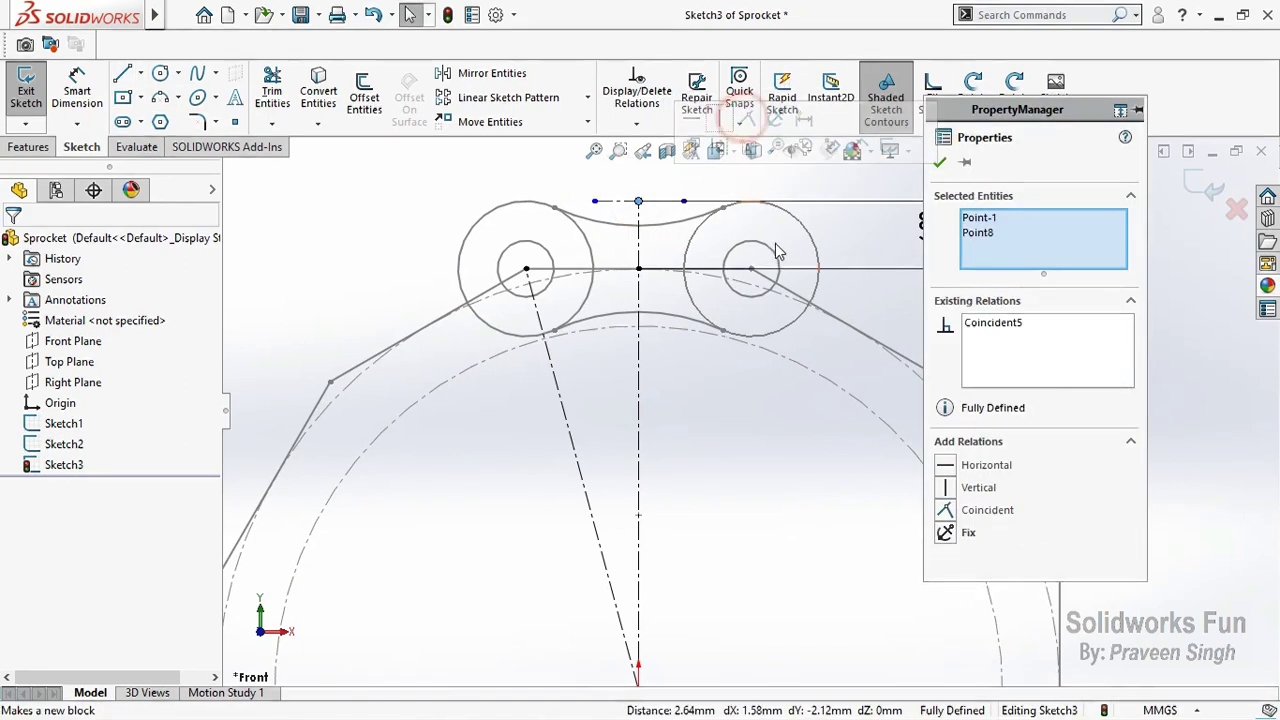
left_click(535, 183)
Step: Draw two slanted centerlines from the horizontal line's ends down toward the lower arc
left_click(78, 92)
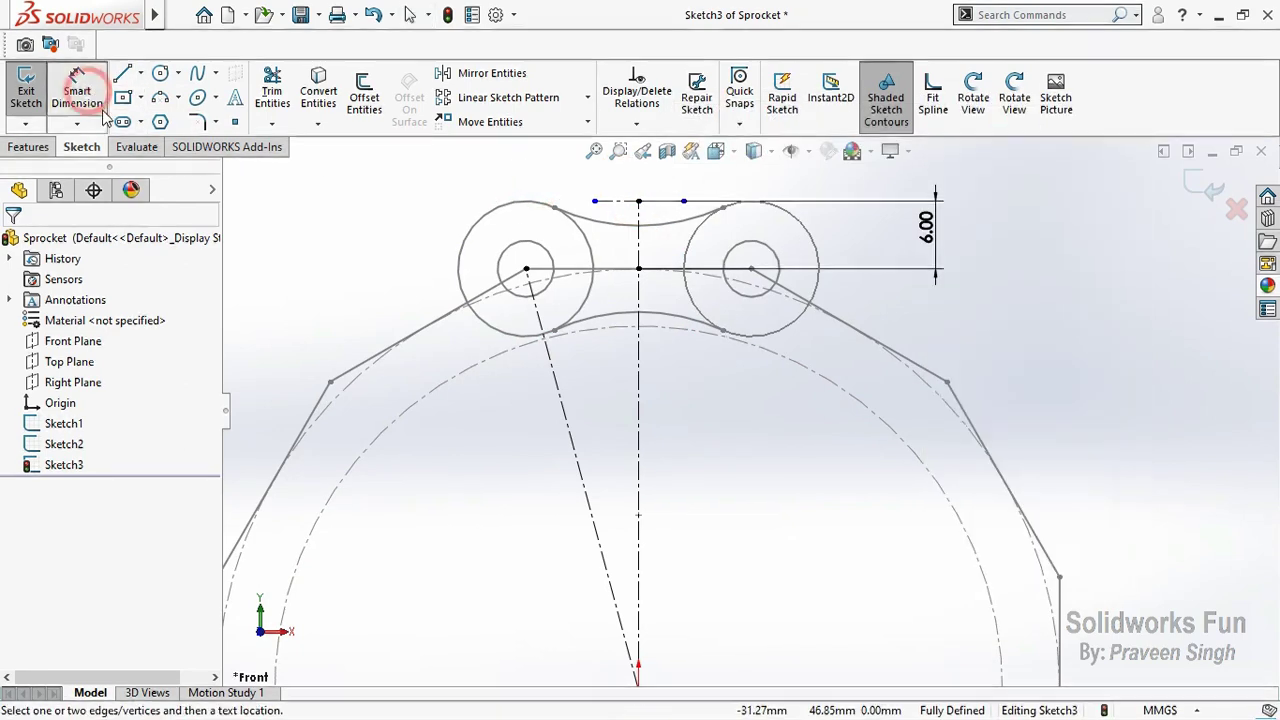
left_click(141, 73)
left_click(165, 117)
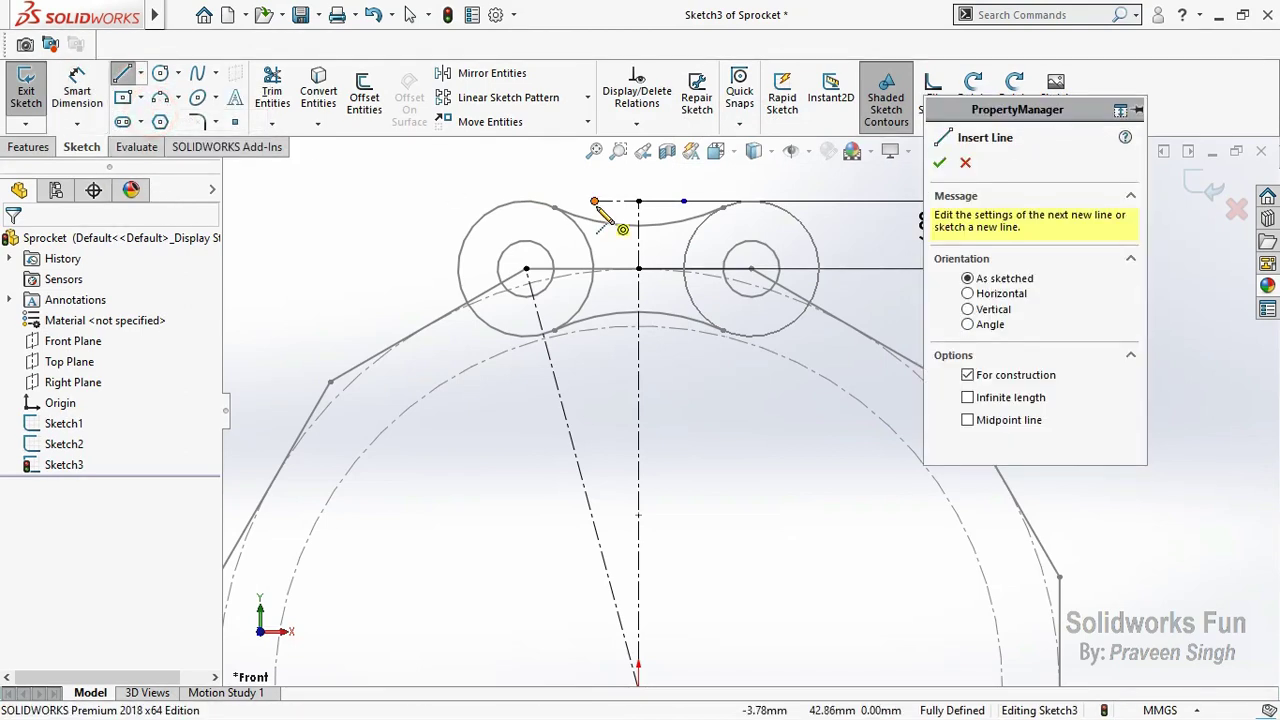
left_click_drag(594, 201, 570, 333)
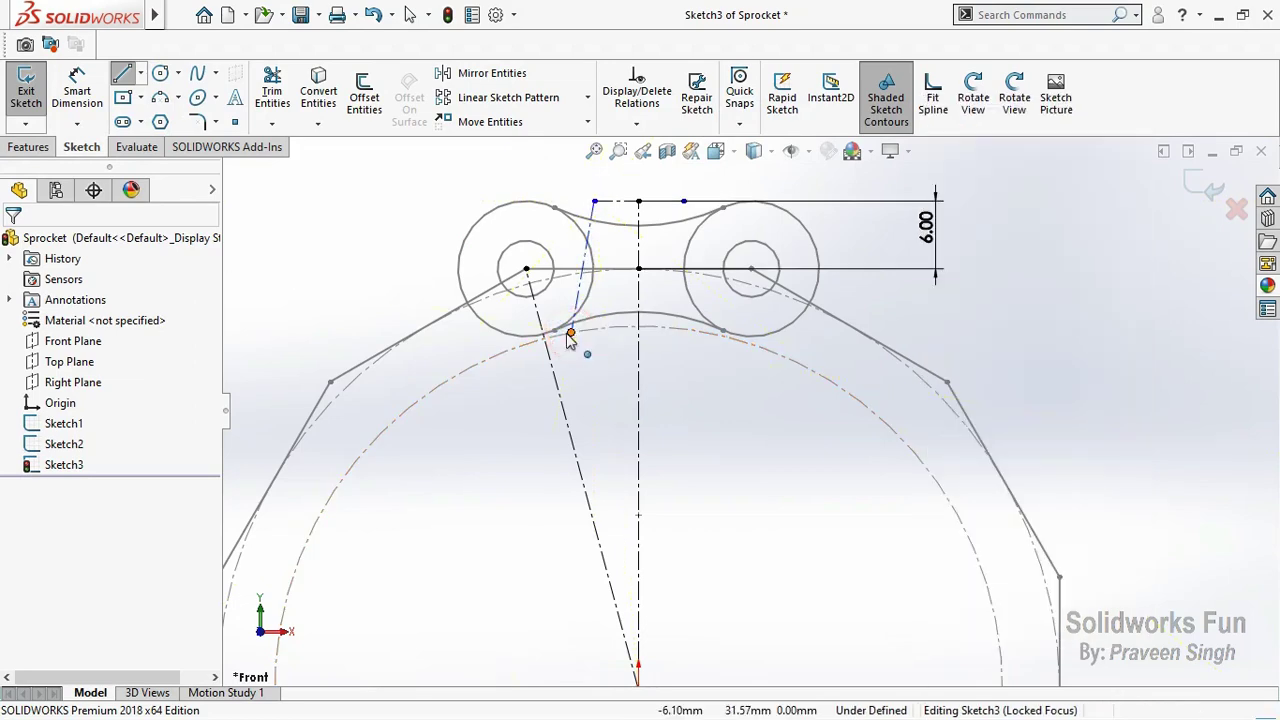
left_click(141, 73)
left_click(165, 117)
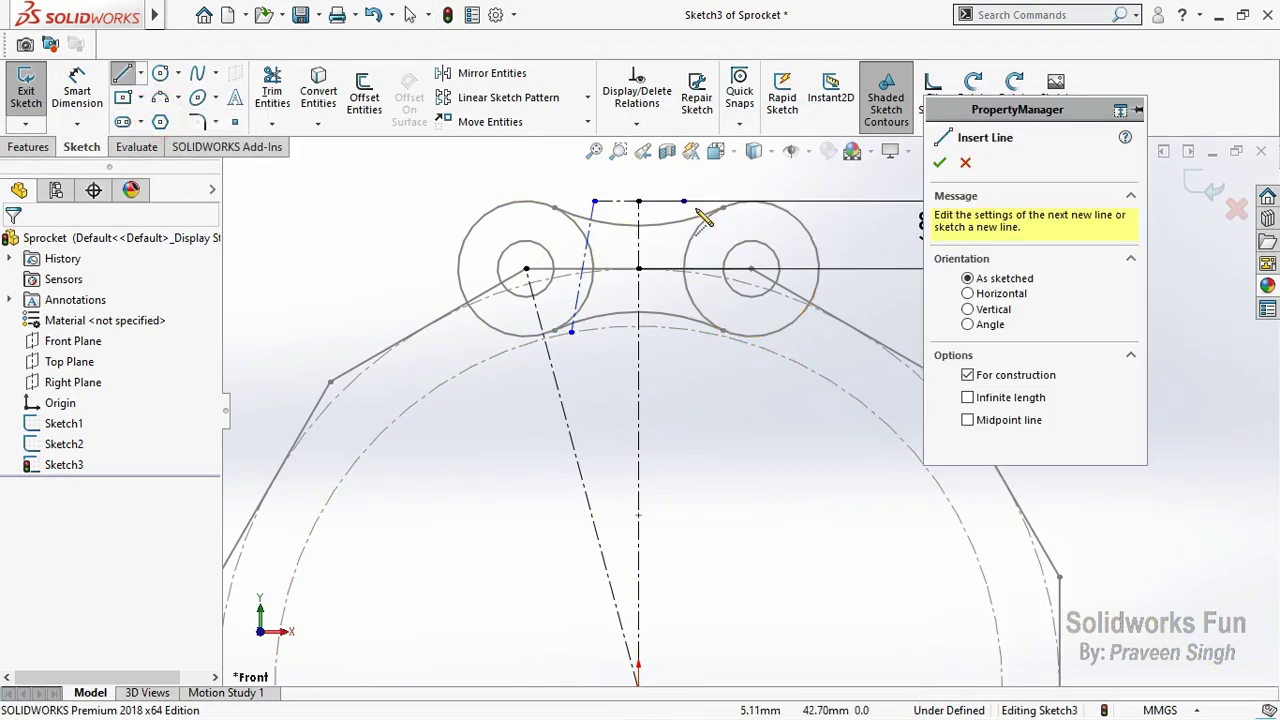
left_click_drag(684, 202, 706, 332)
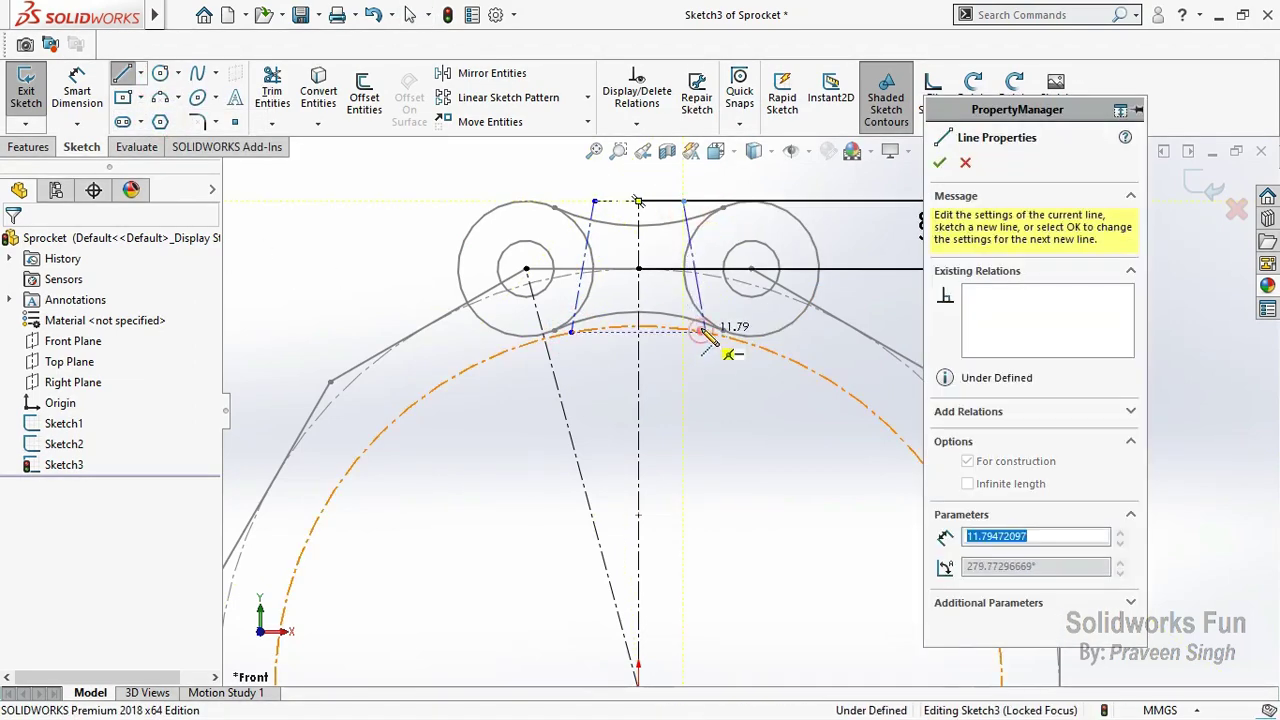
Step: Make the slanted lines' lower endpoints symmetric about the vertical centerline
left_click(706, 334)
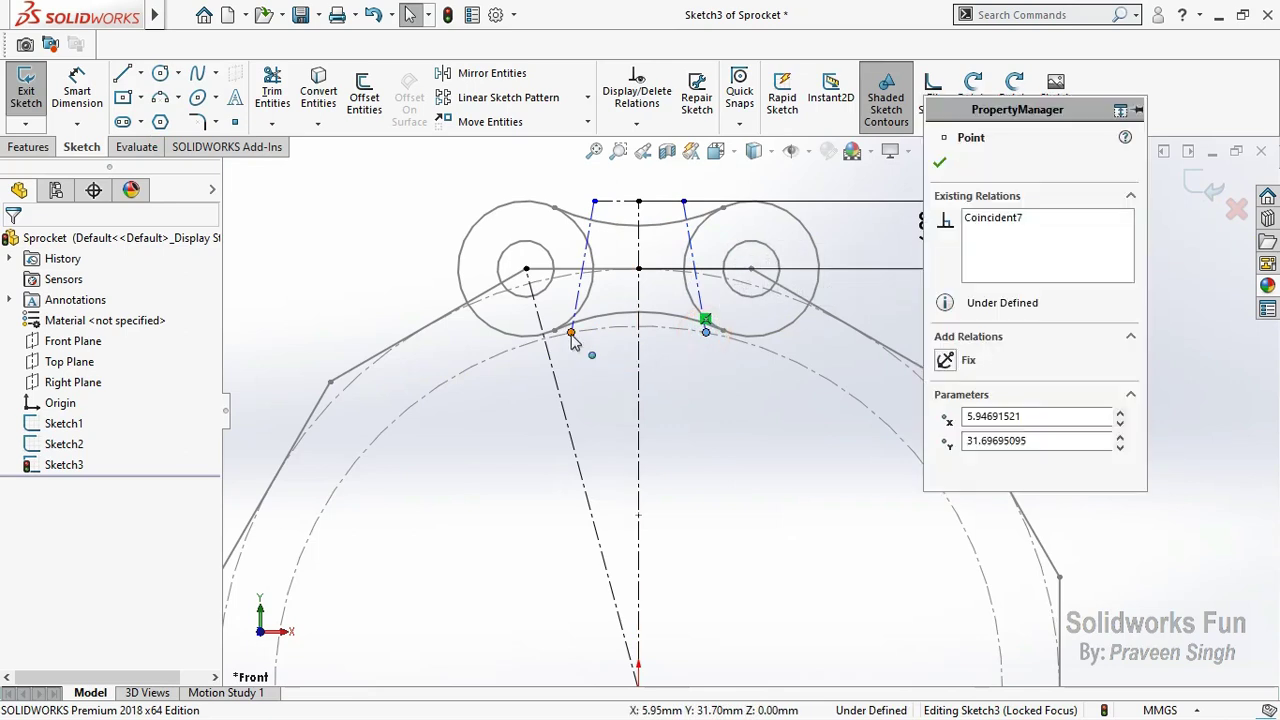
left_click(571, 332, "ctrl")
left_click(637, 360, "ctrl")
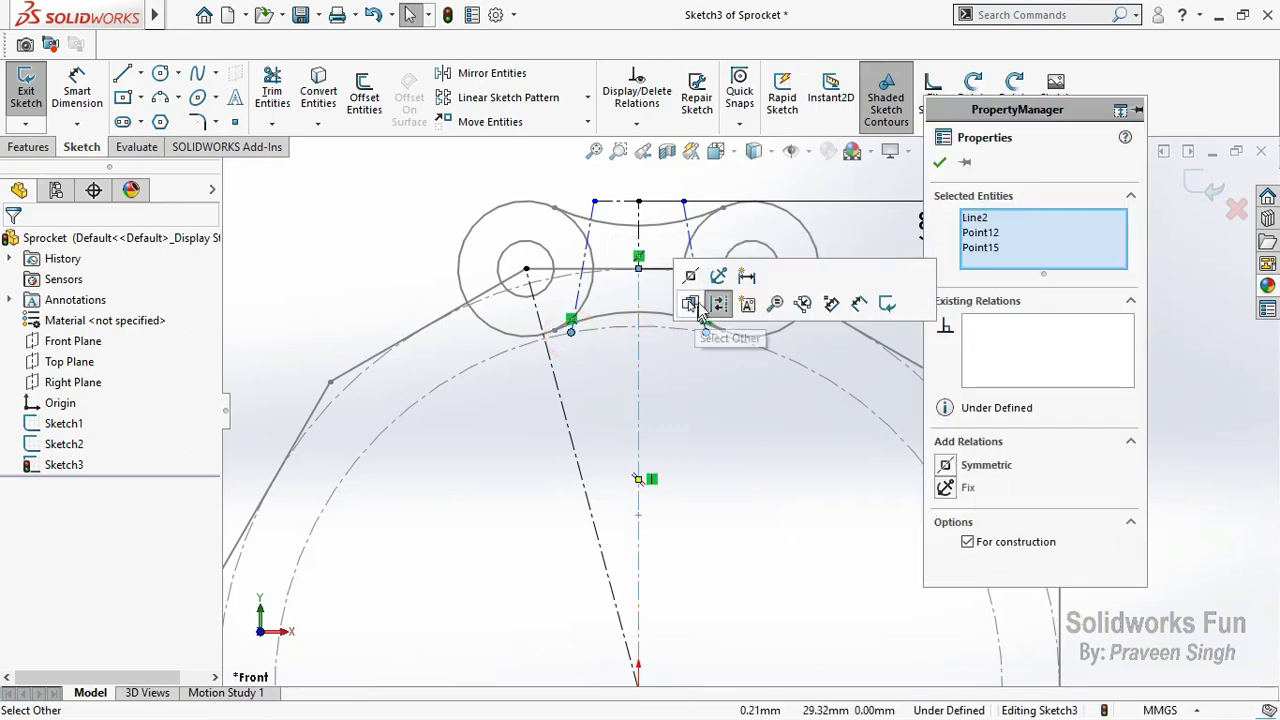
left_click(693, 278)
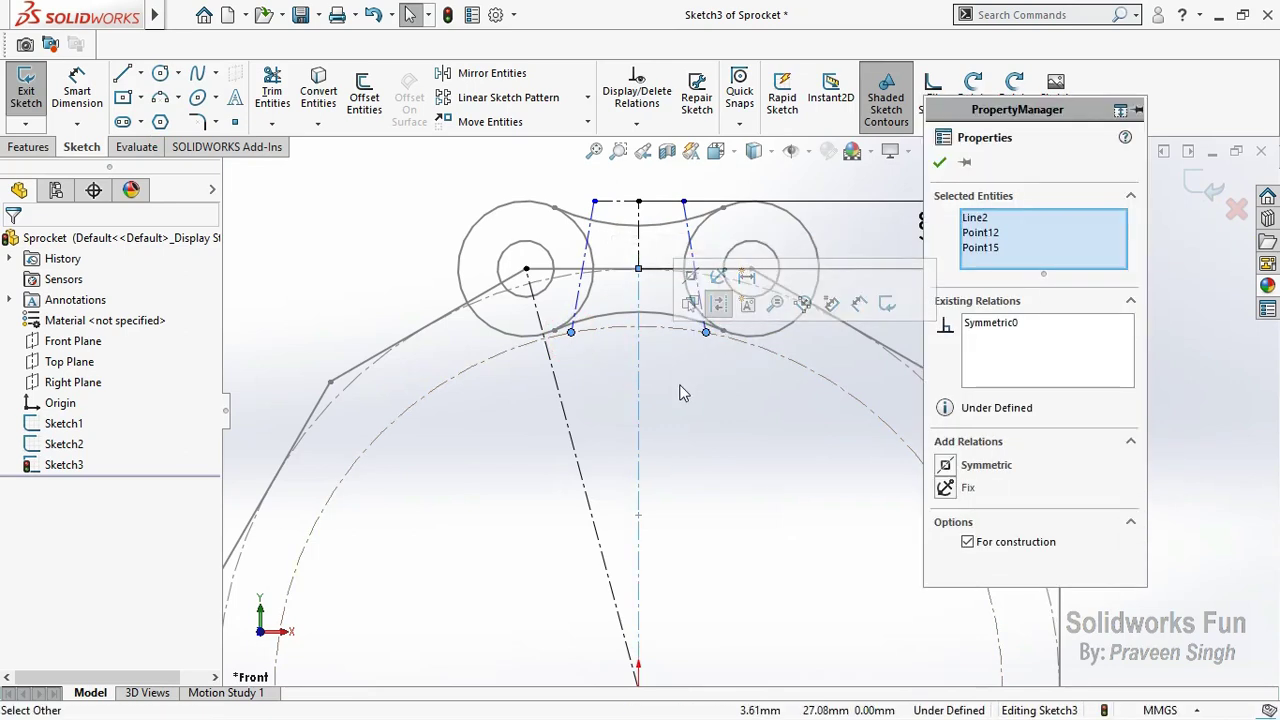
left_click(678, 383)
Step: Dimension the top width to 4.00 and the bottom width to 10.00
left_click(77, 90)
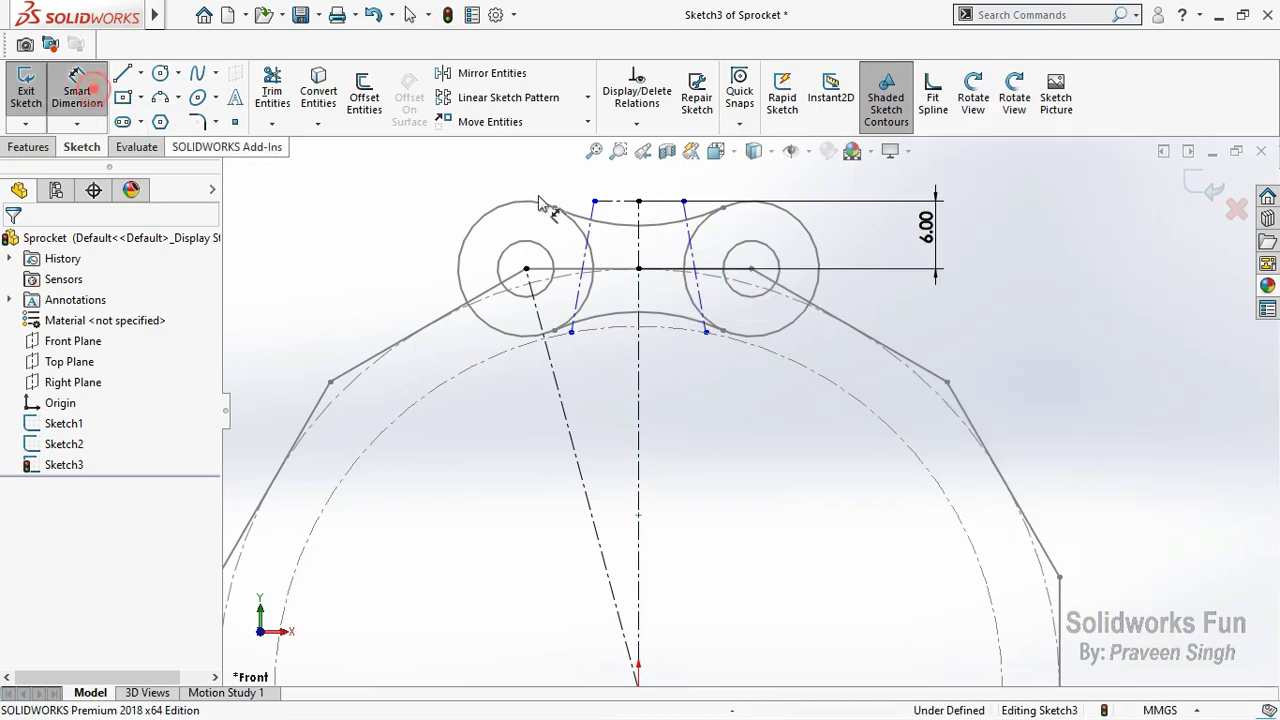
left_click(627, 204)
left_click(645, 192)
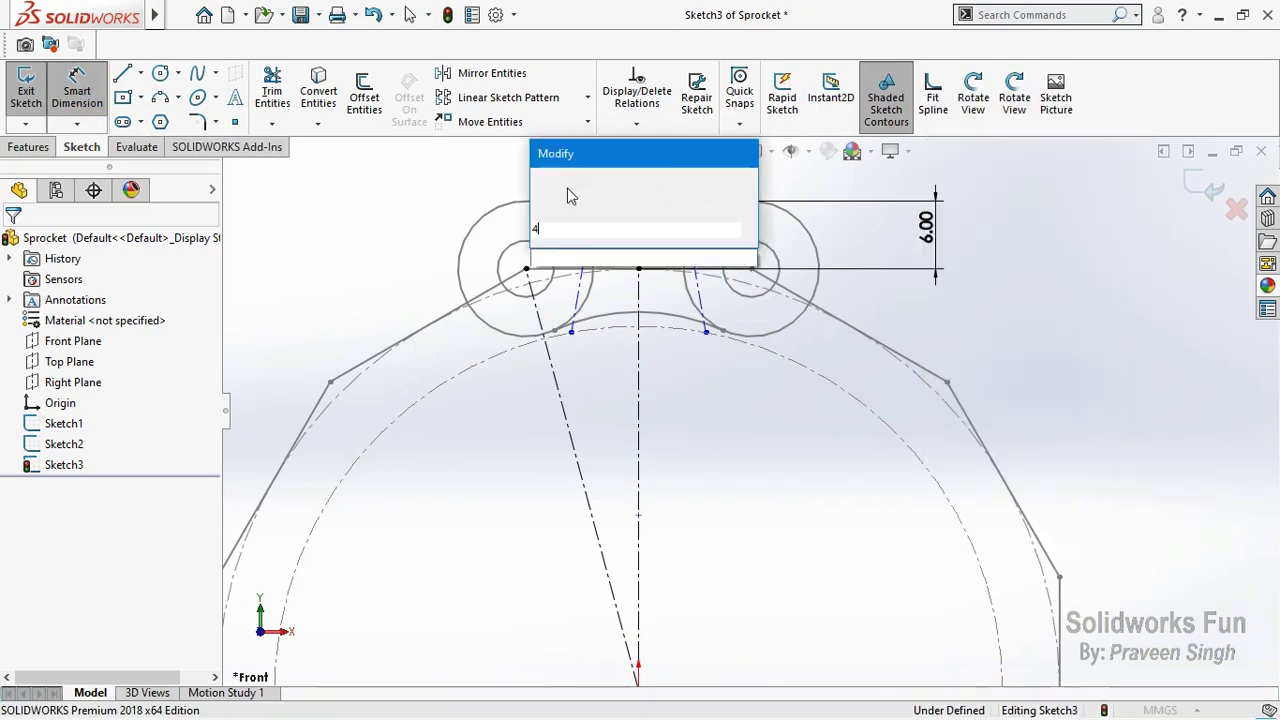
type("4")
left_click(541, 182)
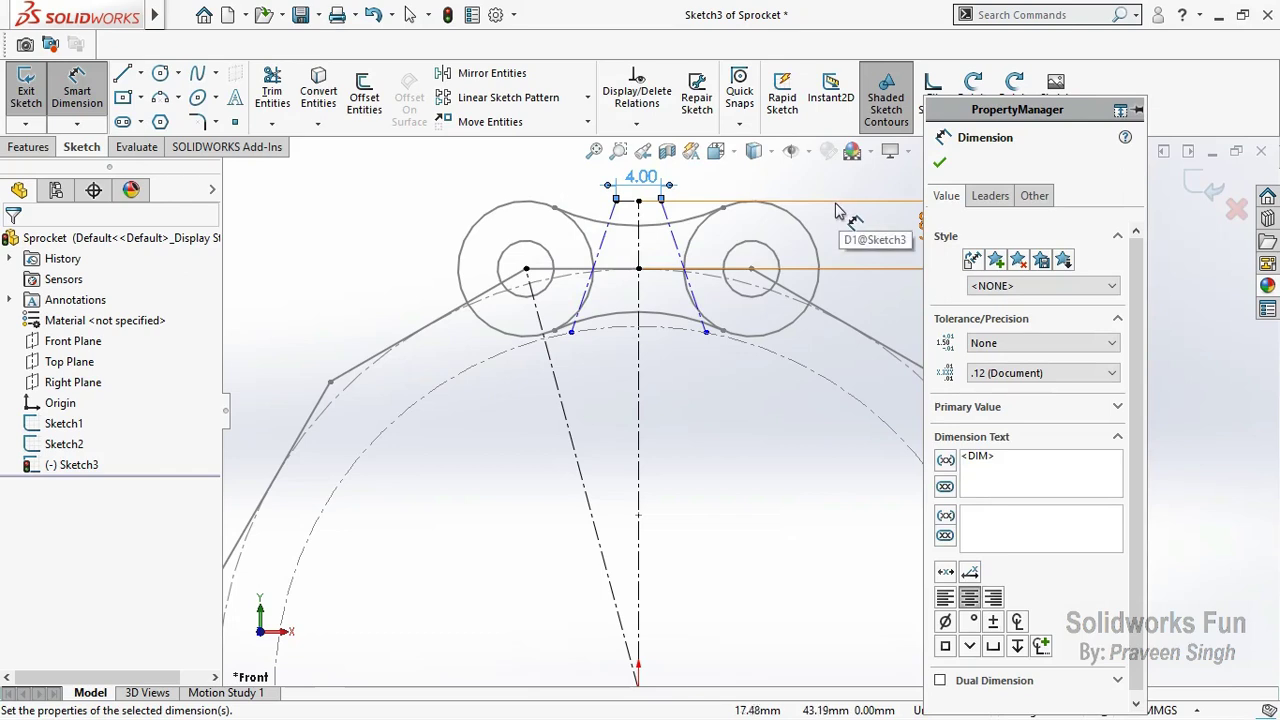
left_click(571, 332)
left_click(706, 332)
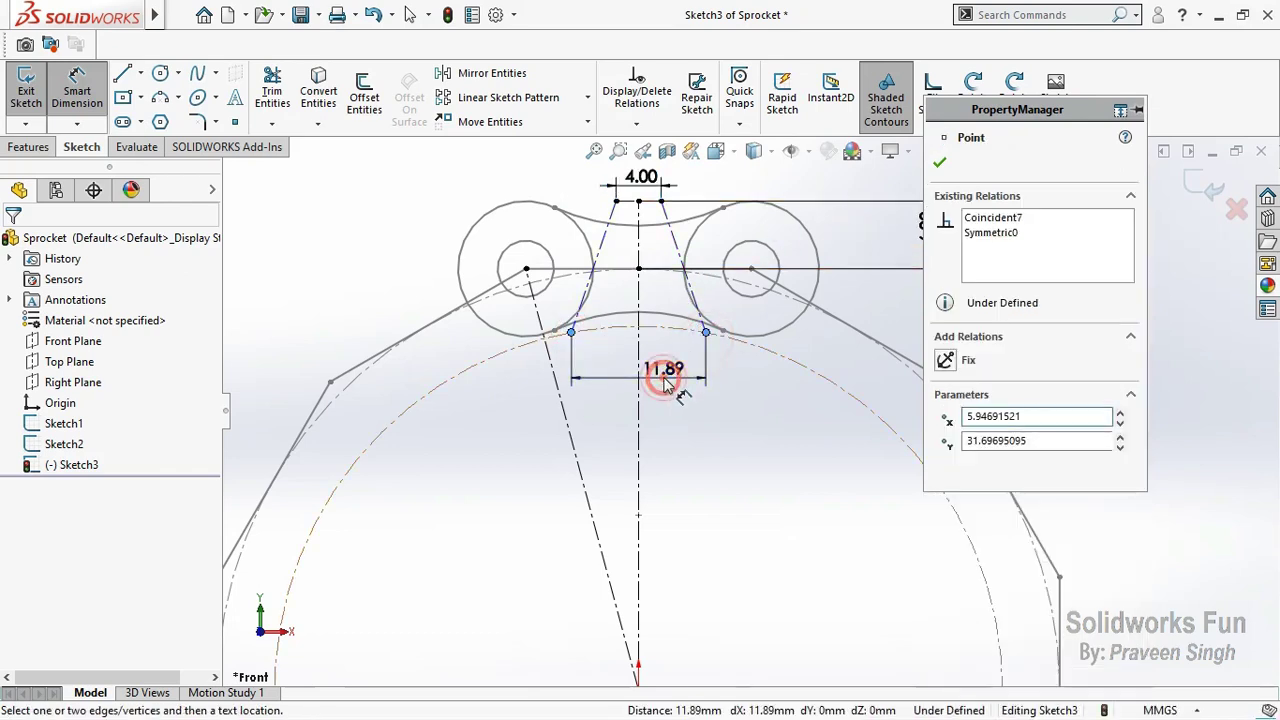
left_click(668, 386)
type("10")
left_click(563, 374)
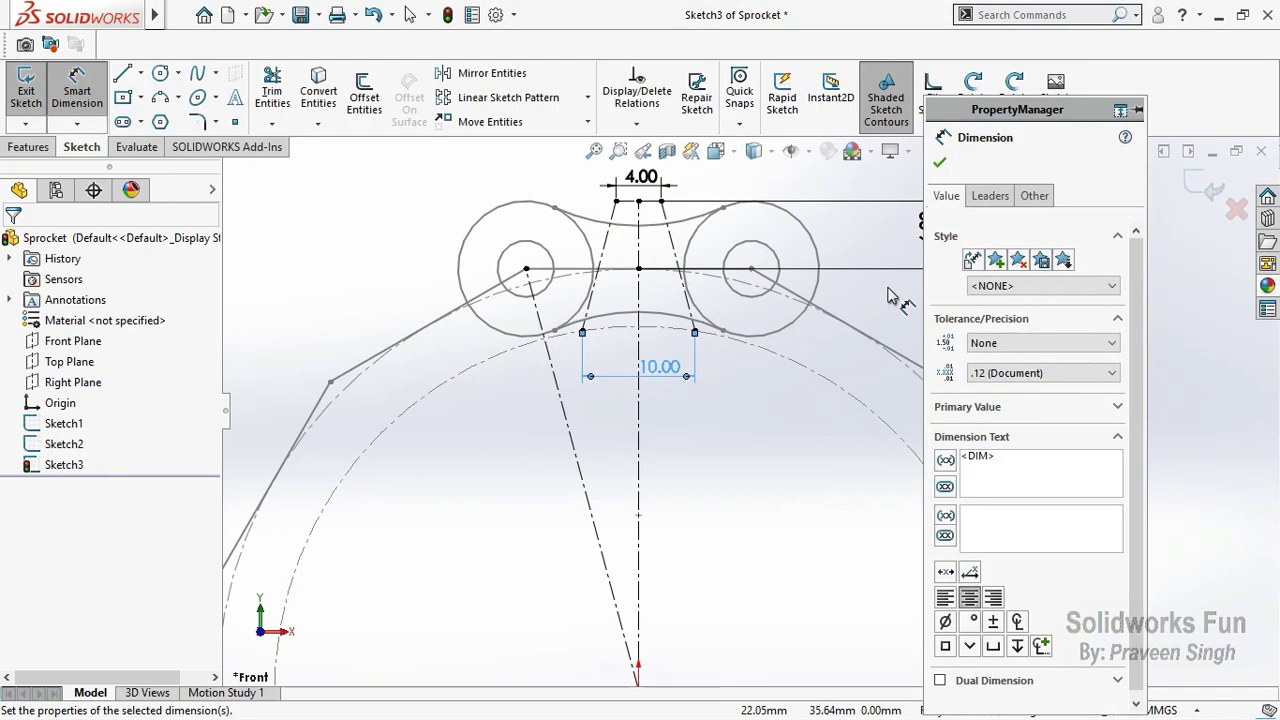
left_click(939, 162)
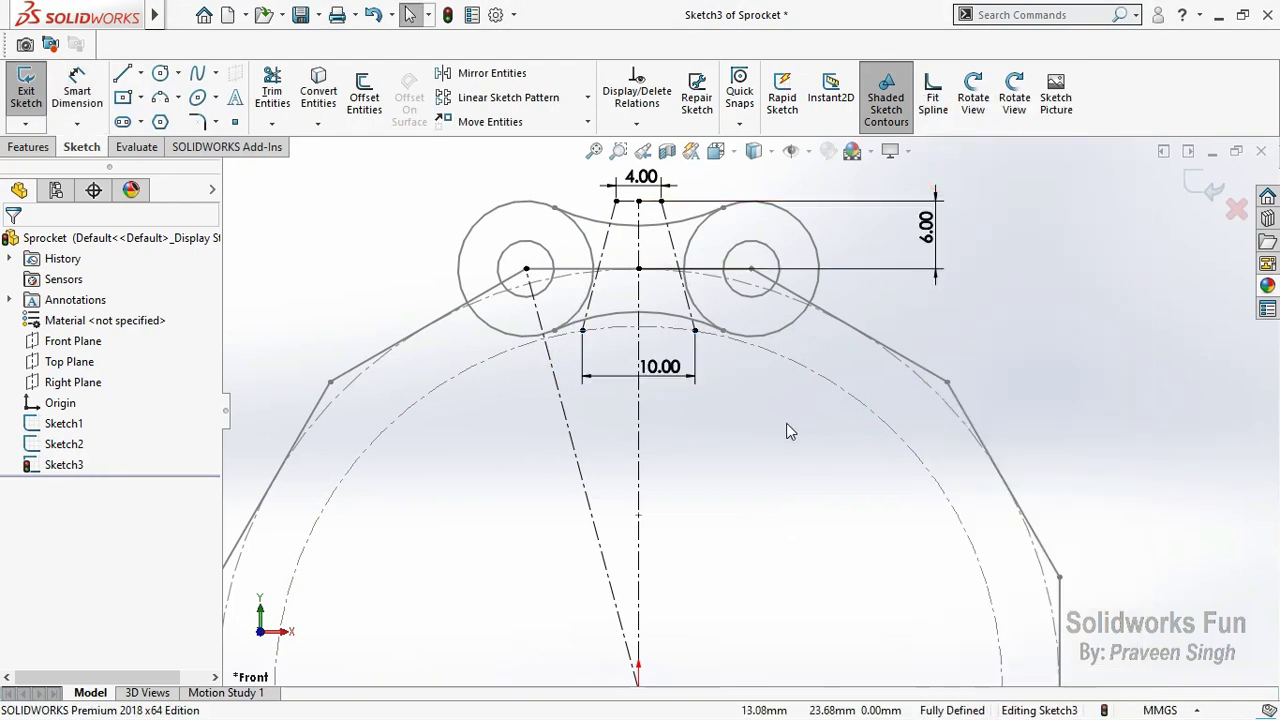
Step: Draw two connected 3-point arcs down the left flank from the tooth top toward the dashed circle
left_click(161, 99)
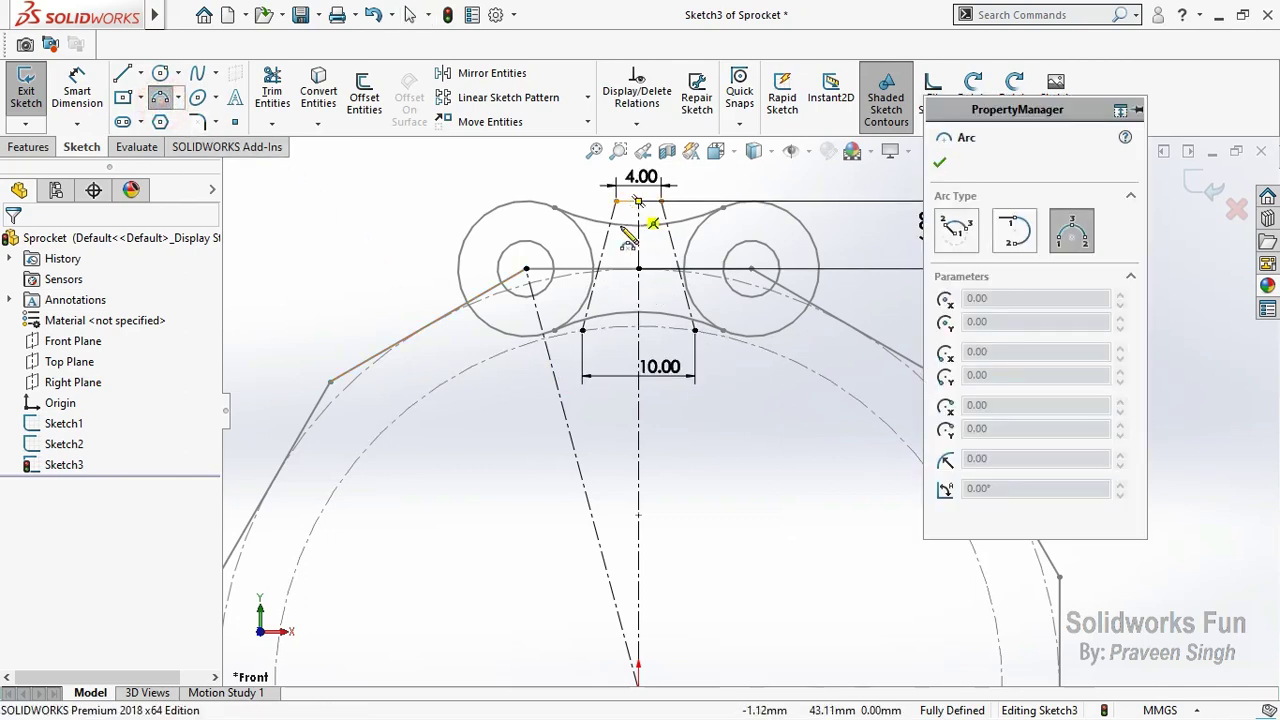
left_click(638, 201)
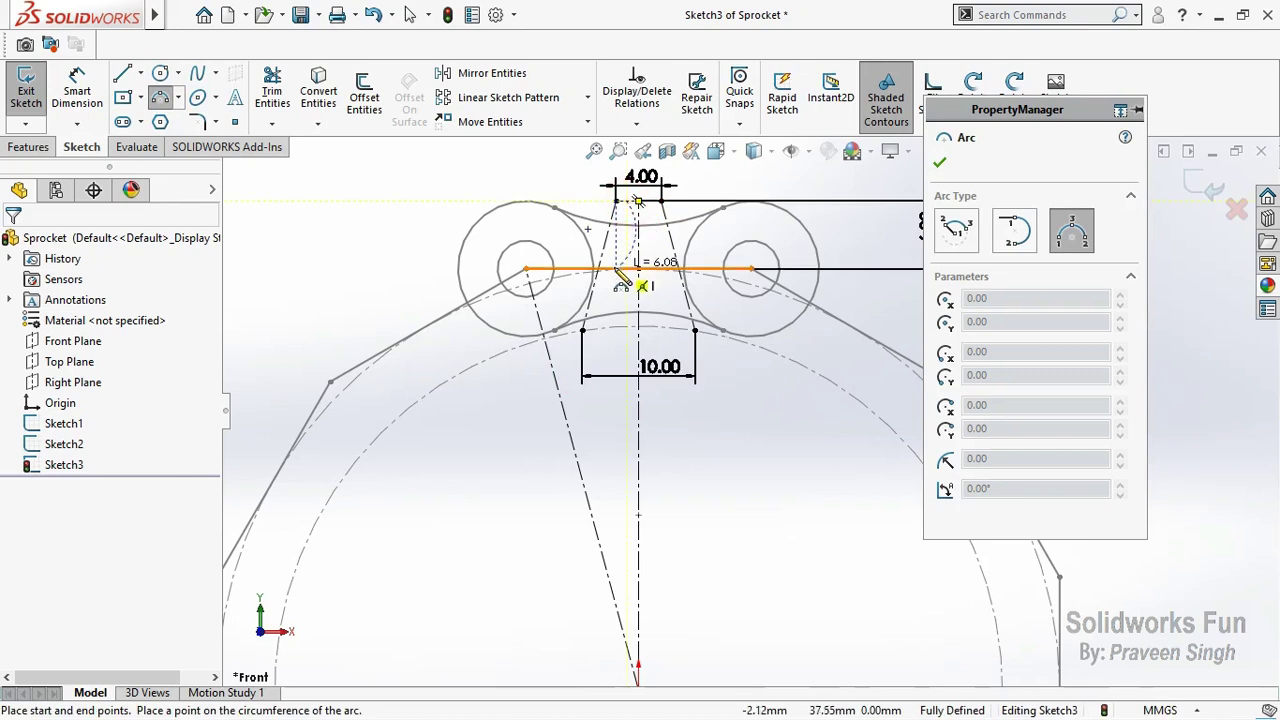
left_click(604, 291)
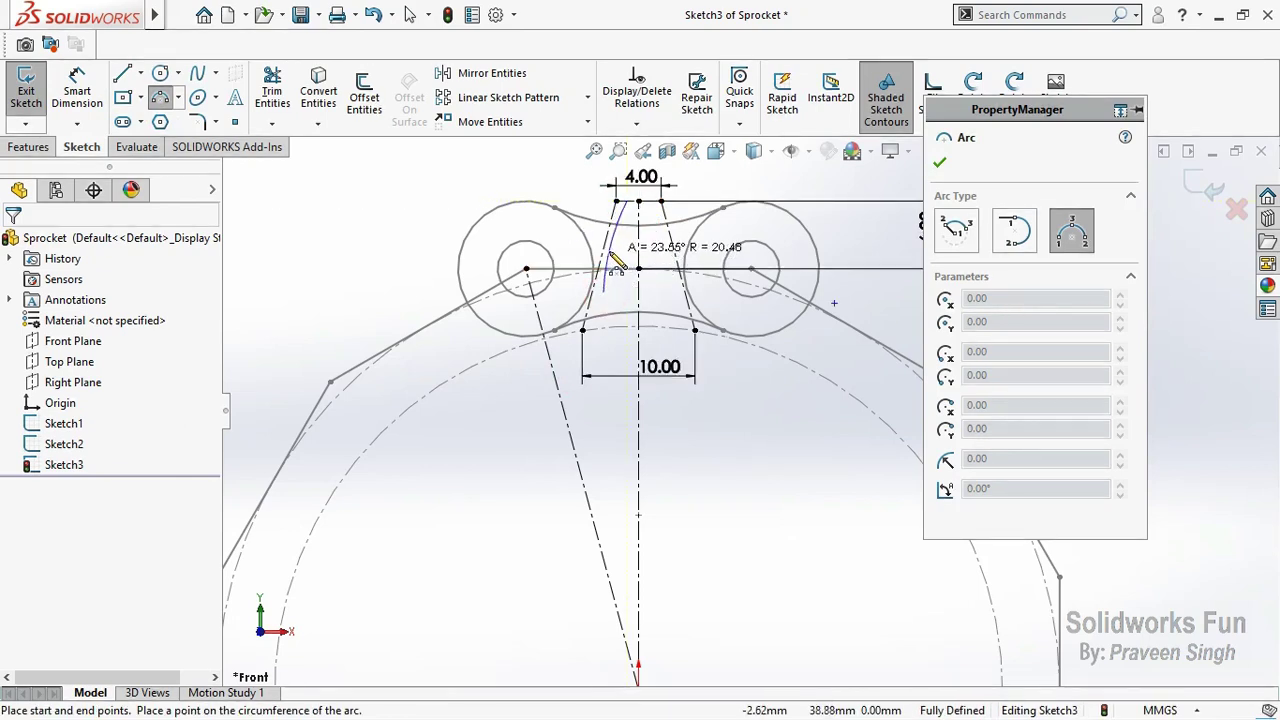
left_click(612, 265)
key("Escape")
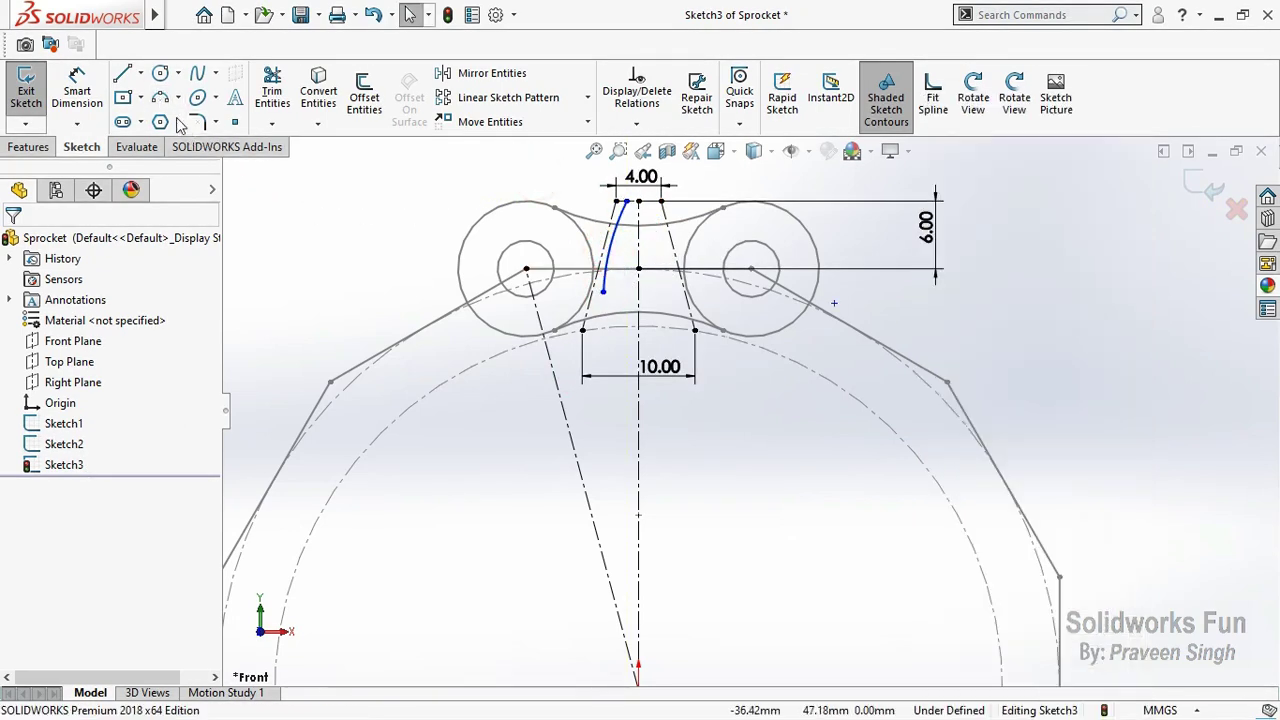
left_click(603, 289)
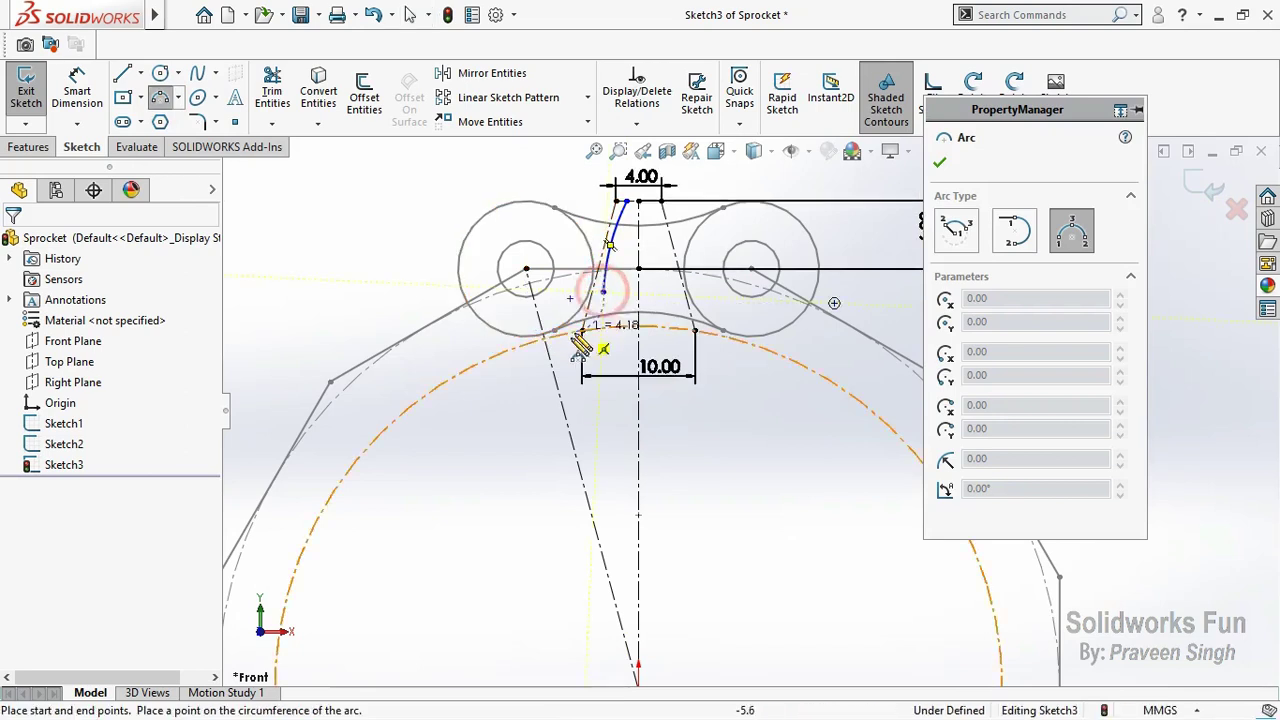
left_click(551, 359)
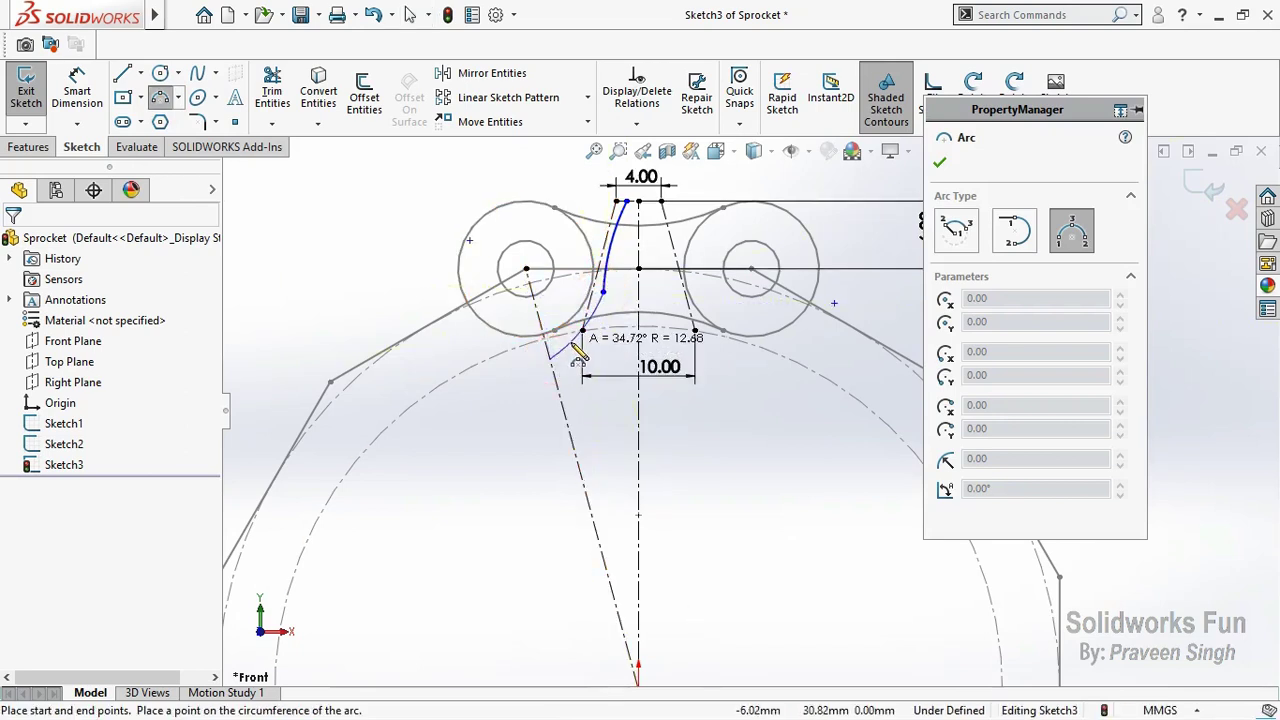
left_click(578, 352)
key("Escape")
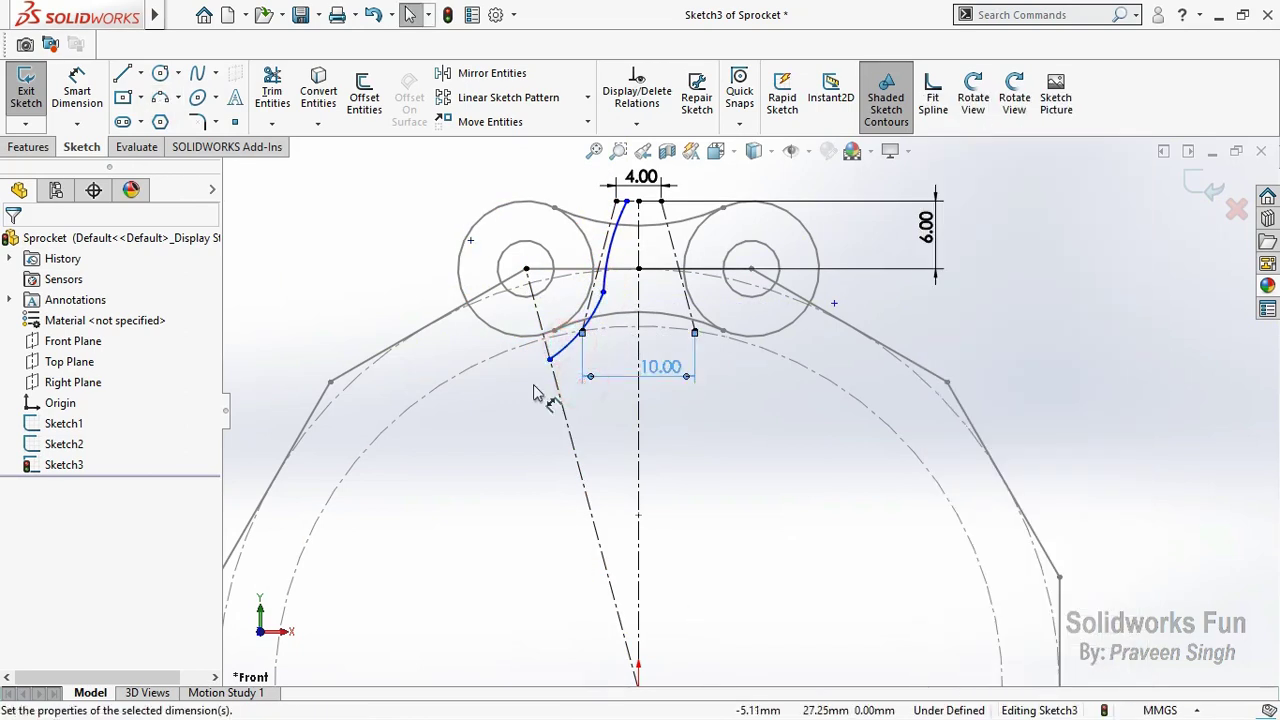
Step: Make the lower arc's endpoint coincident with the dashed construction circle
left_click(532, 384)
left_click(549, 360)
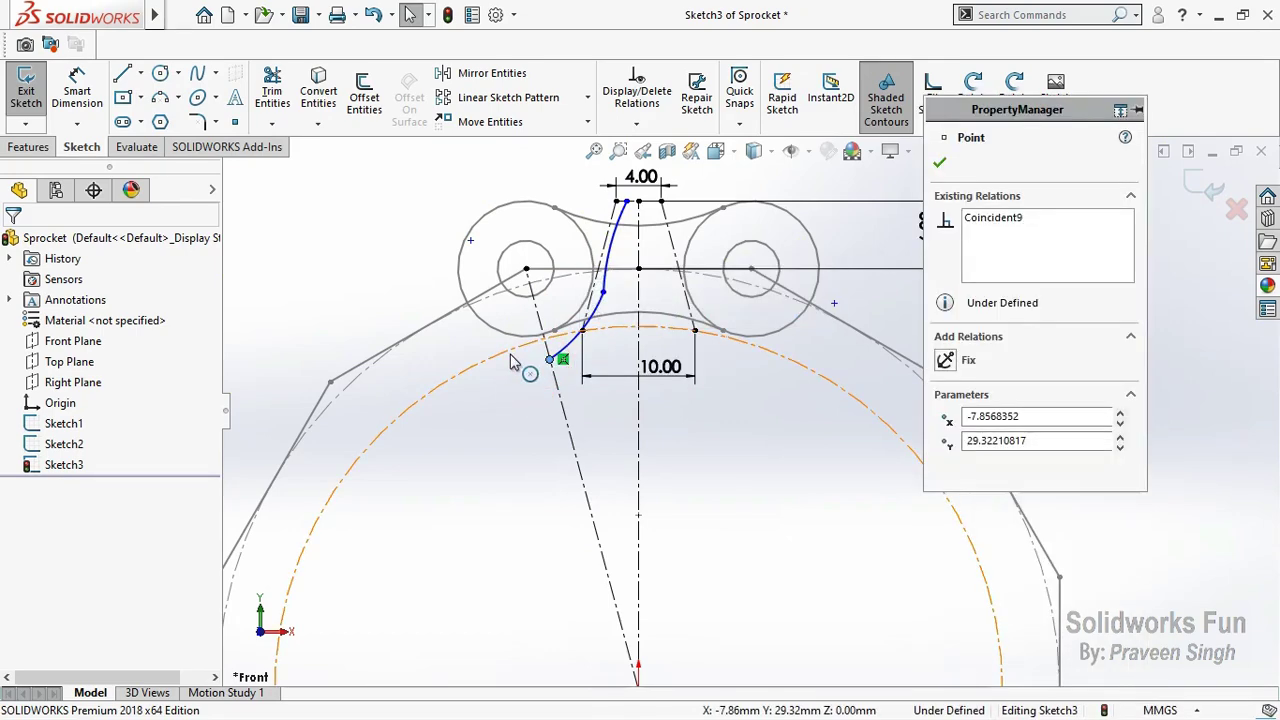
left_click(494, 336, "ctrl")
left_click(592, 270)
left_click(508, 408)
scroll(690, 228, "down", 2)
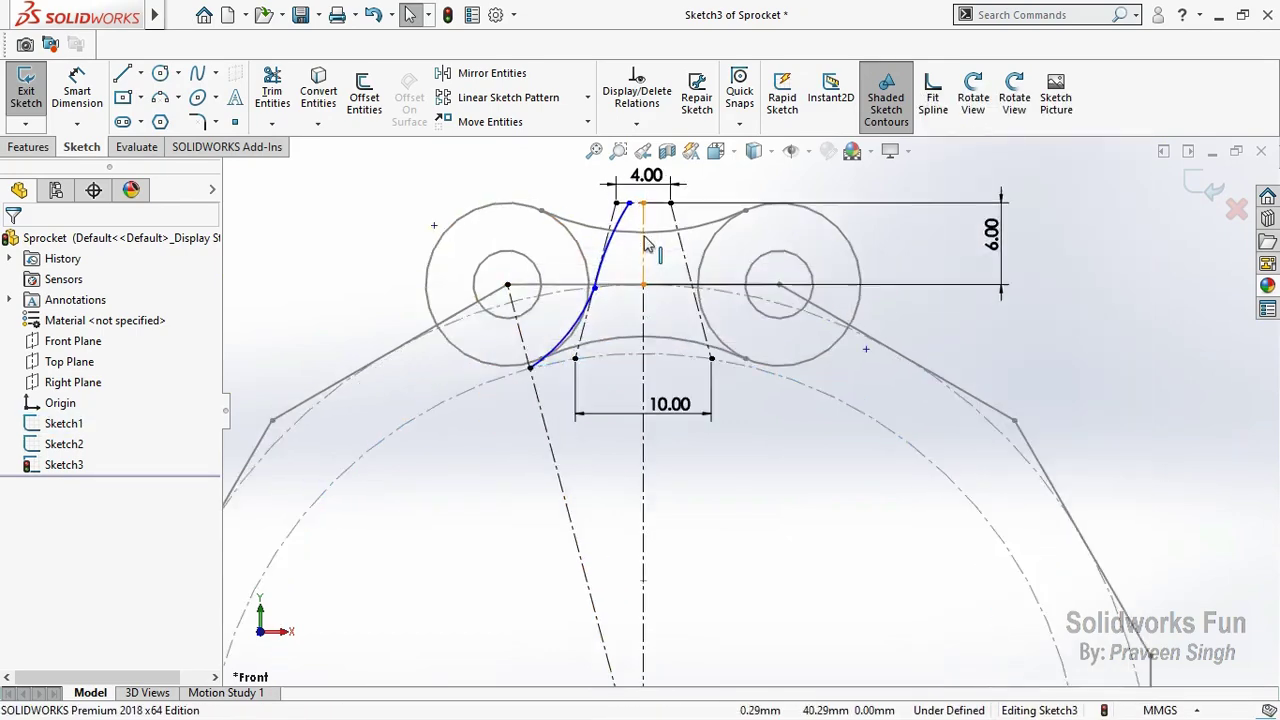
scroll(690, 228, "down", 2)
scroll(690, 228, "down", 2)
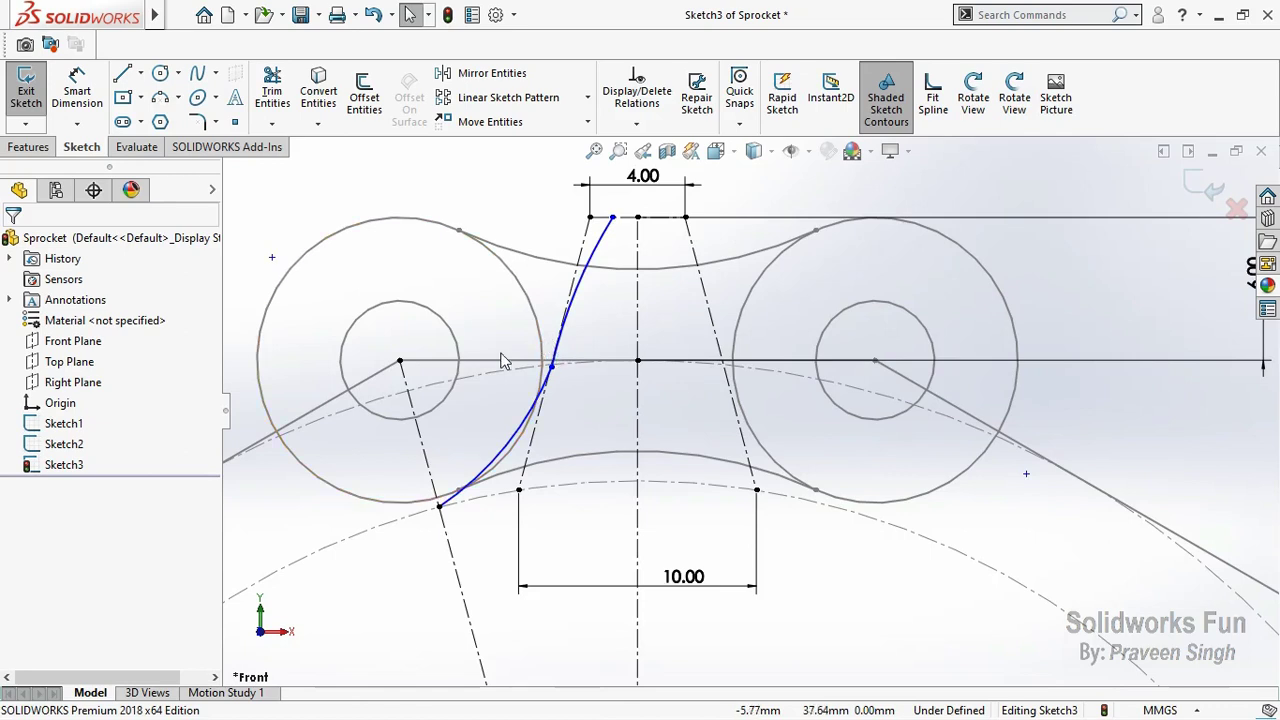
Step: Dimension the flank arc points: 3.50 vertically from the 10.00 line and 4.15 from the centreline
left_click(84, 104)
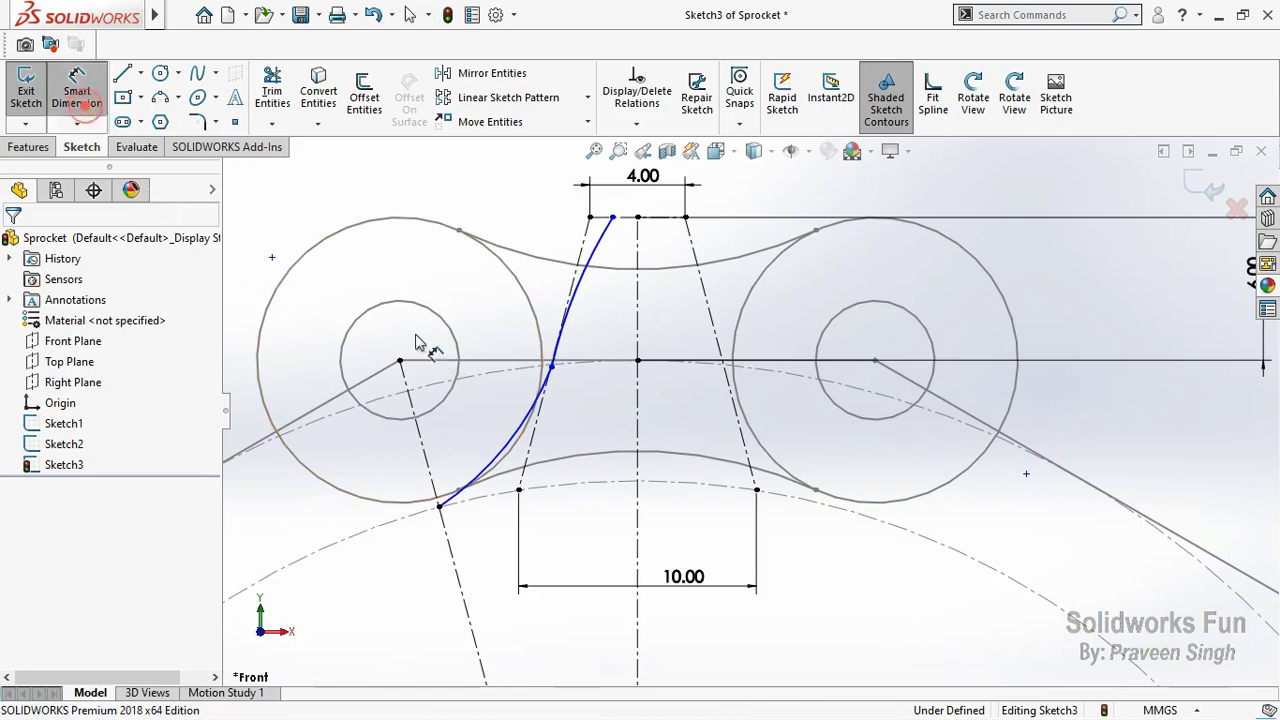
left_click(551, 369)
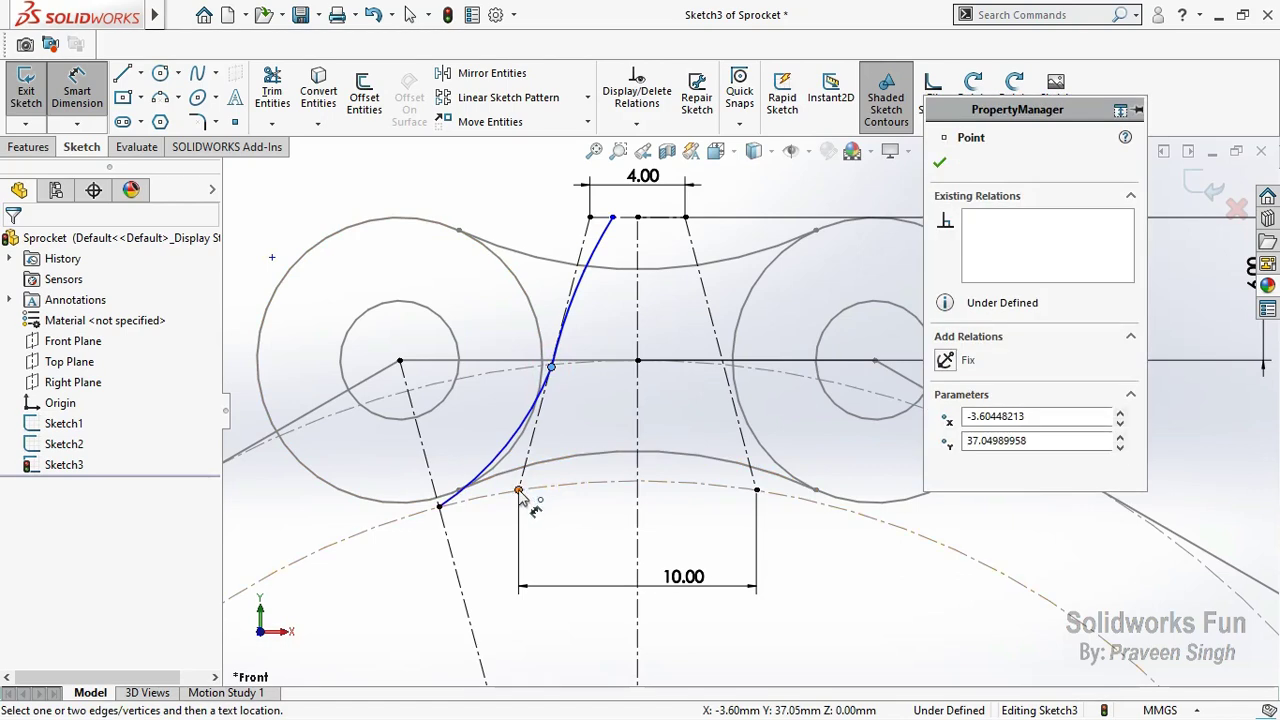
left_click(518, 490)
left_click(462, 440)
type("3")
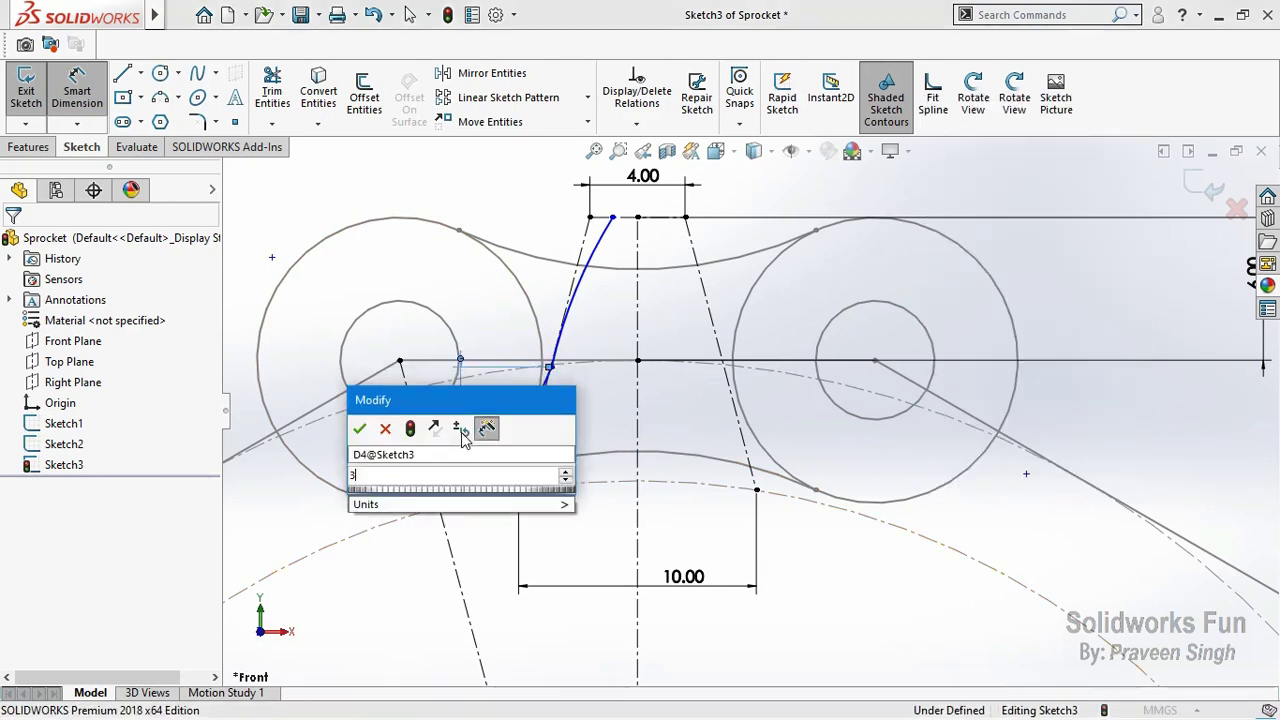
type(".5")
left_click(359, 428)
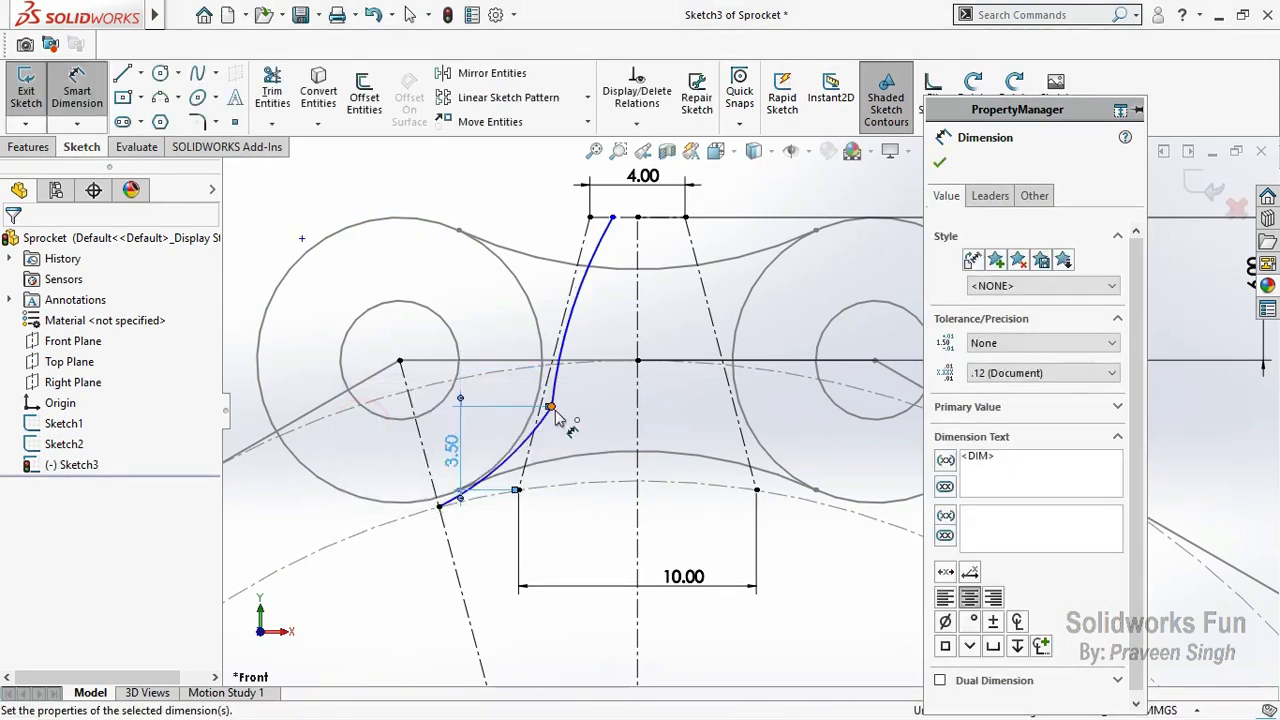
left_click(552, 408)
left_click(638, 430)
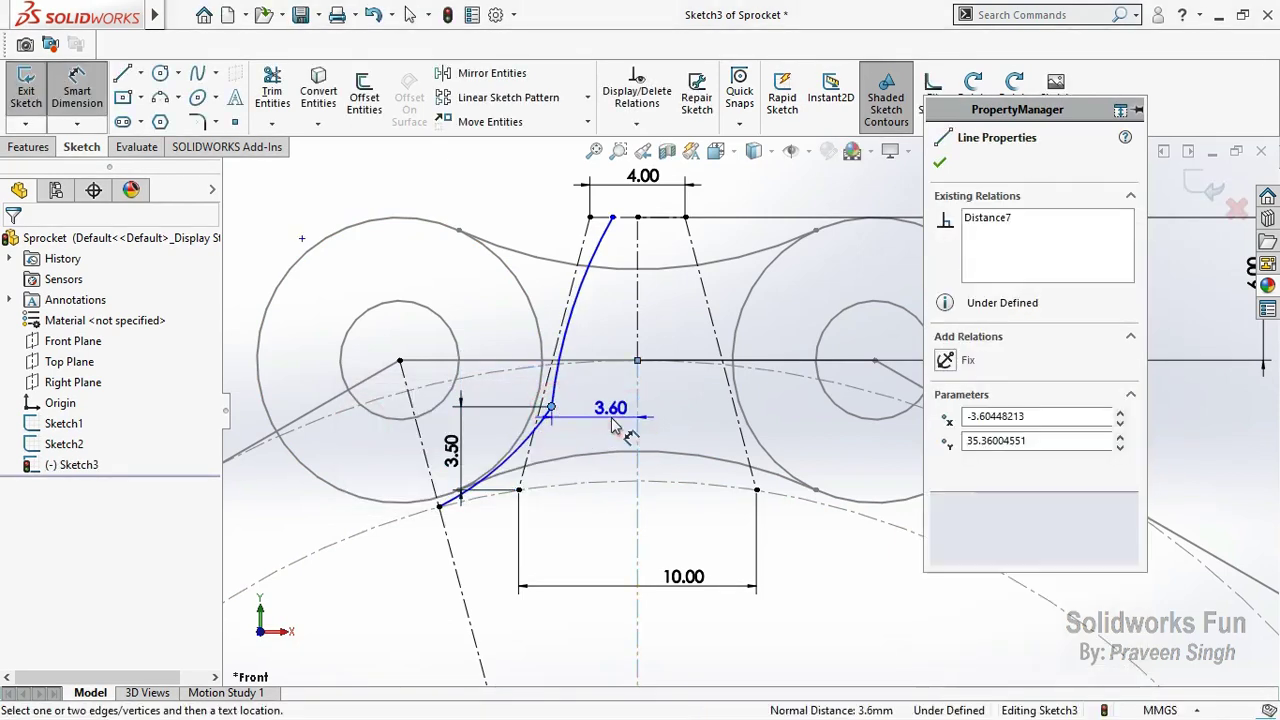
left_click(611, 400)
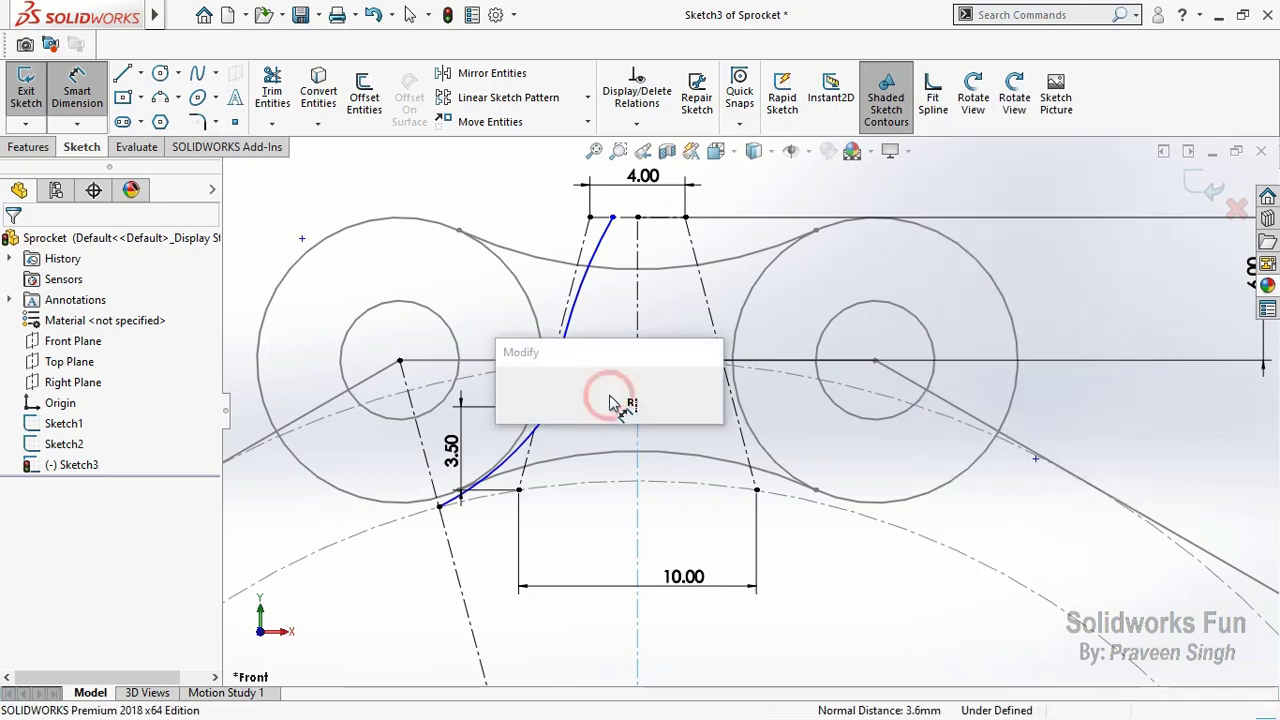
type("4.")
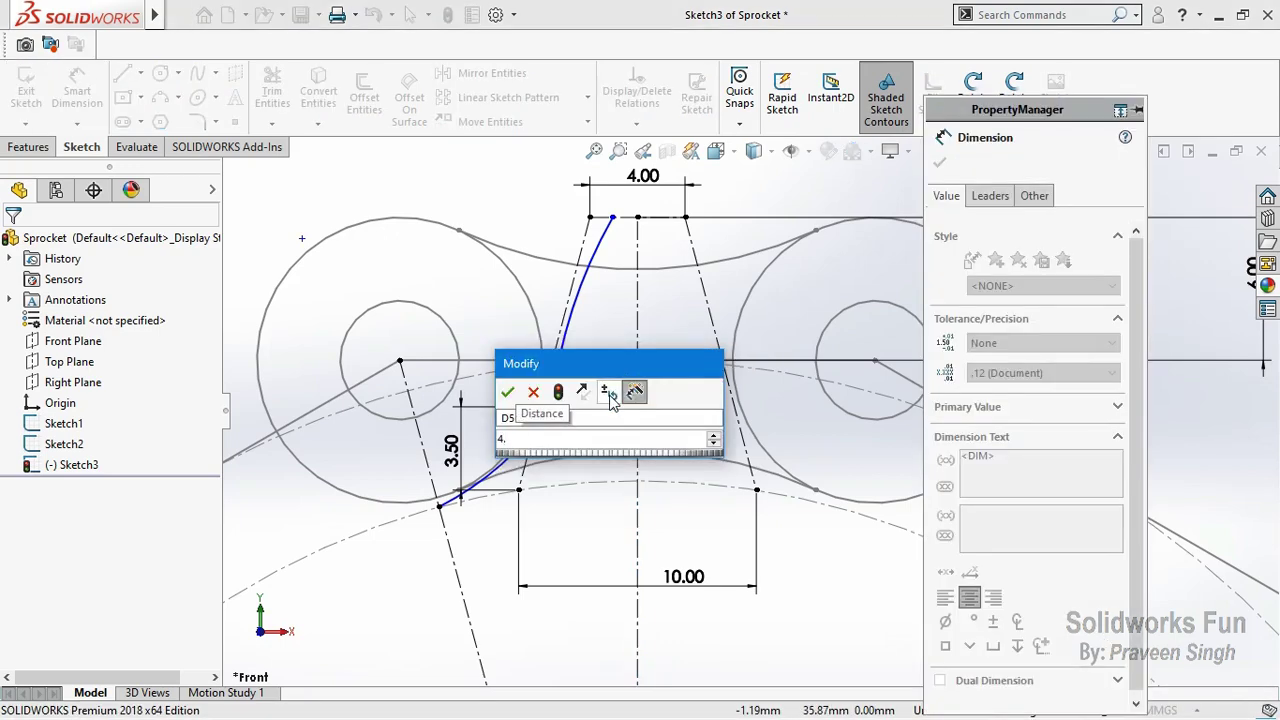
type("15")
left_click(507, 391)
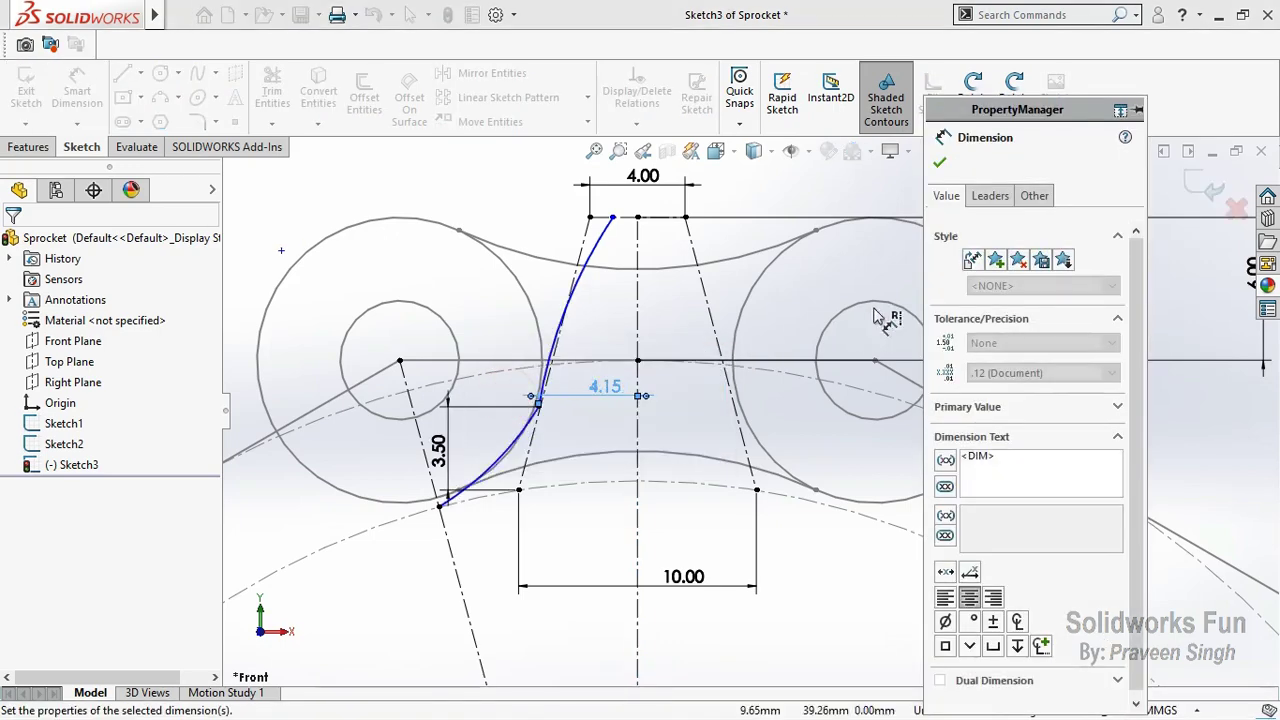
left_click(939, 162)
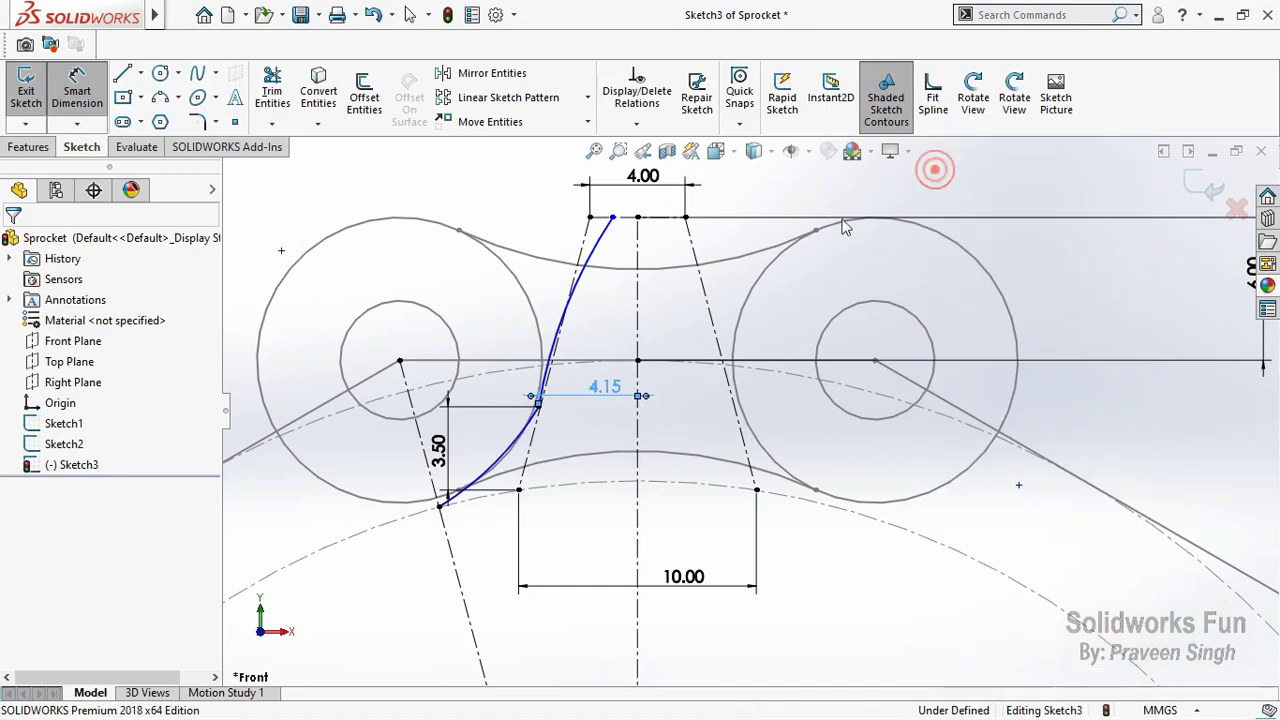
Step: Dimension the flank's top end 0.25 from the centreline and move that text left
left_click(78, 88)
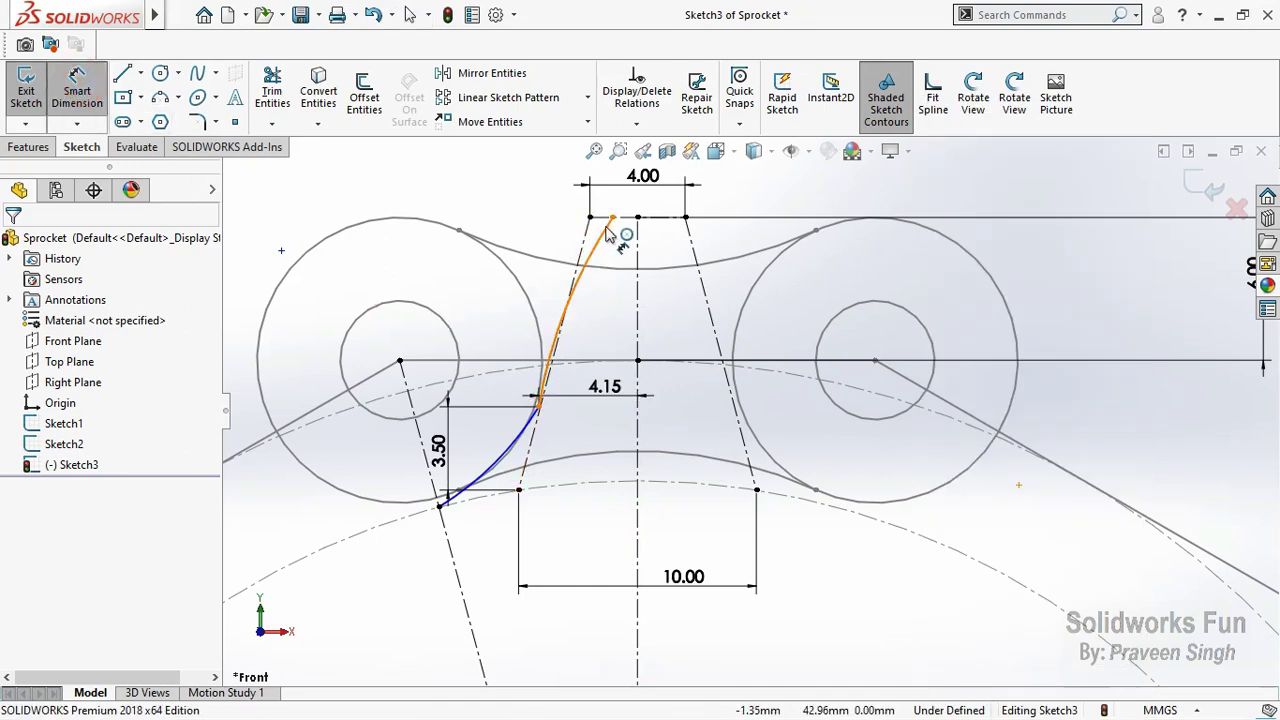
left_click(613, 219)
left_click(637, 218)
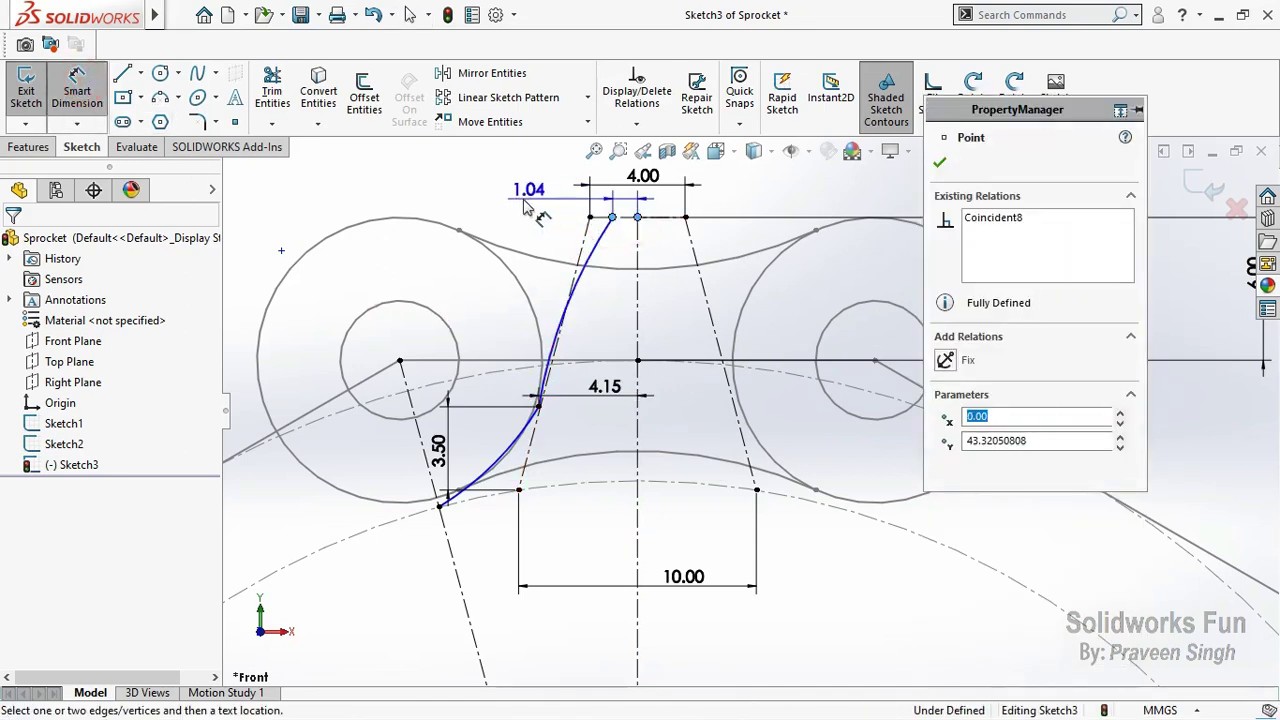
left_click(514, 205)
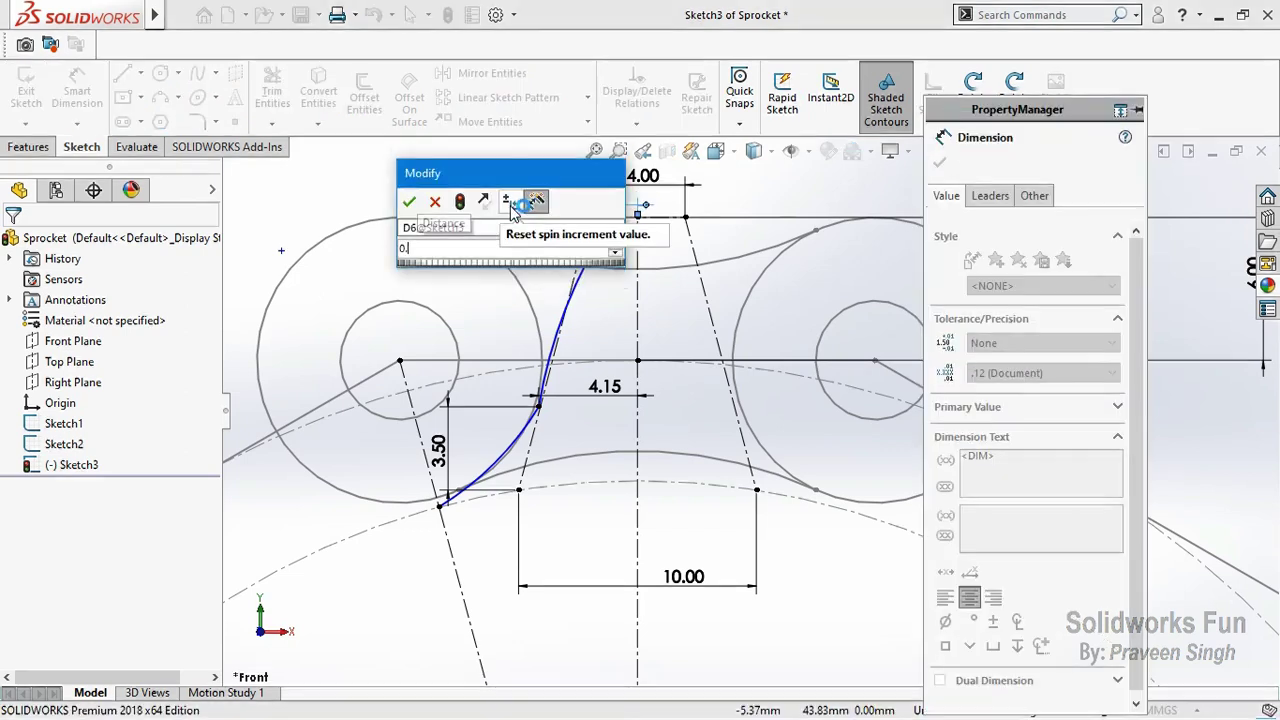
type("0.25")
left_click(409, 202)
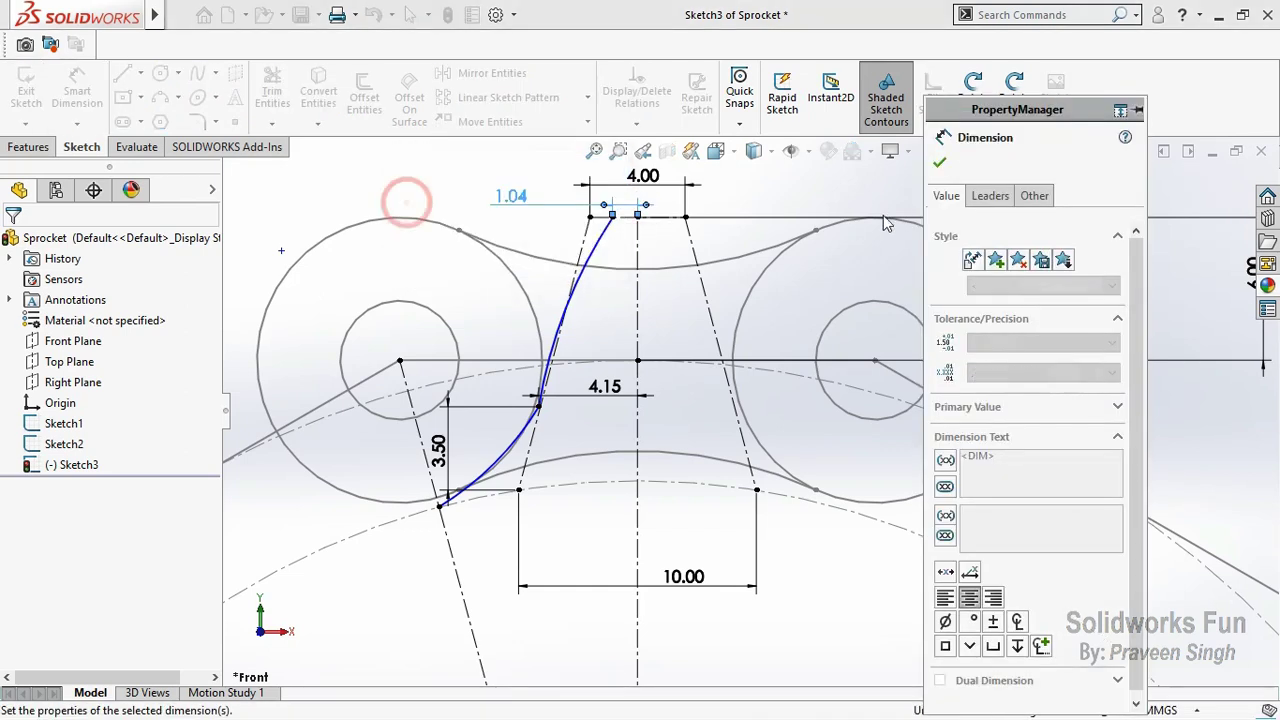
left_click(940, 162)
left_click_drag(617, 205, 497, 205)
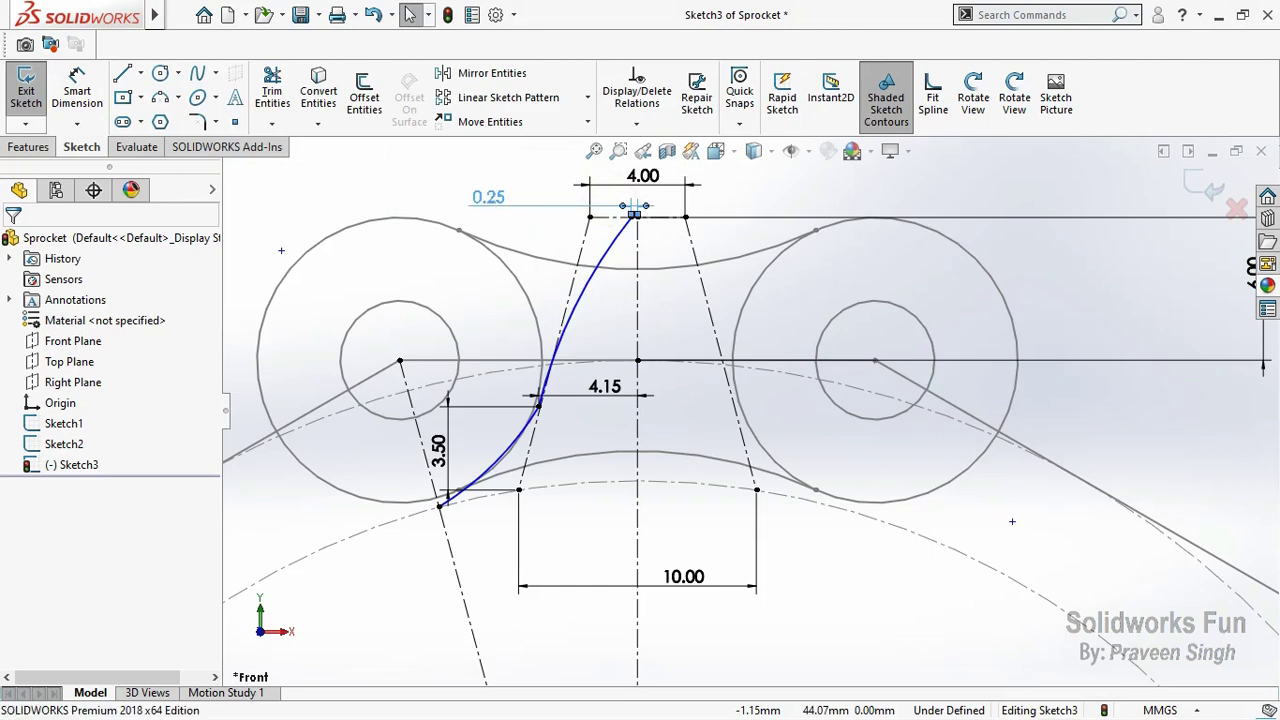
Step: Place the 0.25 dimension, make Arc2 and Arc3 tangent, and exit Sketch3
left_click(607, 292)
left_click(590, 287)
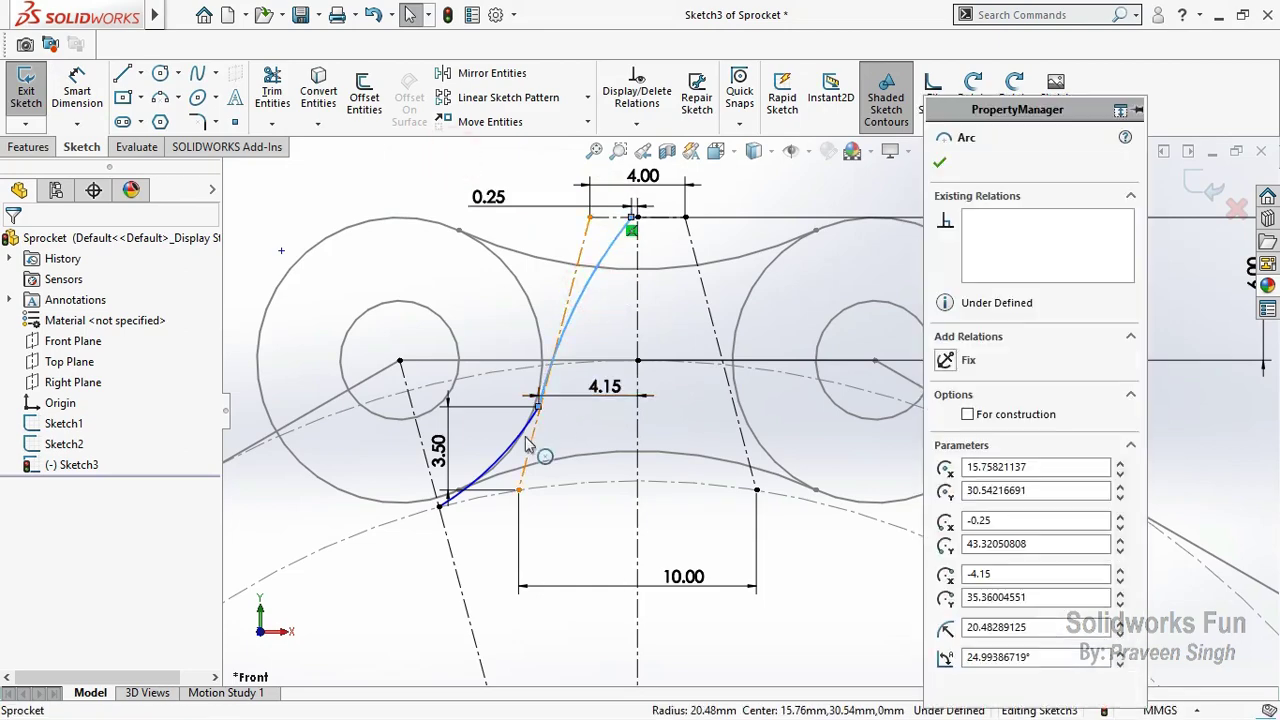
left_click(497, 460, "ctrl")
left_click(599, 360)
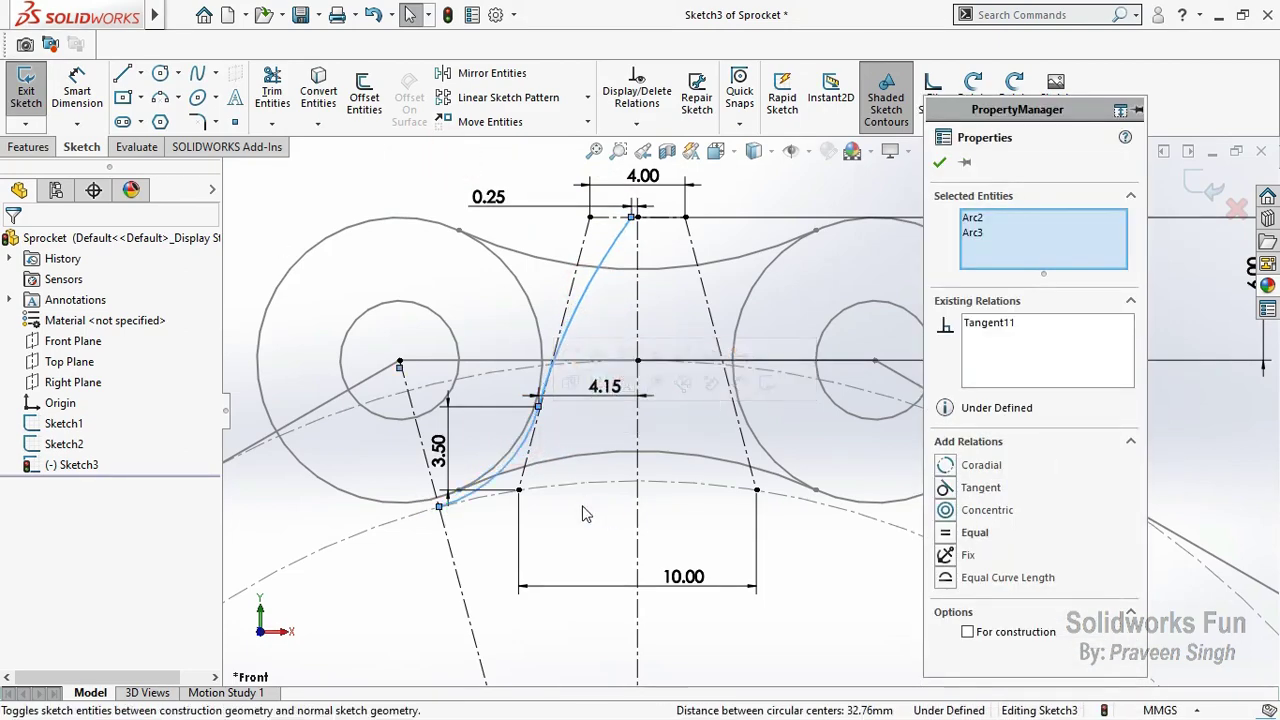
left_click(588, 514)
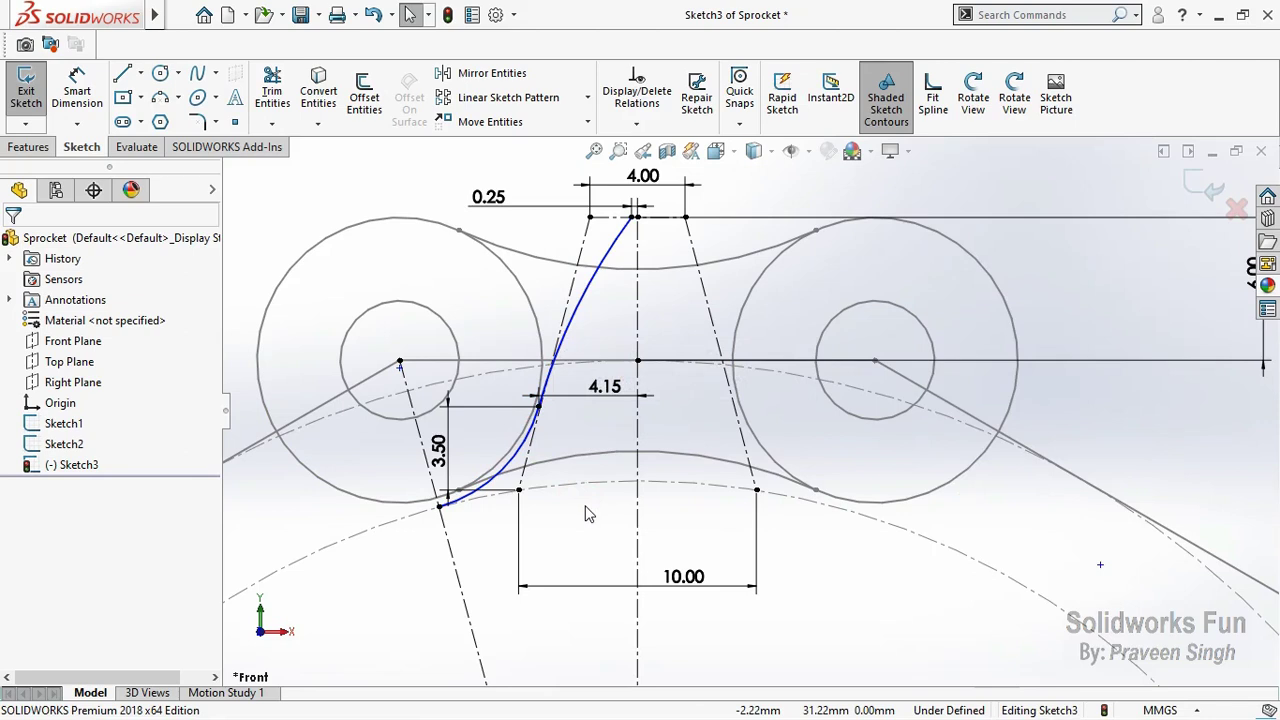
scroll(1038, 466, "up", 2)
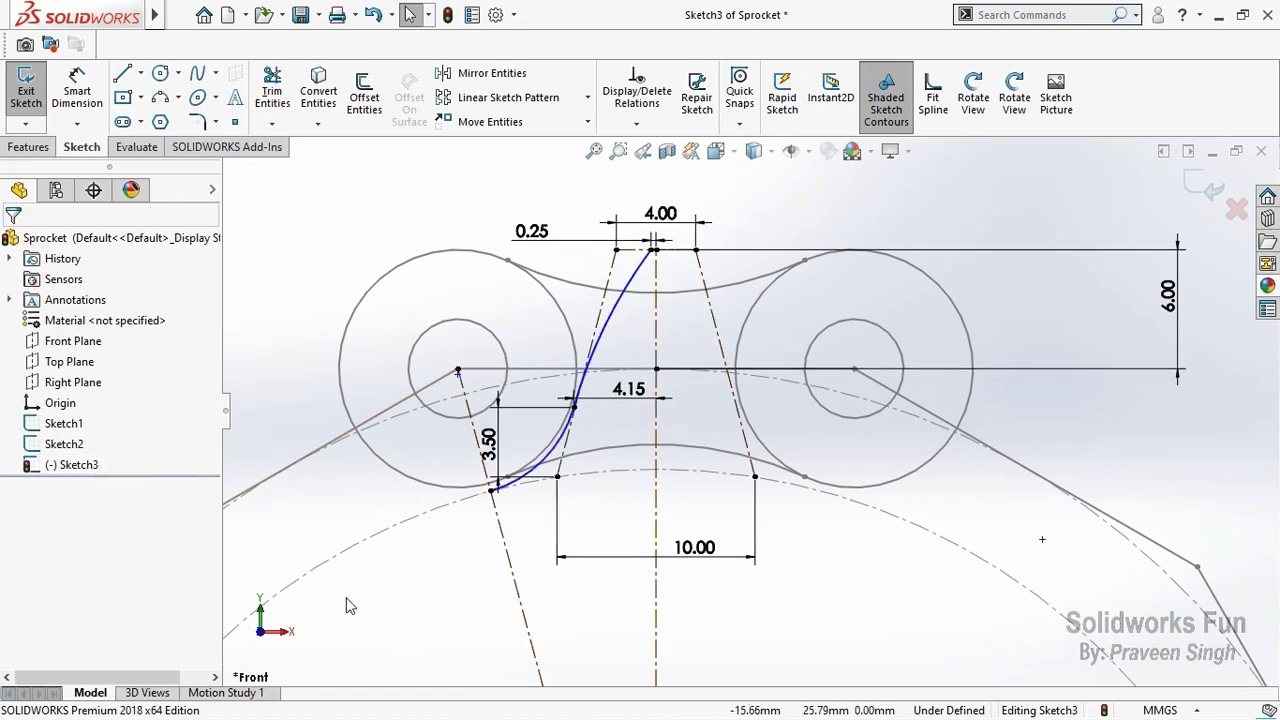
left_click(1210, 190)
Step: Save the part and fit the whole sprocket in view
left_click(452, 202)
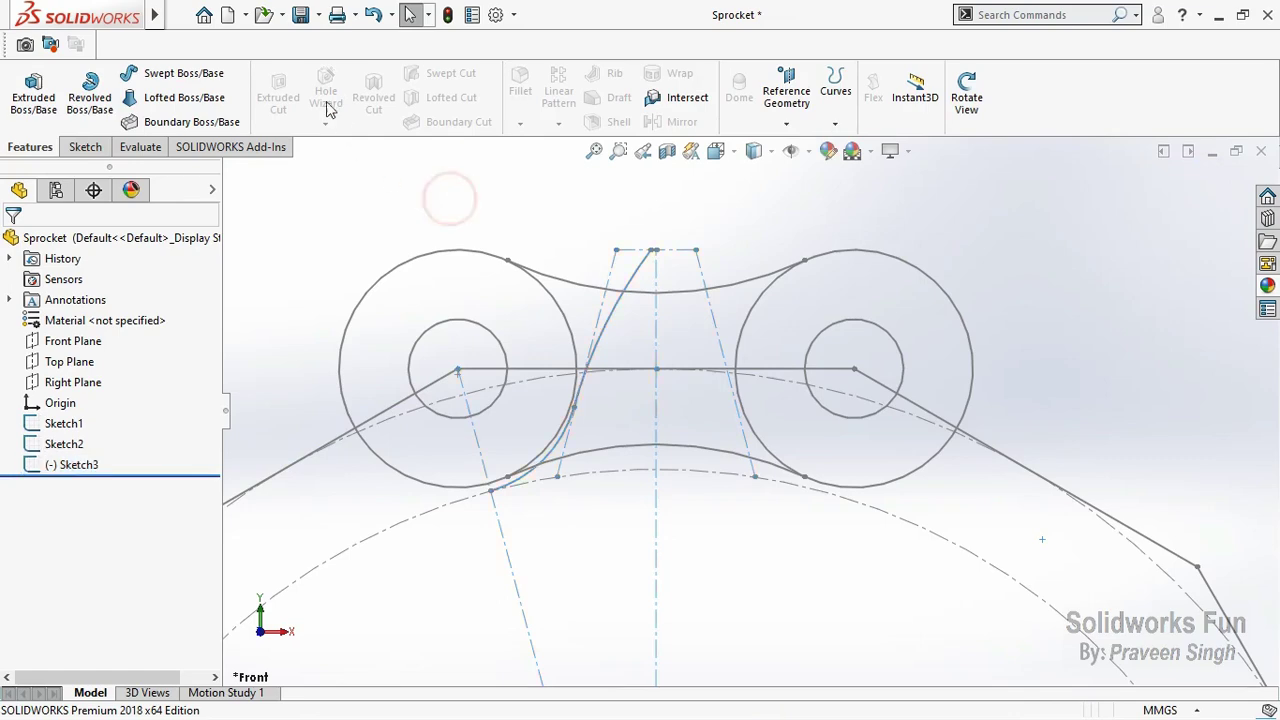
left_click(300, 16)
scroll(657, 349, "up", 5)
key("f")
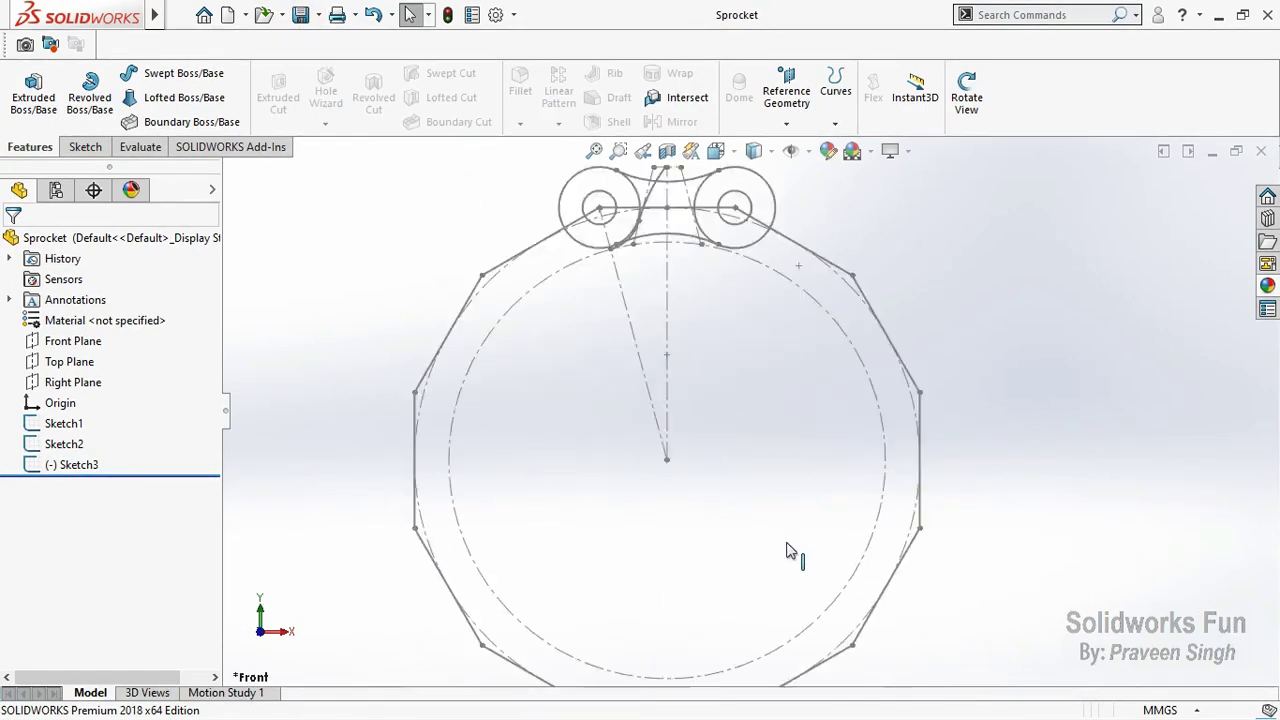
Step: Start a sketch on the Front Plane with a vertical centreline down from the origin
left_click(80, 341)
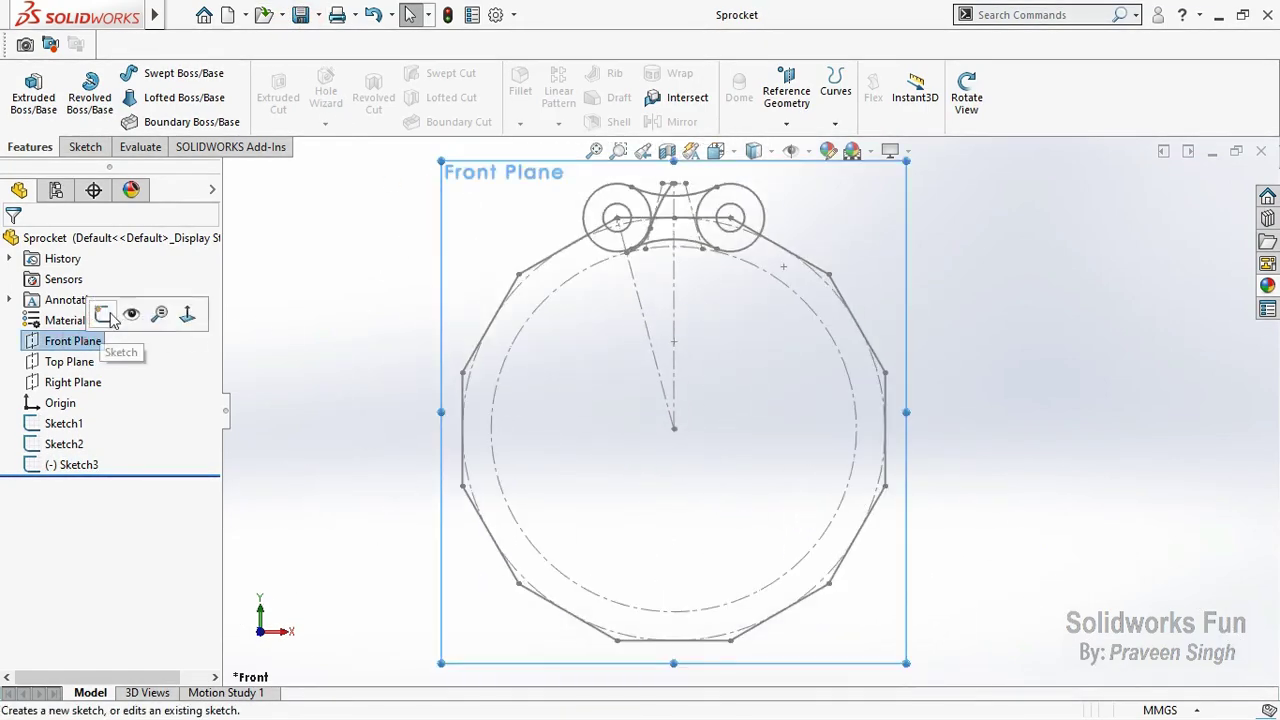
left_click(105, 312)
left_click(140, 73)
left_click(175, 146)
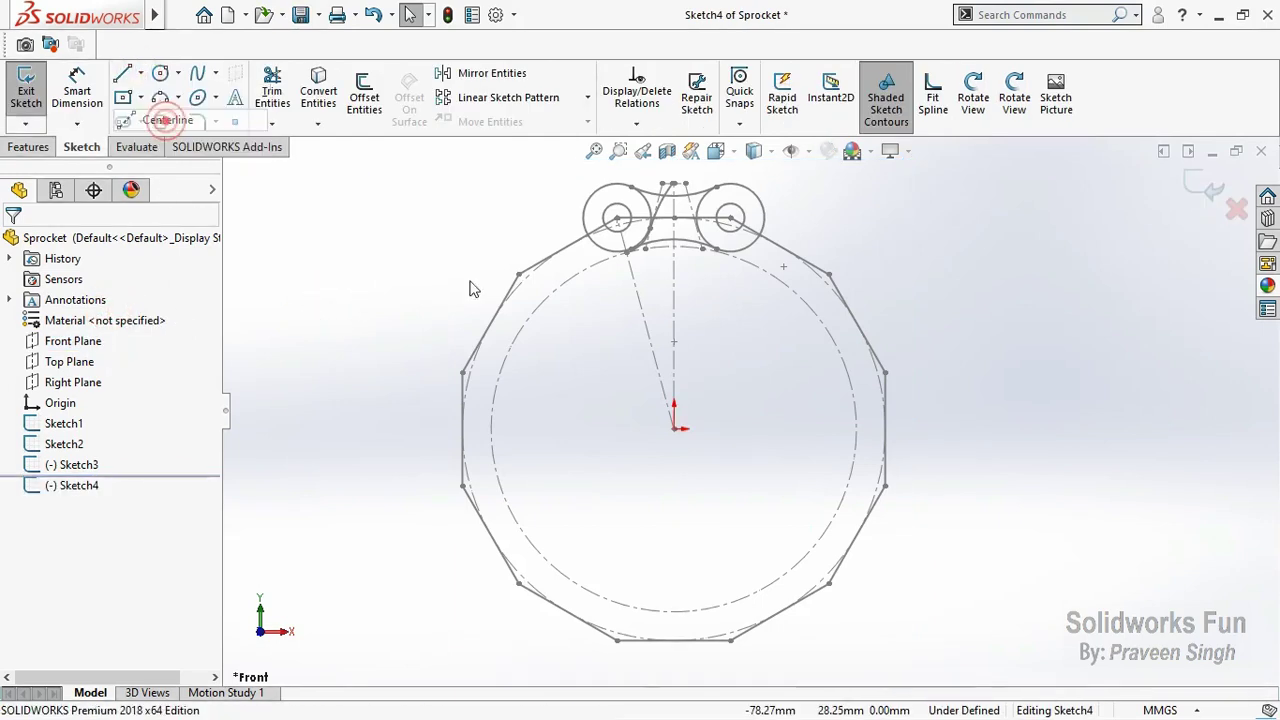
left_click(675, 430)
left_click(674, 497)
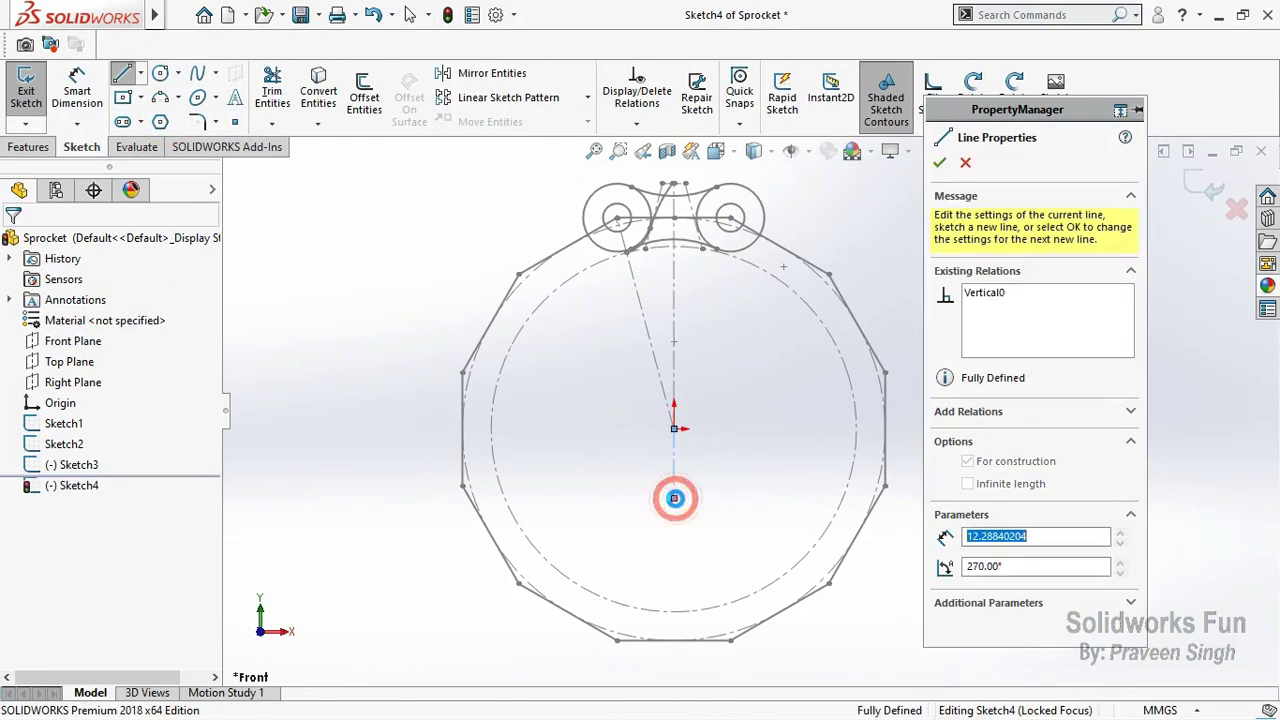
key("Escape")
Step: Convert the two tooth flank arcs from Sketch3 into the new sketch
scroll(680, 205, "down", 2)
scroll(685, 270, "down", 3)
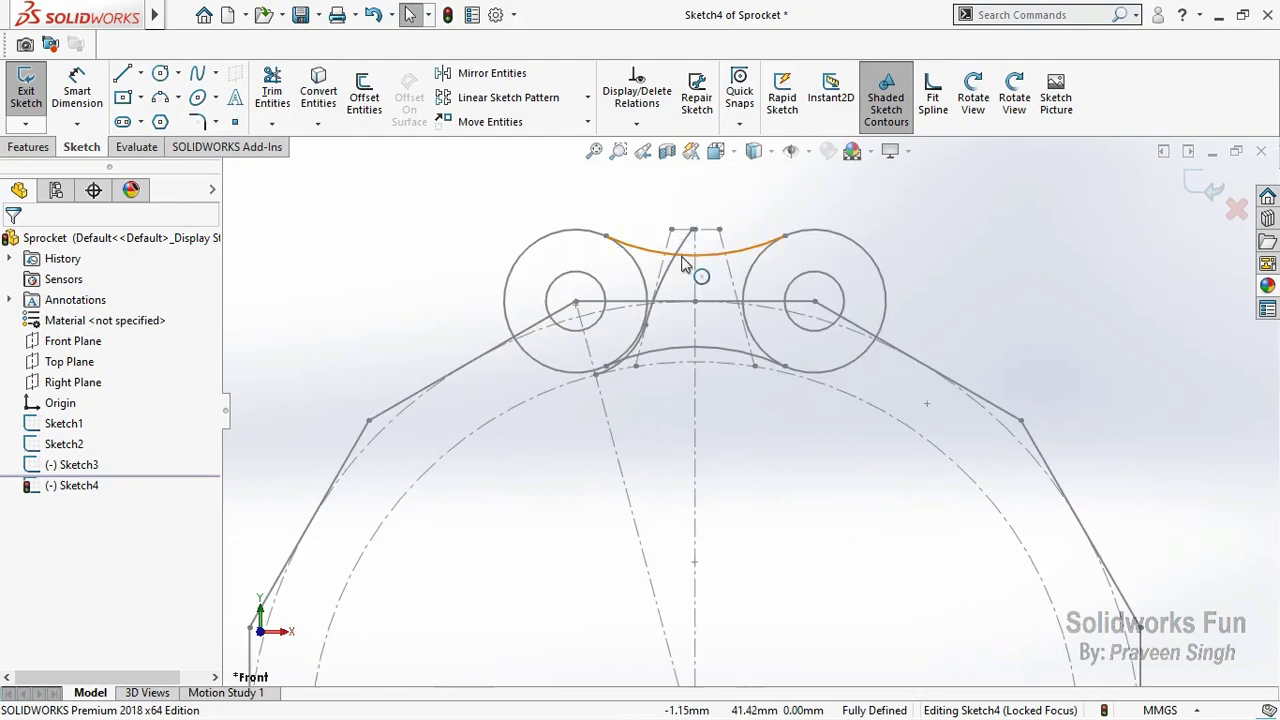
left_click(650, 300)
scroll(657, 340, "down", 4)
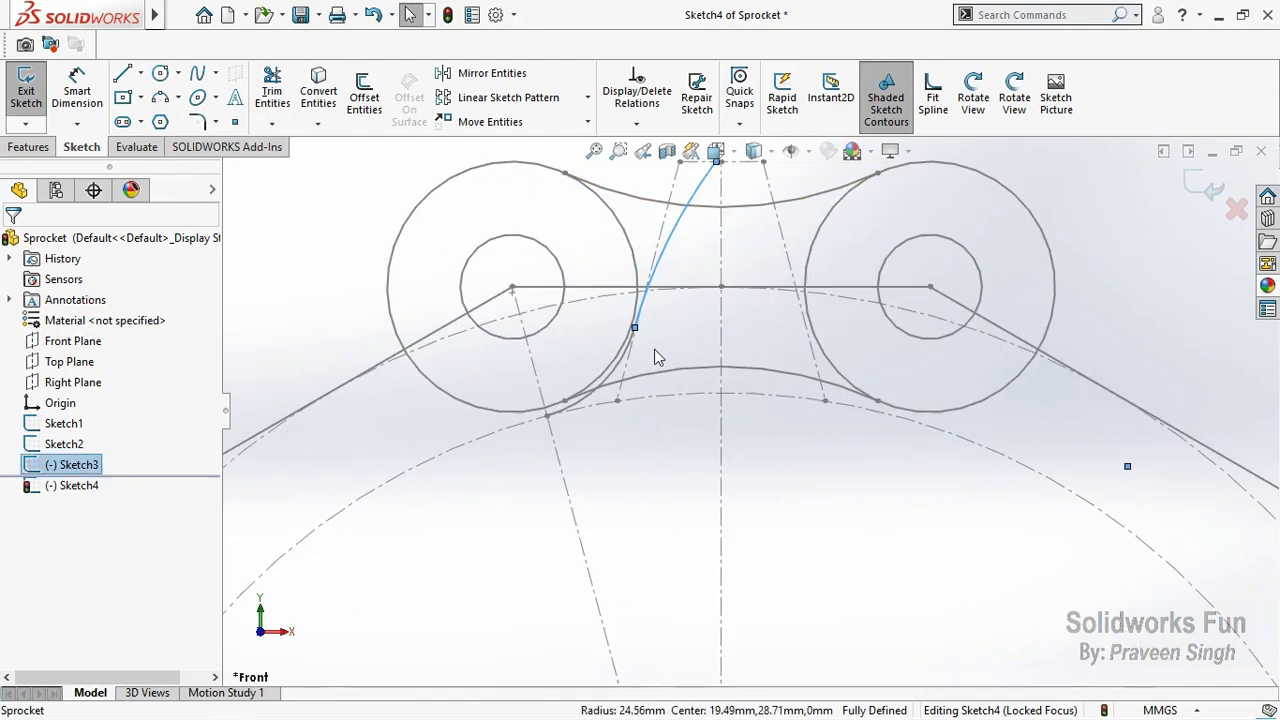
left_click(608, 375, "ctrl")
scroll(751, 446, "up", 2)
scroll(751, 446, "up", 2)
left_click(318, 90)
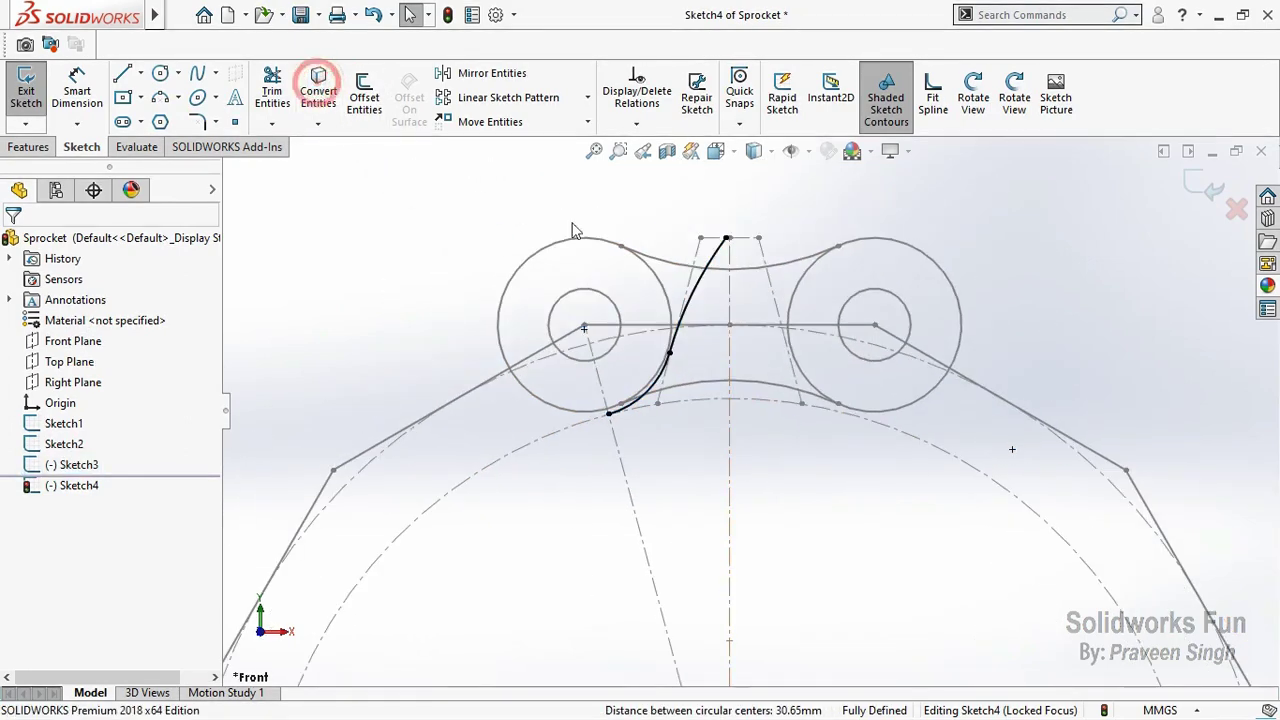
scroll(877, 545, "up", 1)
scroll(878, 548, "up", 1)
scroll(884, 556, "up", 1)
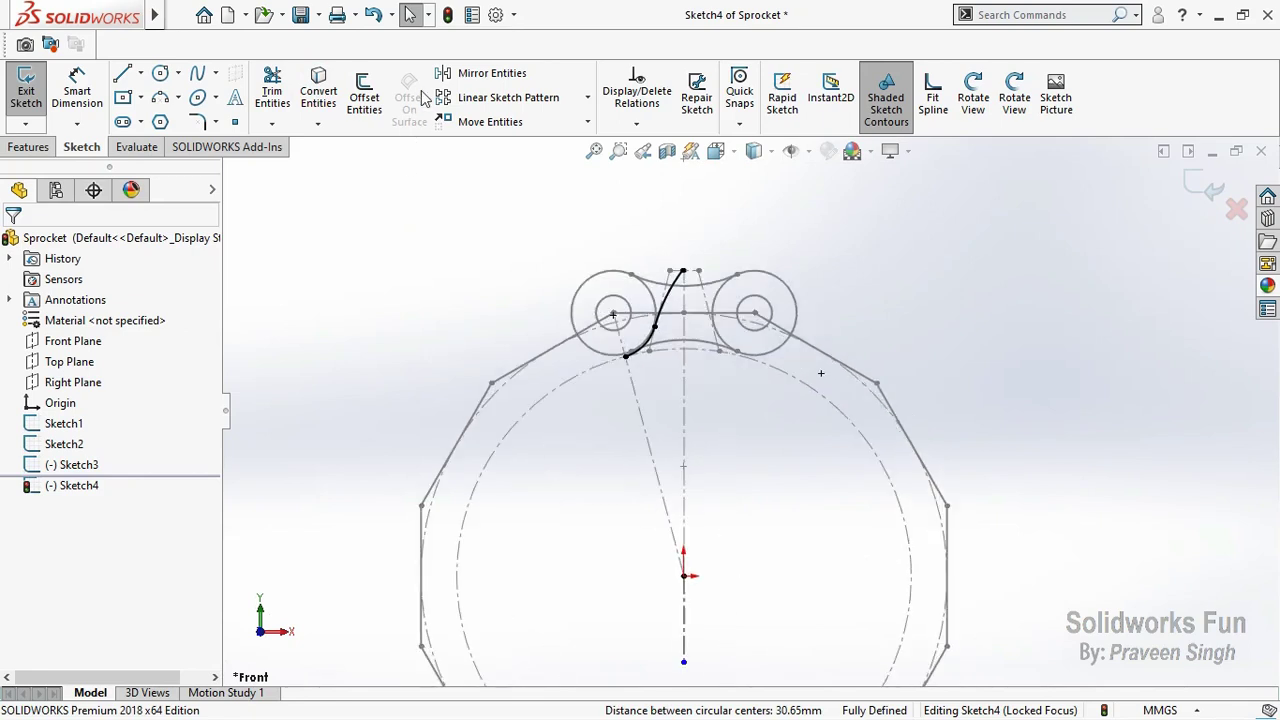
Step: Mirror both flank arcs across the vertical centreline
left_click(491, 73)
left_click_drag(550, 216, 734, 376)
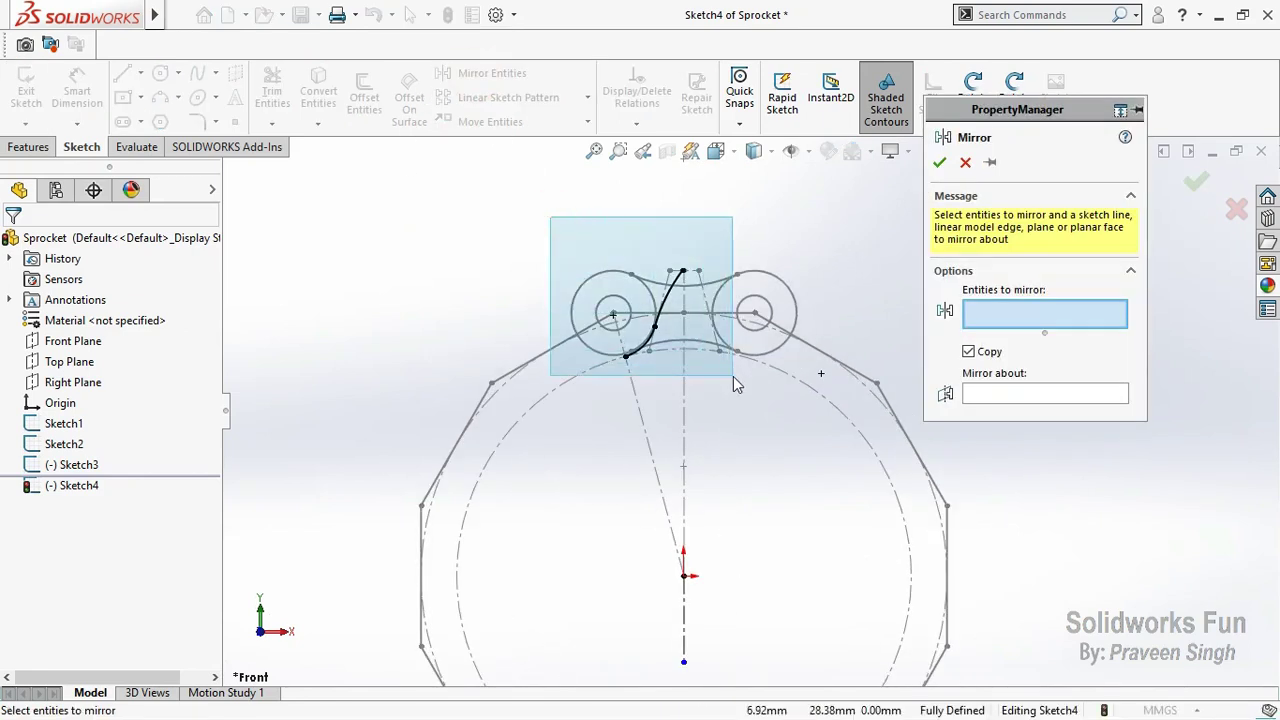
left_click(993, 407)
left_click(681, 607)
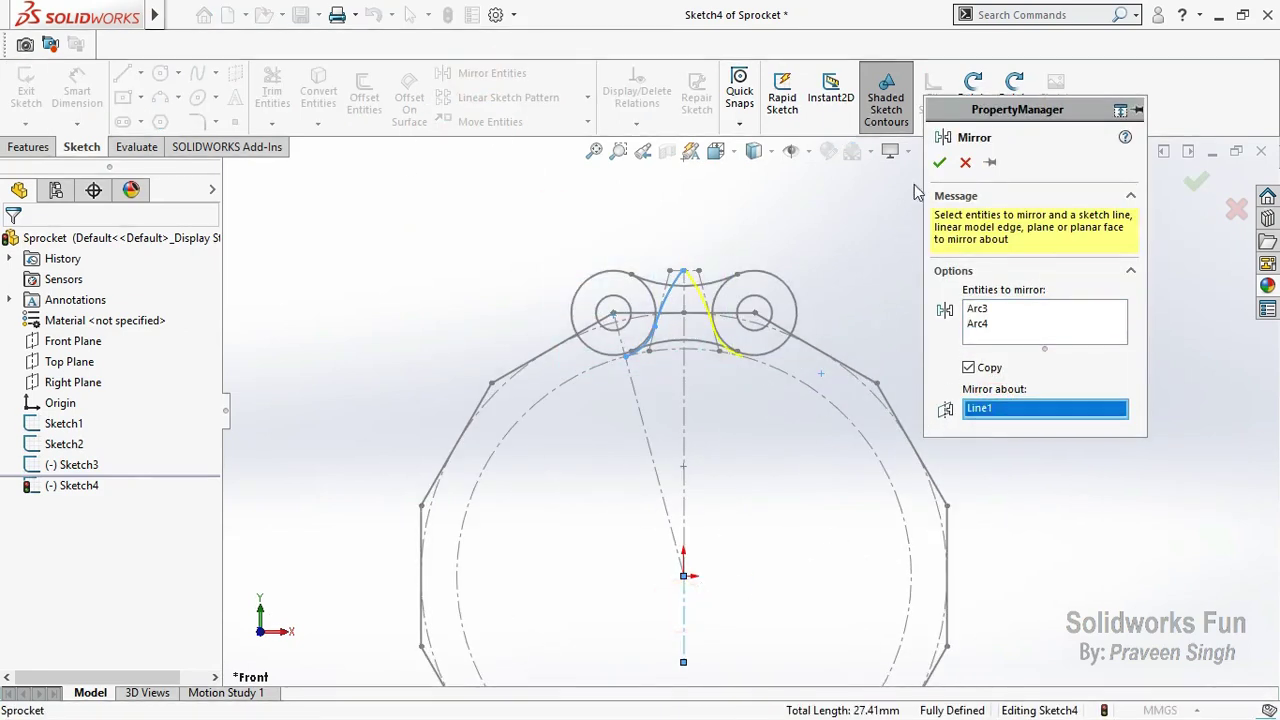
left_click(940, 165)
scroll(695, 290, "down", 3)
scroll(697, 300, "down", 2)
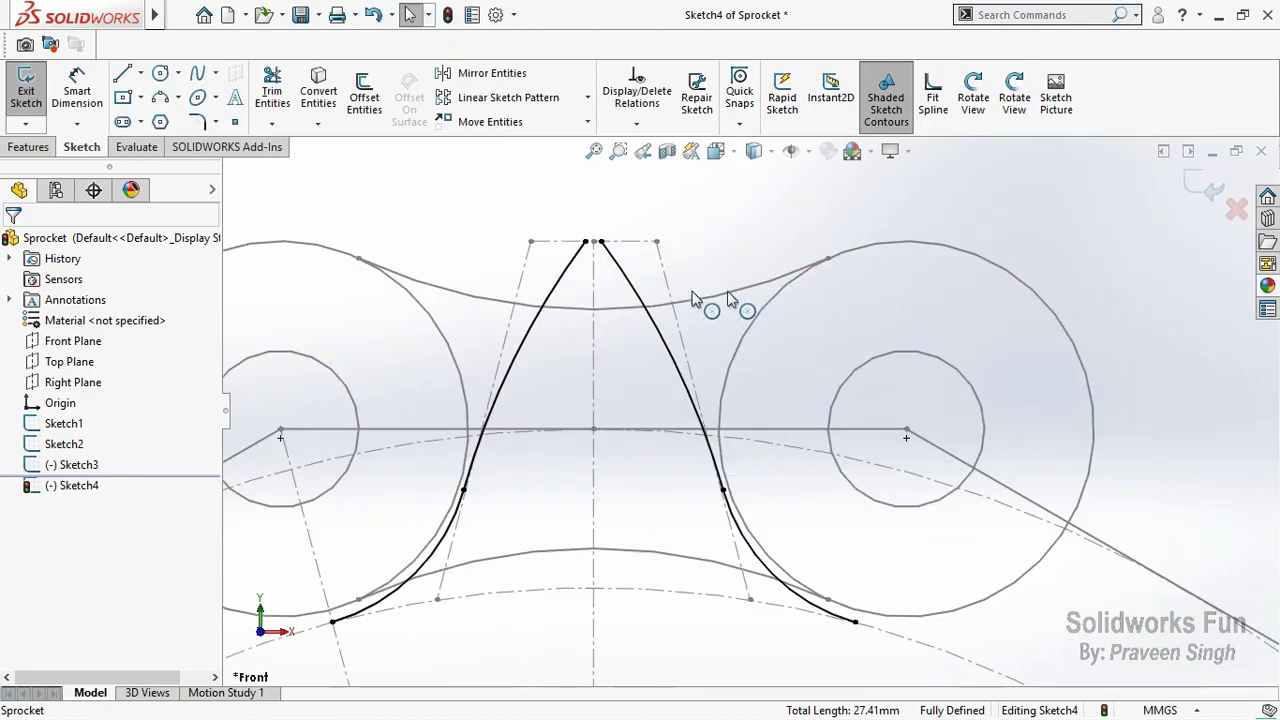
Step: Join the two arc tips with a short line and select the root circle from Sketch1
left_click(125, 74)
left_click(600, 242)
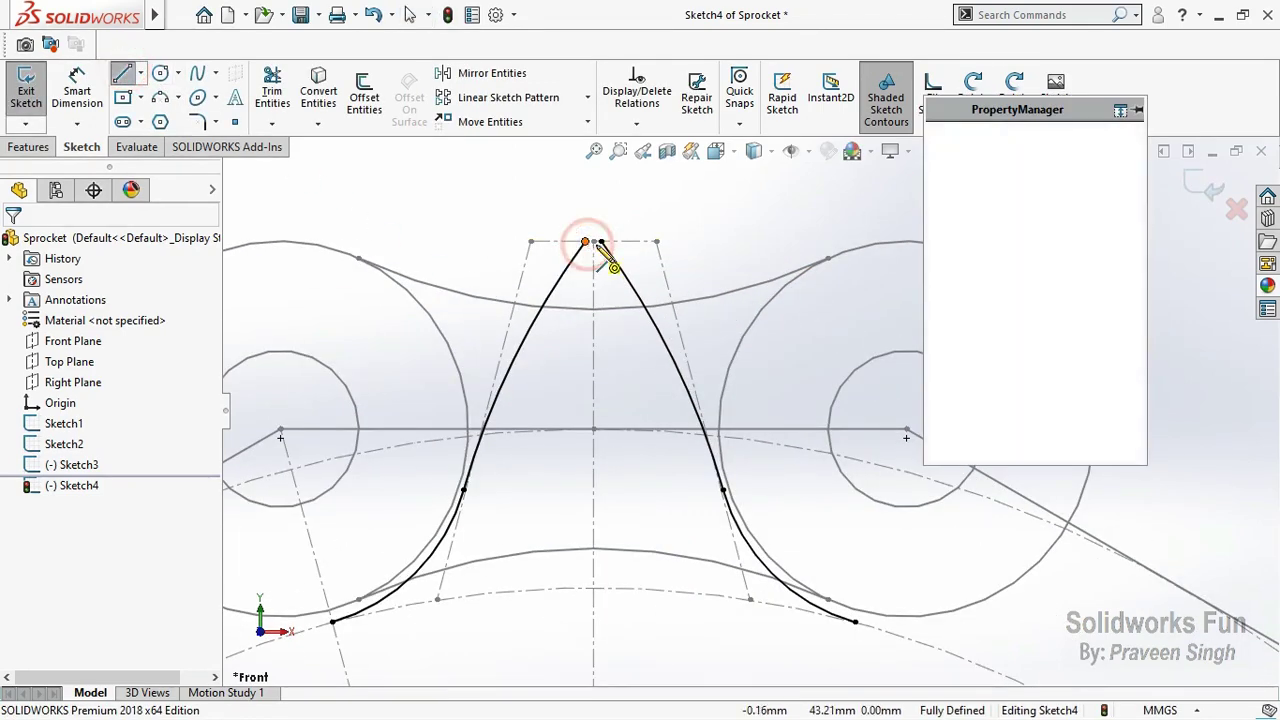
left_click(600, 244)
key("Escape")
scroll(778, 525, "up", 2)
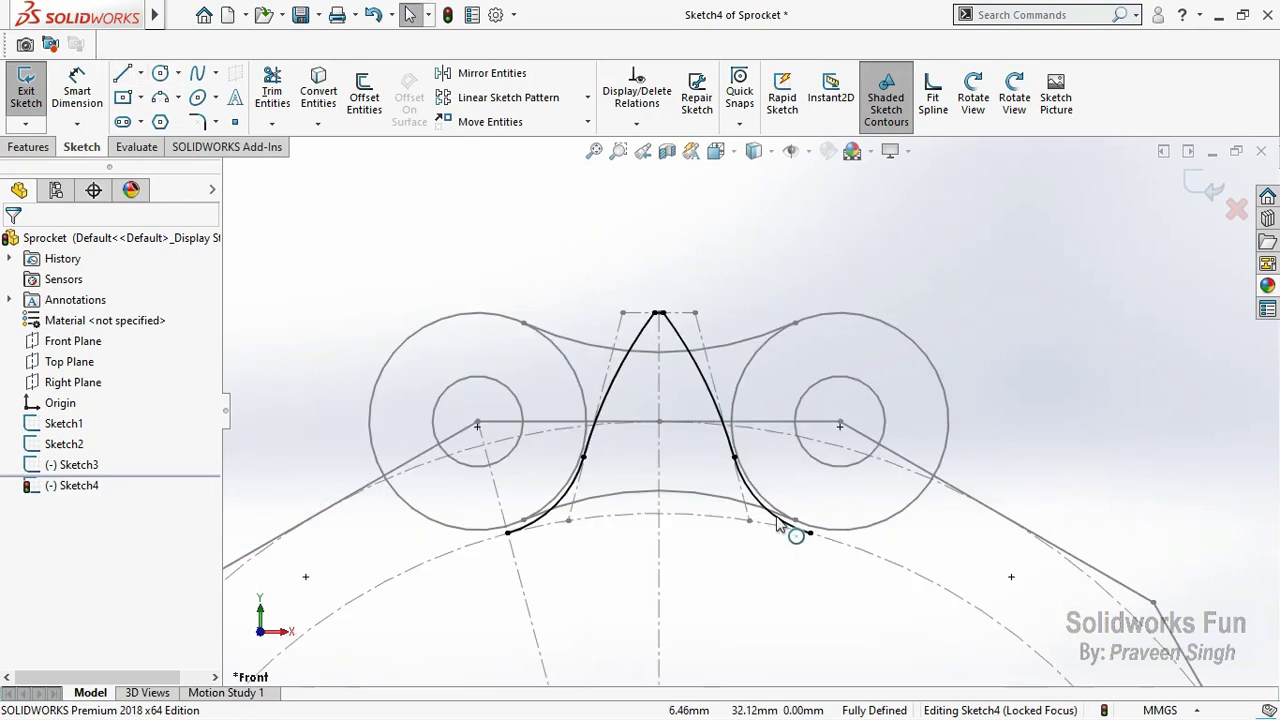
left_click(710, 519)
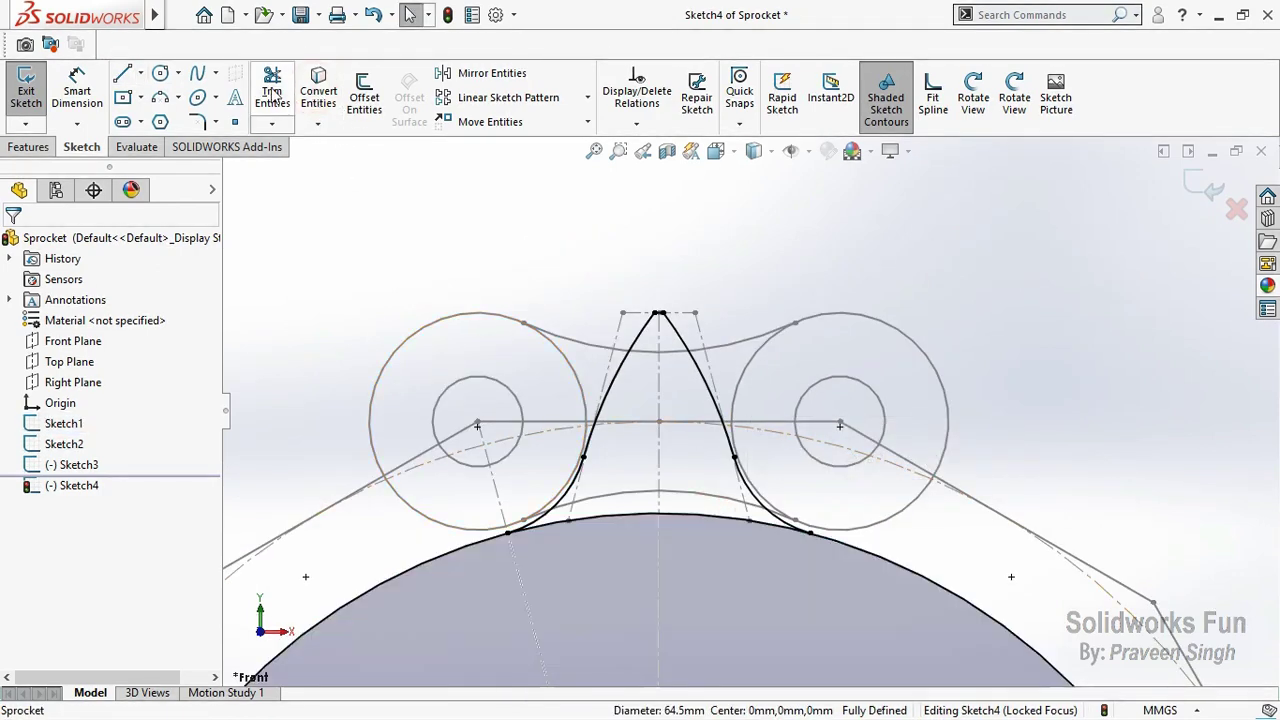
Step: Trim away the excess root circle to leave a closed single-tooth outline
left_click(272, 90)
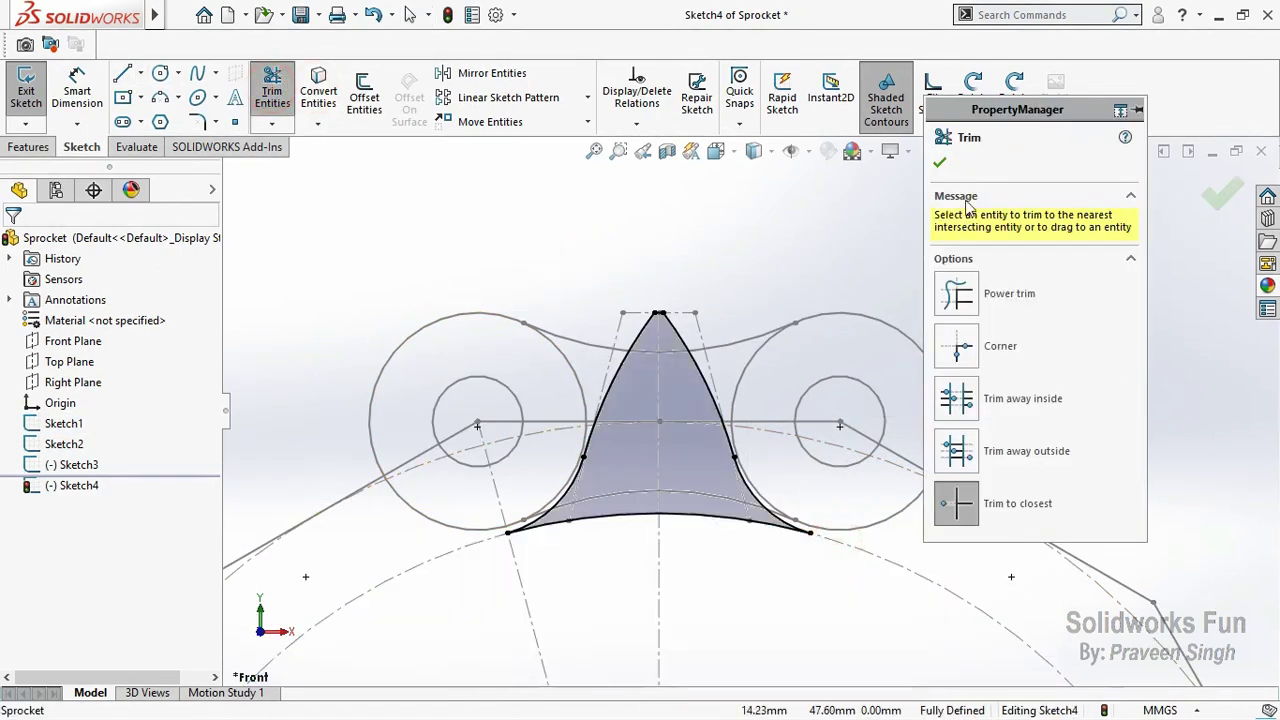
left_click(950, 161)
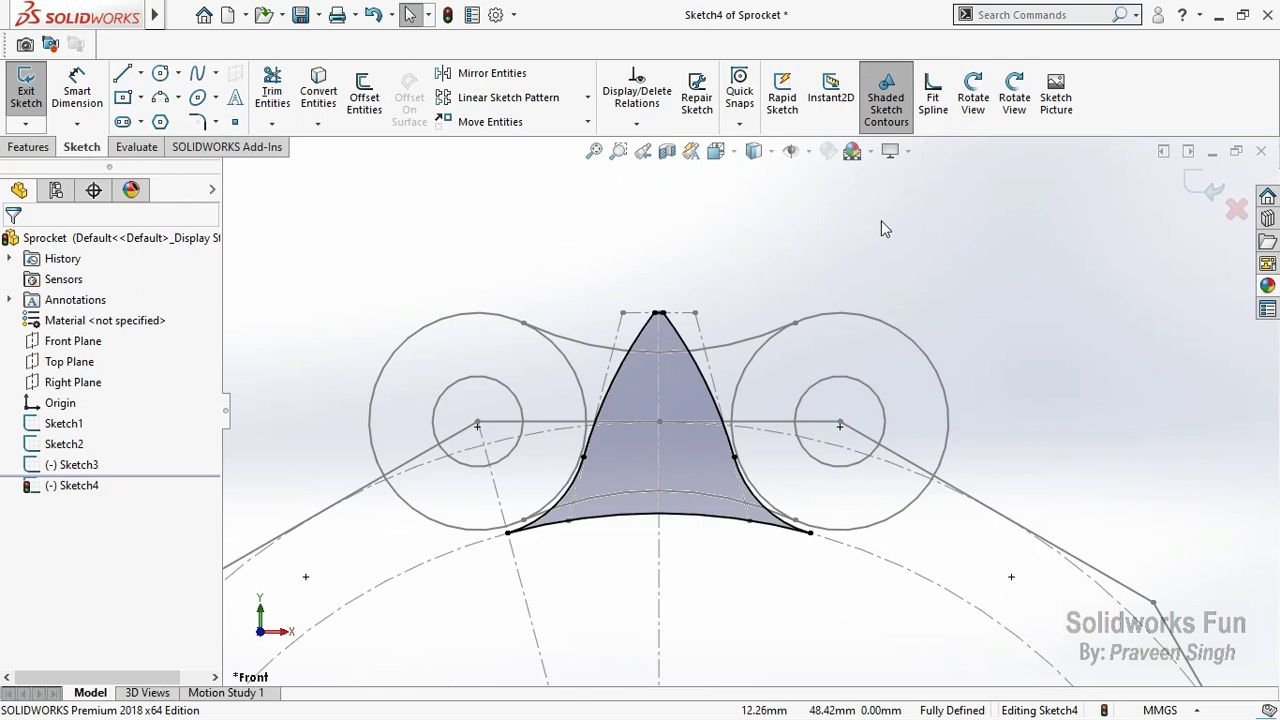
left_click(28, 147)
Step: Extrude the tooth profile blind 2.00 mm in both directions as Boss-Extrude1
left_click(33, 95)
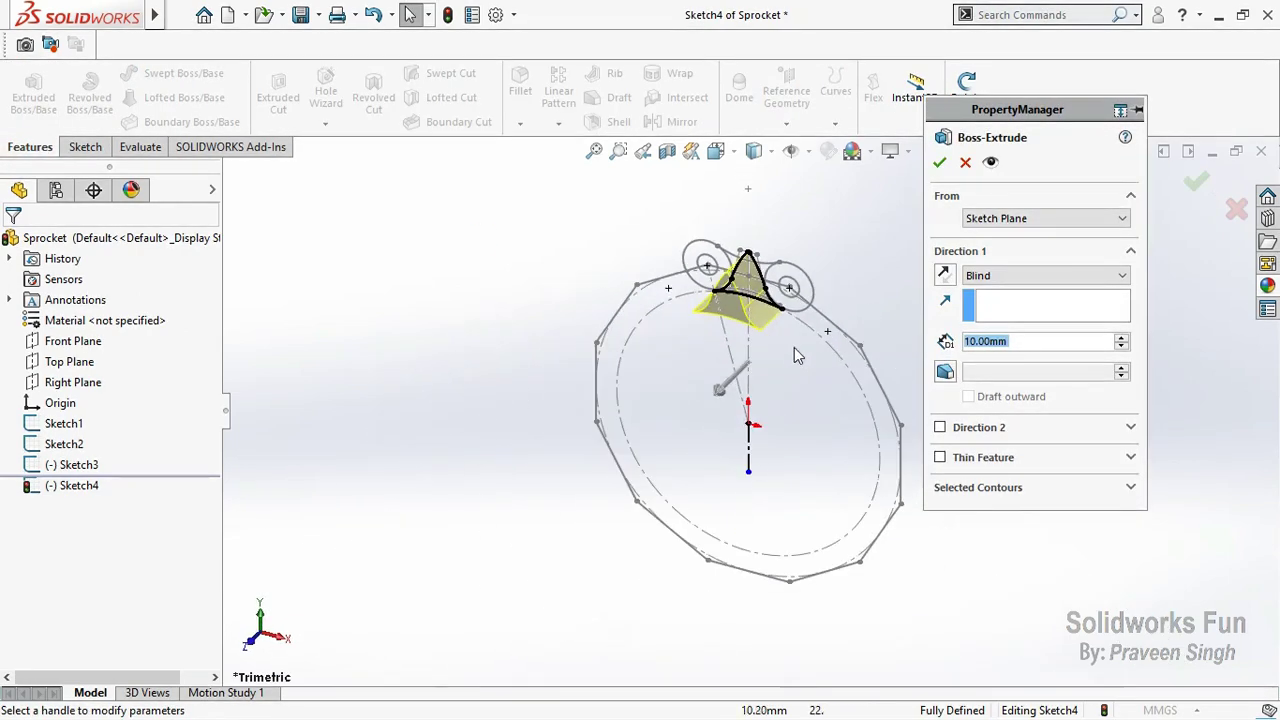
scroll(788, 275, "down", 3)
scroll(788, 275, "down", 2)
type("2")
left_click(1046, 160)
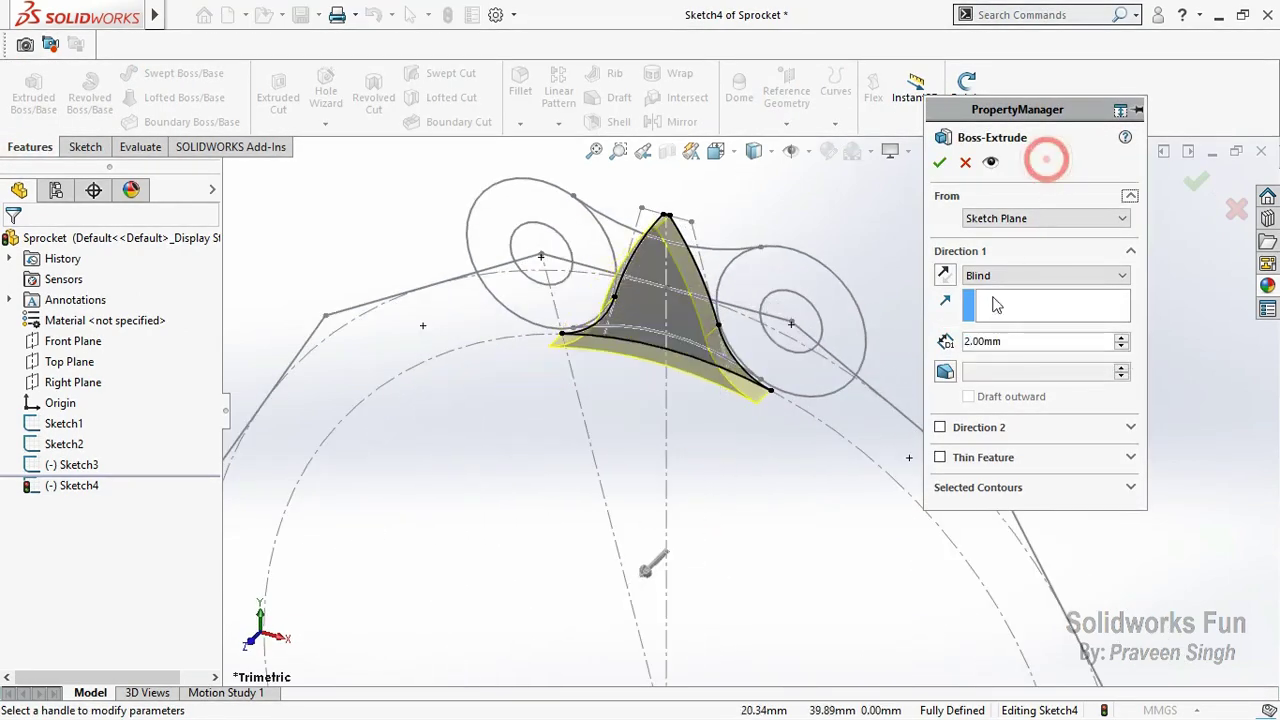
left_click(940, 427)
left_click(1034, 162)
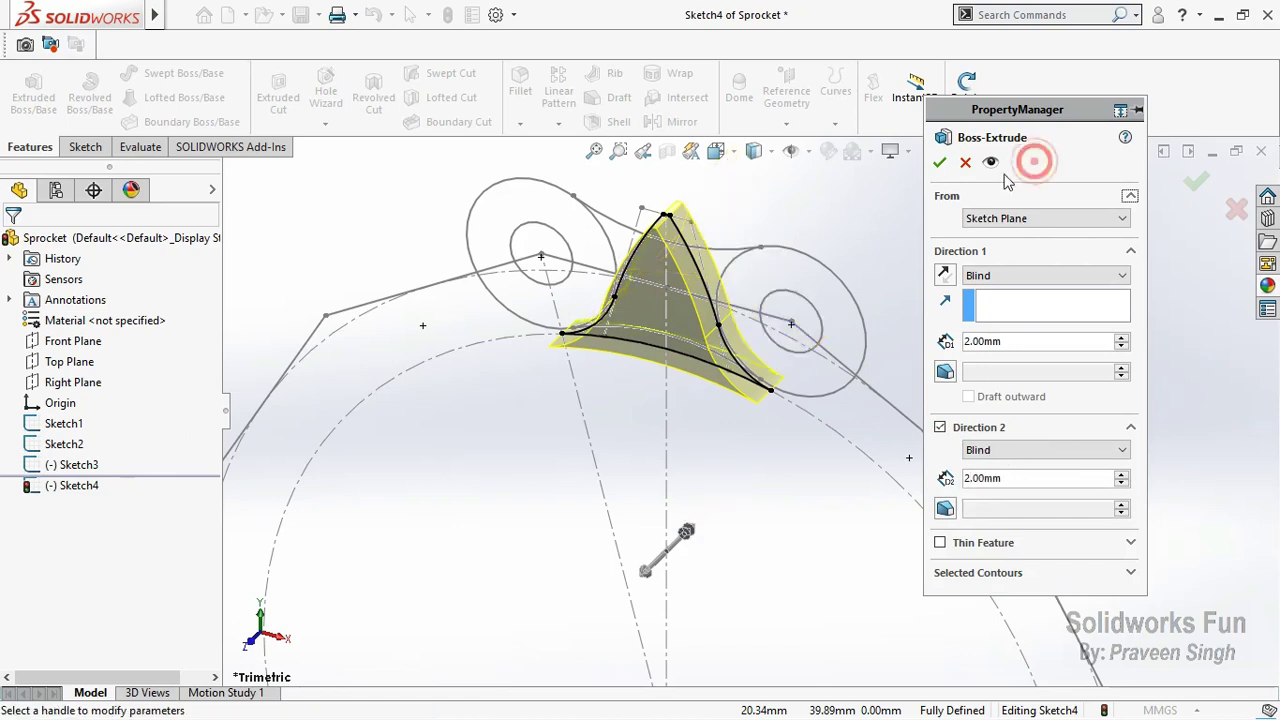
left_click(940, 163)
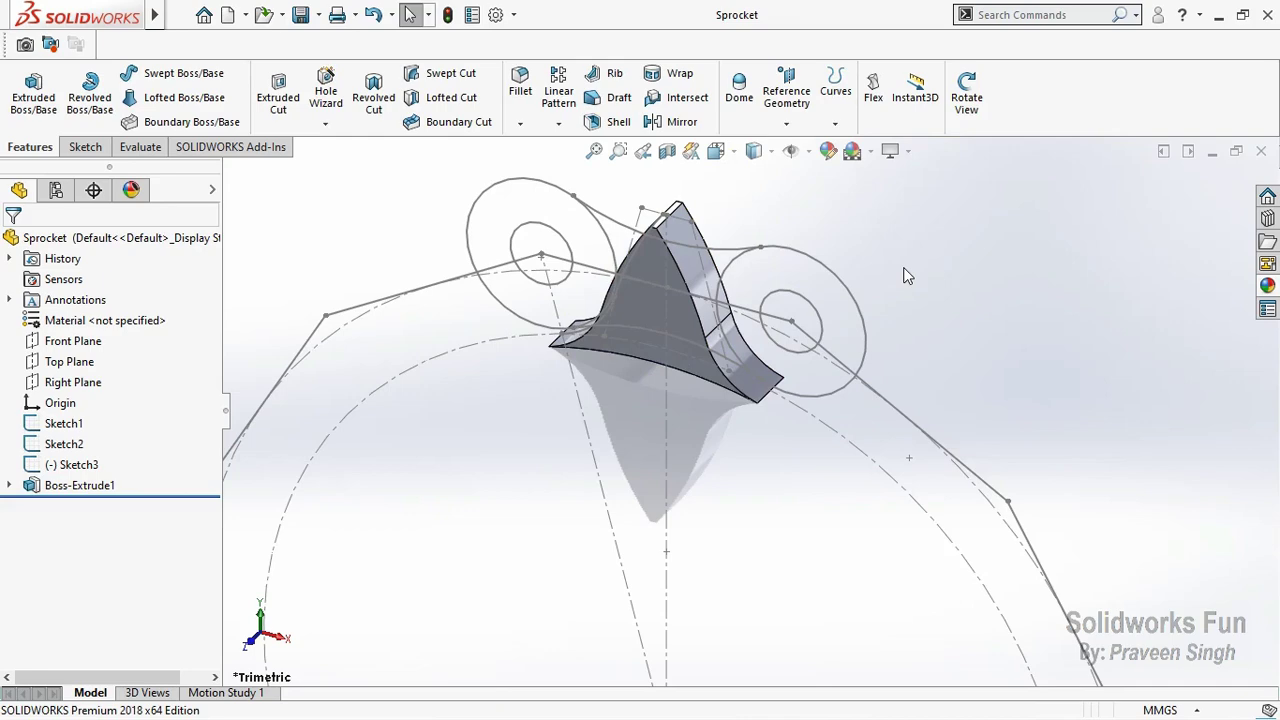
left_click(72, 382)
Step: Start a Right Plane sketch and draw a 3-point arc from the part's bottom-left corner to its top edge
left_click(110, 348)
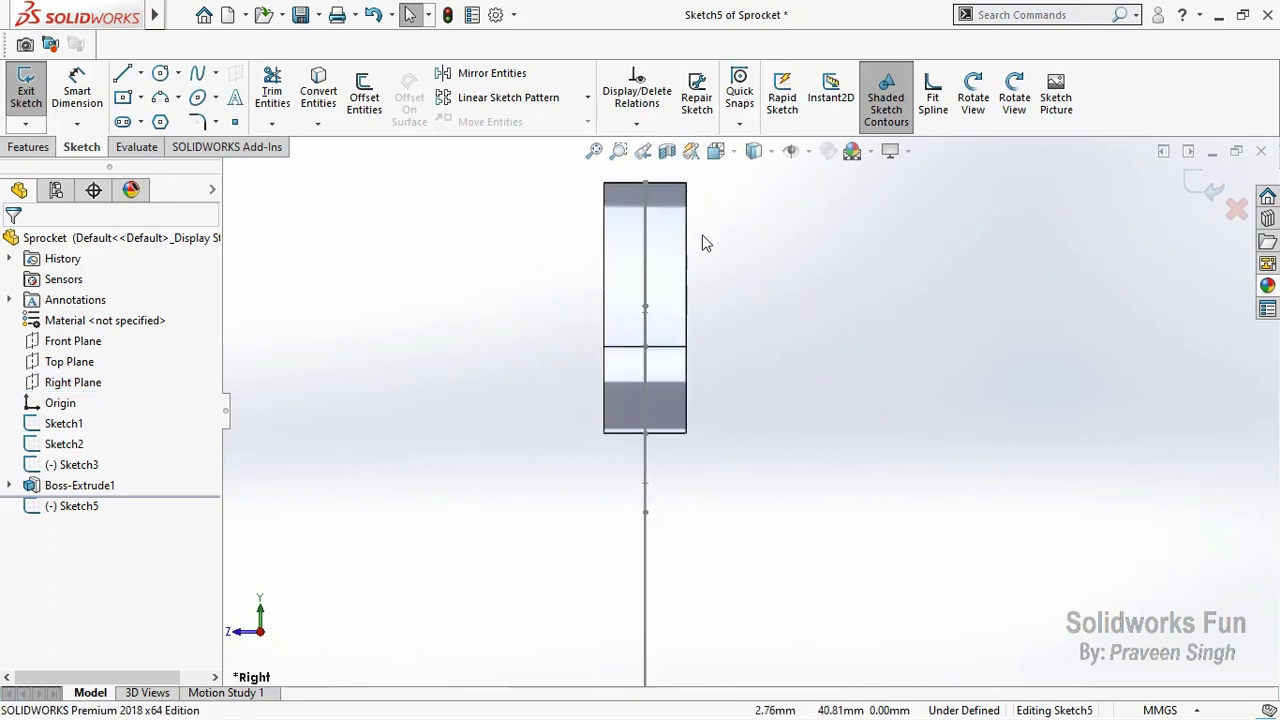
scroll(698, 181, "down", 3)
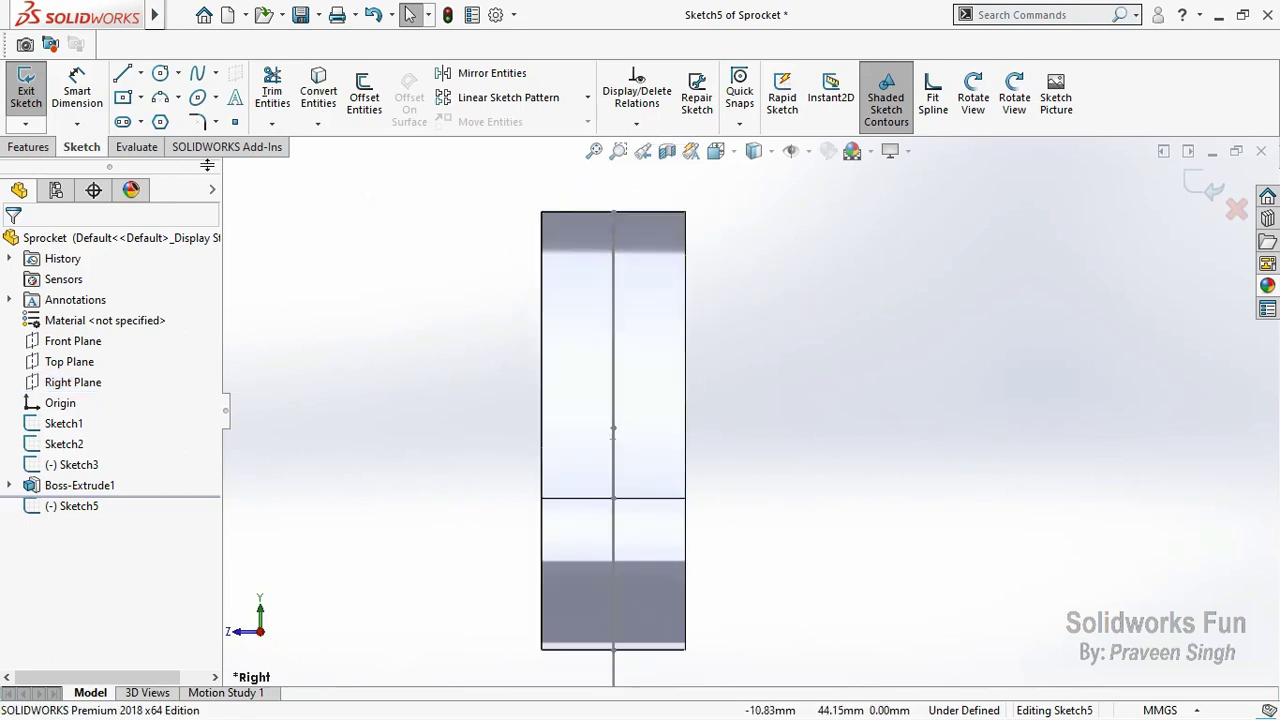
left_click(171, 104)
left_click(541, 497)
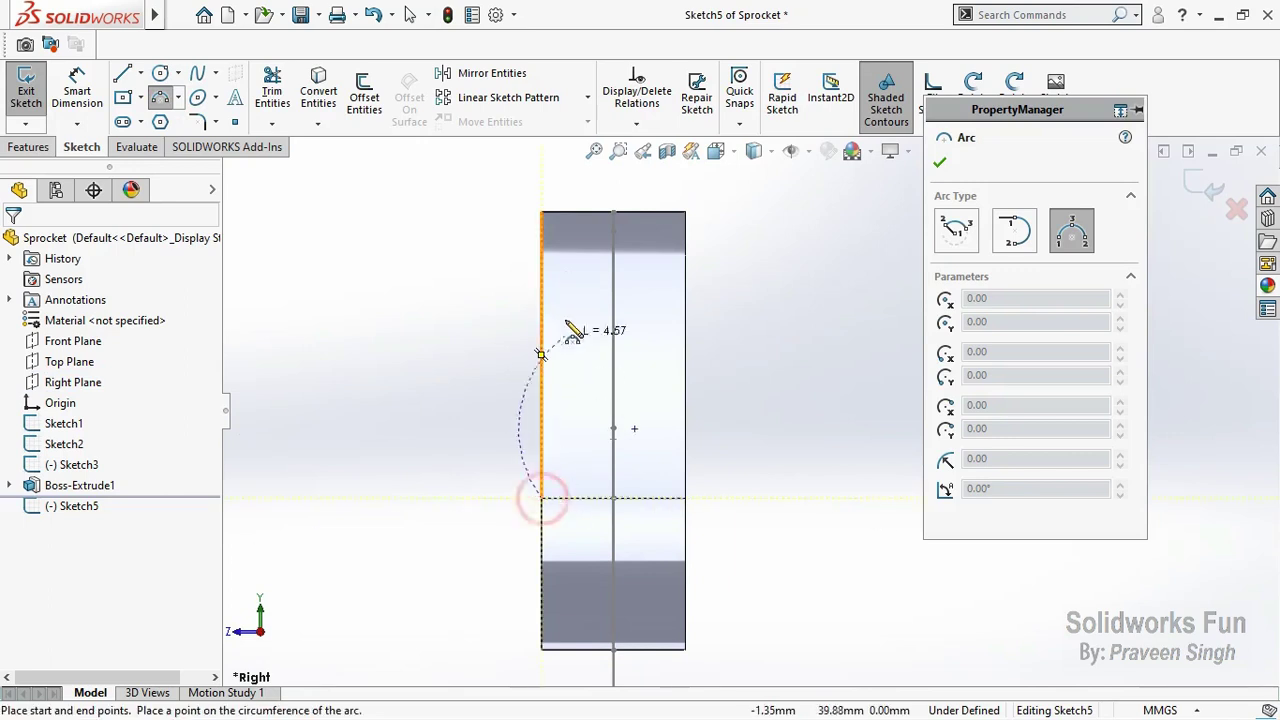
left_click(584, 213)
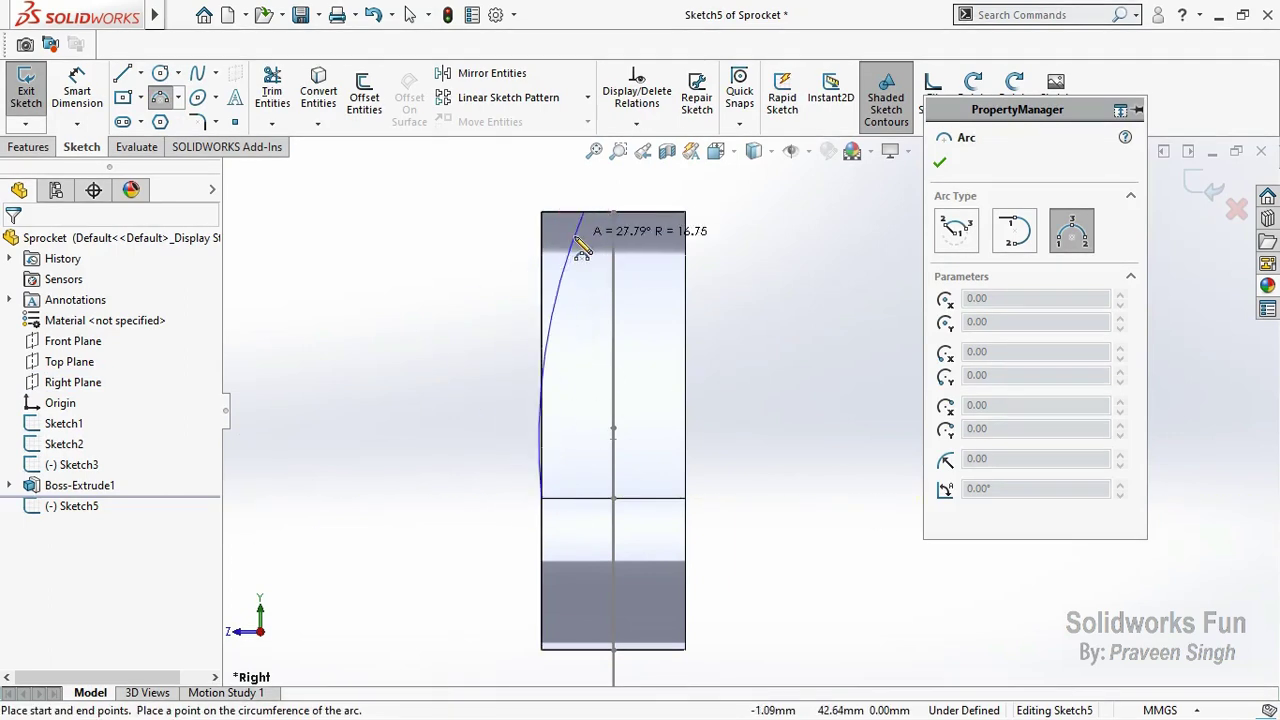
left_click(575, 235)
key("Escape")
left_click(421, 256)
Step: Add a vertical centreline down from the middle of the base line
left_click(140, 73)
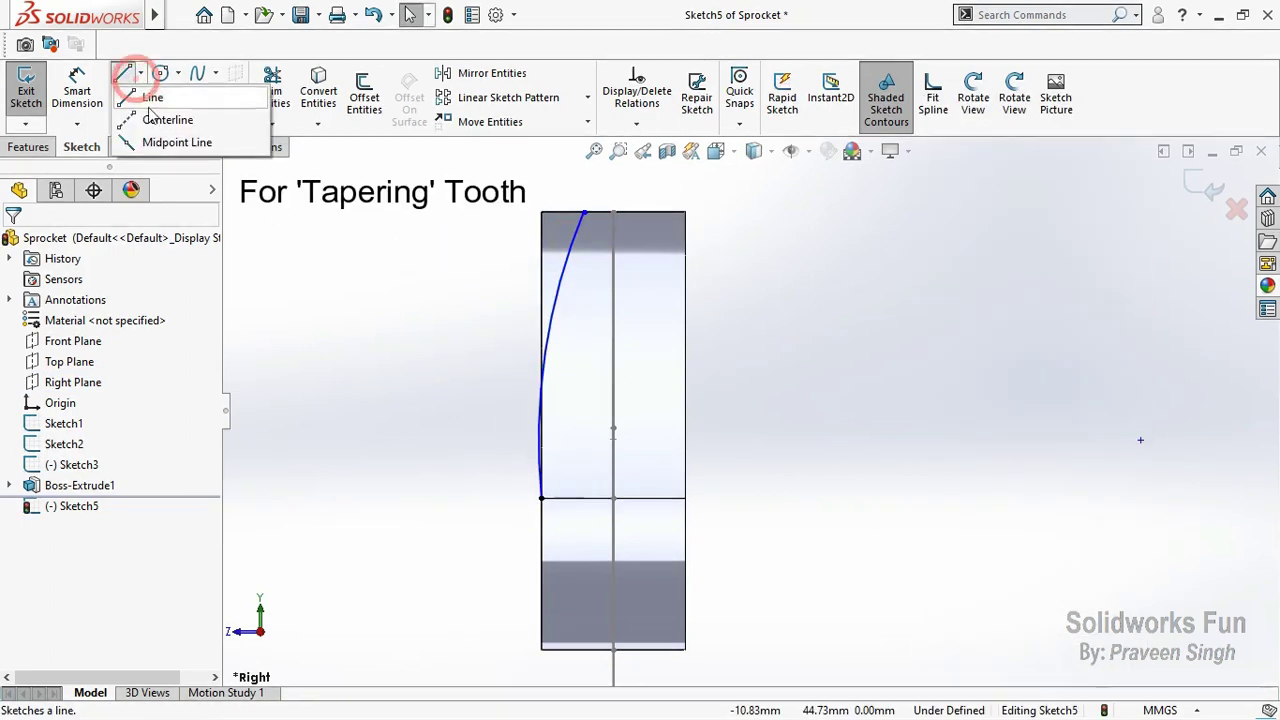
left_click(171, 120)
left_click(613, 497)
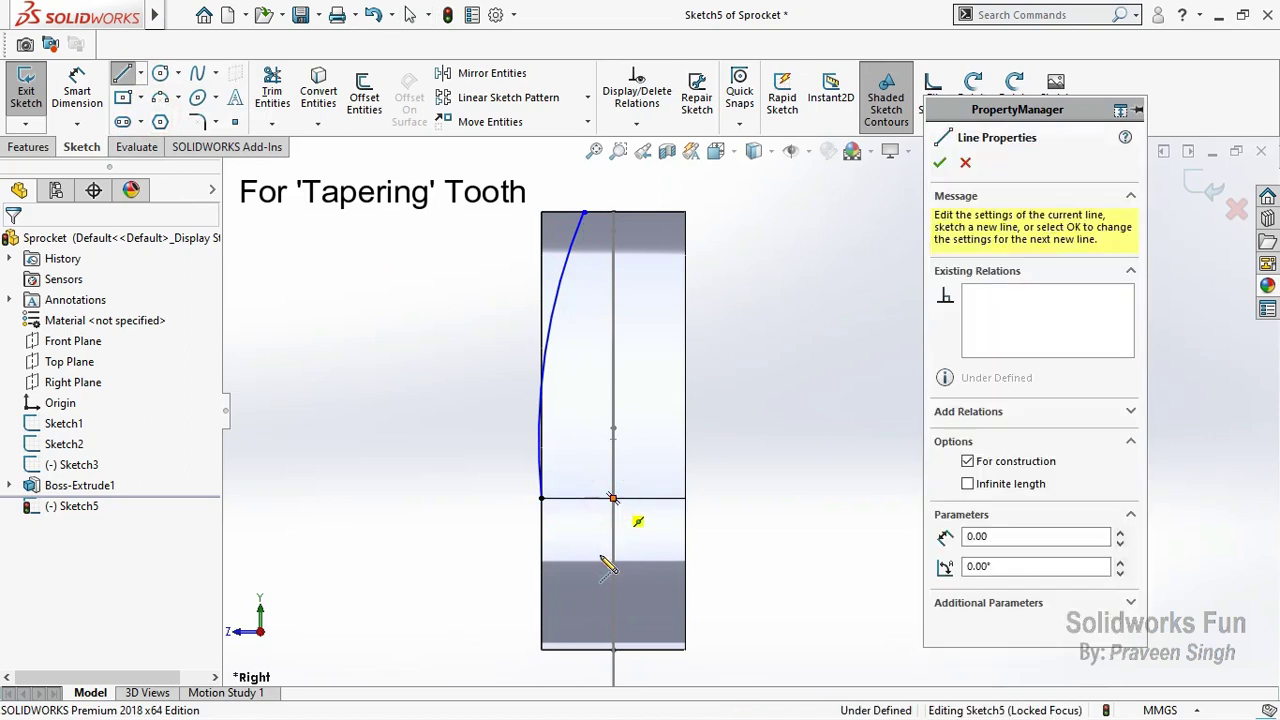
left_click(613, 560)
key("Escape")
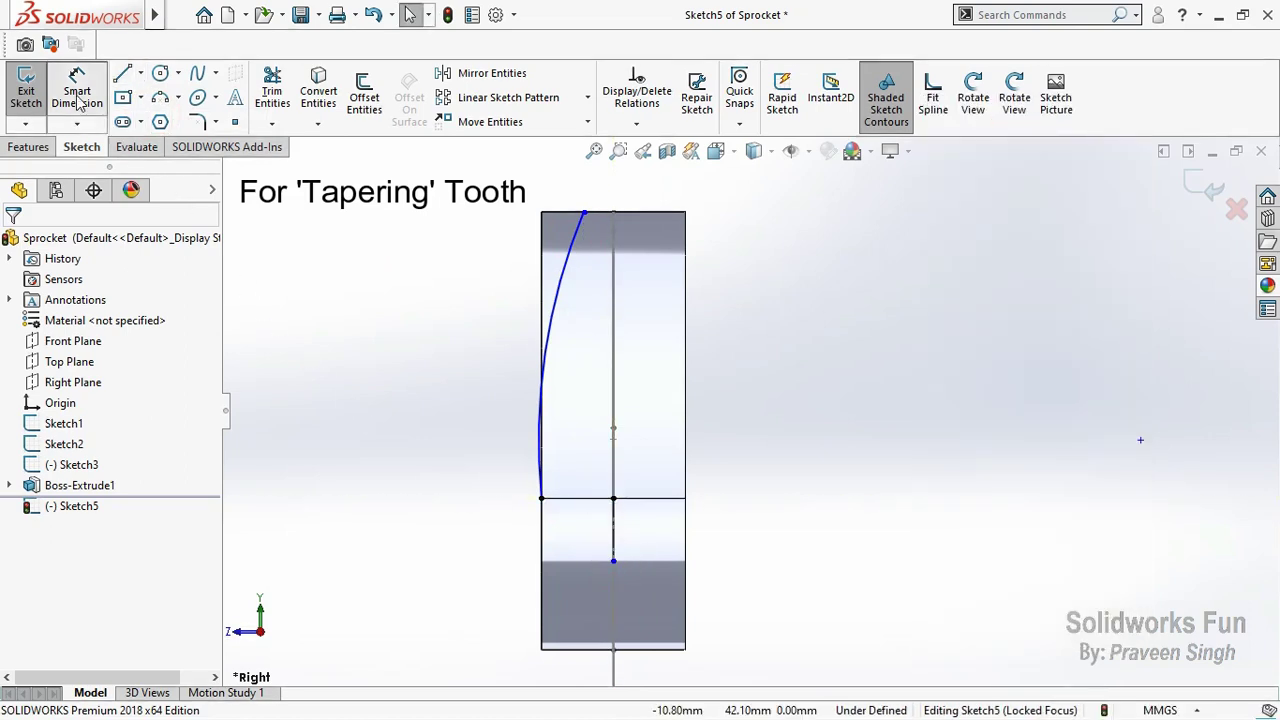
Step: Dimension the arc's top endpoint 0.25 from the centreline
left_click(77, 90)
left_click(585, 214)
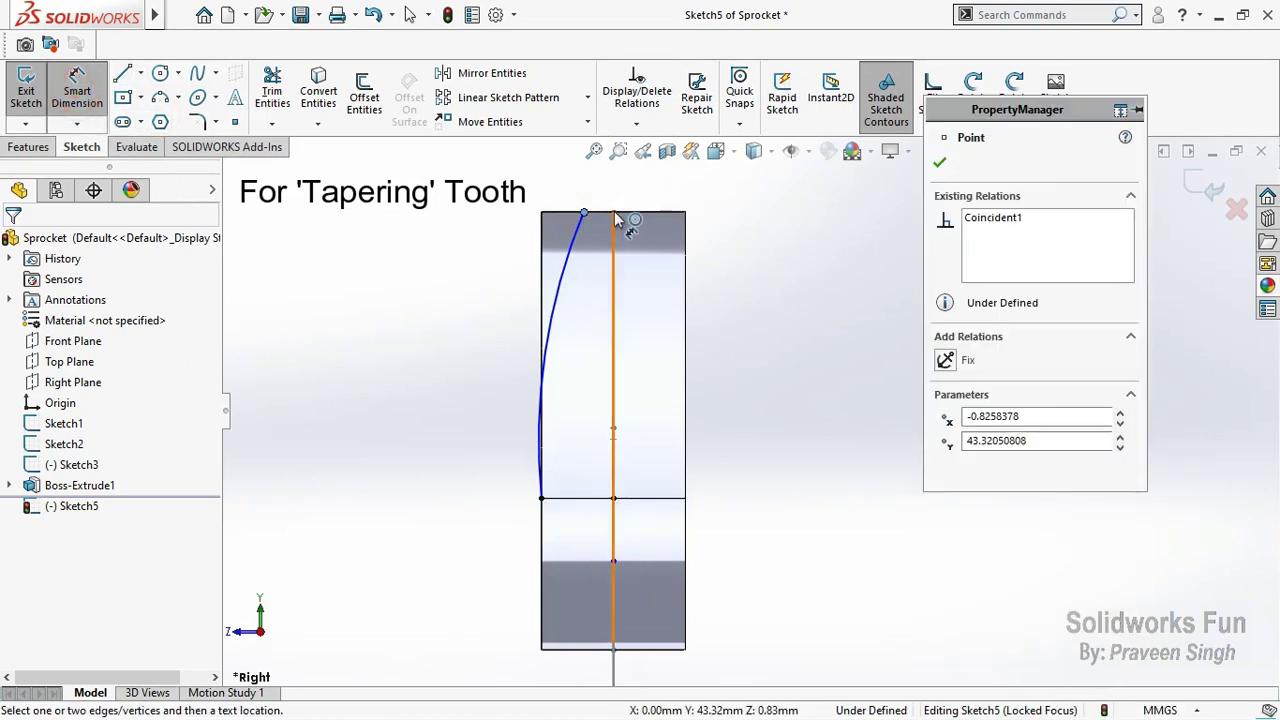
left_click(614, 232)
left_click(560, 190)
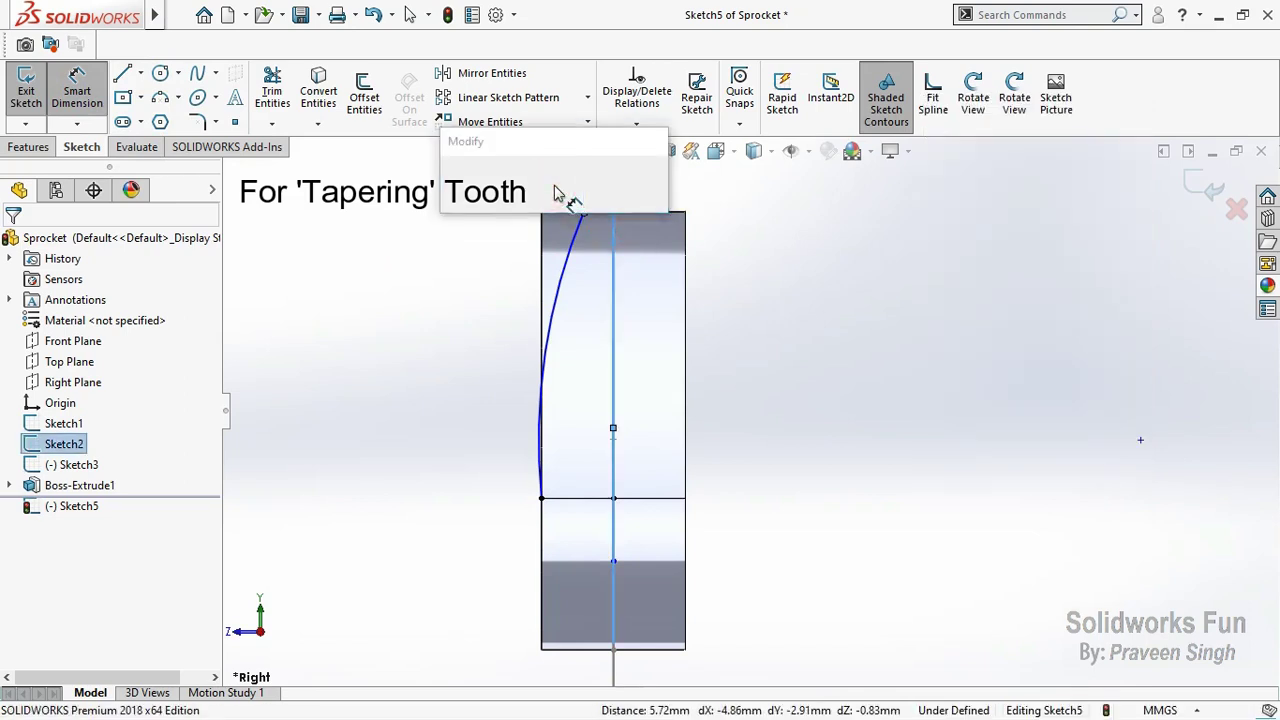
type("25")
left_click(452, 180)
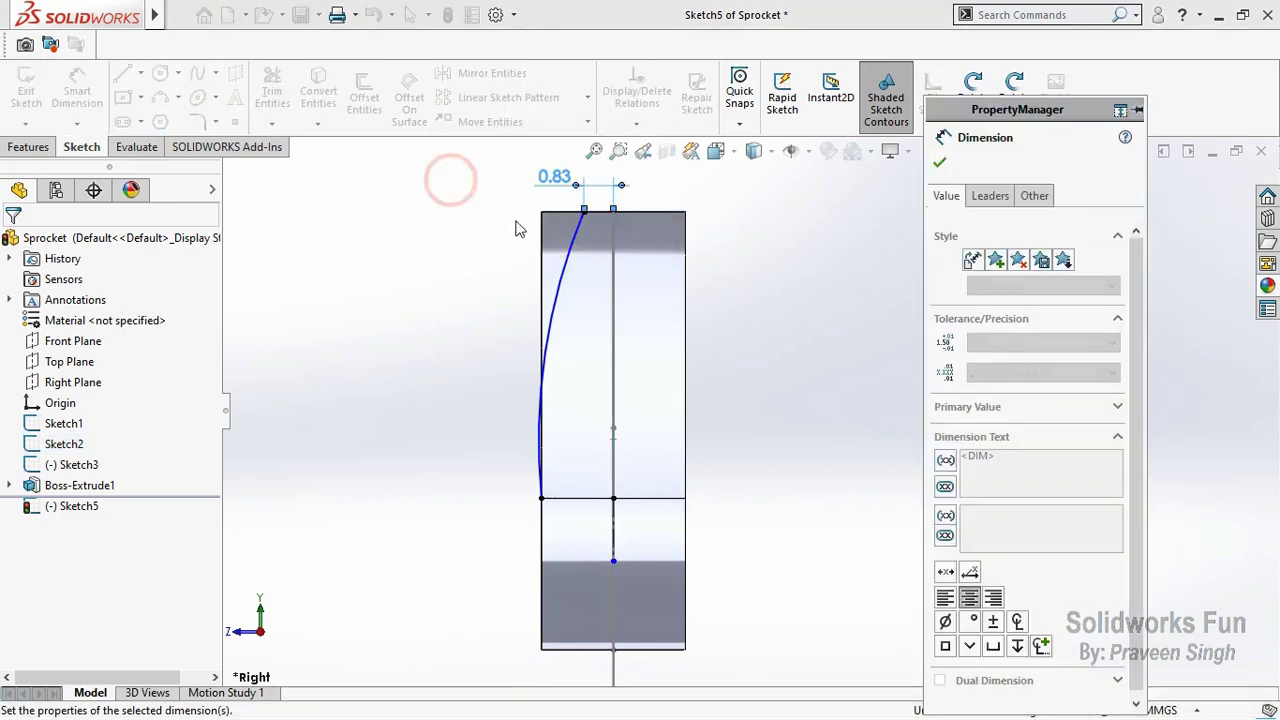
left_click(940, 162)
key("Escape")
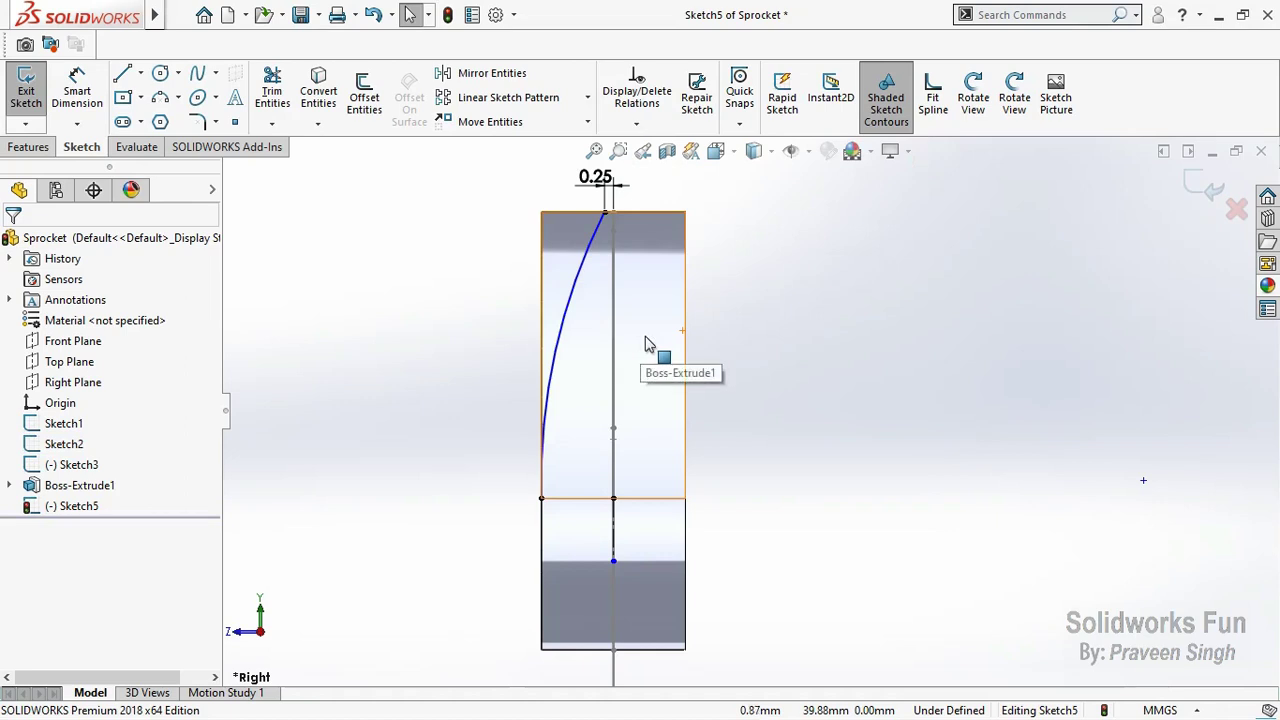
Step: Set the arc radius to R25
left_click(77, 90)
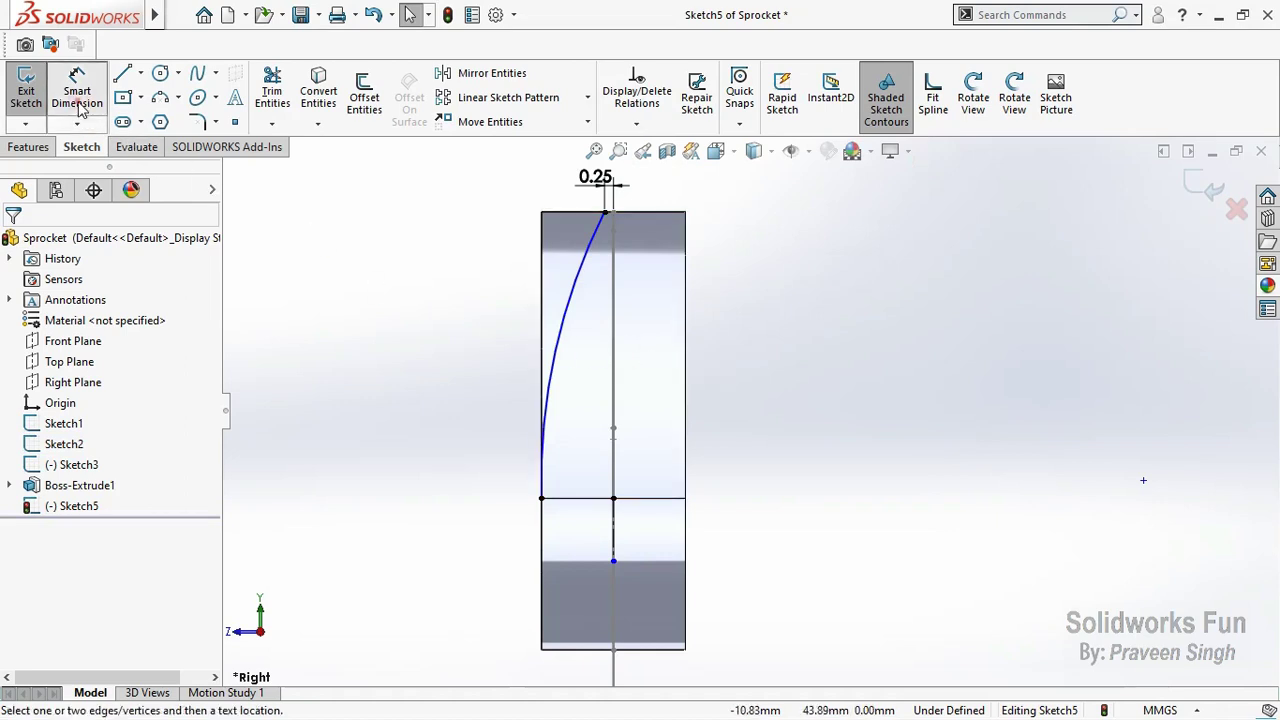
left_click(559, 366)
left_click(740, 415)
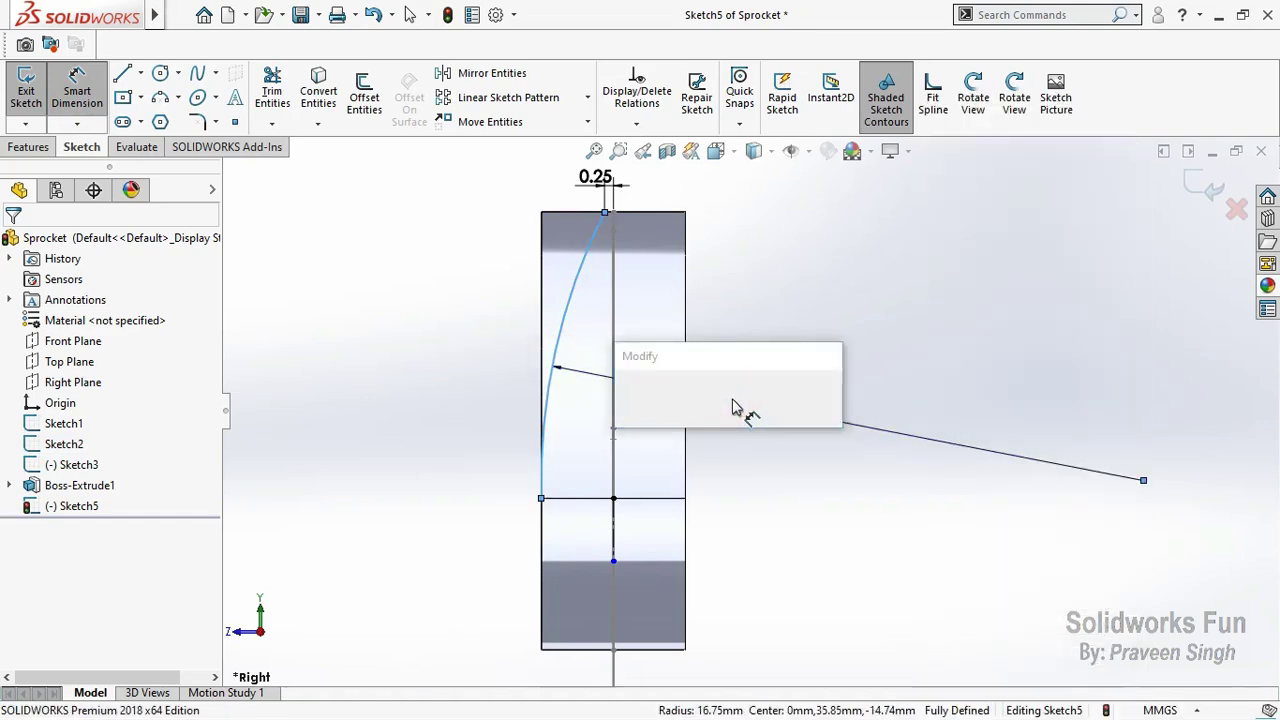
type("25")
key("Return")
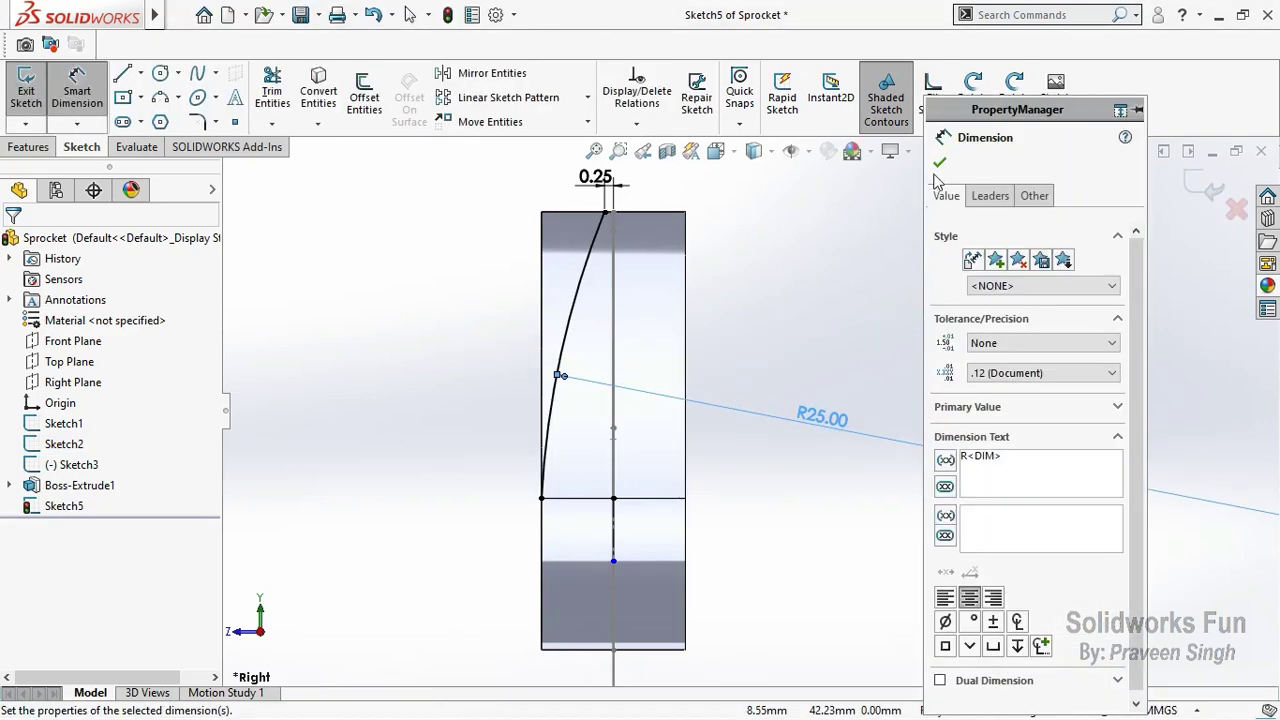
left_click(930, 165)
Step: Mirror the R25 arc about the vertical centreline
left_click(491, 73)
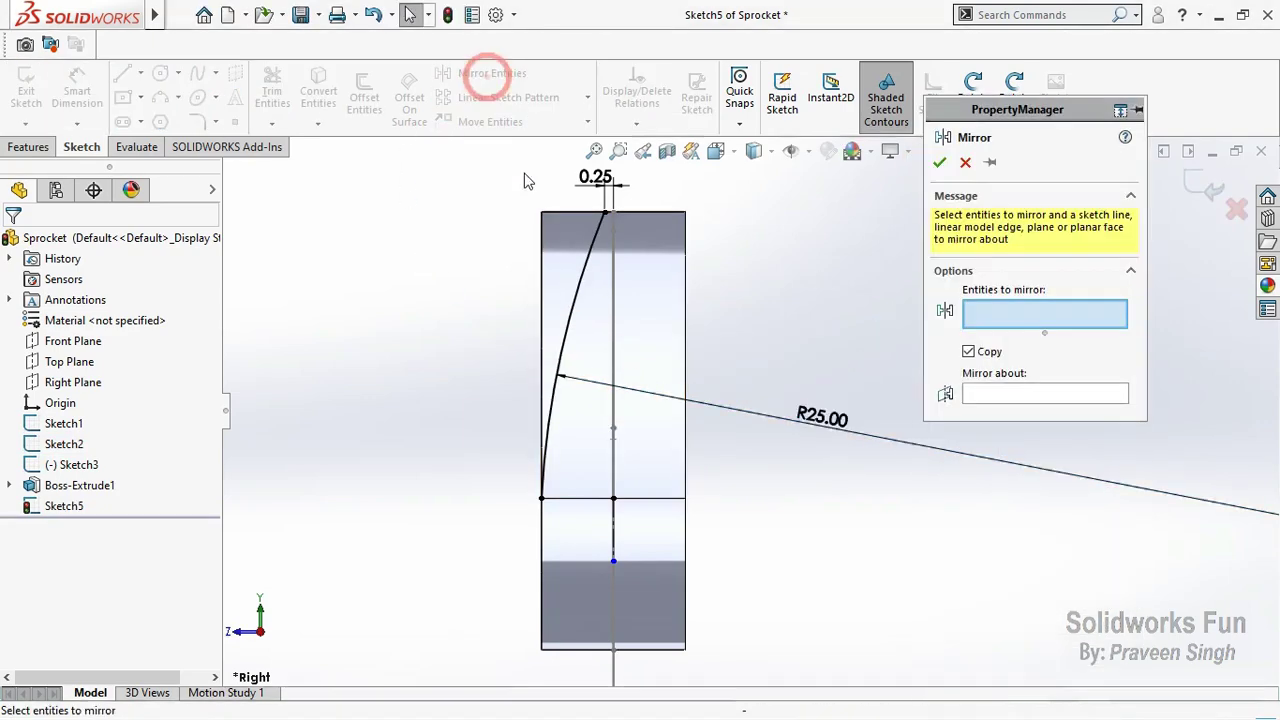
left_click(575, 303)
left_click(975, 393)
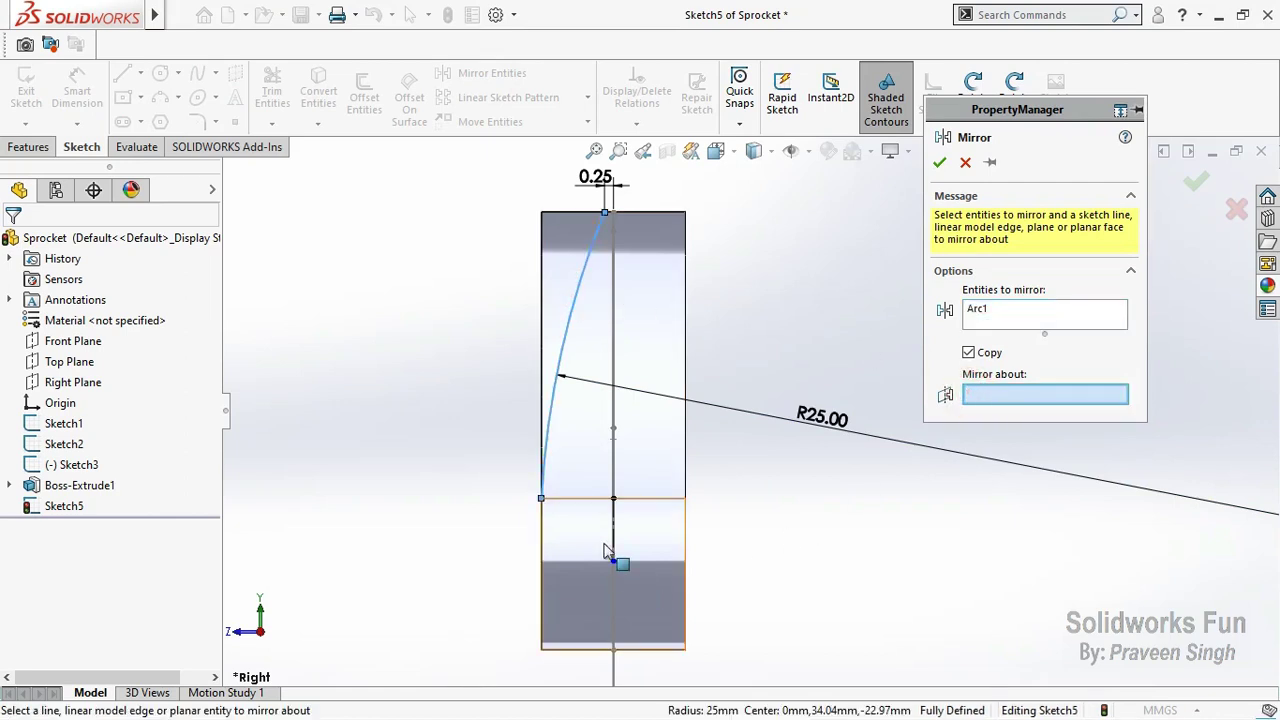
left_click(614, 545)
left_click(939, 162)
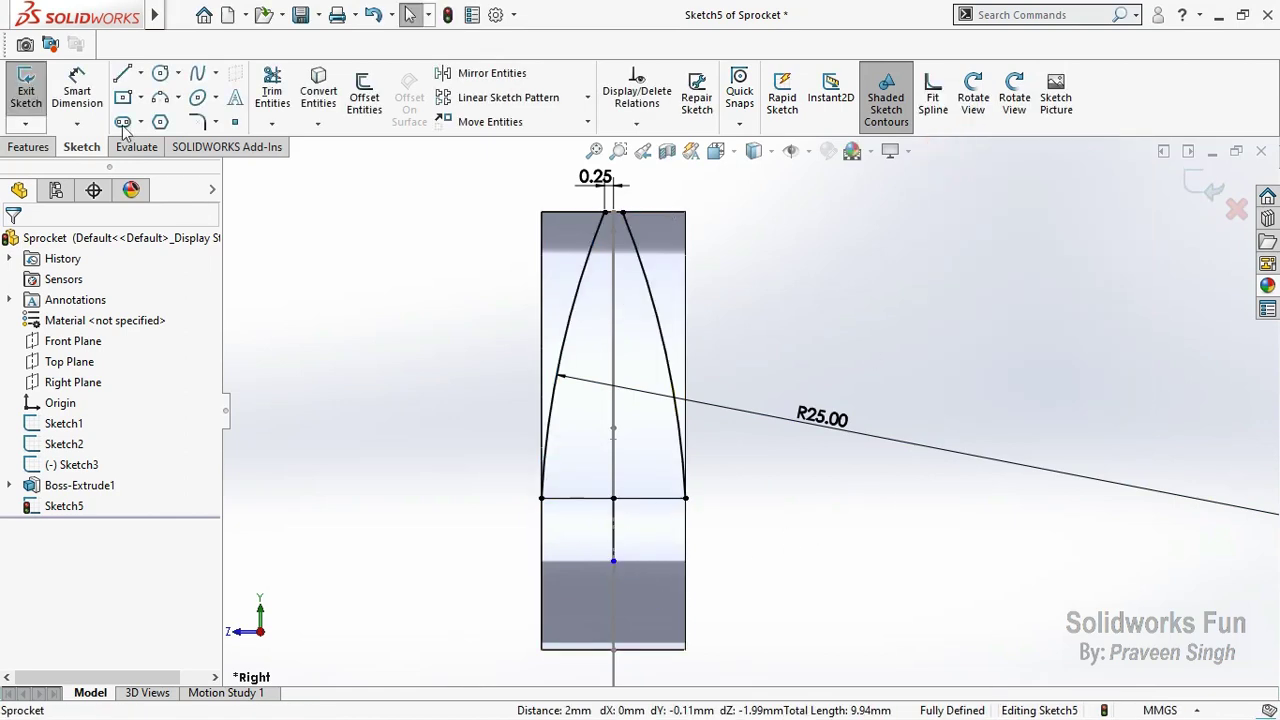
Step: Draw a line joining the tops of the two R25 tip arcs
left_click(121, 76)
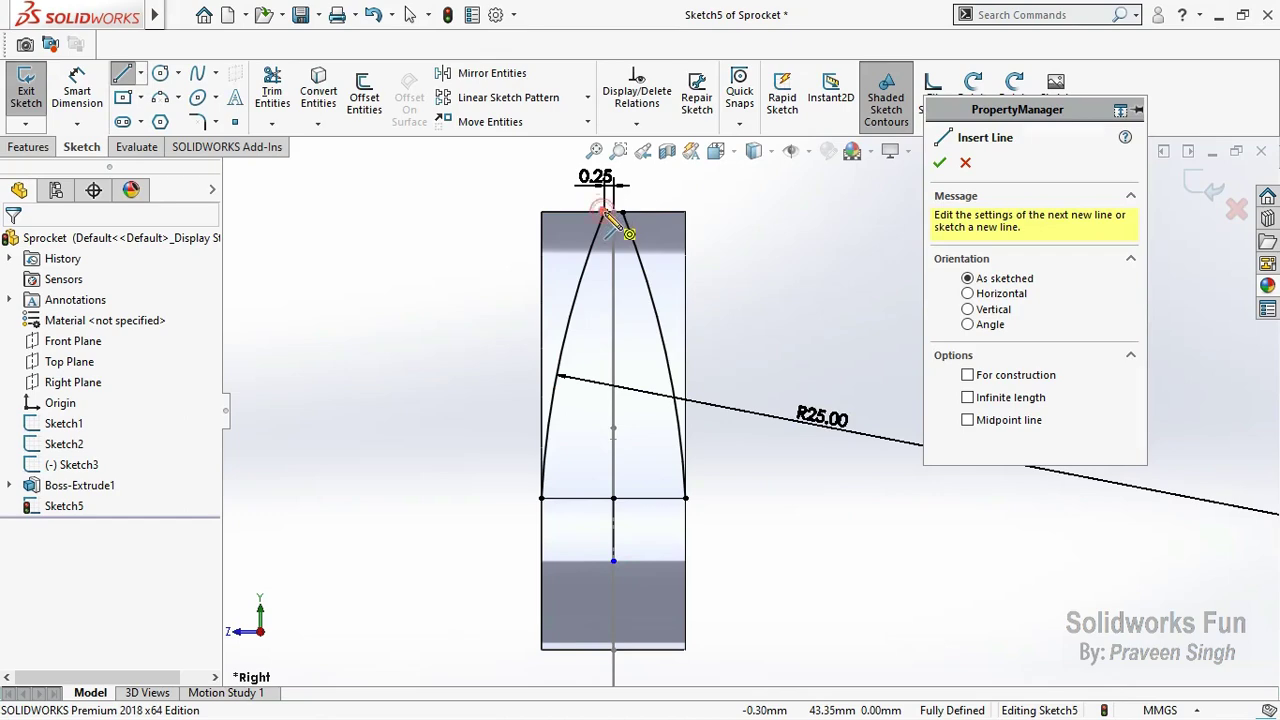
left_click(605, 212)
left_click(623, 212)
key("Escape")
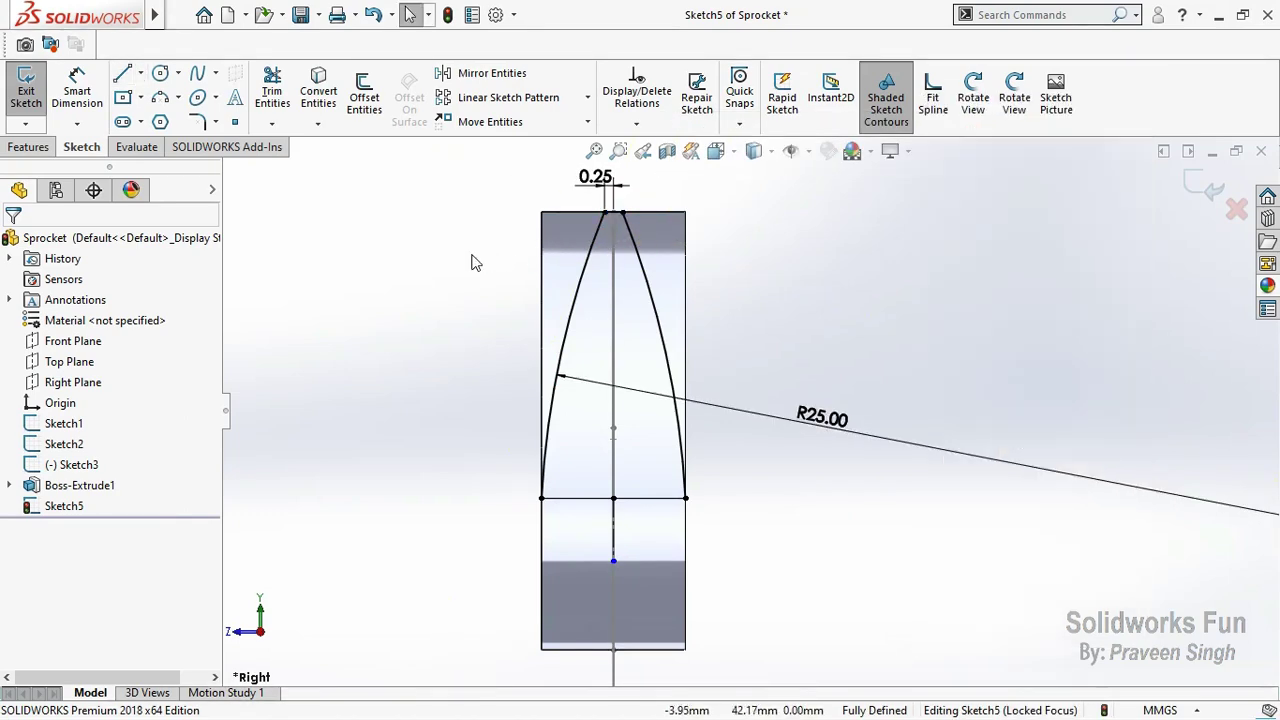
scroll(600, 262, "up", 1)
Step: Draw a closed rectangular outline from the base line enclosing the tapered tip
left_click(121, 76)
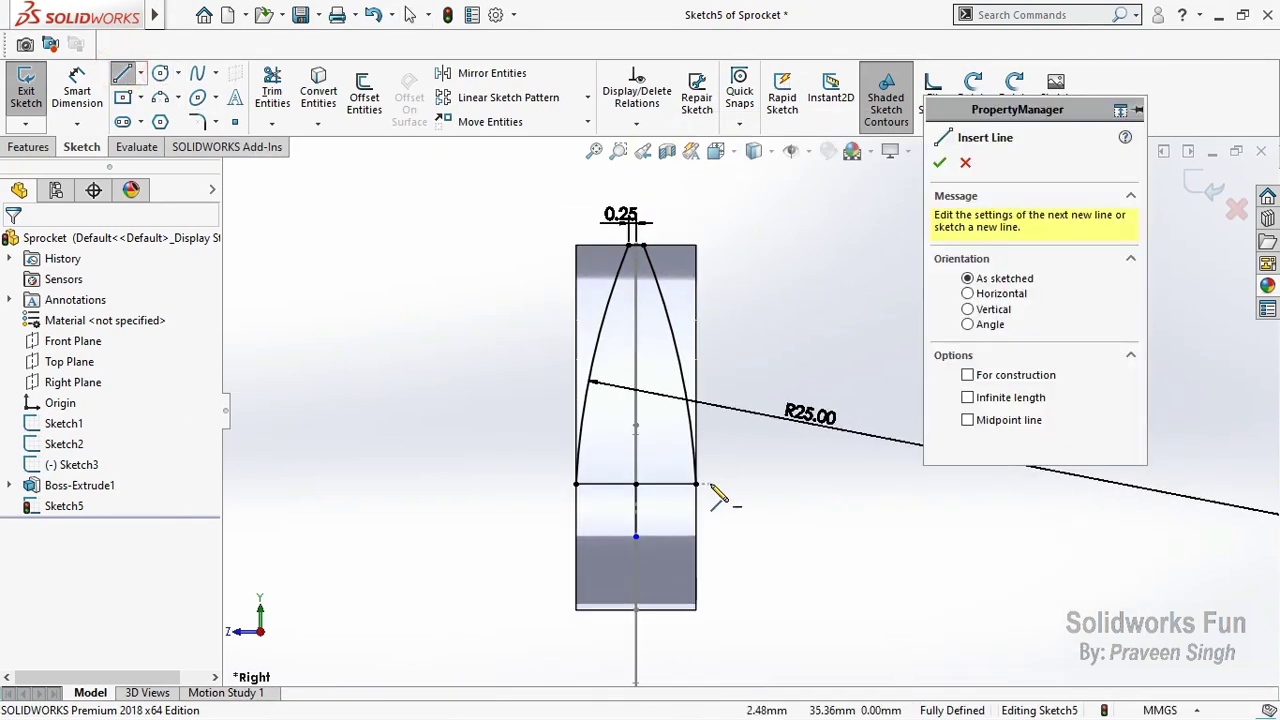
left_click(697, 485)
left_click(754, 484)
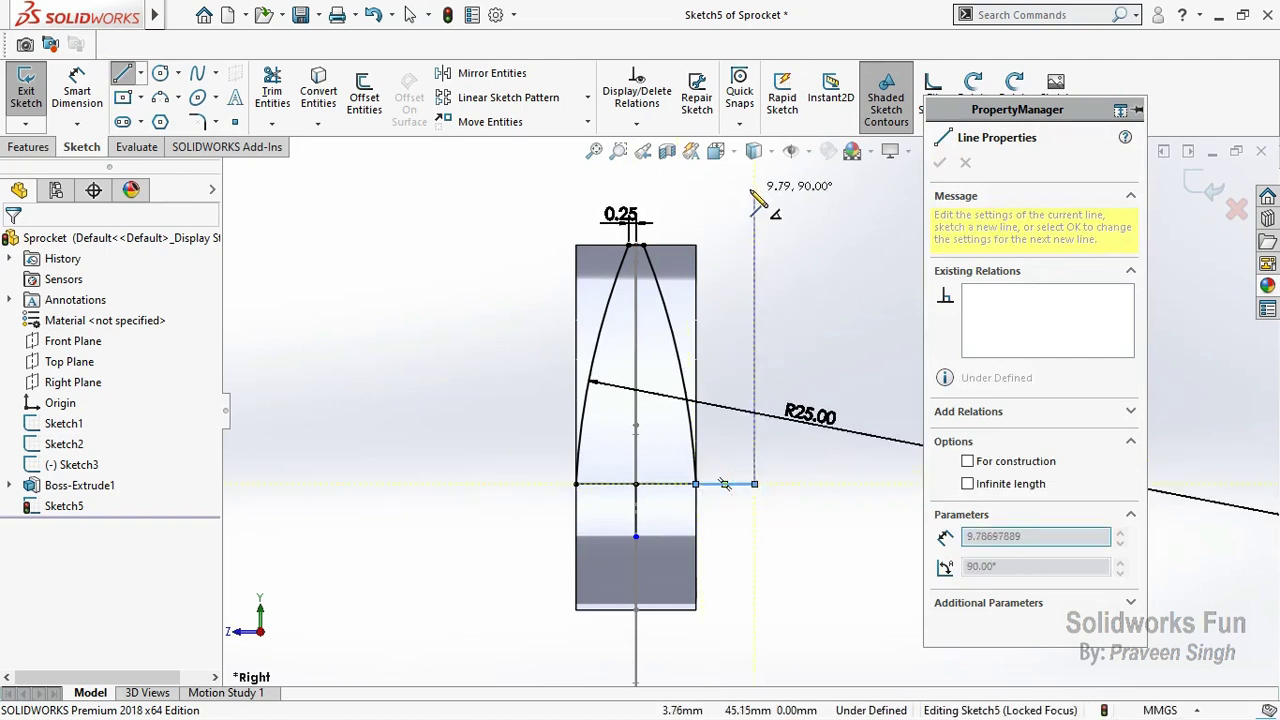
left_click(754, 185)
left_click(519, 185)
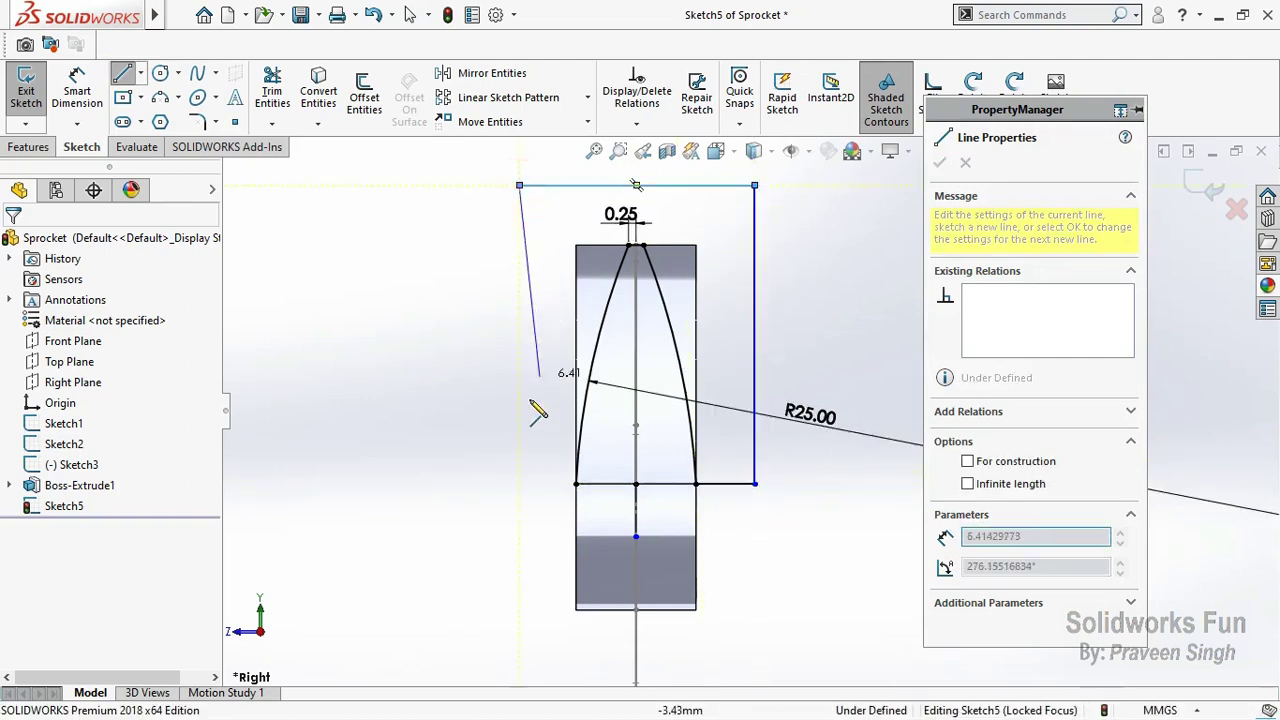
left_click(519, 484)
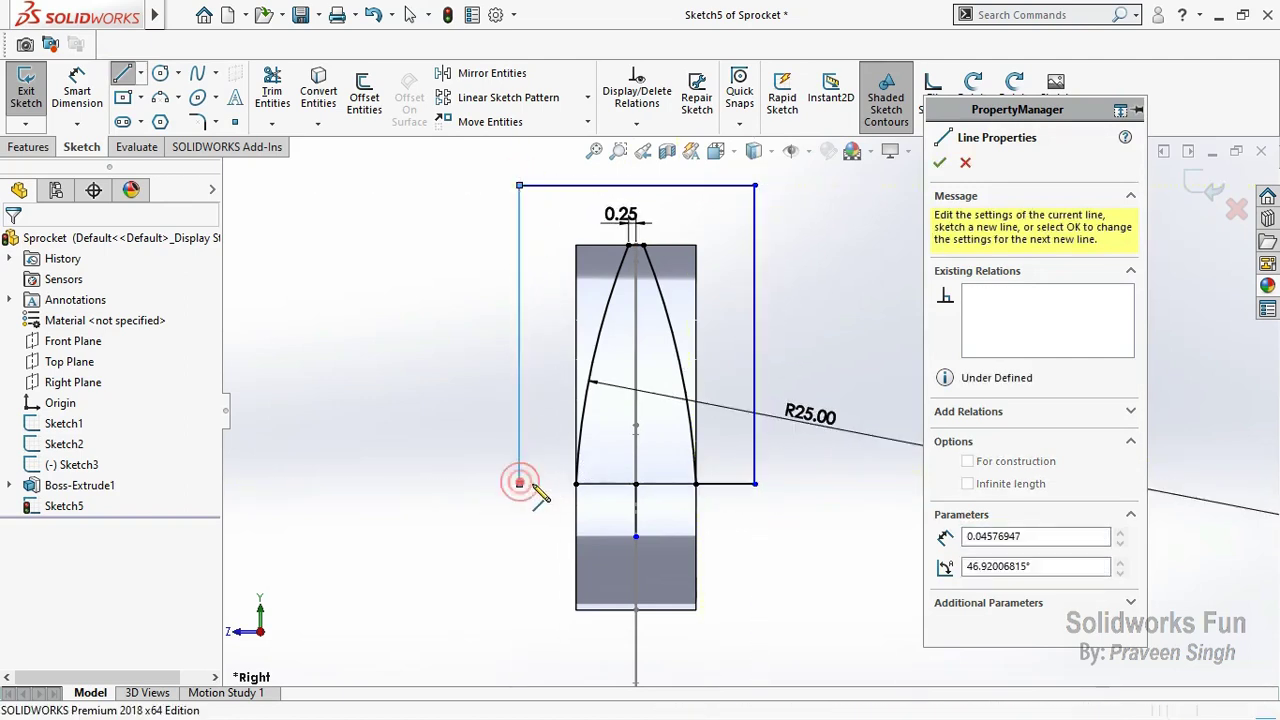
left_click(576, 485)
key("Escape")
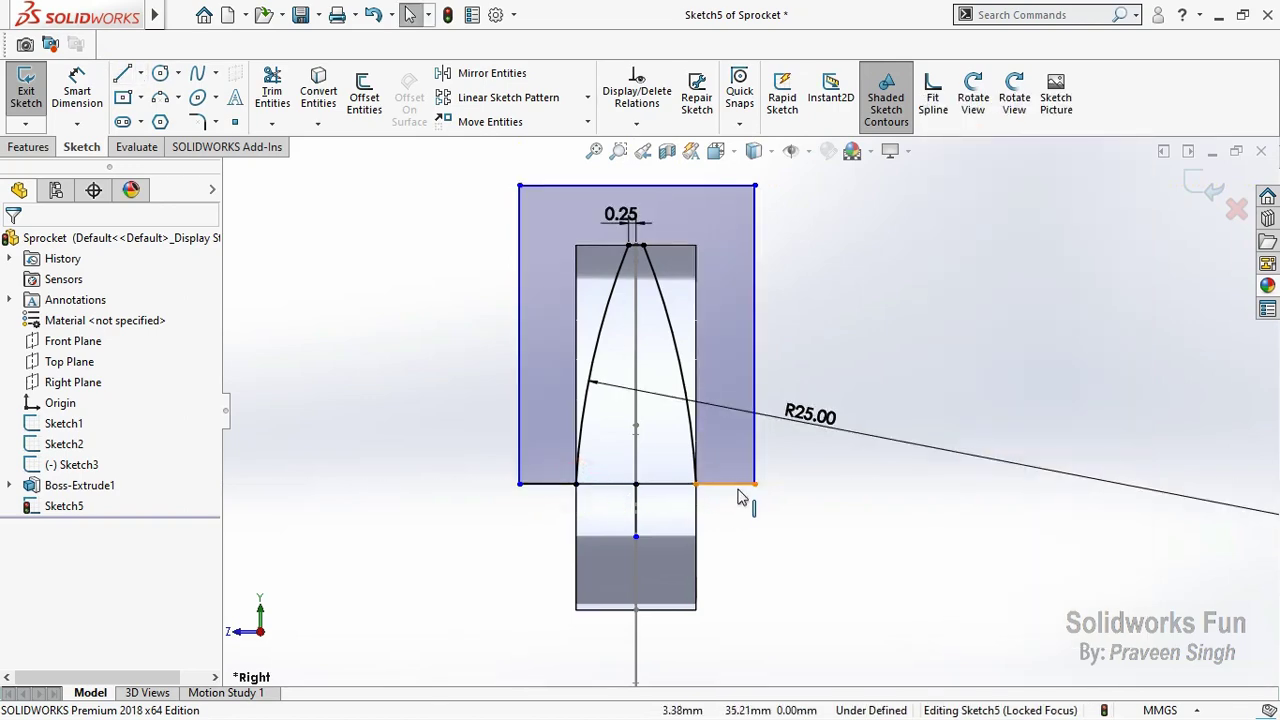
Step: Make the outline's two bottom segments equal in length
left_click(736, 486)
left_click(557, 487, "ctrl")
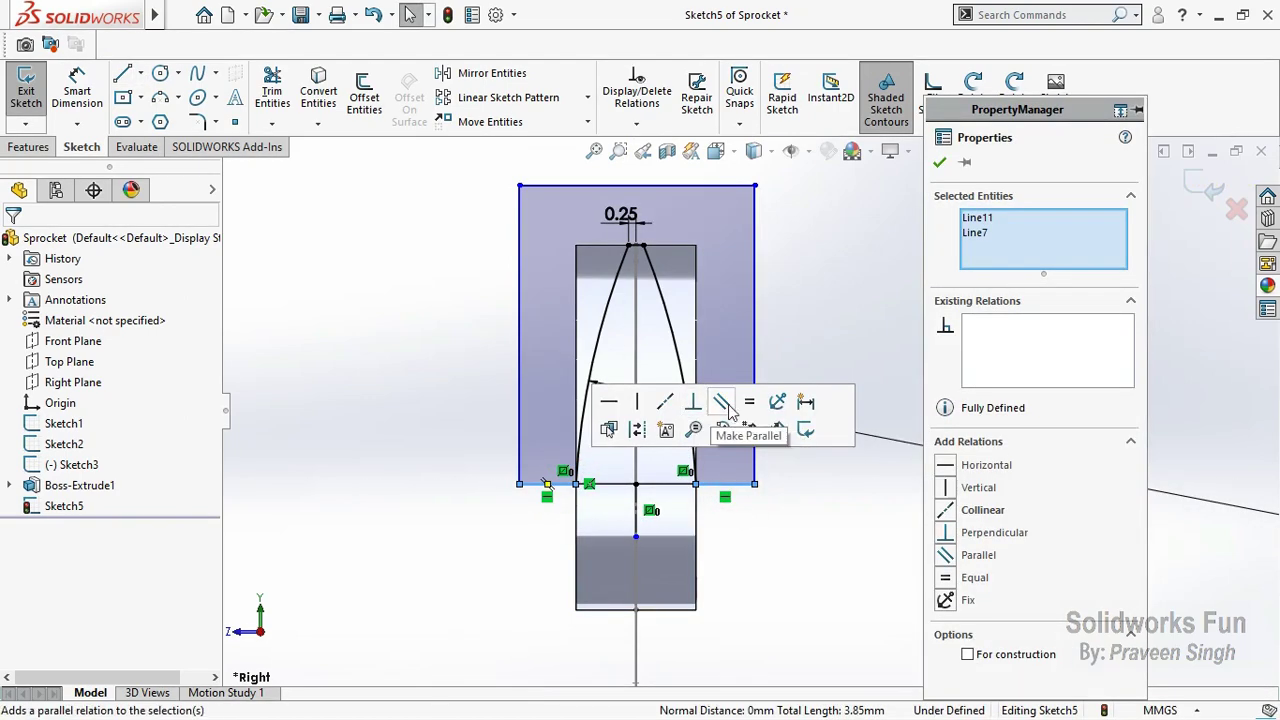
left_click(749, 424)
left_click(463, 530)
middle_click_drag(463, 530, 253, 273)
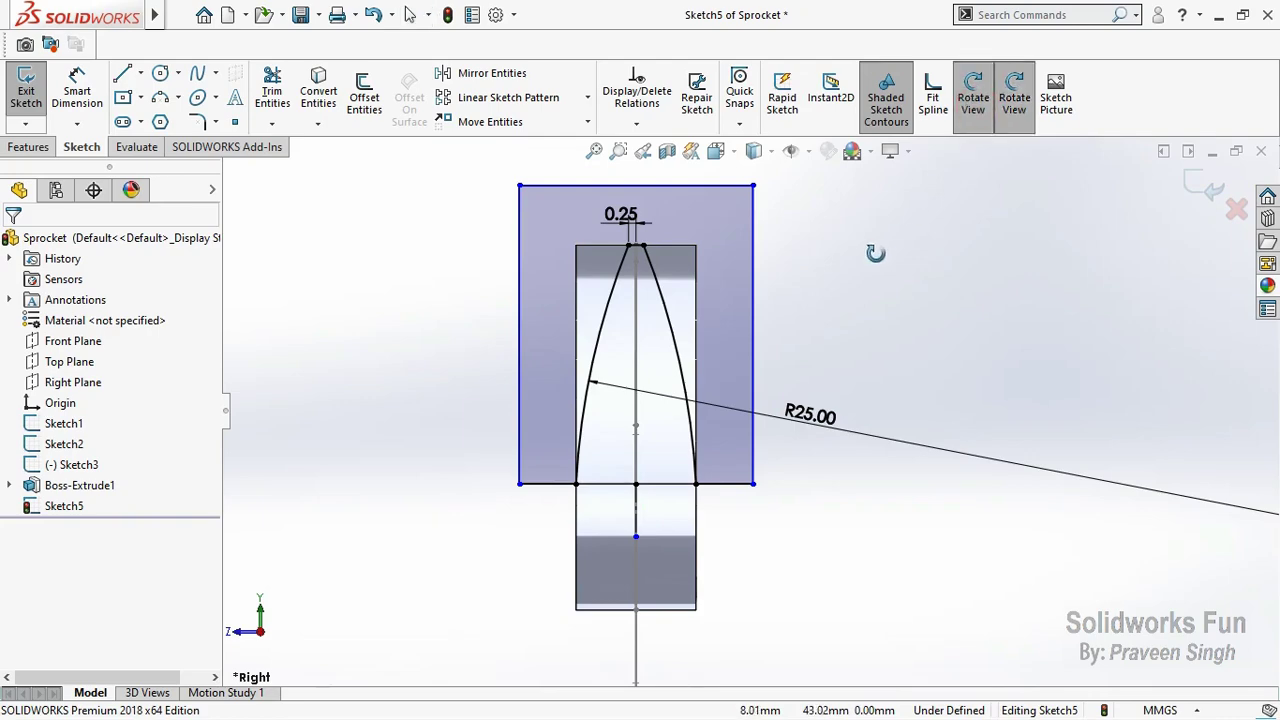
Step: Extrude-cut outside the profile 12 mm in both directions to form the pointed tooth, then save
left_click(28, 147)
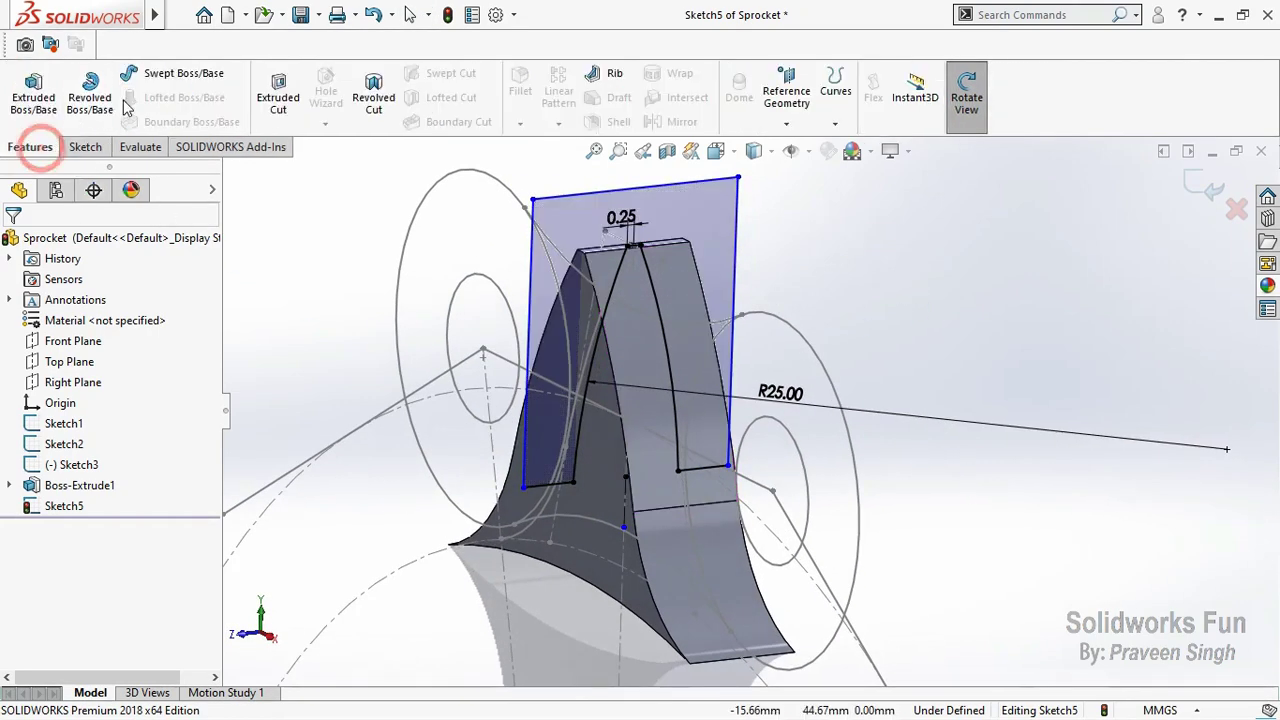
left_click(278, 97)
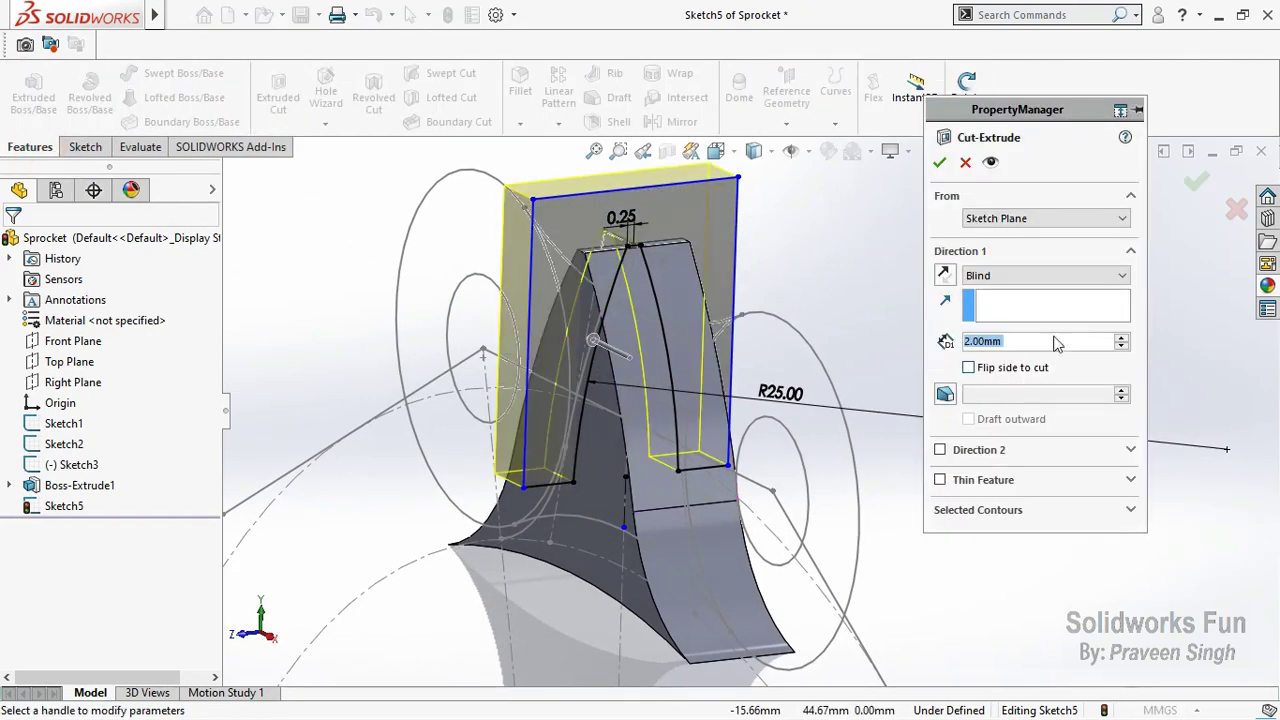
left_click(1122, 339)
left_click(939, 450)
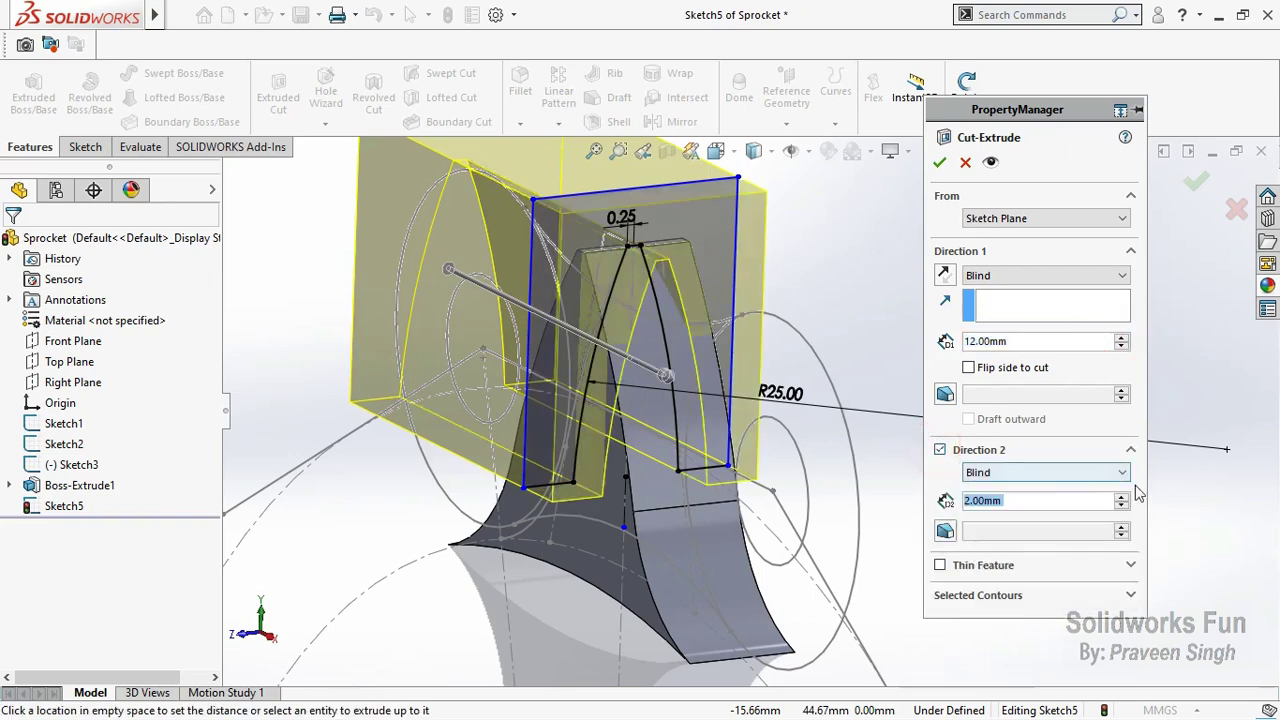
left_click(1122, 498)
left_click(940, 163)
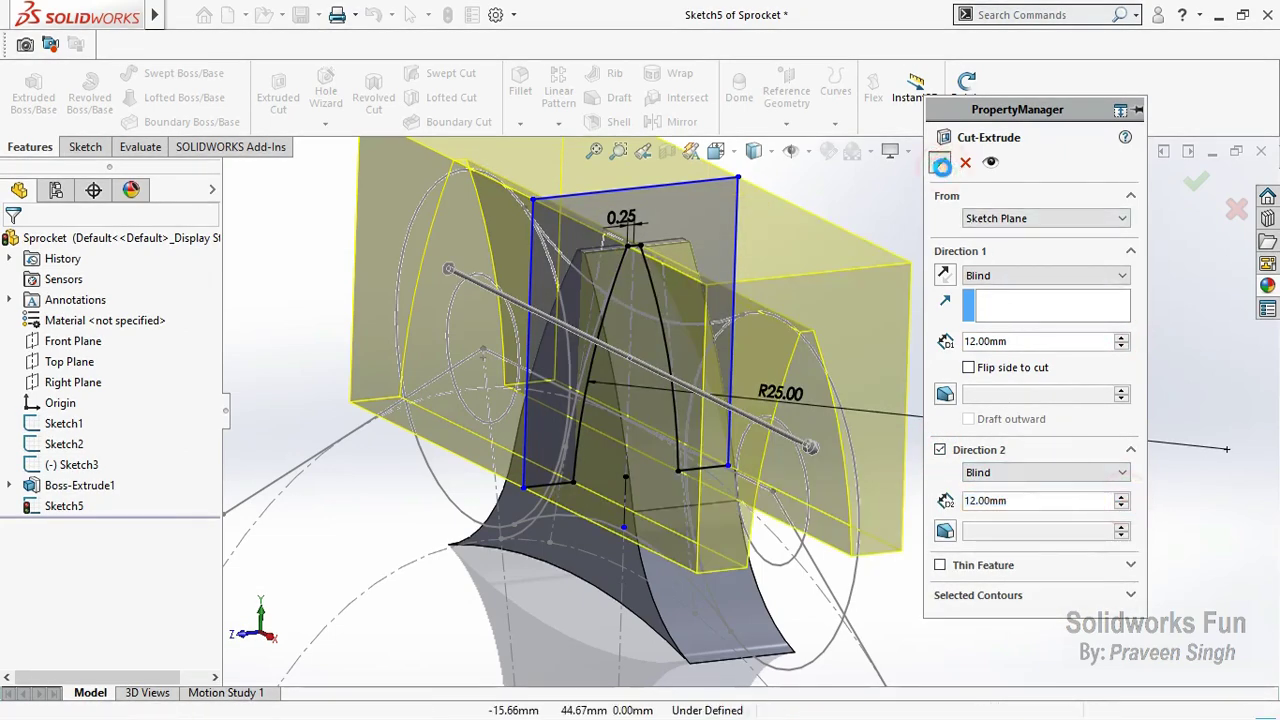
left_click(951, 246)
left_click(302, 20)
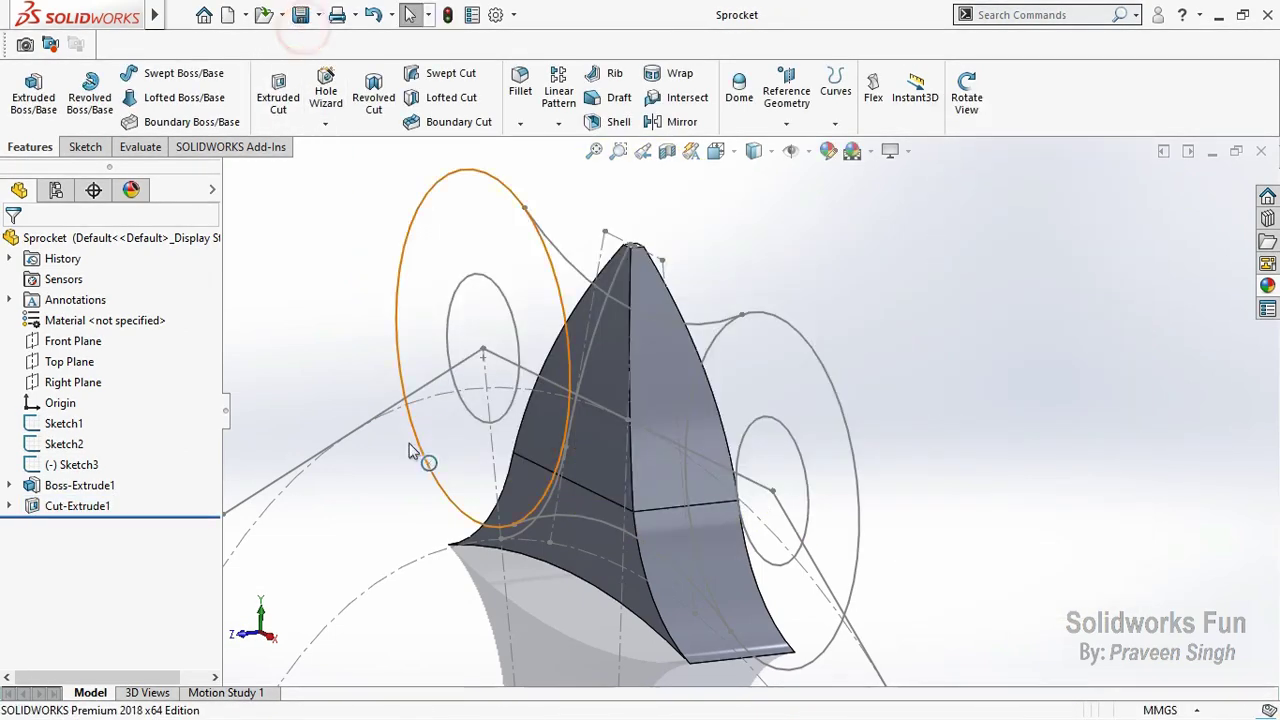
Step: Hide the sketch holding the roller circles and tilt the model out of front view
left_click(256, 634)
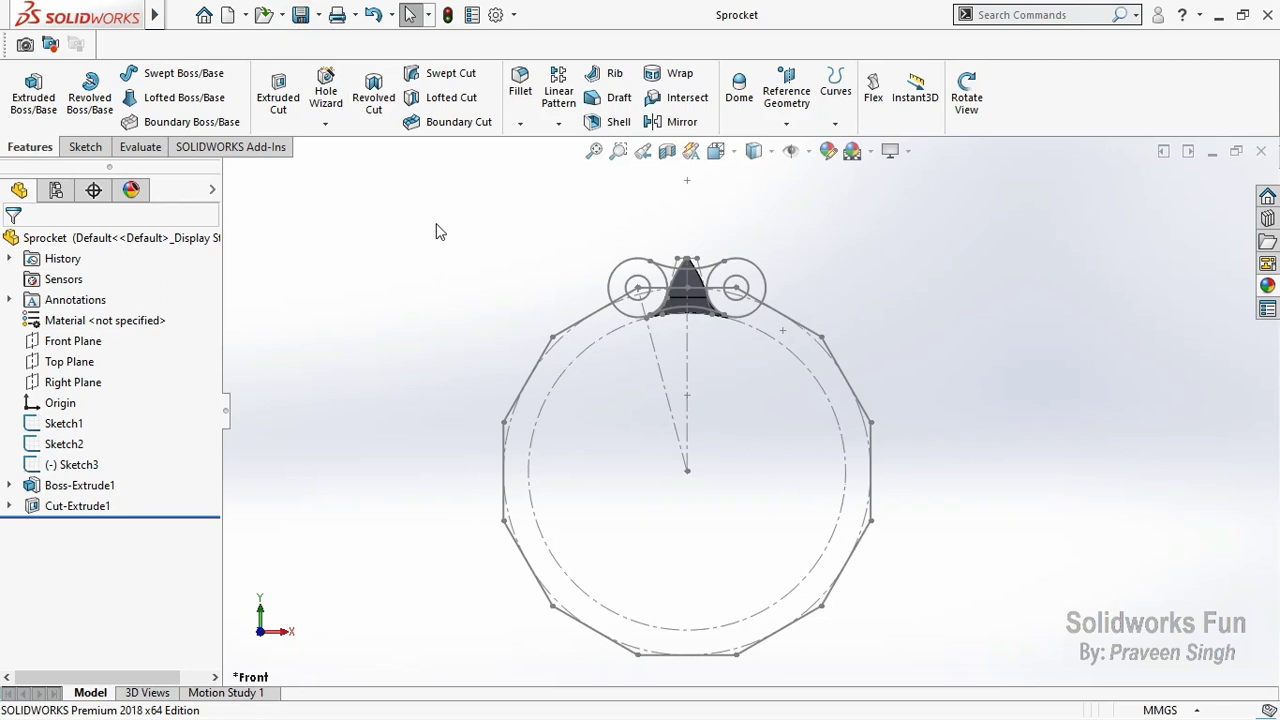
left_click(68, 424)
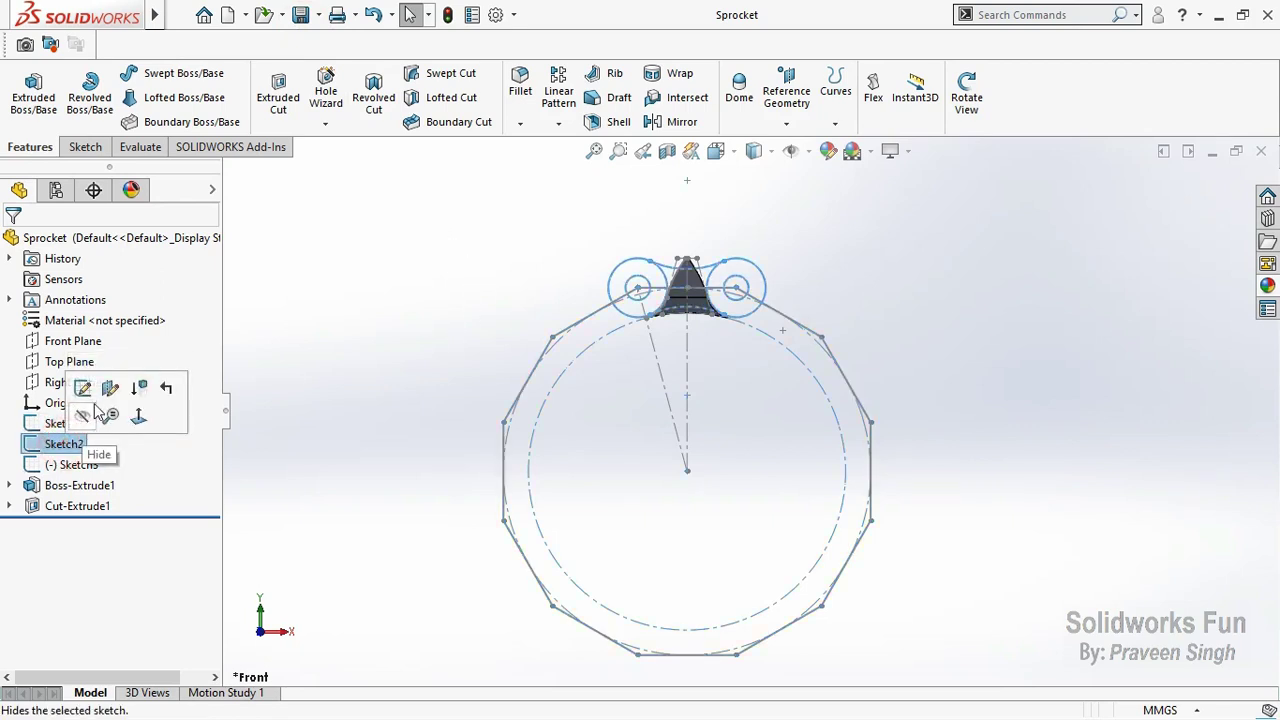
left_click(90, 418)
left_click(434, 346)
left_click(966, 95)
left_click_drag(886, 234, 933, 277)
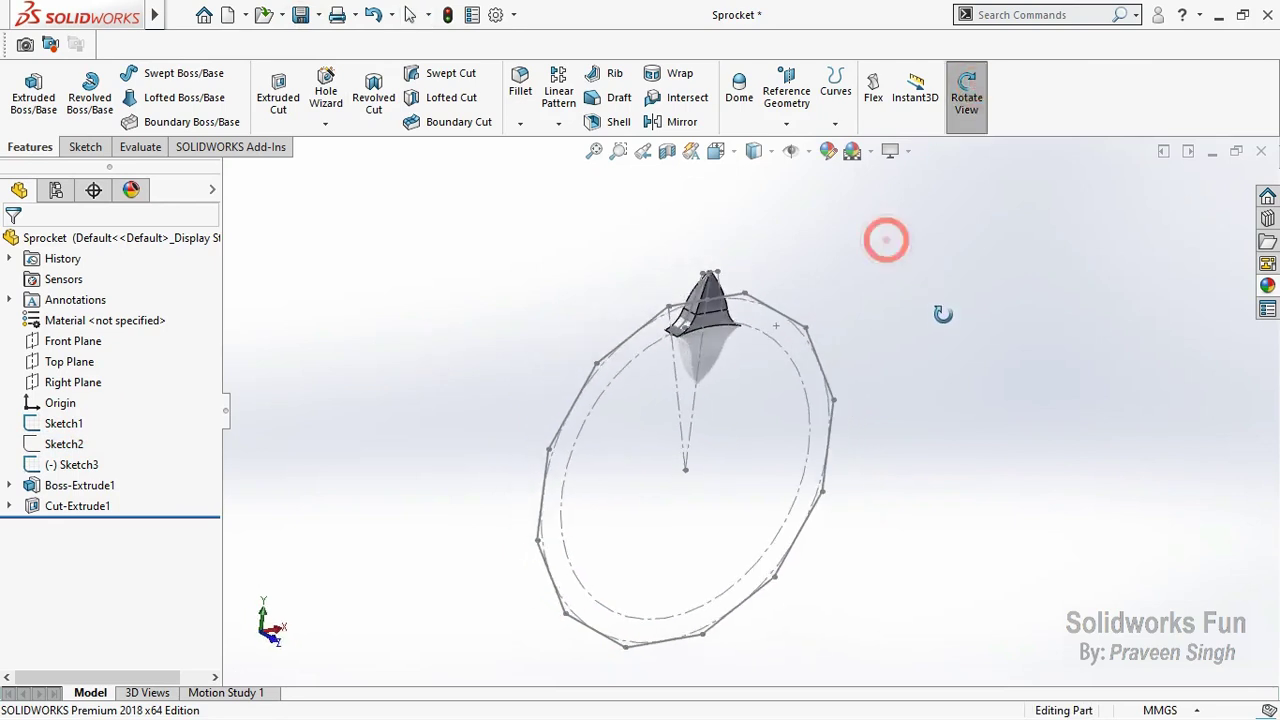
left_click(956, 124)
Step: Hide Sketch3 and display the temporary axes
left_click(72, 465)
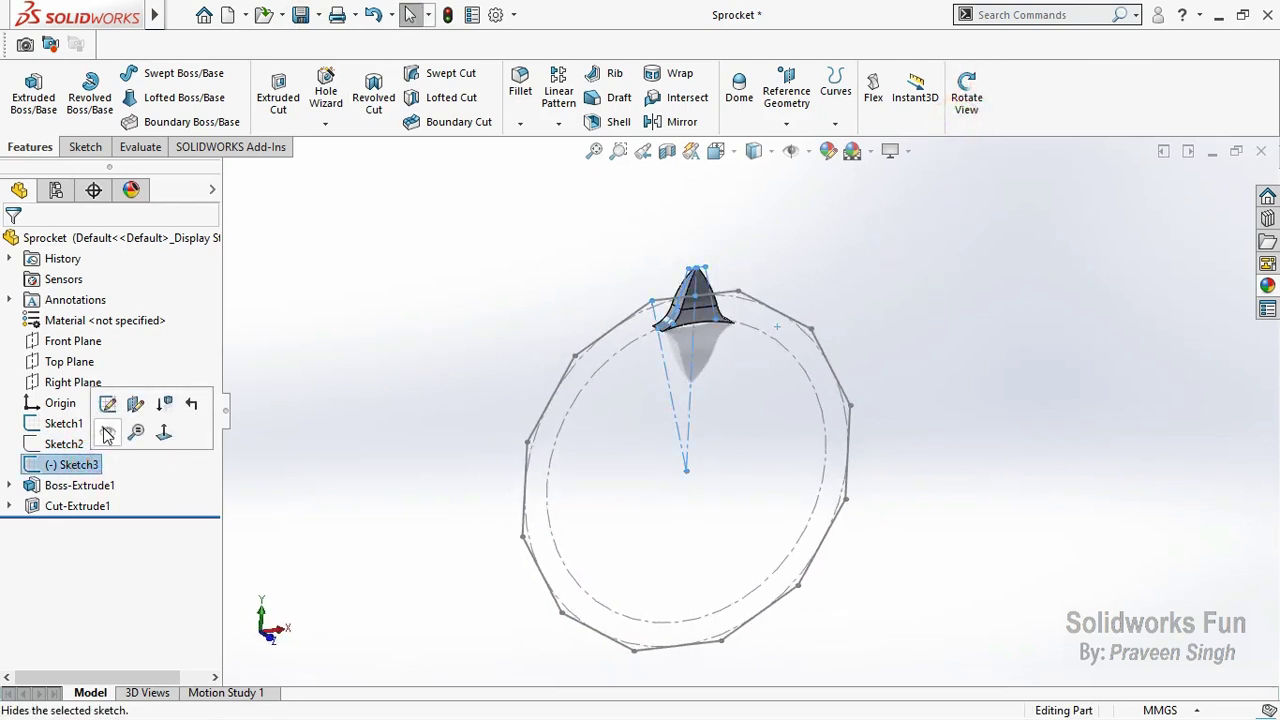
left_click(136, 404)
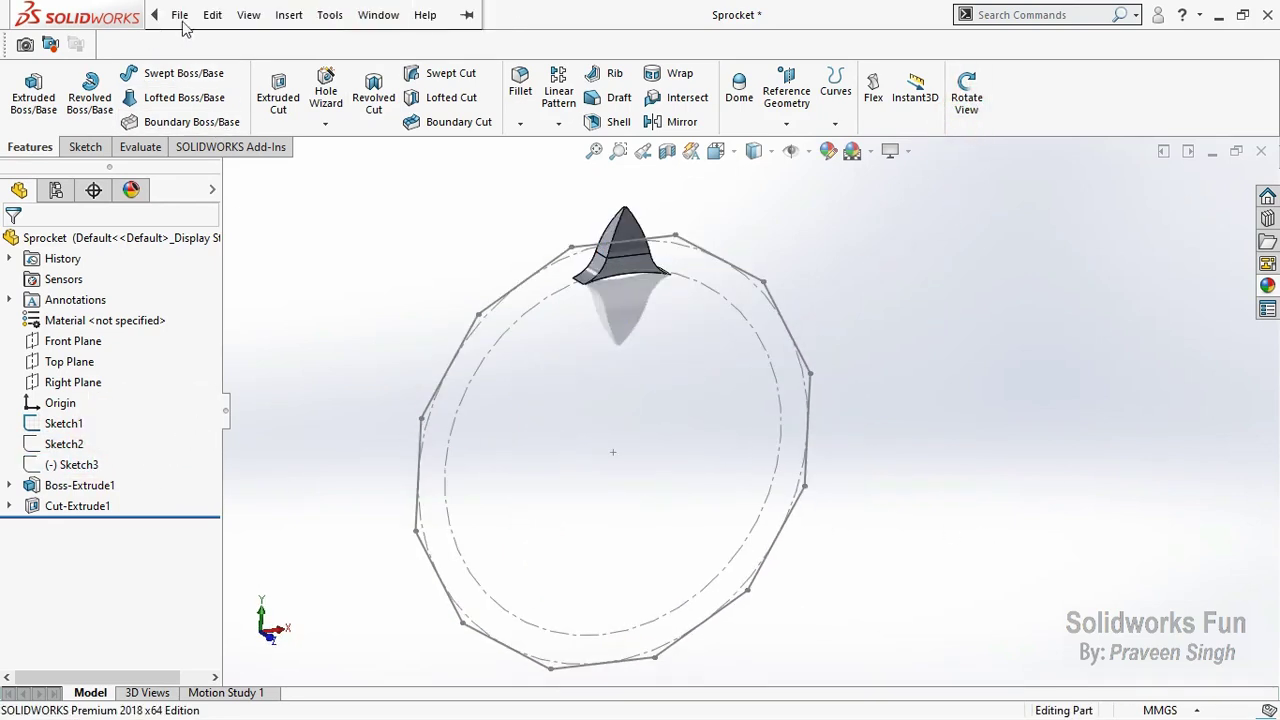
left_click(248, 14)
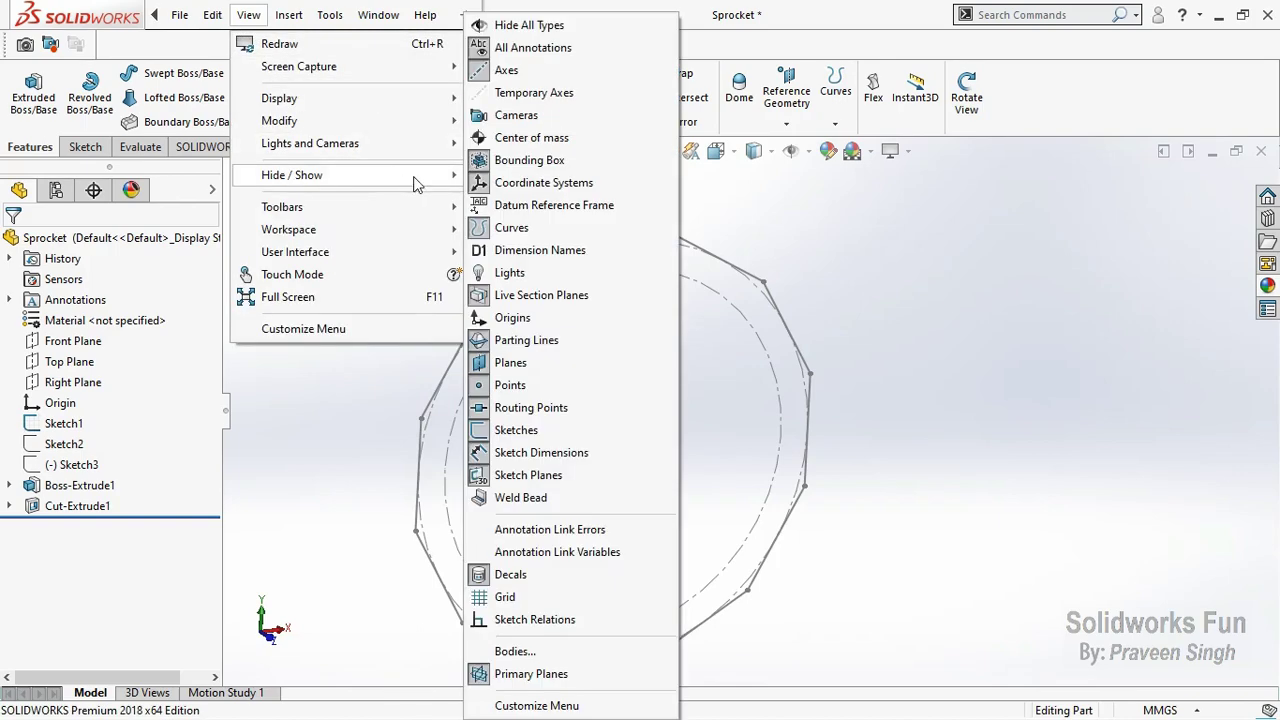
left_click(565, 91)
Step: Circular-pattern the Cut-Extrude1 tooth body 12 times over 360° about the central temporary axis
left_click(558, 122)
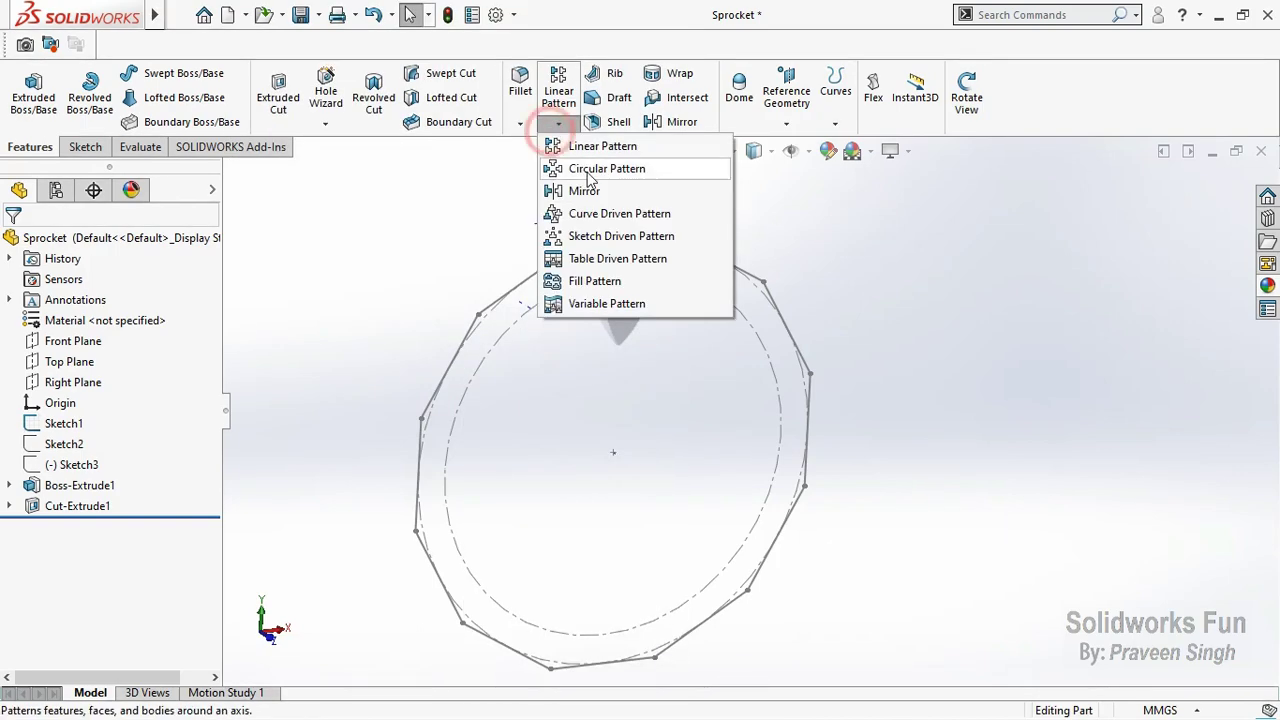
left_click(605, 169)
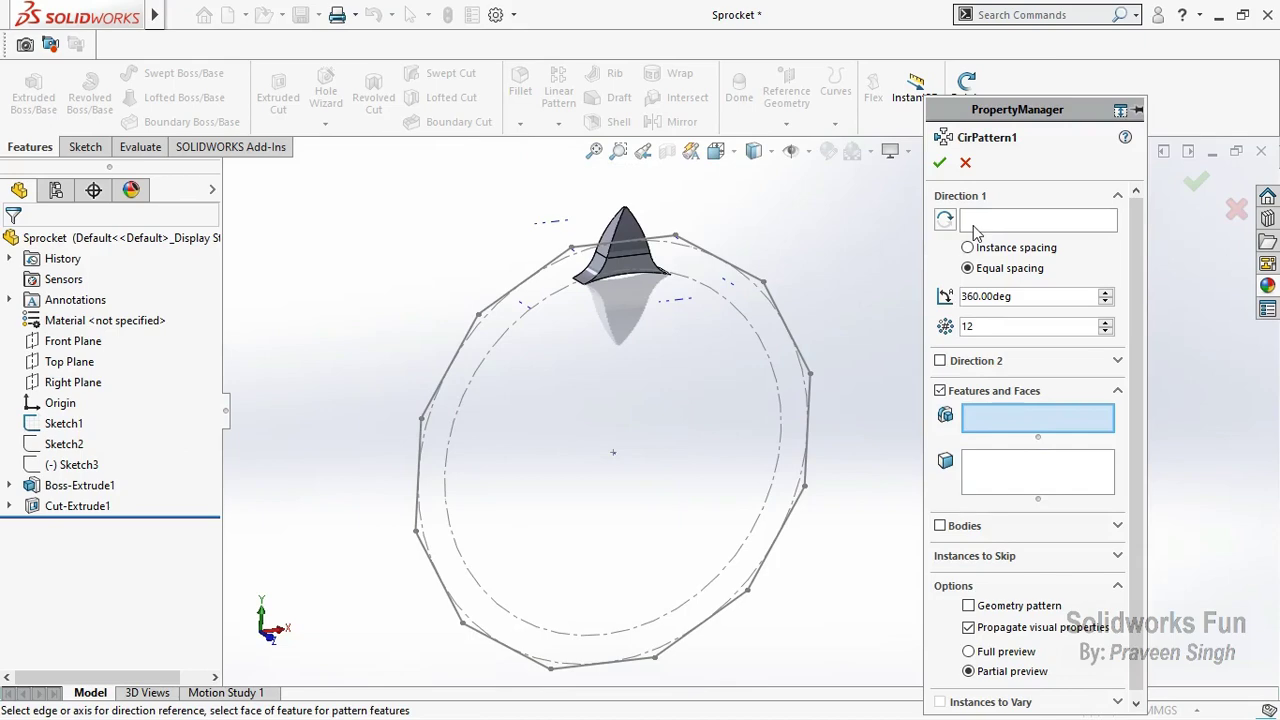
left_click(977, 222)
scroll(592, 456, "down", 3)
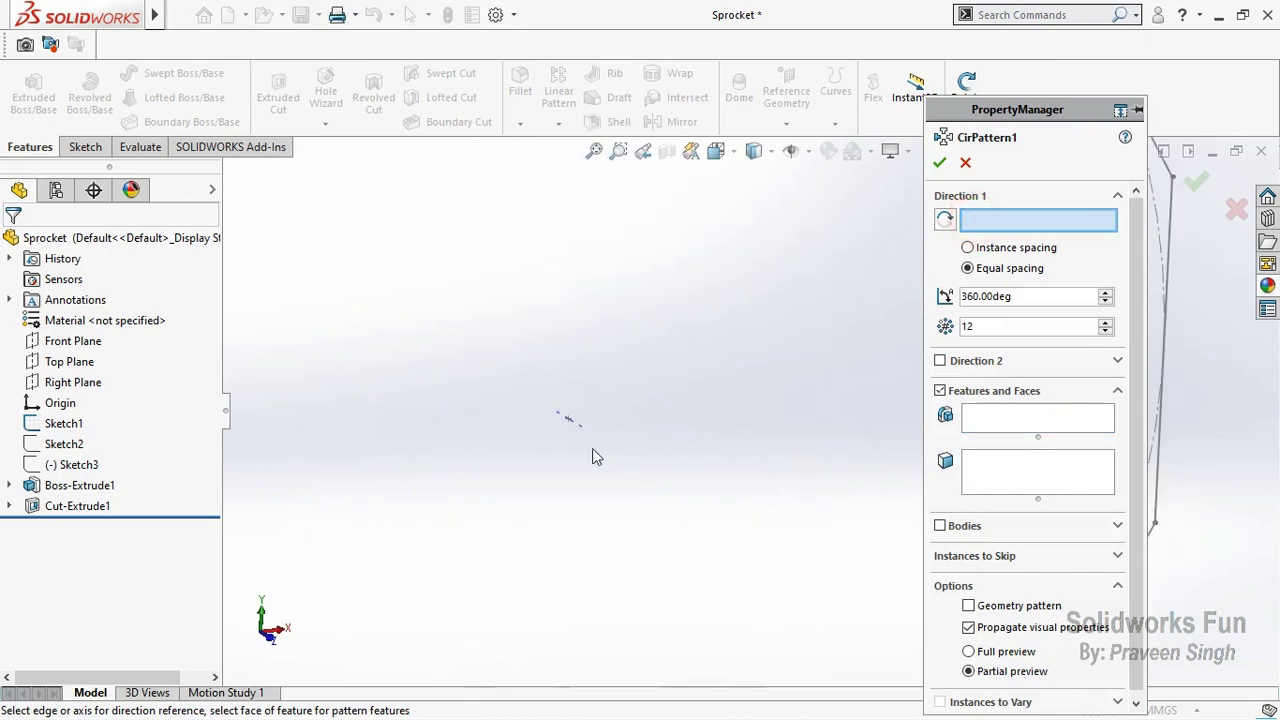
left_click(575, 428)
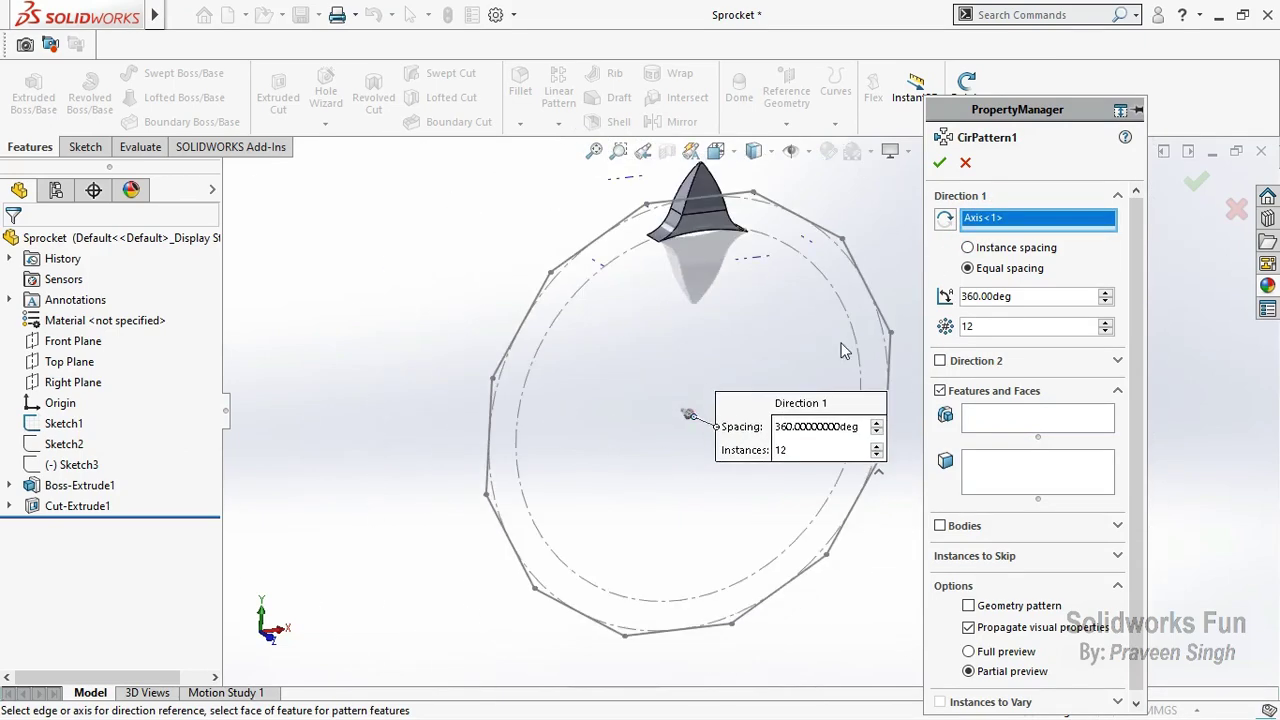
left_click(976, 331)
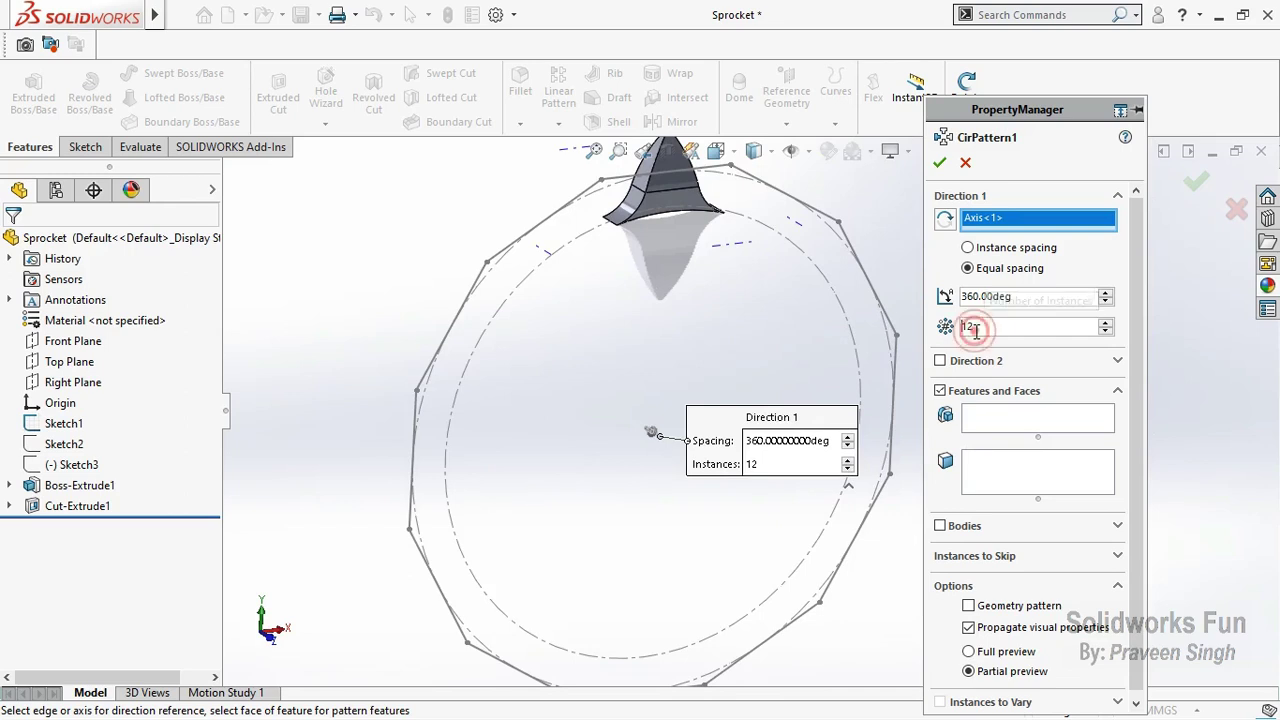
left_click(1052, 158)
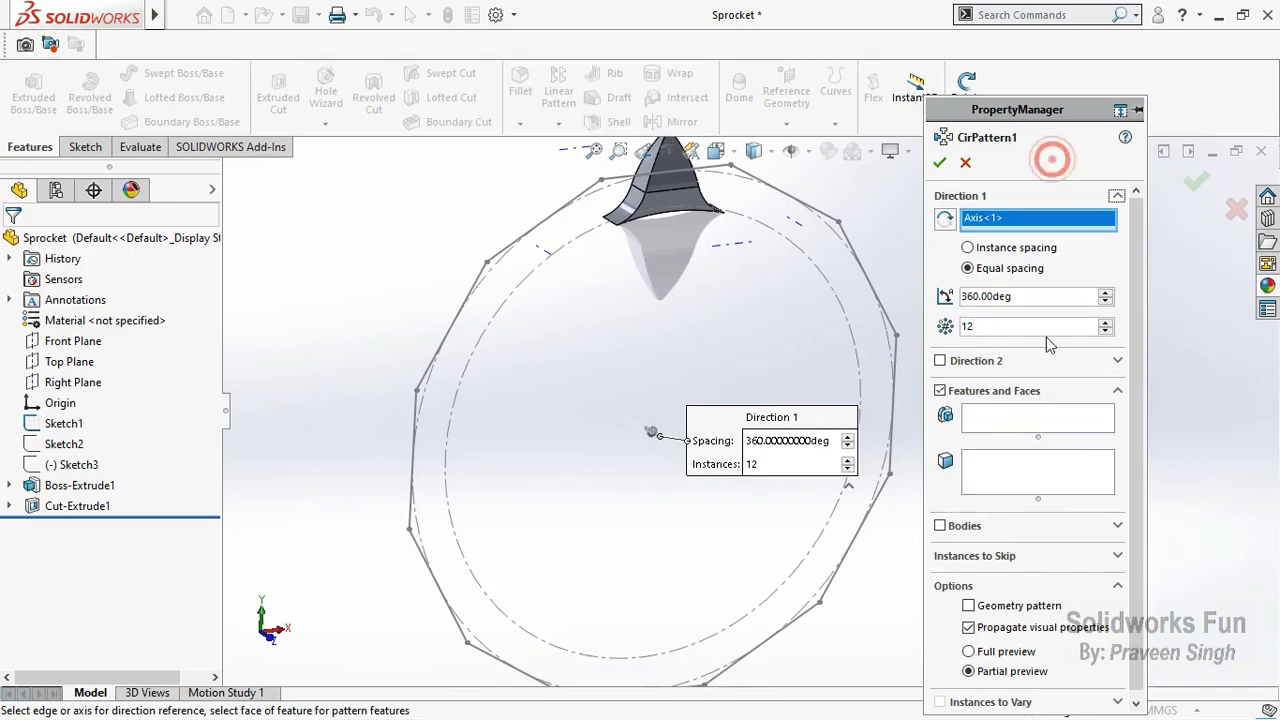
left_click(944, 527)
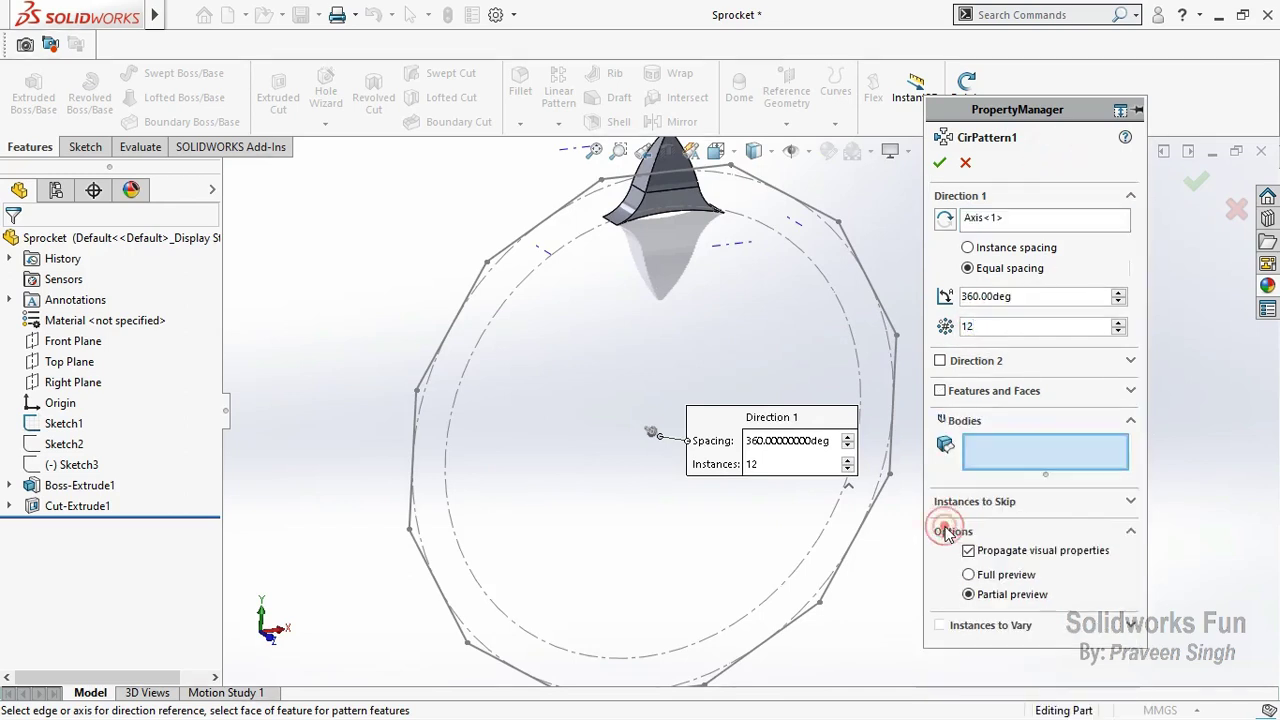
left_click(659, 200)
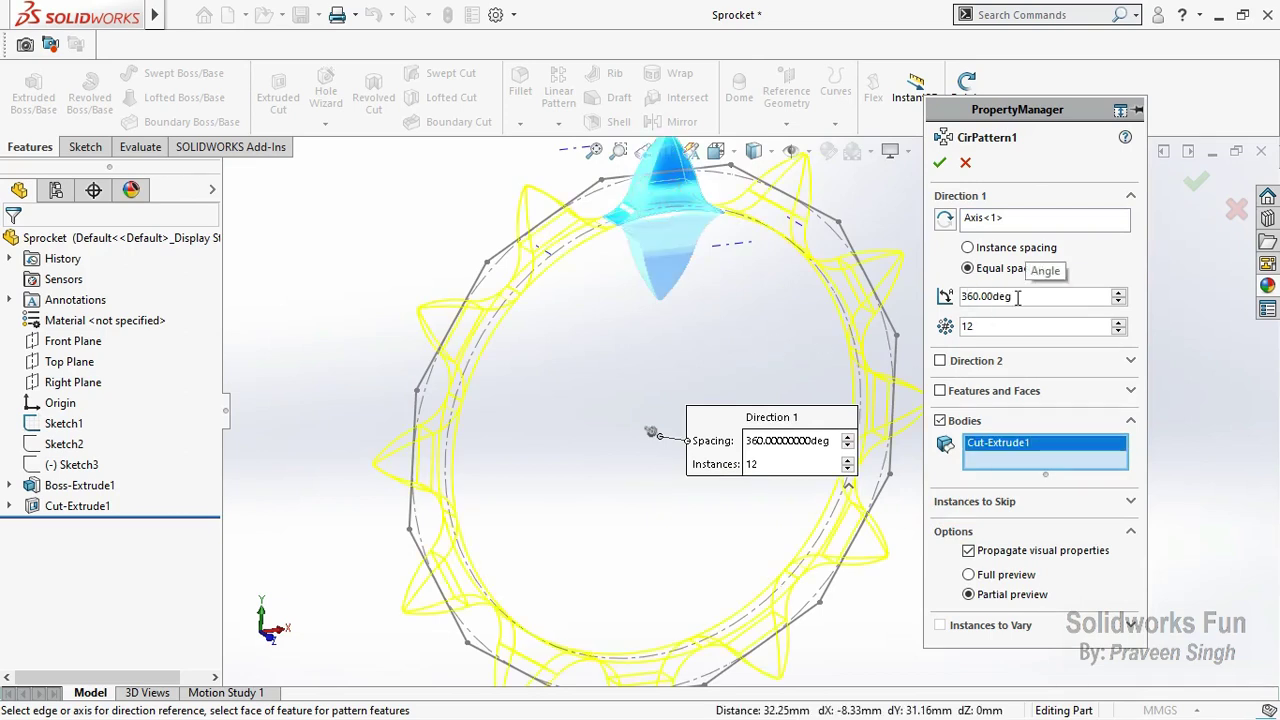
left_click(941, 164)
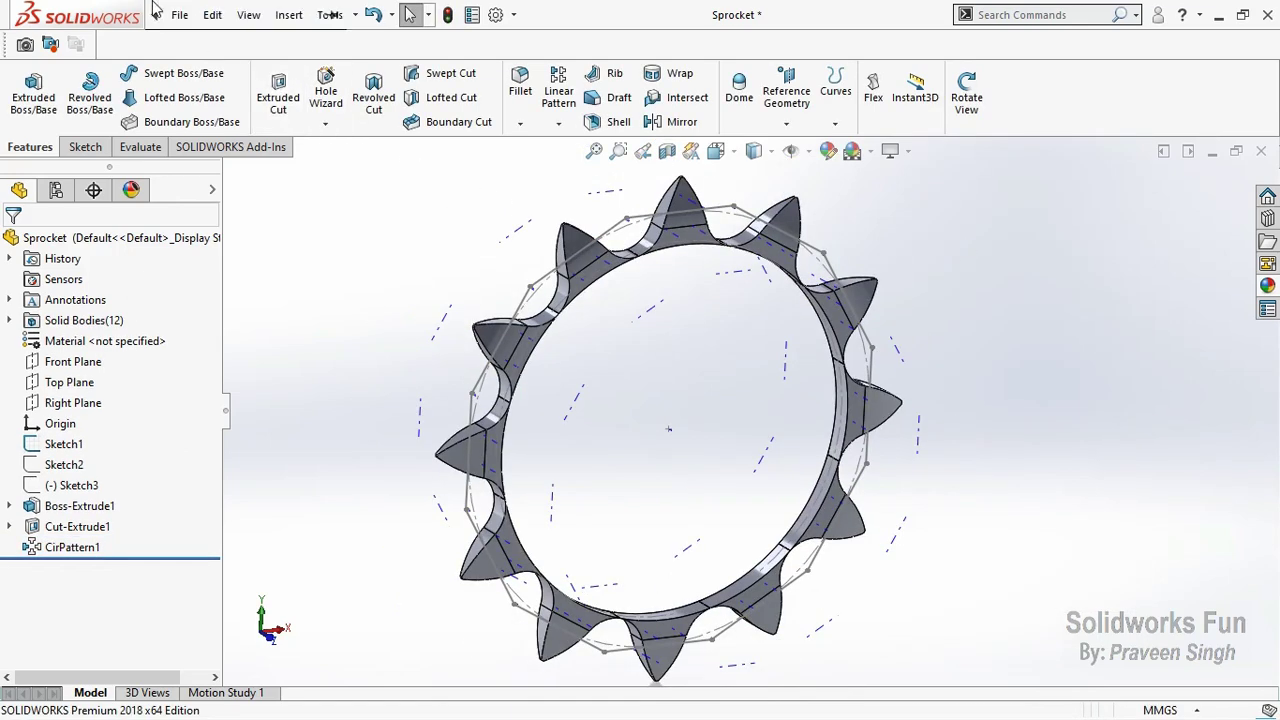
Step: Hide the temporary axes and save the part
left_click(248, 14)
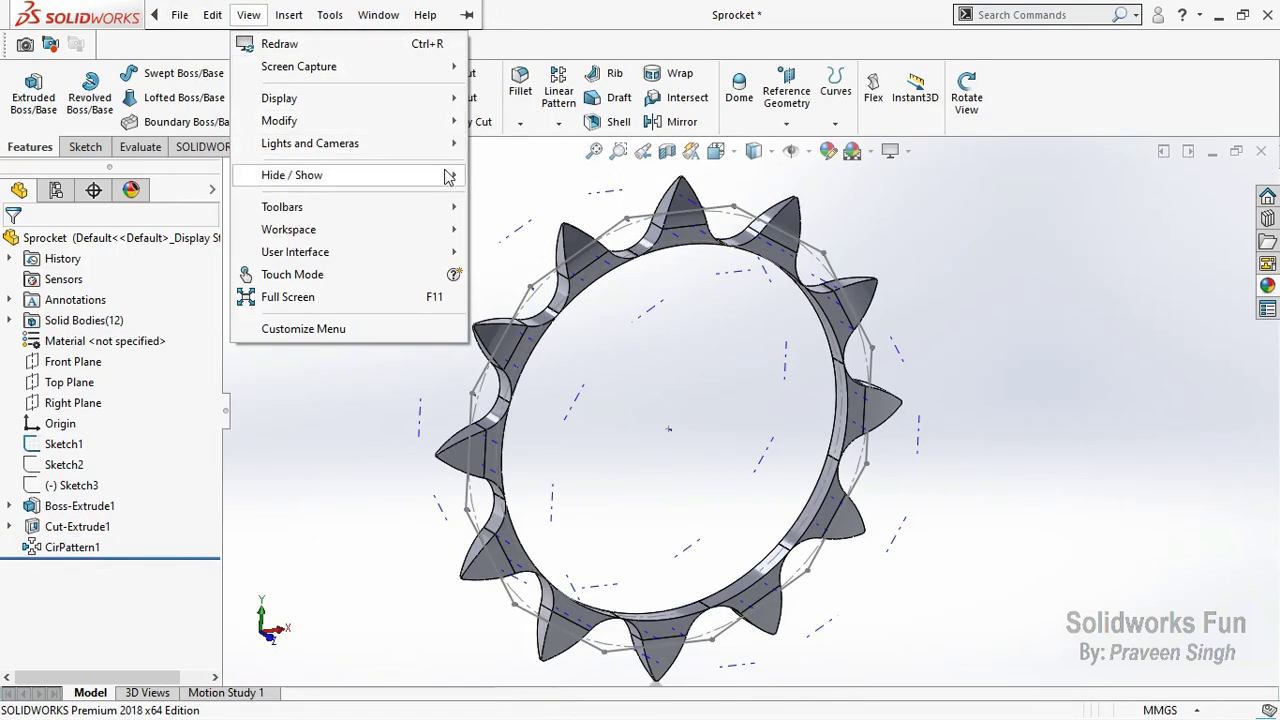
mouse_move(292, 175)
left_click(640, 92)
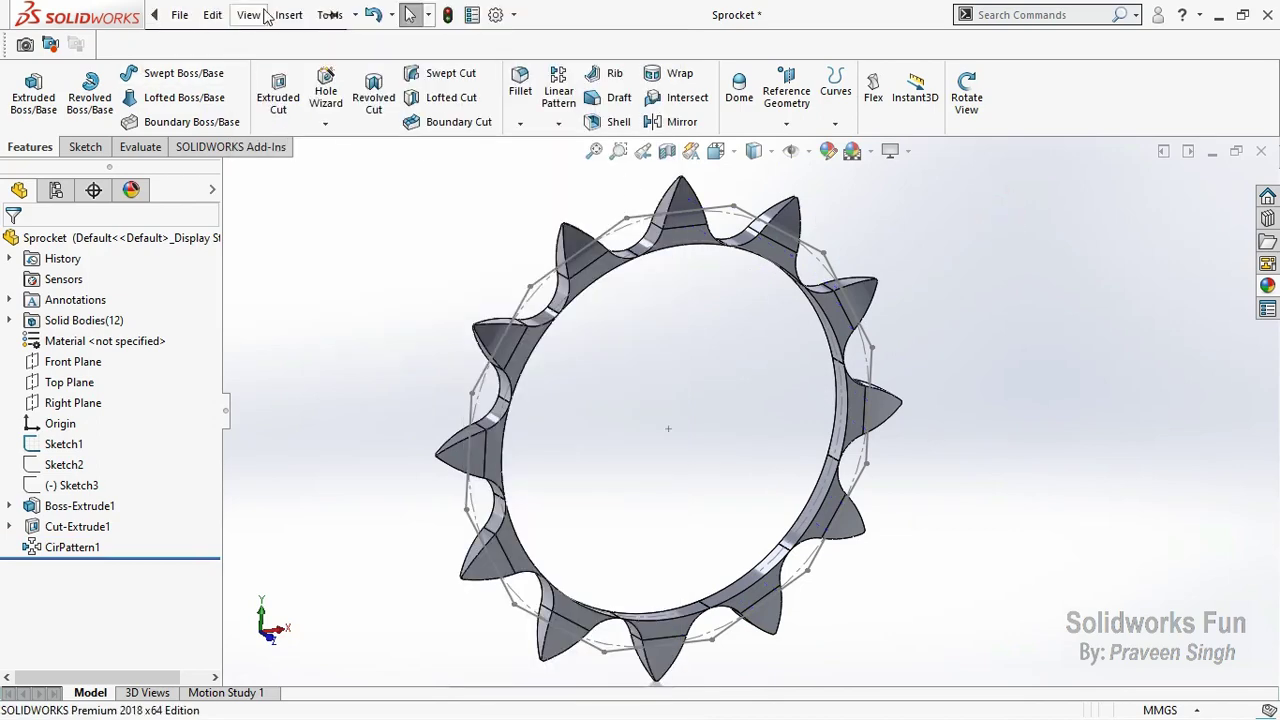
left_click(292, 14)
left_click(292, 14)
left_click(298, 18)
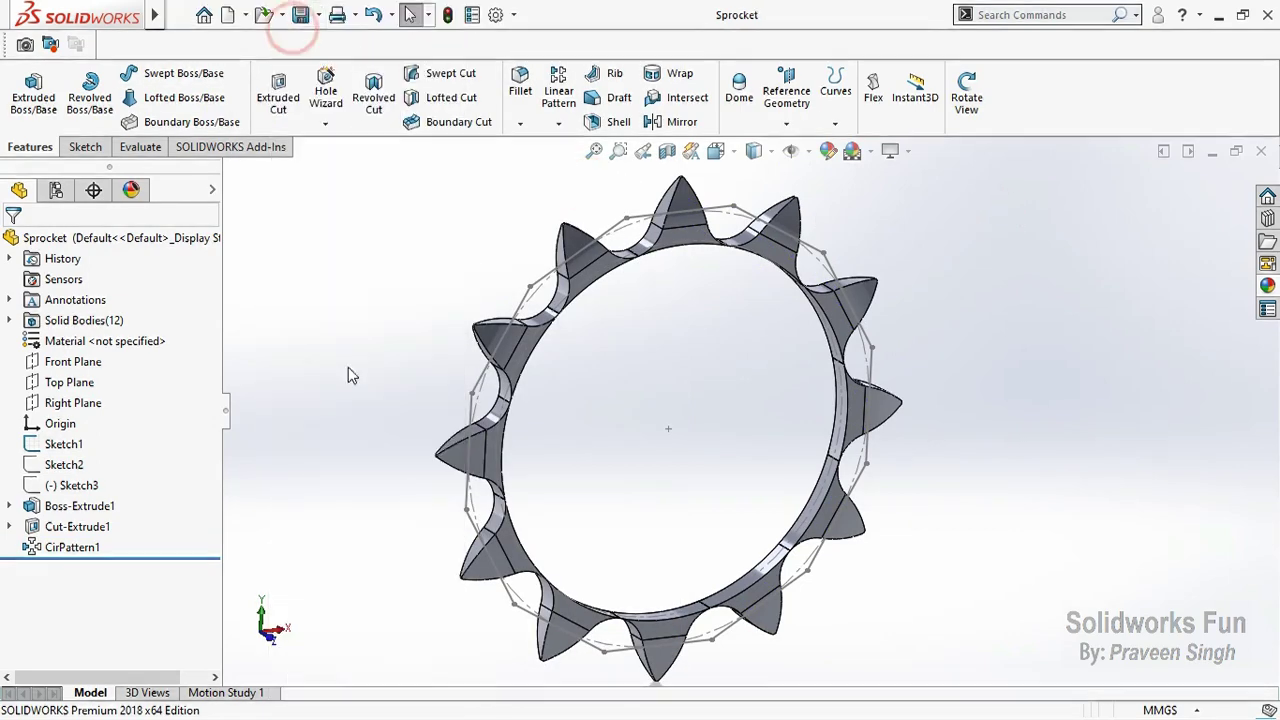
Step: Start a Front Plane sketch and convert the ring's inner circular edge into it
left_click(72, 361)
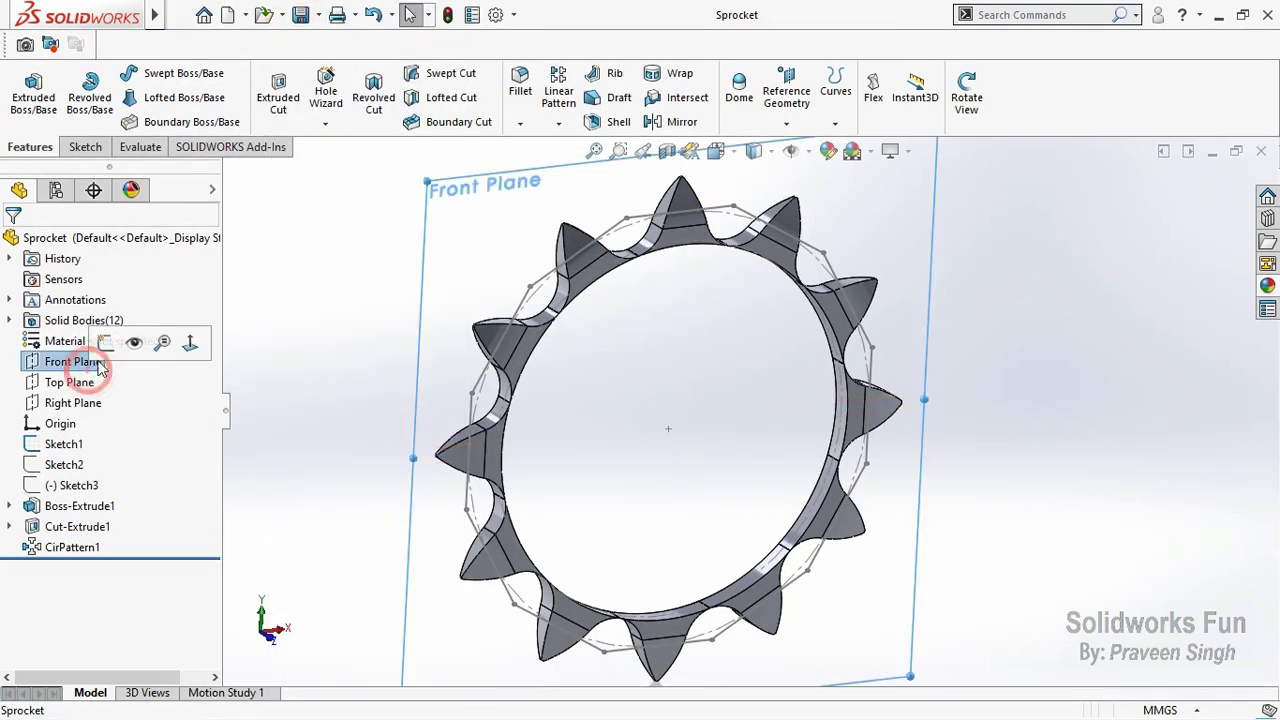
left_click(115, 338)
left_click(265, 638)
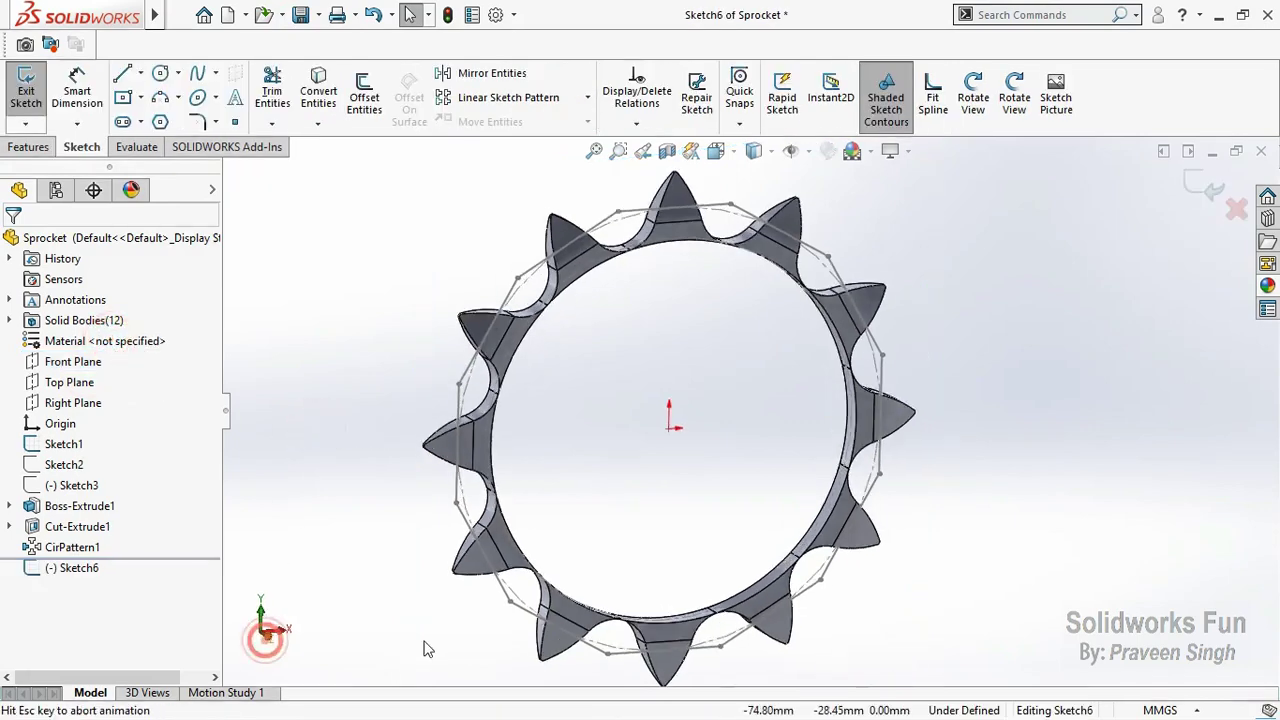
left_click(486, 496)
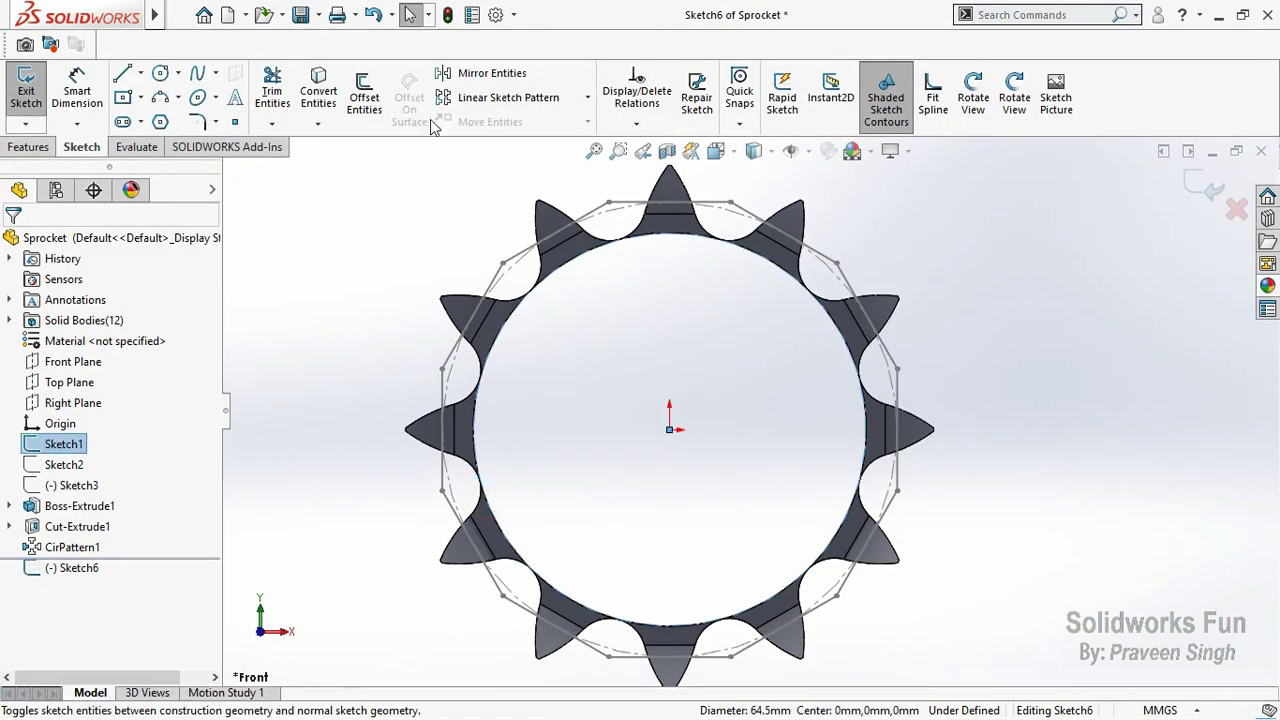
left_click(318, 95)
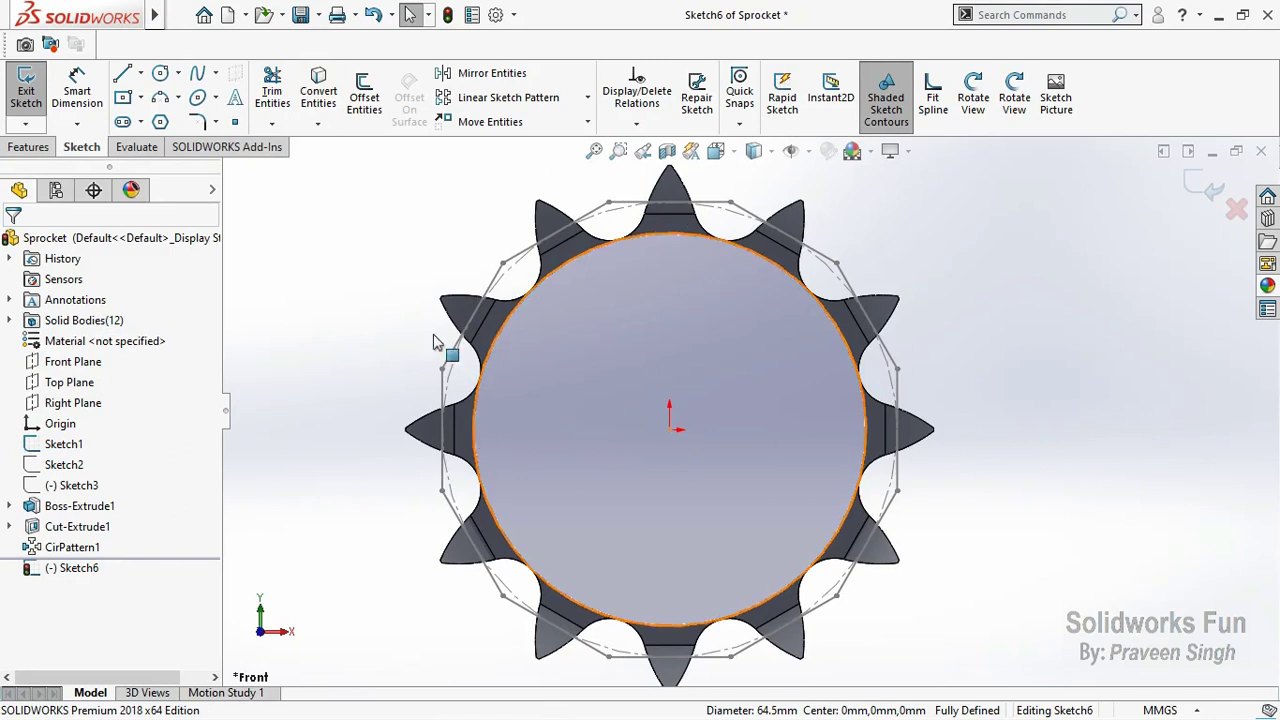
Step: Draw a circle centred on the origin and dimension its diameter to 25 mm
left_click(160, 74)
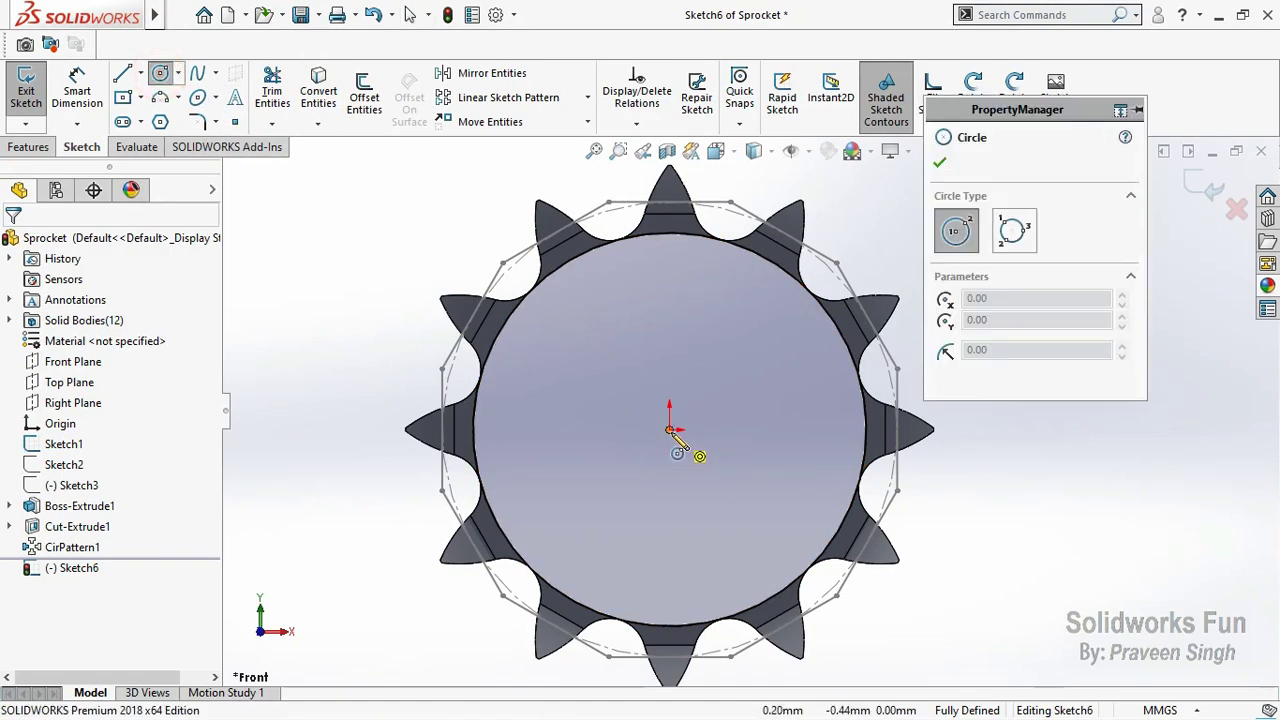
left_click(669, 430)
left_click(601, 396)
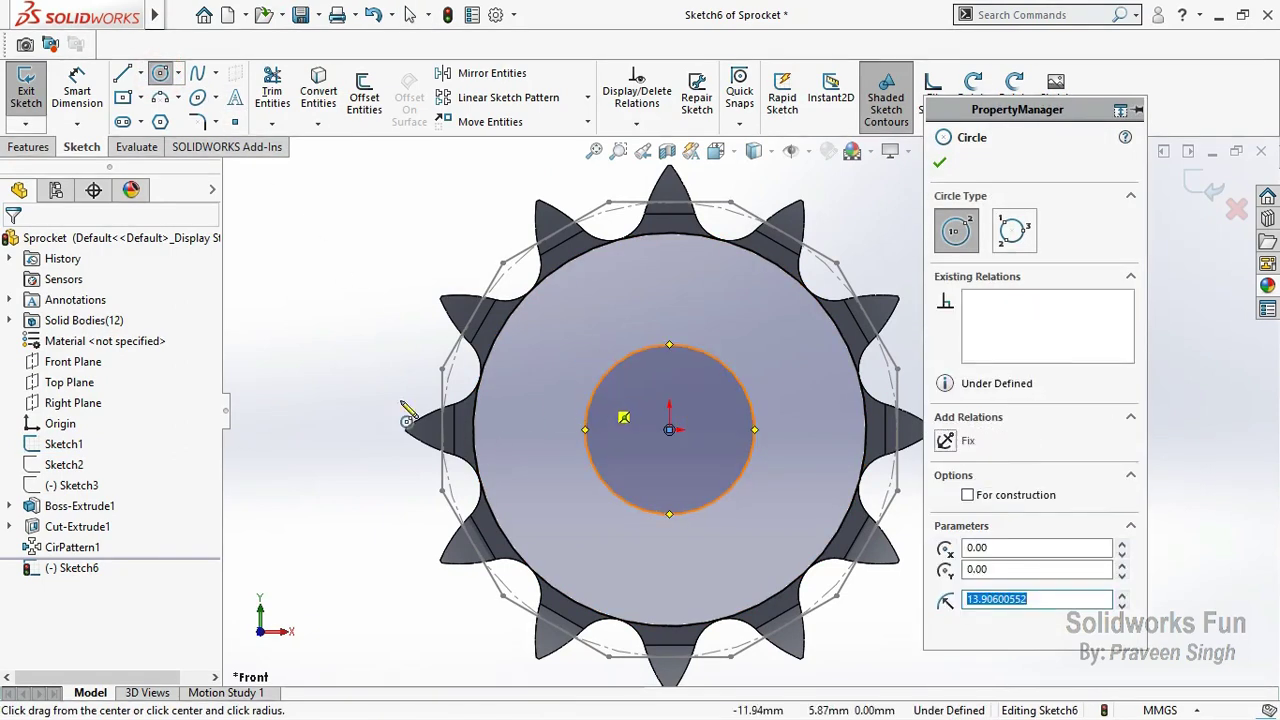
key("Escape")
left_click(332, 385)
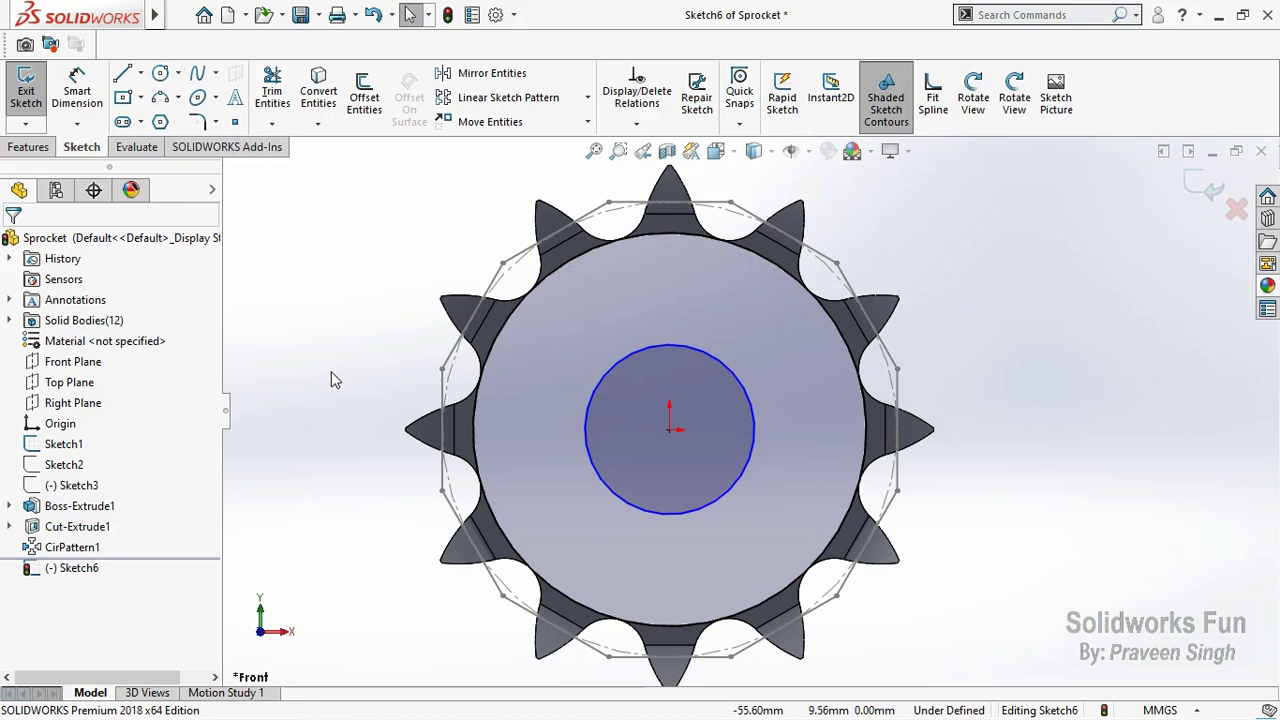
left_click(65, 103)
left_click(601, 390)
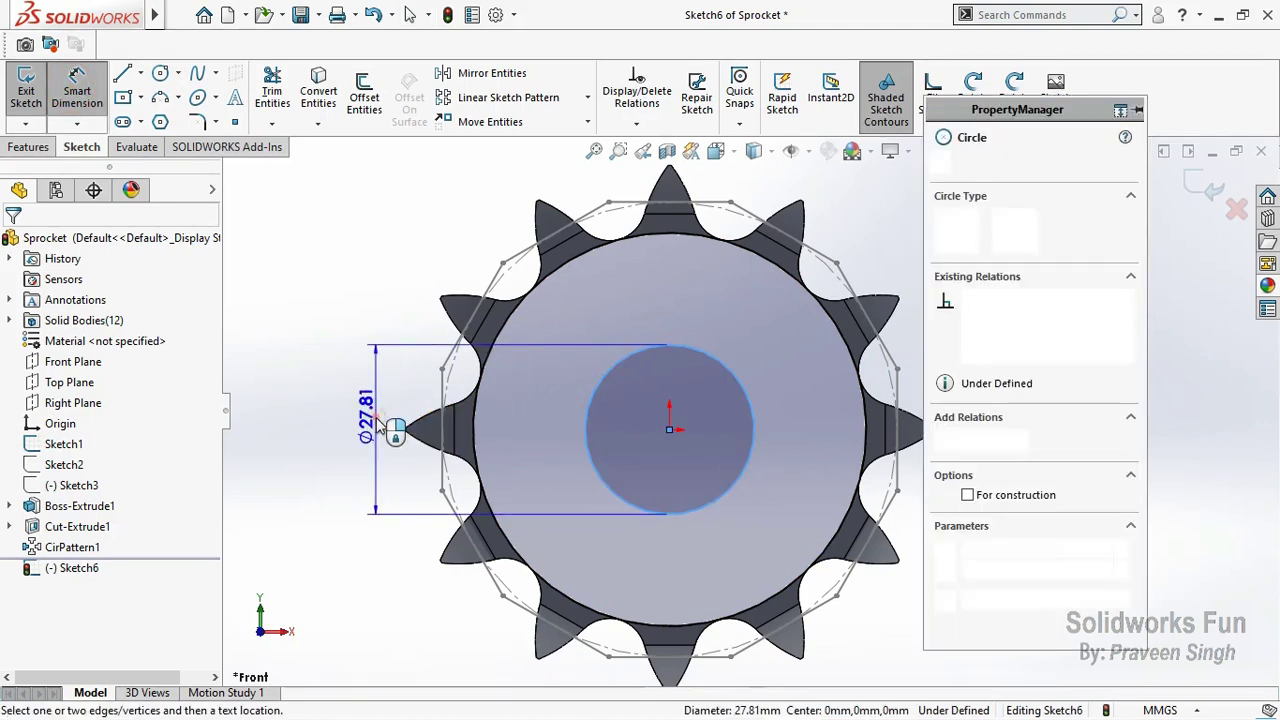
left_click(381, 426)
left_click(272, 415)
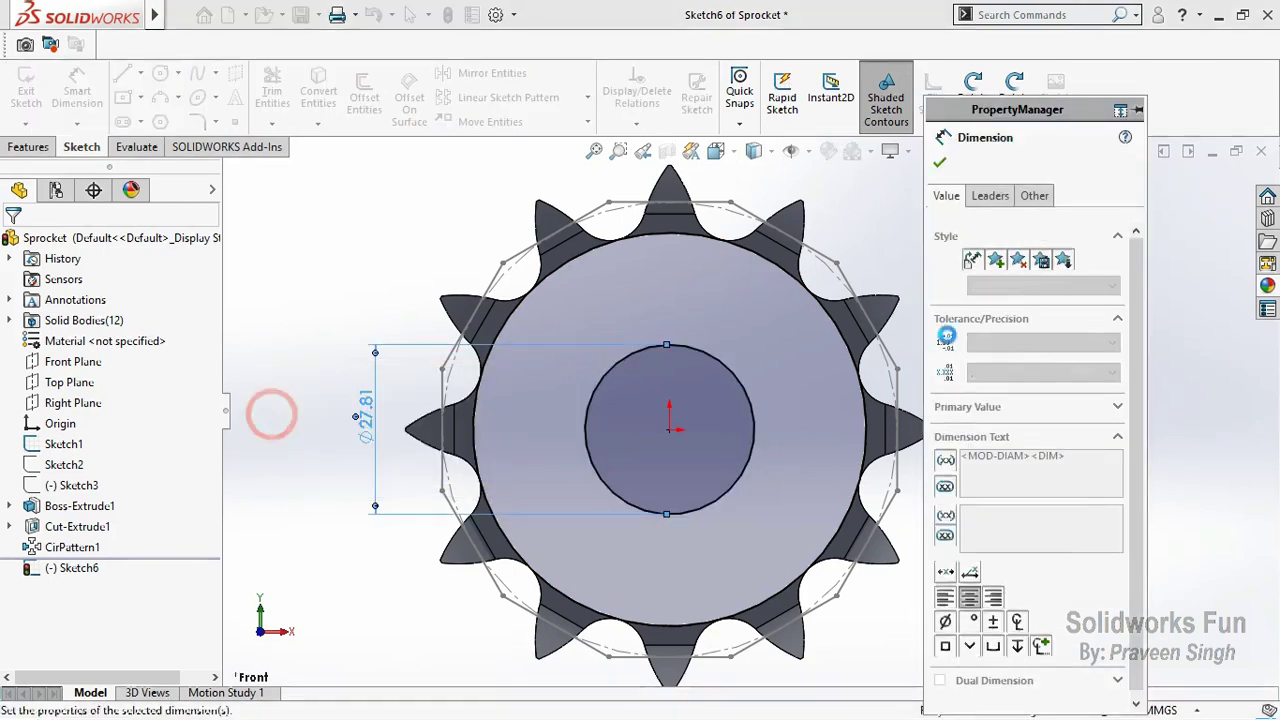
left_click(939, 162)
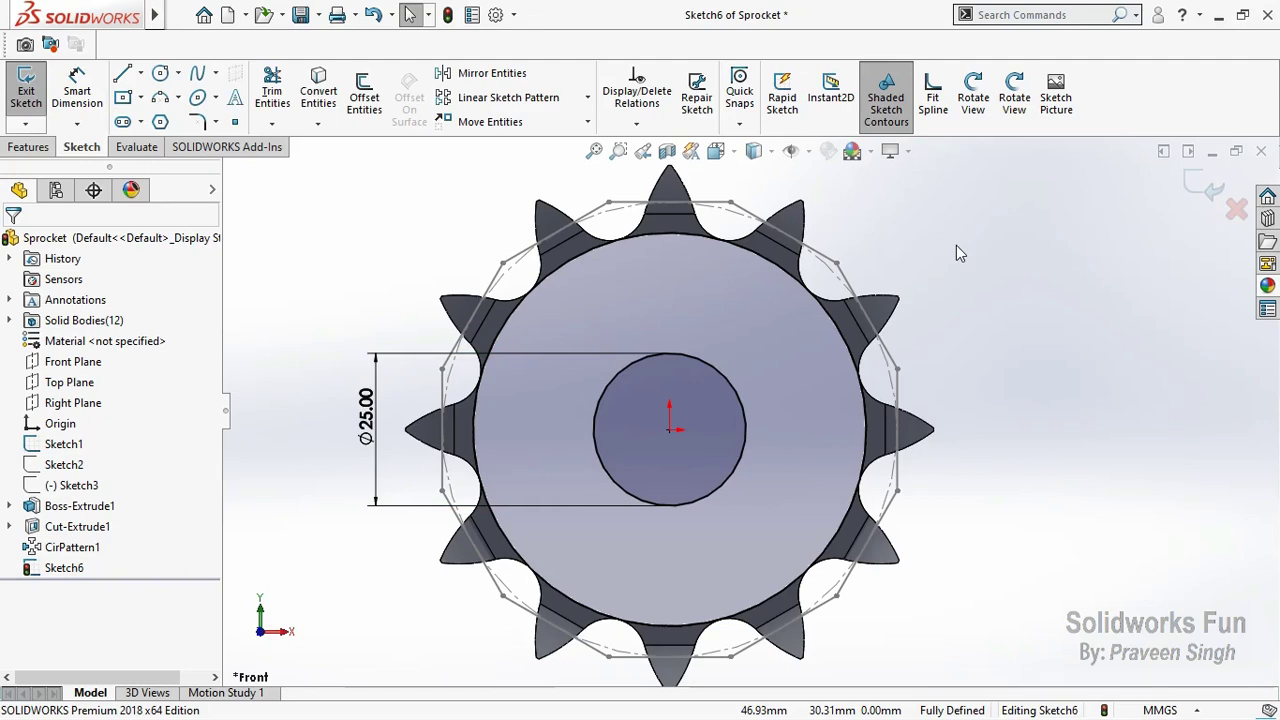
left_click(1014, 97)
left_click_drag(972, 195, 936, 260)
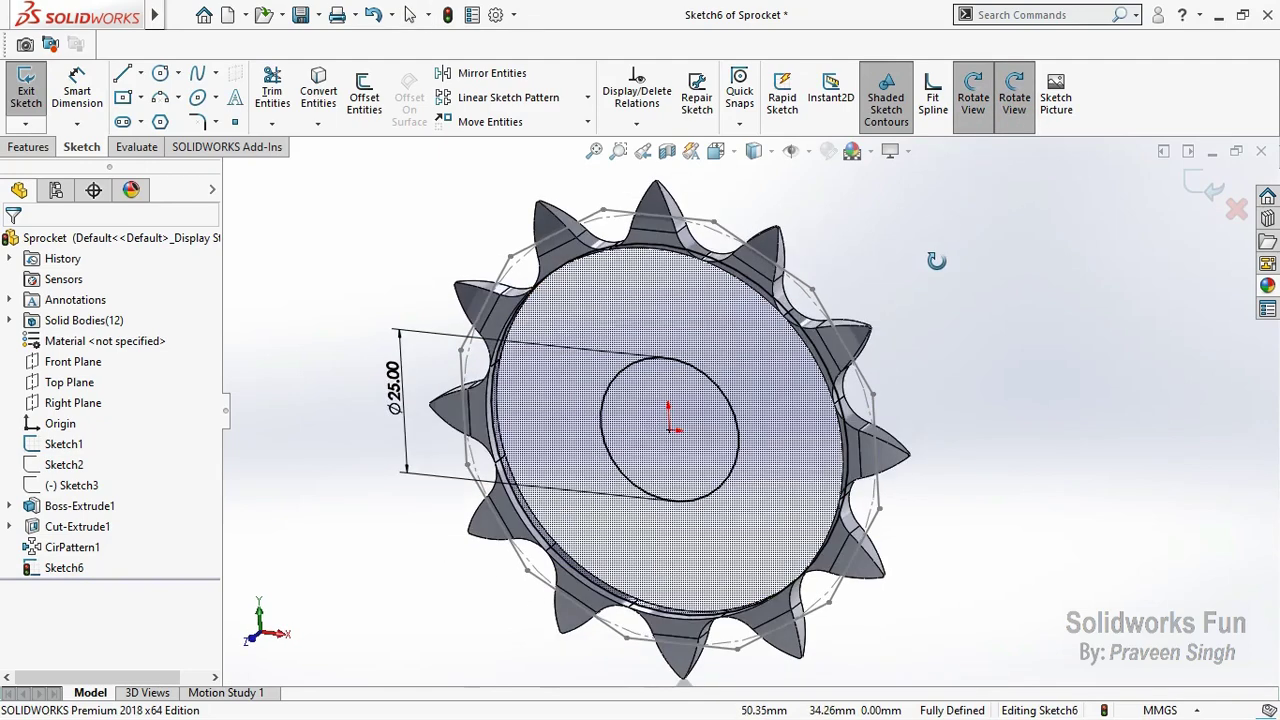
Step: Boss-extrude the sketch 3.5 mm in each direction to form the hub web with the Ø25 bore
left_click(28, 147)
left_click(33, 95)
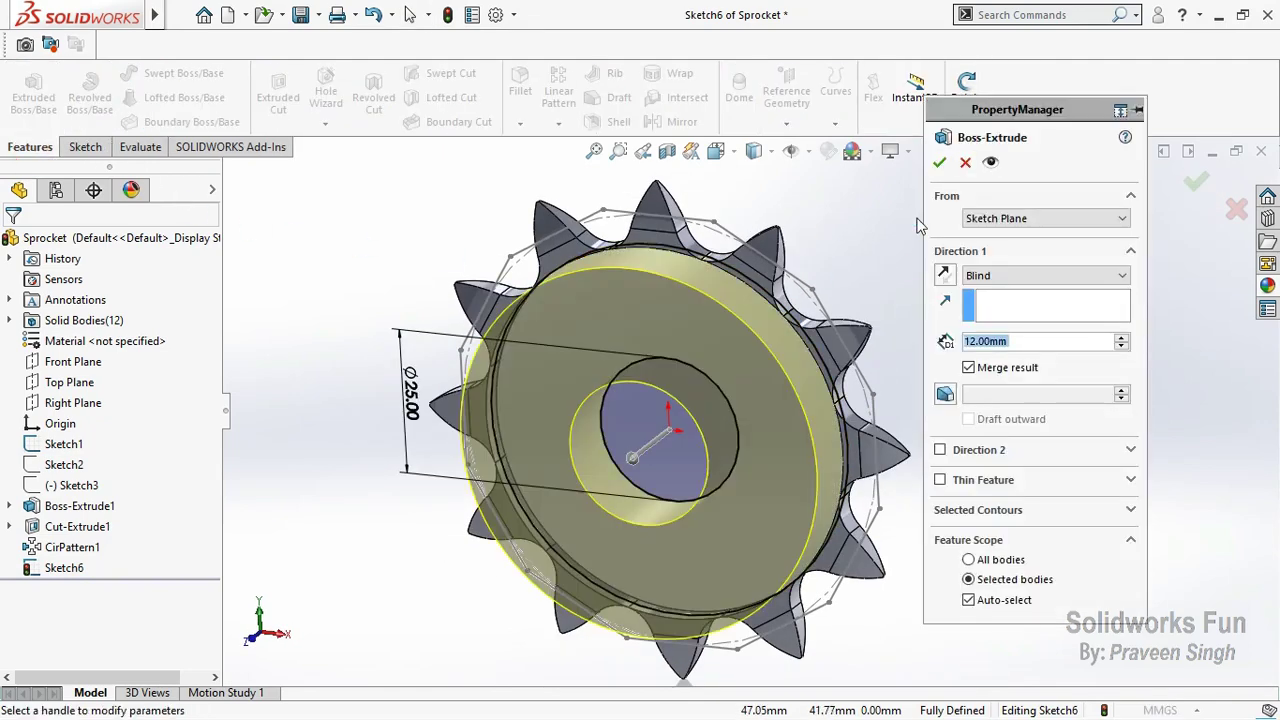
type("3")
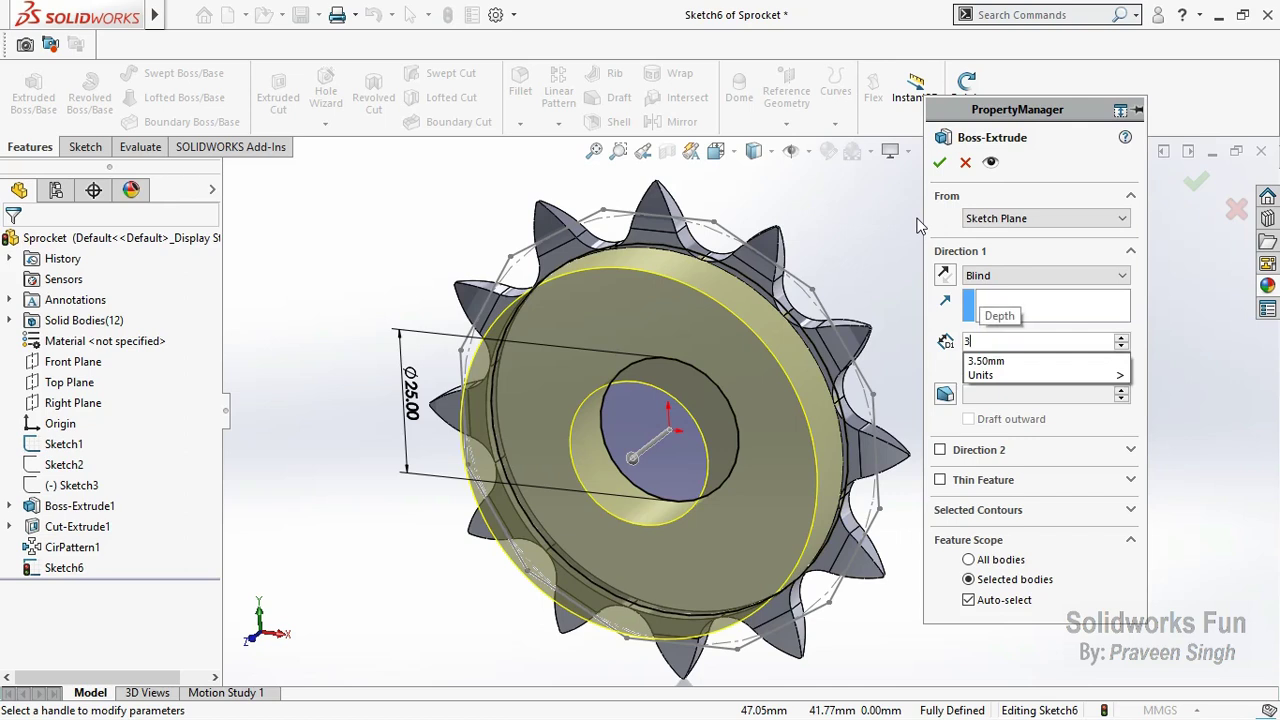
type(".5")
key("Return")
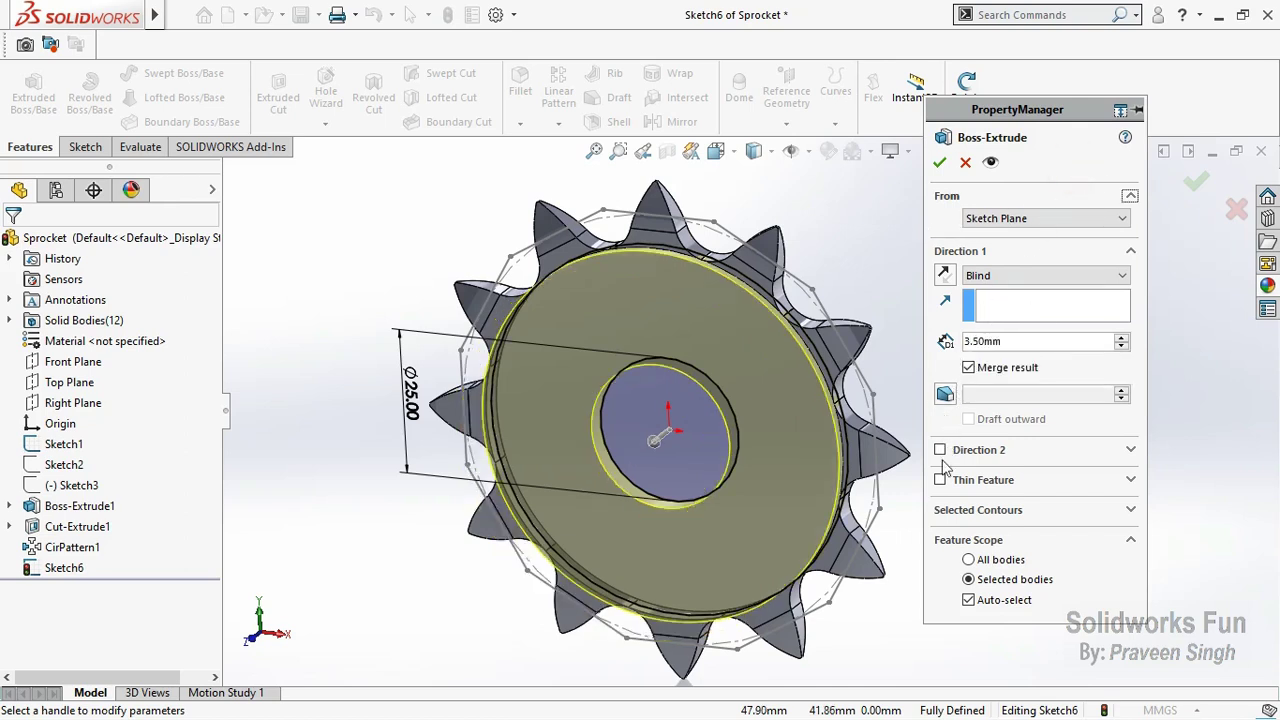
left_click(940, 450)
type("3.")
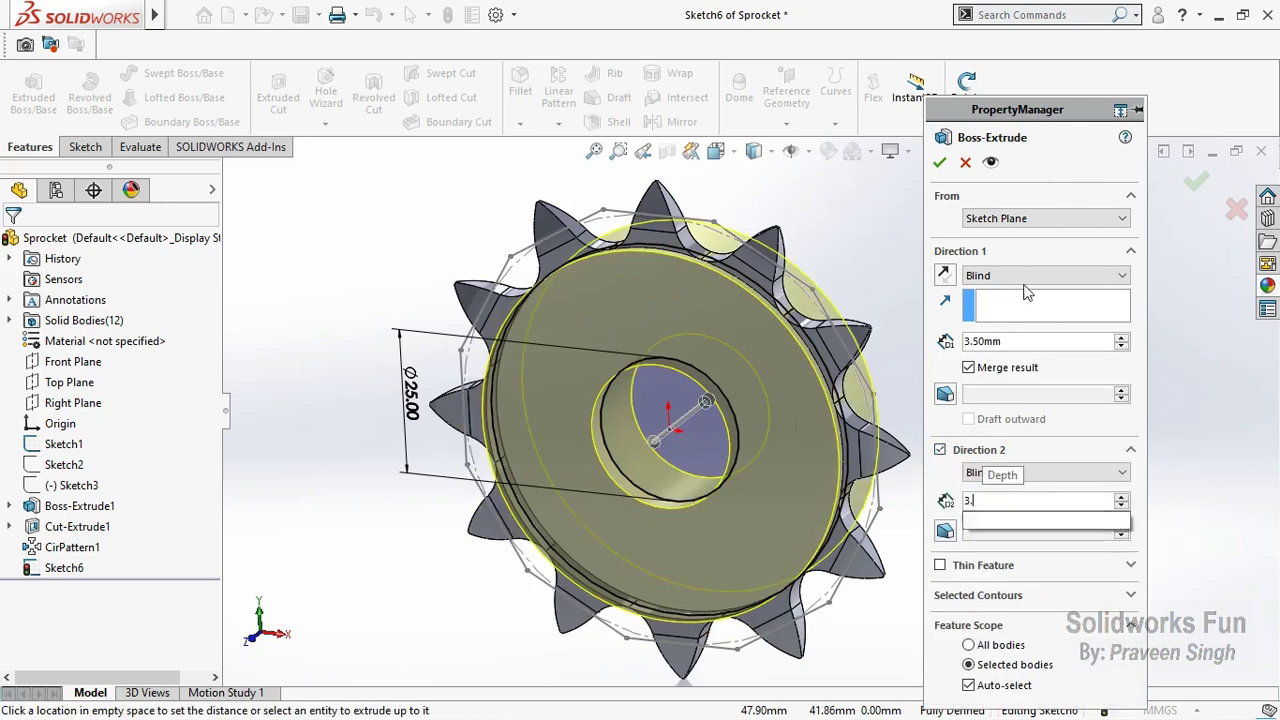
type("5")
key("Return")
left_click(939, 164)
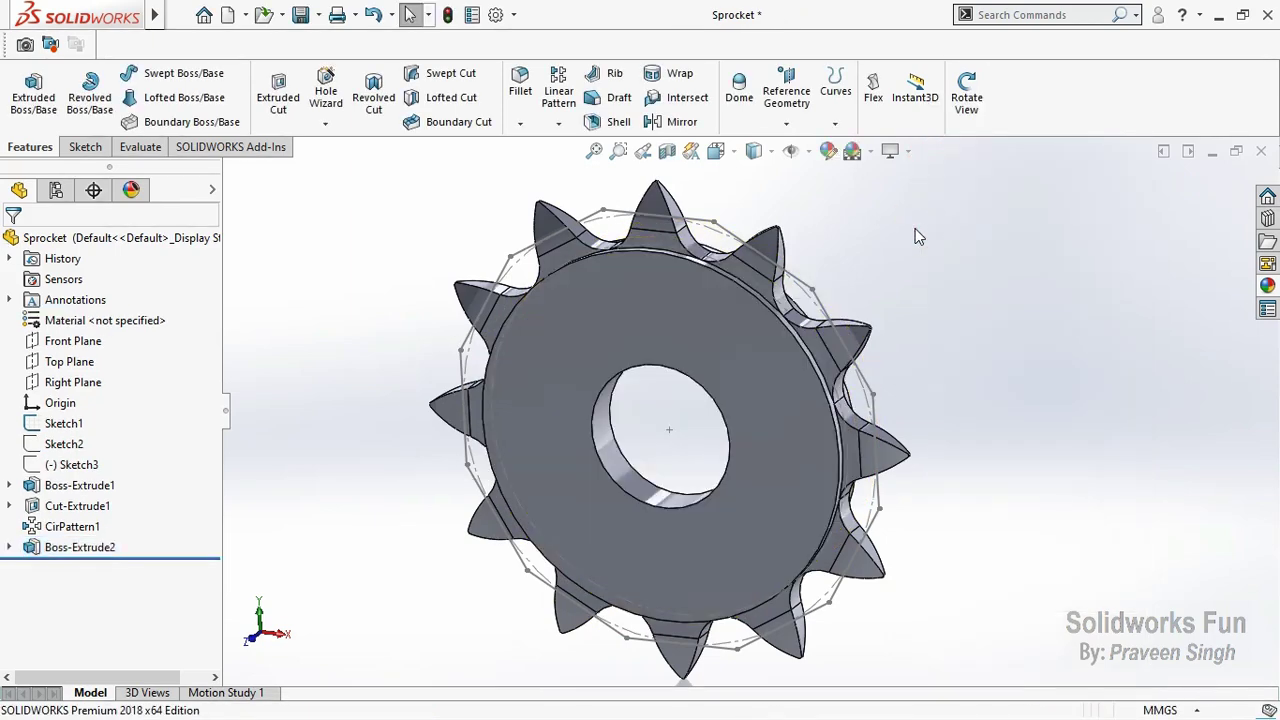
Step: Save, then sketch a small rectangle on the Ø25 bore edge on the Front Plane
left_click(300, 14)
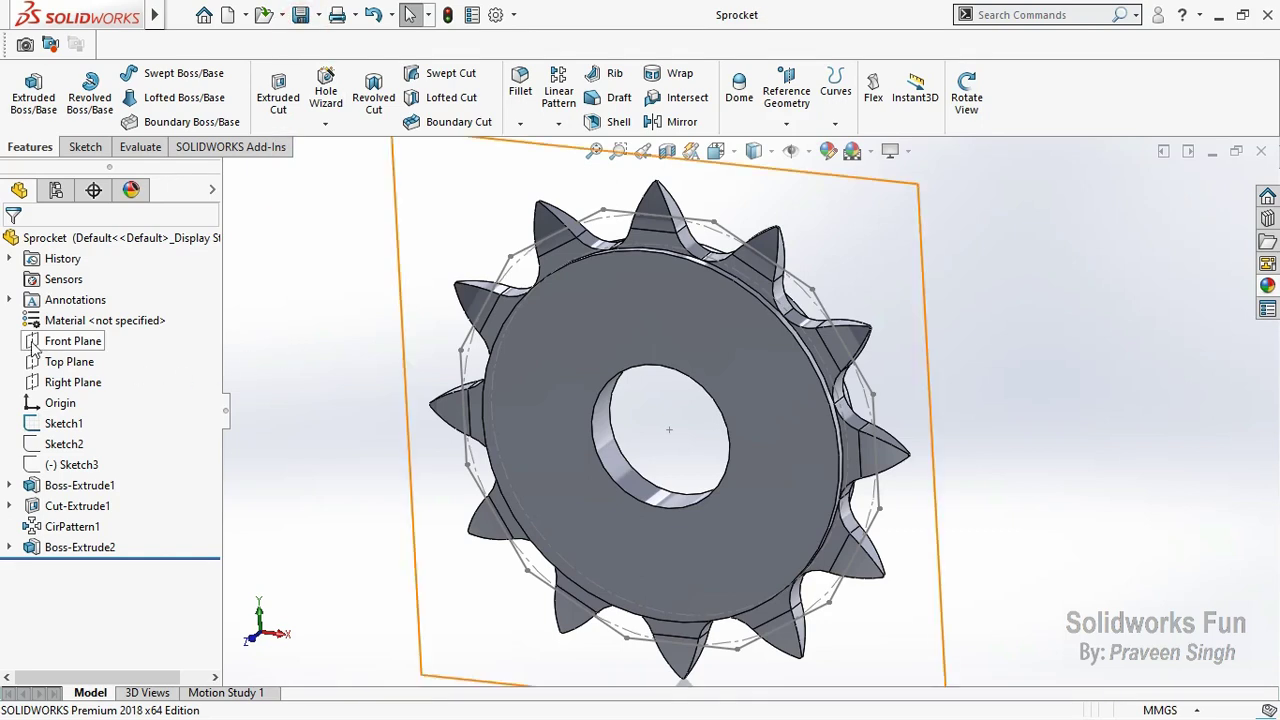
left_click(80, 341)
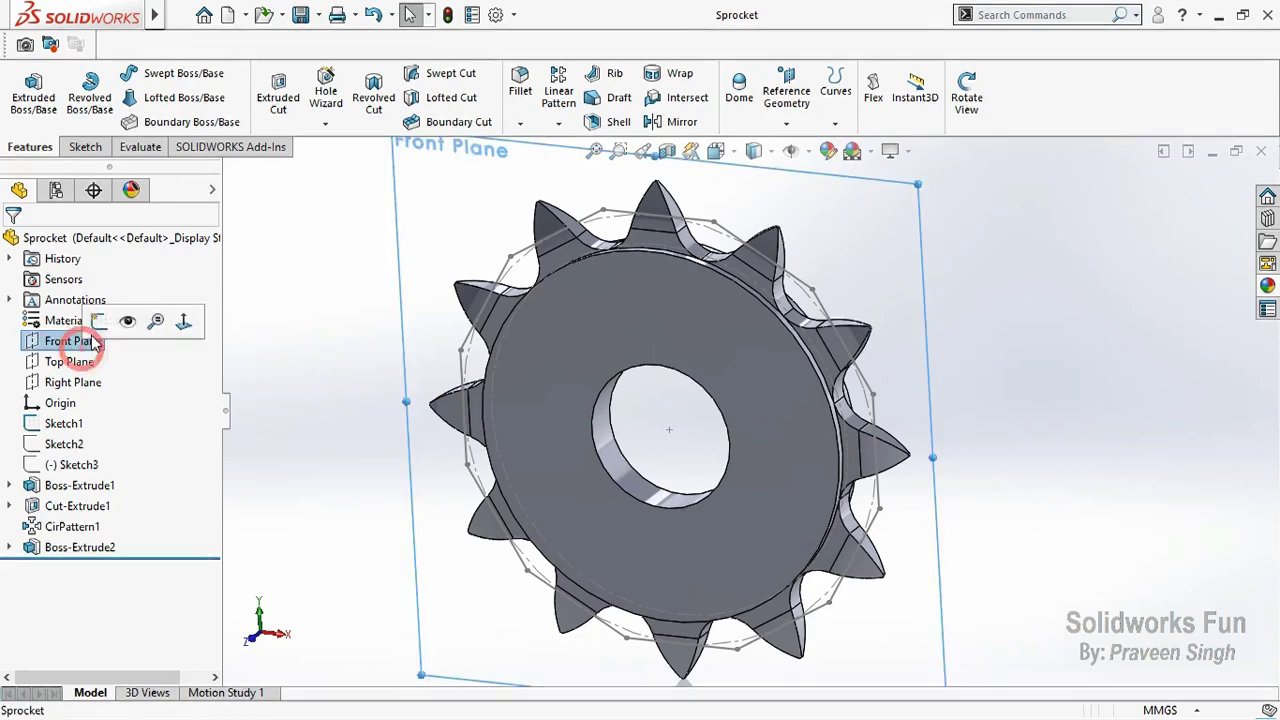
left_click(104, 321)
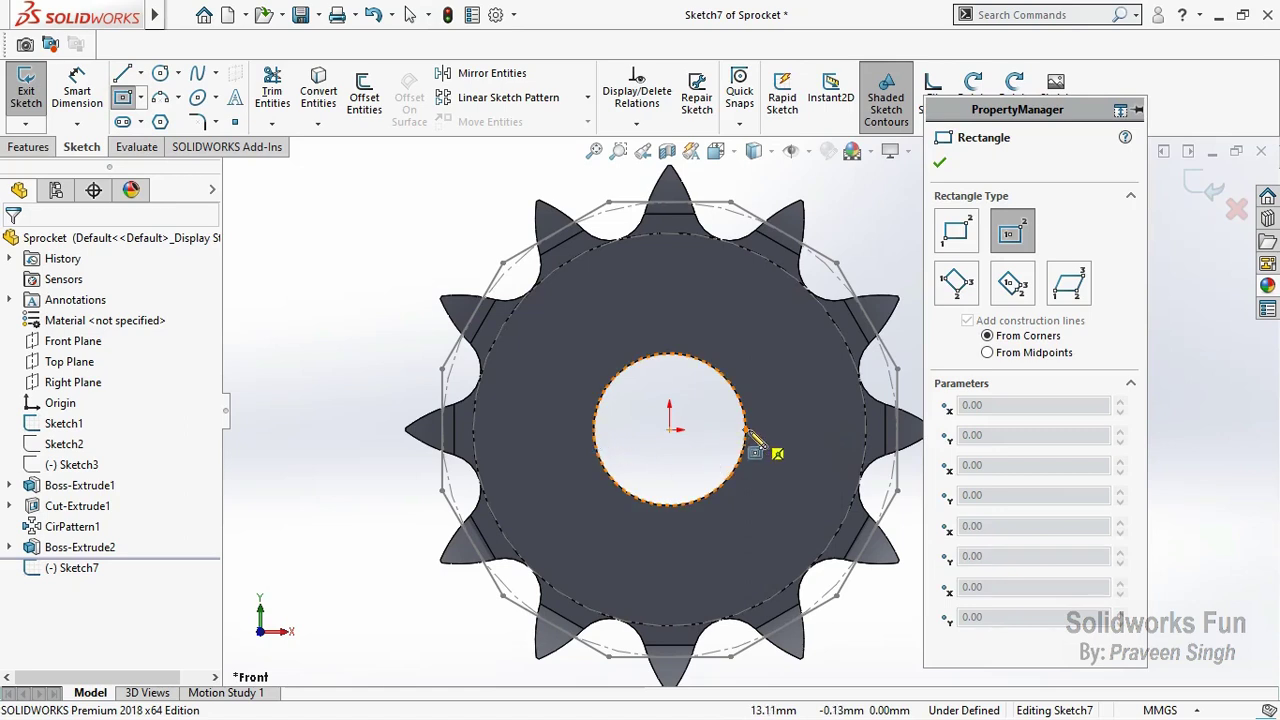
left_click_drag(746, 431, 763, 447)
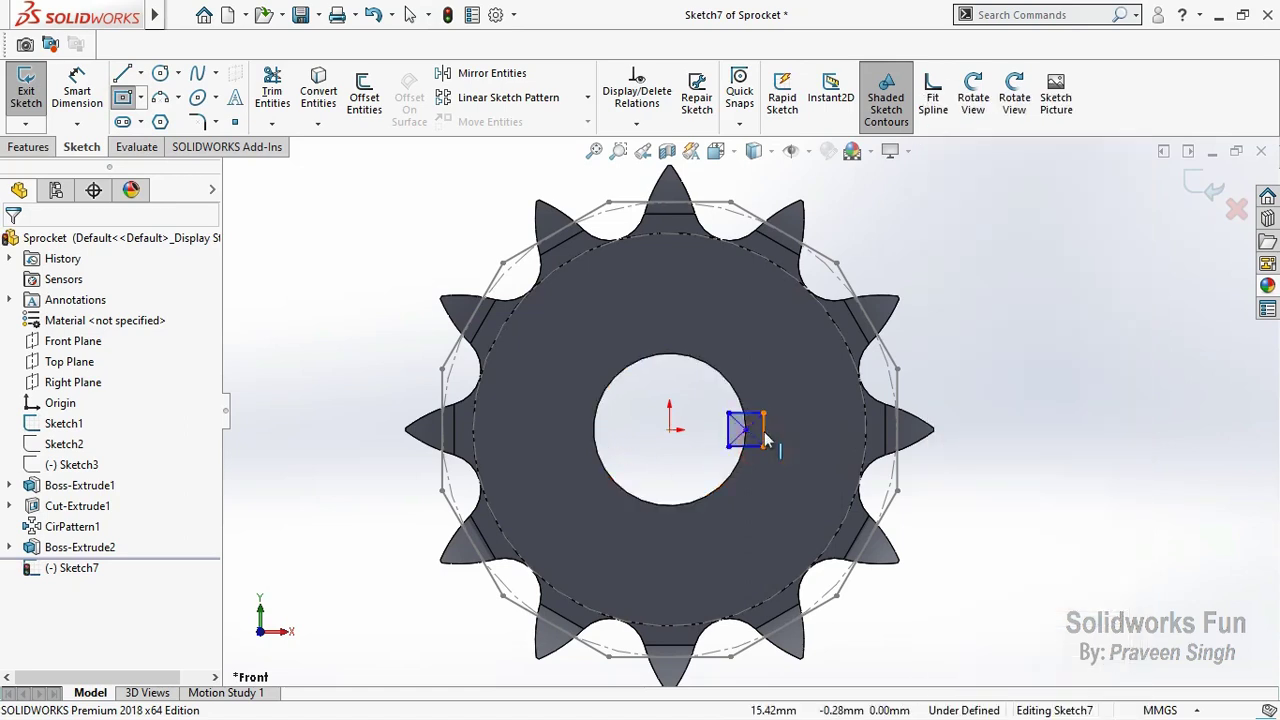
Step: Make two opposite sides of the keyway rectangle parallel
key("Escape")
left_click(764, 430)
left_click(746, 414, "ctrl")
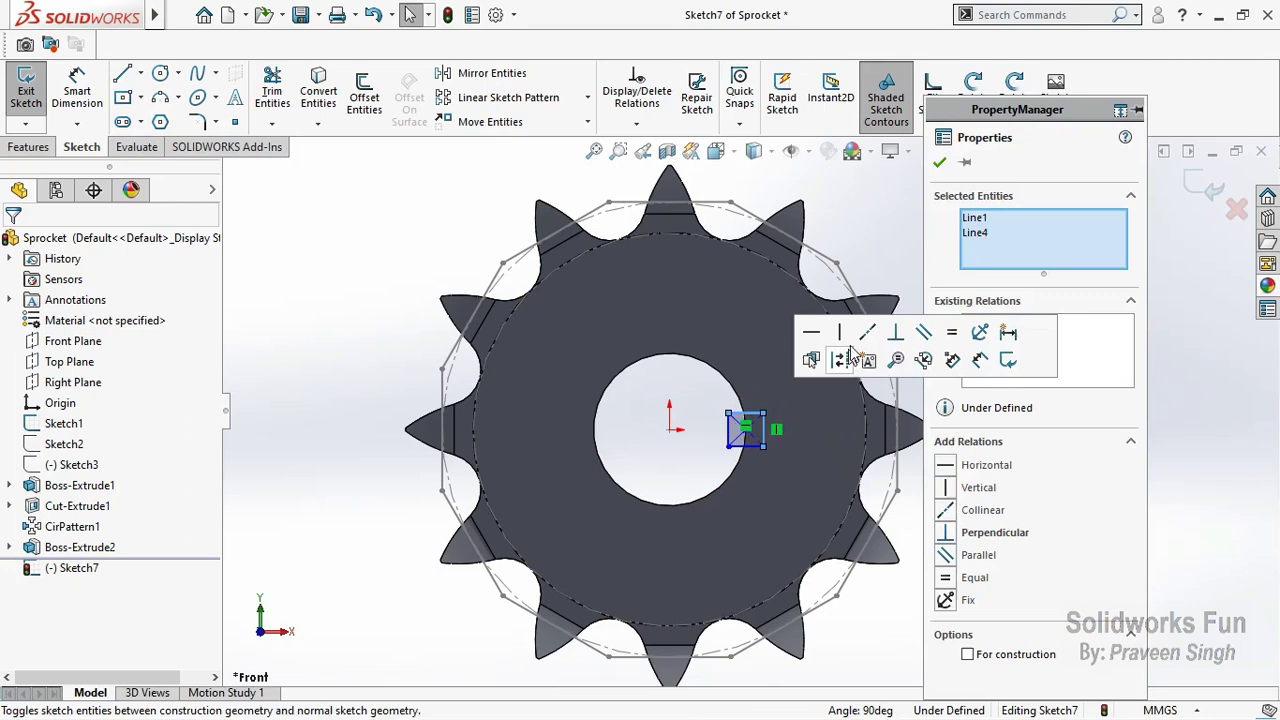
left_click(931, 340)
left_click(686, 386)
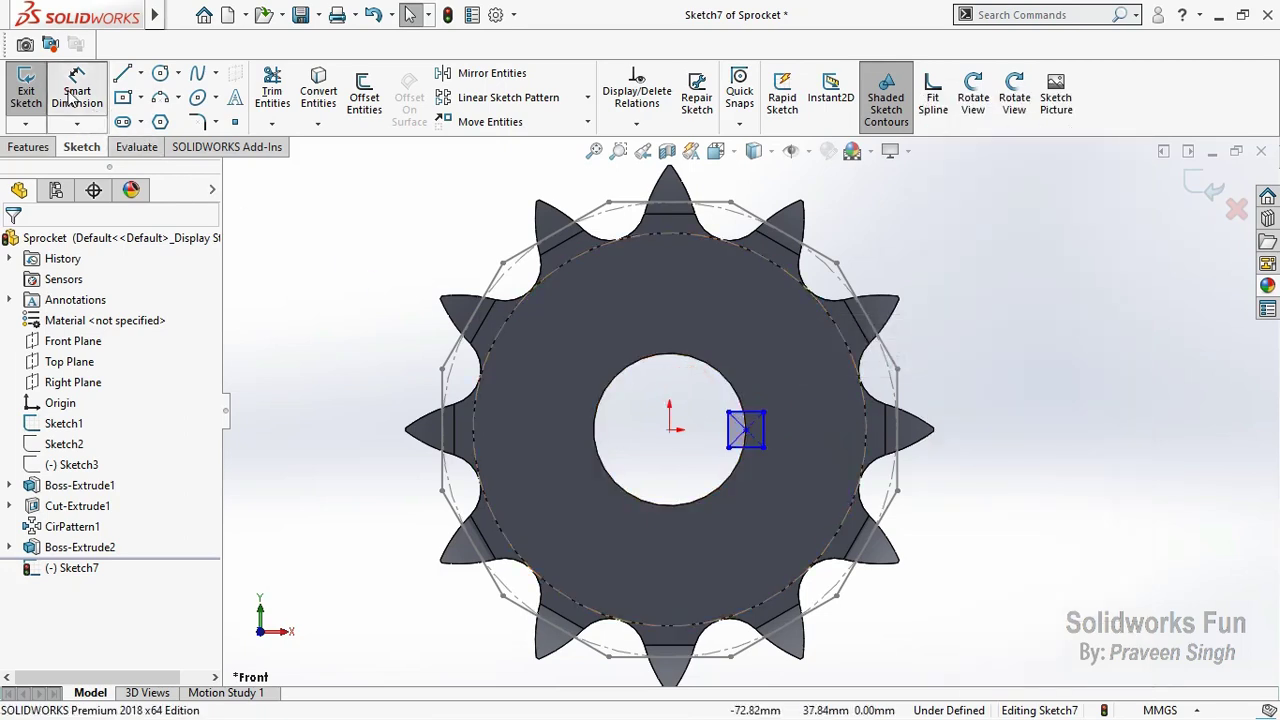
Step: Dimension the keyway rectangle's right edge to 4 mm
left_click(72, 98)
left_click(764, 436)
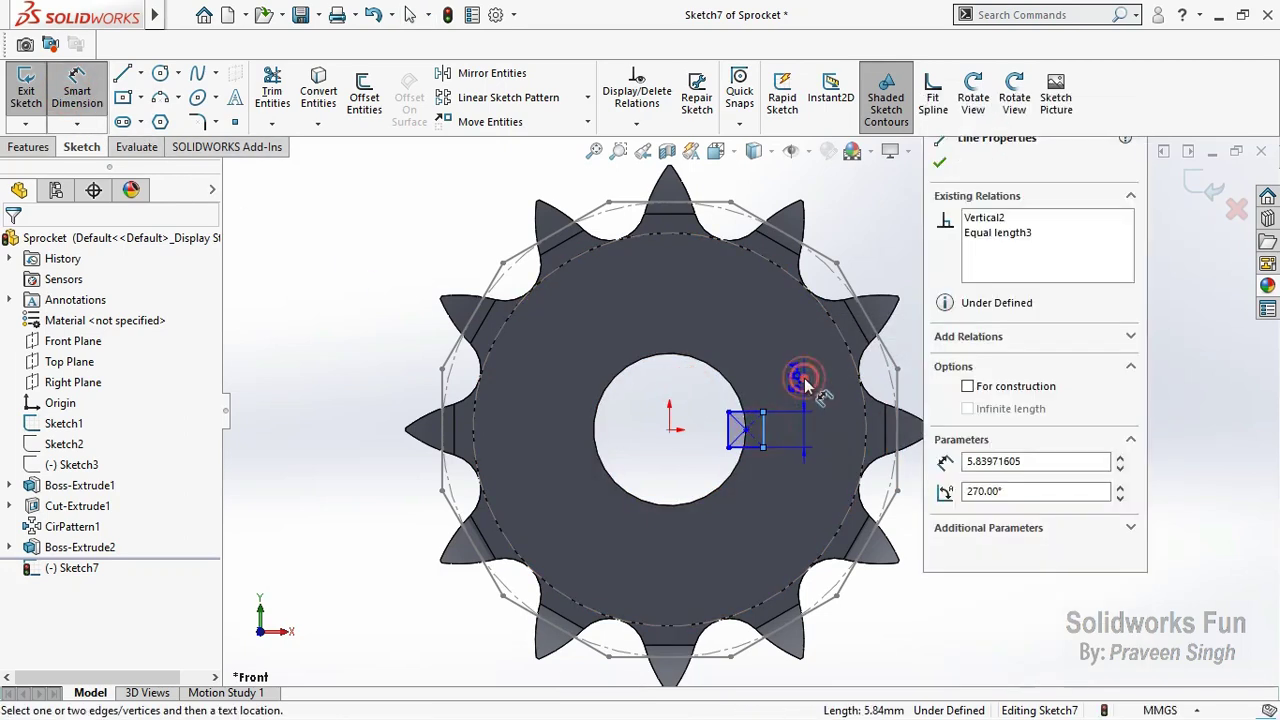
left_click(806, 380)
type("4")
left_click(703, 374)
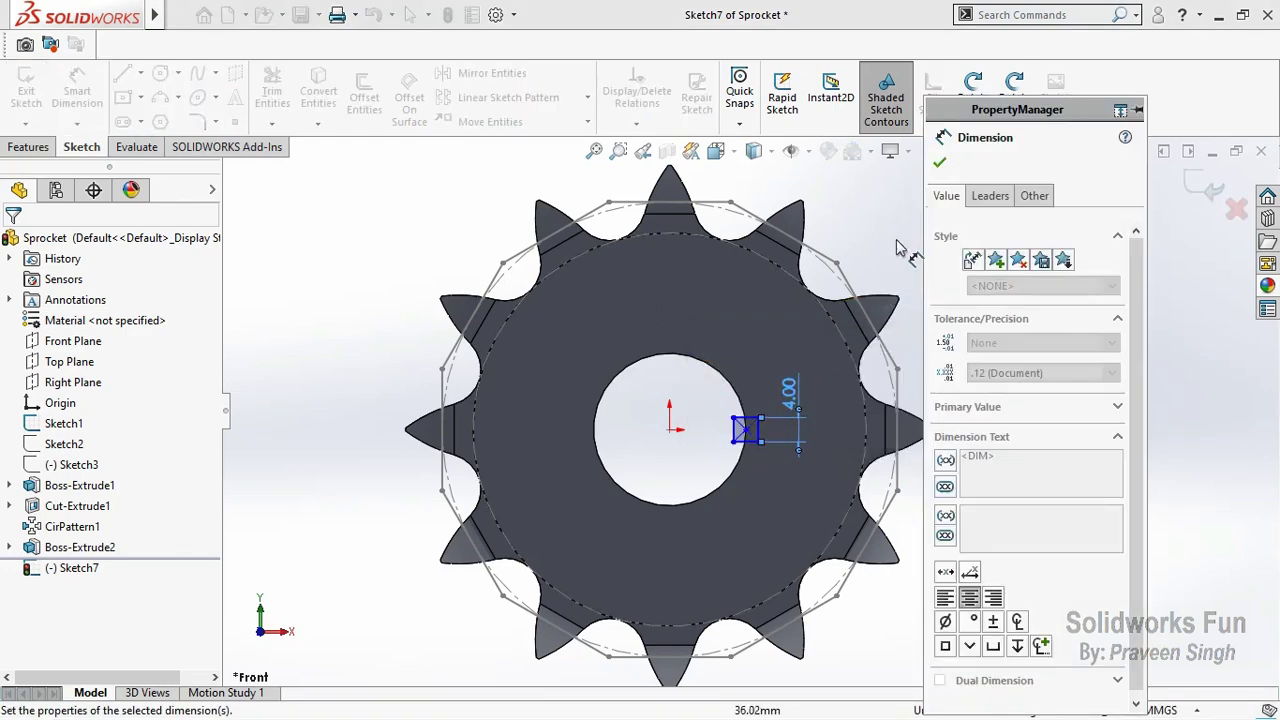
key("Escape")
left_click(978, 105)
left_click_drag(966, 229, 287, 95)
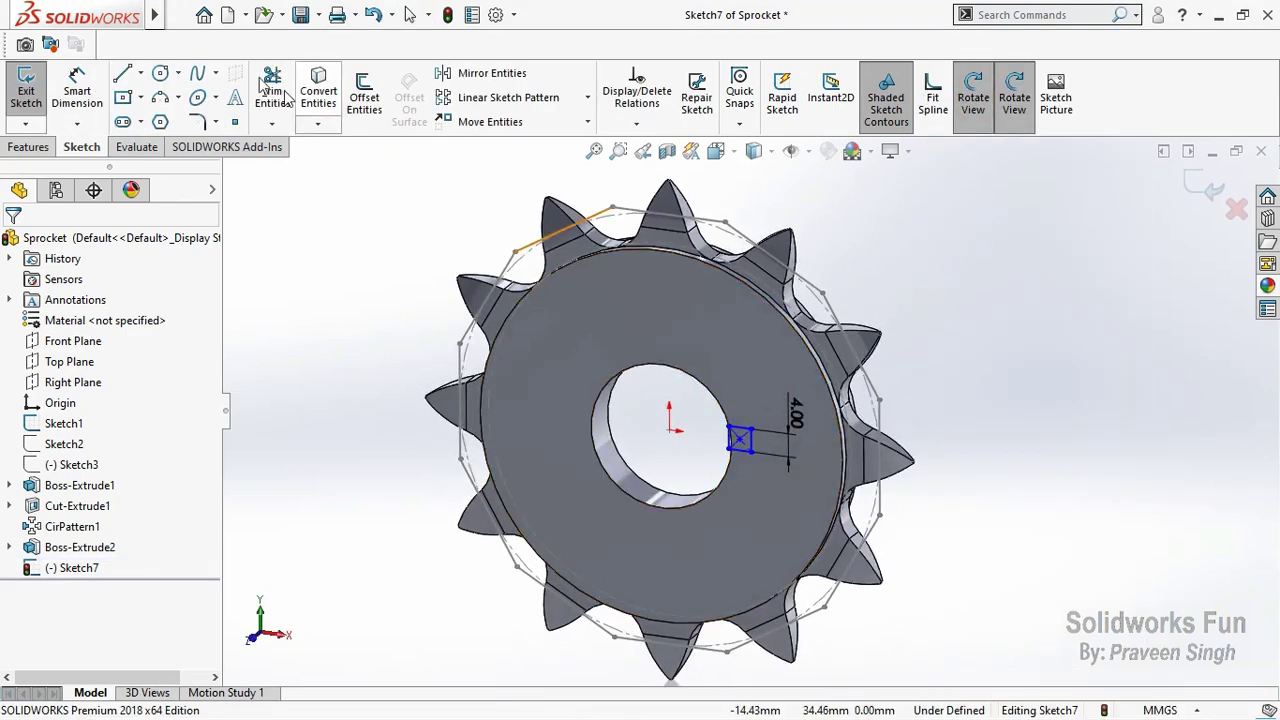
left_click(50, 147)
Step: Cut the keyway Through All in both directions and save the part
left_click(278, 95)
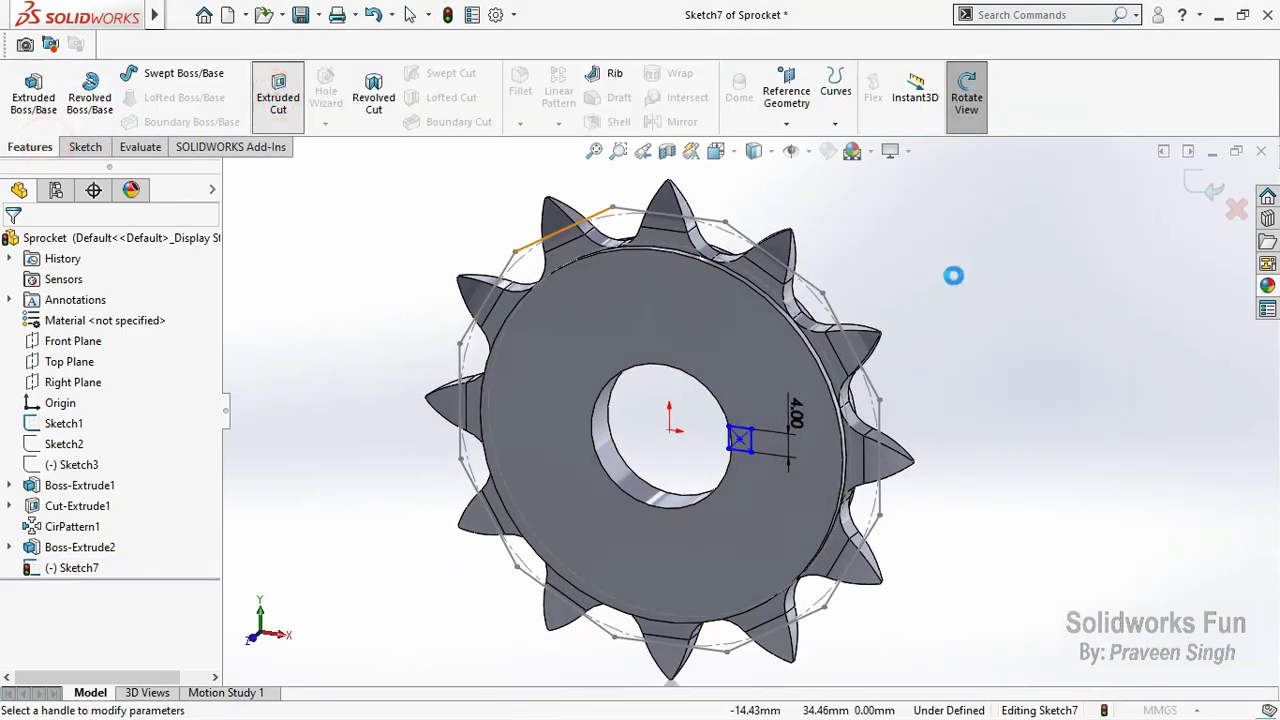
left_click(1045, 275)
left_click(1010, 304)
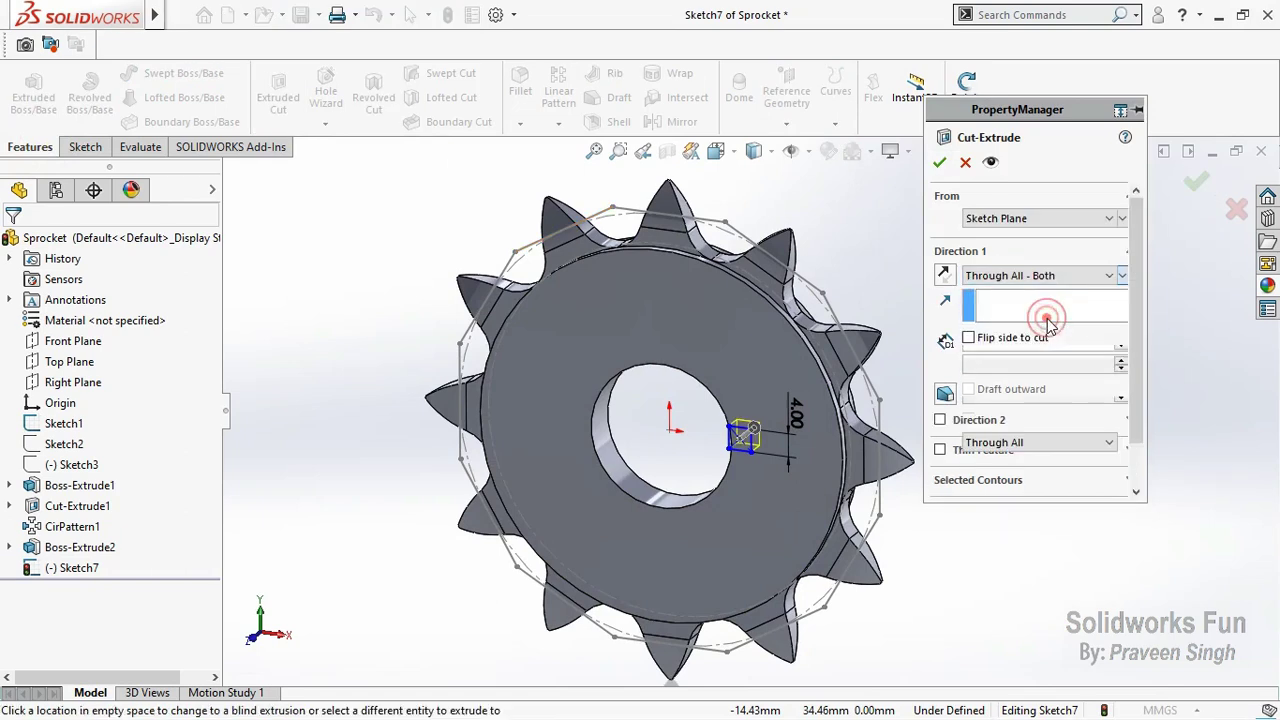
left_click(939, 163)
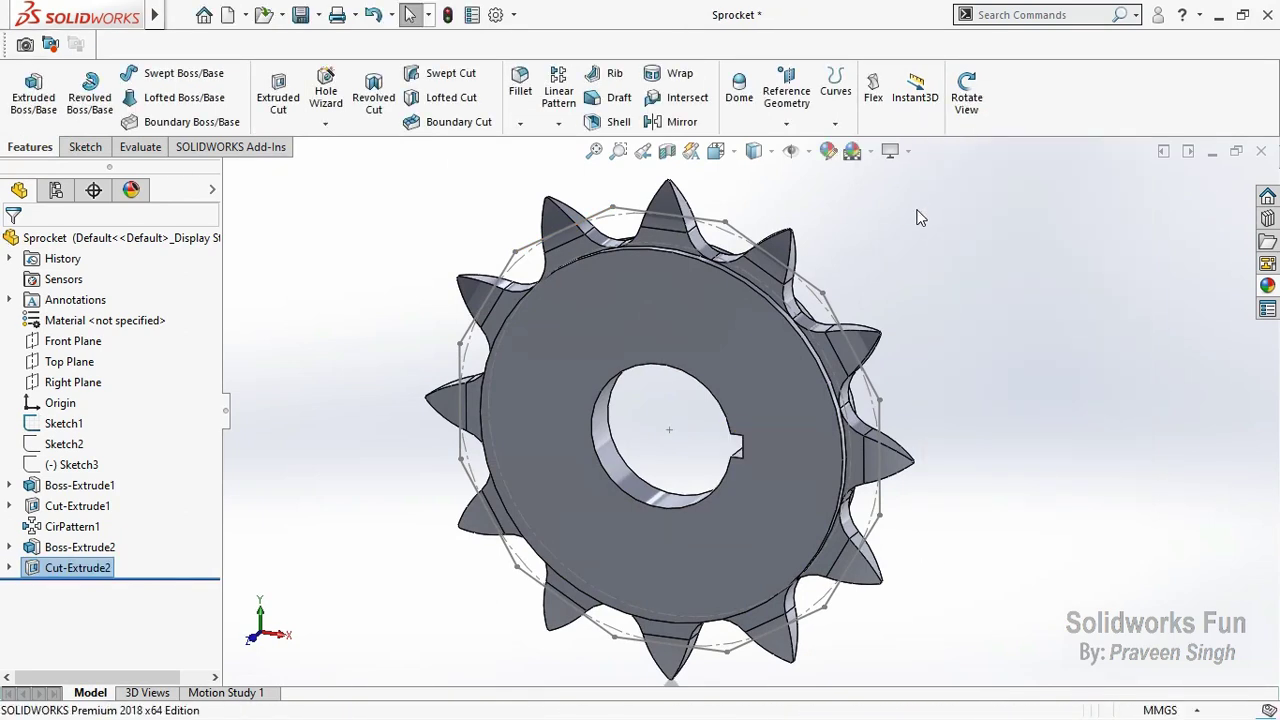
left_click(300, 16)
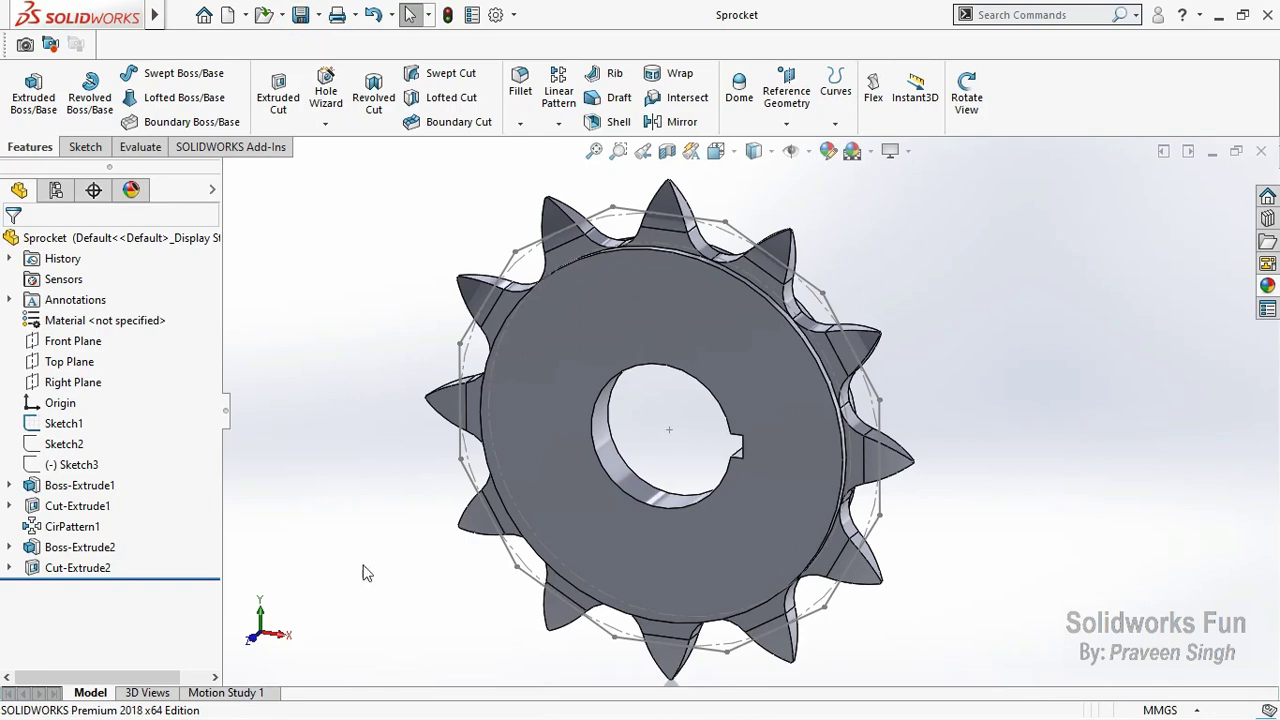
Step: Hide Sketch1 and save the part
left_click(257, 643)
left_click(66, 426)
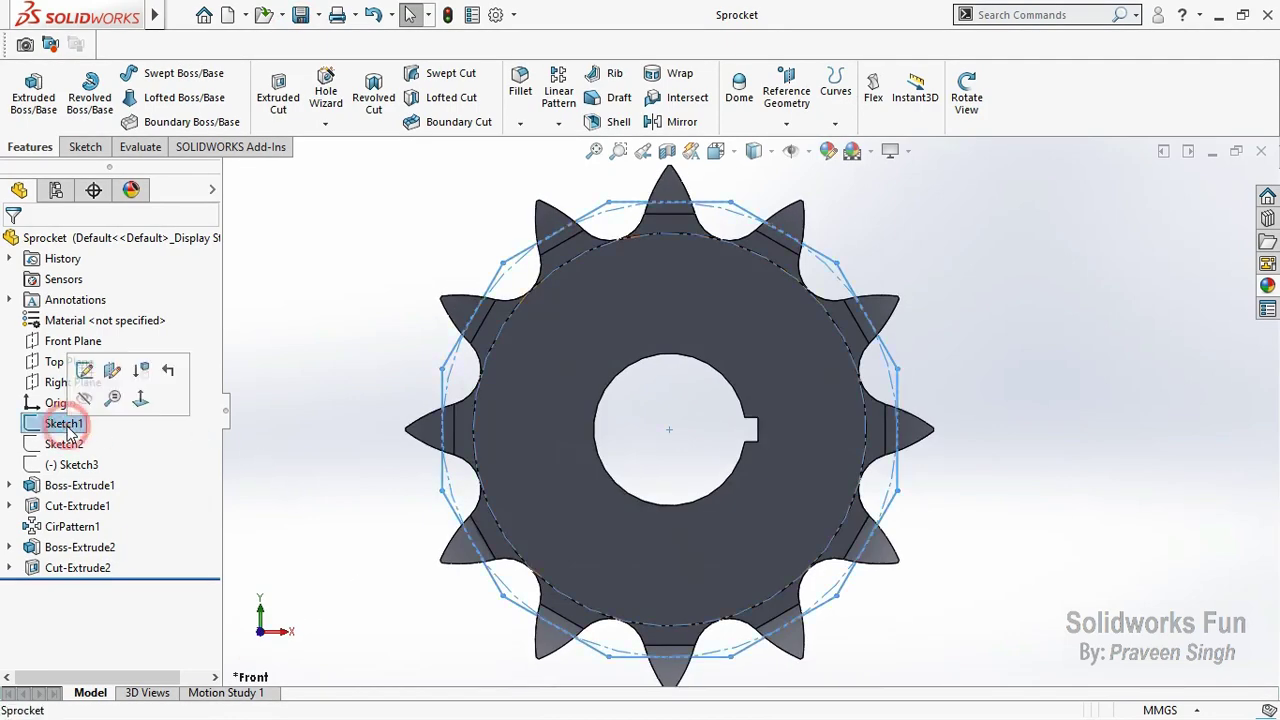
left_click(64, 446)
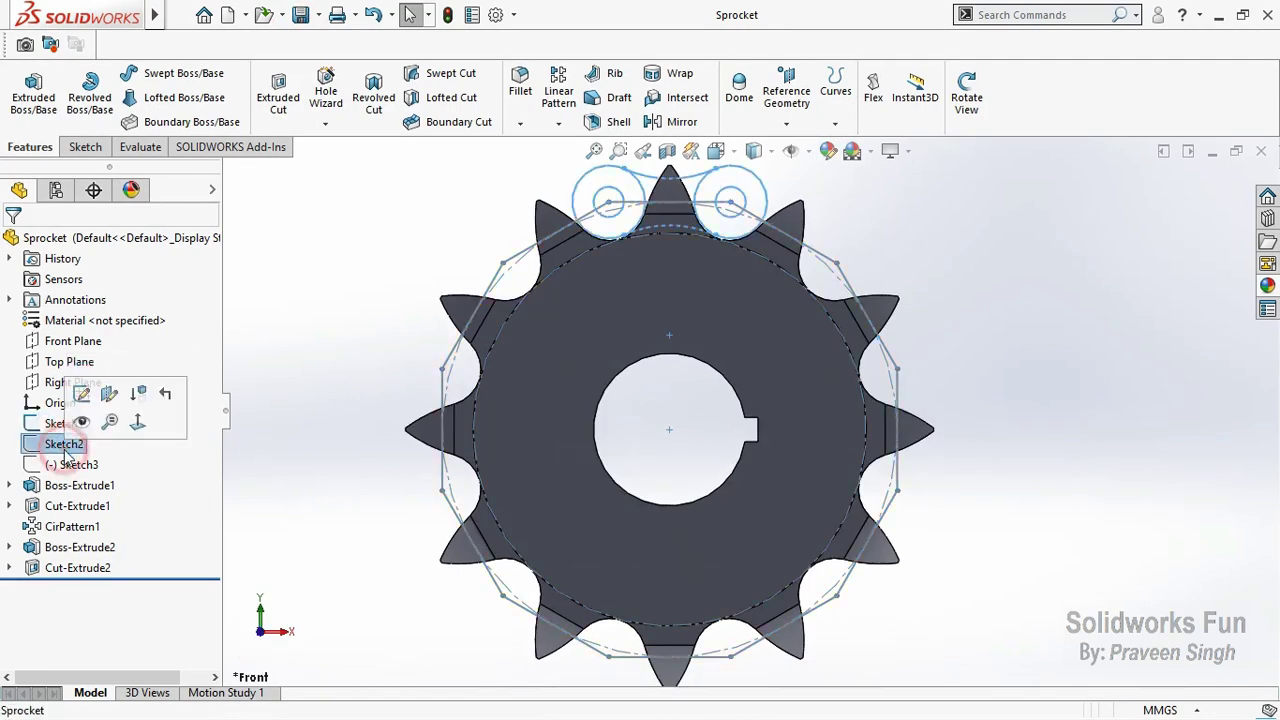
scroll(668, 235, "down", 3)
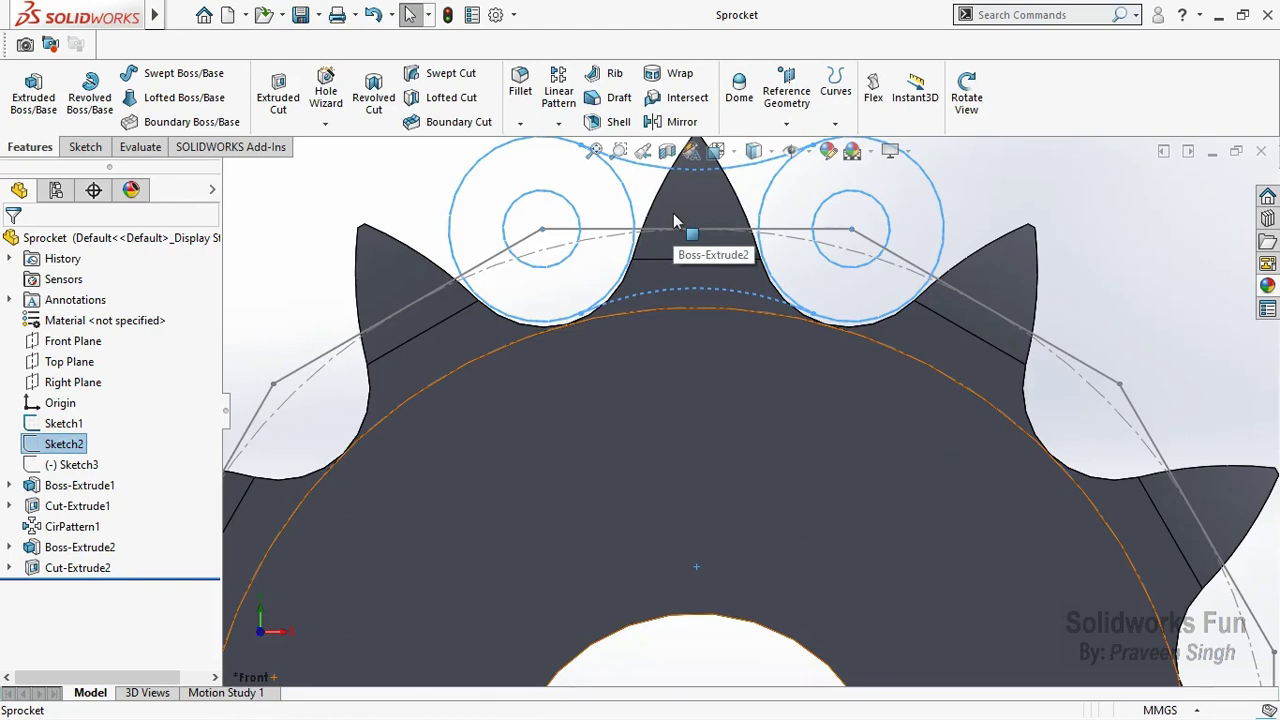
scroll(674, 218, "up", 5)
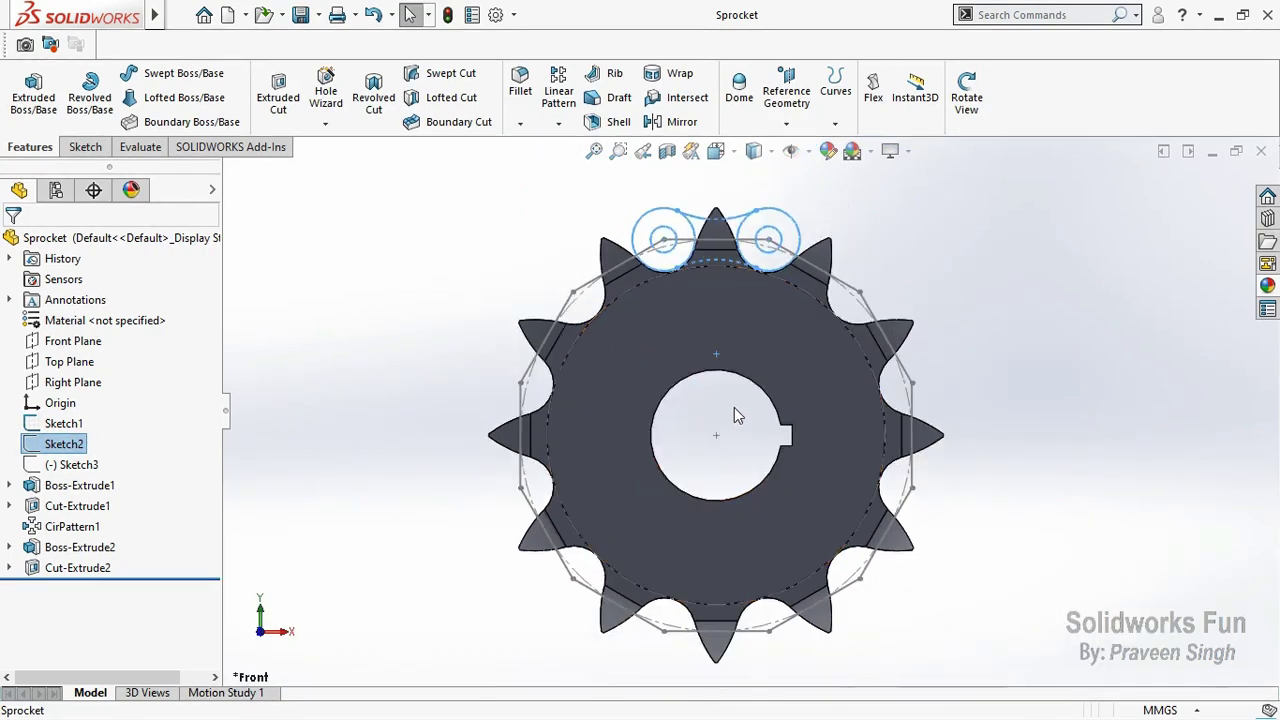
left_click(375, 293)
left_click(86, 424)
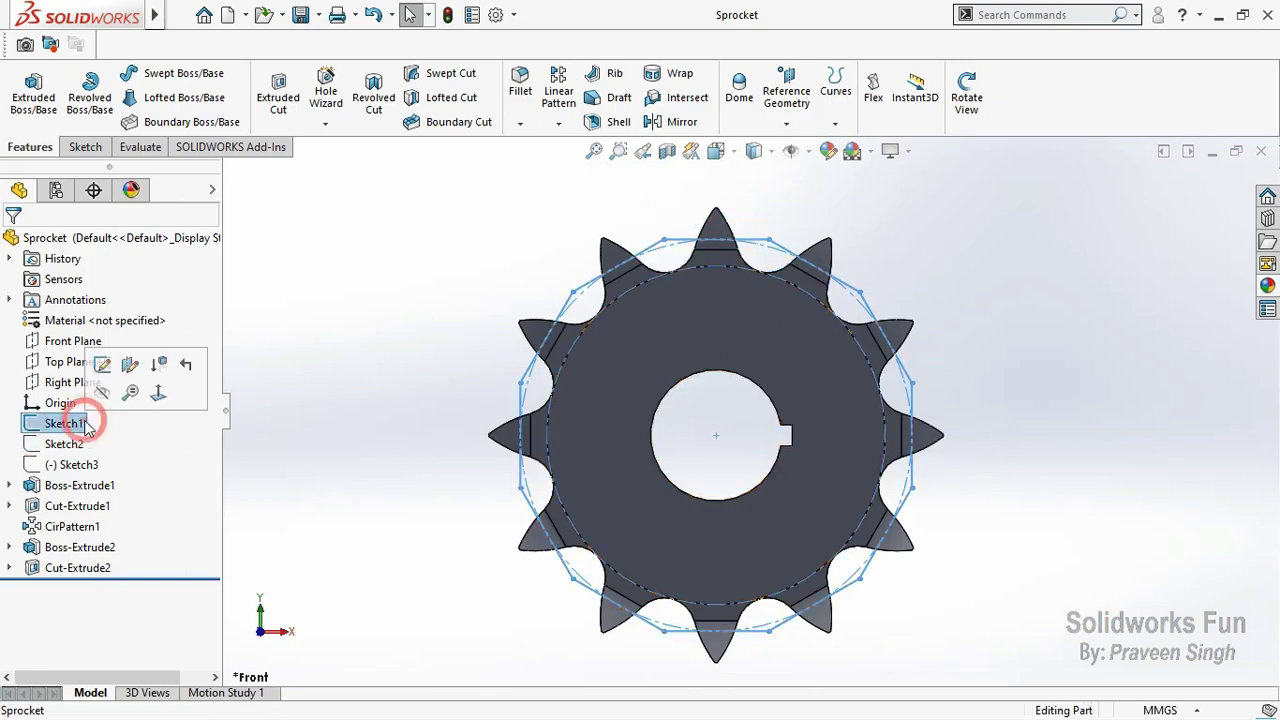
left_click(102, 391)
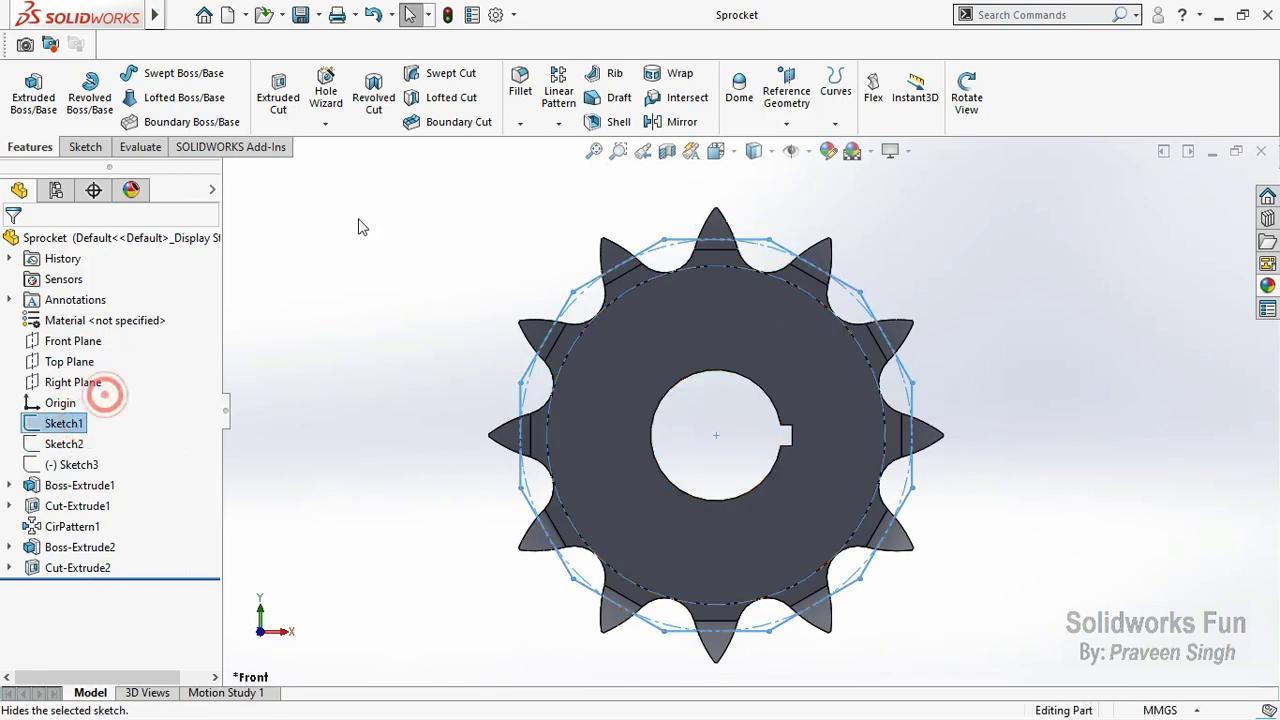
left_click(301, 14)
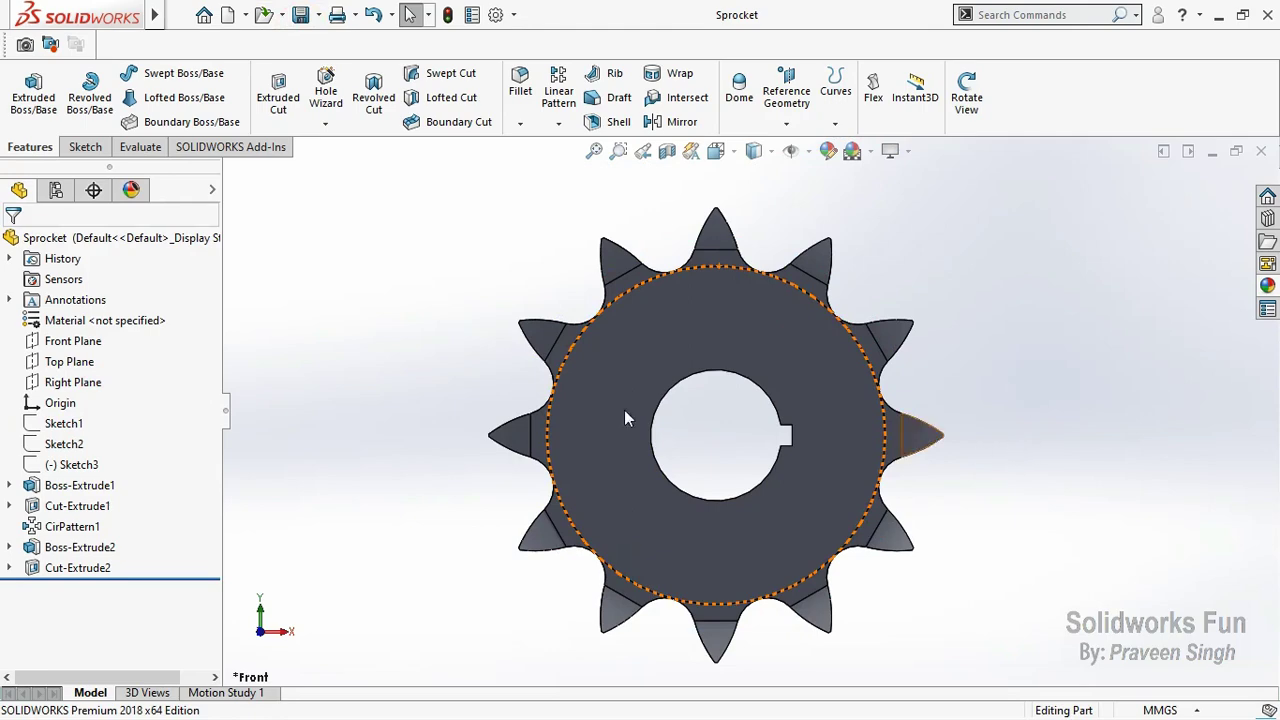
Step: Tilt the sprocket into a 3D view and start a Chamfer feature
left_click(966, 132)
left_click_drag(934, 257, 886, 240)
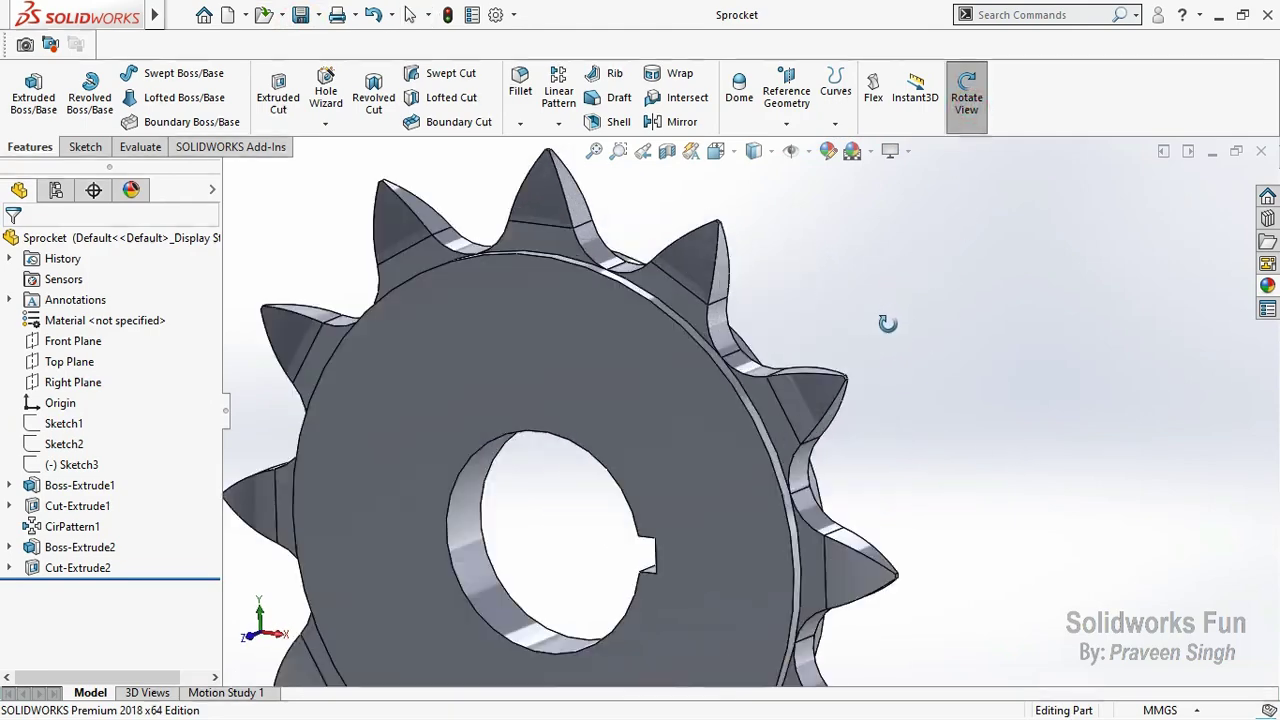
left_click(520, 123)
left_click(552, 168)
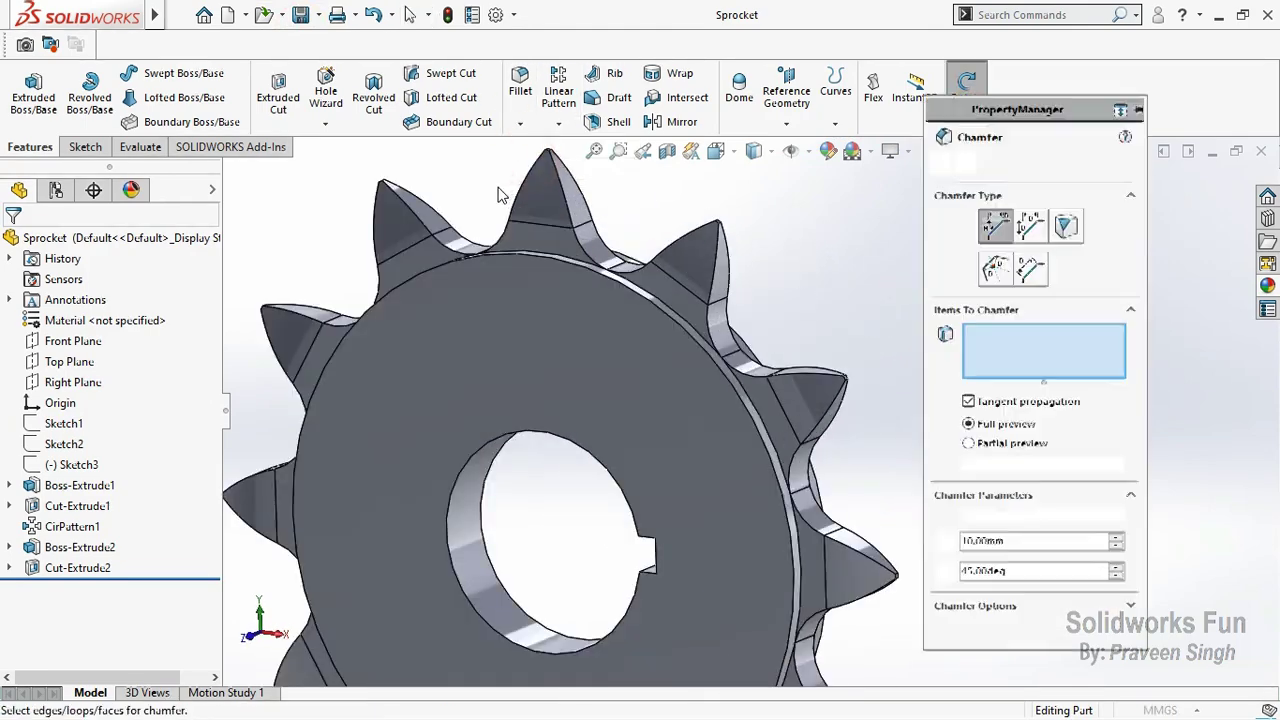
Step: Chamfer the two outer circular hub edges by 0.35 mm at 45°
type("0.35")
key("Return")
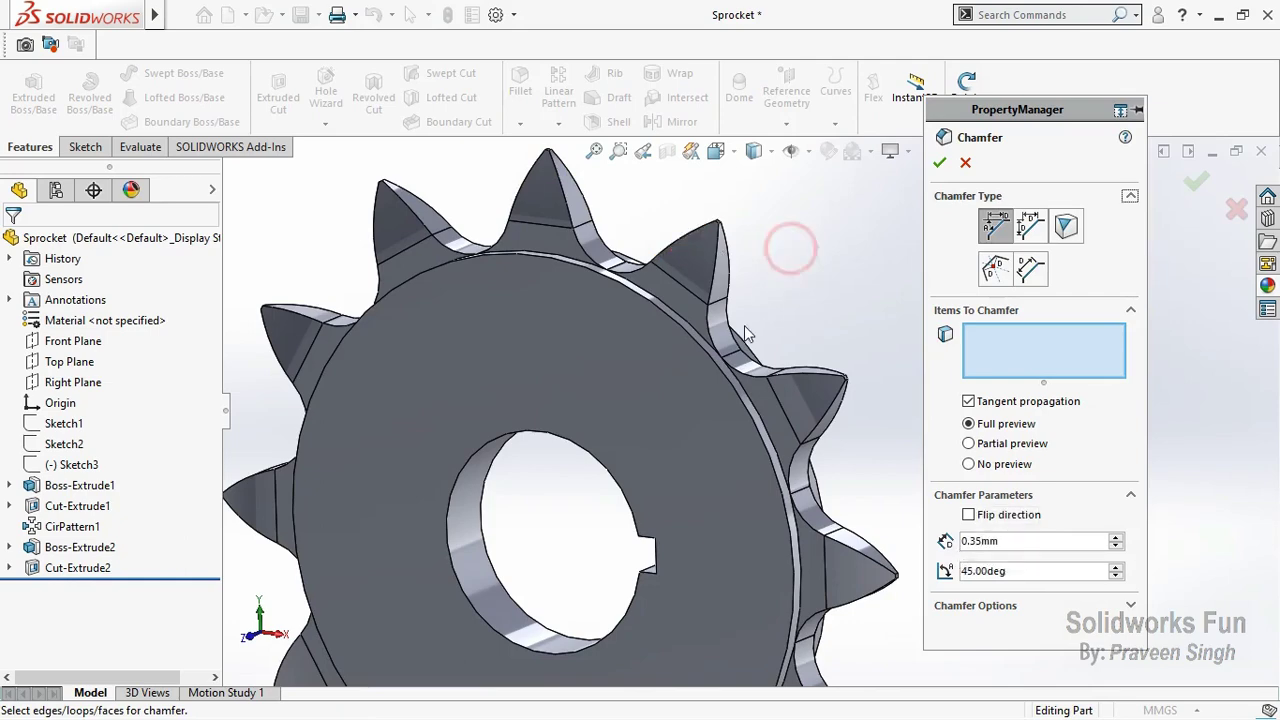
left_click(744, 360)
left_click(725, 376)
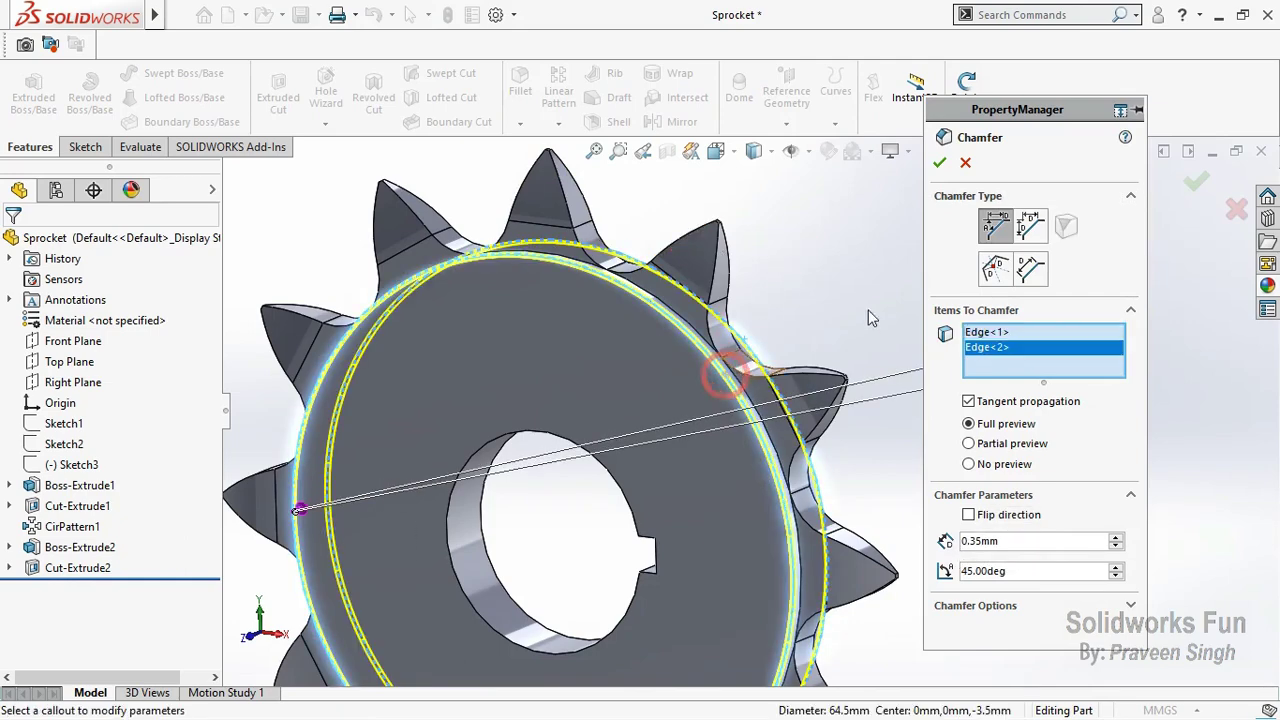
left_click(941, 163)
scroll(849, 416, "up", 3)
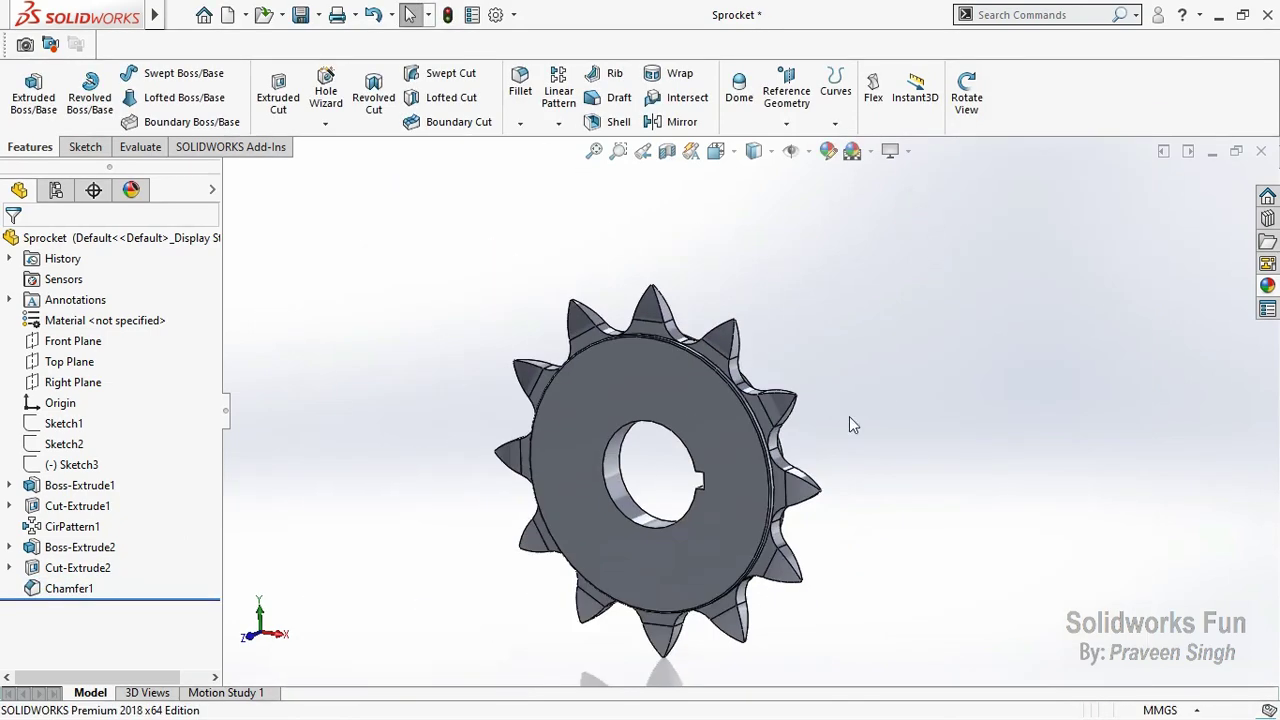
scroll(657, 460, "down", 3)
Step: Save the part, view it from the front, and select the Front Plane
left_click(300, 14)
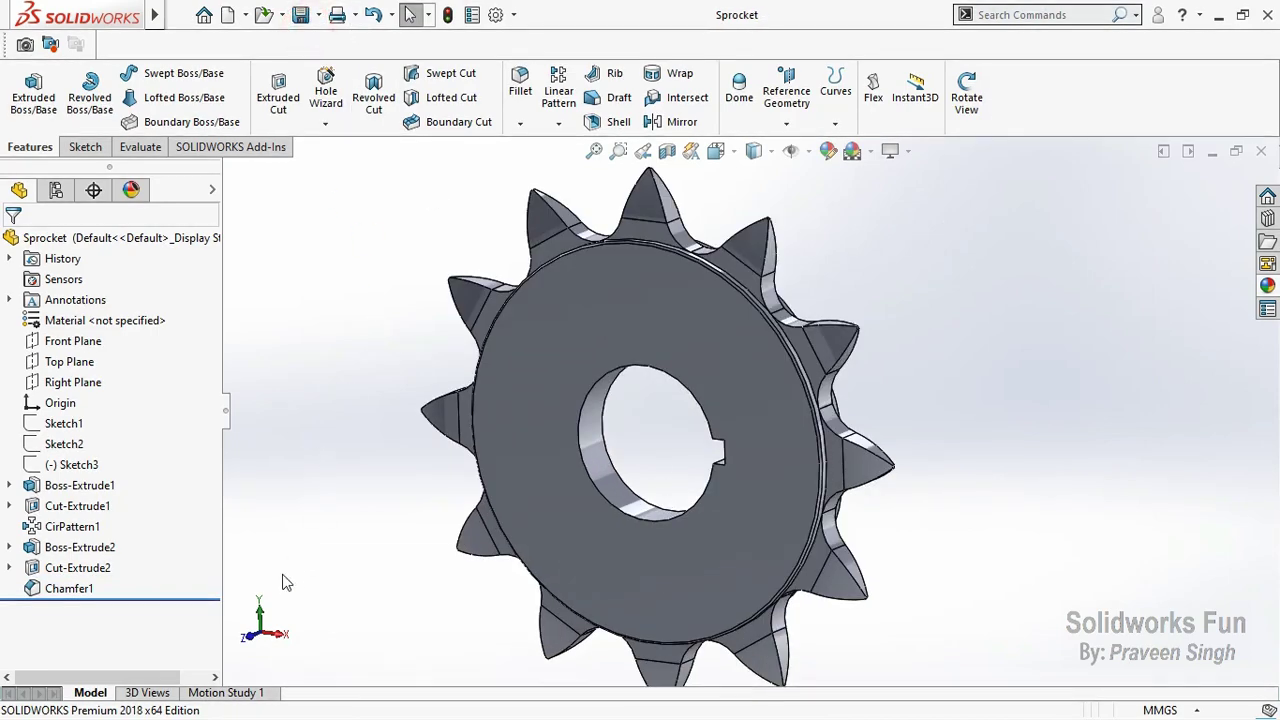
left_click(248, 638)
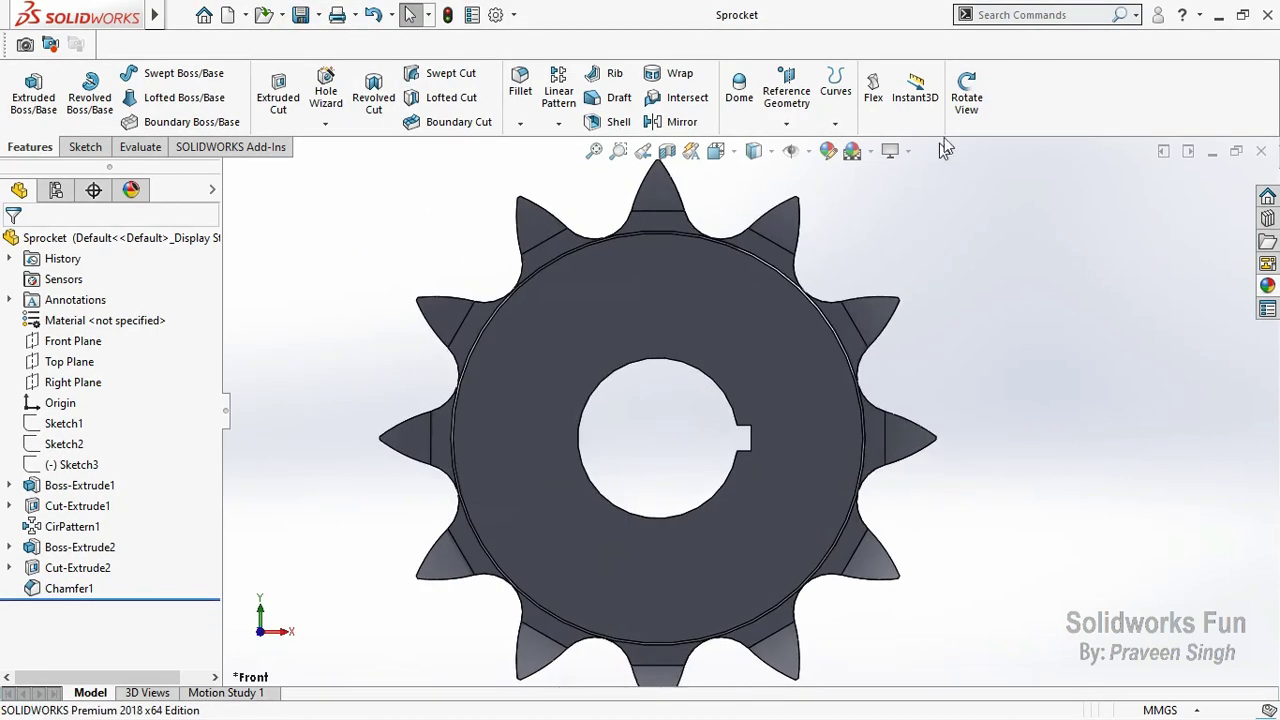
left_click(958, 108)
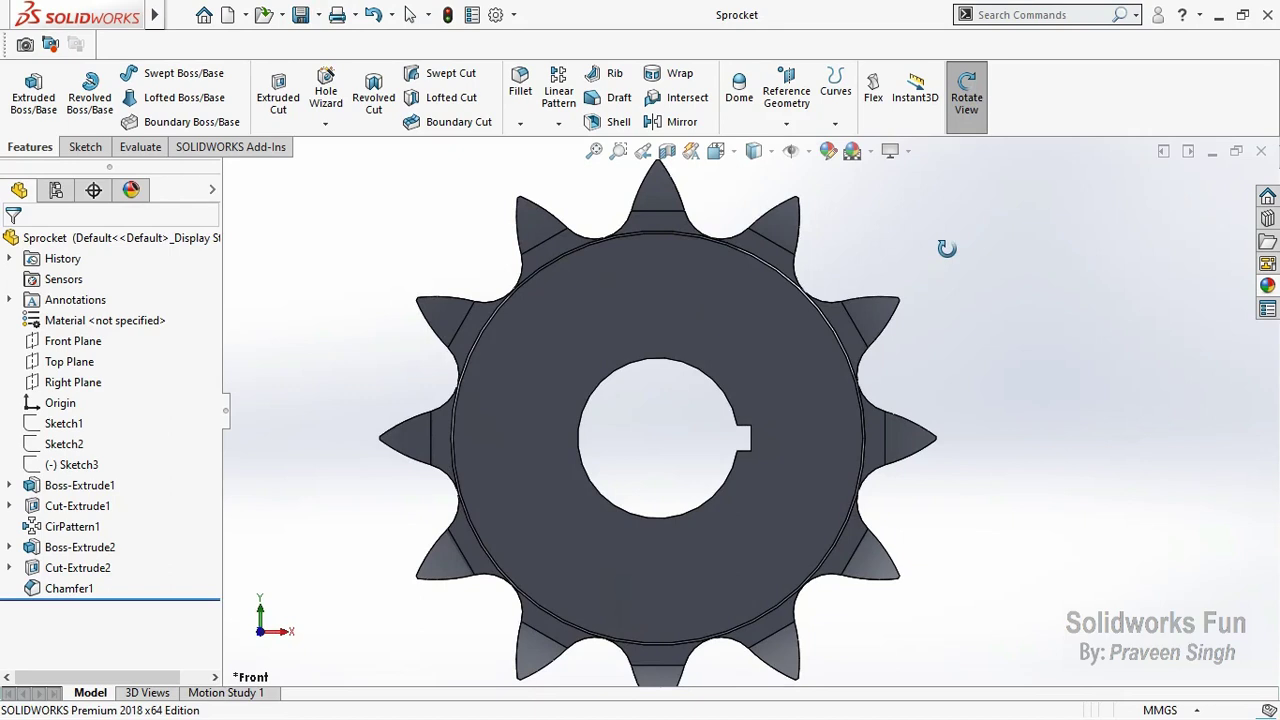
left_click(966, 105)
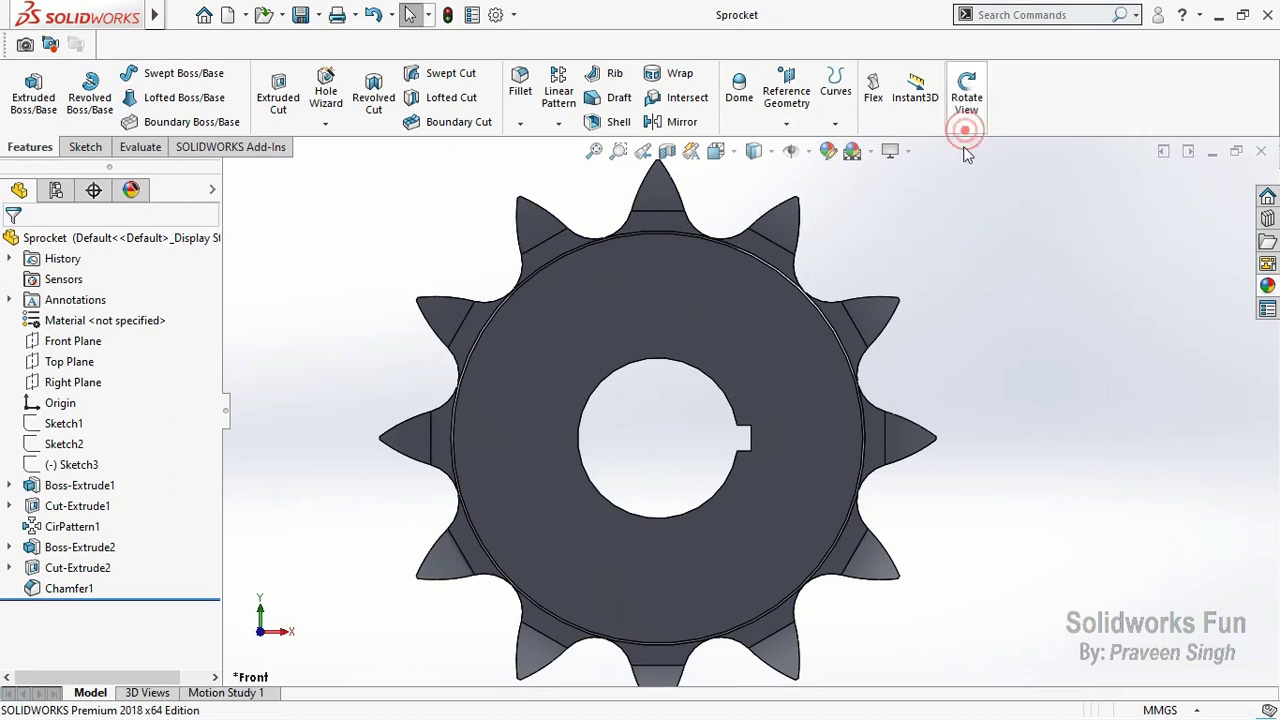
left_click(105, 341)
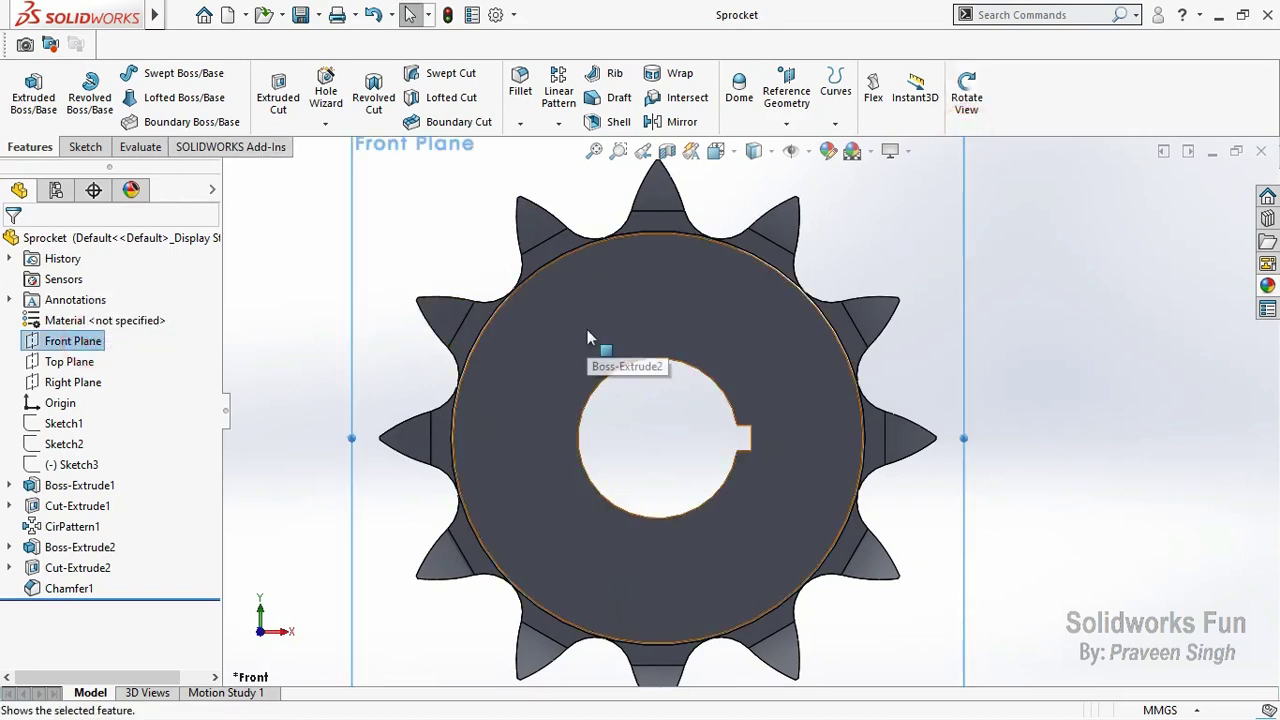
Step: Start a sketch on the Front Plane and draw a three-point arc across the face
right_click(95, 343)
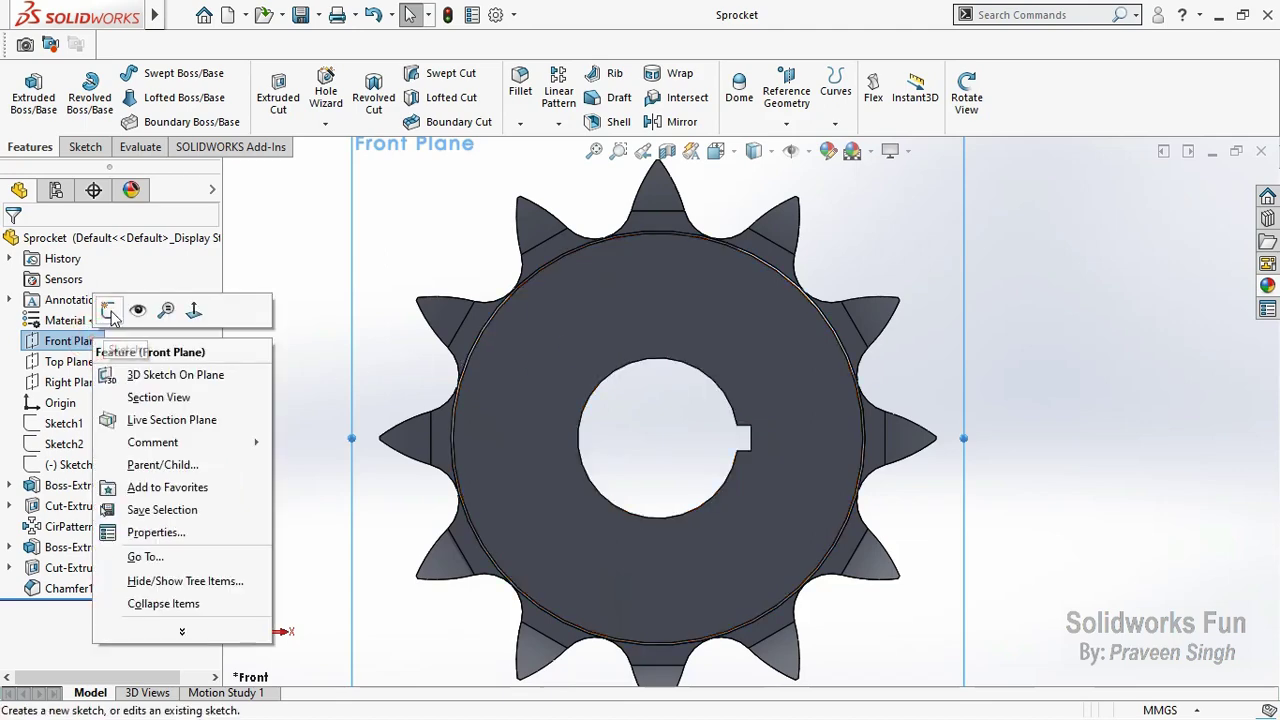
left_click(109, 309)
left_click(283, 293)
left_click(160, 100)
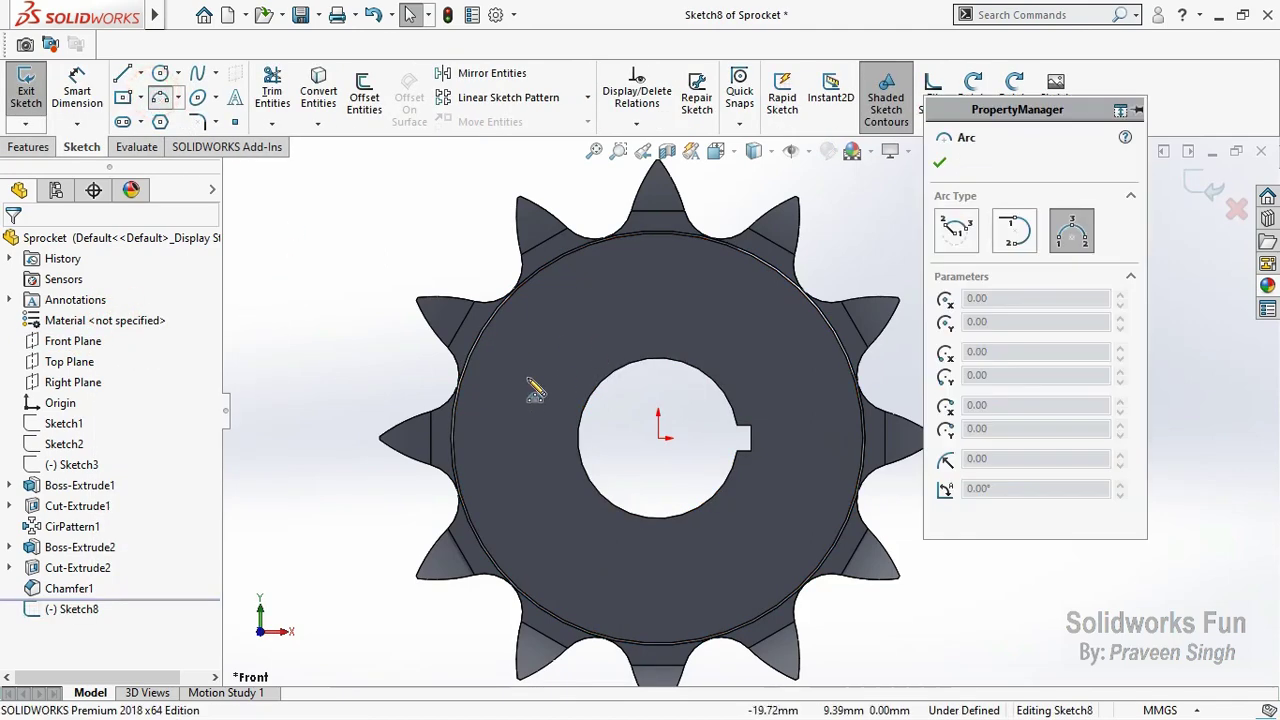
left_click(524, 361)
left_click(788, 338)
left_click(667, 296)
Step: Make the arc centre coincident with the origin and its endpoints horizontal
left_click(658, 418)
left_click(667, 482, "ctrl")
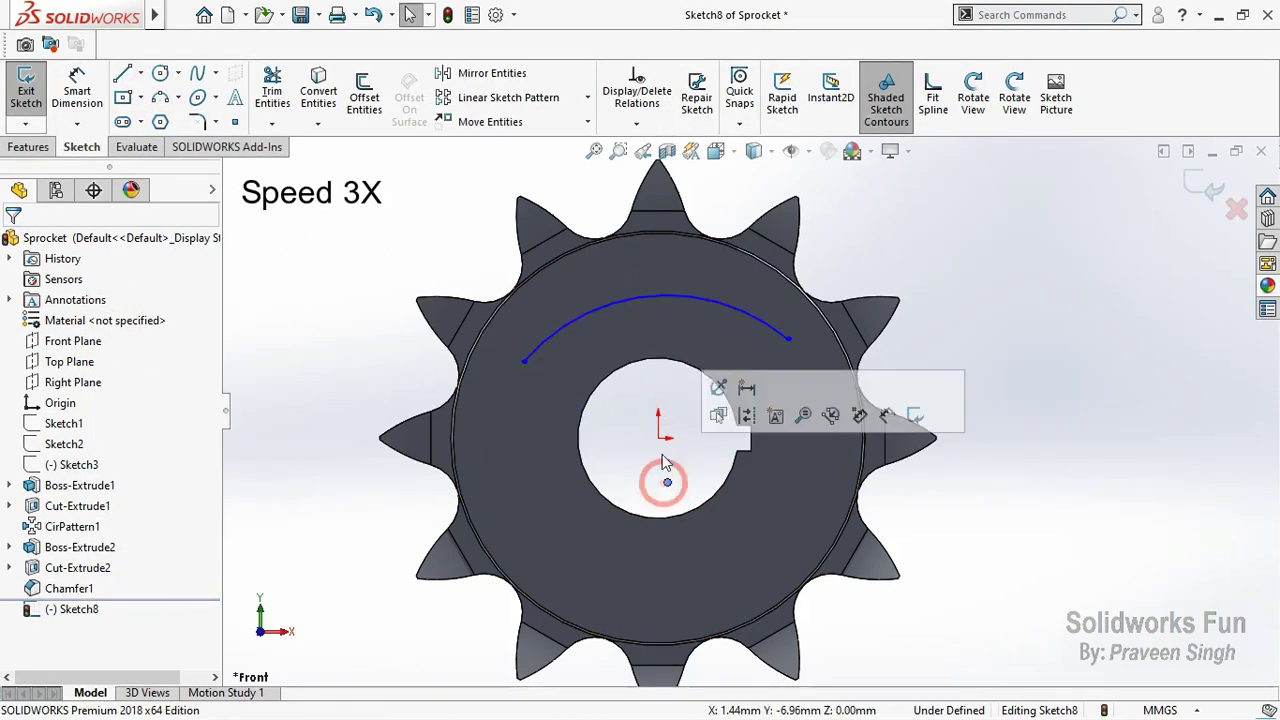
left_click(773, 366)
left_click(644, 252)
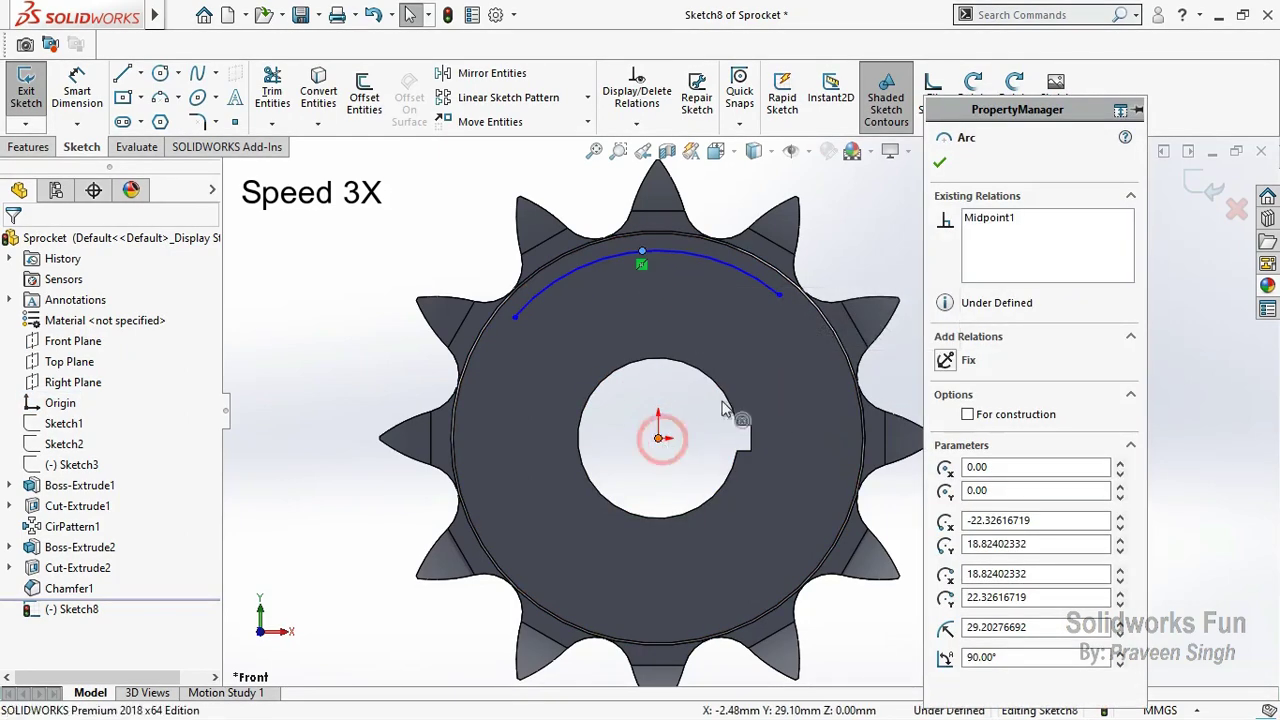
left_click(514, 318)
left_click(780, 295, "ctrl")
left_click(737, 346)
Step: Make the upper arc symmetric about the bore and begin 'Solidworks Fun' sketch text with a custom font
mouse_move(518, 328)
left_mouse_down()
mouse_move(528, 346)
mouse_move(516, 383)
left_mouse_up()
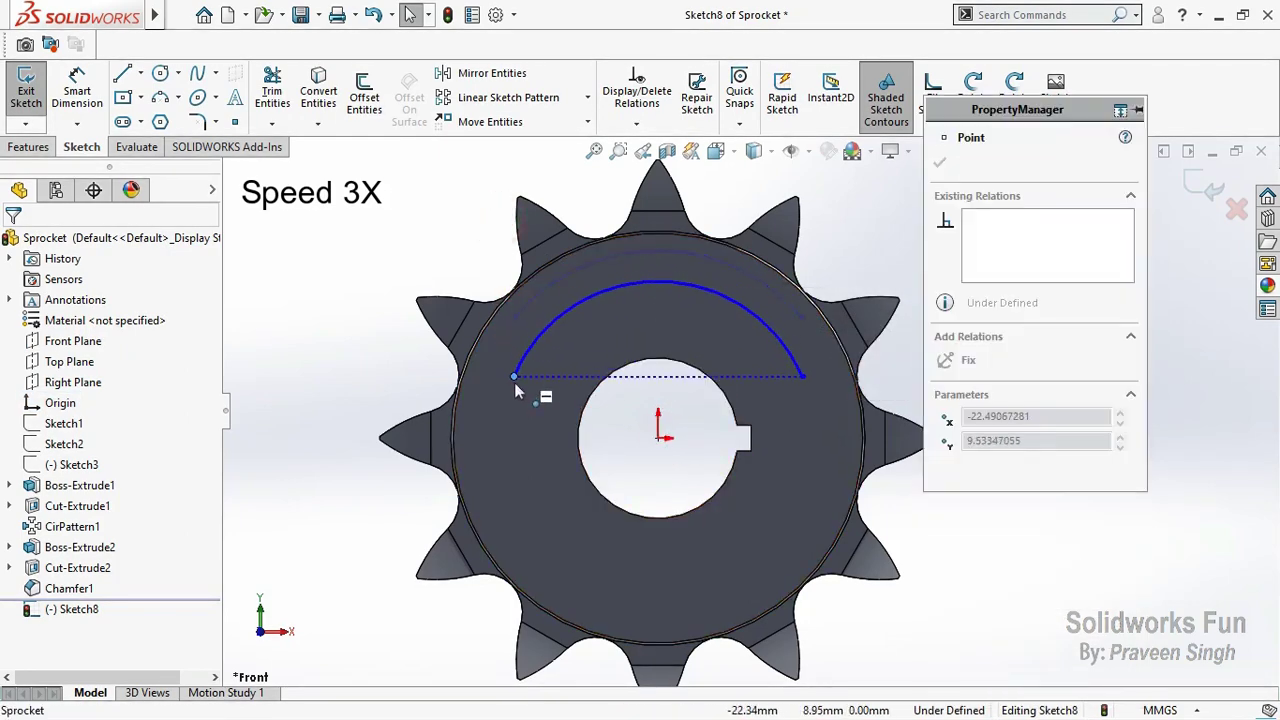
left_click(735, 308)
left_click(868, 266)
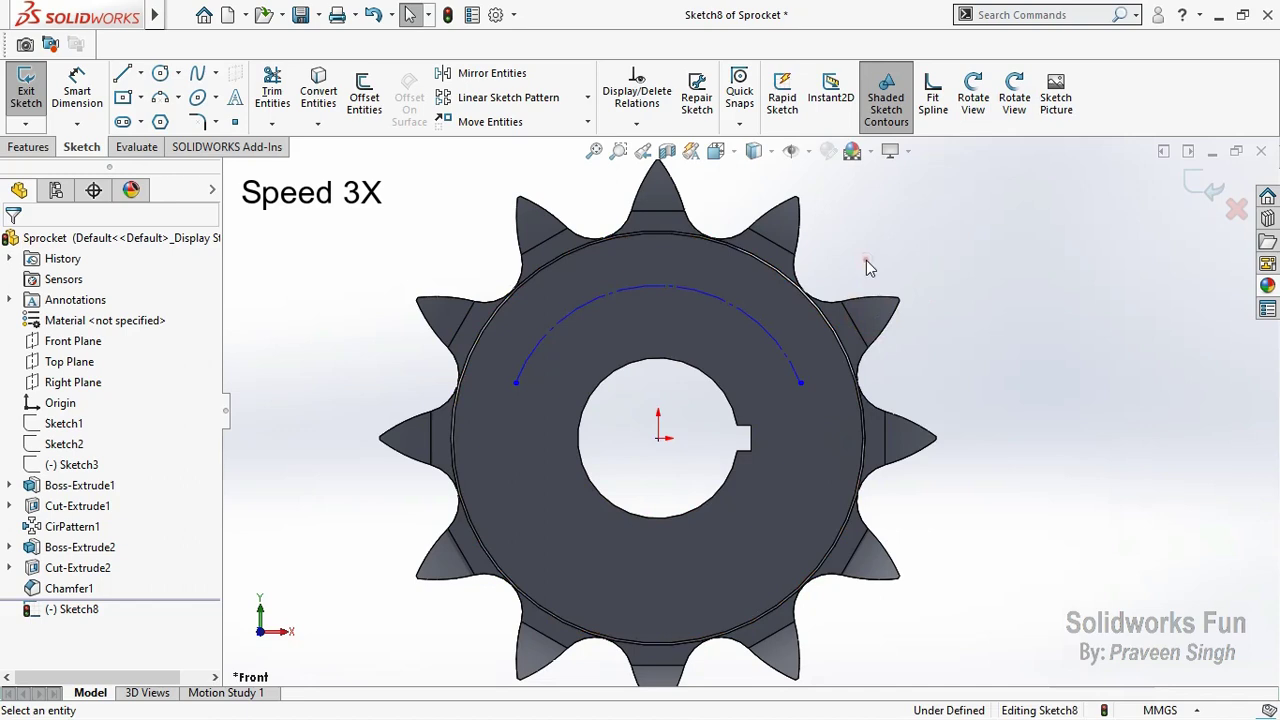
left_click(235, 97)
left_click(967, 548)
type("Solidworks Fun")
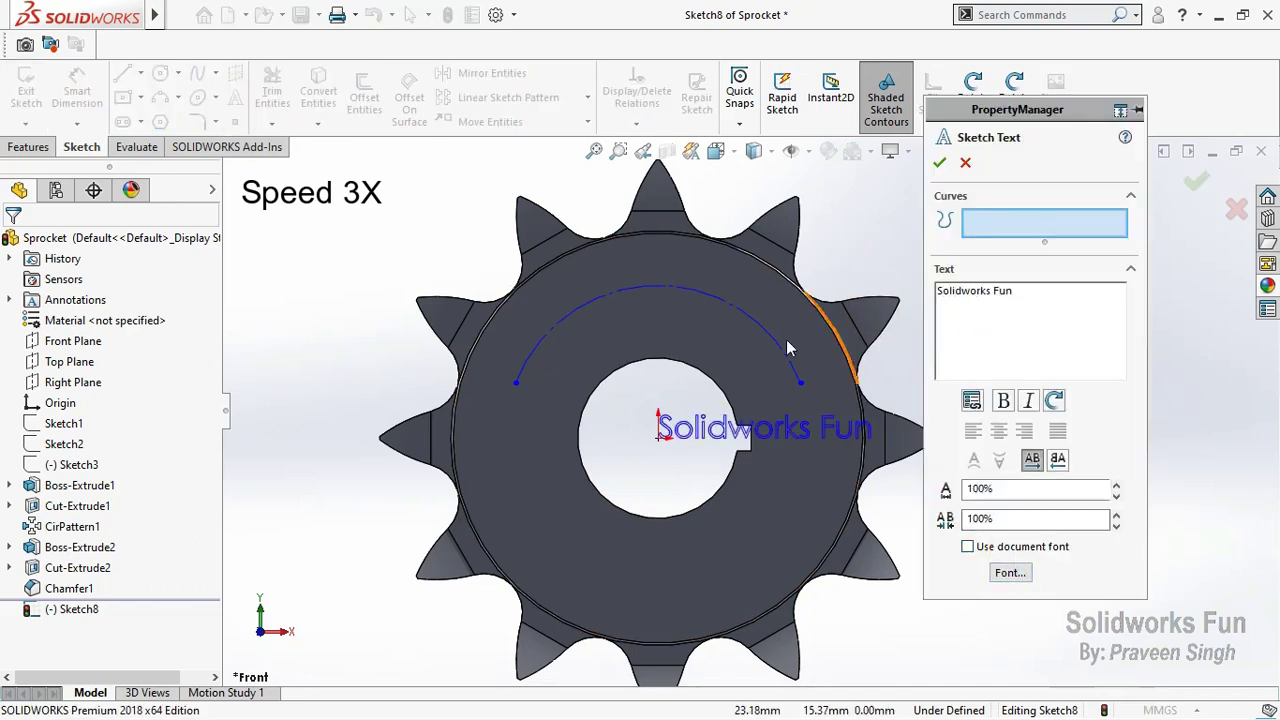
Step: Attach the text to the upper arc, centre-align it, and enable a custom font
left_click(554, 329)
left_click(999, 436)
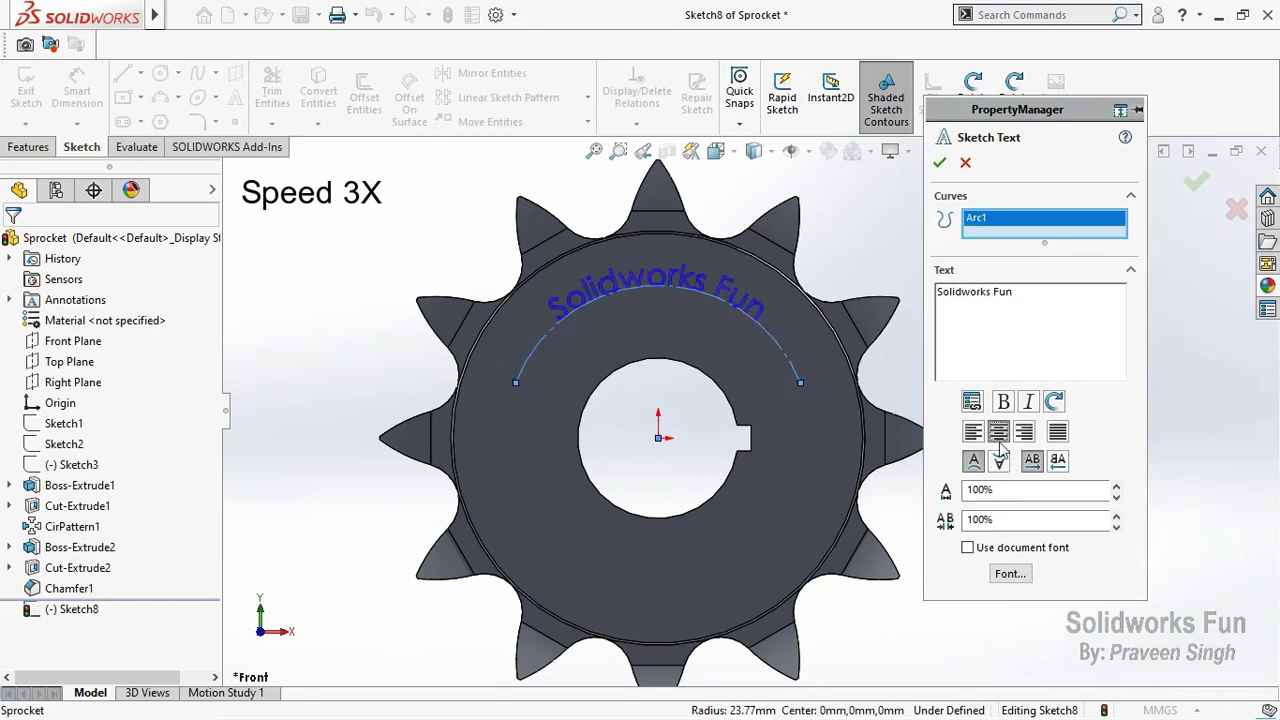
left_click(967, 548)
left_click(967, 548)
scroll(480, 323, "up", 10)
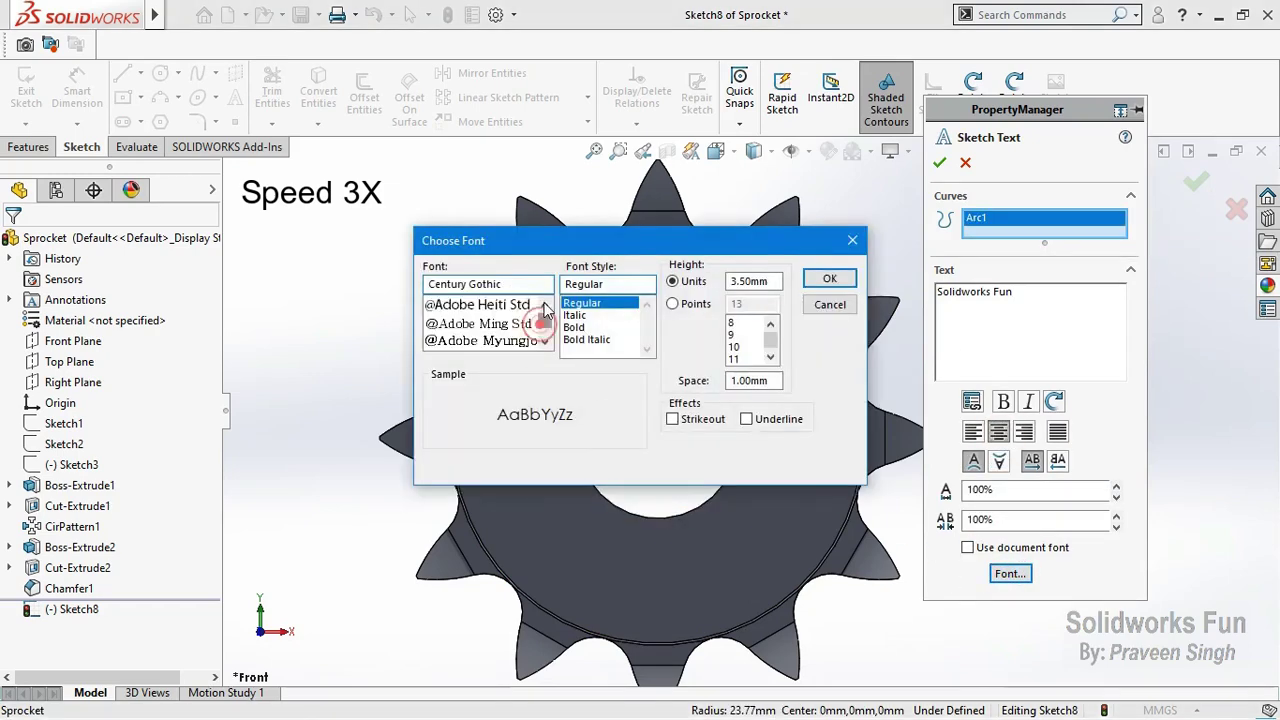
scroll(480, 323, "down", 2)
left_click(480, 307)
left_click_drag(640, 240, 675, 385)
double_click(765, 428)
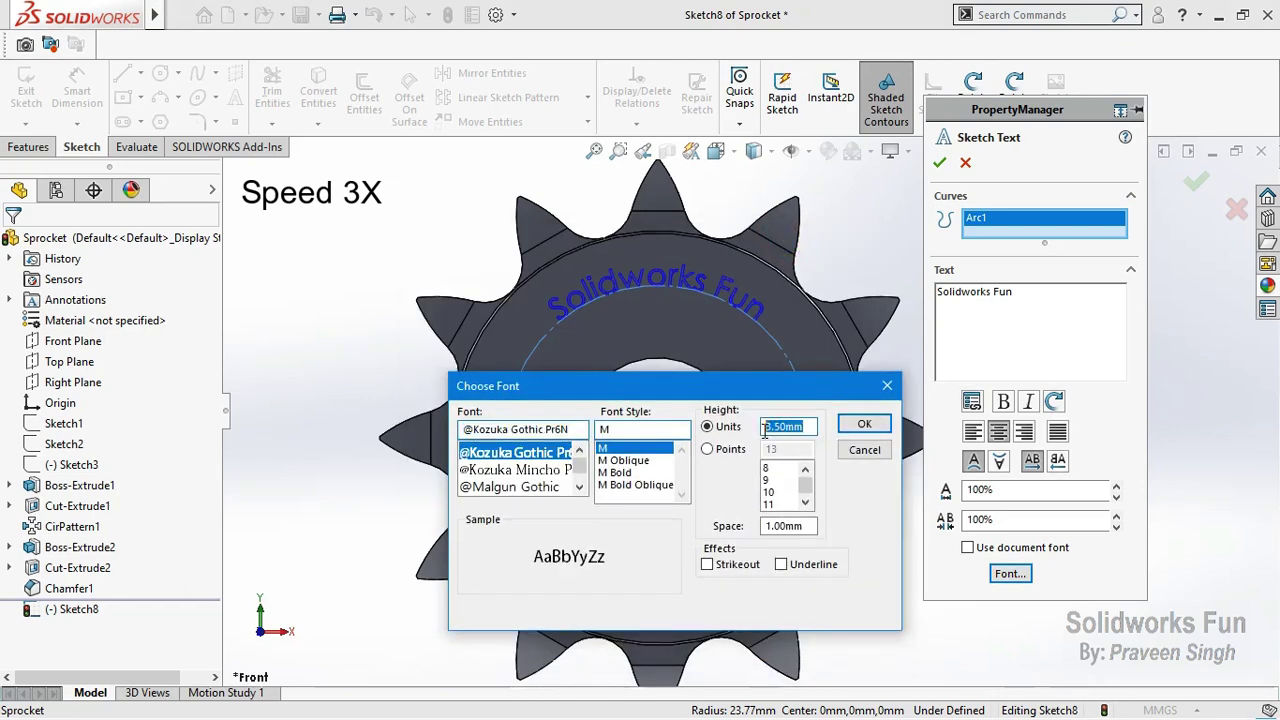
type("3.")
left_click(864, 424)
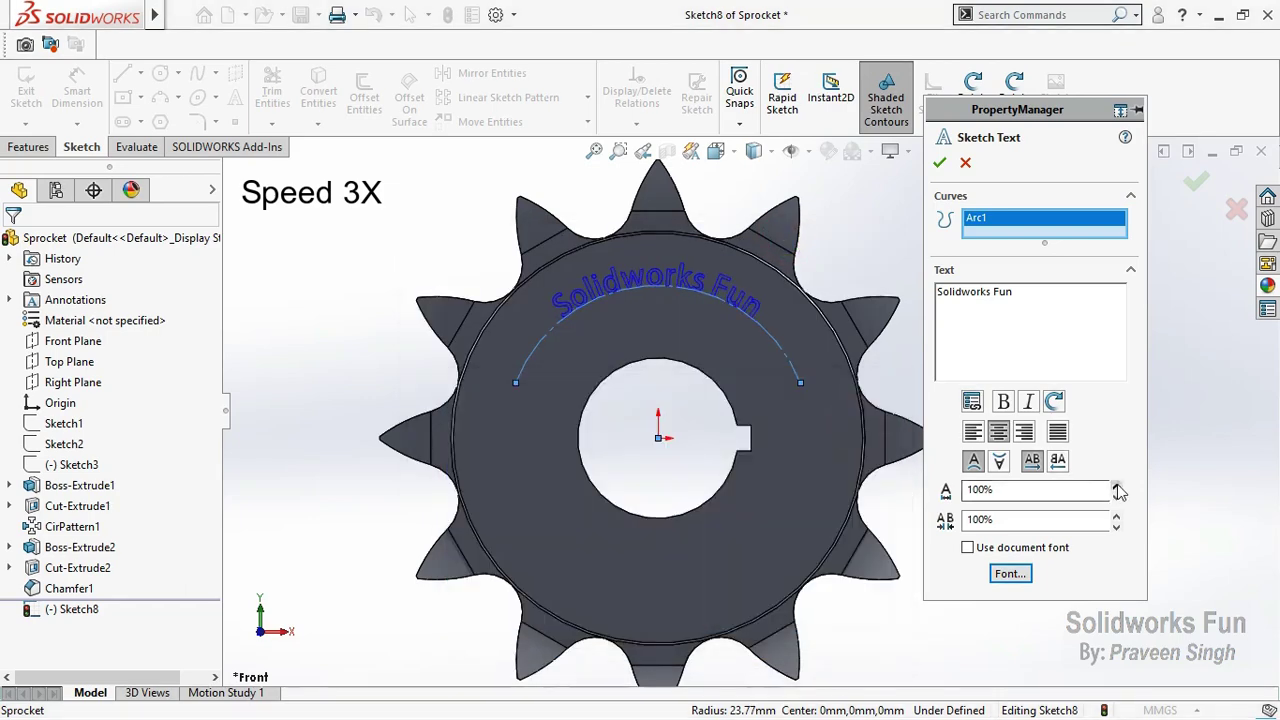
left_click(1116, 484)
left_click(1116, 484)
left_click(939, 163)
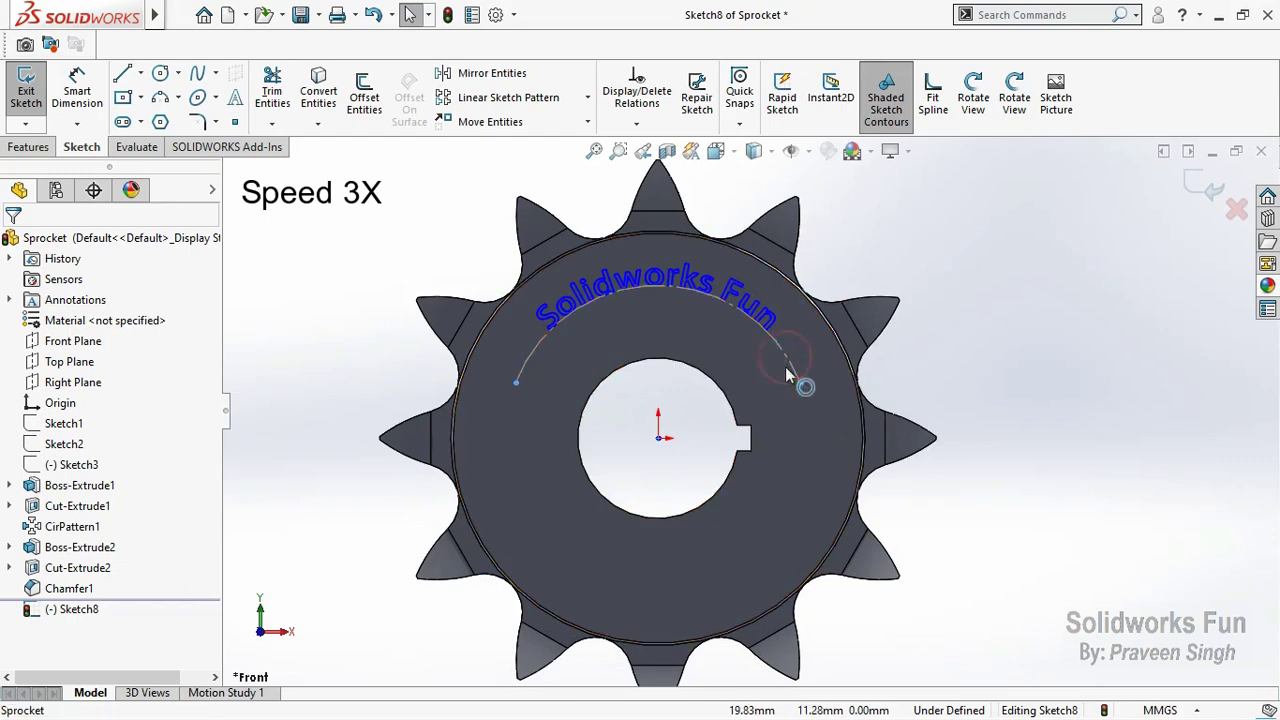
Step: Raise the upper arc's right endpoint to reshape it, then start a second arc
left_click(785, 370)
key("Escape")
left_click(789, 387)
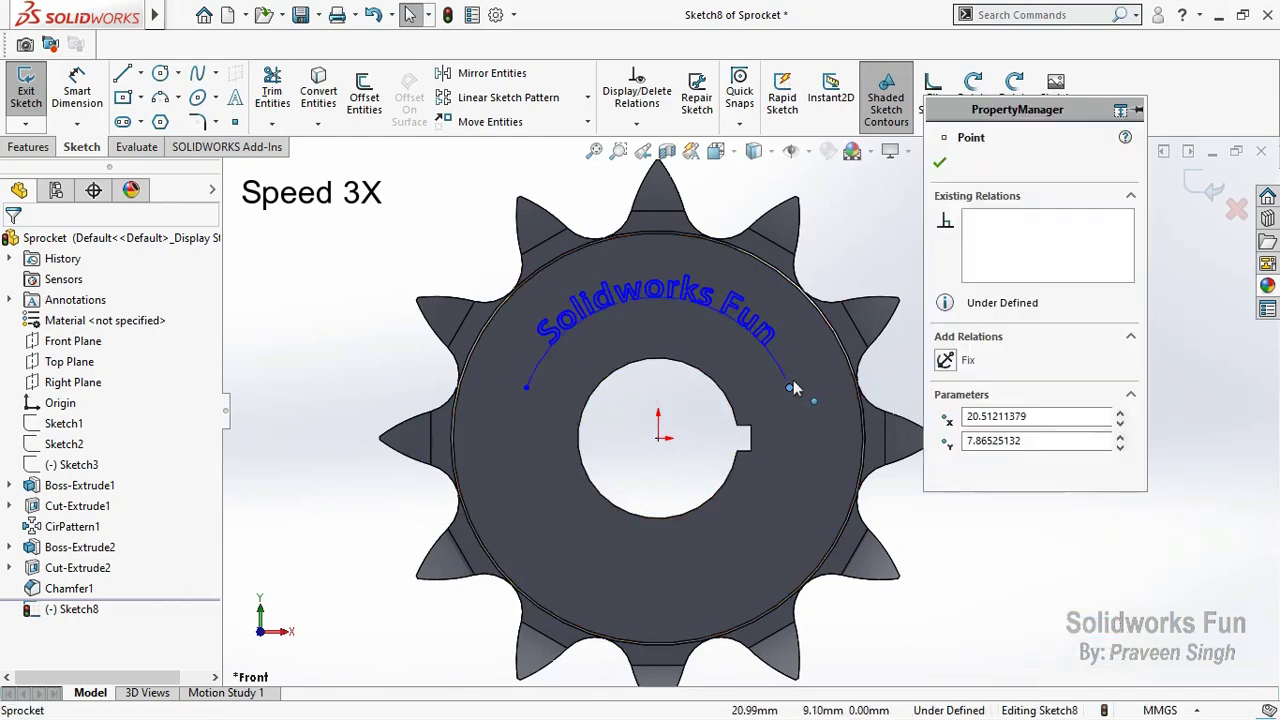
left_click_drag(789, 387, 786, 365)
left_click(1010, 265)
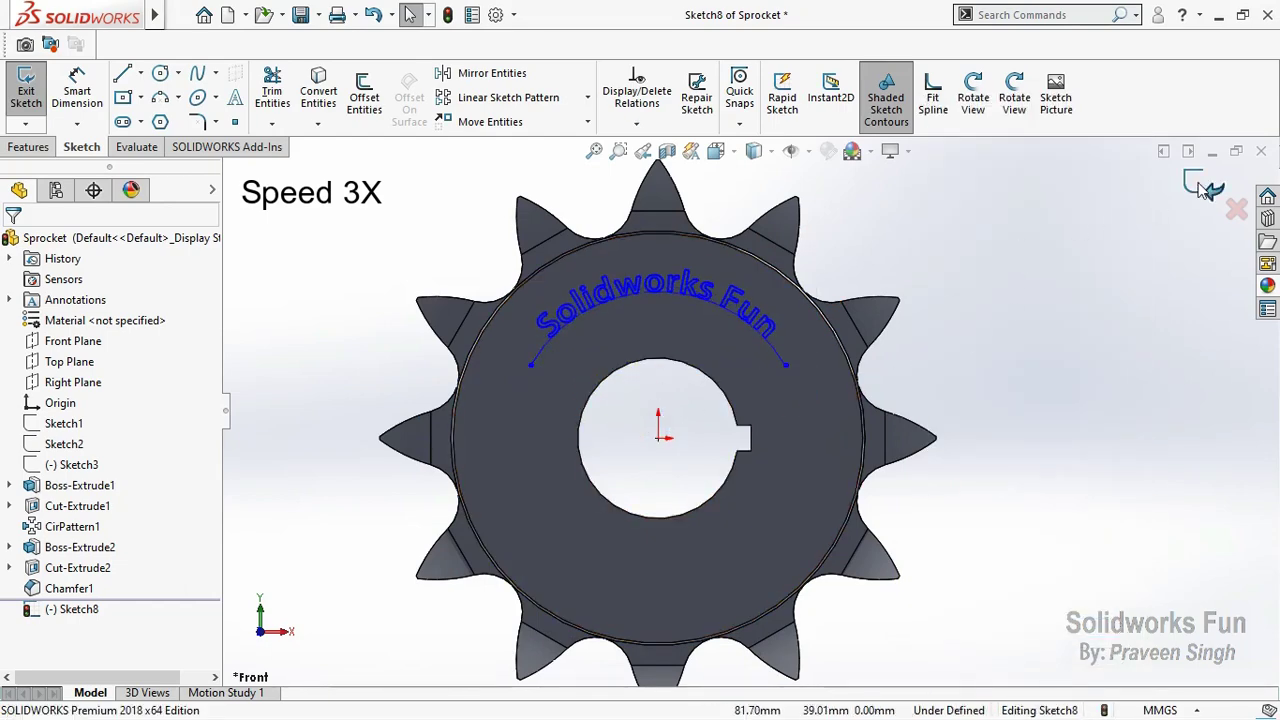
left_click(160, 97)
Step: Draw a centrepoint arc at the origin spanning below the bore
left_click(658, 437)
left_click(545, 524)
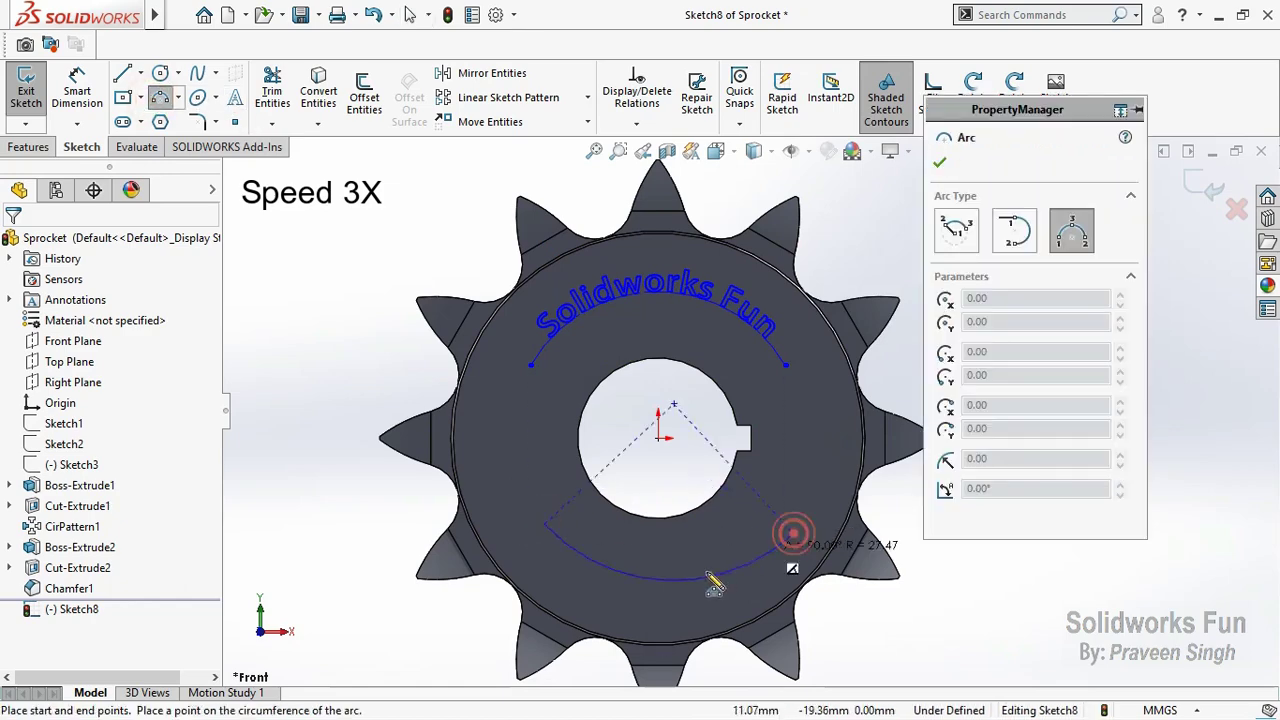
left_click(793, 534)
key("Escape")
Step: Add vertical relations between the origin and the arc points
left_click(658, 440)
left_click(658, 302, "ctrl")
left_click(751, 354)
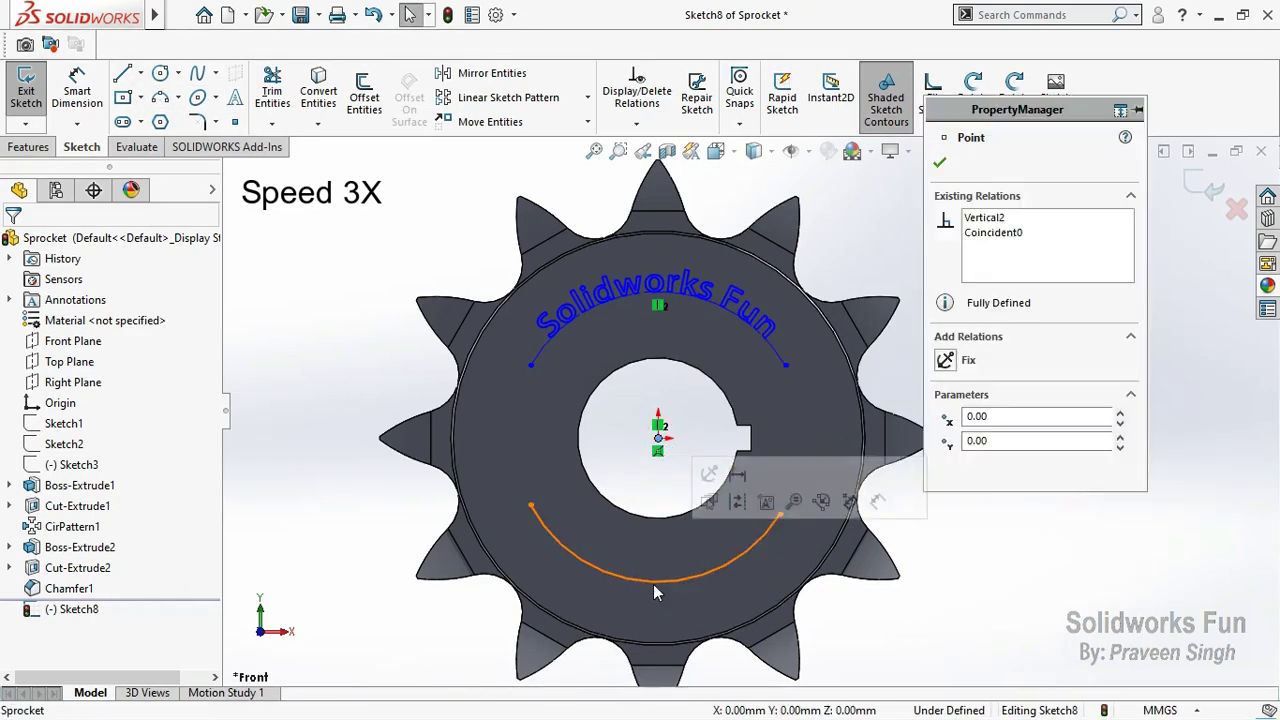
left_click(652, 582, "ctrl")
left_click(733, 497)
left_click(645, 580)
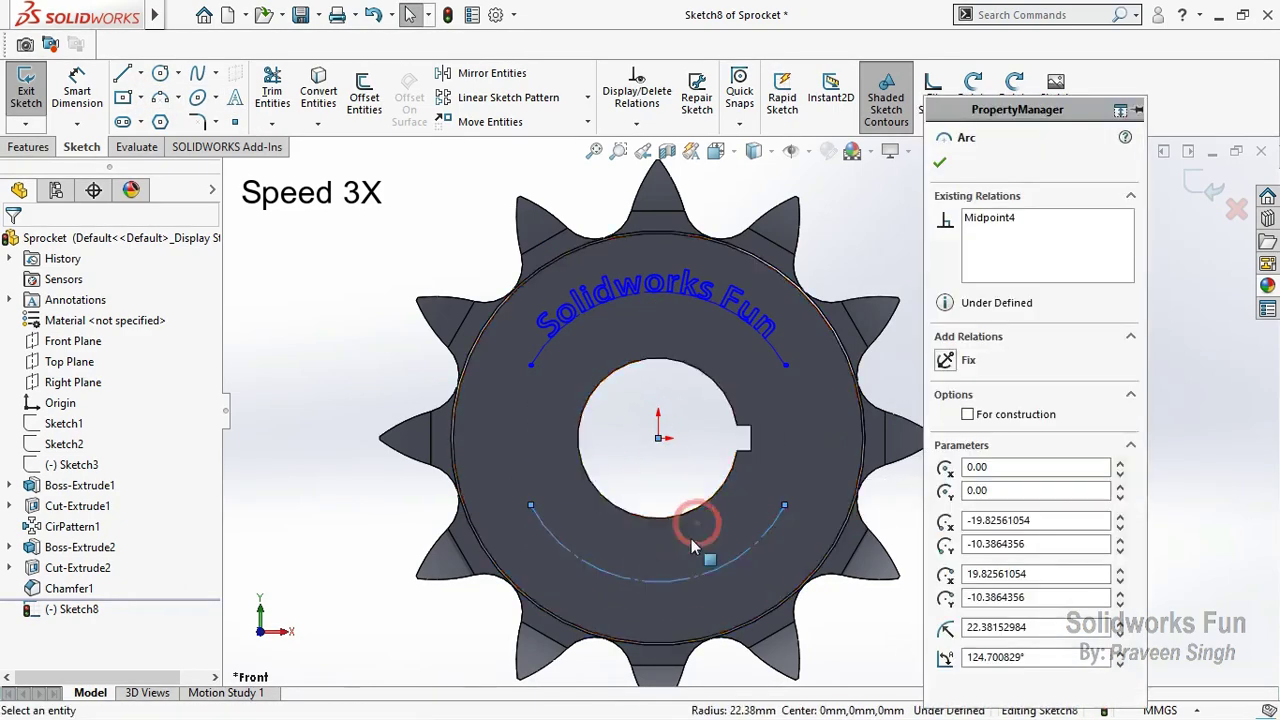
key("Escape")
Step: Add byline text with the author's name following the lower arc
left_click(235, 97)
type("By:")
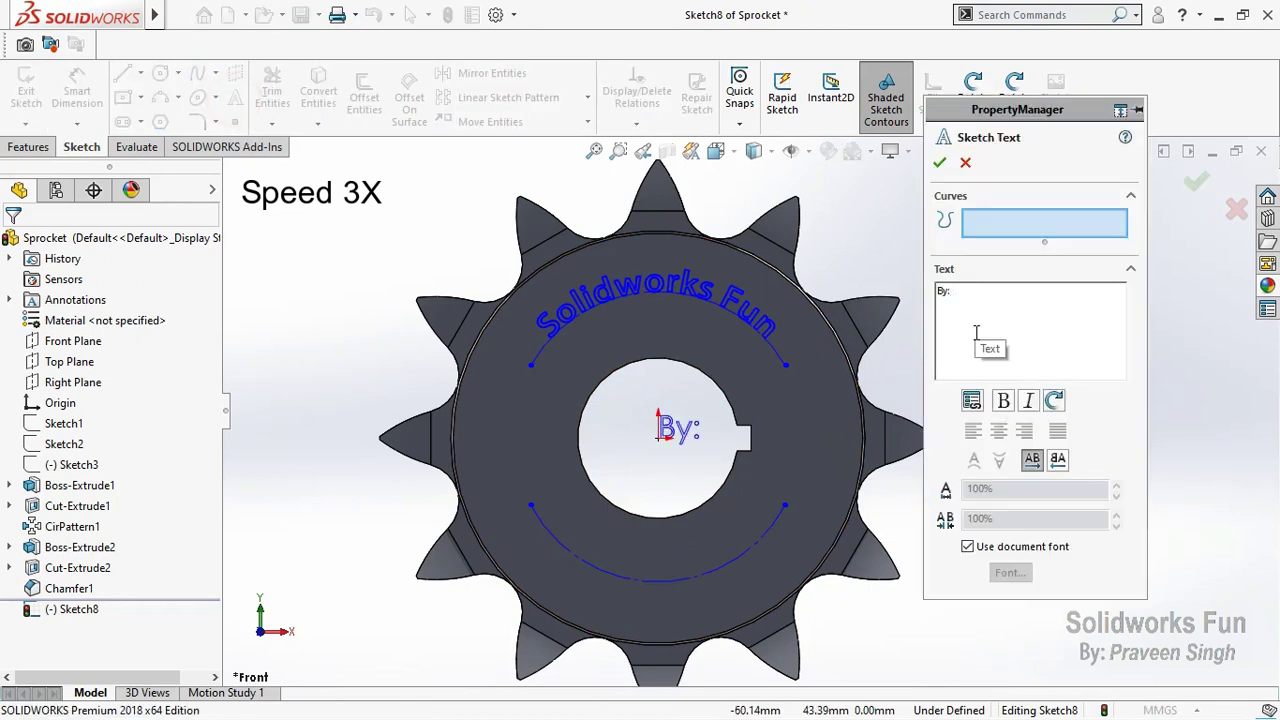
type("Praveen Singh")
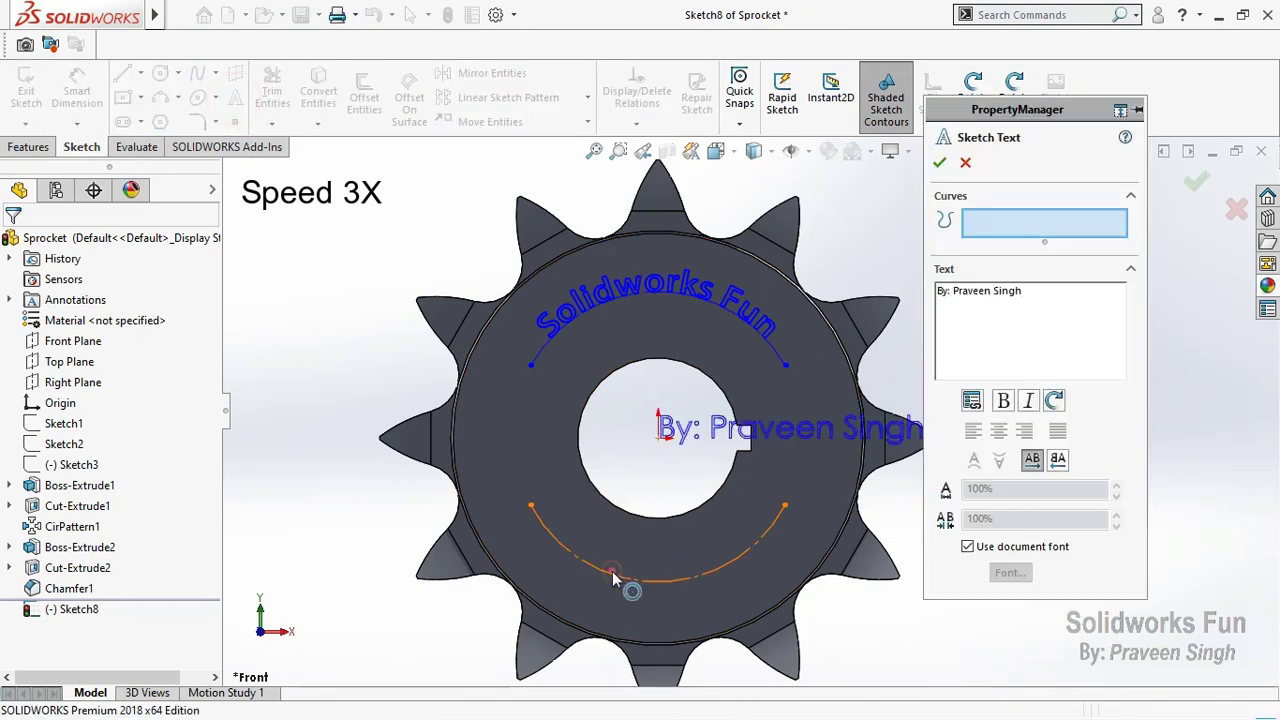
left_click(627, 580)
left_click(967, 547)
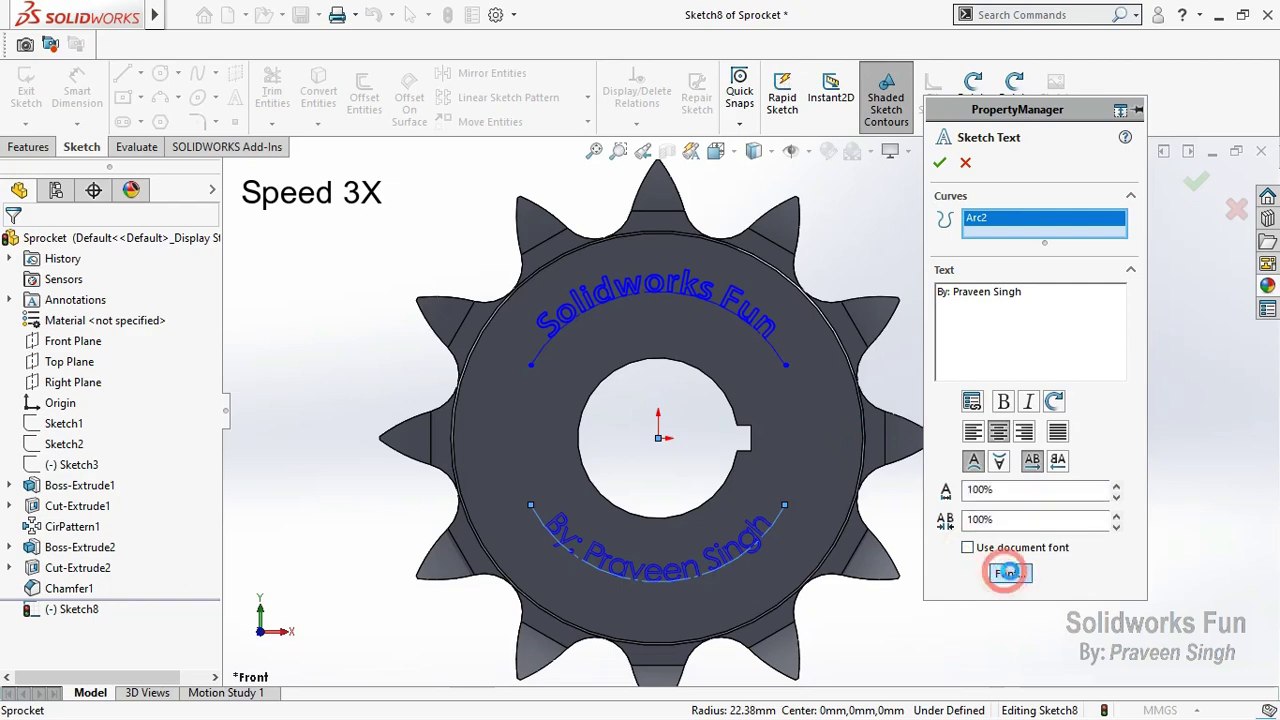
Step: Set the byline in Kozuka Gothic at 120% width and accept it
left_click(1009, 573)
scroll(480, 330, "up", 10)
left_click(535, 325)
left_click(480, 307)
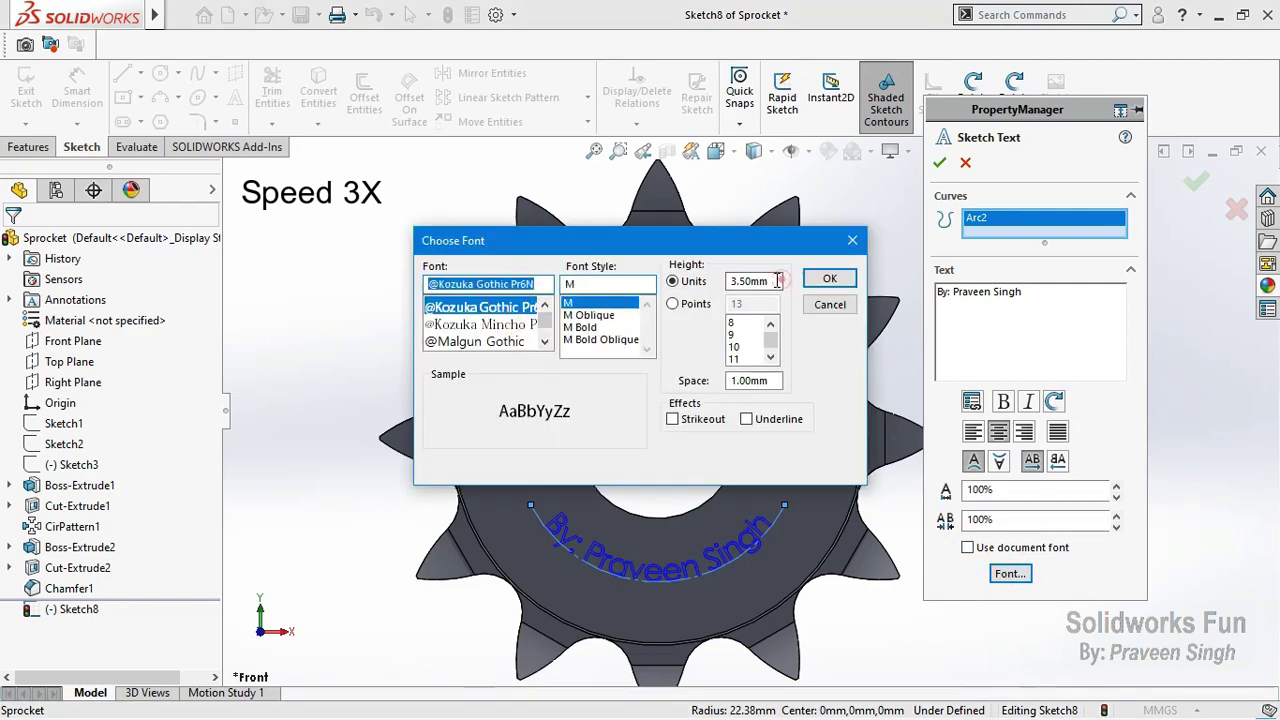
left_click(829, 278)
left_click(1115, 486)
left_click(1116, 486)
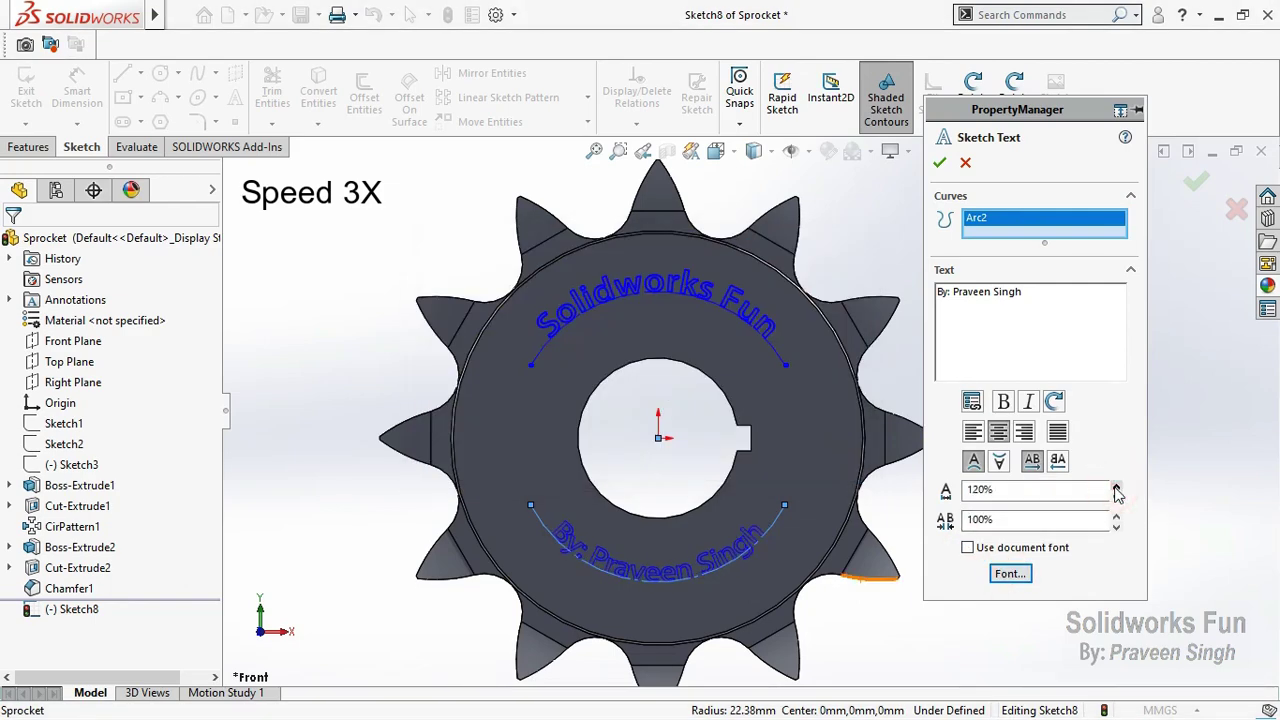
left_click(940, 162)
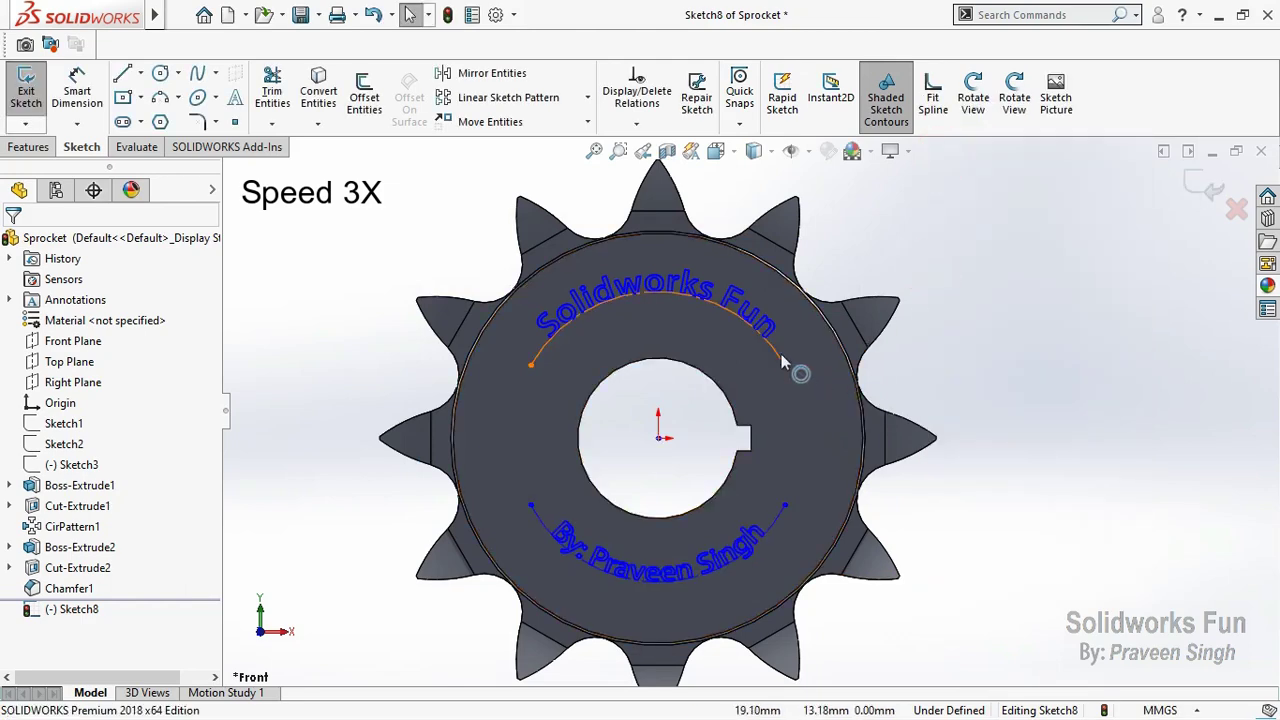
Step: Lengthen the lower arc beneath the byline text
left_click(775, 352)
left_click(770, 524, "ctrl")
left_click(890, 437)
left_click(652, 485)
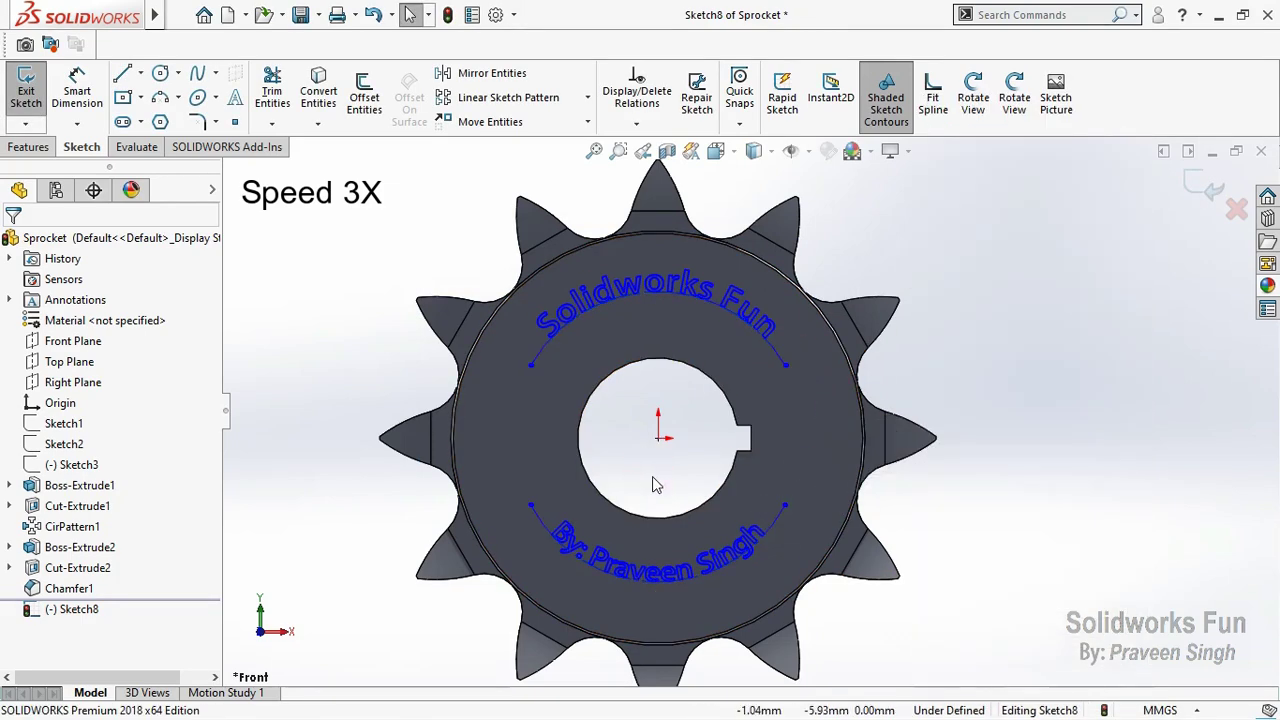
left_click_drag(1006, 286, 730, 420)
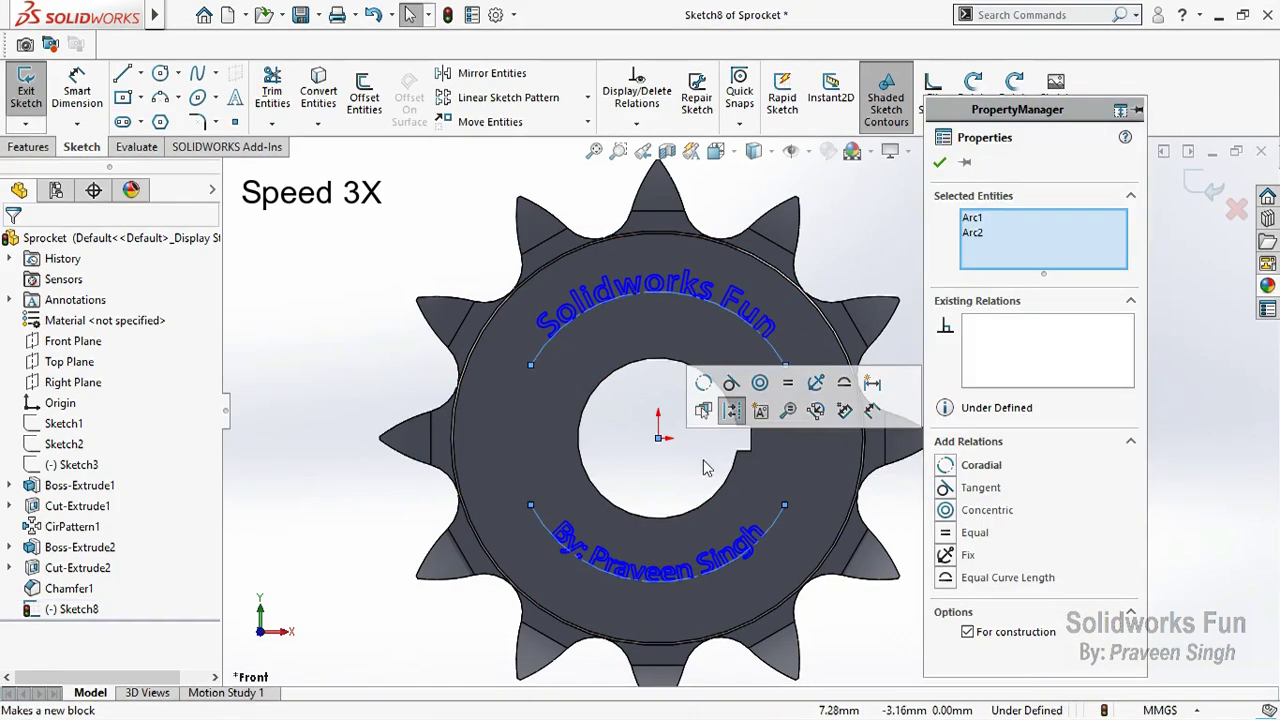
key("Escape")
left_click_drag(786, 506, 792, 516)
left_click(663, 463)
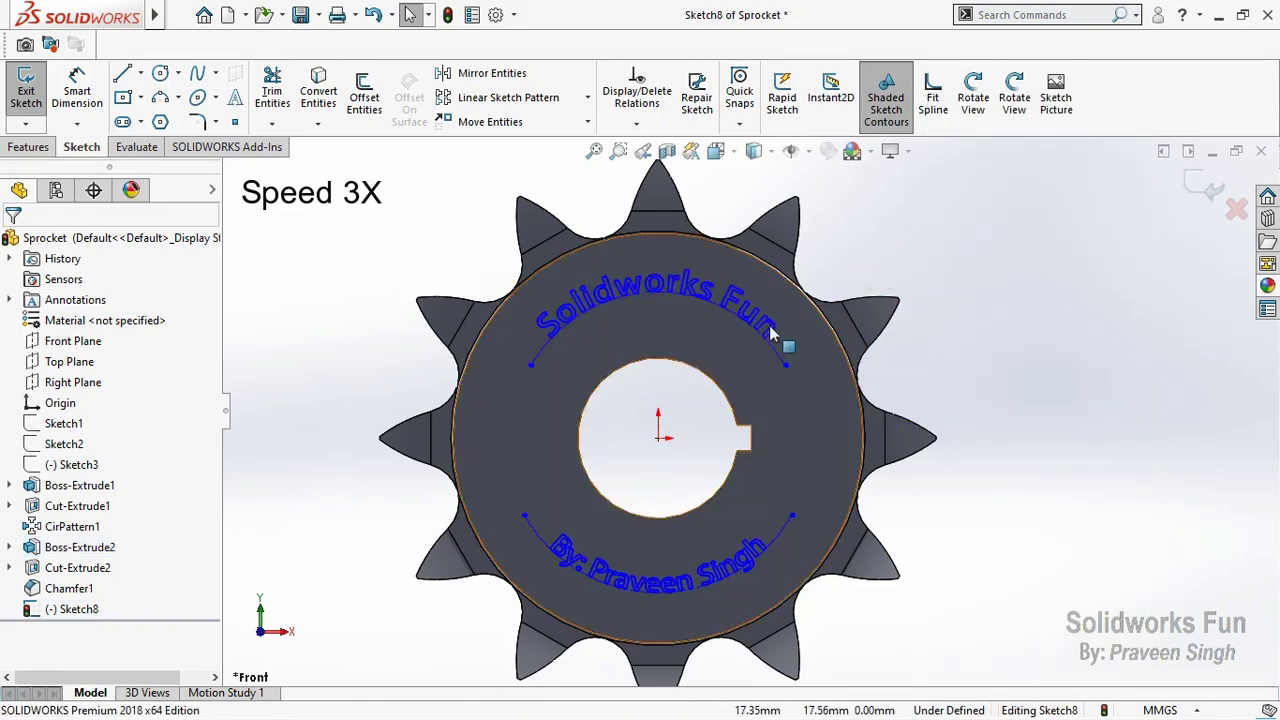
Step: Change the 'Solidworks Fun' text font to Kozuka Gothic and exit the sketch
double_click(706, 299)
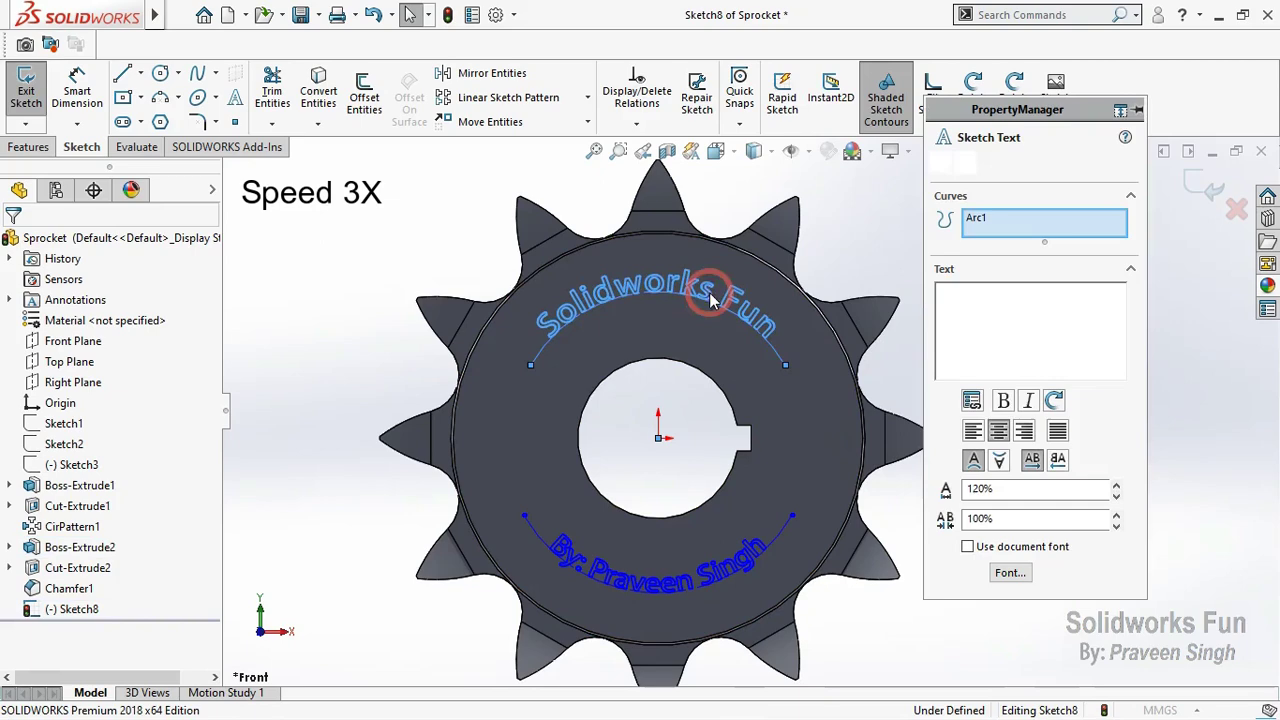
left_click(1010, 572)
left_click(530, 342)
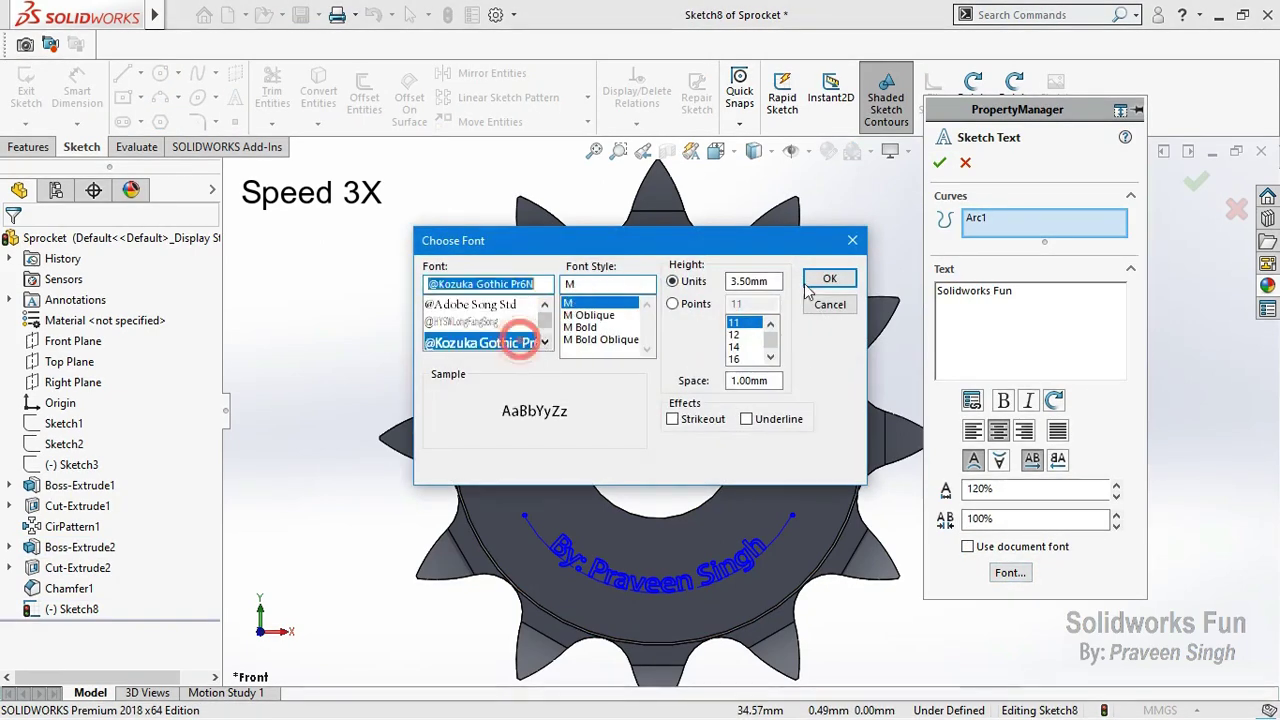
left_click(704, 286)
left_click(829, 278)
left_click(940, 162)
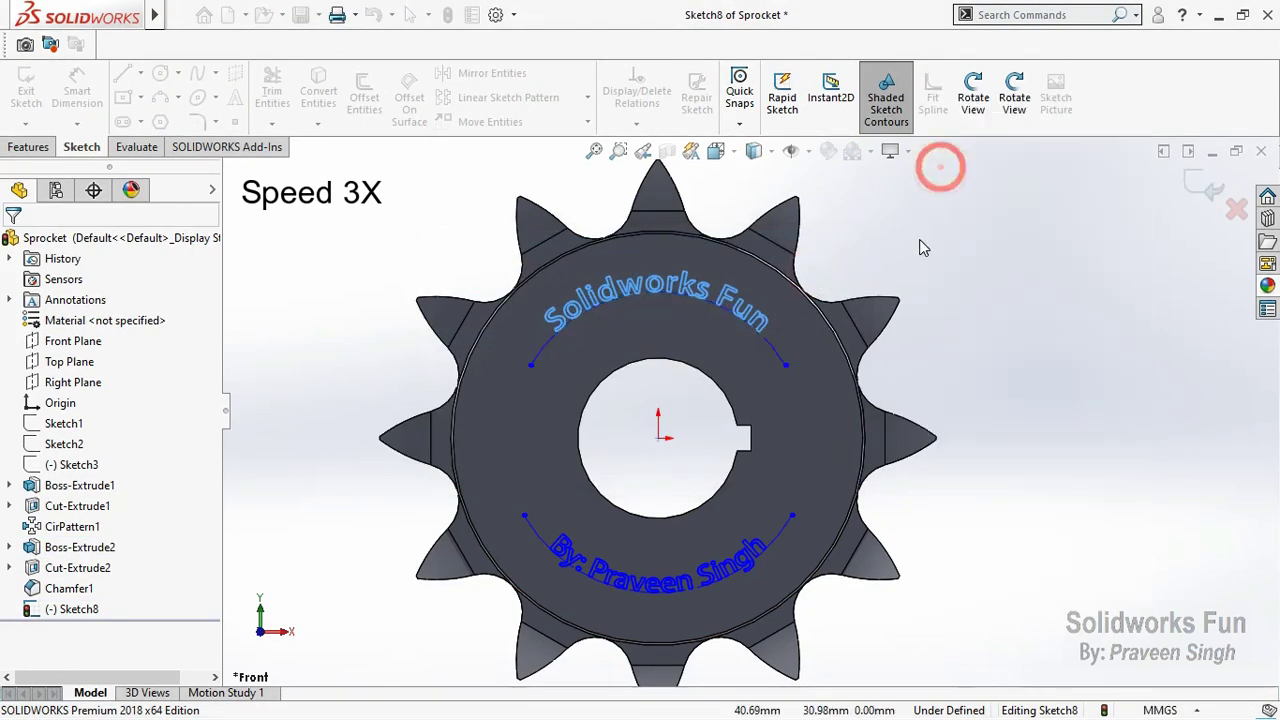
left_click(1195, 181)
left_click(967, 97)
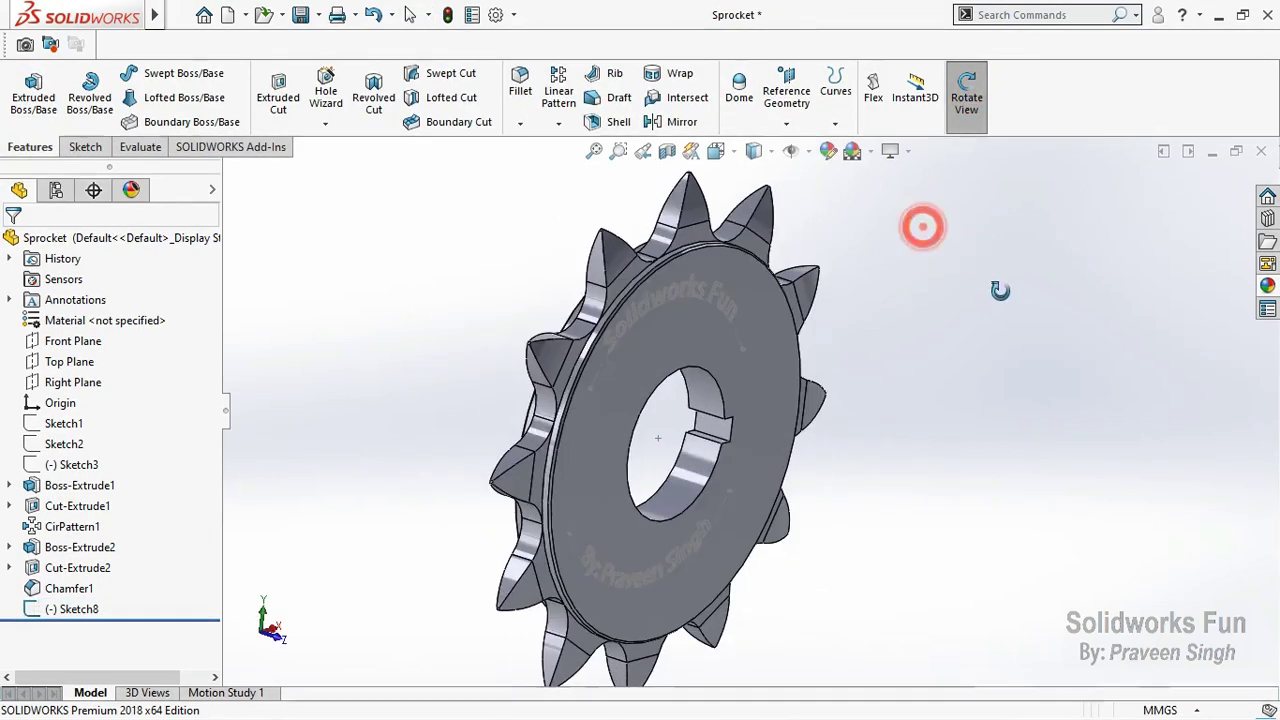
Step: Select Sketch8 and start a Wrap onto the sprocket face at 0.15mm depth
left_click_drag(920, 223, 800, 300)
left_click(58, 612)
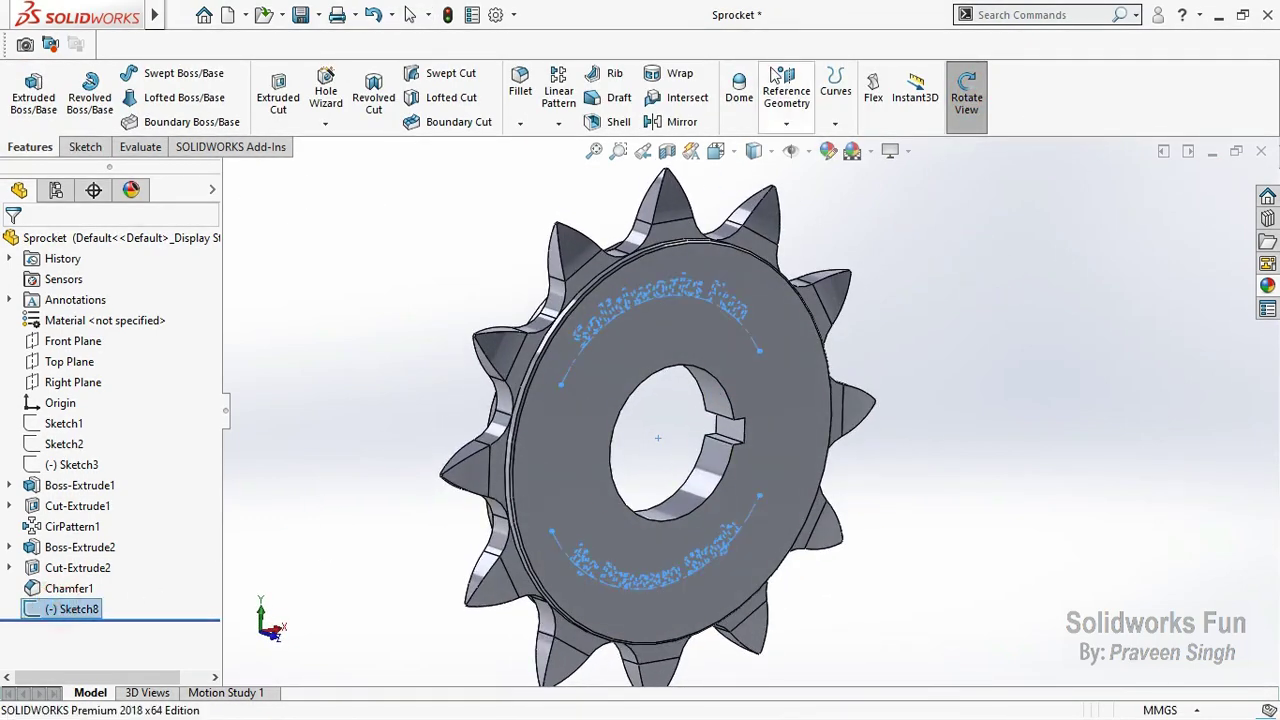
left_click(680, 80)
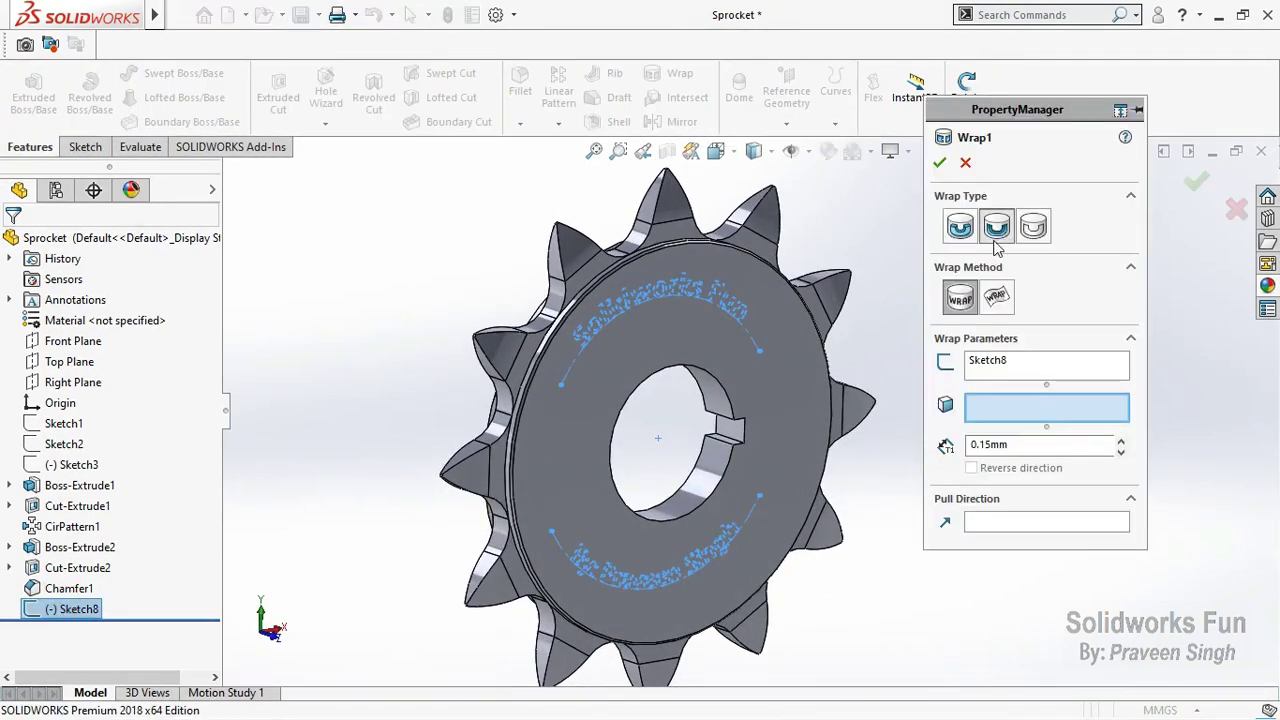
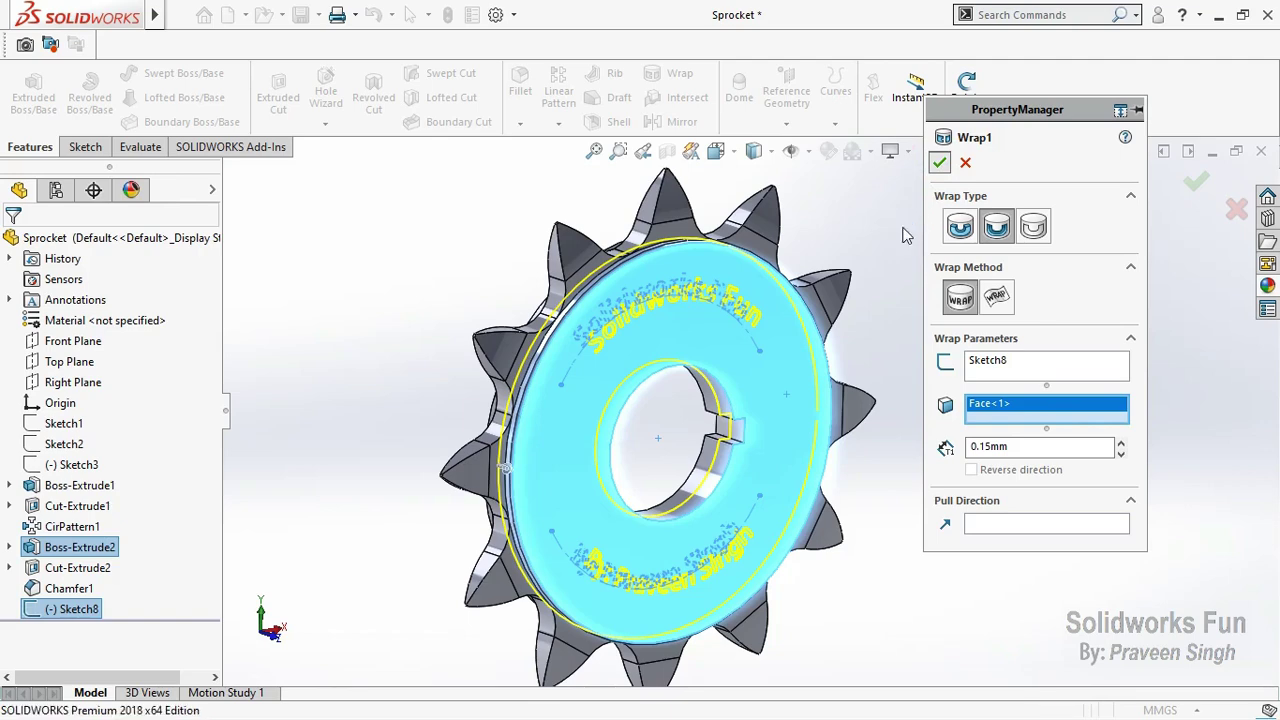
Step: Inspect the engraved text from several angles, then box-select all the sprocket's features in the tree
scroll(586, 333, "down", 3)
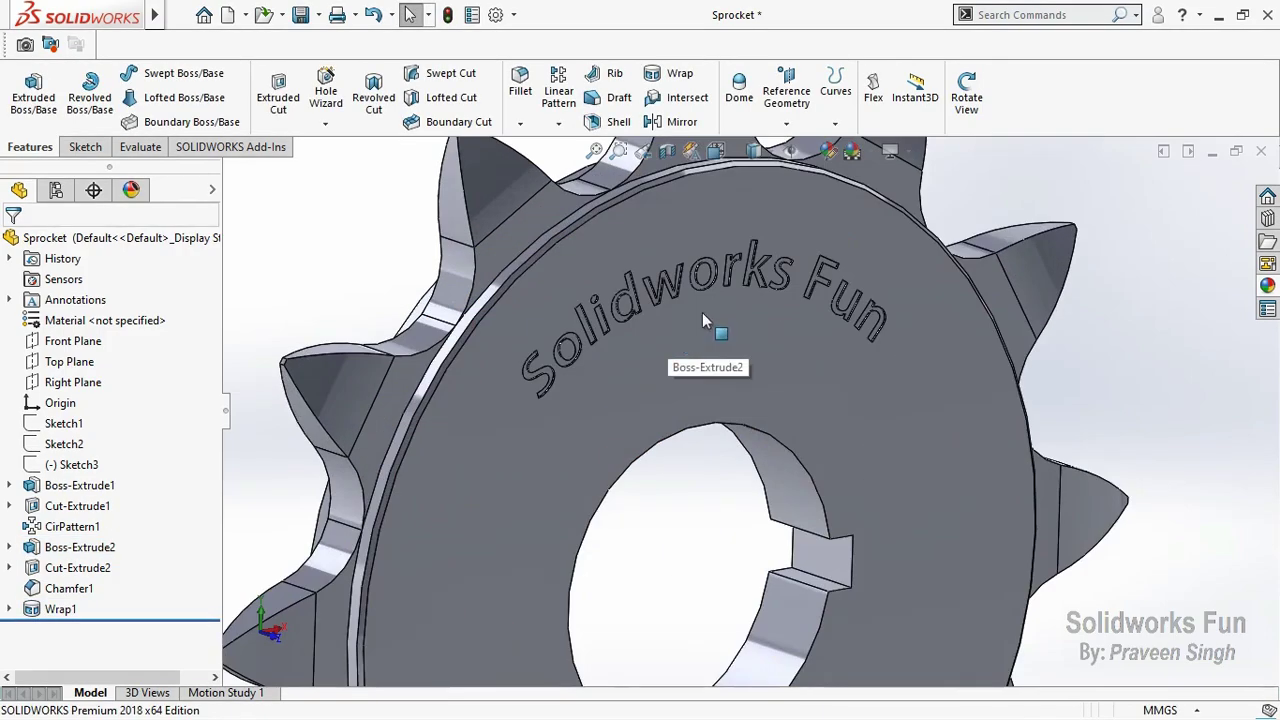
scroll(580, 338, "down", 3)
scroll(578, 332, "up", 5)
middle_click_drag(590, 350, 655, 428)
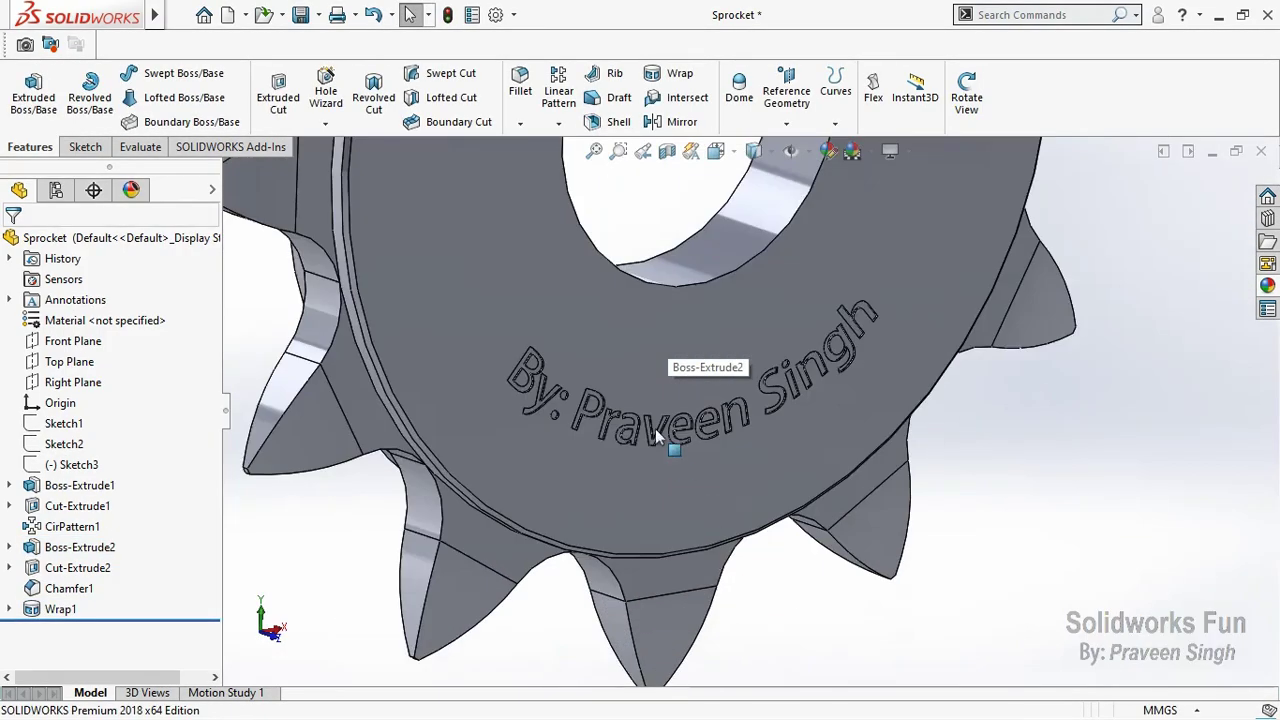
scroll(655, 428, "down", 5)
scroll(828, 390, "up", 5)
mouse_move(826, 276)
middle_mouse_down()
mouse_move(846, 270)
mouse_move(500, 290)
middle_mouse_up()
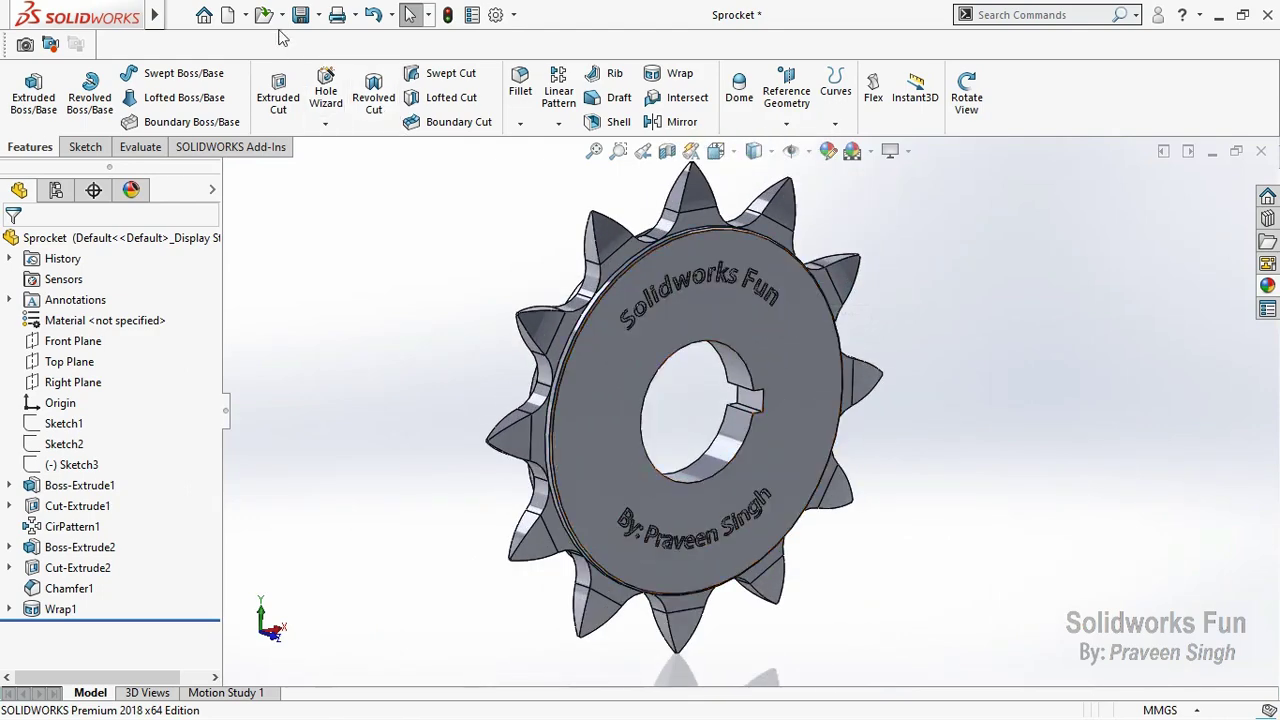
left_click_drag(85, 598, 80, 615)
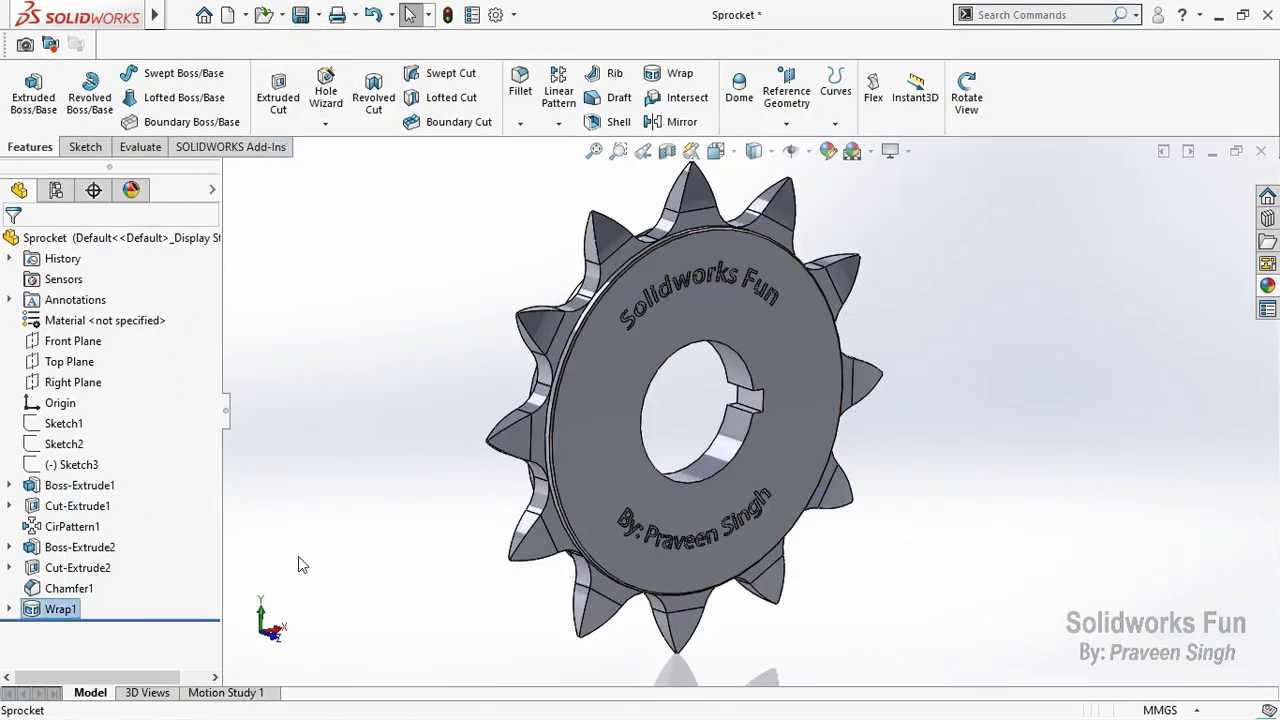
Step: Apply the Metal > Steel brushed steel appearance to the selected sprocket features
left_click(1268, 286)
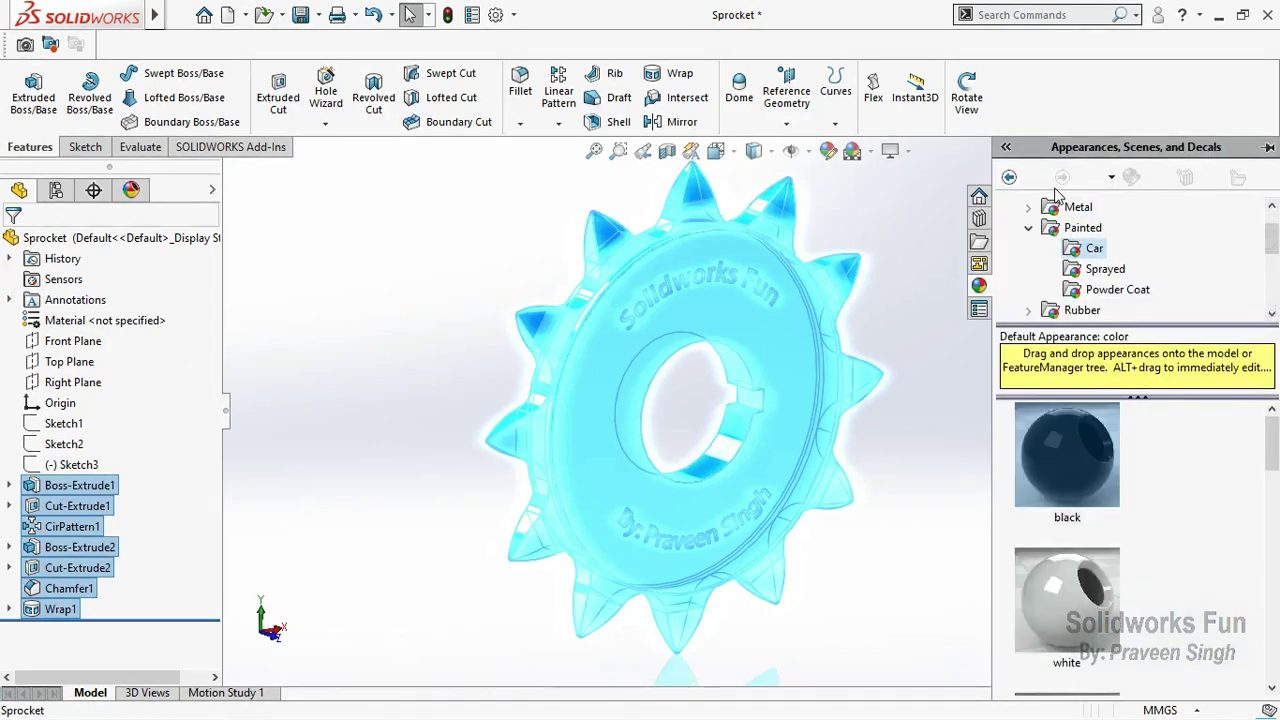
left_click(1030, 228)
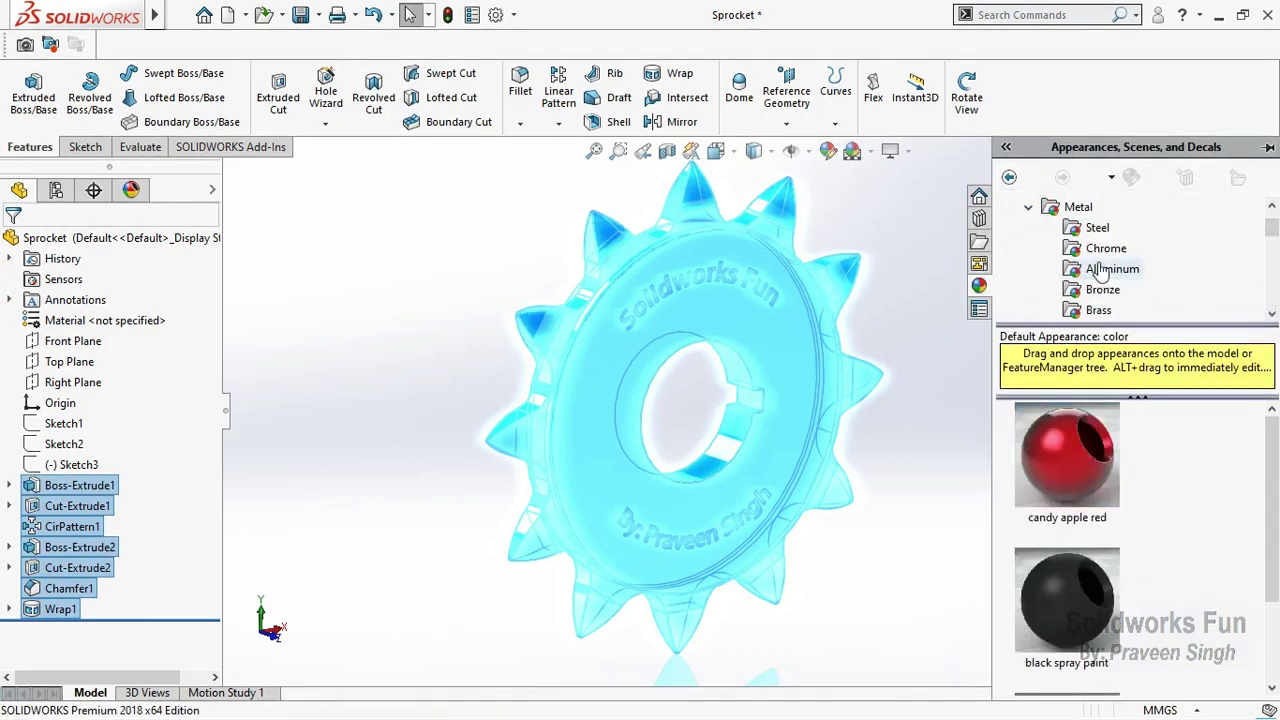
left_click(1097, 230)
right_click(1038, 622)
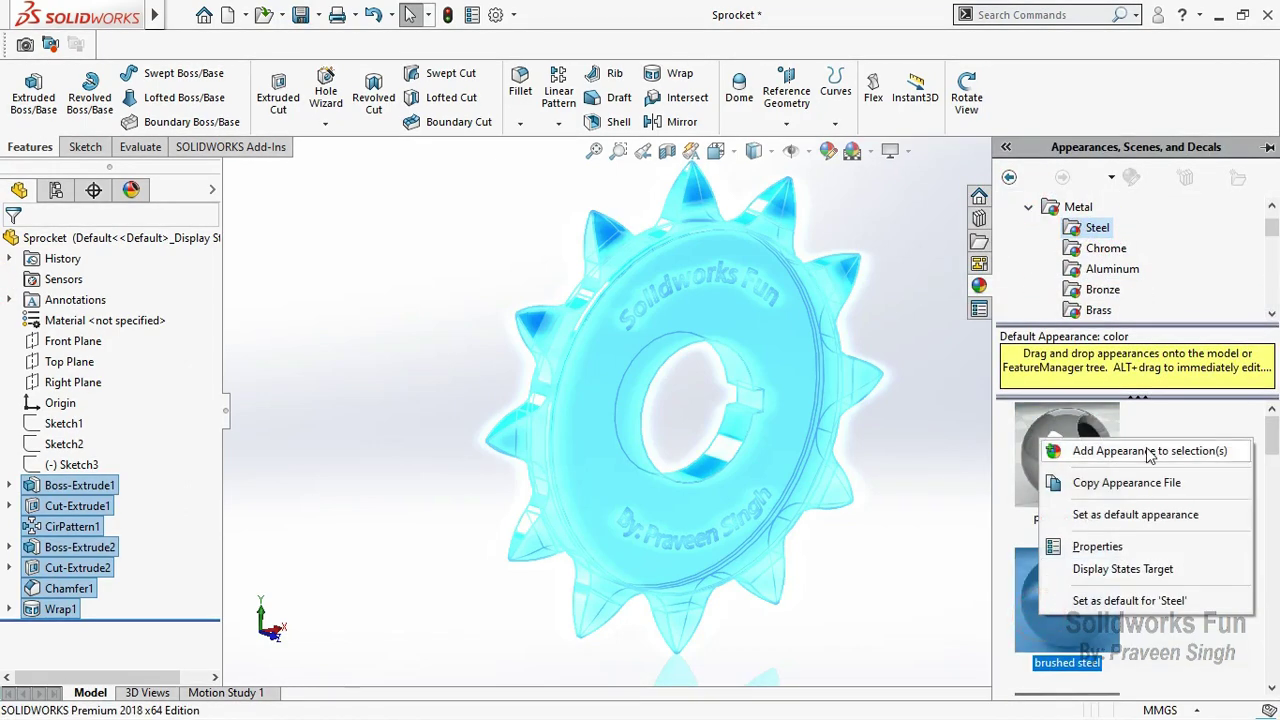
left_click(1143, 447)
left_click(934, 508)
Step: Save the sprocket part, orbiting to check the brushed steel finish
left_click(300, 15)
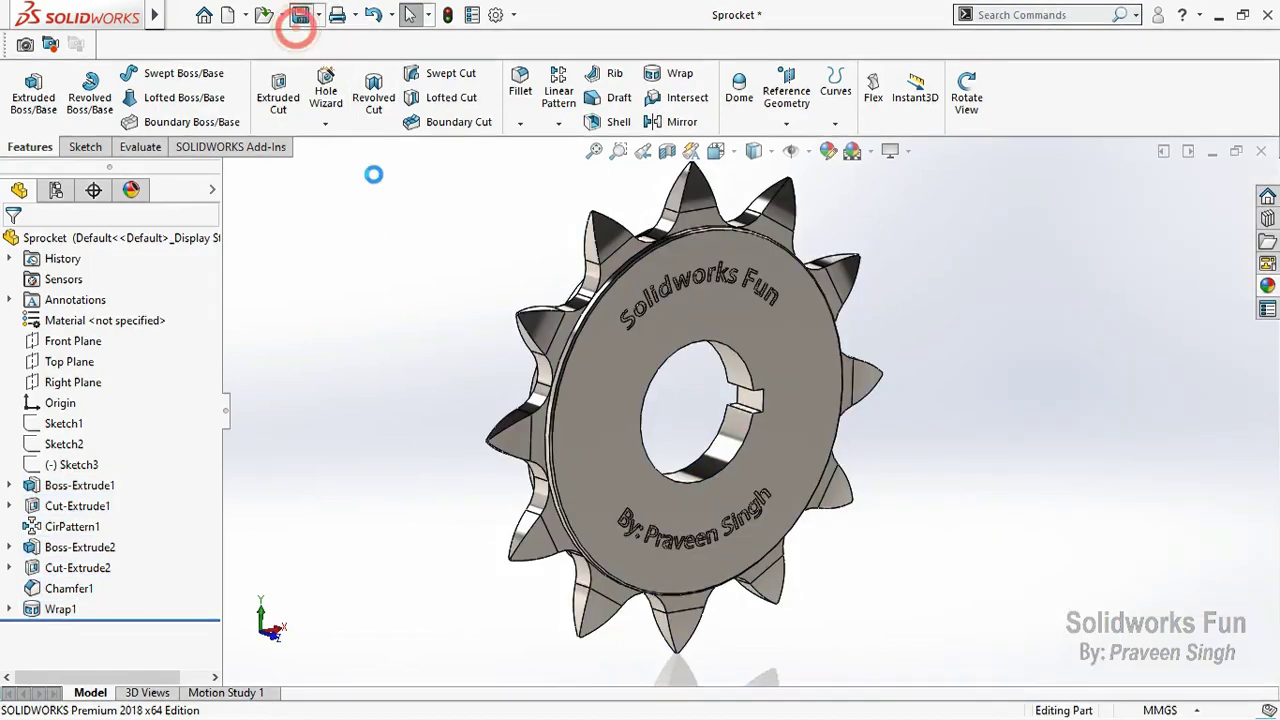
left_click(983, 122)
mouse_move(908, 266)
left_mouse_down()
mouse_move(1086, 286)
mouse_move(908, 258)
mouse_move(955, 278)
left_mouse_up()
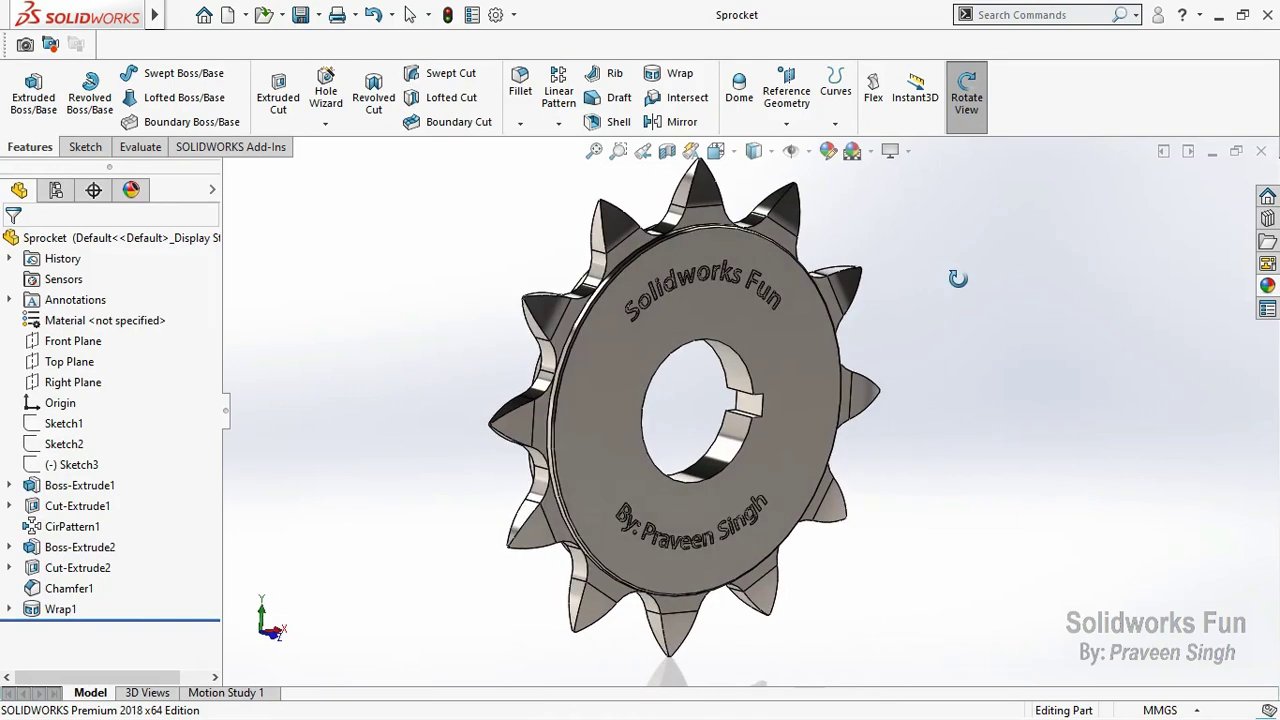
left_click(300, 14)
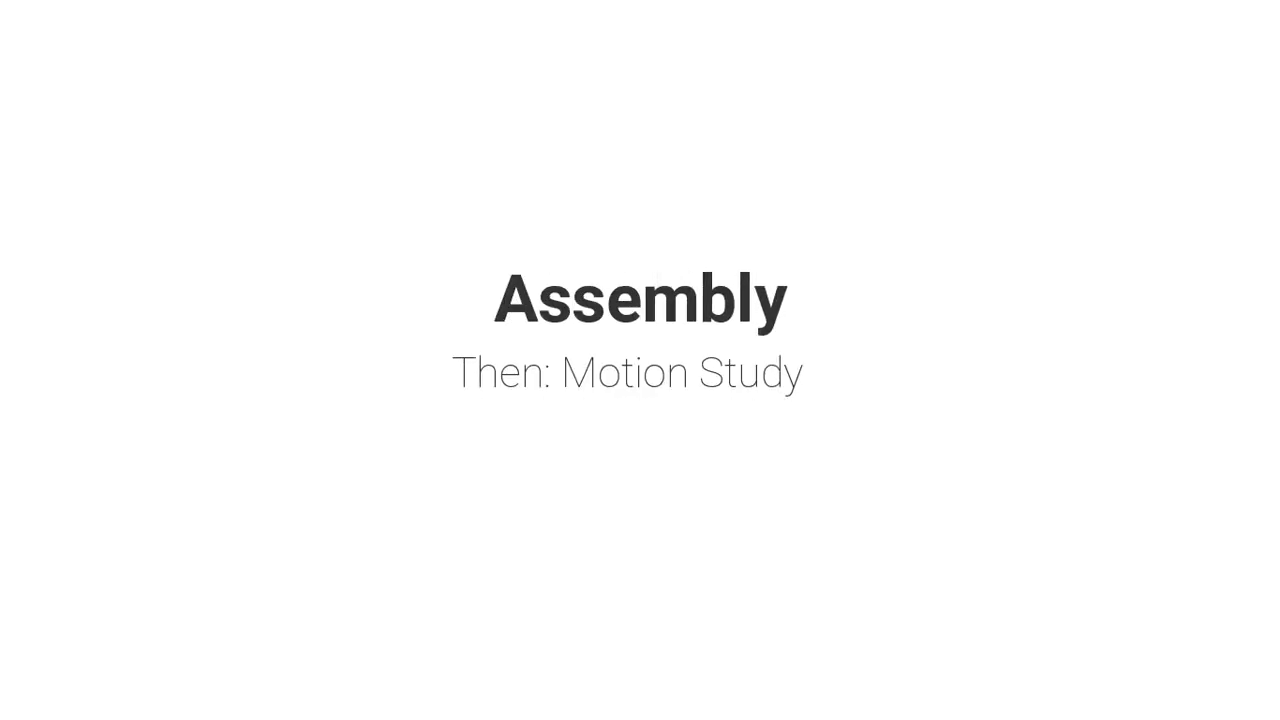
Step: Refresh the Chain and Sprocket folder and review the Inner Link, Outer Link, Path and Sprocket parts
left_click(772, 375)
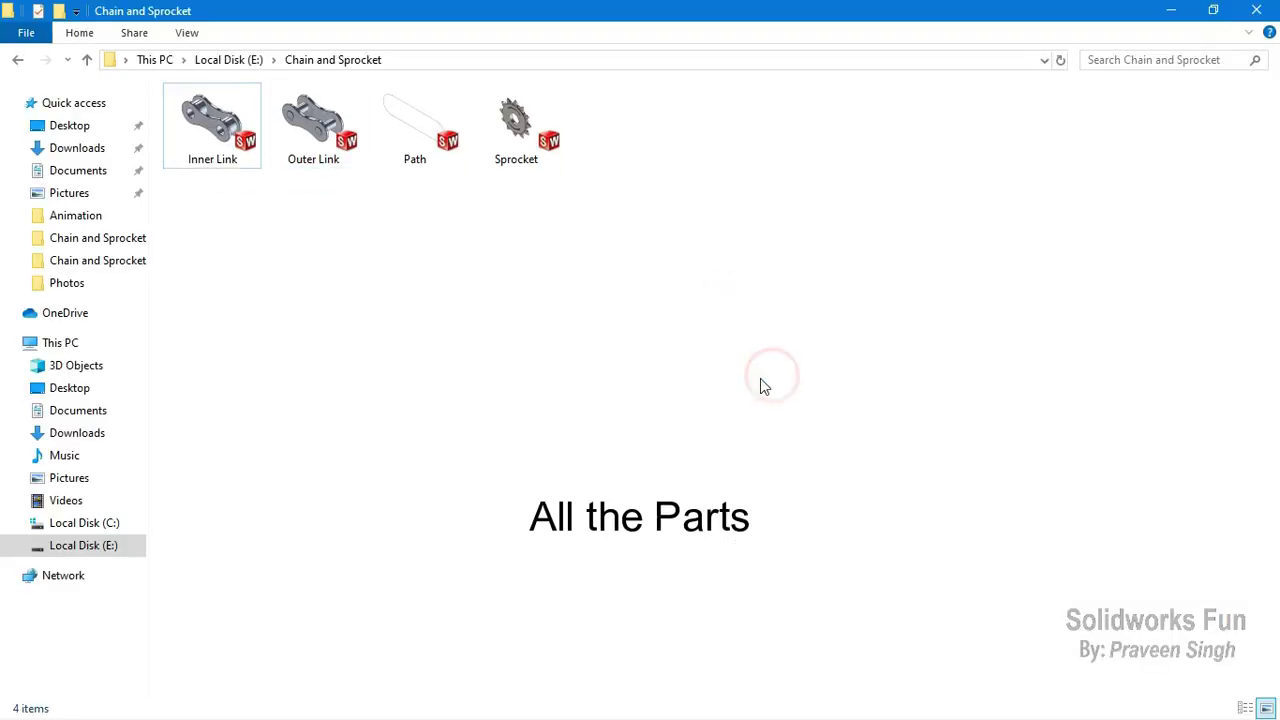
left_click(195, 162)
left_click(304, 140)
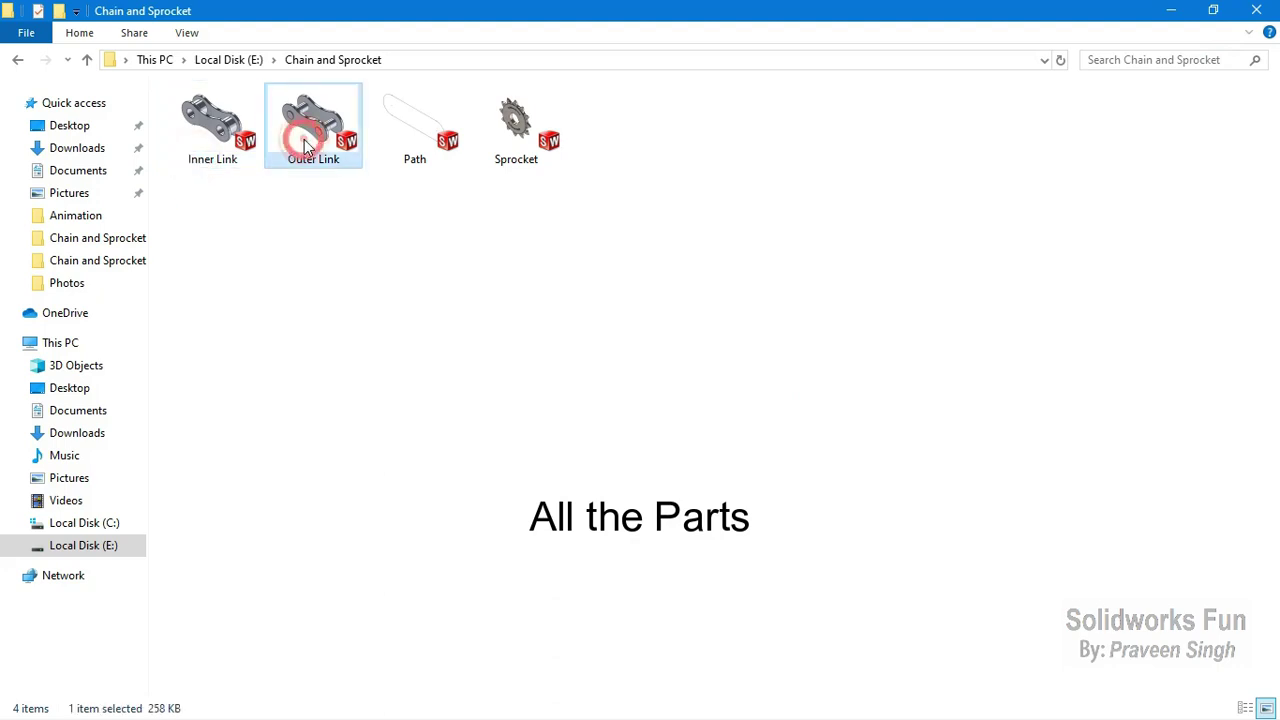
left_click(402, 138)
left_click(512, 125)
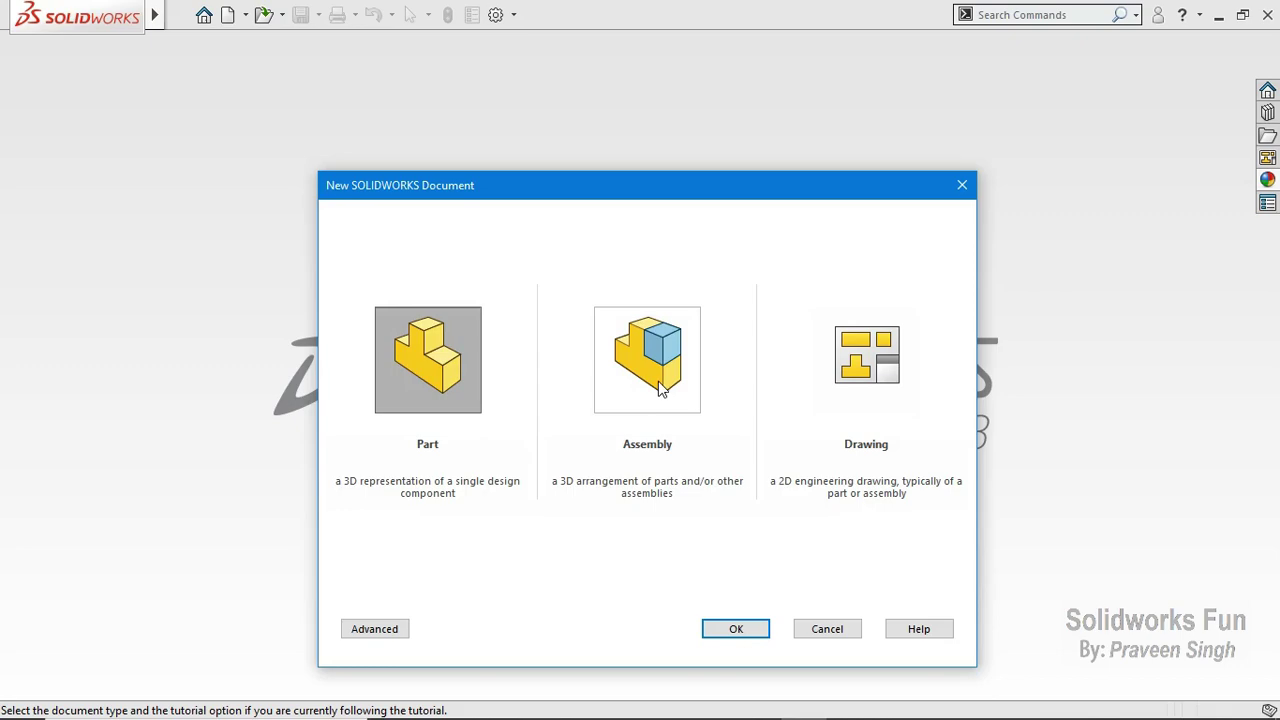
Step: Create a new empty assembly, dismissing the Open dialog and Begin Assembly
left_click(659, 389)
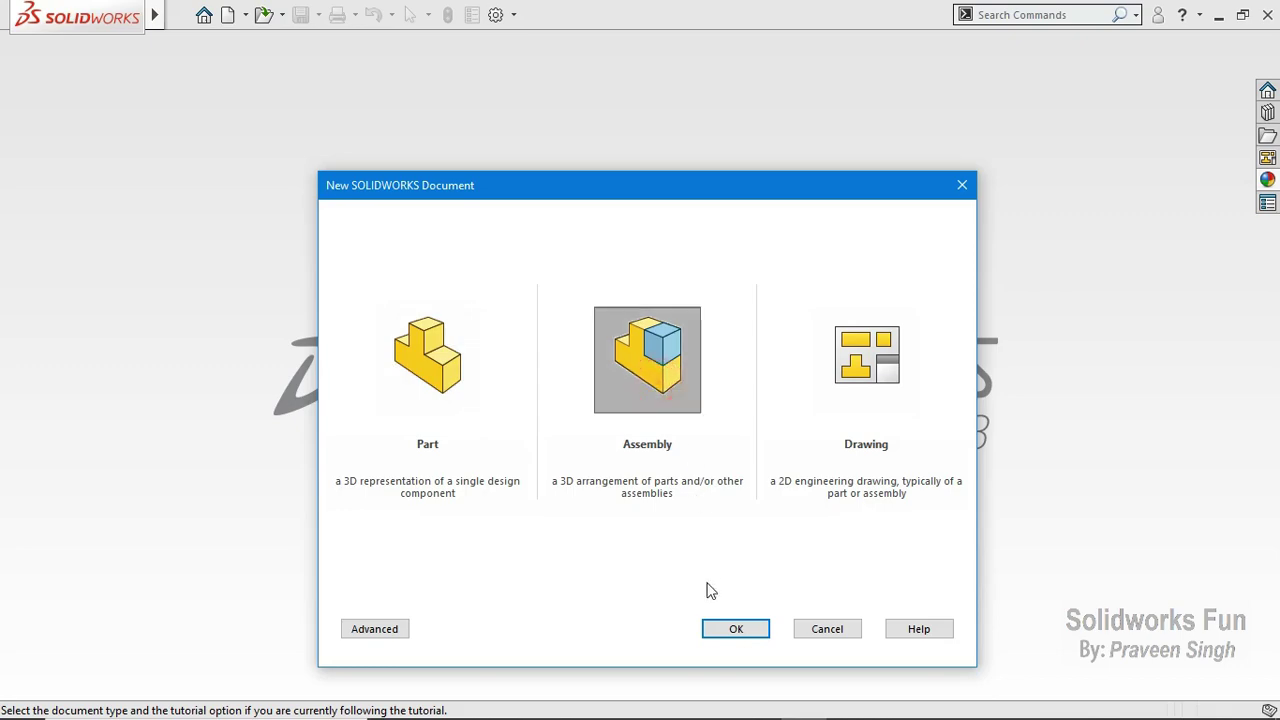
left_click(714, 631)
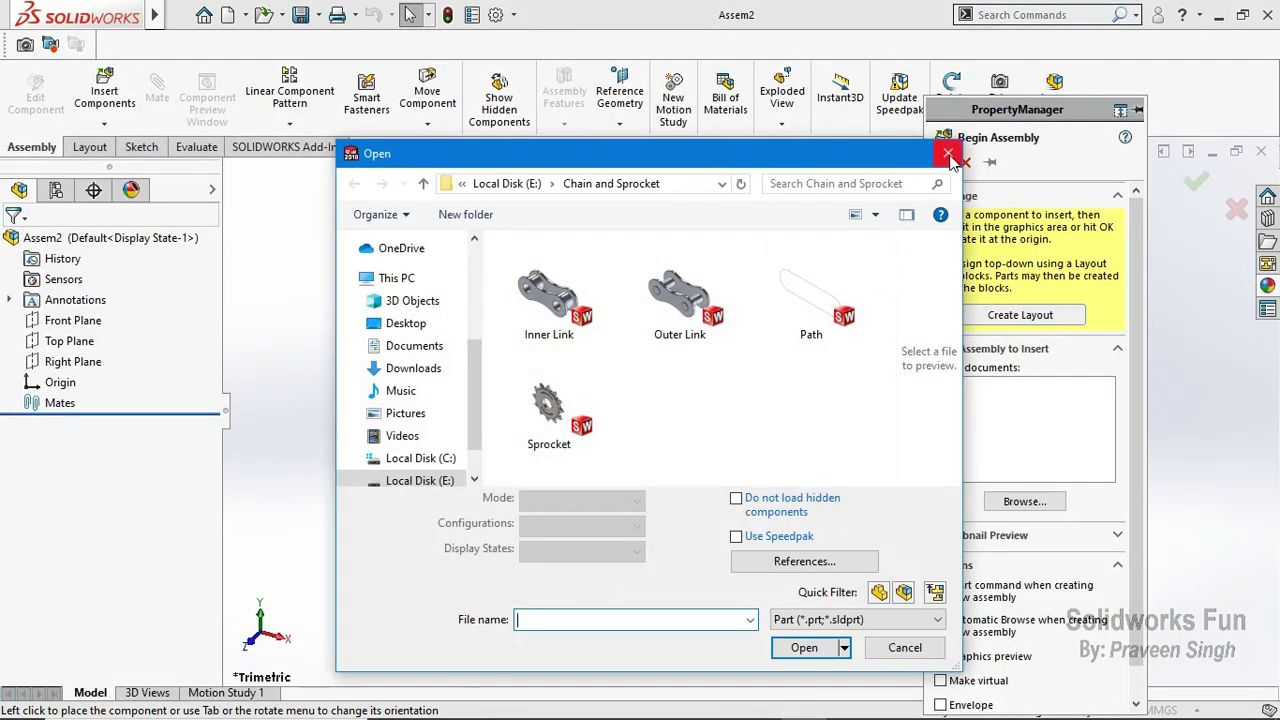
left_click(948, 155)
left_click(965, 162)
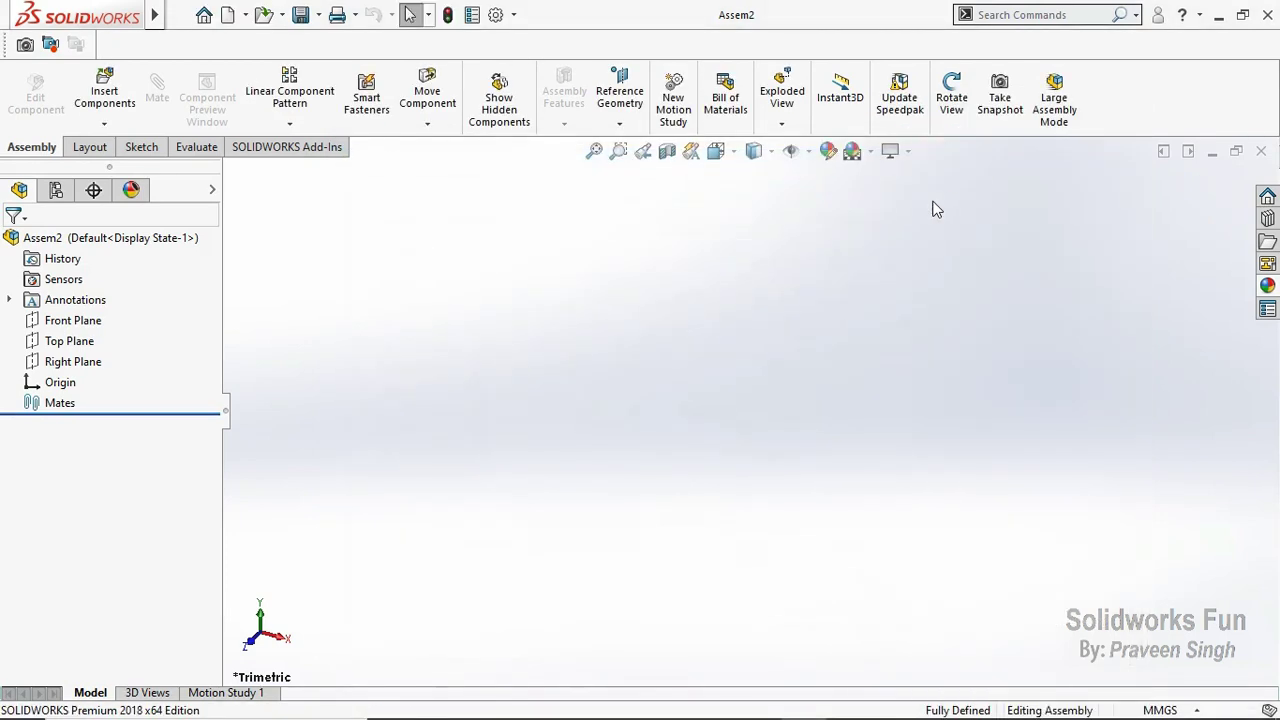
Step: Save the assembly as 'Chain and Sprocket' and start Insert Components
key("ctrl+s")
type("Chain and Sprocket")
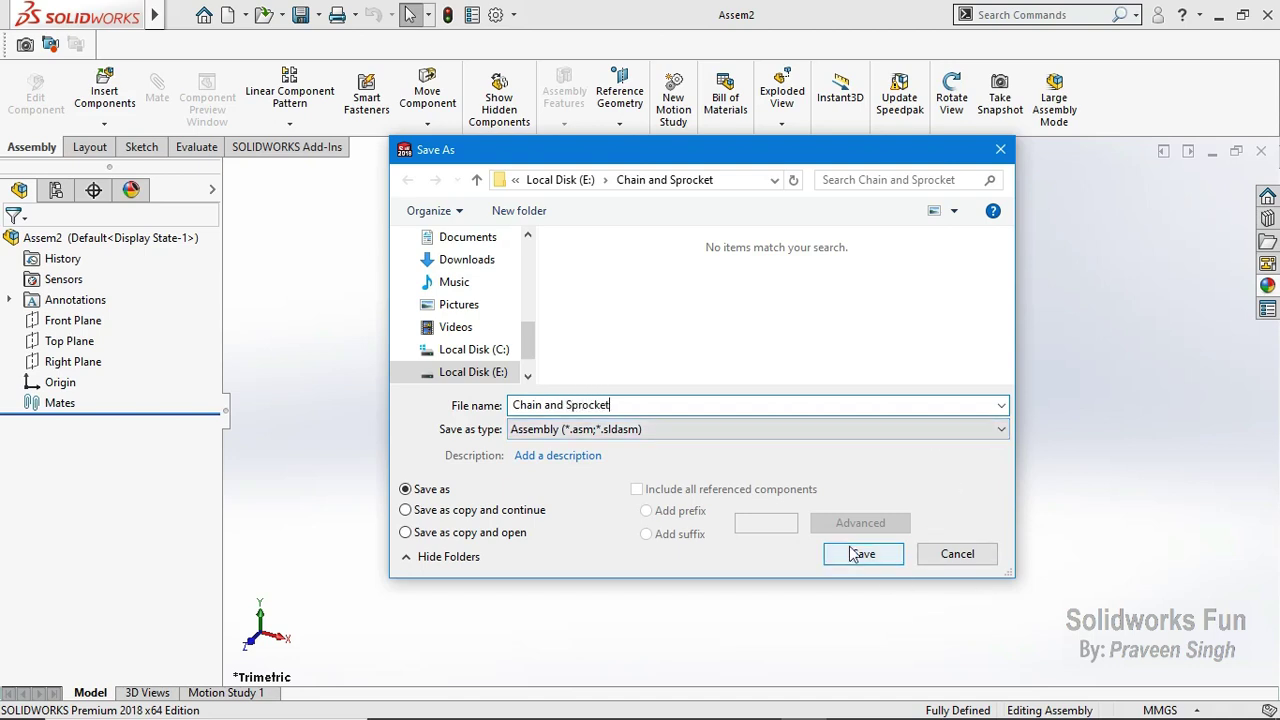
left_click(852, 554)
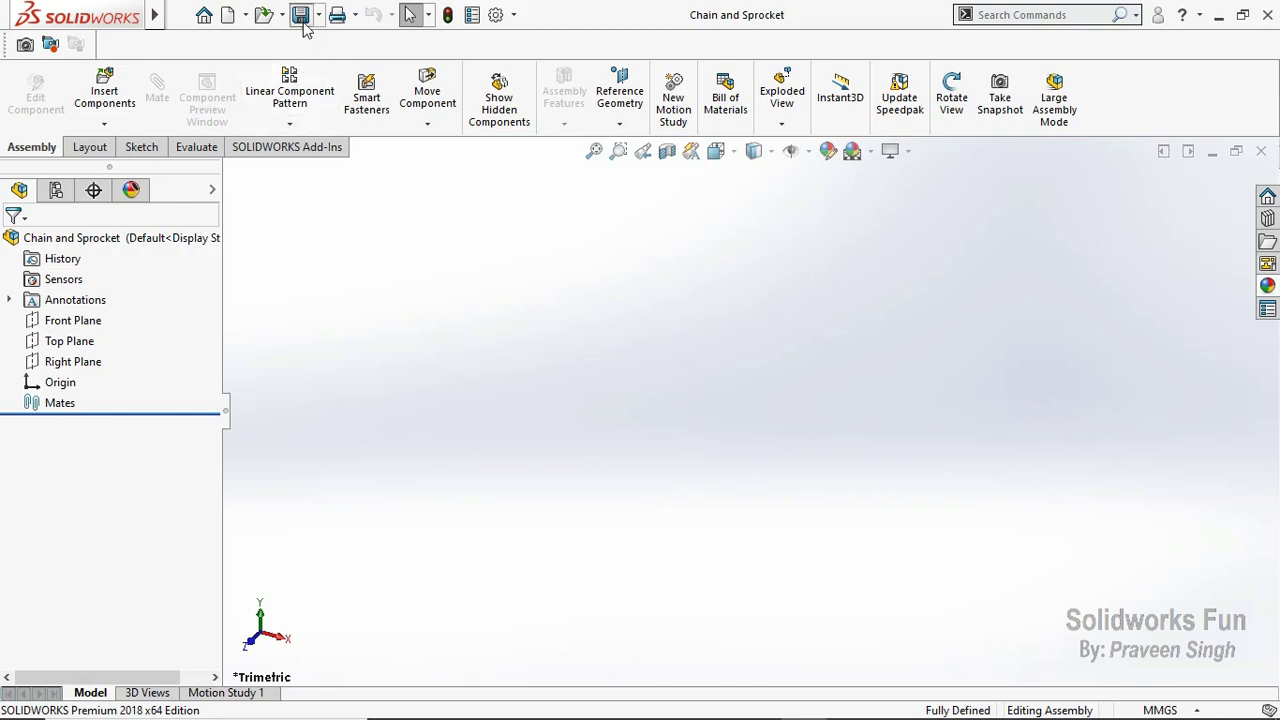
left_click(104, 123)
left_click(131, 150)
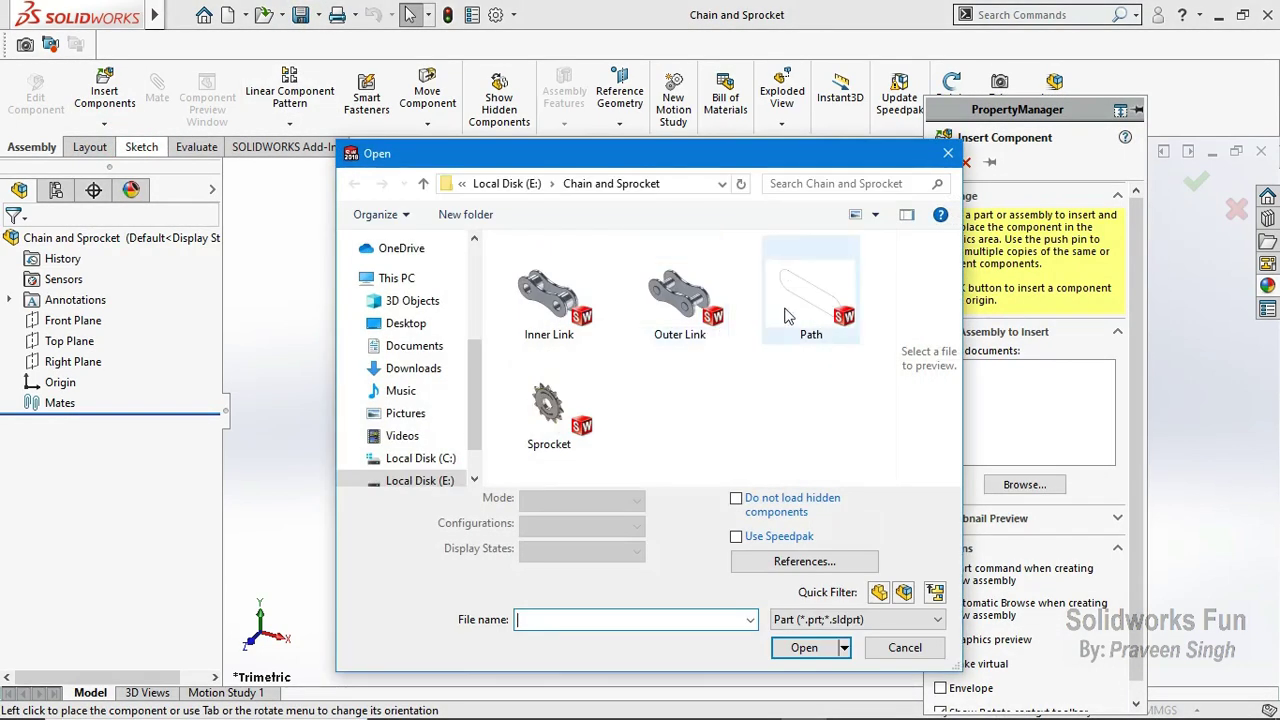
Step: Insert the Path part into the assembly and set it to float
left_click(785, 316)
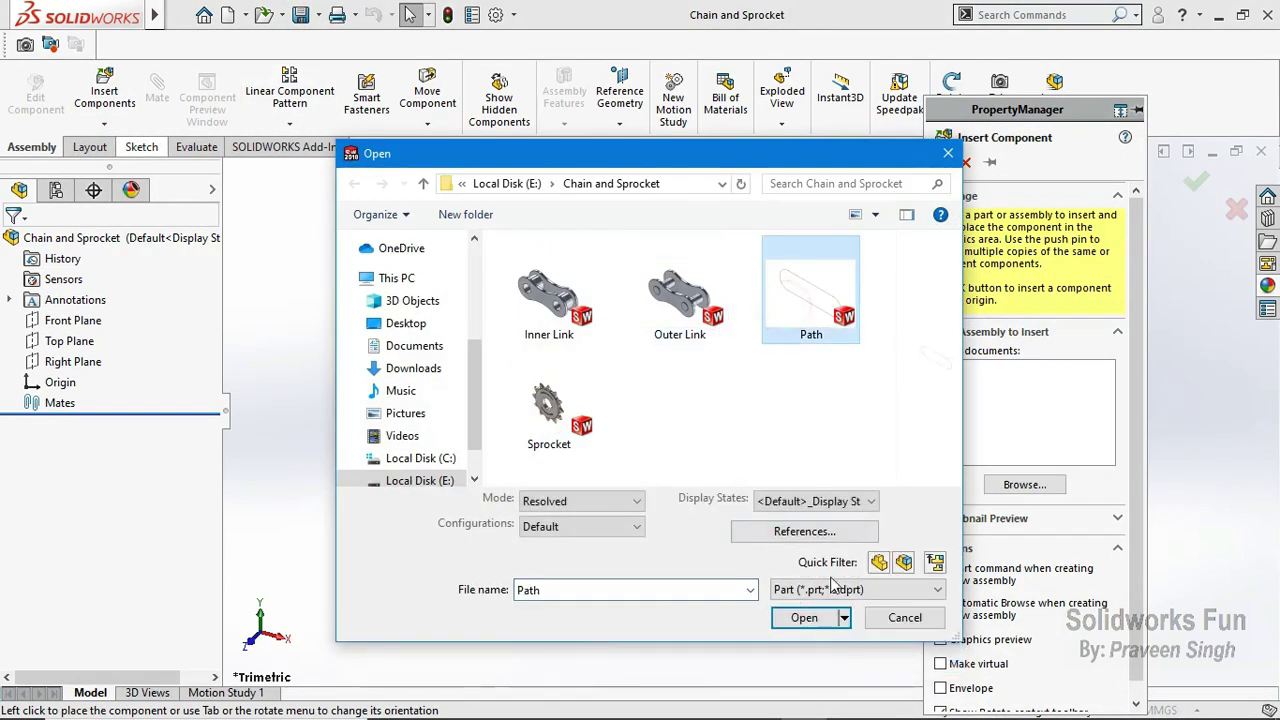
left_click(804, 647)
left_click(648, 398)
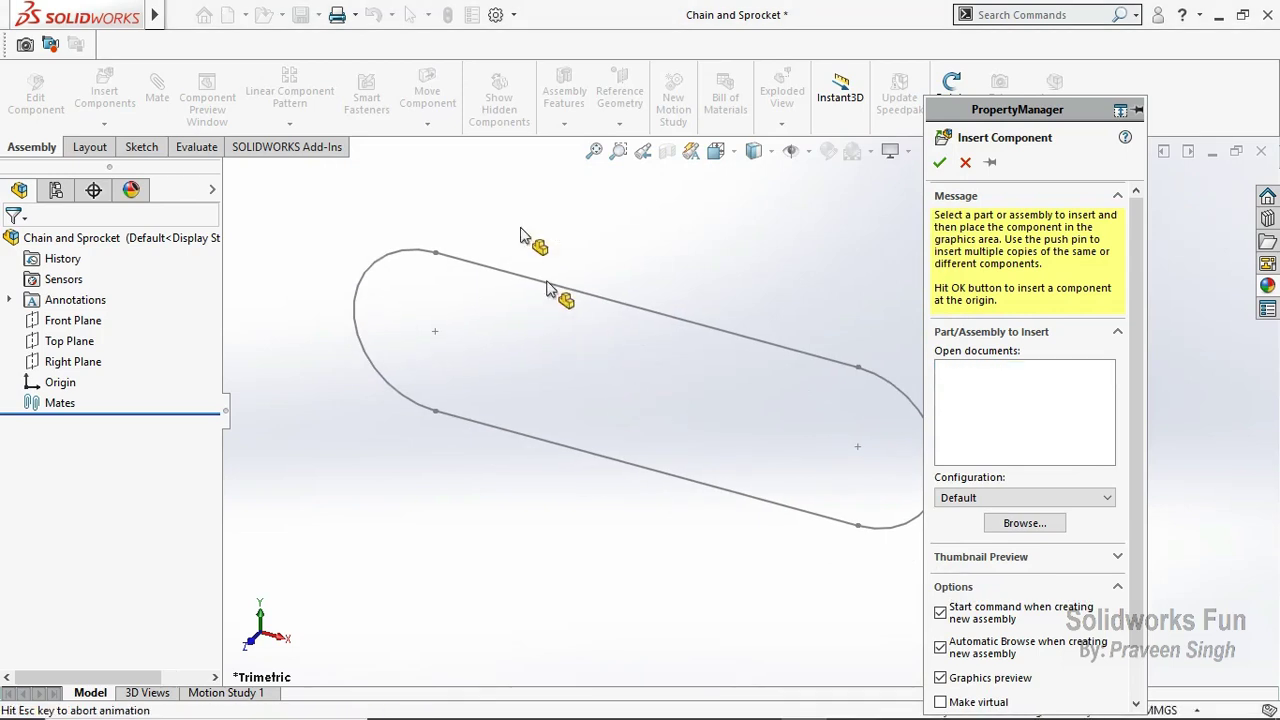
left_click(135, 403)
right_click(135, 403)
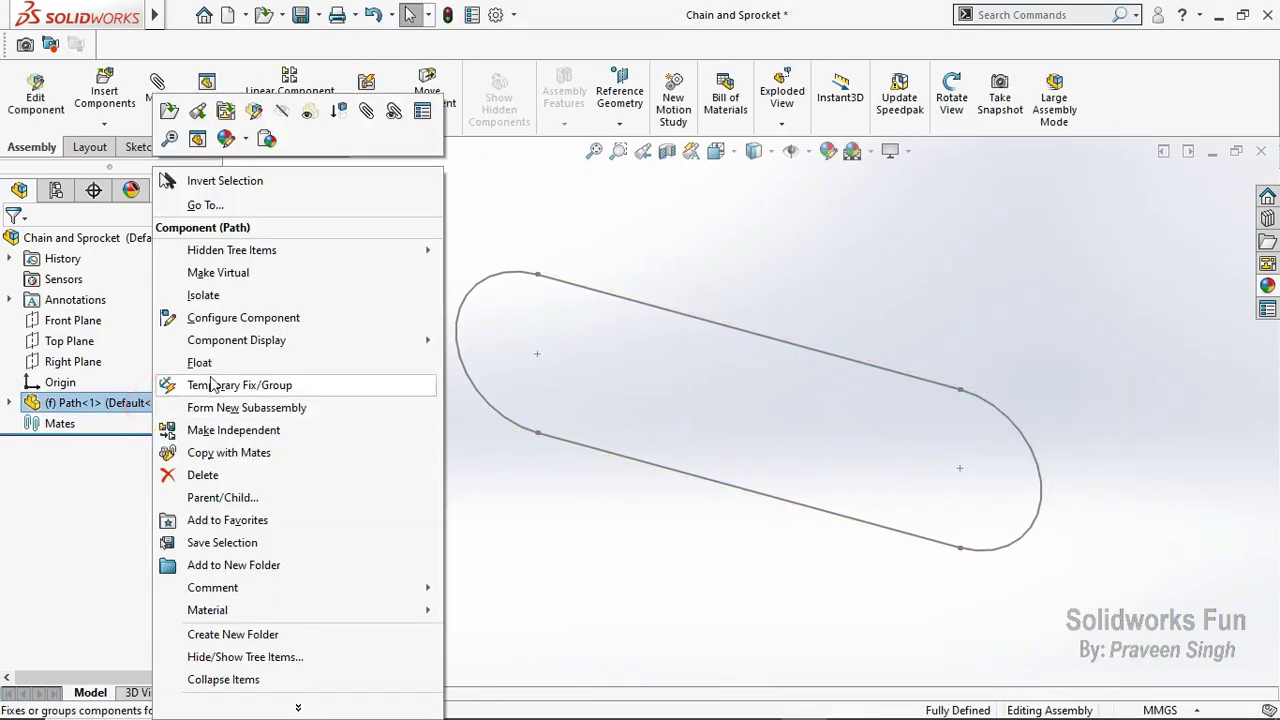
left_click(212, 363)
Step: Mate the Path's Front Plane to the assembly Front Plane and view from the front
scroll(1213, 425, "down", 1)
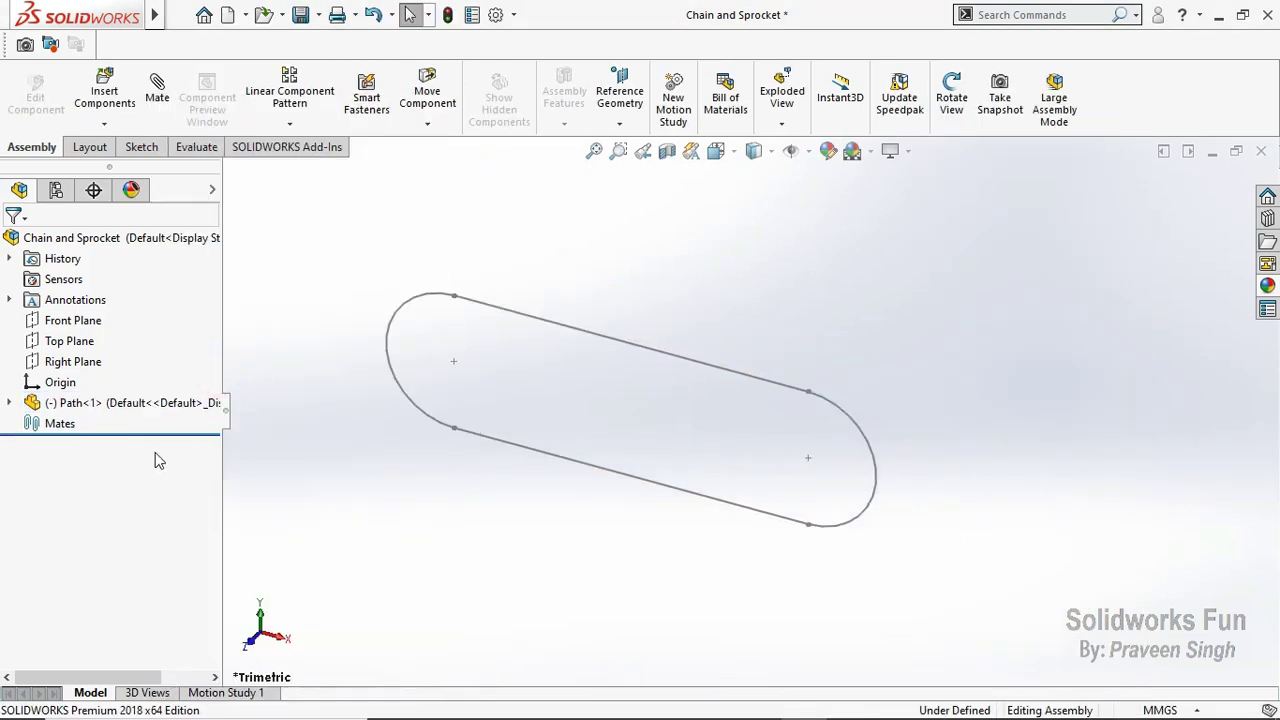
left_click(9, 403)
left_click(94, 506)
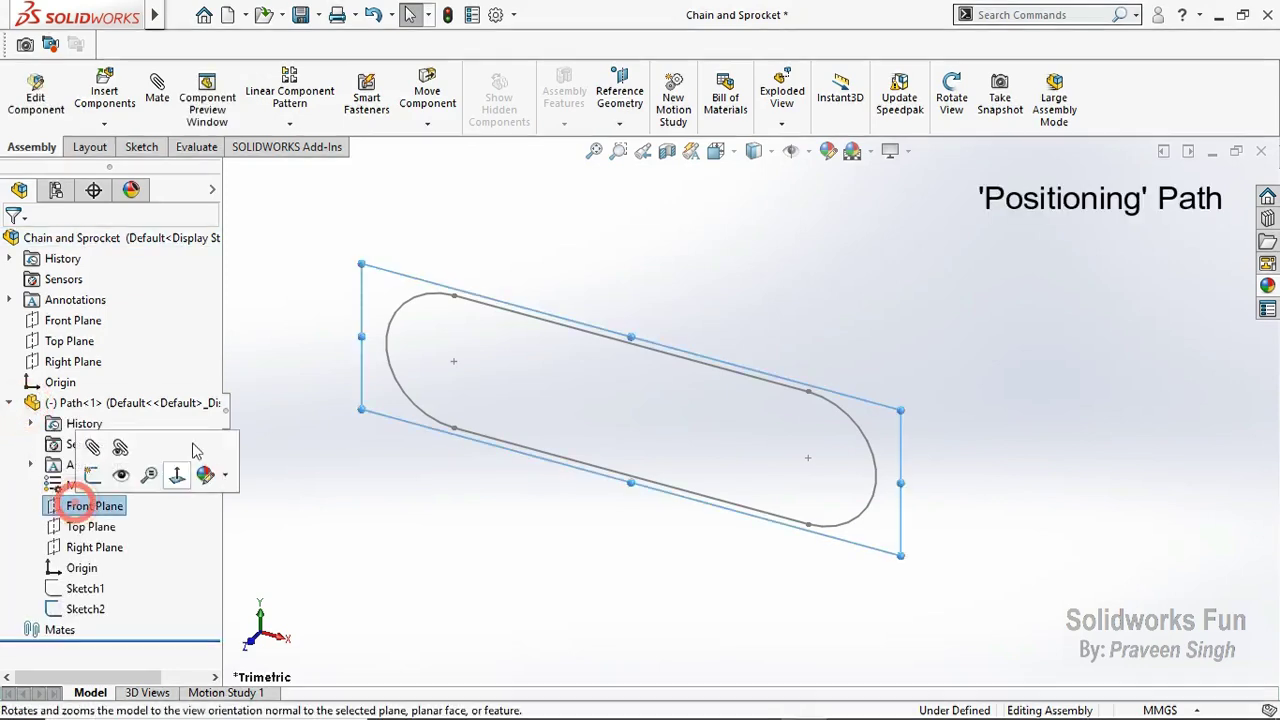
left_click(97, 322, "ctrl")
left_click(112, 332)
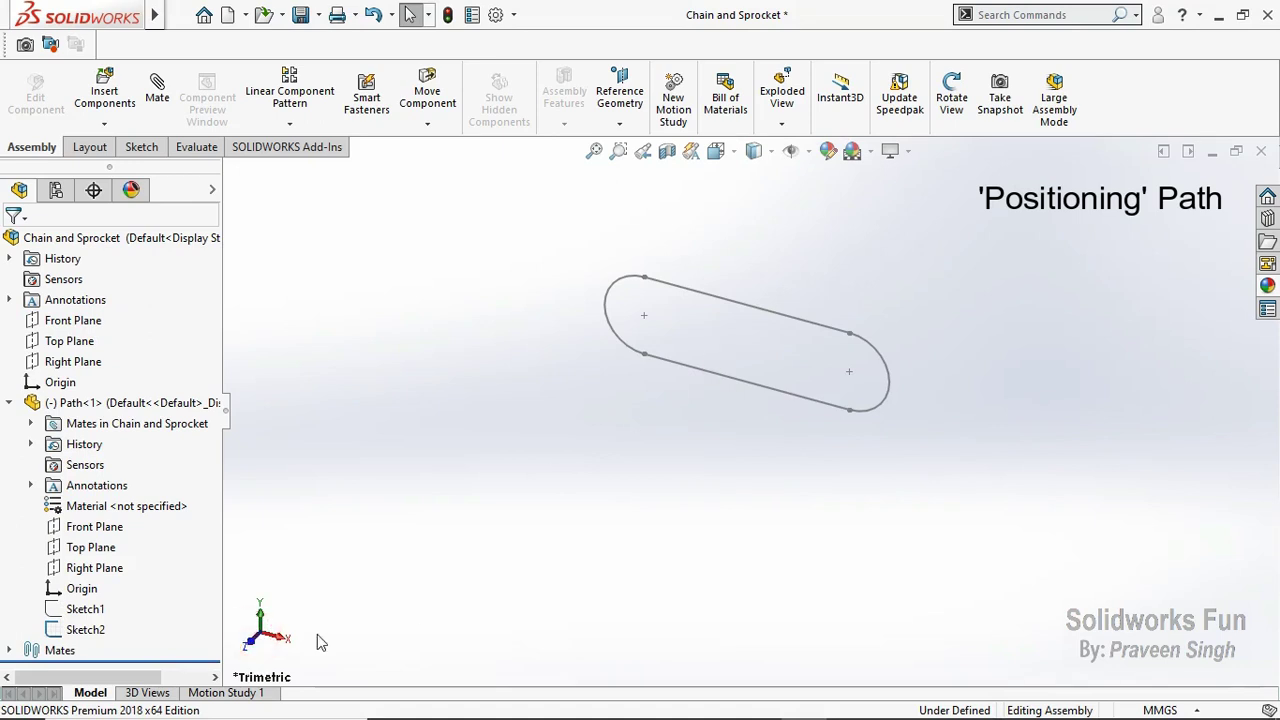
left_click(251, 652)
Step: Add a 30° angle mate between the assembly and Path Top Planes
left_click(70, 341)
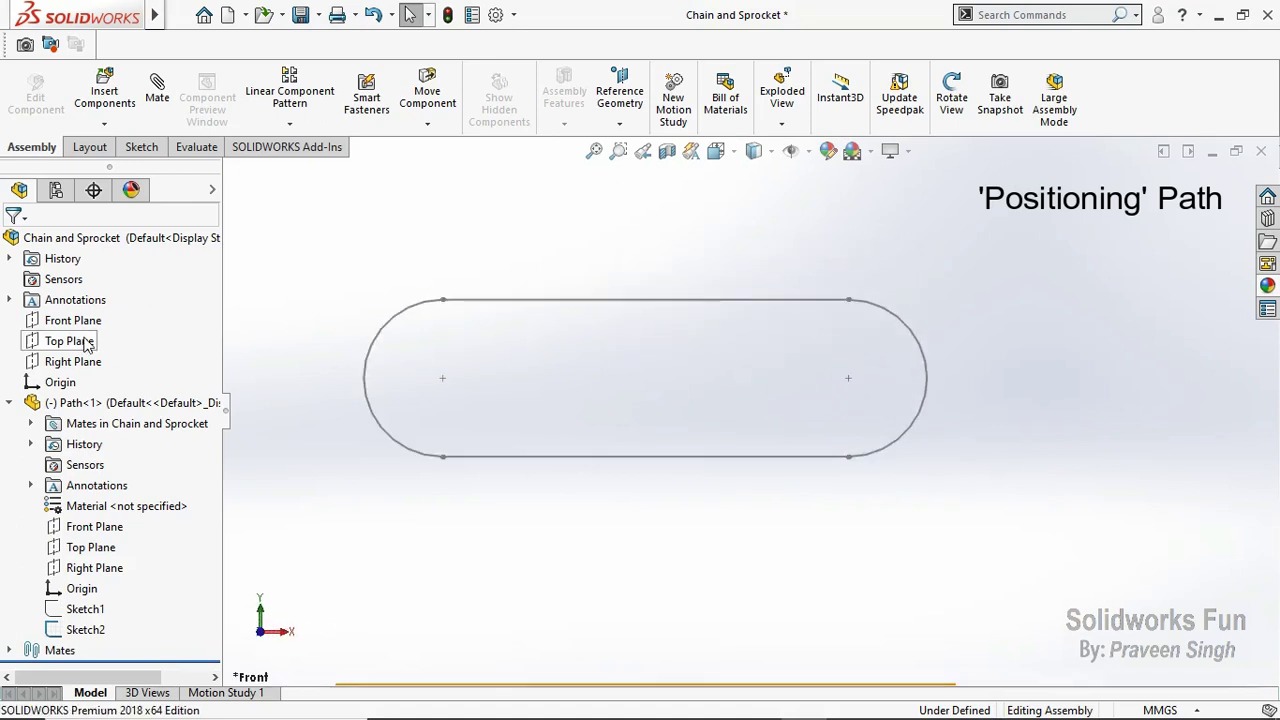
left_click(90, 547, "ctrl")
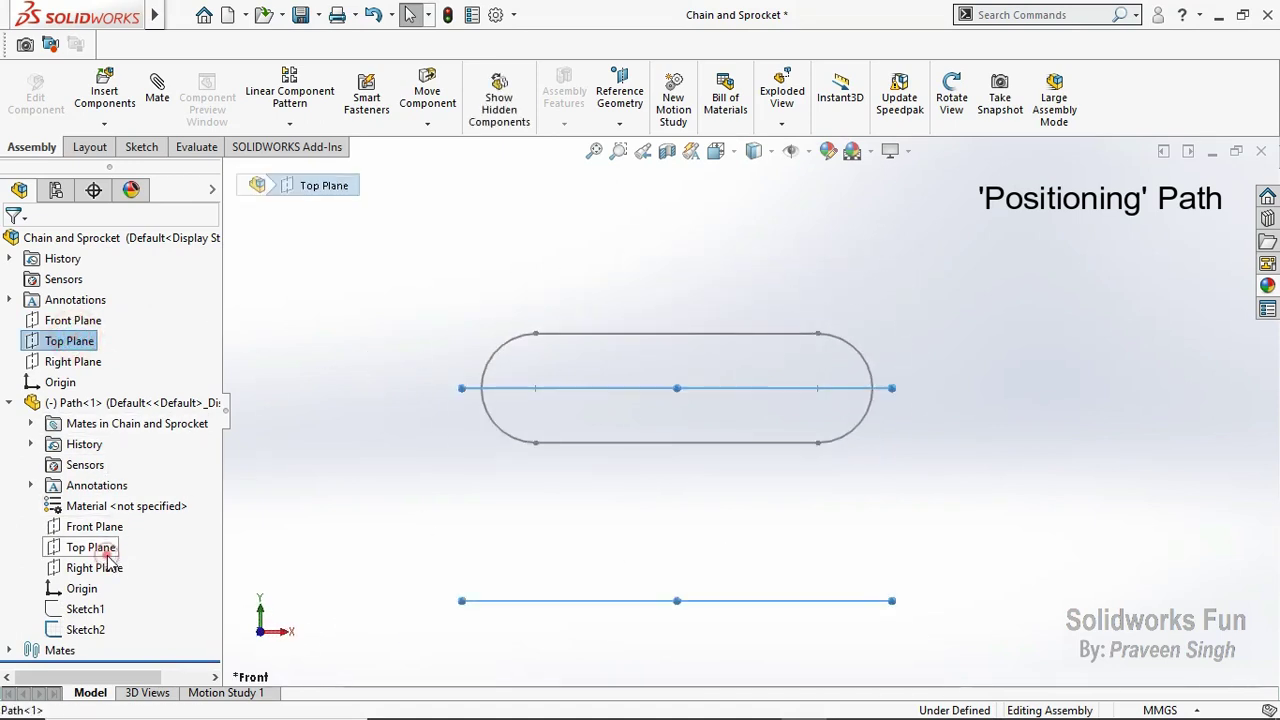
left_click(236, 568)
type("30")
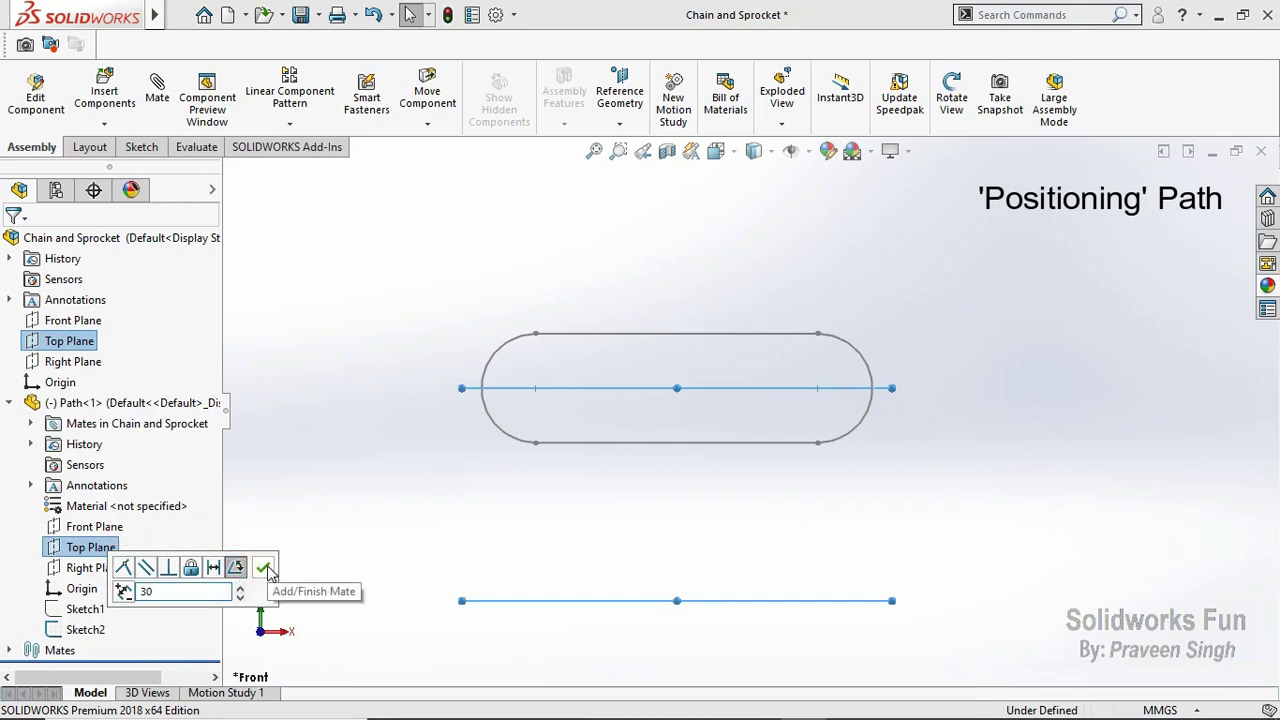
left_click(266, 569)
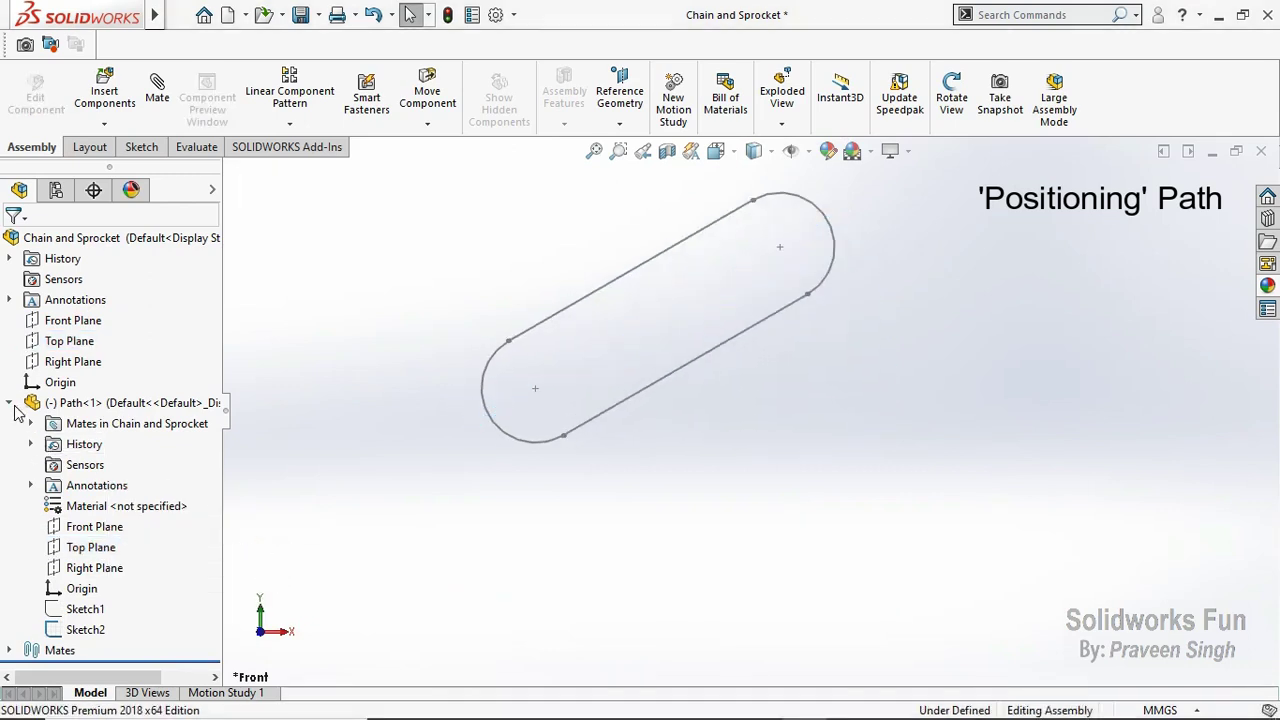
Step: Fix the Path component in place
left_click(12, 404)
scroll(699, 197, "down", 2)
left_click(110, 416)
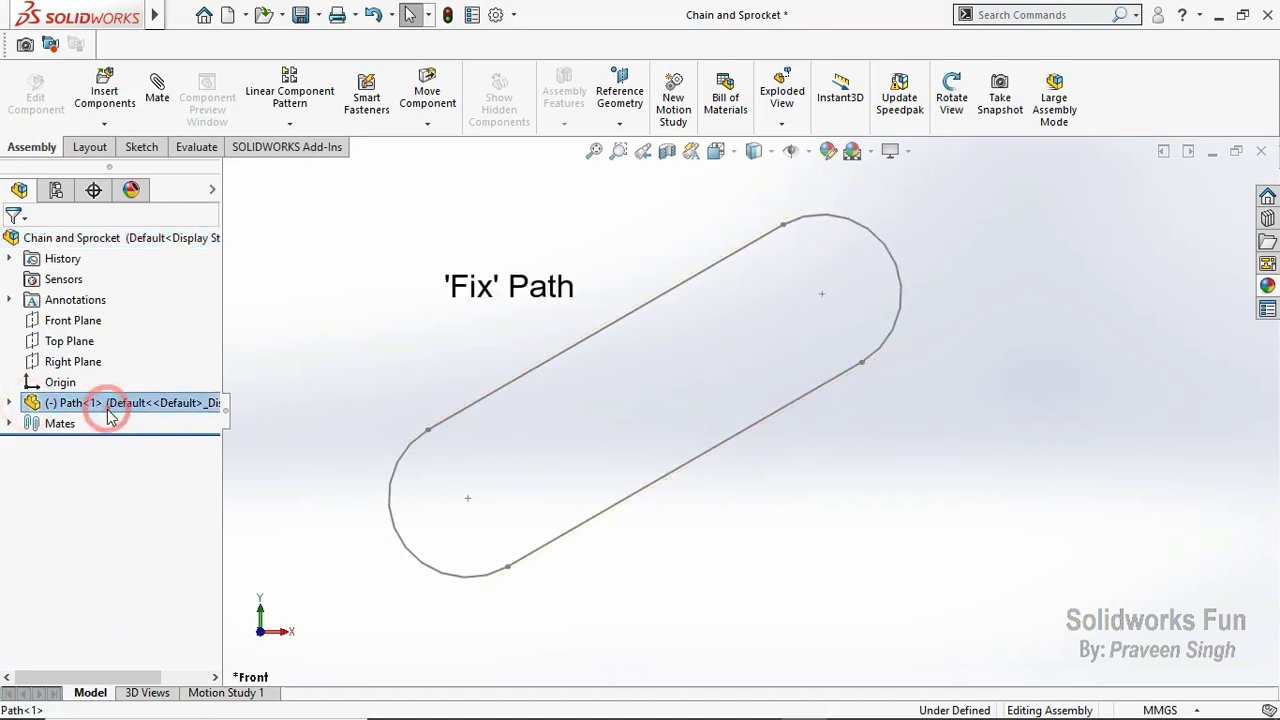
right_click(110, 416)
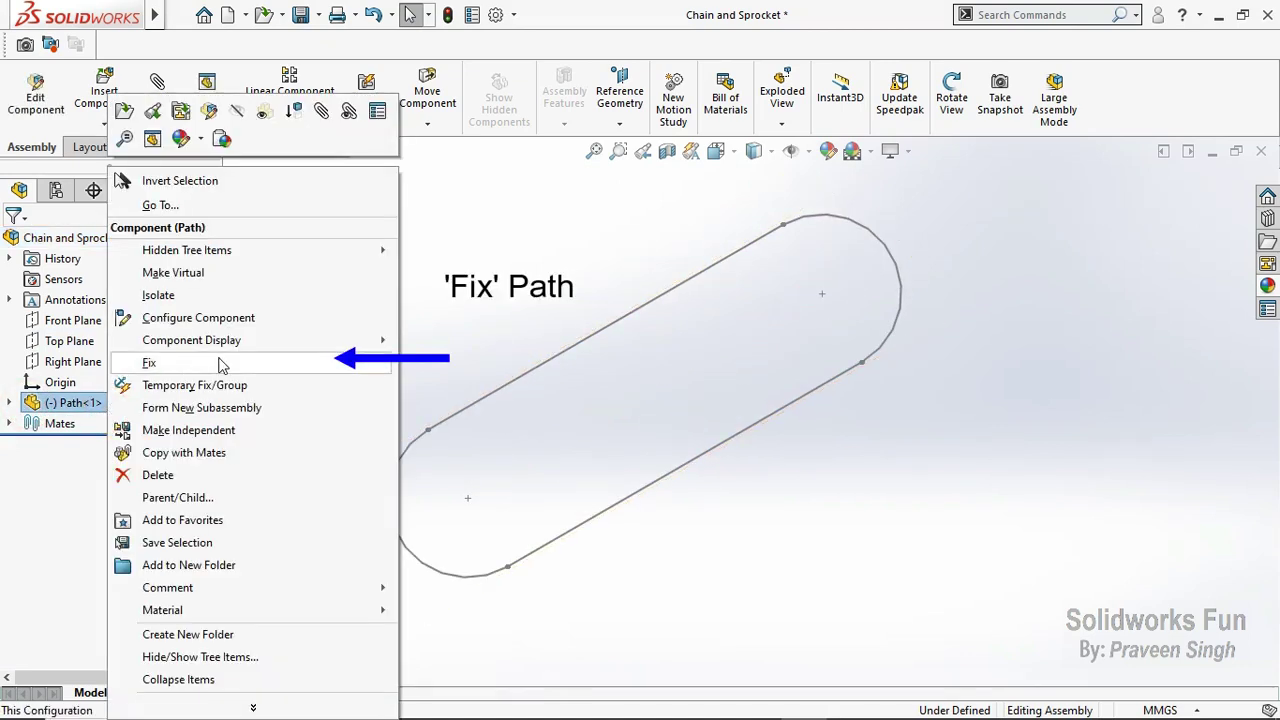
left_click(150, 362)
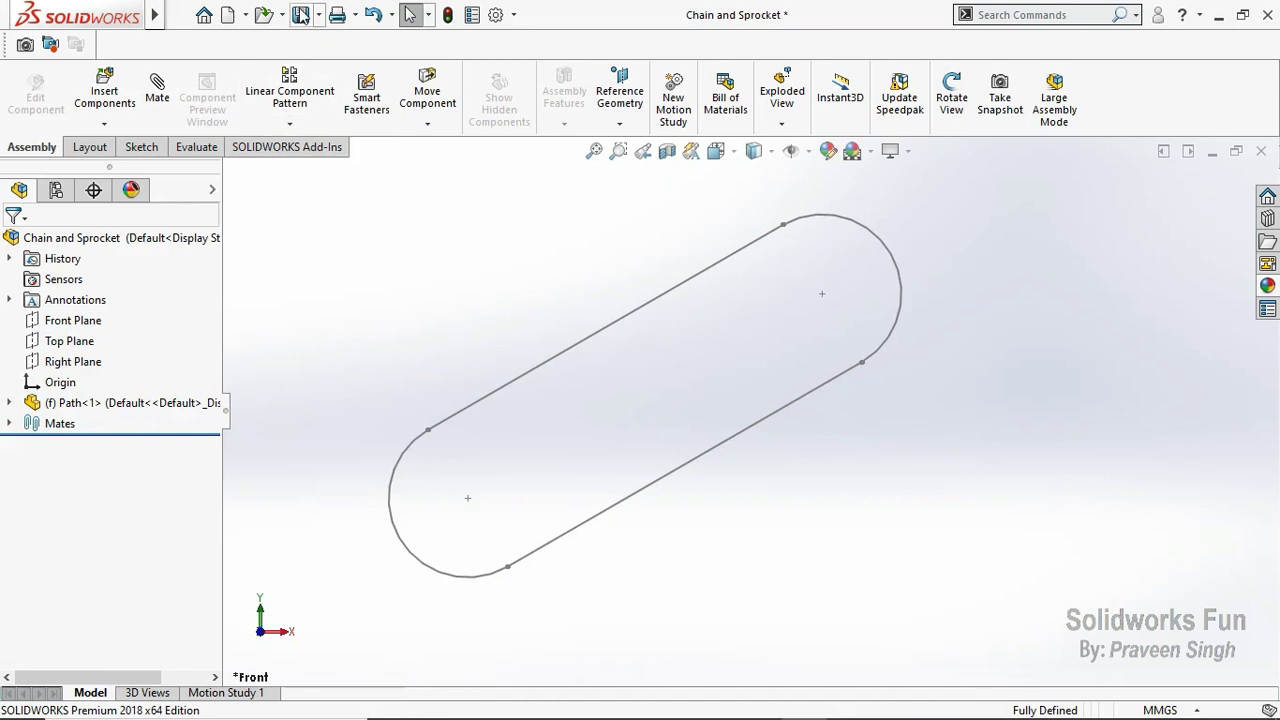
Step: Review the assembly's mates and the Path component's contents in the tree
left_click(9, 423)
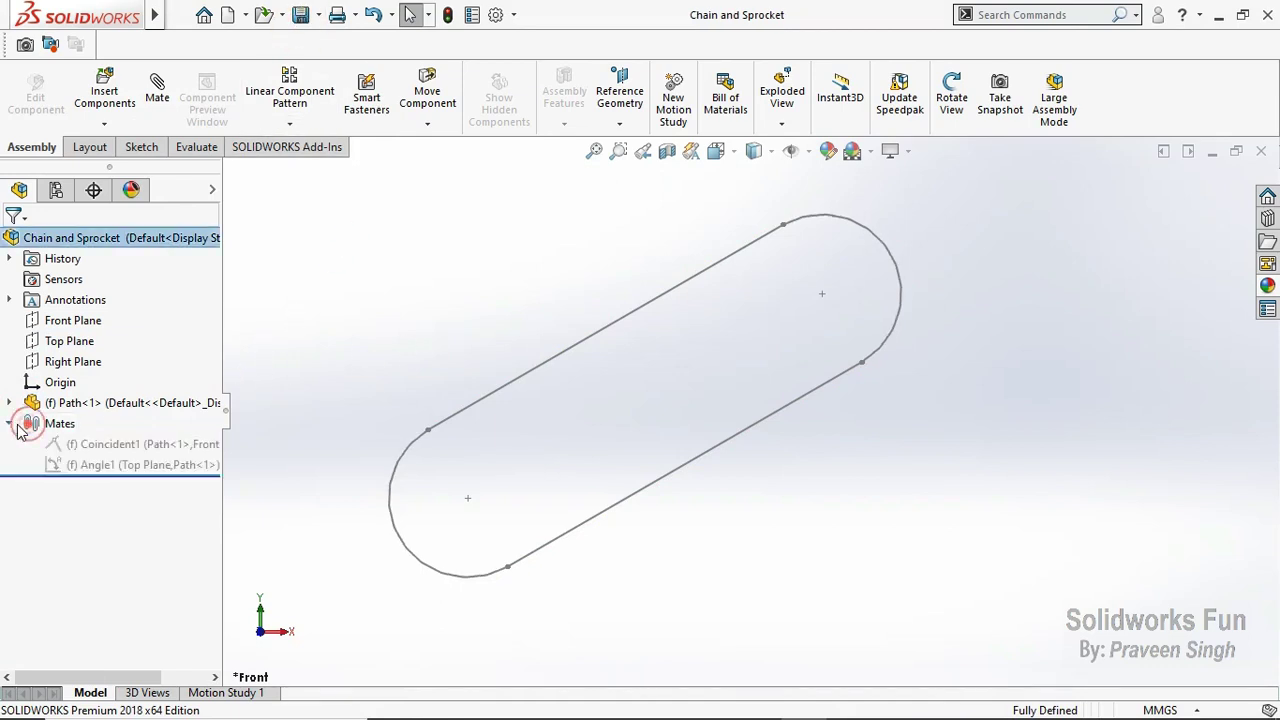
left_click(9, 423)
left_click(9, 402)
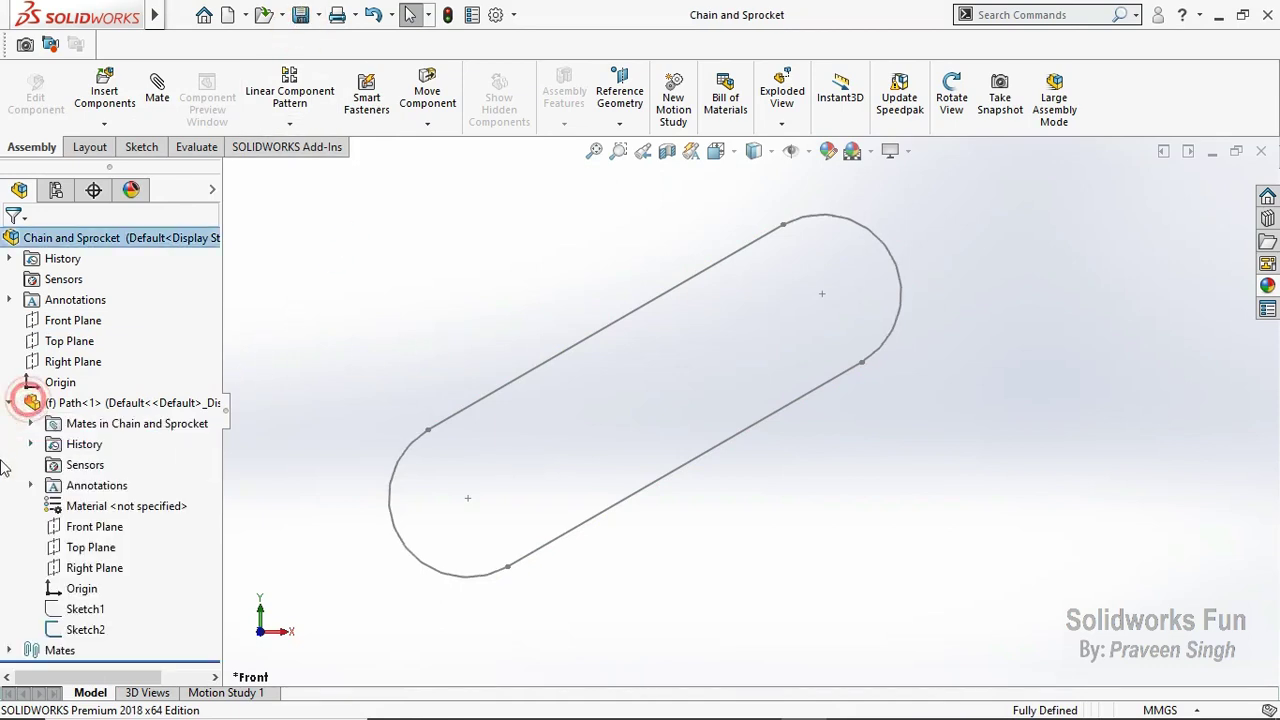
left_click(11, 403)
left_click(951, 100)
Step: Insert the Inner Link and Outer Link parts, placing both to the left of the path
left_click_drag(922, 258, 959, 288)
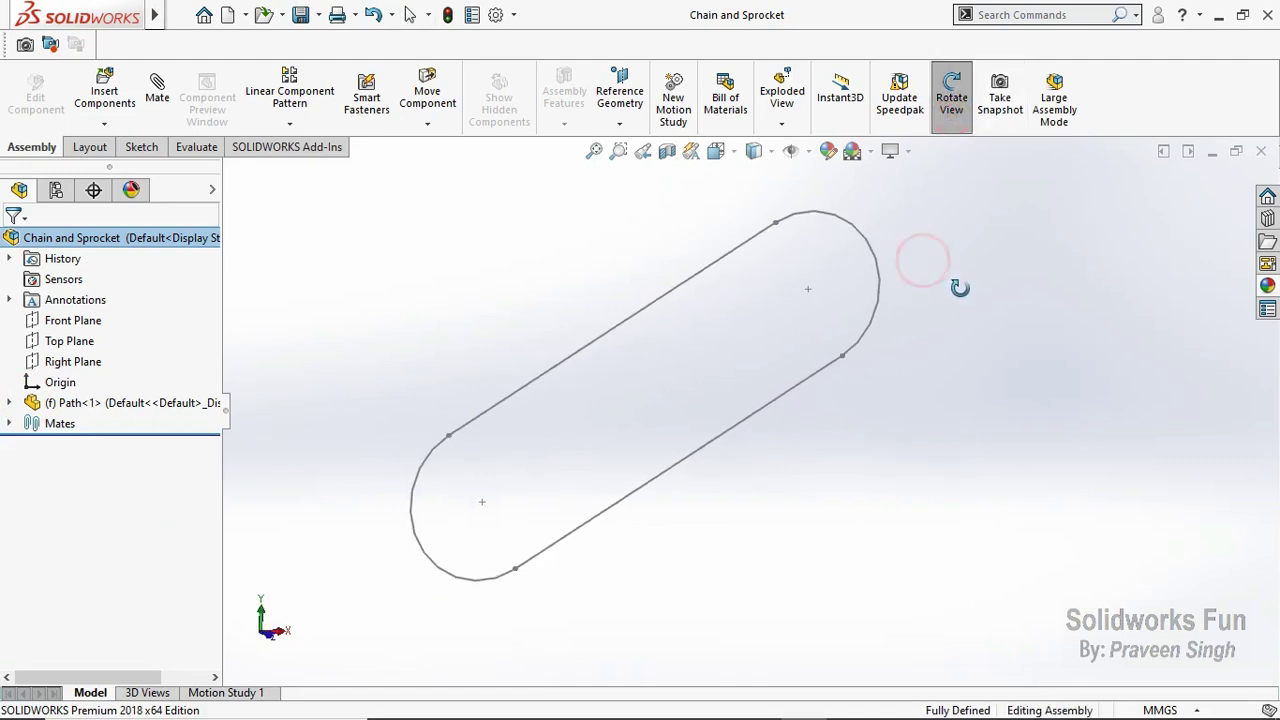
left_click(940, 127)
left_click(104, 123)
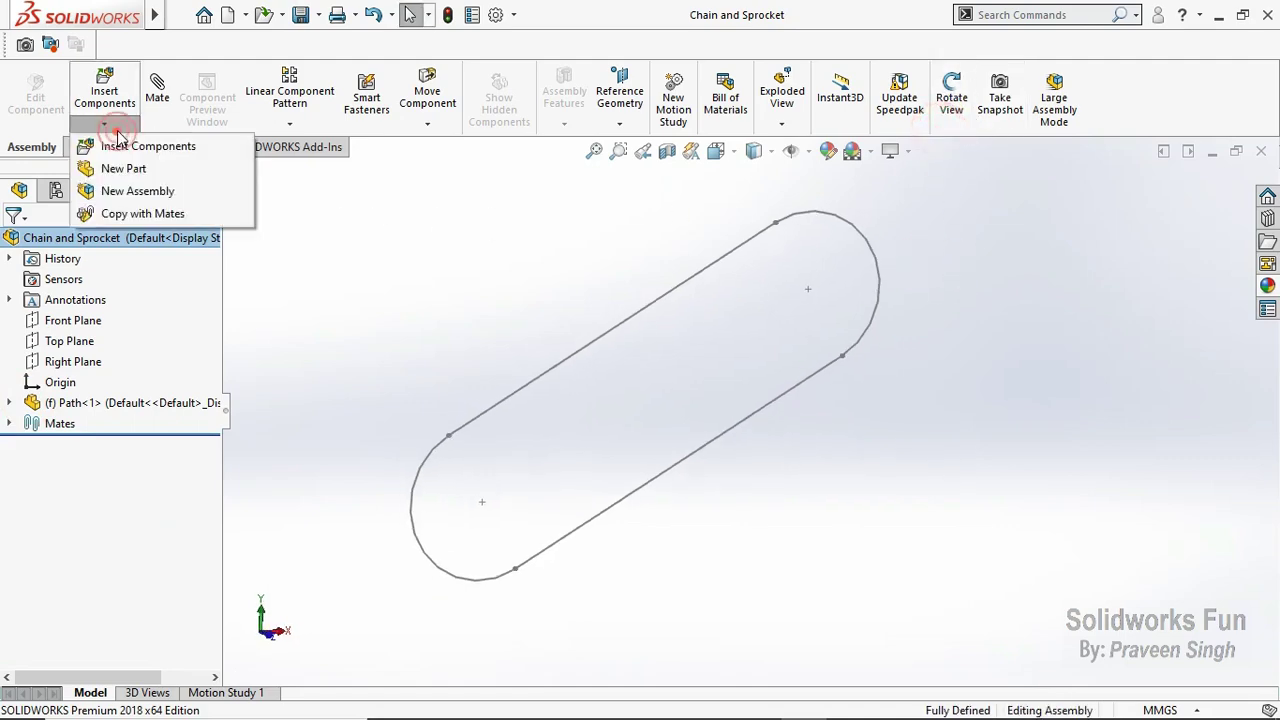
left_click(140, 143)
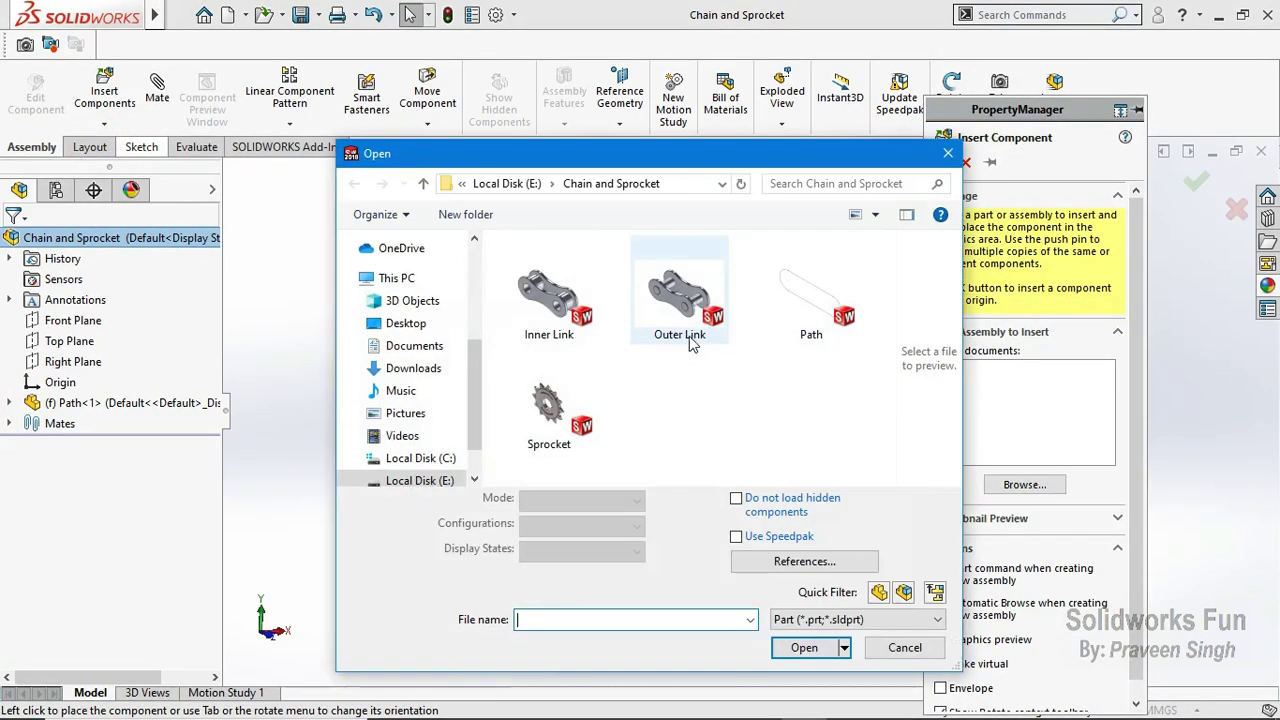
left_click(549, 295)
left_click(679, 295, "ctrl")
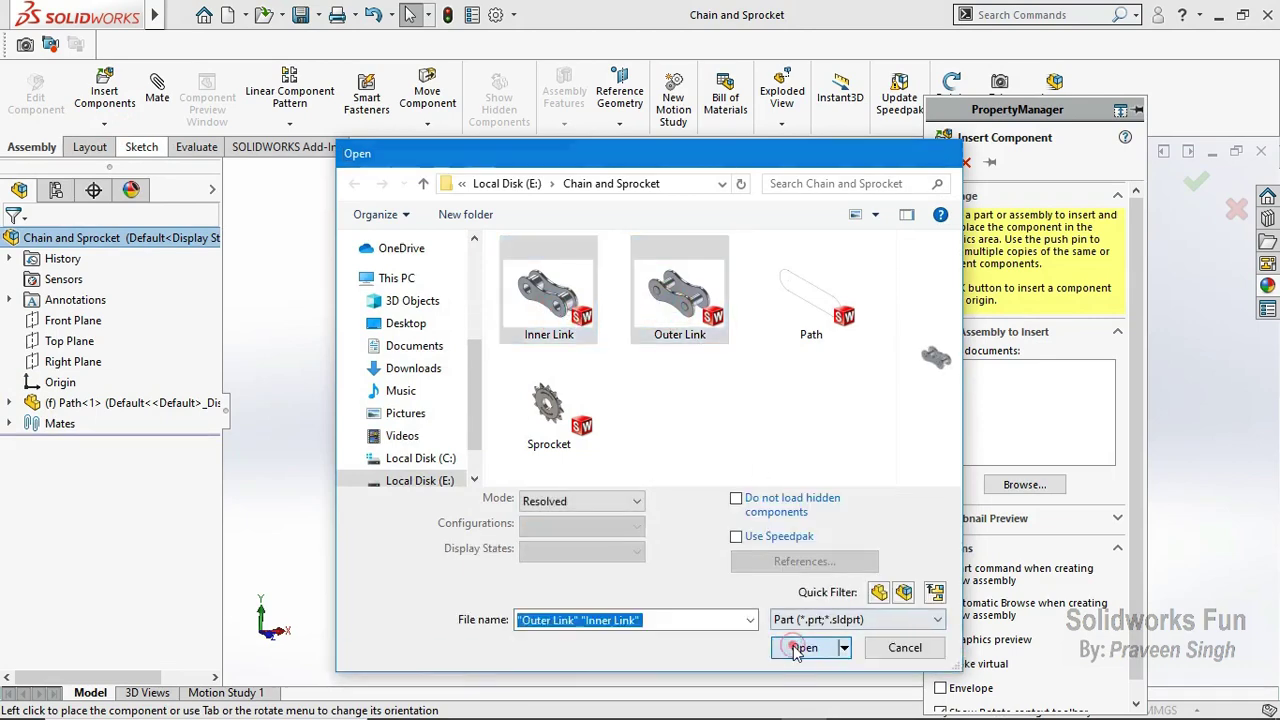
left_click(804, 647)
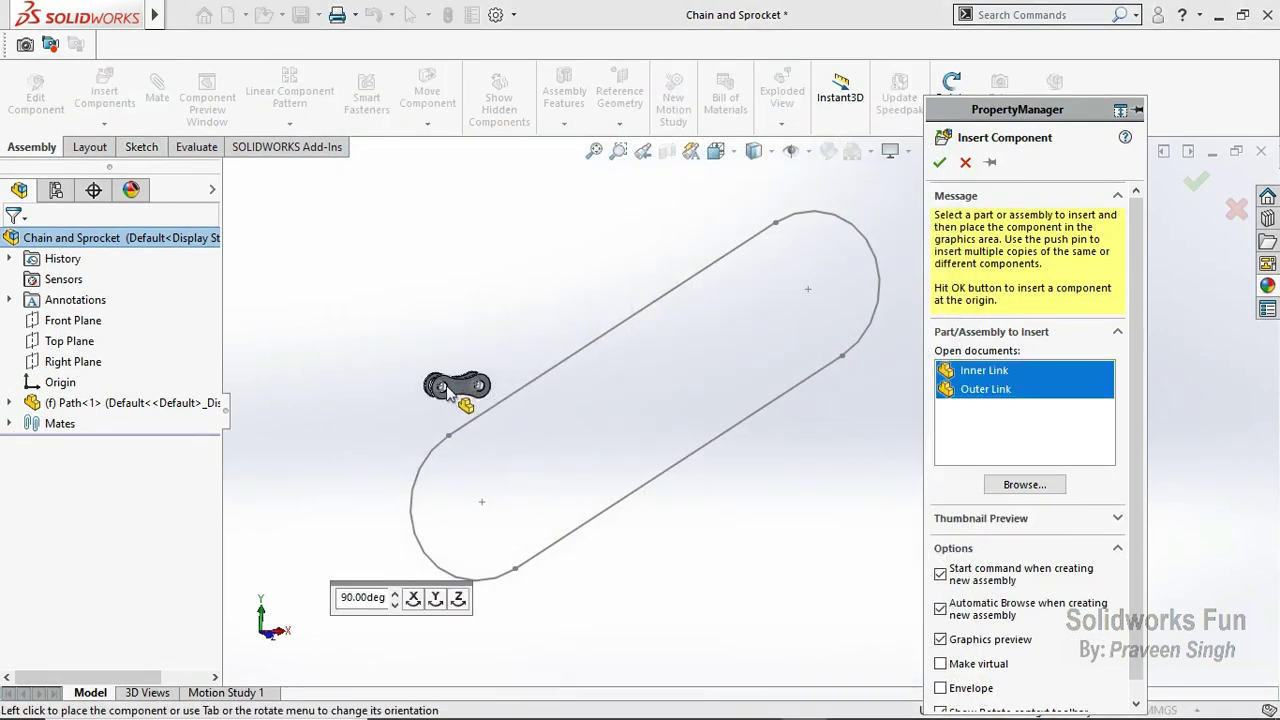
left_click(470, 390)
left_click(378, 435)
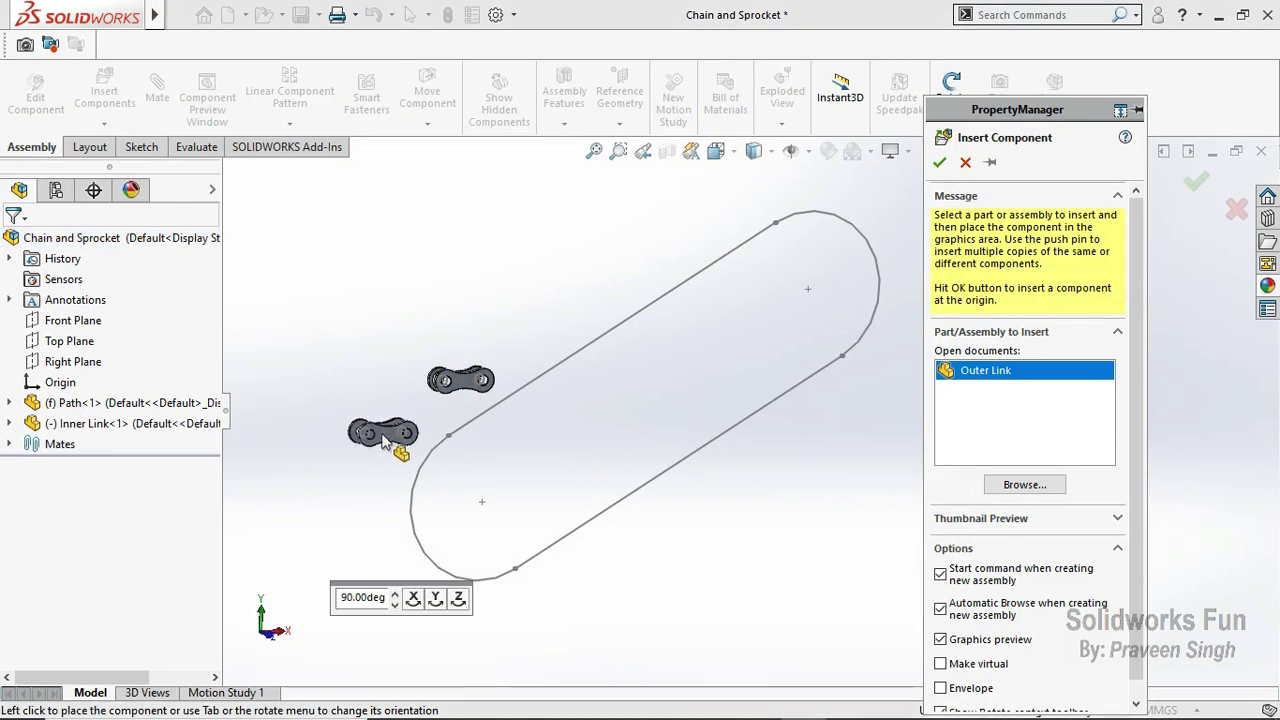
Step: Use Rotate Component to tilt both links parallel to the path's slant
left_click(427, 123)
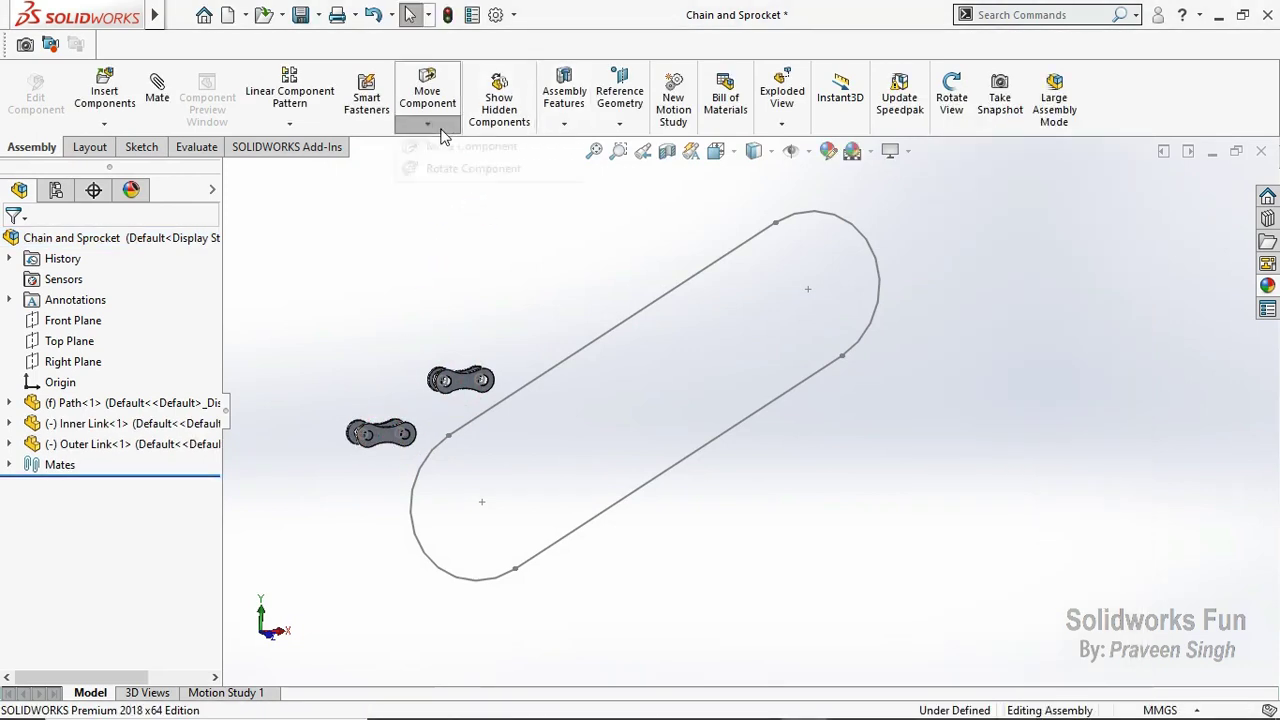
left_click(468, 168)
left_click_drag(385, 430, 380, 463)
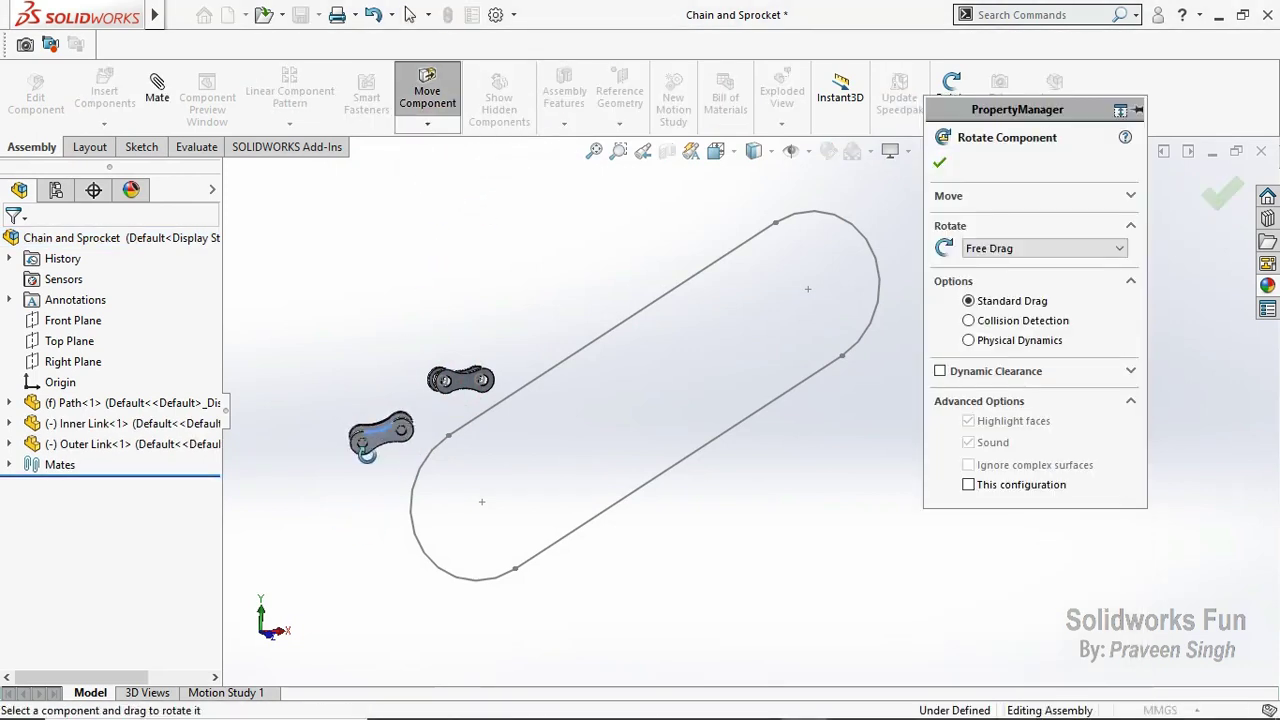
left_click_drag(471, 443, 508, 423)
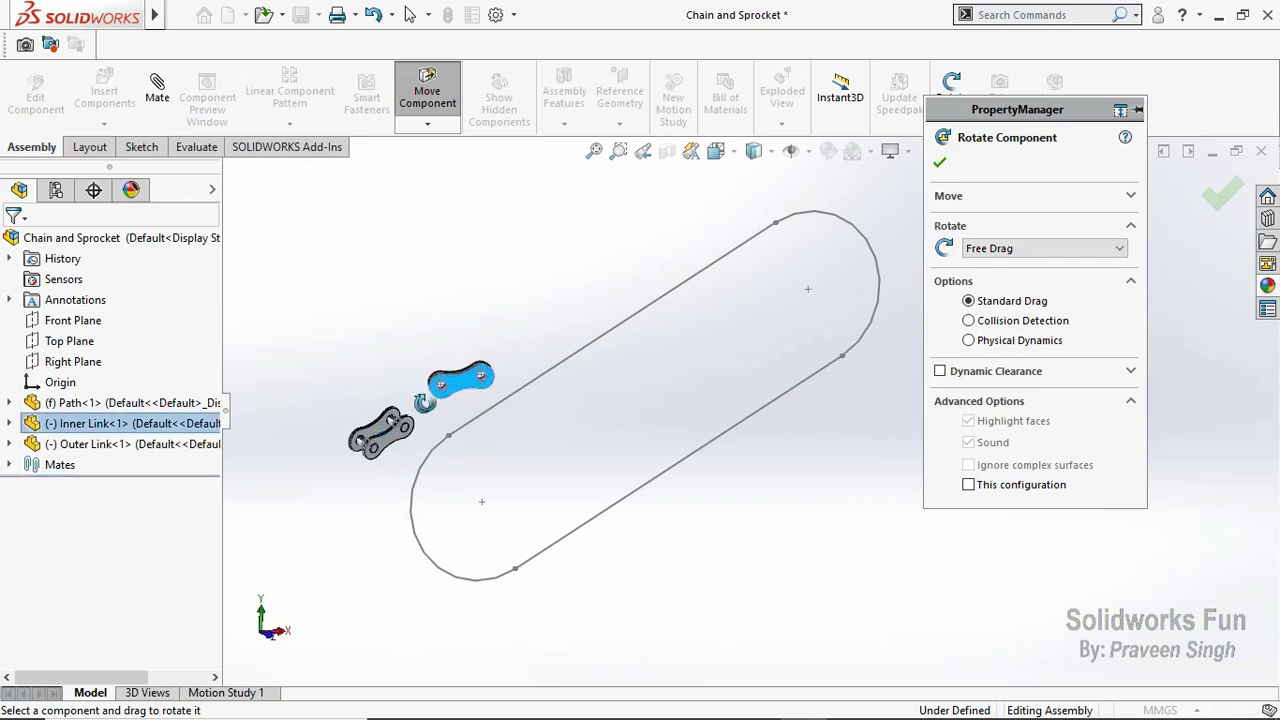
middle_click_drag(833, 345, 882, 342, "ctrl")
scroll(882, 342, "down", 1)
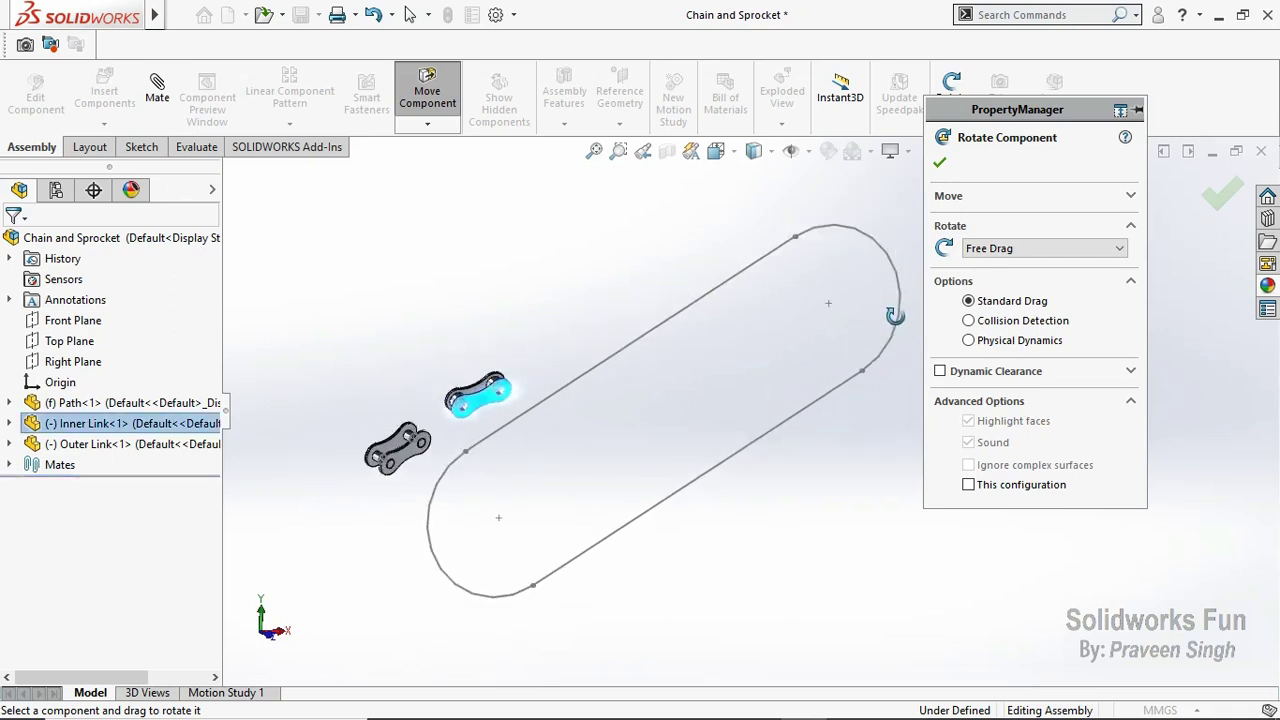
scroll(700, 400, "down", 1)
left_click(937, 166)
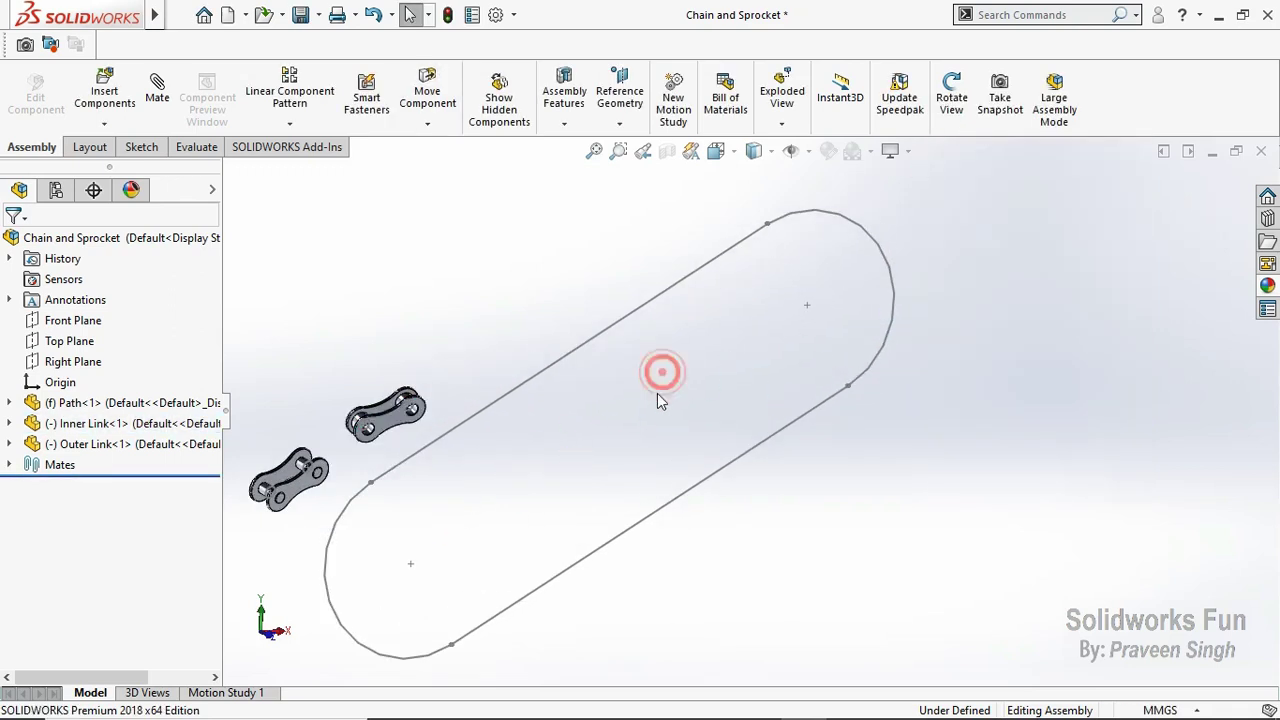
left_click(309, 126)
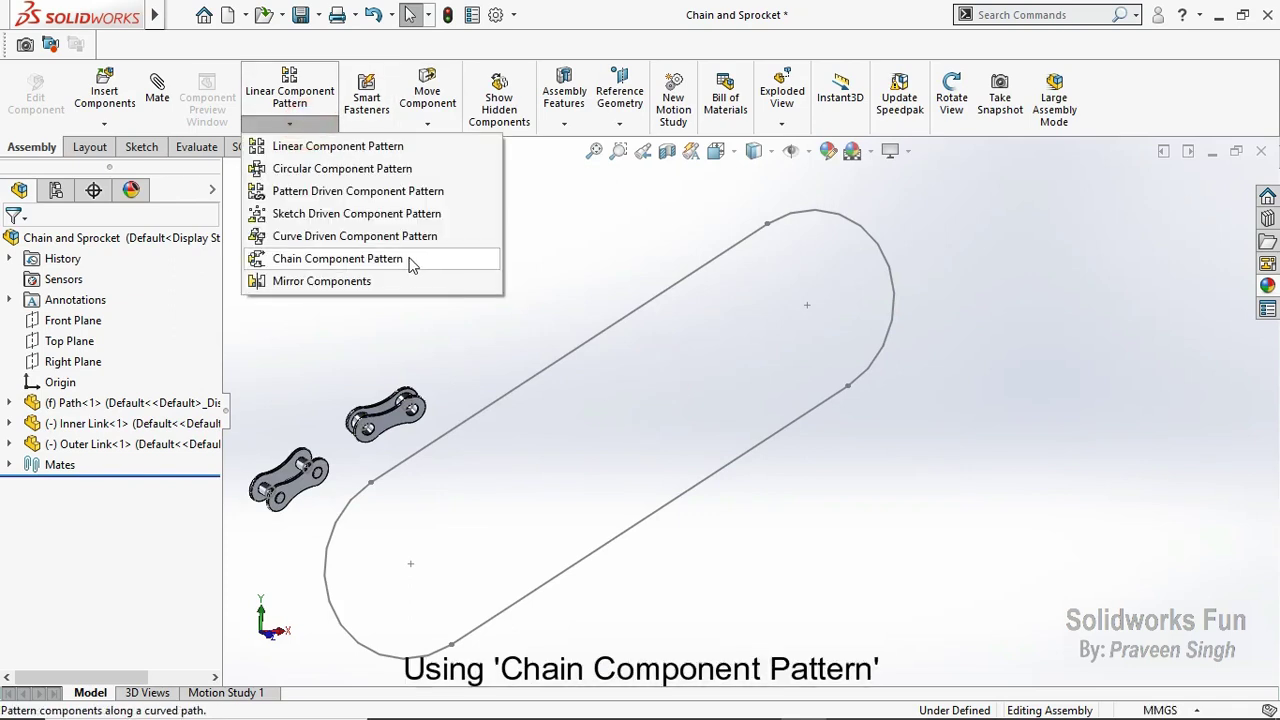
Step: Start a Chain Component Pattern using Connected Linkage, the Path's closed loop, and Fill Path
left_click(337, 258)
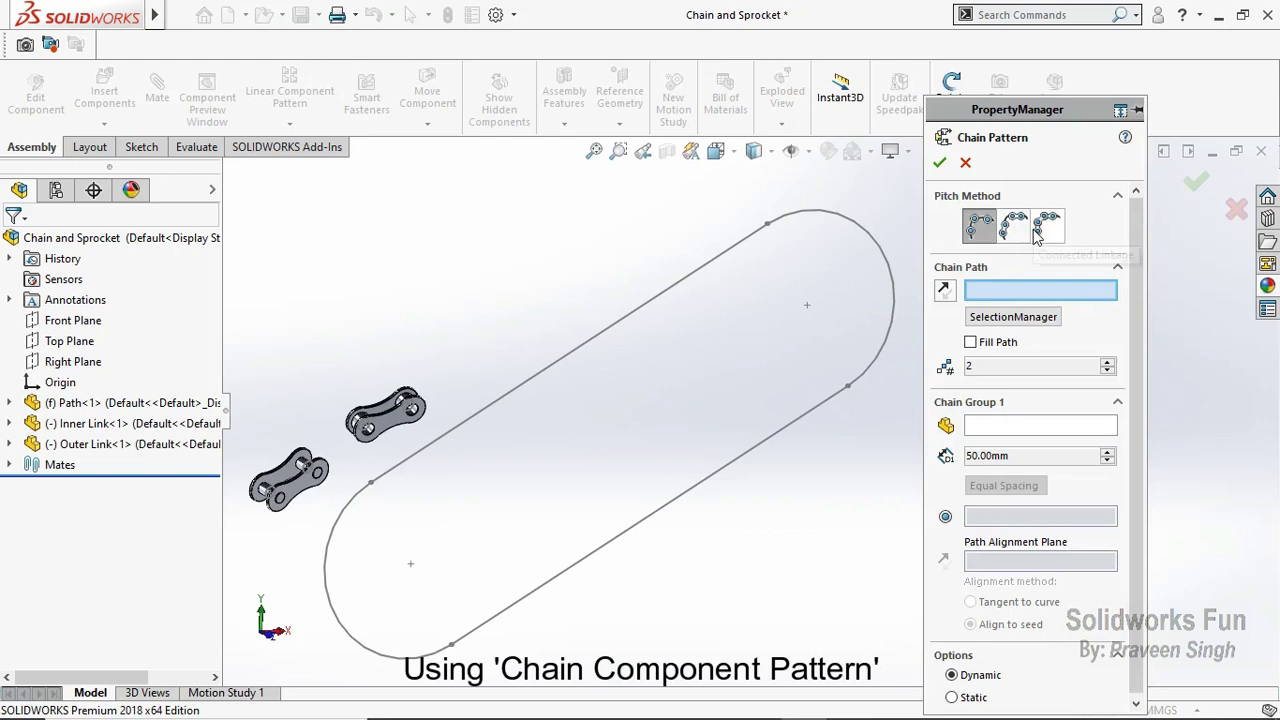
left_click_drag(1030, 109, 1018, 48)
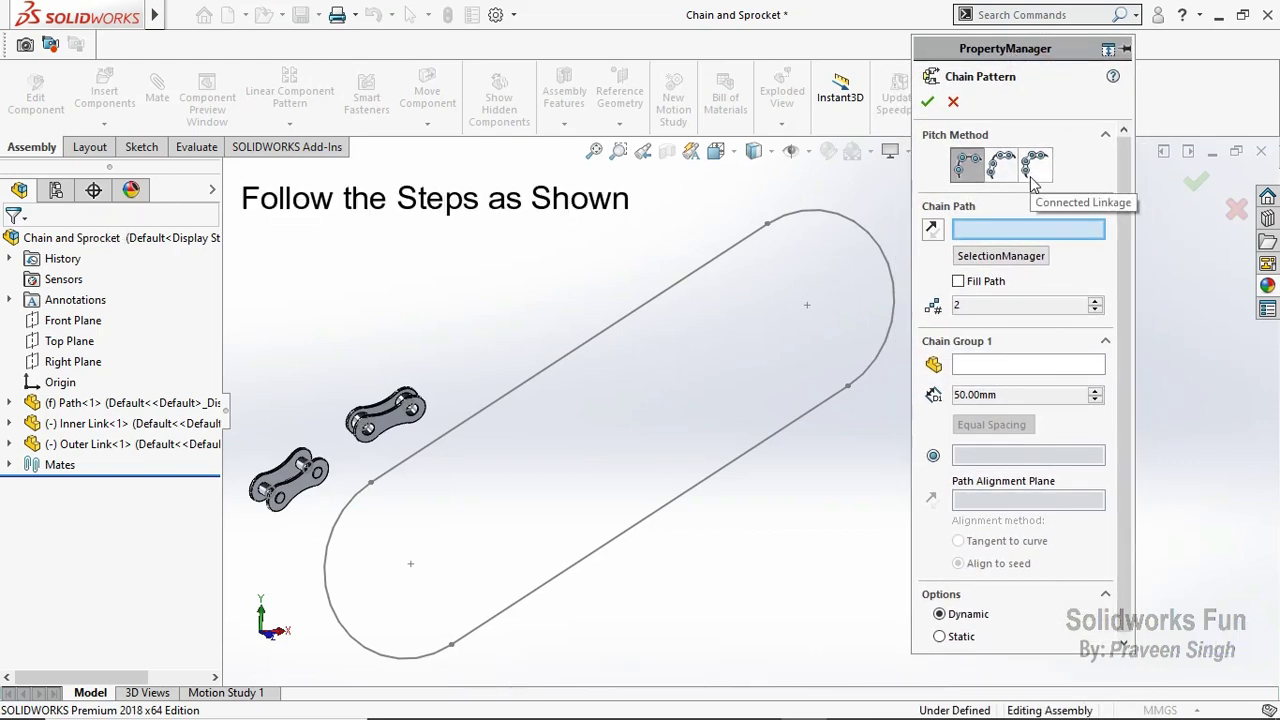
left_click(1034, 165)
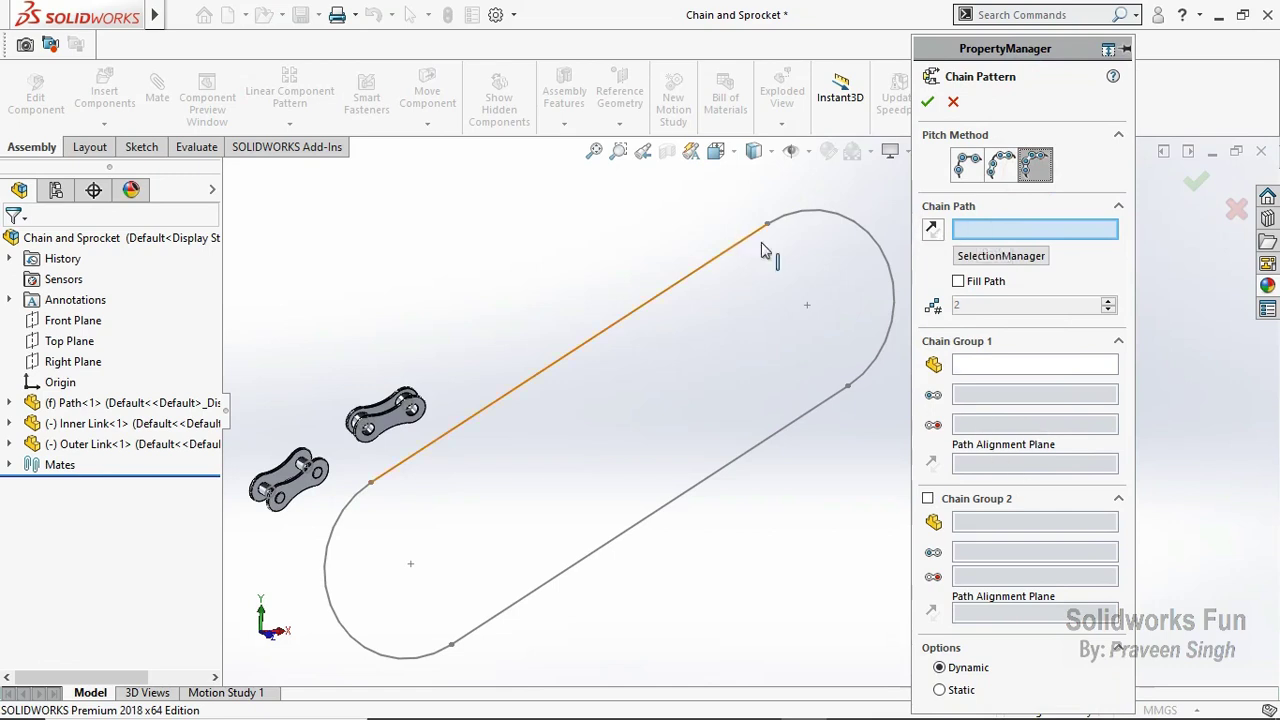
left_click(995, 256)
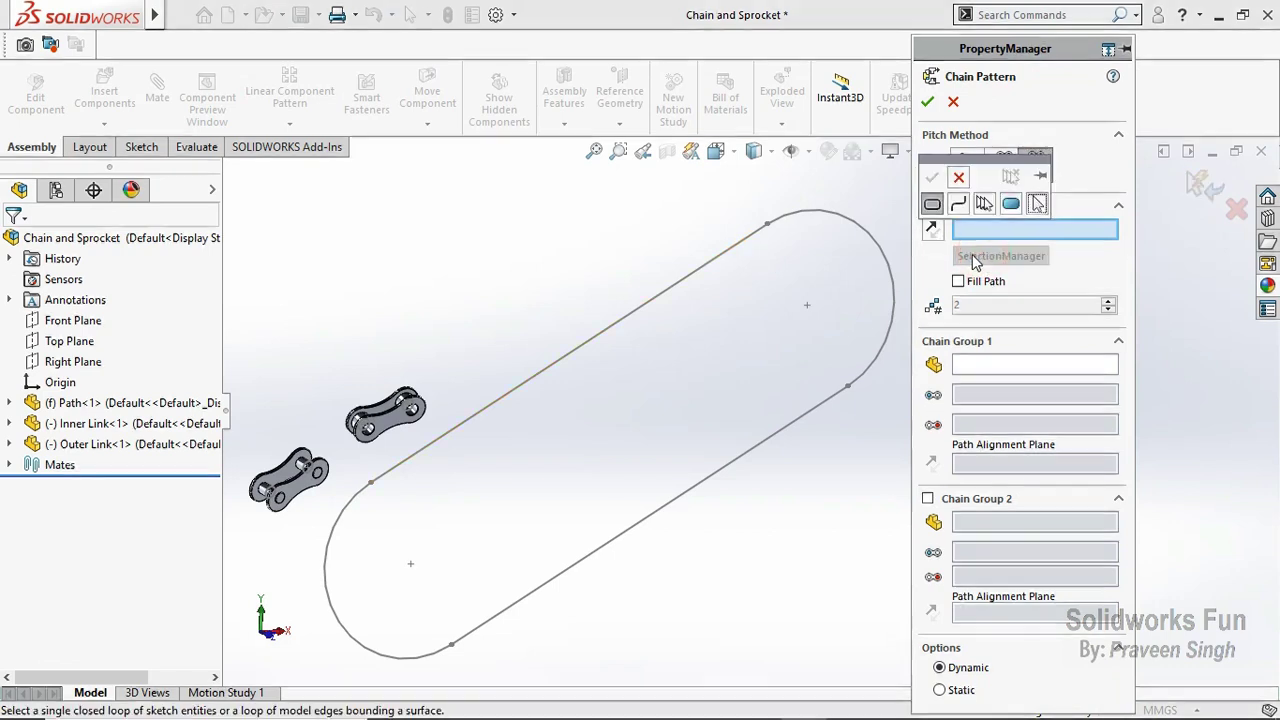
left_click(932, 205)
left_click(752, 238)
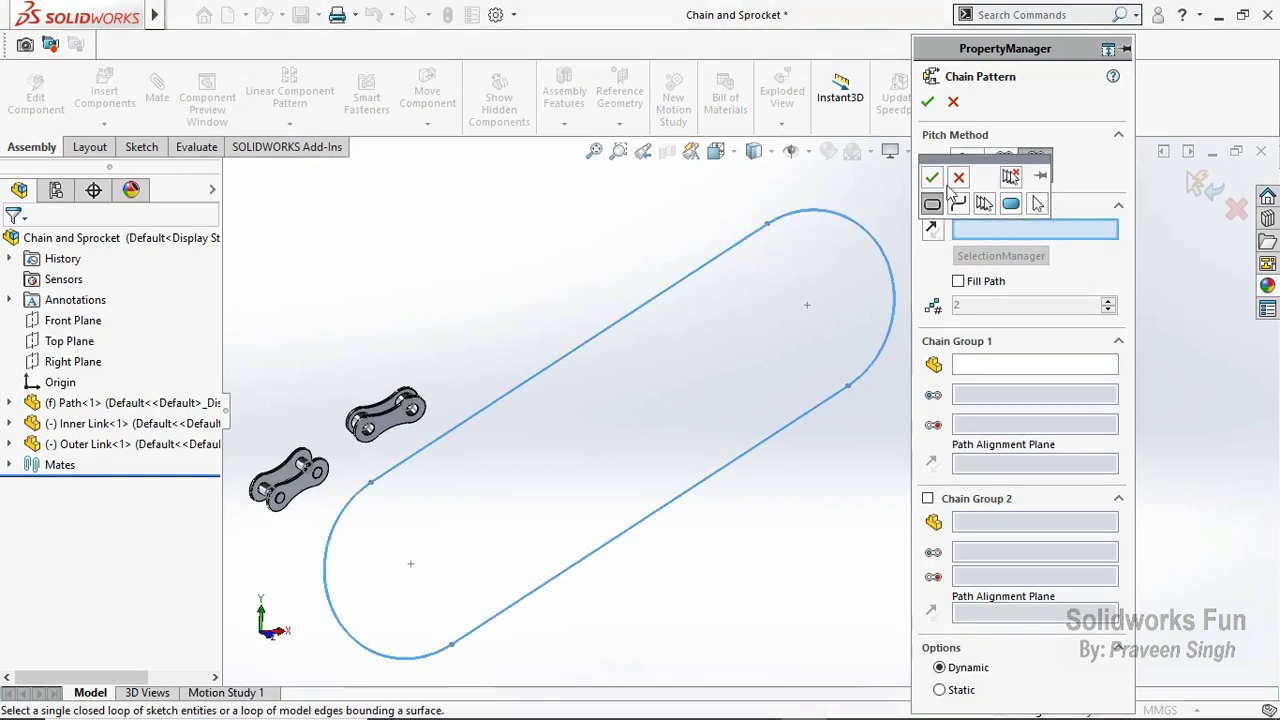
left_click(931, 177)
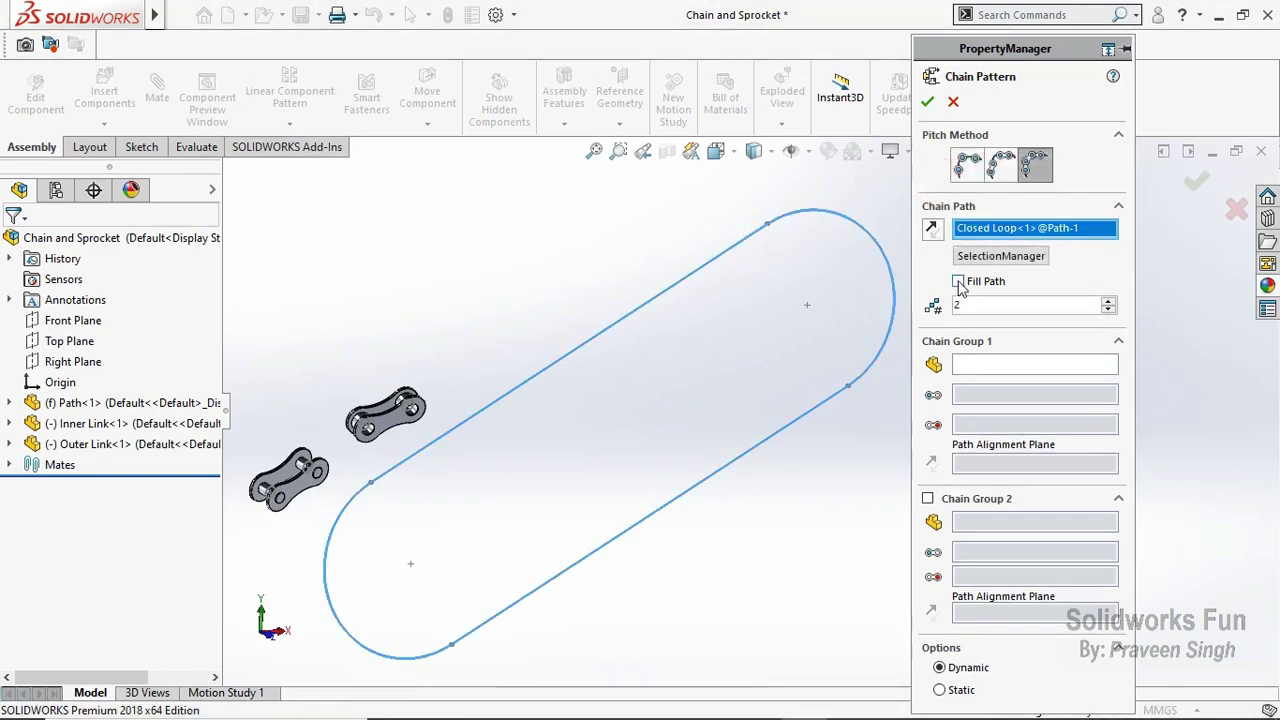
left_click(958, 282)
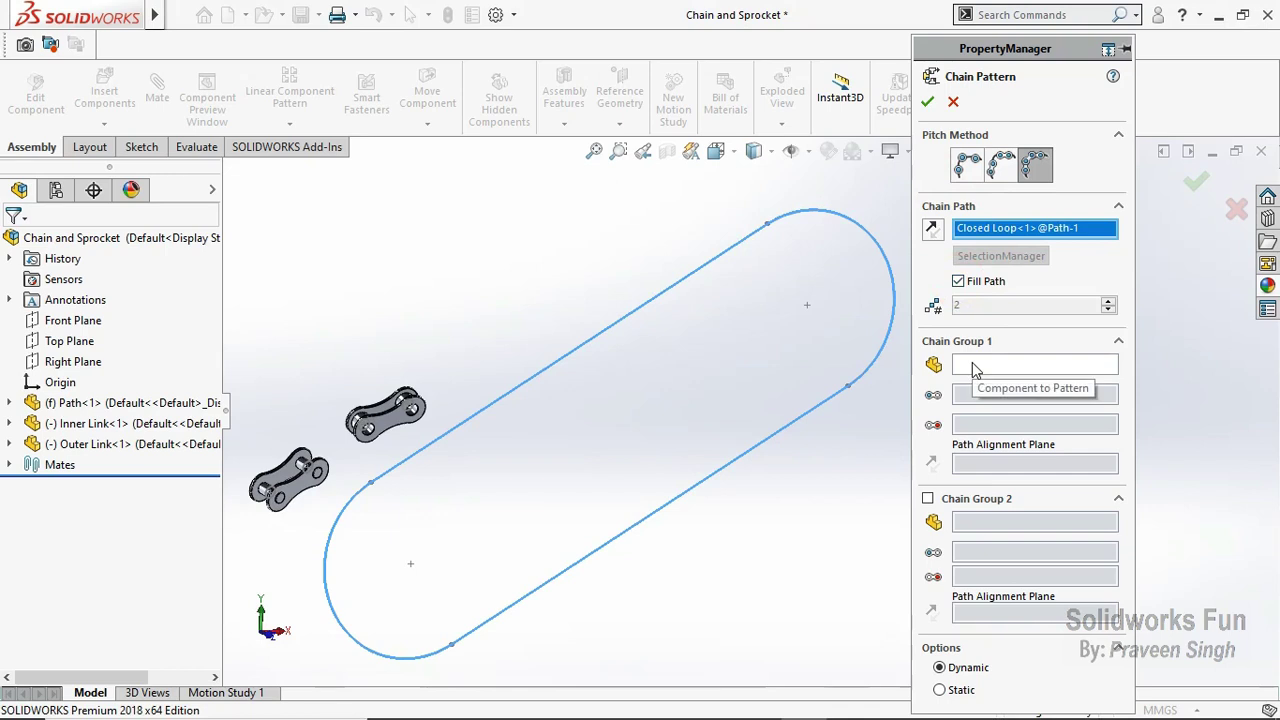
left_click(975, 367)
Step: Set Chain Group 1 to Inner Link<1> with its two pin faces and MID Plane, then enable Chain Group 2
left_click(83, 428)
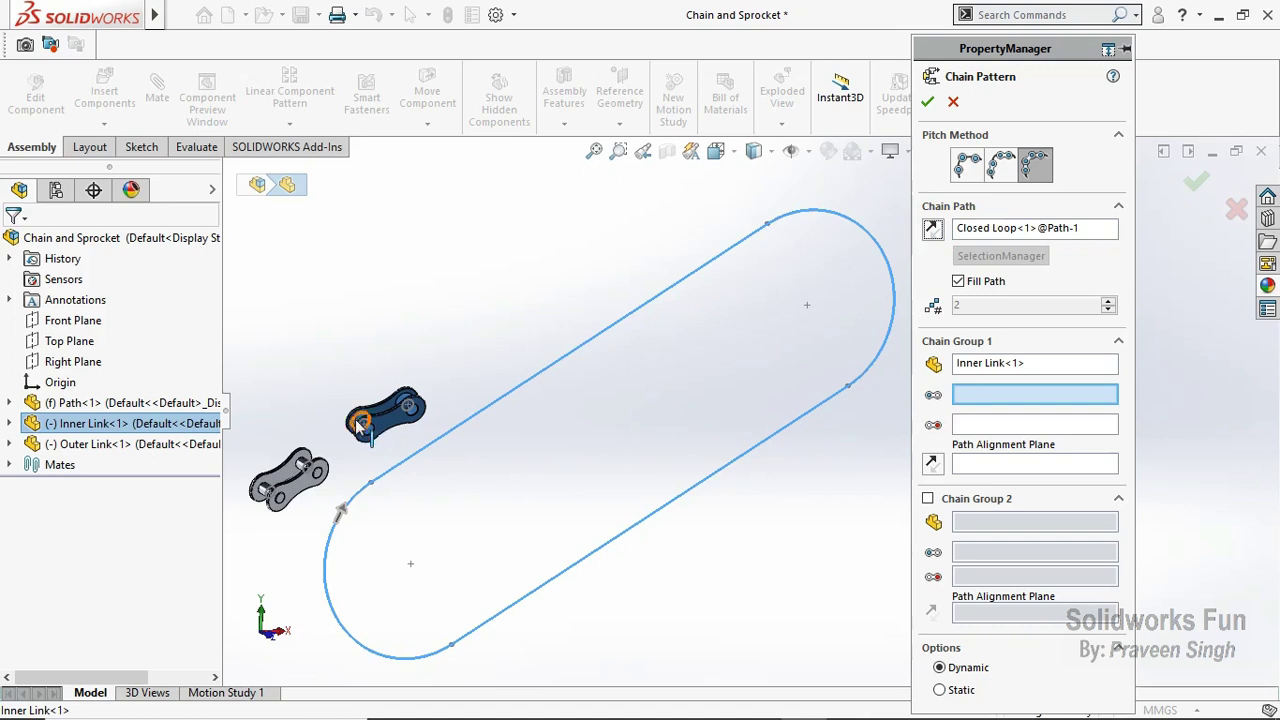
scroll(360, 424, "down", 3)
left_click(396, 406)
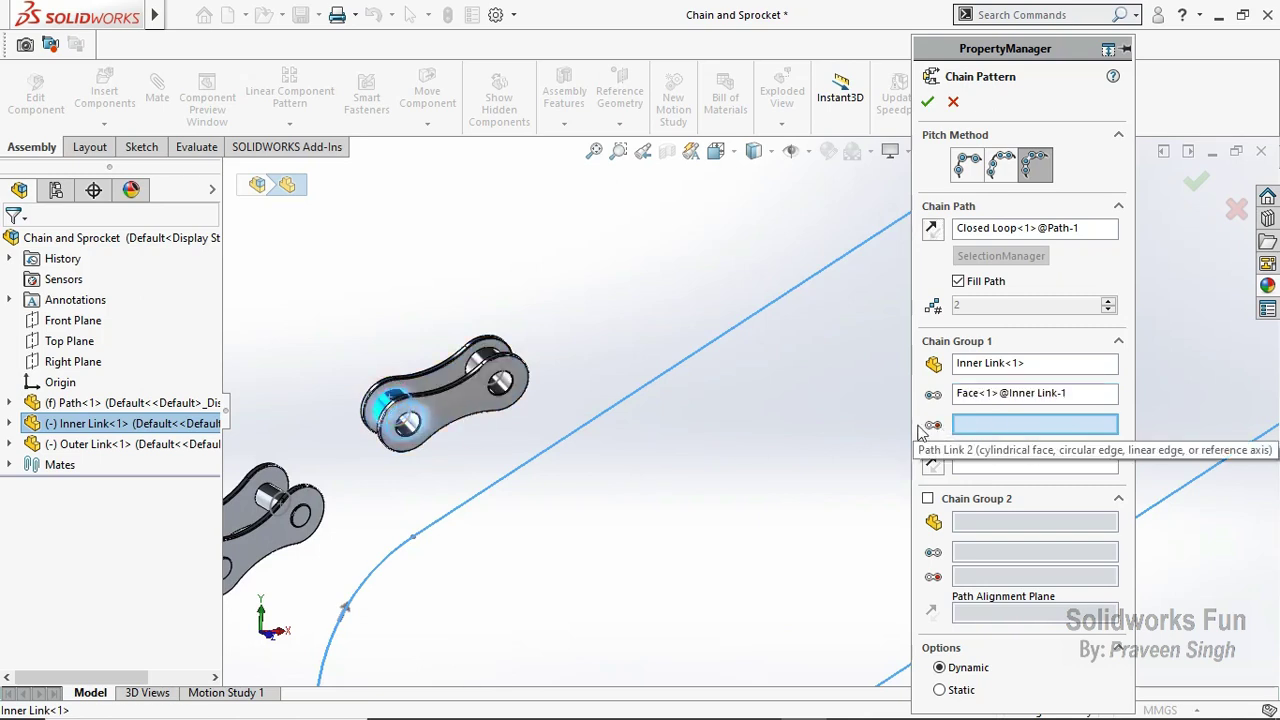
left_click(492, 360)
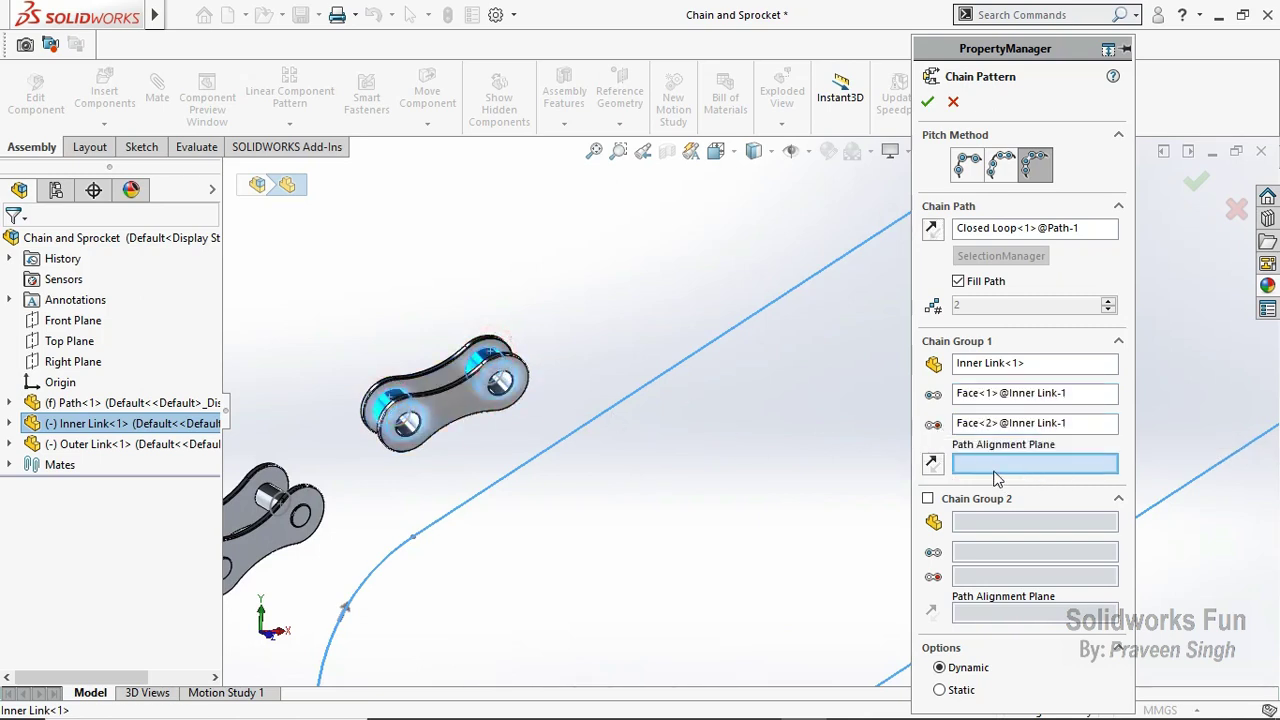
left_click(12, 424)
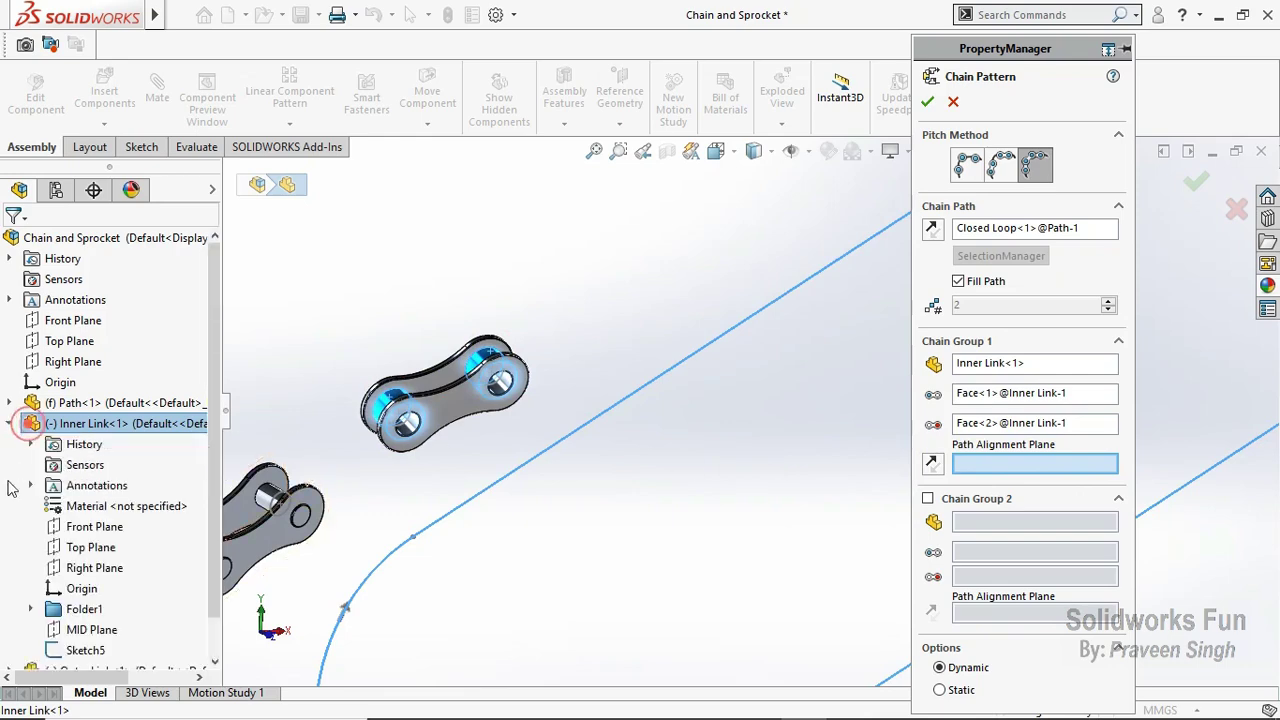
left_click(90, 629)
scroll(884, 424, "up", 5)
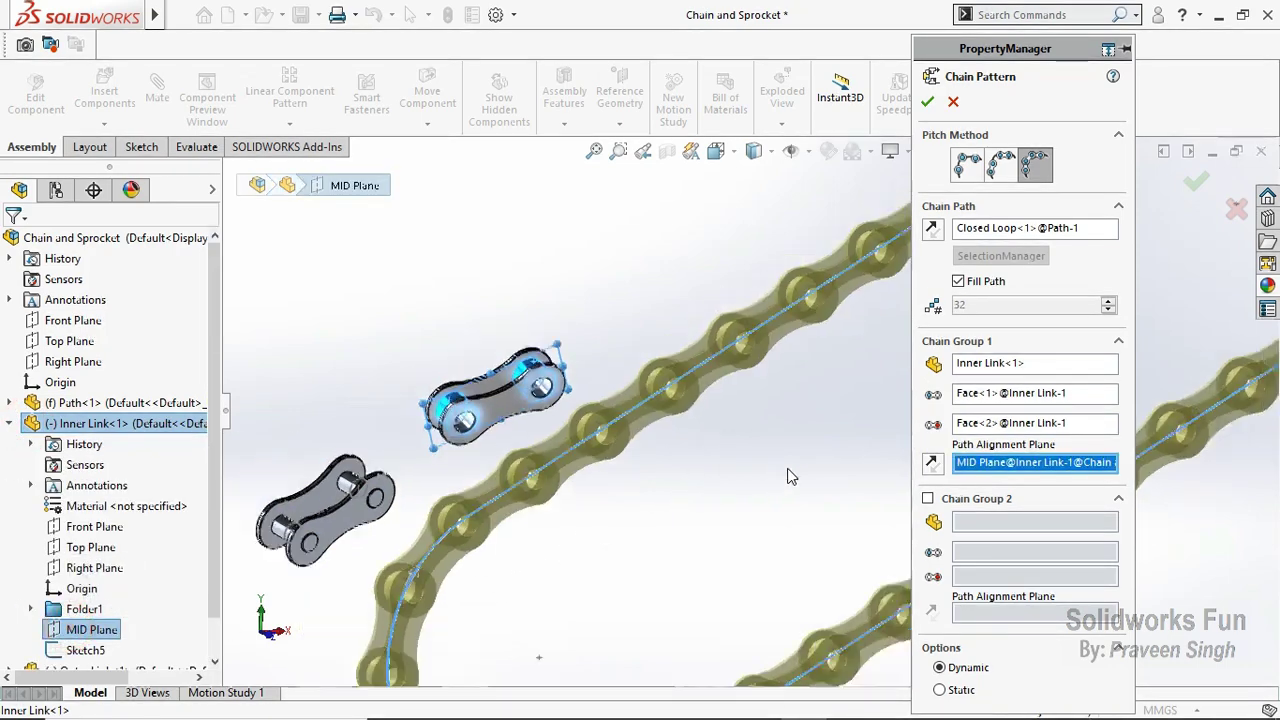
scroll(884, 424, "up", 1)
scroll(884, 424, "up", 1)
scroll(884, 424, "up", 1)
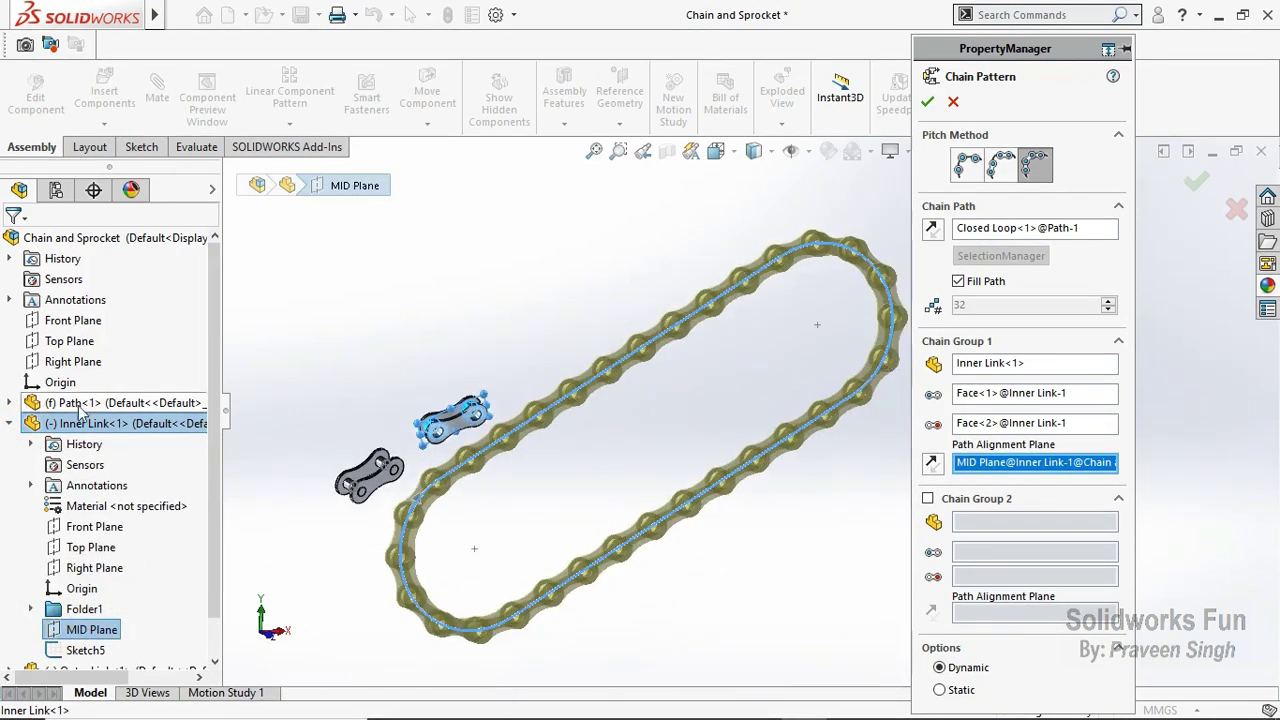
left_click(12, 424)
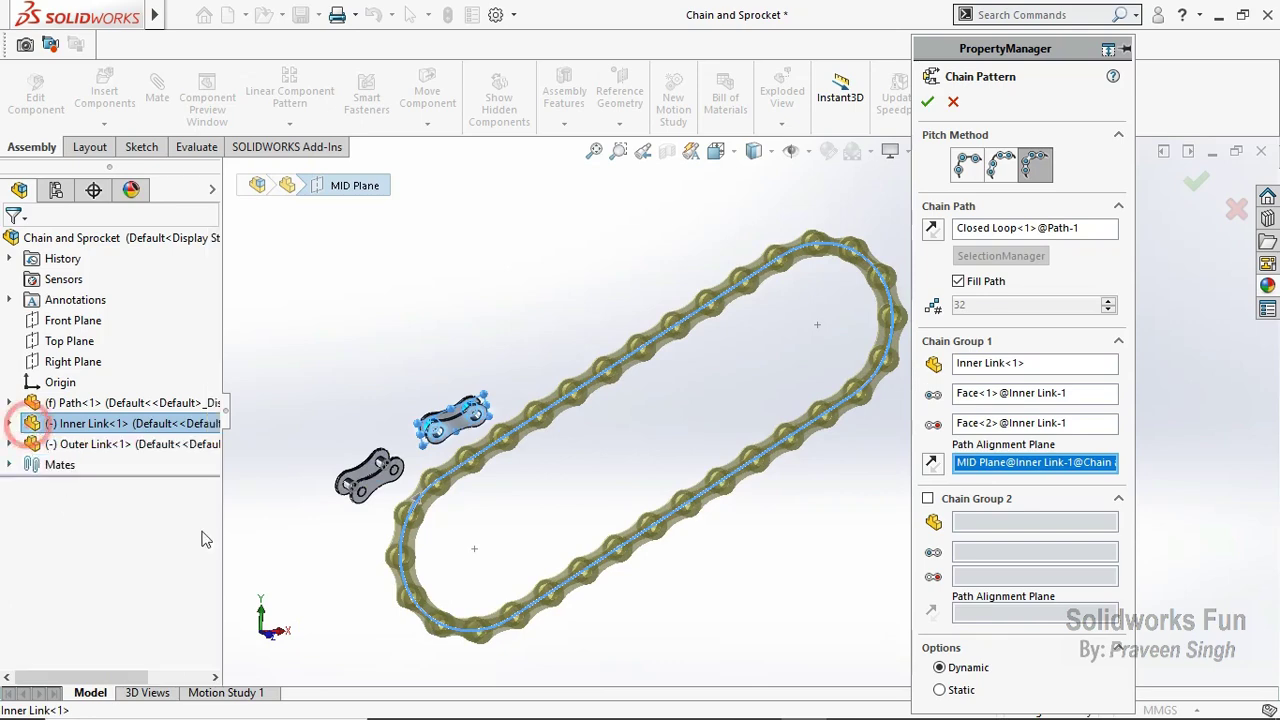
left_click(928, 499)
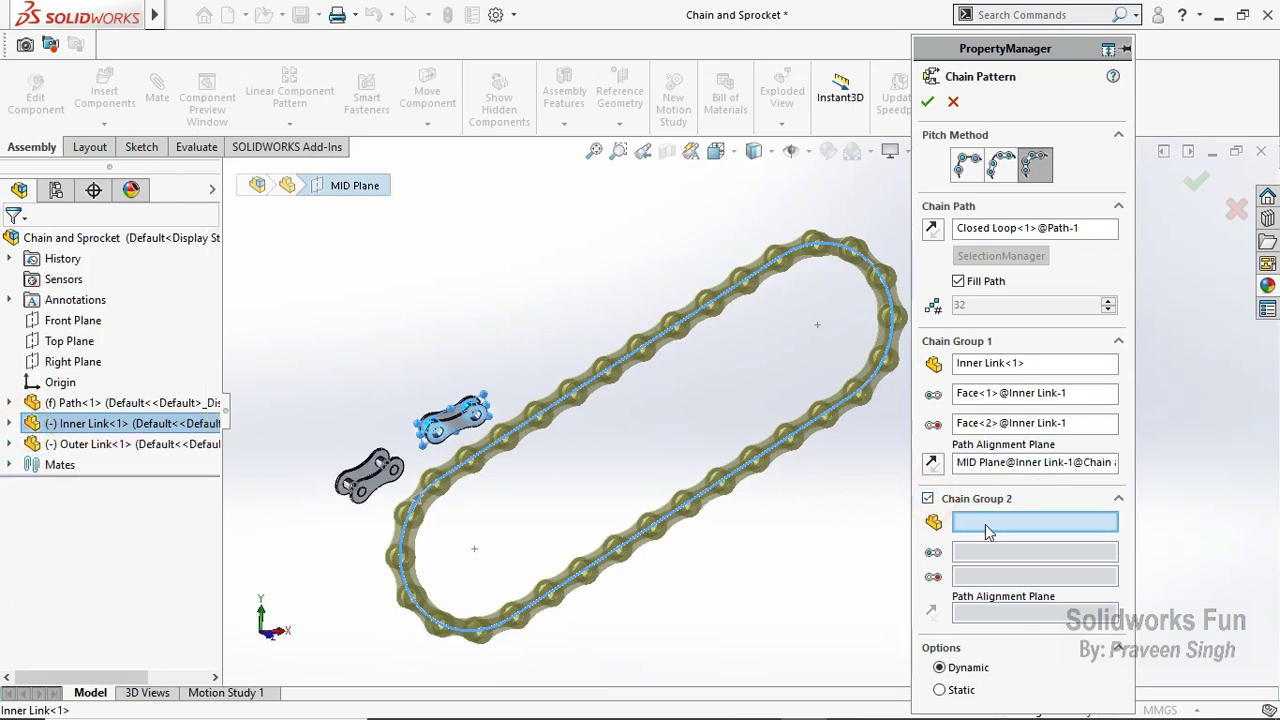
Step: Assign Outer Link to Chain Group 2 with Face<3>, Face<4> and its MID Plane, and accept the pattern
left_click(119, 447)
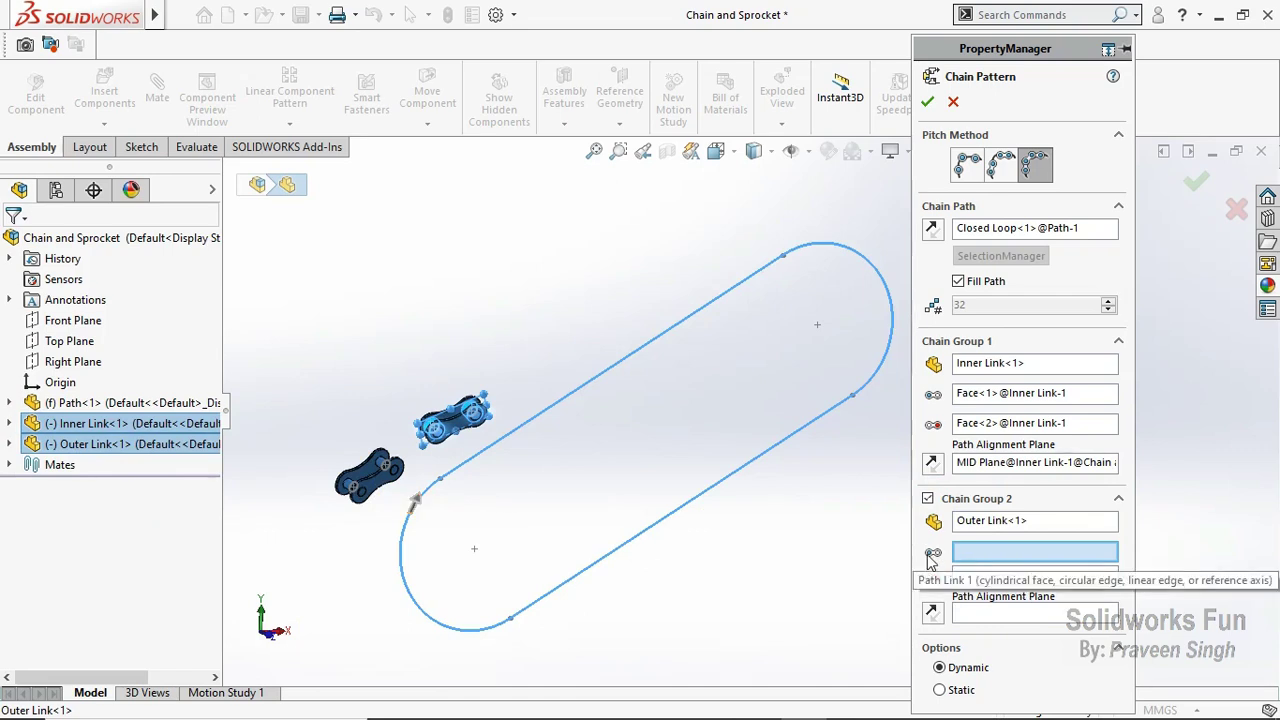
scroll(308, 482, "down", 3)
left_click(297, 457)
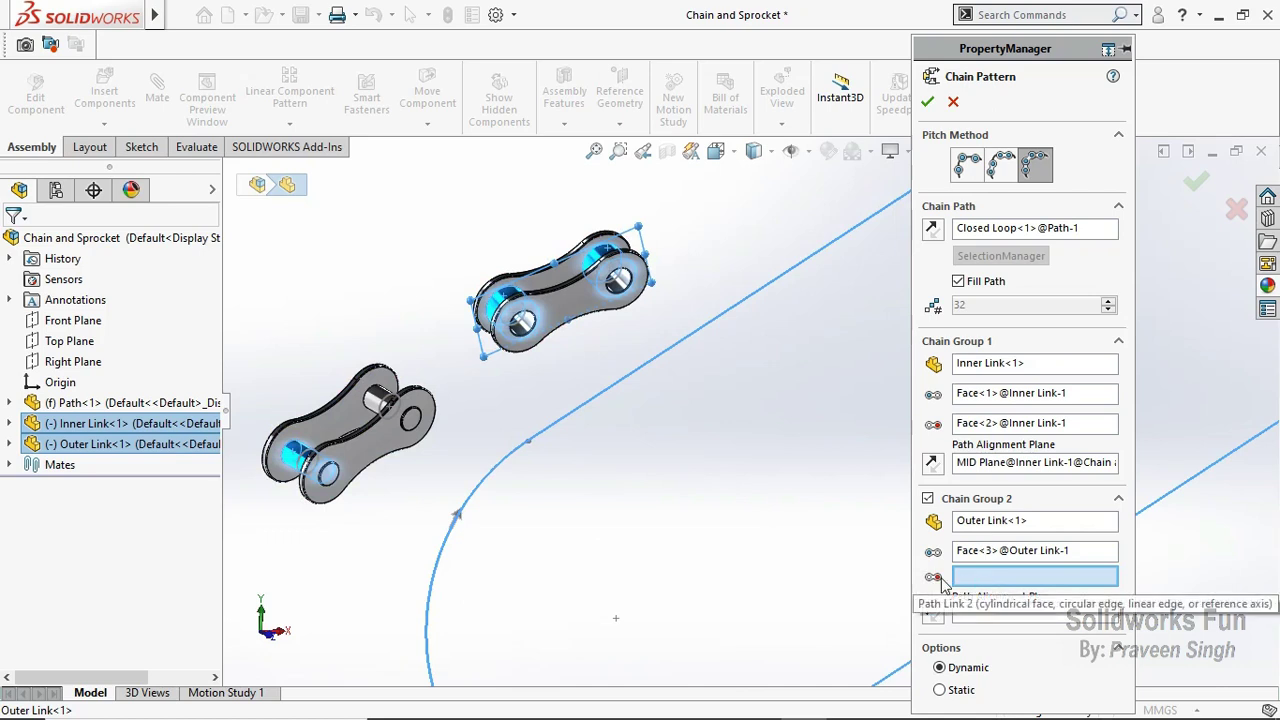
left_click(378, 401)
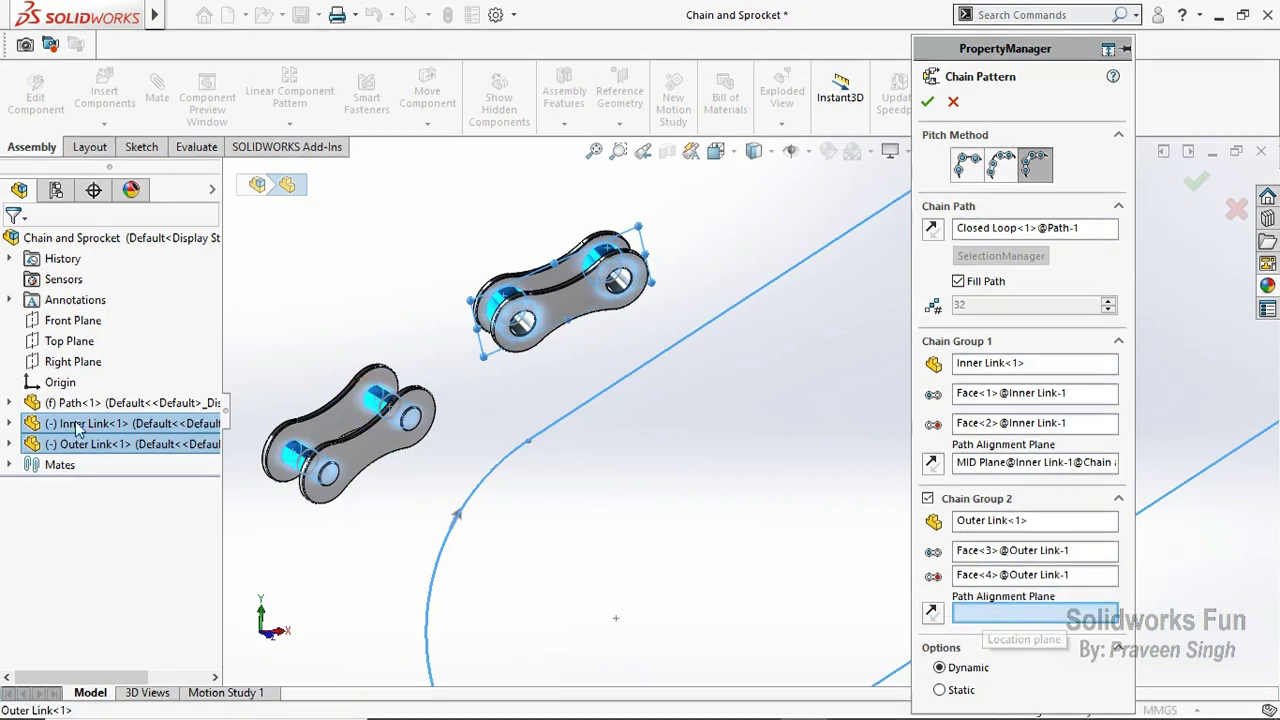
left_click(9, 444)
left_click(91, 629)
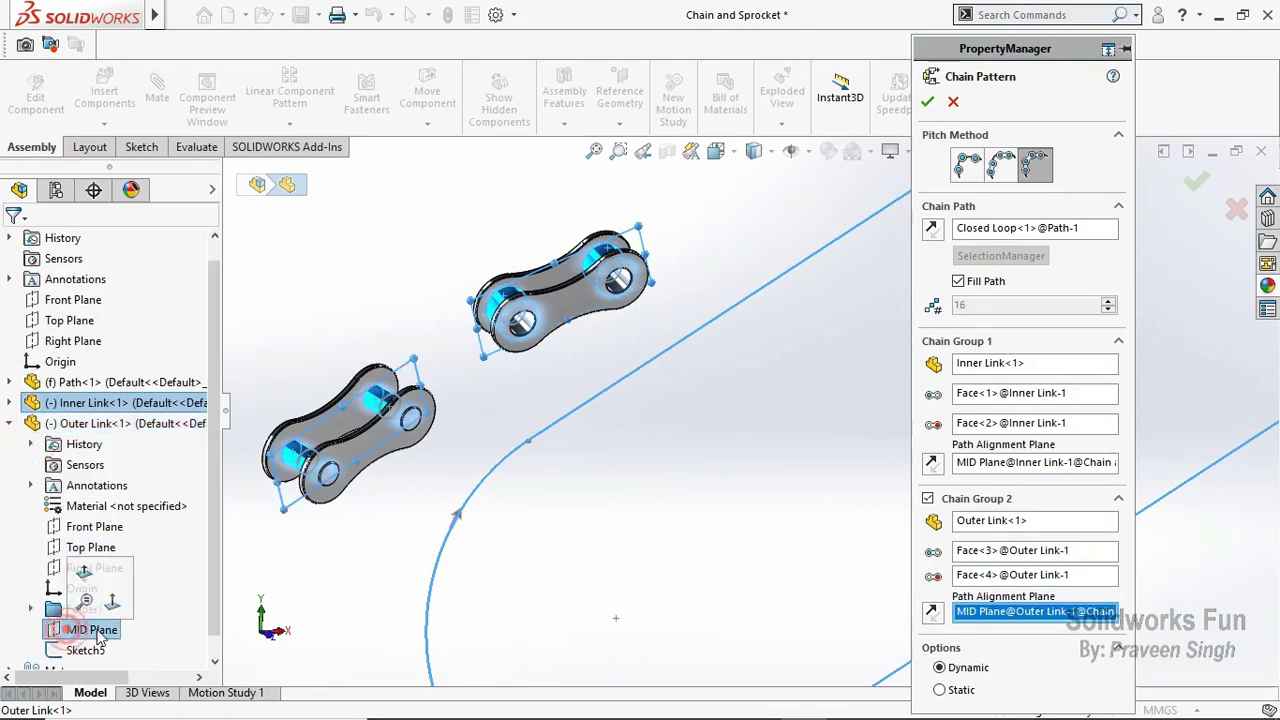
scroll(800, 446, "up", 3)
scroll(800, 446, "up", 1)
scroll(808, 420, "up", 1)
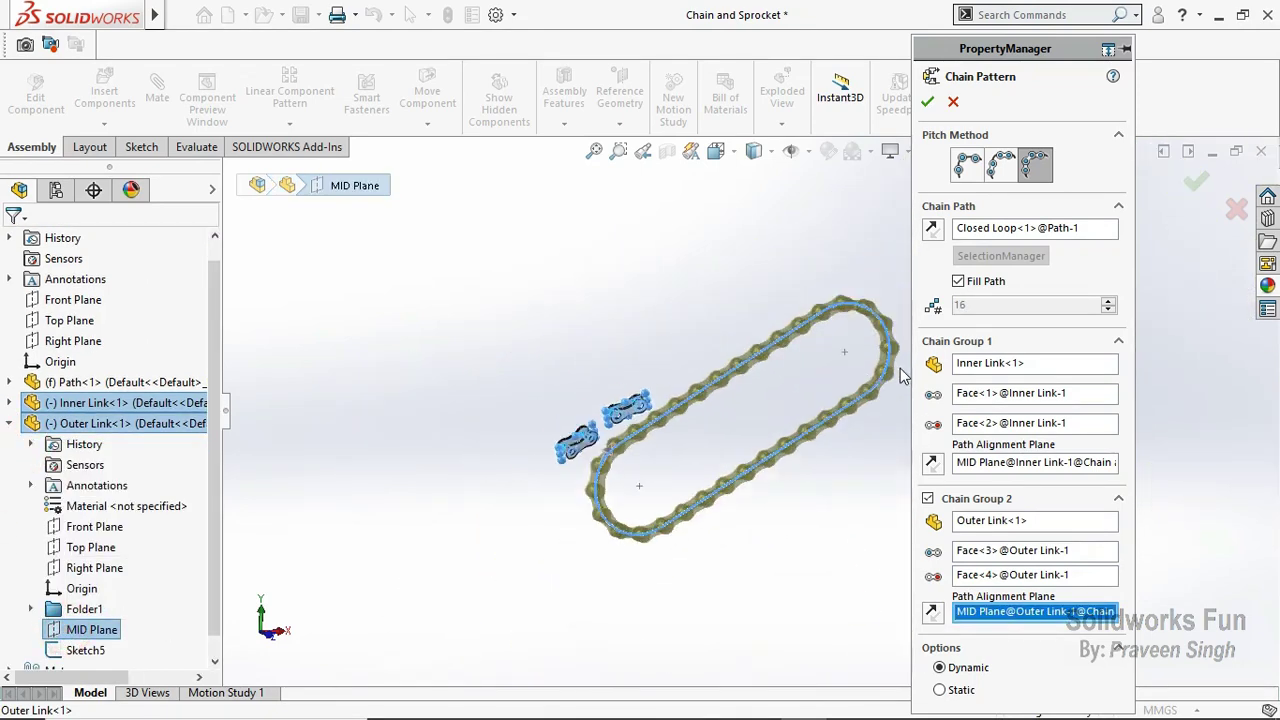
scroll(818, 388, "up", 1)
scroll(677, 500, "down", 1)
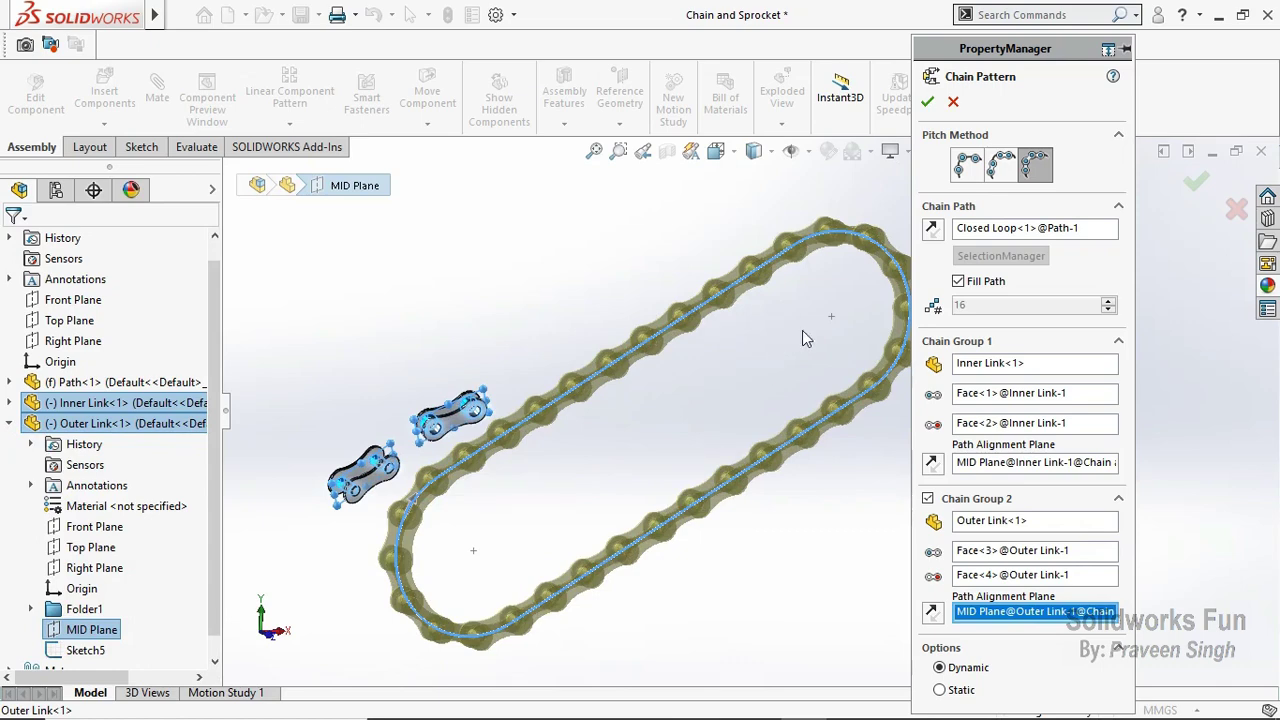
left_click(8, 424)
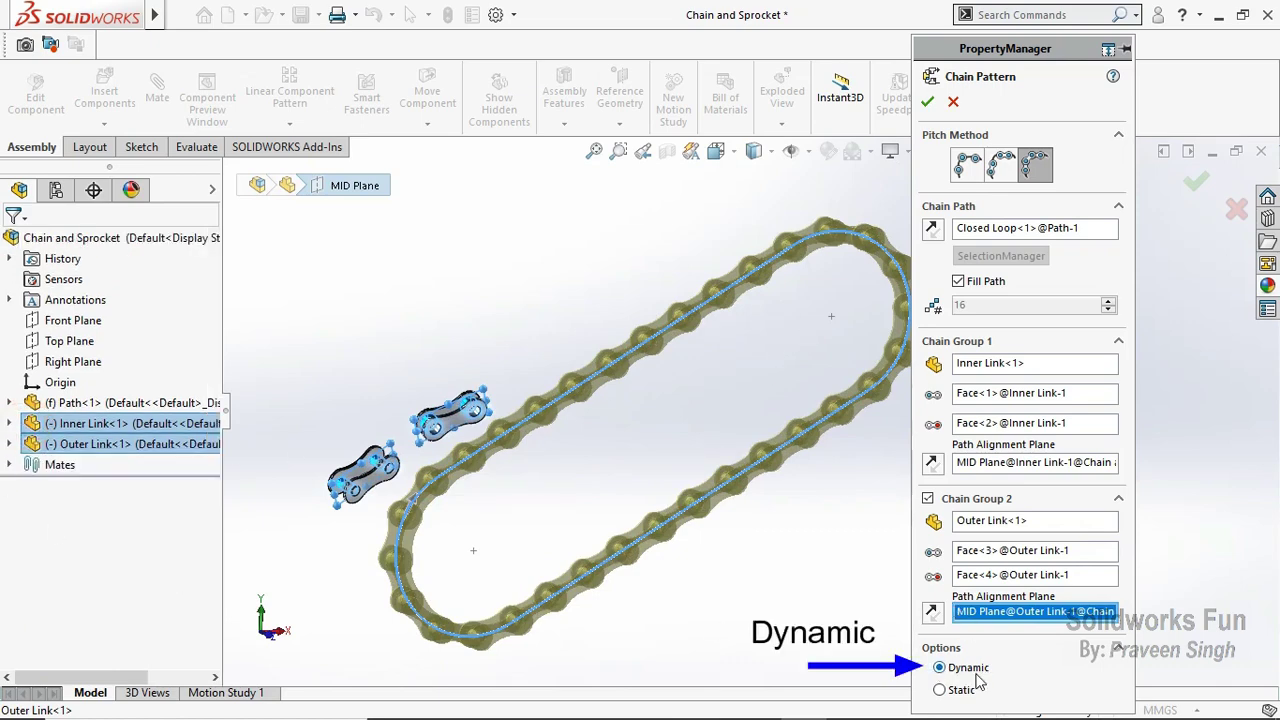
left_click(928, 103)
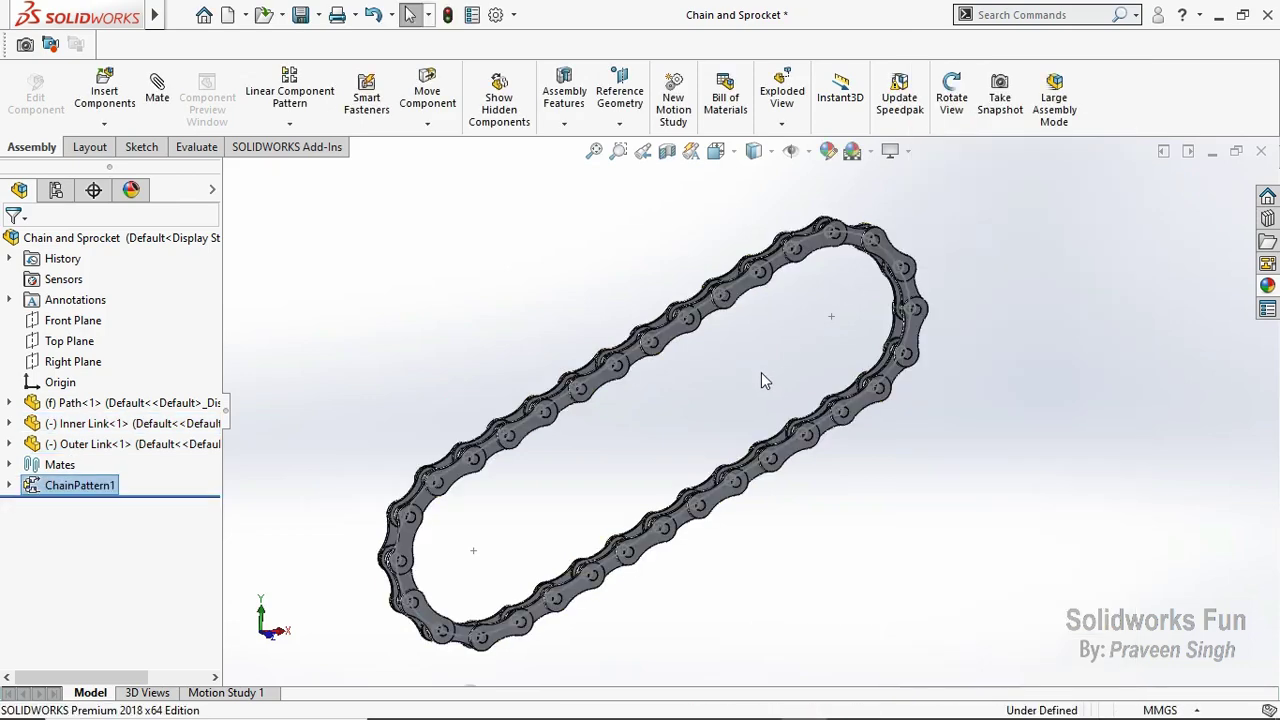
Step: Hide the Path's Sketch2 and save the assembly with all modified documents
left_click(301, 22)
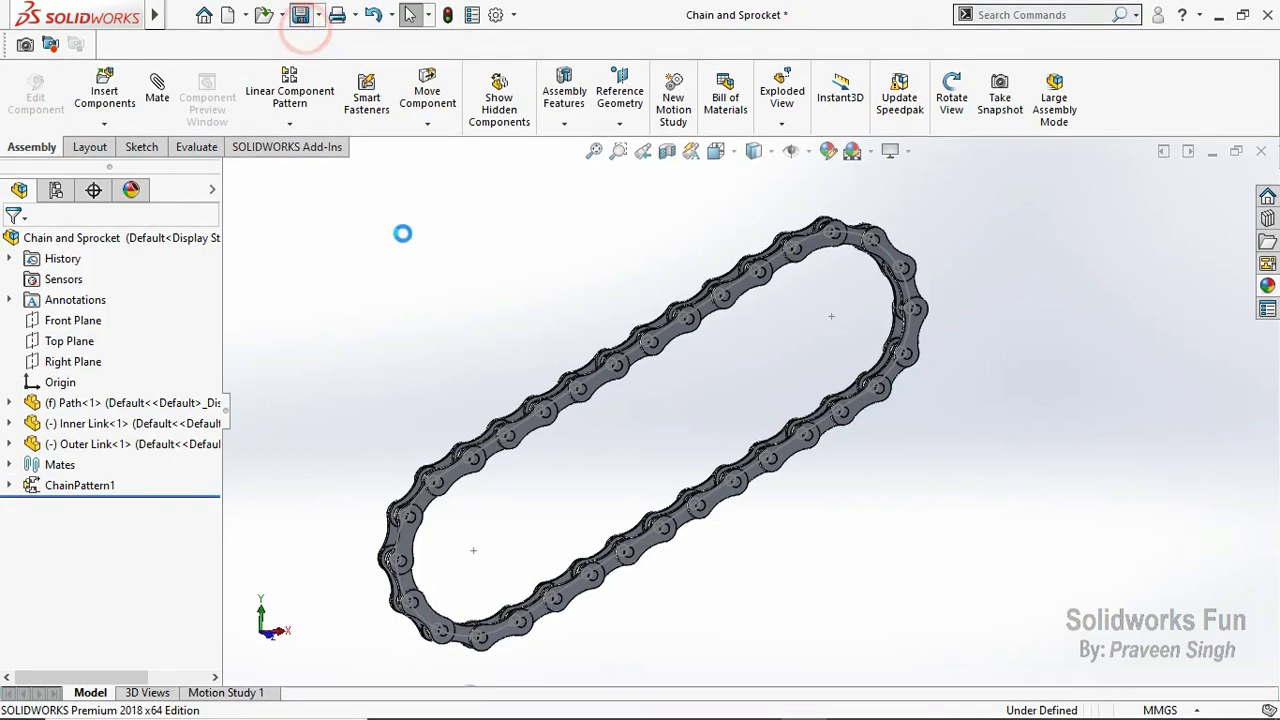
left_click(10, 403)
left_click(82, 629)
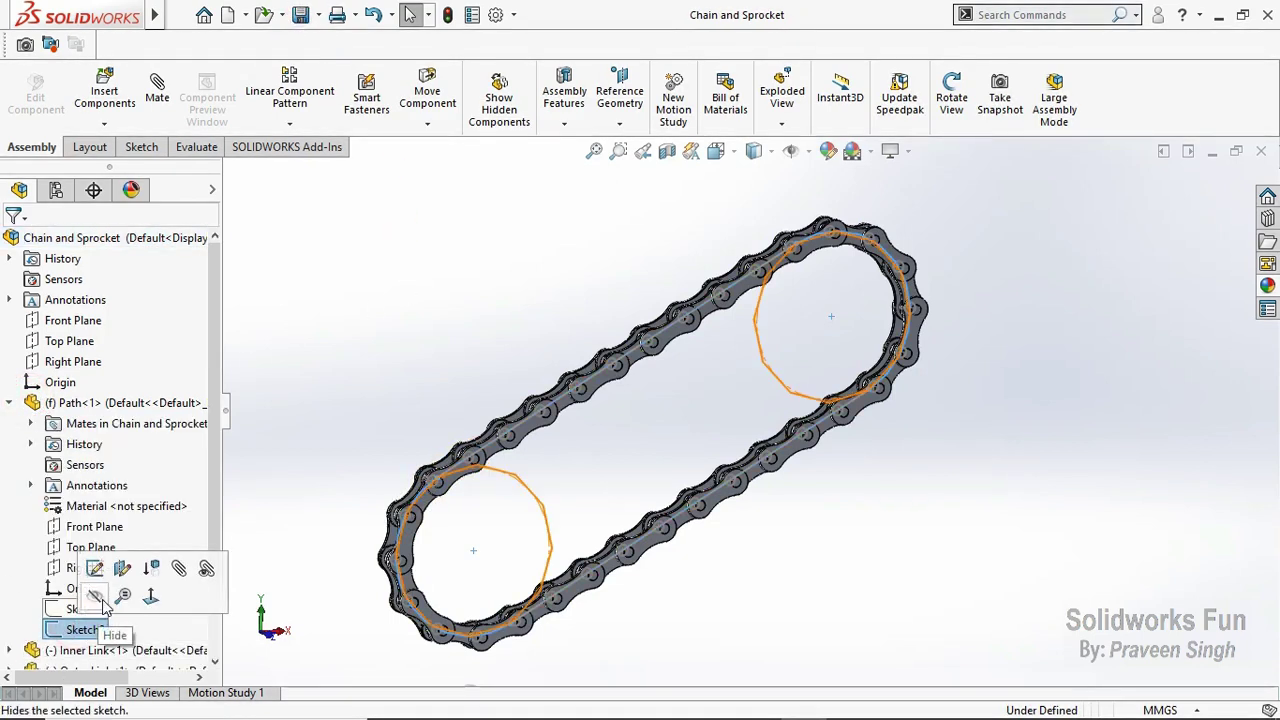
left_click(95, 597)
left_click(10, 403)
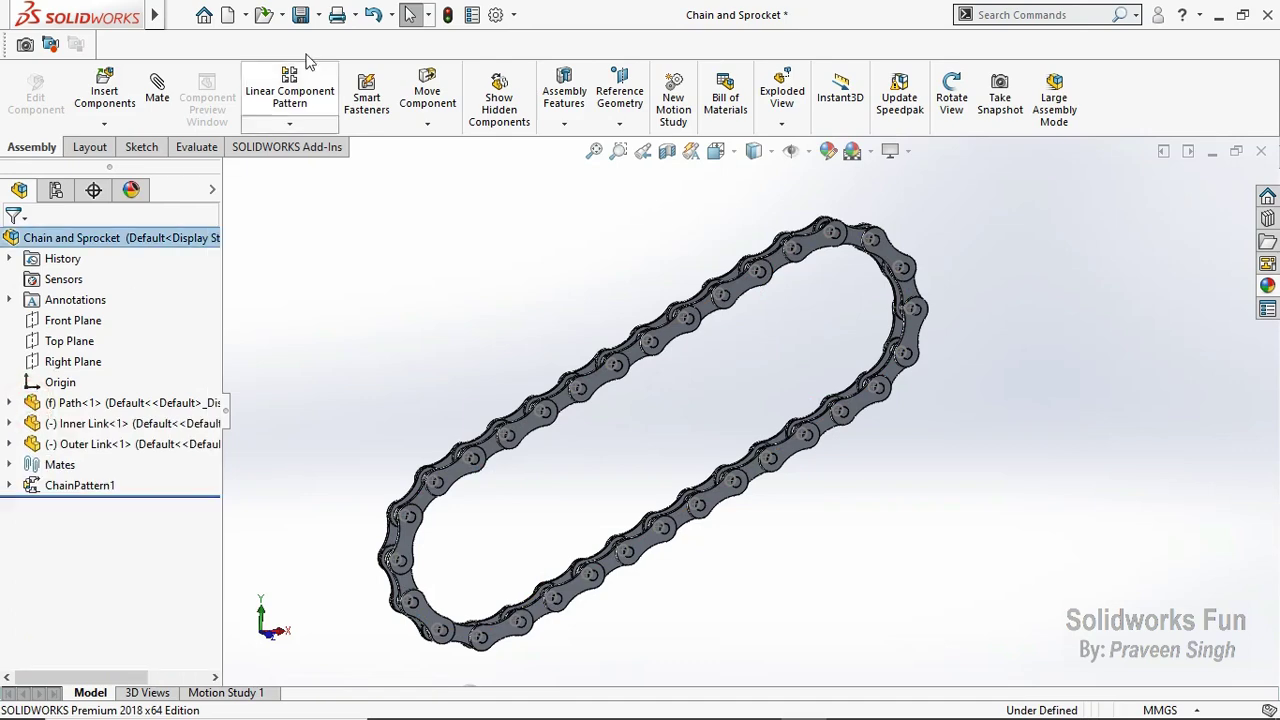
left_click(301, 14)
left_click(400, 290)
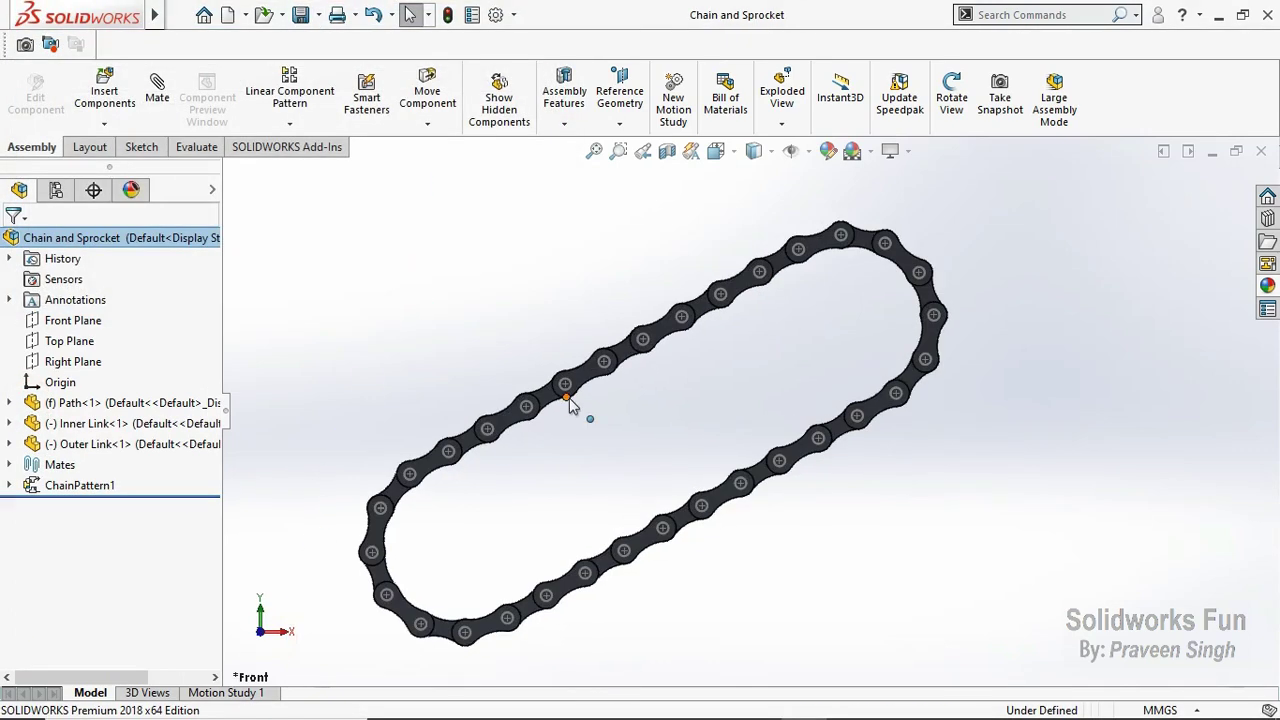
Step: Drag a link to confirm the chain slides around its loop, then rebuild and save
mouse_move(567, 400)
left_mouse_down()
mouse_move(908, 325)
mouse_move(390, 570)
mouse_move(651, 543)
mouse_move(857, 334)
mouse_move(686, 229)
mouse_move(527, 445)
mouse_move(923, 400)
mouse_move(674, 277)
mouse_move(431, 414)
mouse_move(464, 405)
mouse_move(703, 480)
left_mouse_up()
key("Escape")
left_click(300, 14)
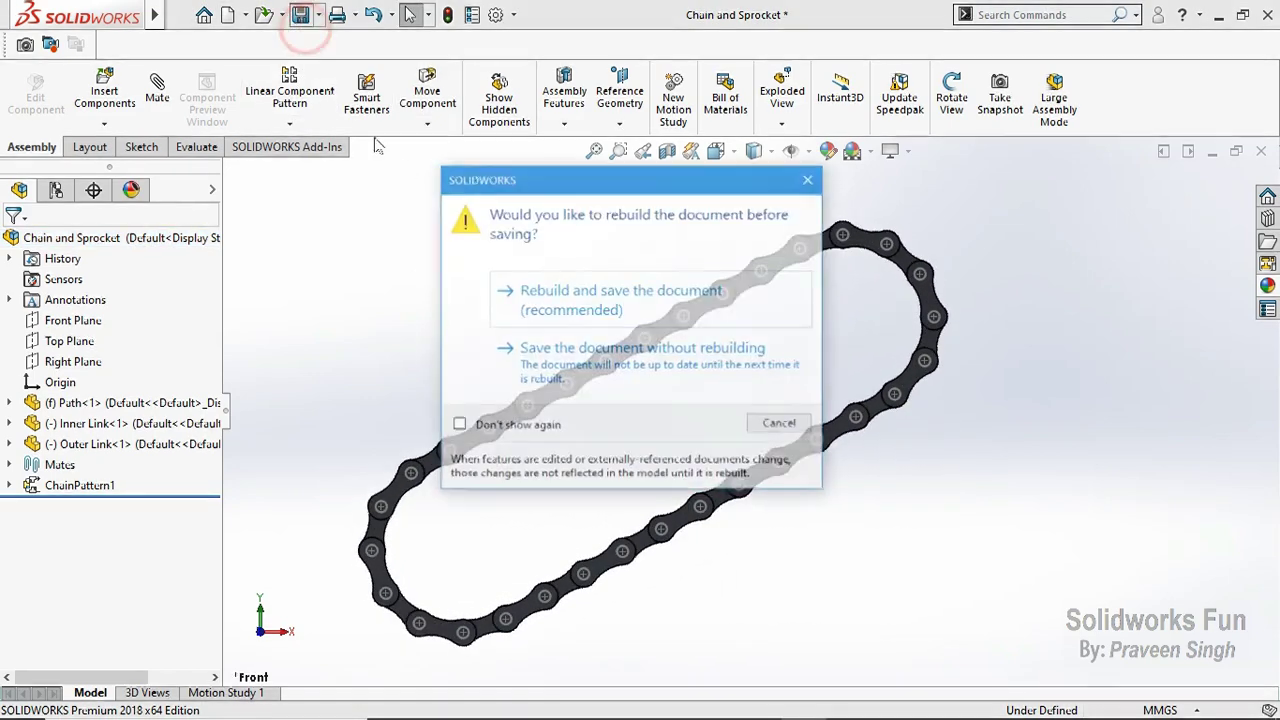
left_click(540, 310)
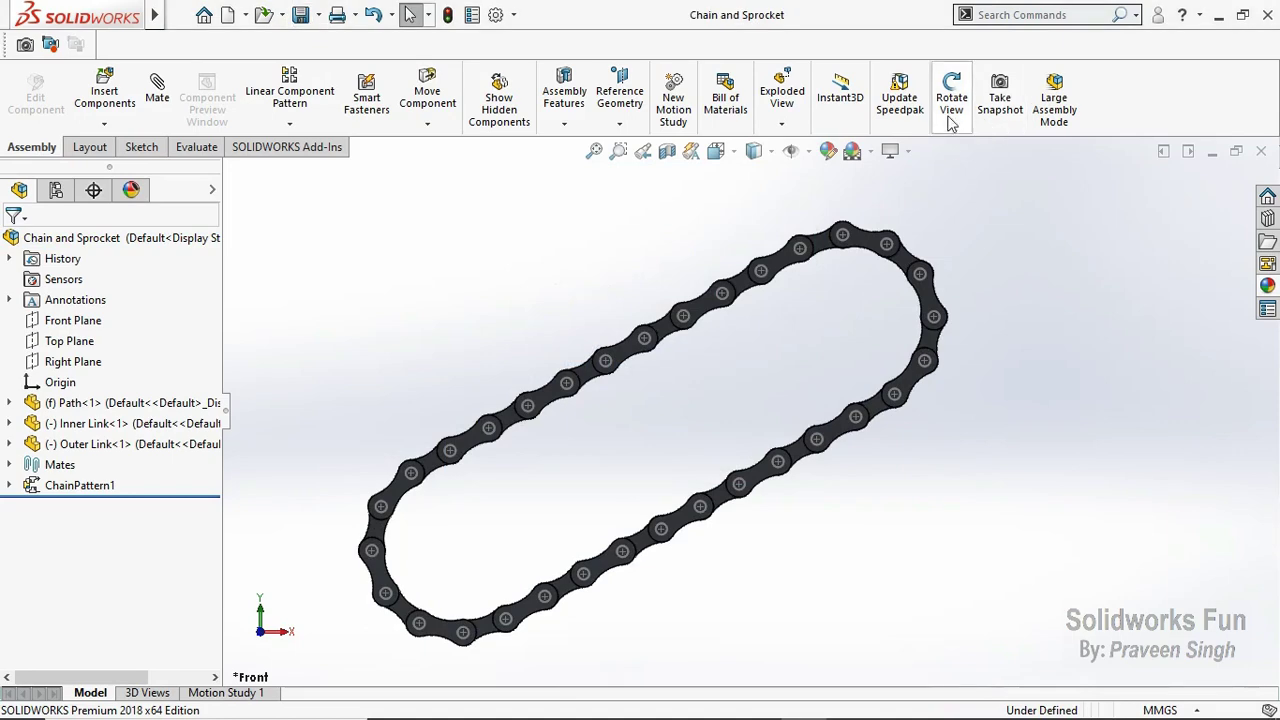
Step: Orbit to a 3D view, then select the Front Plane and check Right and Front views
left_click(951, 100)
mouse_move(806, 363)
left_mouse_down()
mouse_move(580, 555)
mouse_move(568, 506)
left_mouse_up()
left_click(955, 100)
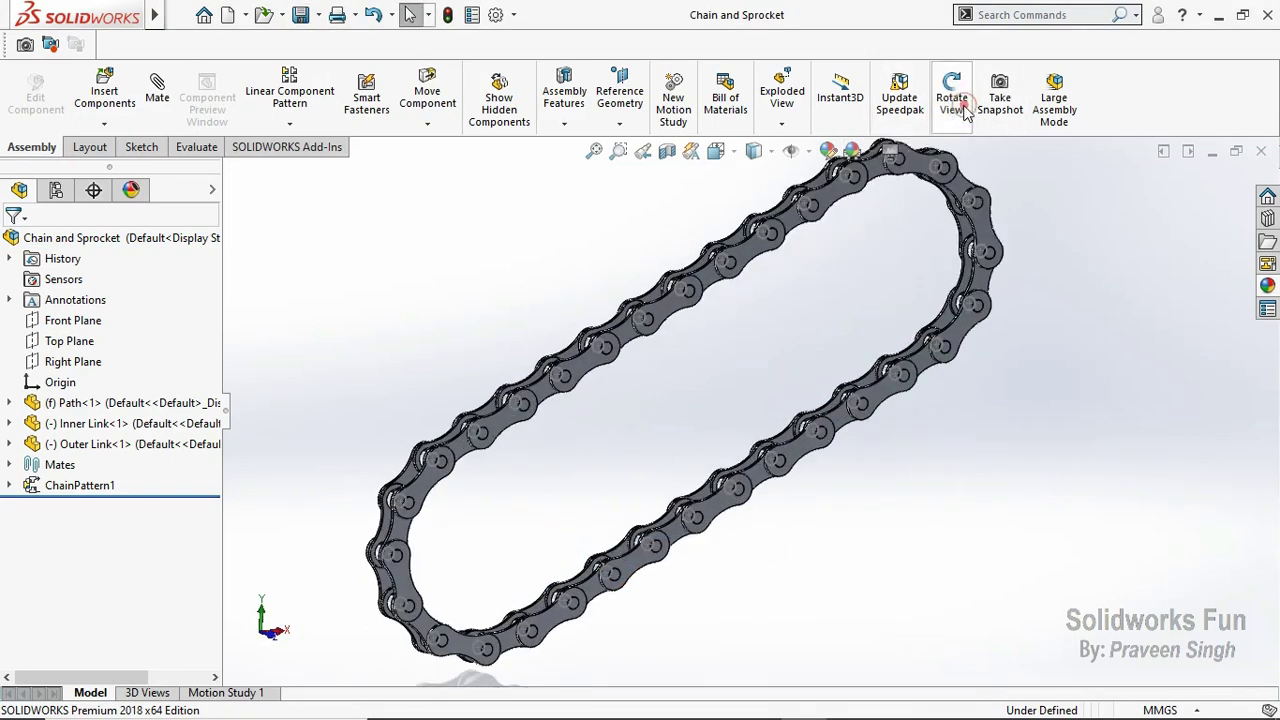
left_click(10, 465)
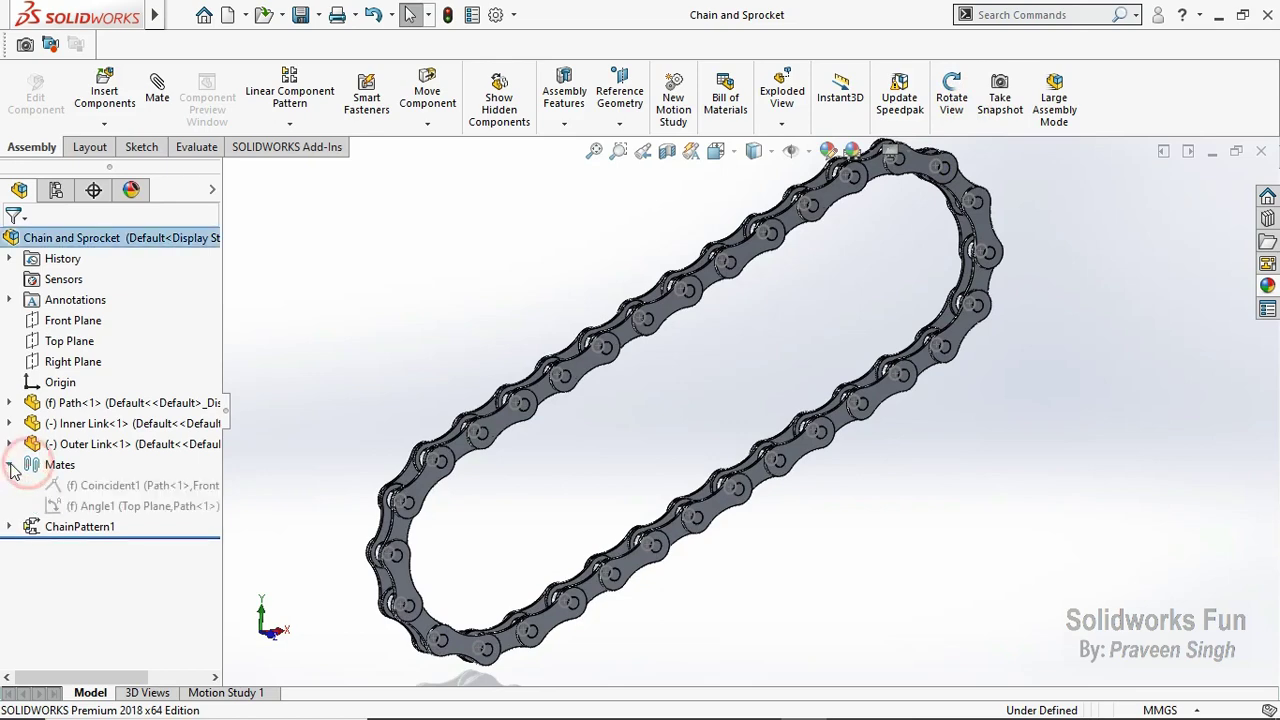
left_click(10, 465)
left_click(70, 320)
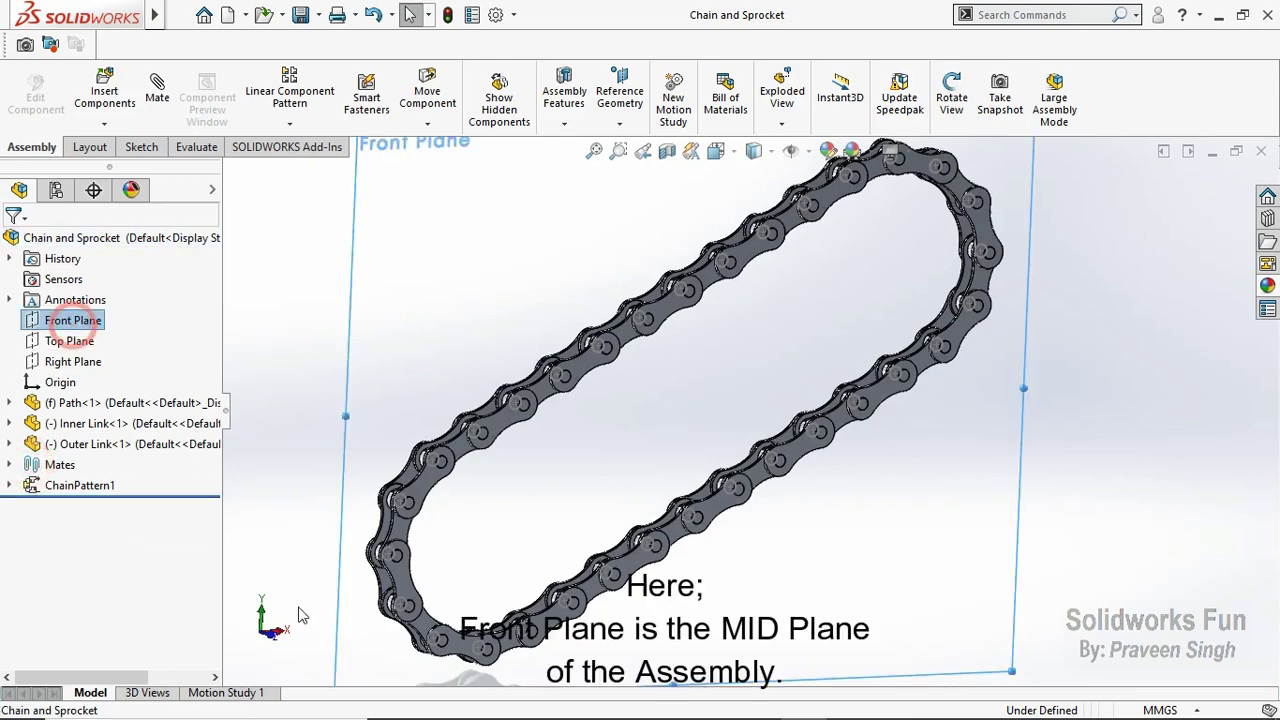
left_click(285, 635)
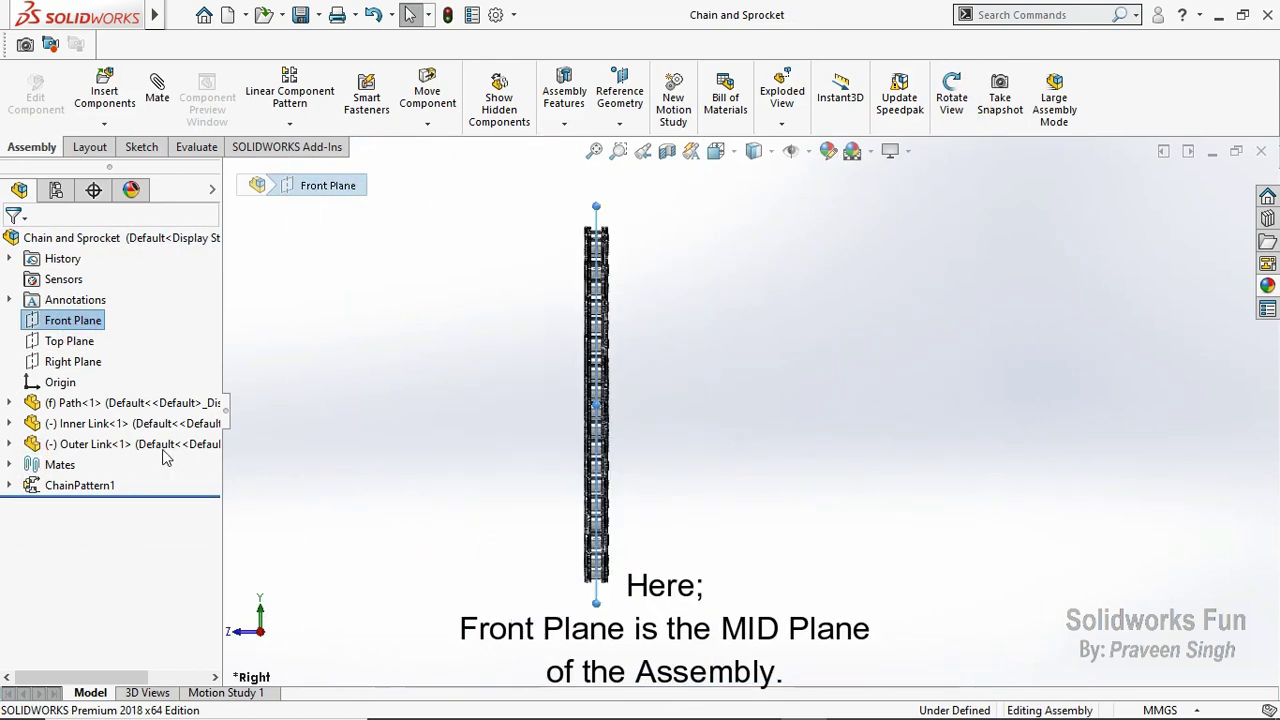
left_click(233, 638)
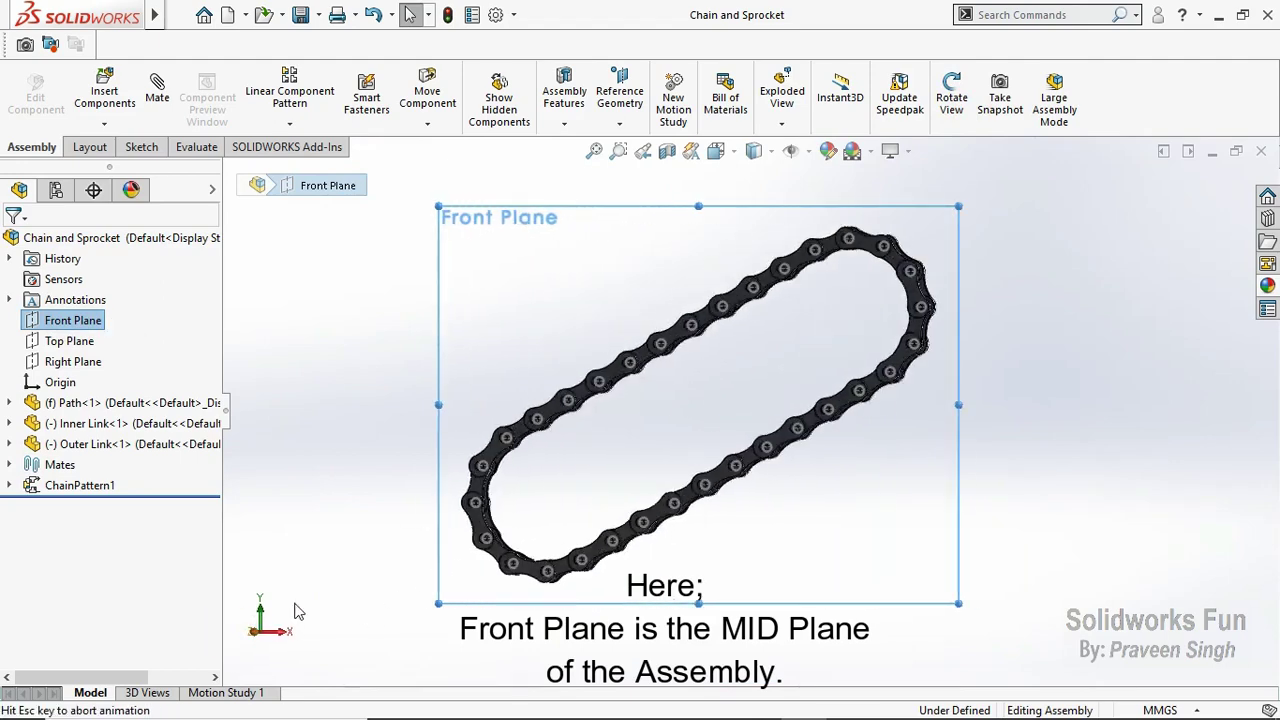
left_click(162, 110)
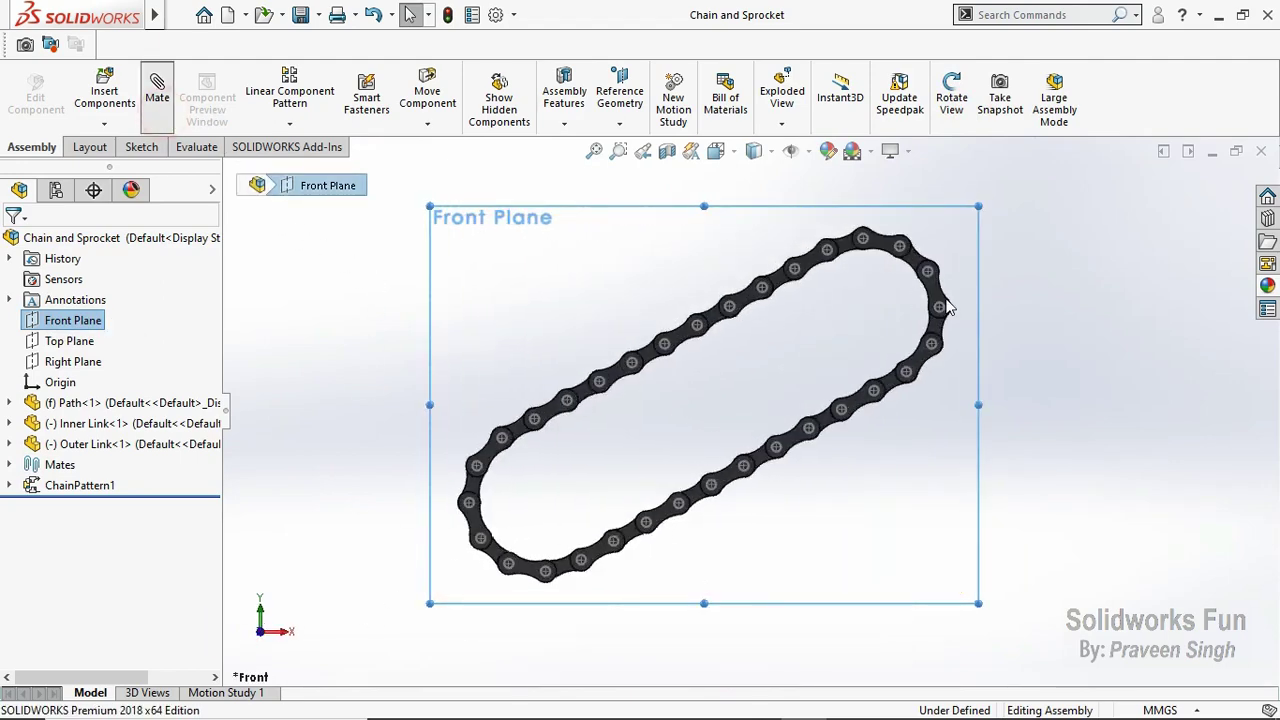
Step: Enable multiple-mate mode and add the MID Planes of Inner Link<1> and Outer Link<1>
key("f")
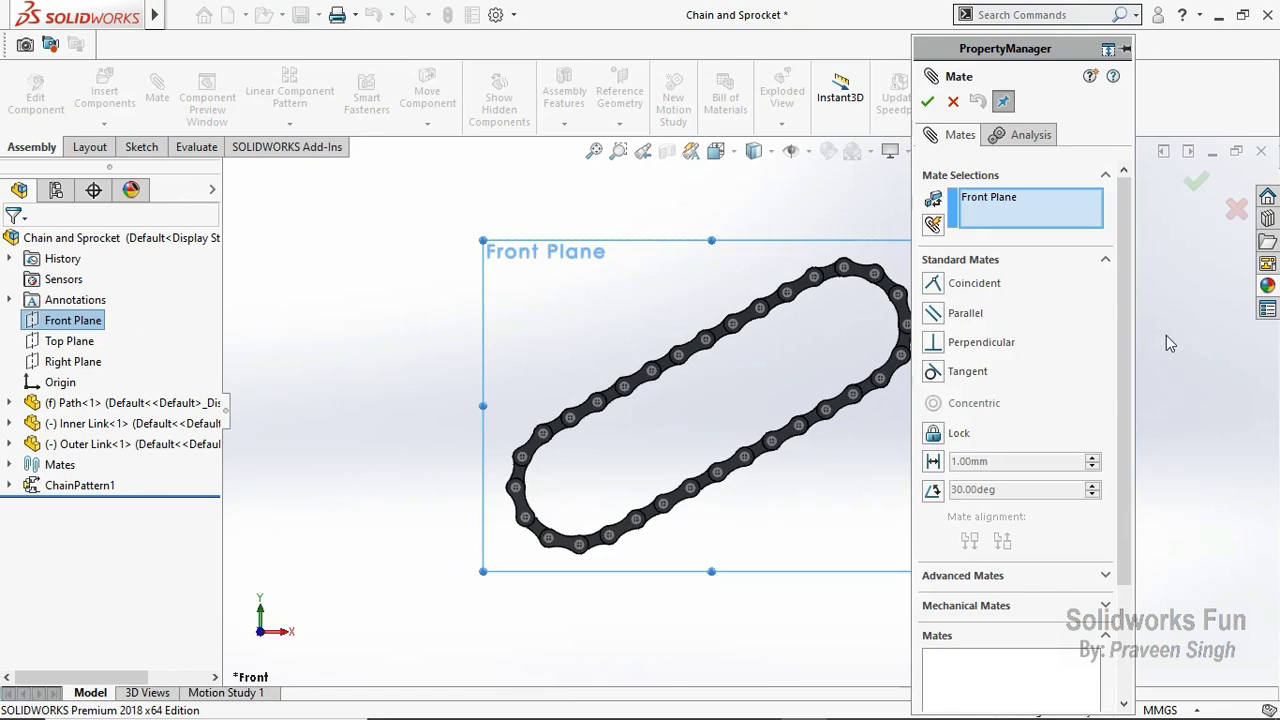
left_click(933, 225)
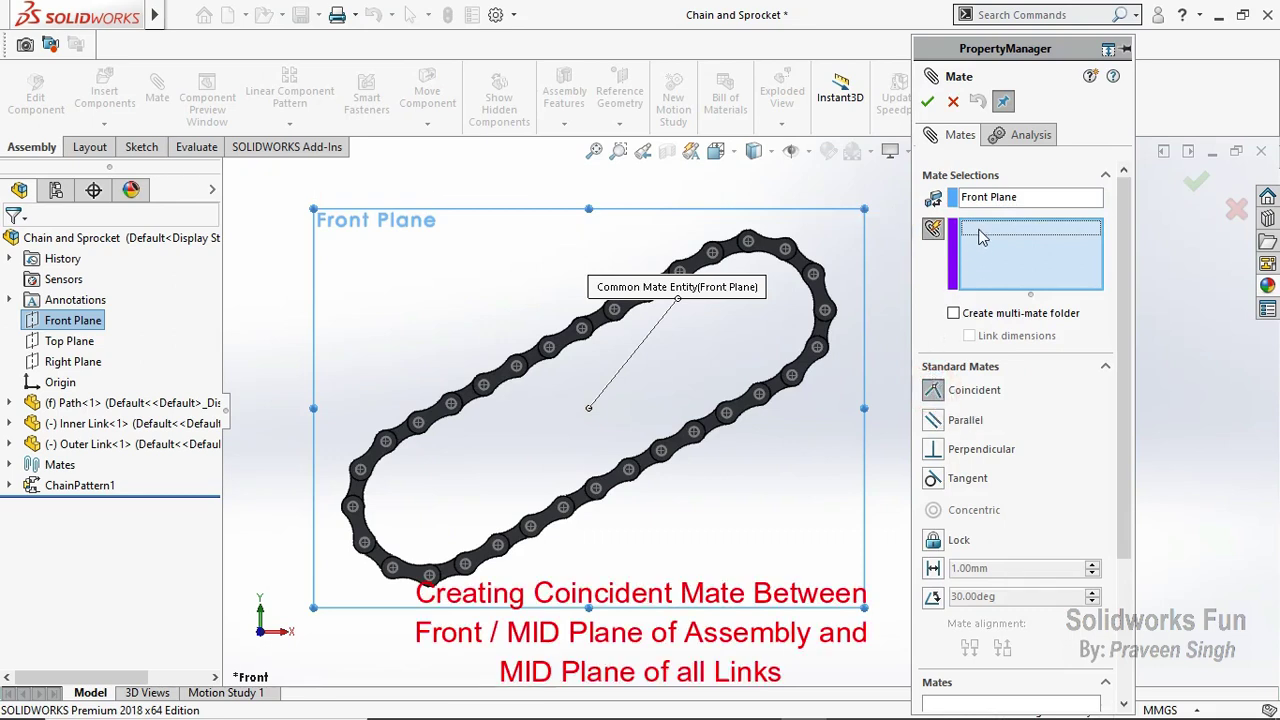
left_click(9, 423)
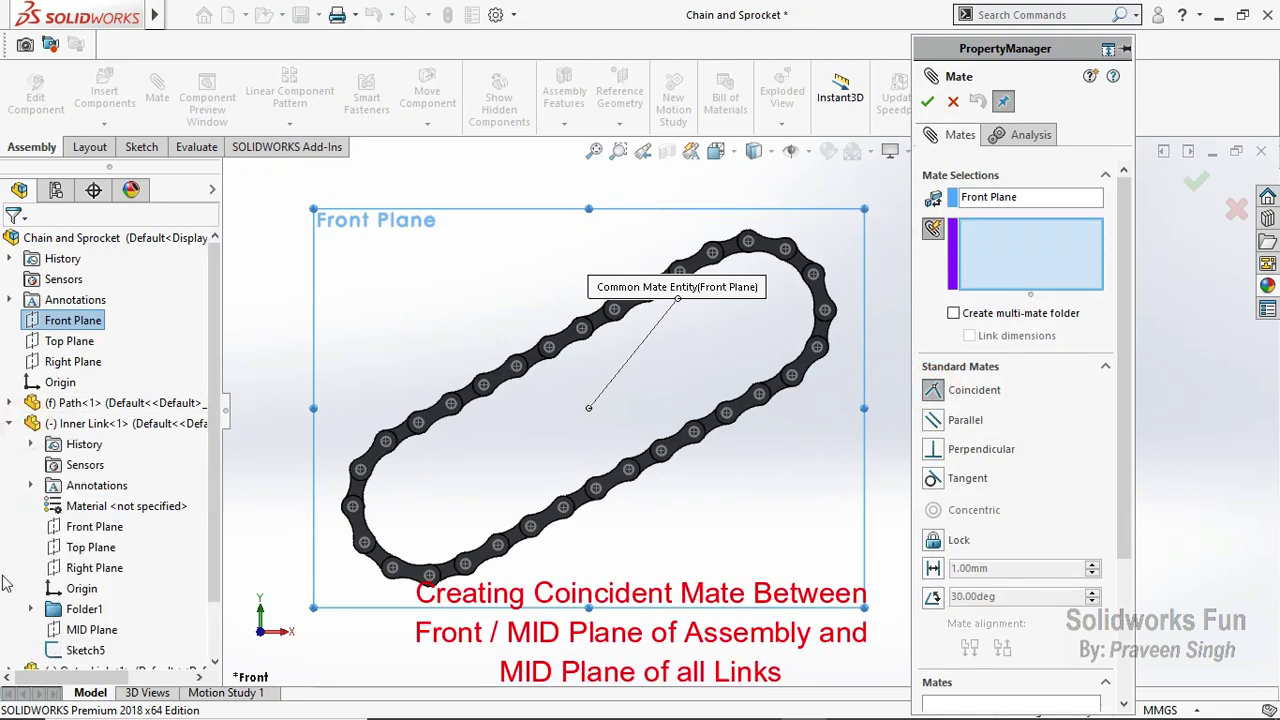
left_click(72, 632)
left_click(9, 423)
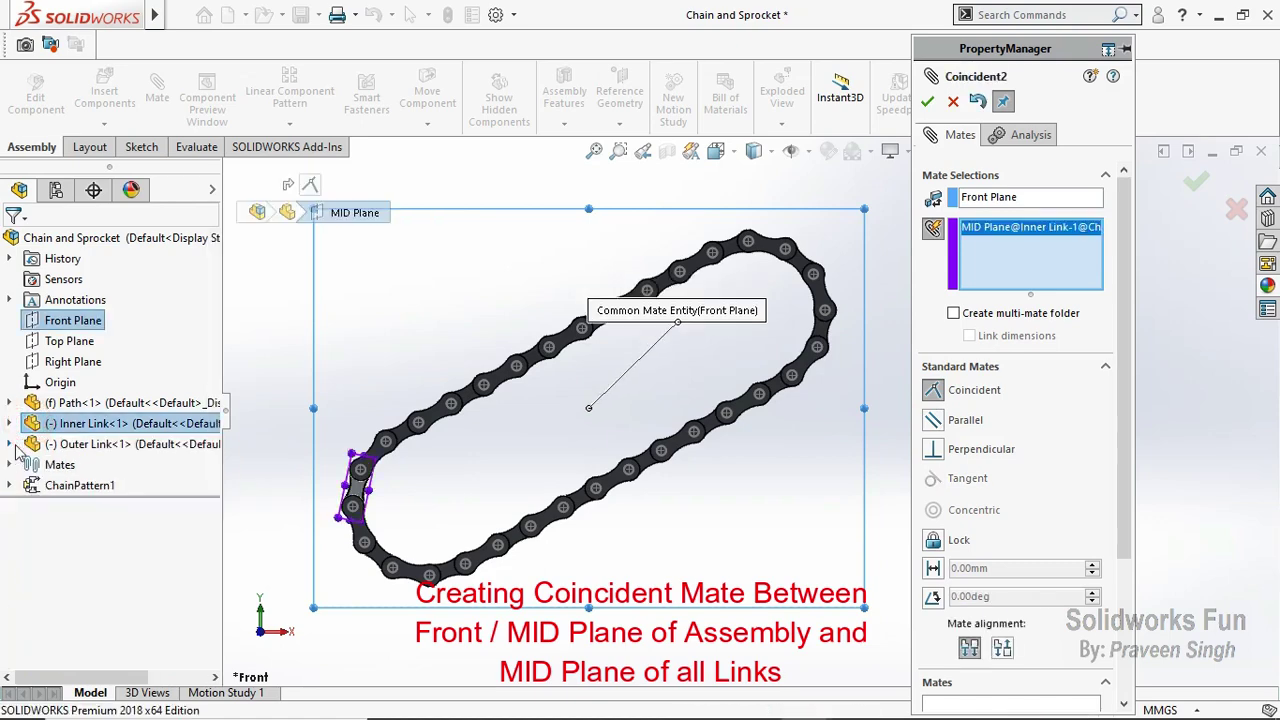
left_click(9, 444)
left_click(75, 630)
left_click(9, 423)
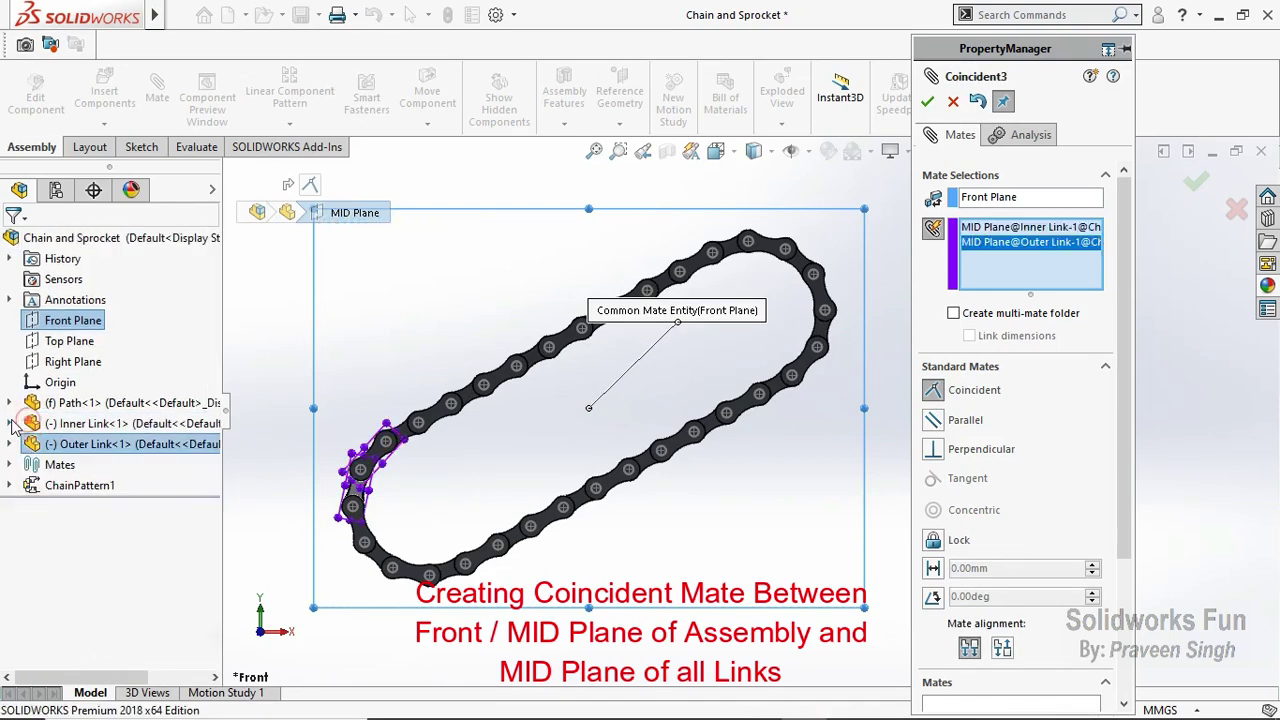
Step: Add the MID Planes of Inner Links 2 through 16 from ChainPattern1 to the mate
left_click(10, 485)
left_click(30, 258)
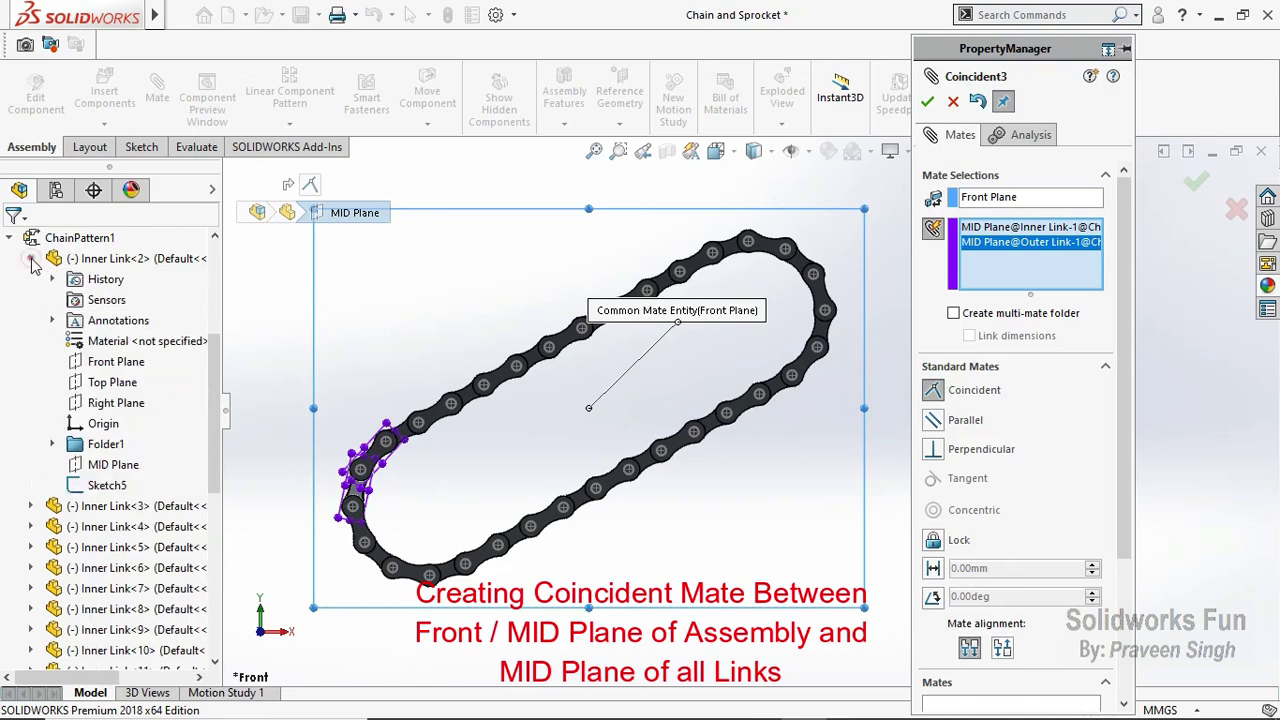
left_click(110, 464)
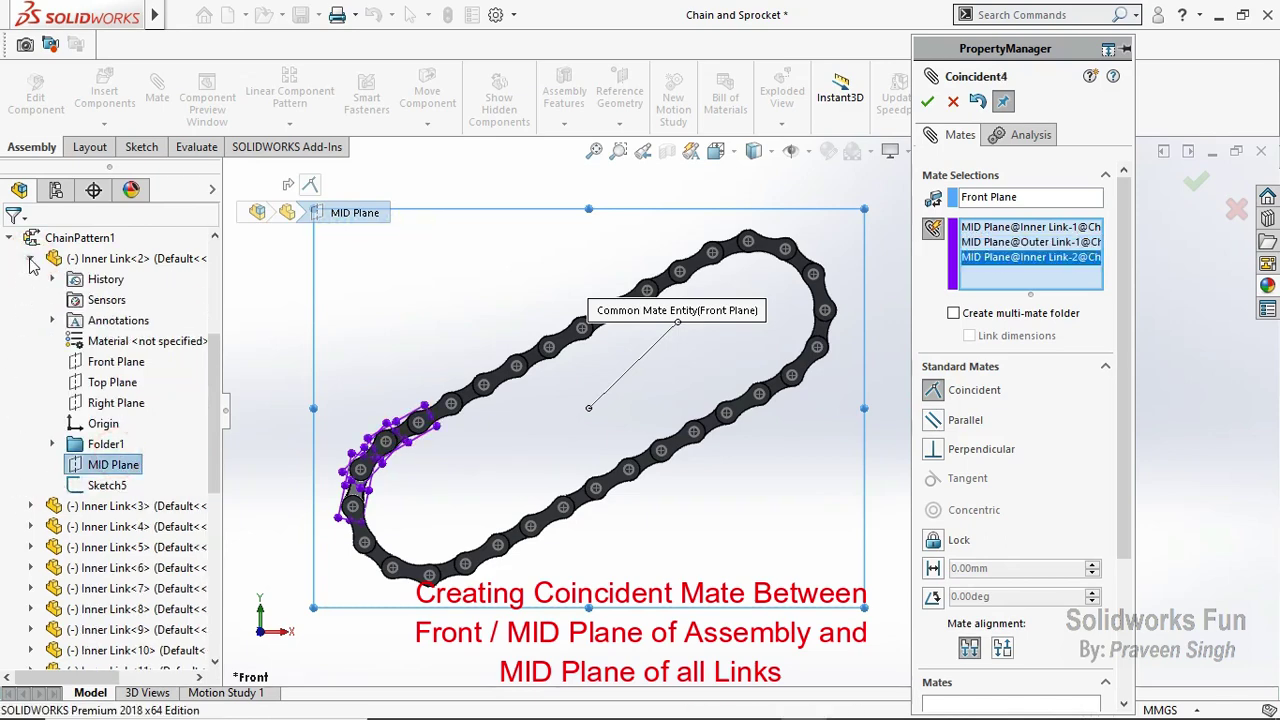
left_click(30, 258)
left_click(30, 279)
left_click(100, 485)
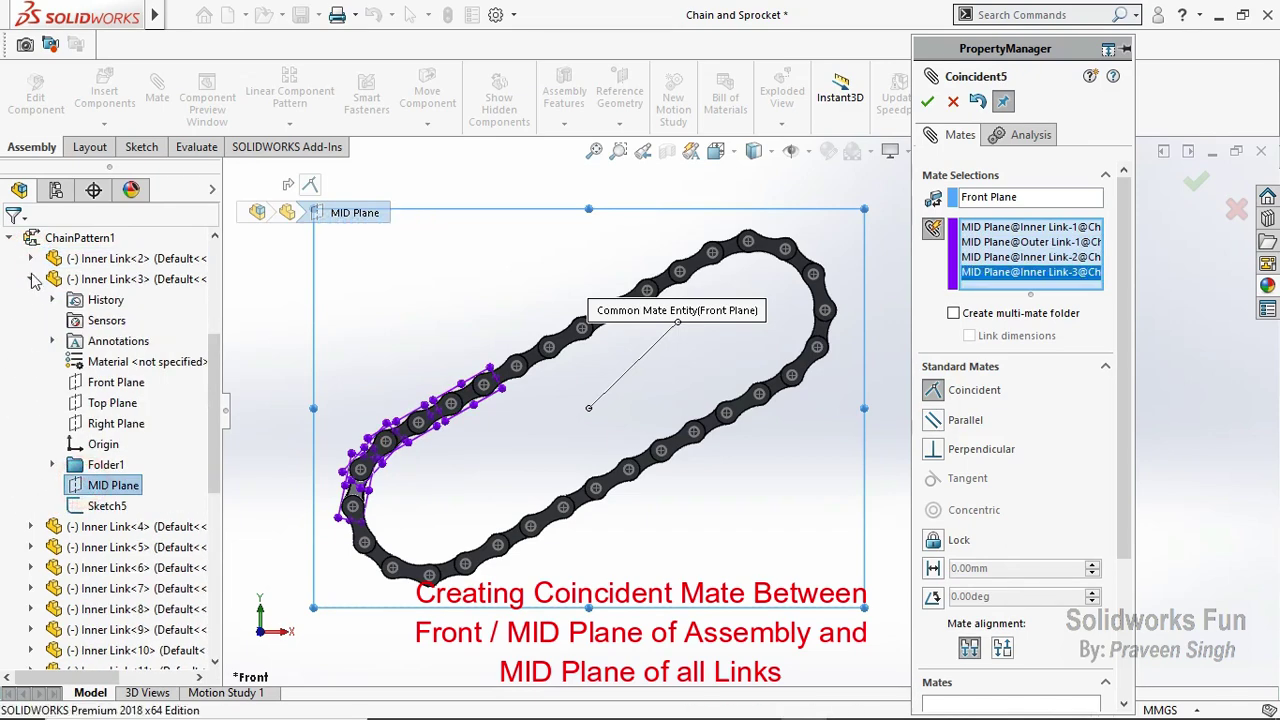
left_click(31, 279)
left_click(95, 507)
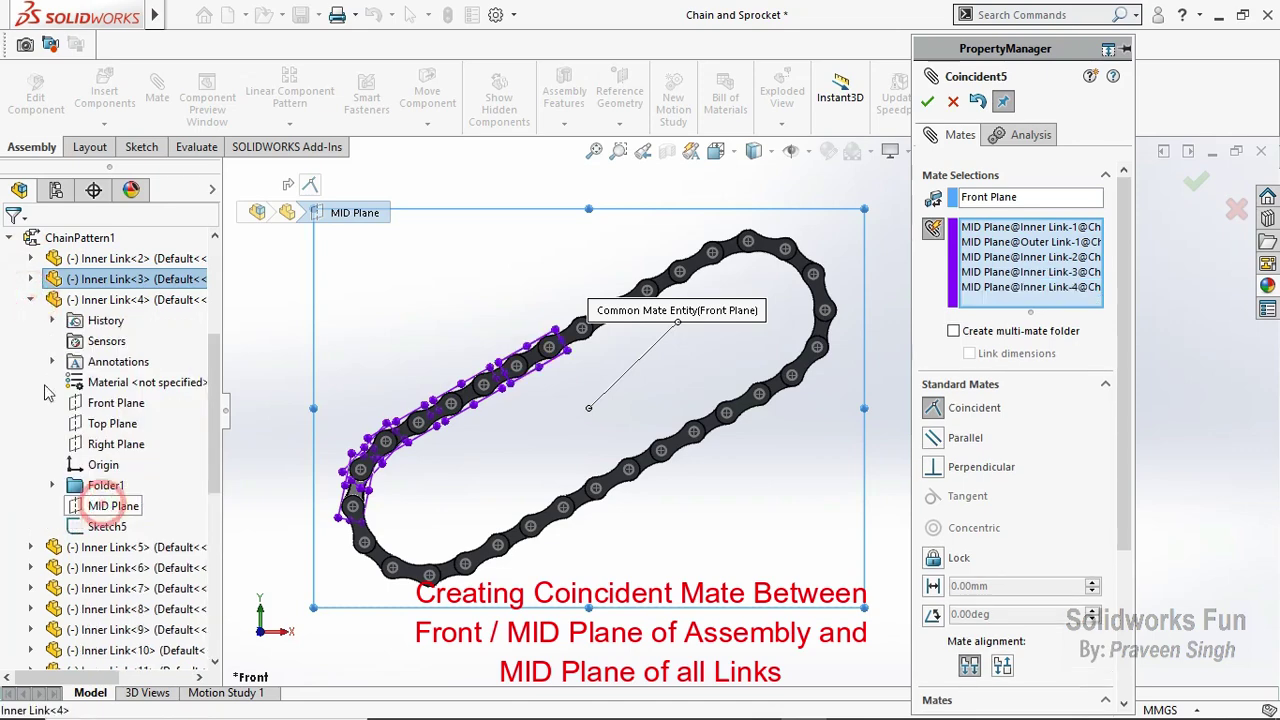
left_click(30, 299)
left_click(31, 320)
left_click(113, 526)
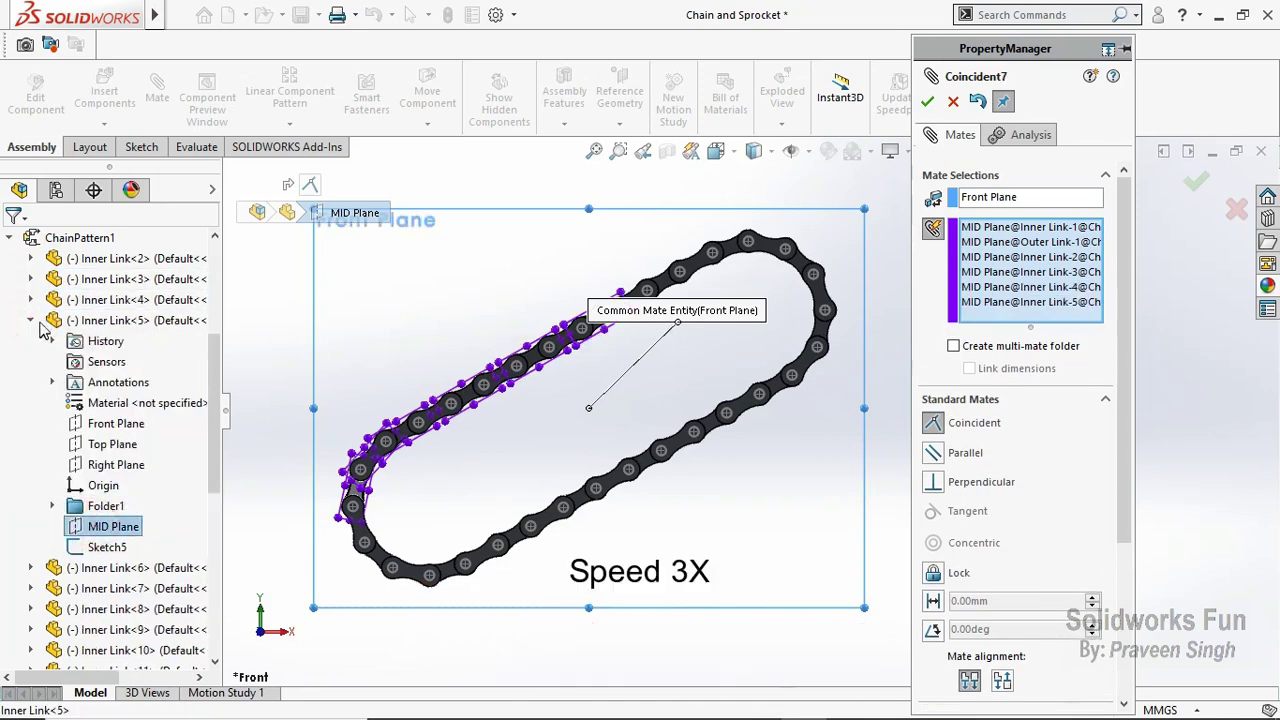
left_click(30, 320)
left_click(30, 341)
left_click(113, 567)
left_click(30, 341)
left_click(30, 361)
left_click(113, 567)
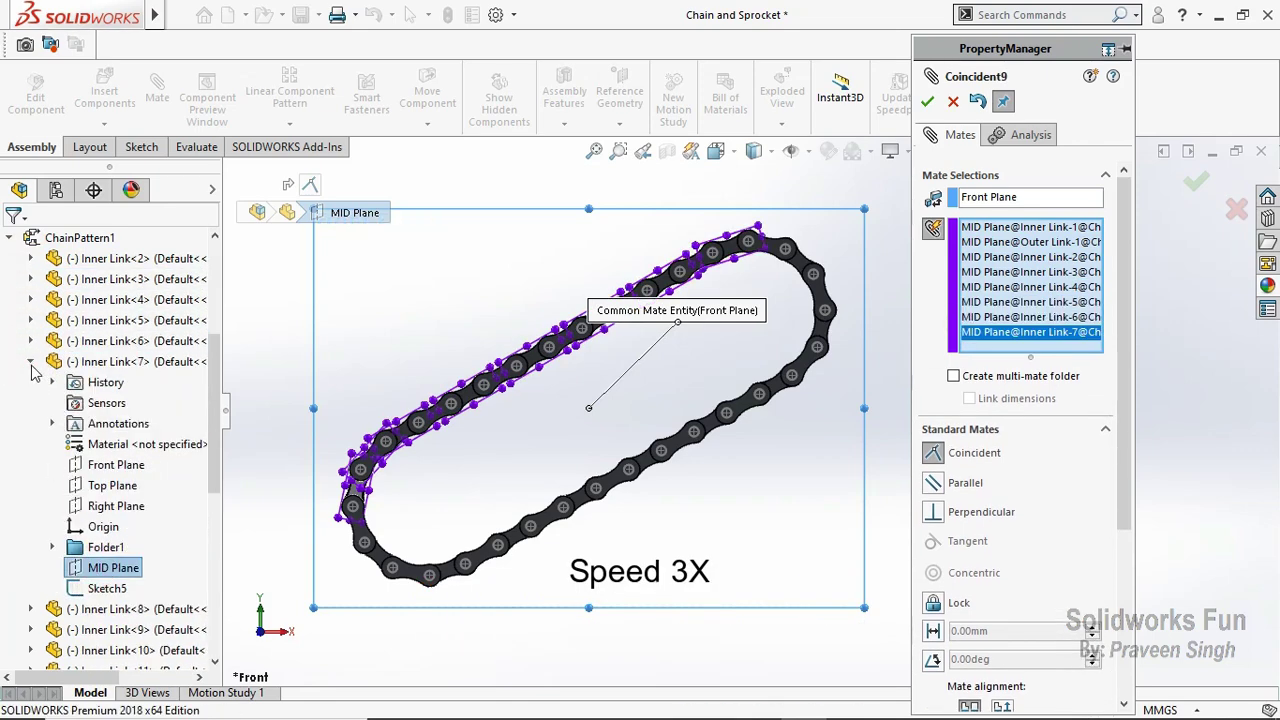
left_click(30, 361)
left_click(30, 382)
left_click(113, 608)
left_click(30, 382)
left_click(30, 403)
left_click(113, 608)
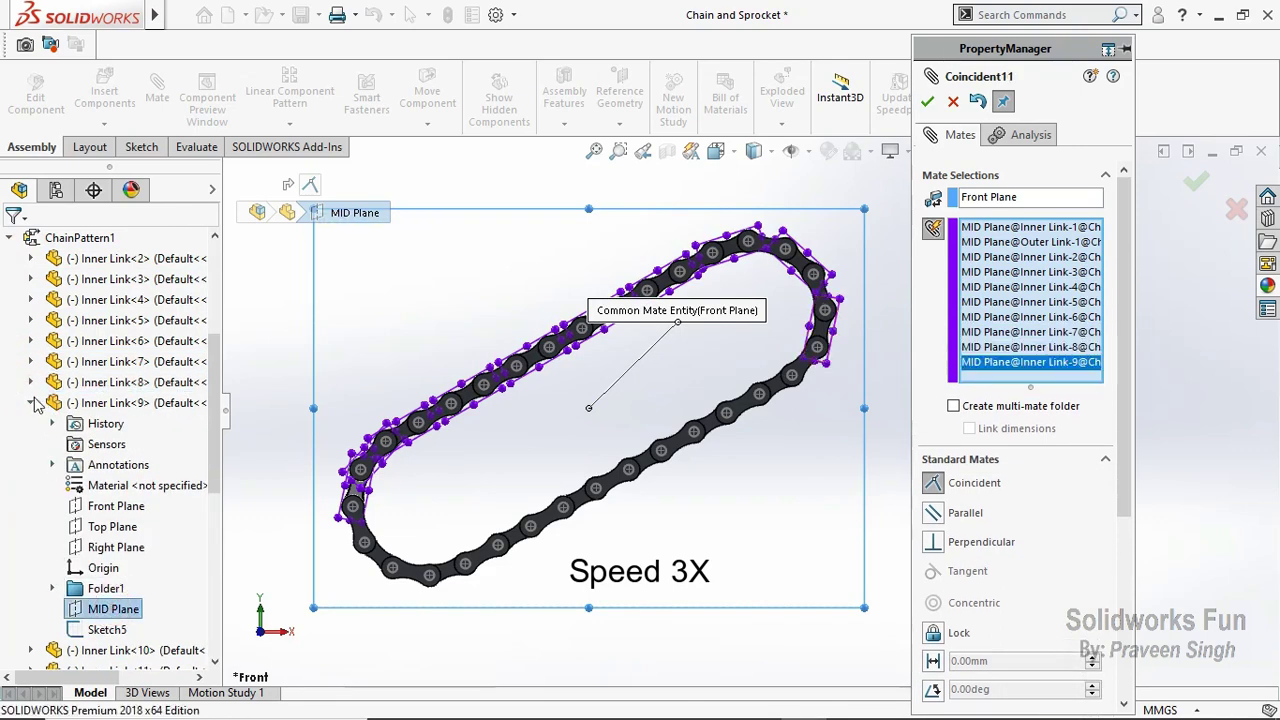
left_click(30, 403)
left_click(30, 423)
left_click(113, 629)
left_click(30, 423)
left_click(30, 443)
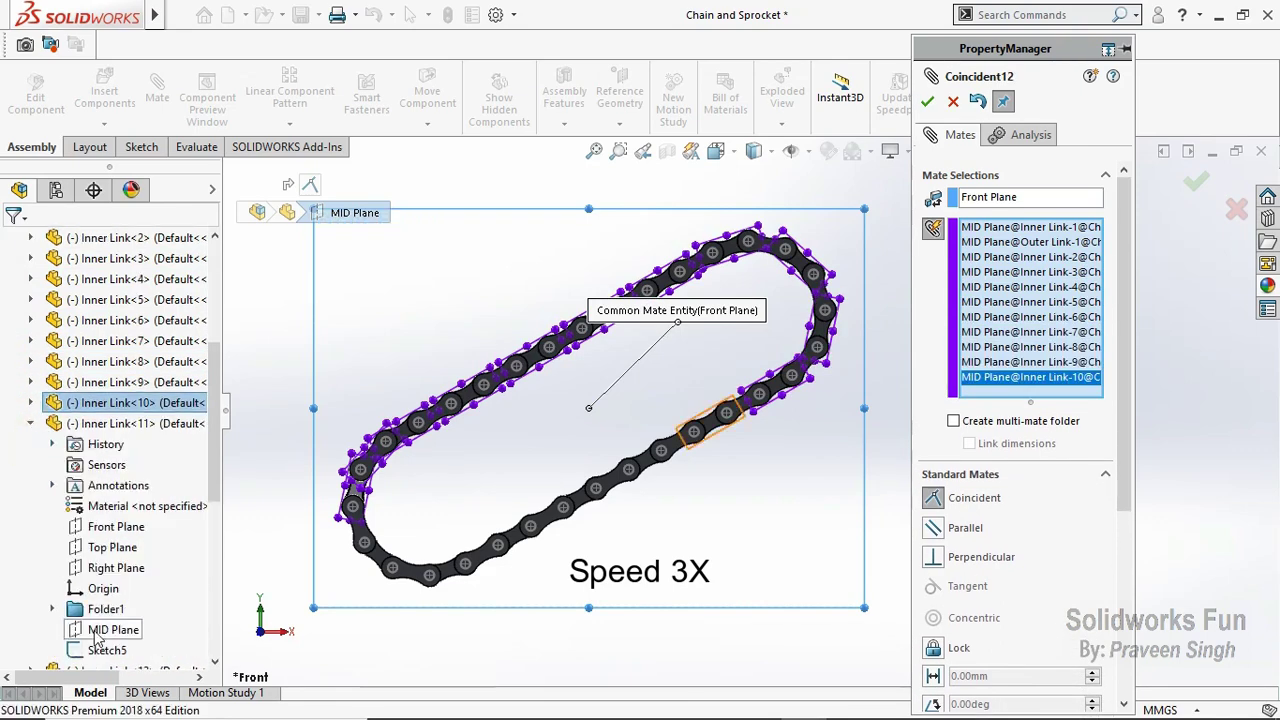
left_click(113, 650)
left_click(30, 402)
left_click(30, 423)
left_click(113, 629)
left_click(30, 423)
left_click(30, 443)
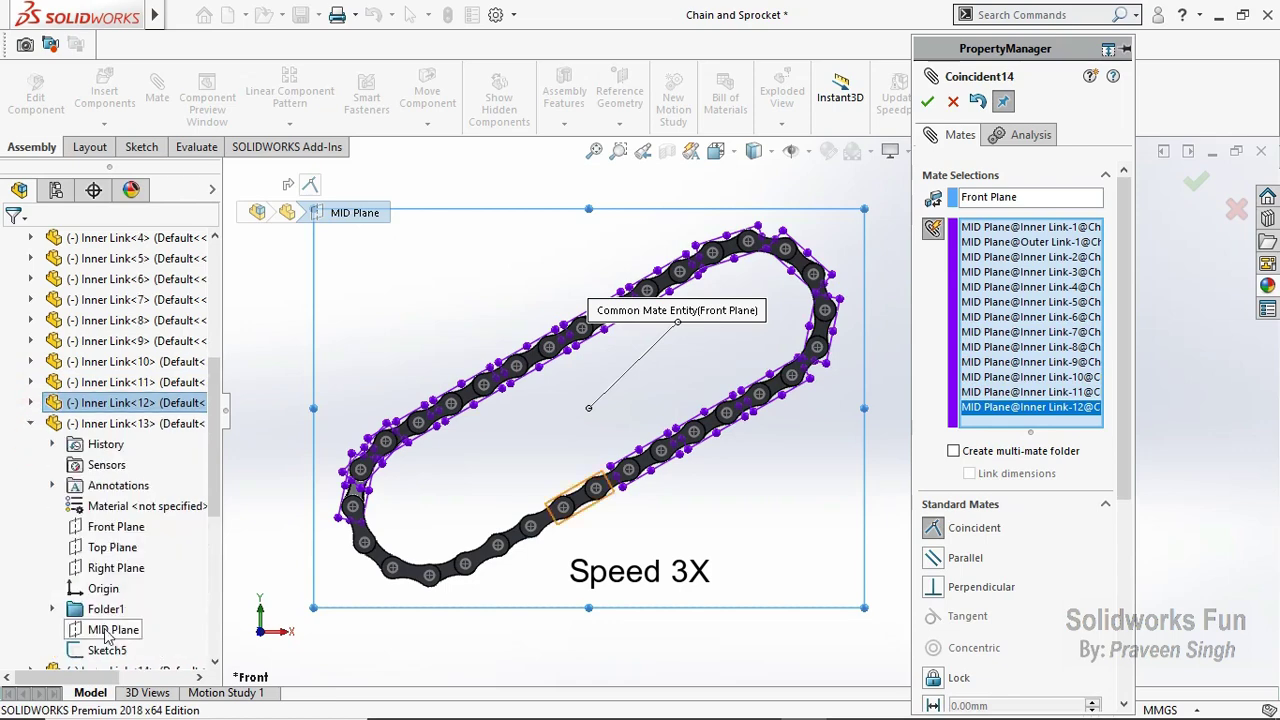
left_click(113, 650)
left_click(30, 423)
left_click(30, 443)
left_click(113, 650)
left_click(30, 443)
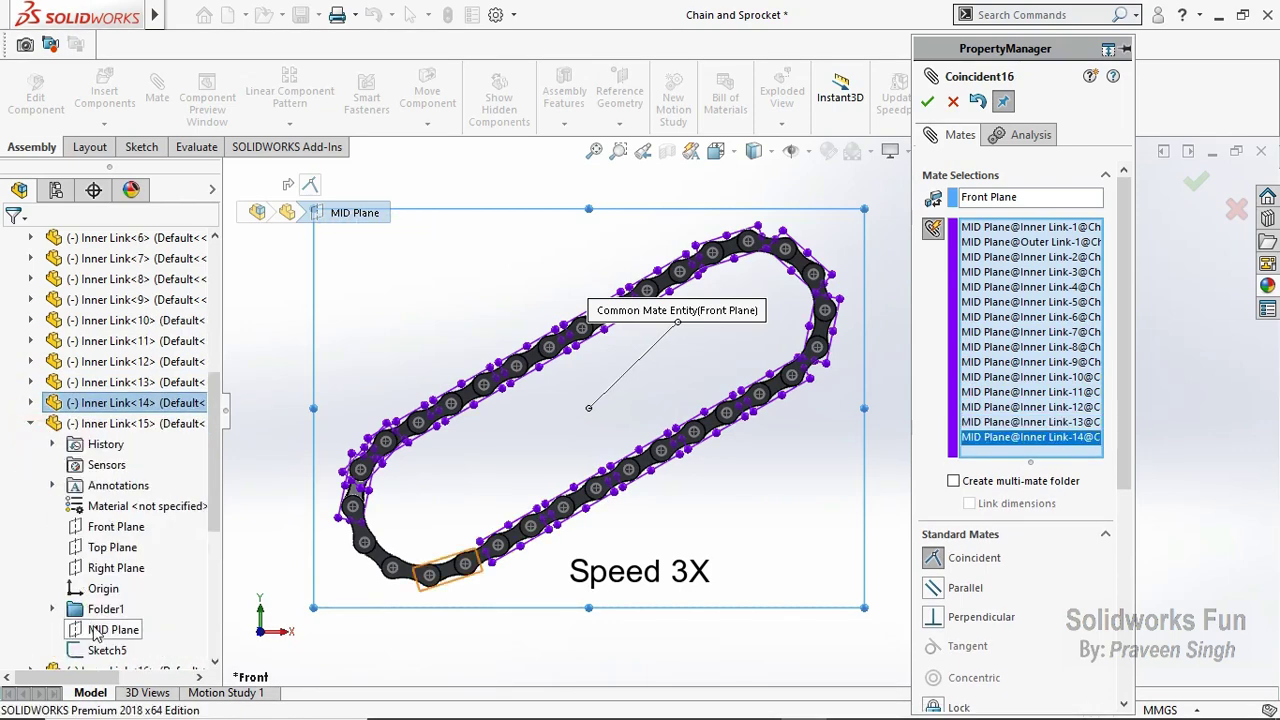
left_click(113, 650)
left_click(30, 423)
left_click(30, 443)
Step: Add the MID Planes of Outer Links 2 through 16 to the mate
left_click(113, 629)
left_click(30, 423)
left_click(30, 443)
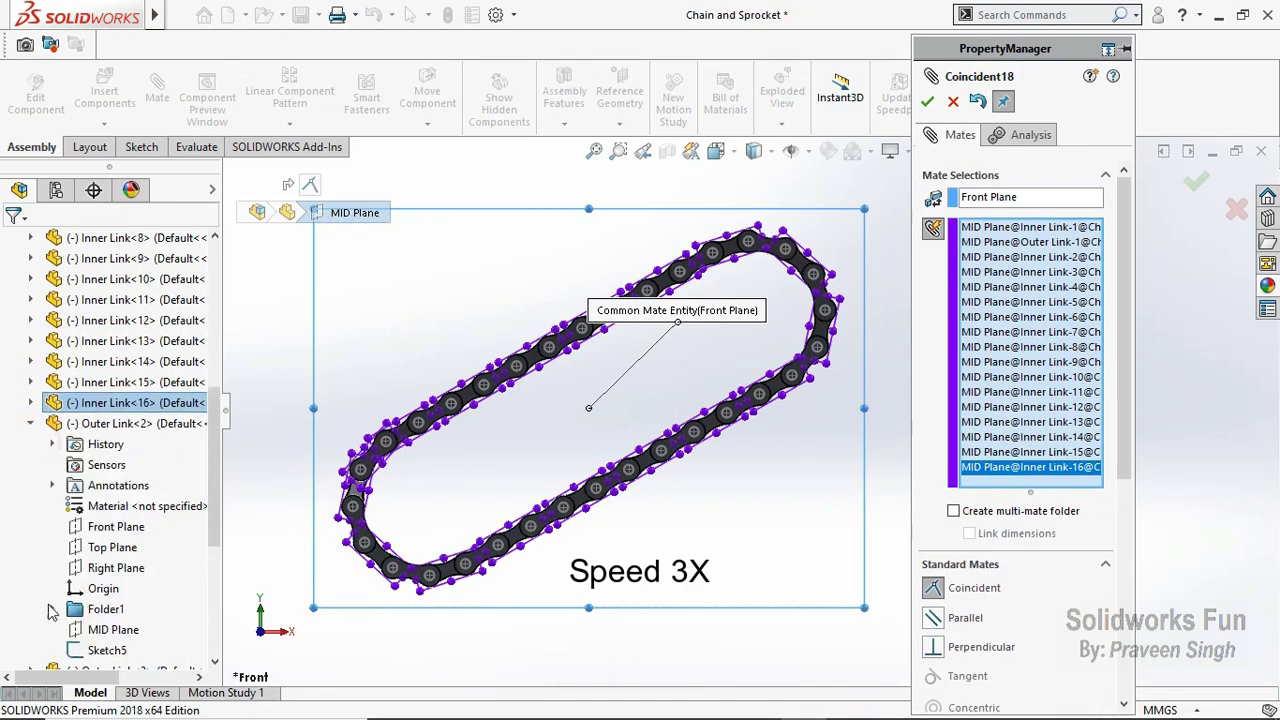
left_click(113, 650)
left_click(30, 443)
left_click(113, 650)
left_click(30, 423)
left_click(30, 443)
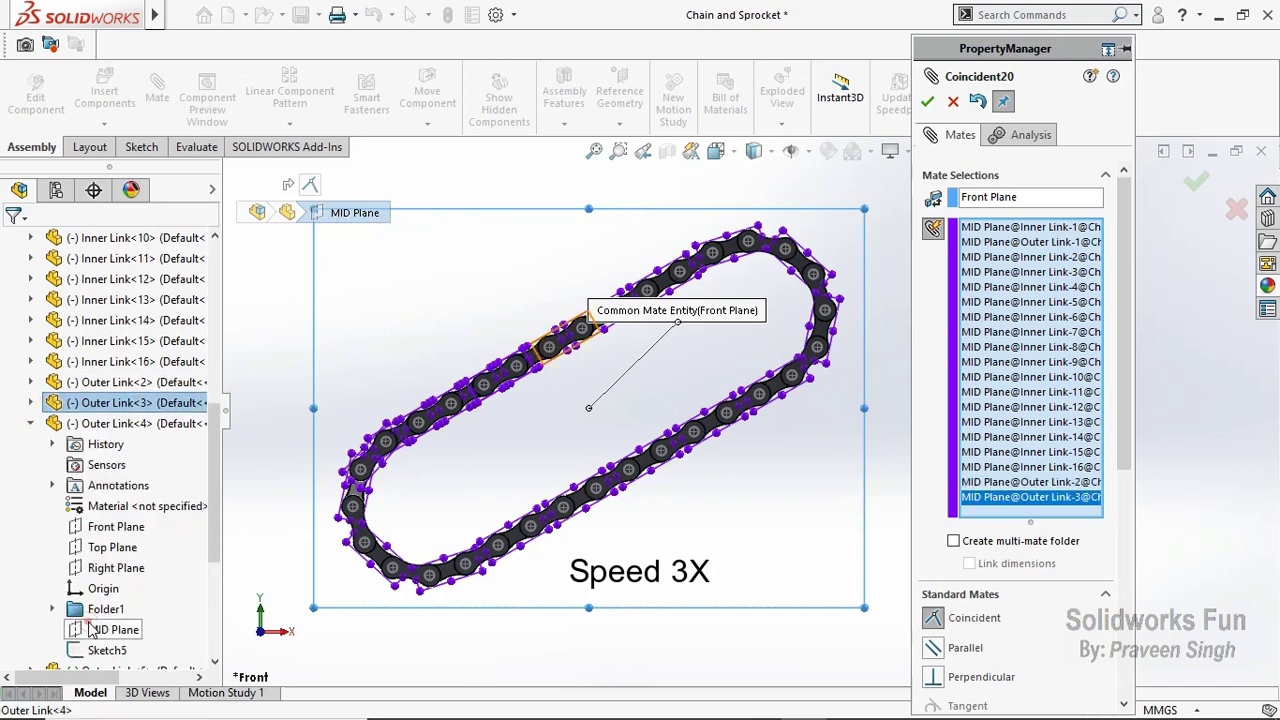
left_click(113, 650)
left_click(30, 423)
left_click(30, 443)
left_click(113, 650)
left_click(30, 423)
left_click(30, 443)
left_click(113, 650)
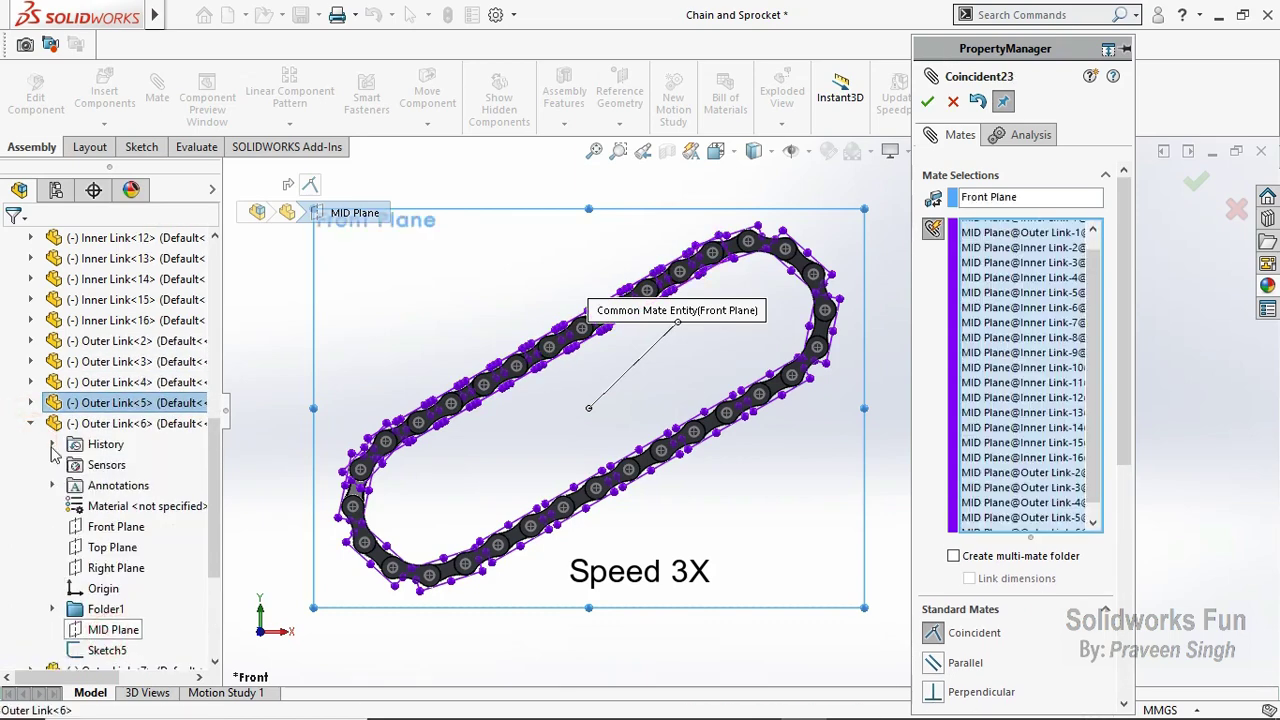
left_click(30, 423)
left_click(30, 423)
left_click(30, 423)
left_click(30, 464)
left_click(113, 645)
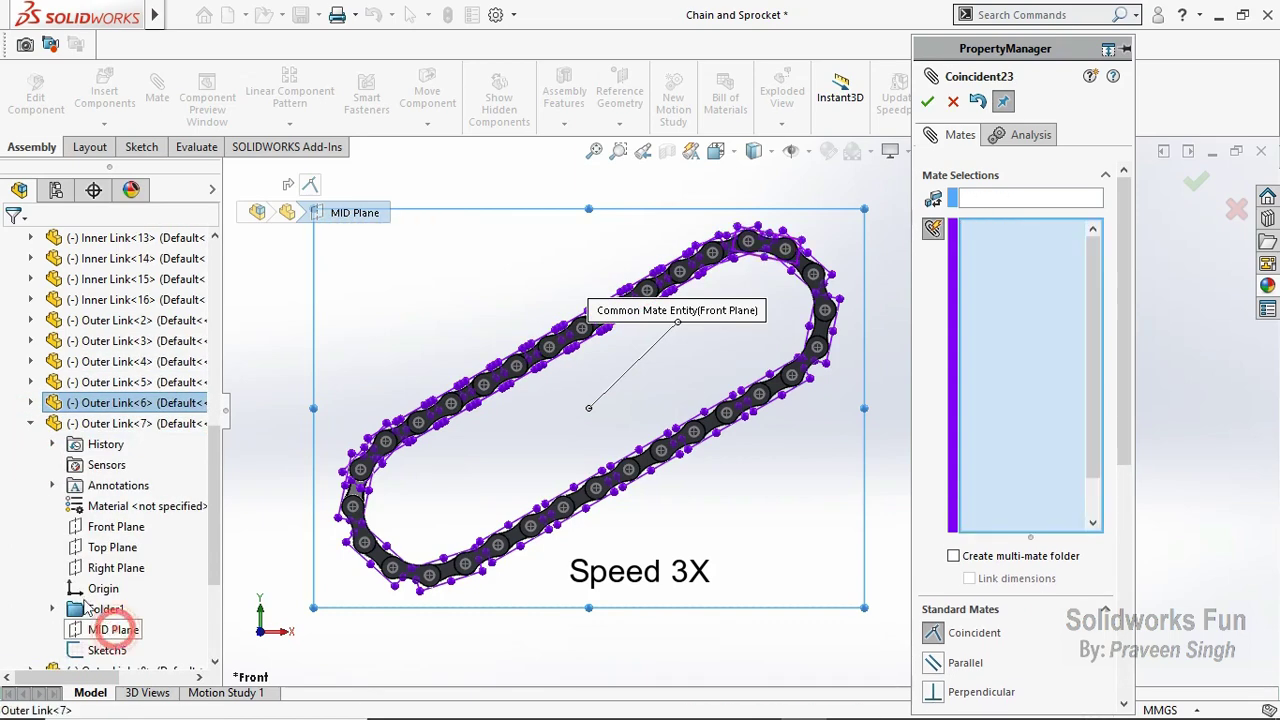
left_click(30, 443)
left_click(30, 485)
left_click(113, 645)
left_click(30, 464)
left_click(30, 505)
left_click(105, 628)
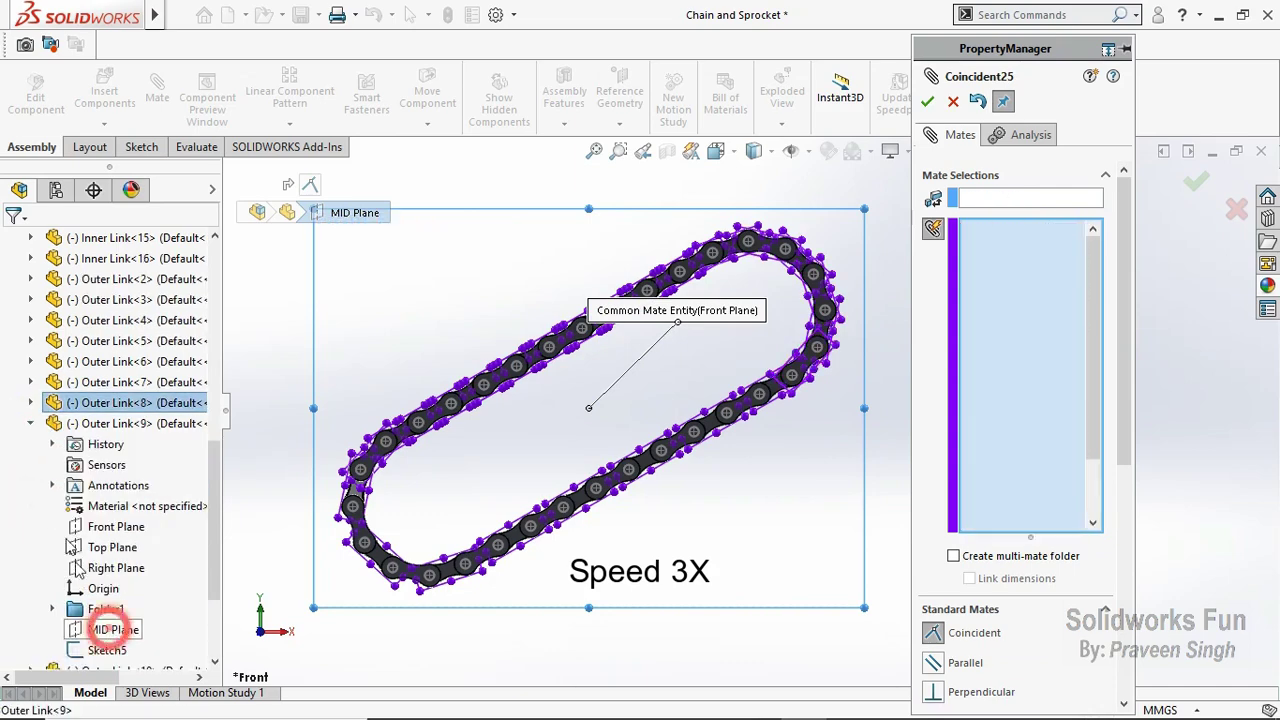
left_click(30, 403)
left_click(30, 526)
left_click(105, 626)
left_click(30, 403)
left_click(30, 547)
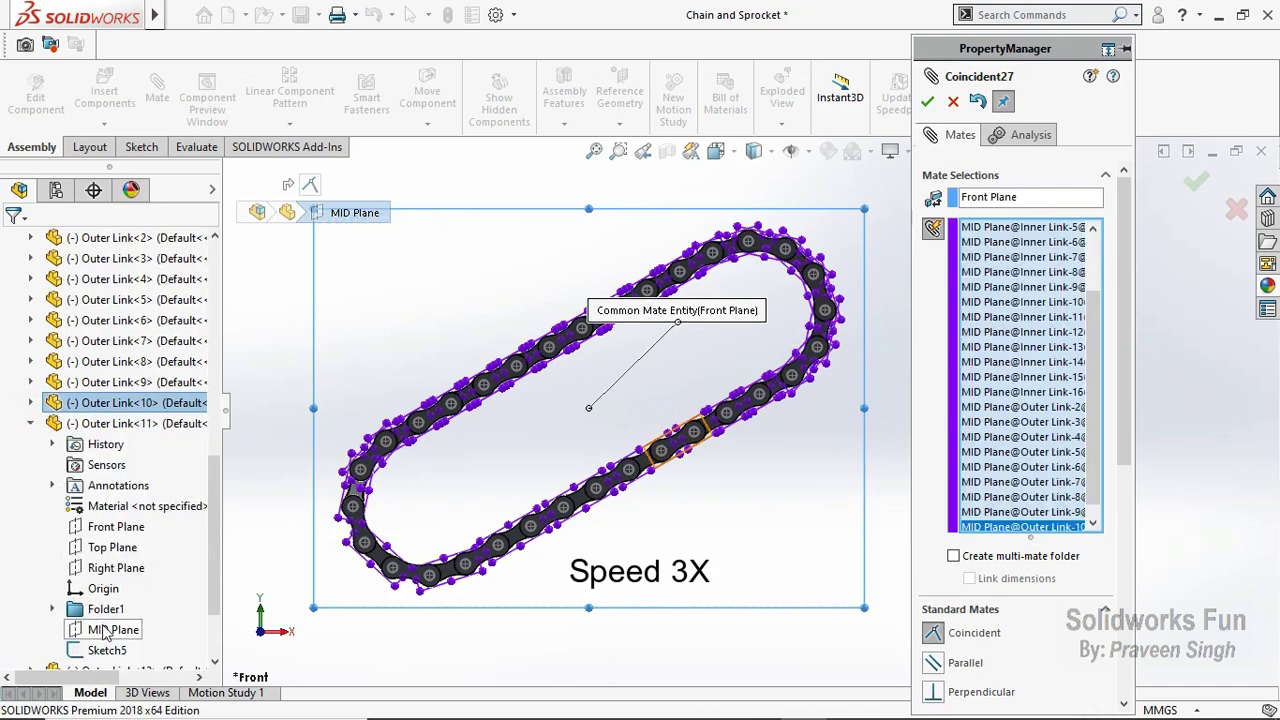
left_click(113, 629)
left_click(30, 423)
left_click(30, 567)
left_click(113, 629)
left_click(30, 423)
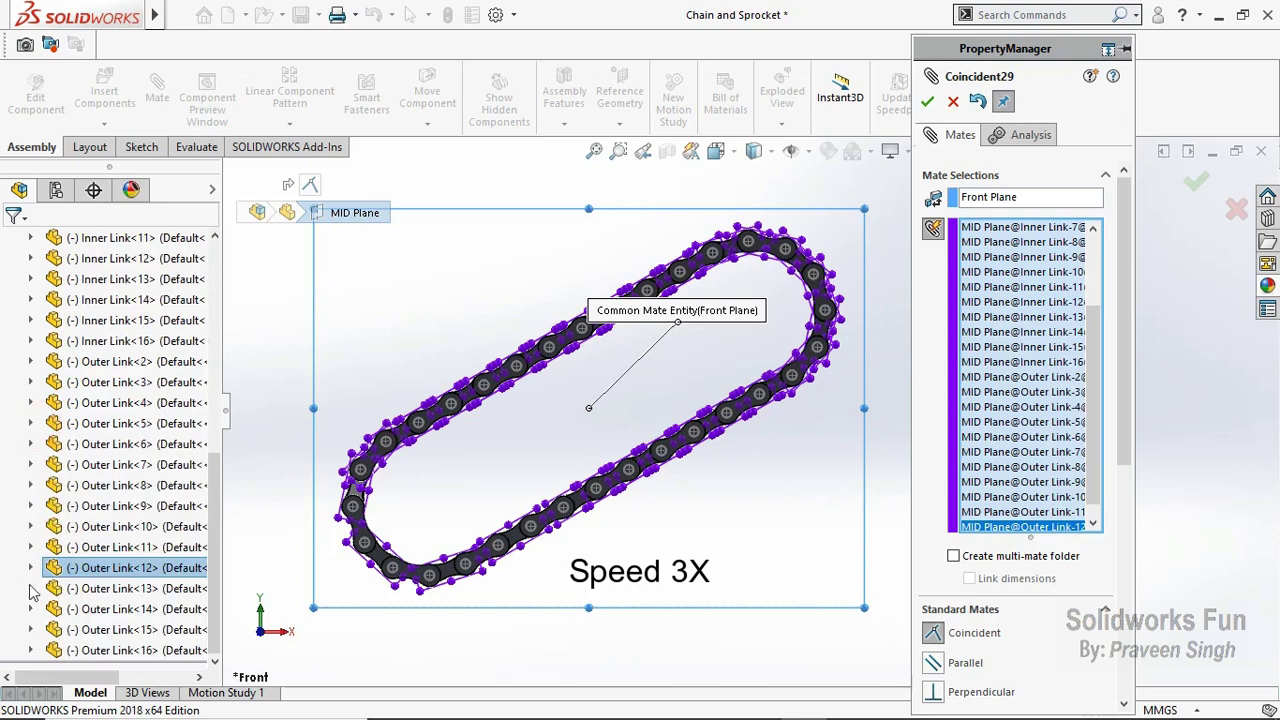
left_click(30, 588)
left_click(113, 629)
left_click(30, 402)
left_click(30, 608)
left_click(113, 629)
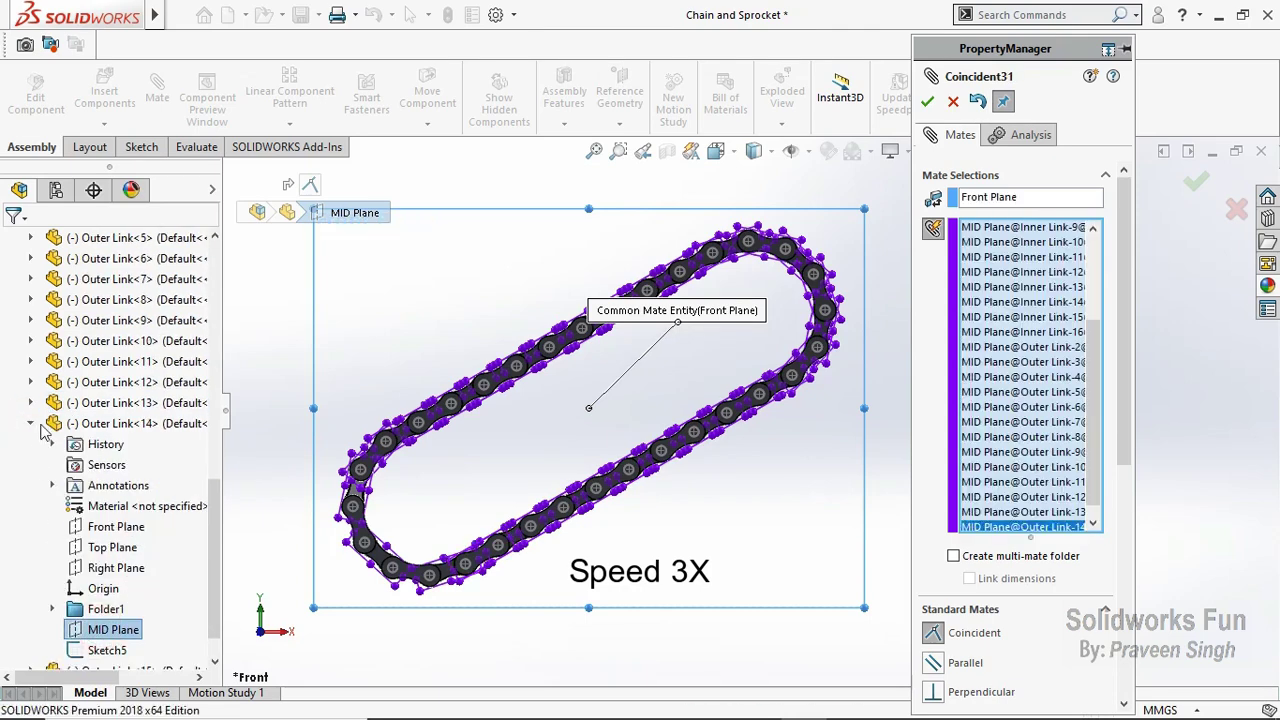
left_click(30, 423)
left_click(30, 629)
left_click(113, 629)
left_click(30, 402)
left_click(30, 650)
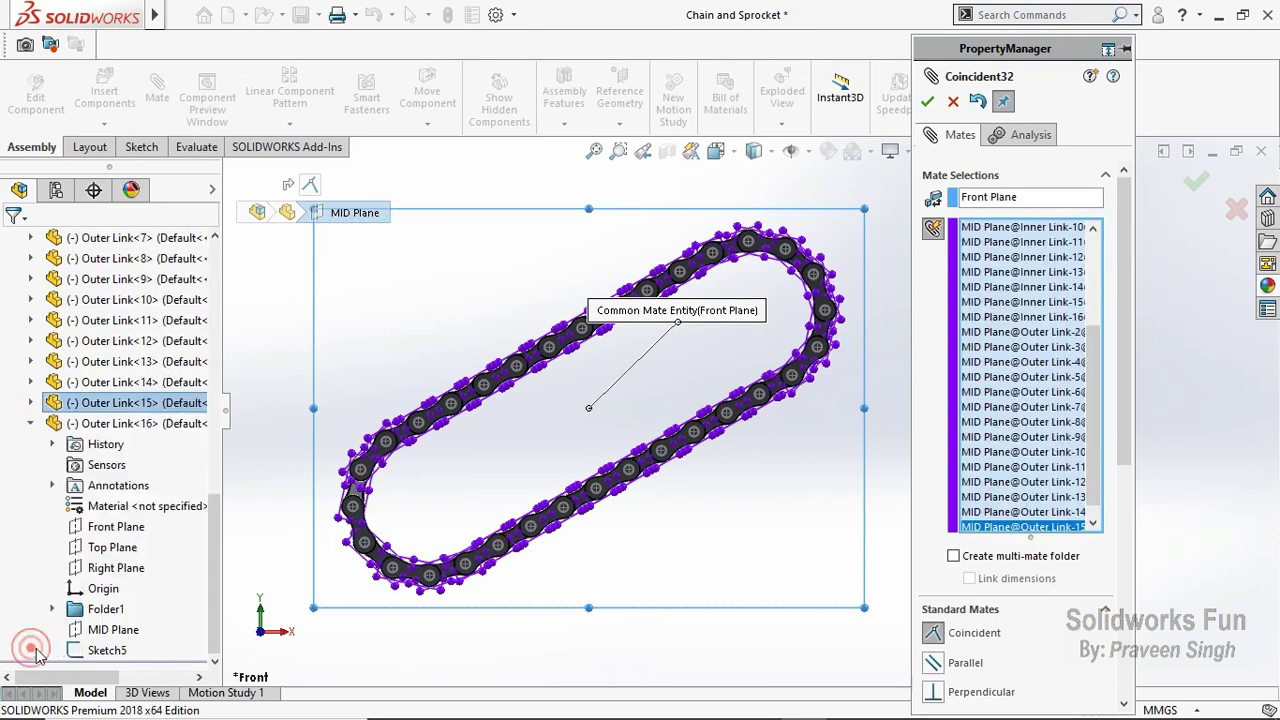
left_click(113, 629)
left_click(30, 423)
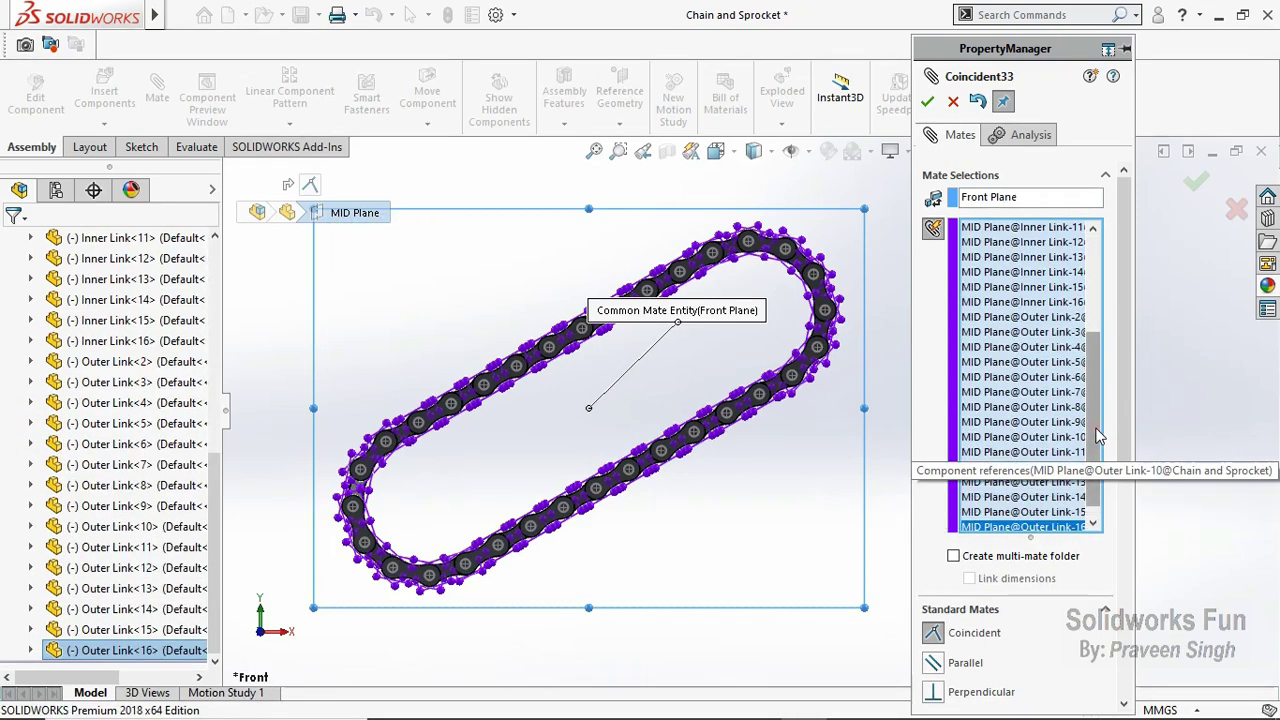
Step: Apply the coincident mate tying all link MID Planes to the Front Plane
scroll(1098, 436, "up", 2)
scroll(1098, 436, "up", 2)
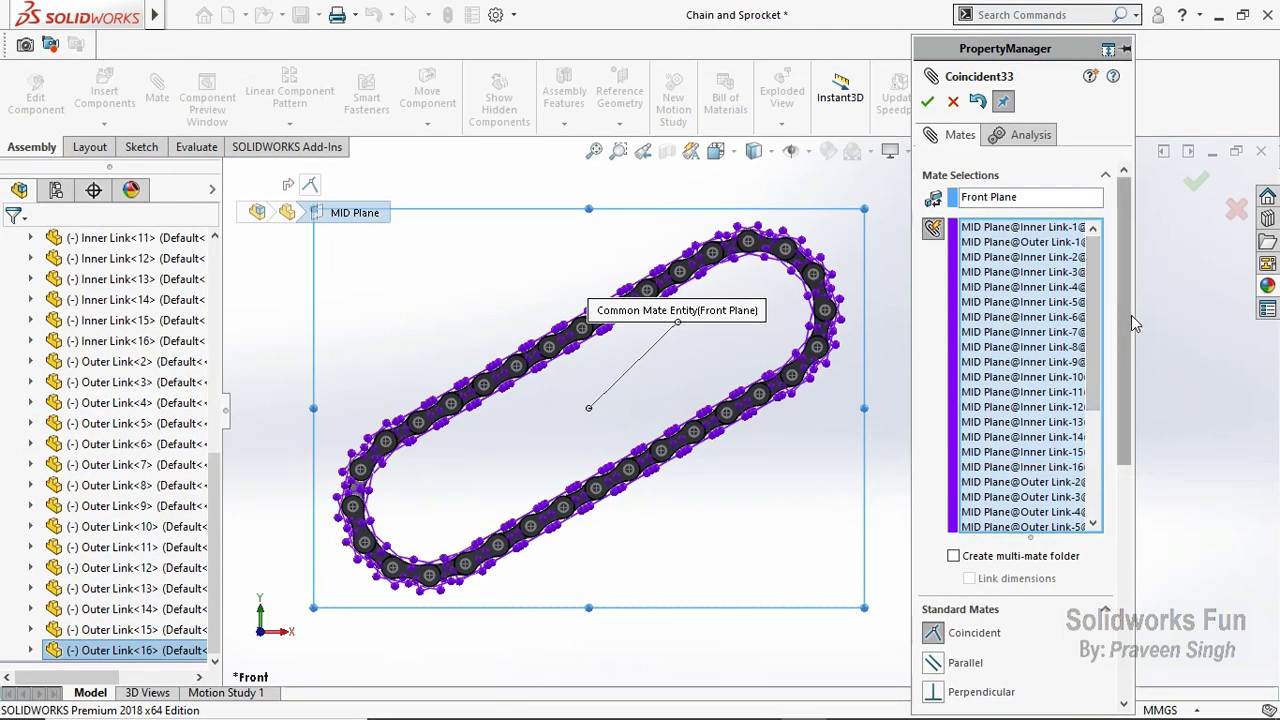
mouse_move(1133, 320)
left_mouse_down()
mouse_move(1148, 540)
mouse_move(1038, 205)
left_mouse_up()
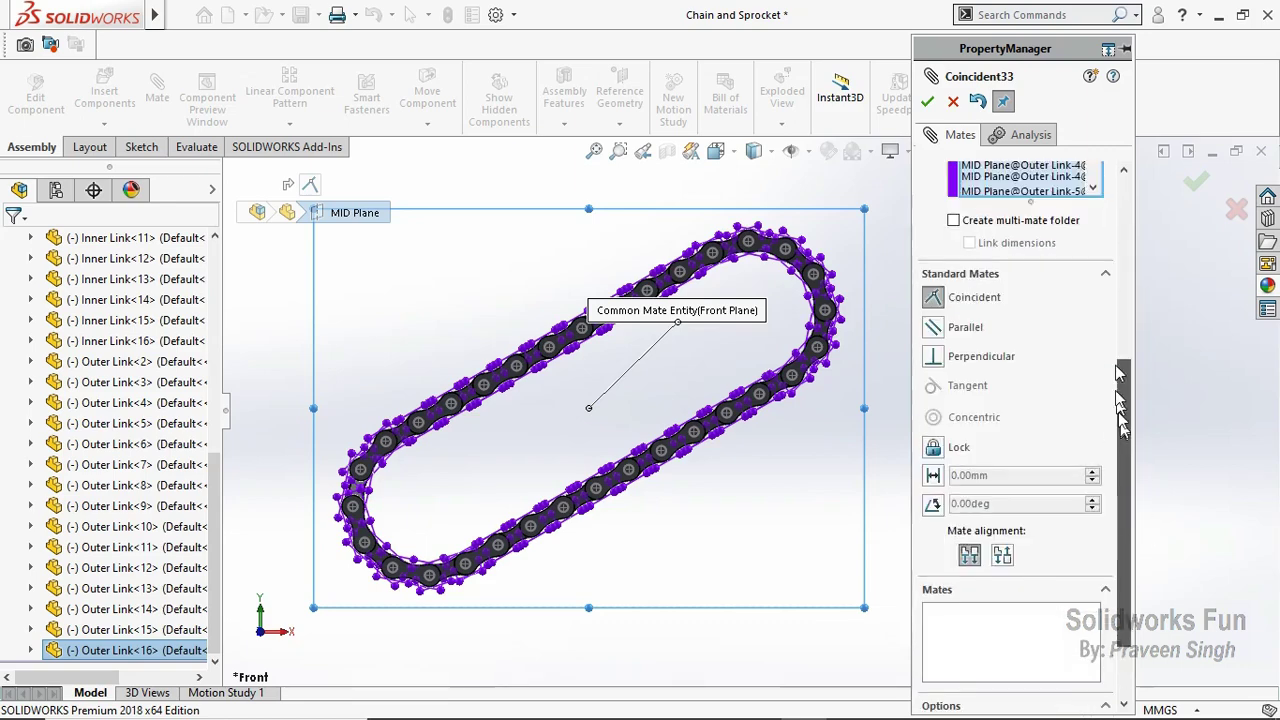
left_click(927, 103)
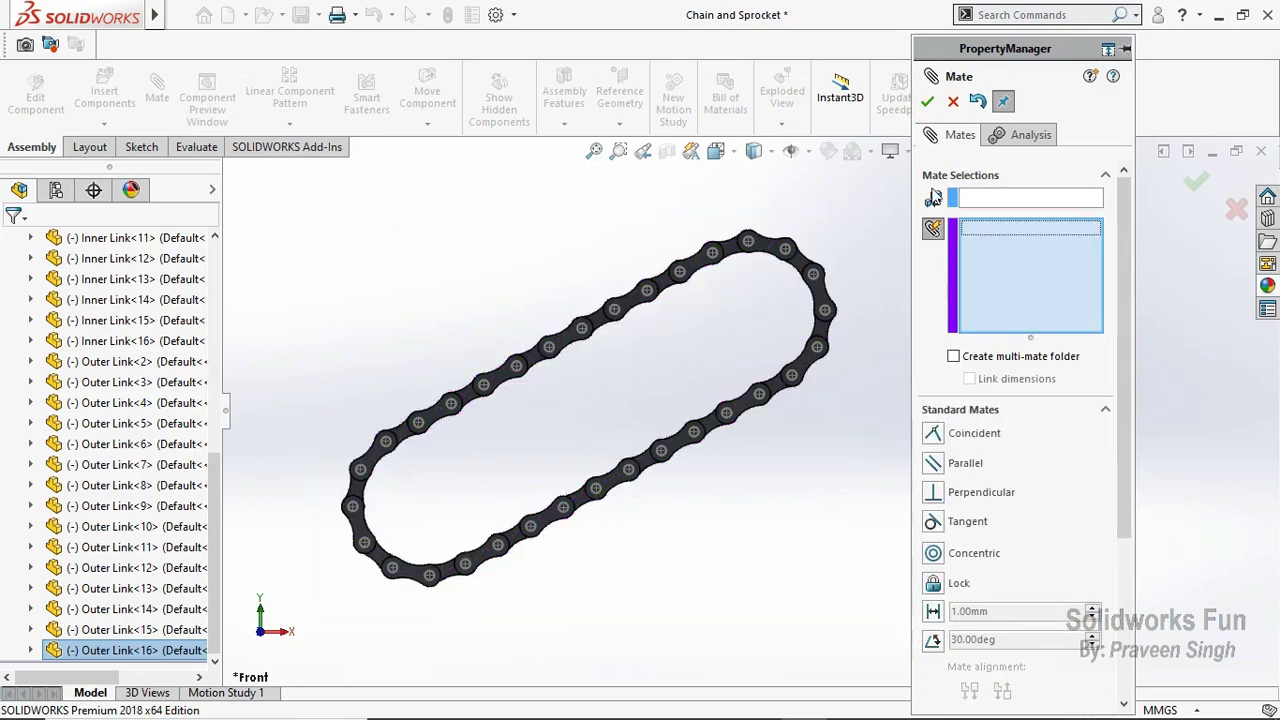
Step: Put mates Coincident2–Coincident33 into a new 'MID Plane Mates' folder and save the assembly
scroll(110, 450, "up", 6)
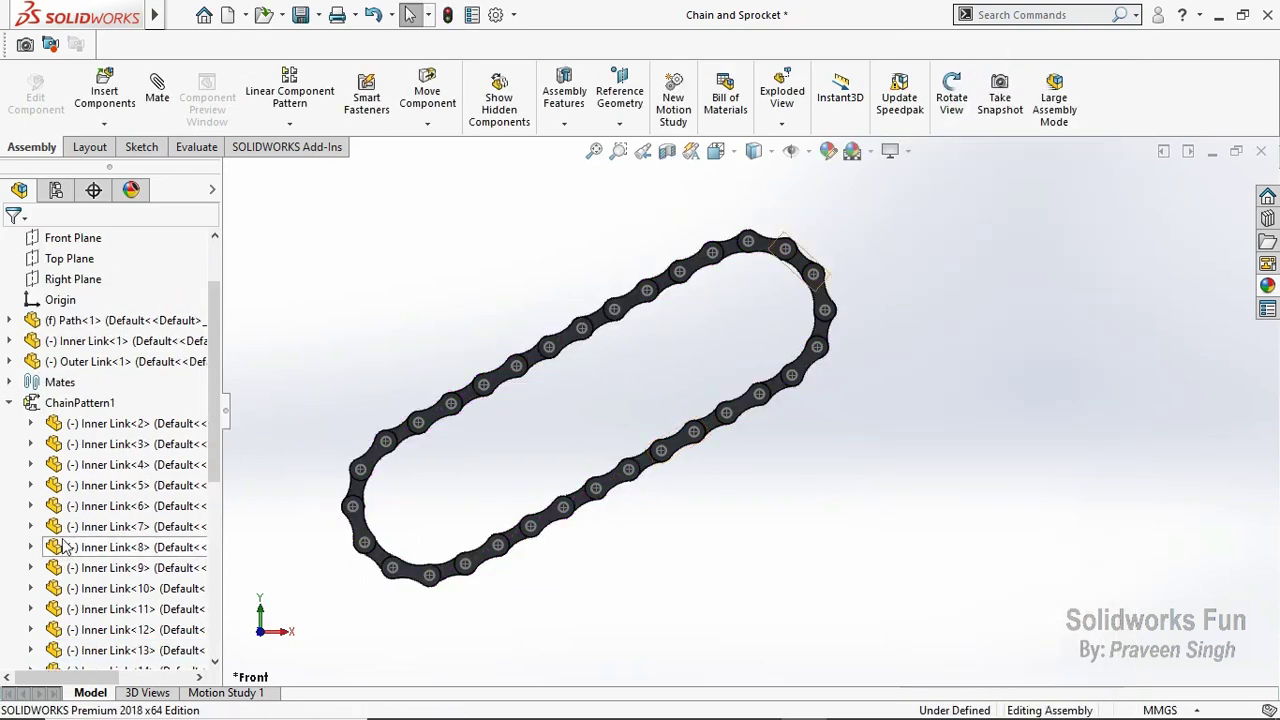
scroll(110, 450, "up", 2)
left_click(9, 485)
left_click(9, 464)
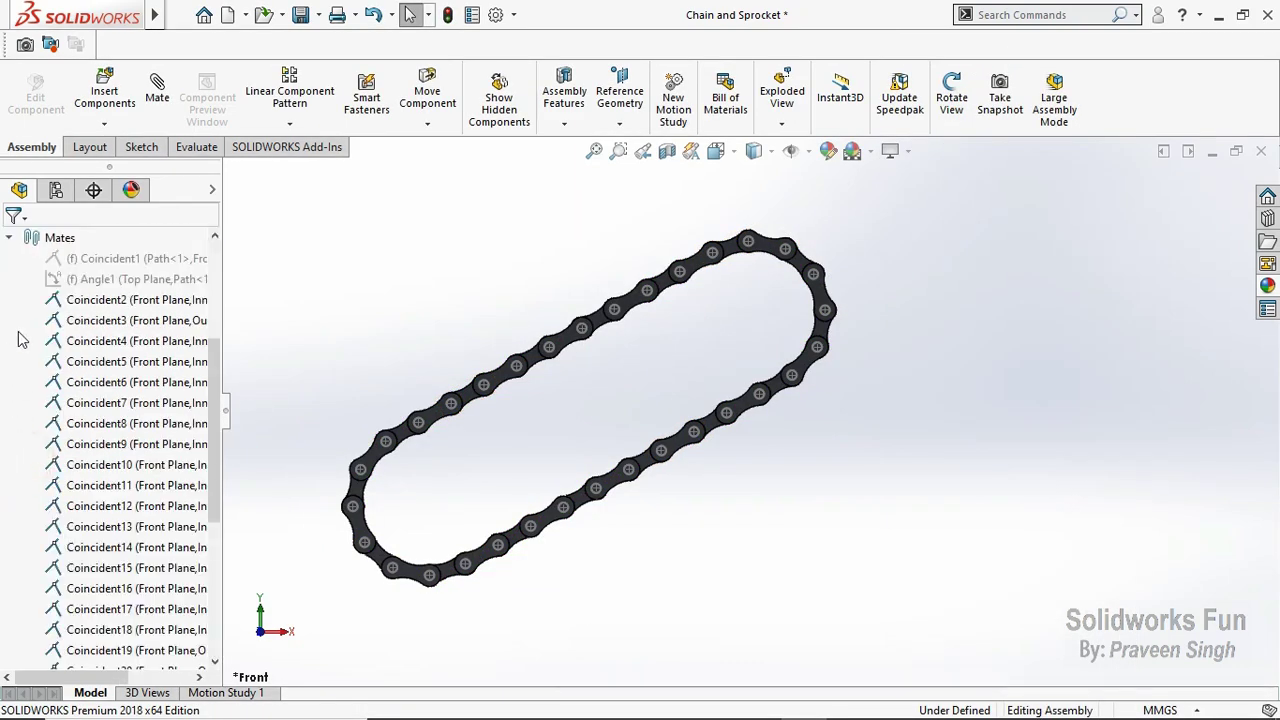
left_click_drag(10, 290, 130, 615)
scroll(15, 415, "down", 4)
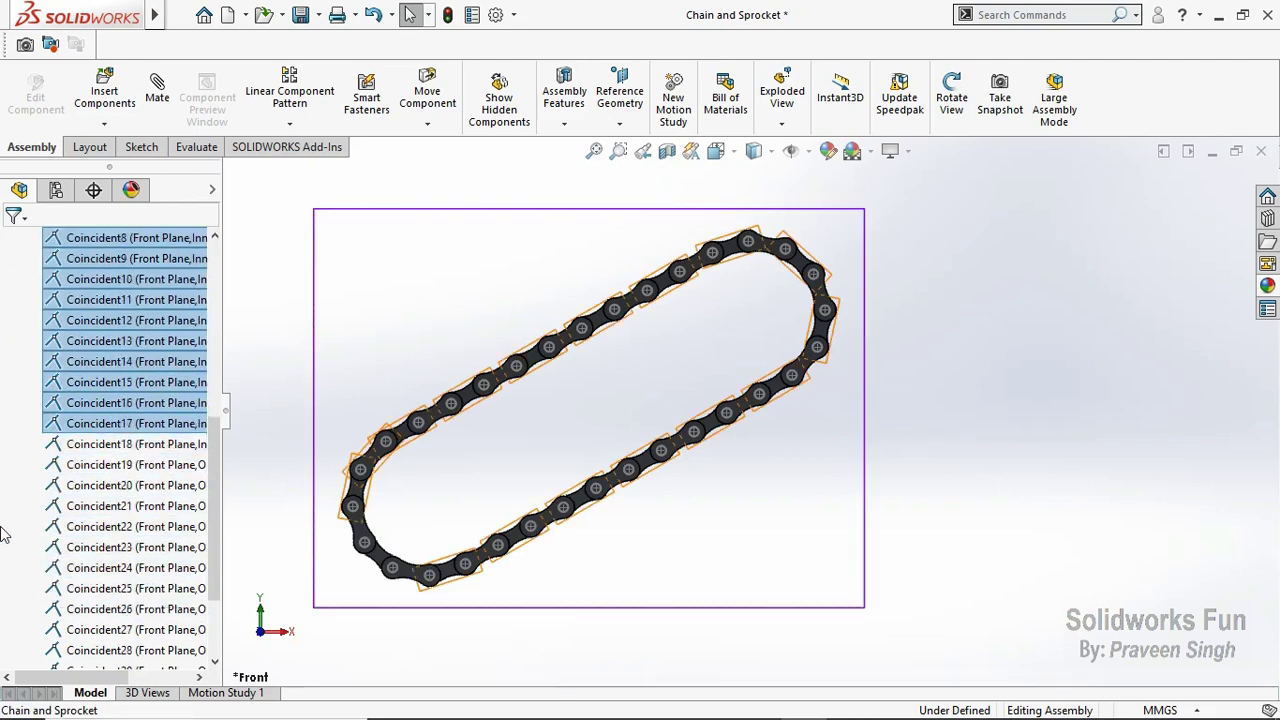
left_click_drag(30, 382, 3, 522)
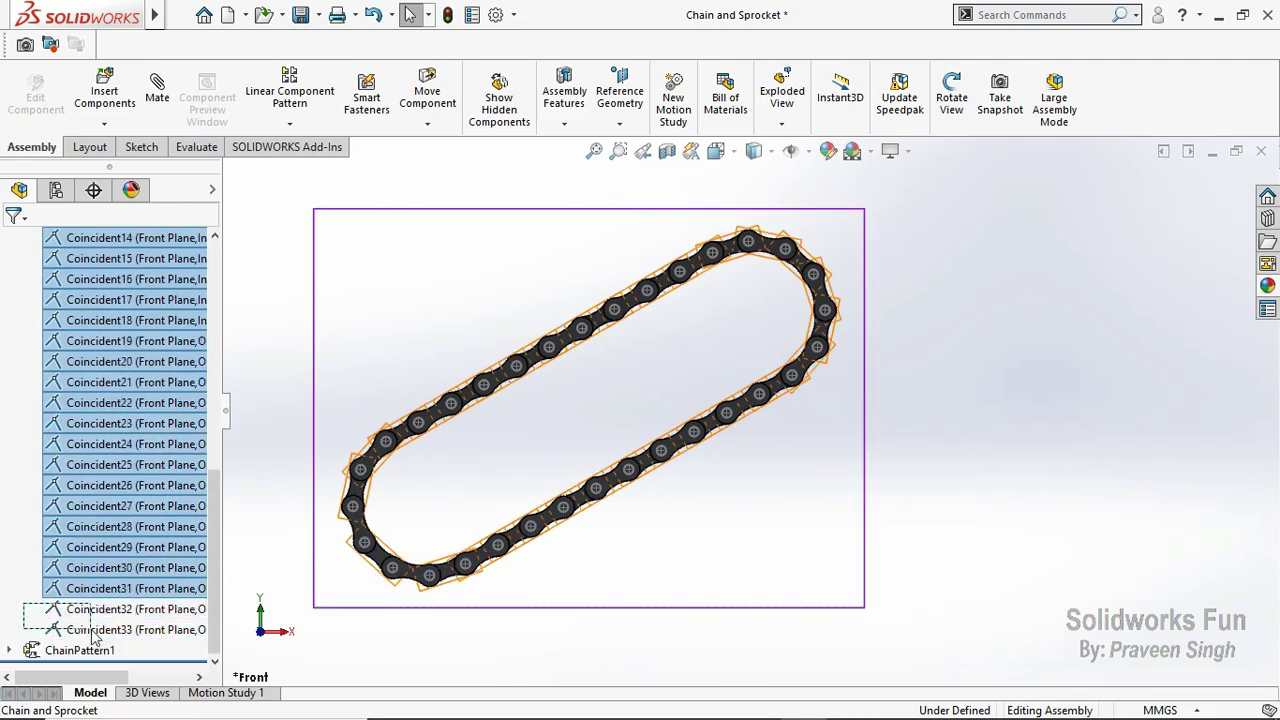
left_click_drag(24, 604, 93, 638)
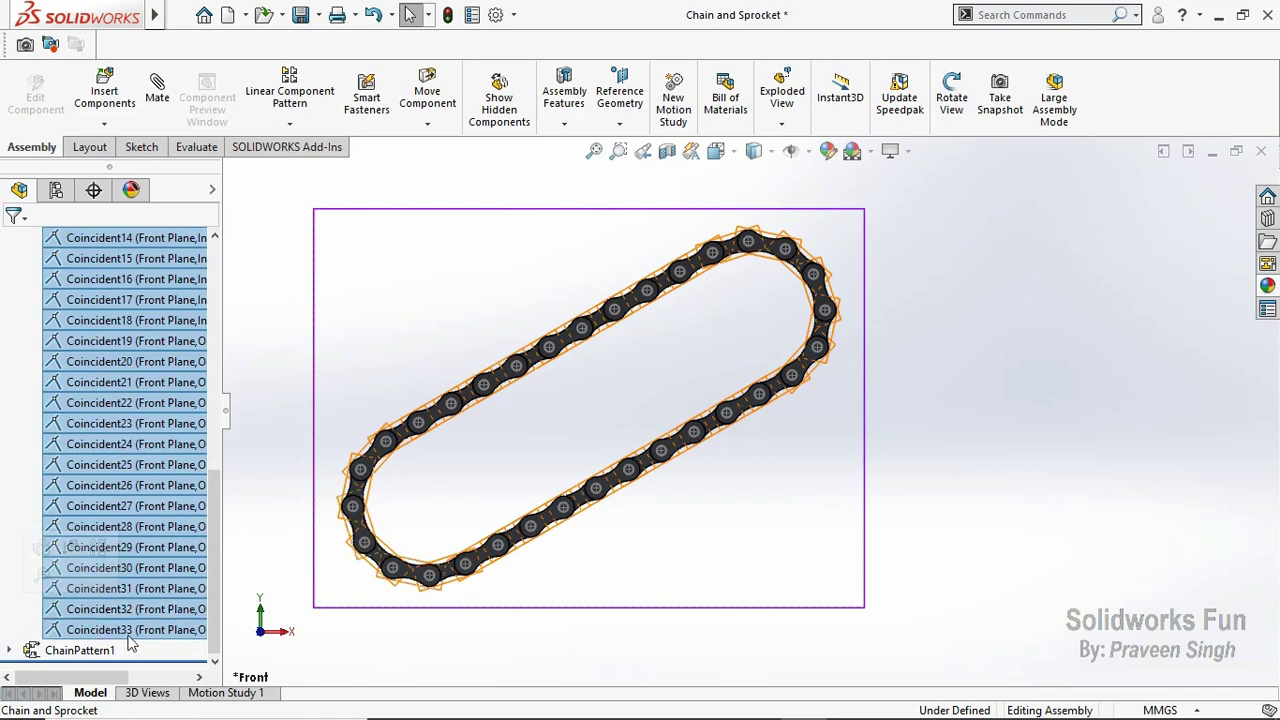
right_click(84, 567)
left_click(240, 496)
type("MID Plane Mates")
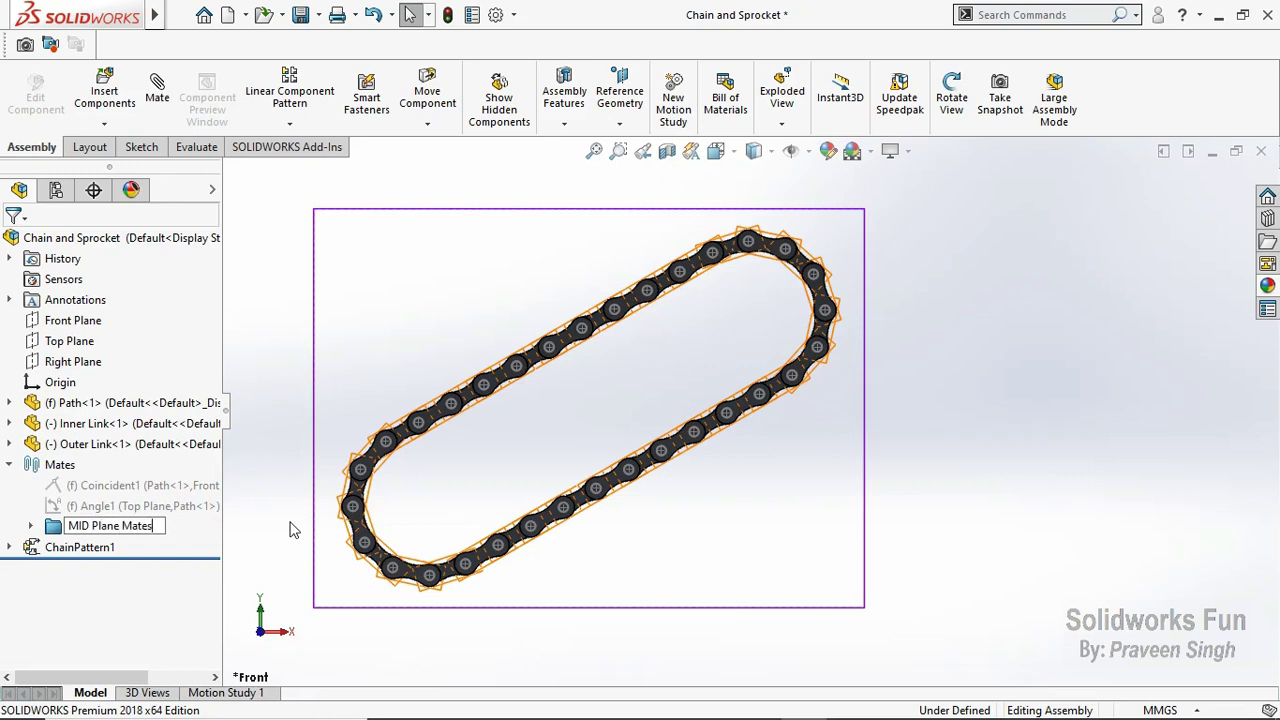
key("Return")
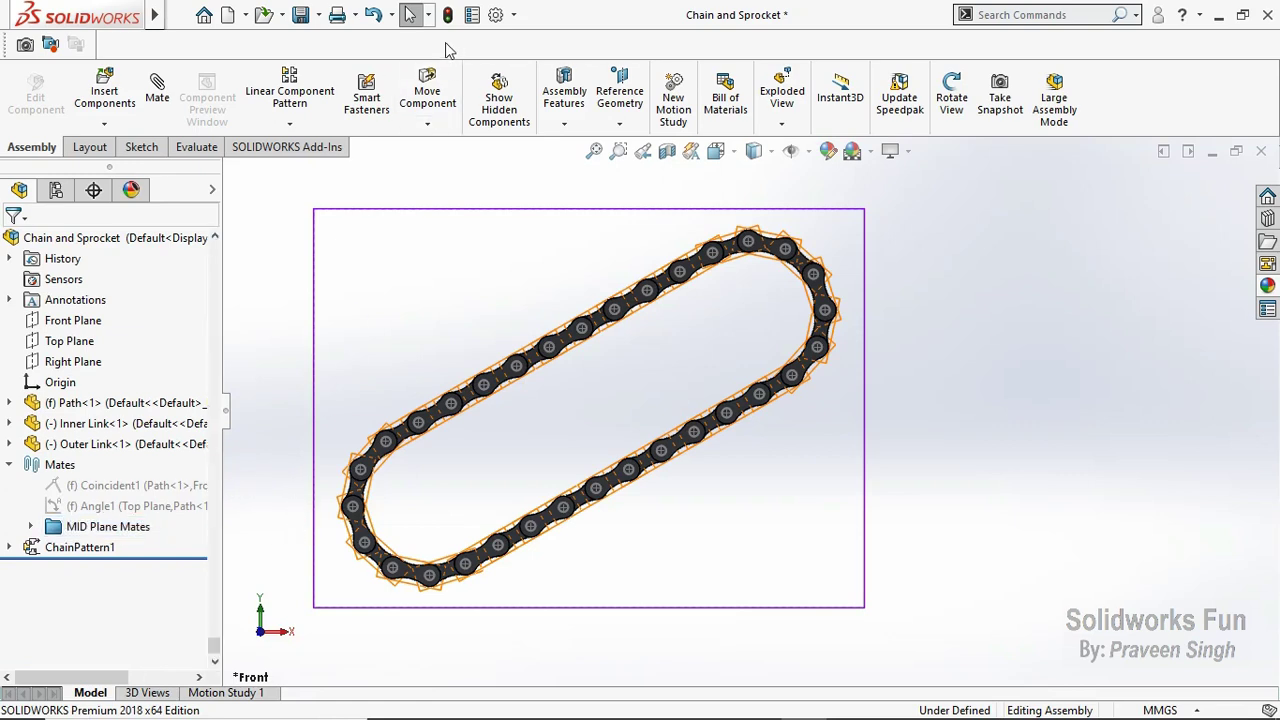
left_click(300, 16)
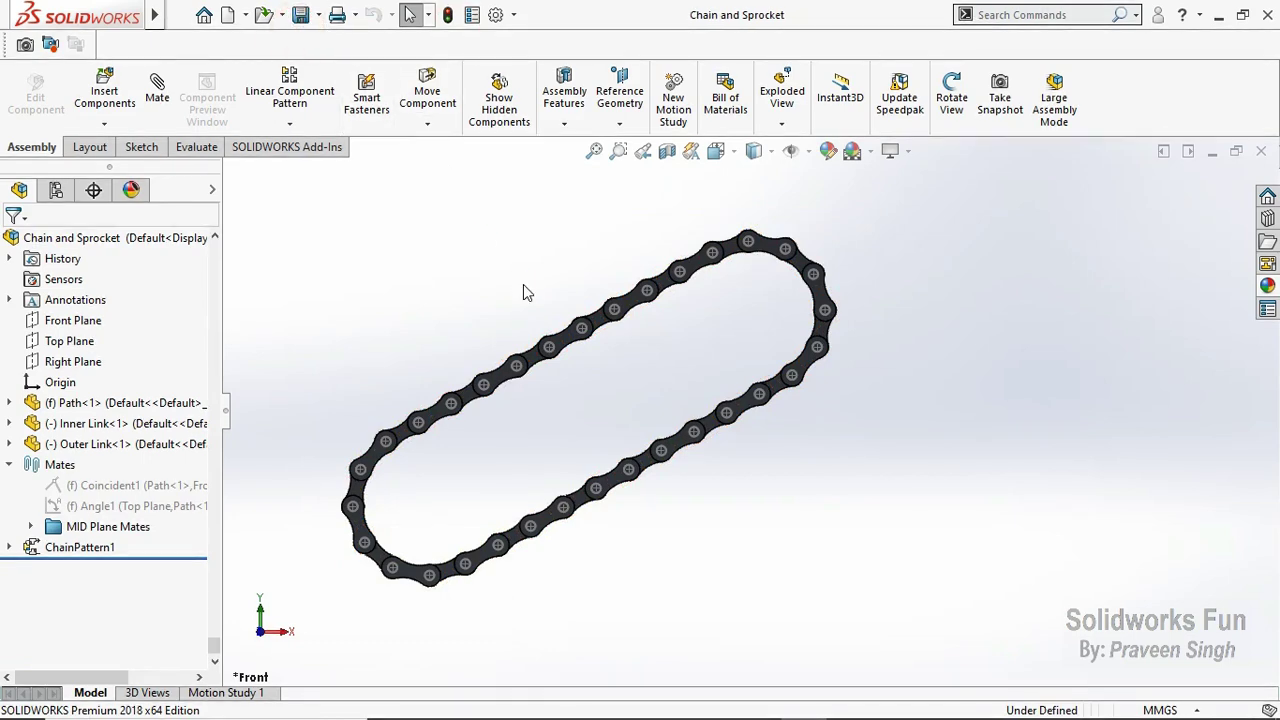
Step: Orbit the chain into a 3D view, zoom in on the links, and start a new mate
left_click(952, 120)
mouse_move(731, 394)
left_mouse_down()
mouse_move(737, 354)
mouse_move(694, 429)
mouse_move(530, 455)
mouse_move(643, 353)
left_mouse_up()
key("Escape")
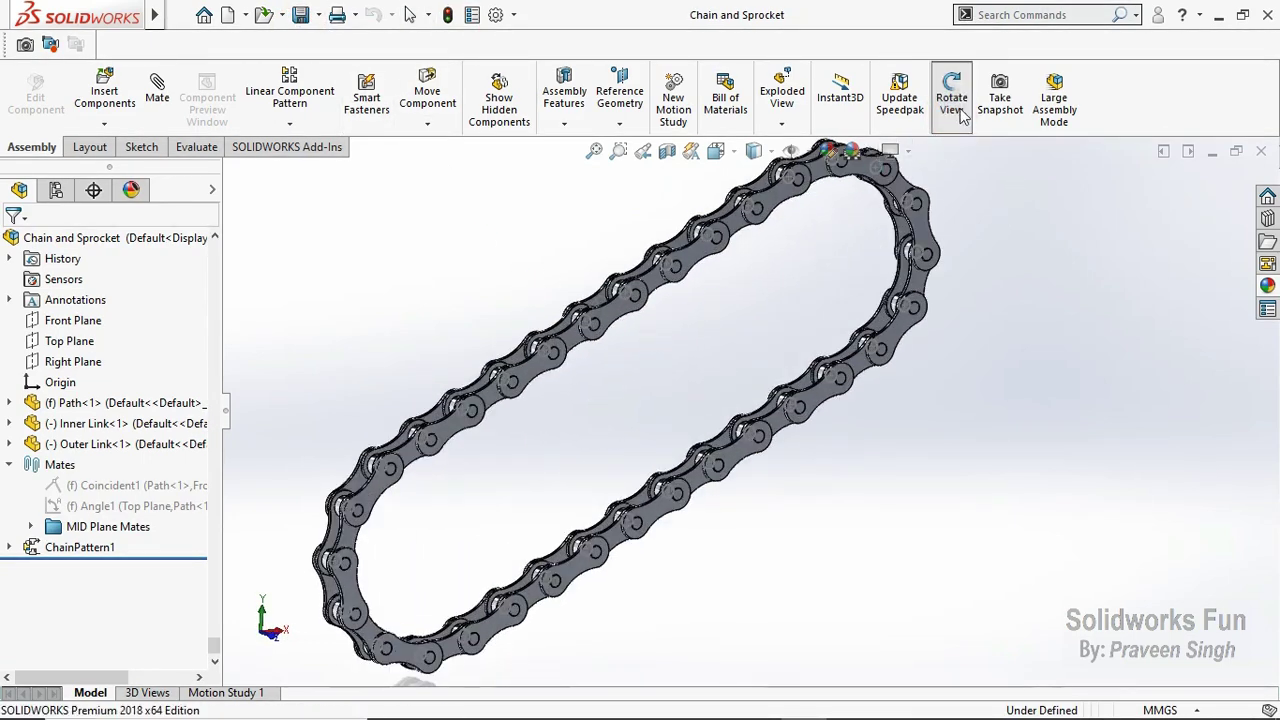
left_click(9, 464)
scroll(465, 455, "down", 2)
scroll(465, 455, "down", 2)
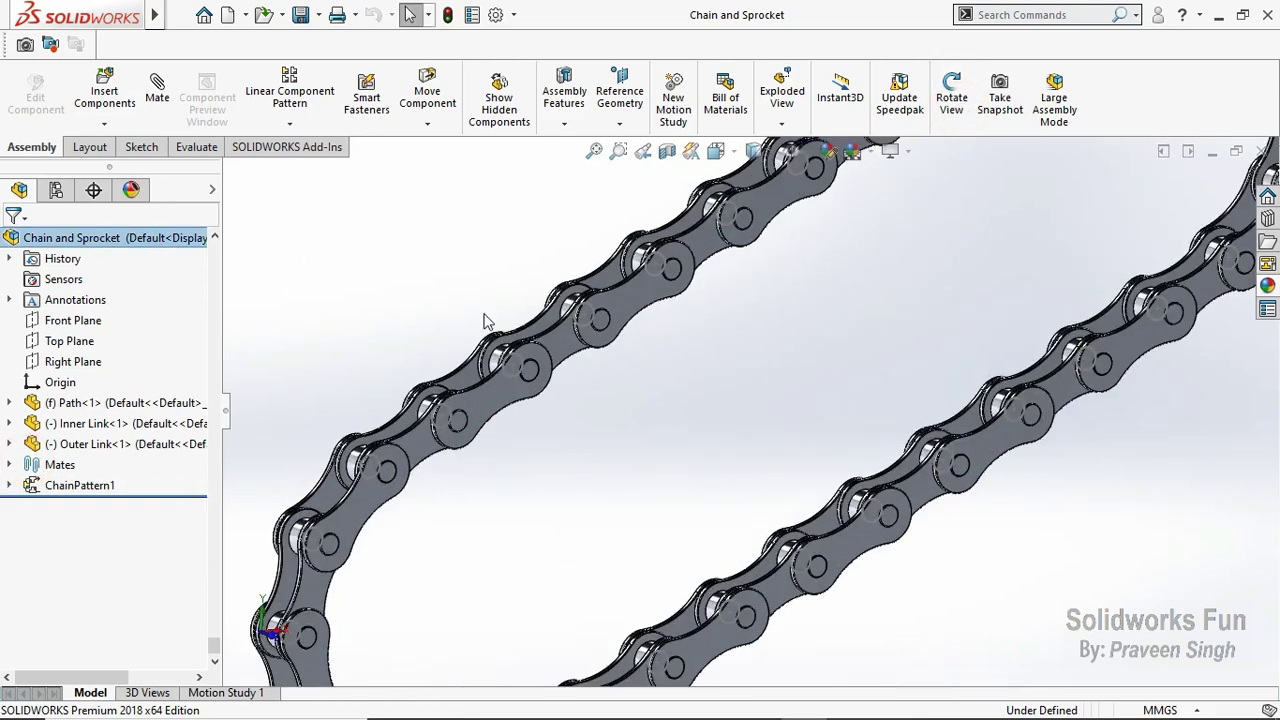
scroll(620, 604, "up", 2)
scroll(669, 603, "up", 2)
scroll(710, 596, "up", 2)
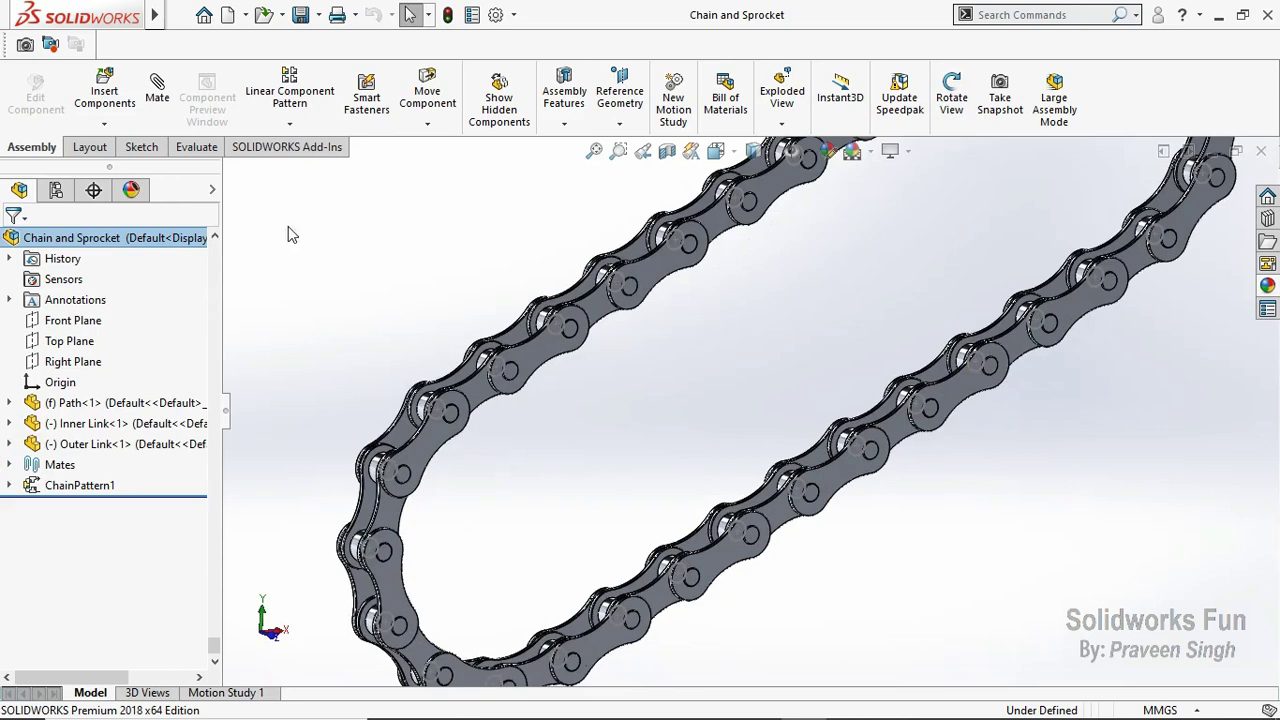
left_click(166, 95)
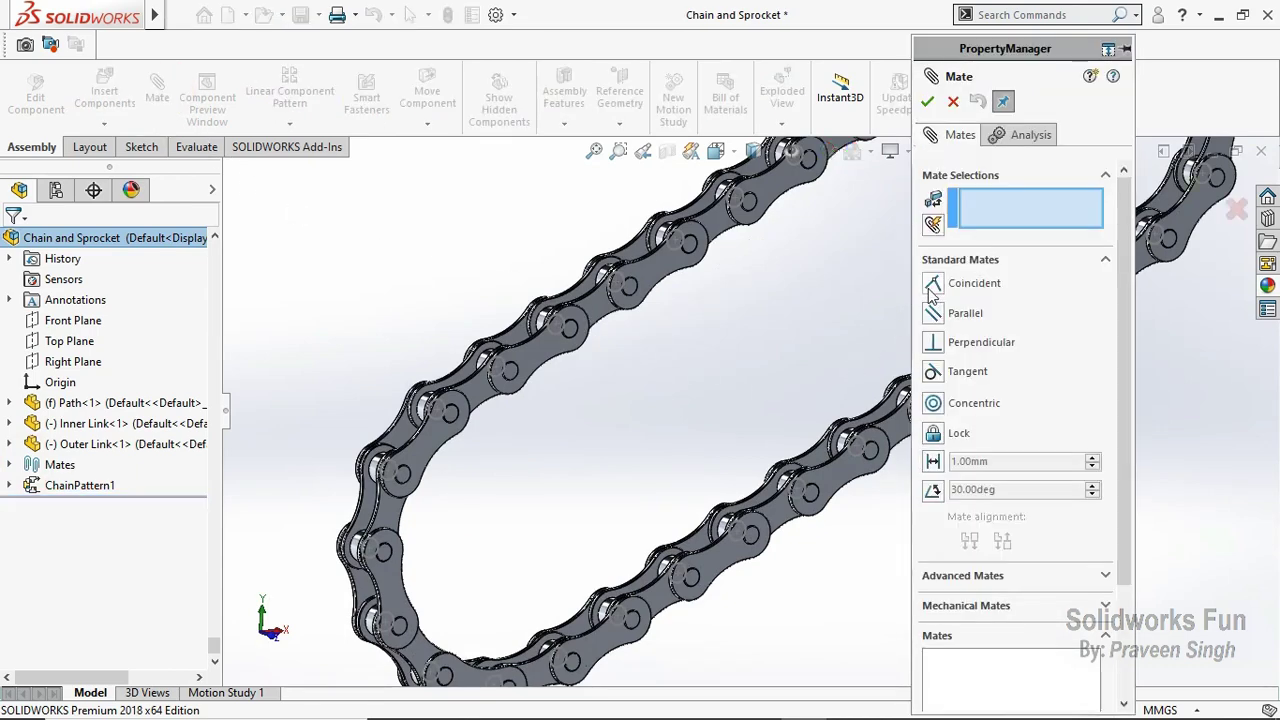
Step: Add three coincident hinge mates joining hole circles of adjacent inner and outer links
left_click(932, 286)
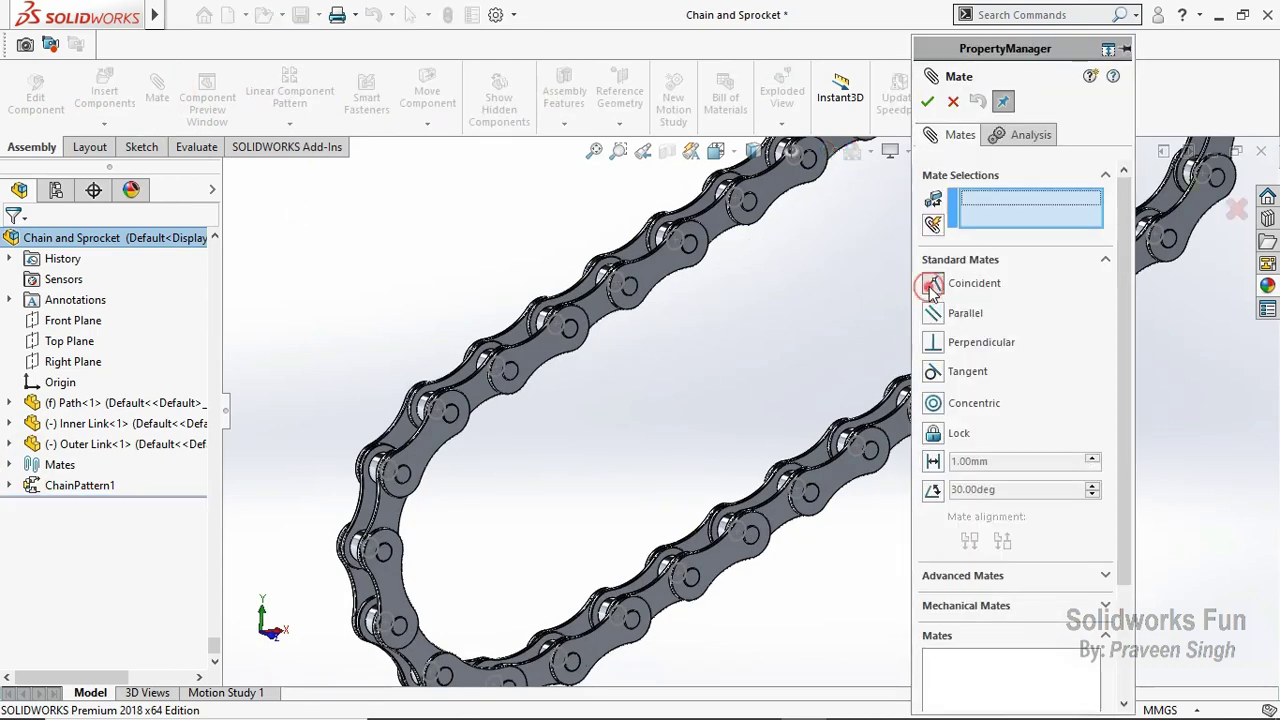
left_click(500, 383)
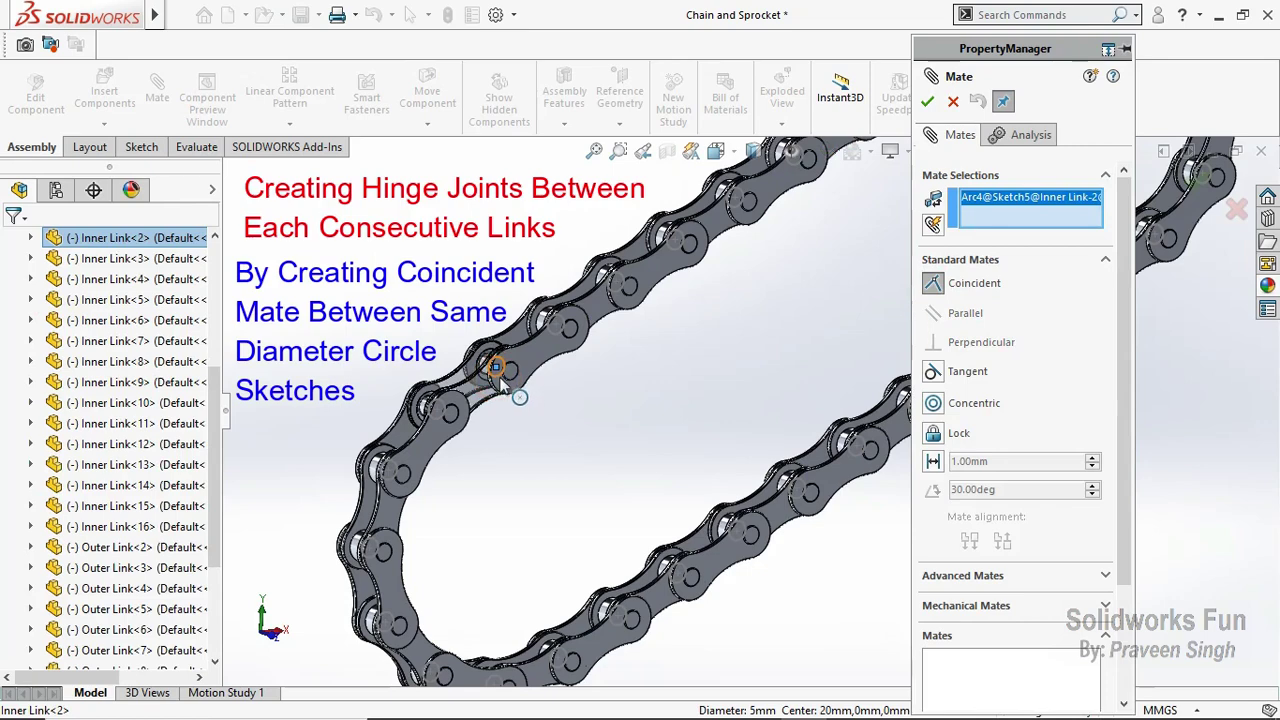
left_click(500, 381)
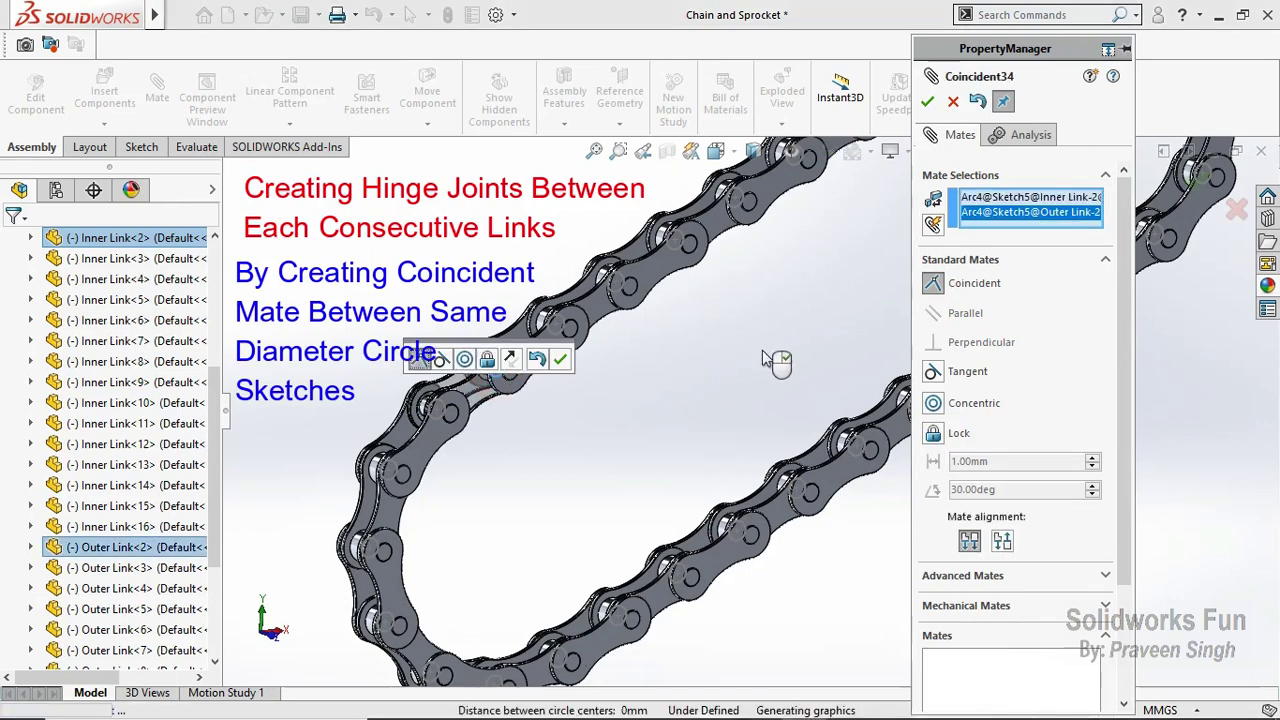
left_click(563, 358)
left_click(440, 421)
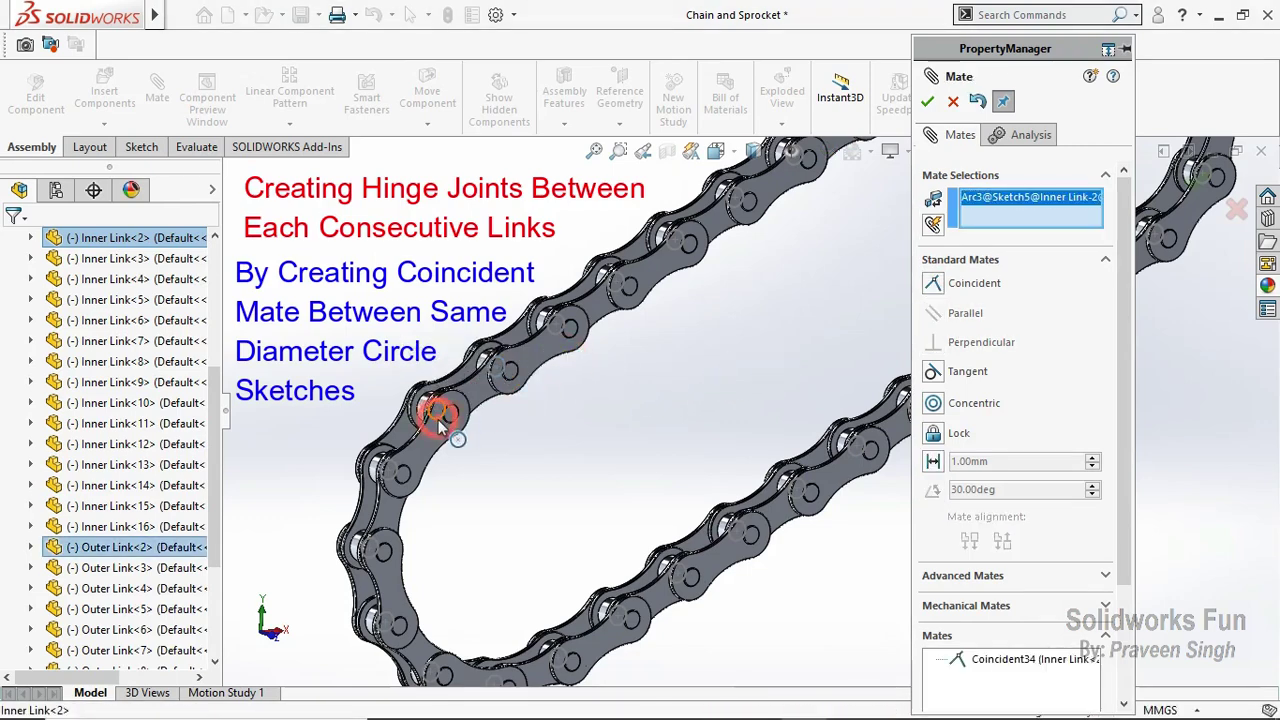
left_click(437, 419)
left_click(415, 453)
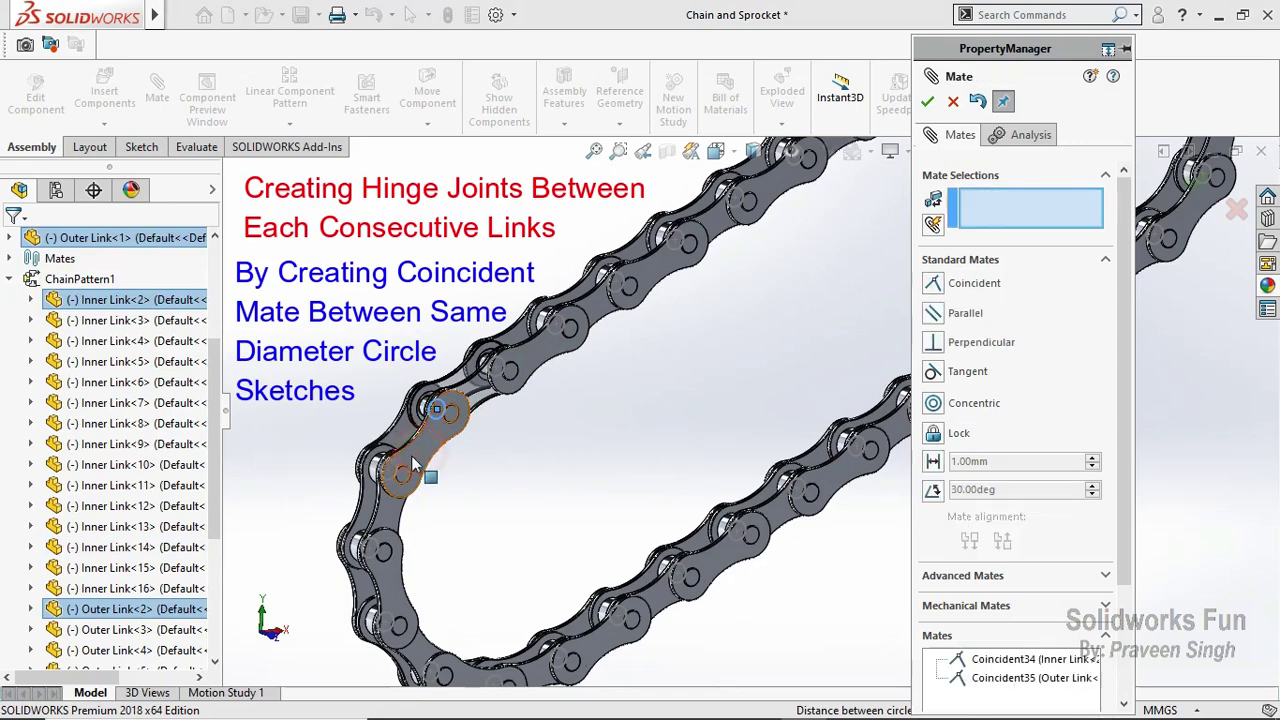
left_click(392, 468)
left_click(396, 470)
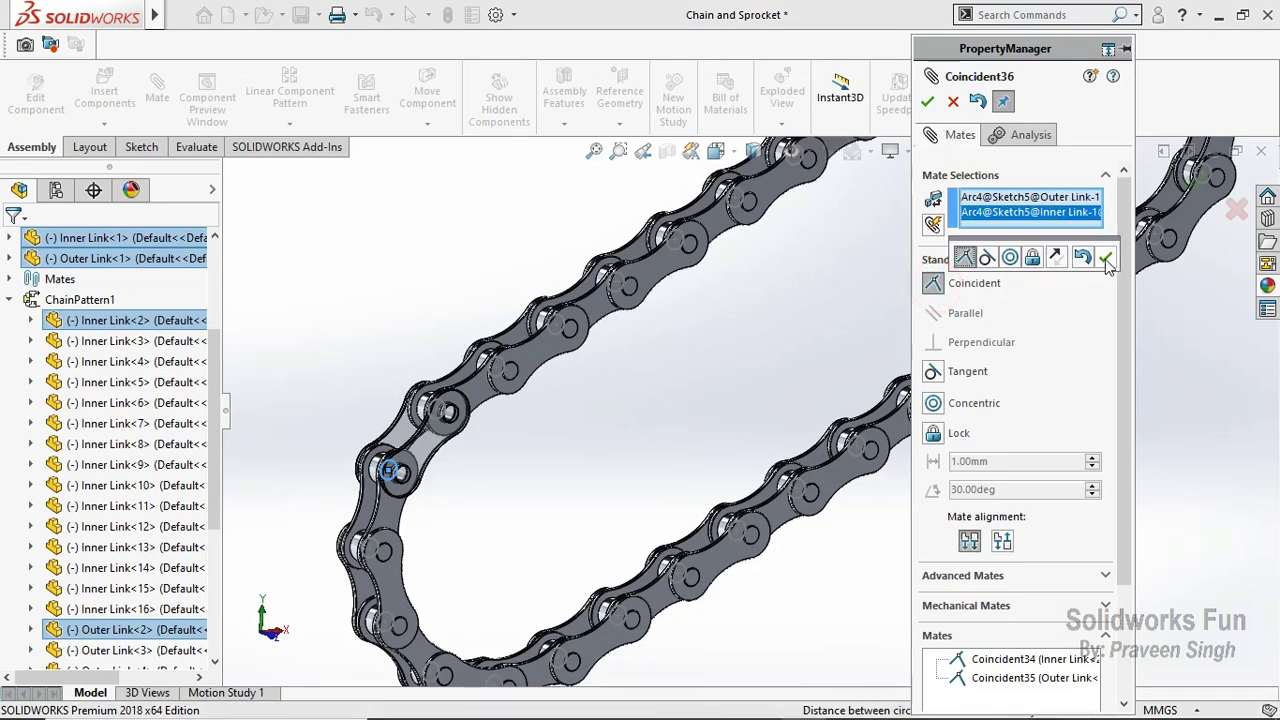
left_click(1106, 259)
Step: Try a loop-closing coincident mate, cancel it when it fails, and close the Mate editor
left_click(378, 550)
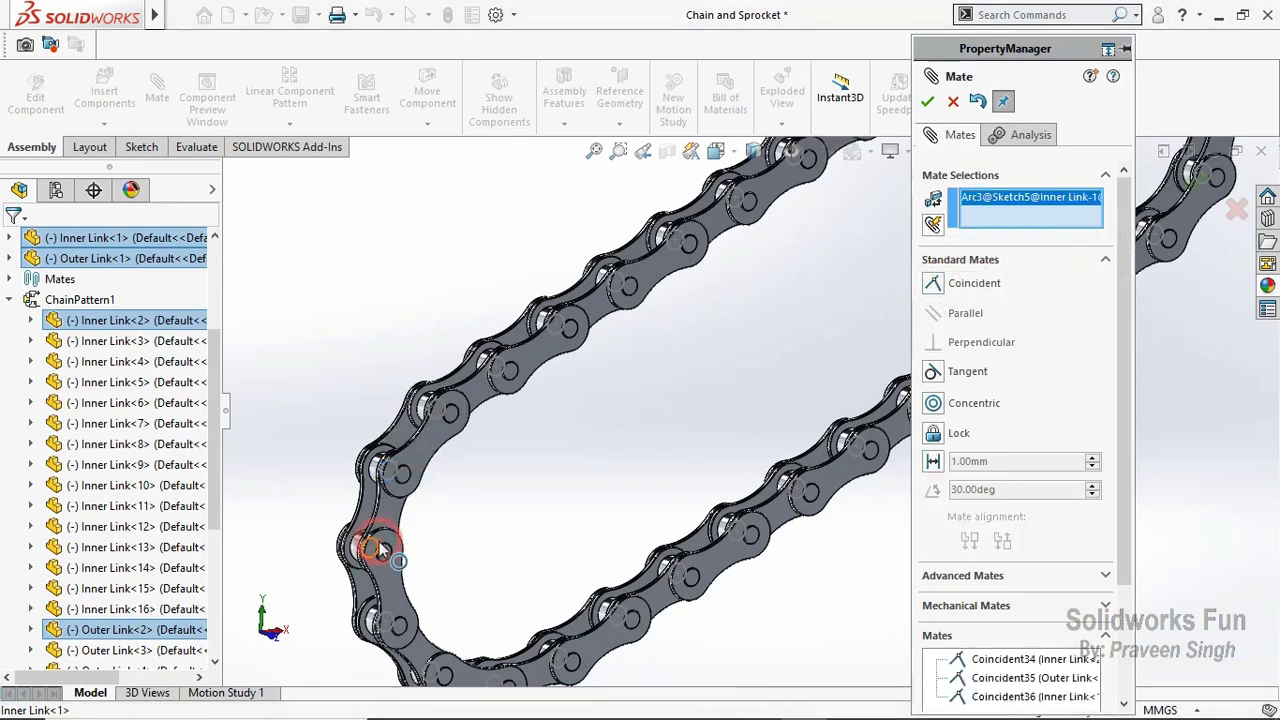
left_click(375, 537)
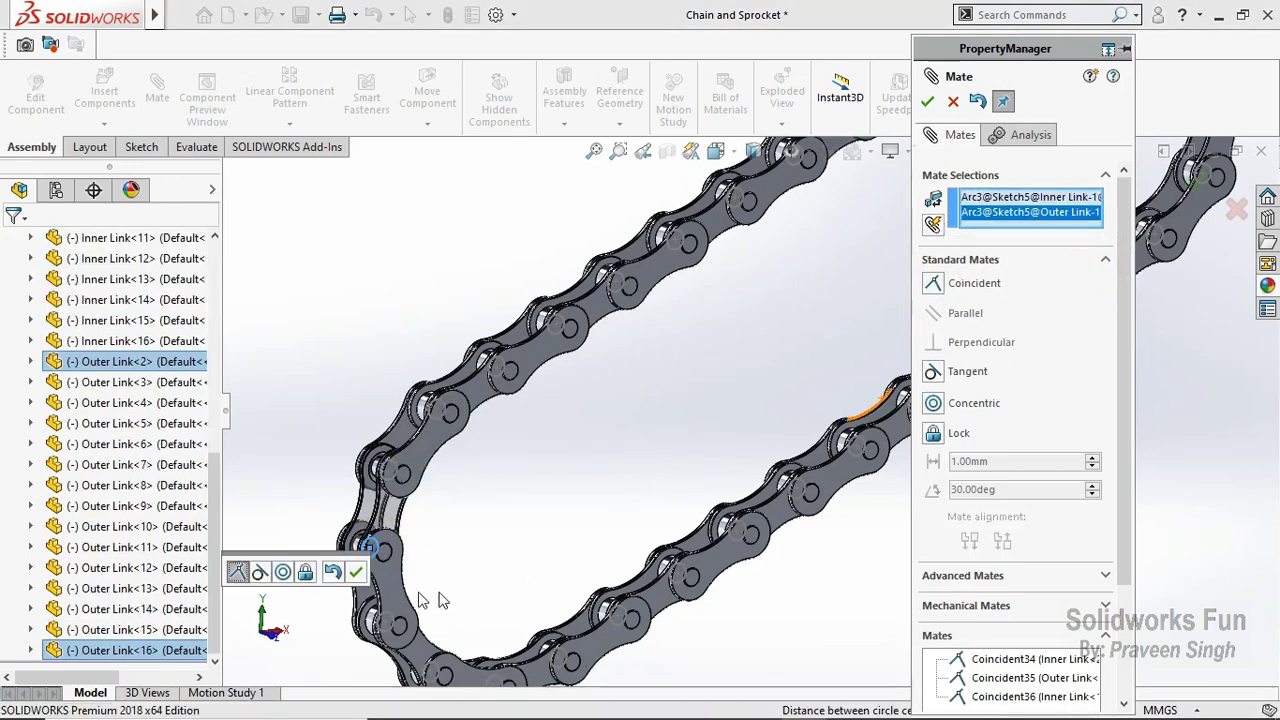
left_click(932, 285)
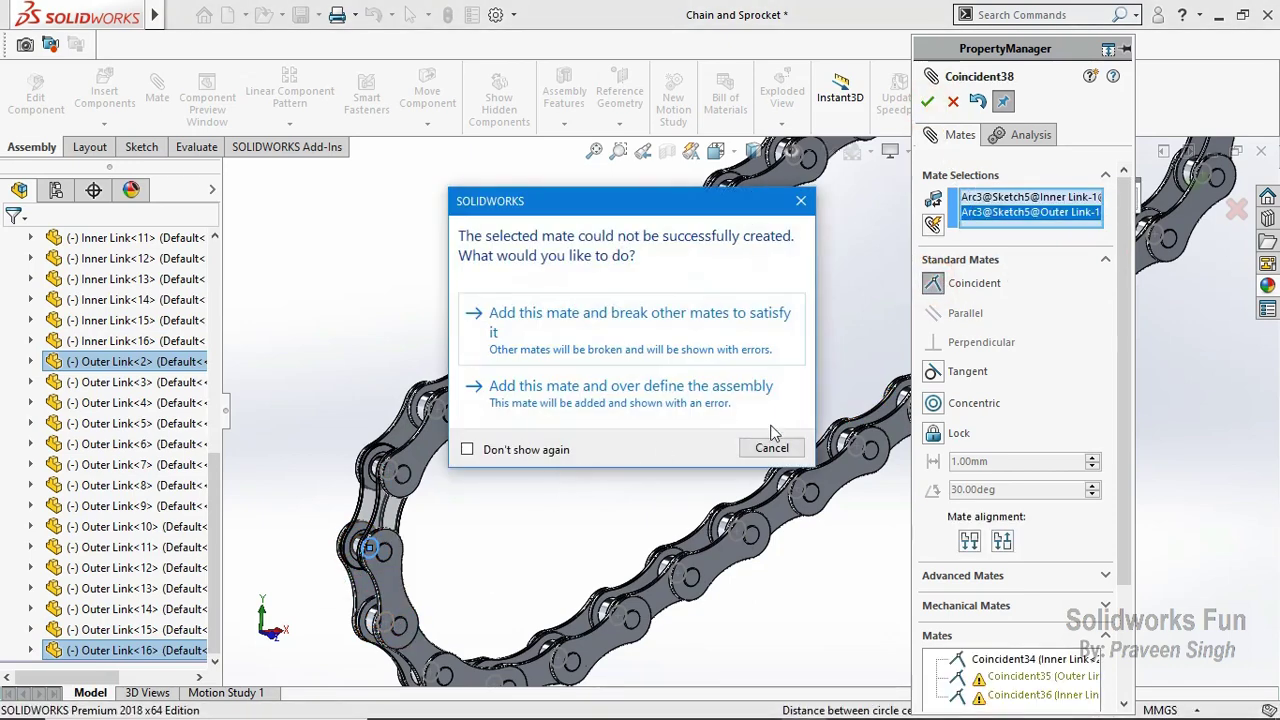
left_click(801, 202)
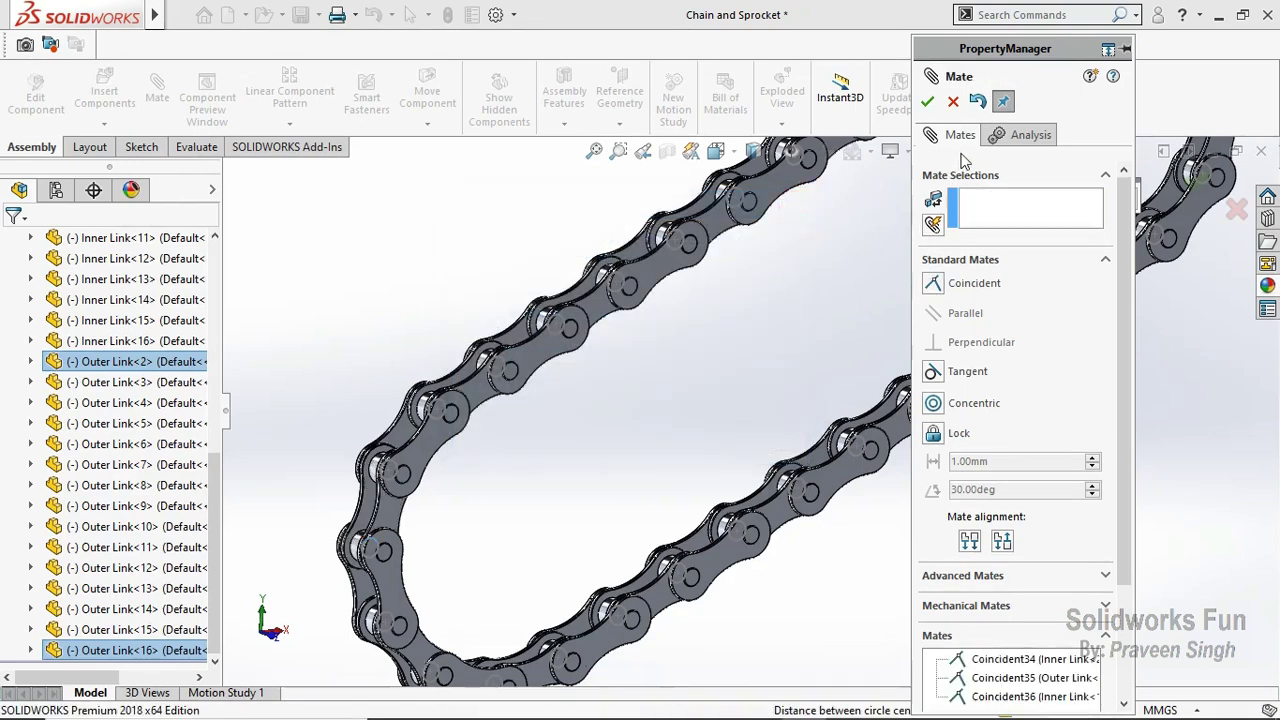
left_click(955, 103)
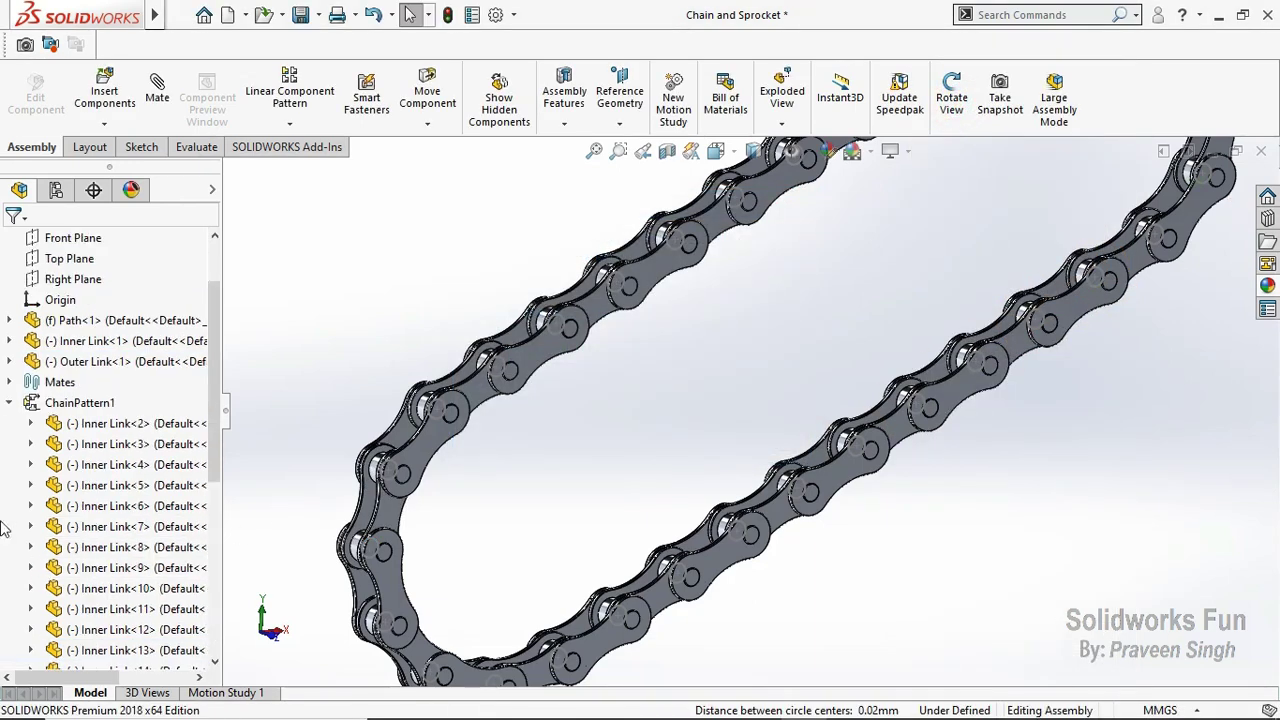
Step: Pin Inner Link 3 to its adjoining outer link with a coincident hinge mate
left_click(12, 403)
left_click(10, 464)
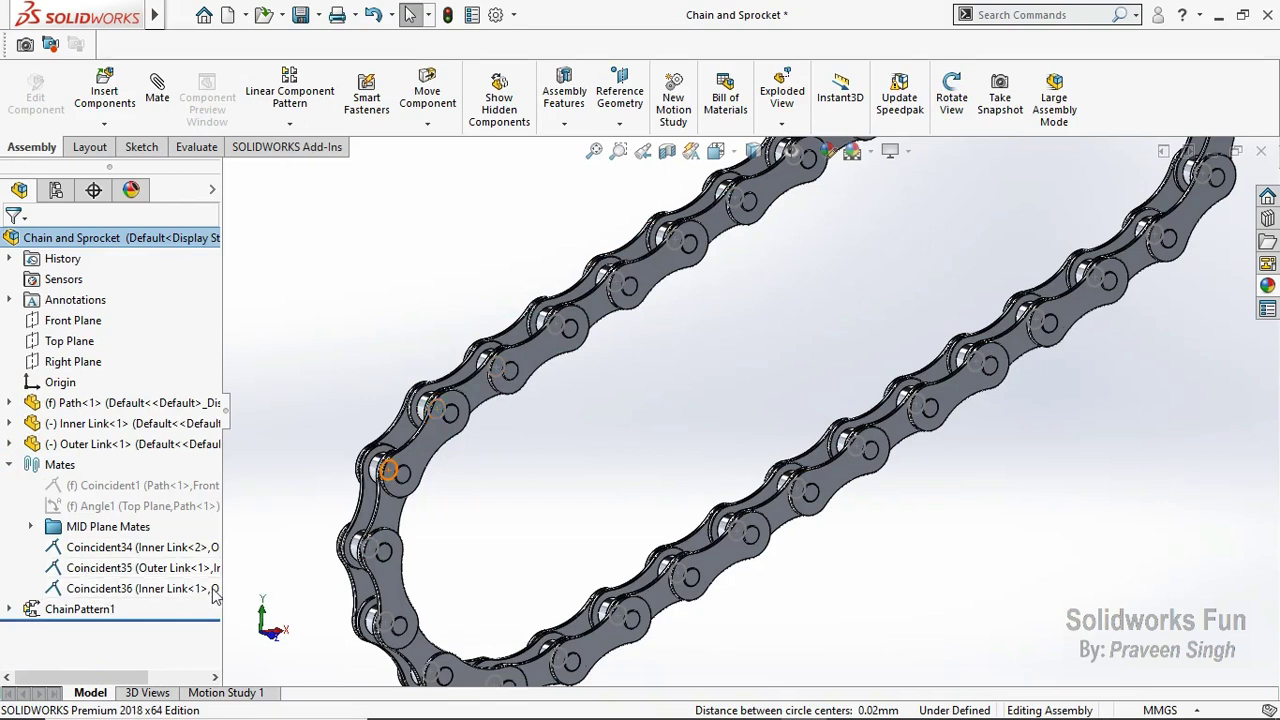
left_click(166, 118)
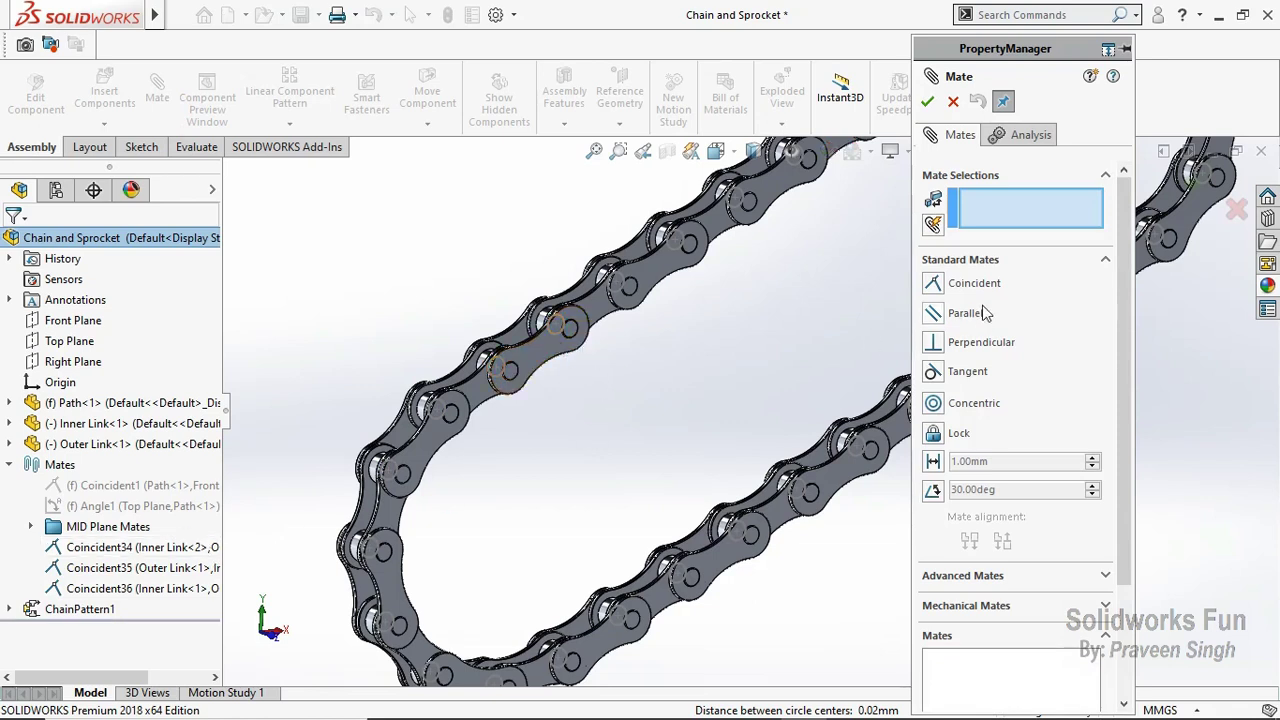
left_click(931, 285)
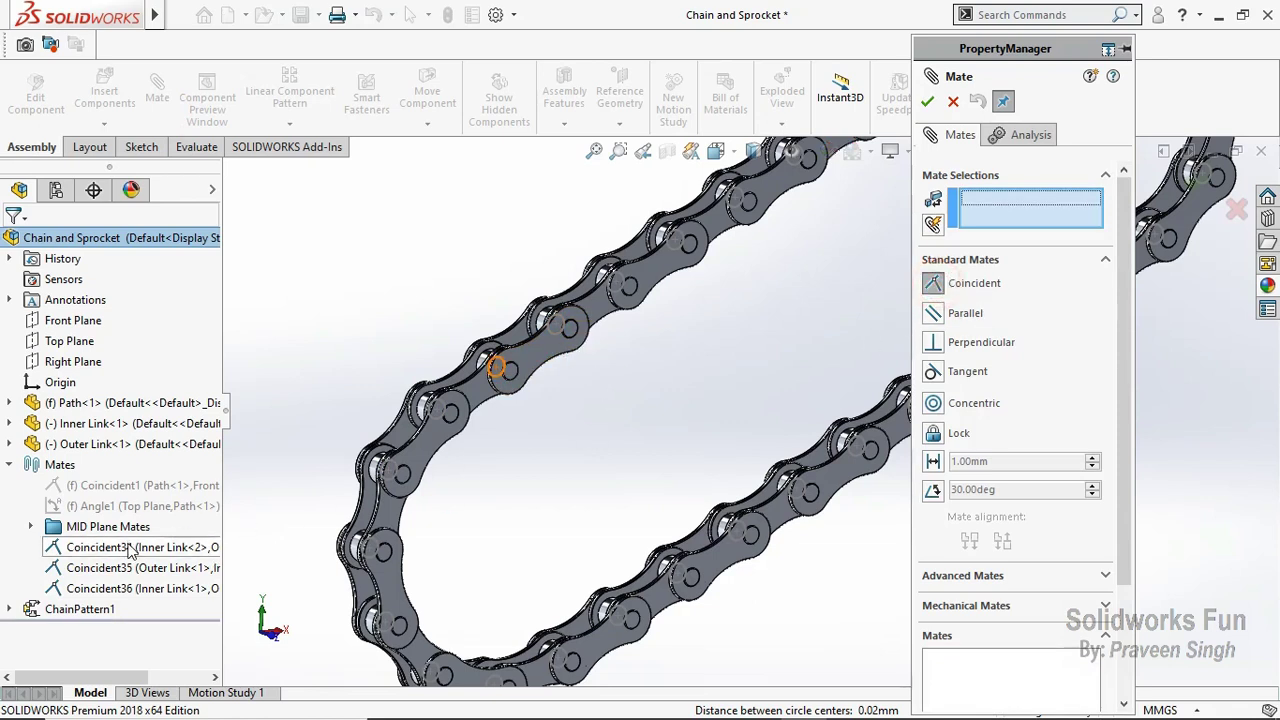
left_click(558, 335)
left_click(554, 337)
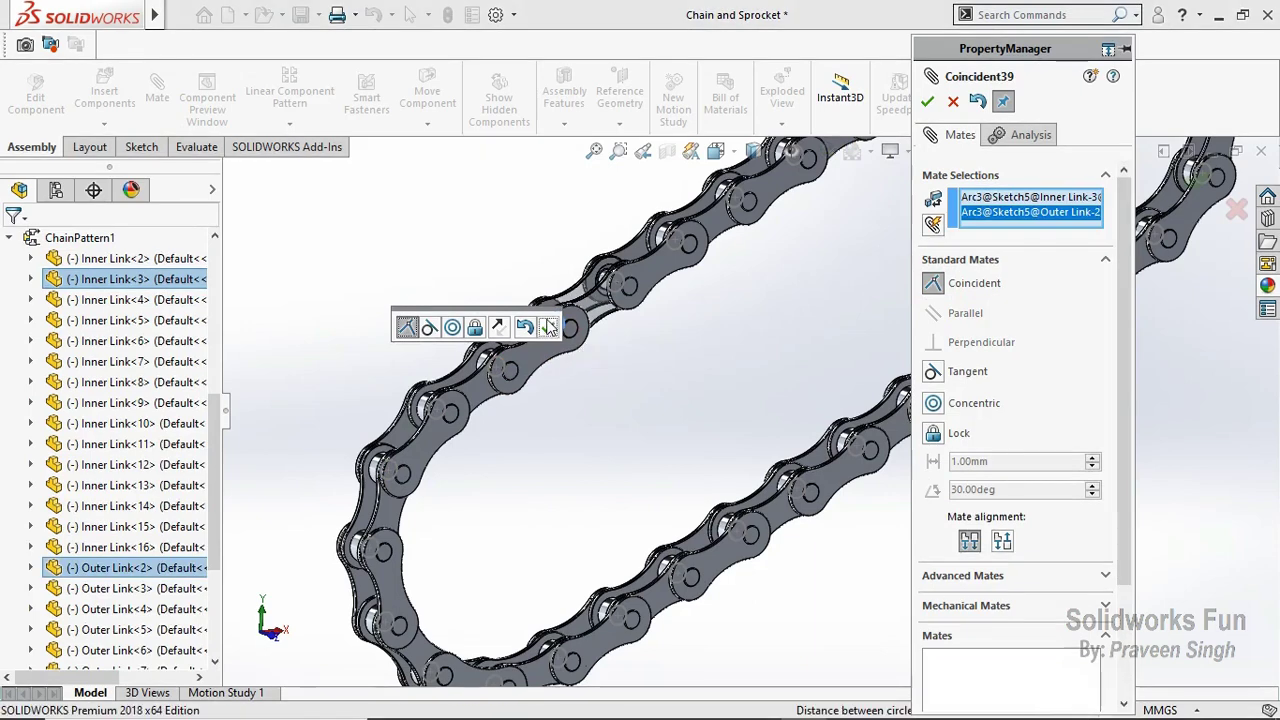
left_click(549, 327)
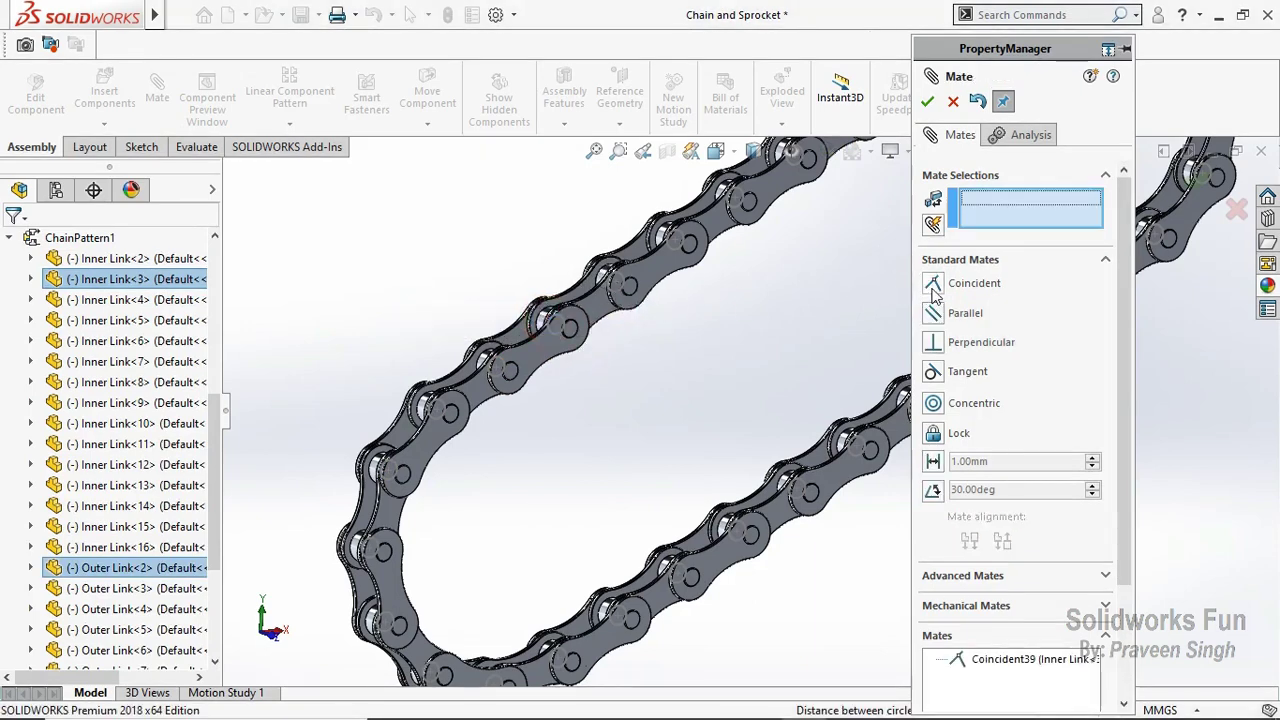
left_click(927, 102)
Step: Mate Inner Link 3 to Outer Link 3, then pin the next two link pairs at their hinge arcs
left_click(300, 14)
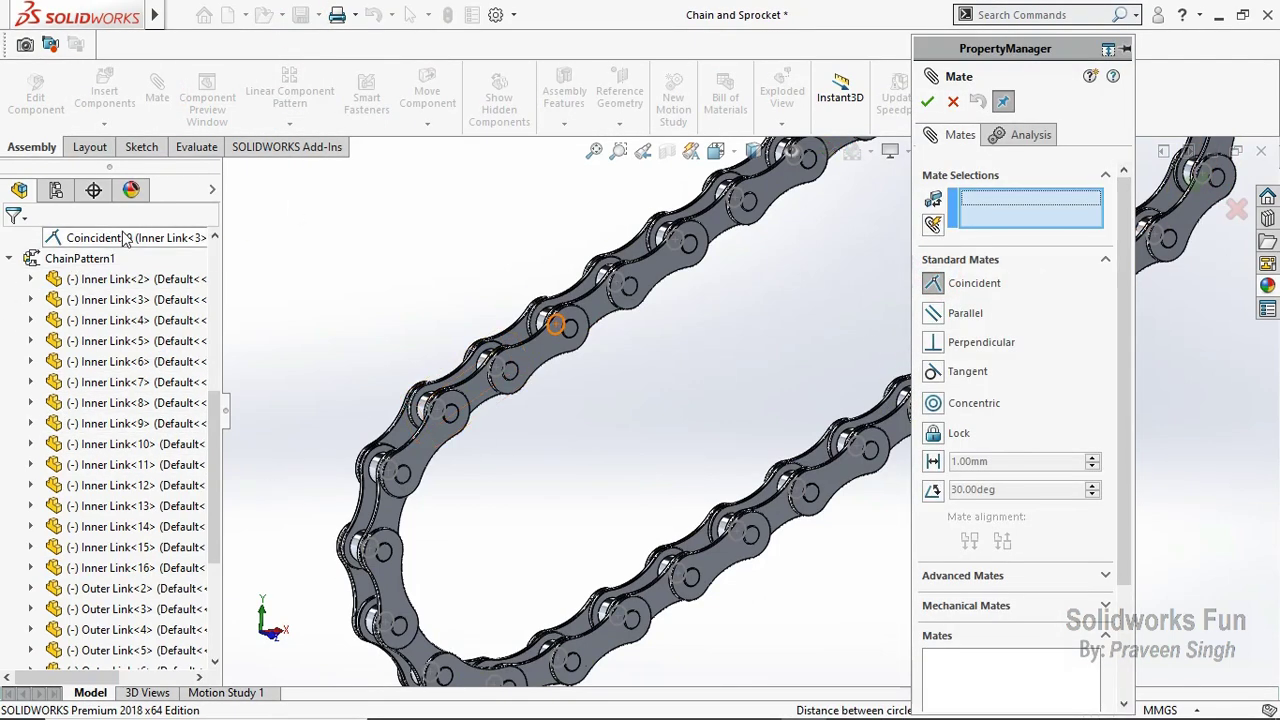
left_click(615, 298)
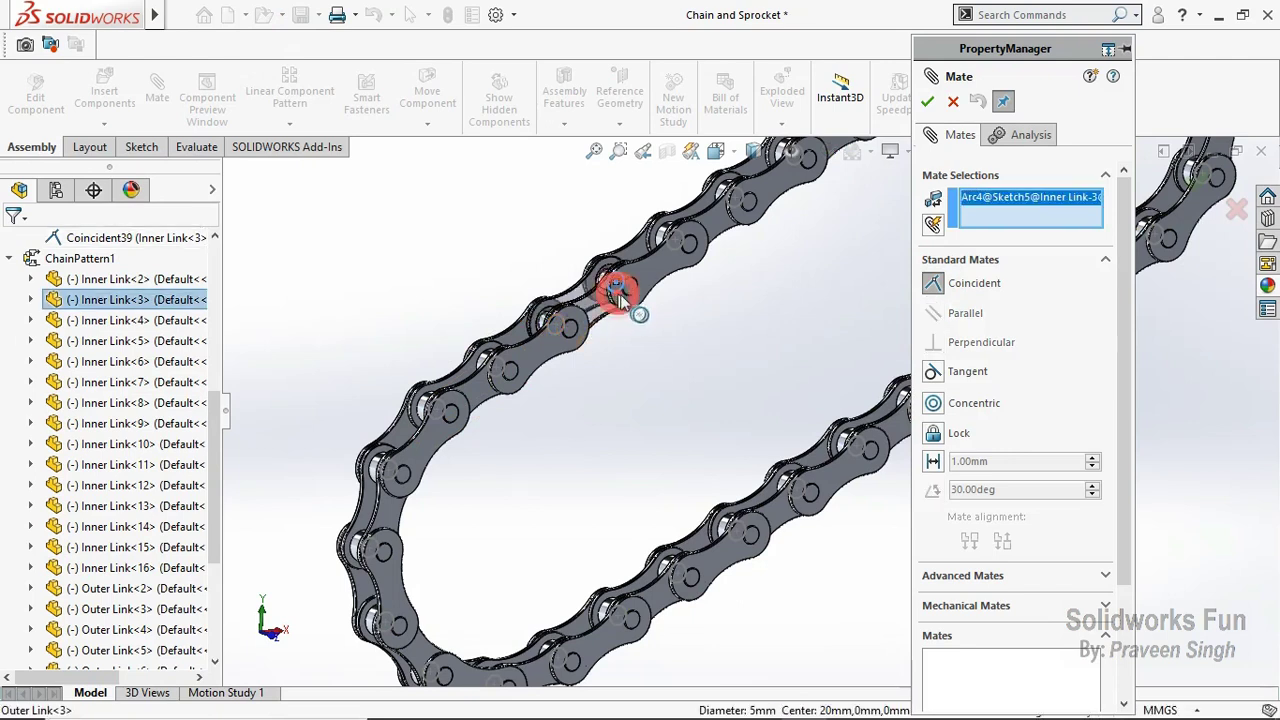
left_click(619, 298)
left_click(819, 280)
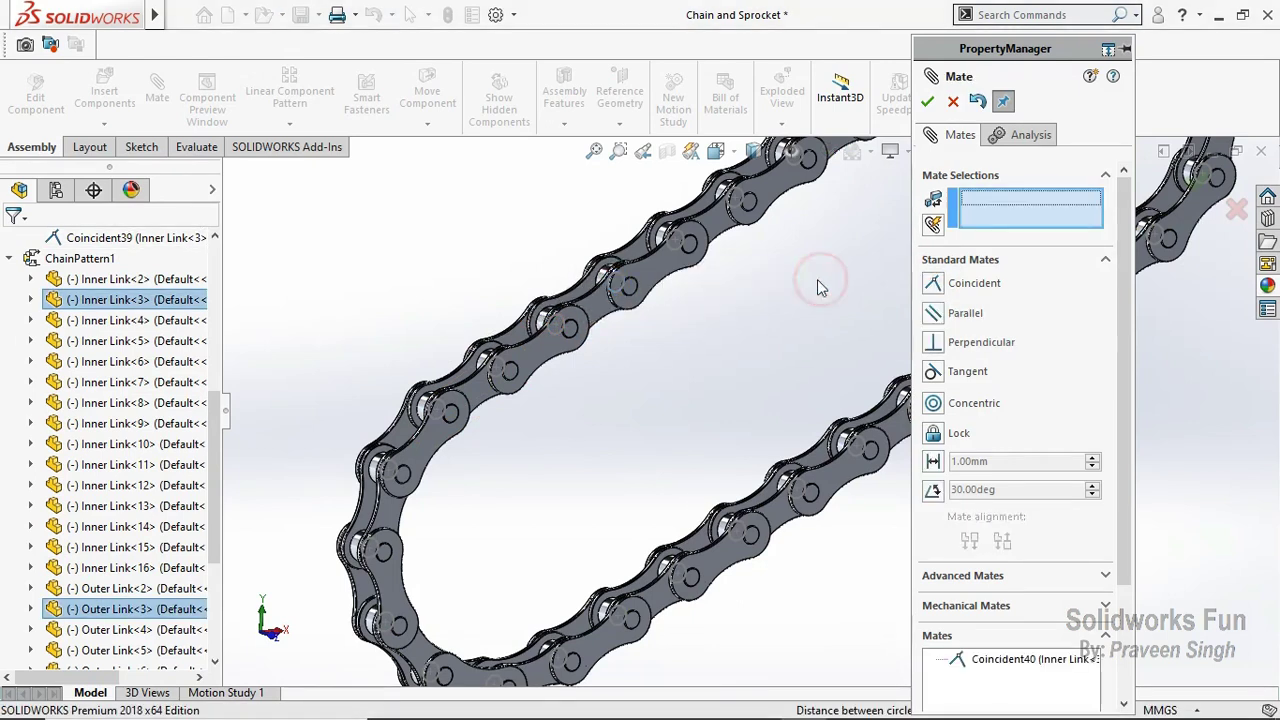
left_click(673, 243)
left_click(677, 241)
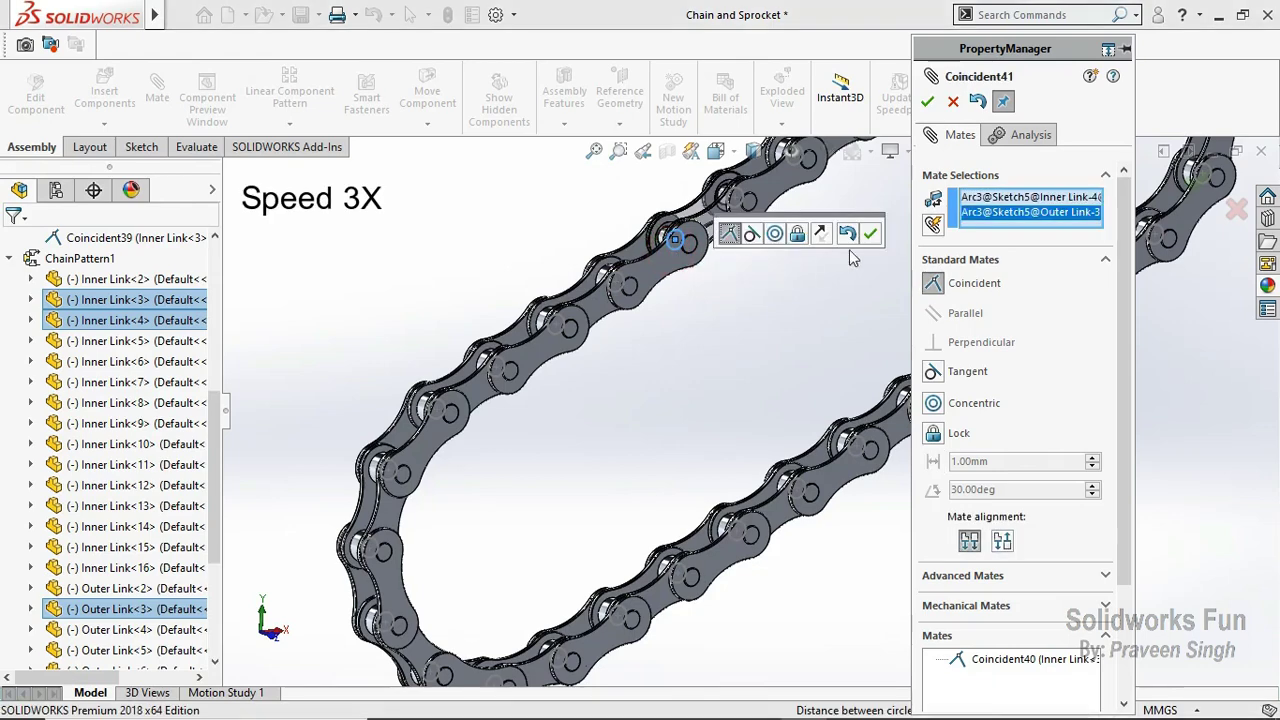
left_click(870, 233)
left_click(520, 398)
left_click(528, 380)
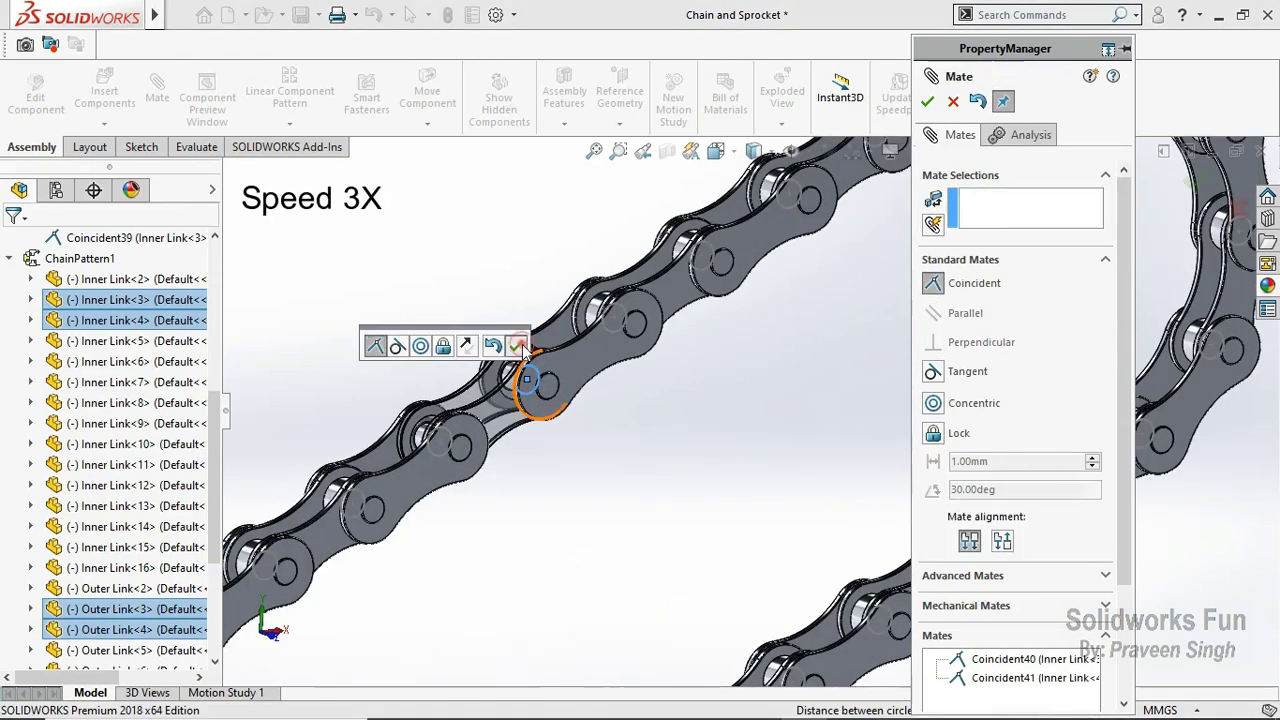
left_click(514, 343)
Step: Pin Inner Link 5 to its neighbour and Outer Link 5, and Inner Link 6 to its adjoining link
left_click(613, 318)
left_click(614, 334)
left_click(810, 316)
left_click(700, 255)
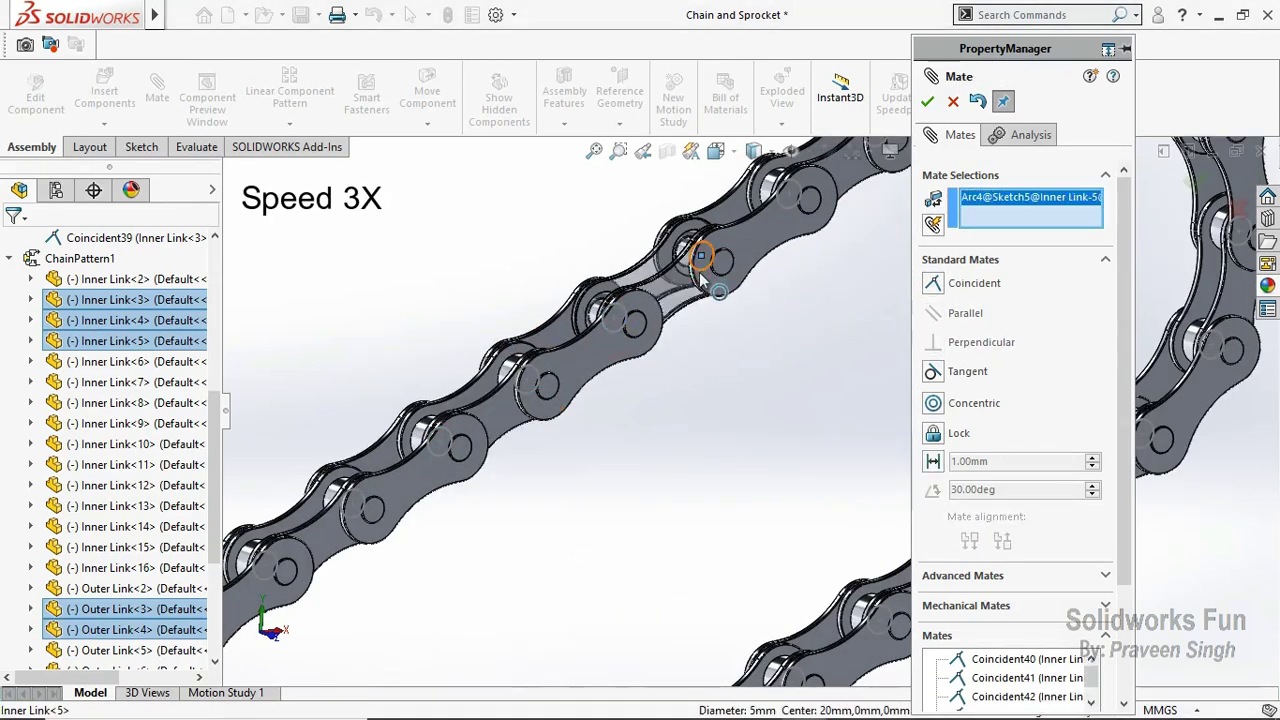
left_click(701, 256)
left_click(910, 254)
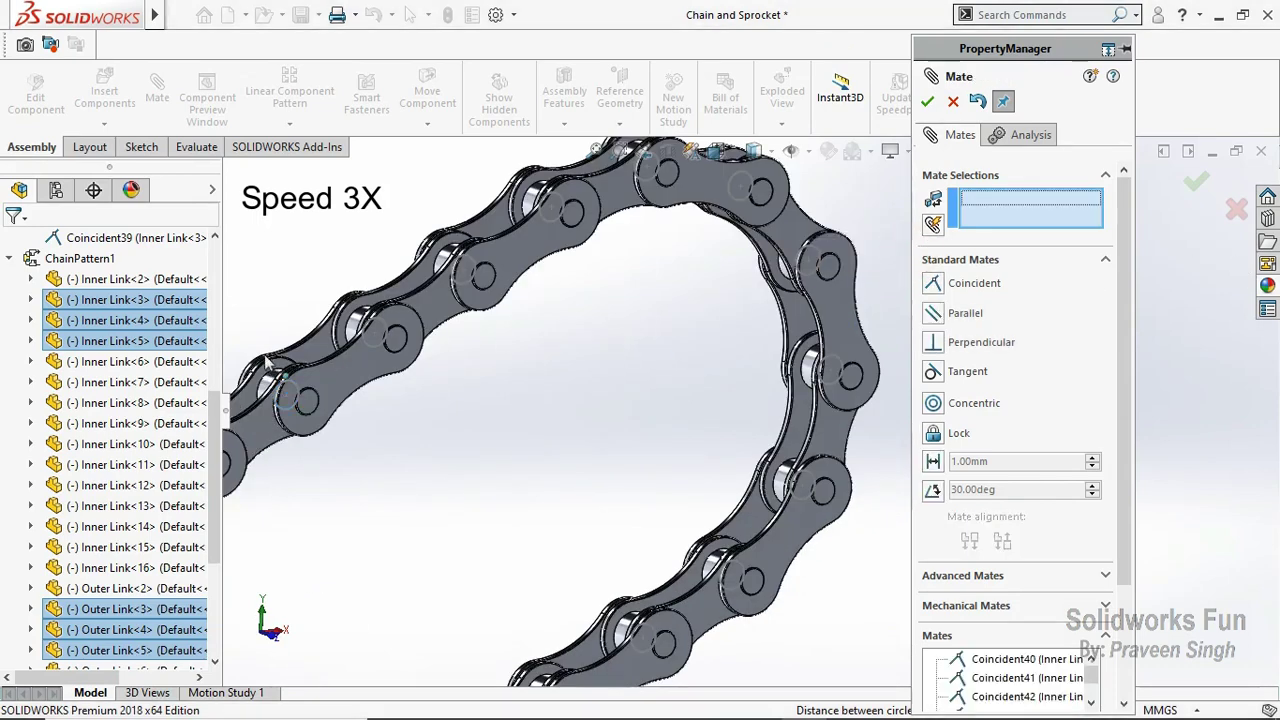
left_click(374, 348)
left_click(374, 348)
left_click(411, 334)
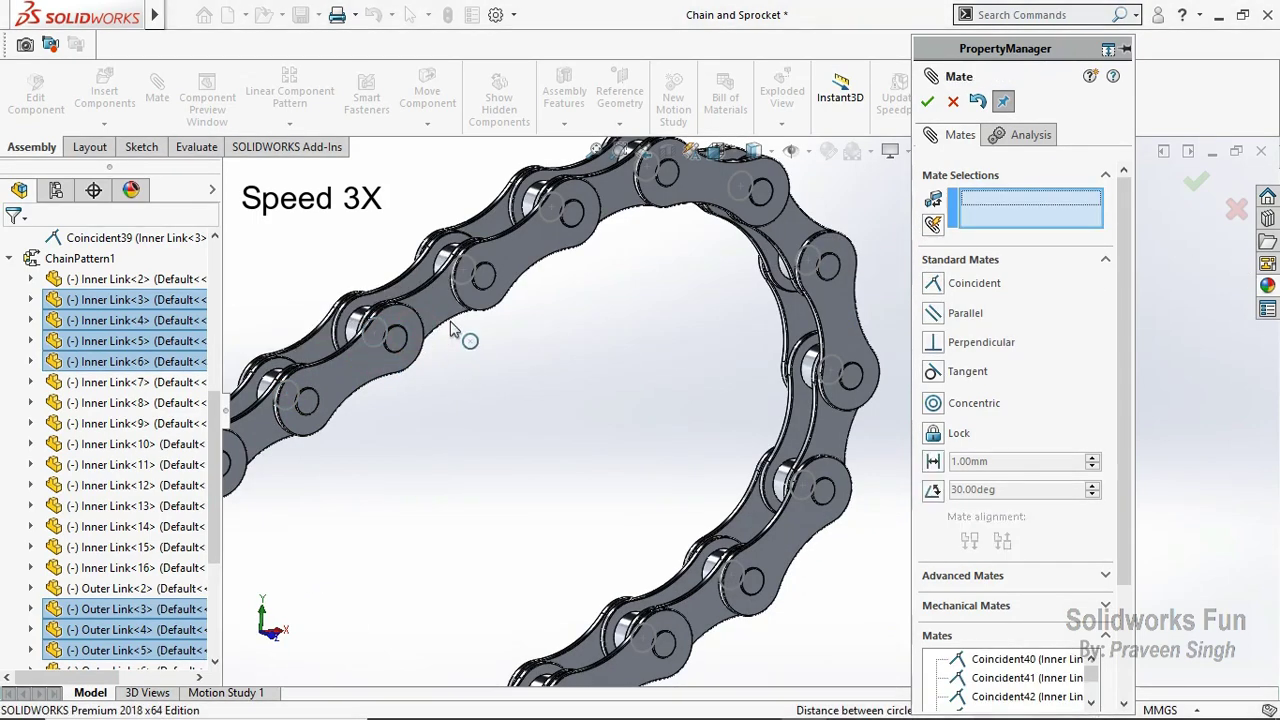
left_click(928, 101)
Step: Hinge Inner Link 7 to Outer Link 7 and its other adjoining links with coincident mates
left_click(157, 90)
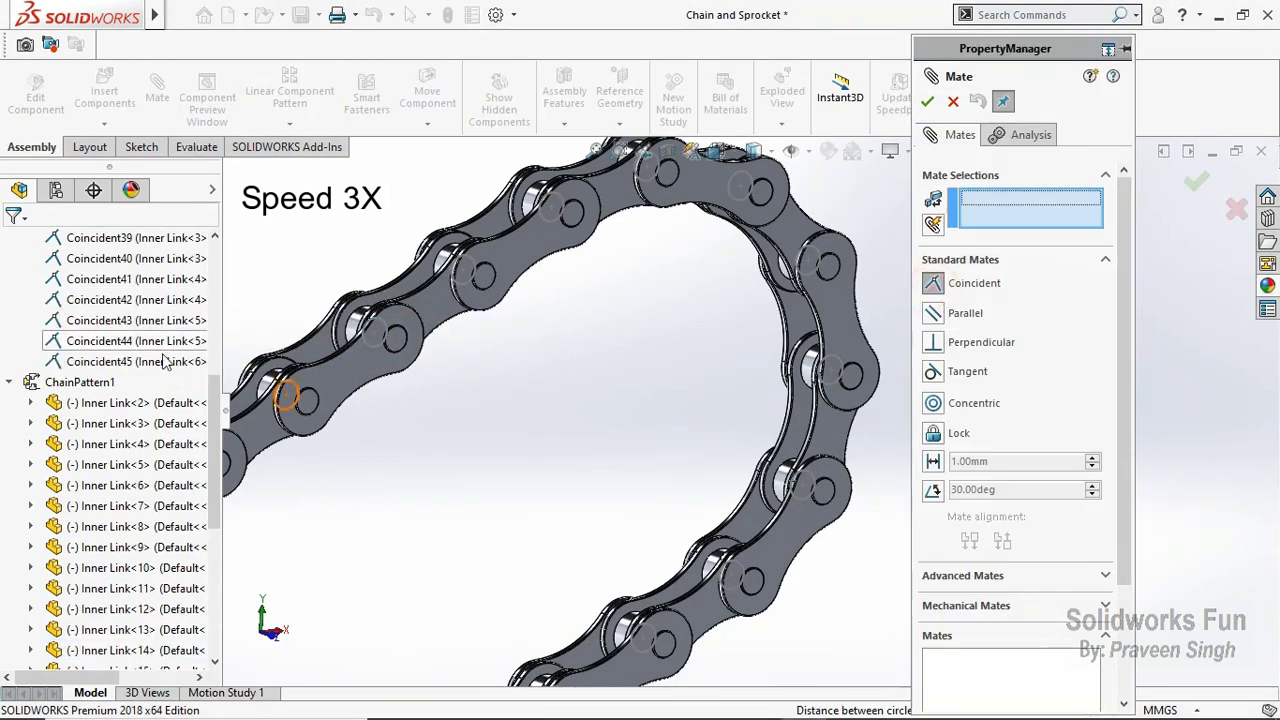
left_click(470, 280)
left_click(476, 278)
left_click(520, 263)
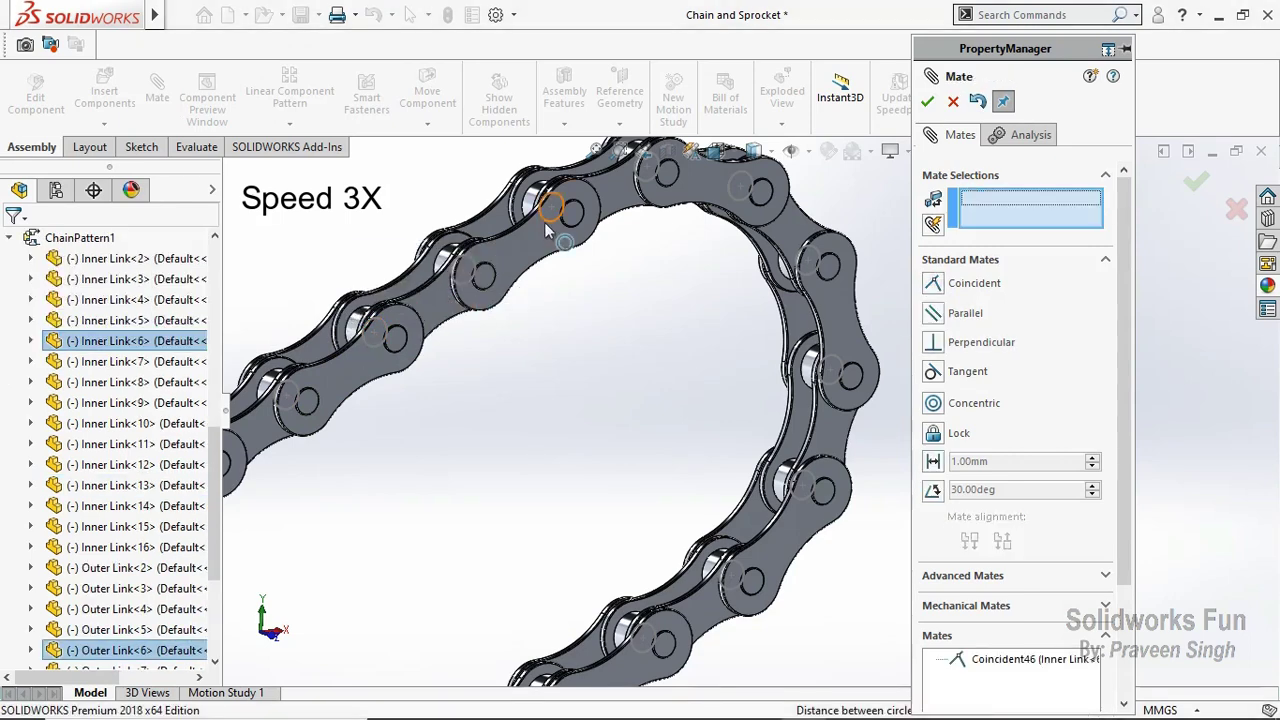
left_click(550, 207)
left_click(537, 206)
left_click(634, 177)
left_click(760, 190)
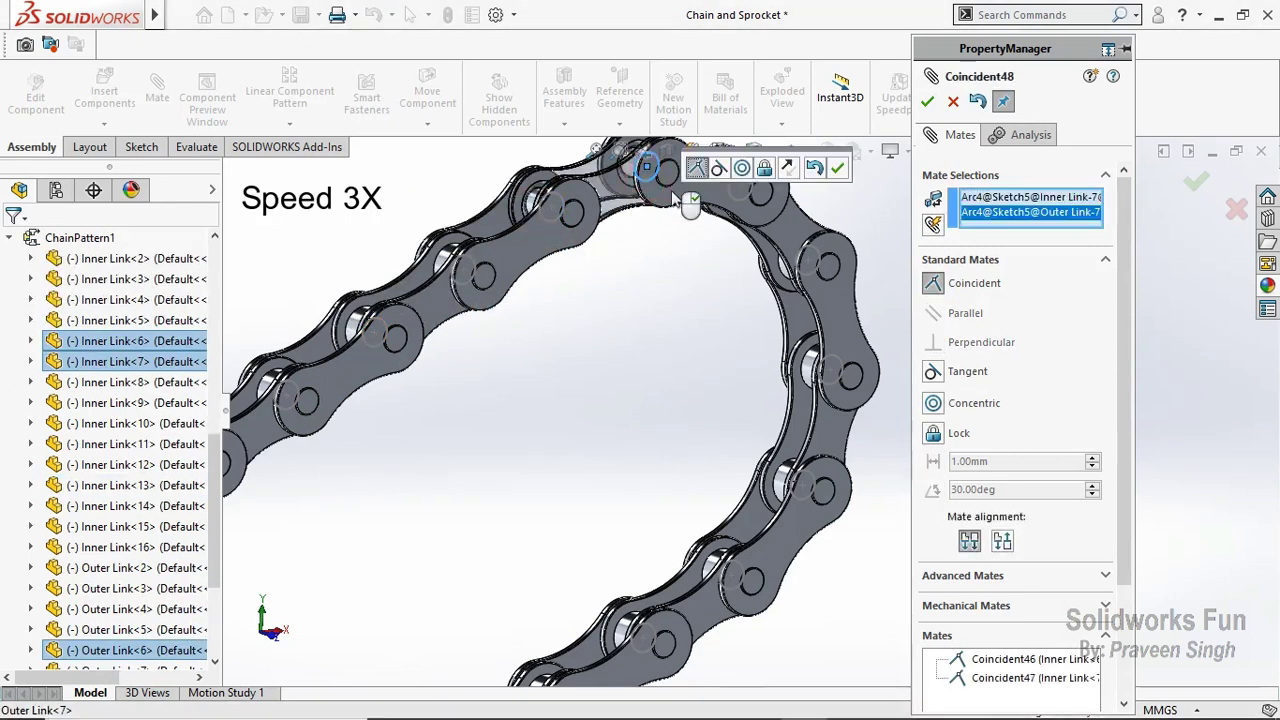
left_click(838, 175)
Step: Pin Inner Link 8 and Inner Link 9 to their neighbouring outer links at the hinge arcs
left_click(748, 194)
left_click(772, 212)
left_click(862, 195)
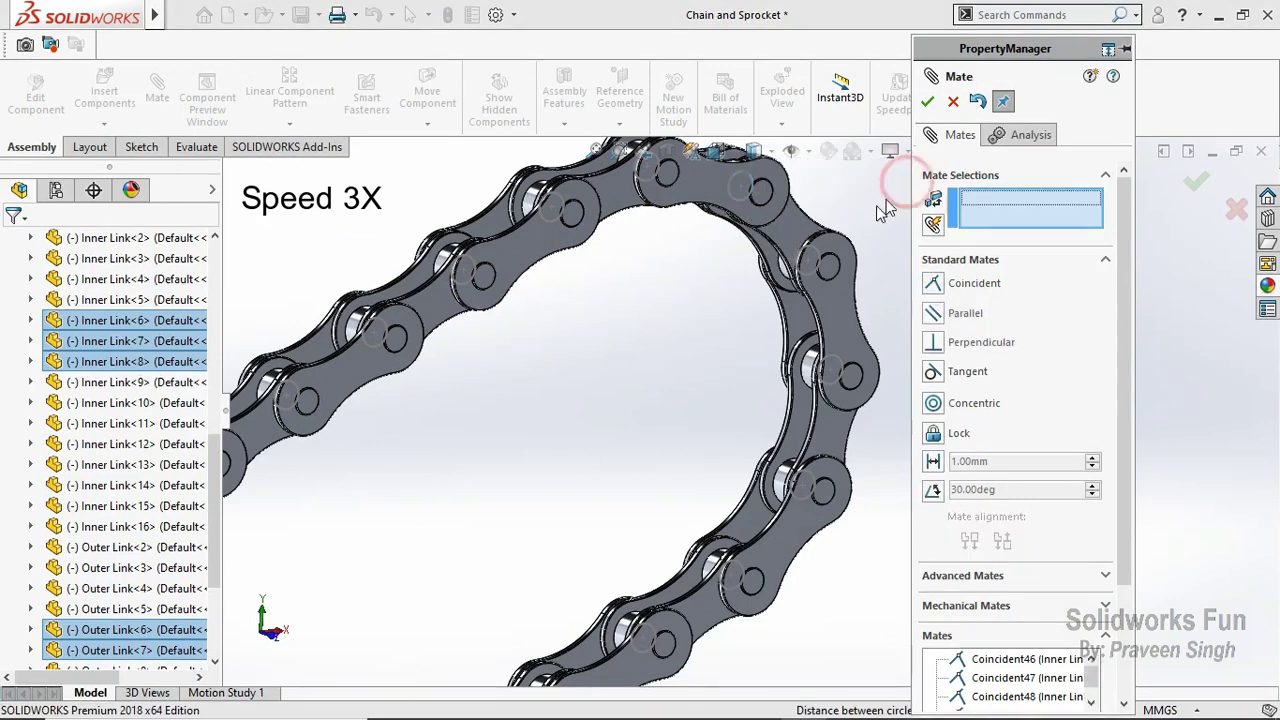
left_click(823, 248)
left_click(825, 256)
left_click(1064, 222)
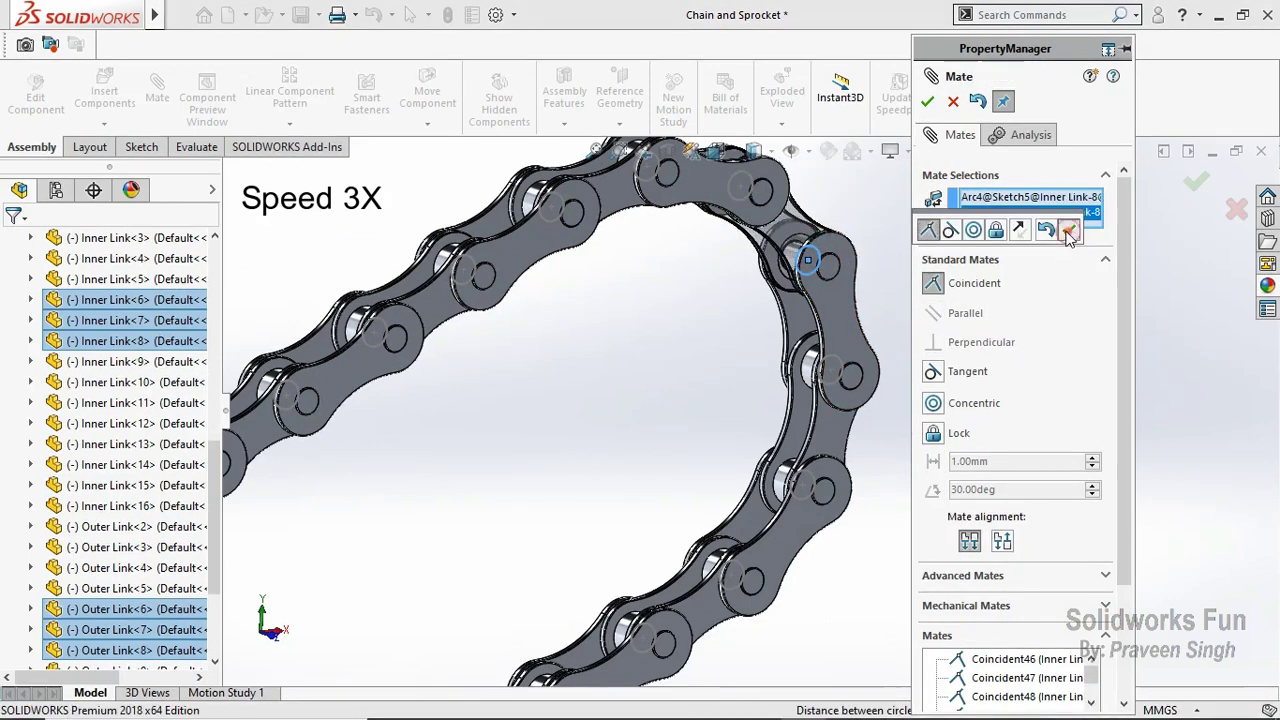
left_click(845, 370)
left_click(838, 372)
left_click(1071, 349)
Step: Mate Outer Link 9 to Inner Link 10 and hinge the next outer link pairs
left_click(815, 486)
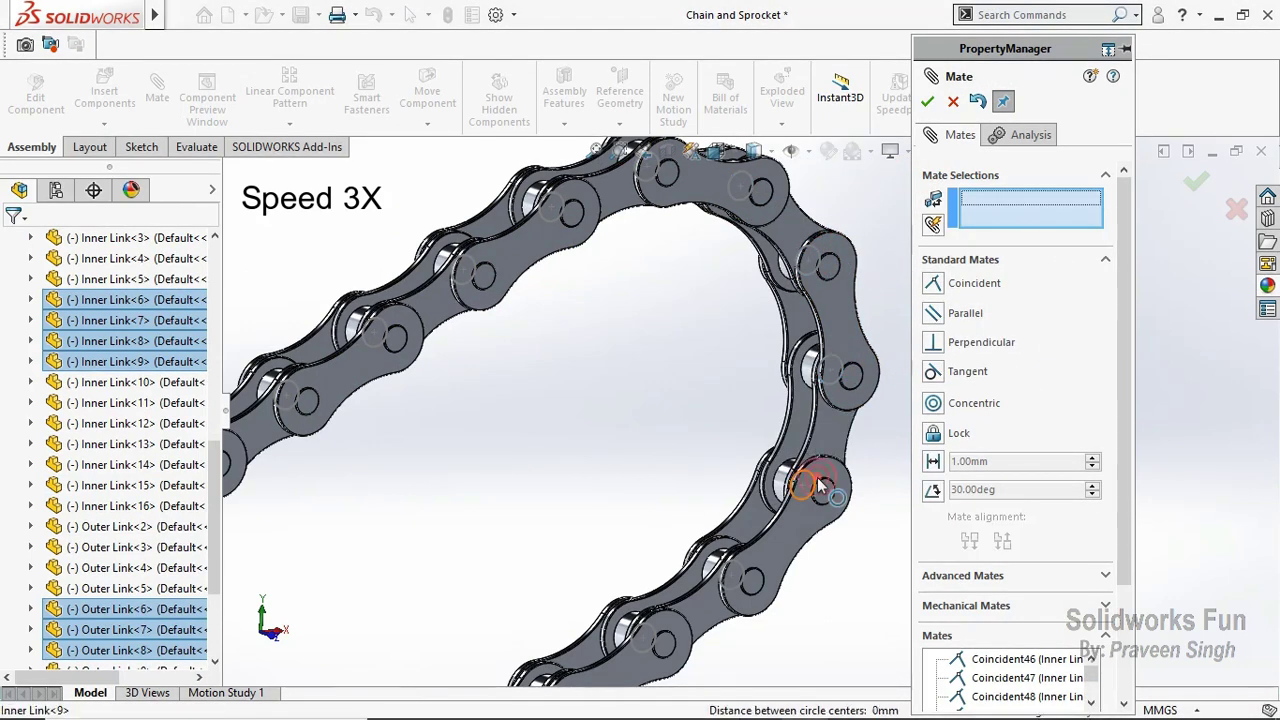
left_click(815, 490)
left_click(1120, 500)
left_click(737, 575)
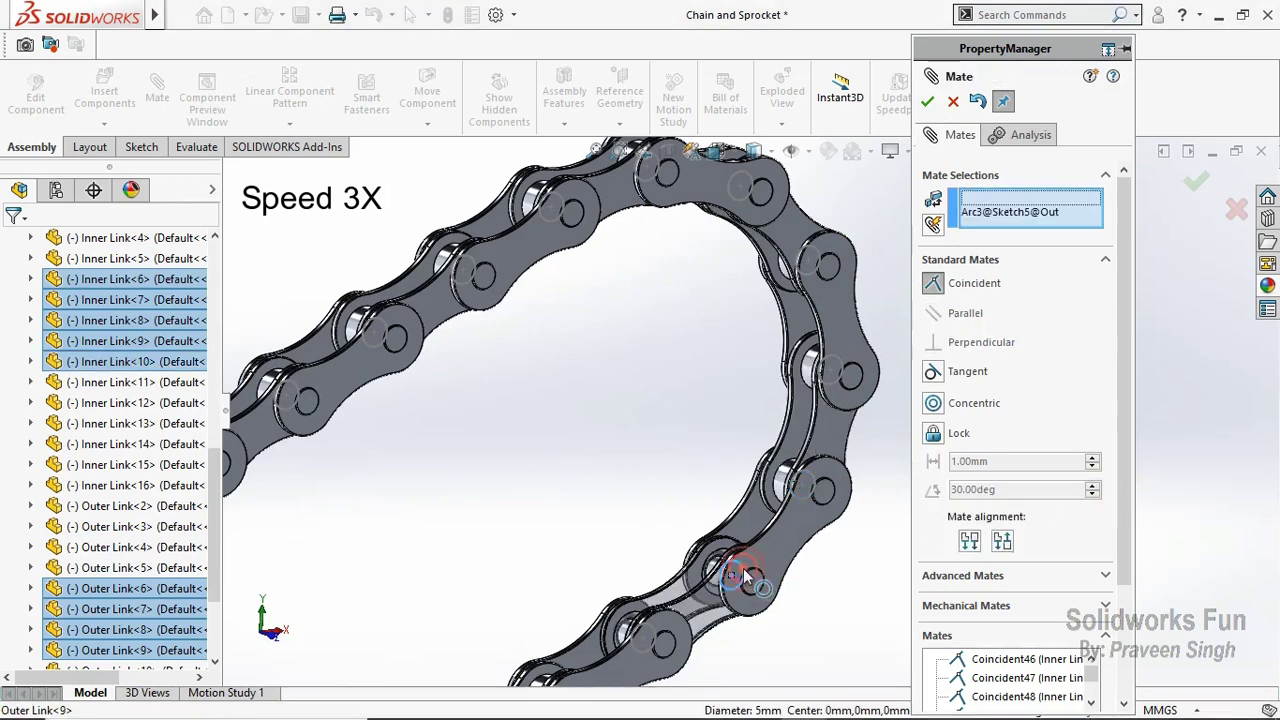
left_click(760, 595)
left_click(1063, 592)
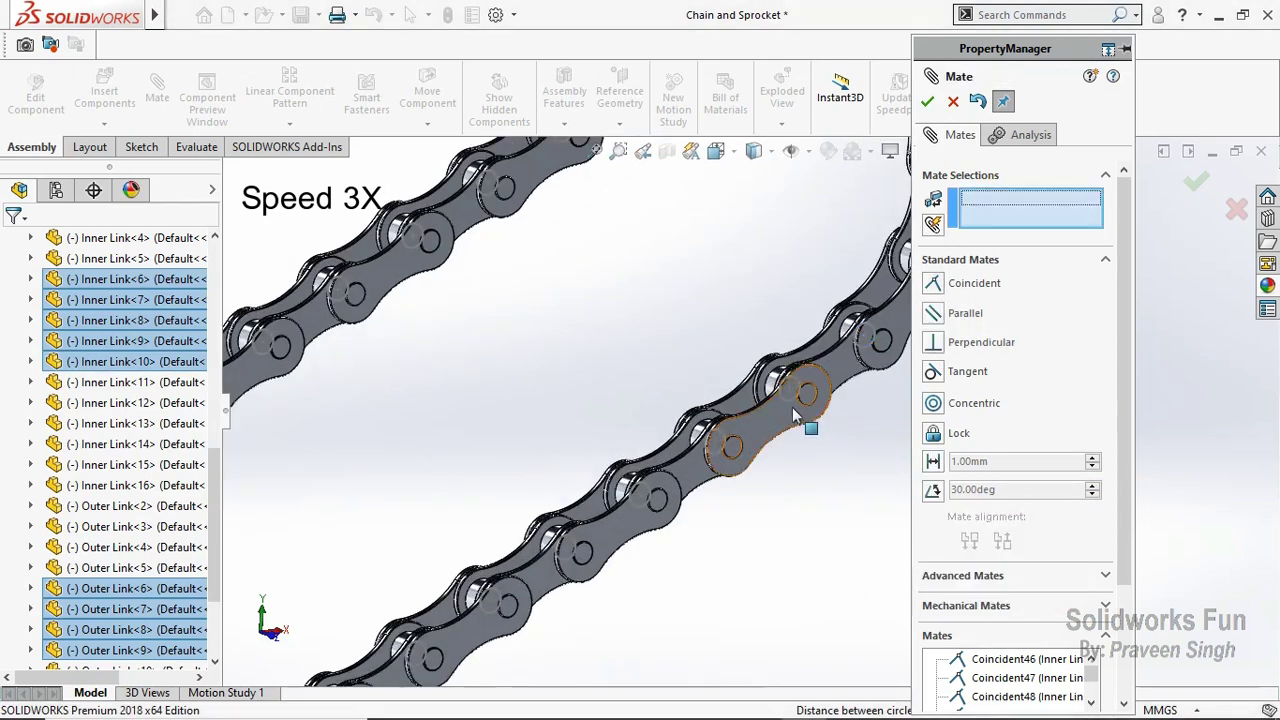
left_click(800, 410)
left_click(795, 400)
left_click(1066, 445)
Step: Pin Inner Link 11 and the following links at their hinge arcs through Coincident58
left_click(709, 442)
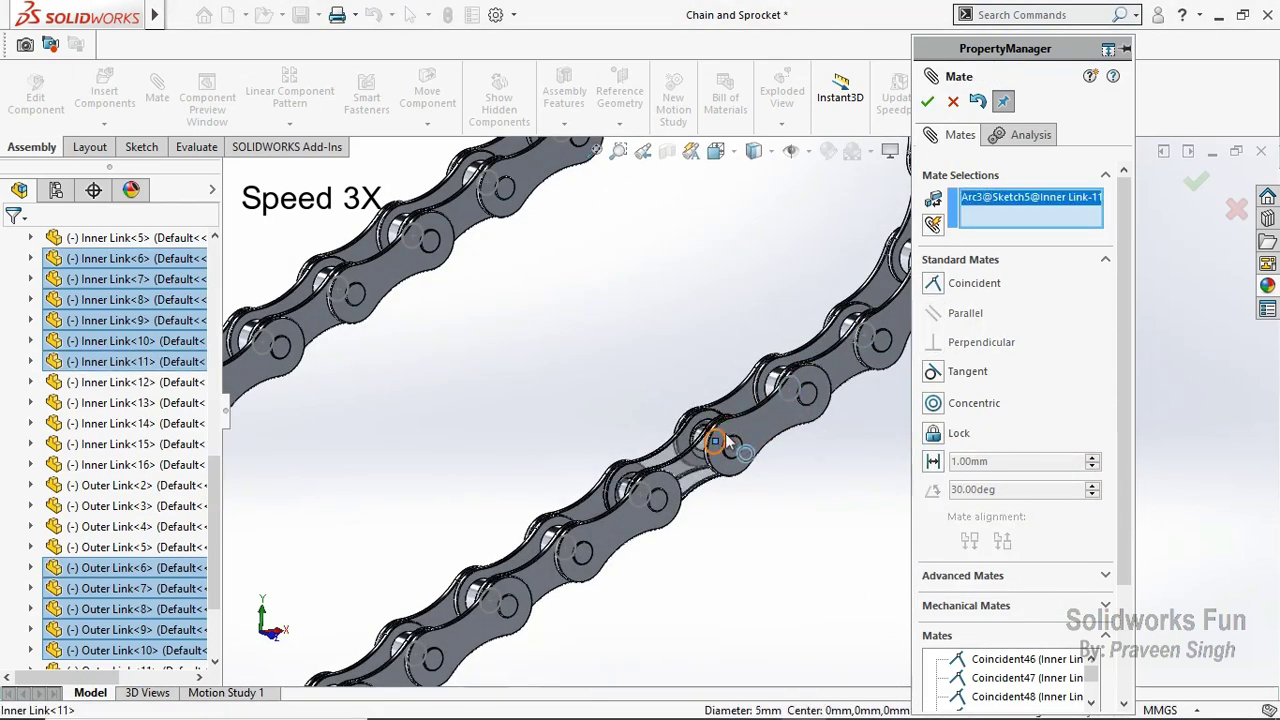
left_click(706, 436)
left_click(1055, 458)
left_click(631, 504)
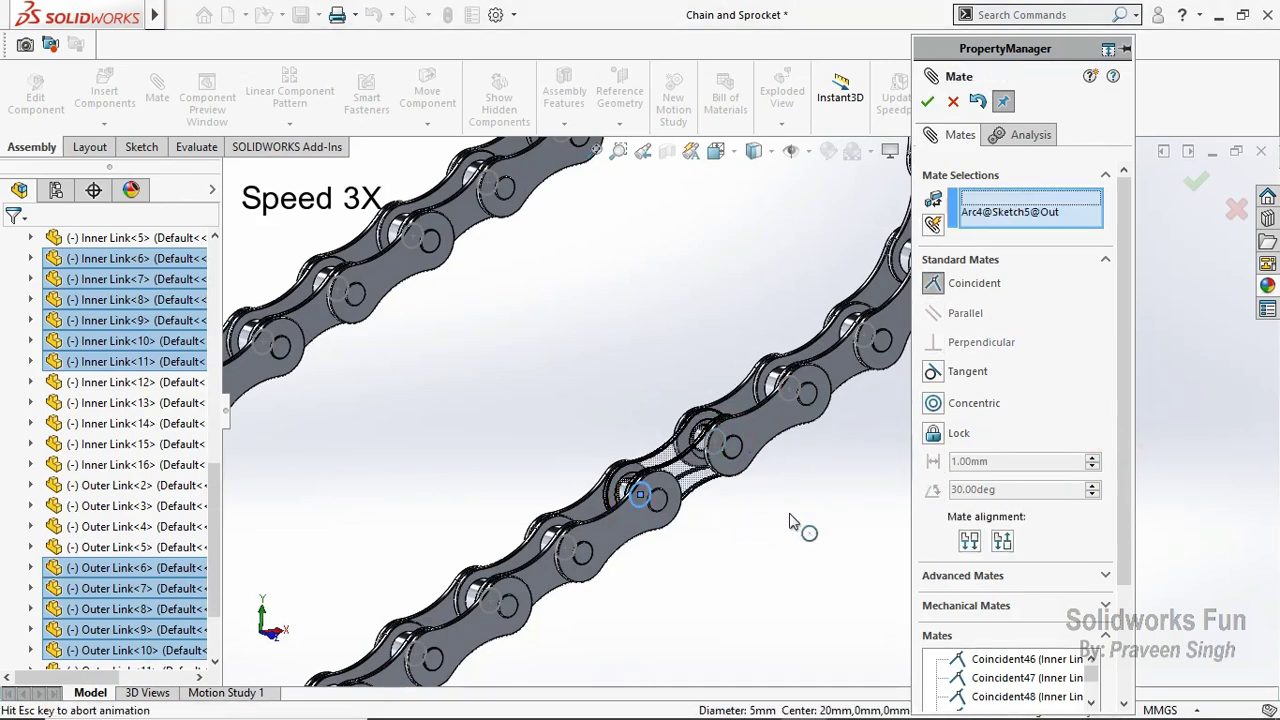
left_click(648, 500)
left_click(1055, 534)
left_click(564, 545)
left_click(566, 548)
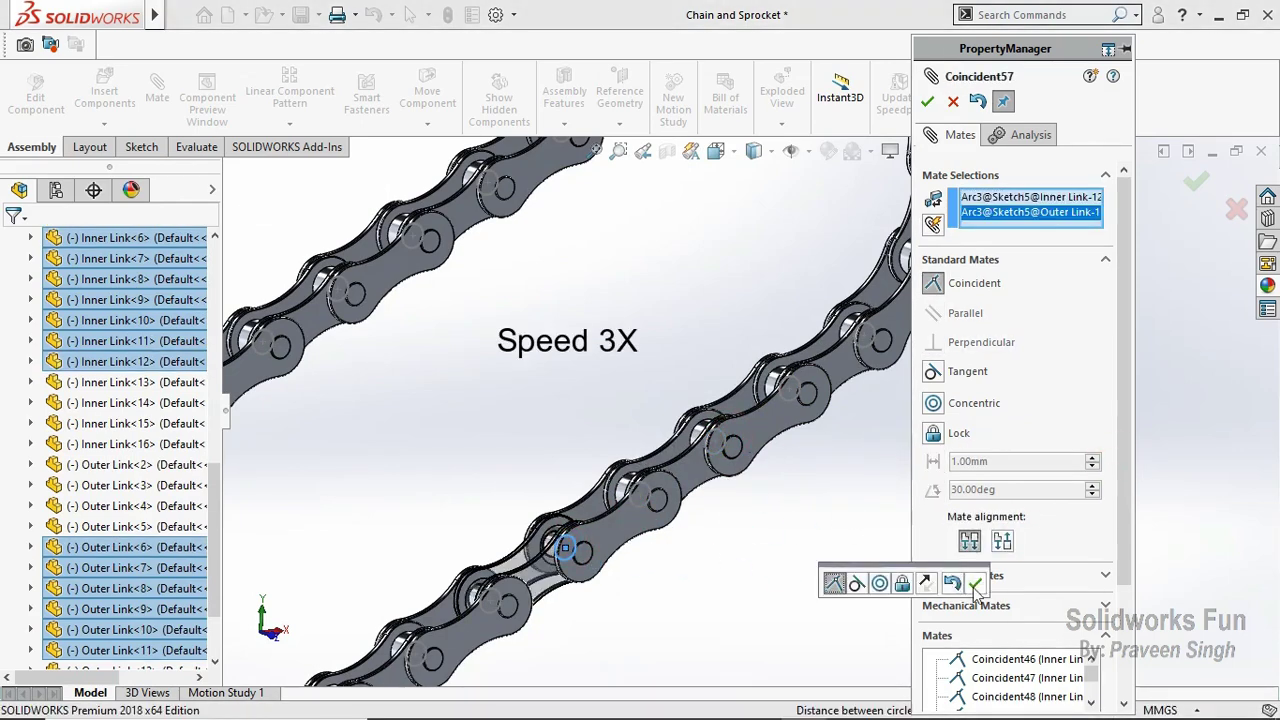
left_click(975, 581)
left_click(491, 603)
left_click(490, 600)
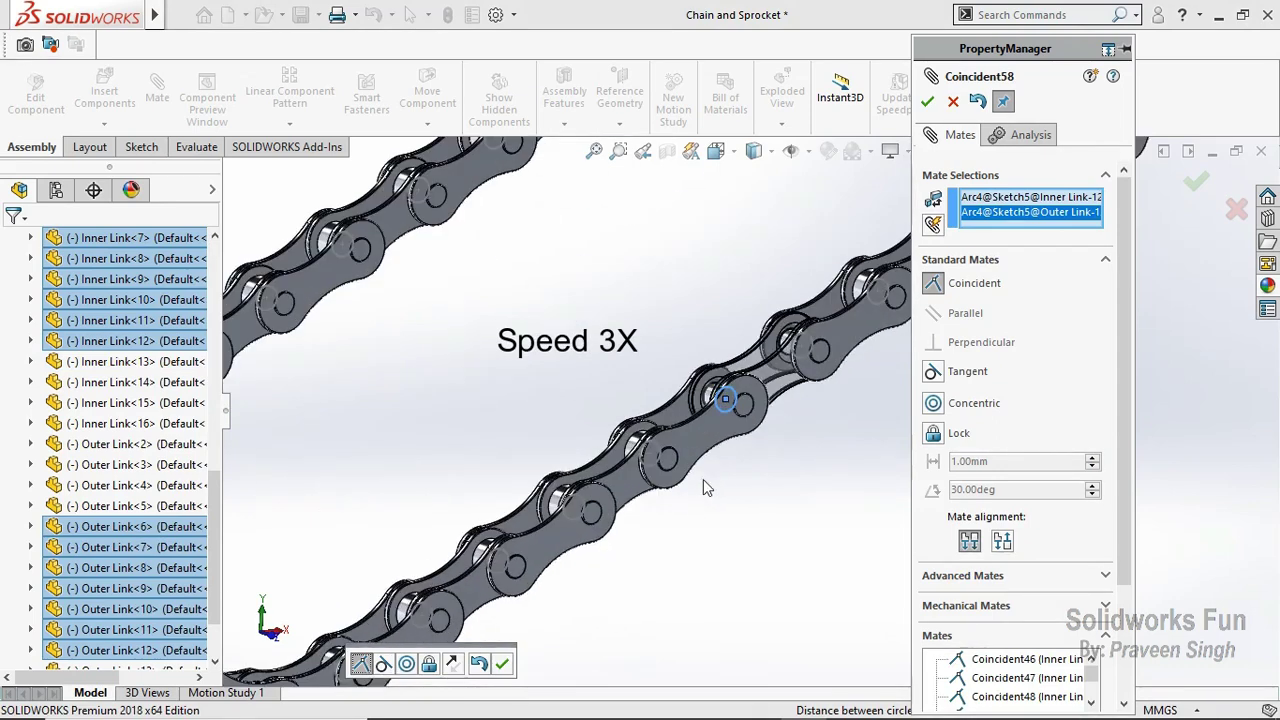
left_click(502, 663)
left_click(648, 453)
Step: Add hinge mates Coincident60 and Coincident61 for the next link pairs
right_click(735, 470)
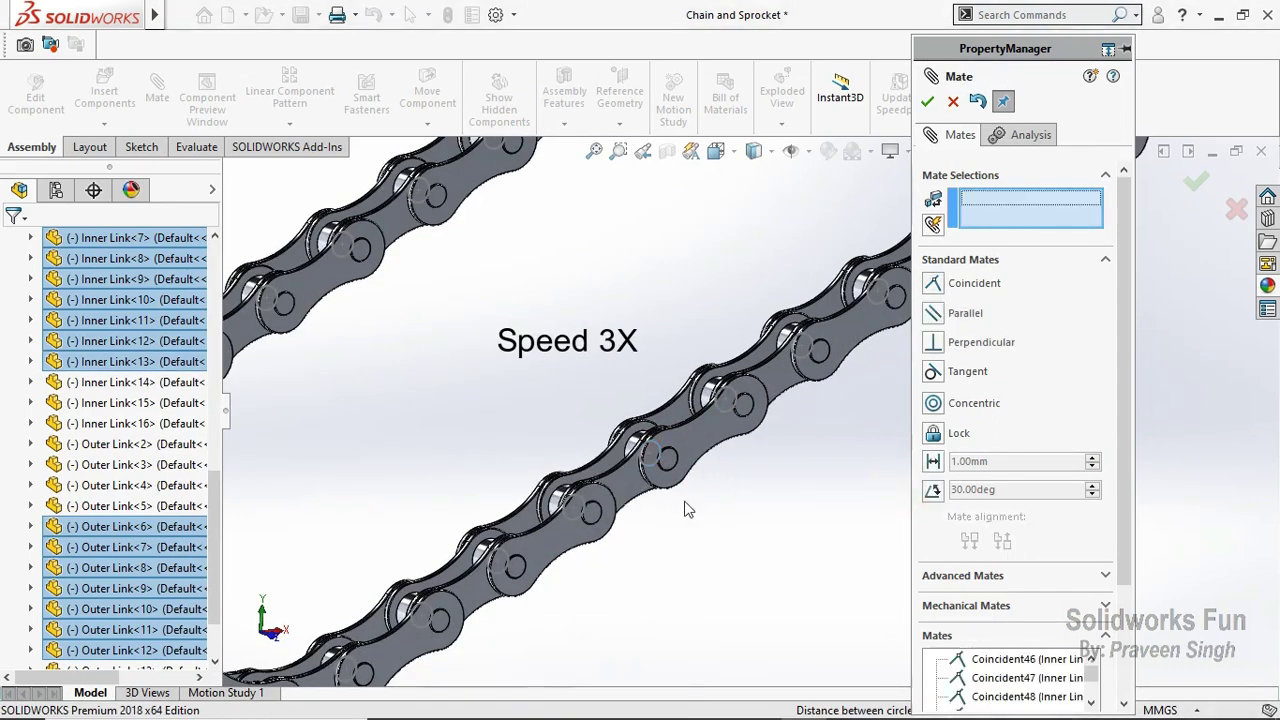
left_click(575, 510)
left_click(598, 510)
left_click(1022, 543)
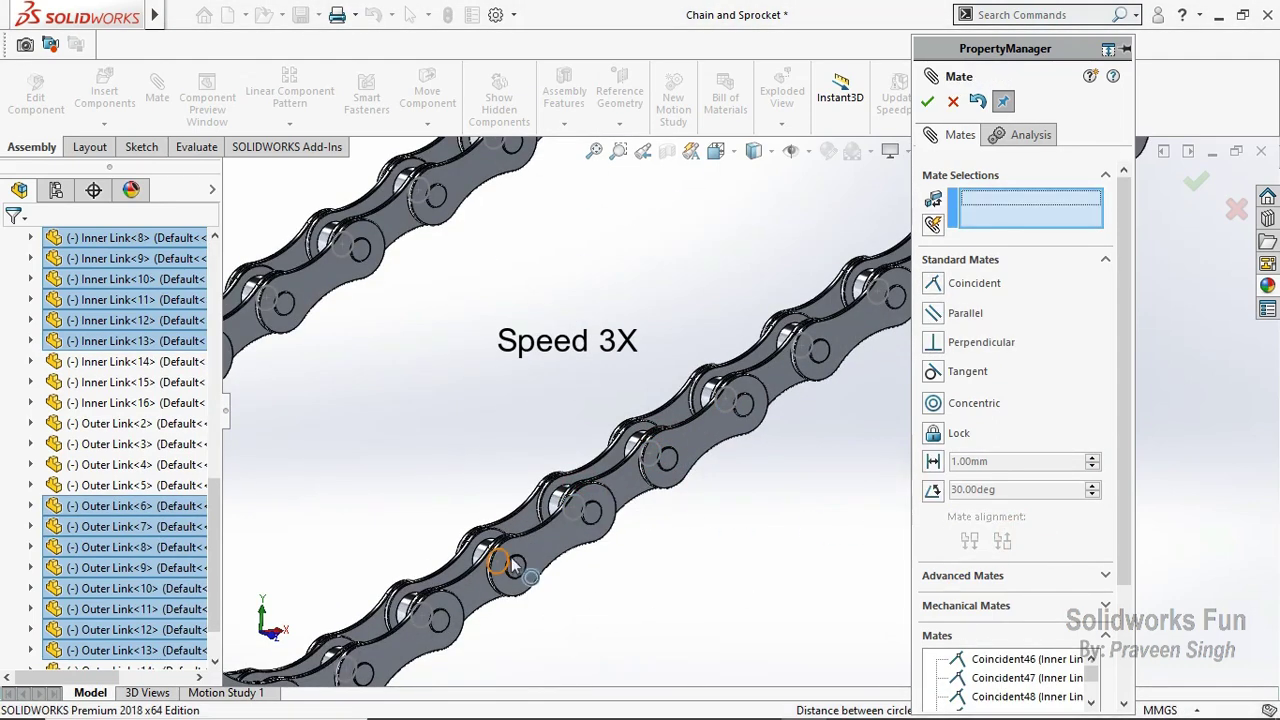
left_click(508, 549)
left_click(503, 527)
scroll(445, 597, "up", 2)
scroll(445, 597, "down", 3)
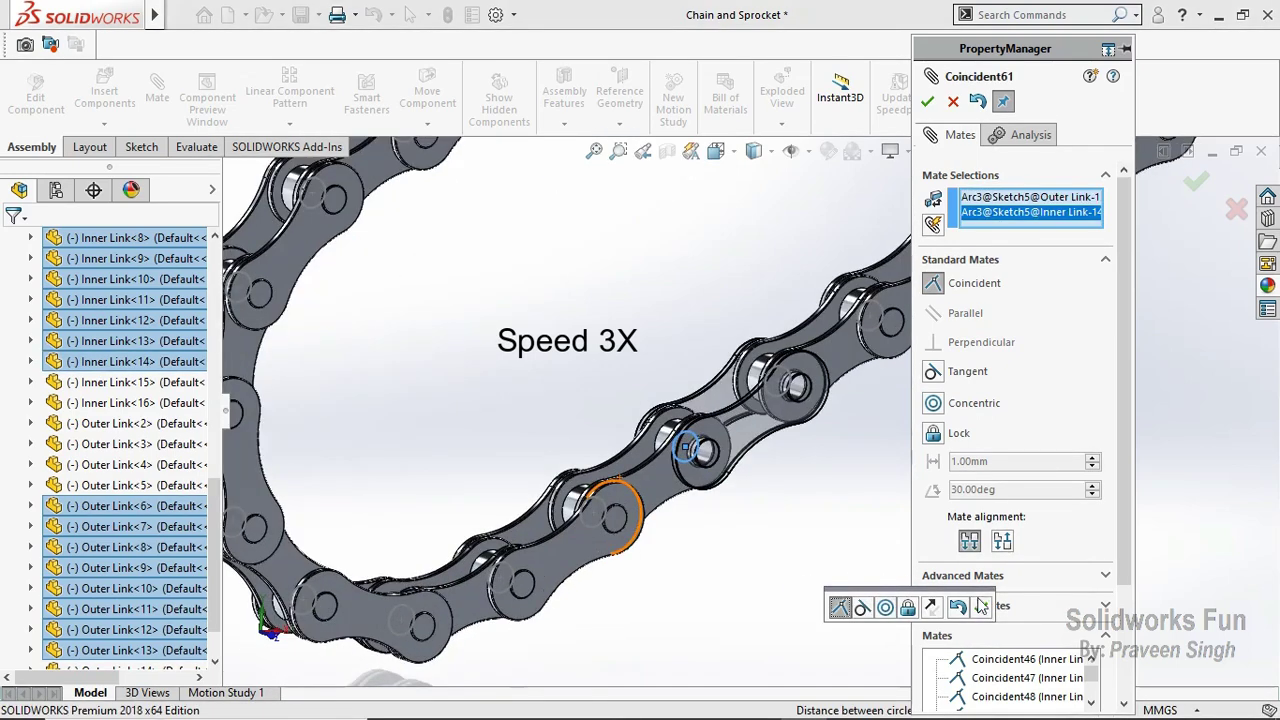
left_click(981, 607)
left_click(593, 512)
Step: Join the remaining inner and outer link pairs at their hinge arcs and close the mate tool
left_click(598, 512)
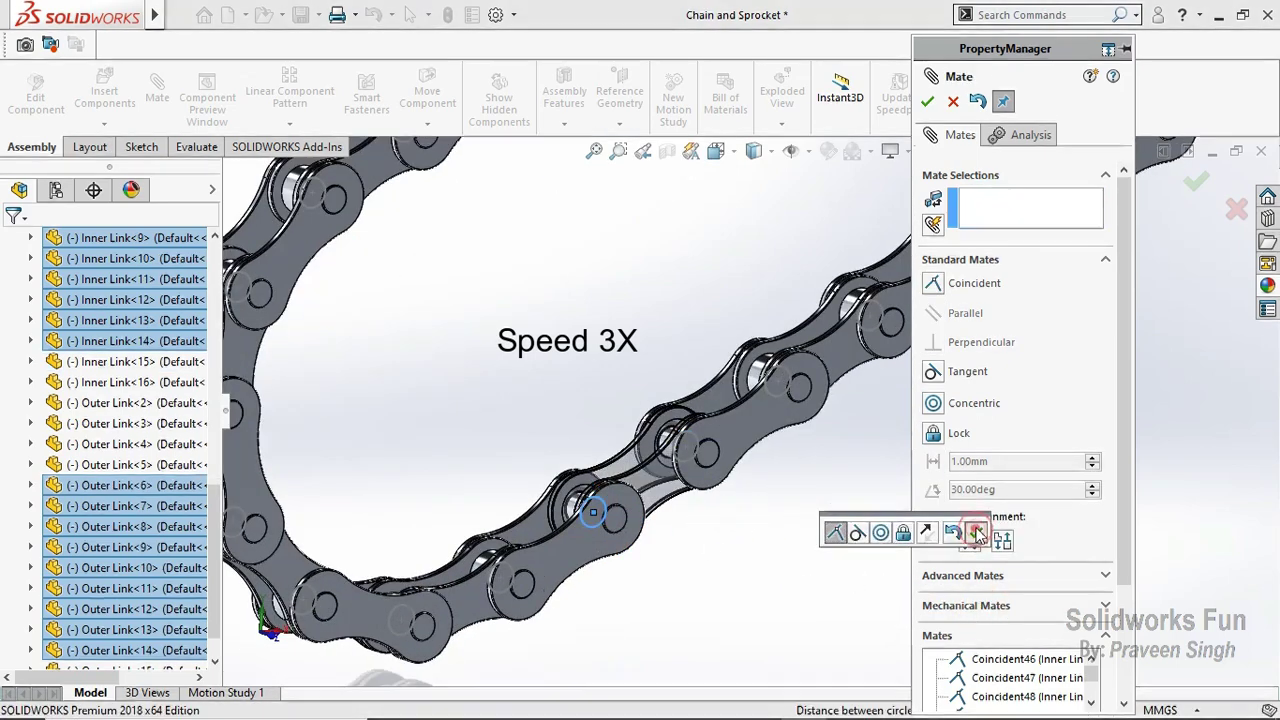
left_click(986, 531)
left_click(514, 579)
left_click(500, 577)
left_click(887, 598)
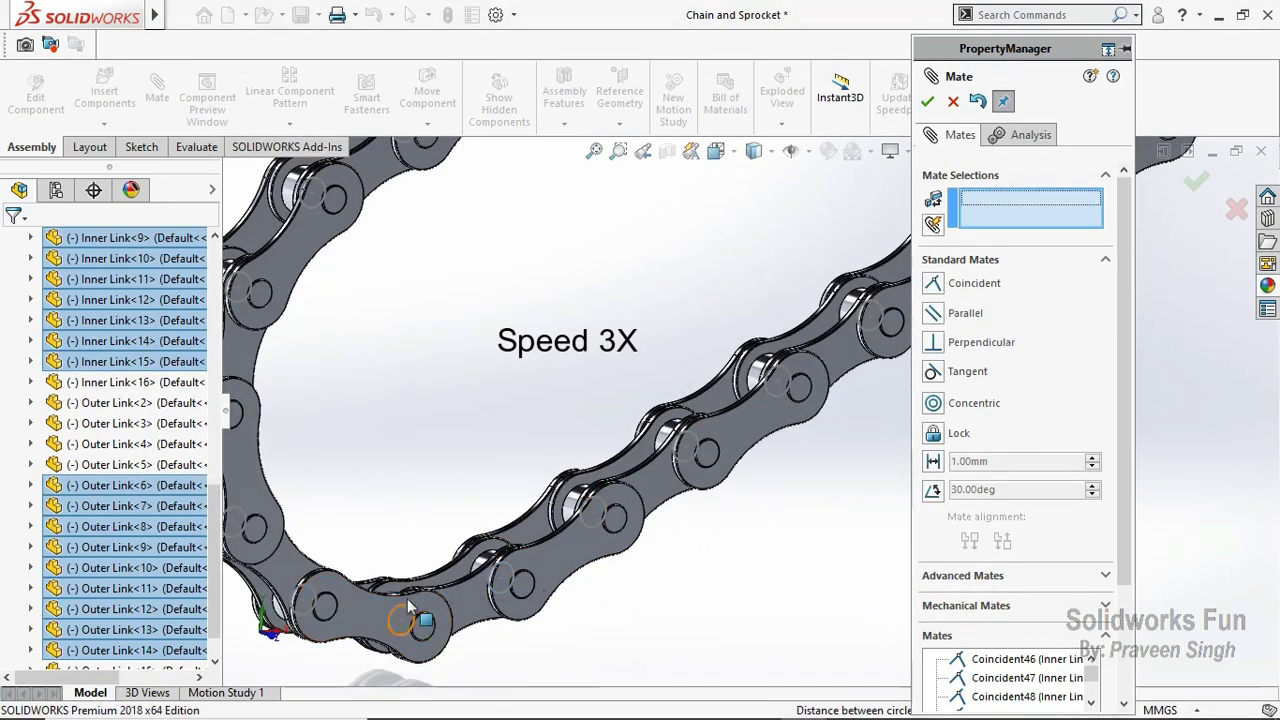
left_click(420, 616)
left_click(395, 620)
left_click(887, 655)
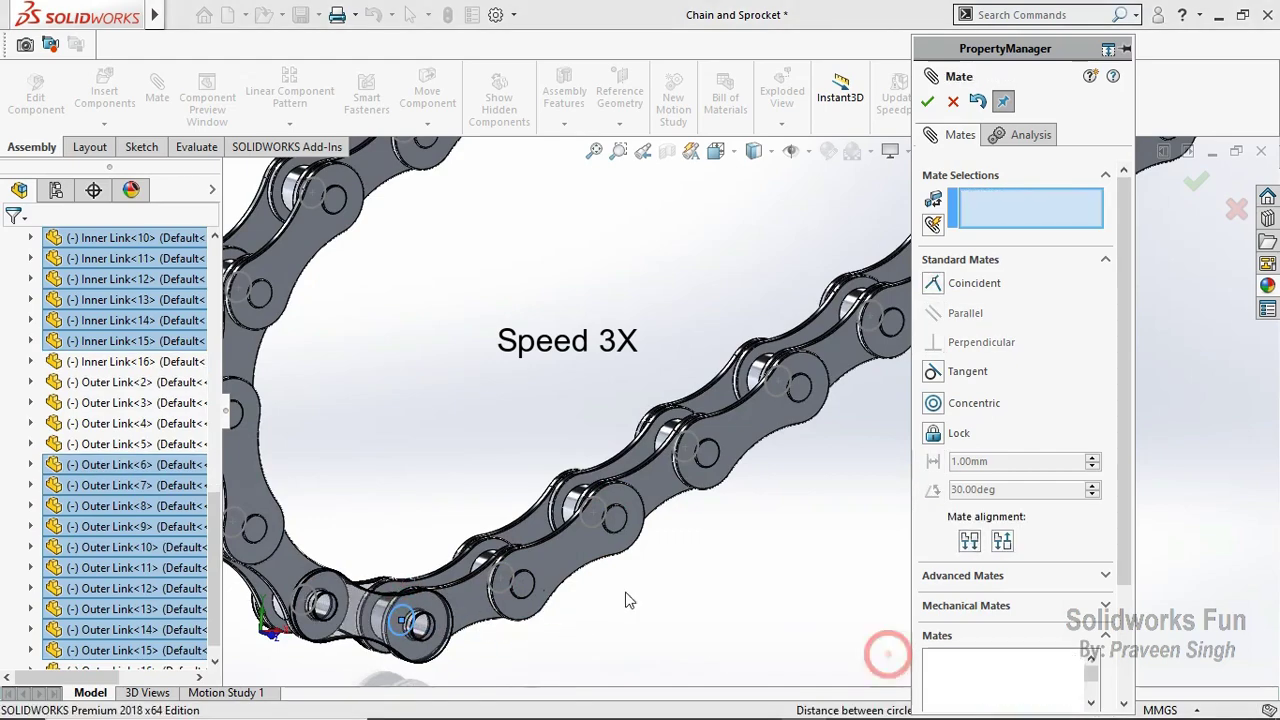
left_click(330, 605)
left_click(388, 620)
left_click(540, 652)
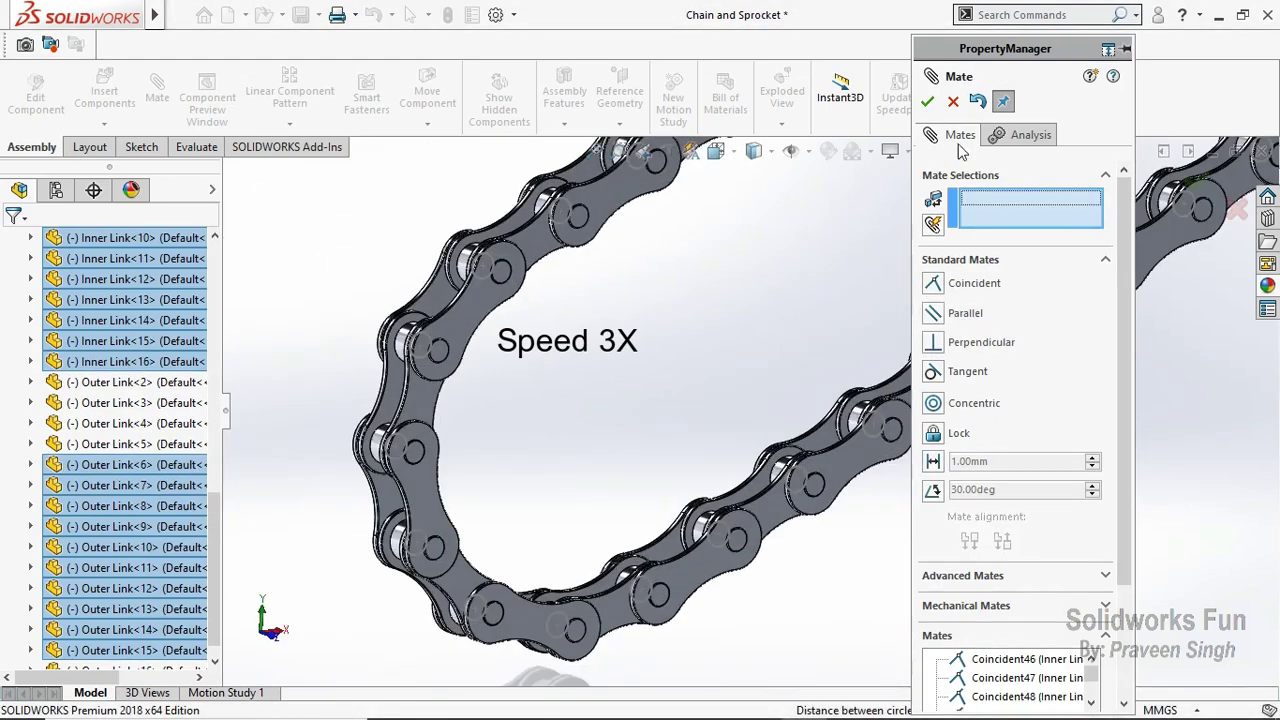
left_click(928, 101)
scroll(940, 217, "down", 3)
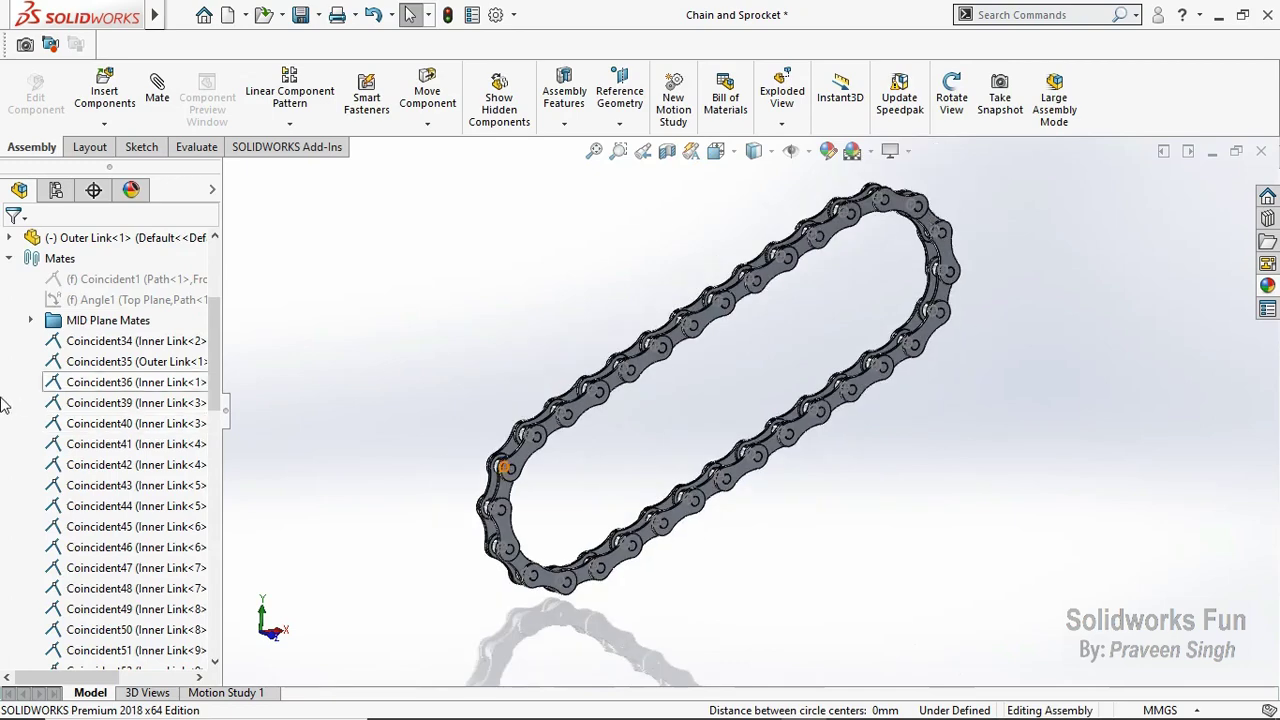
Step: Highlight the Coincident hinge mates through Coincident65 in the tree, clear them, and save the assembly
left_click_drag(23, 337, 17, 585)
scroll(17, 508, "down", 4)
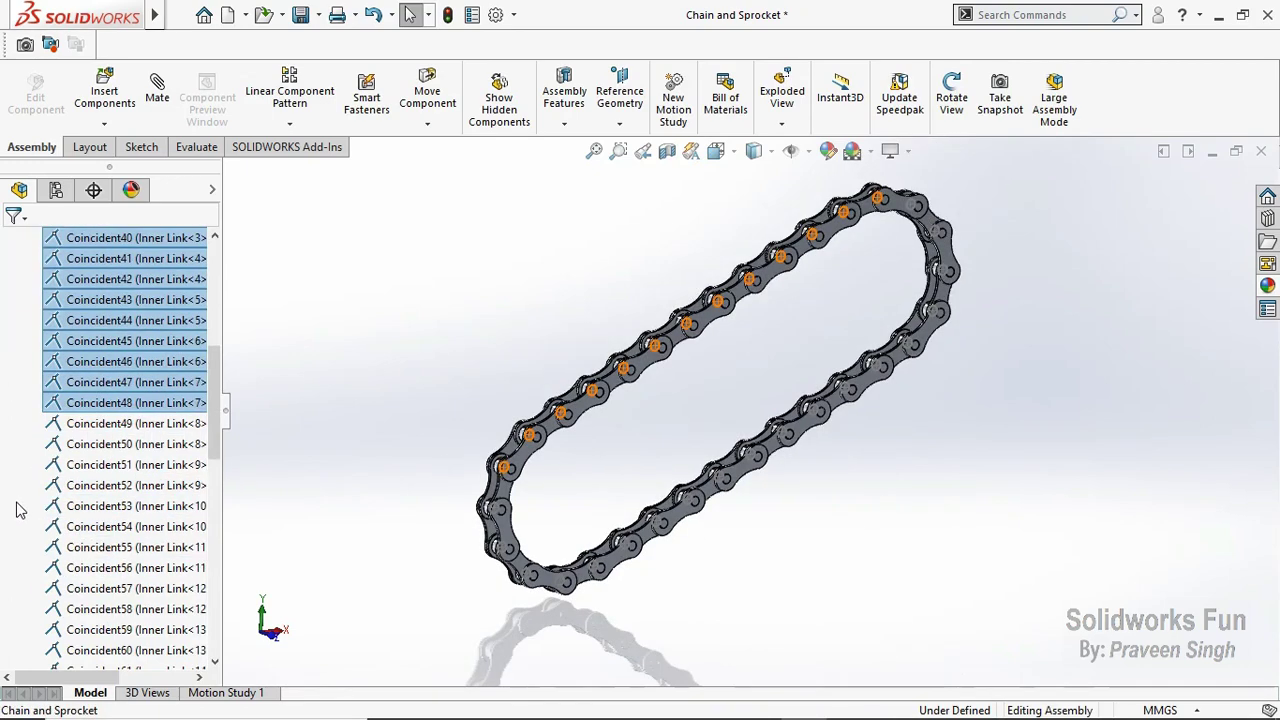
left_click_drag(27, 372, 45, 555)
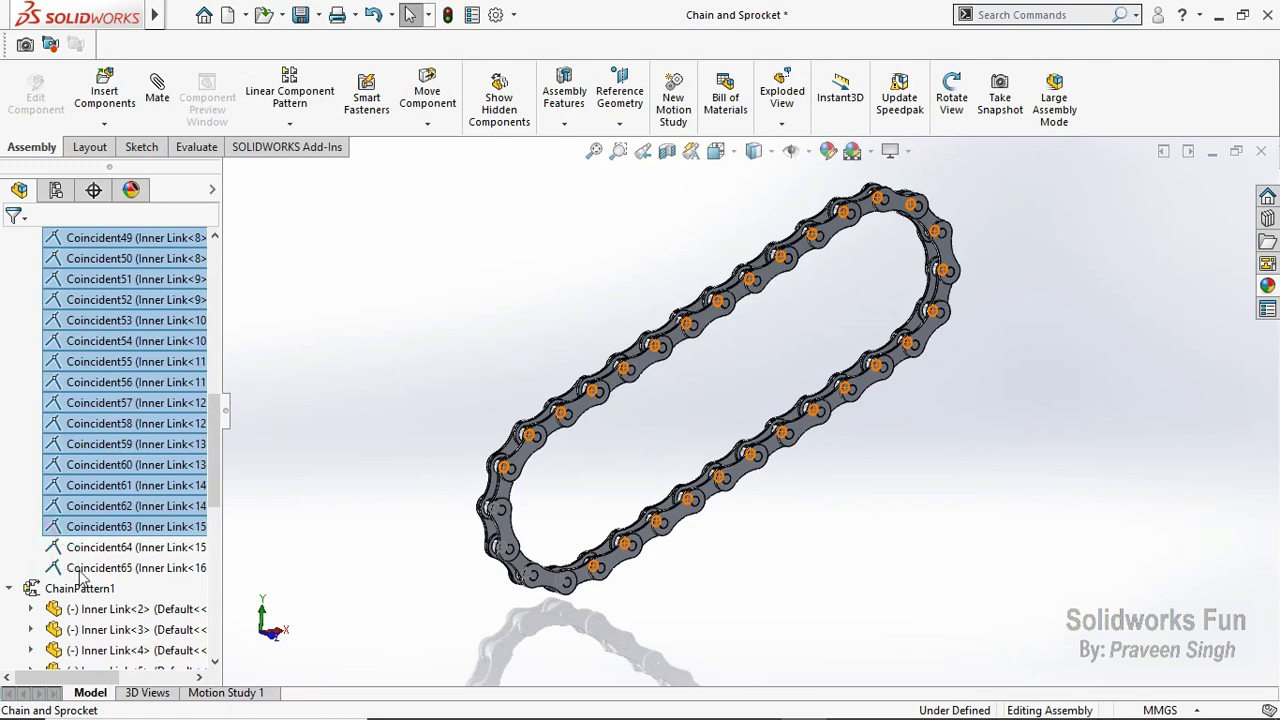
left_click(79, 573, "shift")
scroll(590, 498, "up", 2)
scroll(590, 498, "up", 3)
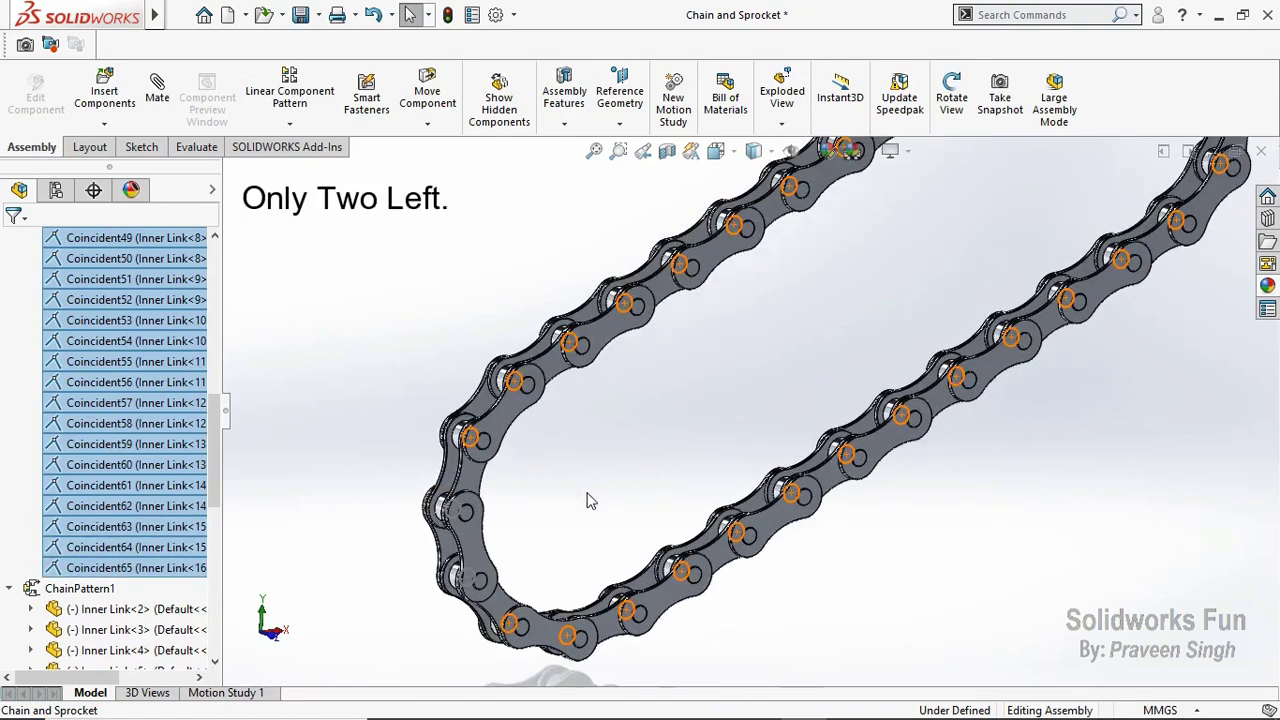
scroll(1015, 268, "down", 3)
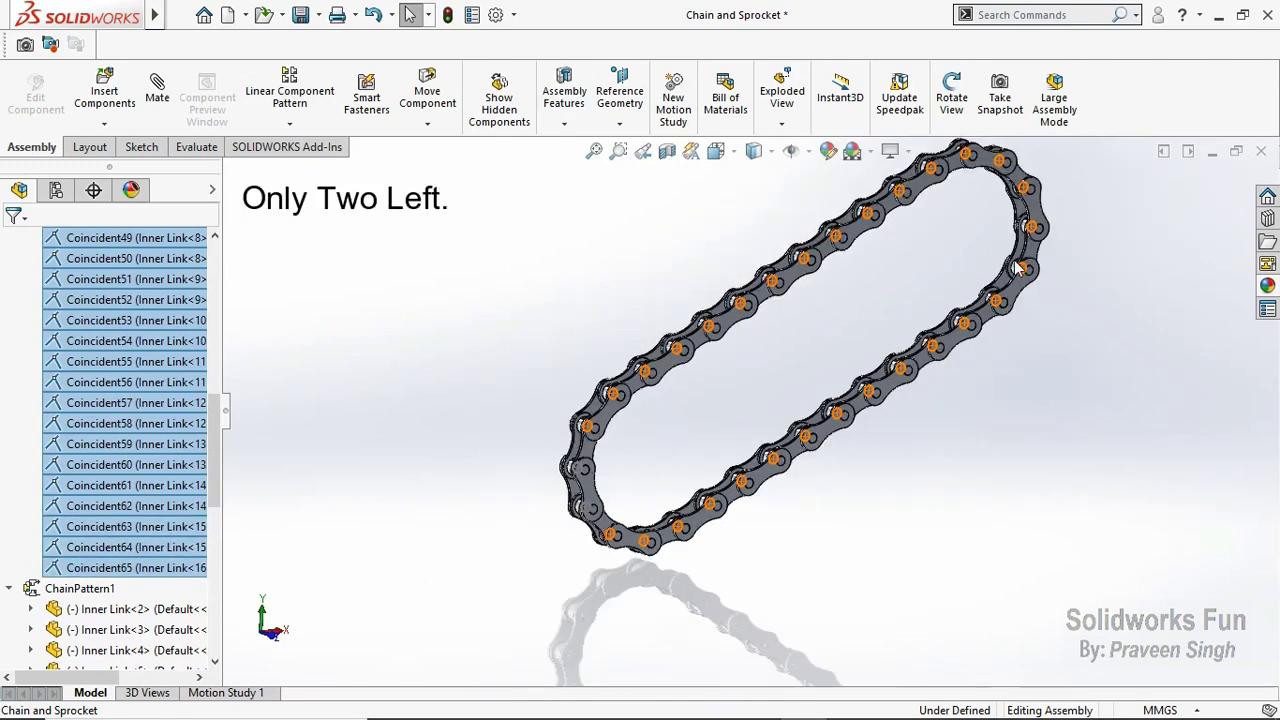
scroll(655, 470, "up", 2)
scroll(655, 470, "up", 2)
left_click(660, 468)
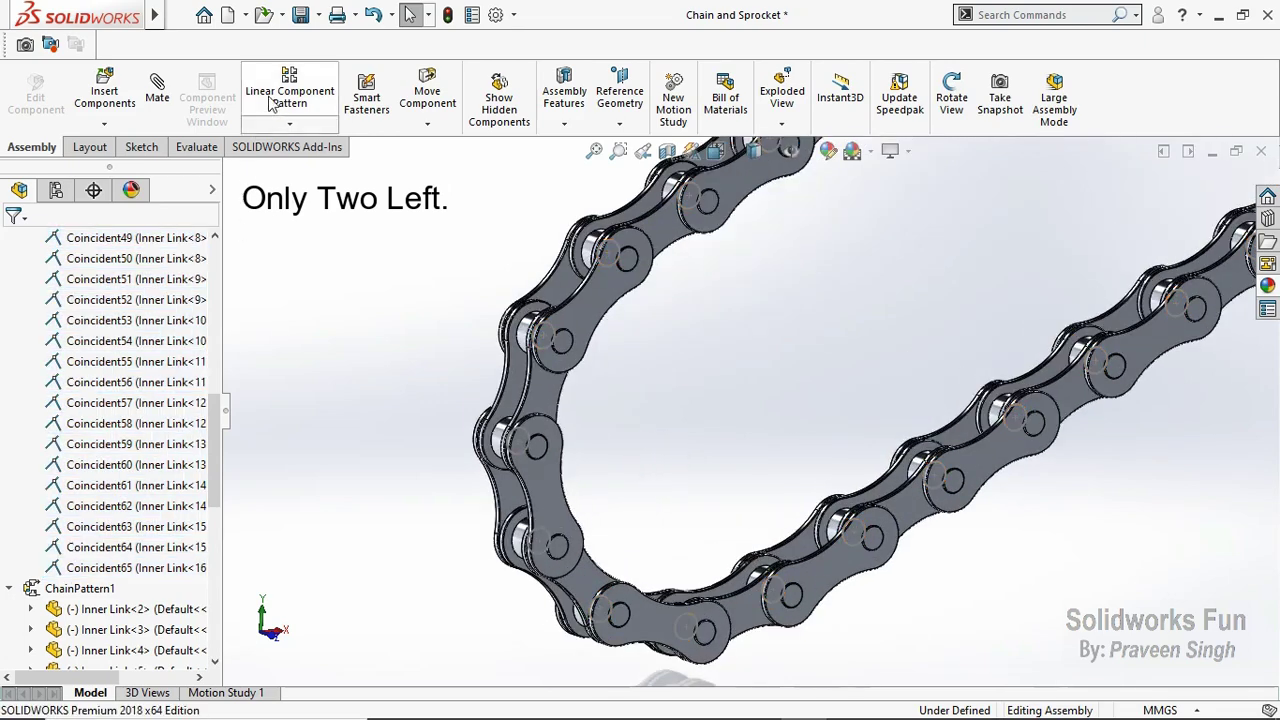
left_click(300, 16)
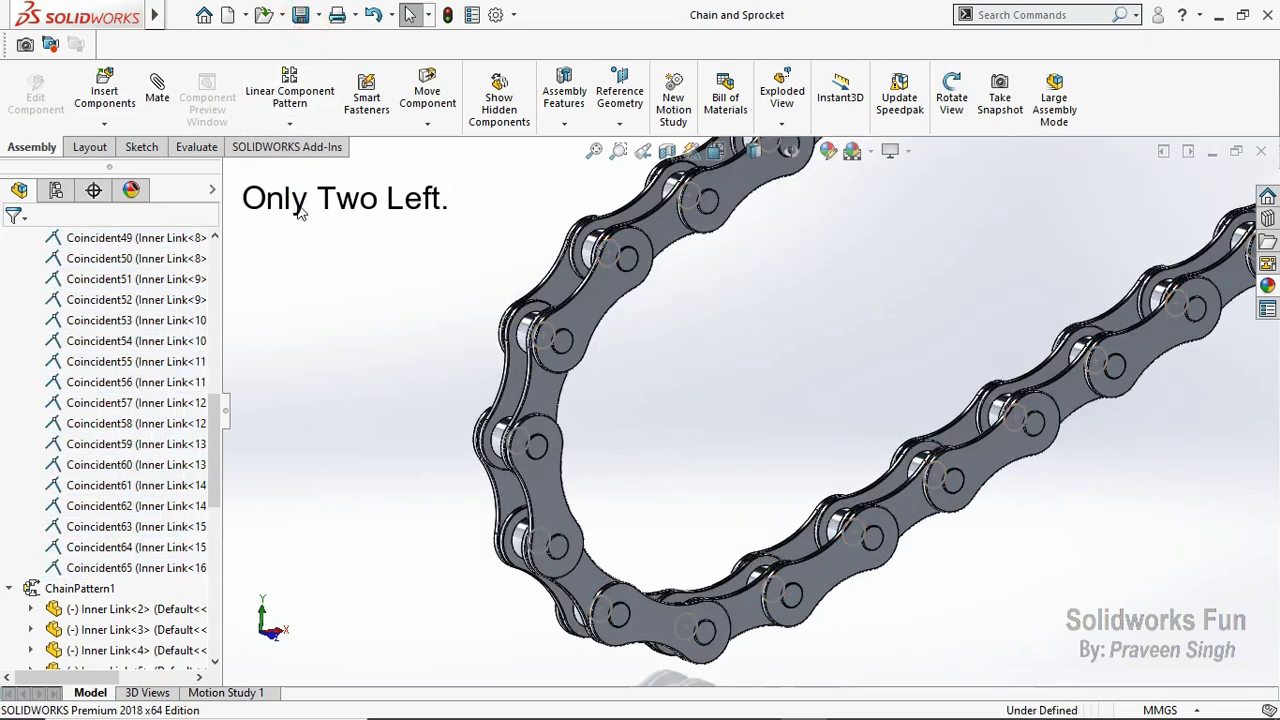
Step: Mate Outer Link 16 to Inner Link 16 at their hinge arcs (Coincident66)
left_click(155, 98)
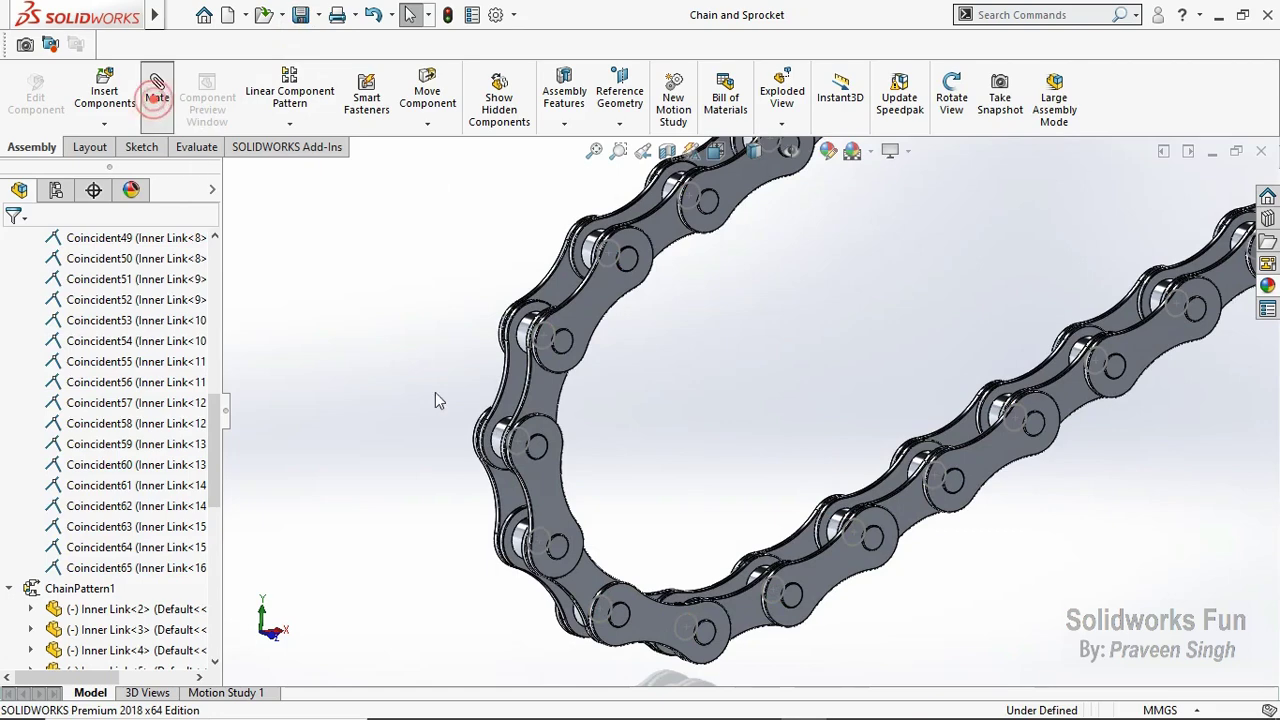
left_click(545, 540)
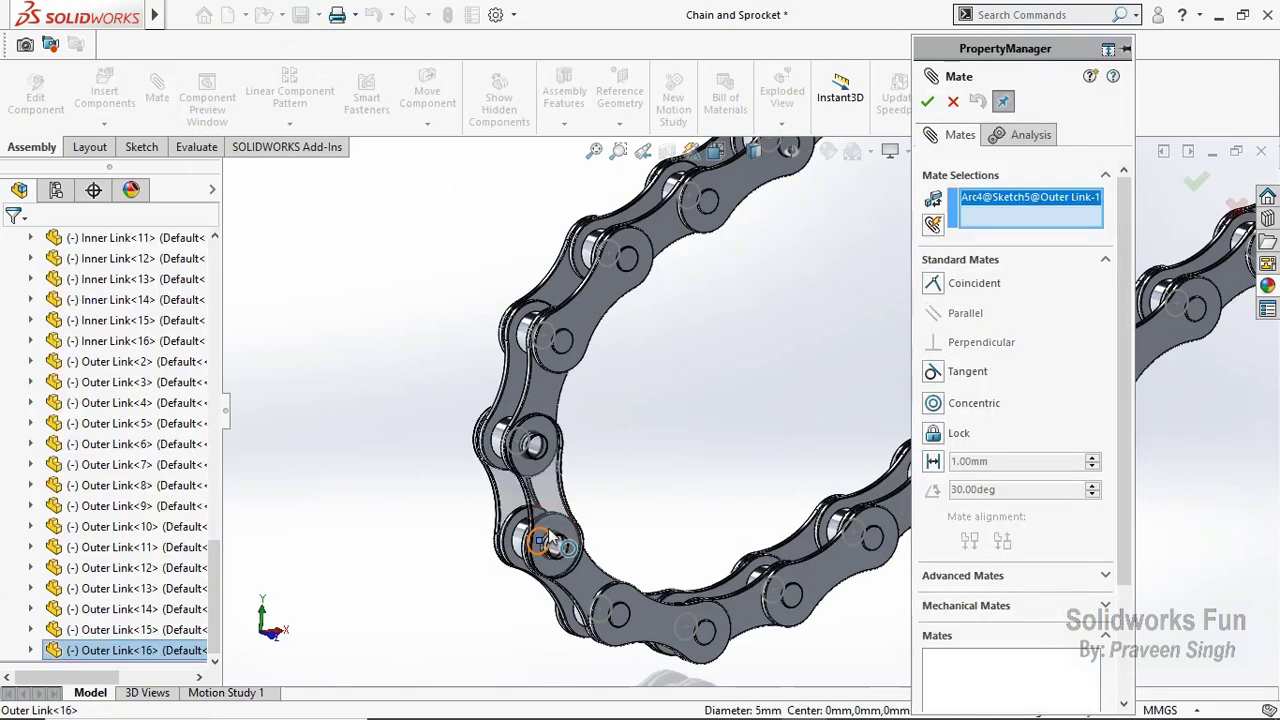
left_click(640, 530)
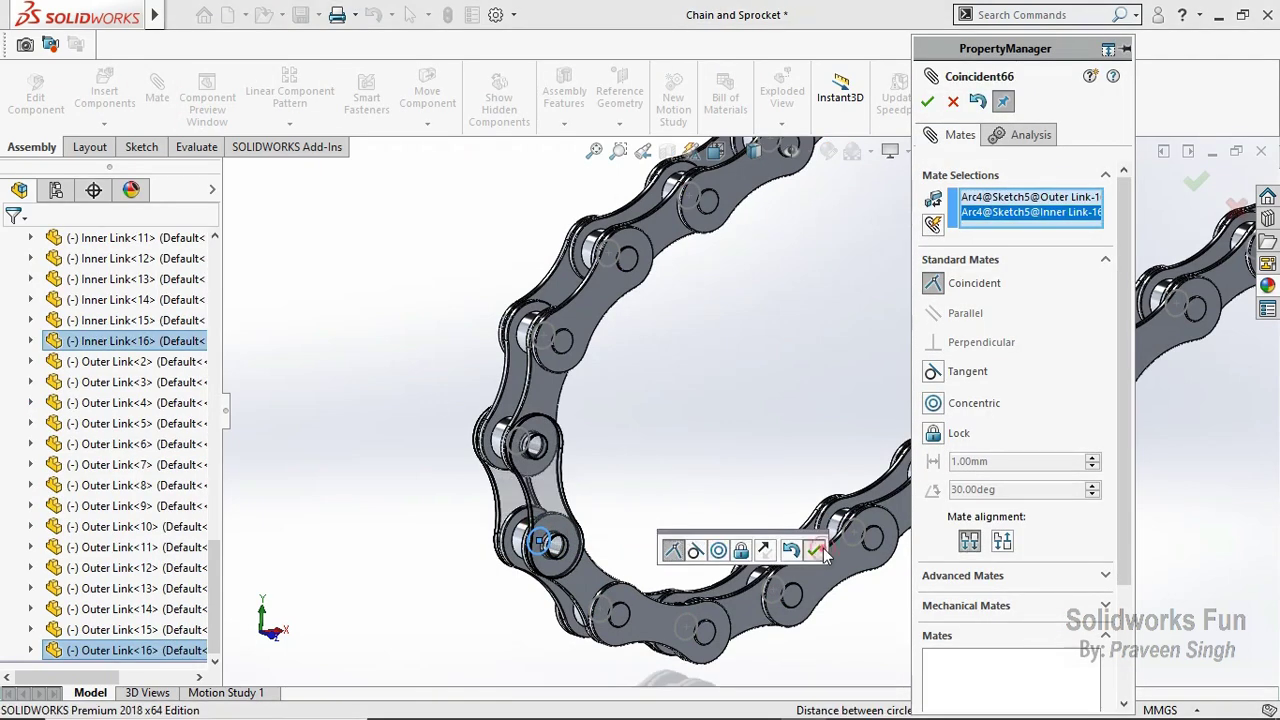
left_click(816, 550)
Step: Pin Inner Link 1 to Outer Link 16, breaking conflicting mates, to close the chain loop
left_click(518, 440)
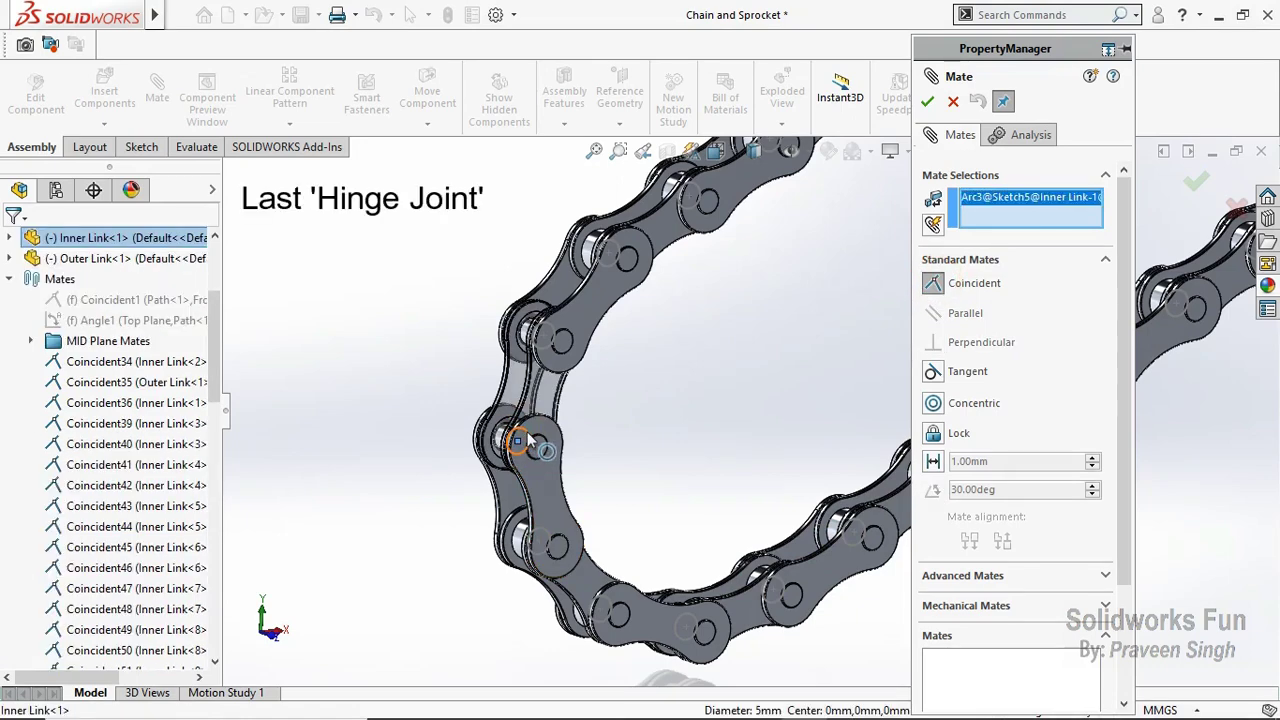
left_click(550, 540)
left_click(522, 463)
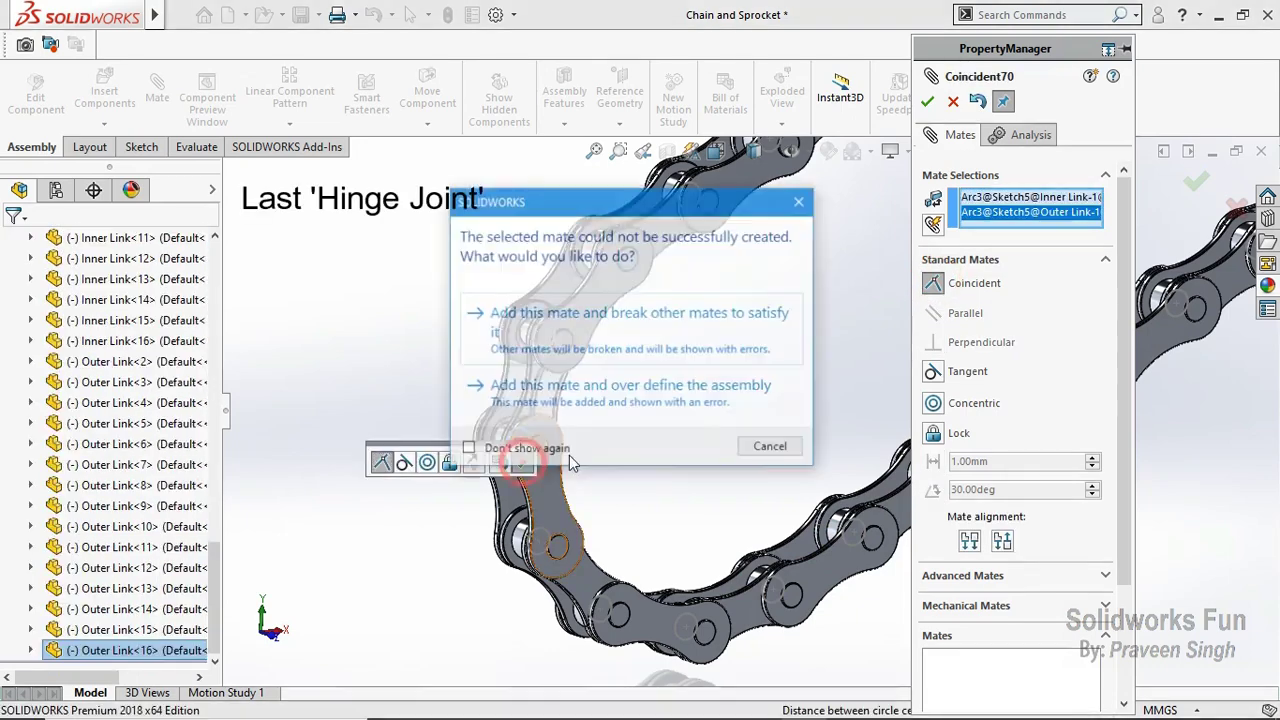
left_click(590, 333)
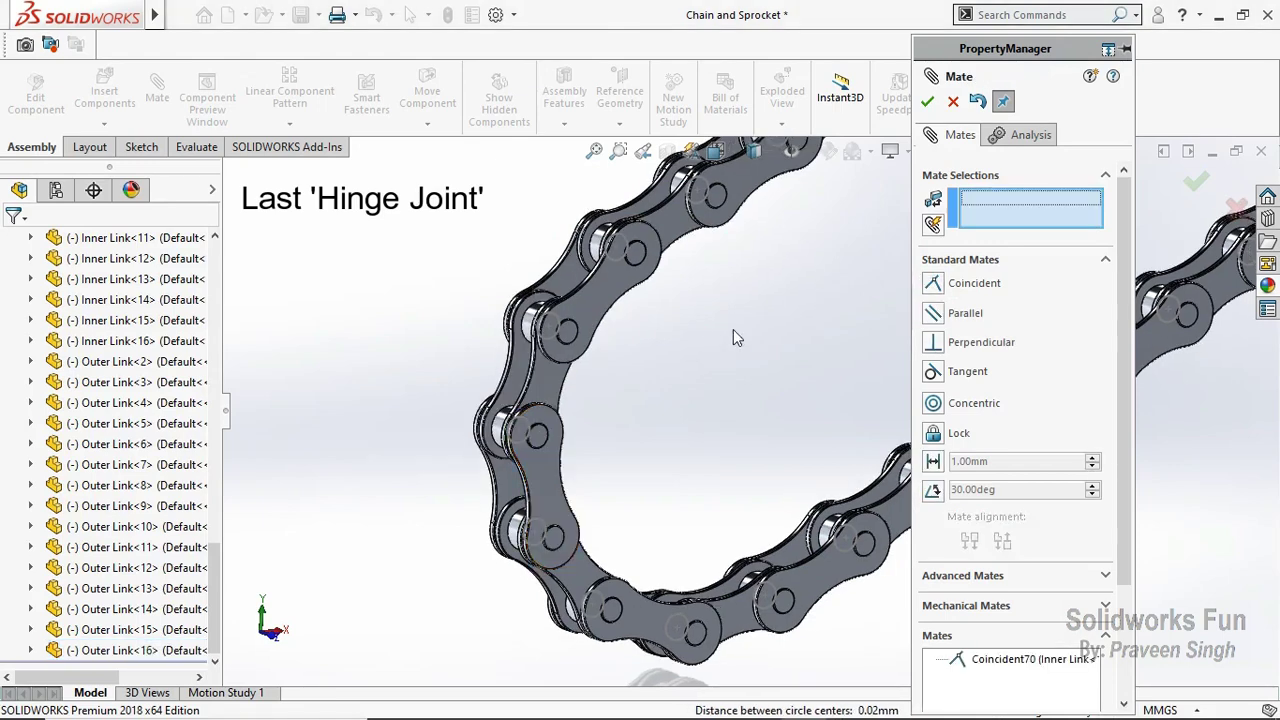
left_click(928, 101)
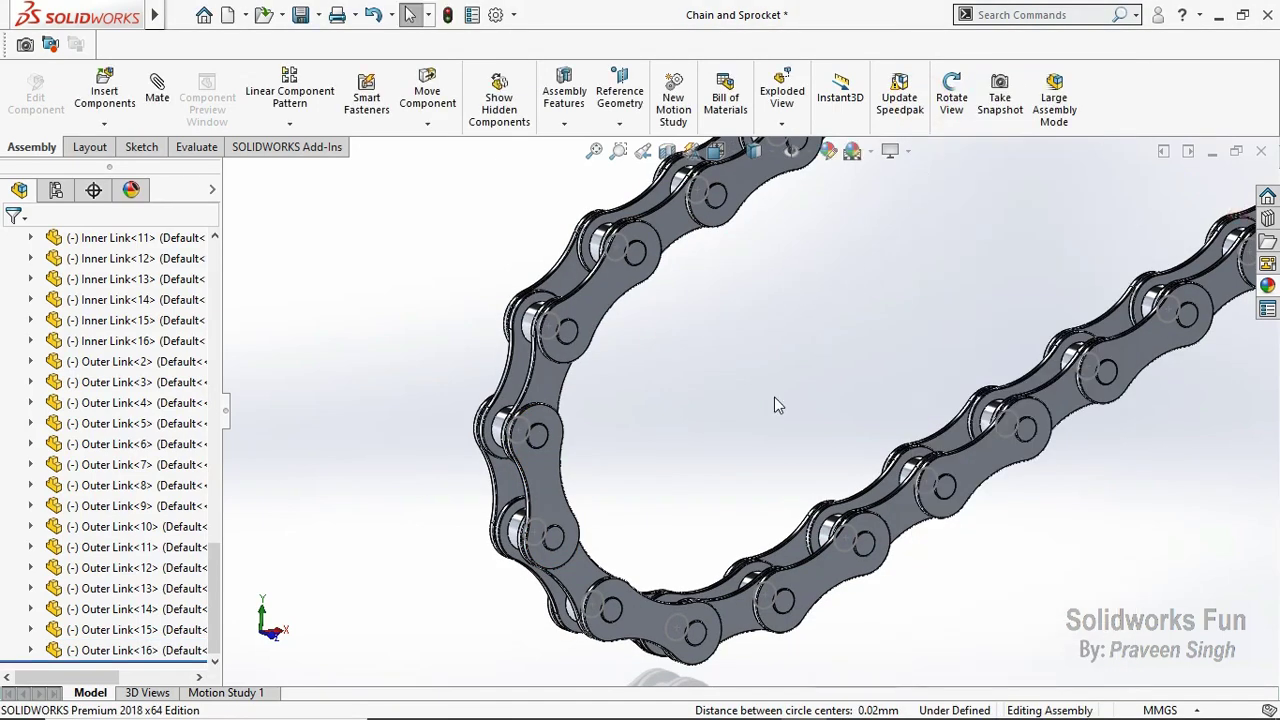
Step: Orbit to see the whole loop and select hinge mates Coincident34 through Coincident62 in the tree
mouse_move(774, 396)
middle_mouse_down()
mouse_move(1044, 249)
mouse_move(397, 574)
mouse_move(608, 446)
middle_mouse_up()
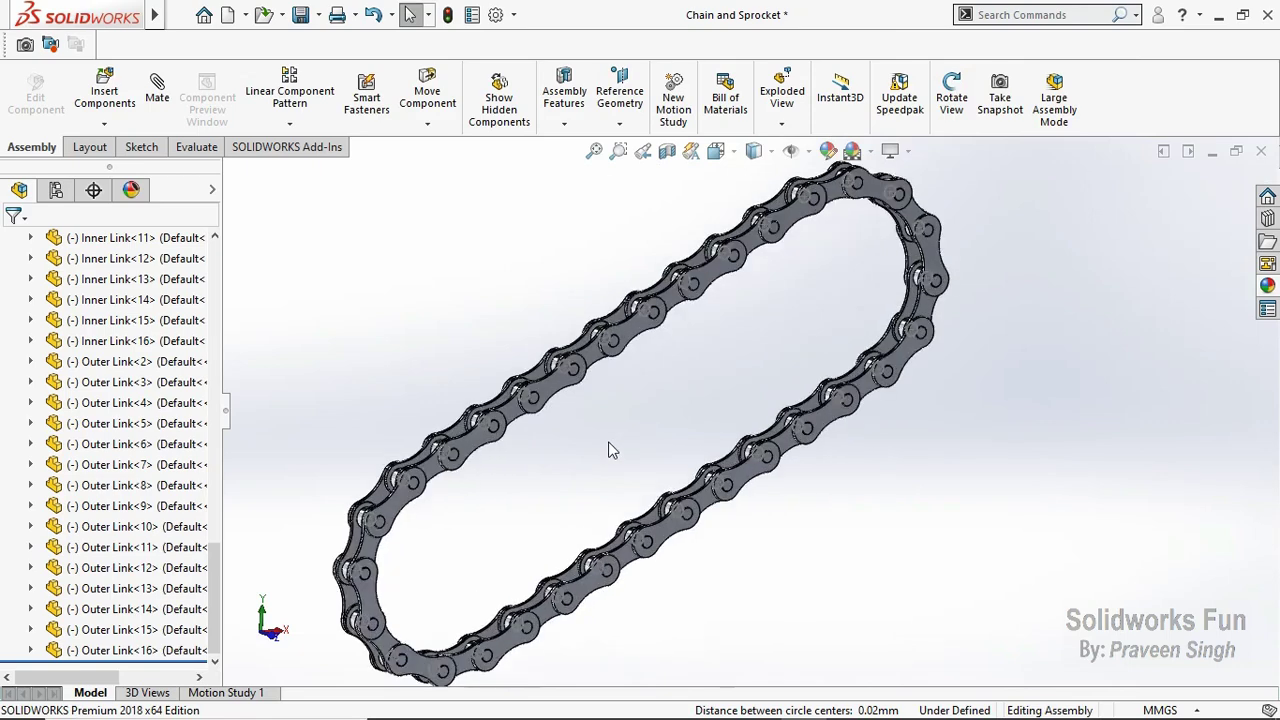
scroll(3, 495, "up", 6)
scroll(3, 450, "up", 6)
scroll(3, 400, "up", 3)
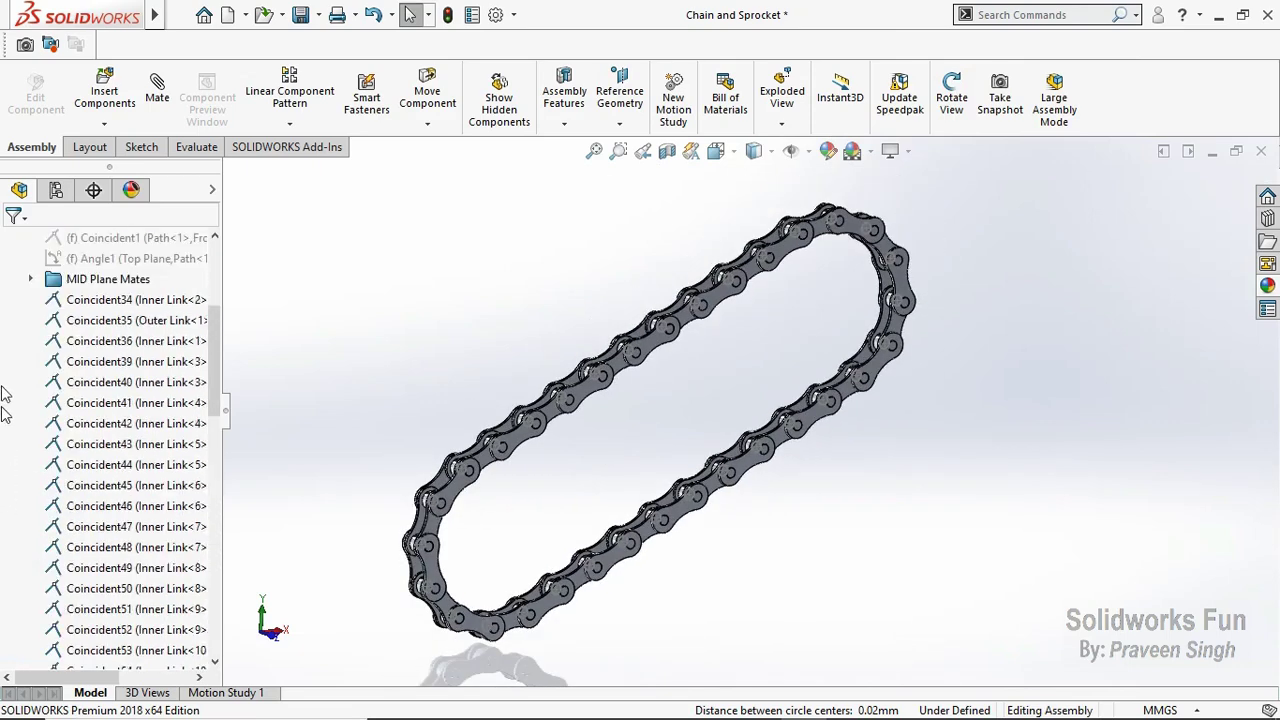
left_click(35, 302)
left_click(18, 567, "shift")
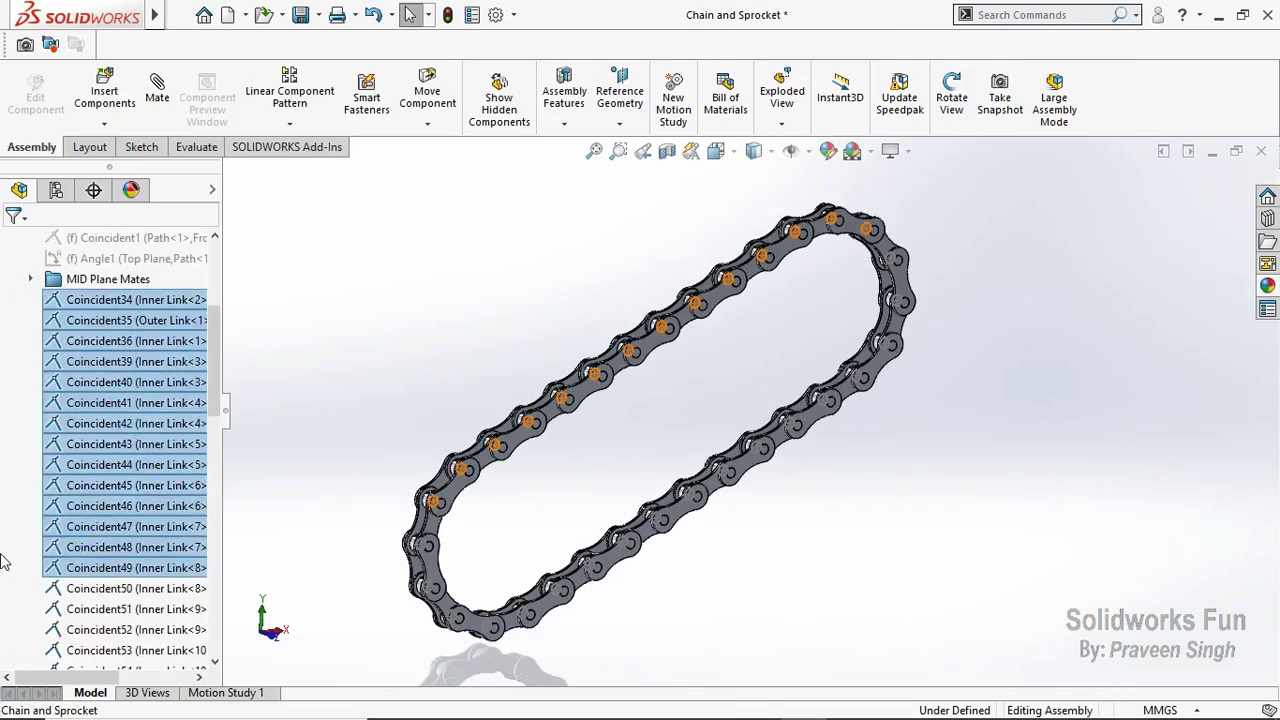
scroll(7, 490, "down", 3)
left_click_drag(30, 400, 188, 655)
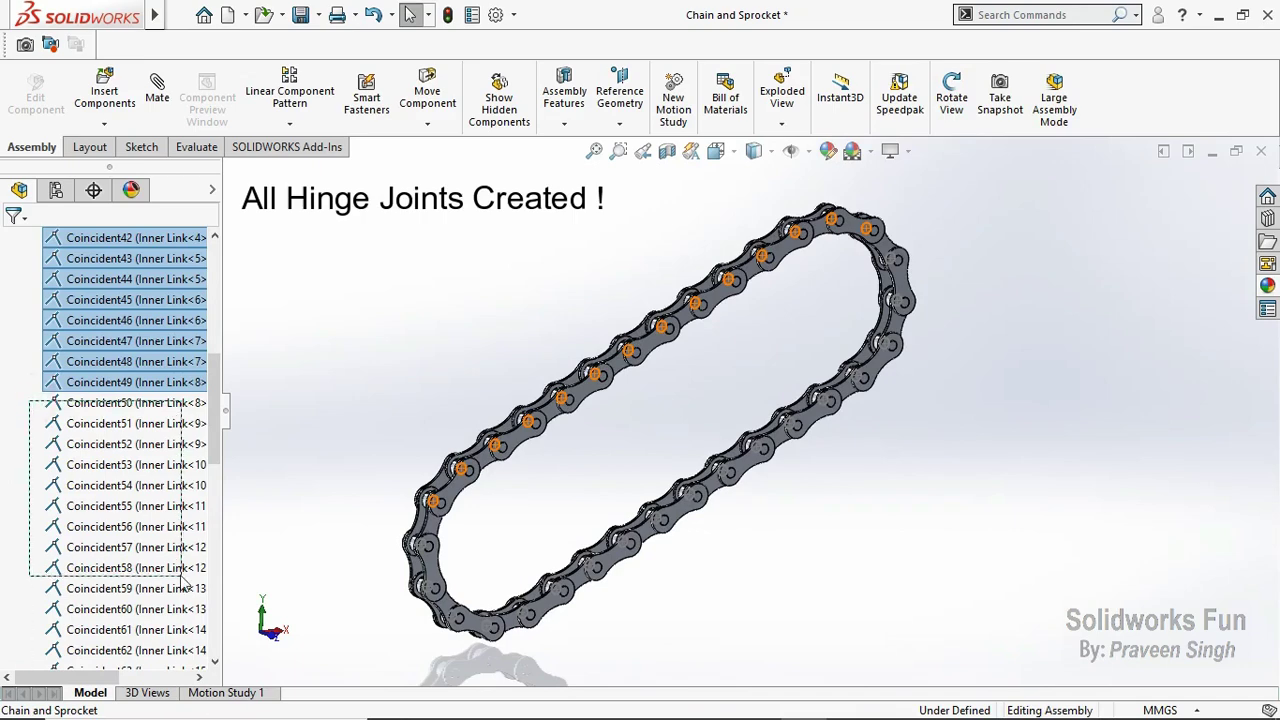
left_click(188, 650, "shift")
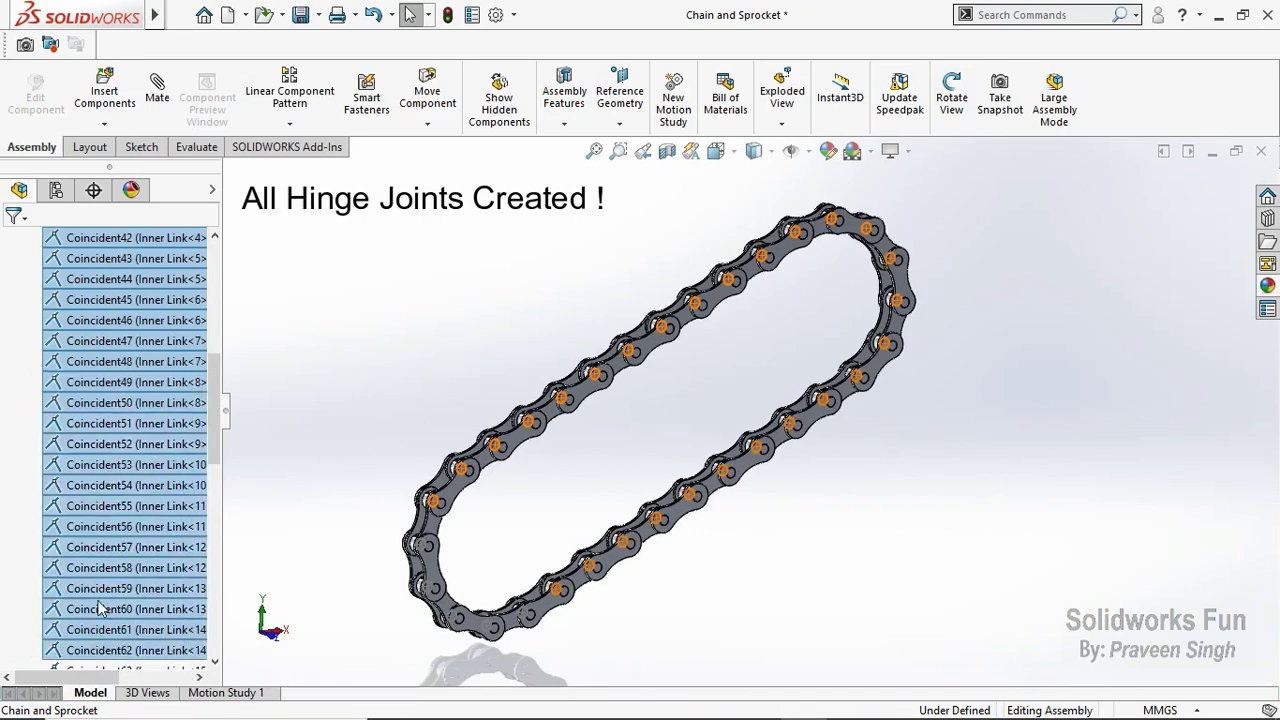
scroll(60, 553, "down", 4)
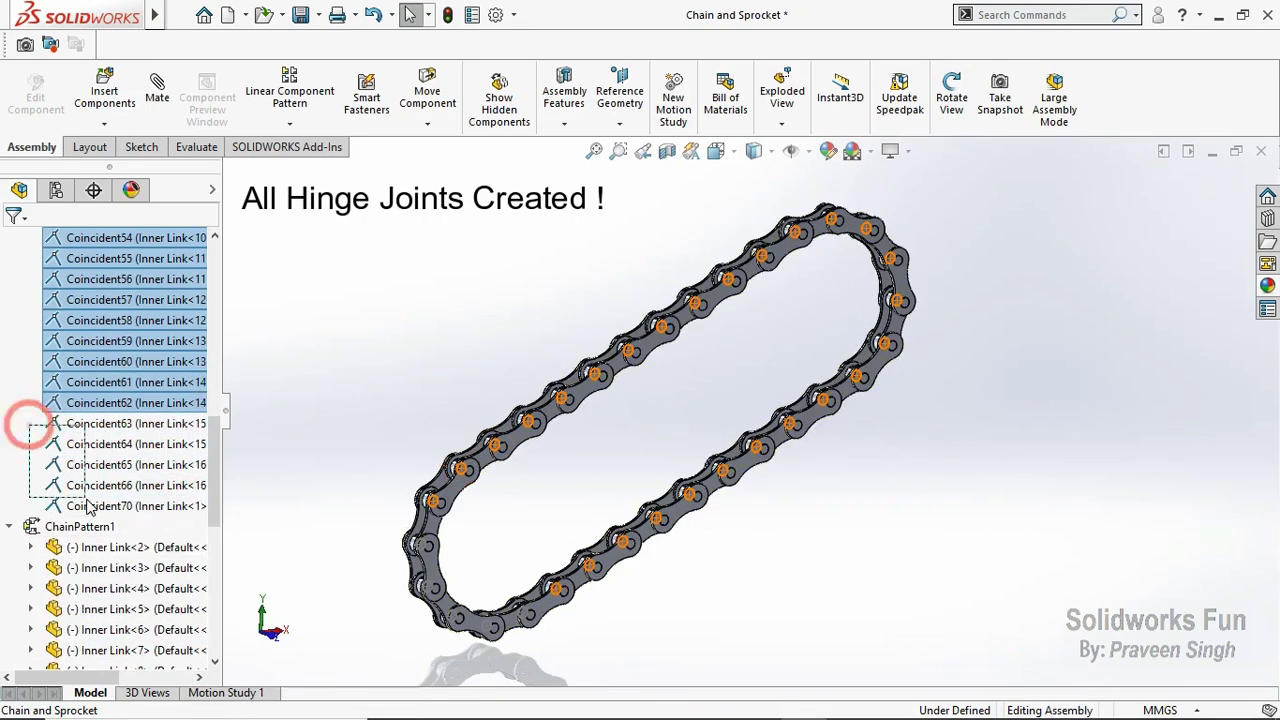
Step: Switch the chain to the front view and save the assembly
left_click_drag(88, 508, 92, 512)
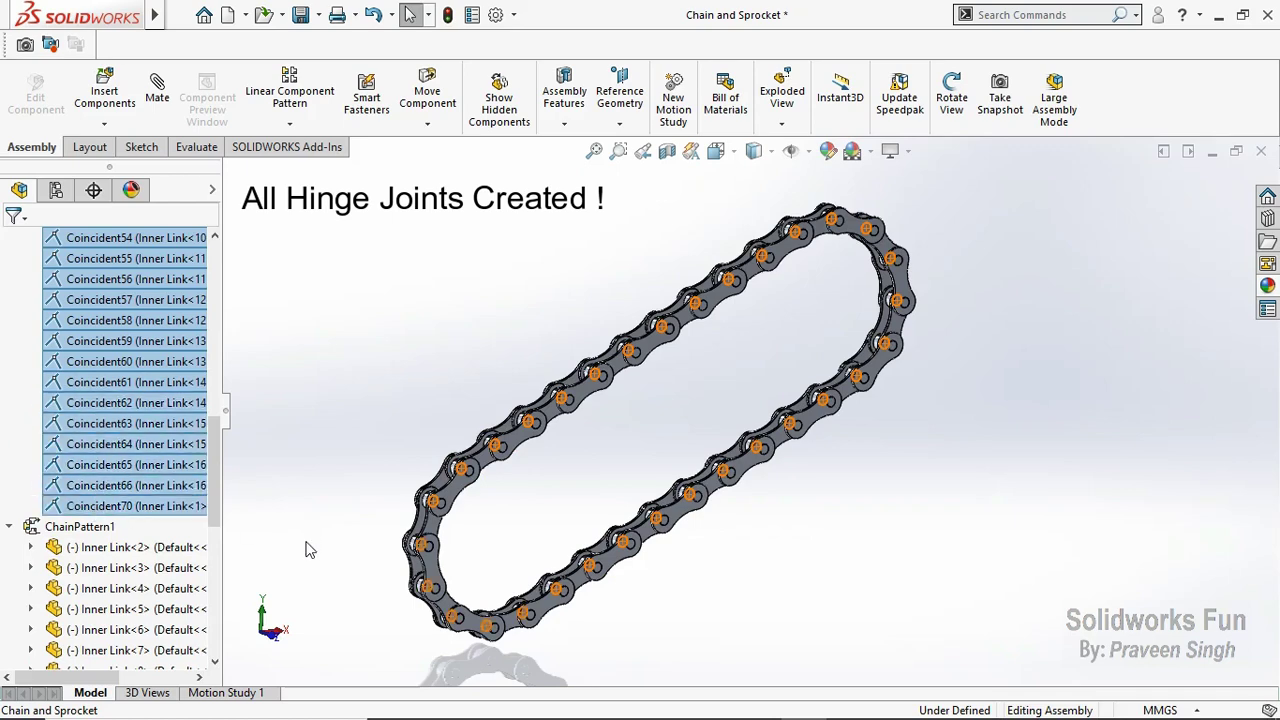
key("ctrl+1")
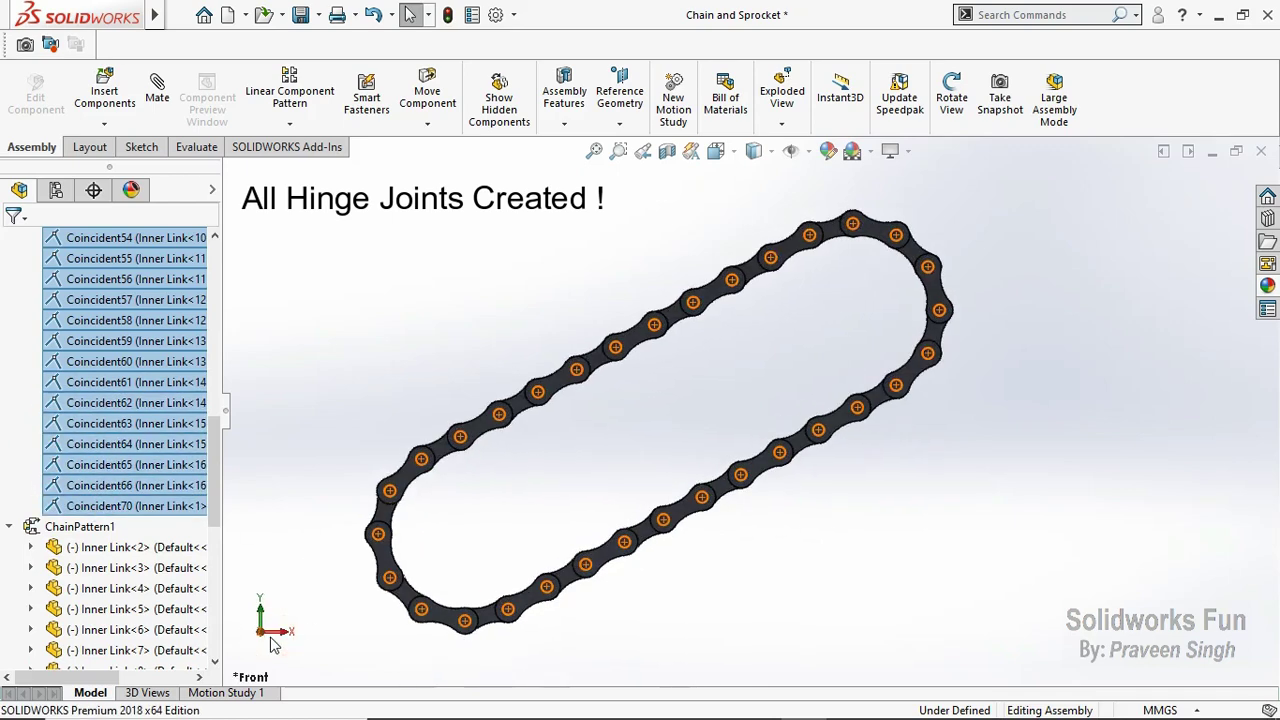
left_click(333, 441)
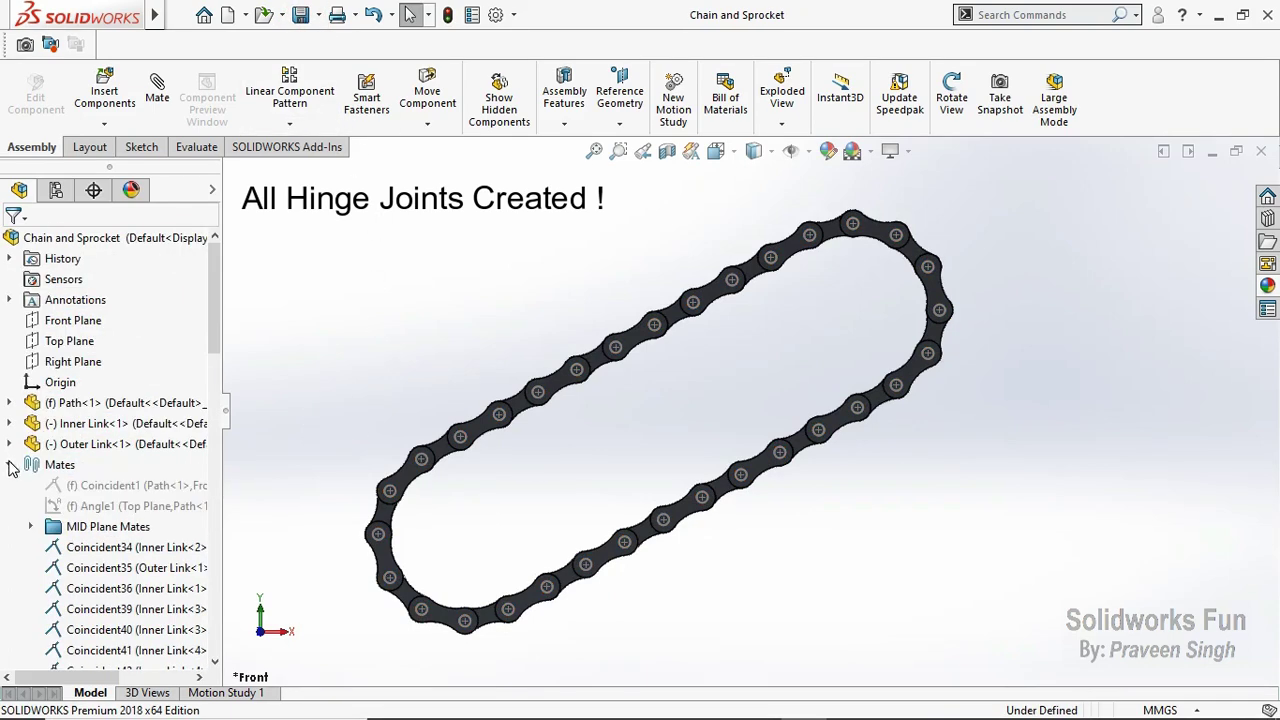
left_click(10, 466)
left_click(10, 465)
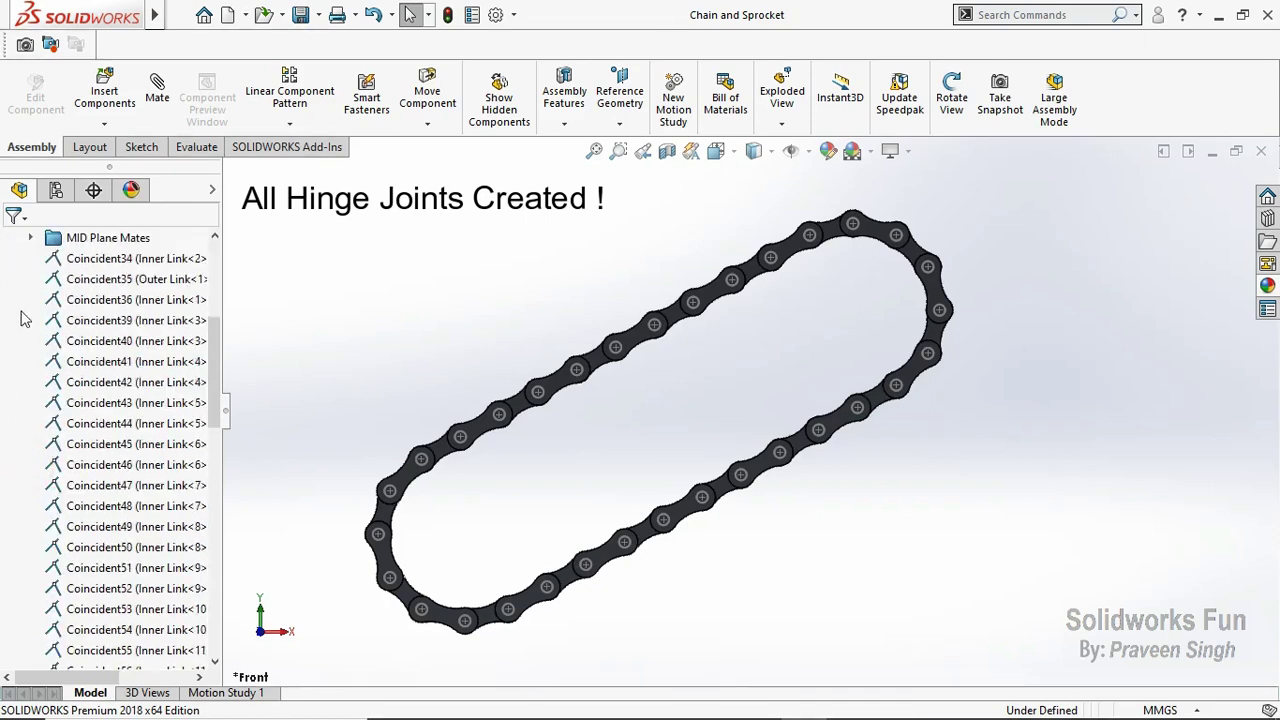
Step: Select the hinge Coincident mates through Coincident70 and add them to a new folder
left_click(28, 258)
left_click(20, 567, "shift")
scroll(12, 582, "down", 3)
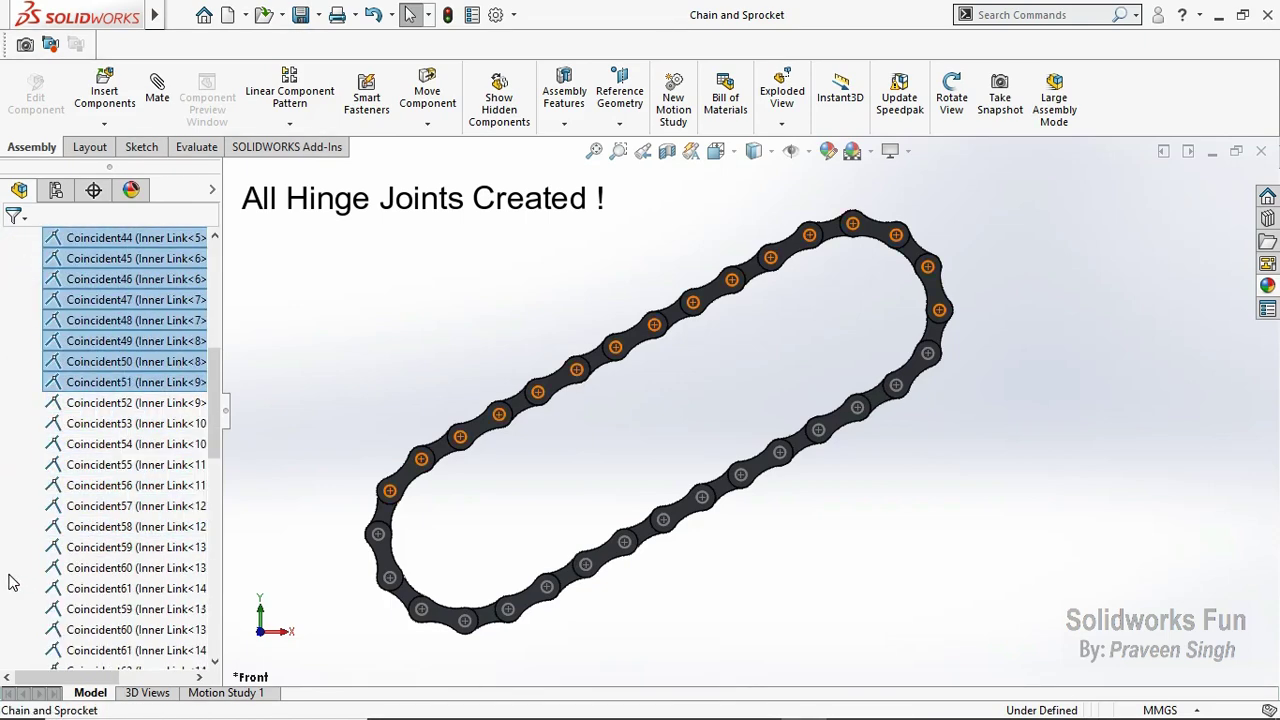
left_click(22, 629, "shift")
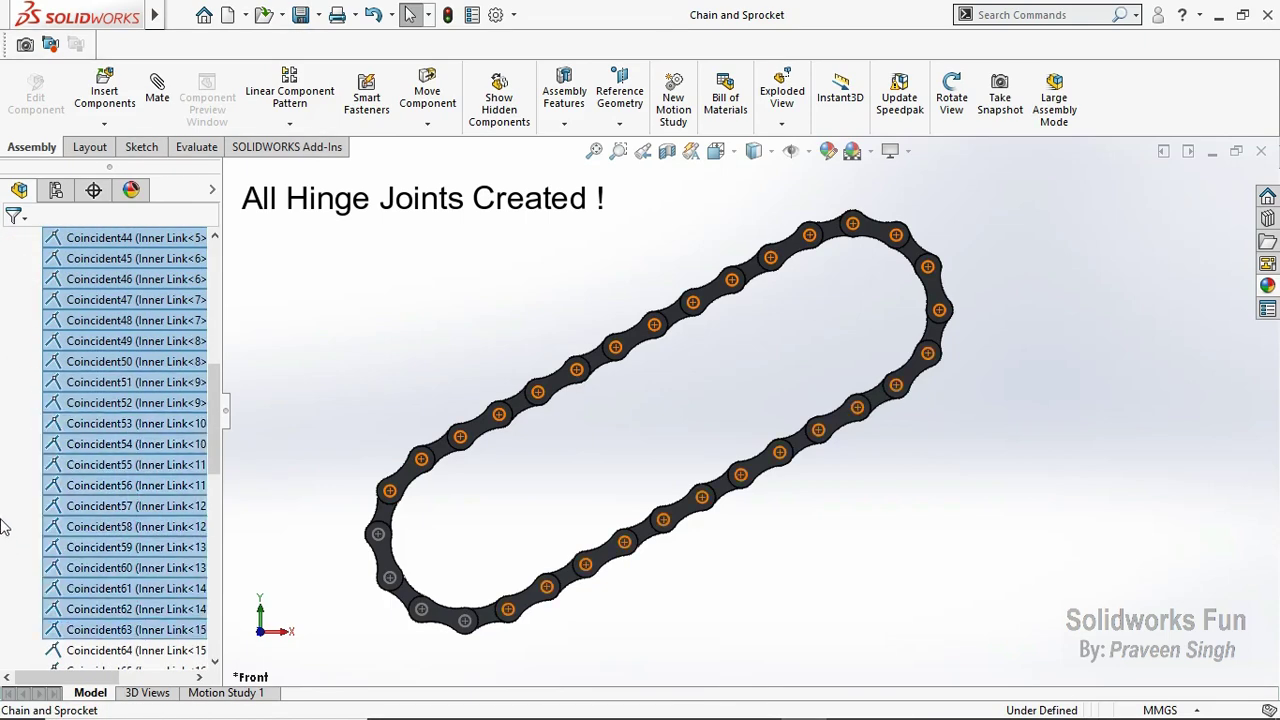
scroll(14, 477, "down", 3)
left_click(72, 528, "shift")
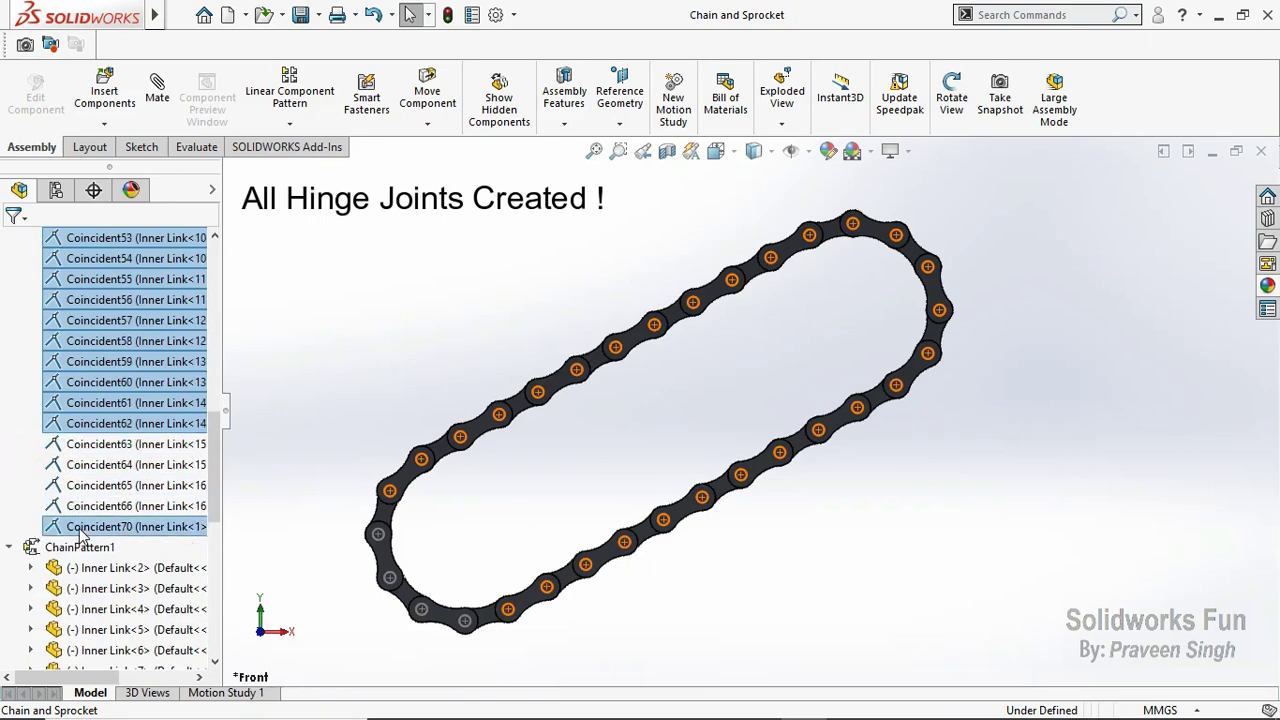
right_click(76, 527)
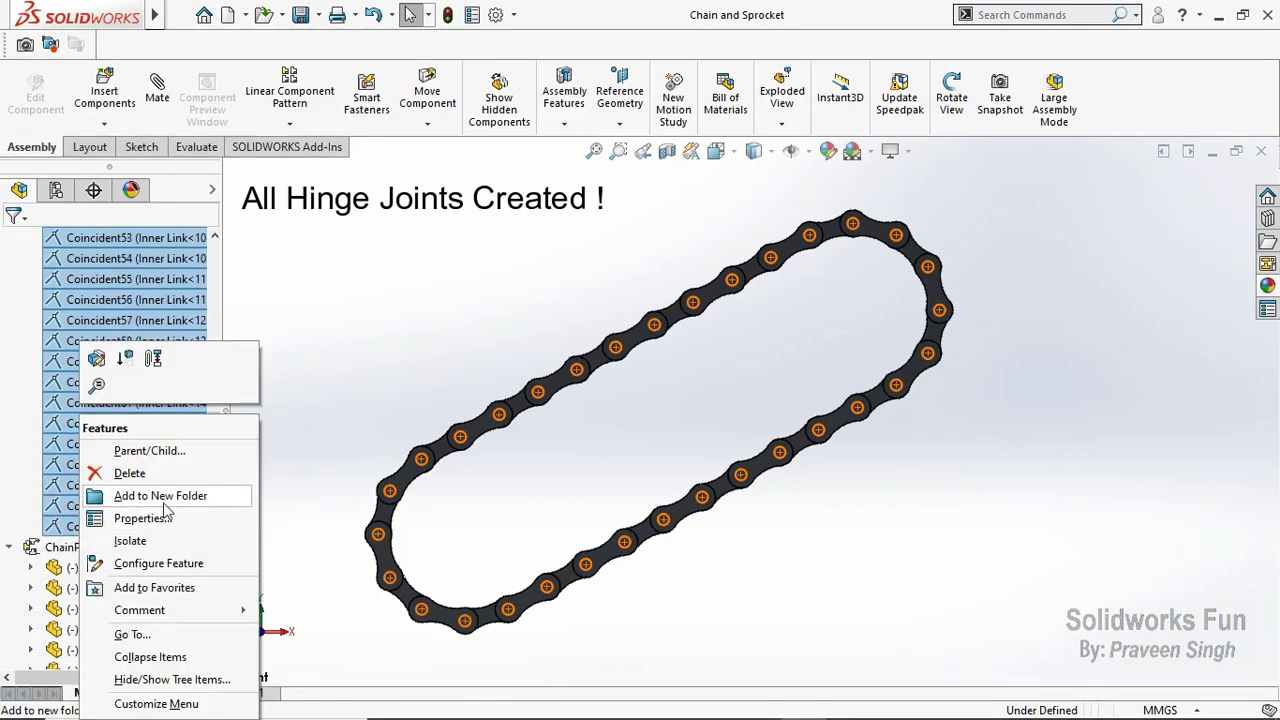
left_click(160, 496)
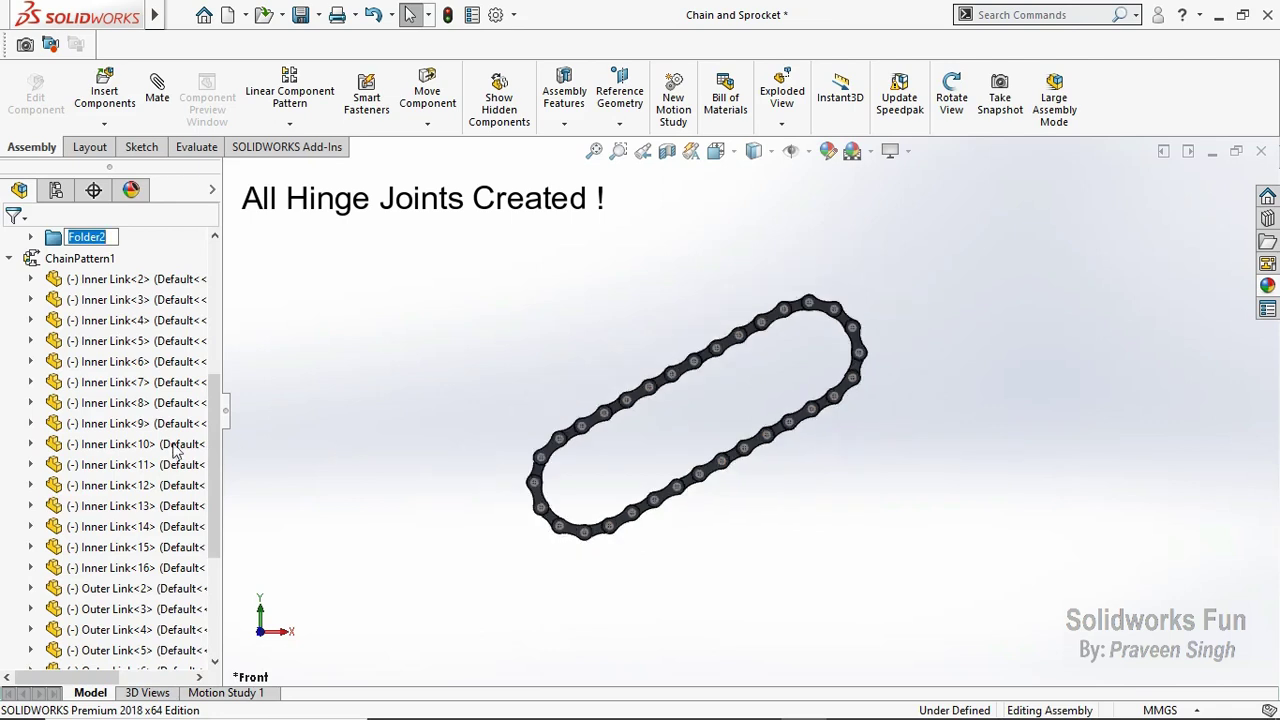
Step: Rename the new mates folder to 'Hinge Mates' and save the assembly
scroll(160, 438, "up", 3)
scroll(585, 382, "down", 2)
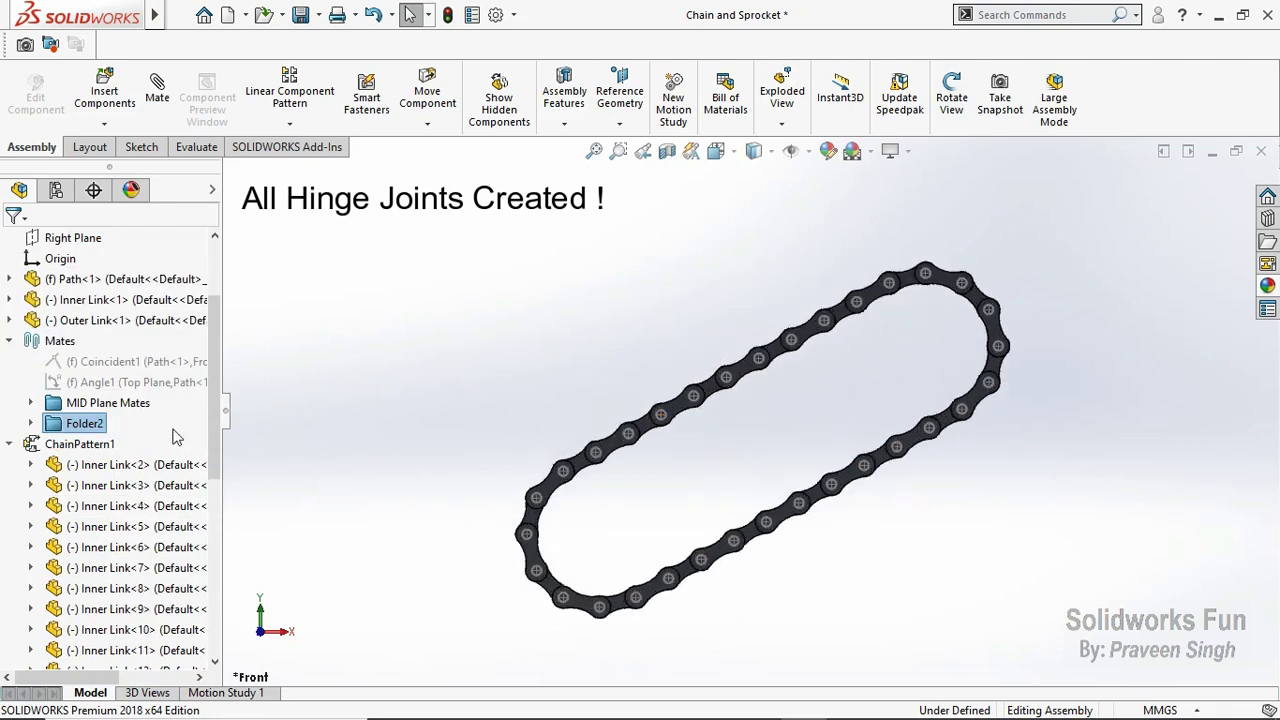
left_click(98, 424)
type("Hinge Mates")
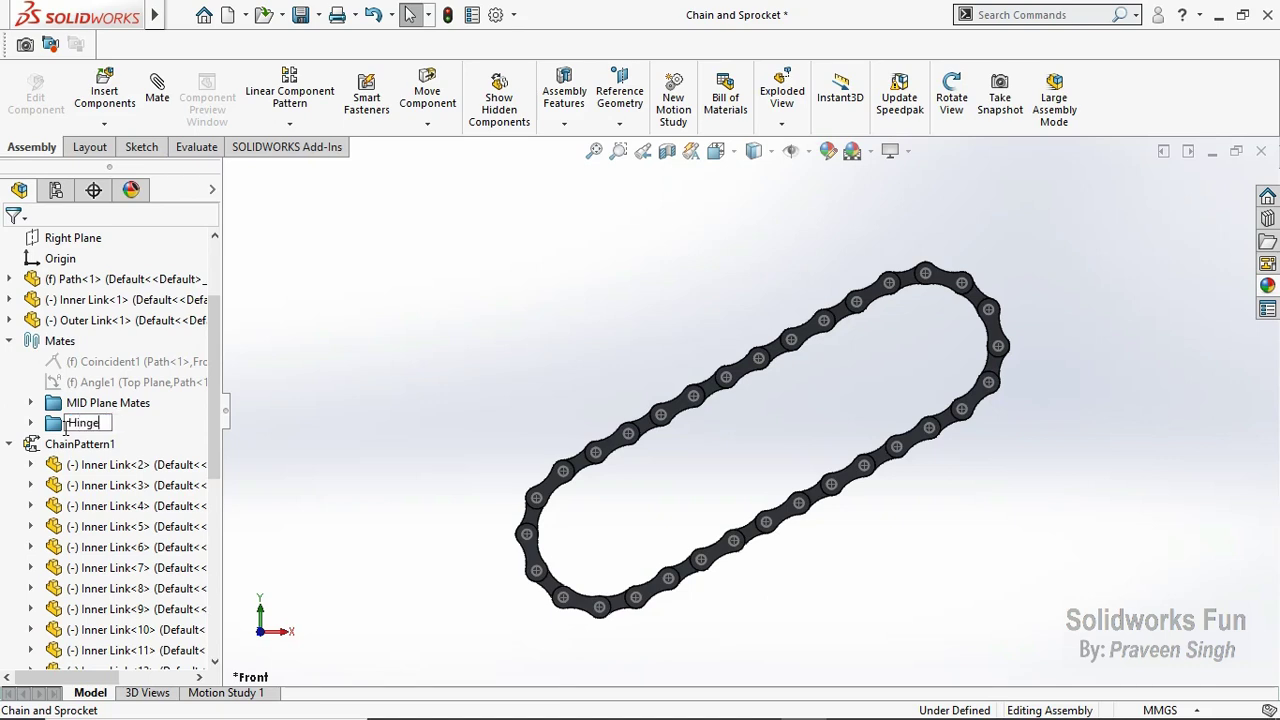
left_click(310, 438)
left_click(300, 16)
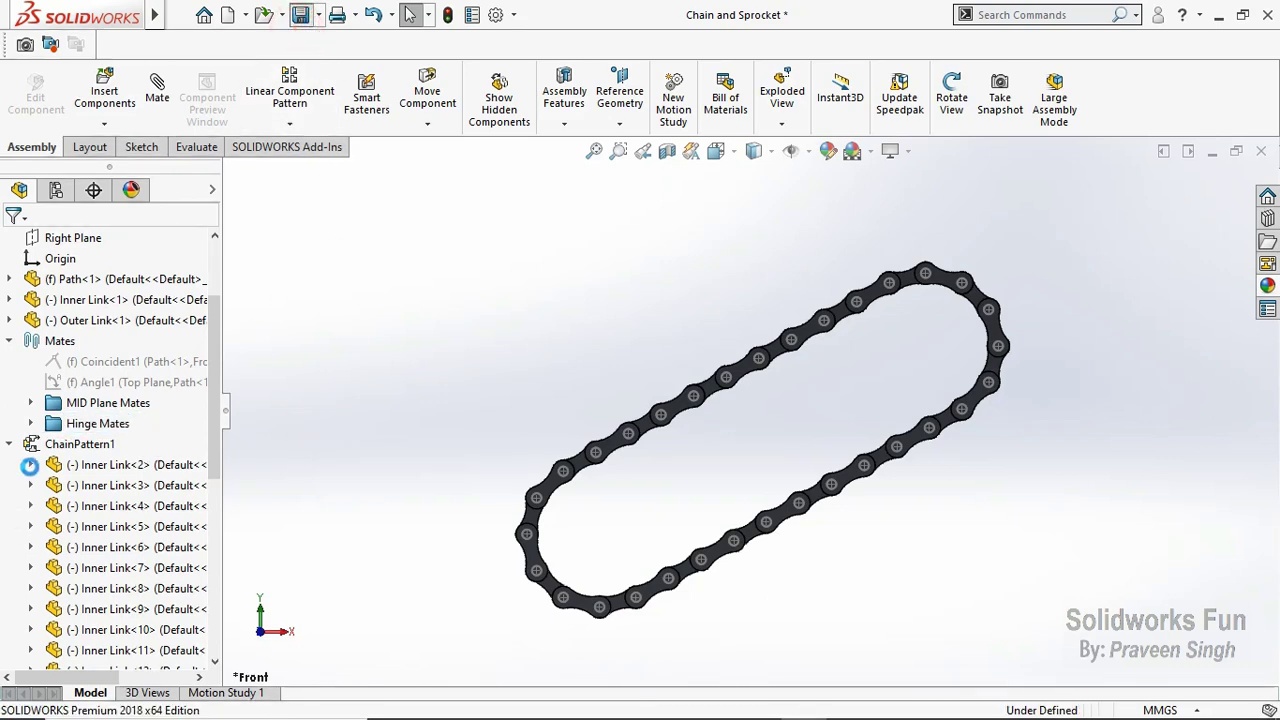
Step: Dissolve ChainPattern1 into individual link components and save the assembly
left_click(10, 342)
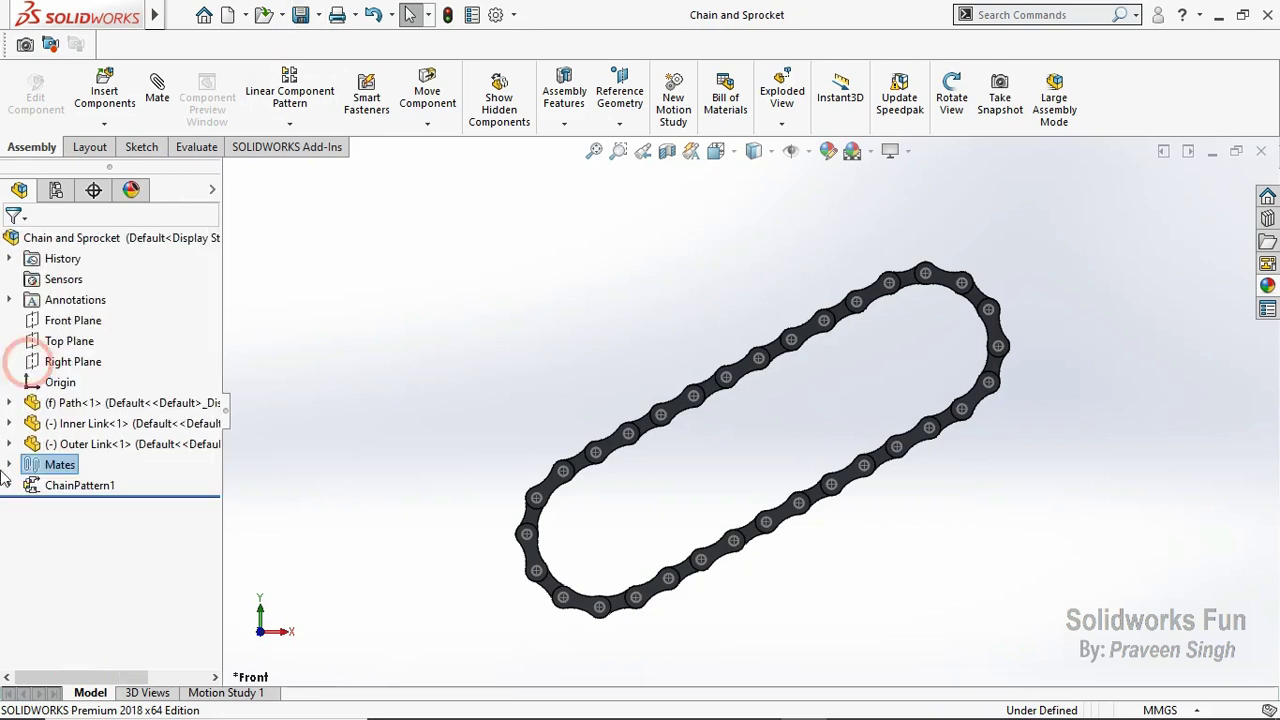
left_click(8, 466)
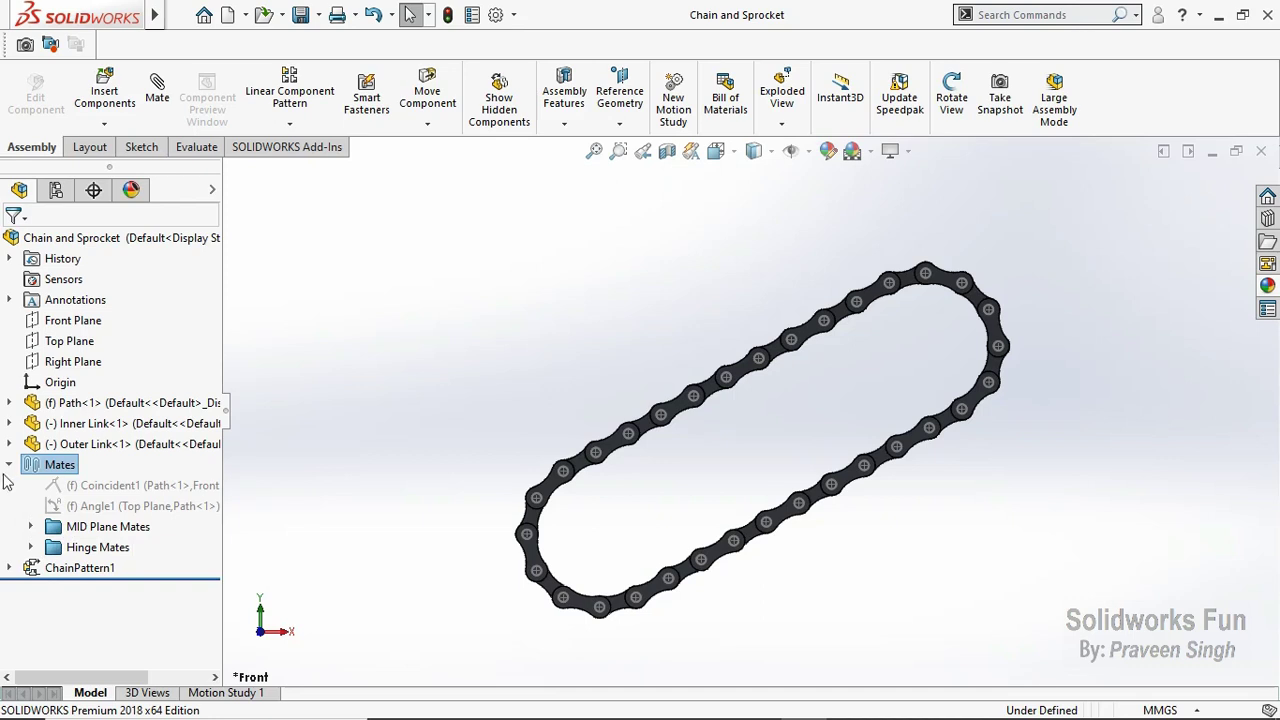
left_click(9, 465)
right_click(66, 486)
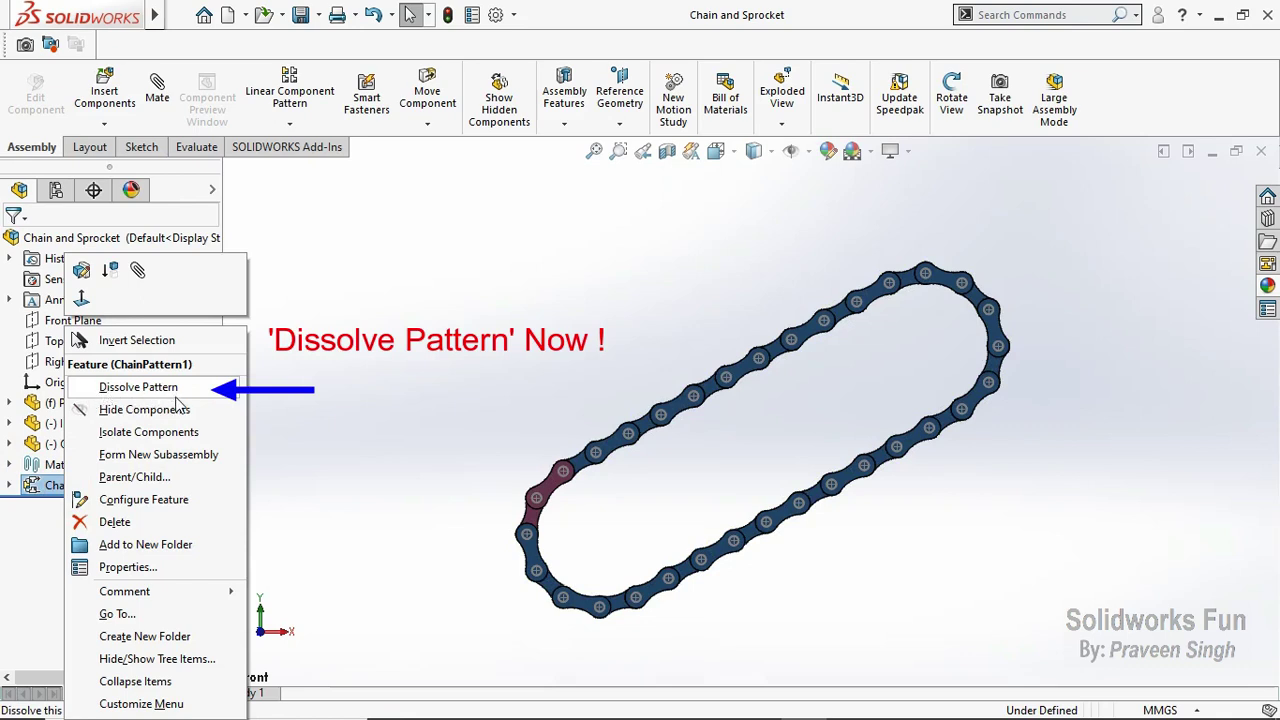
left_click(115, 388)
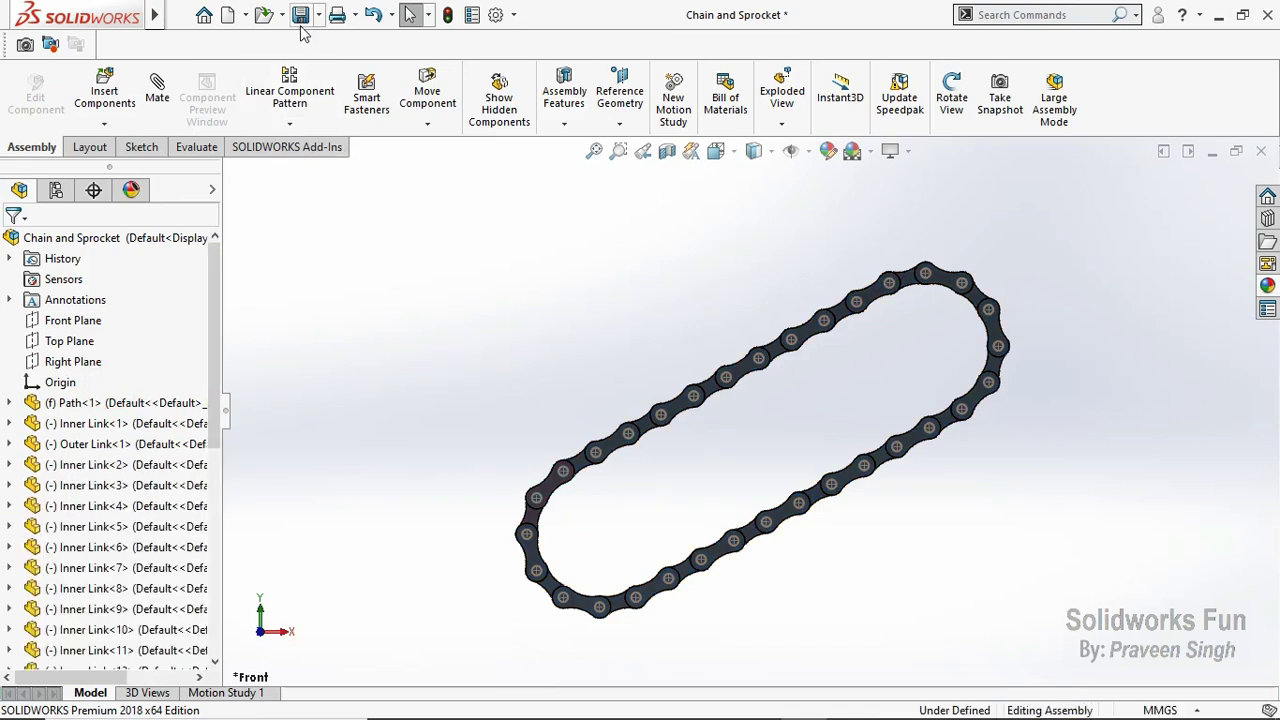
left_click(300, 16)
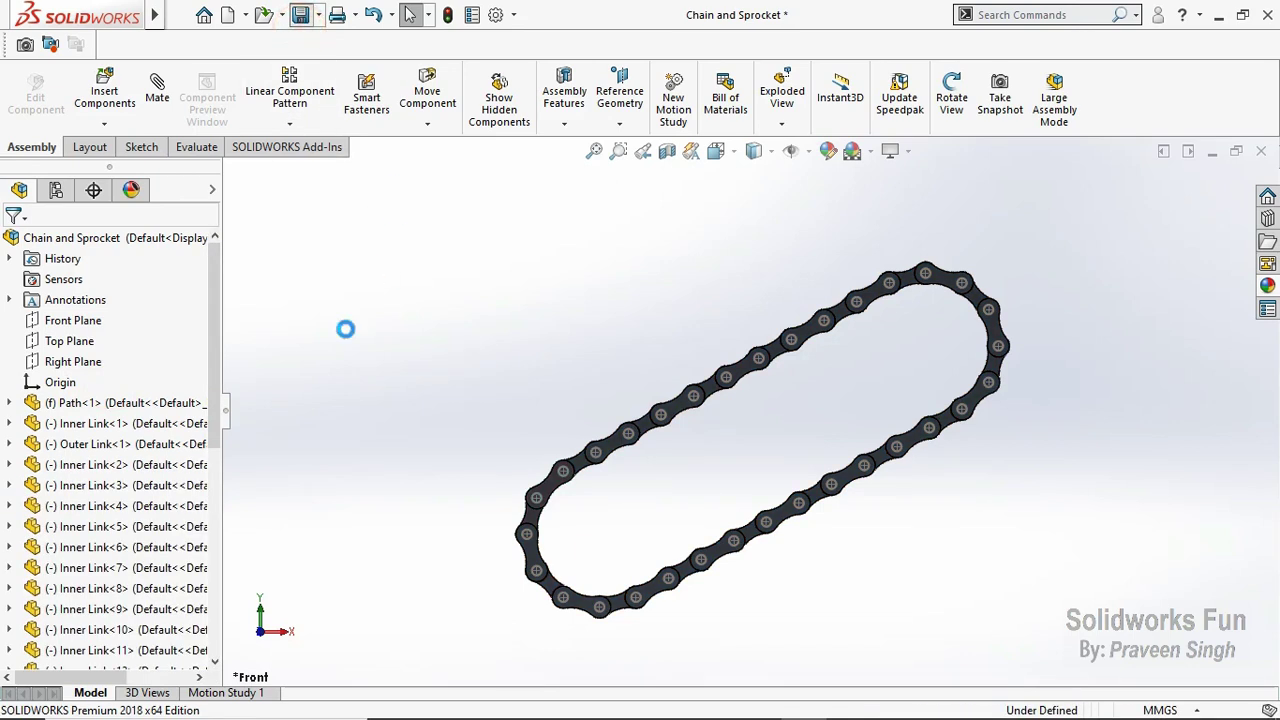
Step: Group every Inner Link and Outer Link component into a new folder named Links, then save
scroll(4, 427, "down", 1)
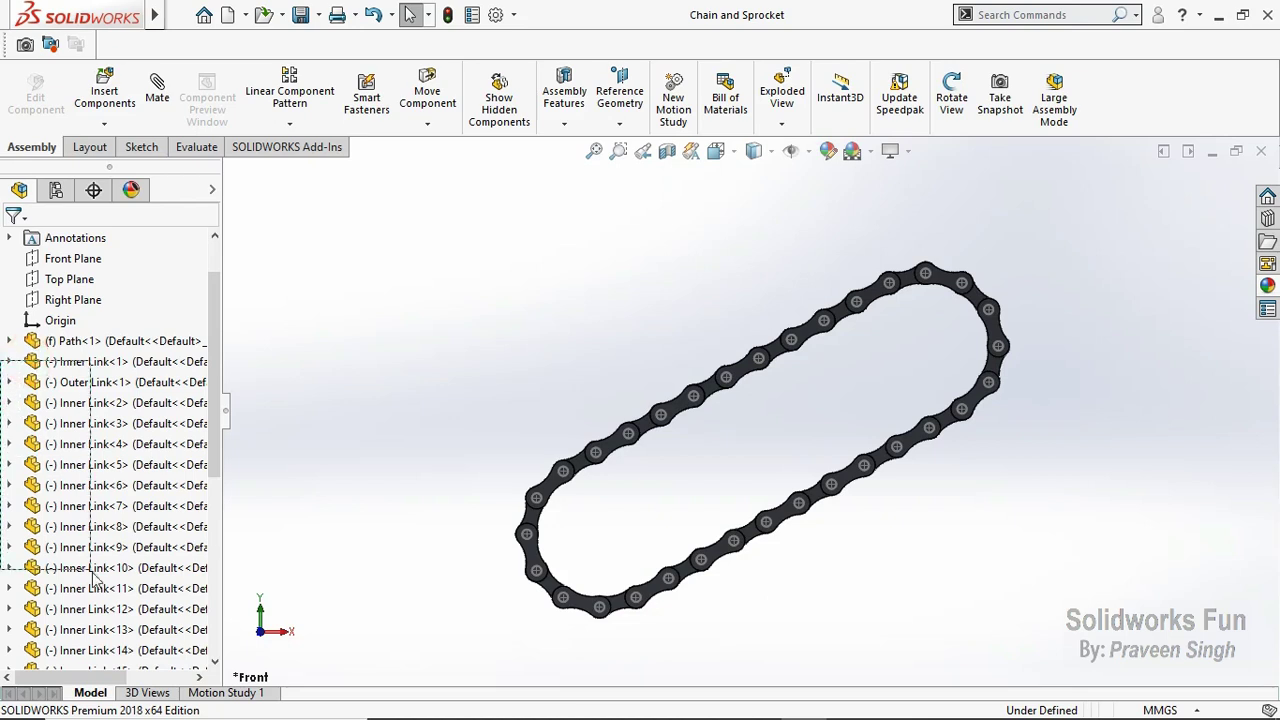
key("Down")
key("Down")
key("Down")
key("Down")
key("Down")
key("Down")
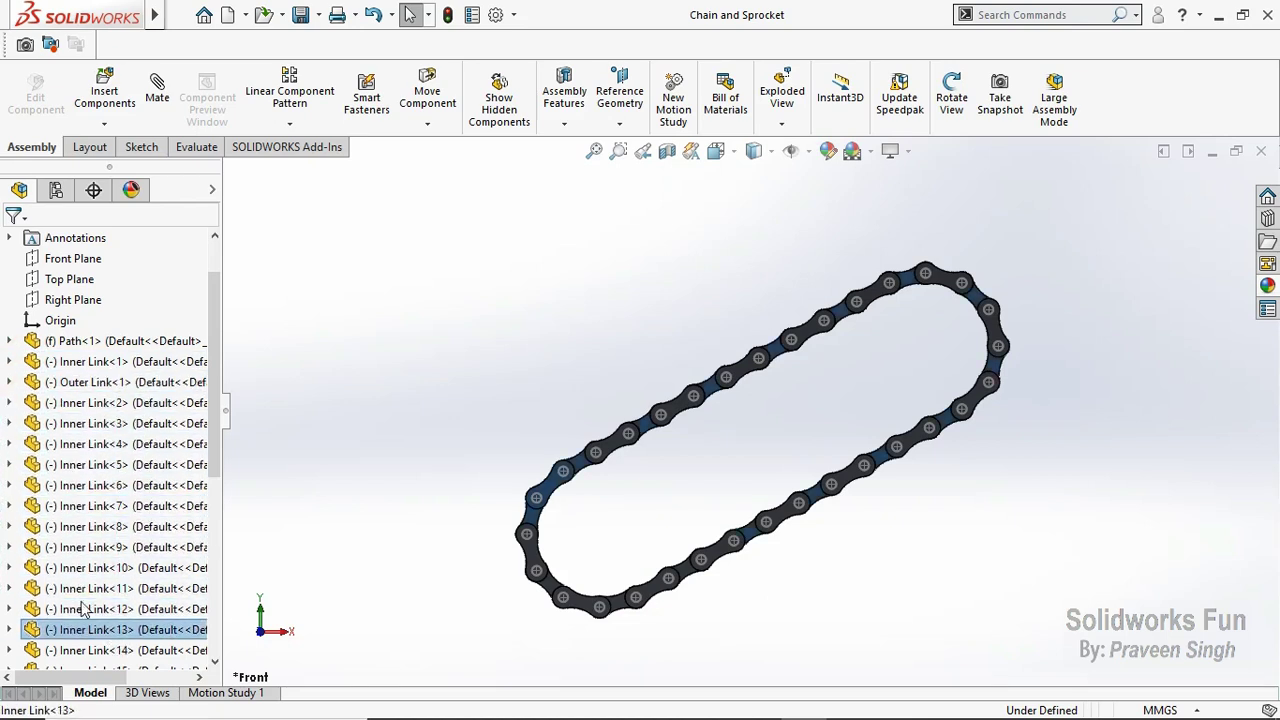
left_click(118, 630, "shift")
scroll(5, 536, "down", 3)
scroll(5, 490, "down", 1)
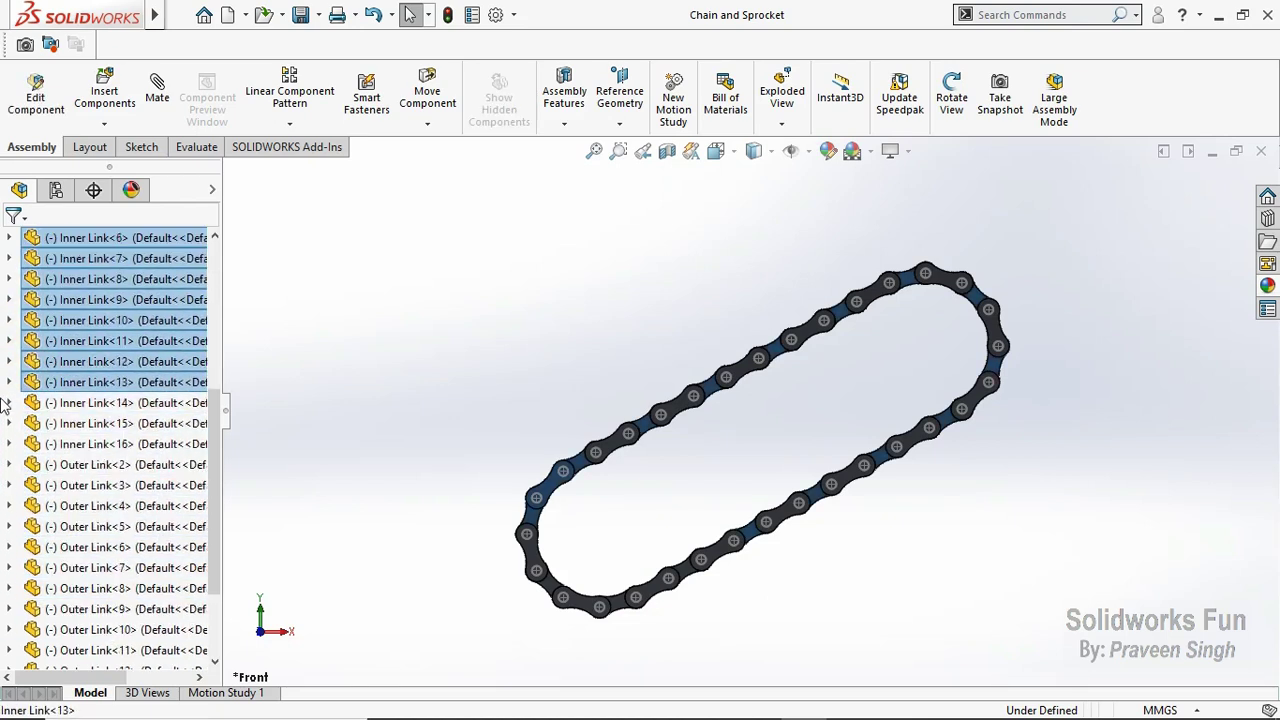
left_click(125, 628, "shift")
scroll(5, 535, "down", 2)
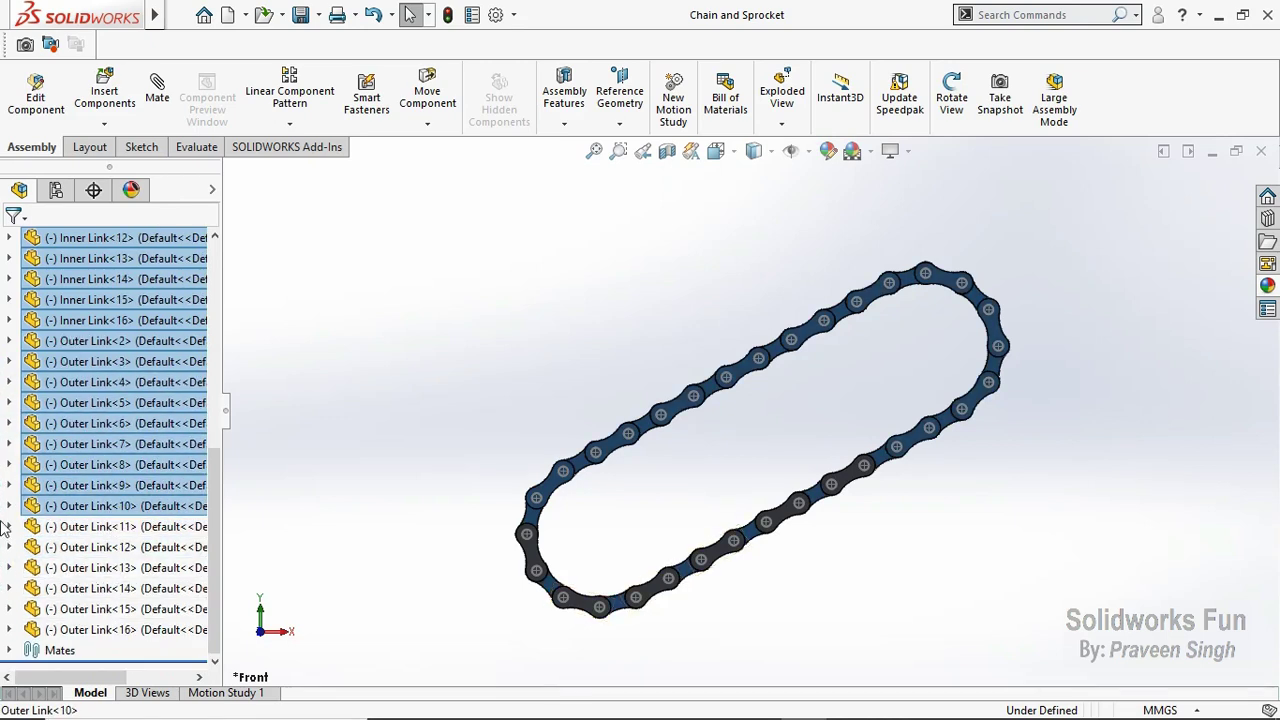
left_click(107, 631, "shift")
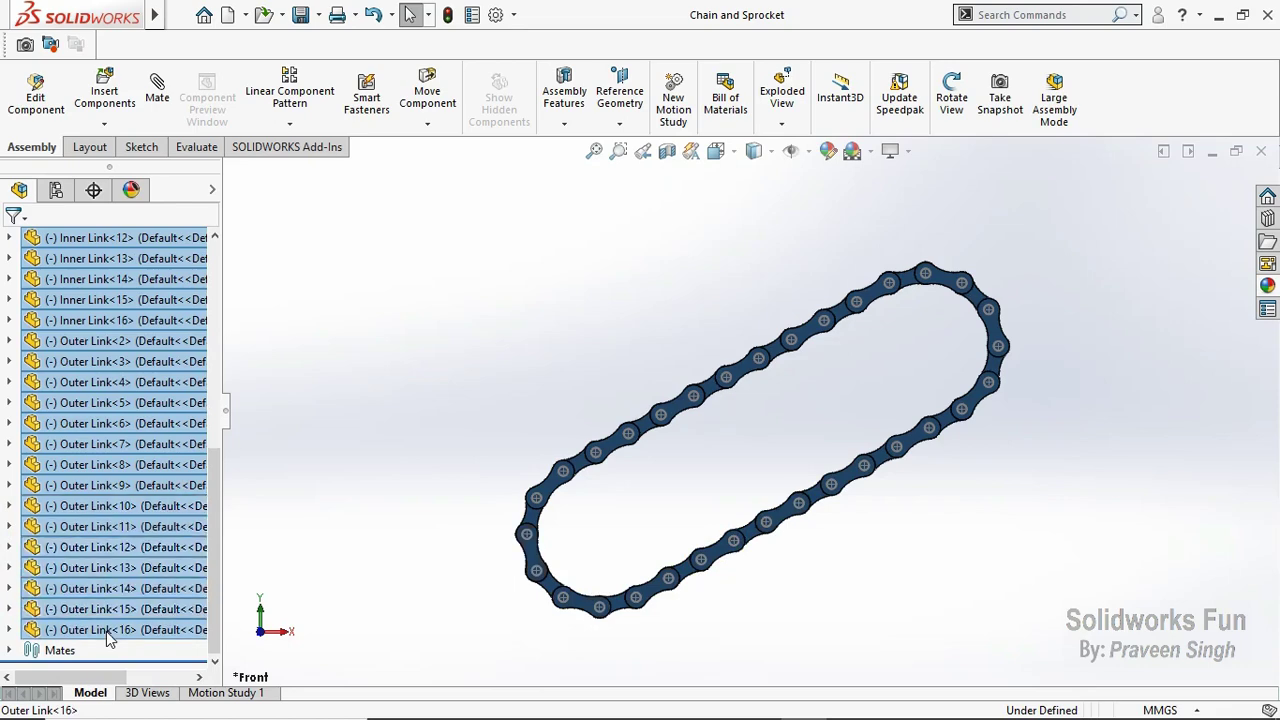
right_click(113, 637)
left_click(200, 590)
type("Links")
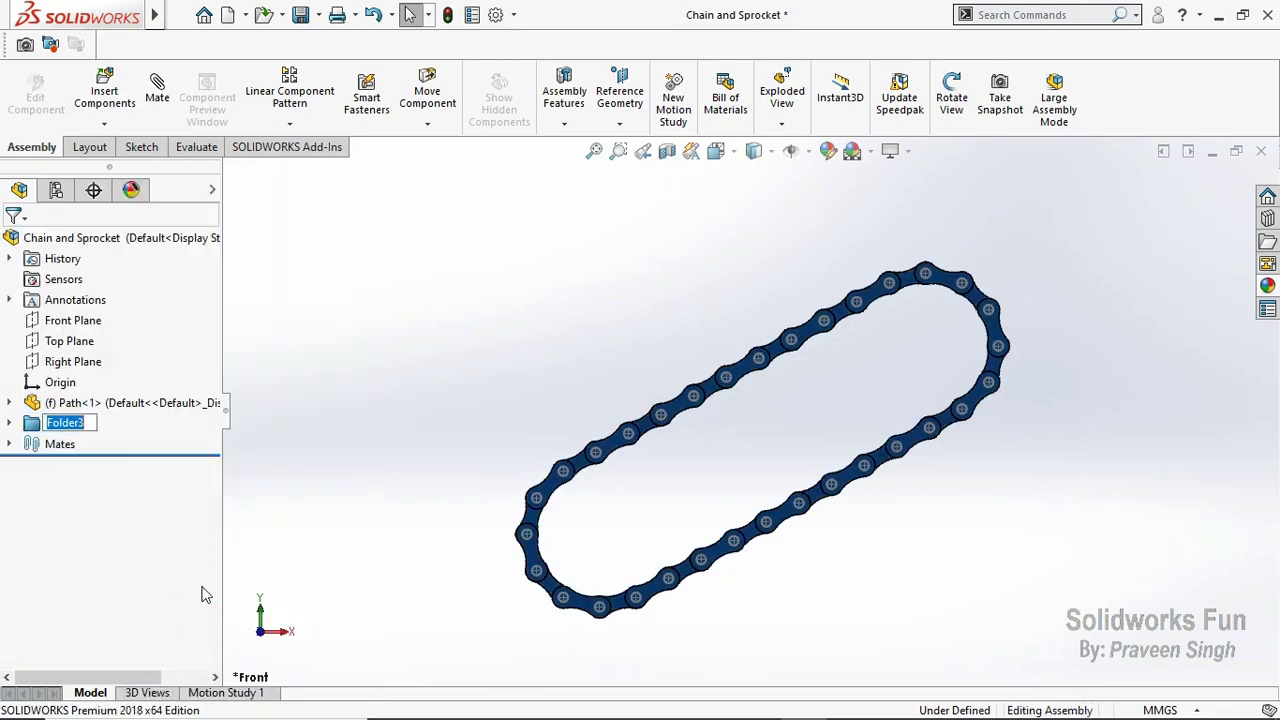
left_click(392, 391)
left_click(301, 18)
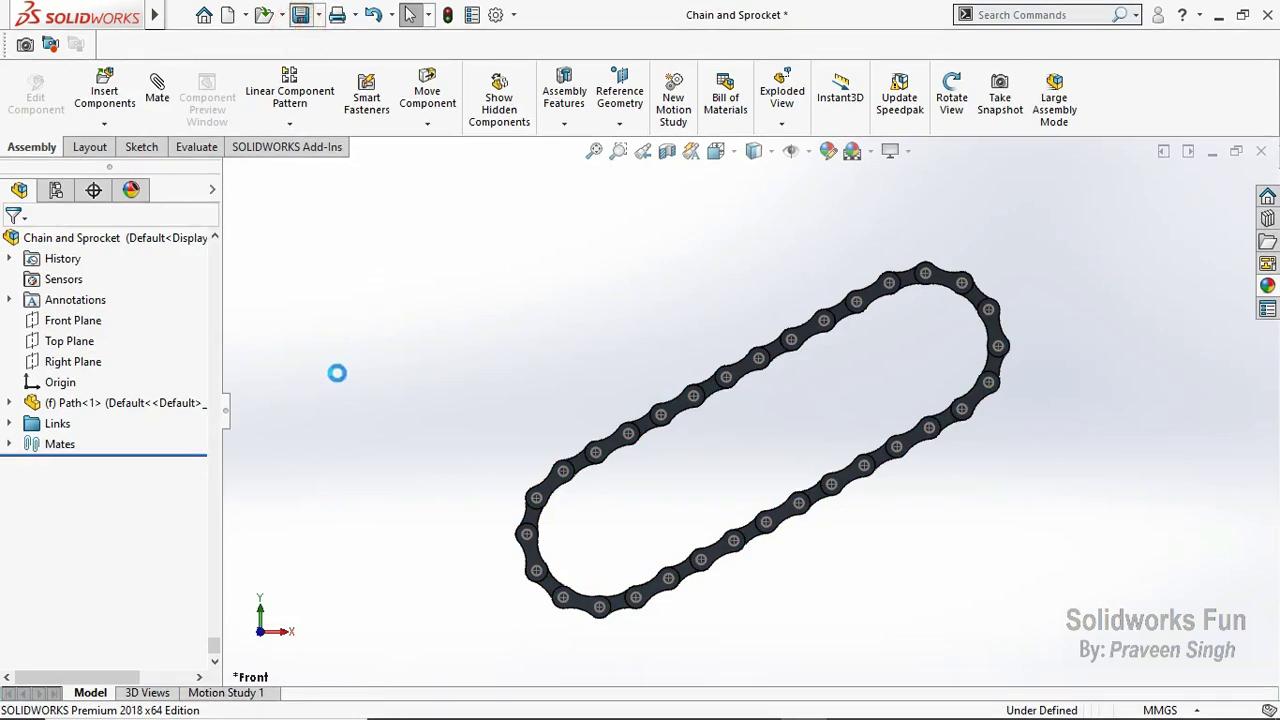
Step: Hide the sketches on two links and save all modified documents
scroll(627, 484, "down", 3)
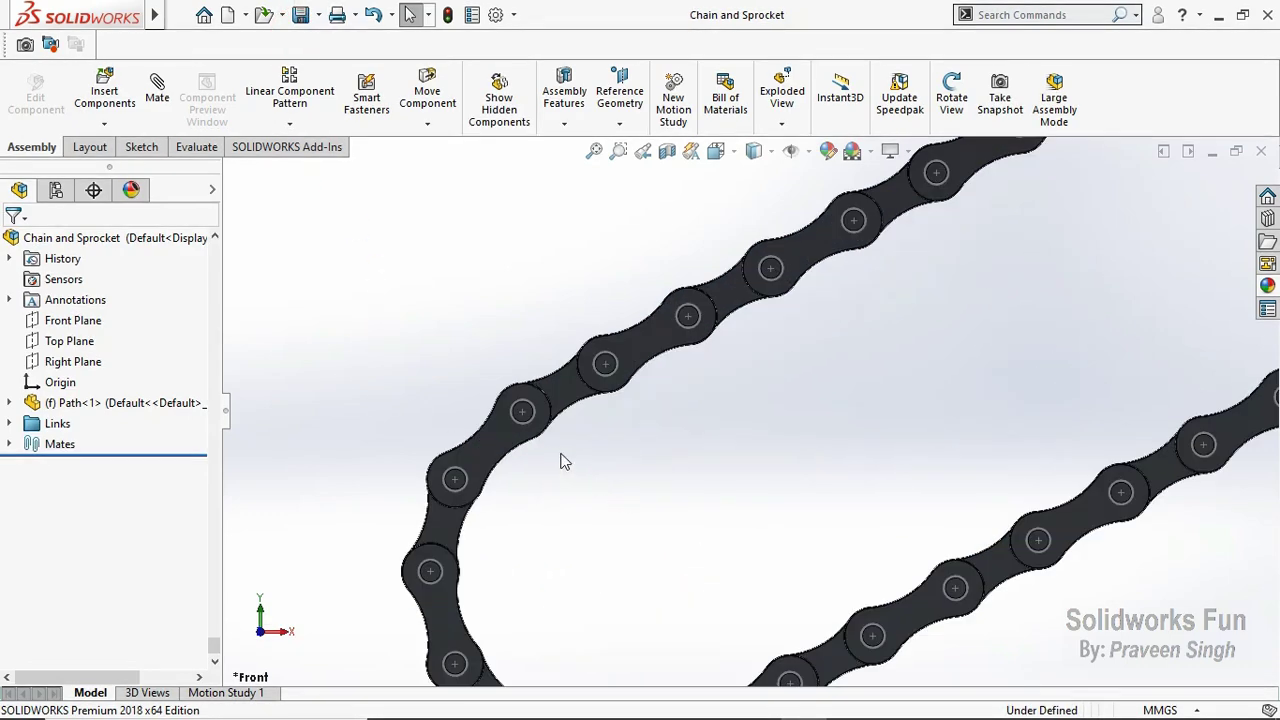
left_click(533, 425)
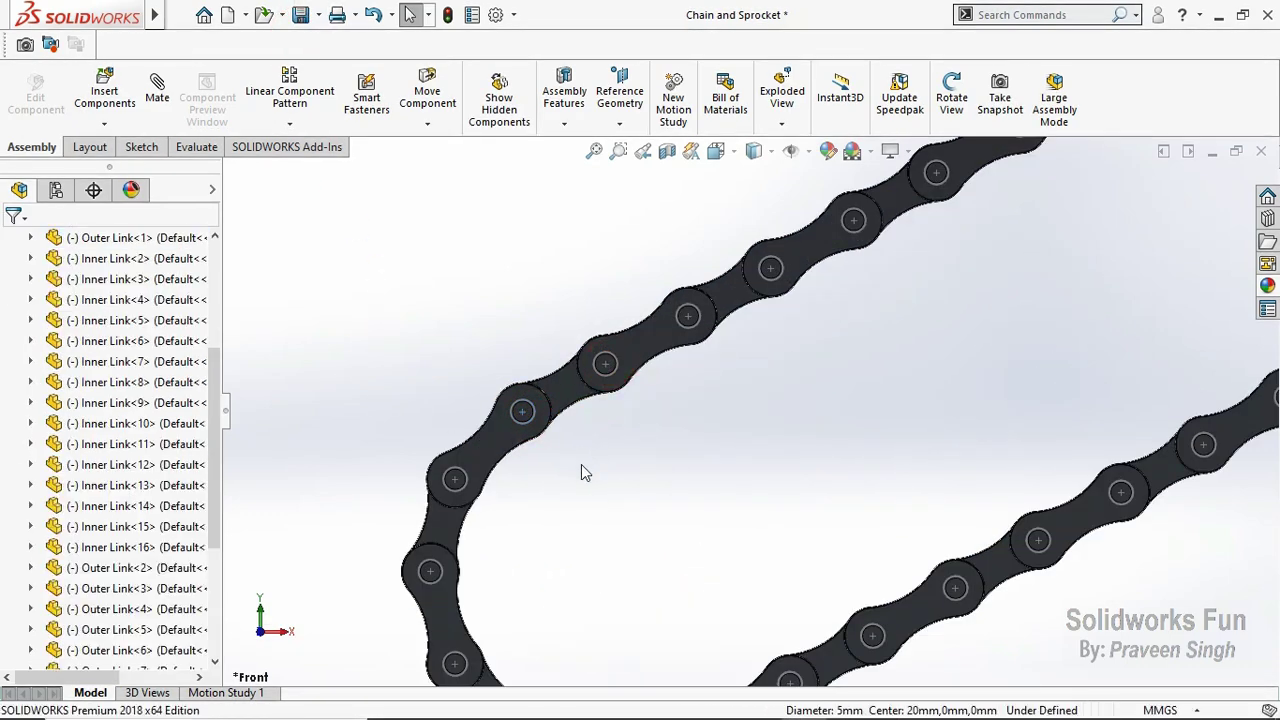
left_click(581, 464)
left_click(541, 432)
left_click(603, 366)
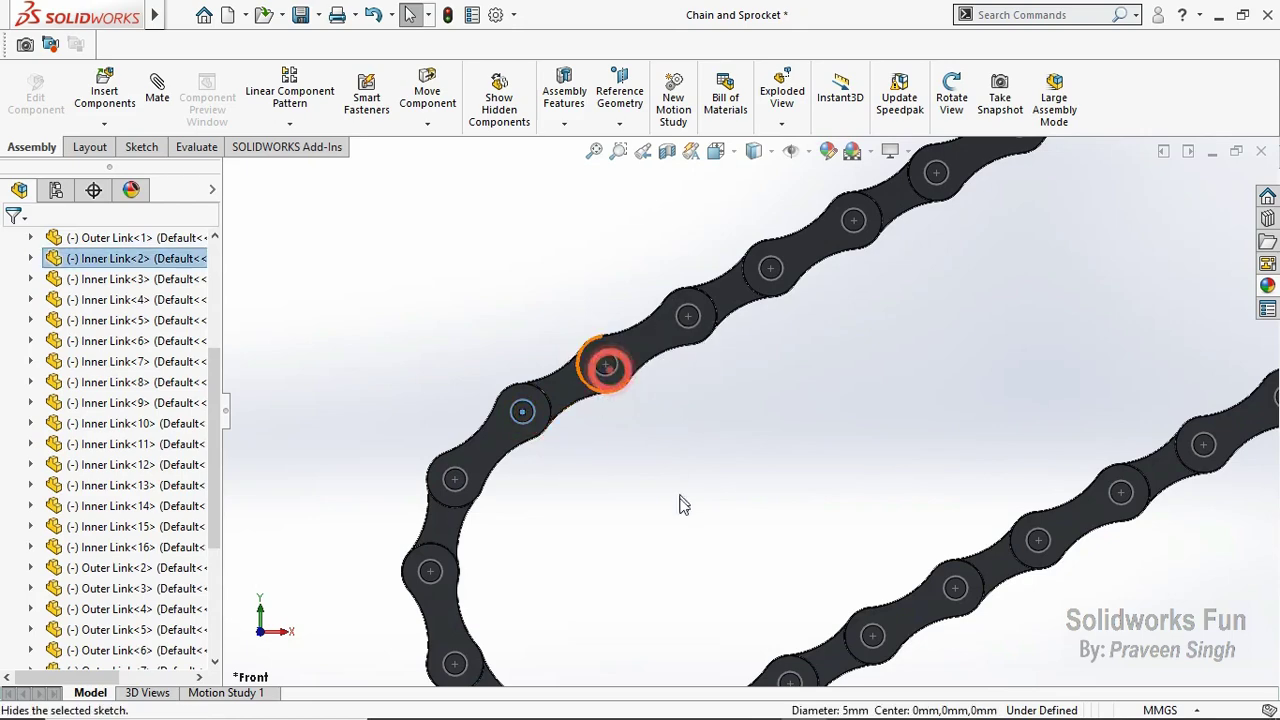
key("f")
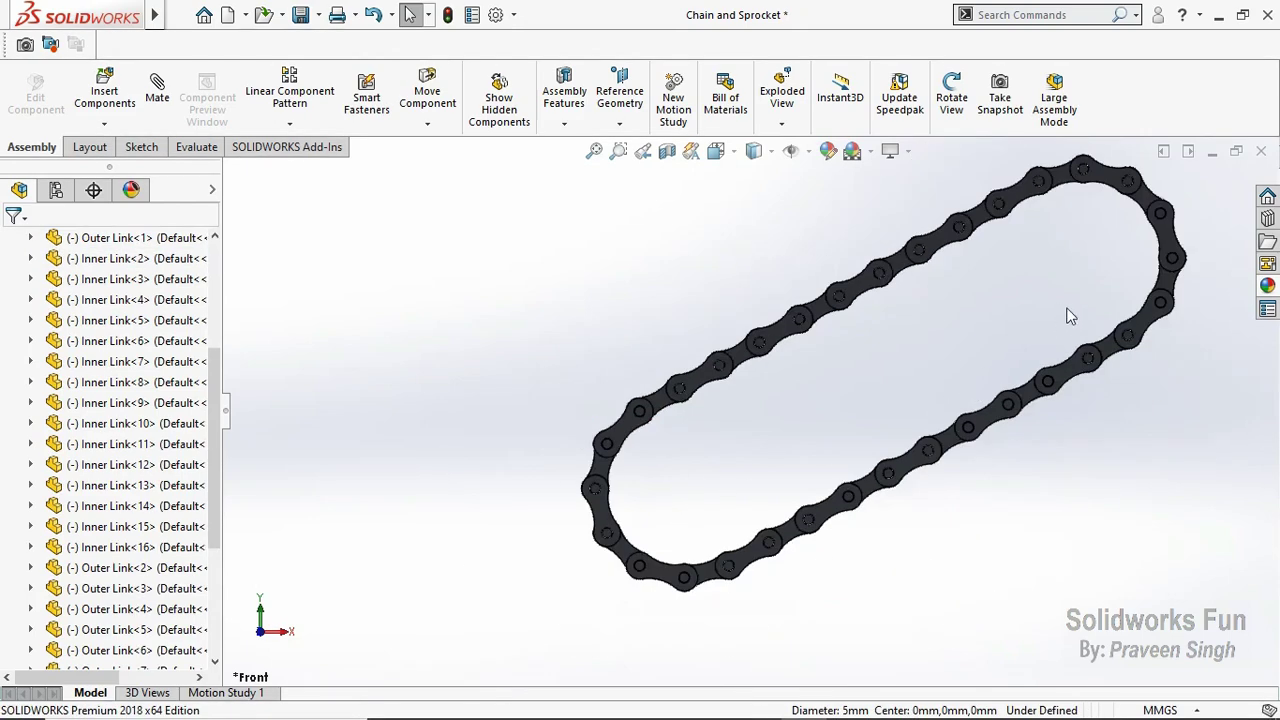
left_click(300, 14)
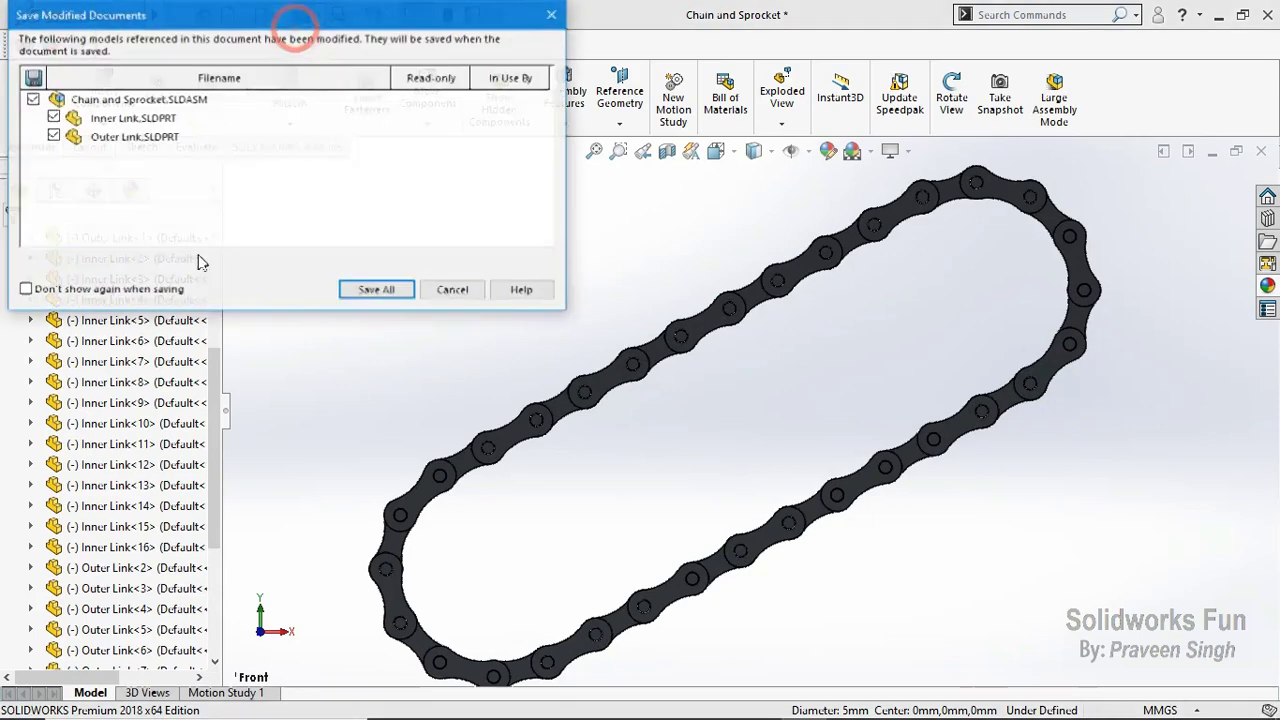
left_click(370, 291)
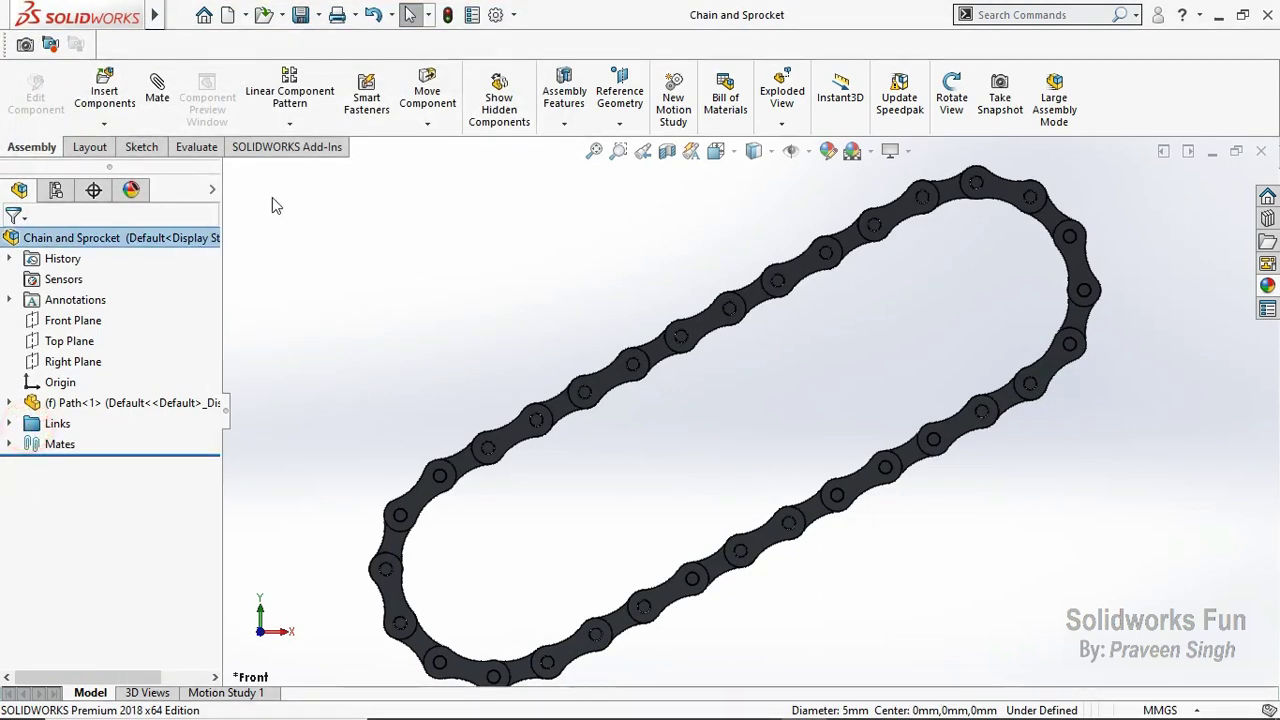
Step: Show the Path<1> sprocket pitch sketch, collapse Path<1>, and save all documents again
left_click(9, 402)
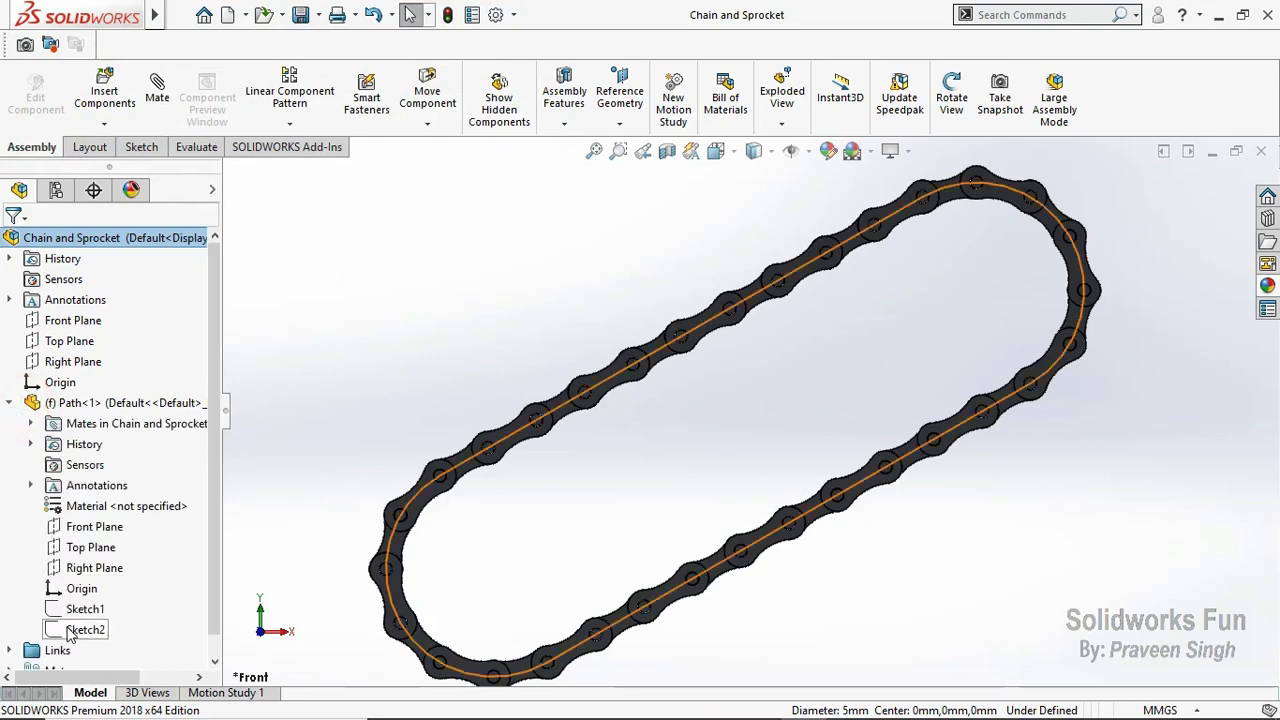
left_click(76, 610)
left_click(90, 582)
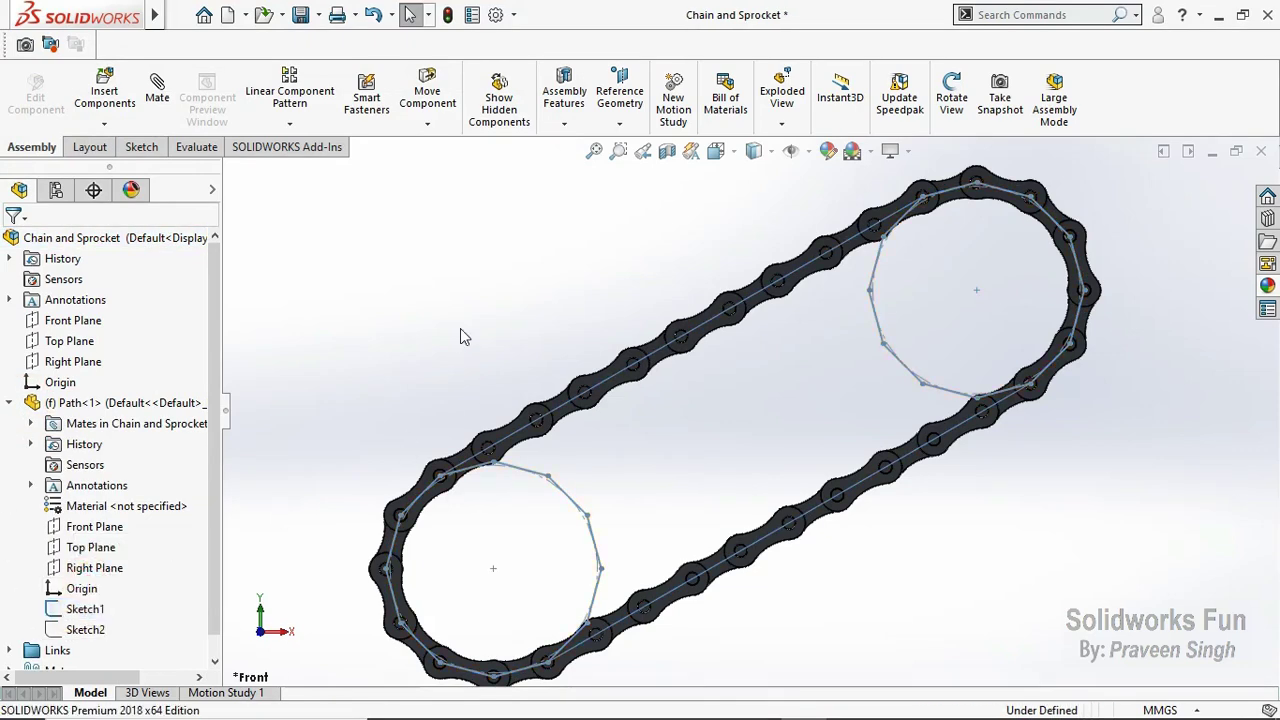
left_click(460, 330)
left_click(48, 400)
left_click(300, 14)
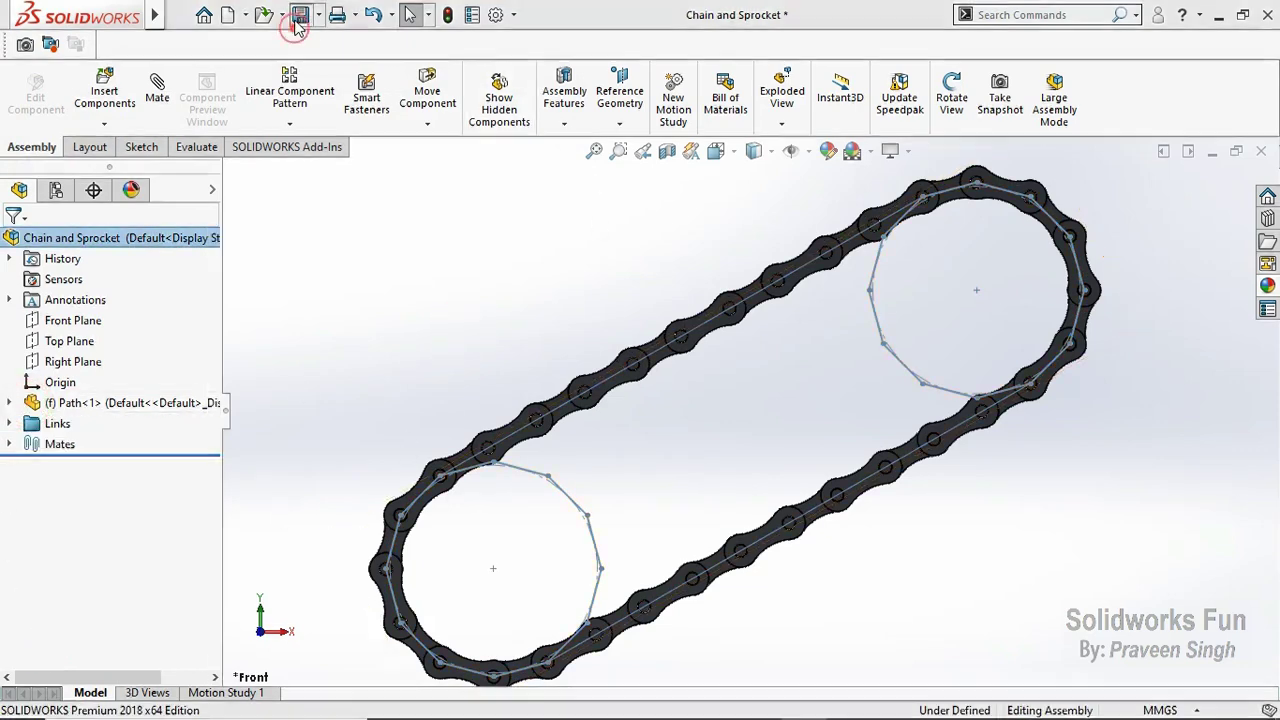
left_click(380, 291)
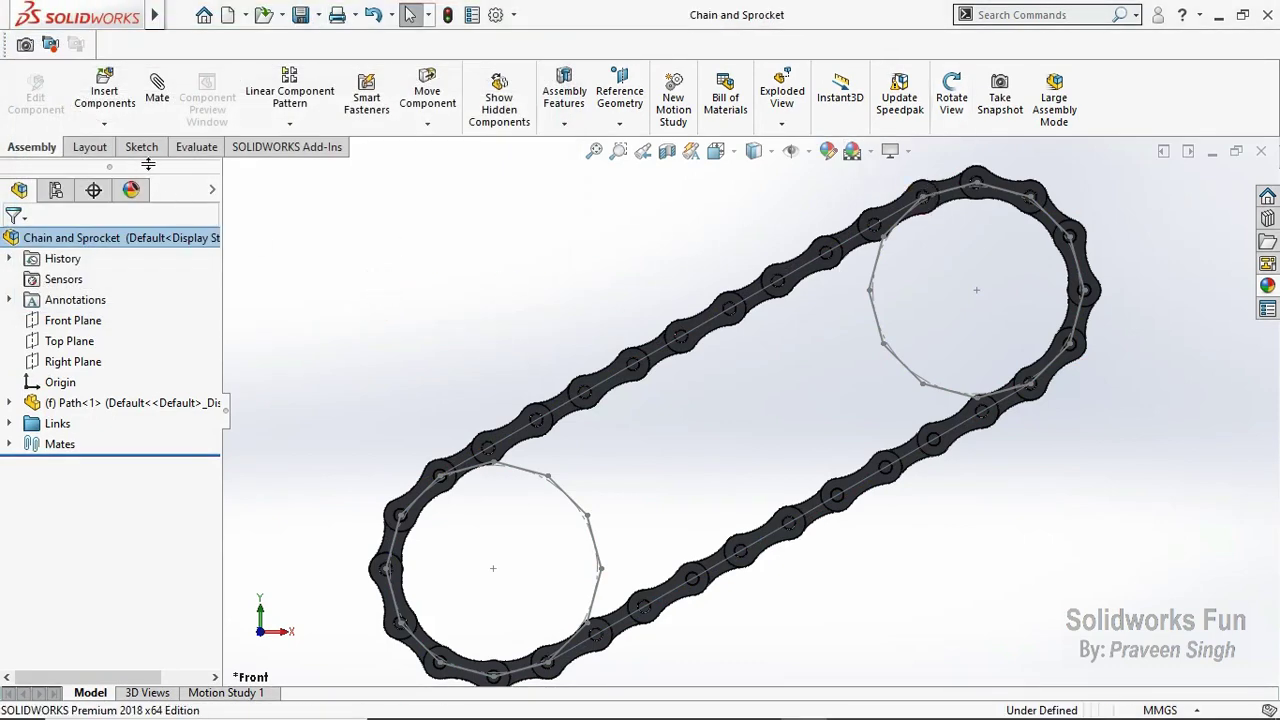
Step: Insert the Sprocket part and place a second copy above the chain
left_click(104, 95)
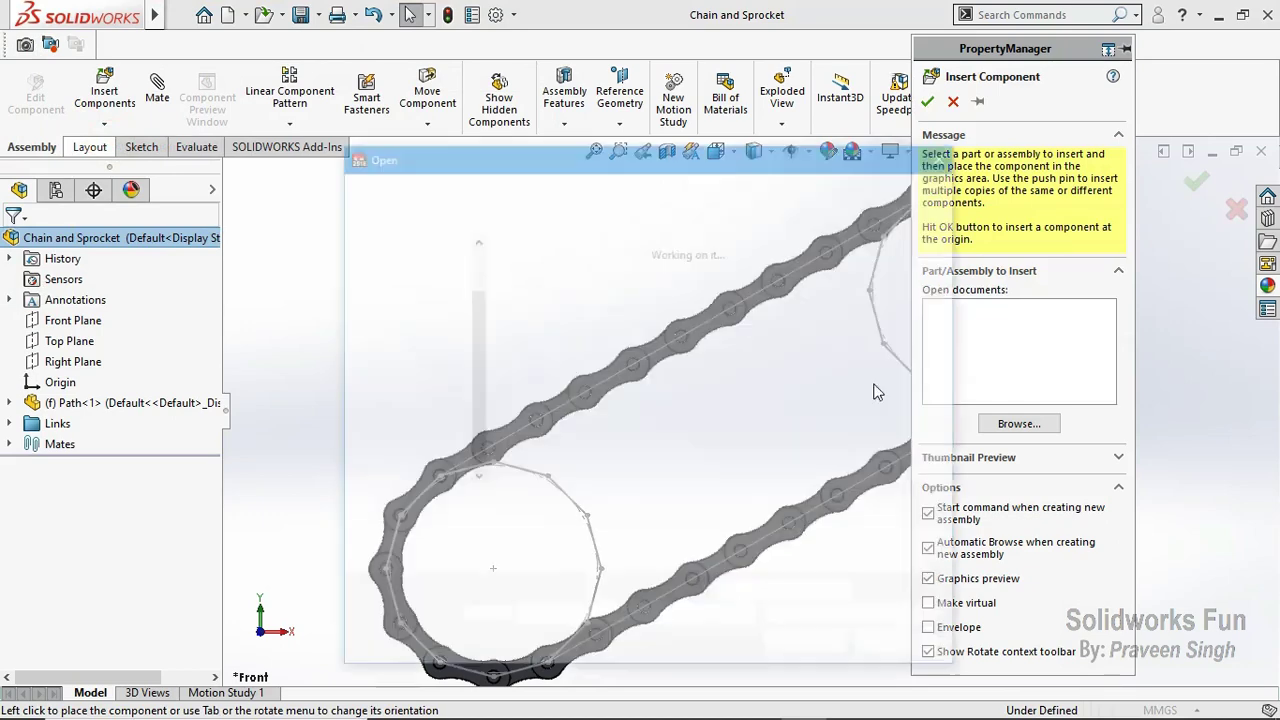
left_click(545, 440)
left_click(801, 620)
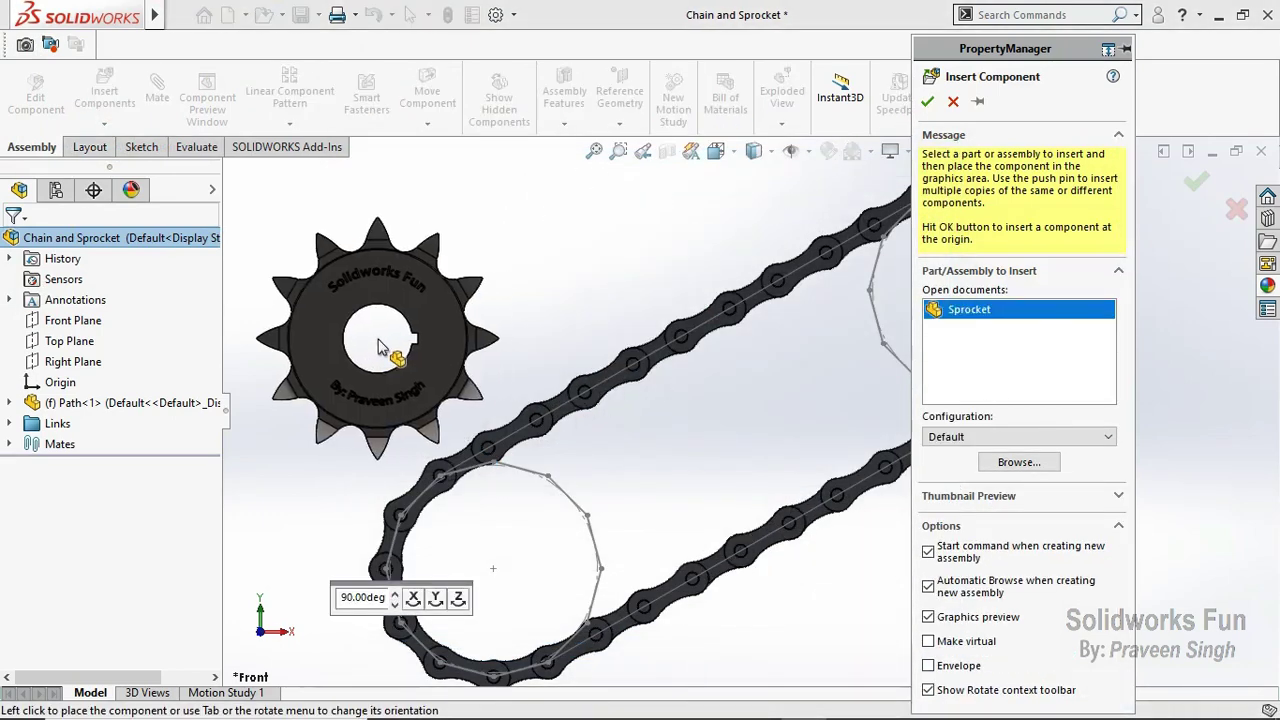
left_click(378, 345)
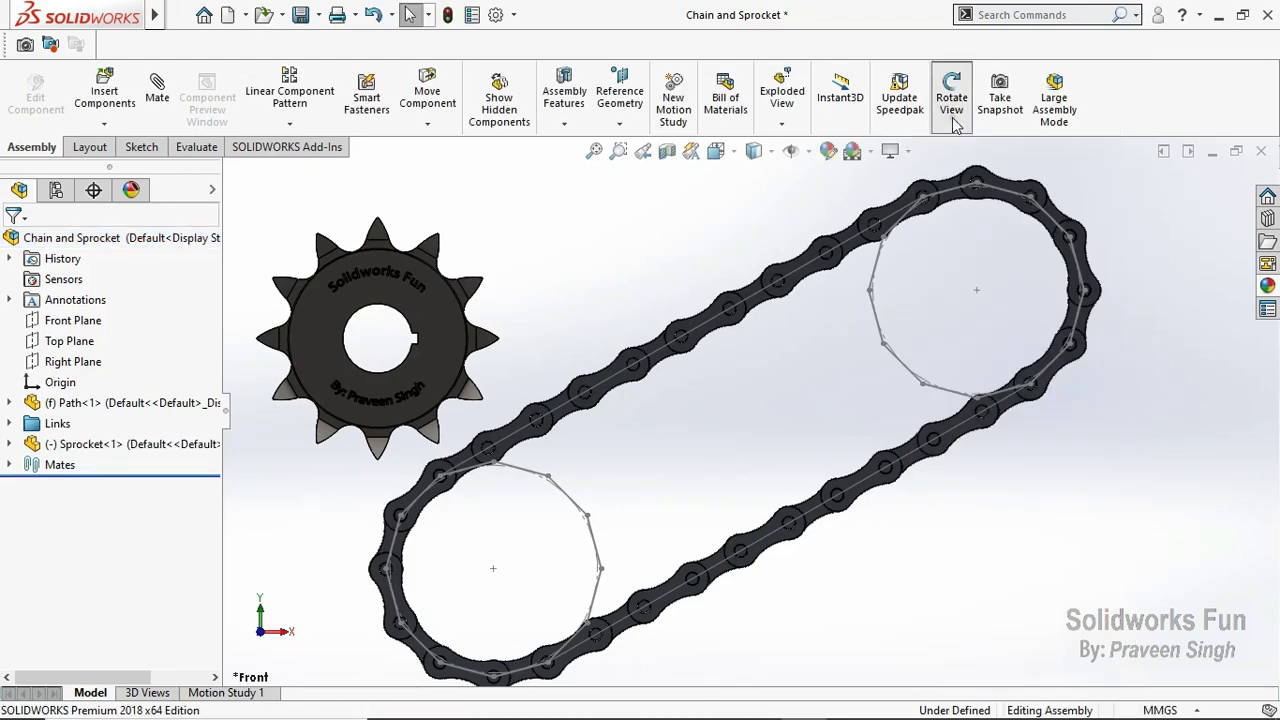
left_click(951, 95)
mouse_move(897, 243)
left_mouse_down()
mouse_move(962, 300)
mouse_move(949, 311)
left_mouse_up()
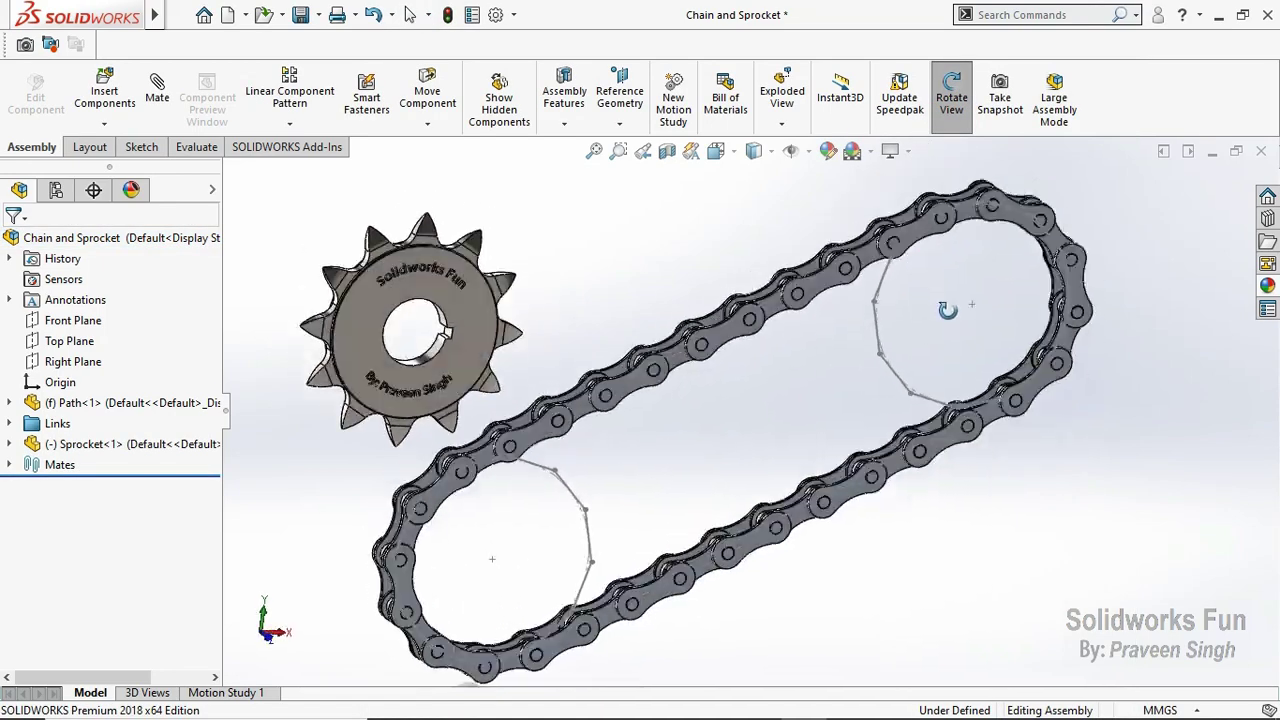
left_click(951, 97)
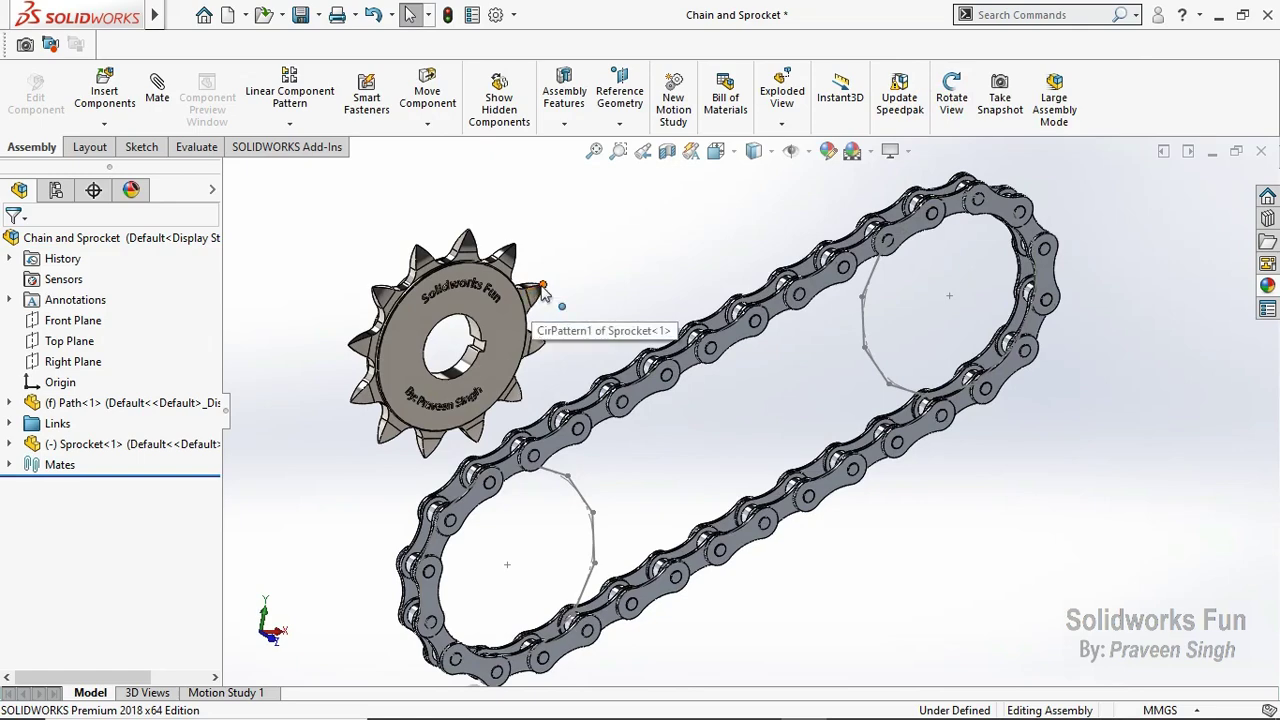
left_click_drag(543, 290, 652, 245, "ctrl")
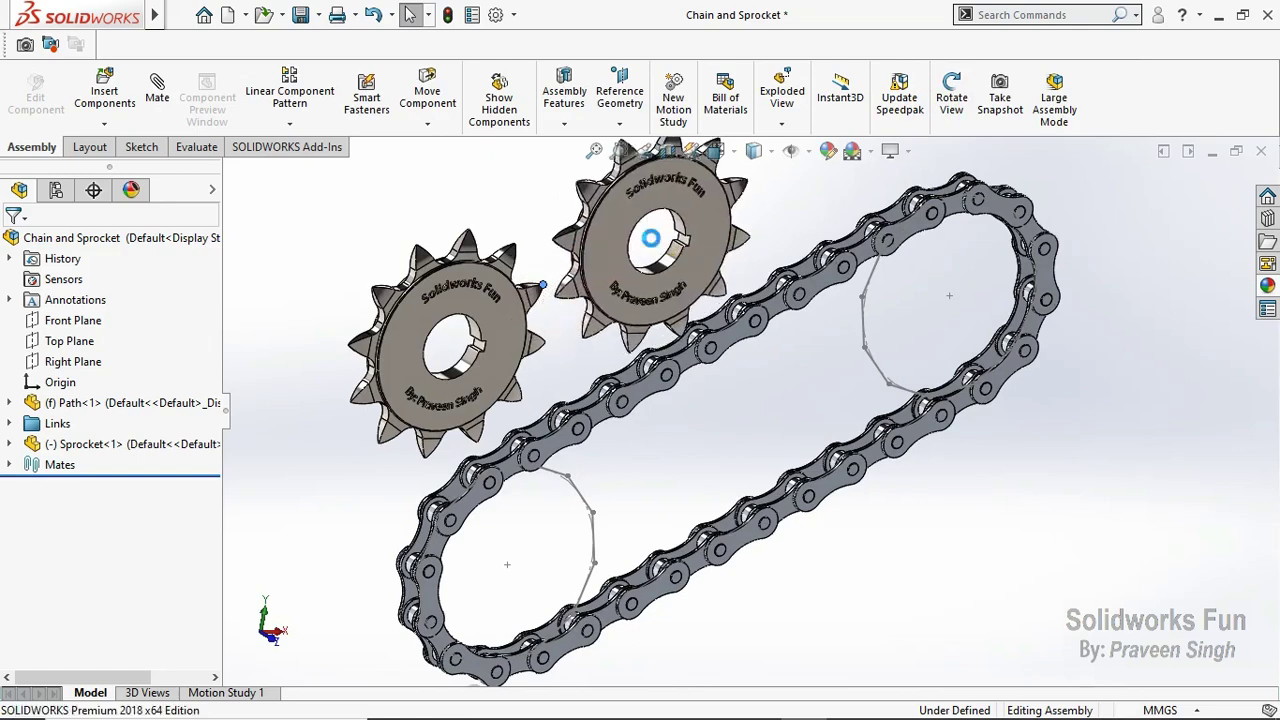
scroll(749, 386, "up", 2)
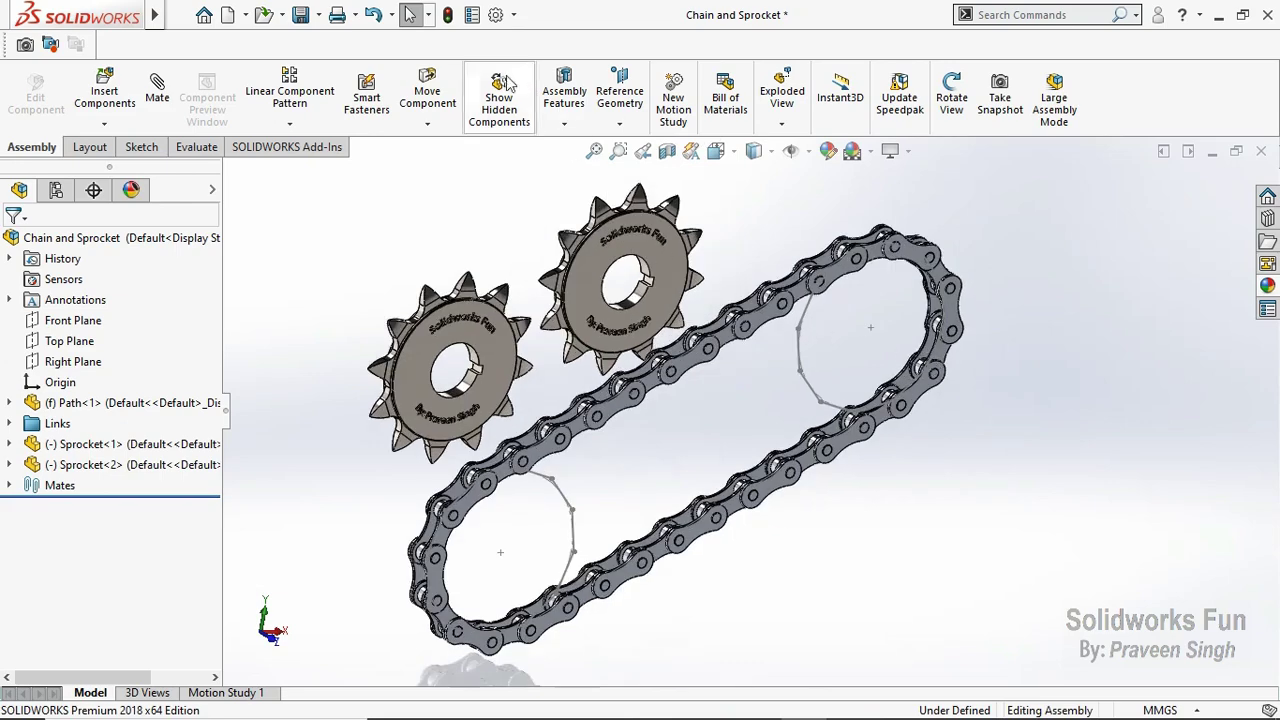
scroll(430, 466, "down", 2)
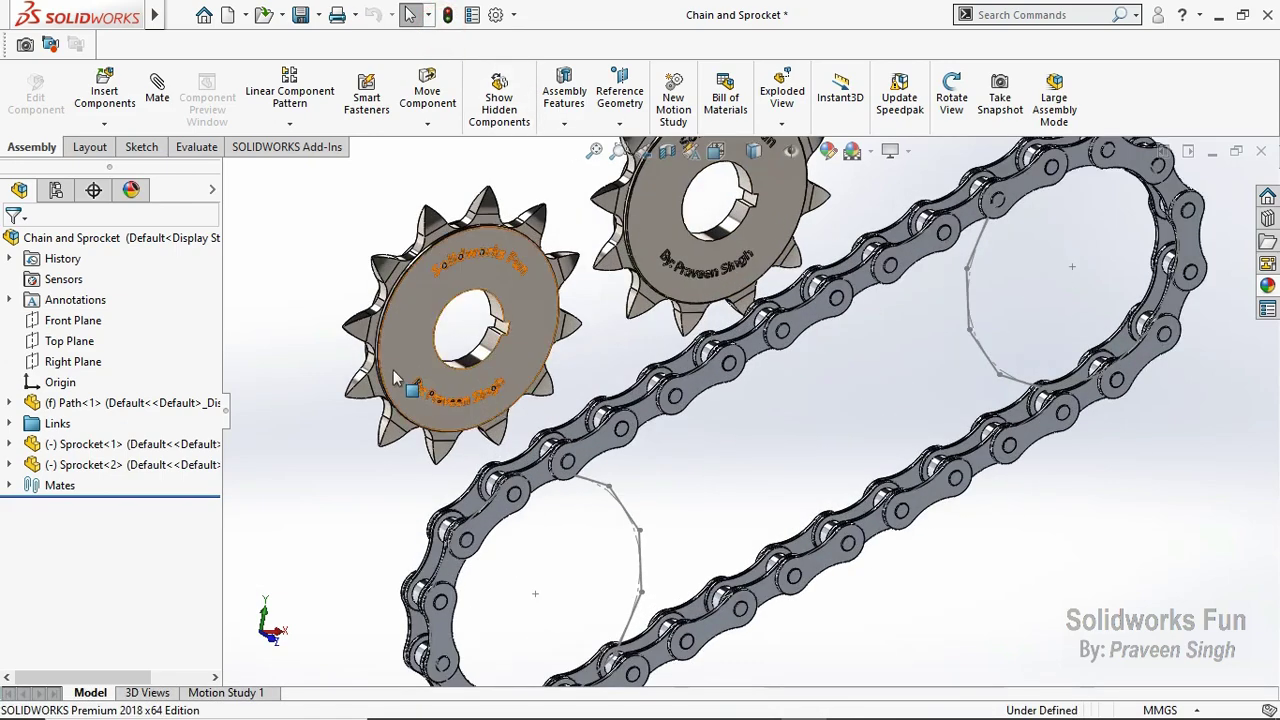
Step: Mate the sprockets concentric with the lower and upper path circles respectively
left_click(386, 372)
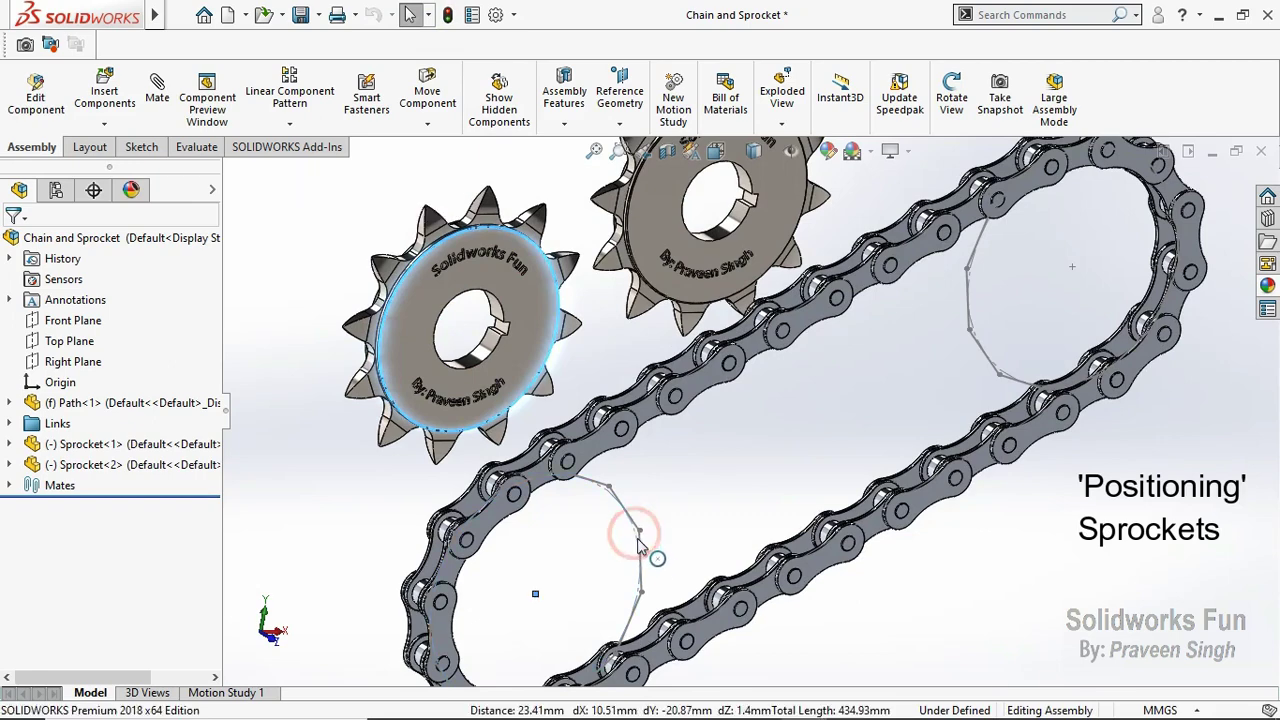
left_click(640, 548, "ctrl")
left_click(711, 518)
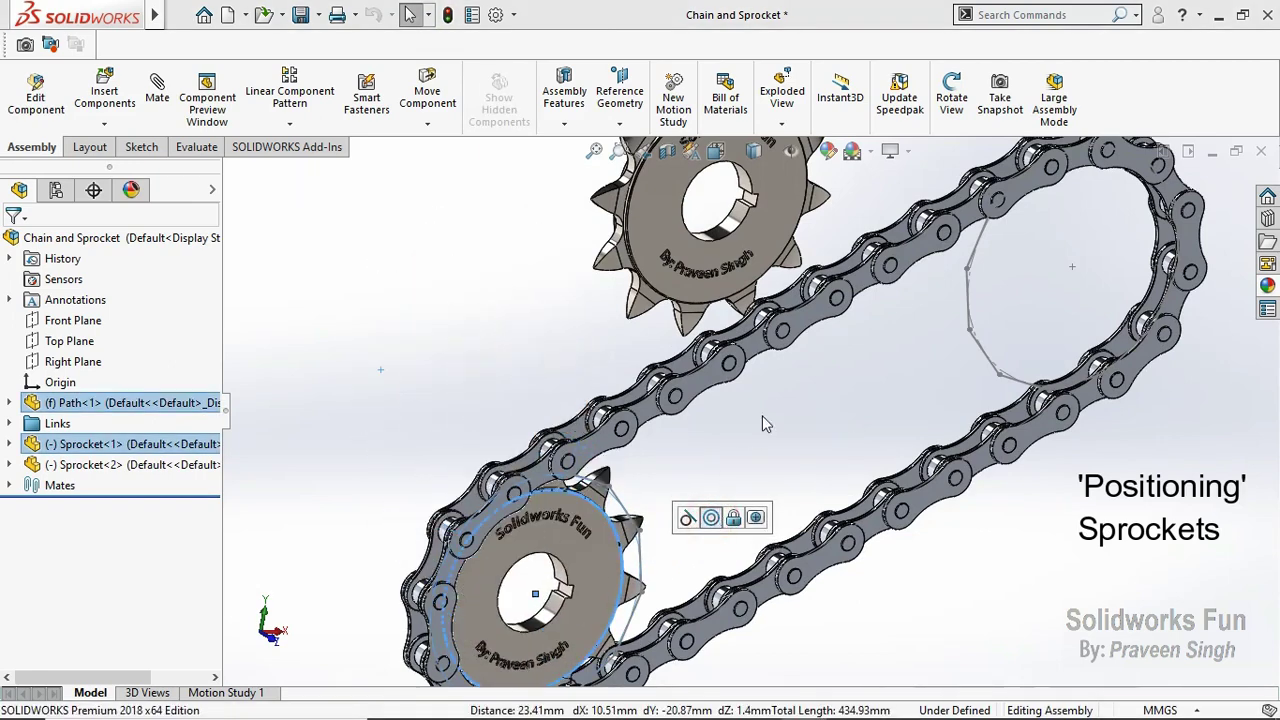
left_click(730, 300)
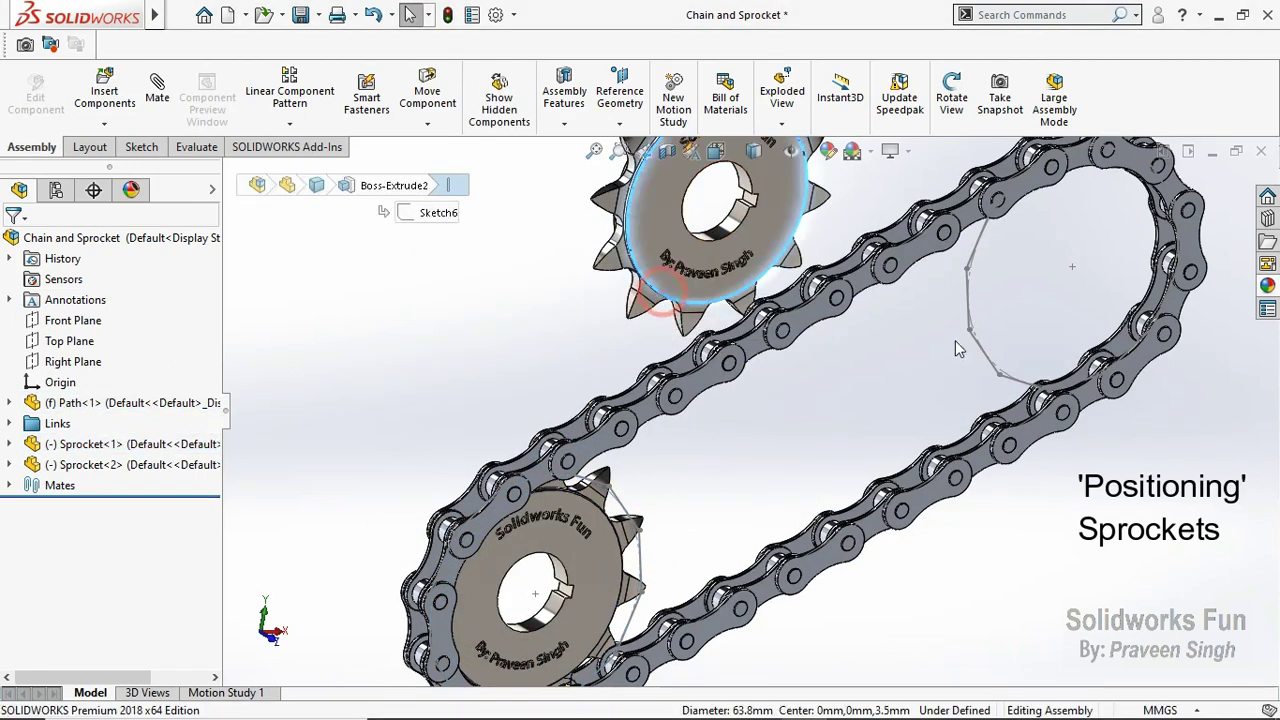
key("ctrl+8")
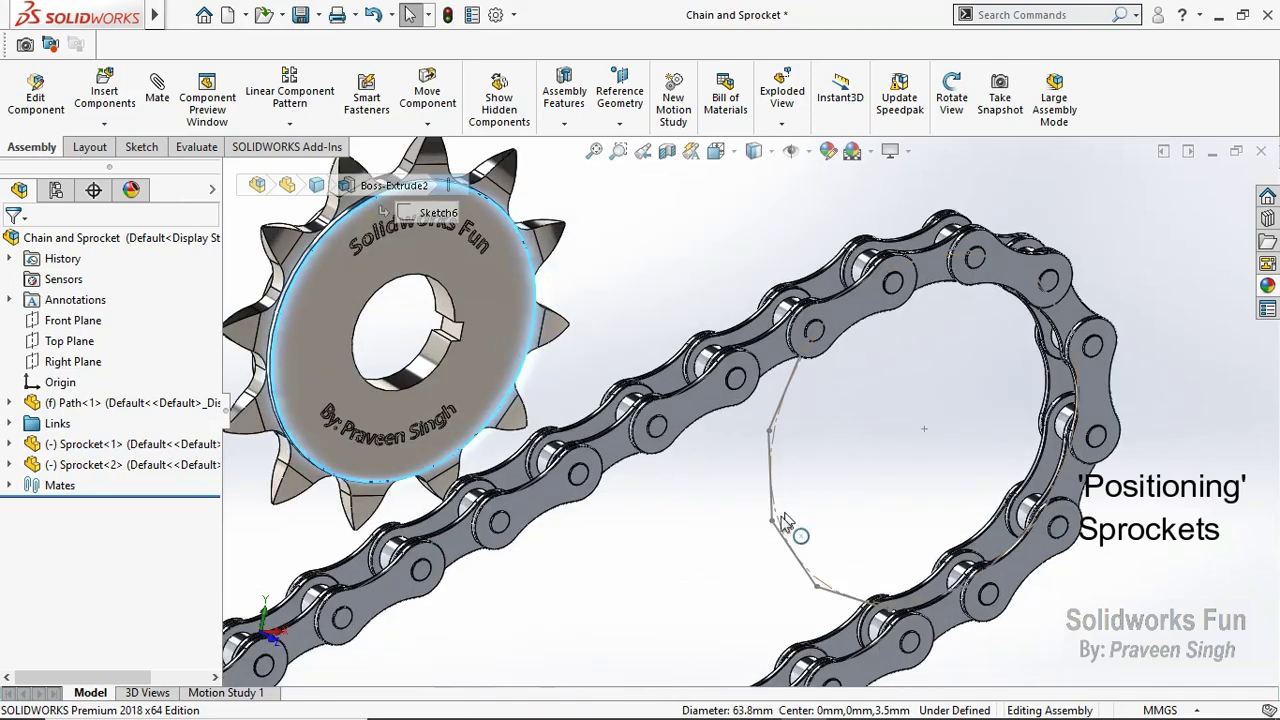
left_click(773, 519, "ctrl")
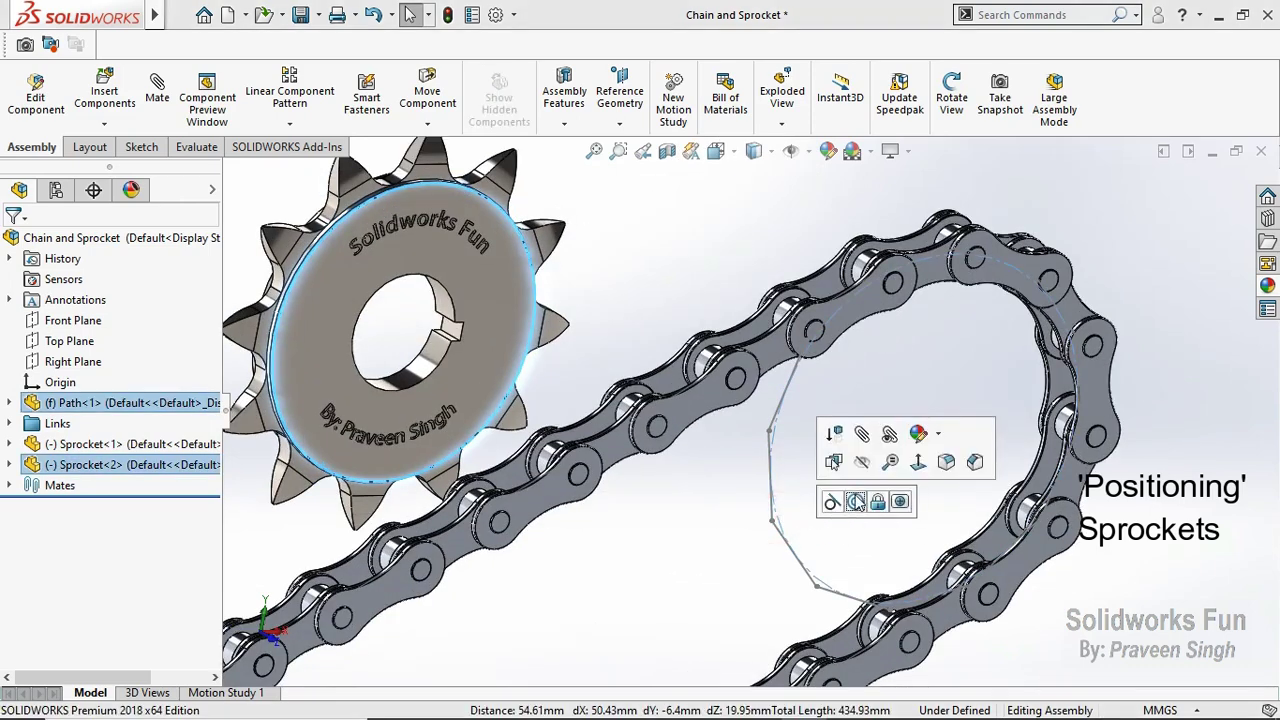
left_click(856, 502)
left_click(643, 615)
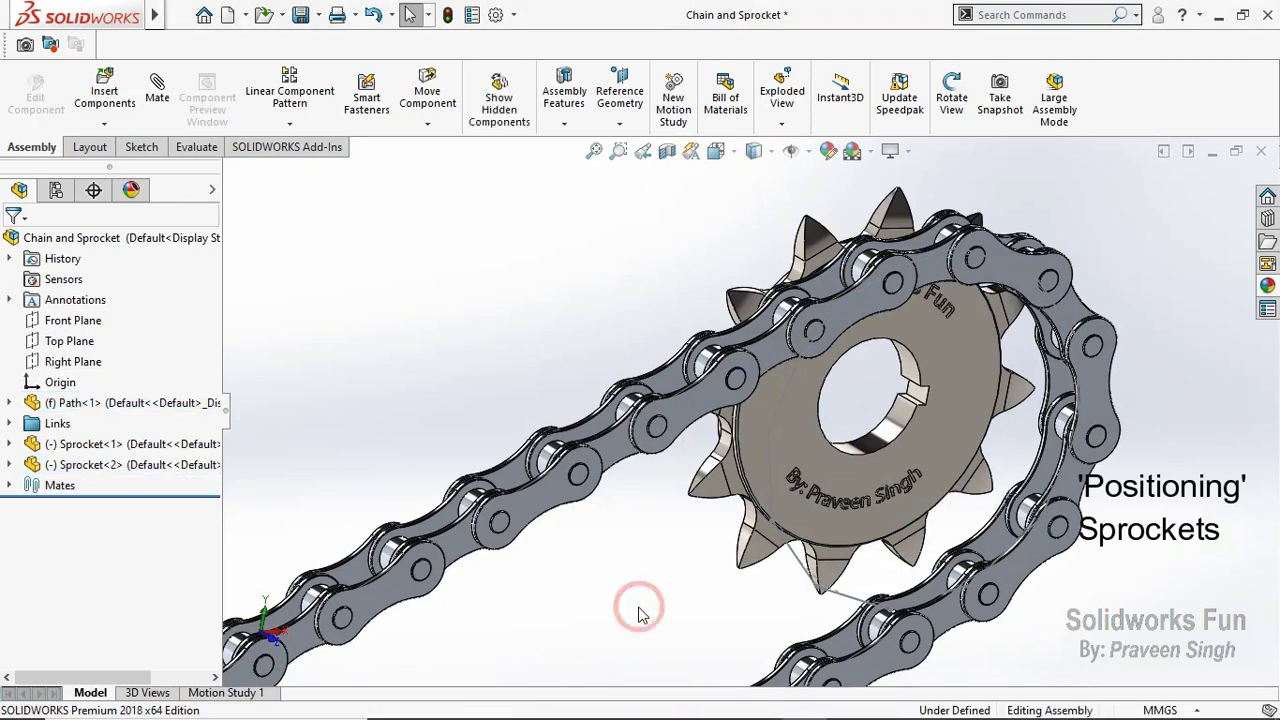
key("f")
Step: In the right view, slide a sprocket beside the chain, then select the assembly Front Plane
left_click(270, 643)
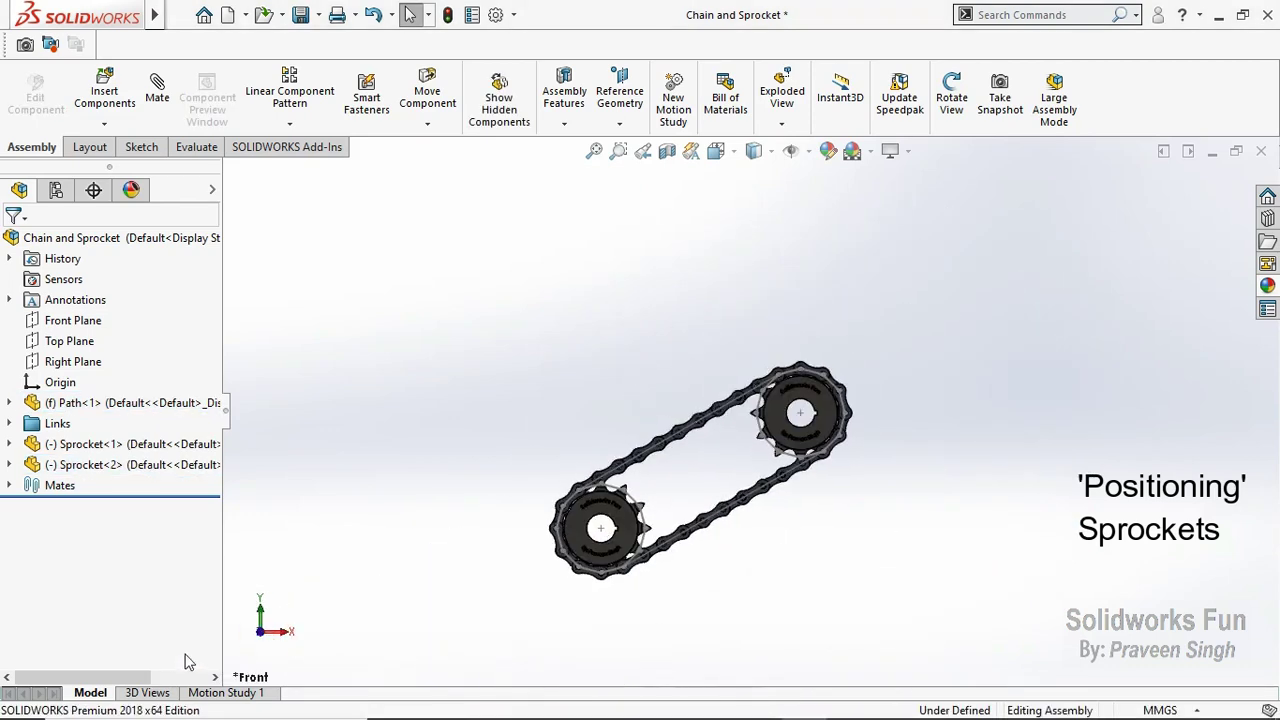
left_click(272, 634)
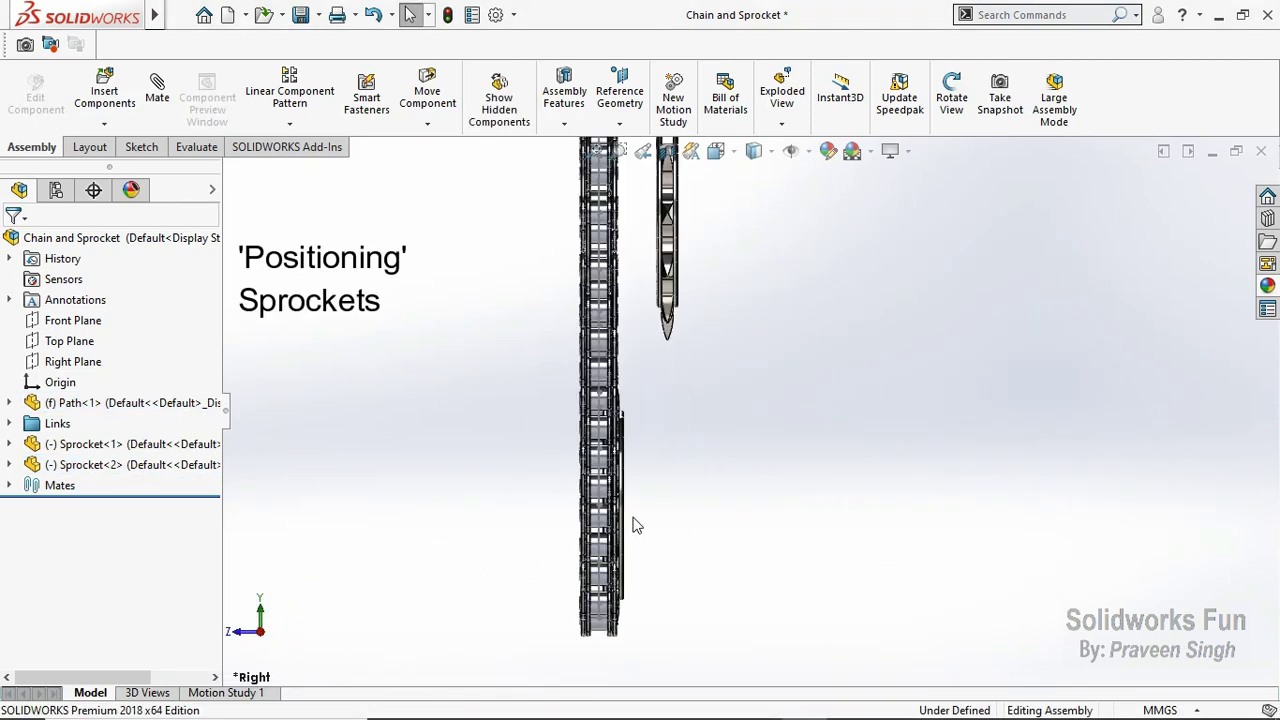
mouse_move(627, 530)
left_mouse_down()
mouse_move(734, 530)
mouse_move(705, 521)
left_mouse_up()
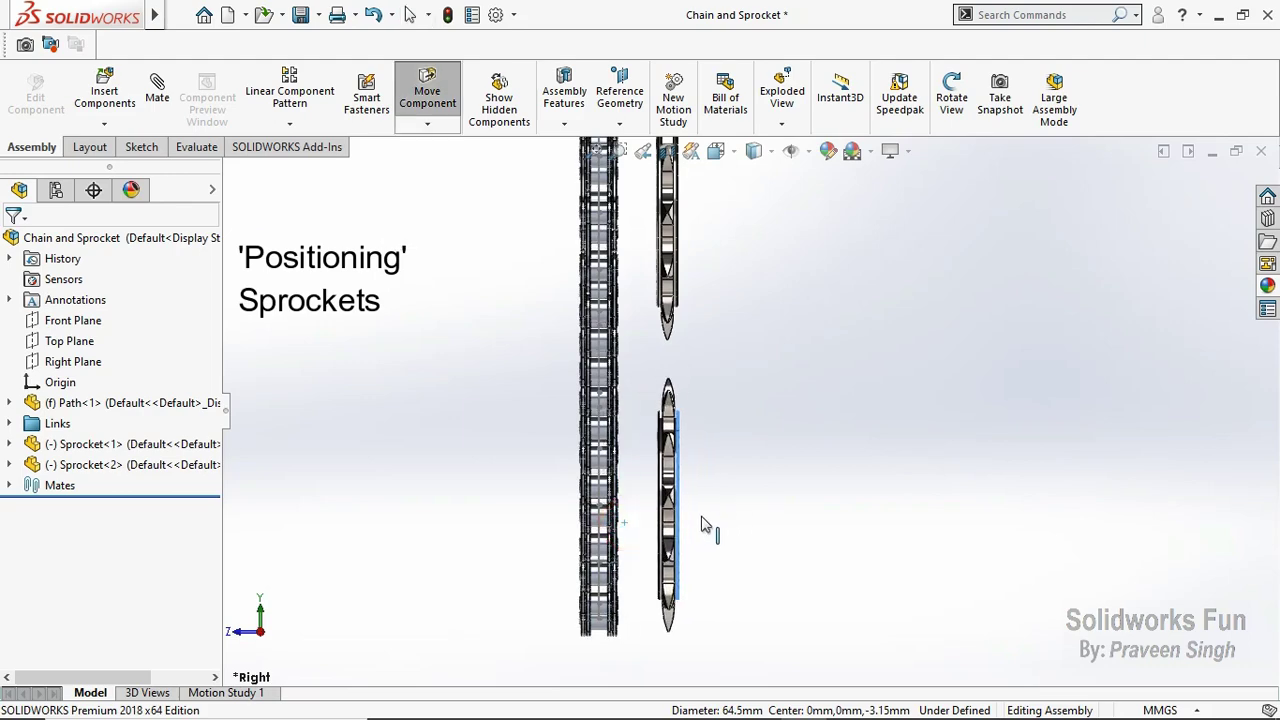
left_click(788, 503)
key("f")
left_click(238, 647)
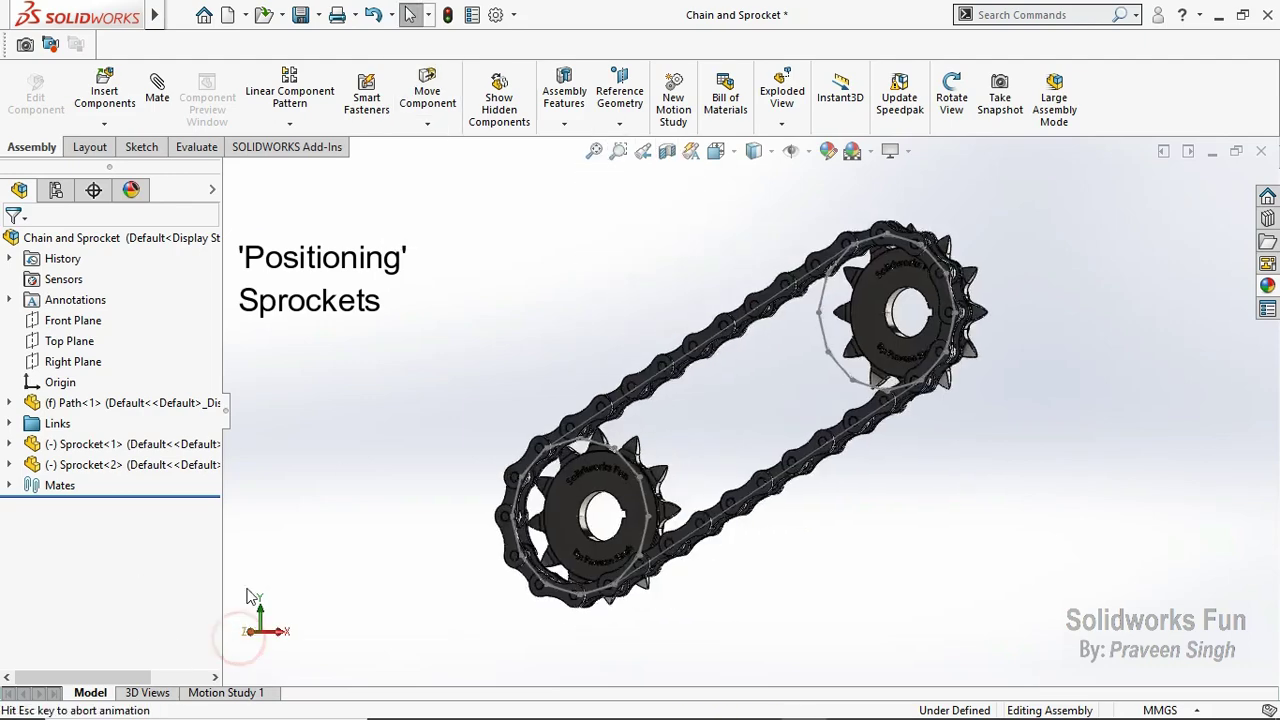
left_click(72, 320)
Step: Mate the Front Planes of Sprocket<1> and Sprocket<2> coincident with the assembly Front Plane
left_click(157, 88)
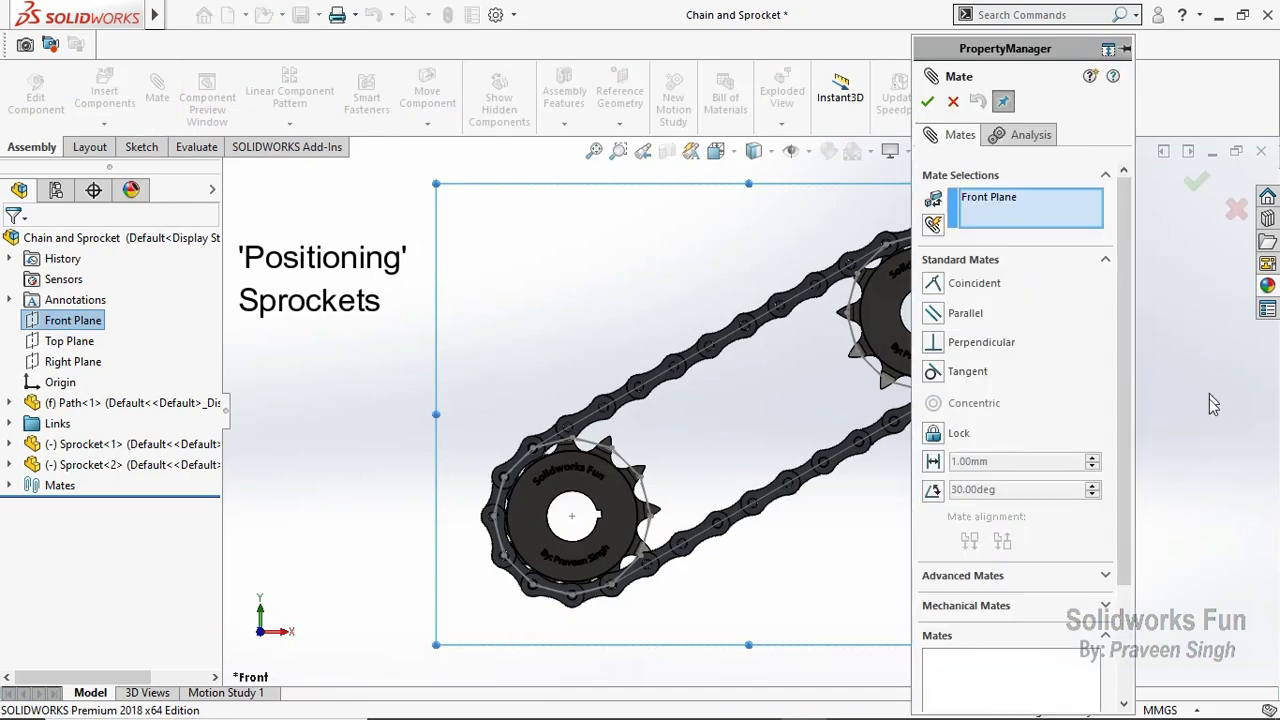
key("f")
left_click(933, 224)
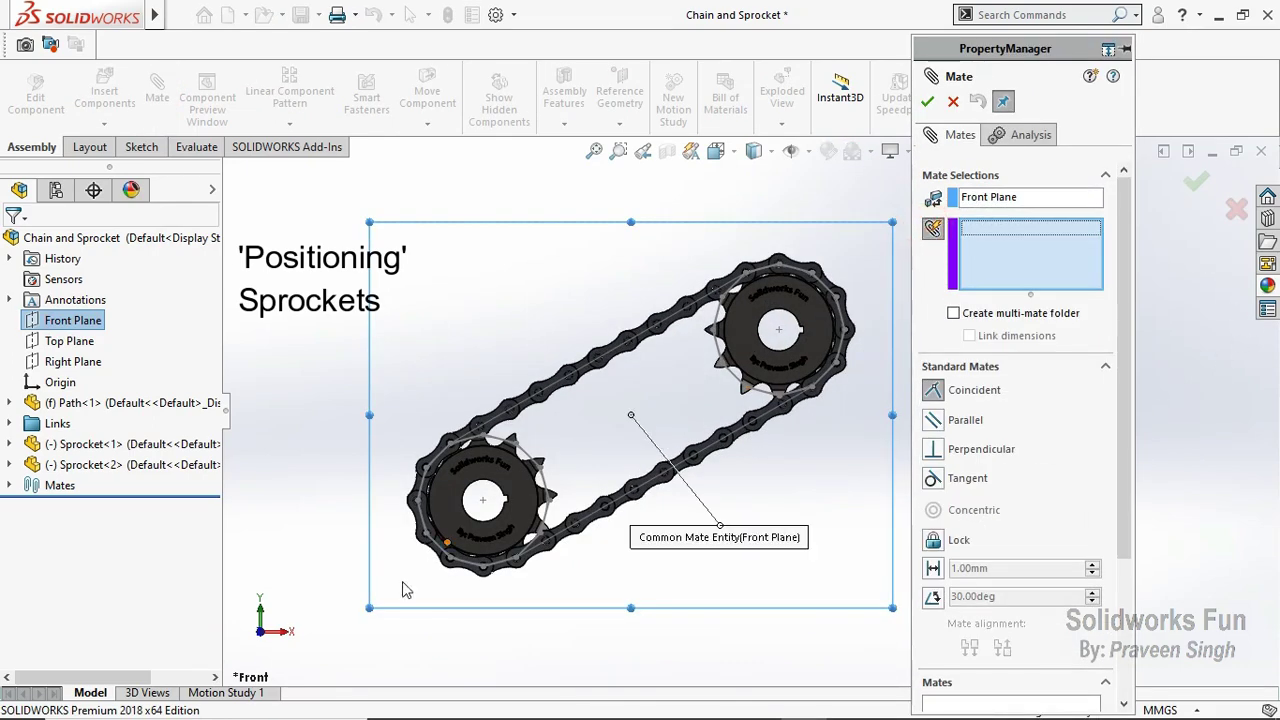
left_click(278, 633)
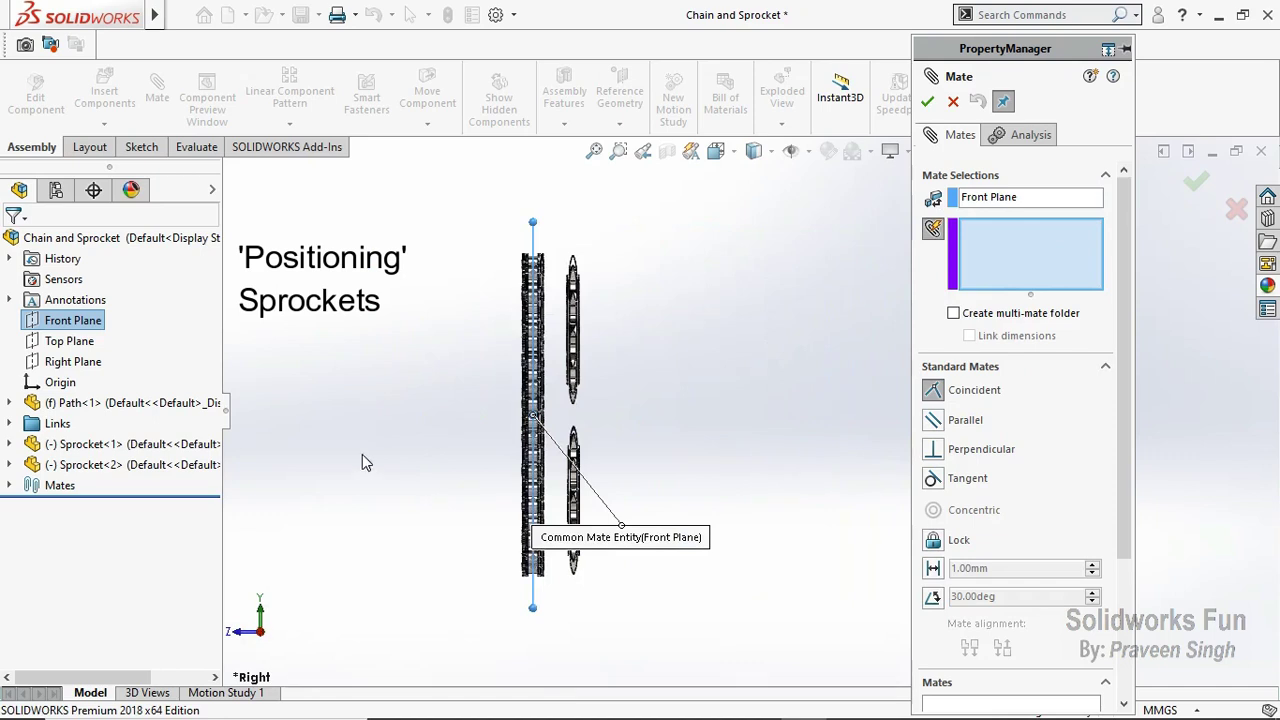
left_click(8, 445)
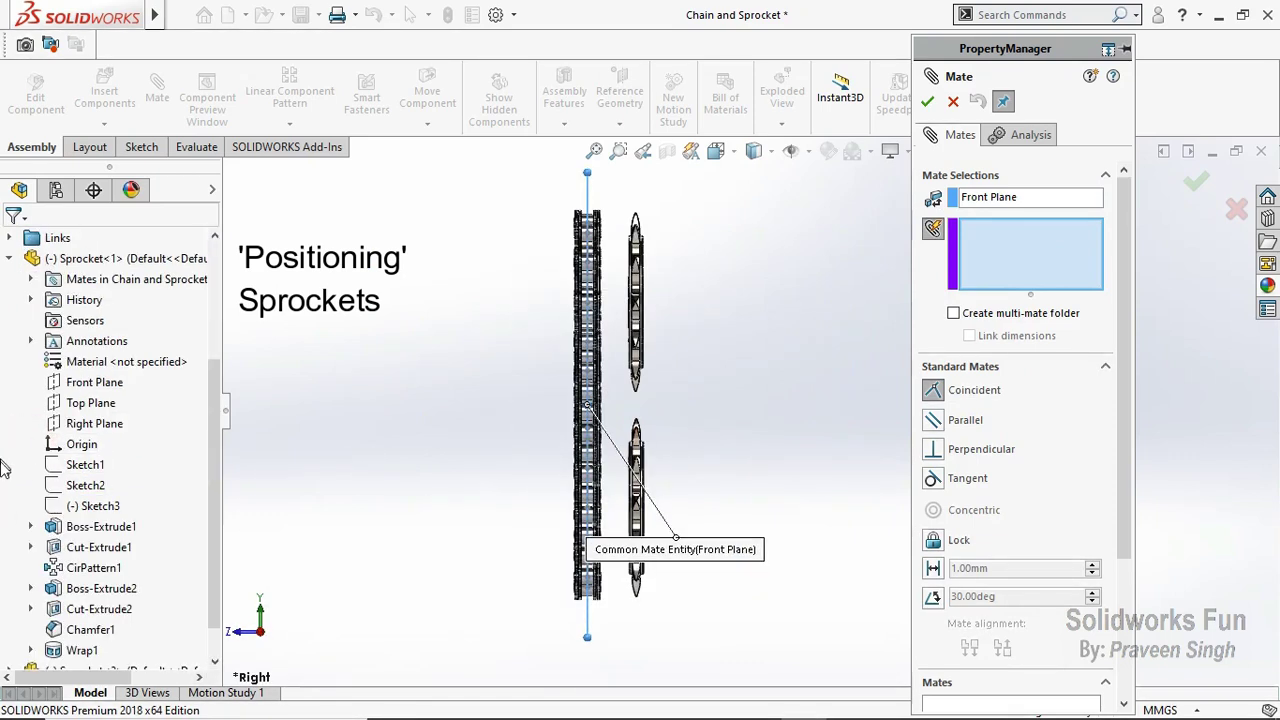
left_click(90, 382)
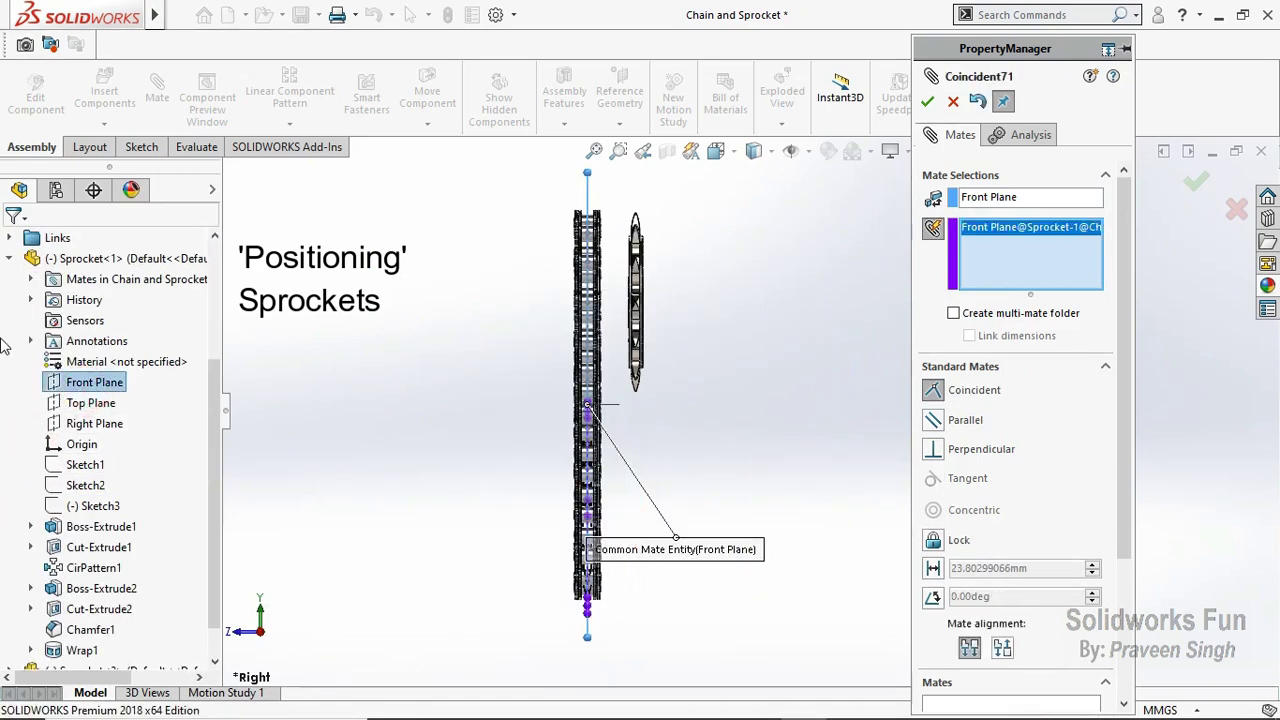
left_click(8, 465)
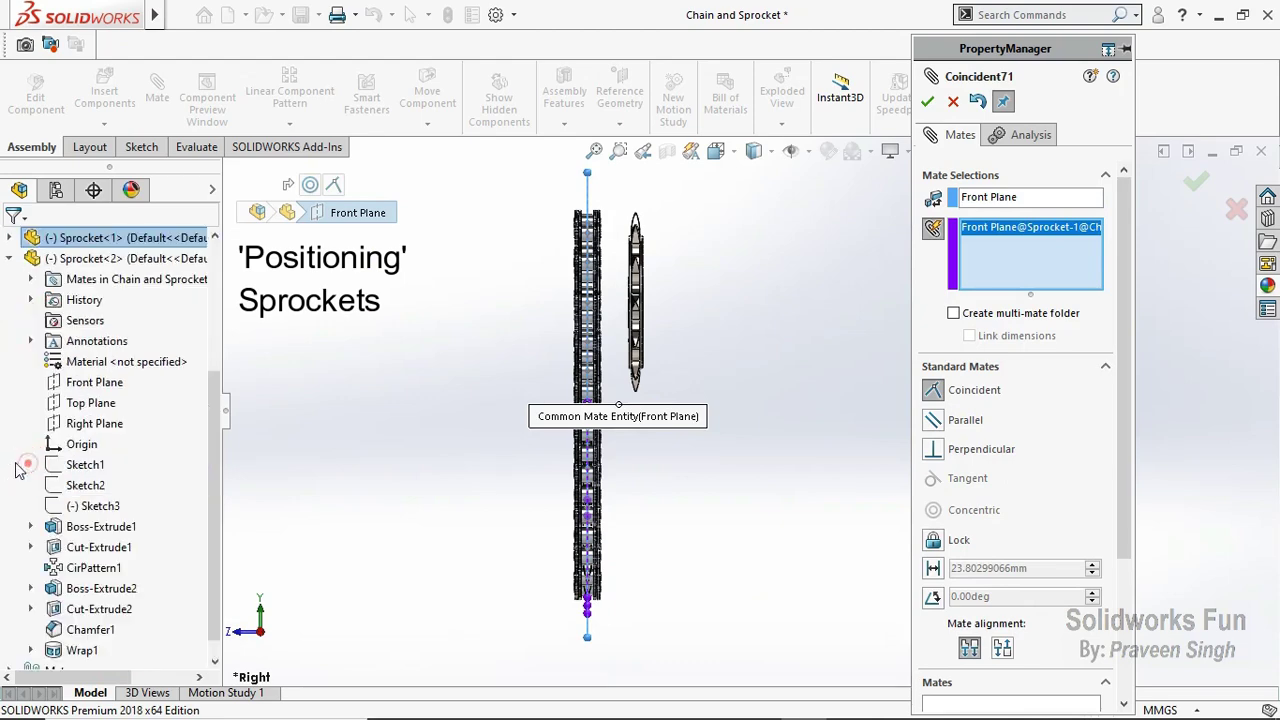
left_click(78, 383)
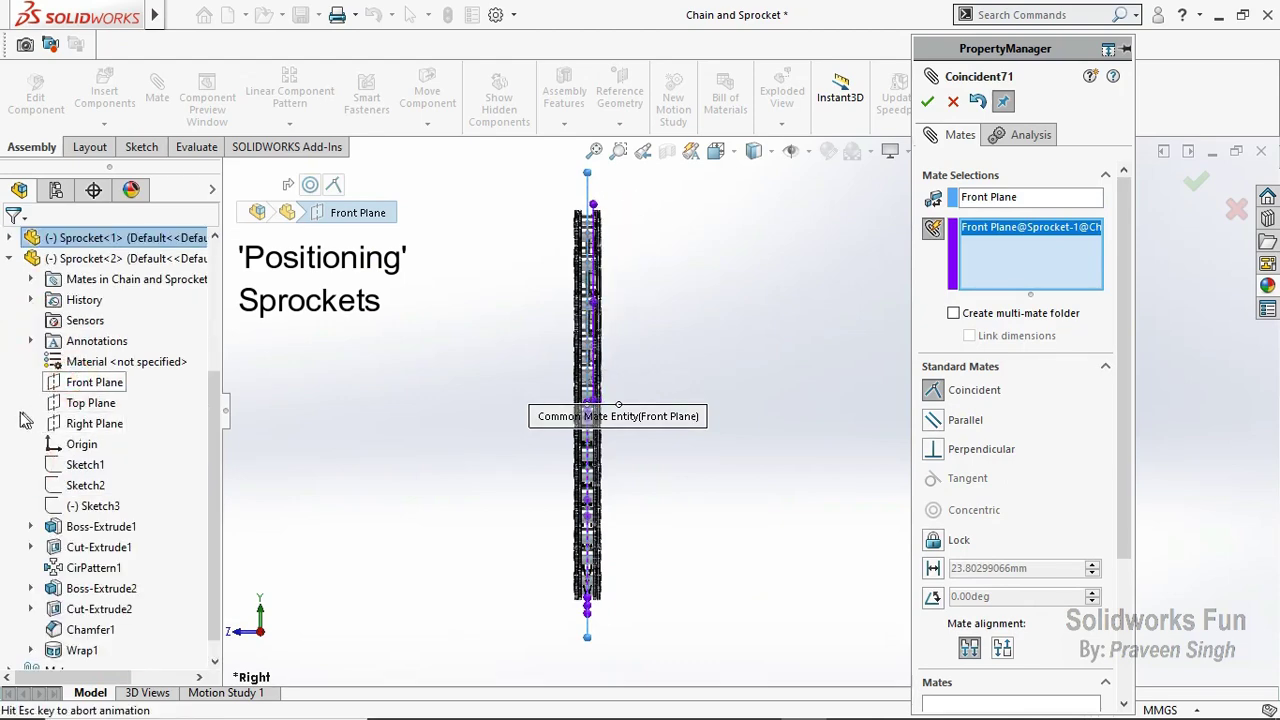
left_click(22, 383)
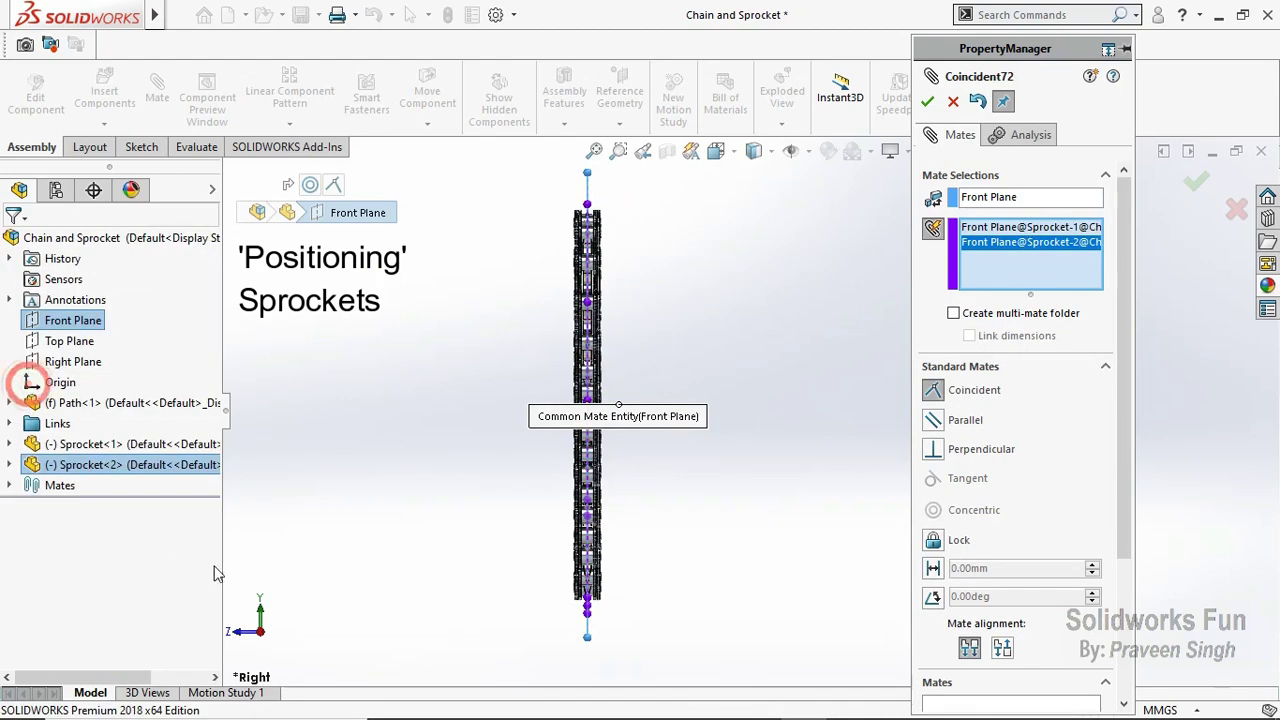
left_click(238, 630)
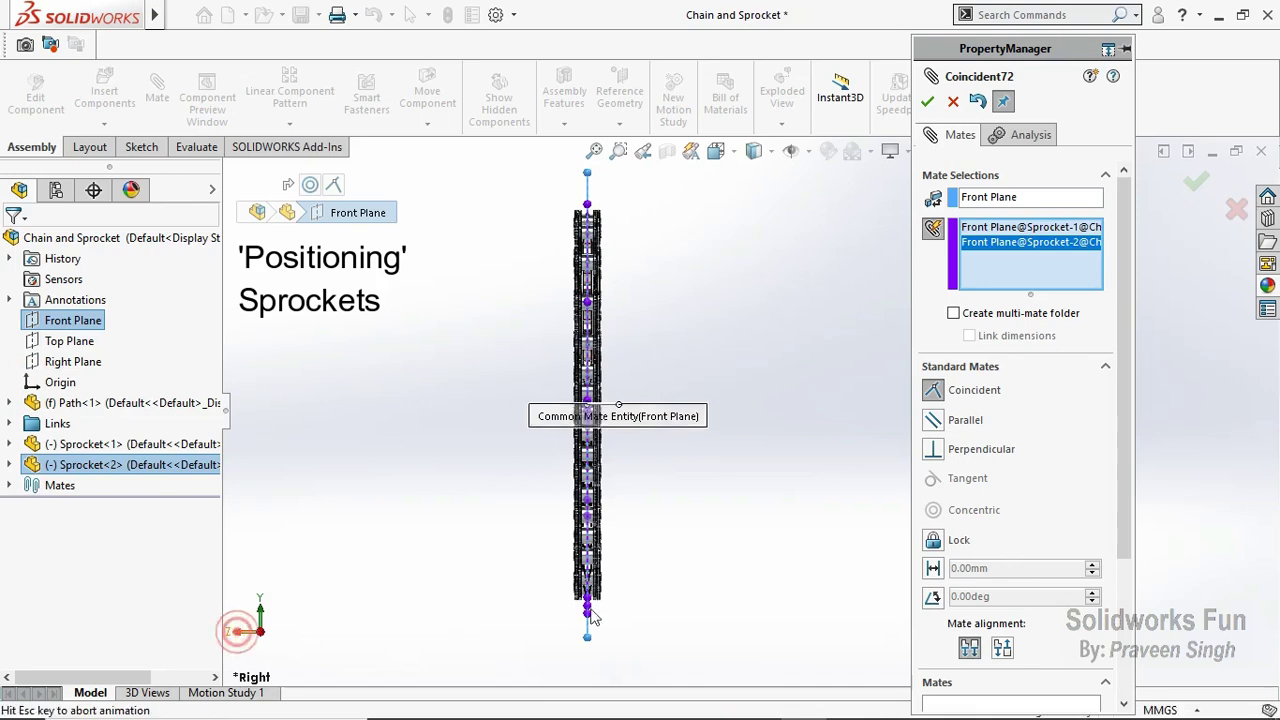
left_click(927, 102)
left_click(927, 102)
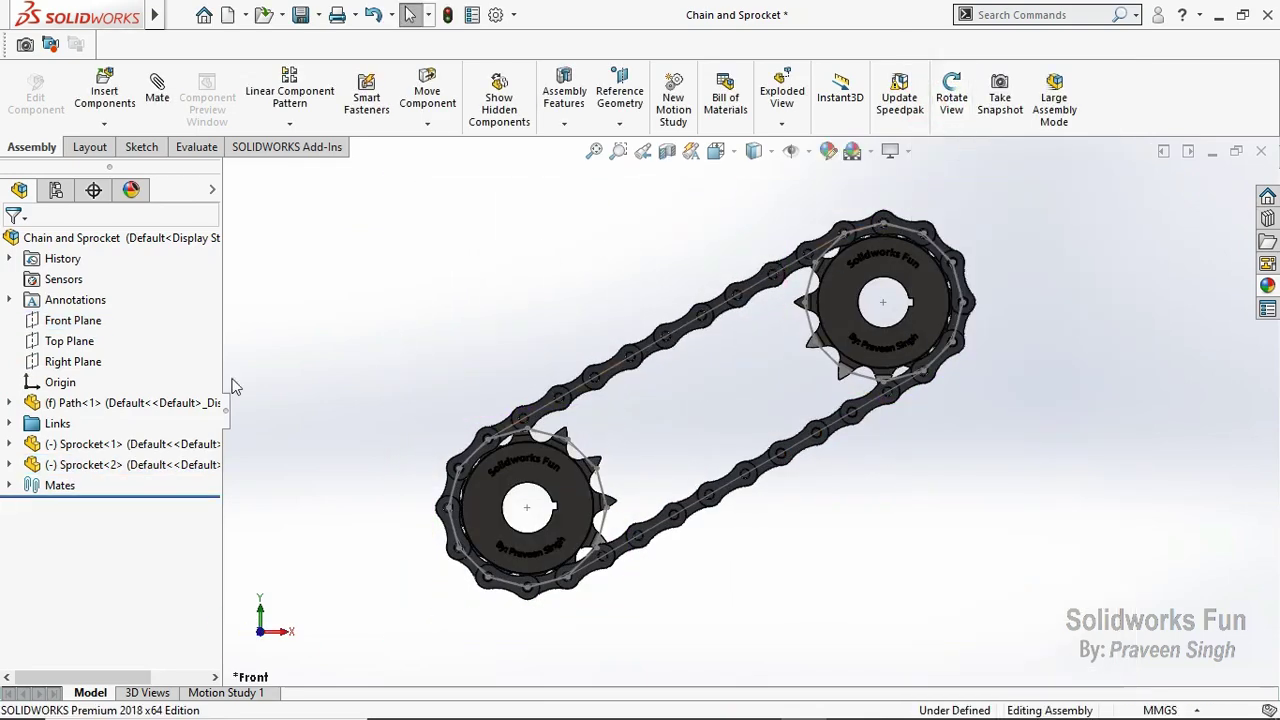
Step: Hide the path's Sketch1 and save the assembly with the Path part
left_click(8, 403)
left_click(72, 609)
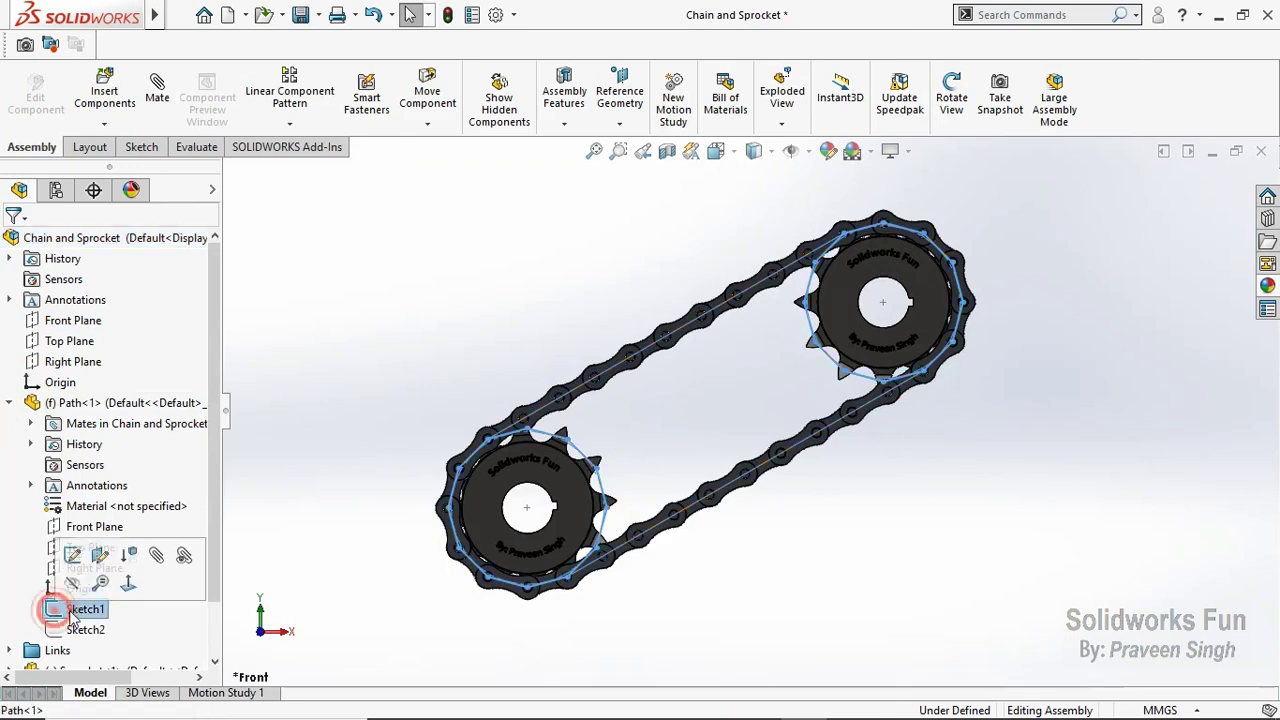
left_click(78, 586)
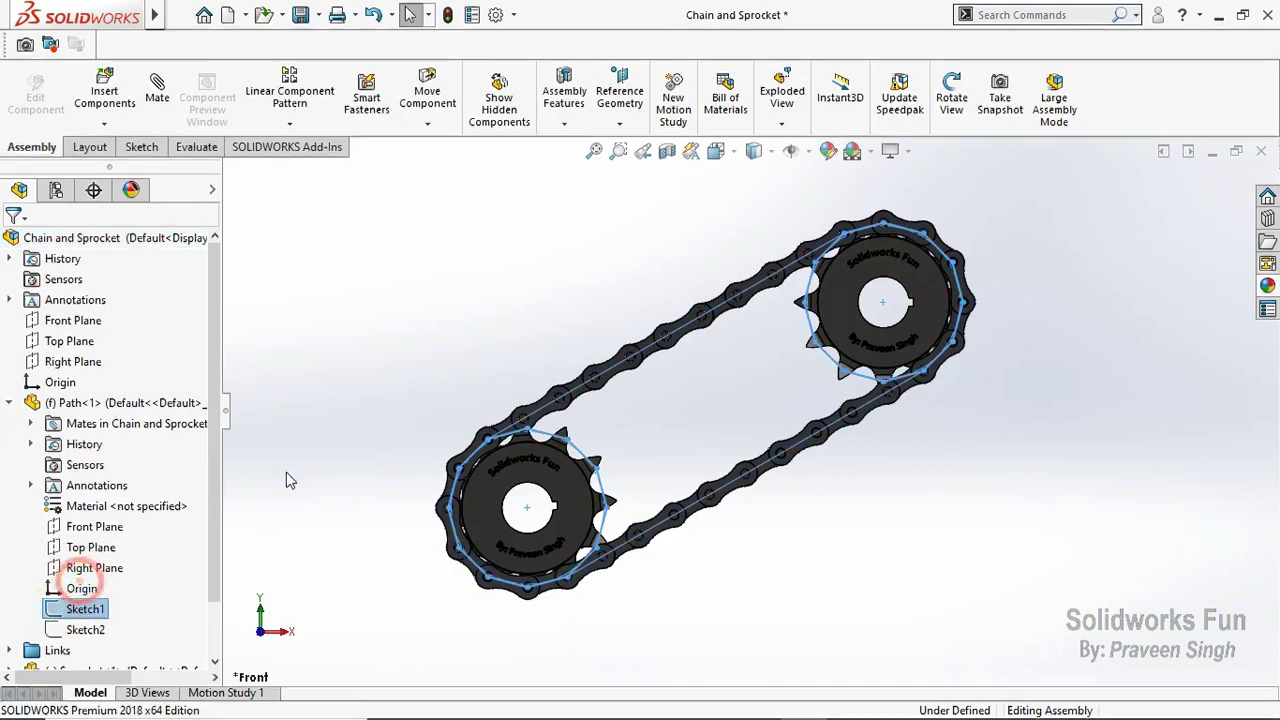
left_click(8, 403)
left_click(300, 14)
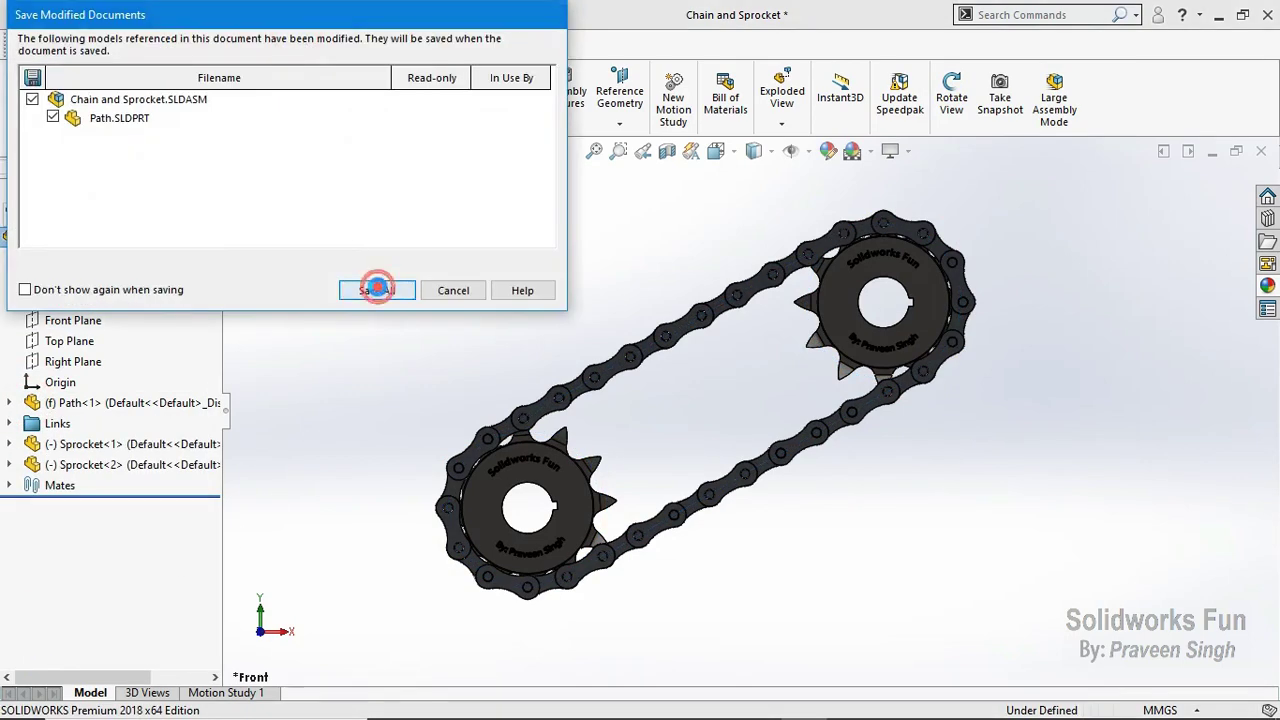
left_click(377, 289)
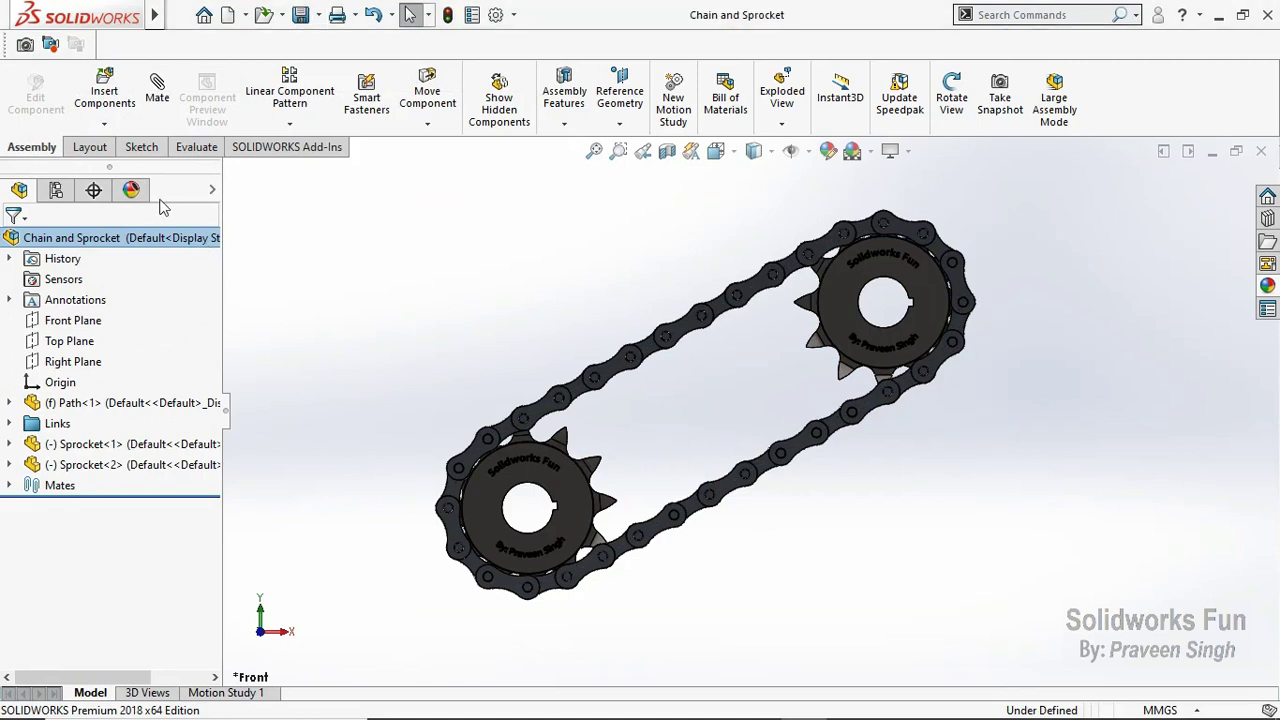
Step: Move the Directional1 light to 14.40° longitude and 19.80° latitude
left_click(131, 190)
left_click(62, 216)
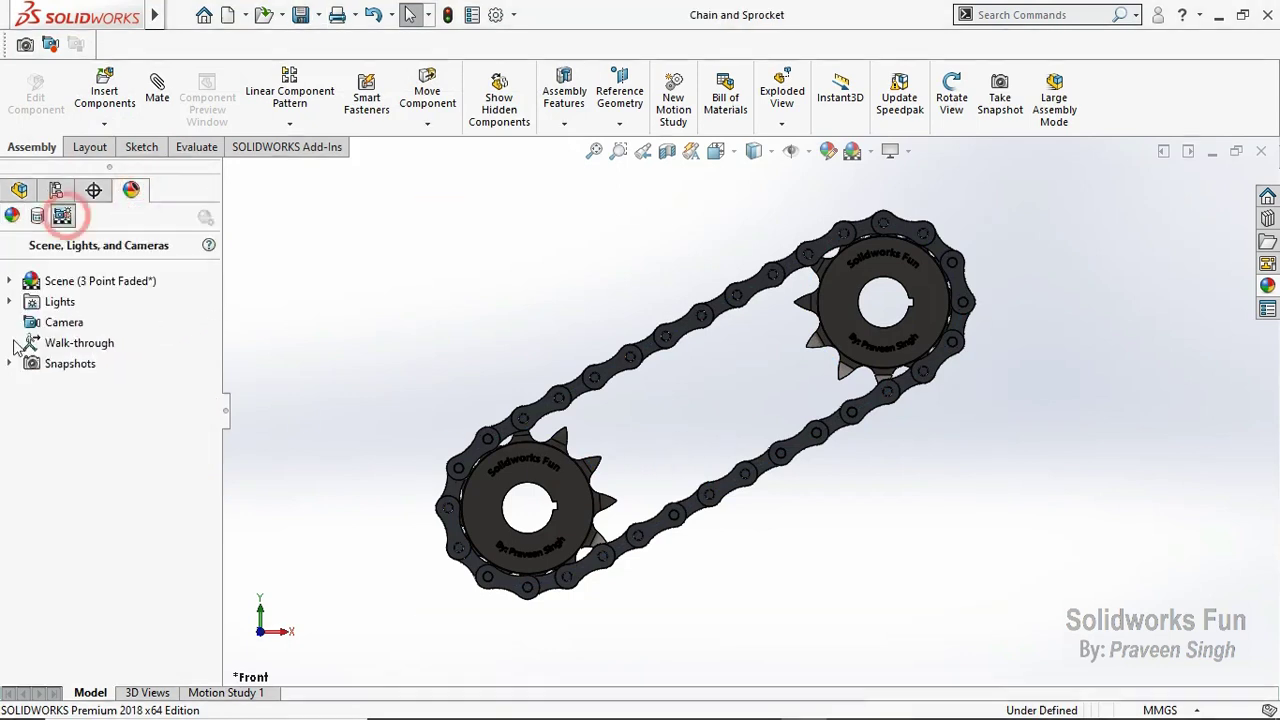
left_click(9, 301)
right_click(75, 343)
left_click(117, 373)
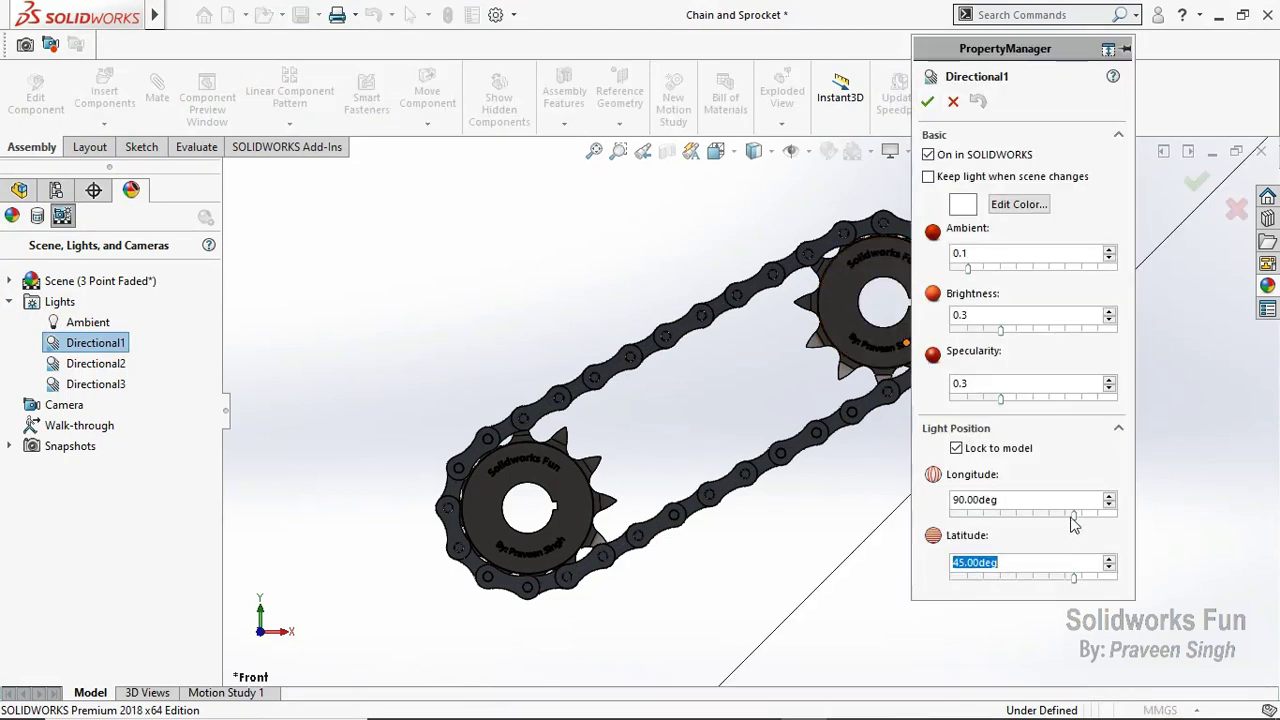
left_click_drag(1075, 516, 1038, 516)
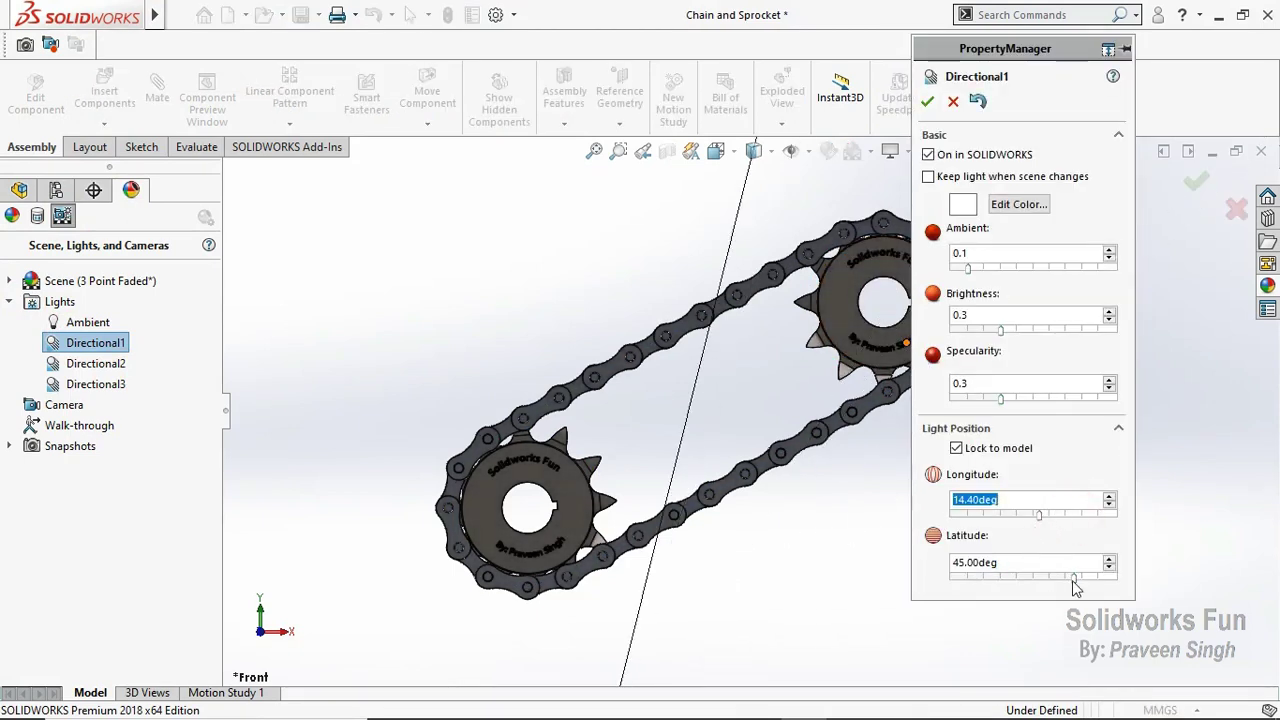
left_click_drag(1075, 588, 1051, 580)
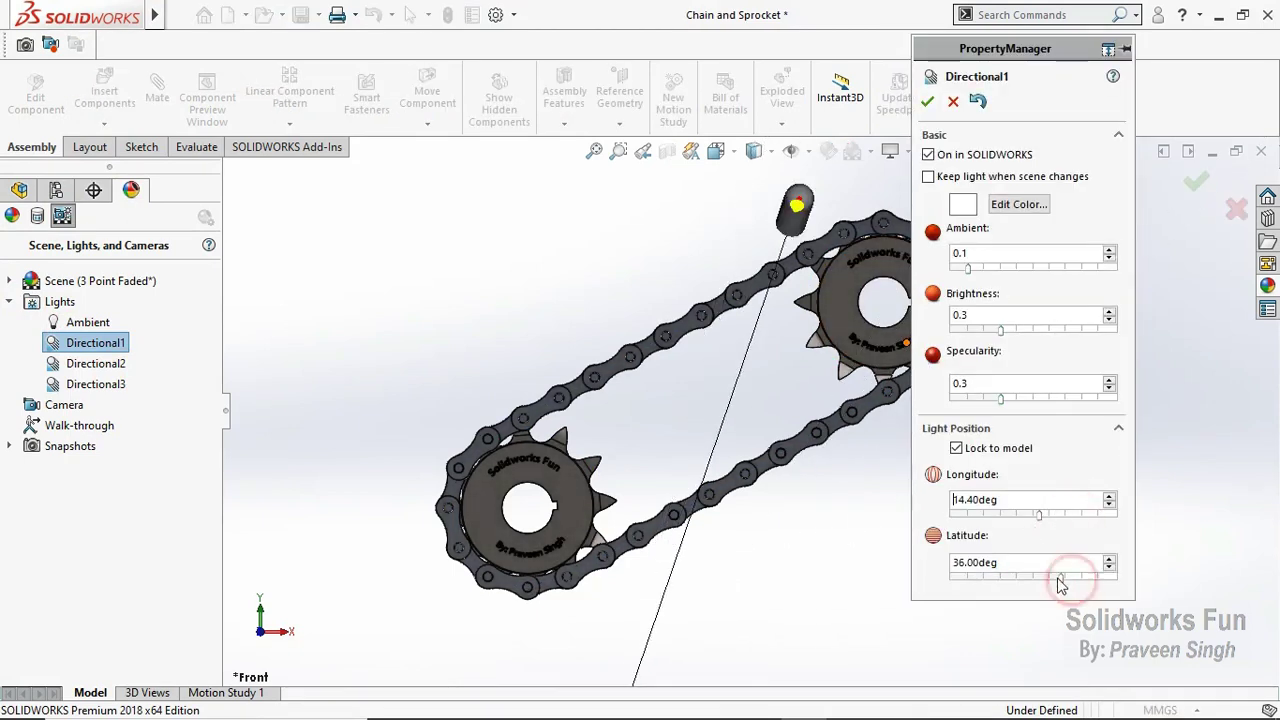
left_click(927, 102)
scroll(745, 380, "down", 2)
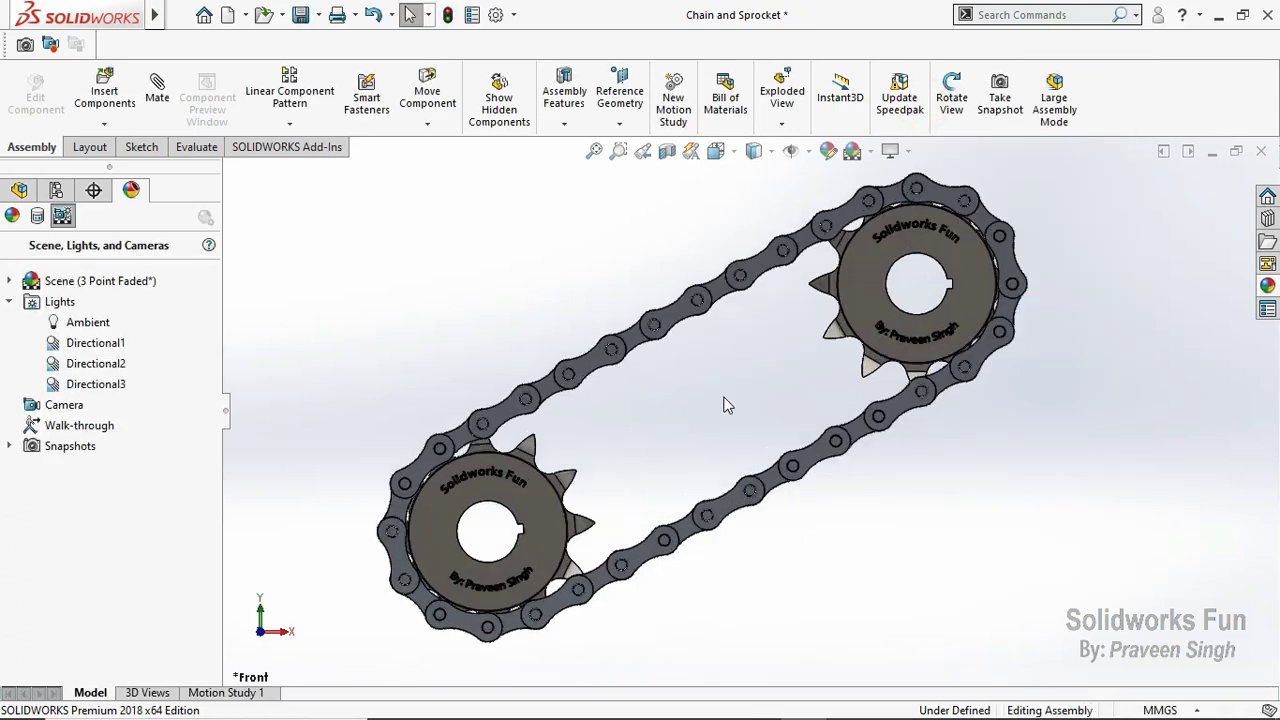
Step: Save the assembly and switch the display style to Hidden Lines Removed
left_click(19, 192)
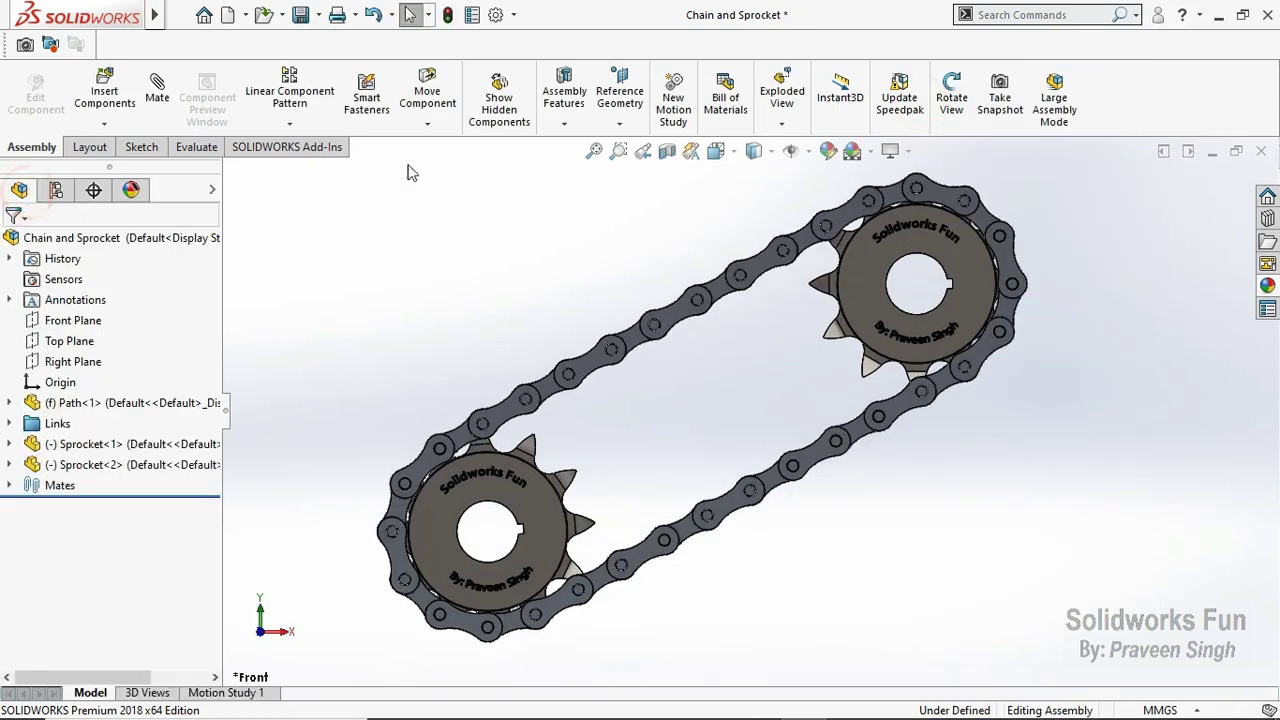
left_click(300, 15)
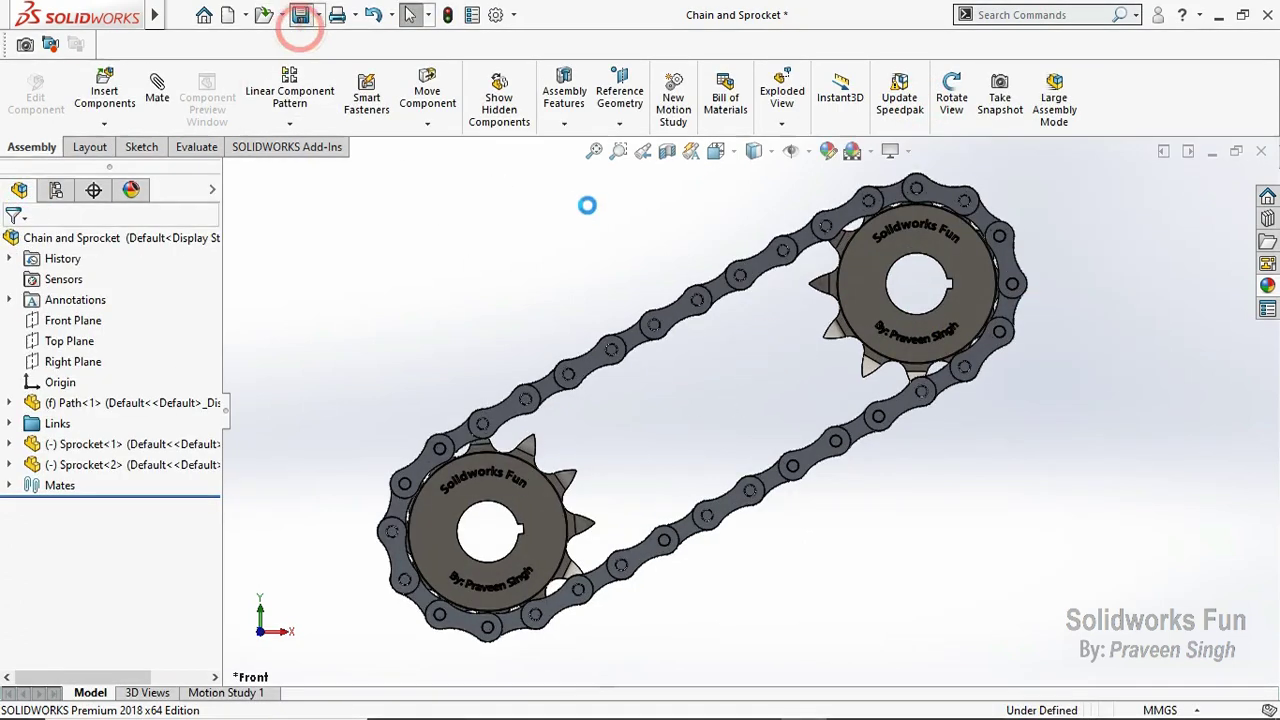
left_click(762, 165)
left_click(755, 255)
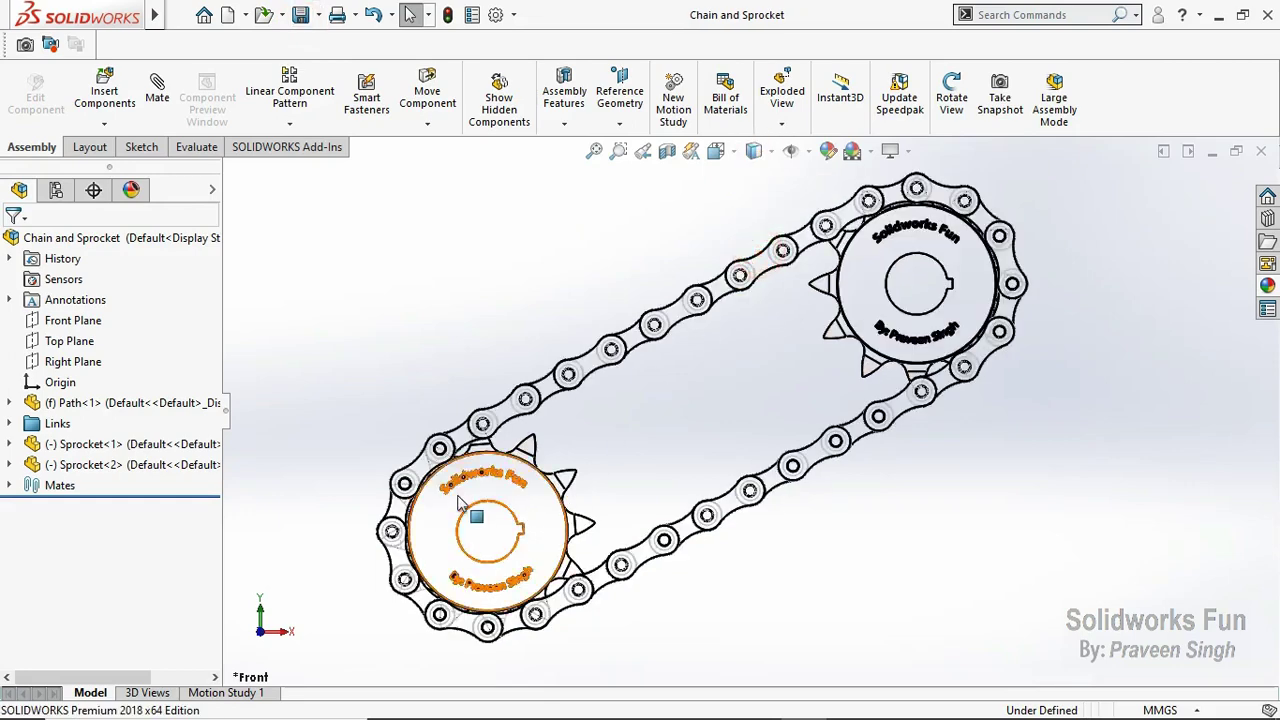
Step: Rotate the lower sprocket so its teeth sit between the chain rollers
scroll(460, 503, "down", 5)
scroll(474, 489, "down", 2)
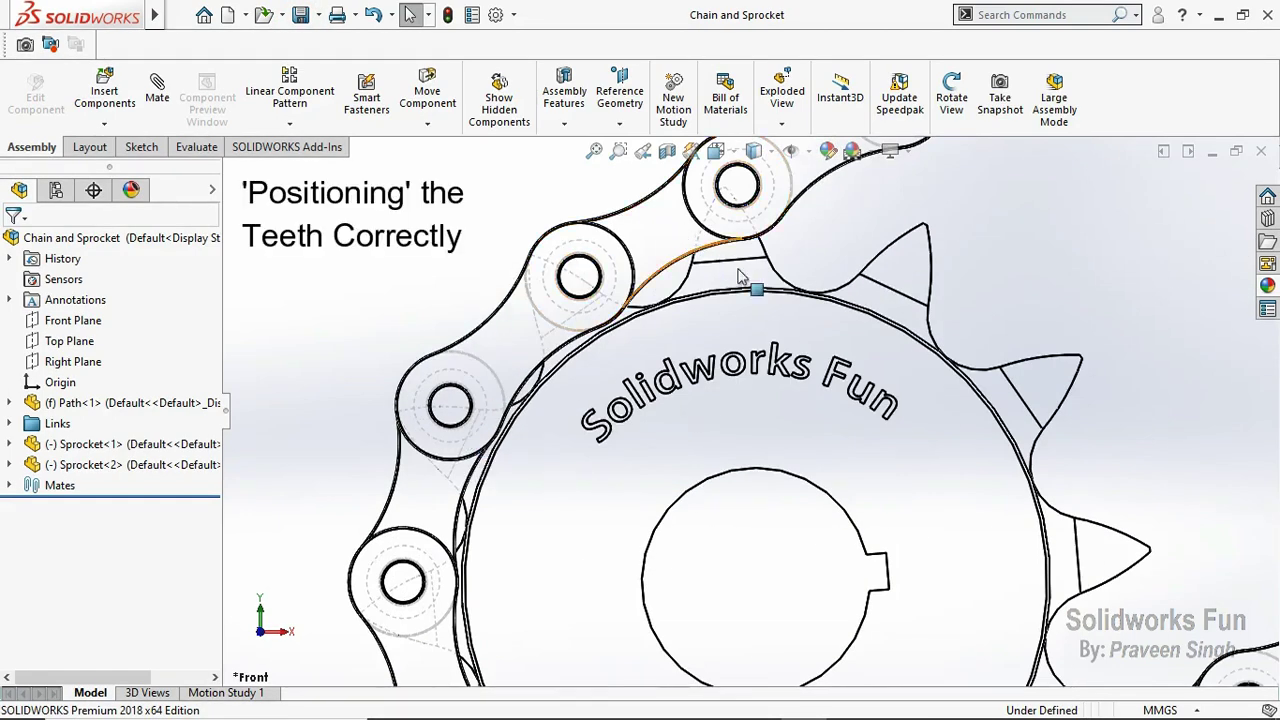
left_click_drag(925, 224, 470, 268)
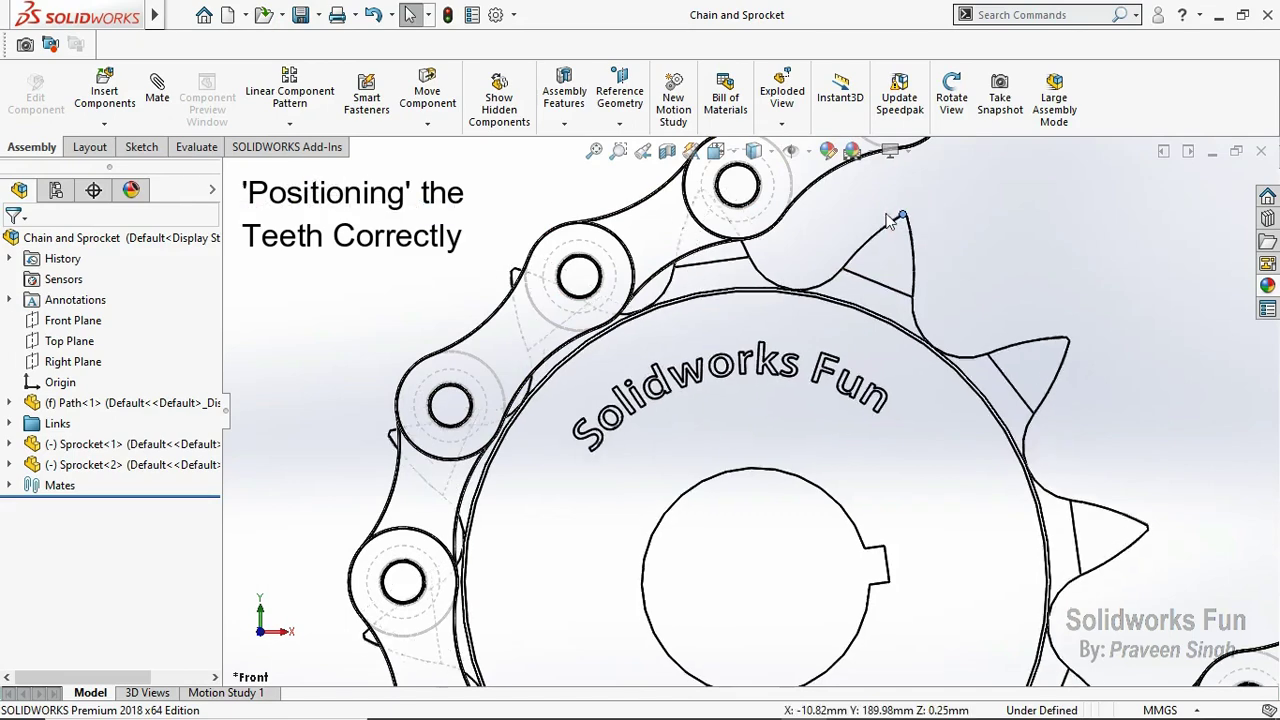
scroll(480, 322, "down", 1)
scroll(485, 318, "down", 1)
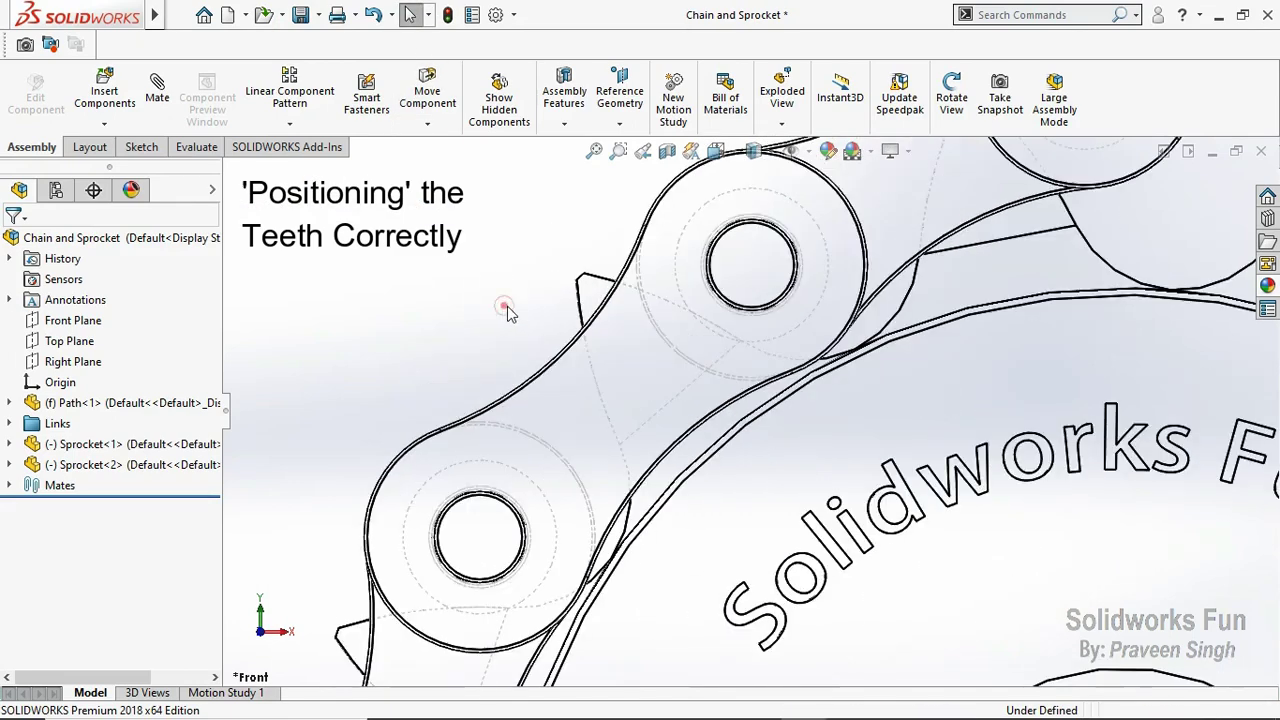
mouse_move(580, 287)
left_mouse_down()
mouse_move(530, 331)
mouse_move(471, 337)
left_mouse_up()
Step: Rotate and fine-tune the upper sprocket so its teeth centre between the rollers
scroll(890, 470, "up", 5)
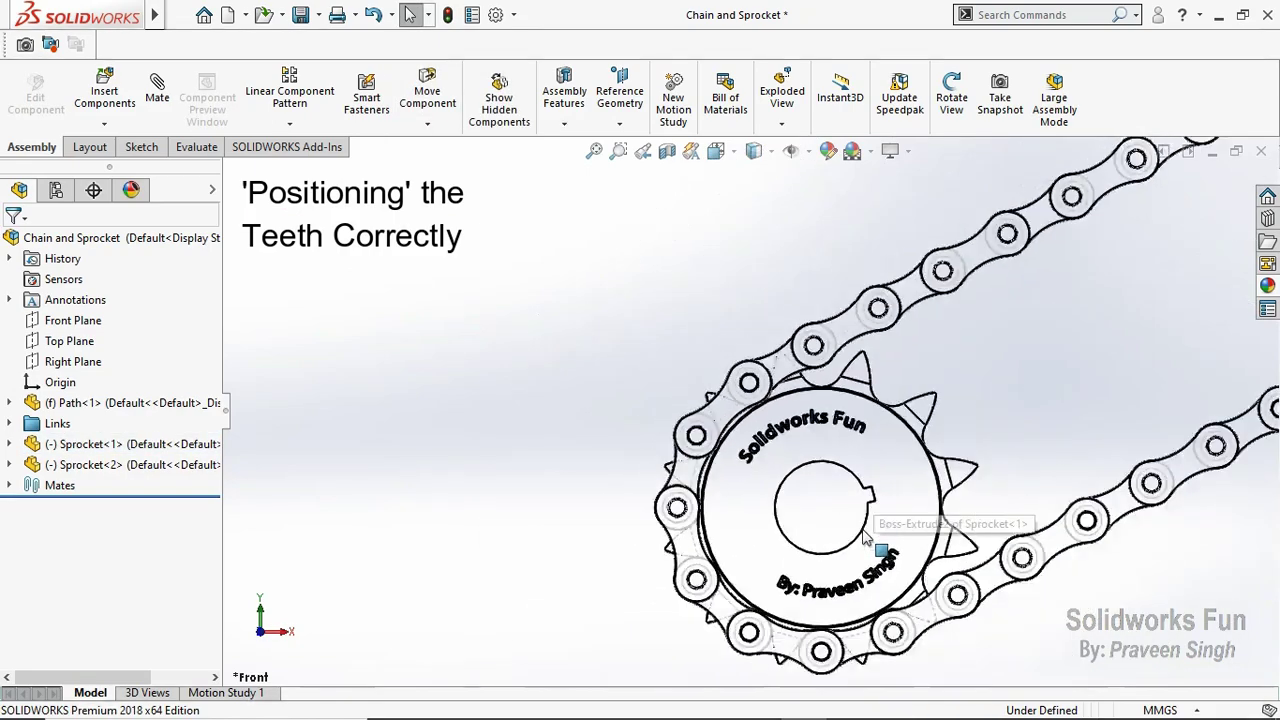
scroll(742, 378, "down", 3)
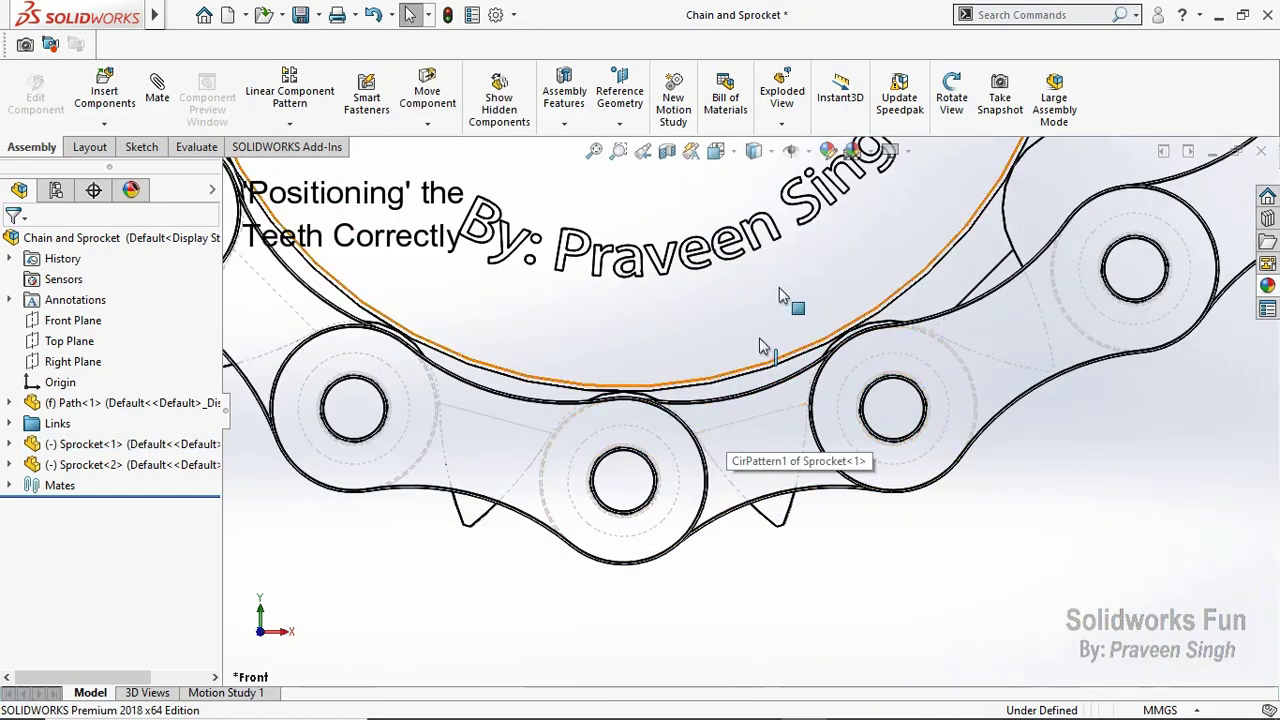
scroll(815, 237, "down", 1)
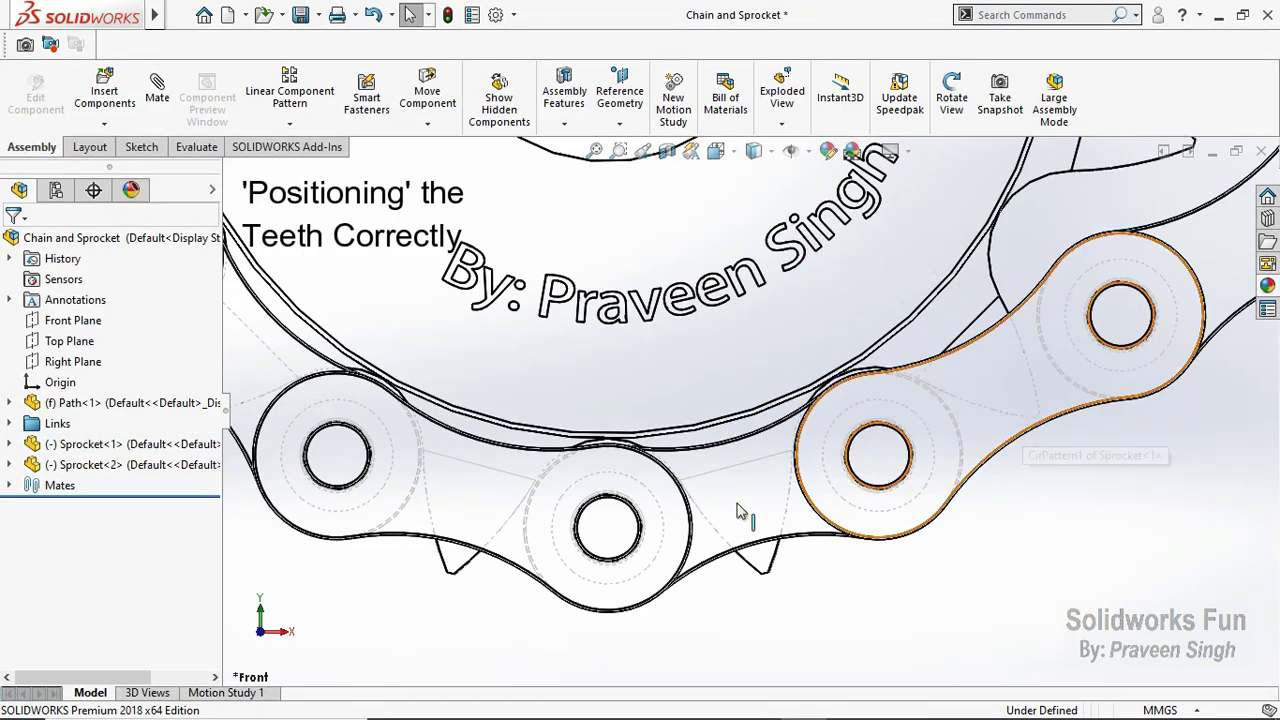
scroll(900, 450, "up", 3)
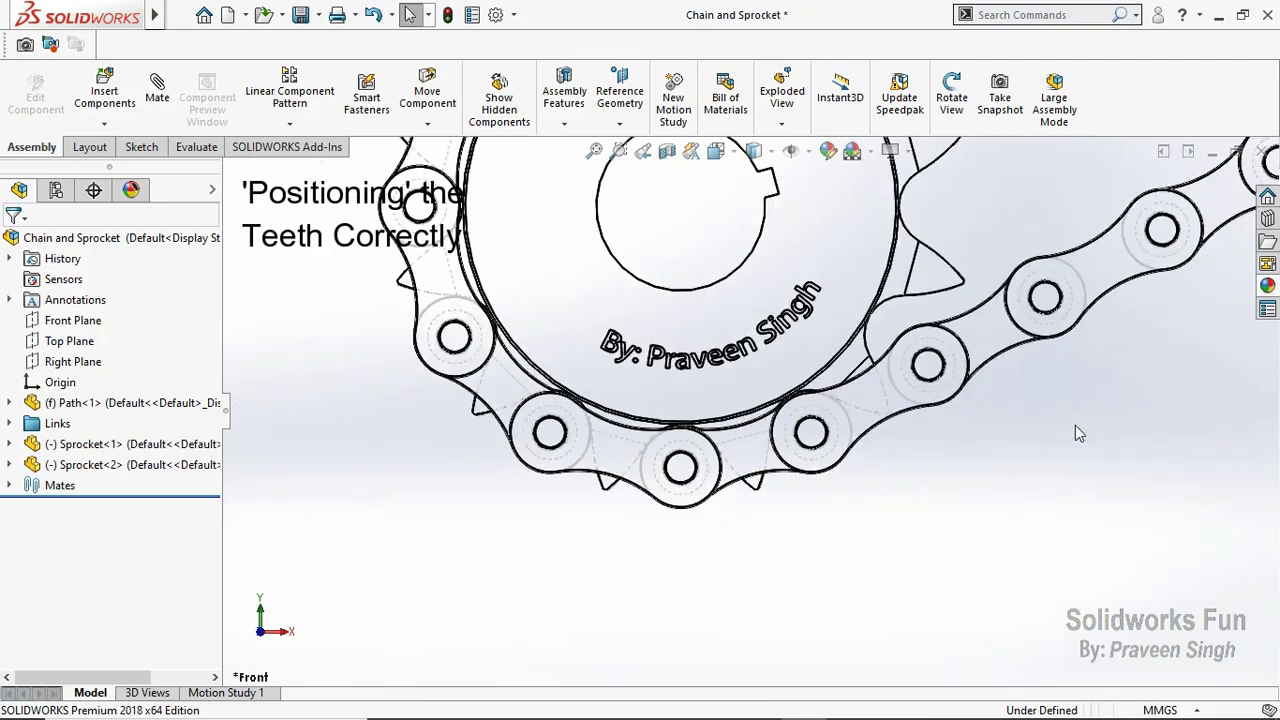
scroll(1075, 425, "up", 2)
scroll(1043, 201, "down", 2)
scroll(893, 253, "down", 2)
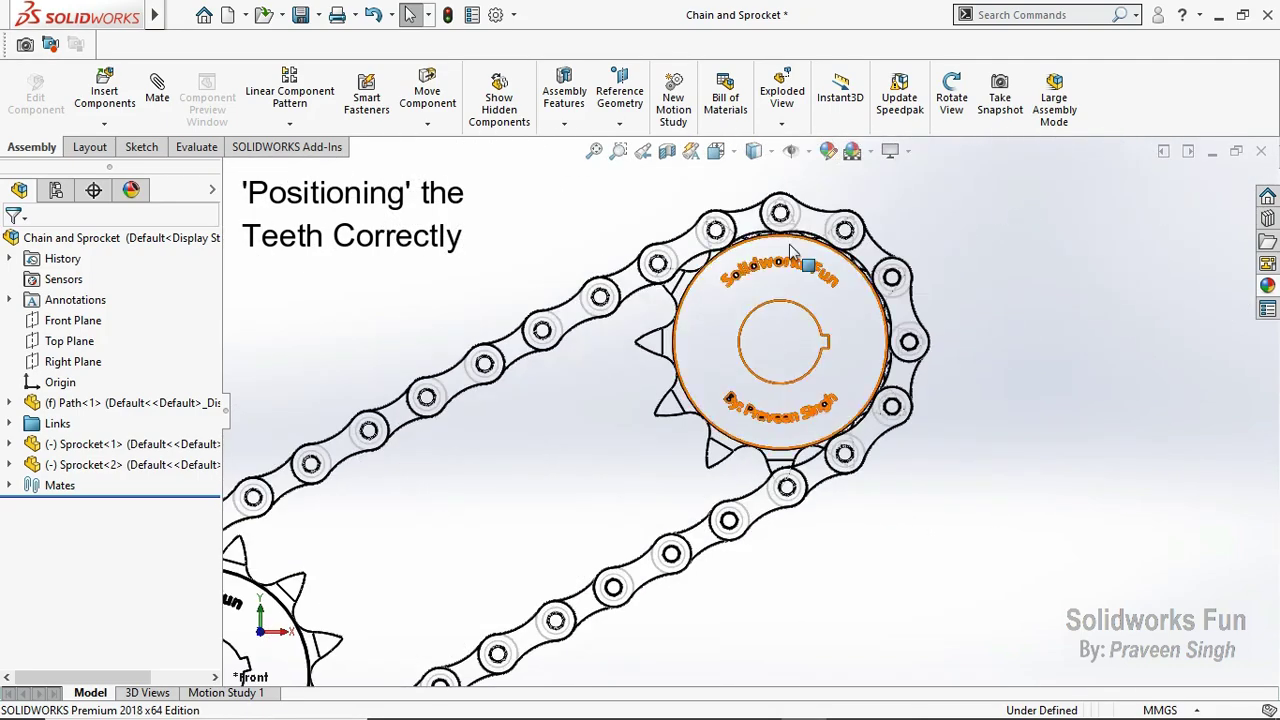
scroll(790, 245, "down", 3)
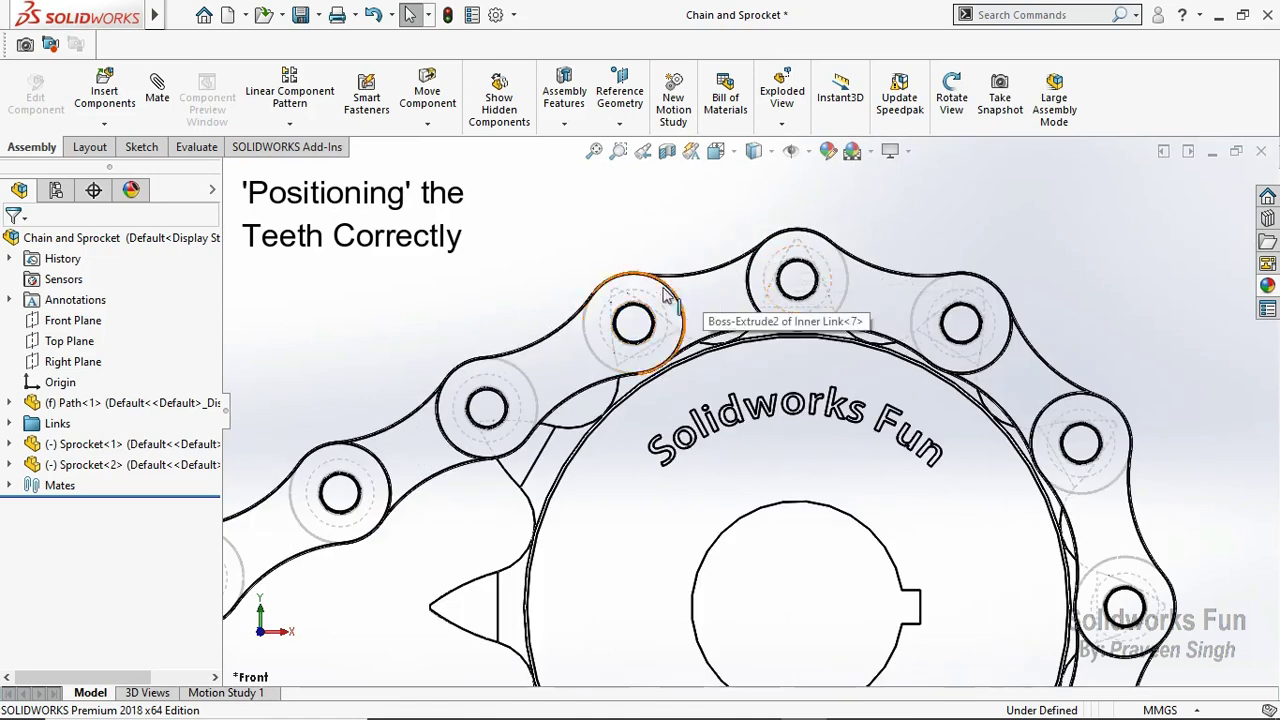
left_click_drag(617, 290, 720, 276)
key("Escape")
scroll(736, 274, "down", 2)
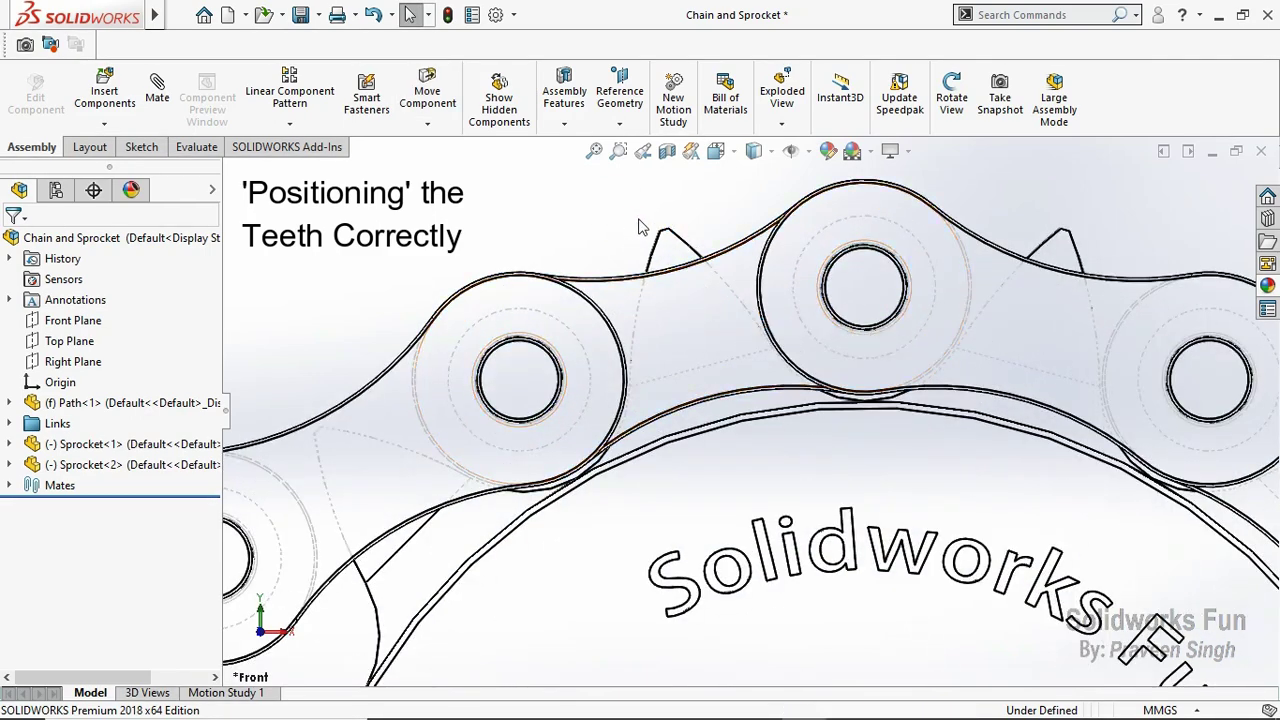
left_click_drag(672, 236, 666, 240)
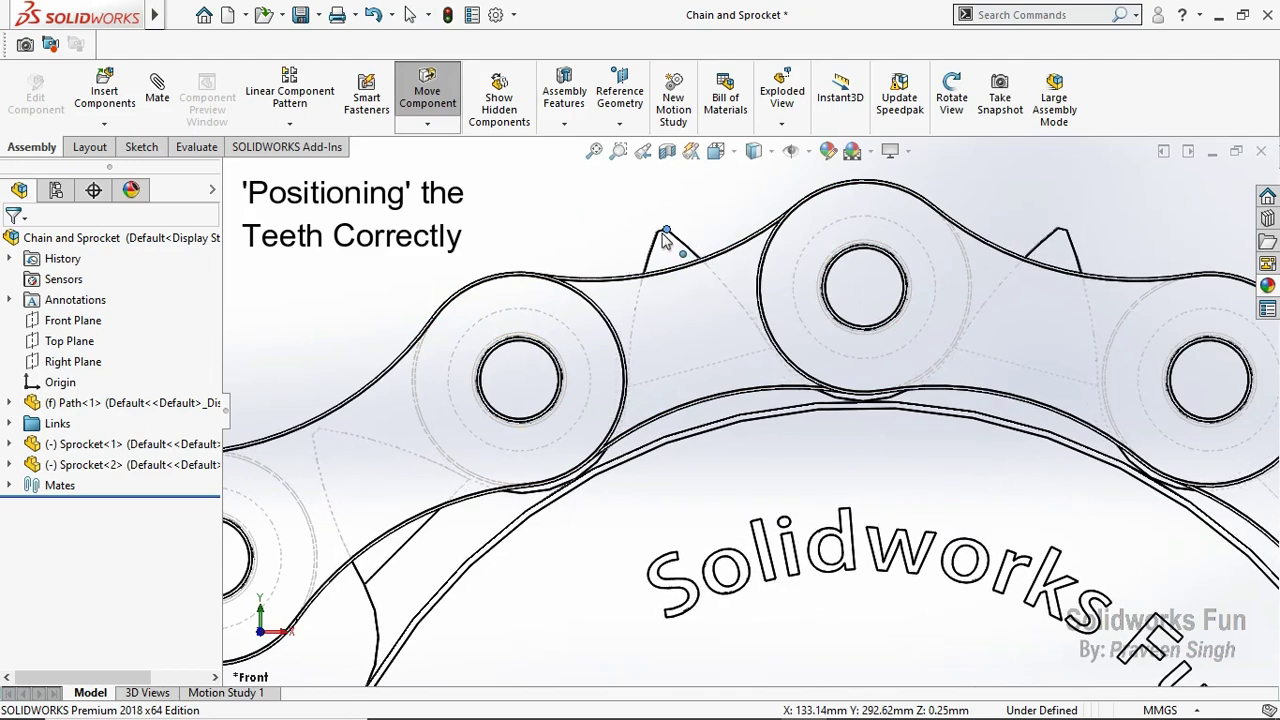
left_click_drag(664, 240, 669, 240)
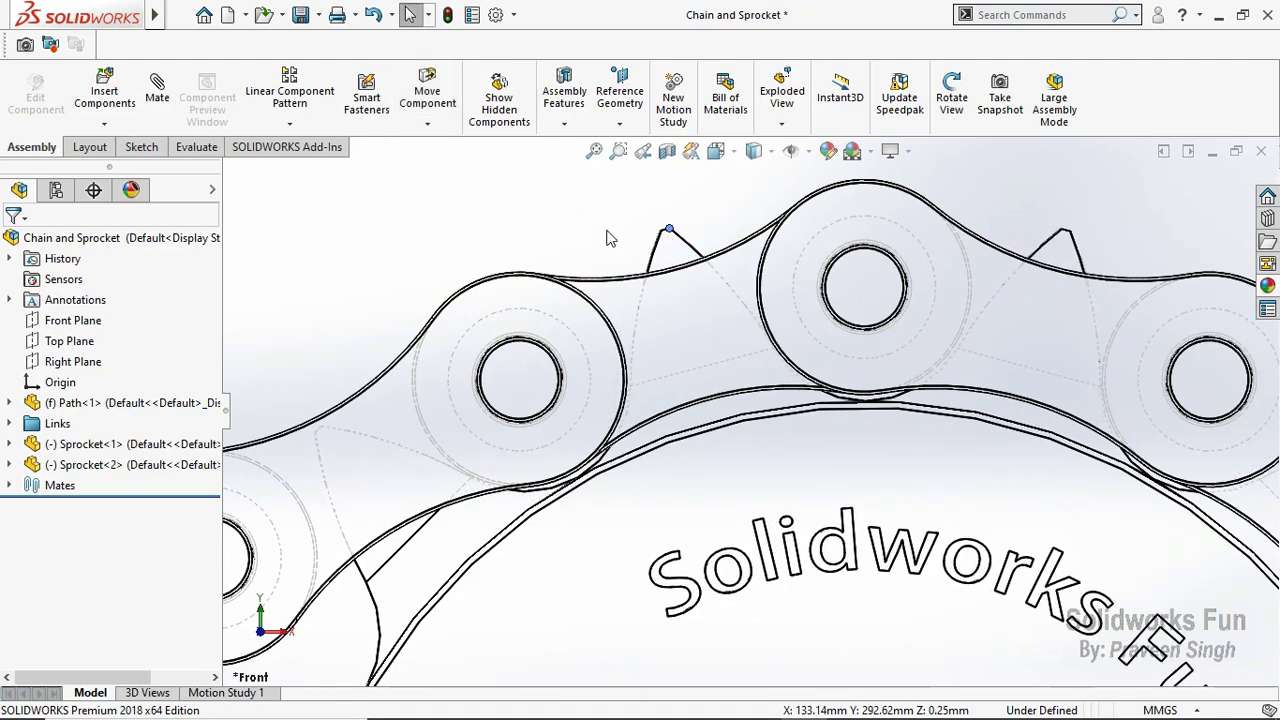
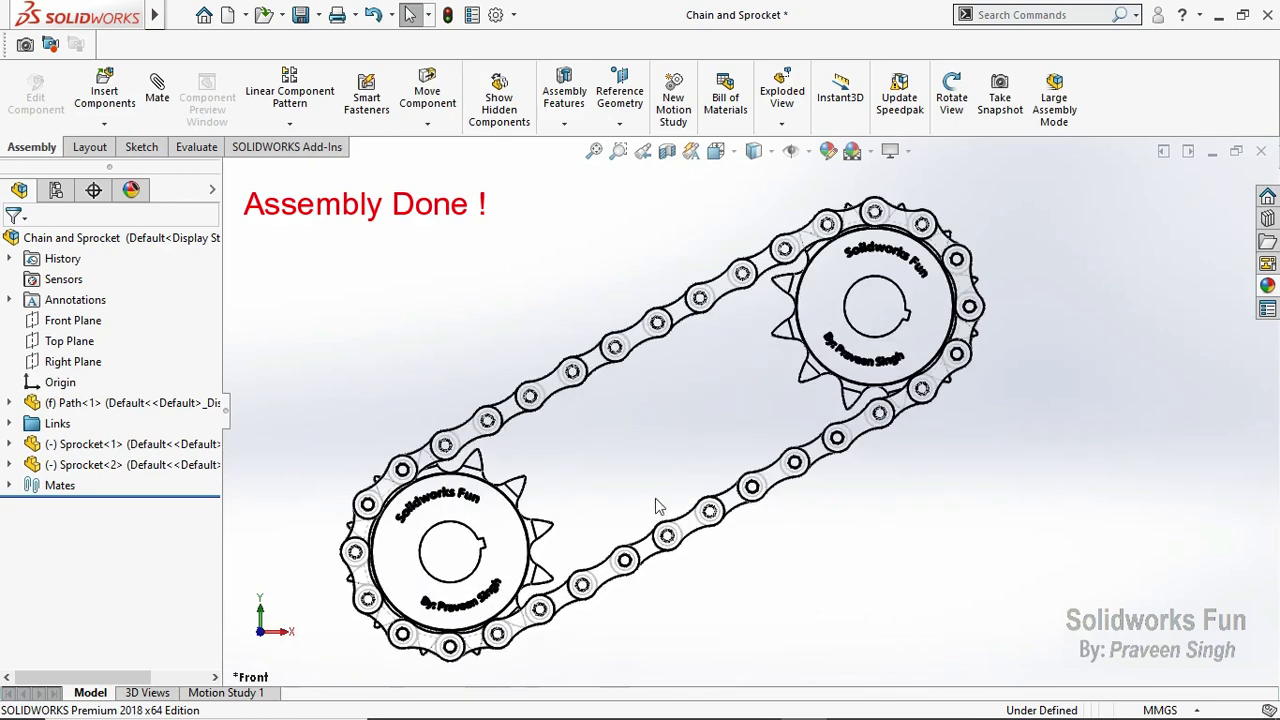
Step: Rebuild and save the chain assembly, display it Shaded With Edges, and save again
left_click(300, 14)
left_click(545, 295)
left_click(756, 151)
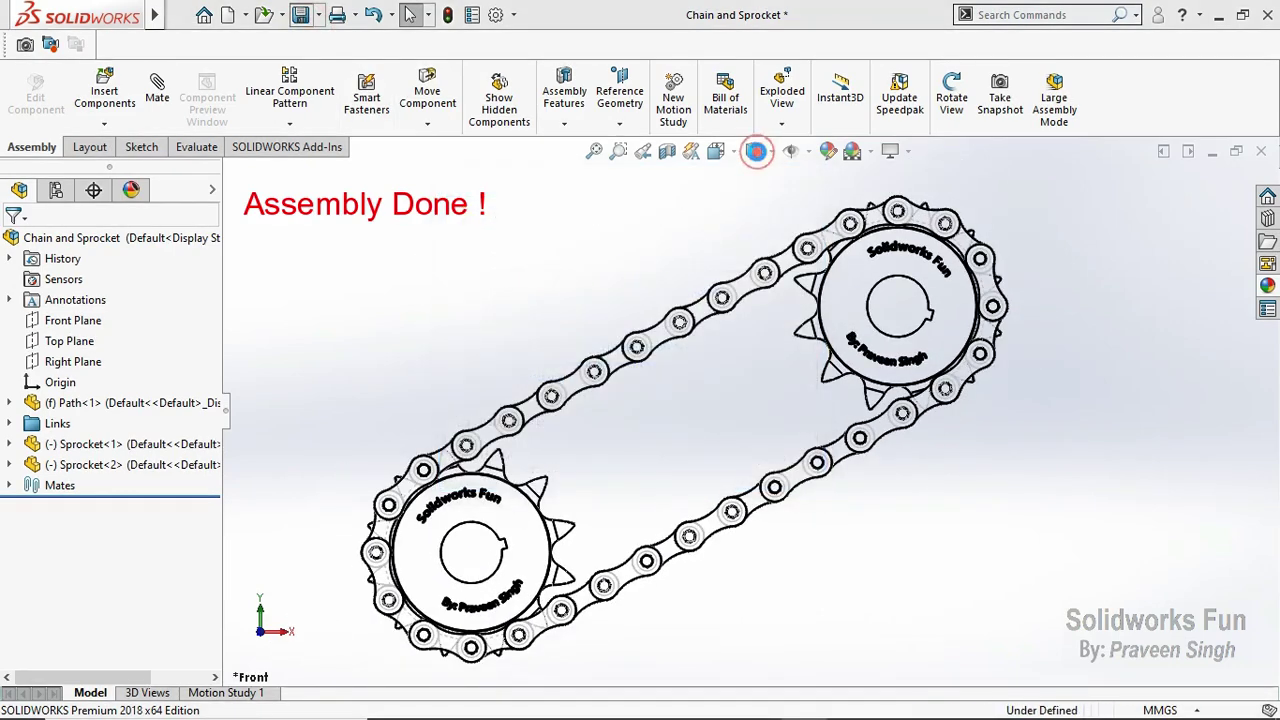
left_click(757, 175)
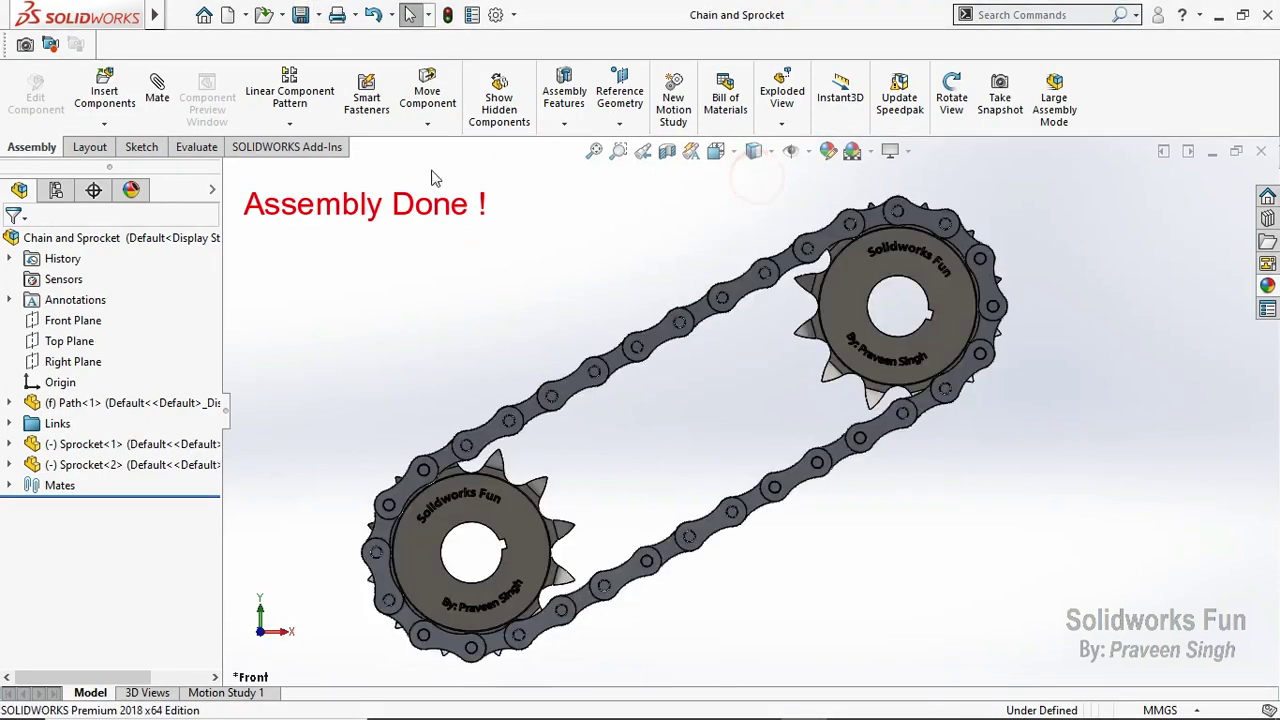
left_click(302, 16)
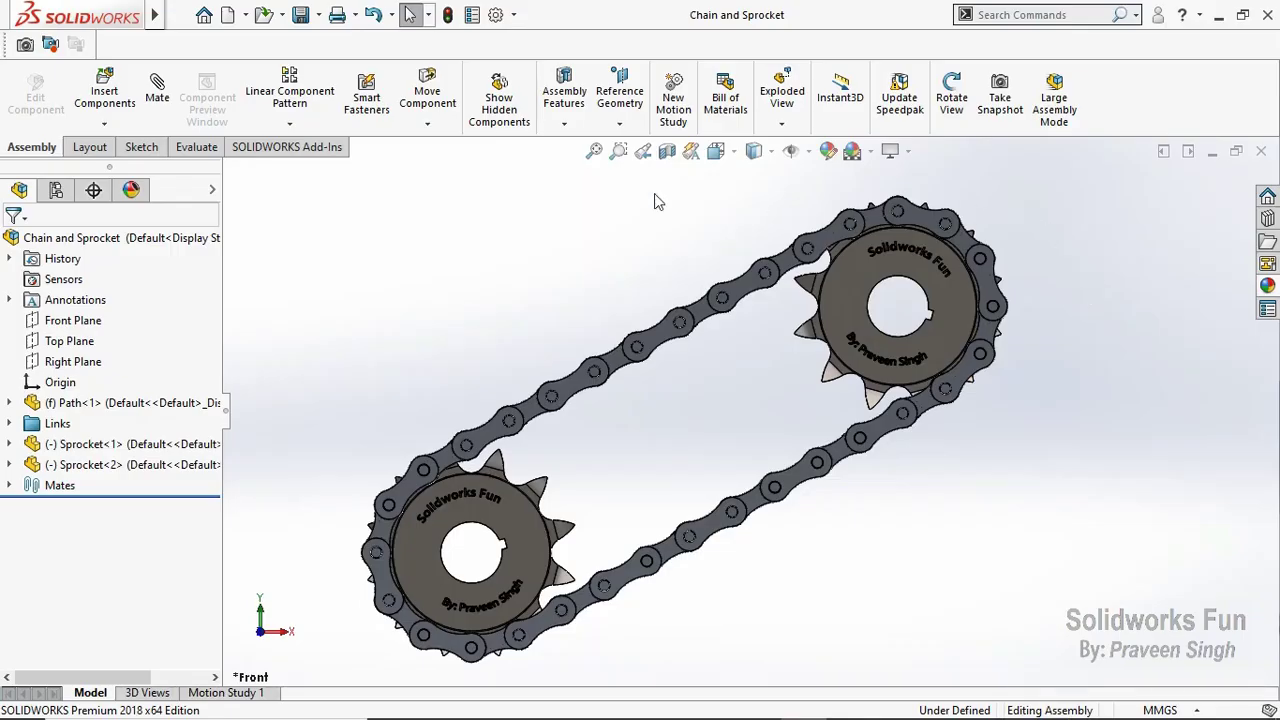
left_click(325, 163)
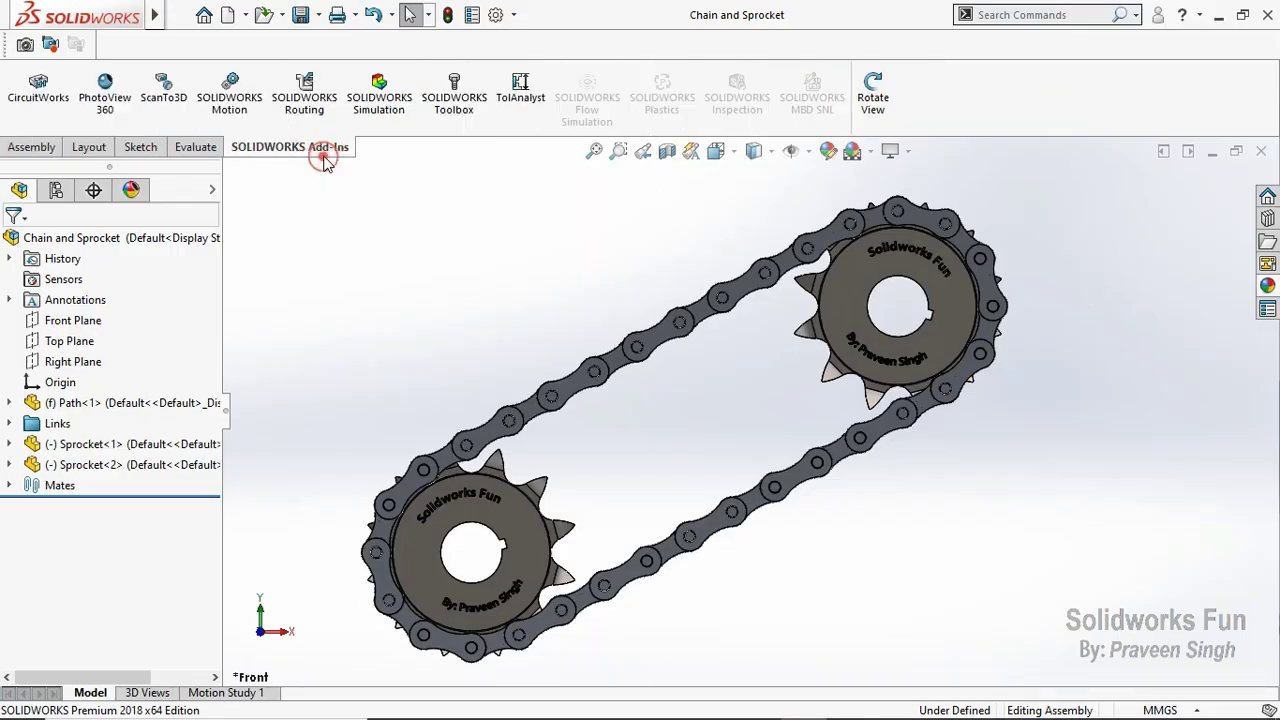
Step: Load SOLIDWORKS Motion, disable view-key playback, and set Motion Study 1 to Motion Analysis
left_click(243, 118)
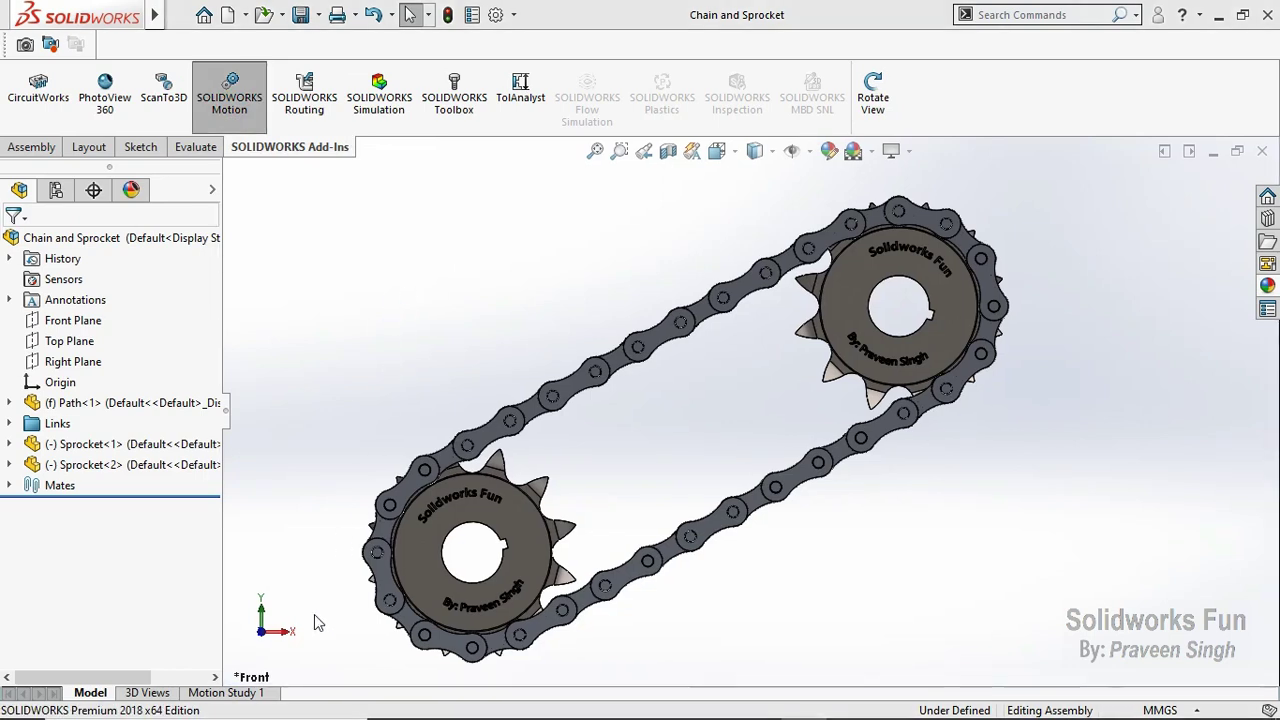
left_click(258, 694)
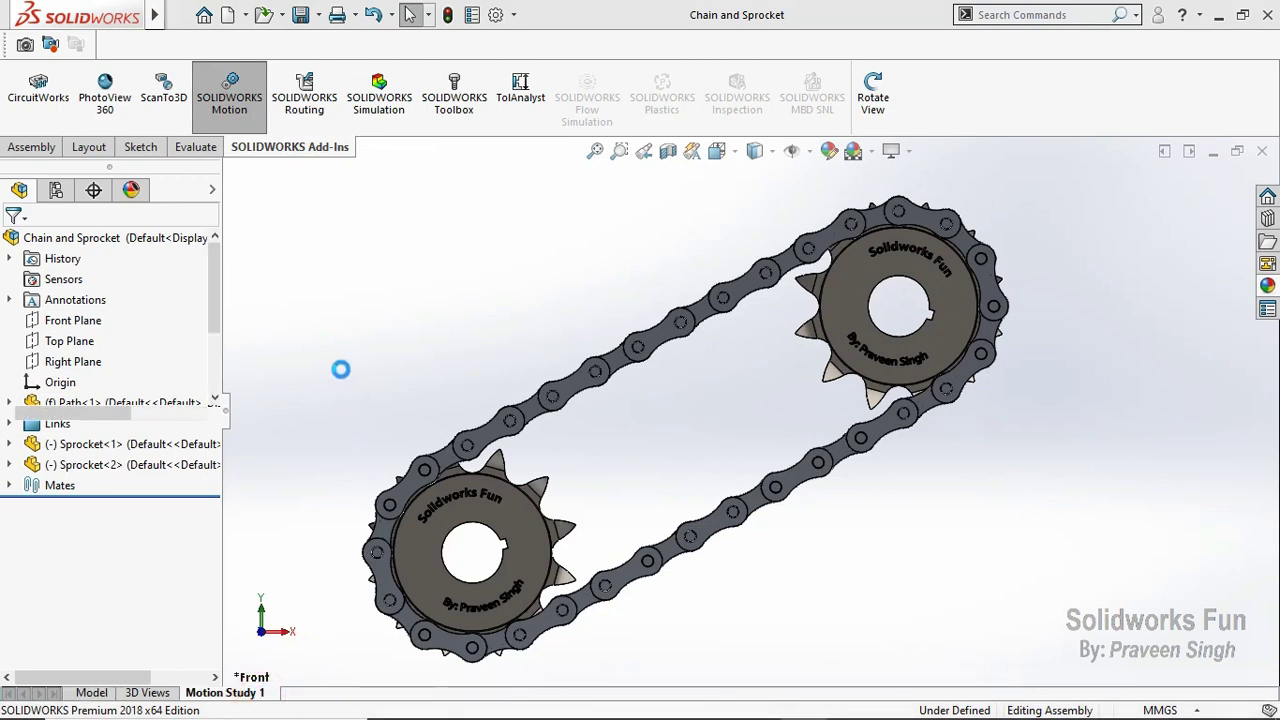
right_click(179, 510)
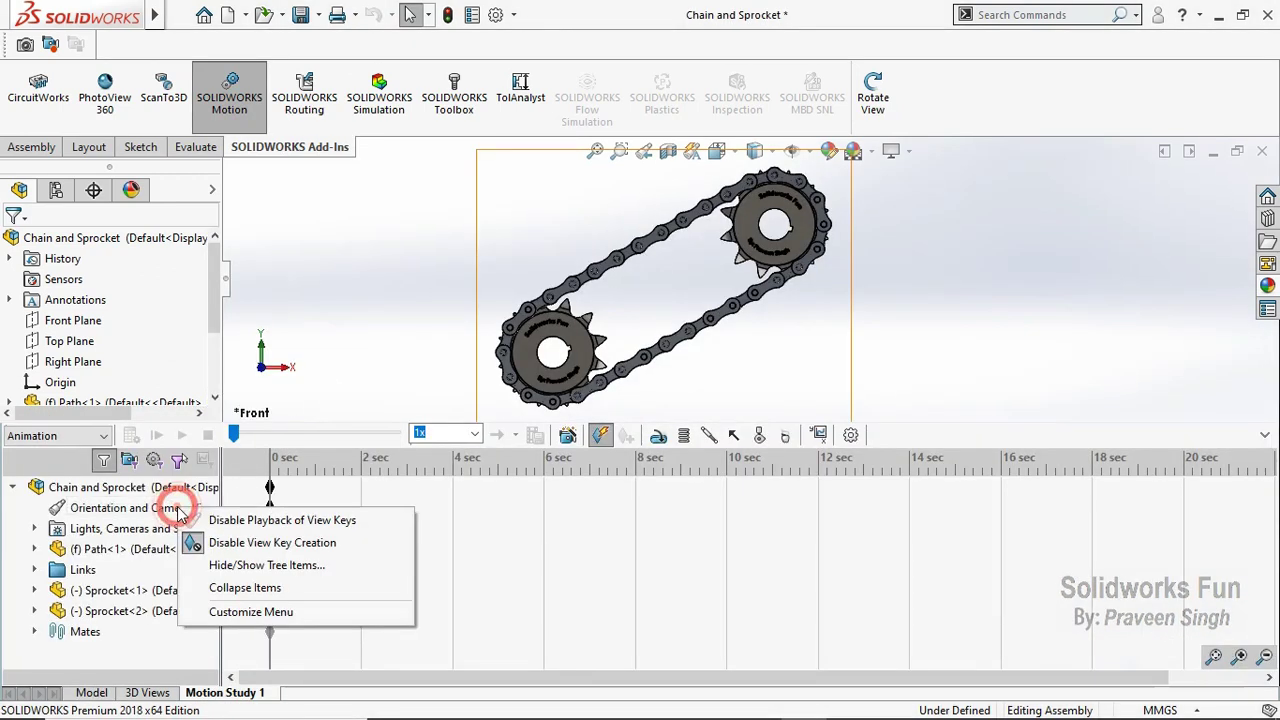
left_click(222, 519)
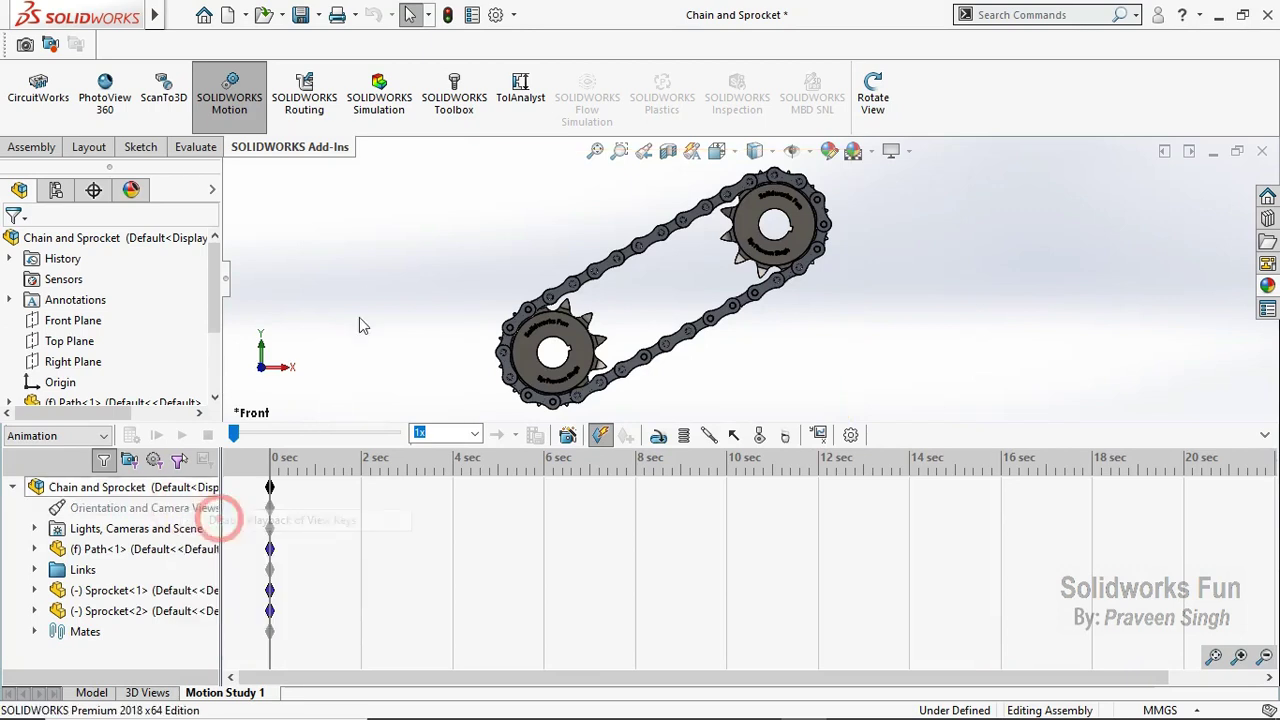
left_click(80, 436)
left_click(60, 489)
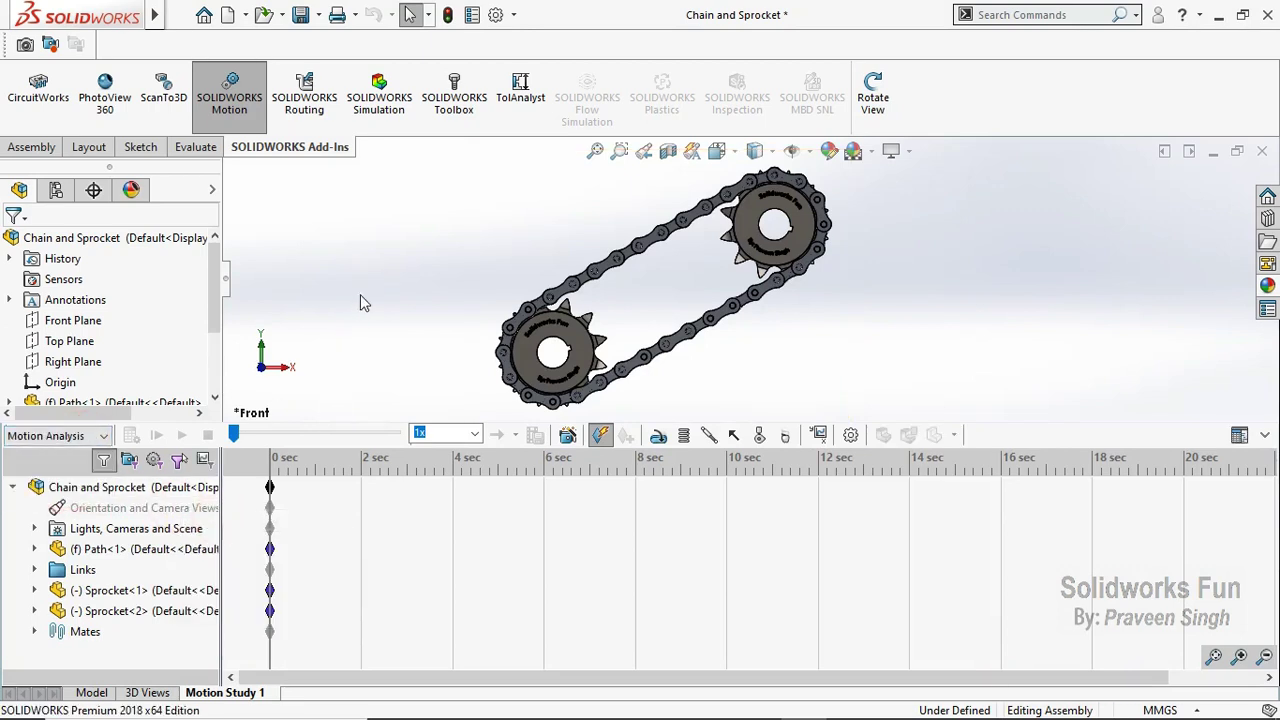
Step: Add gravity acting along the Y direction to the motion study
left_click(787, 437)
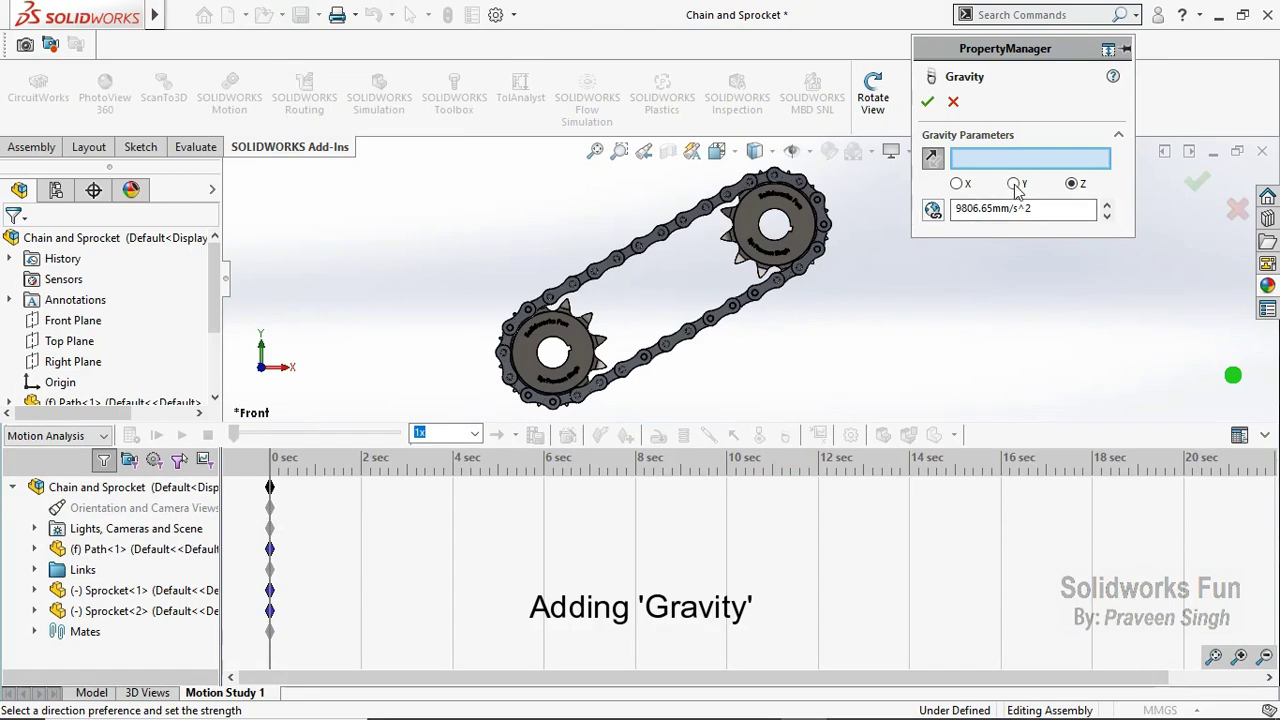
left_click(1015, 185)
left_click(928, 103)
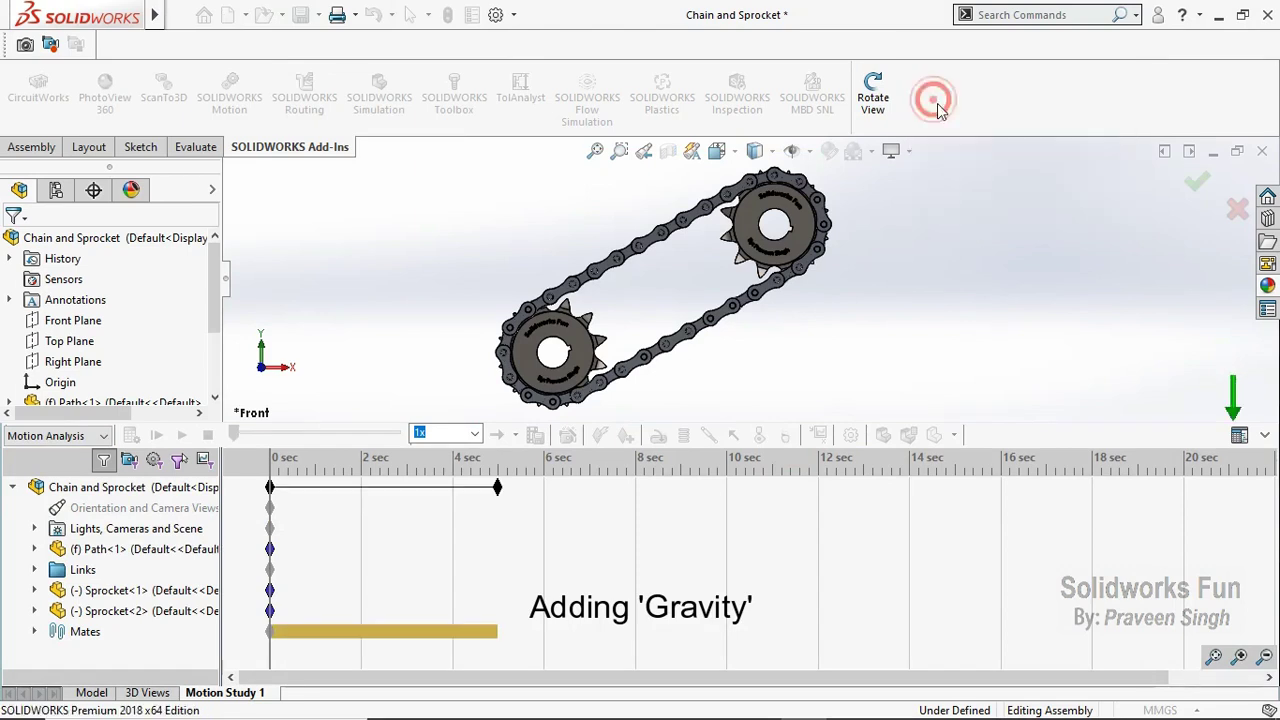
mouse_move(497, 490)
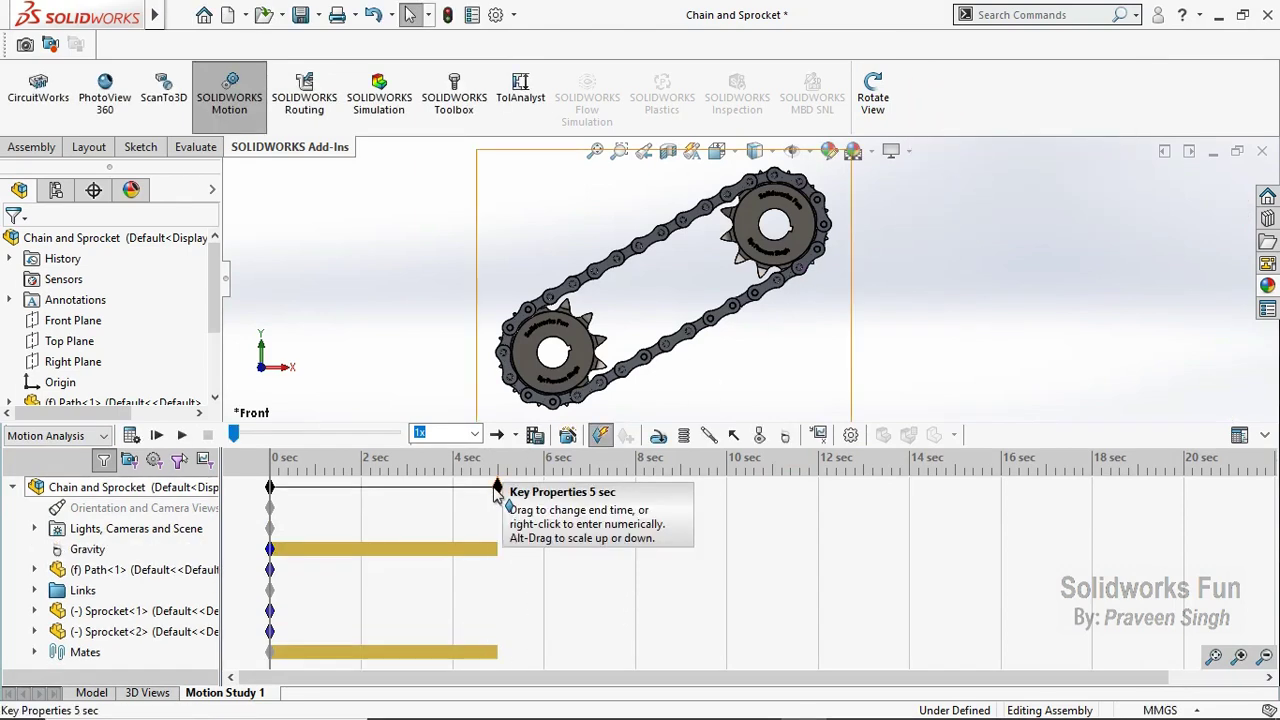
Step: Drag the study end time from 5 to about 9 seconds, then tilt the view
left_click_drag(497, 493, 681, 505)
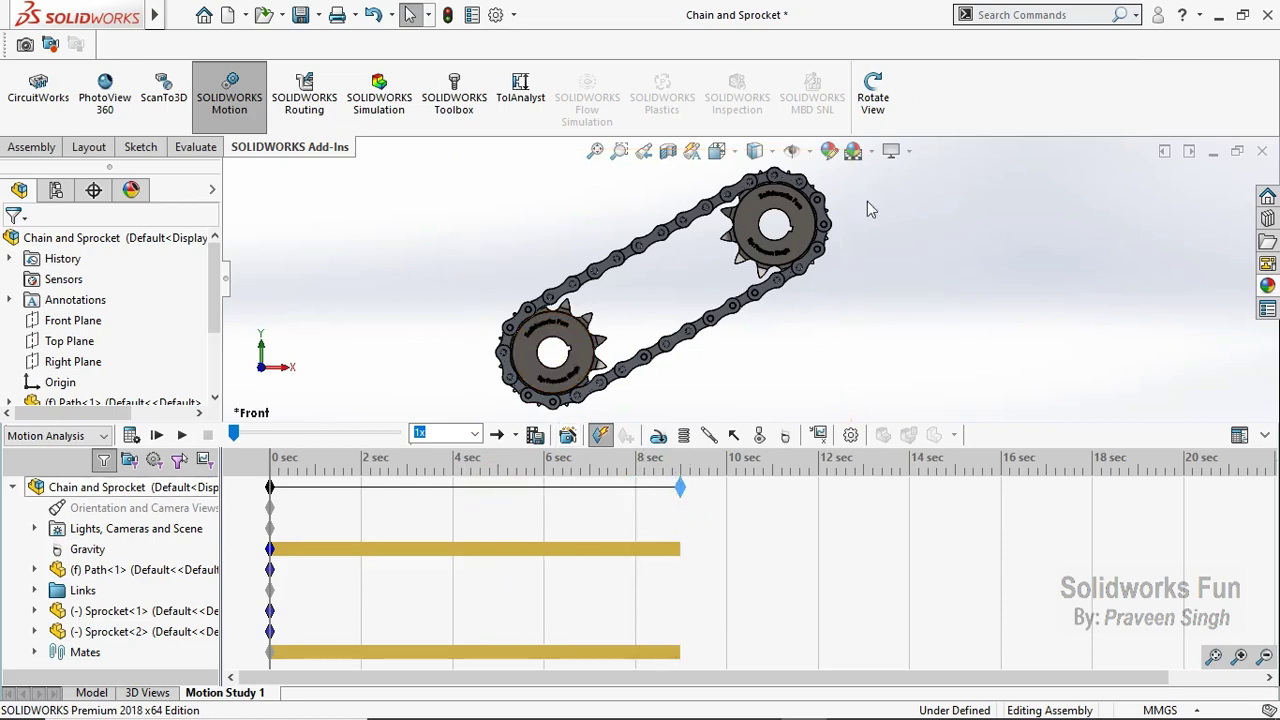
left_click(873, 100)
left_click_drag(877, 248, 865, 296)
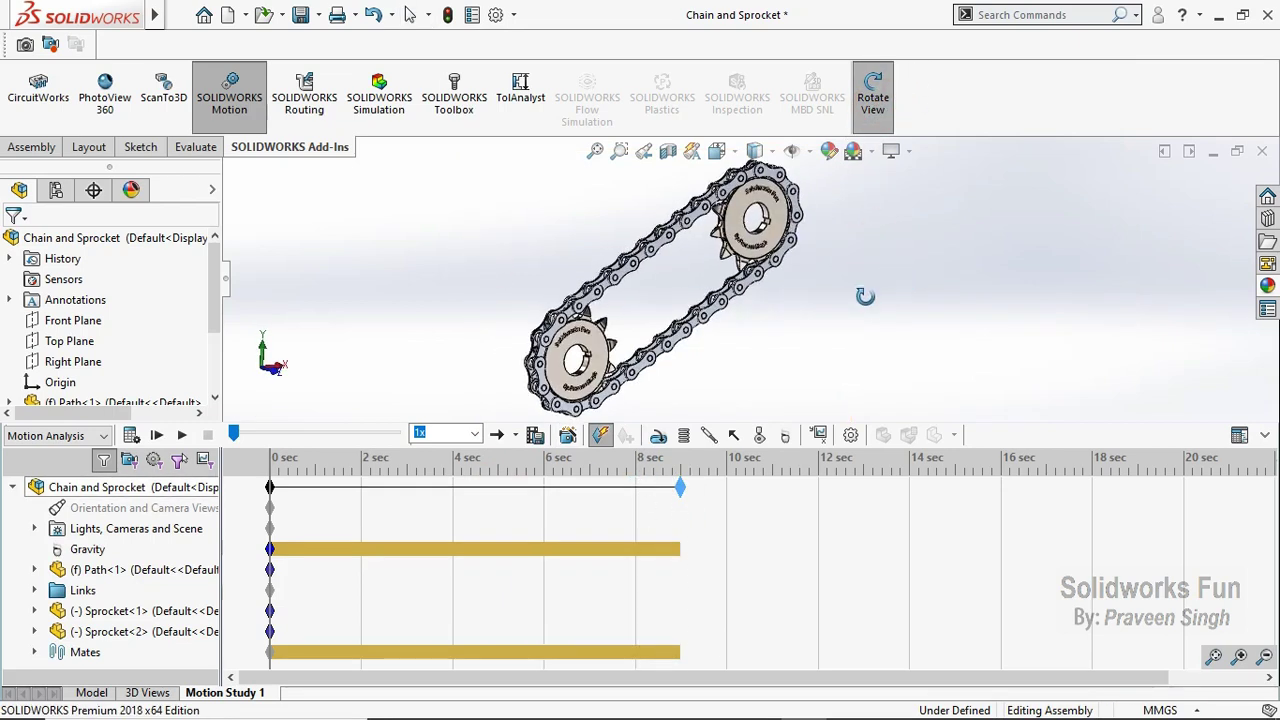
key("Escape")
scroll(612, 396, "down", 2)
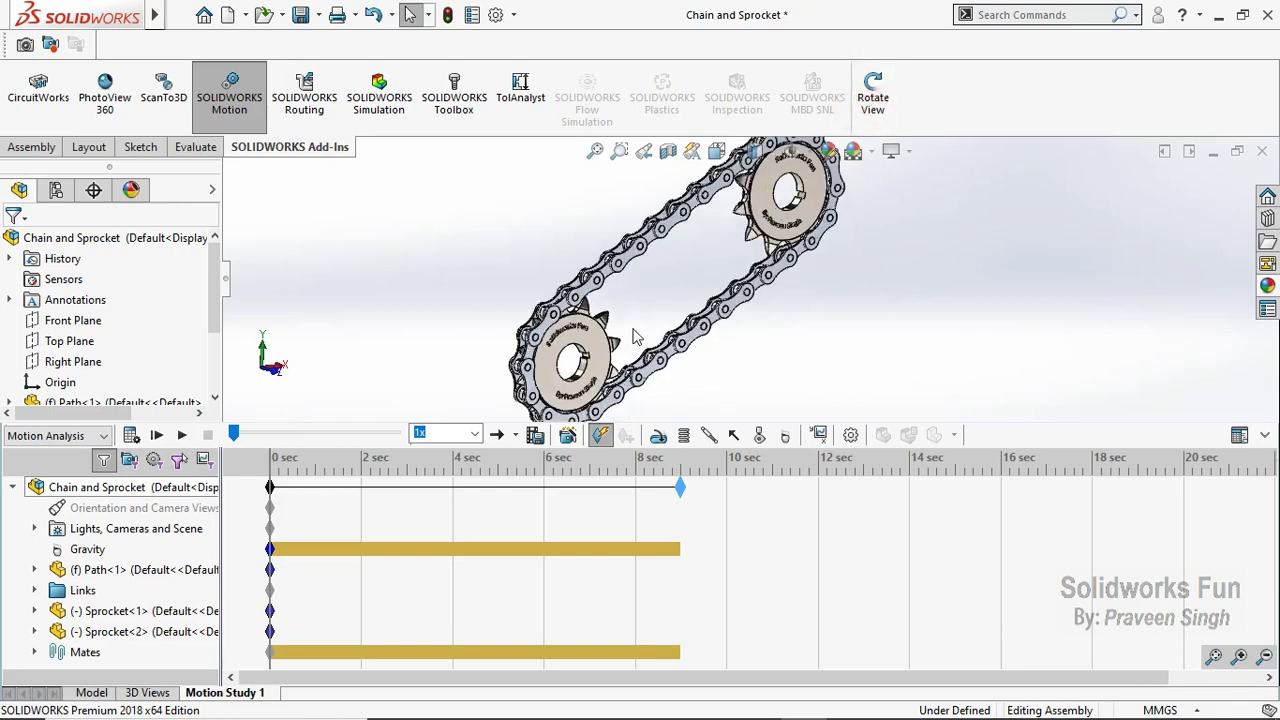
scroll(627, 402, "down", 3)
scroll(630, 370, "up", 3)
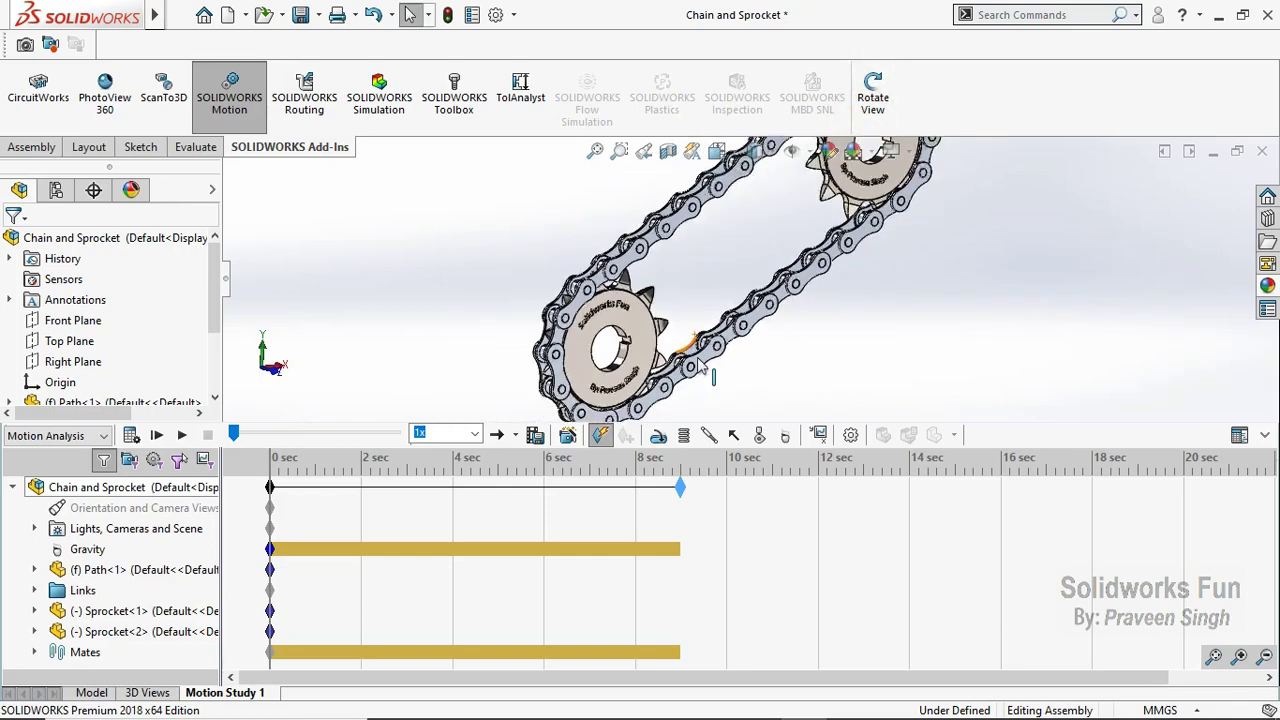
scroll(700, 380, "down", 3)
Step: Add a rotary motor on Sprocket-1's hub face running at a constant 15 RPM
left_click(658, 436)
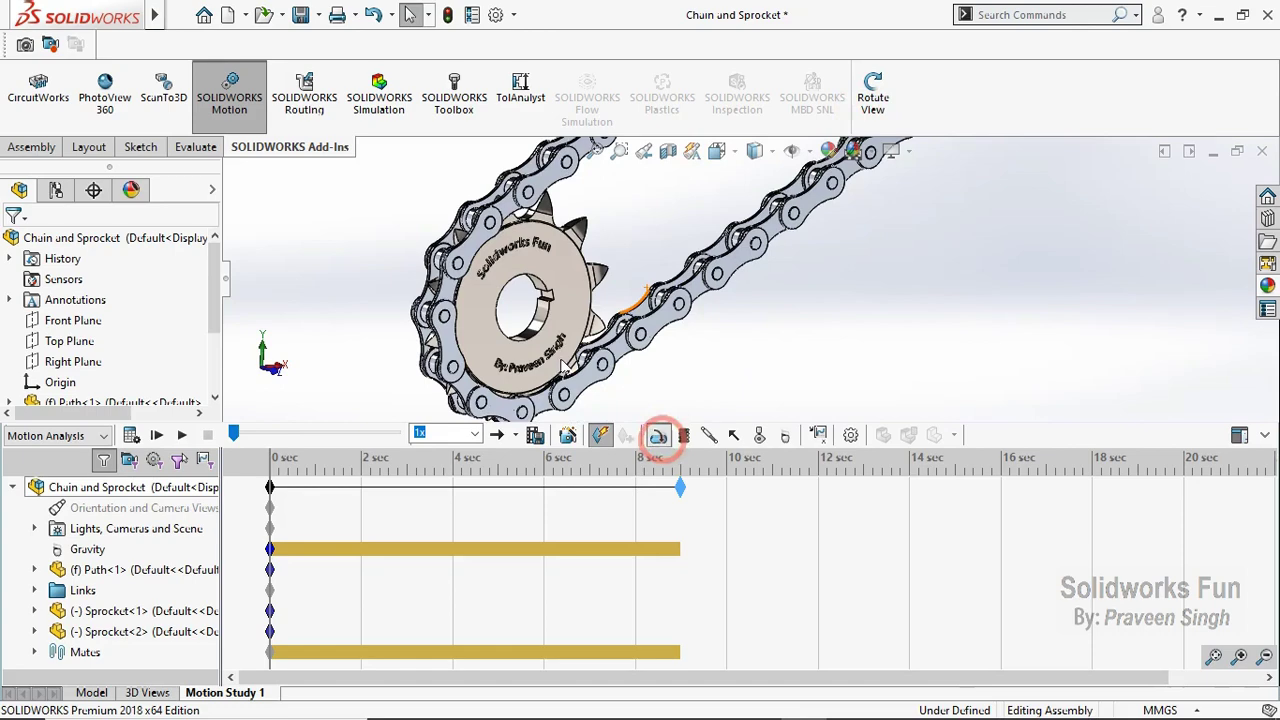
left_click(515, 315)
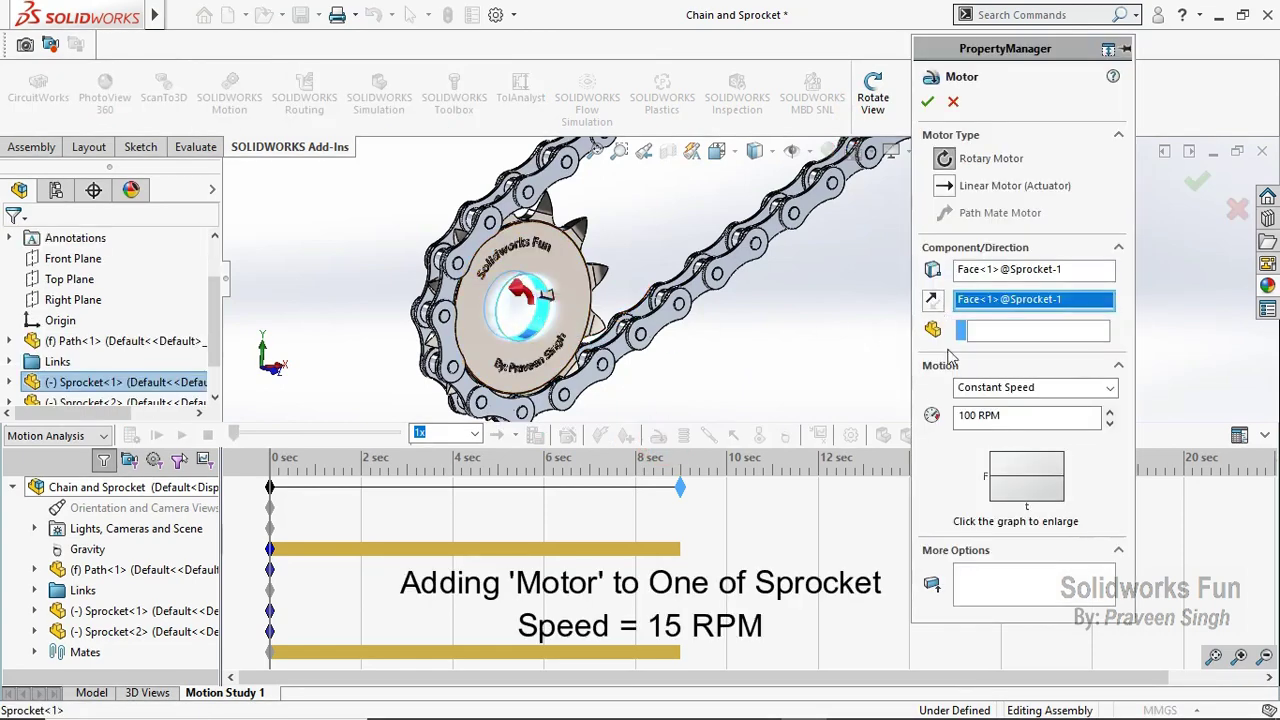
double_click(986, 416)
left_click(1011, 97)
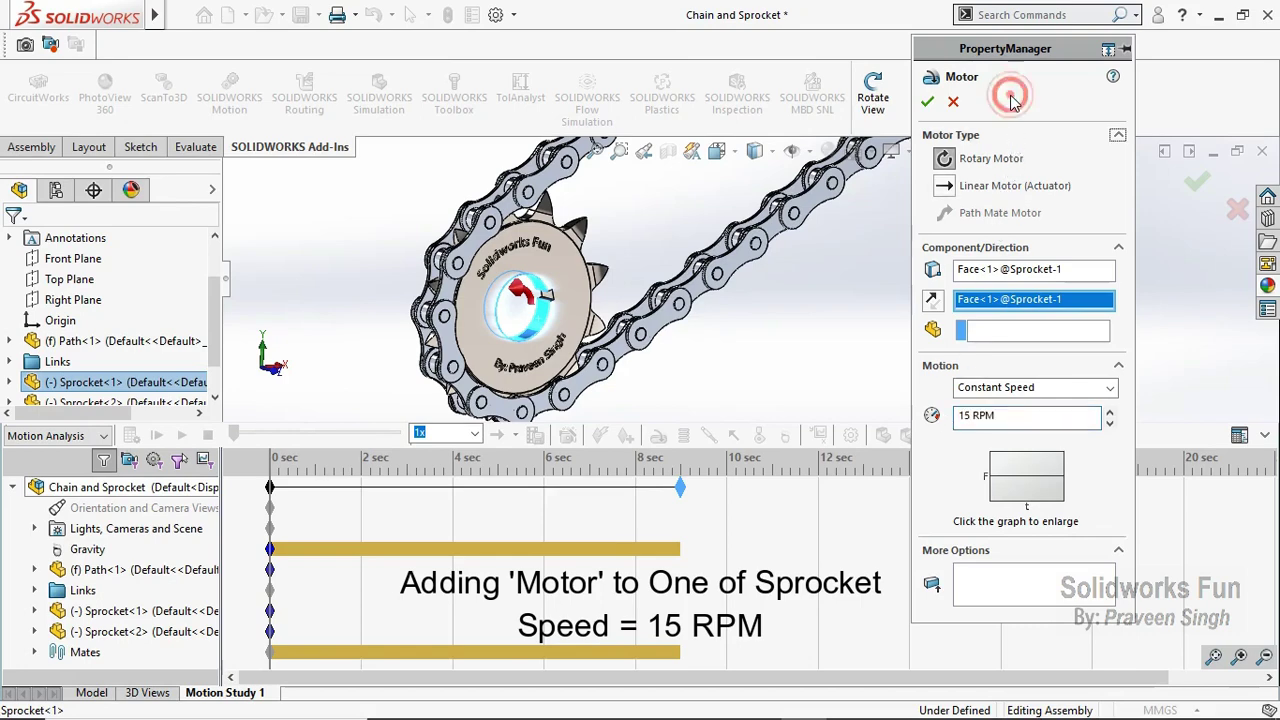
left_click(928, 103)
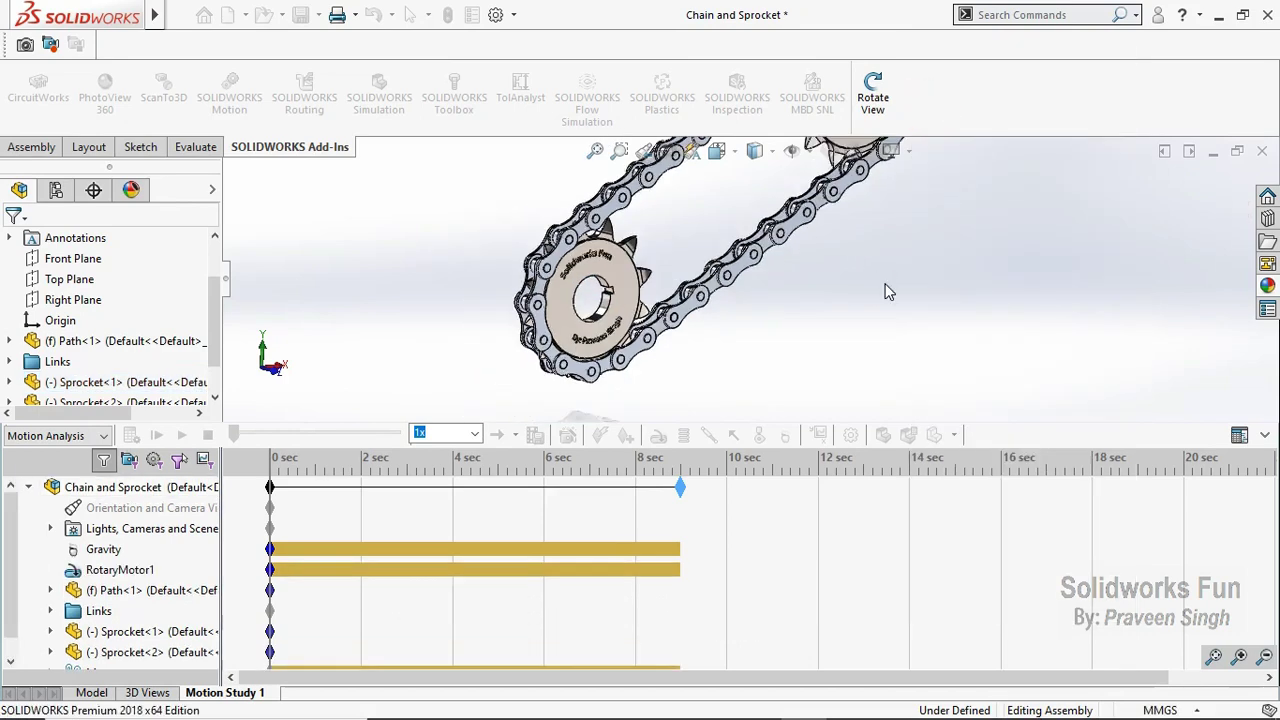
scroll(883, 290, "up", 5)
scroll(790, 232, "down", 3)
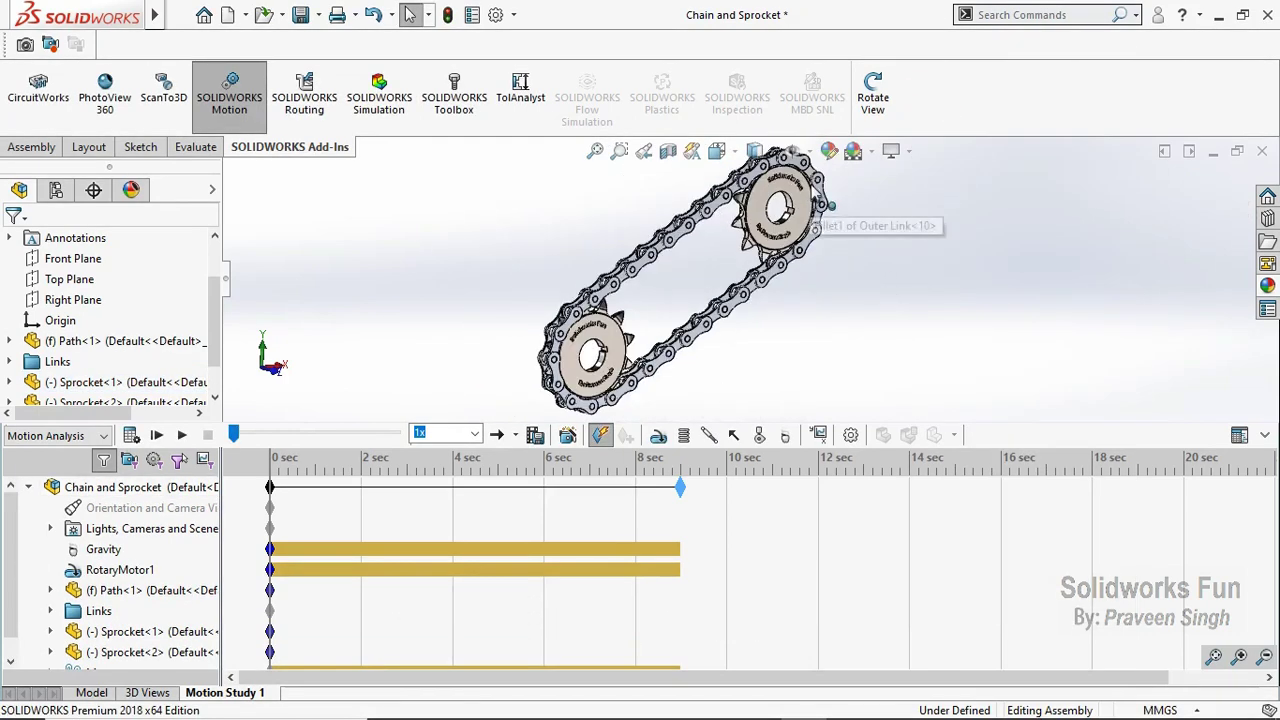
Step: Start a solid body contact in Aluminum (Greasy) with both sprockets as group 1
left_click(763, 437)
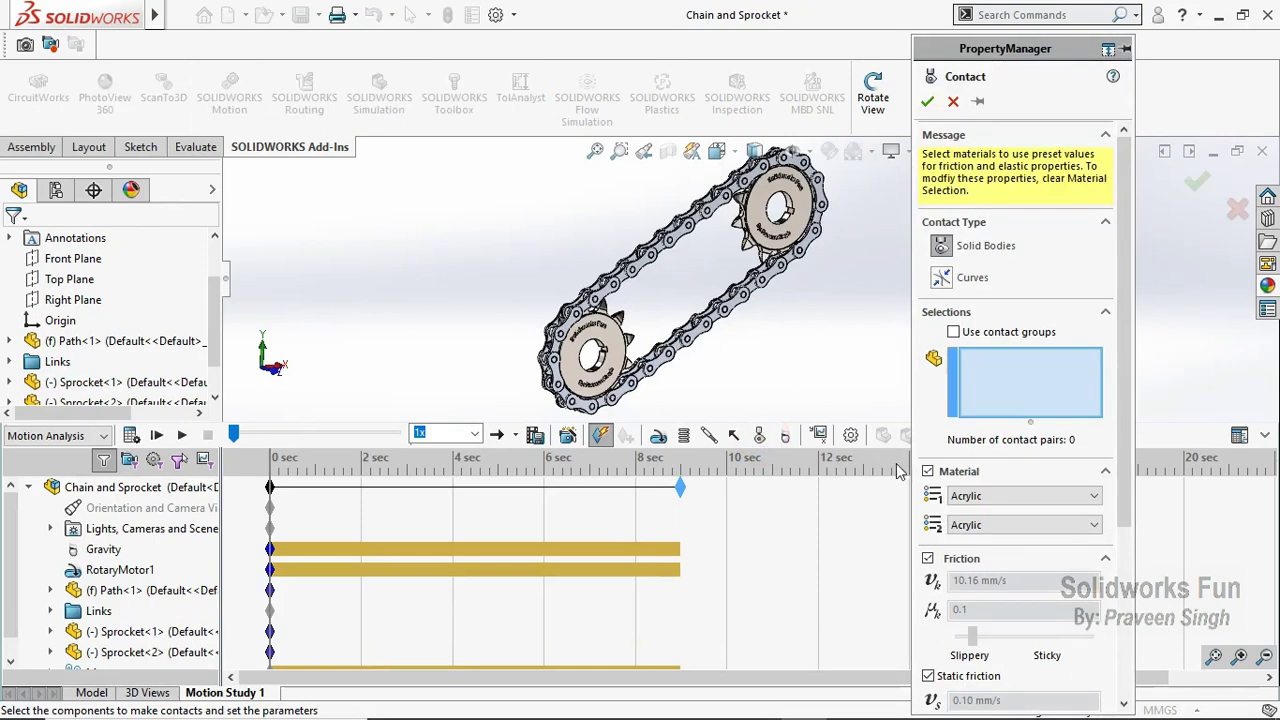
left_click(1020, 496)
left_click(995, 537)
left_click(1020, 525)
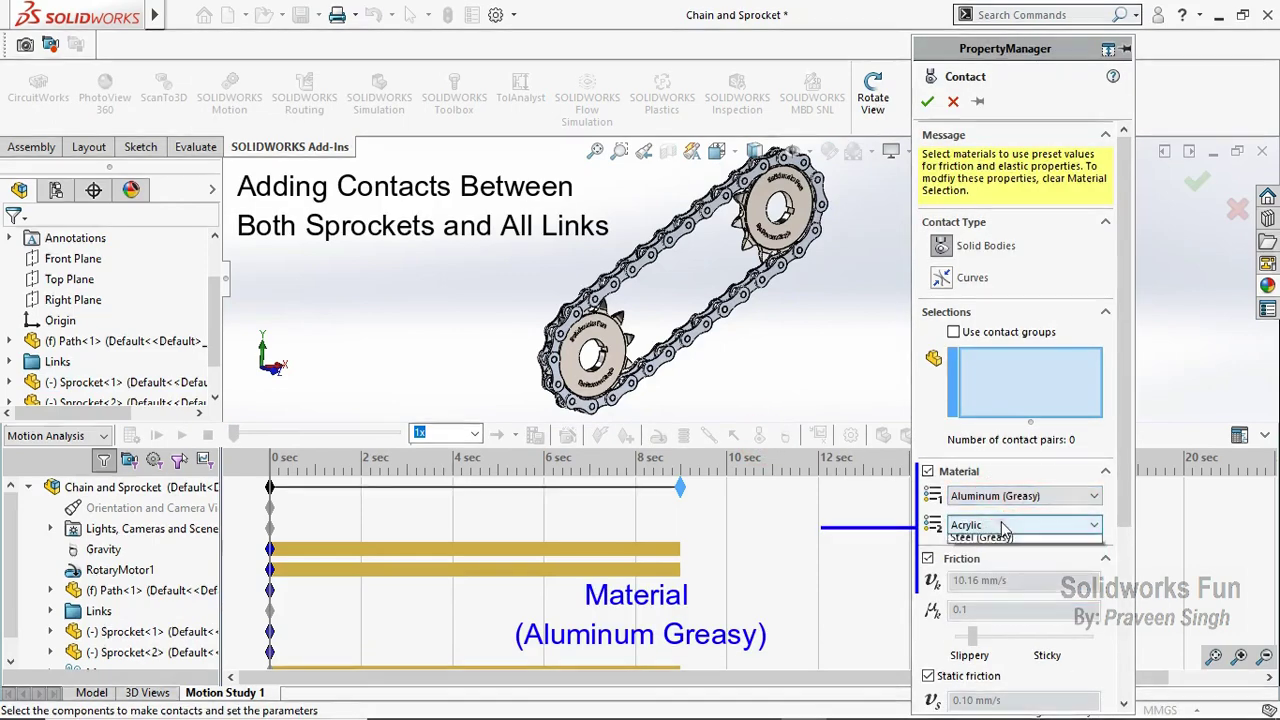
left_click(1012, 568)
left_click(953, 331)
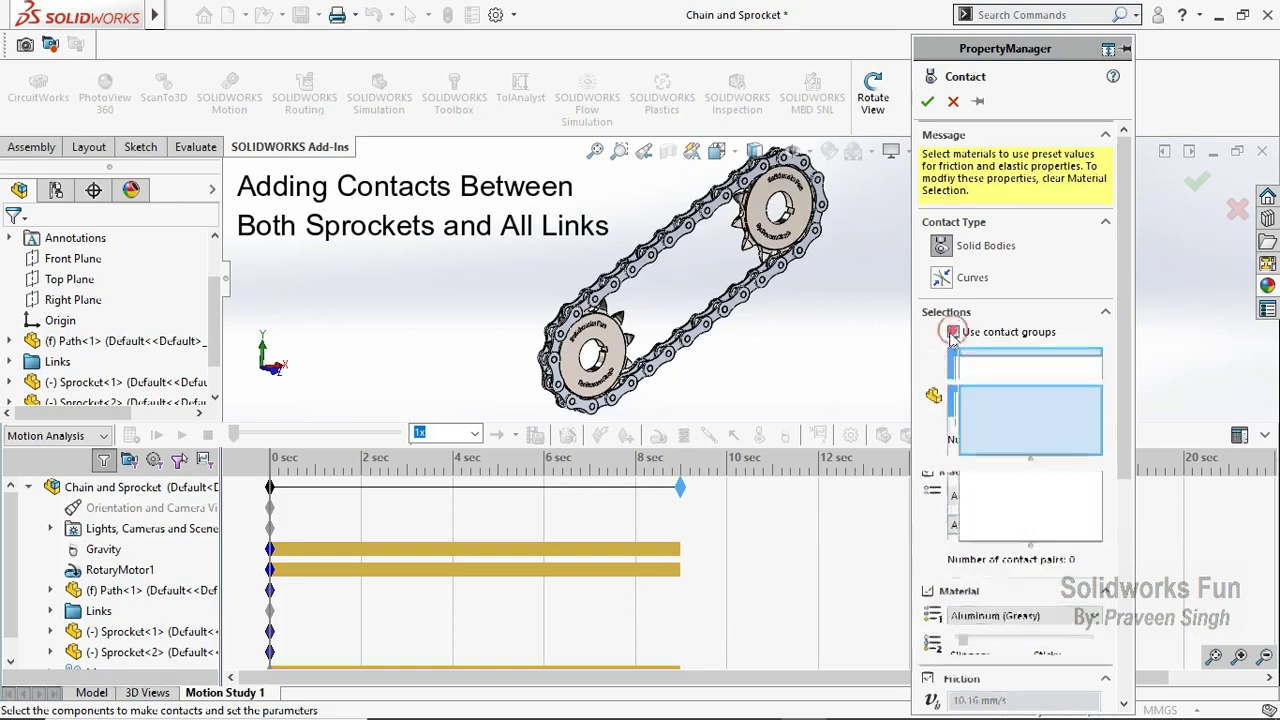
left_click(757, 213)
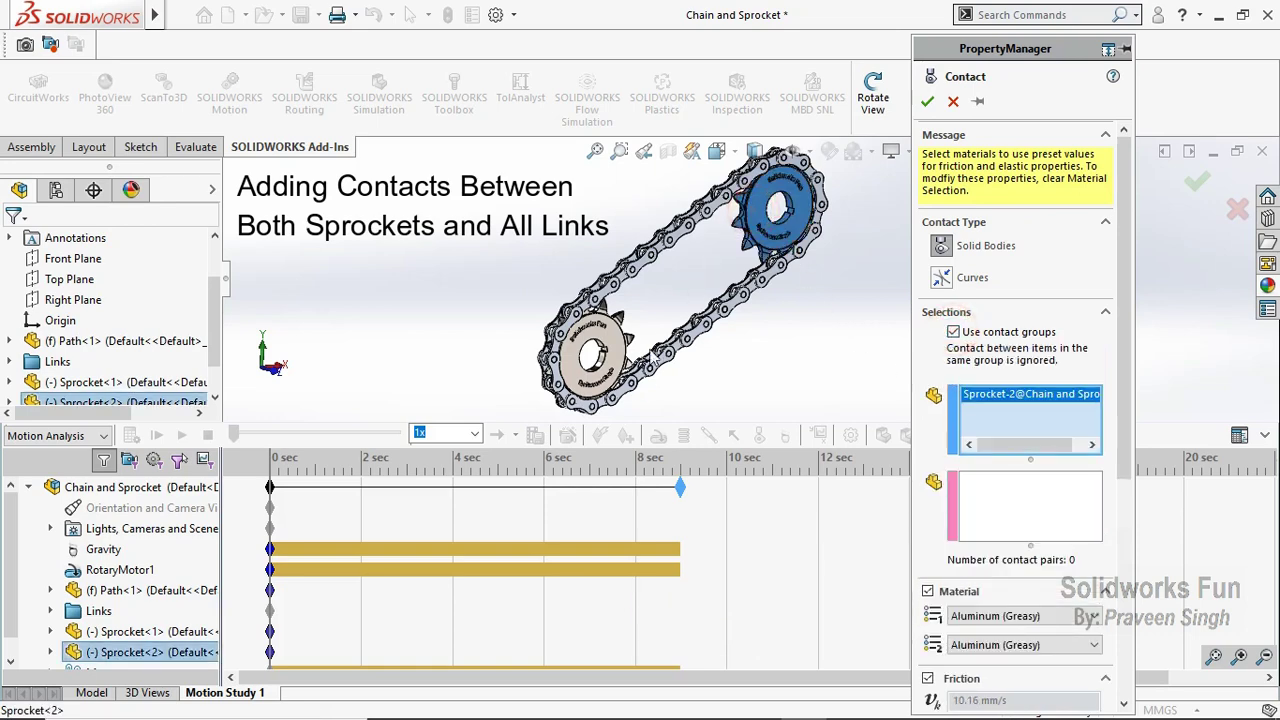
left_click(620, 365)
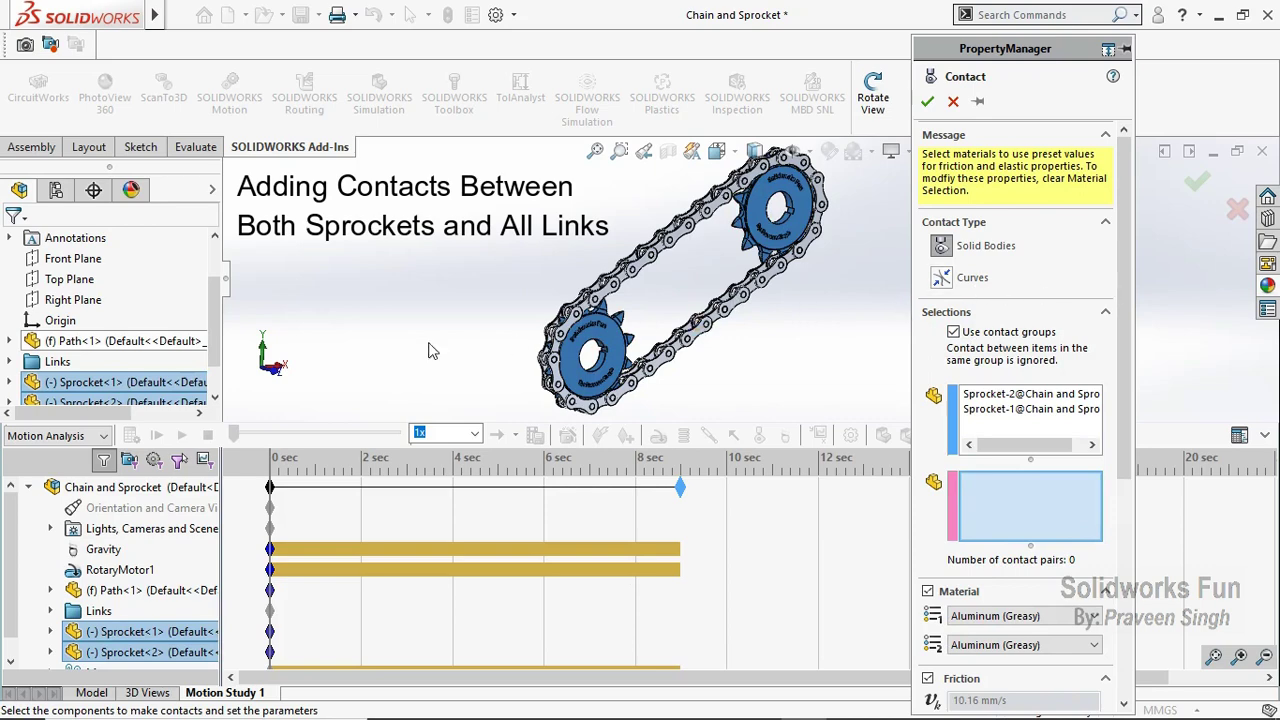
Step: Select every inner and outer chain link as group 2 and confirm the contact
scroll(10, 340, "down", 1)
left_click(10, 321)
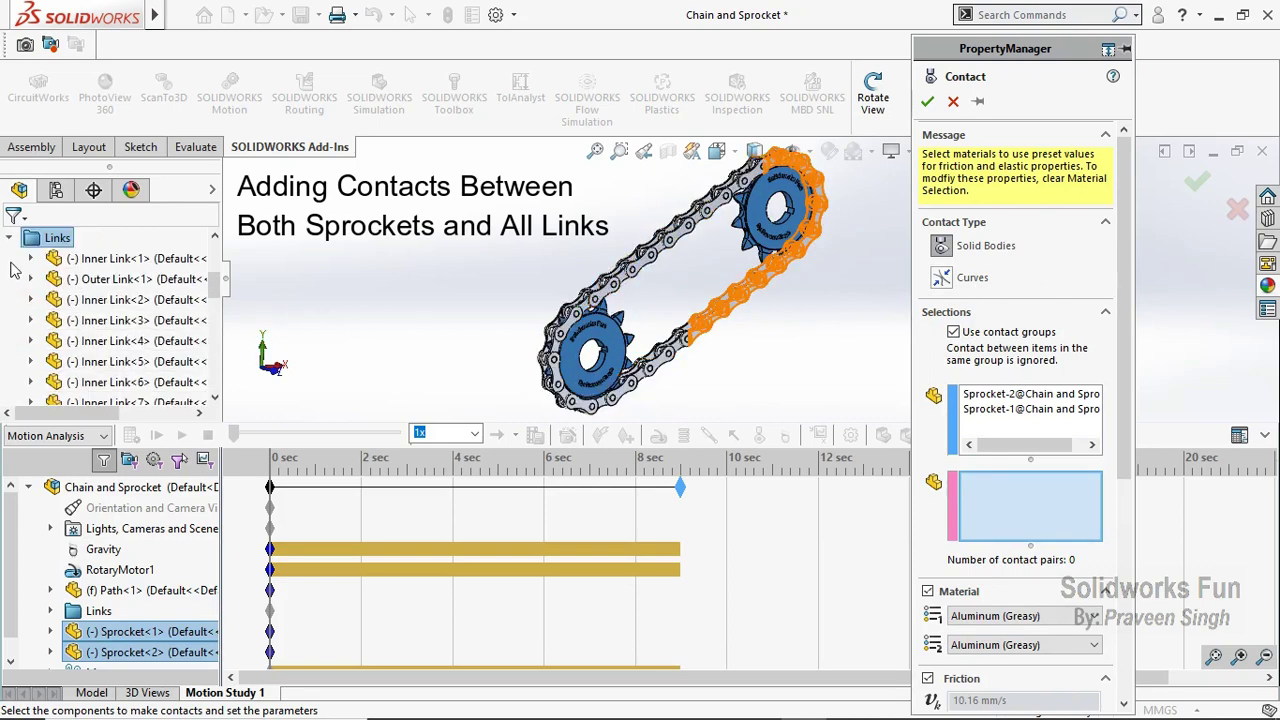
left_click_drag(27, 258, 5, 352)
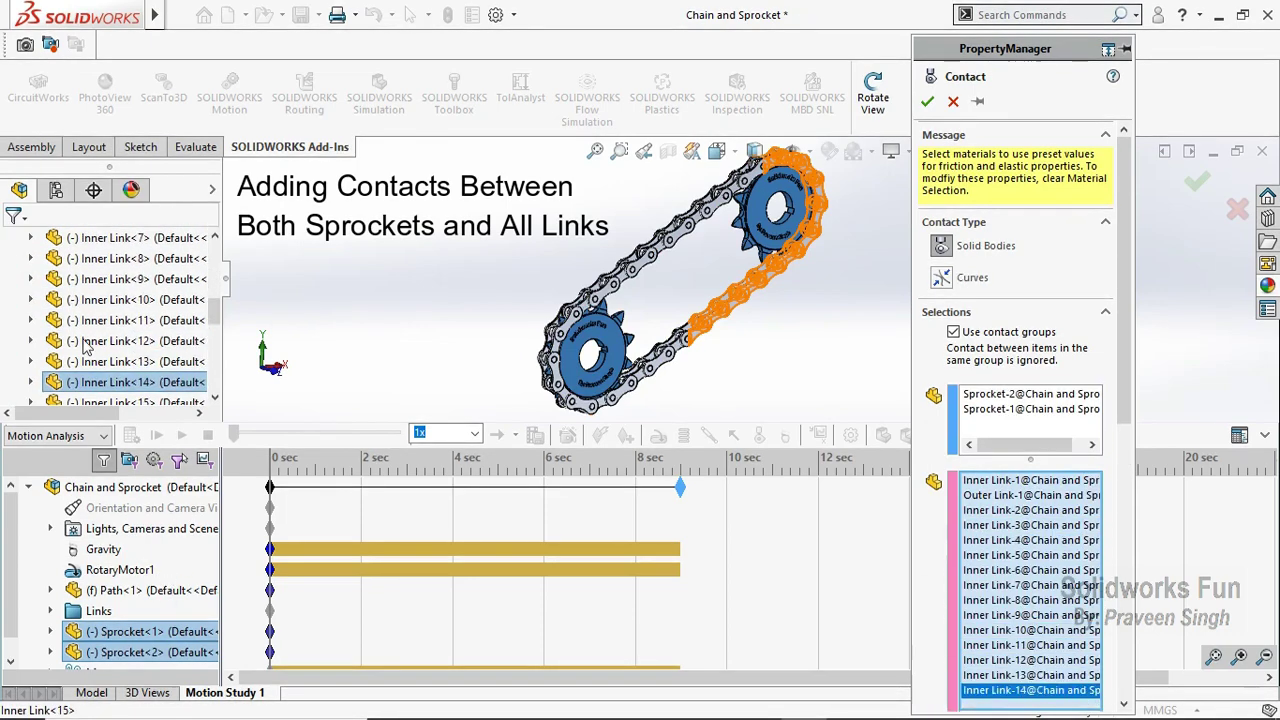
scroll(5, 352, "down", 2)
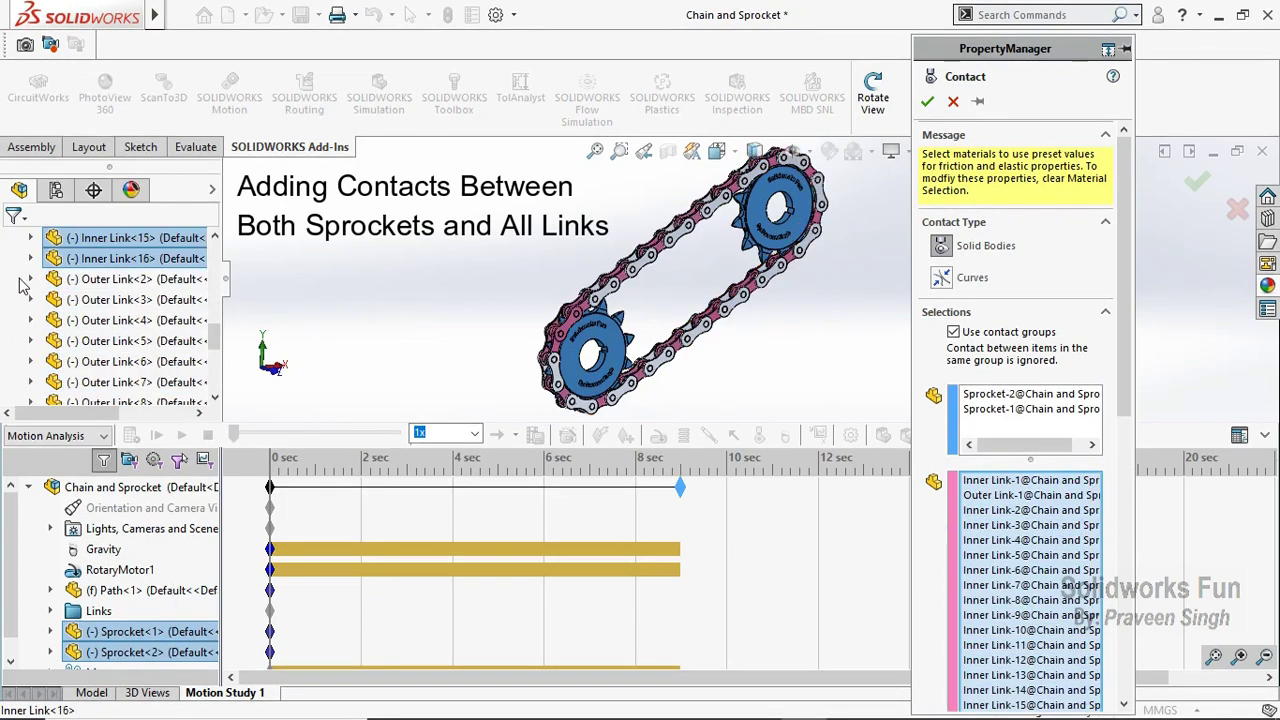
left_click_drag(95, 258, 120, 375)
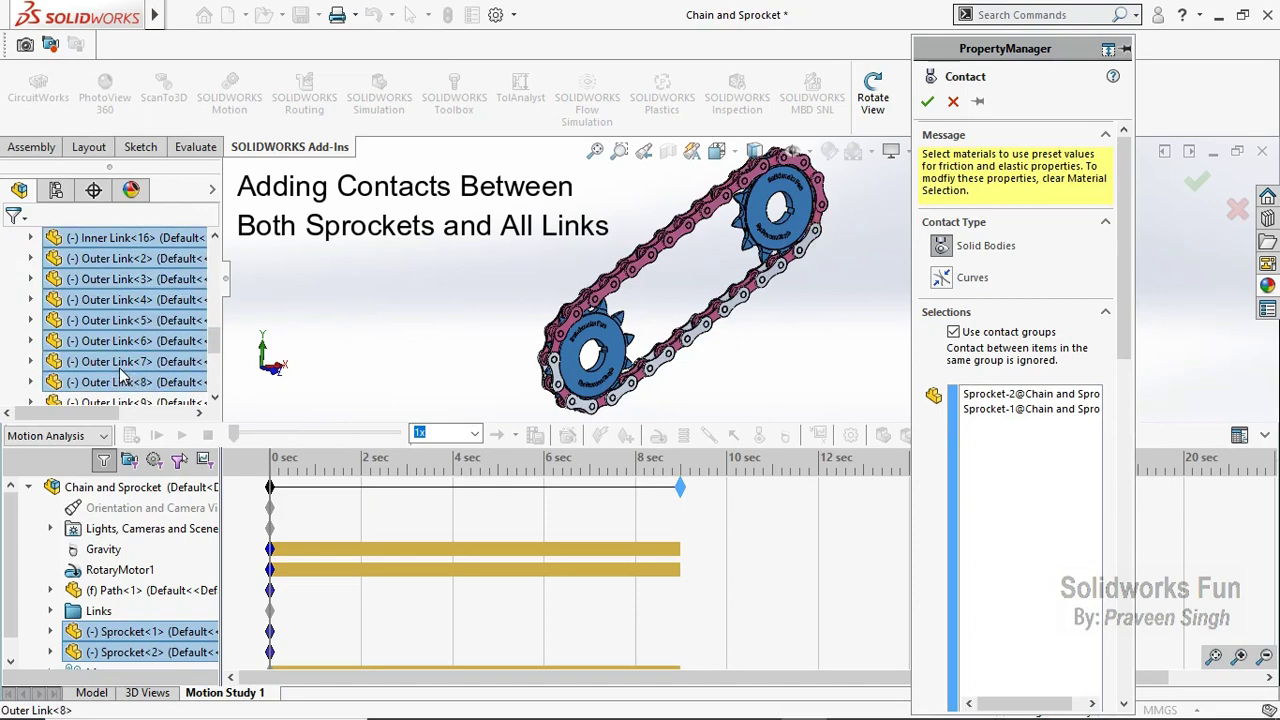
scroll(33, 335, "down", 2)
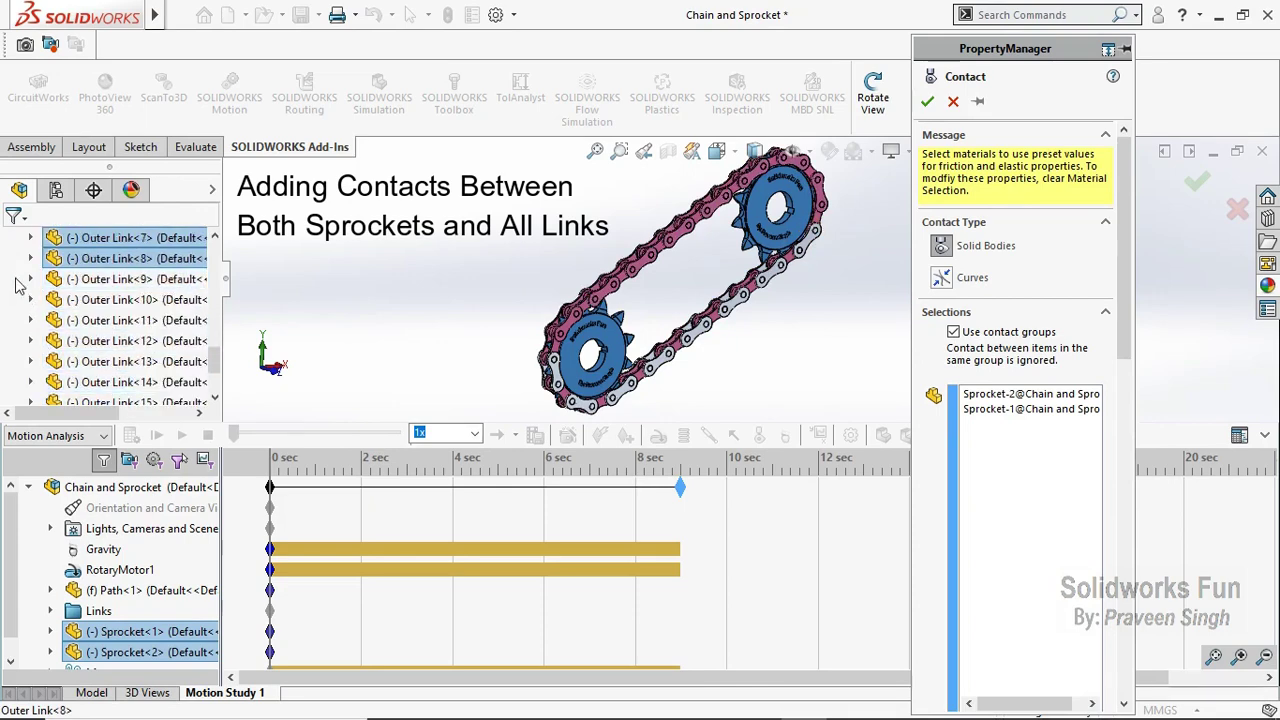
left_click_drag(24, 285, 105, 352)
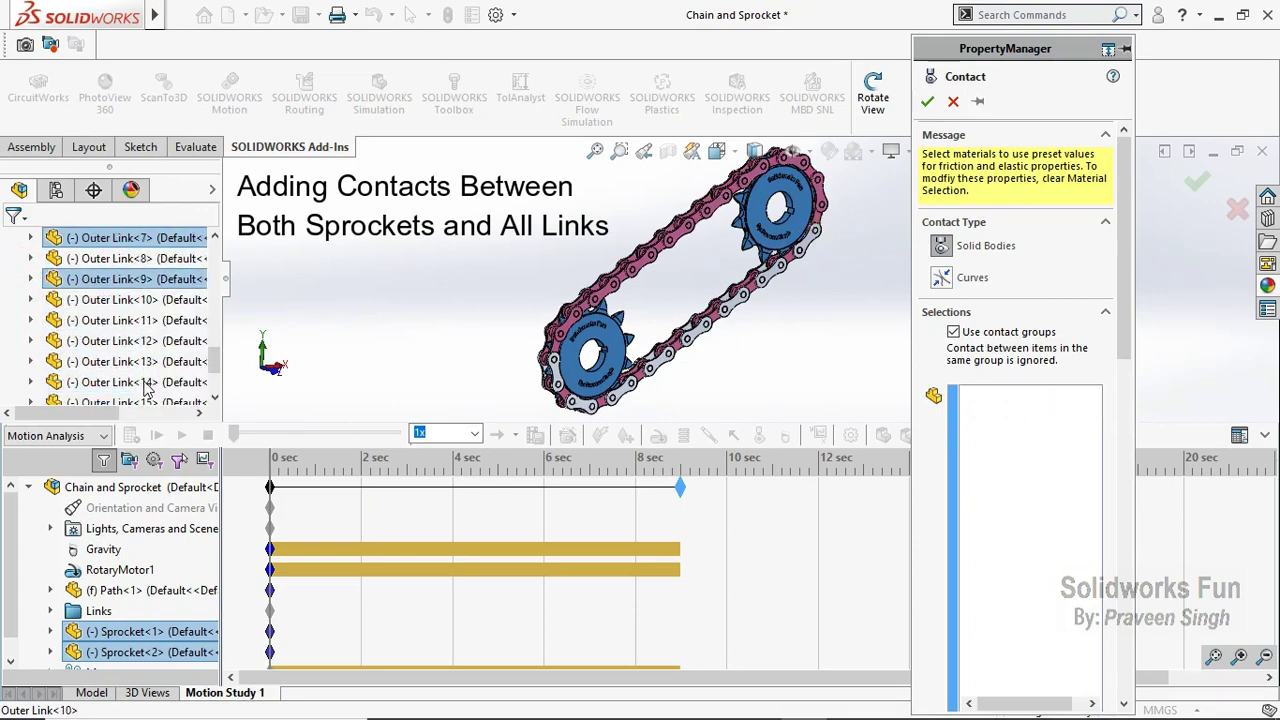
left_click_drag(145, 392, 140, 390)
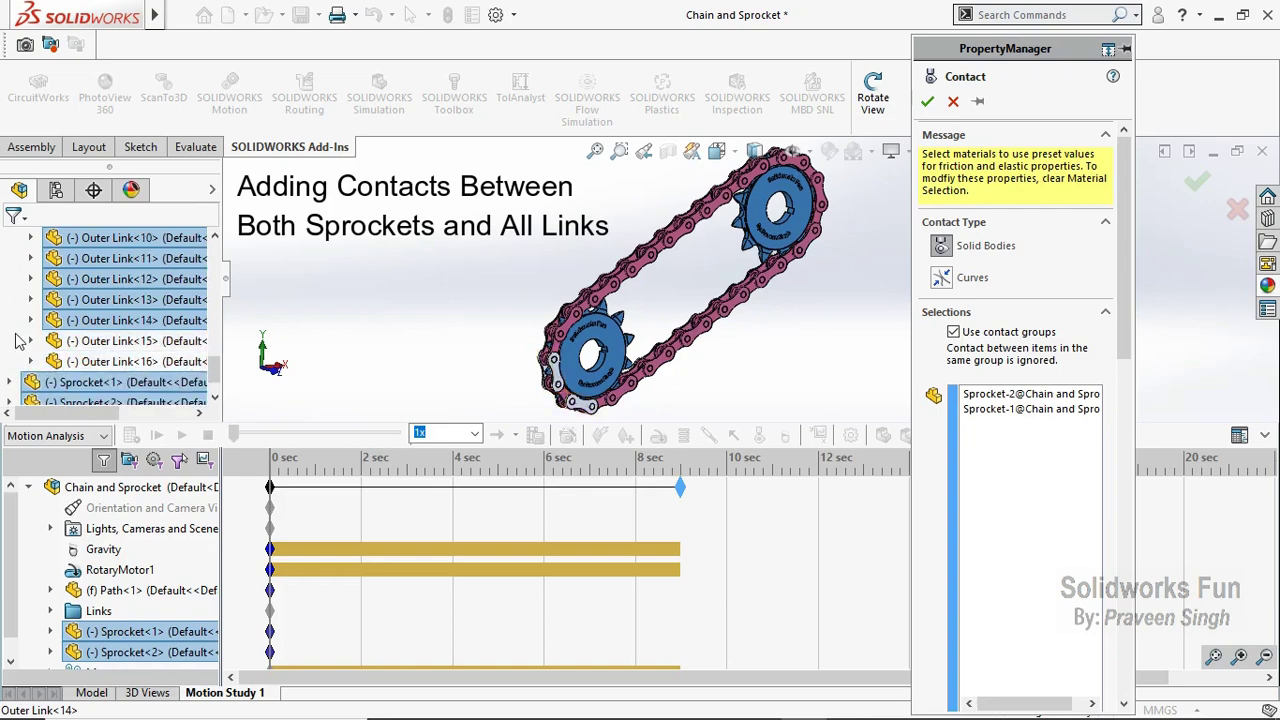
left_click_drag(30, 352, 80, 375)
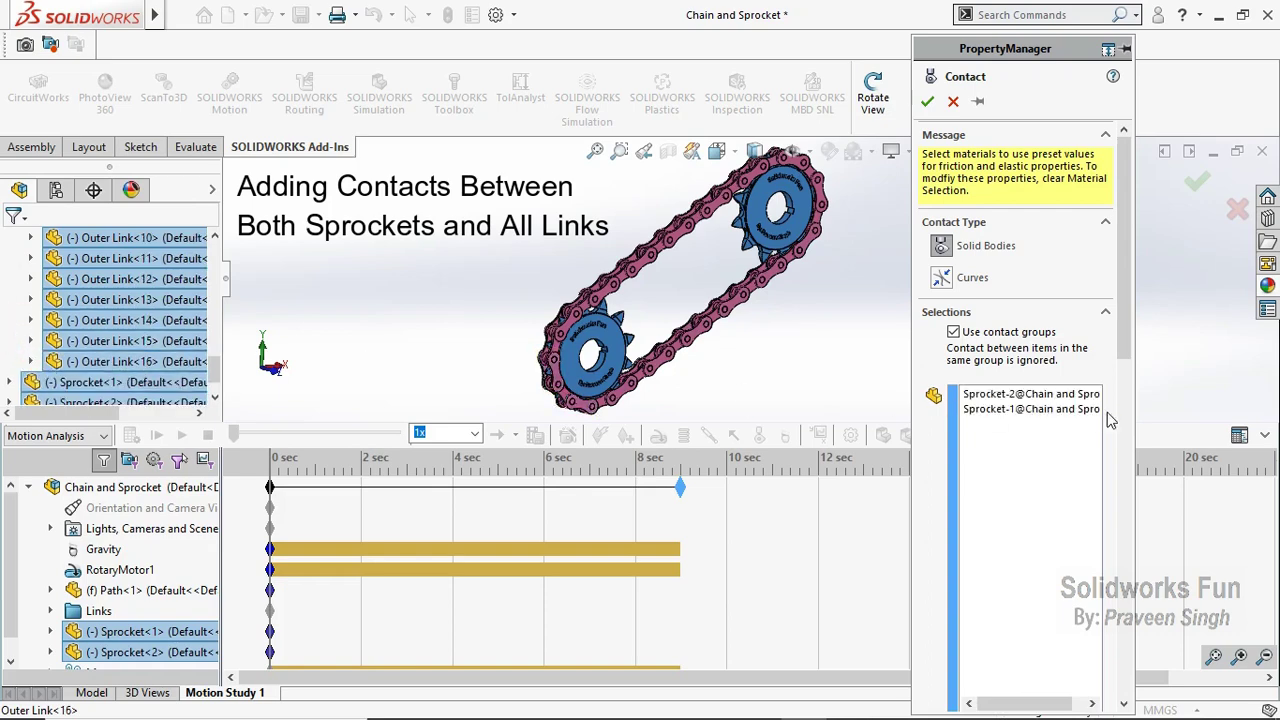
mouse_move(1122, 308)
left_mouse_down()
mouse_move(1130, 524)
mouse_move(1118, 652)
mouse_move(1120, 309)
left_mouse_up()
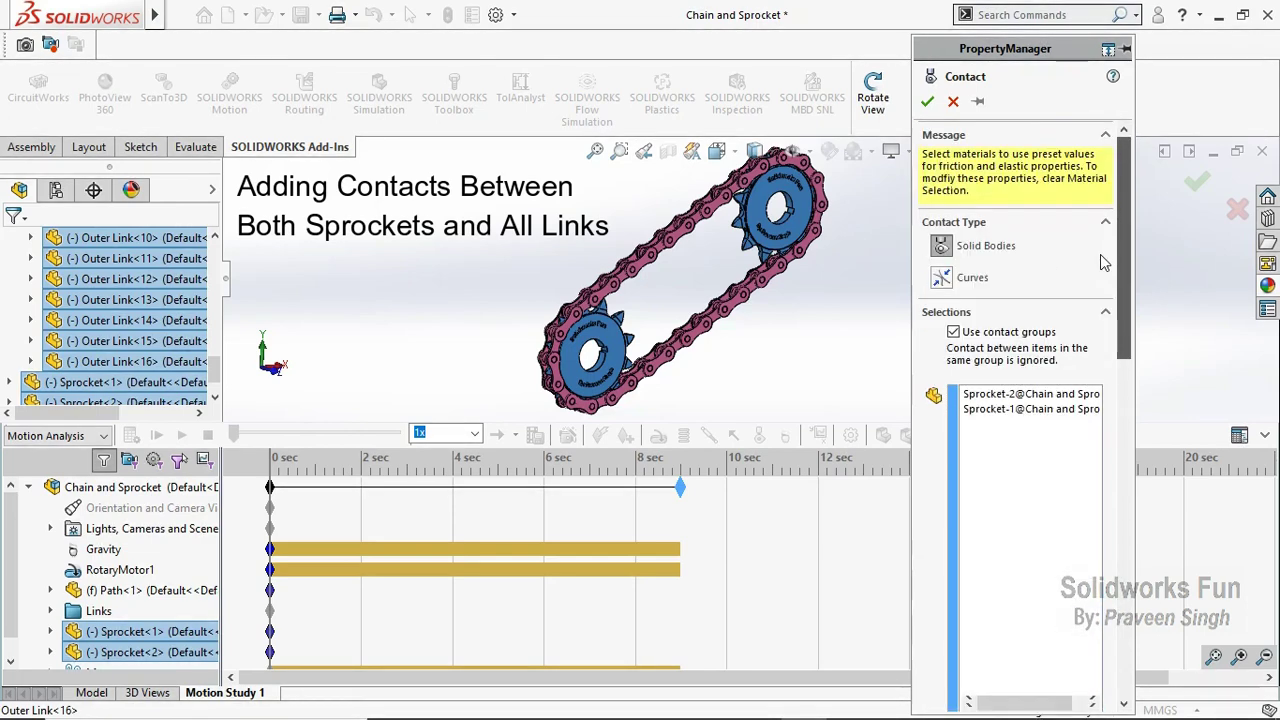
left_click(926, 102)
Step: Collapse the Links folder and check which parts Solid Body Contact1 covers
scroll(176, 325, "up", 5)
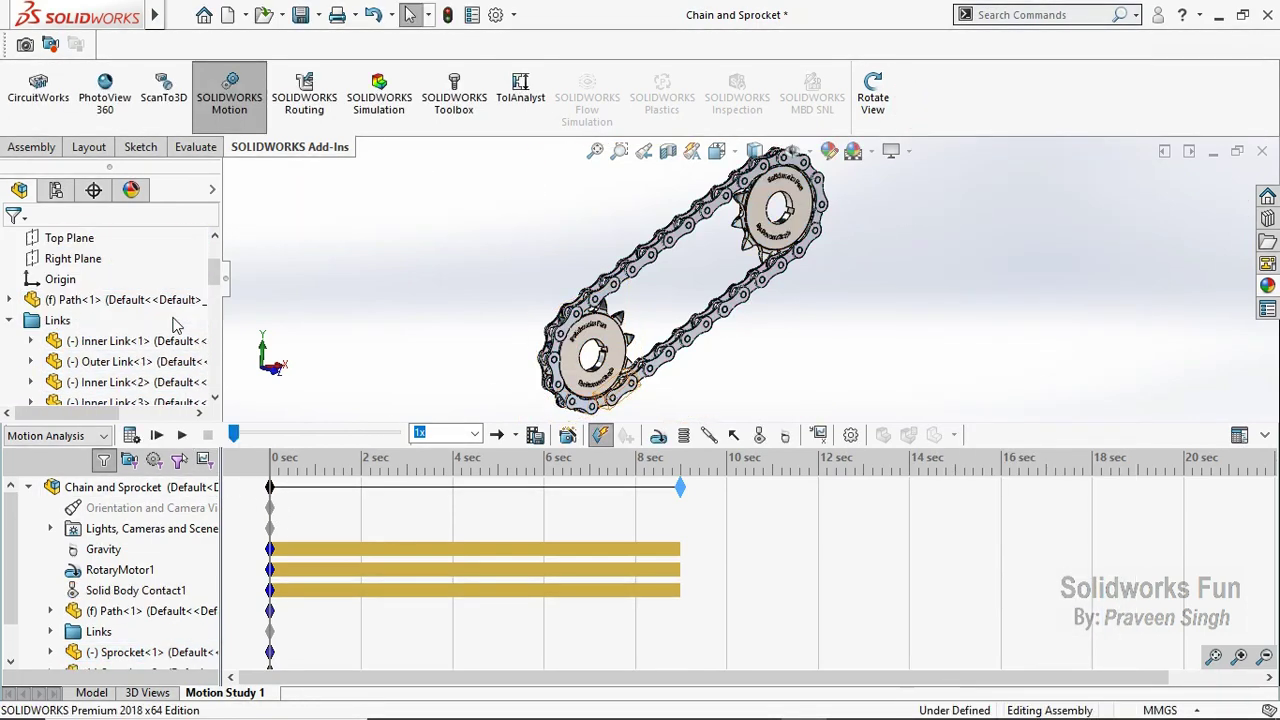
left_click(10, 321)
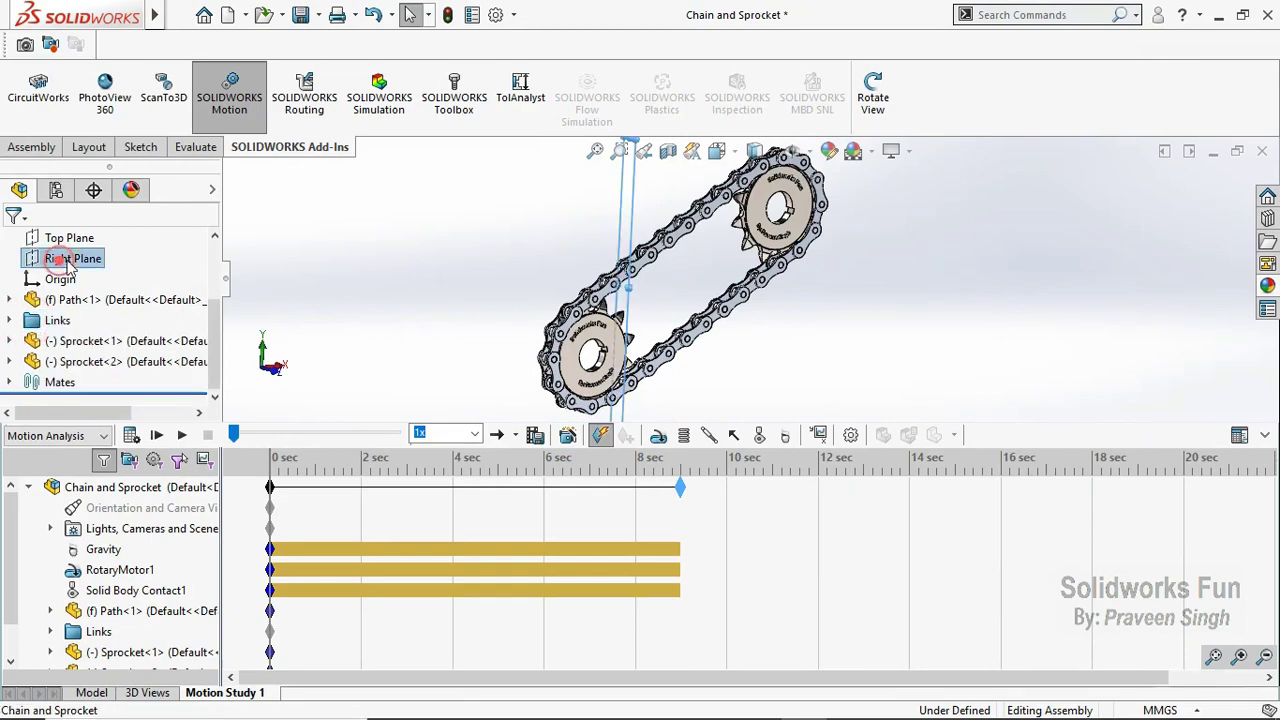
left_click(365, 266)
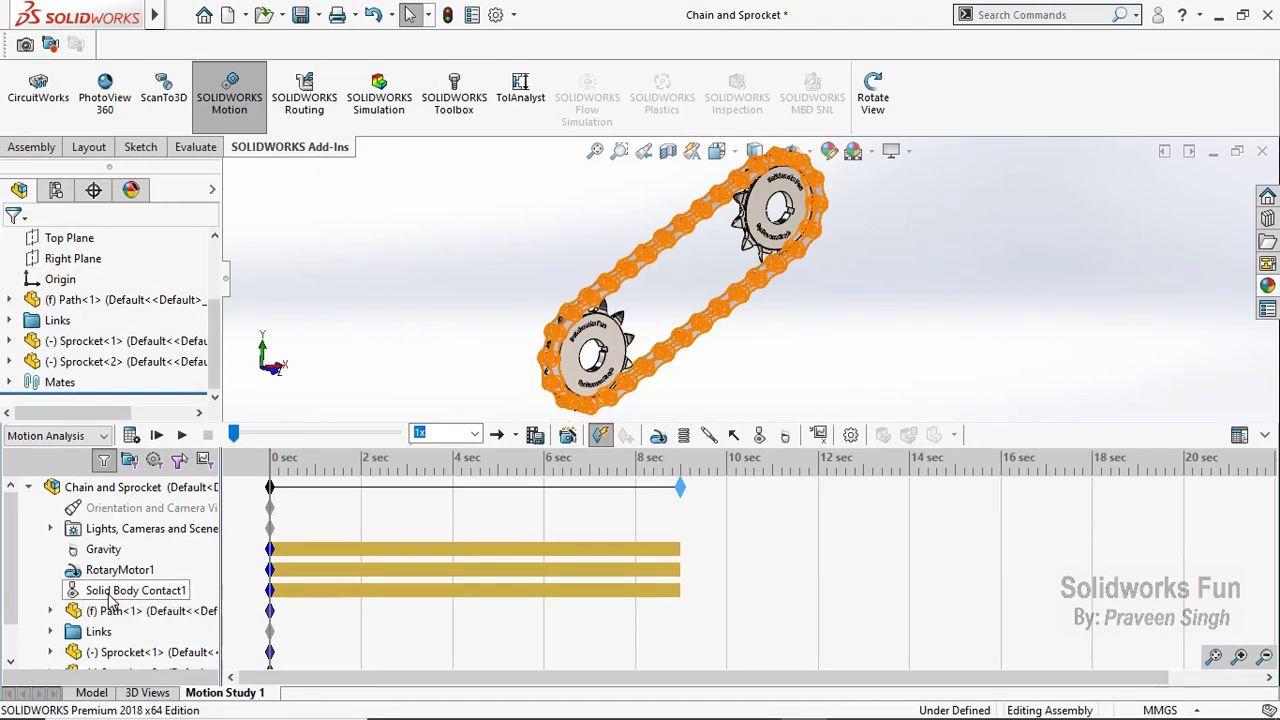
left_click(130, 590)
left_click(426, 302)
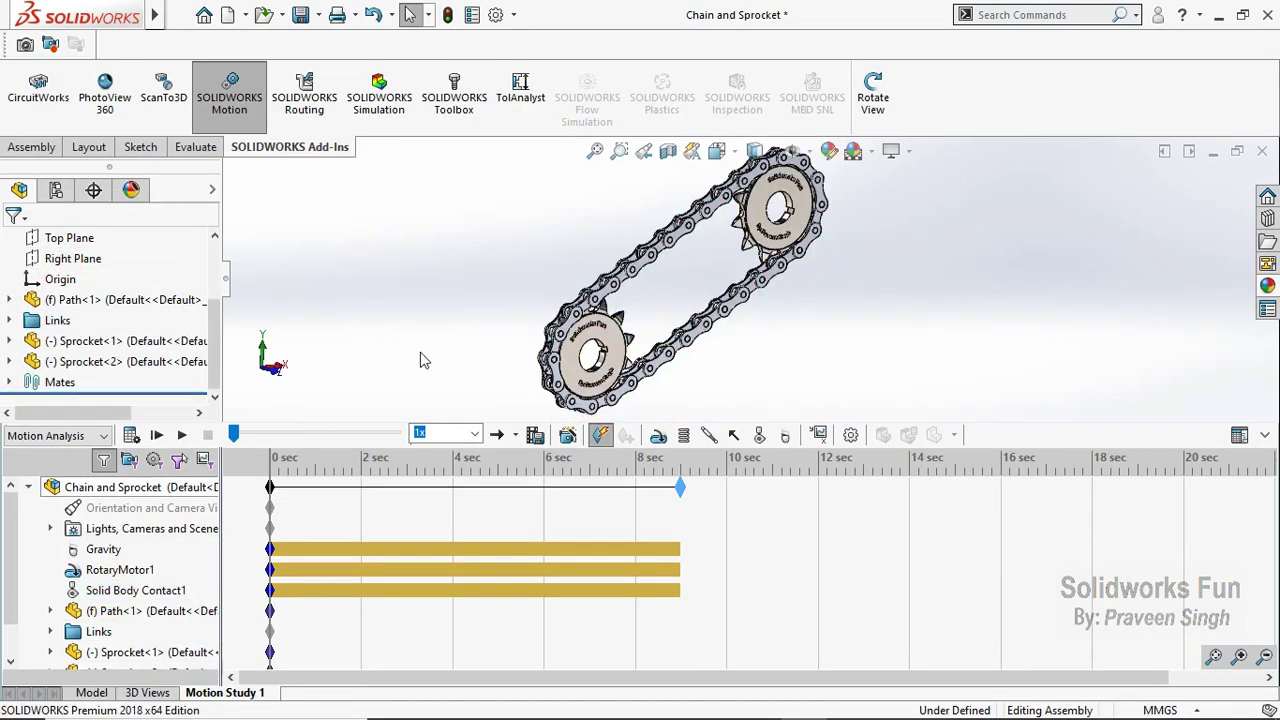
Step: Save the assembly from the Model view and return to Motion Study 1 with the tree hidden
left_click(92, 693)
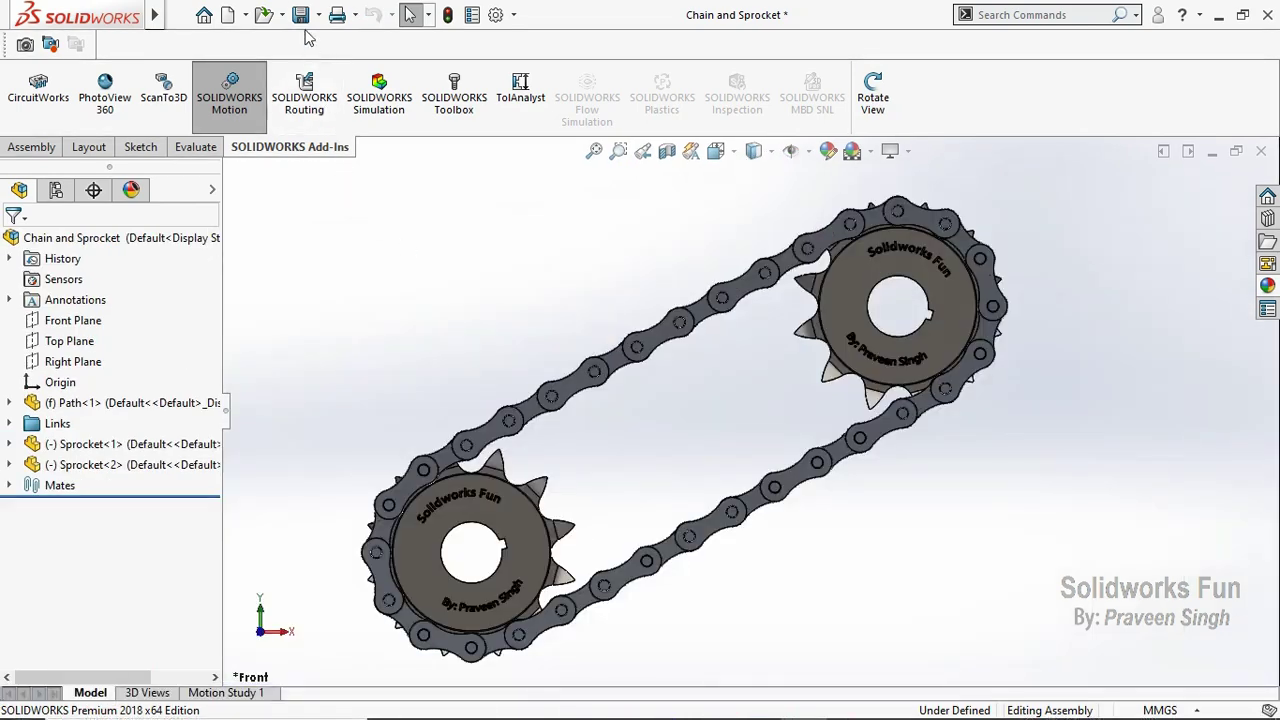
left_click(300, 16)
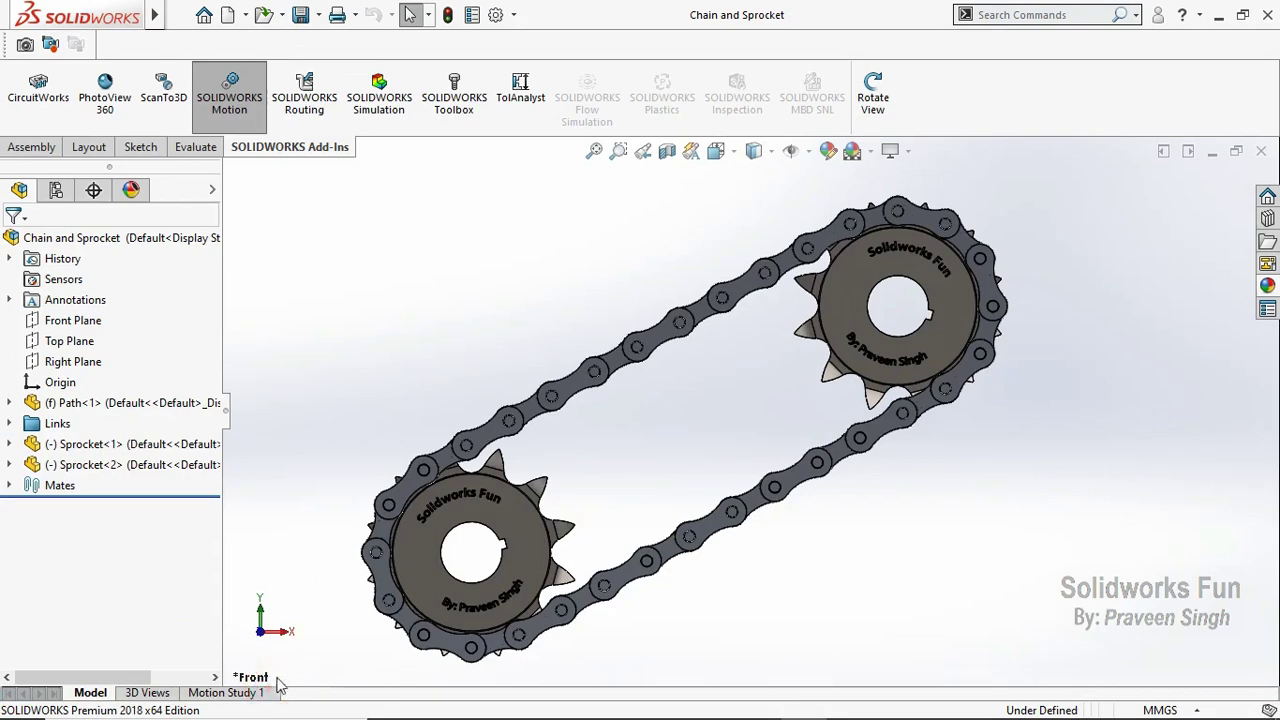
left_click(242, 692)
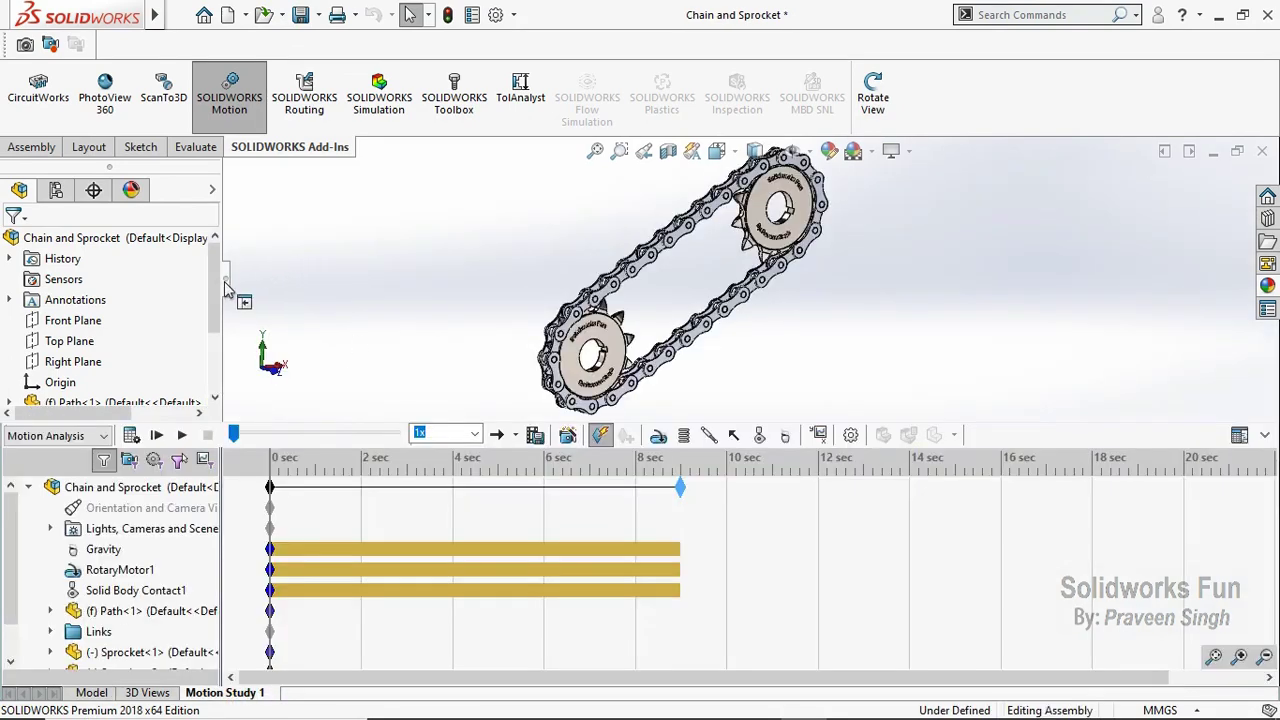
left_click(225, 282)
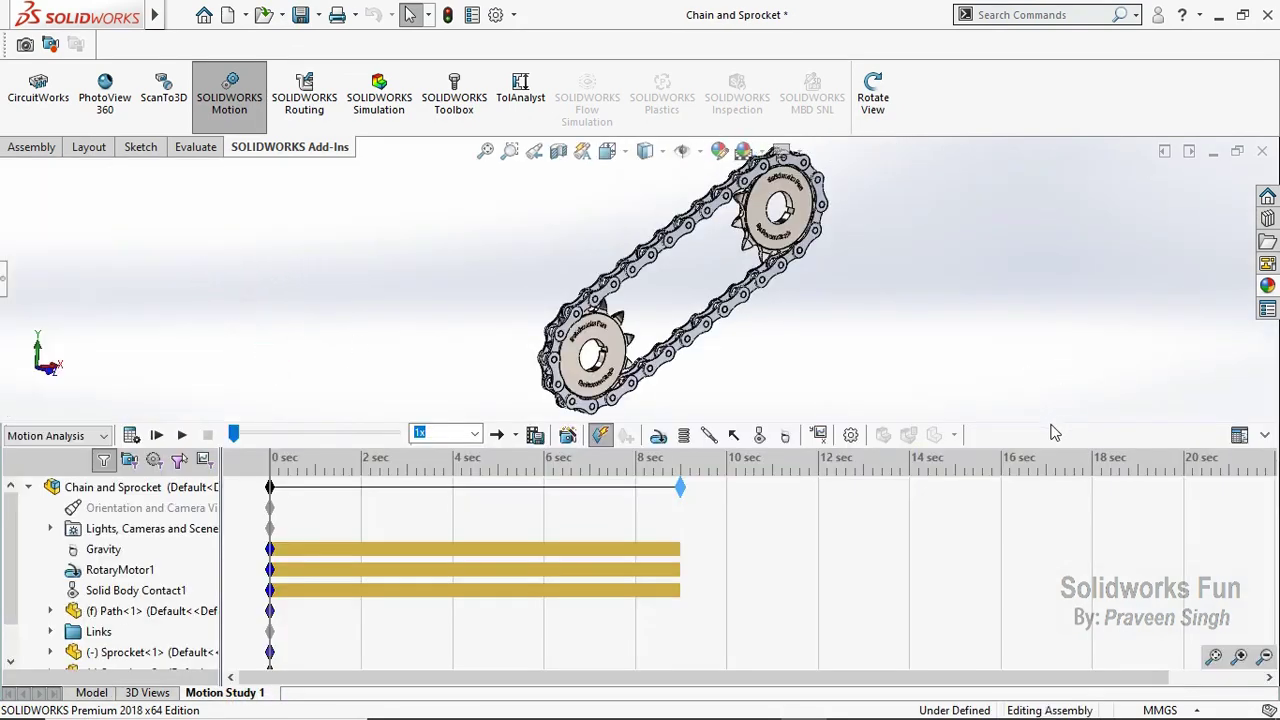
Step: Enlarge the model view, calculate the motion study, and rewind playback to 0 sec
left_click_drag(1049, 421, 1058, 477)
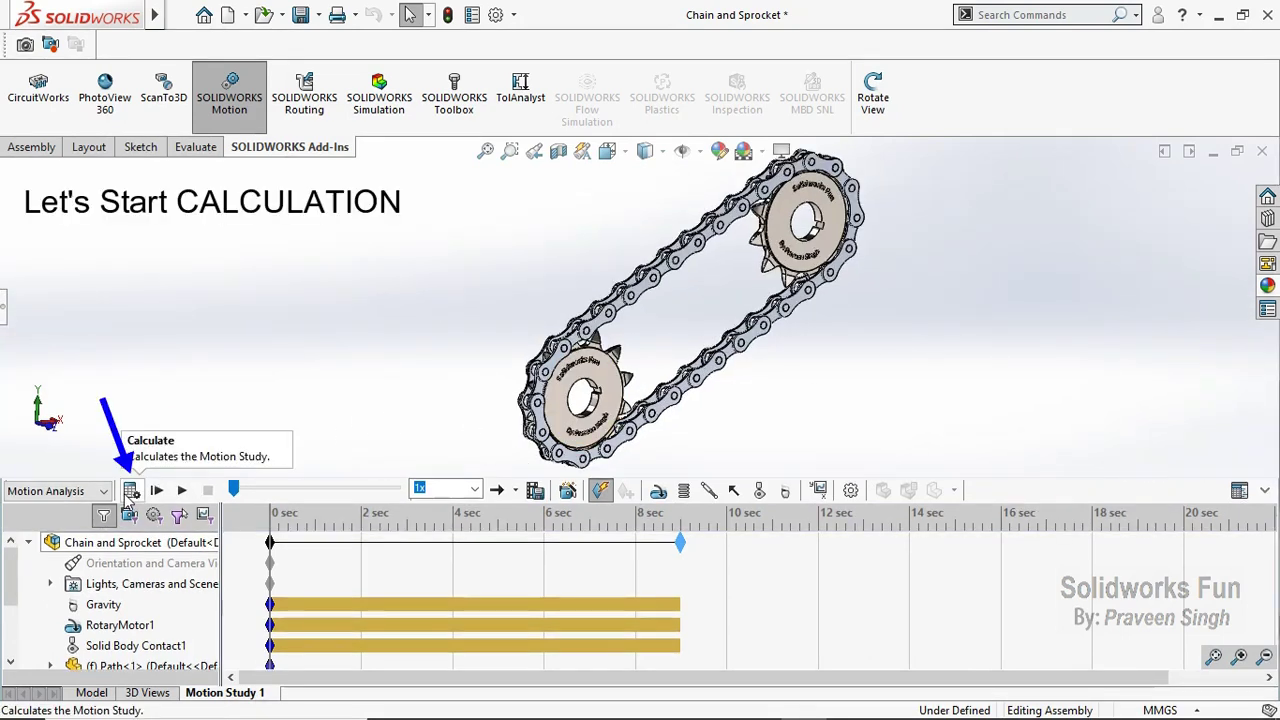
left_click(130, 494)
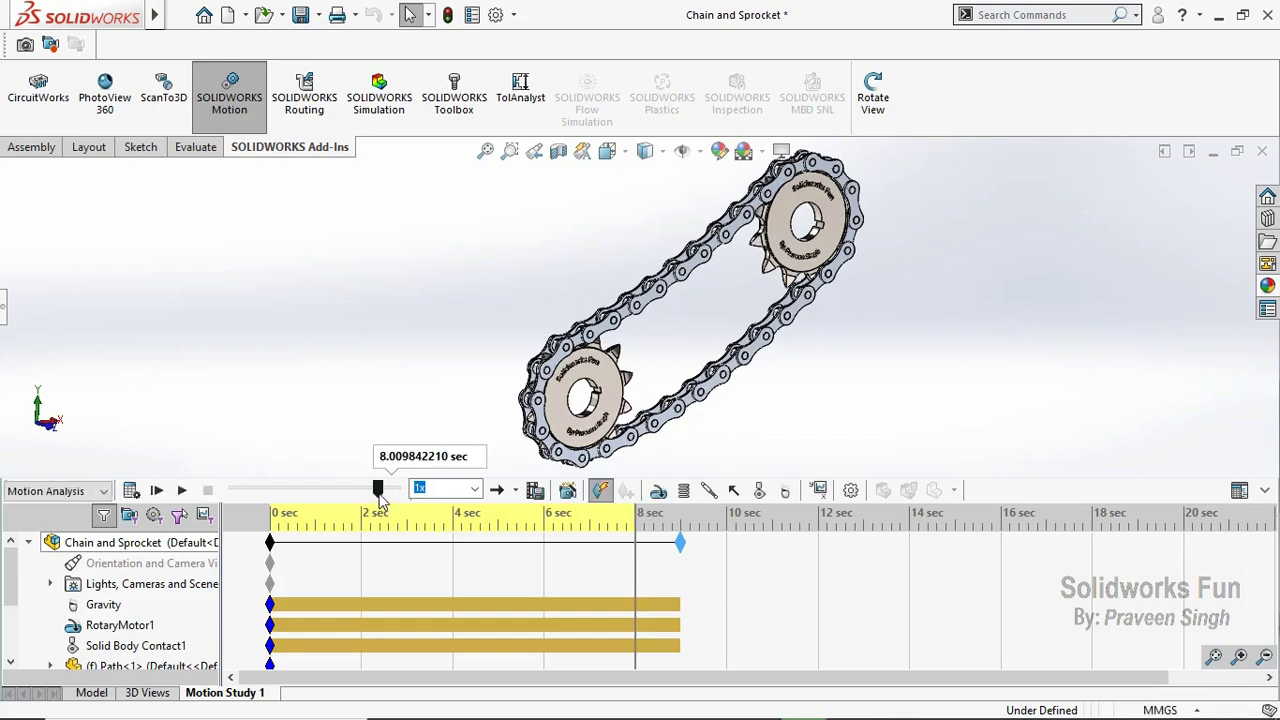
left_click_drag(378, 490, 233, 490)
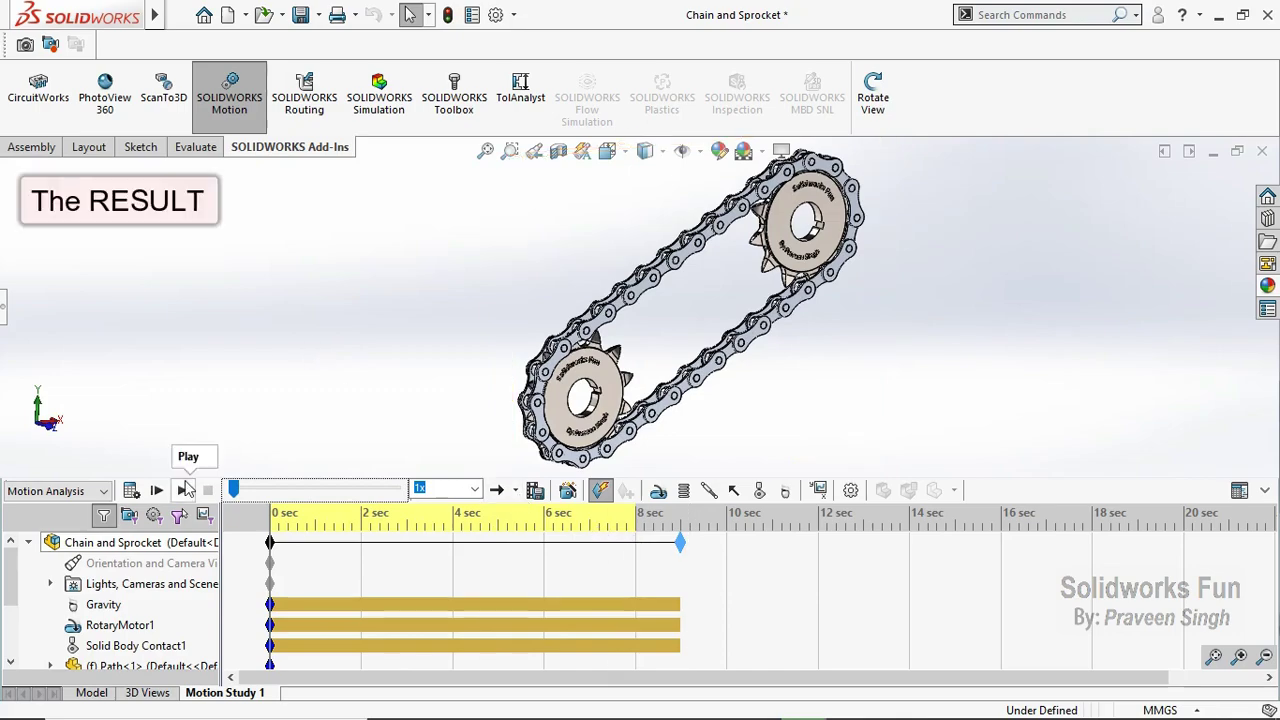
Step: Play the chain animation once, then replay it at 0.5x playback speed
left_click(186, 488)
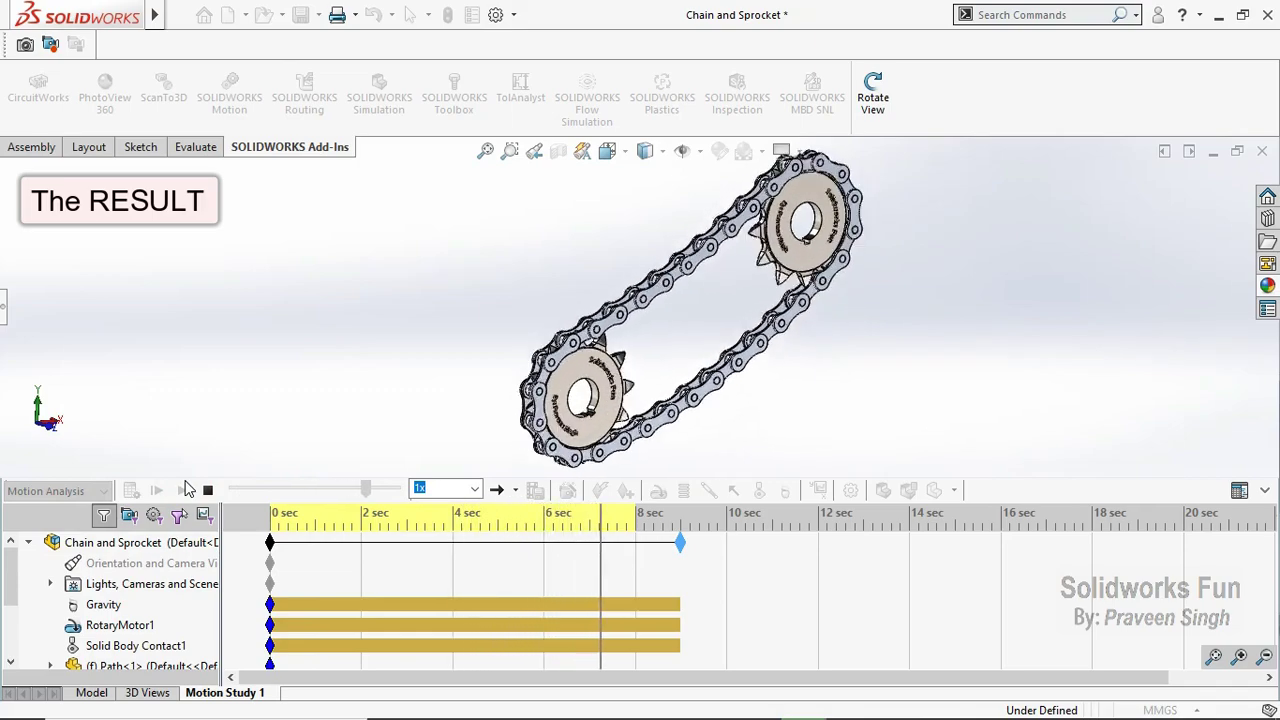
left_click(475, 490)
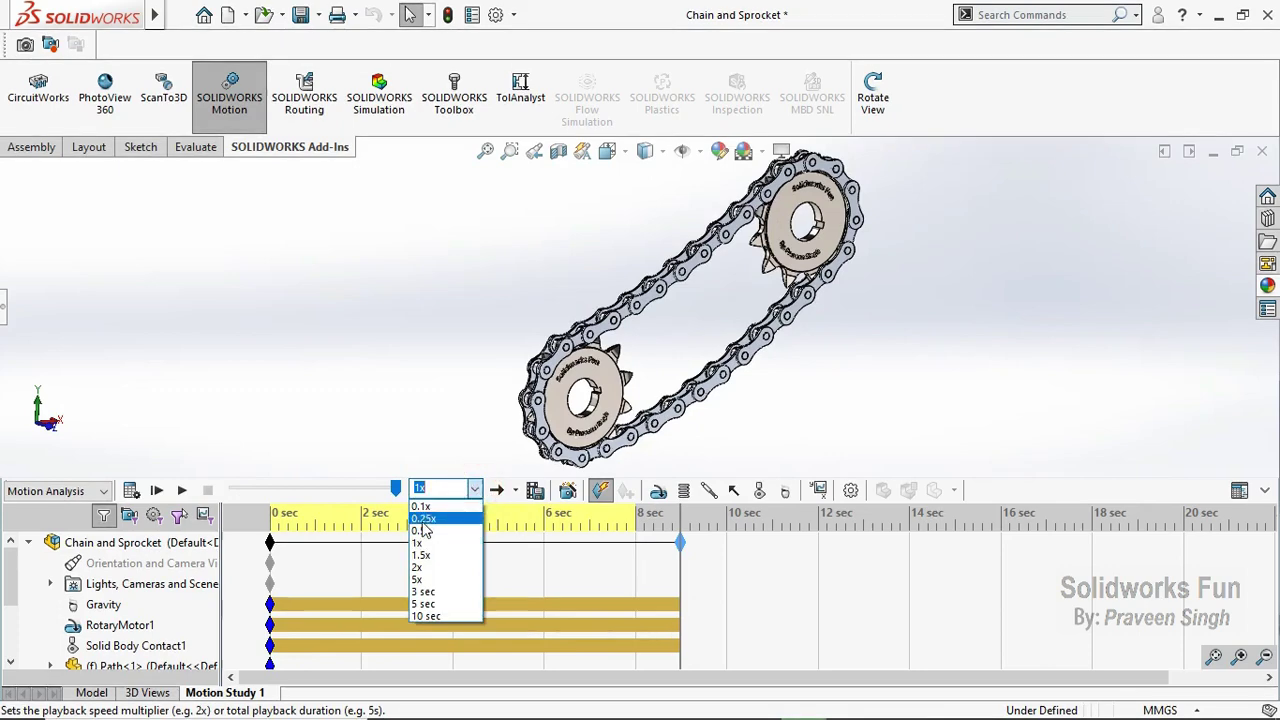
left_click(421, 530)
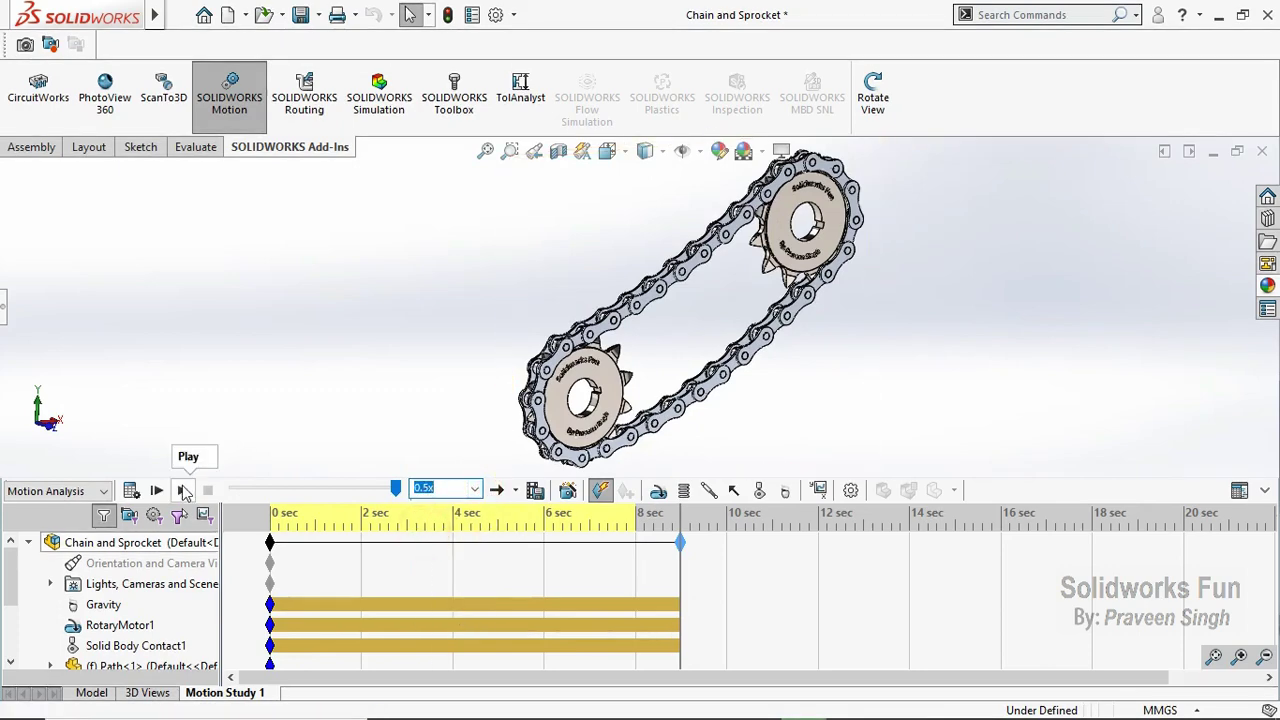
left_click(183, 490)
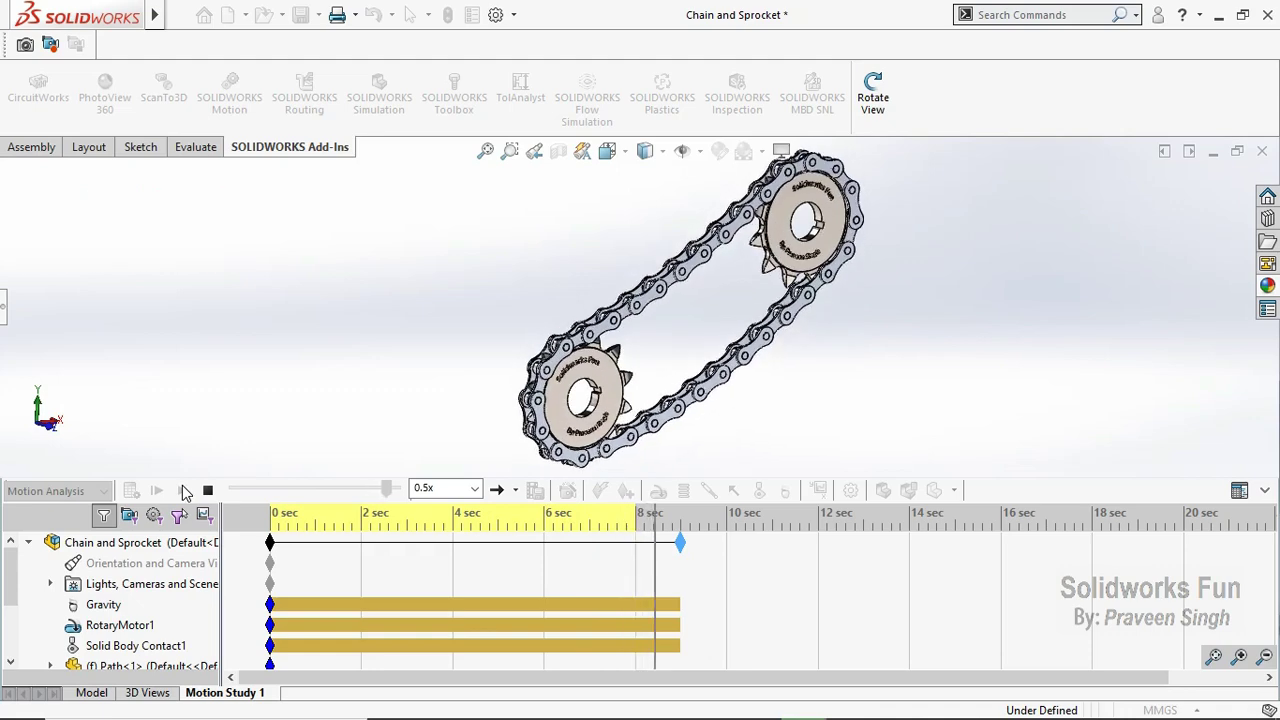
Step: Switch to the Front view and replay the chain animation
left_click(52, 430)
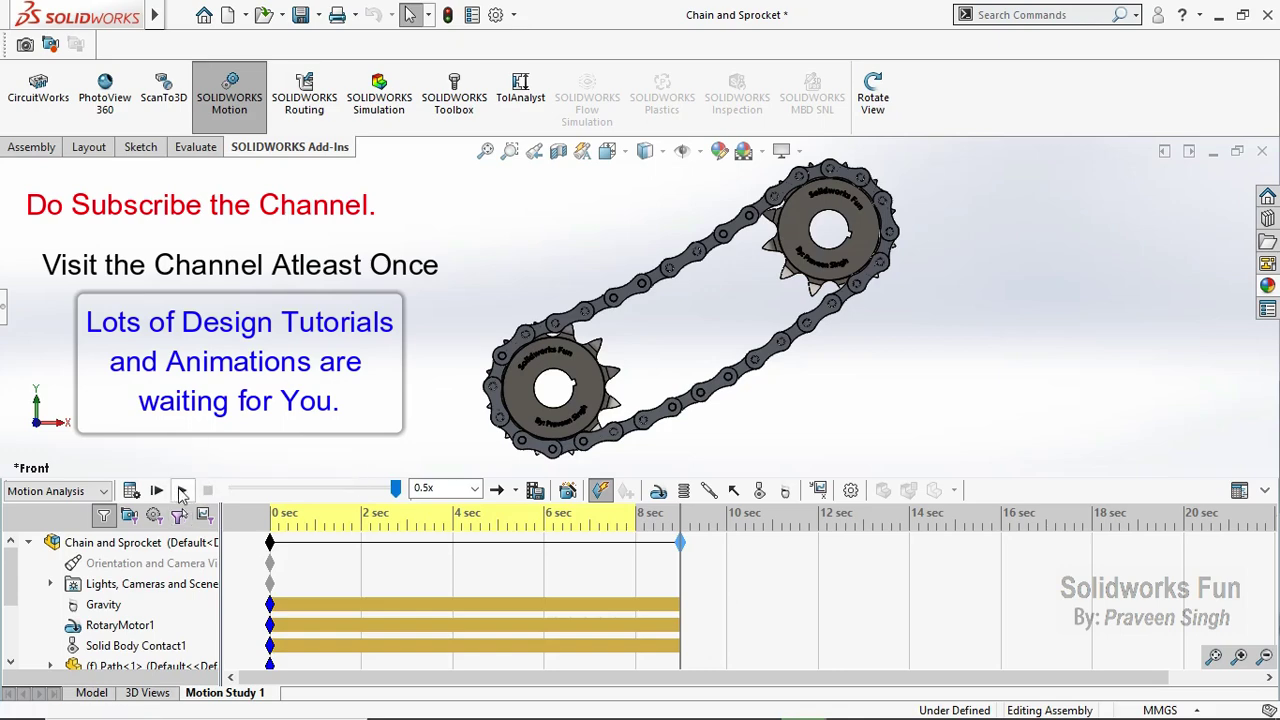
left_click(180, 490)
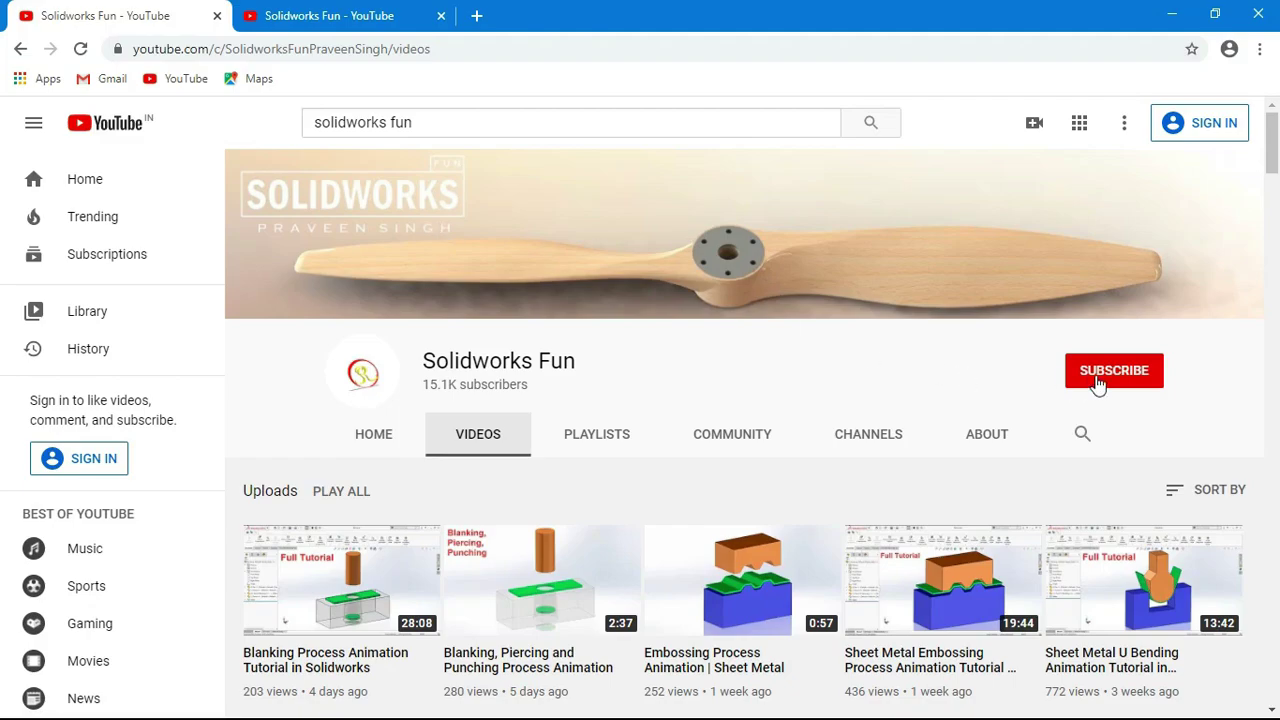
Step: Scroll down the channel's uploaded videos, then view PLAYLISTS down to Created playlists
left_click_drag(1272, 150, 1272, 440)
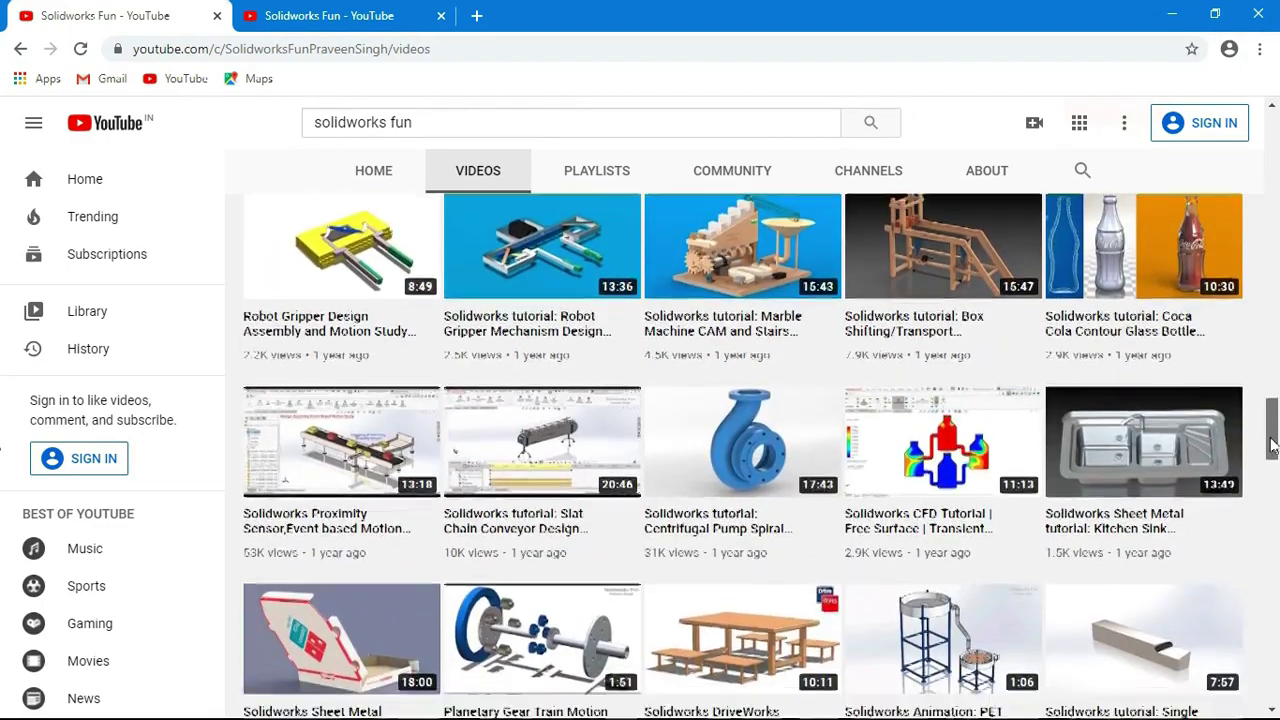
left_click_drag(1272, 440, 1272, 665)
left_click(597, 170)
left_click_drag(1274, 340, 1275, 580)
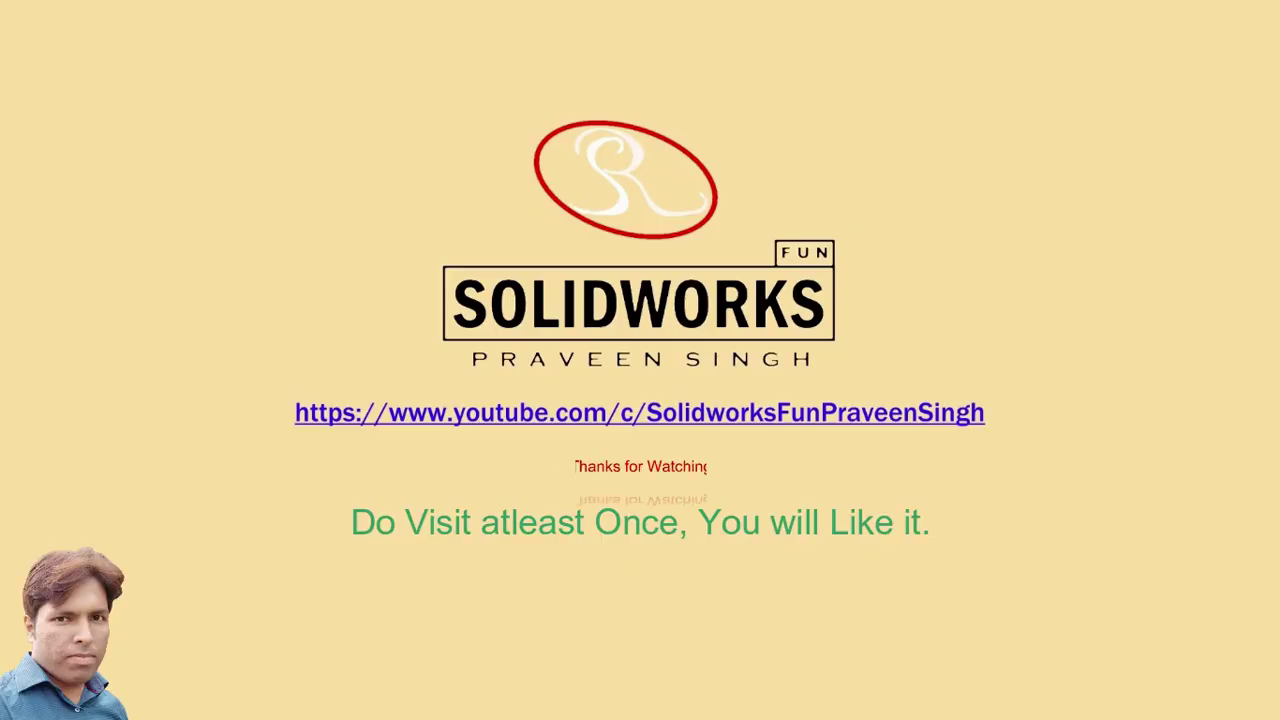